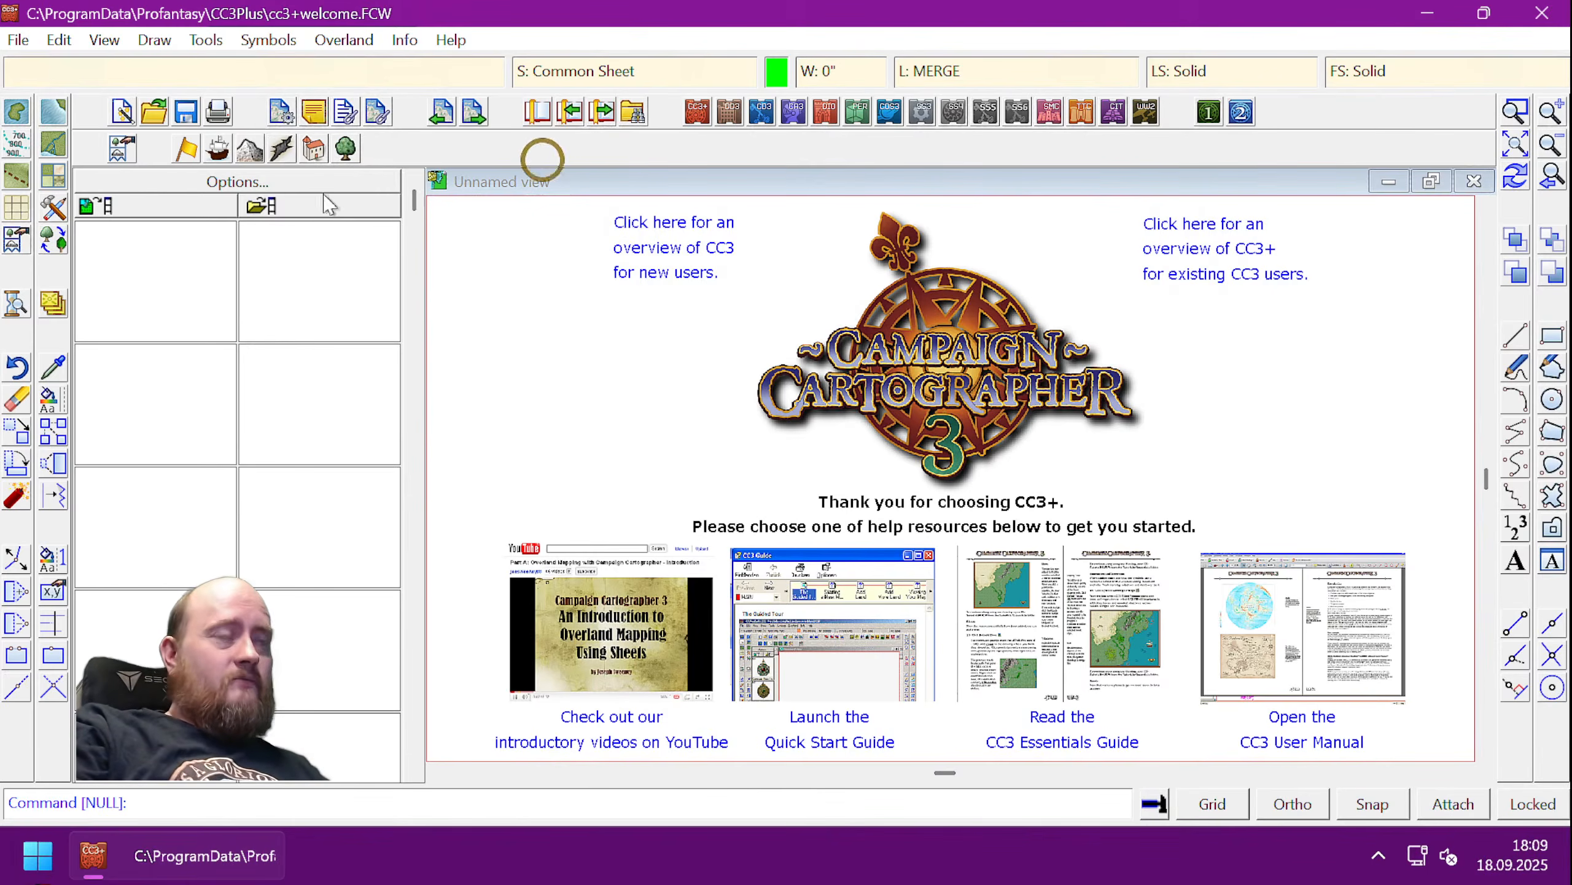
# - Start a new Dungeons map with your own settings in the Annual Jon Roberts style
pyautogui.click(17, 41)
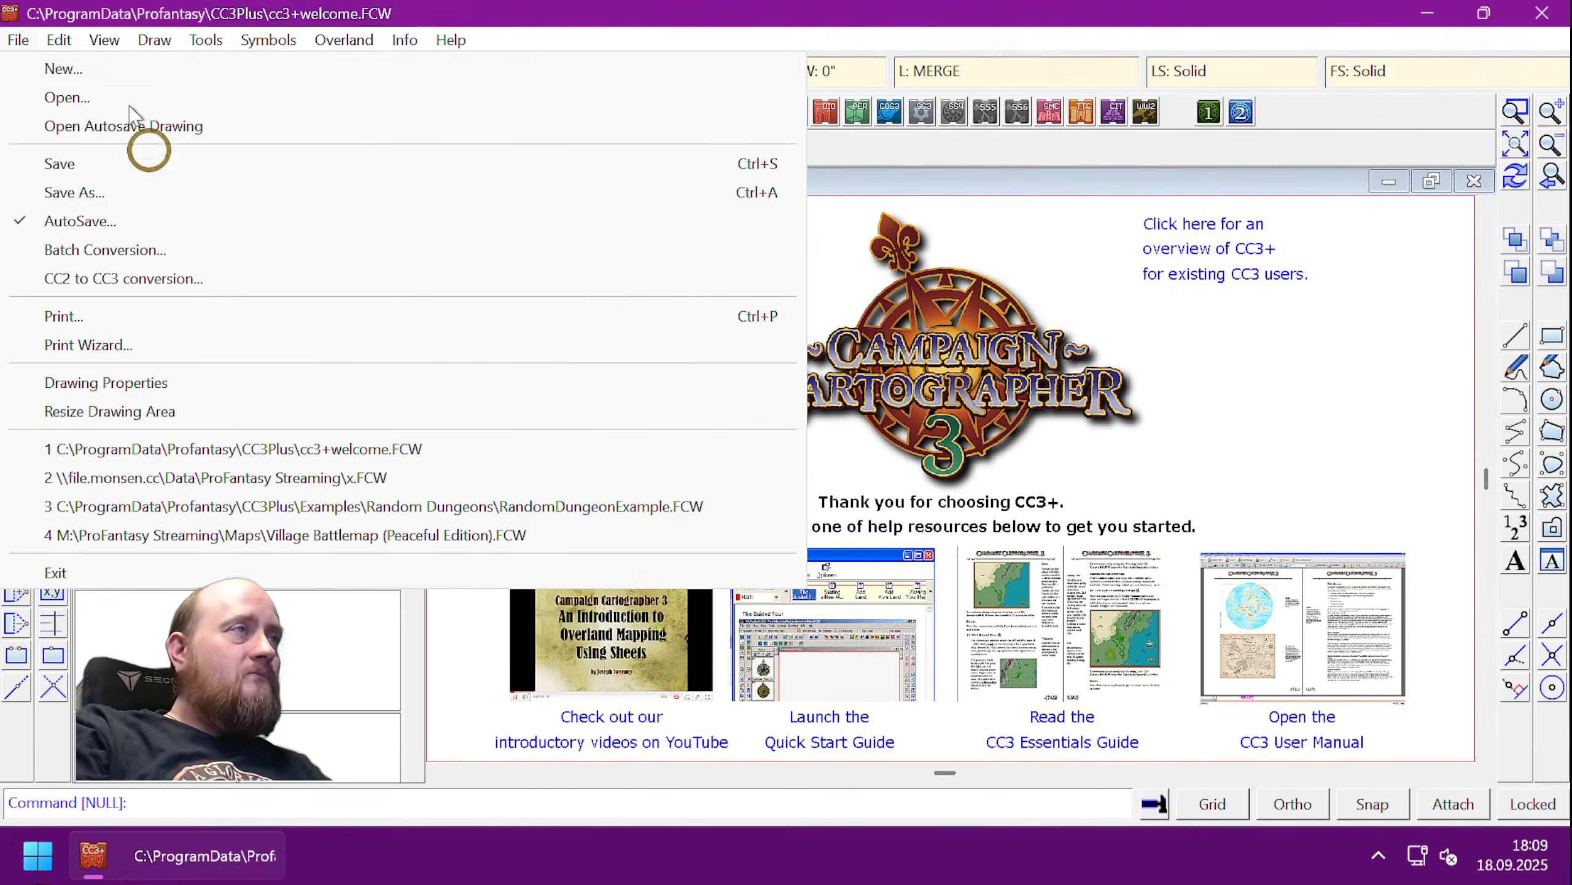
pyautogui.click(96, 67)
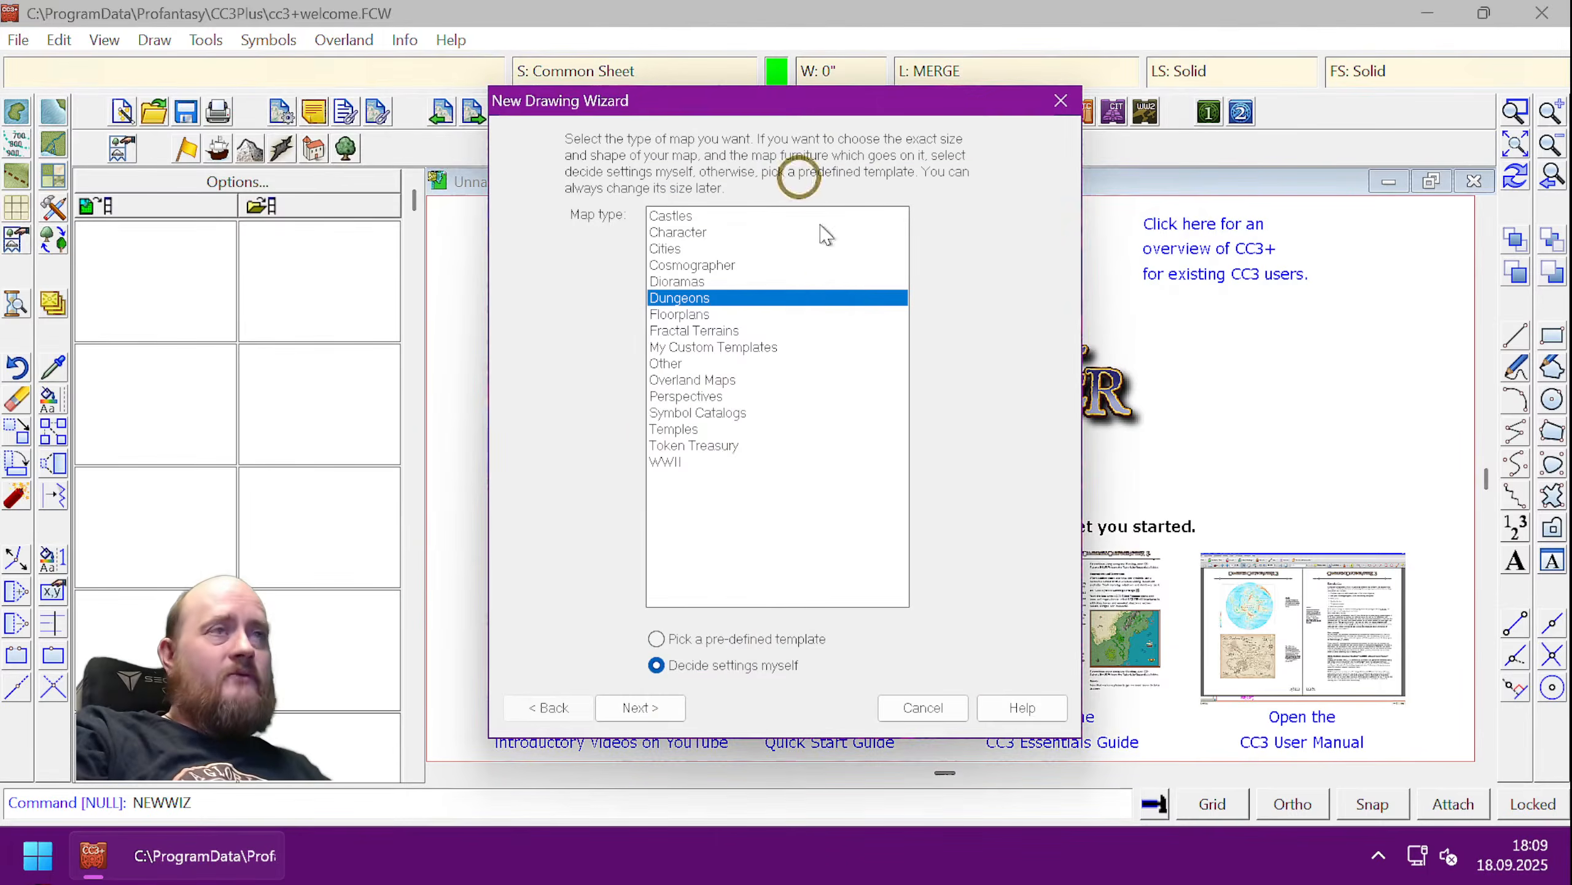
pyautogui.click(643, 708)
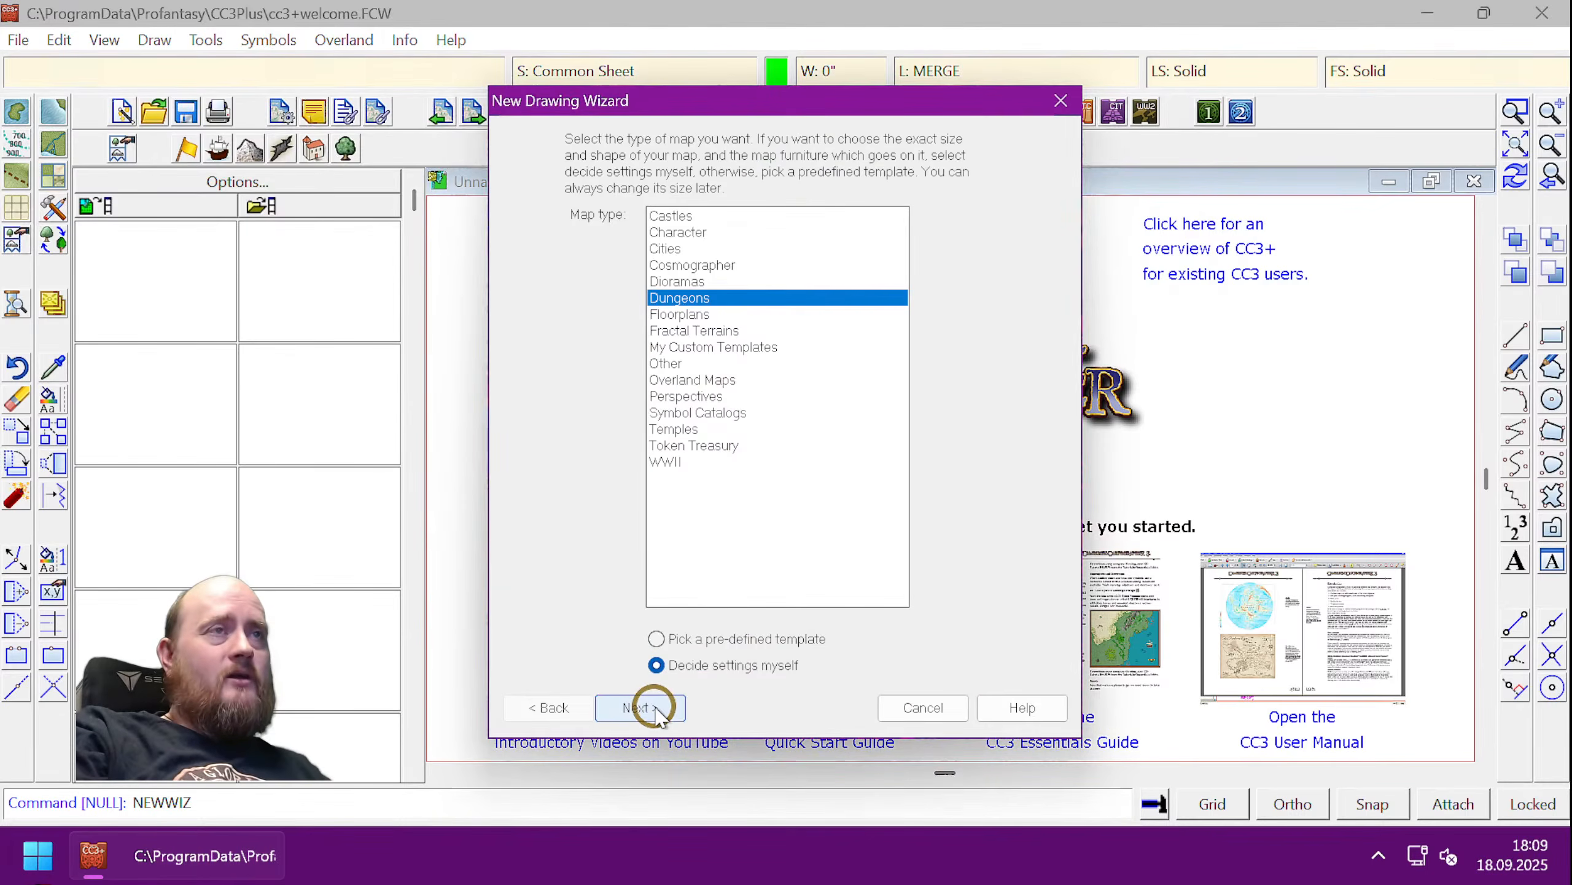
pyautogui.click(579, 591)
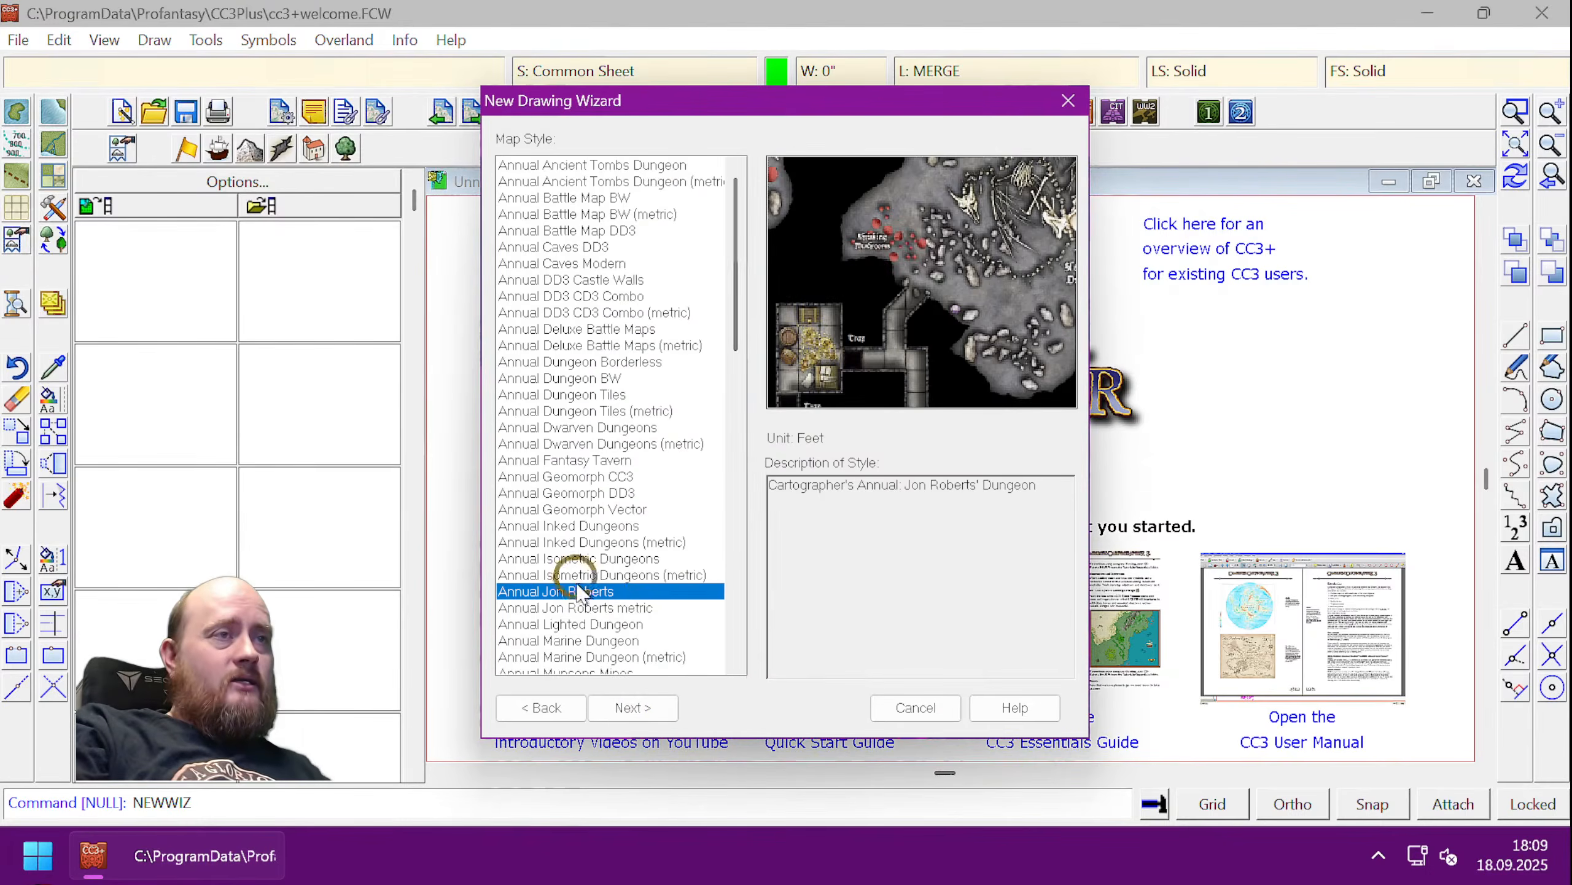
pyautogui.click(633, 708)
# - Set the map size to width 200 and height 160 and finish the wizard
pyautogui.click(529, 582)
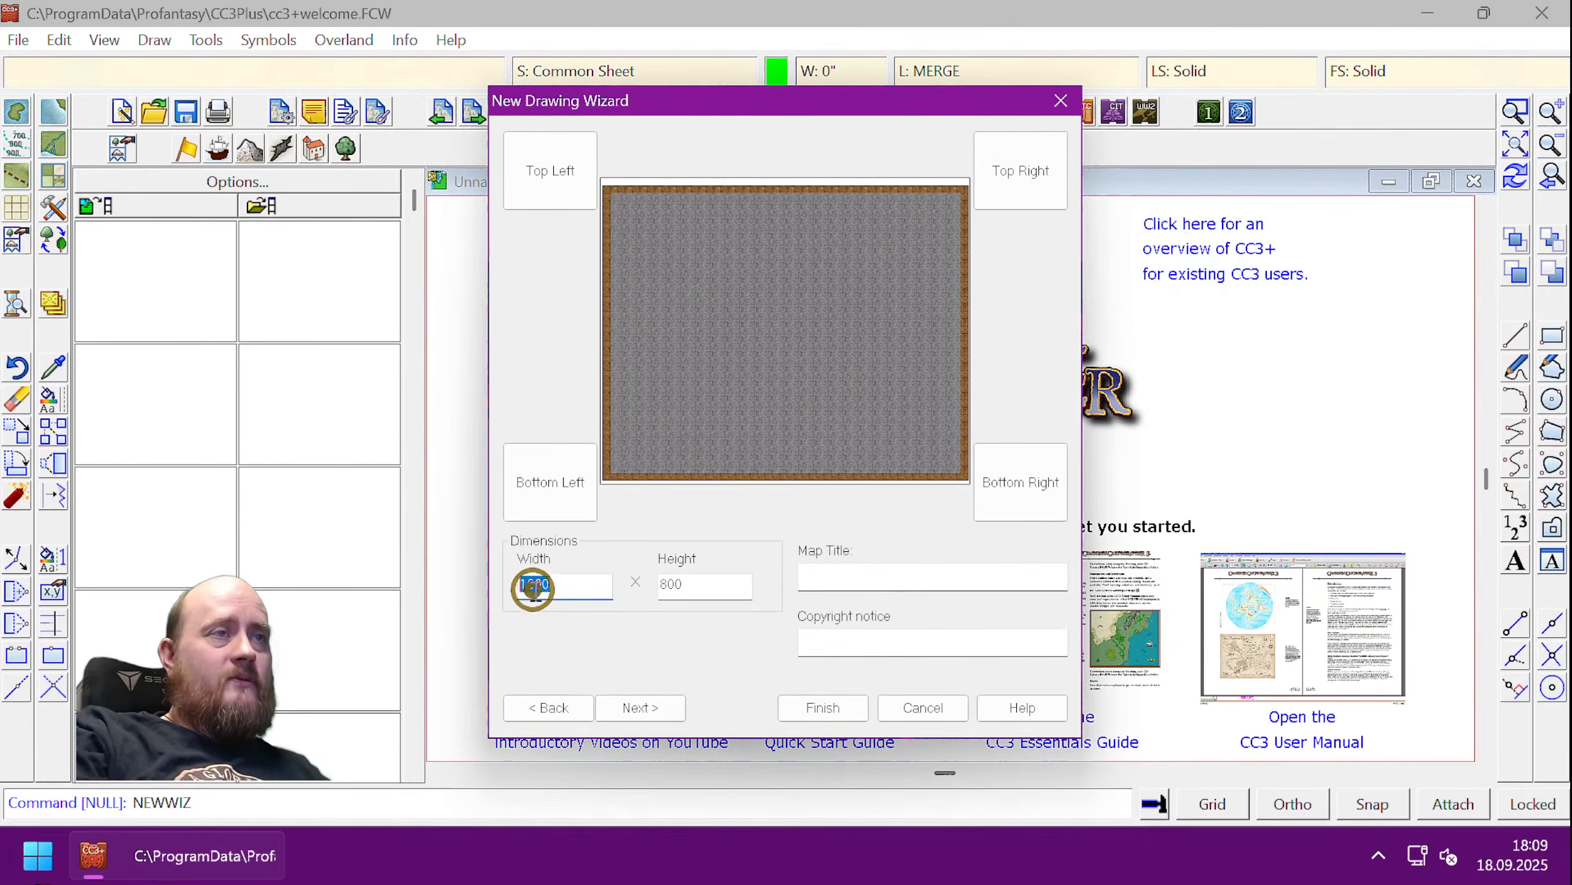
pyautogui.doubleClick(539, 580)
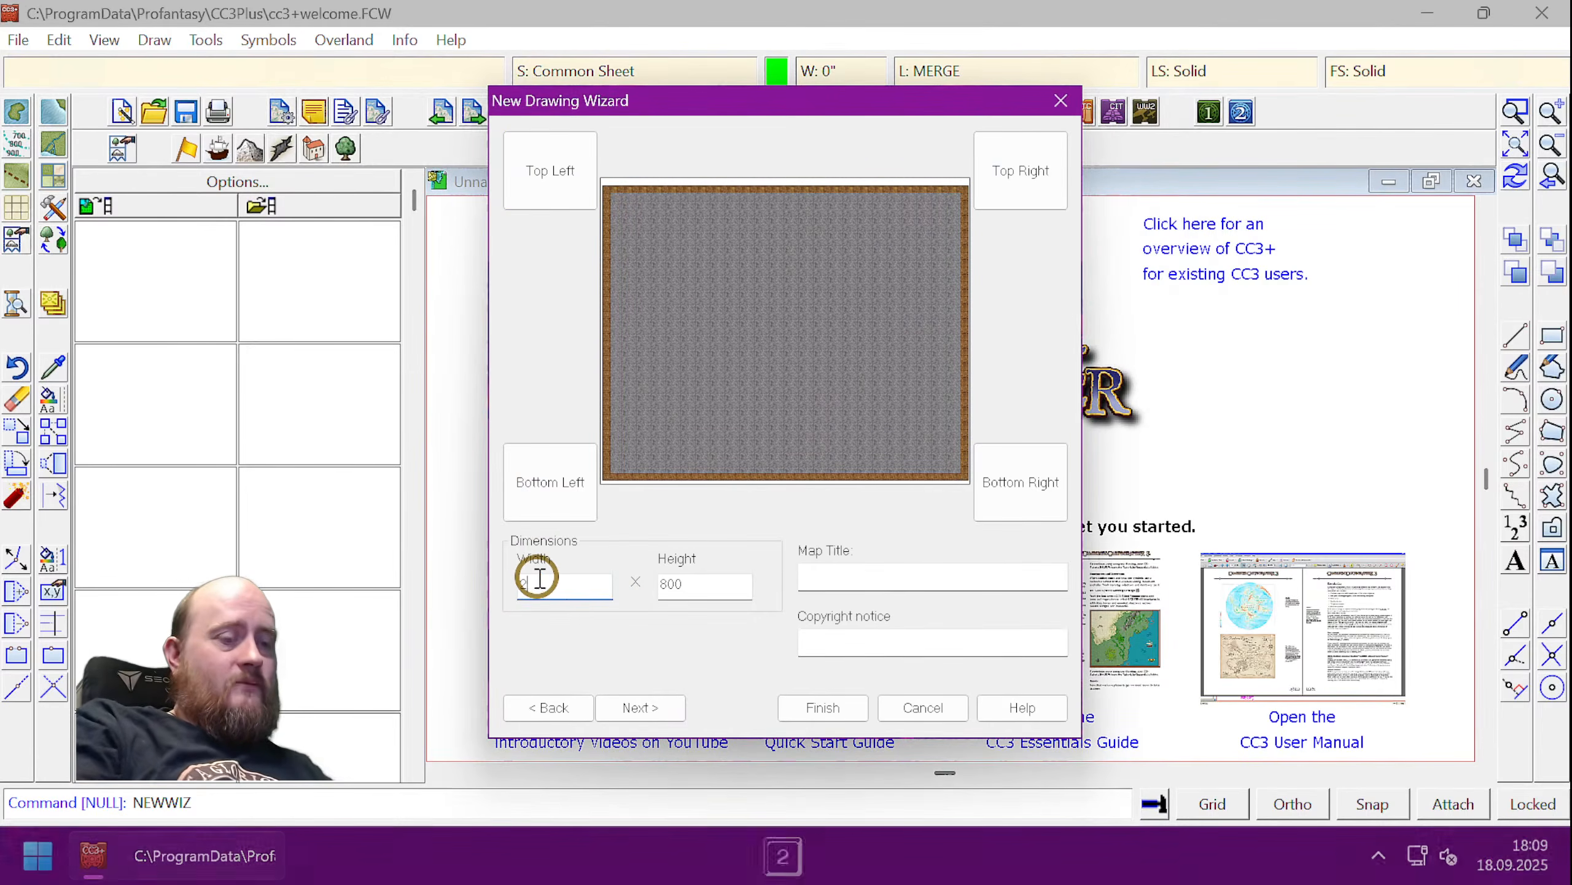
pyautogui.write('200')
pyautogui.press('Tab')
pyautogui.write('160')
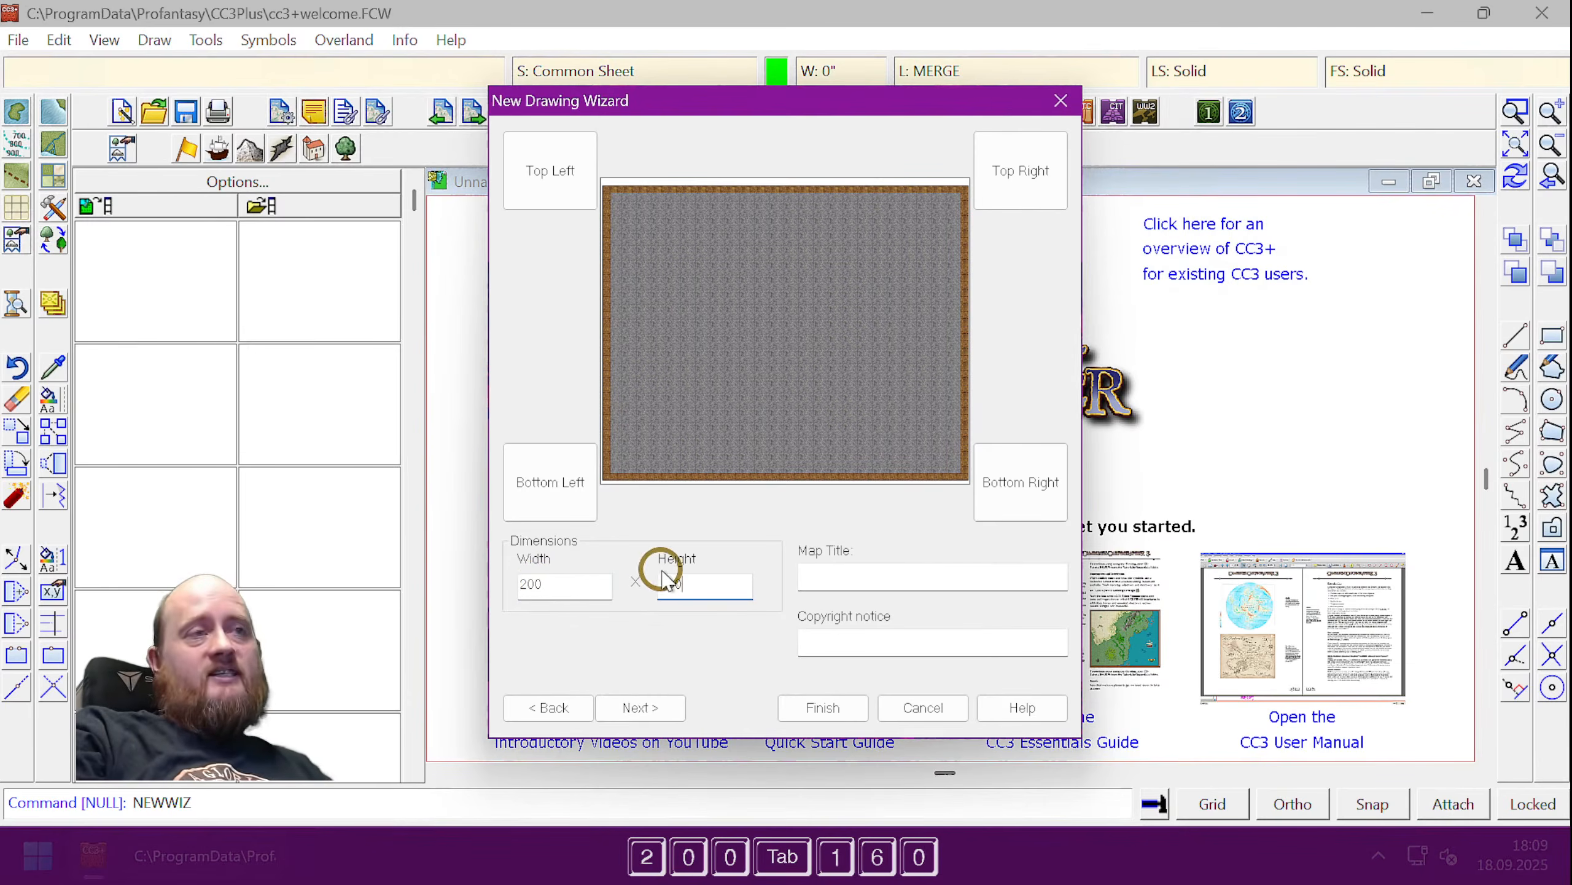
pyautogui.doubleClick(530, 585)
pyautogui.doubleClick(706, 581)
pyautogui.moveTo(578, 582); pyautogui.dragTo(502, 590)
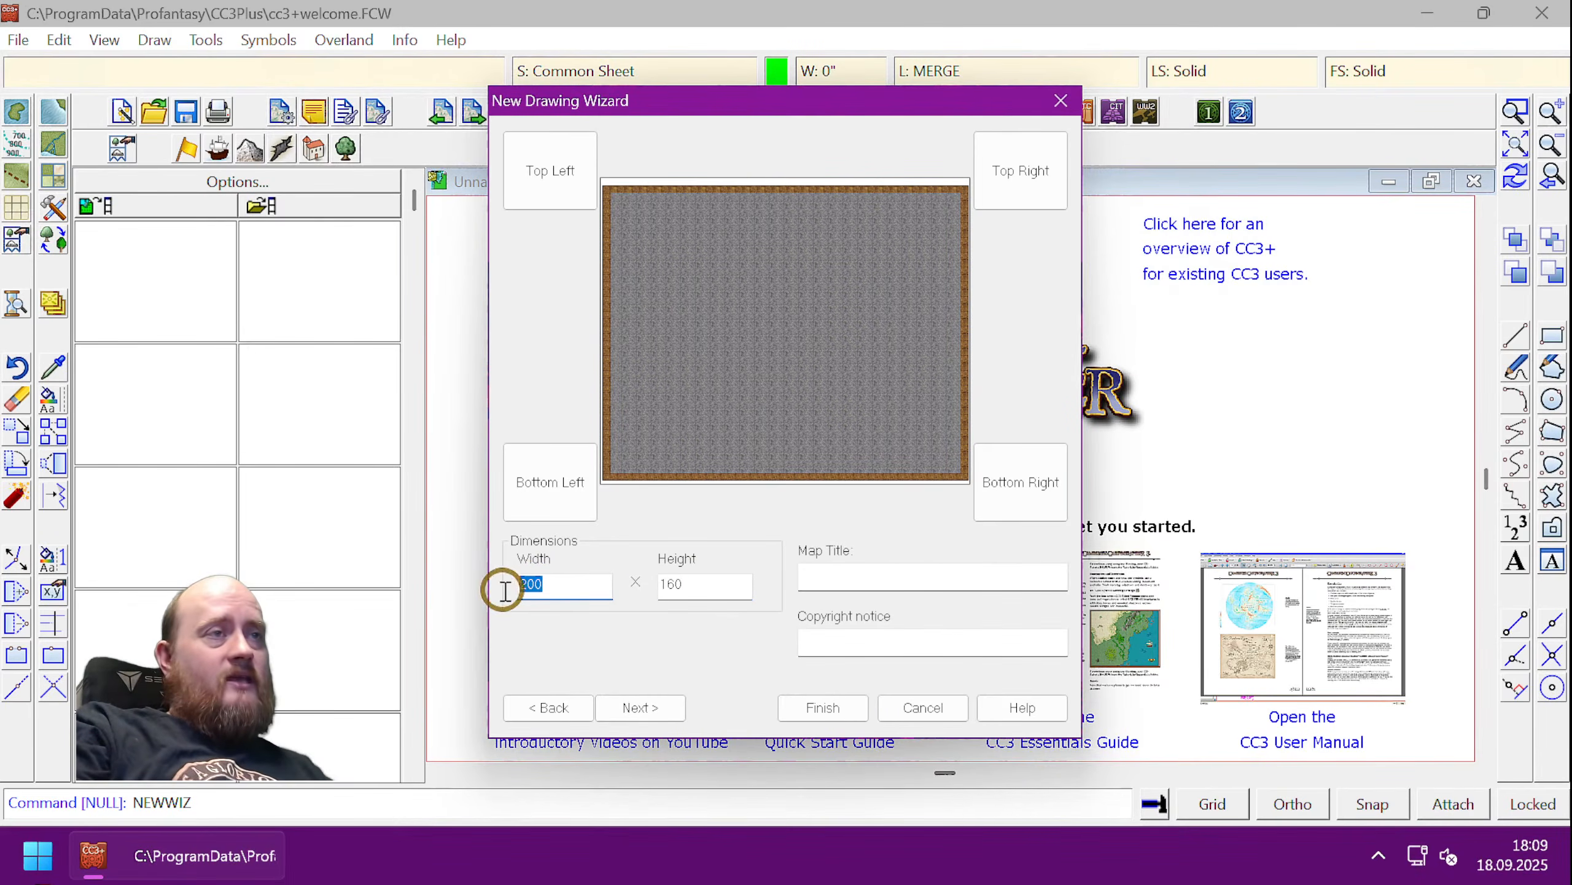
pyautogui.click(694, 585)
pyautogui.moveTo(693, 586); pyautogui.dragTo(474, 594)
pyautogui.moveTo(707, 591); pyautogui.dragTo(603, 596)
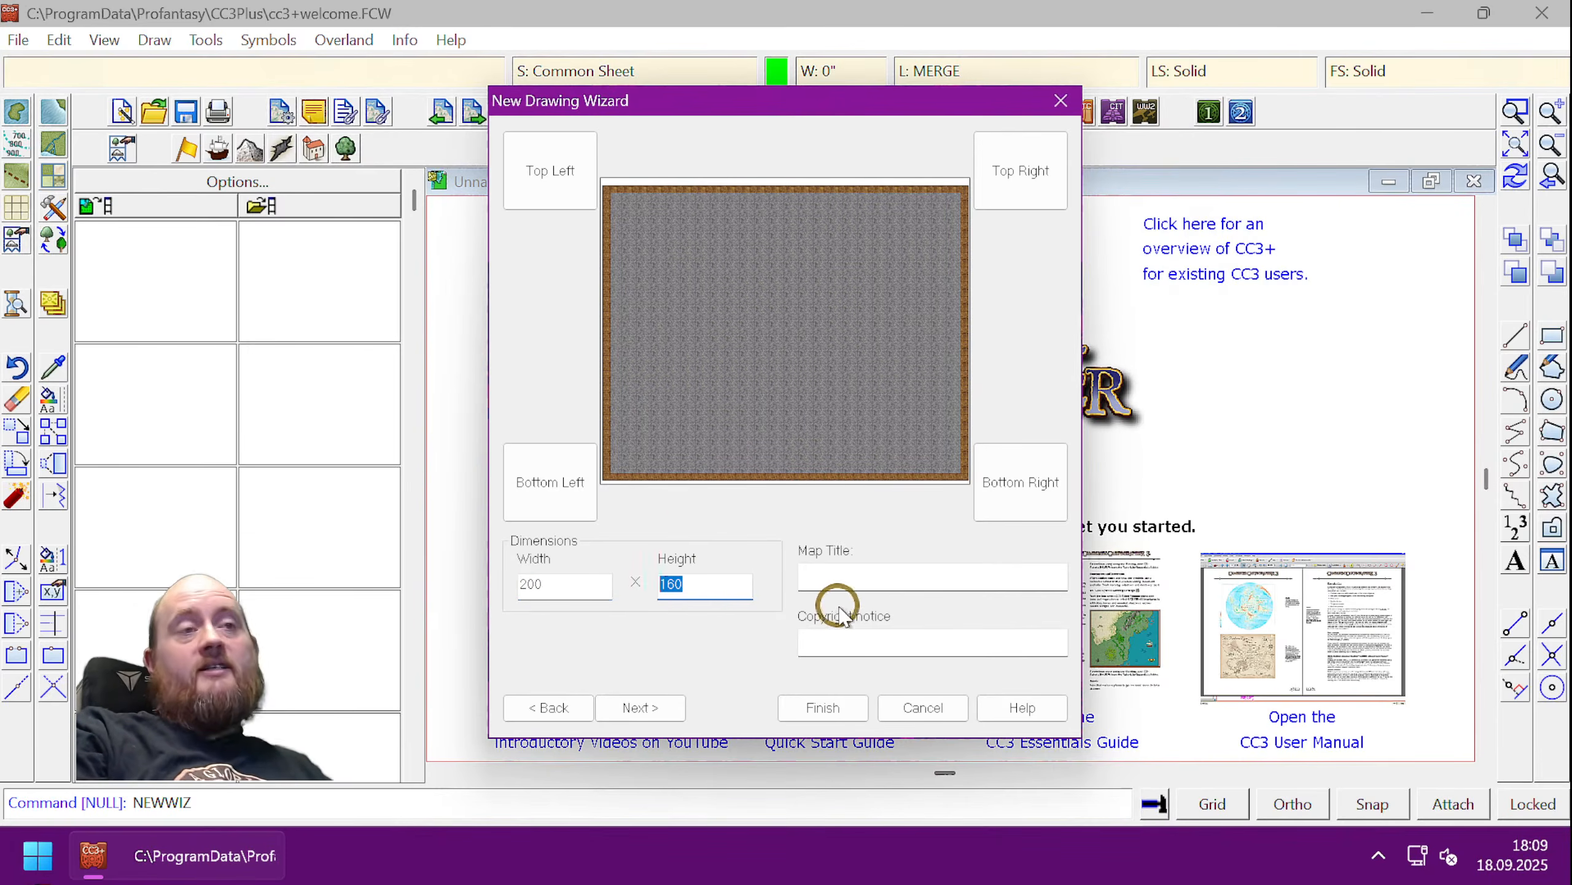
pyautogui.click(839, 708)
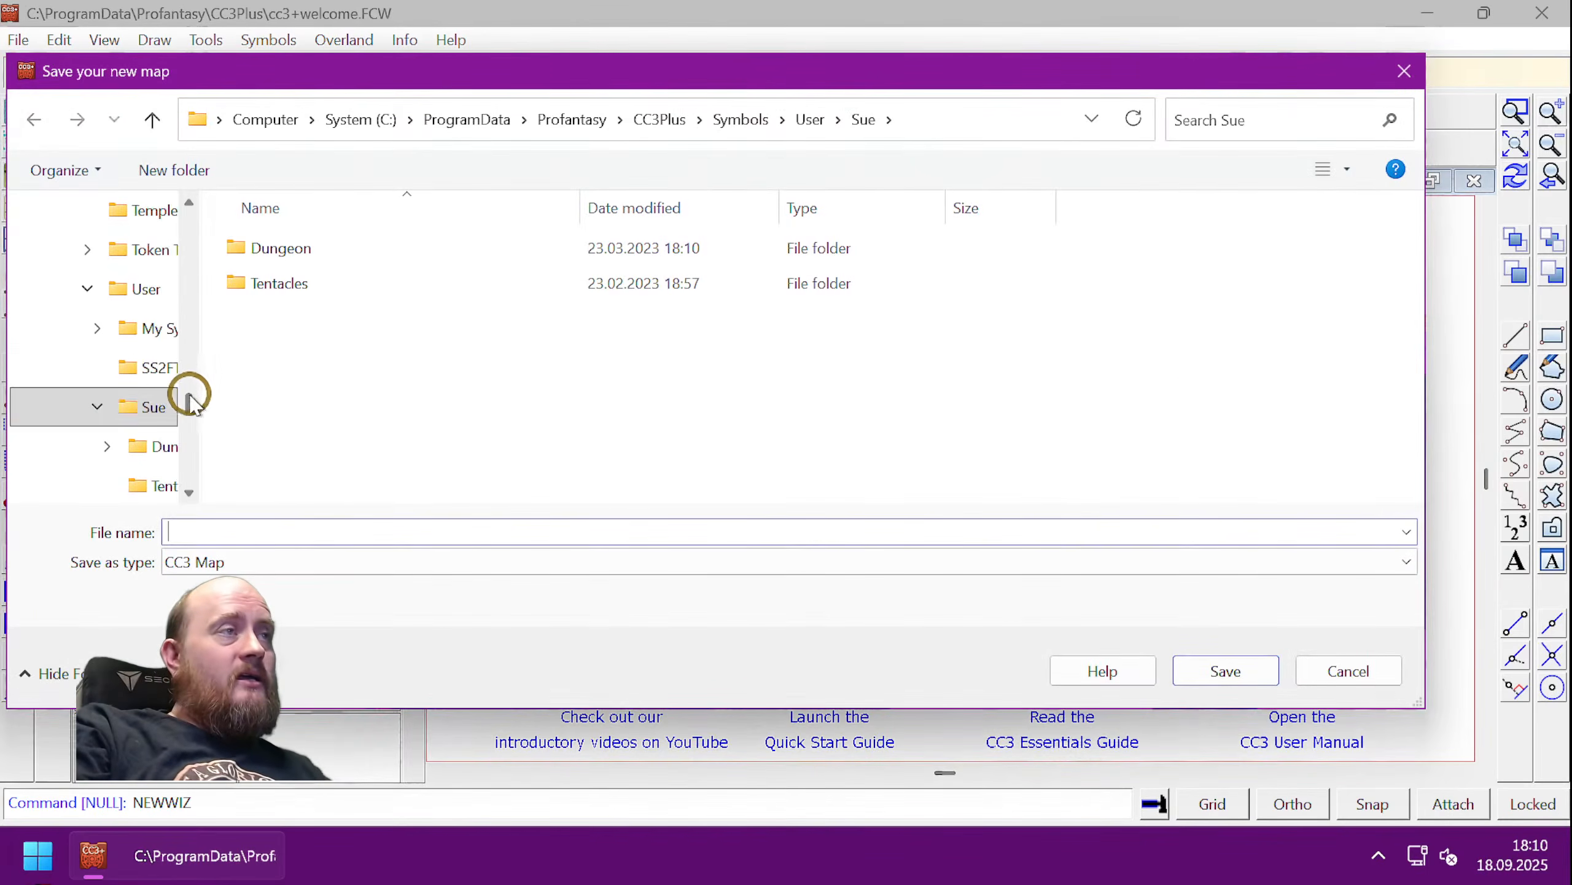
# - Save the map as 'Dungeon Secrets' in the Documents\Maps folder
pyautogui.scroll(2, 198, 384)
pyautogui.click(350, 121)
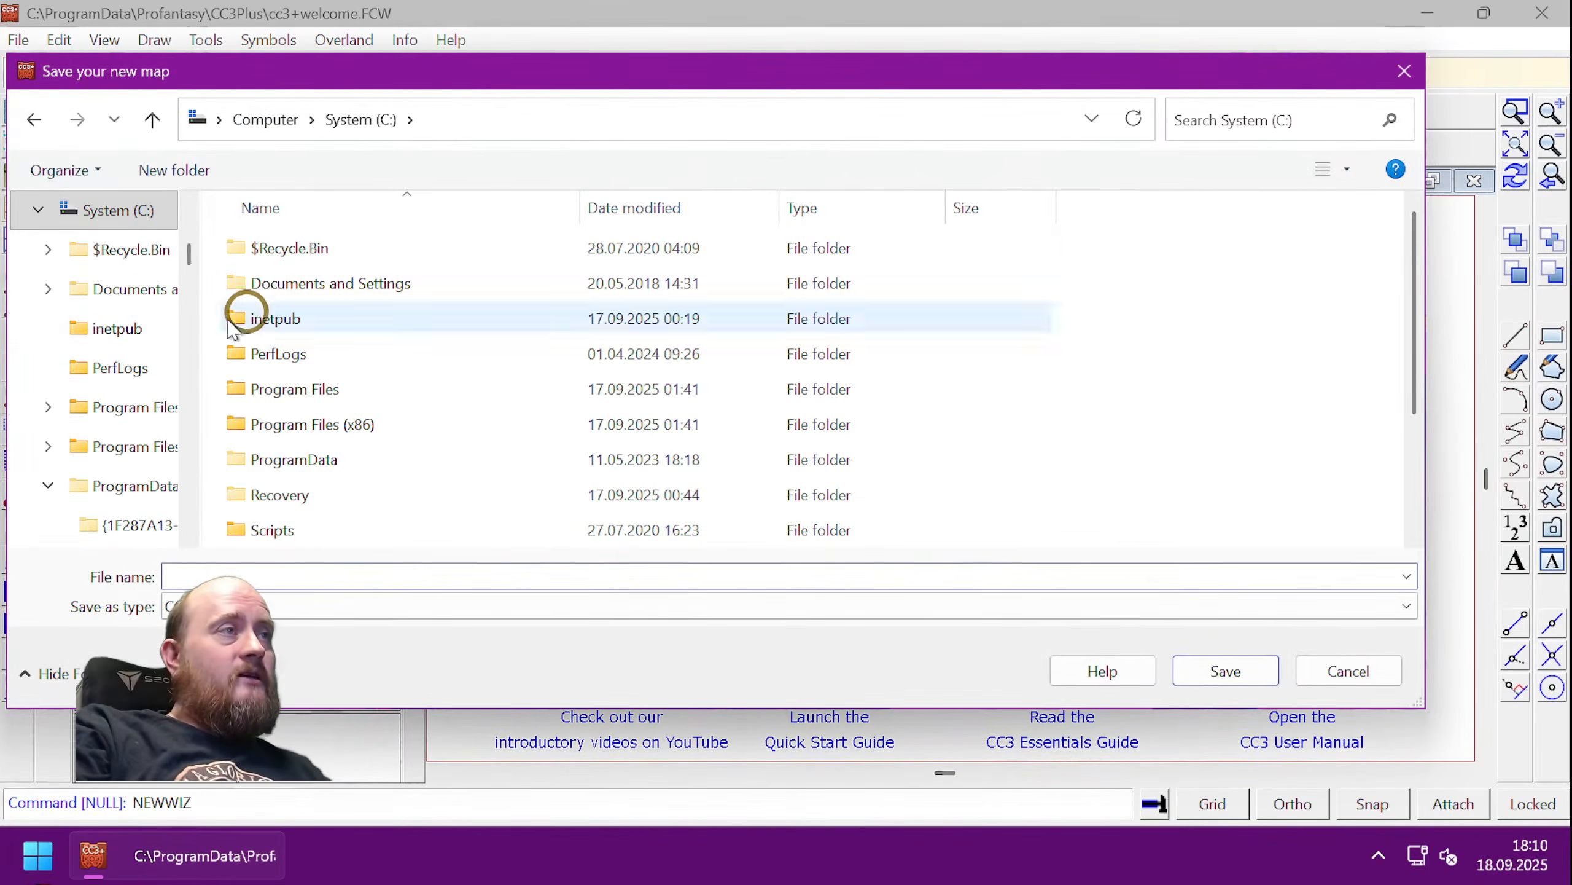
pyautogui.click(44, 211)
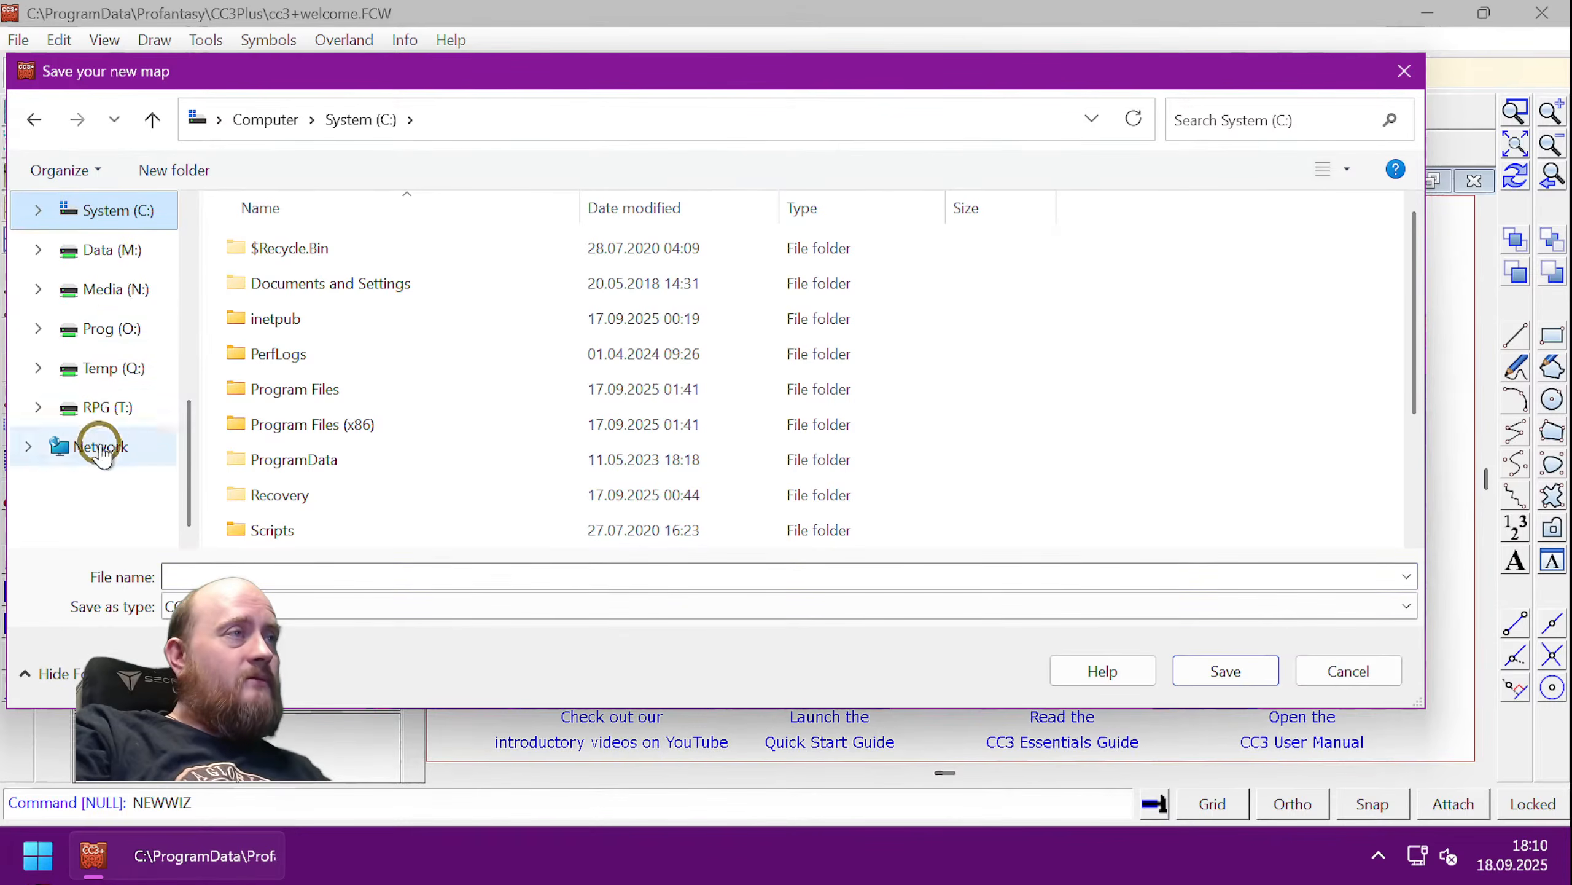
pyautogui.scroll(3, 121, 253)
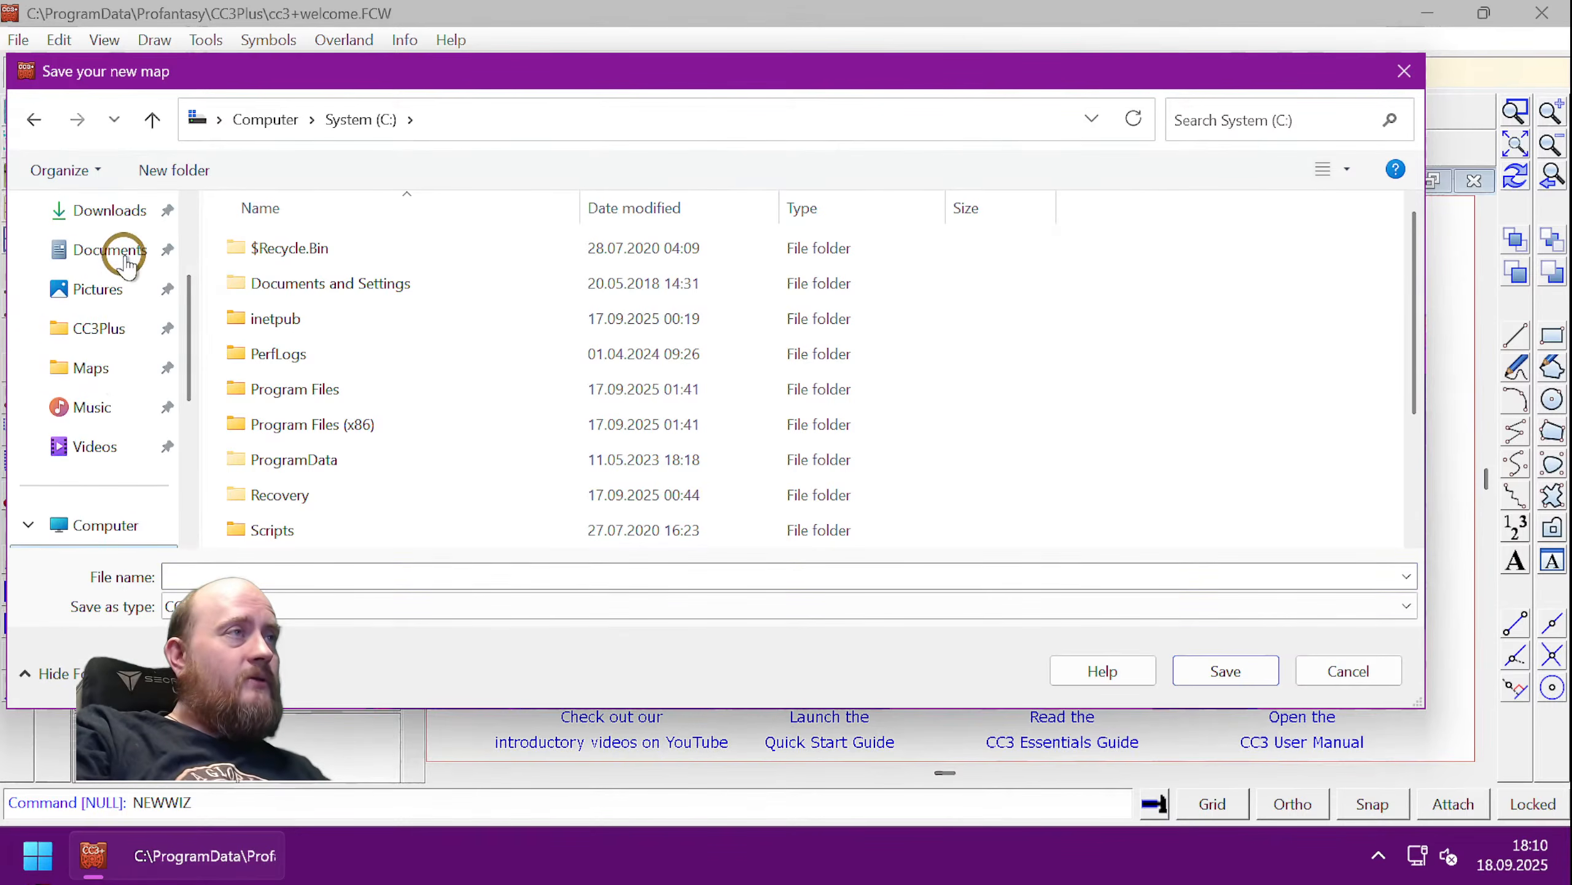
pyautogui.click(96, 365)
pyautogui.click(303, 577)
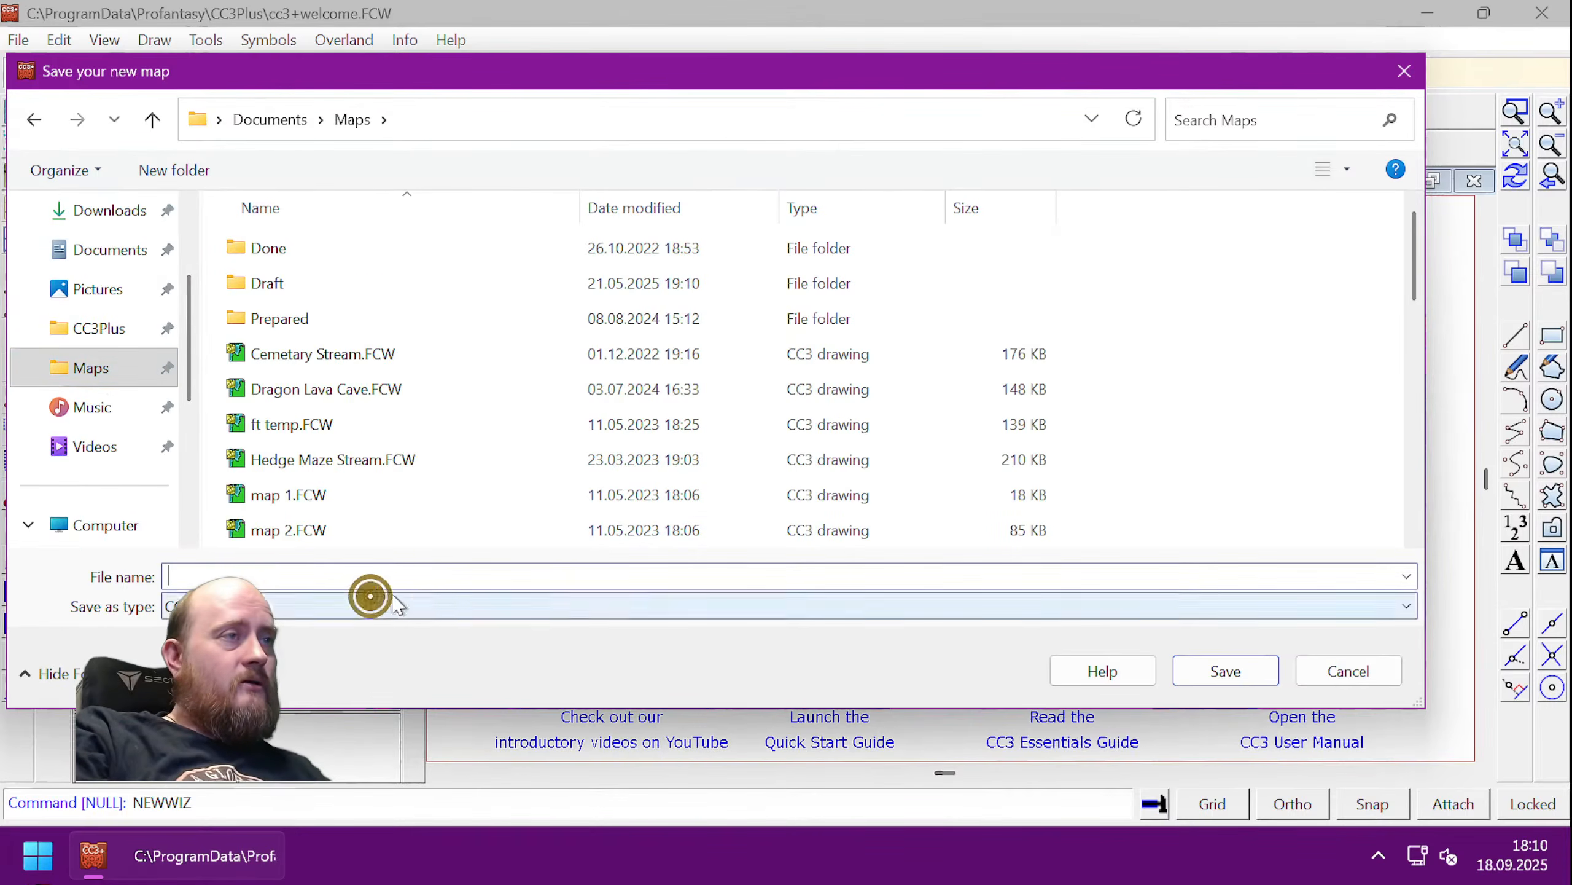
pyautogui.write('Se')
pyautogui.press('BackSpace')
pyautogui.press('BackSpace')
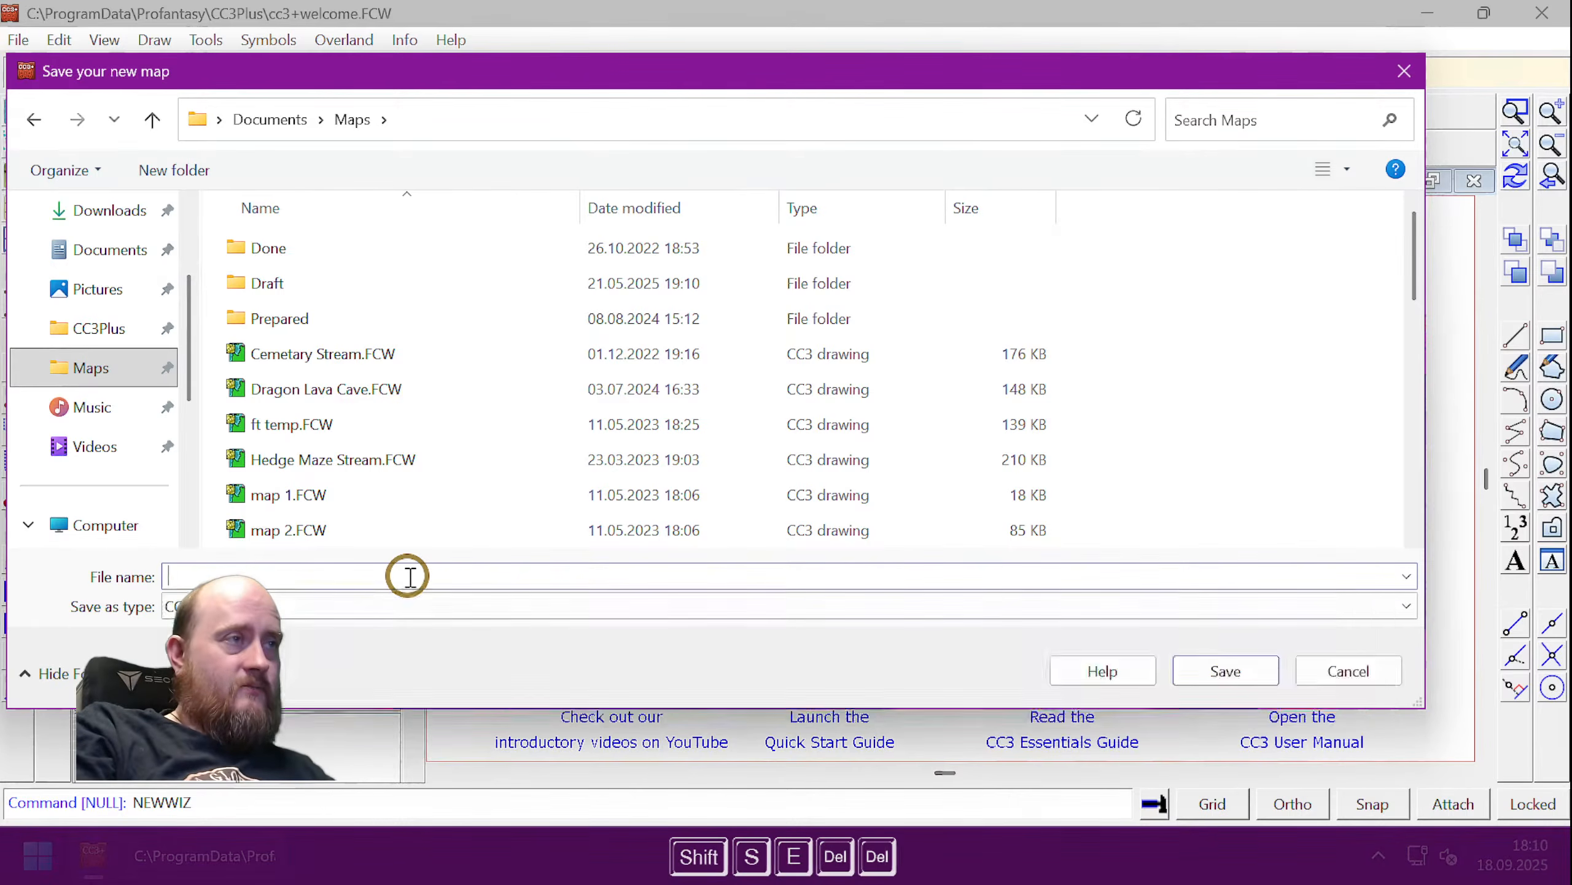
pyautogui.write('Dungeon S')
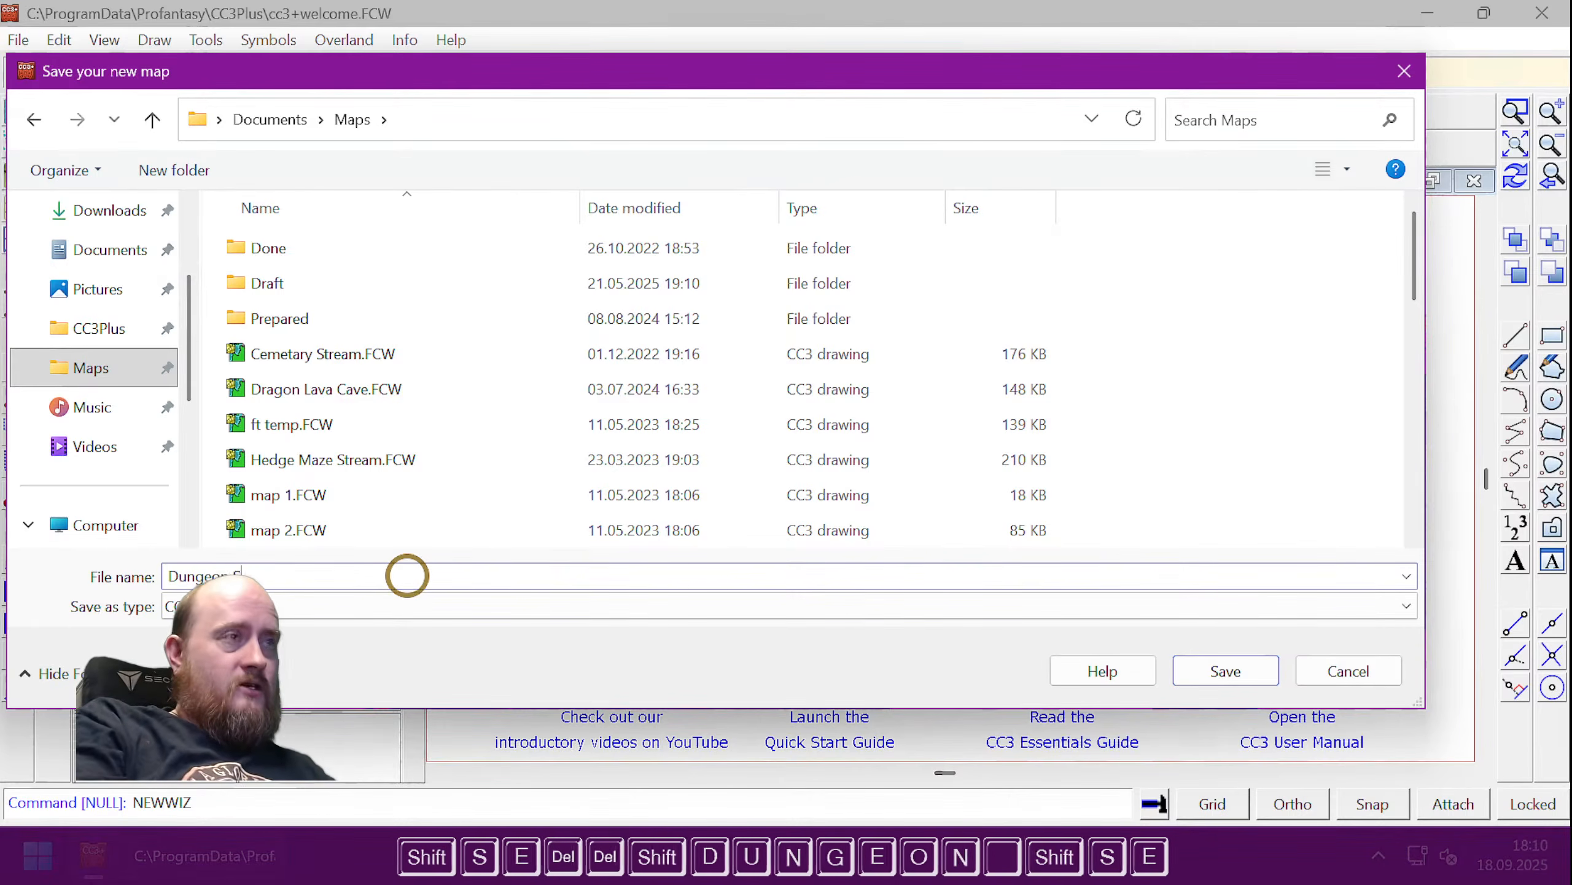
pyautogui.write('ecrets')
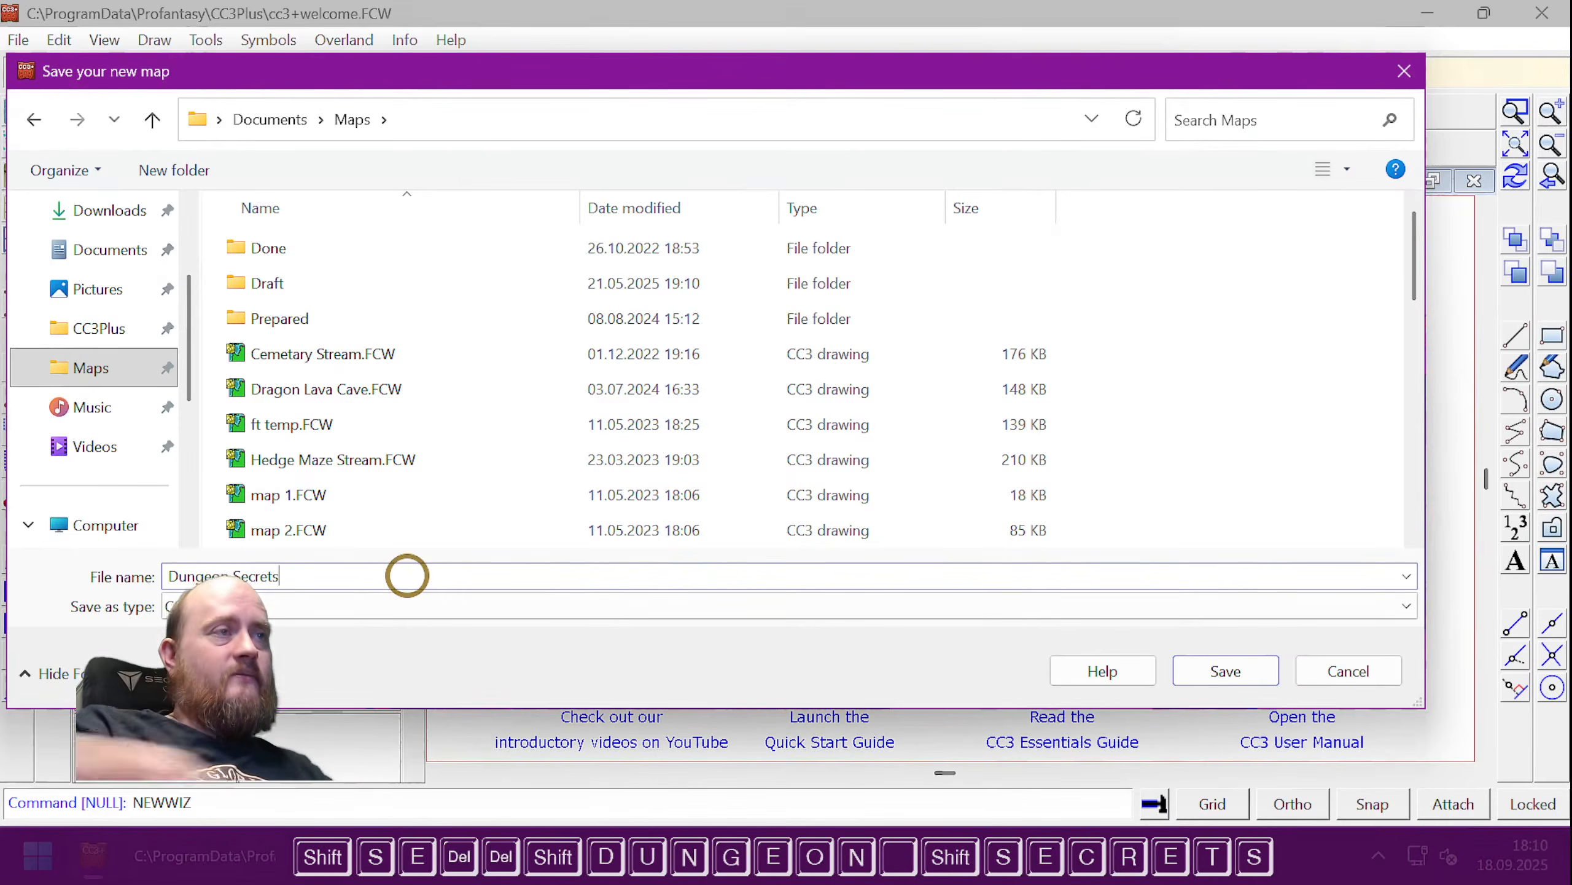
pyautogui.click(1213, 672)
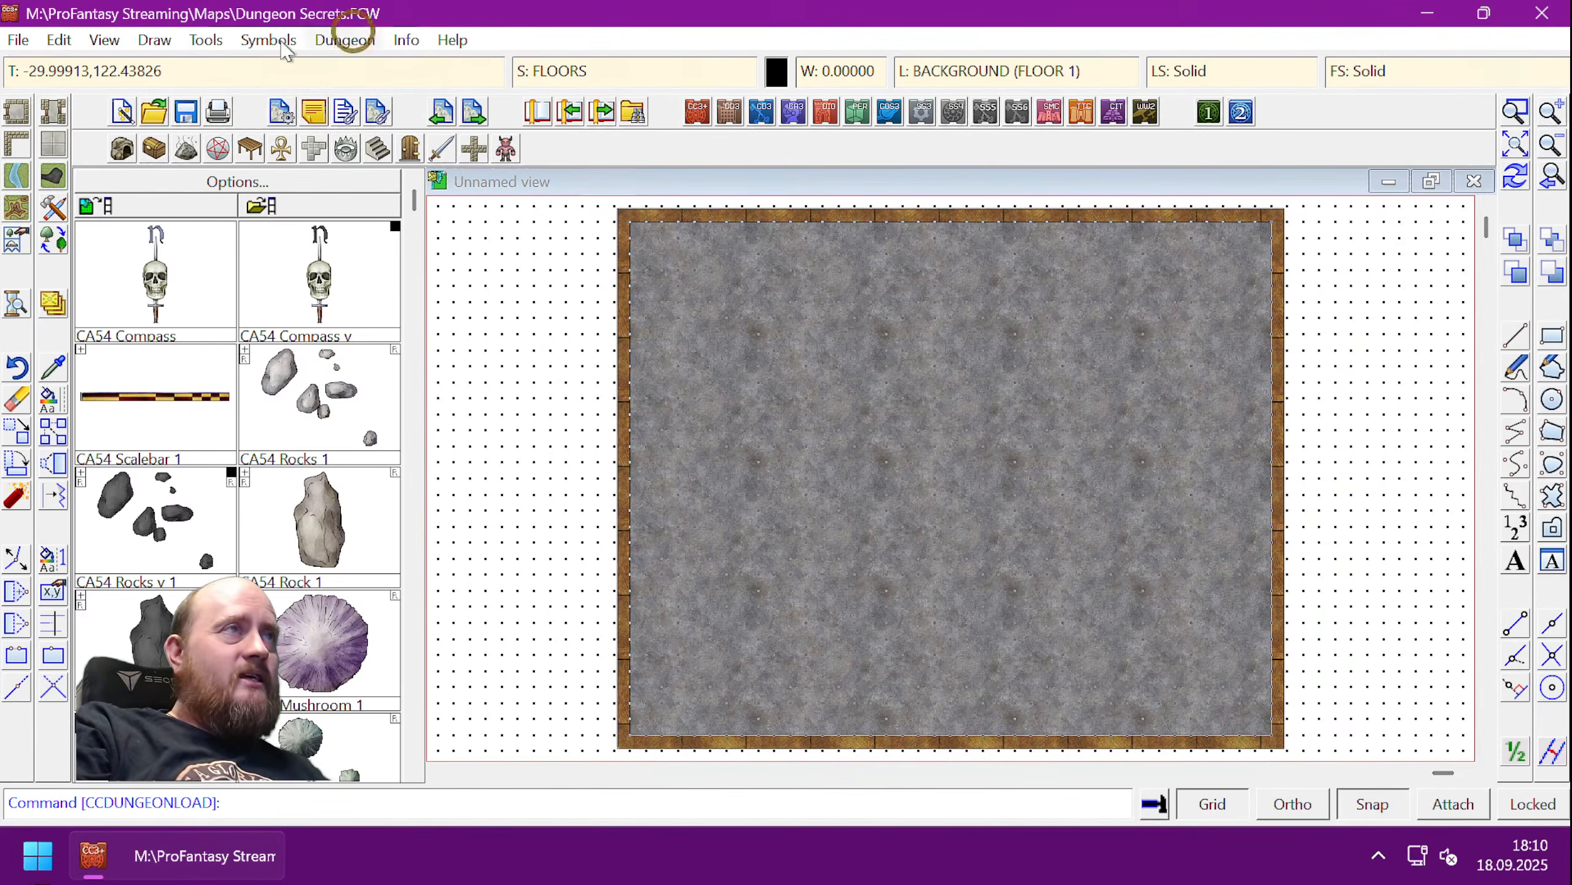
# - Generate a random dungeon, rerolling the layout three times, and place it on the map
pyautogui.click(344, 40)
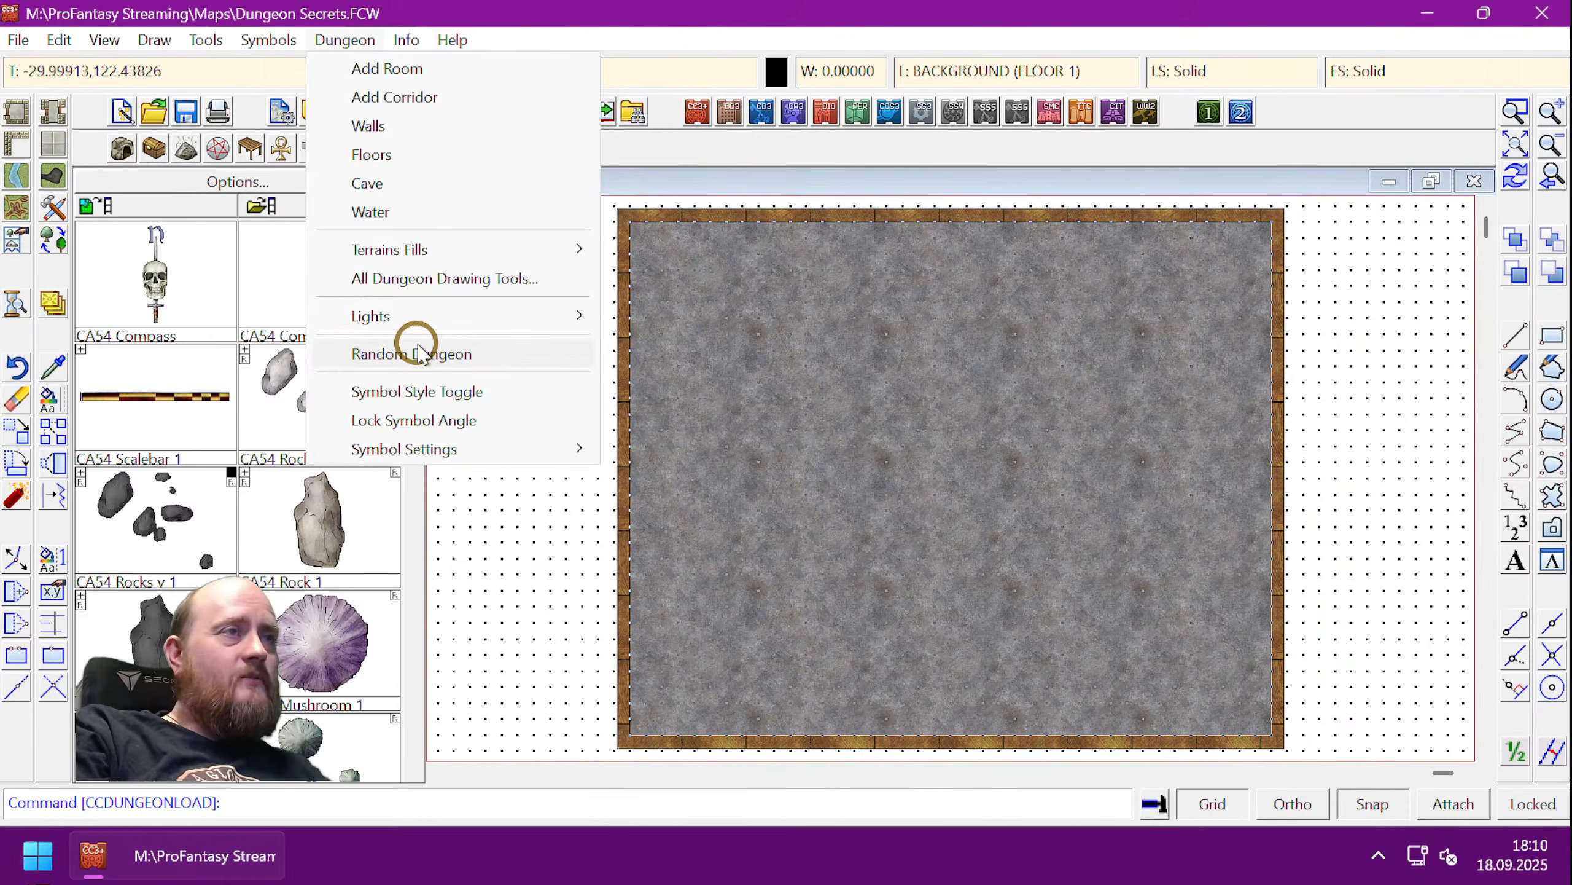
pyautogui.click(447, 358)
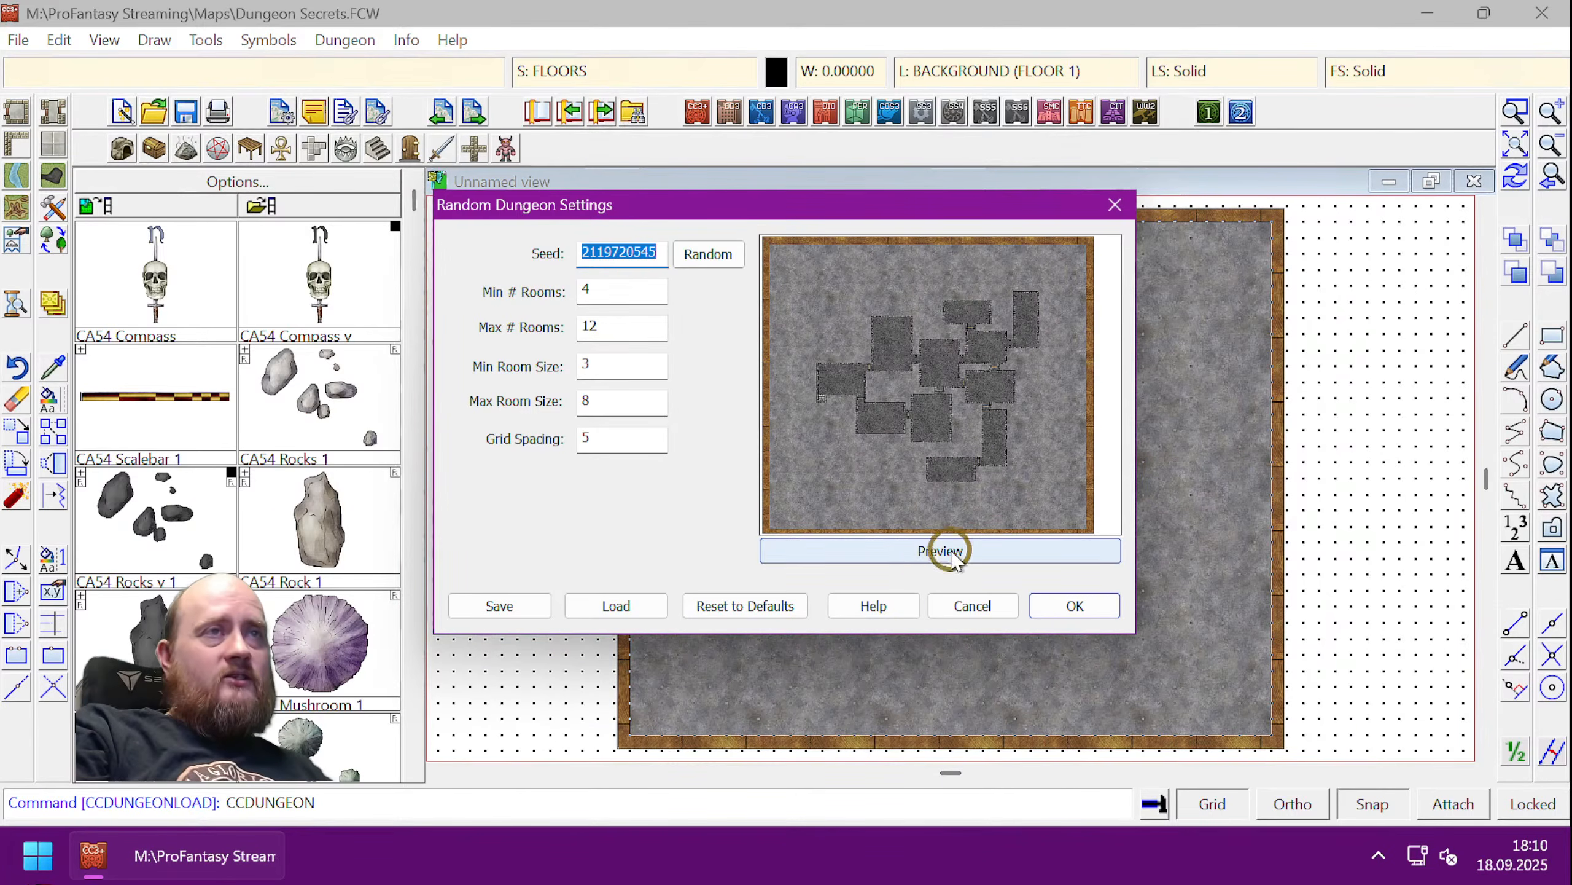
pyautogui.click(708, 253)
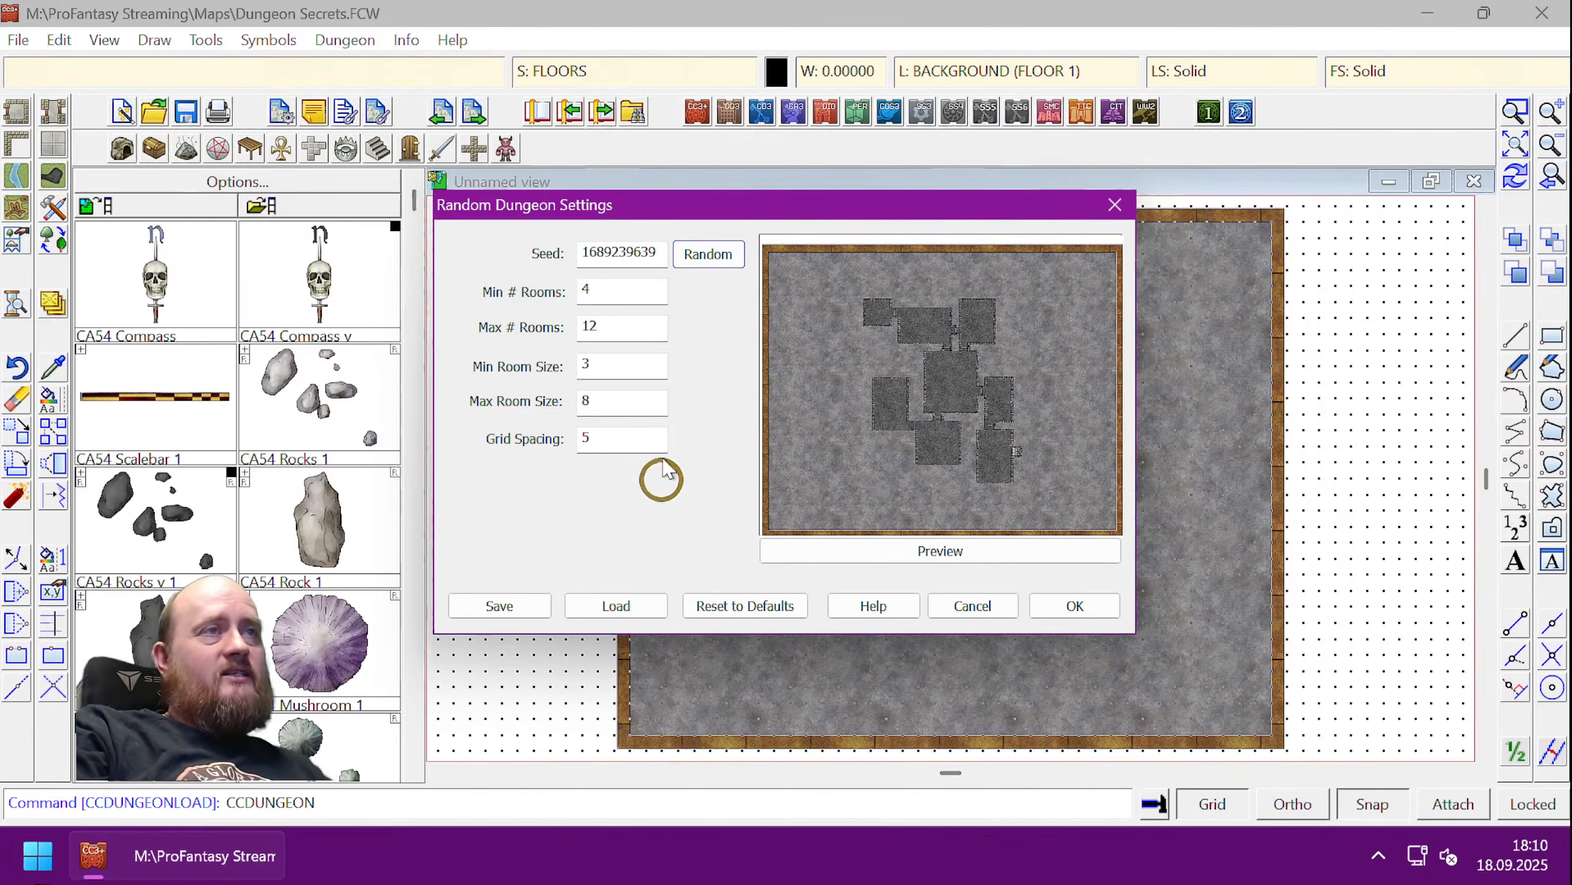
pyautogui.click(712, 256)
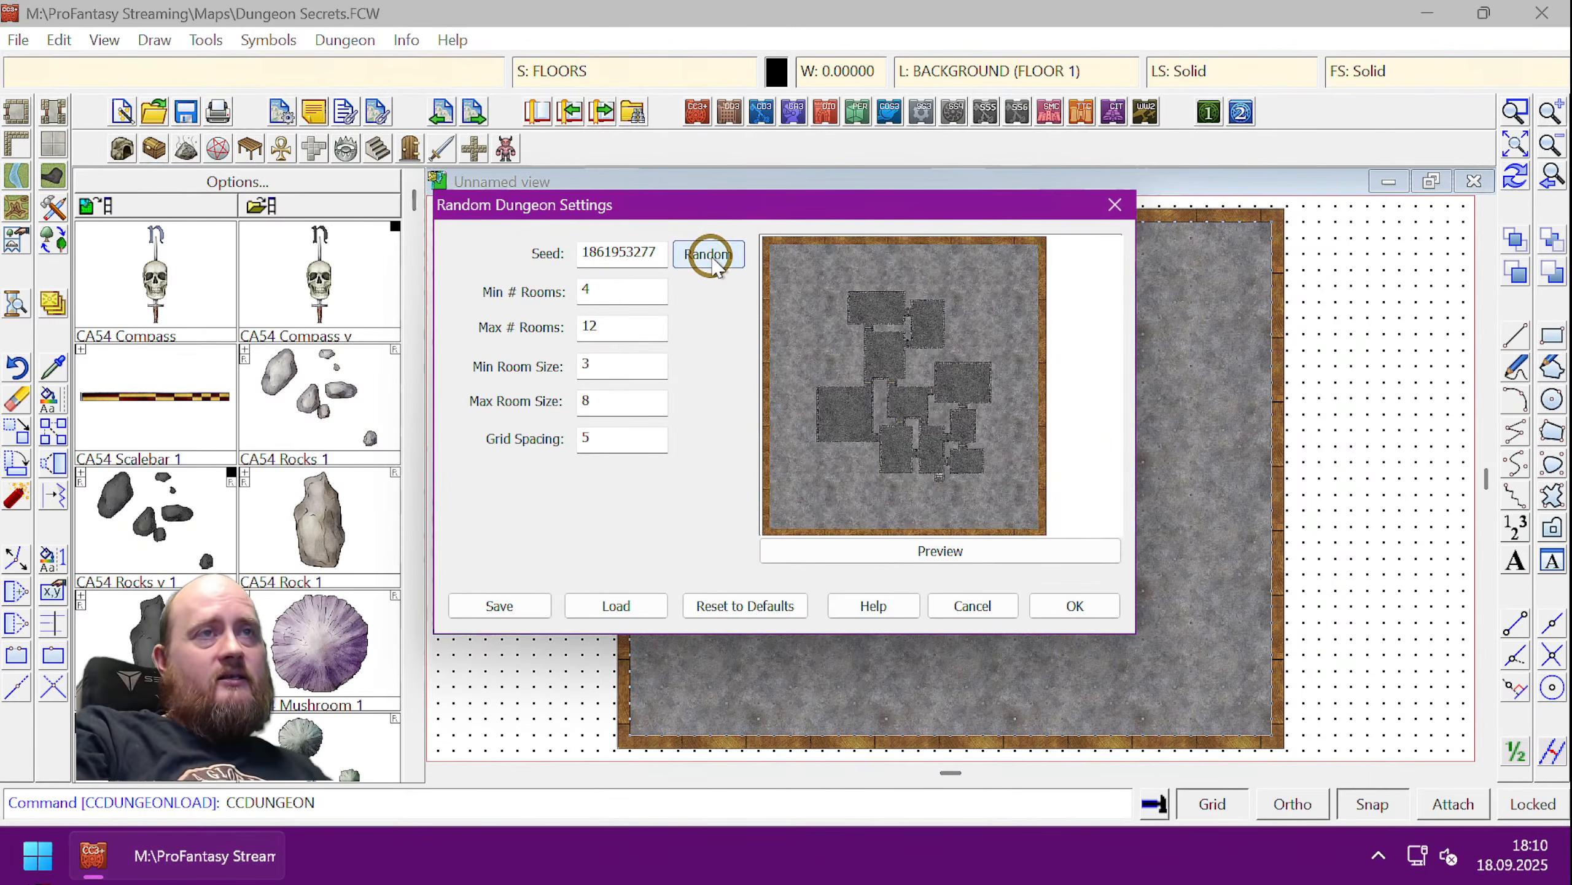
pyautogui.click(711, 257)
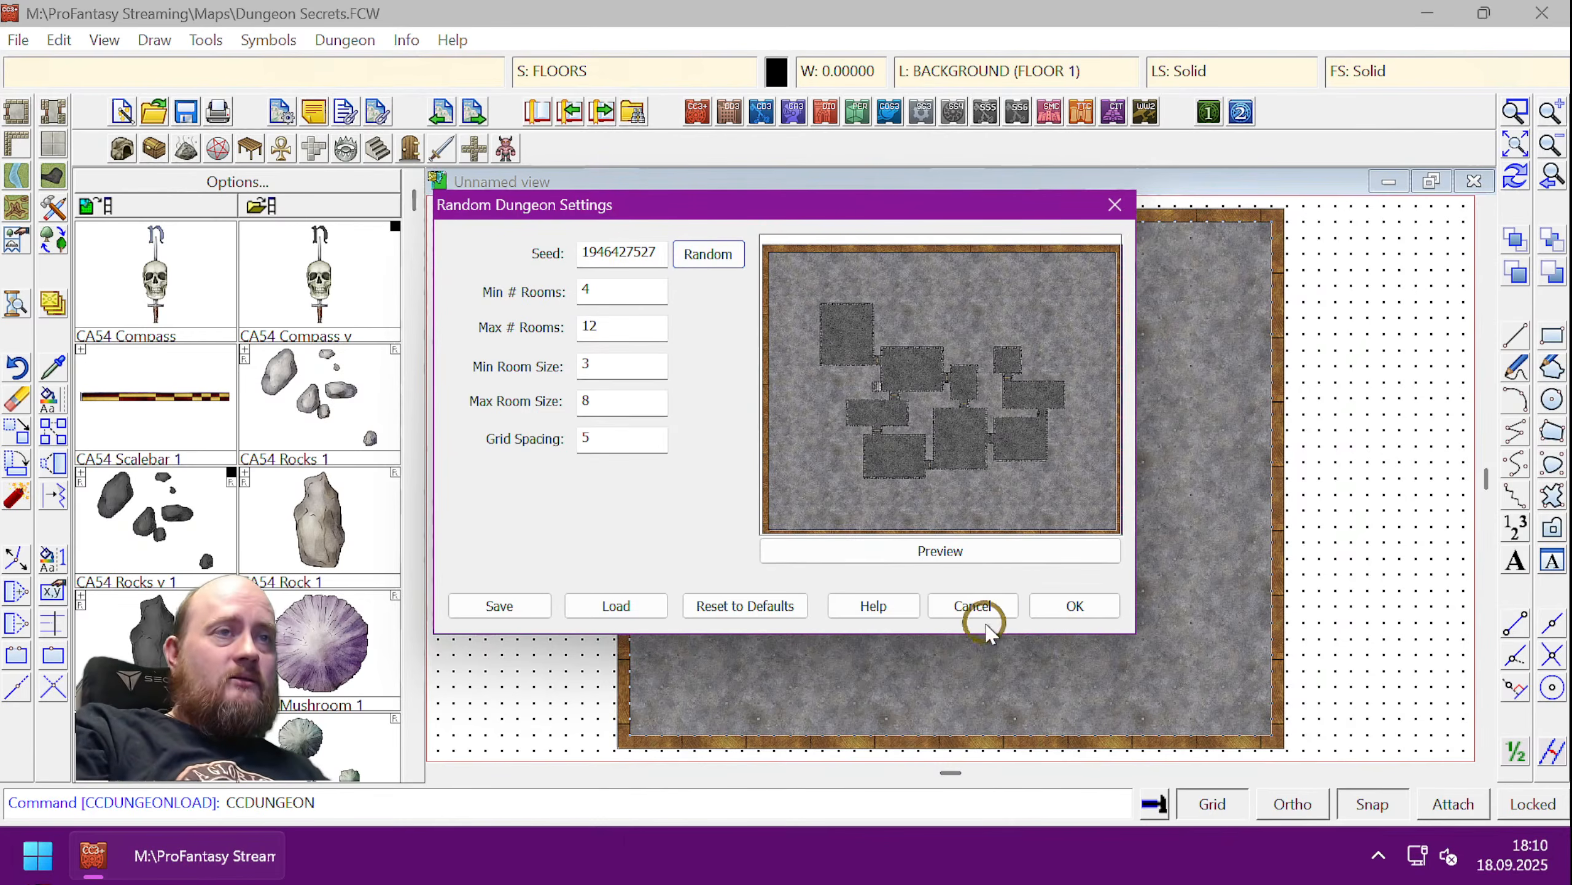
pyautogui.click(1074, 607)
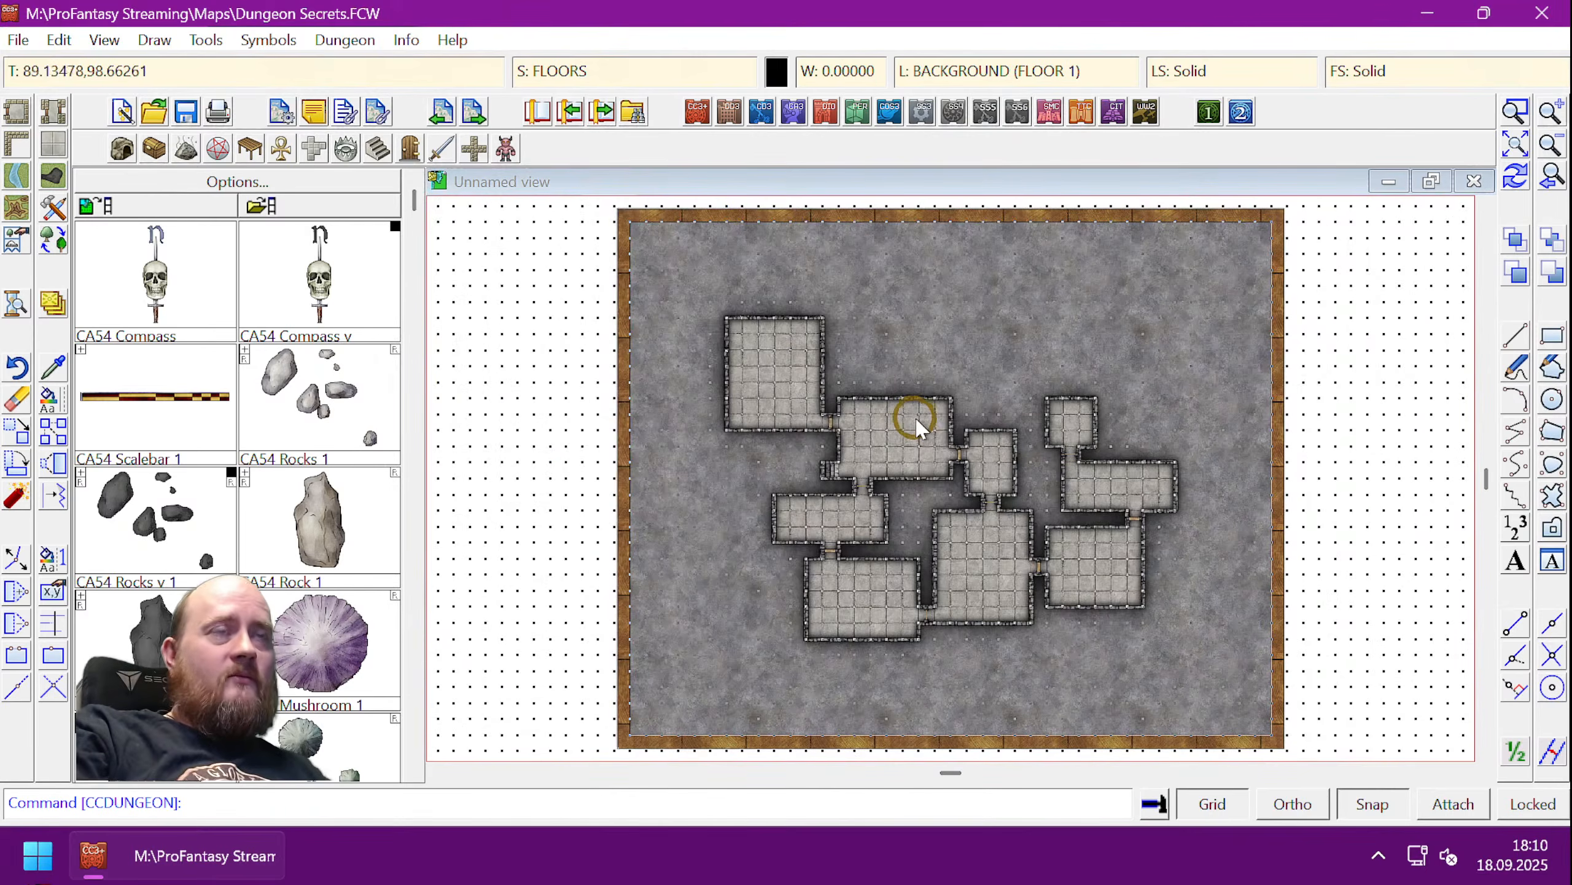
# - Zoom in on the dungeon rooms with a zoom window and the mouse wheel
pyautogui.click(1514, 112)
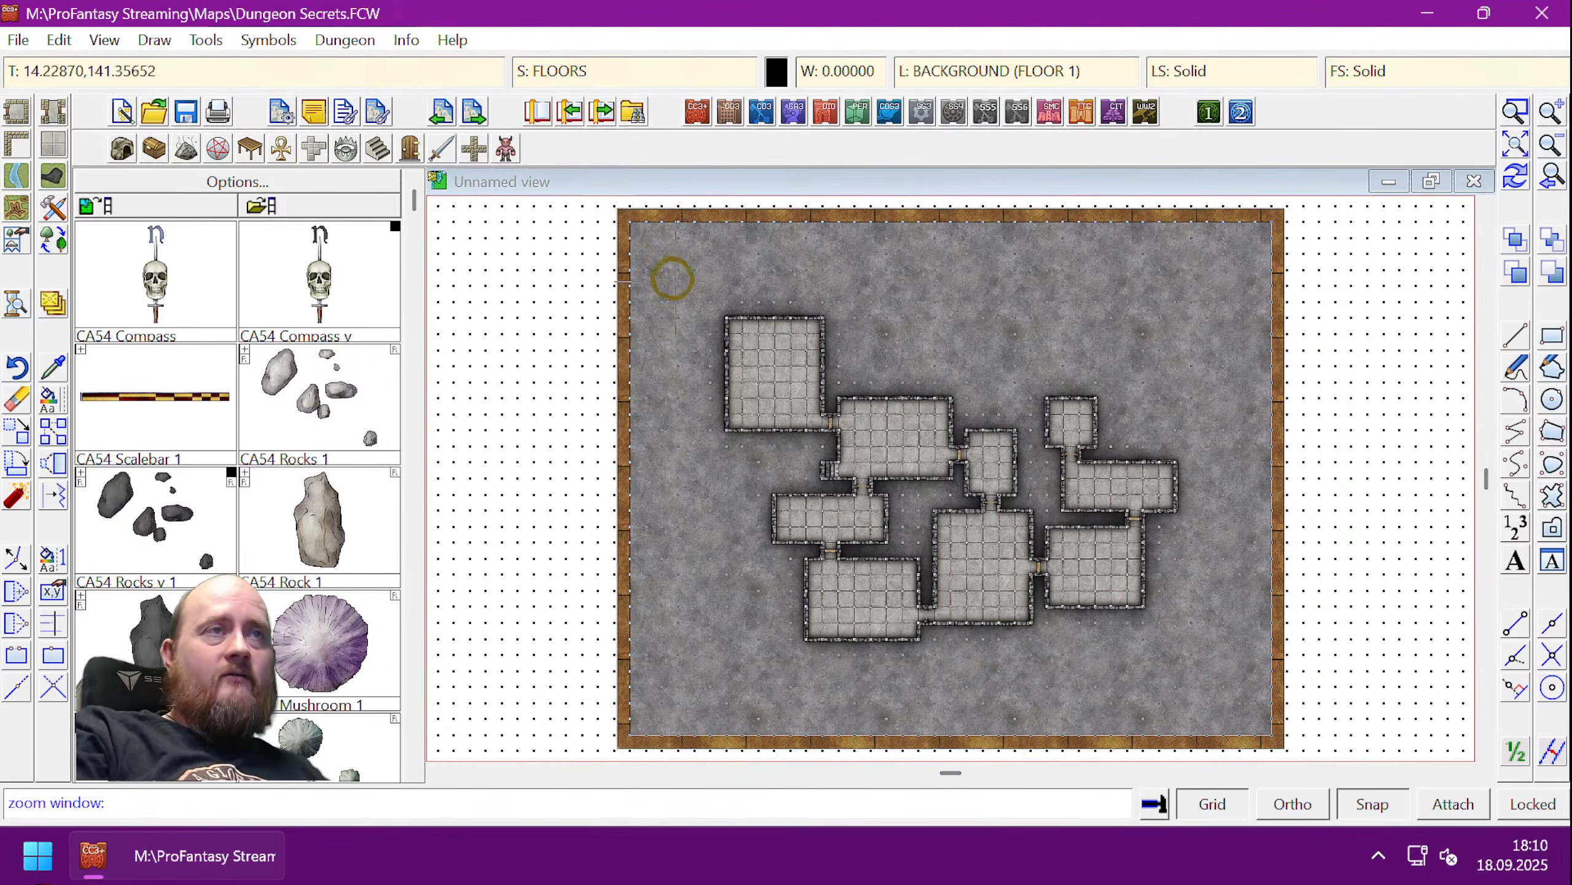
pyautogui.click(719, 282)
pyautogui.click(1228, 707)
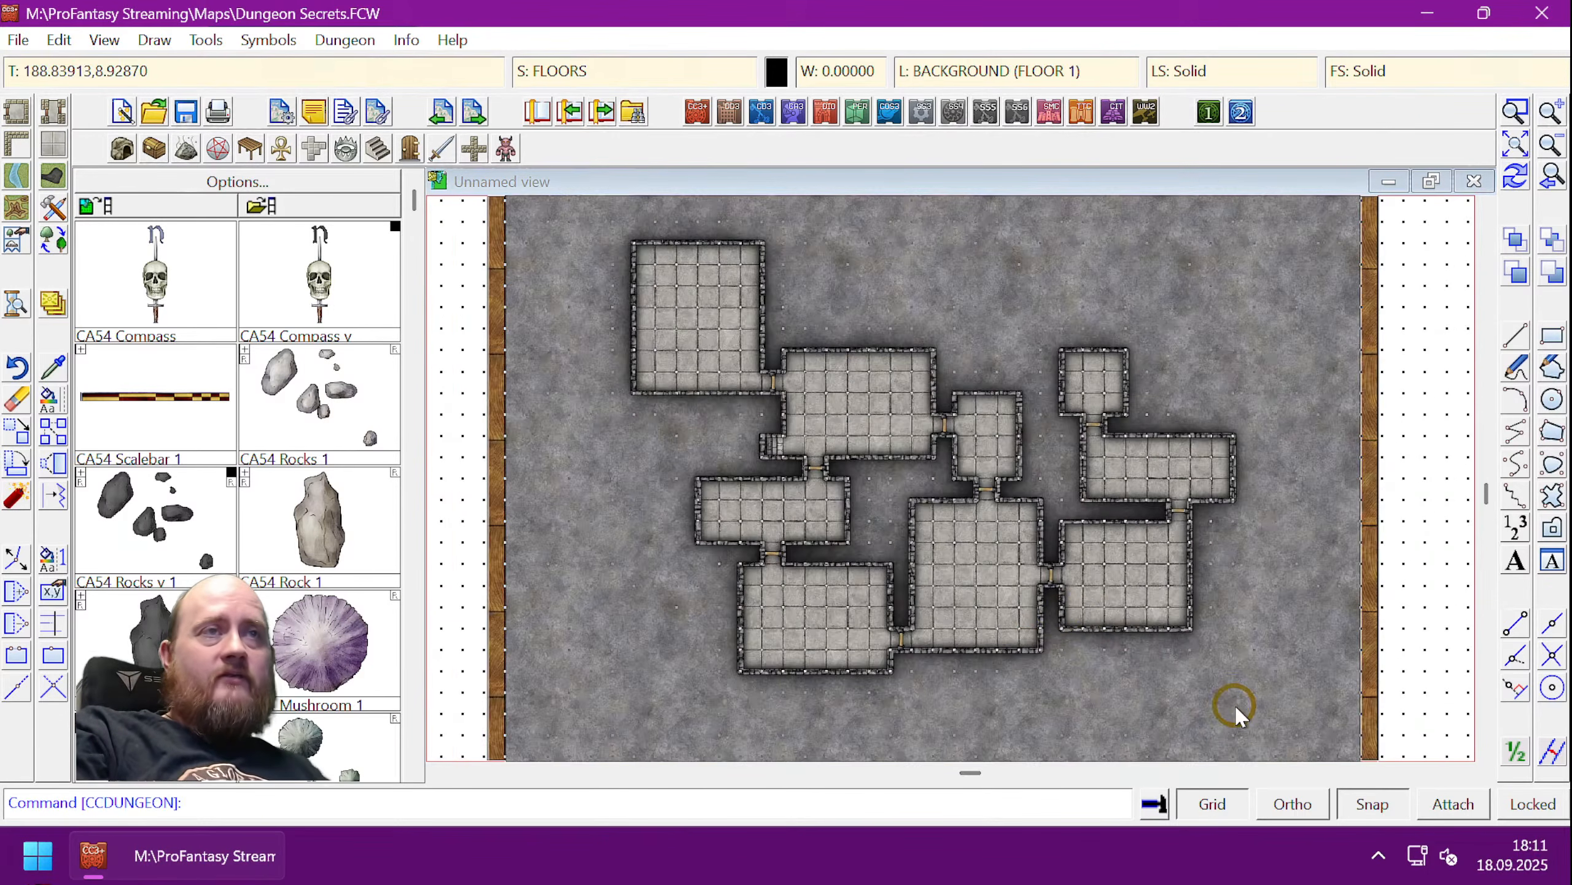
pyautogui.scroll(4, 928, 500)
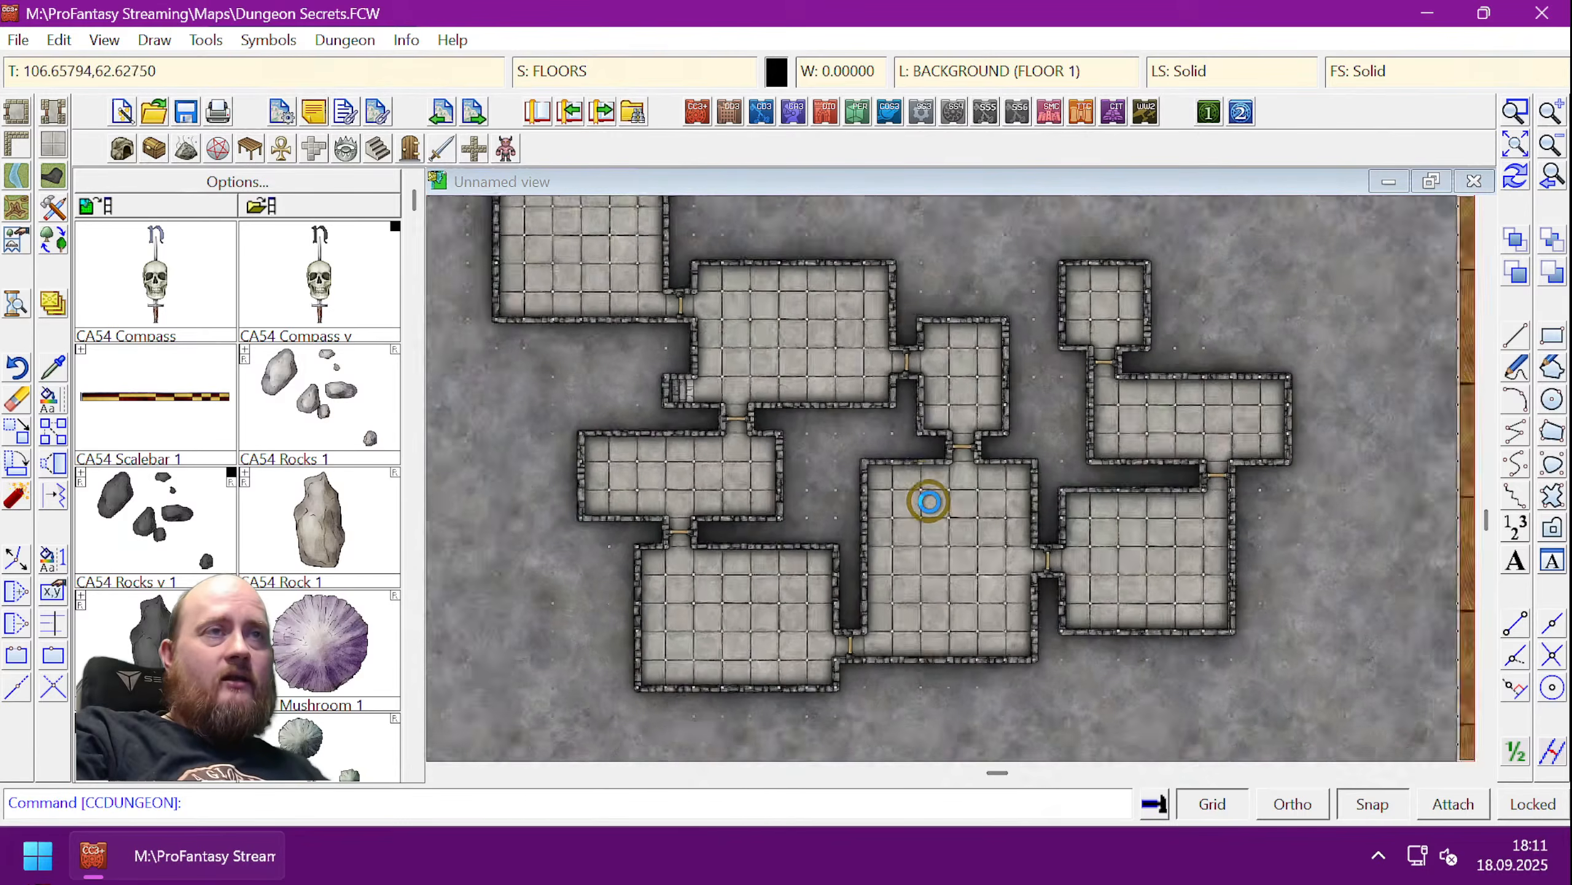
pyautogui.scroll(4, 928, 500)
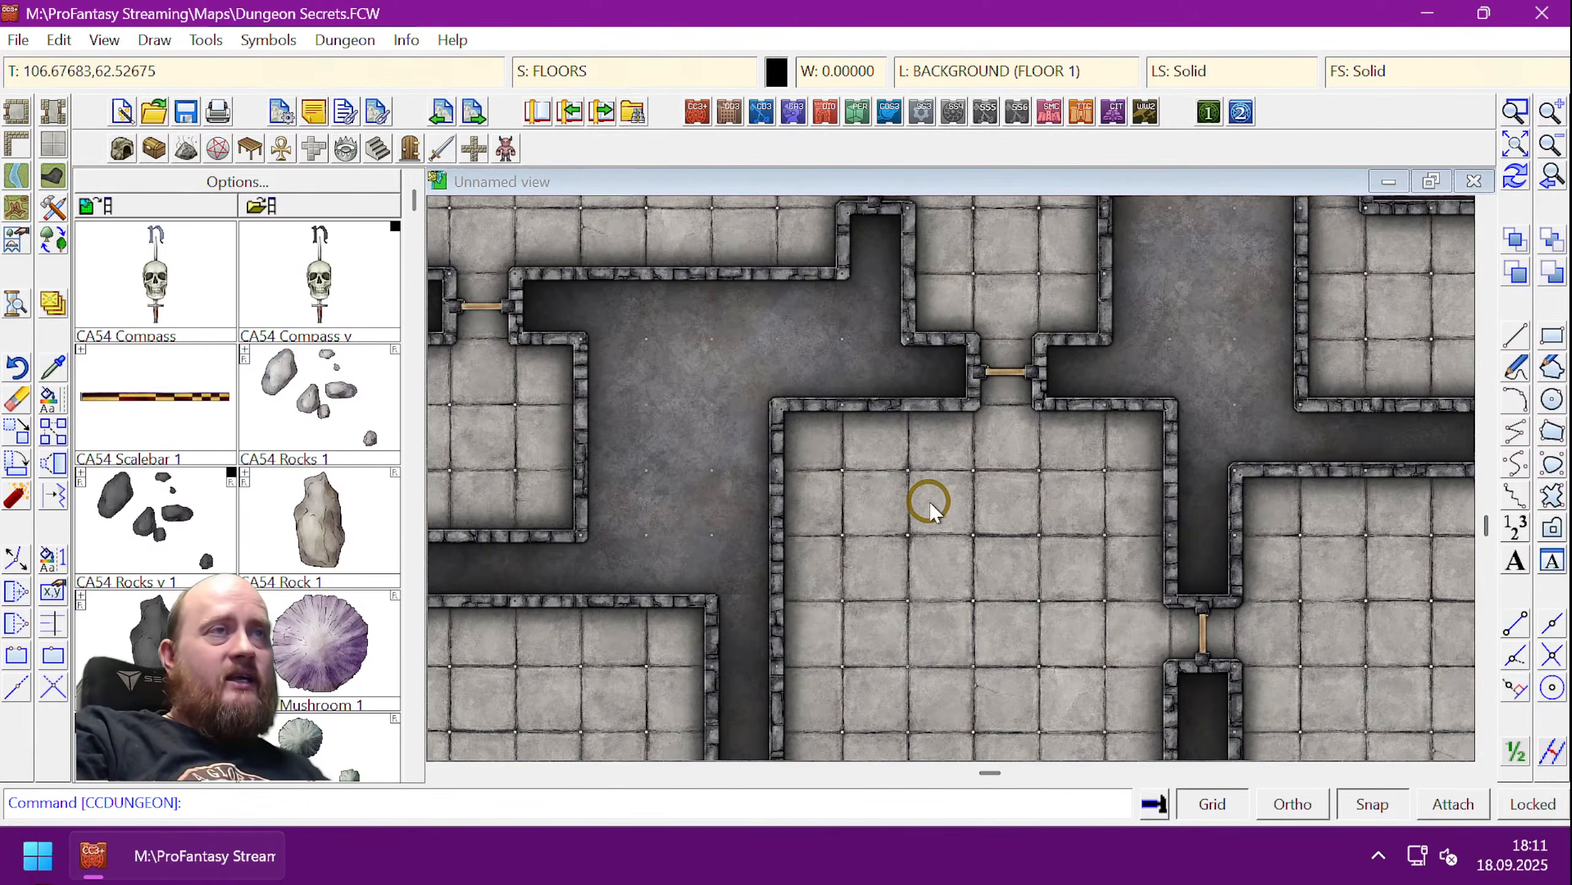
pyautogui.scroll(-4, 929, 500)
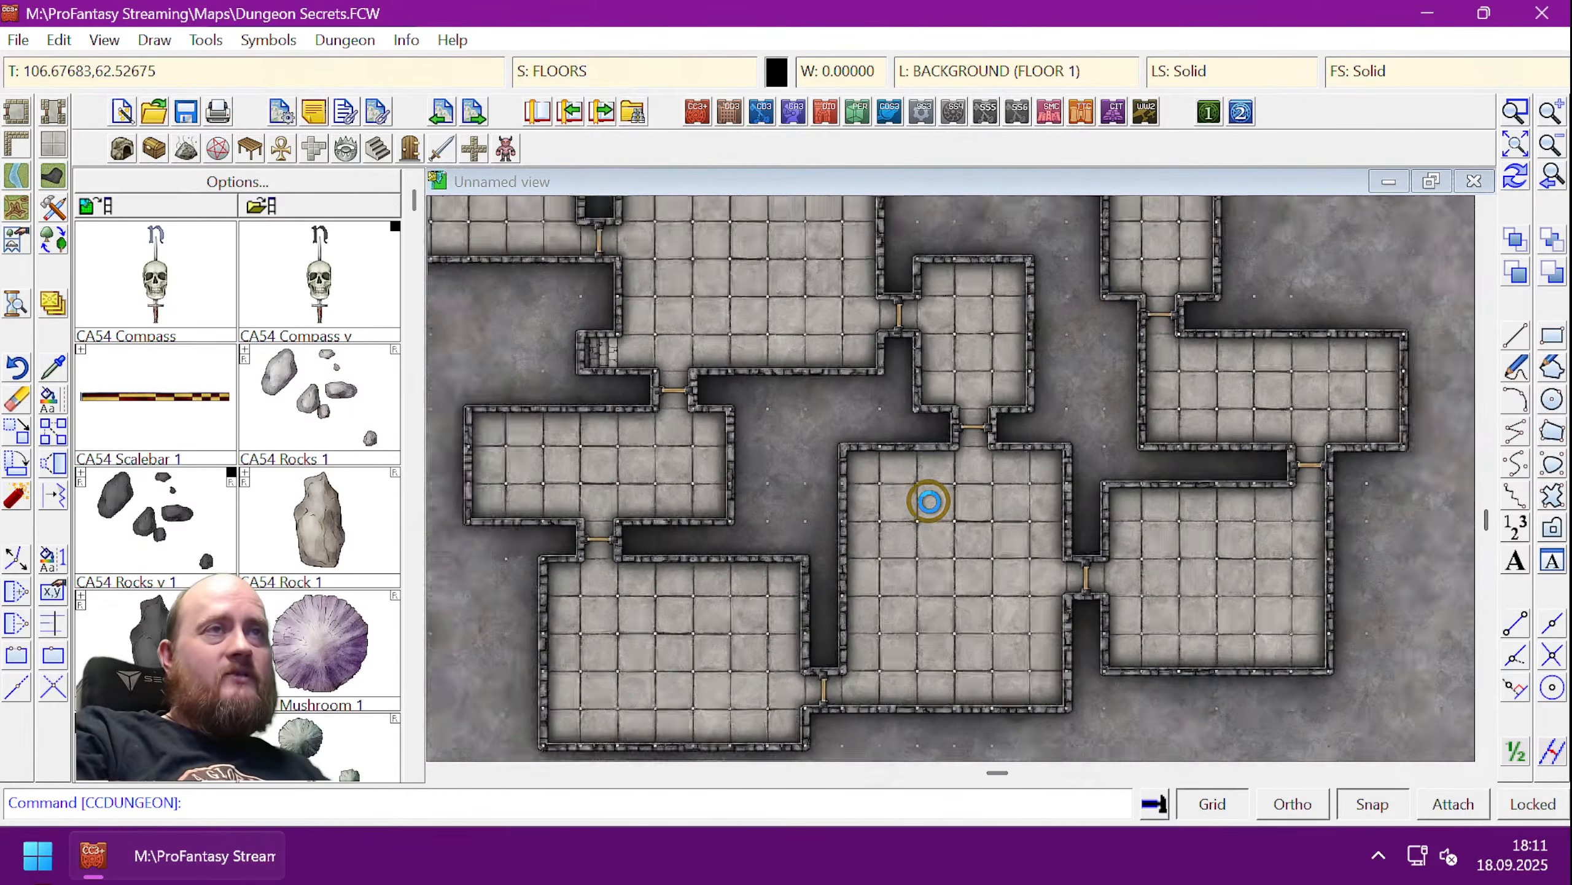
pyautogui.scroll(-4, 929, 501)
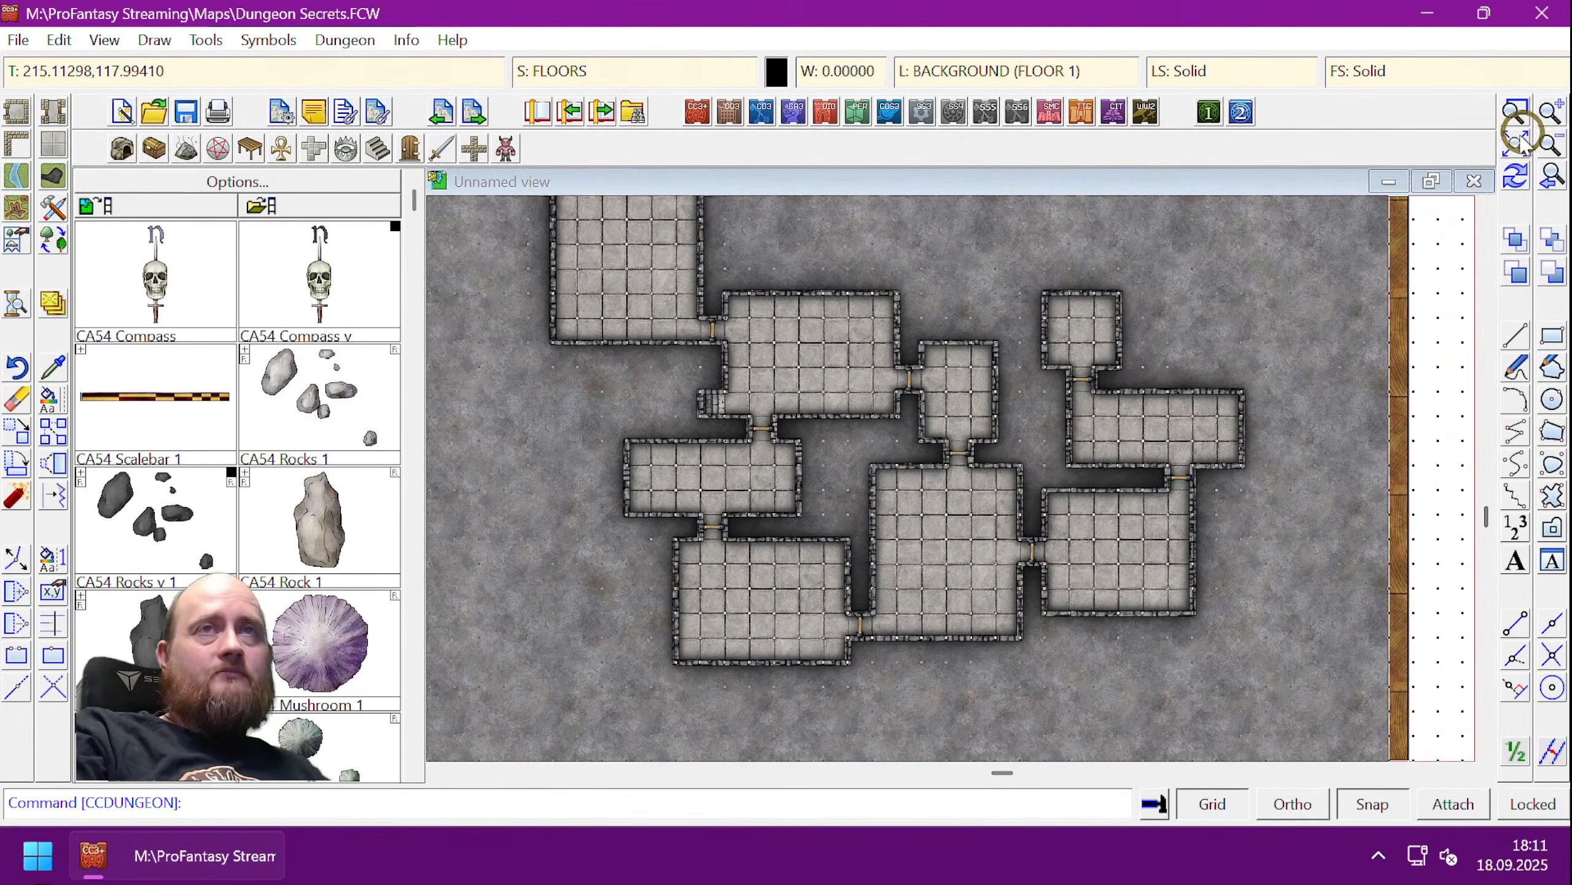
pyautogui.click(1516, 142)
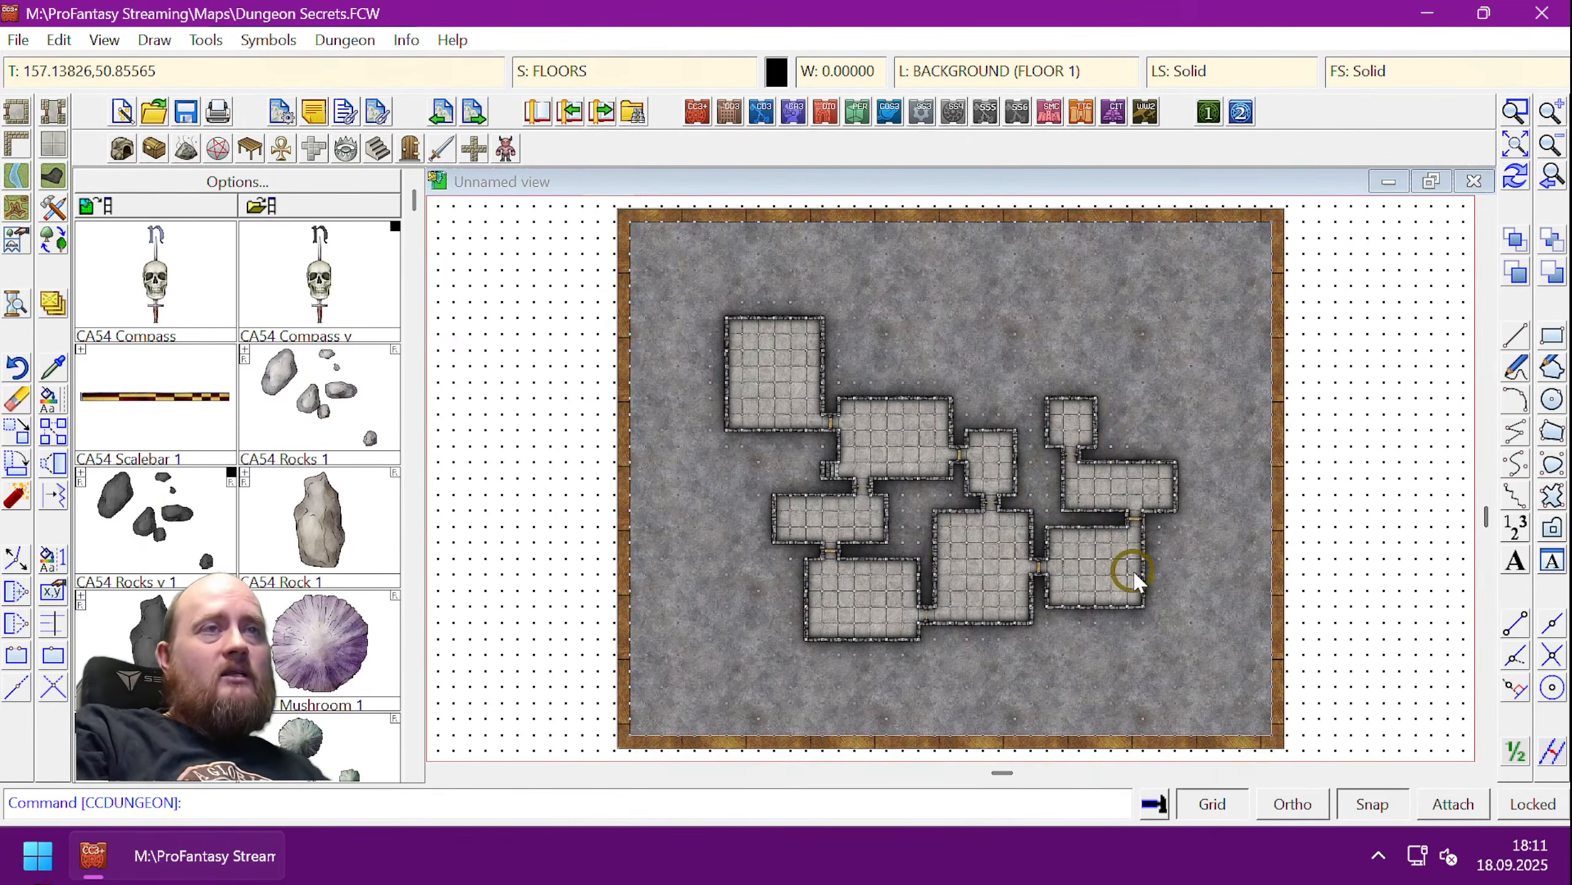
pyautogui.scroll(3, 1132, 574)
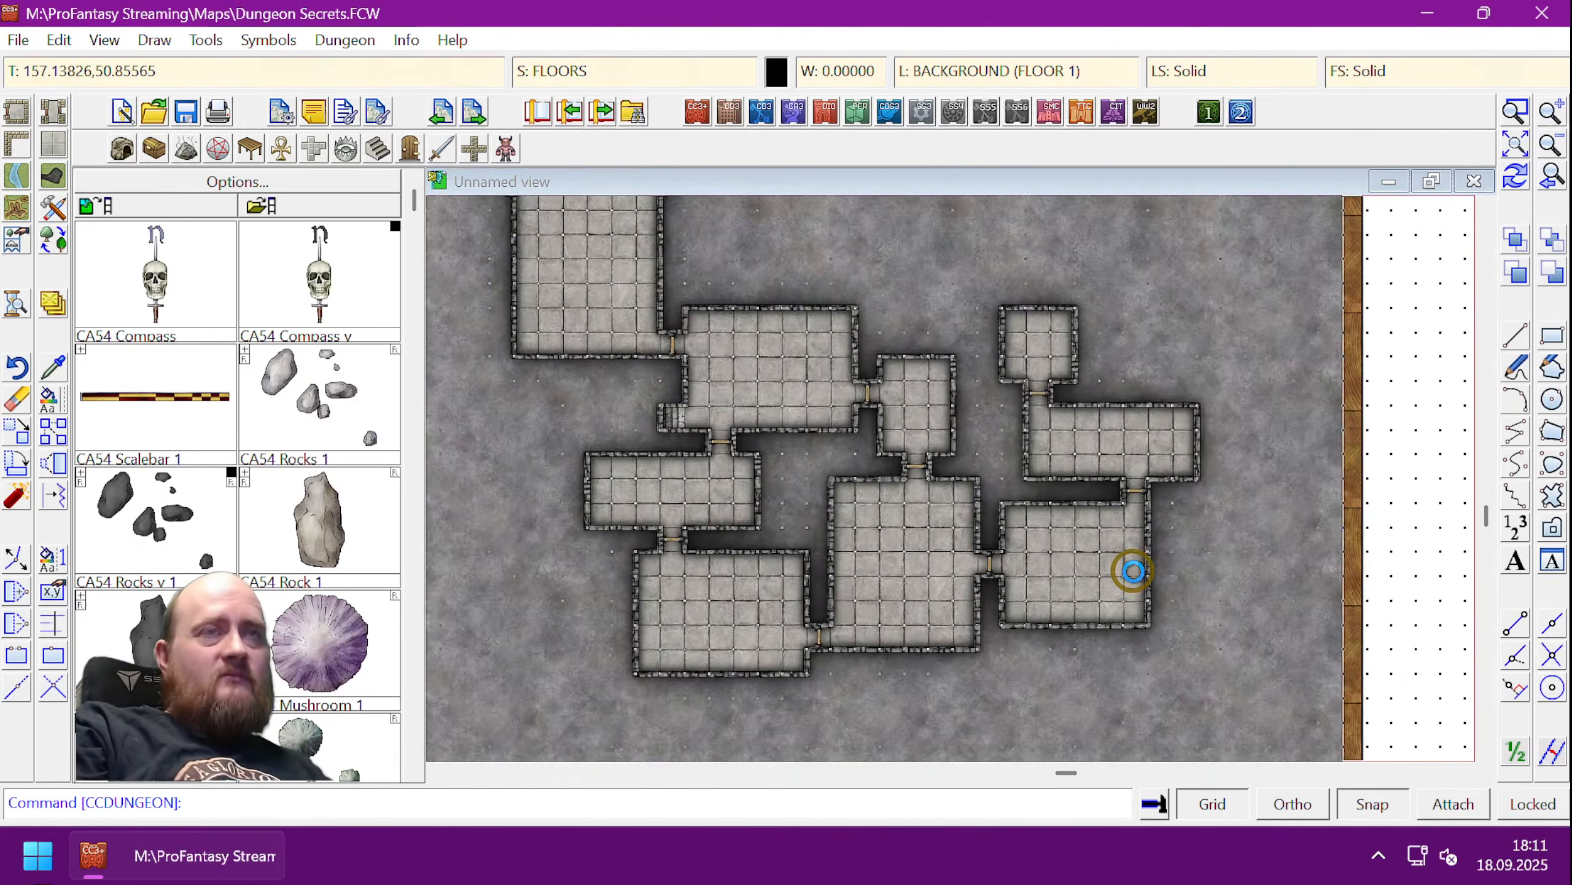
pyautogui.scroll(2, 1133, 571)
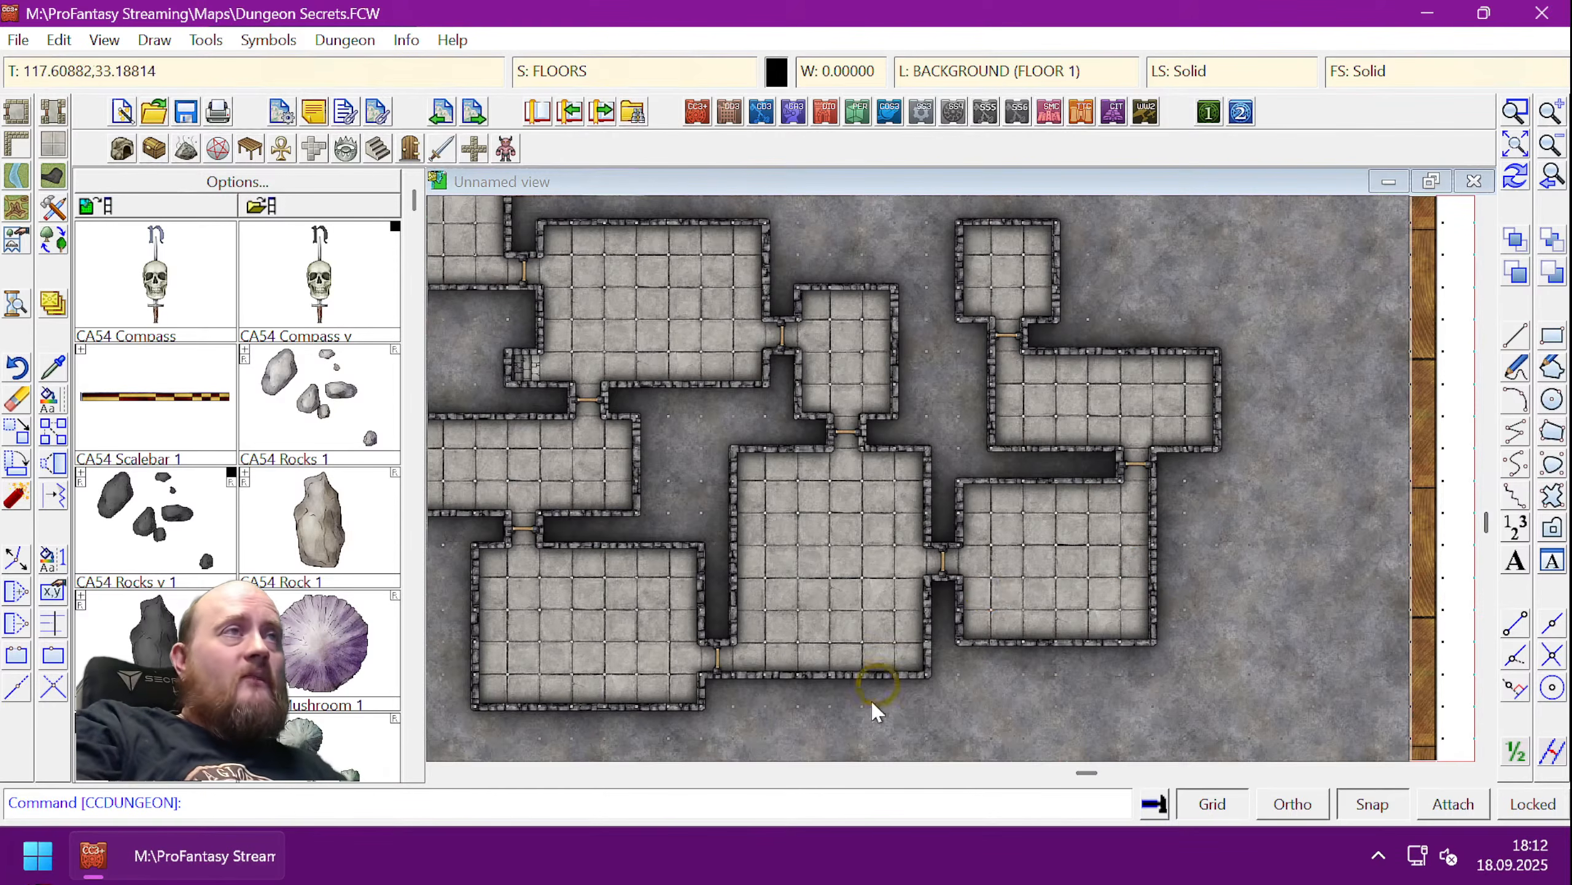
pyautogui.click(598, 77)
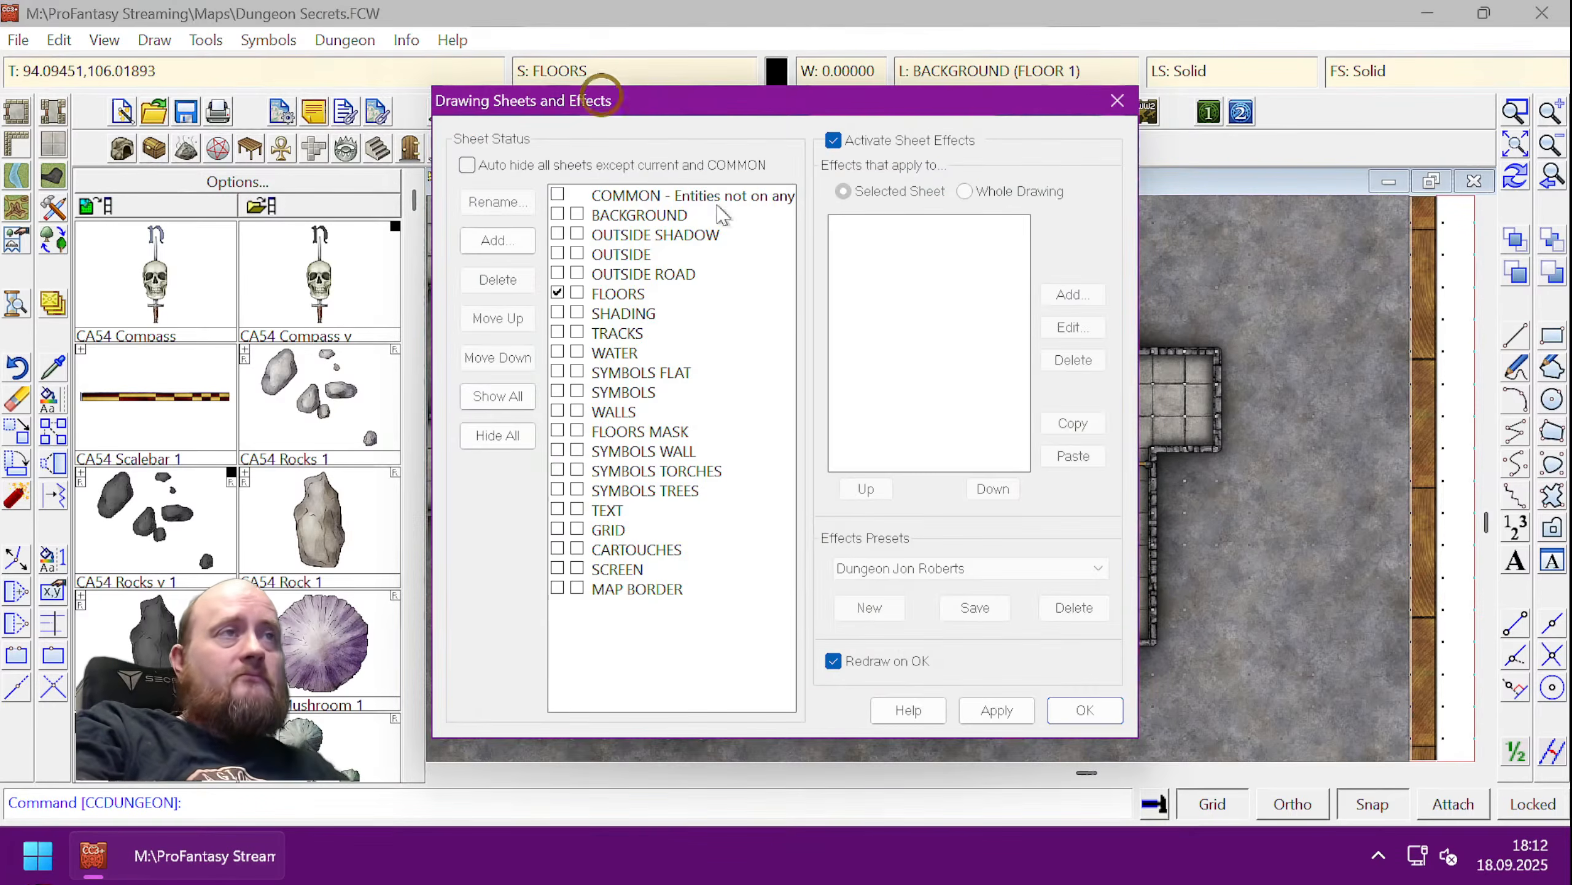
pyautogui.moveTo(727, 112); pyautogui.dragTo(757, 101)
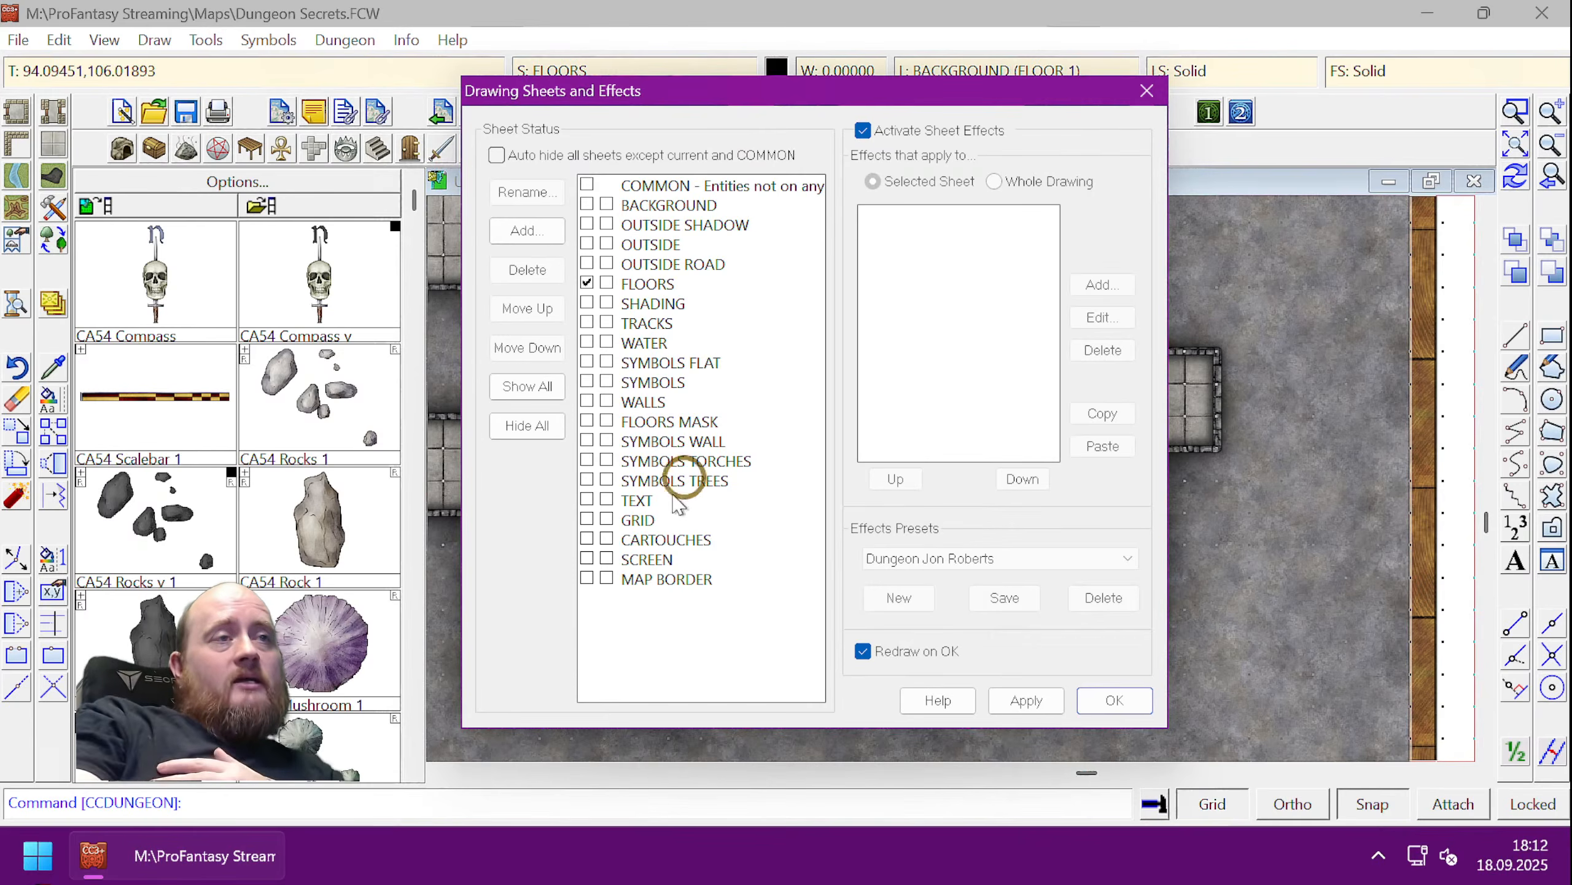
pyautogui.click(675, 578)
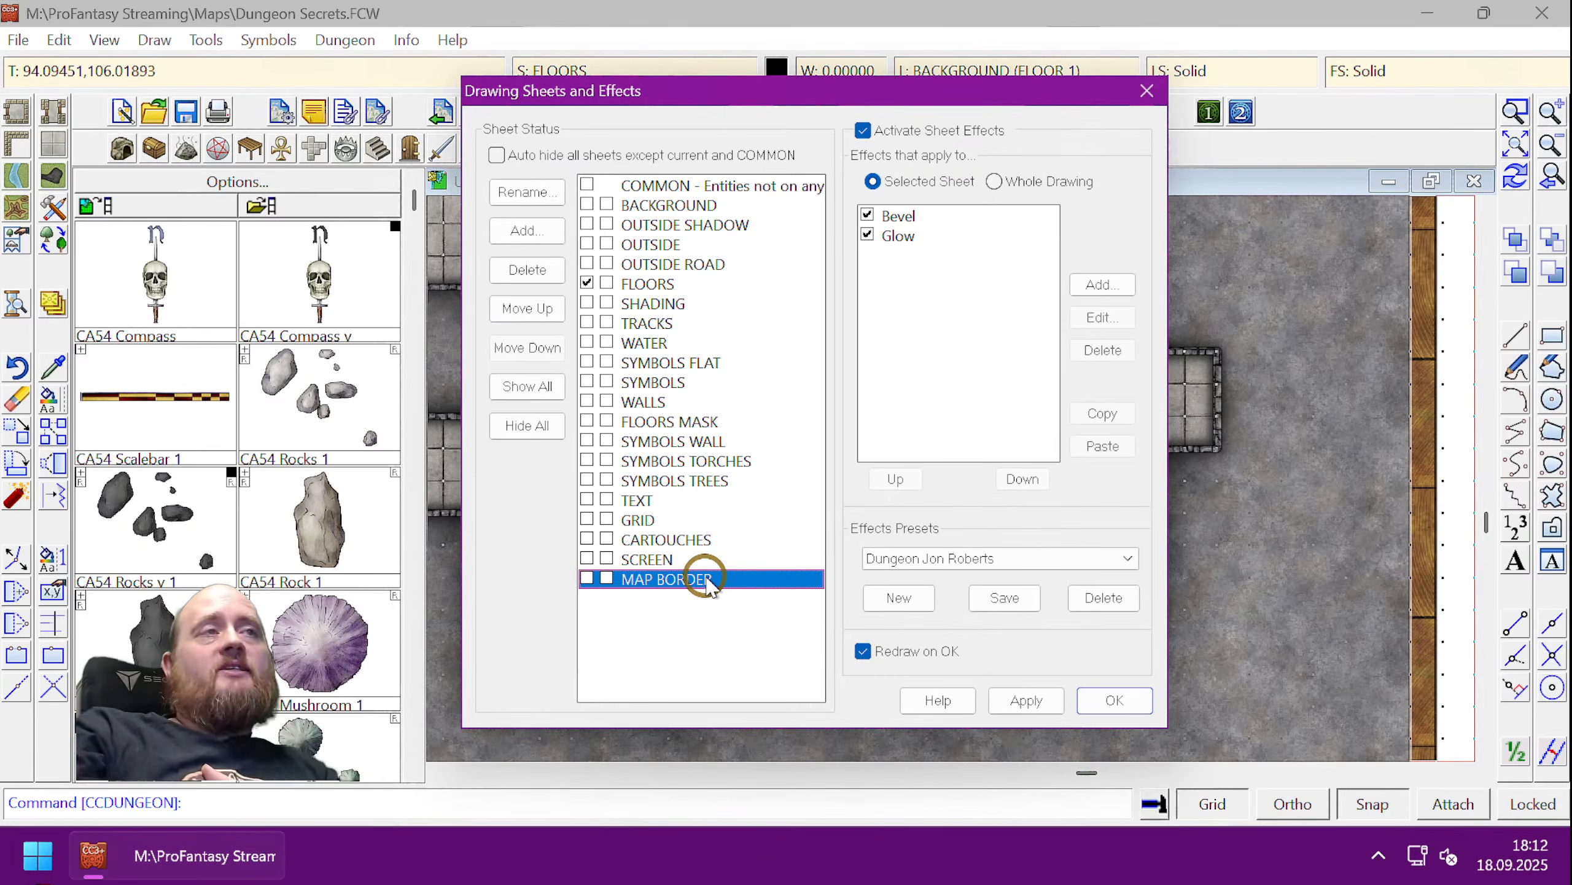
pyautogui.click(677, 246)
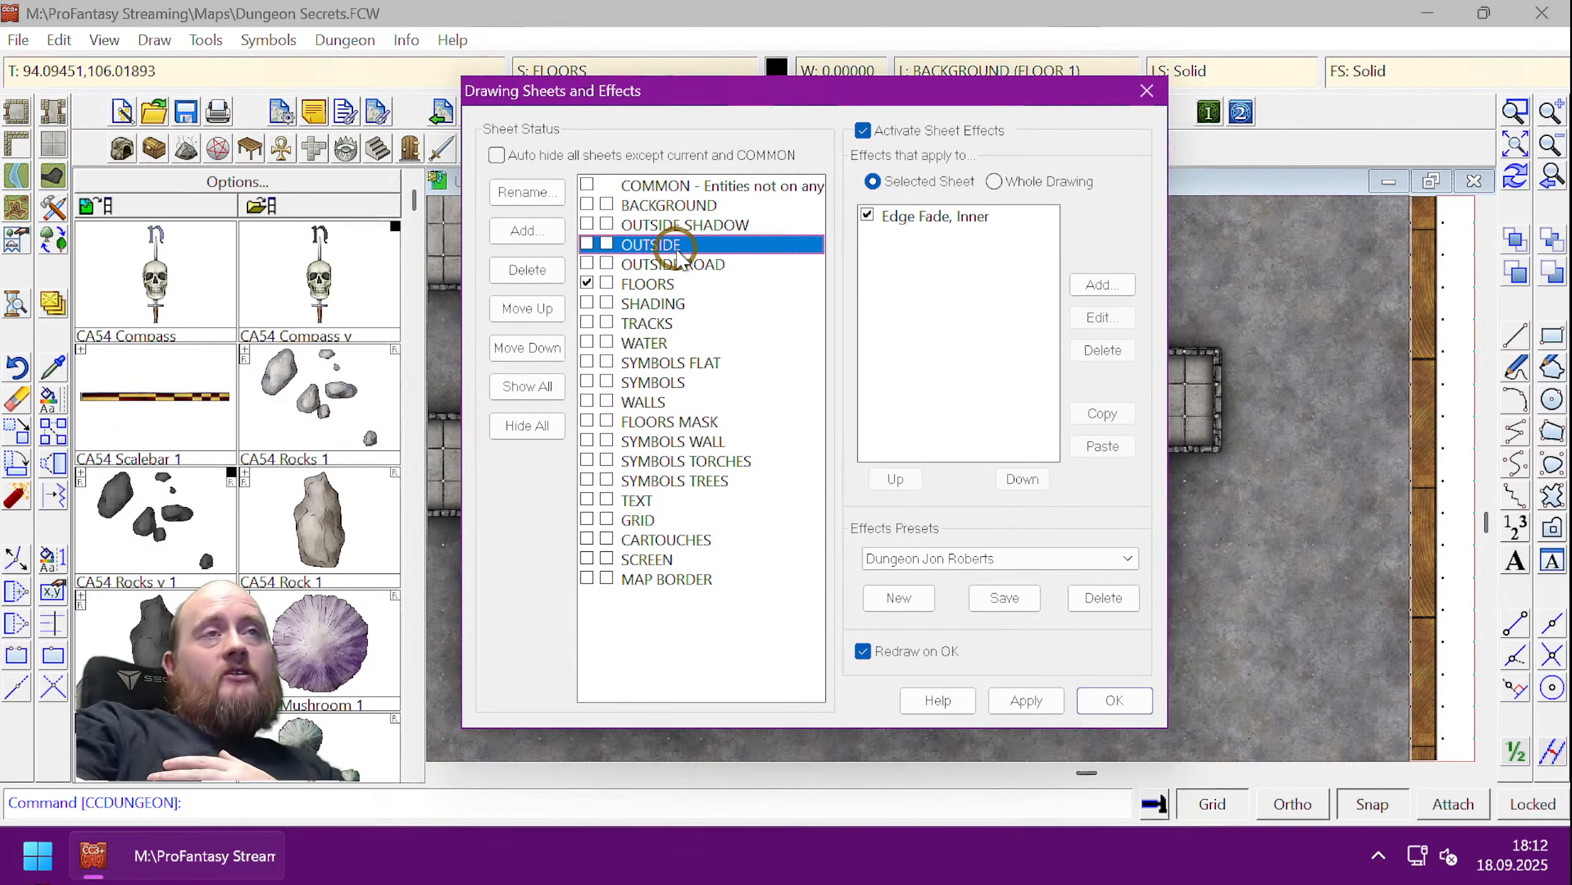
pyautogui.click(952, 217)
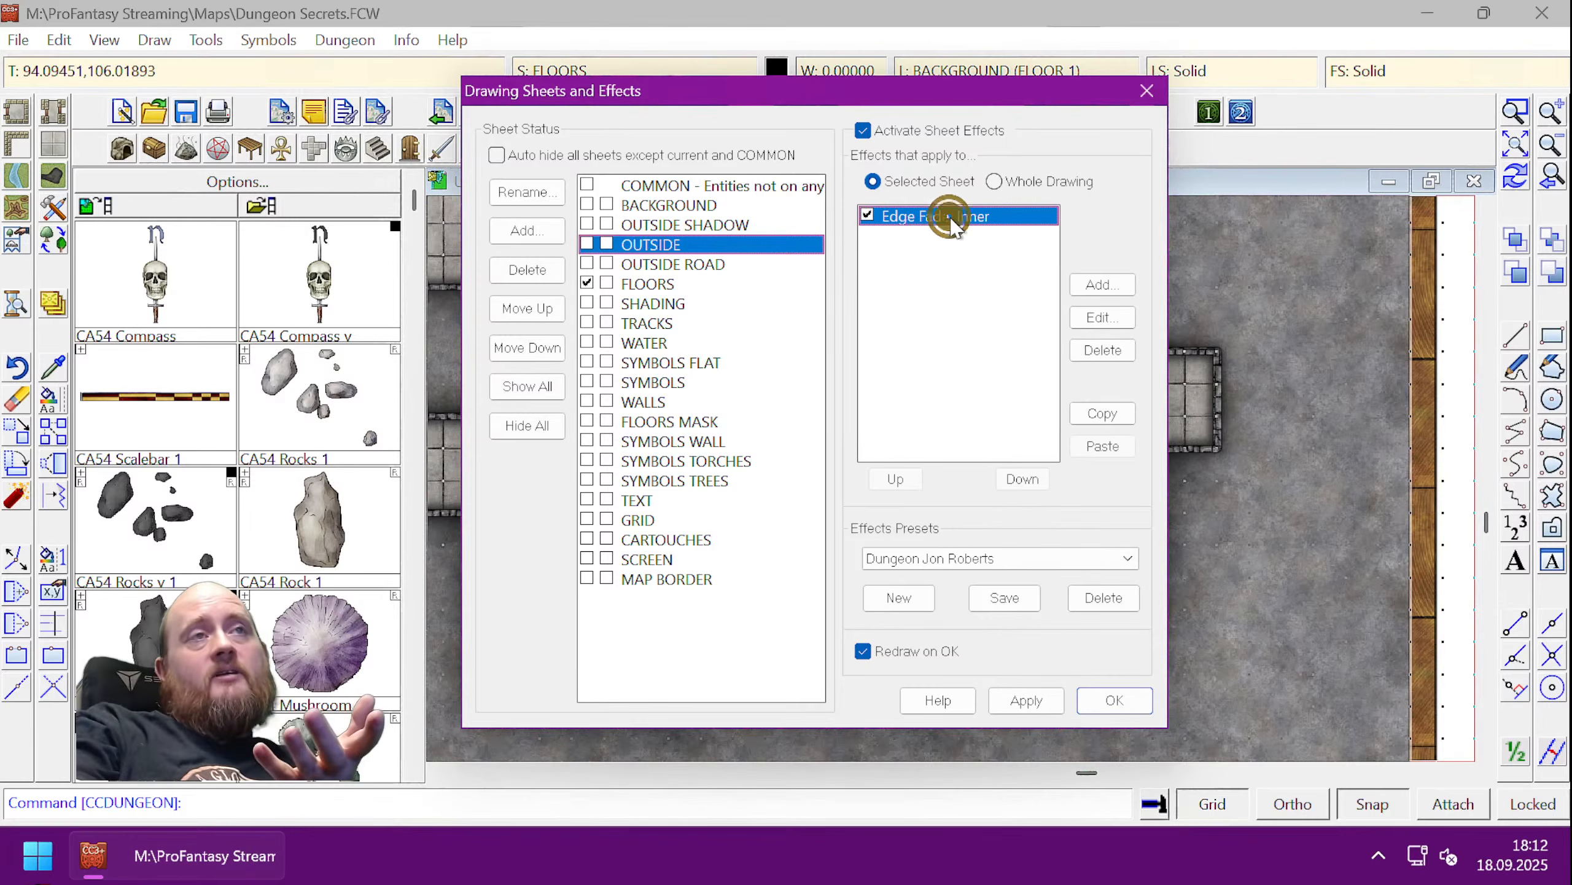
pyautogui.click(672, 362)
pyautogui.click(665, 460)
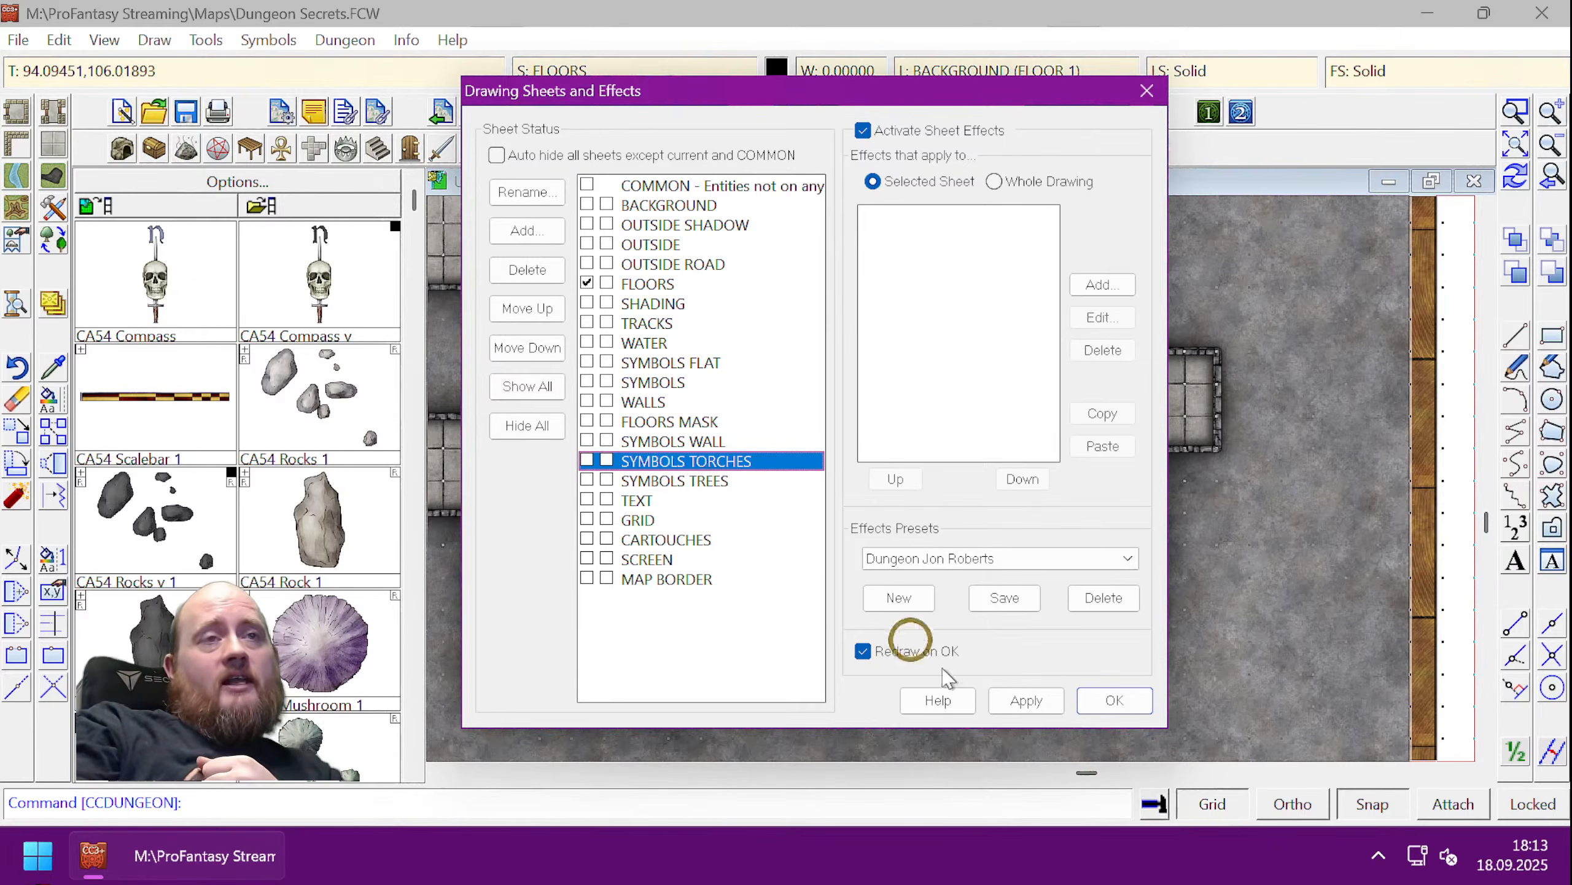
pyautogui.click(1113, 699)
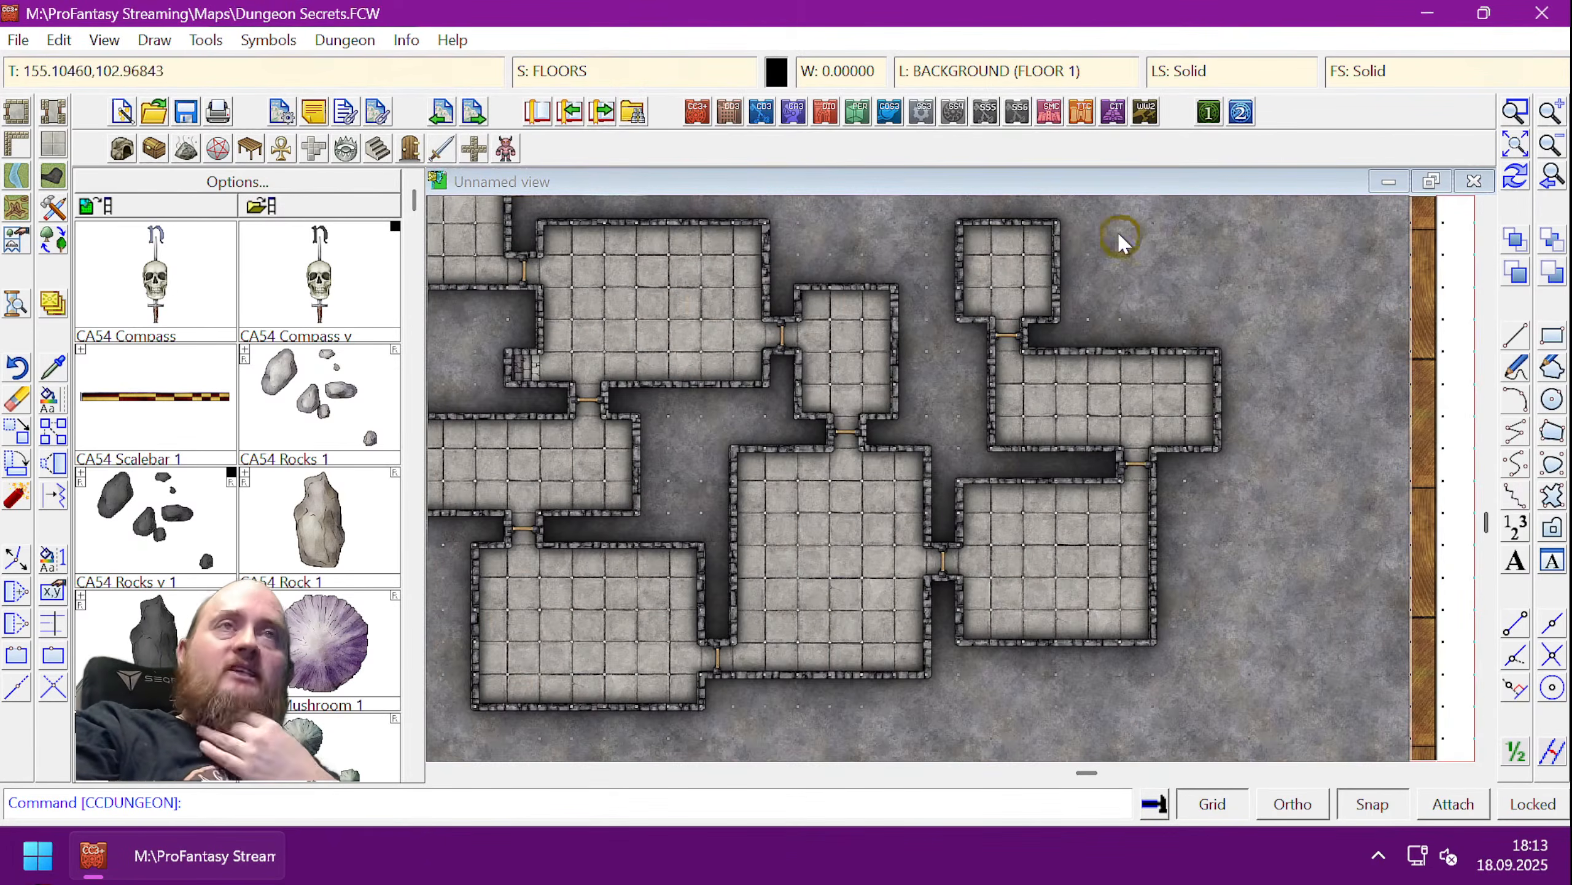
pyautogui.click(1015, 73)
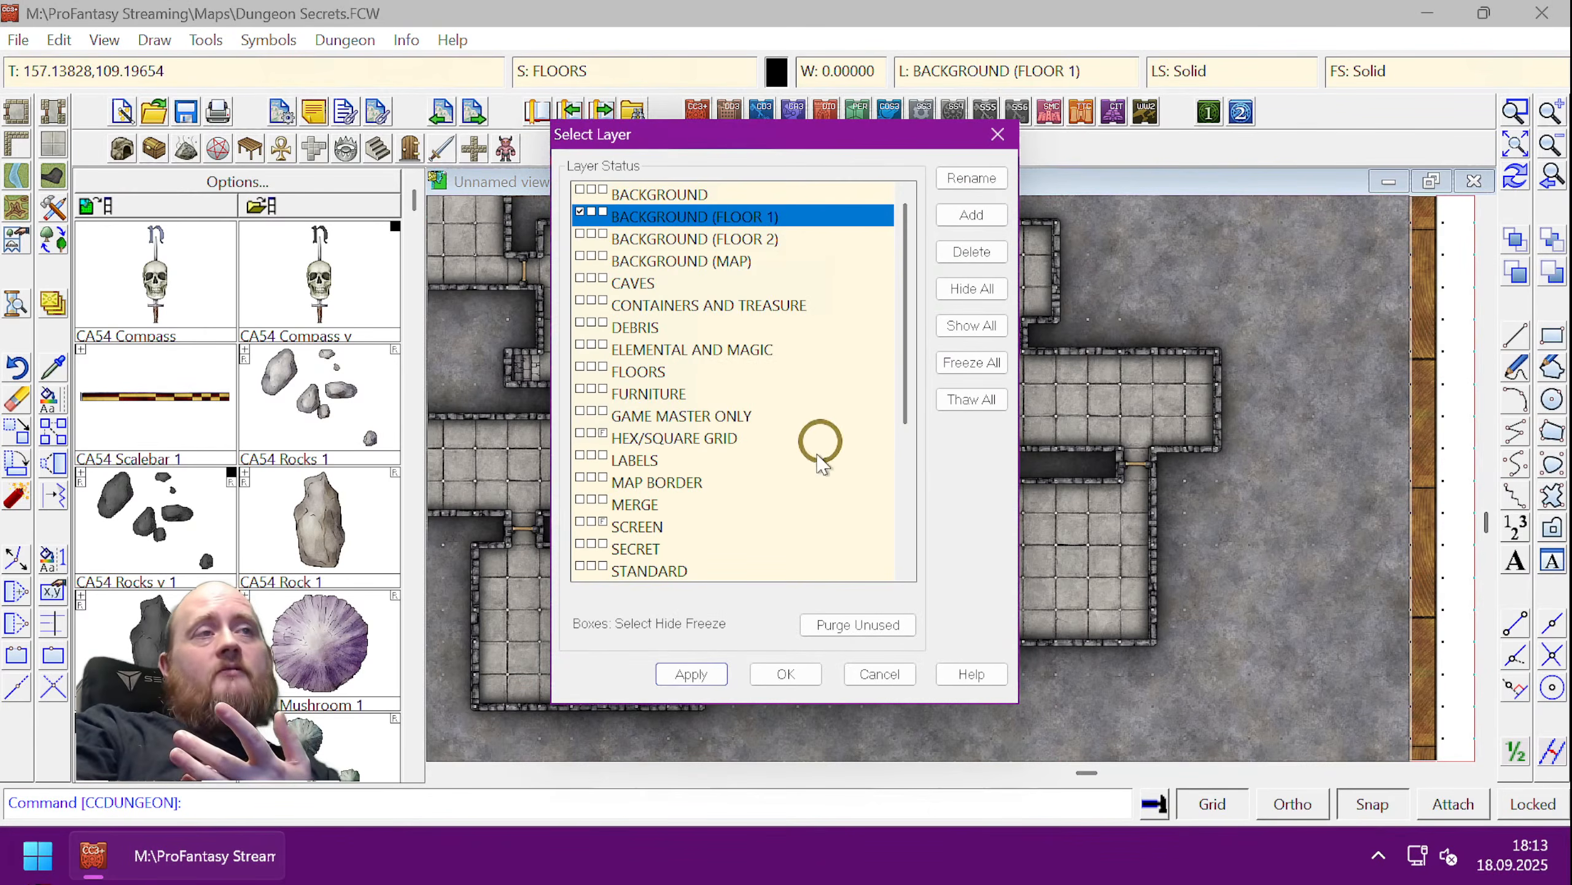
# - Browse the Select Layer list, close it unchanged, and zoom to the full map extents
pyautogui.moveTo(898, 268); pyautogui.dragTo(885, 232)
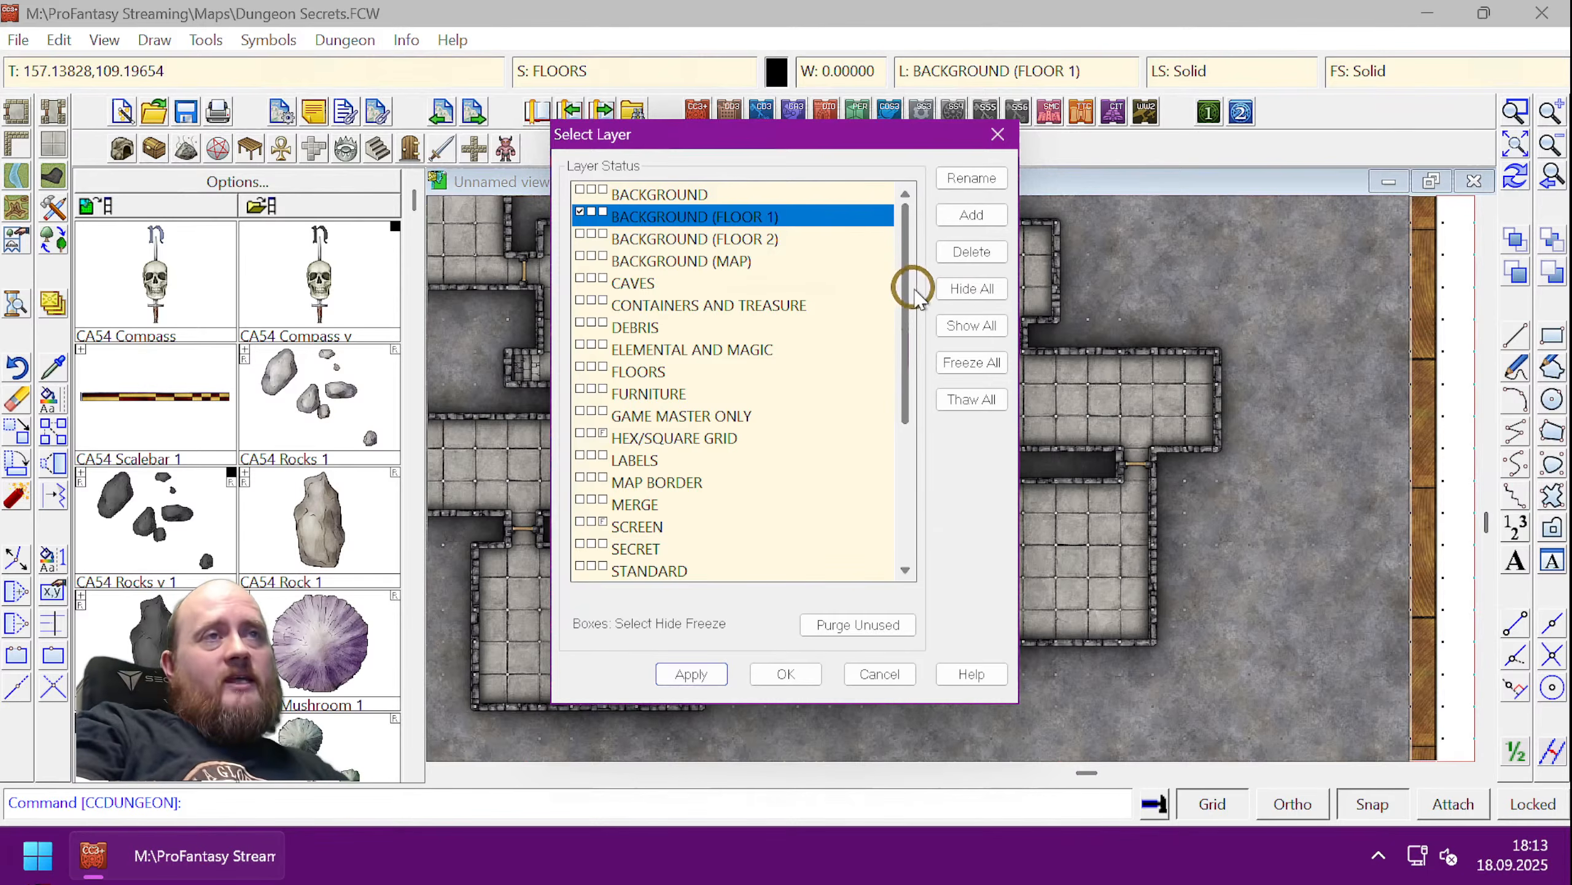
pyautogui.scroll(-1, 907, 365)
pyautogui.moveTo(907, 366); pyautogui.dragTo(896, 208)
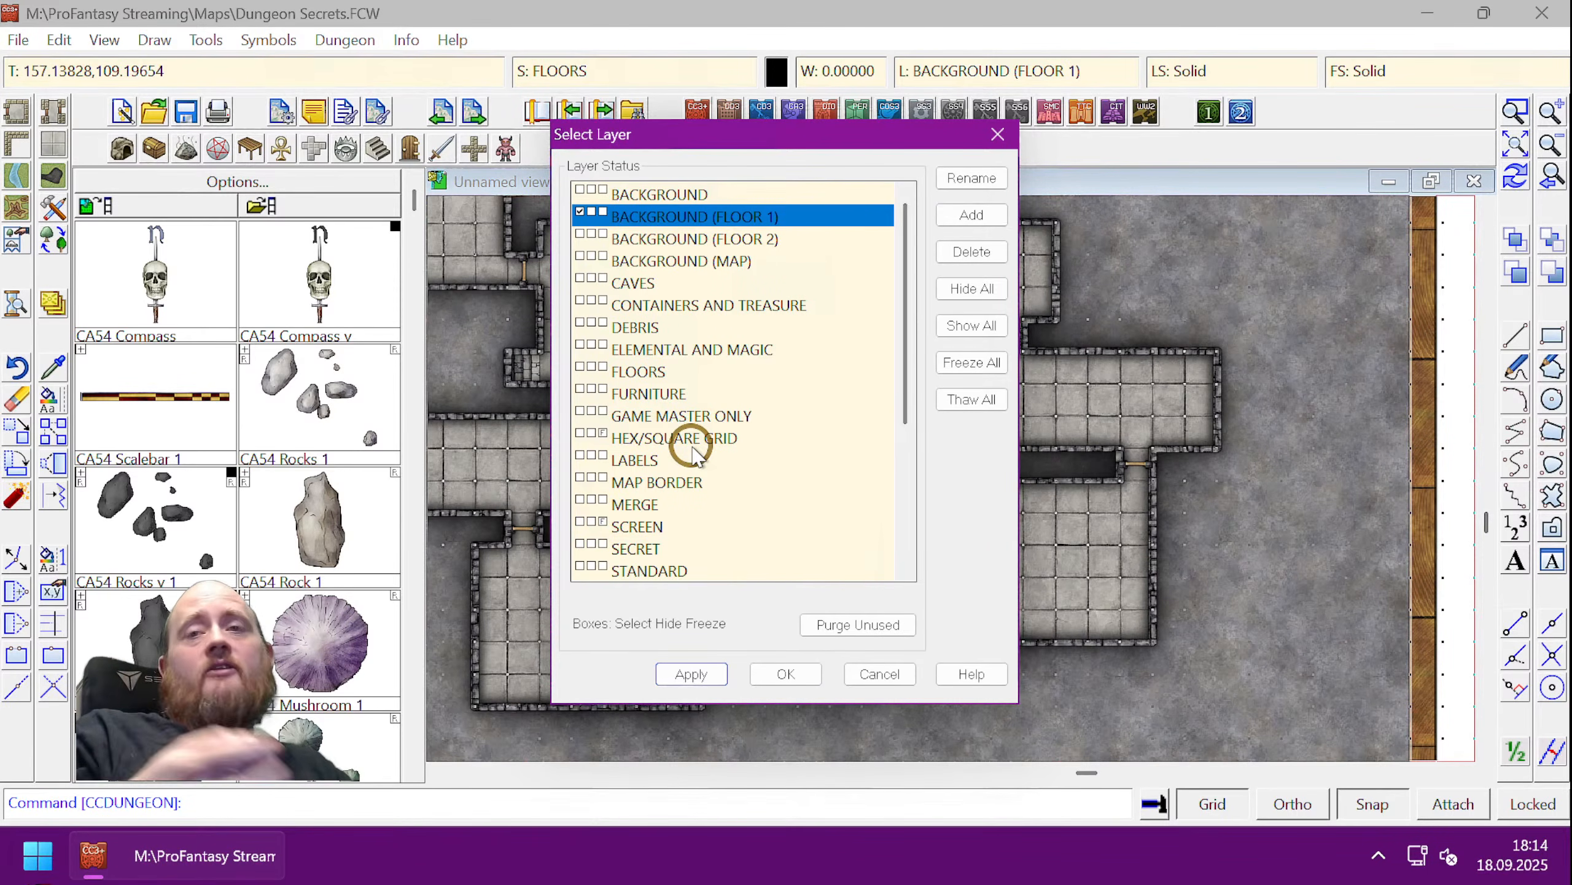
pyautogui.click(998, 135)
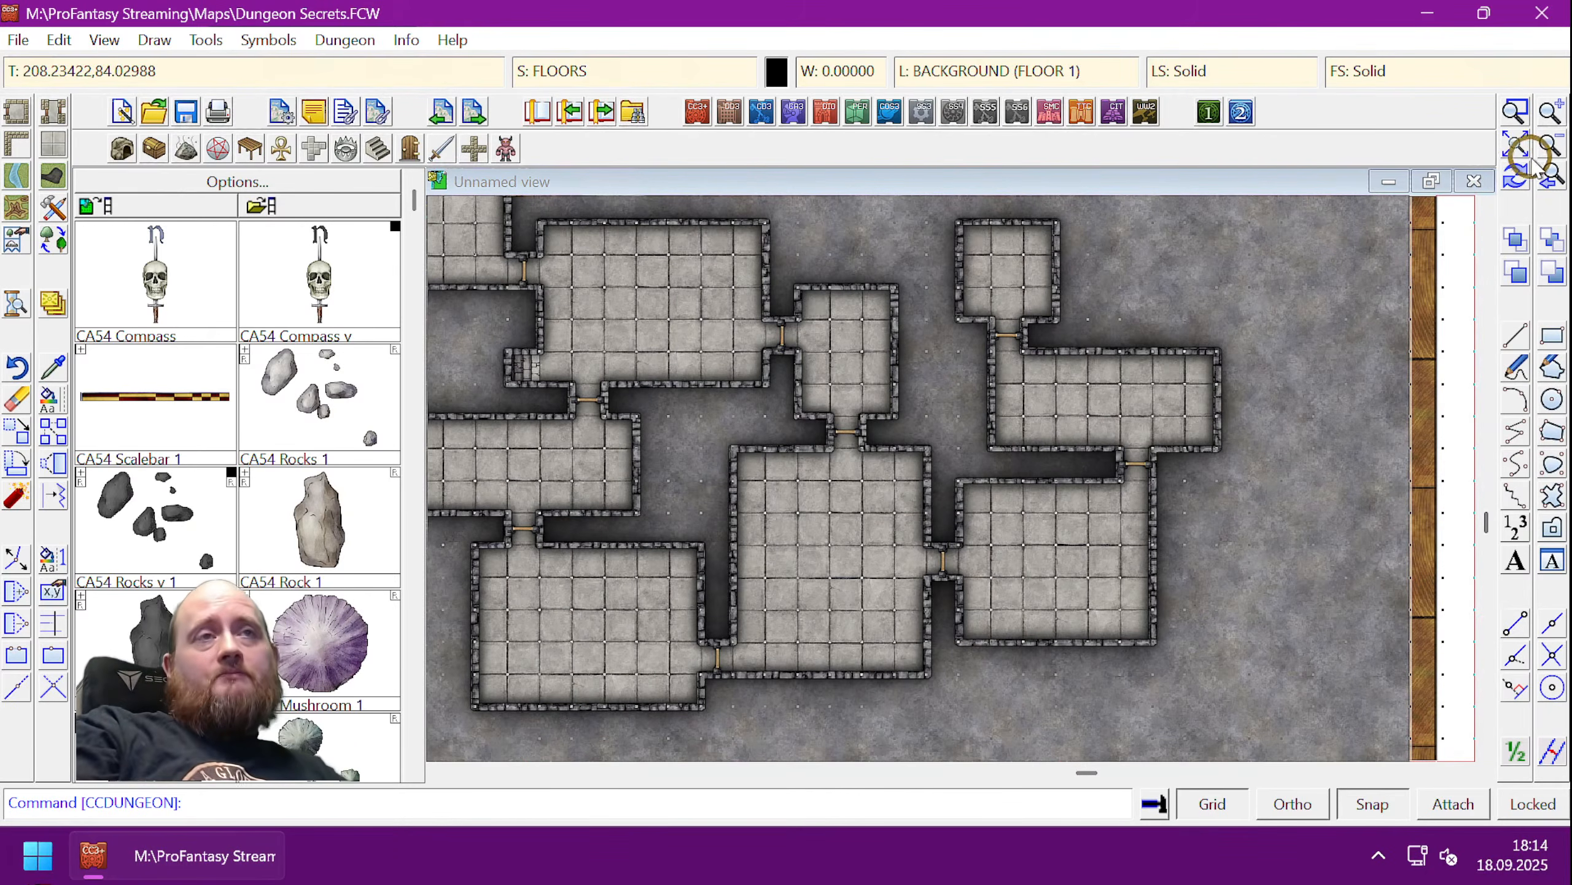
pyautogui.click(1512, 144)
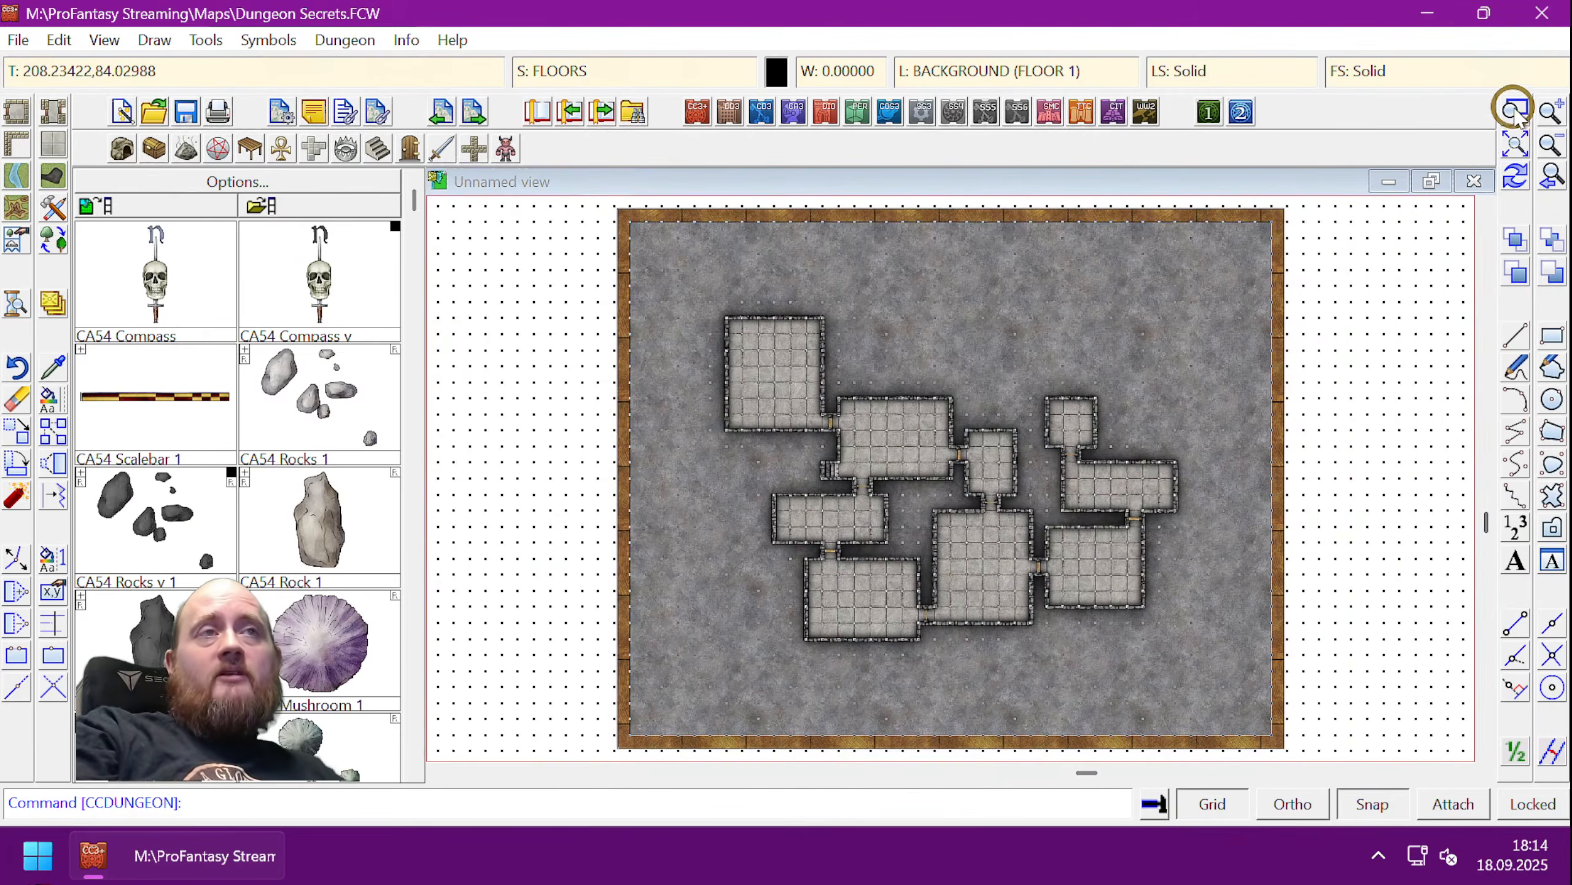
# - Zoom window around the upper-left central rooms of the dungeon
pyautogui.click(1514, 112)
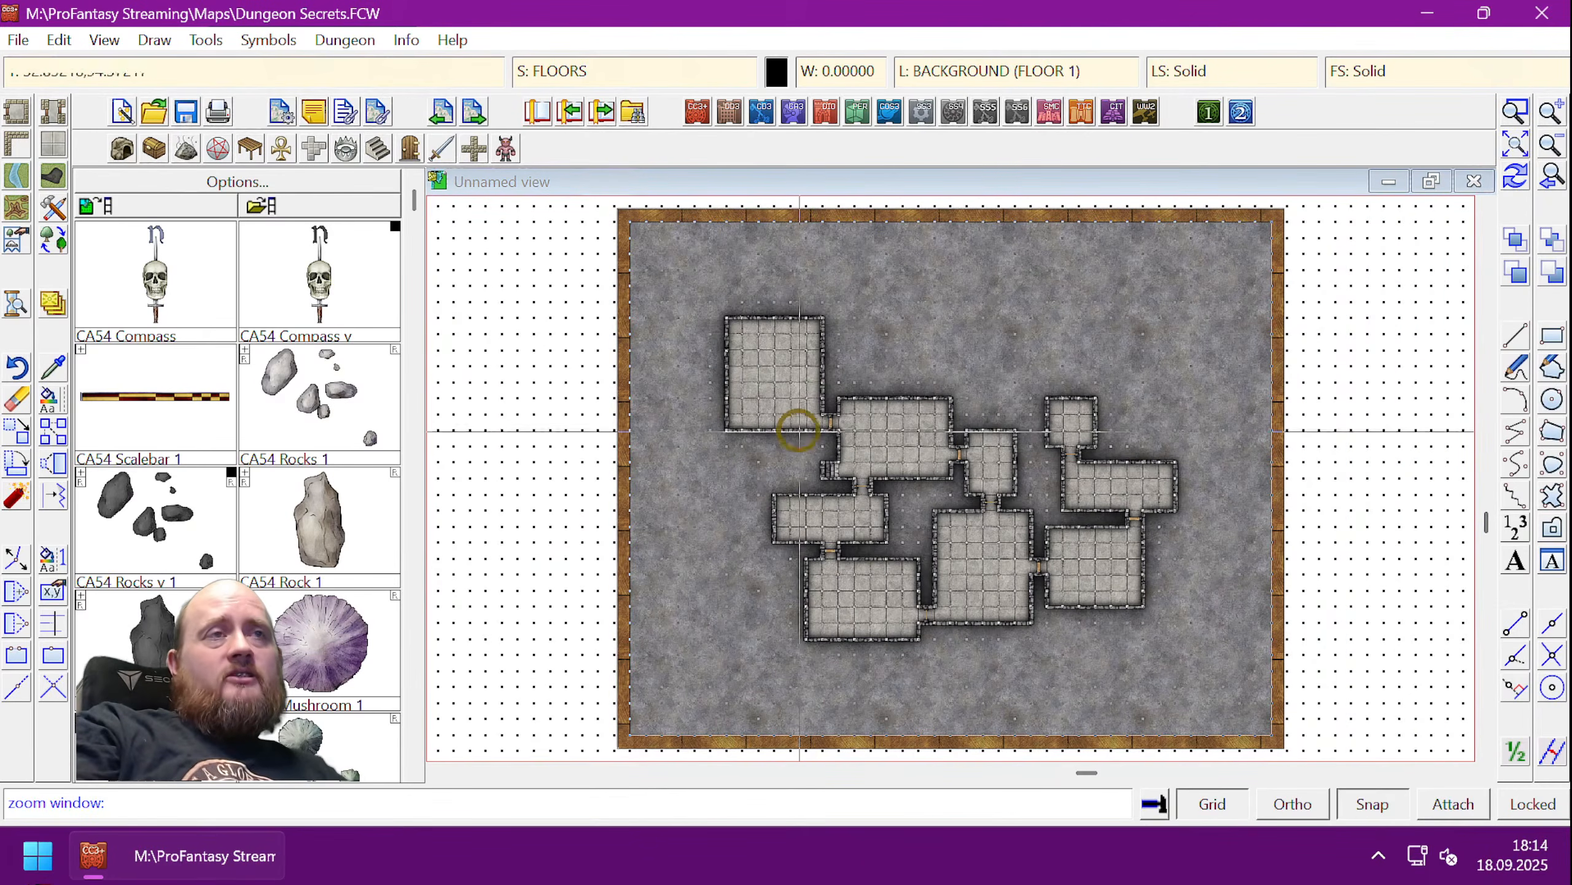
pyautogui.click(804, 372)
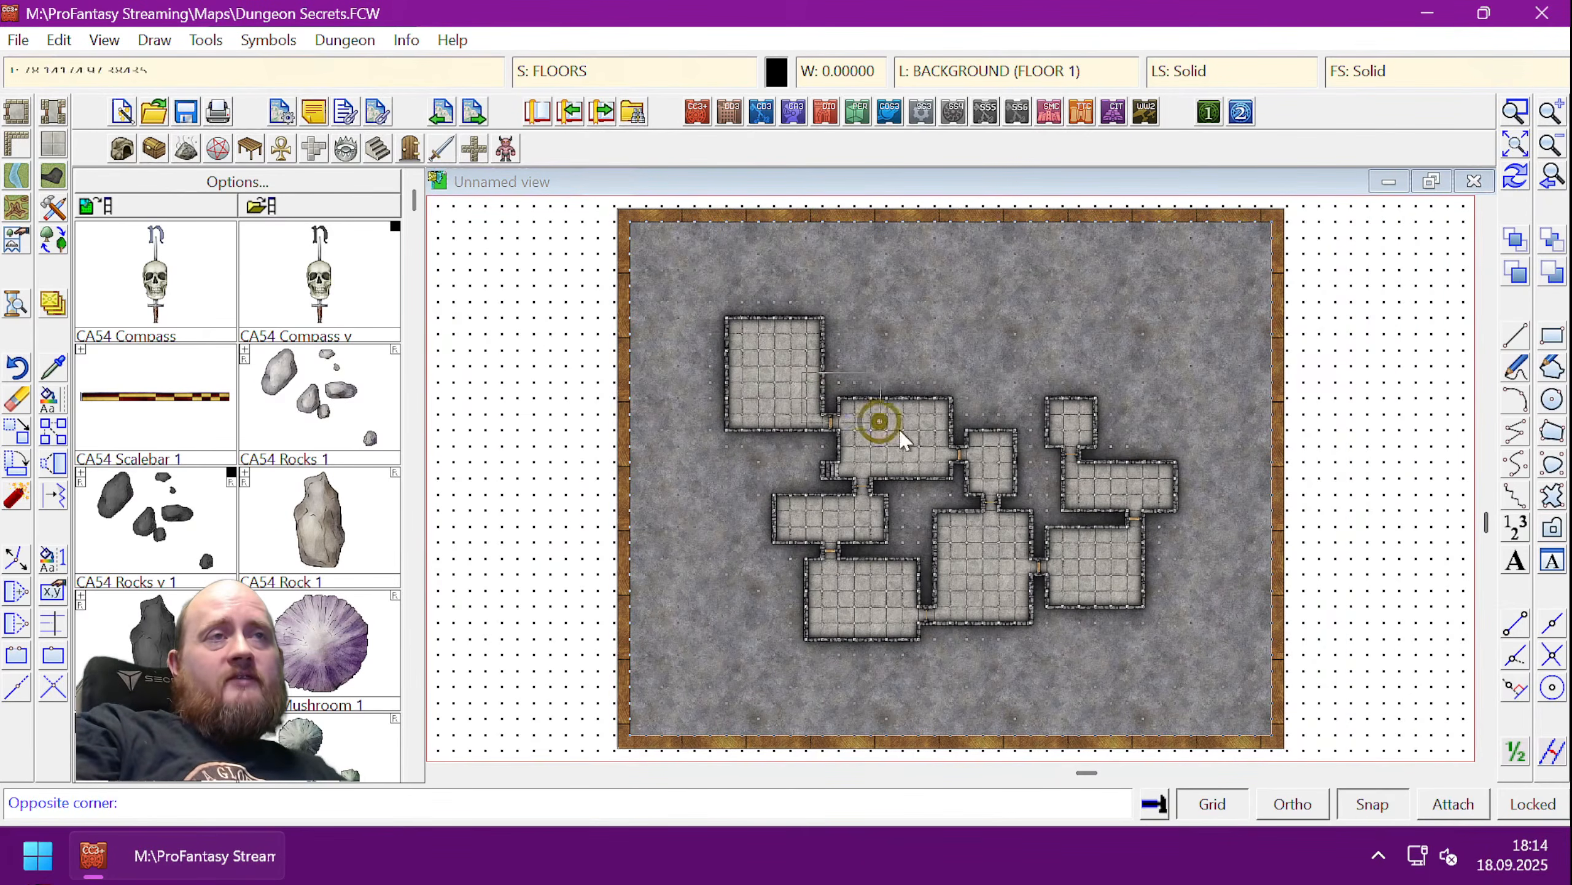
pyautogui.click(984, 514)
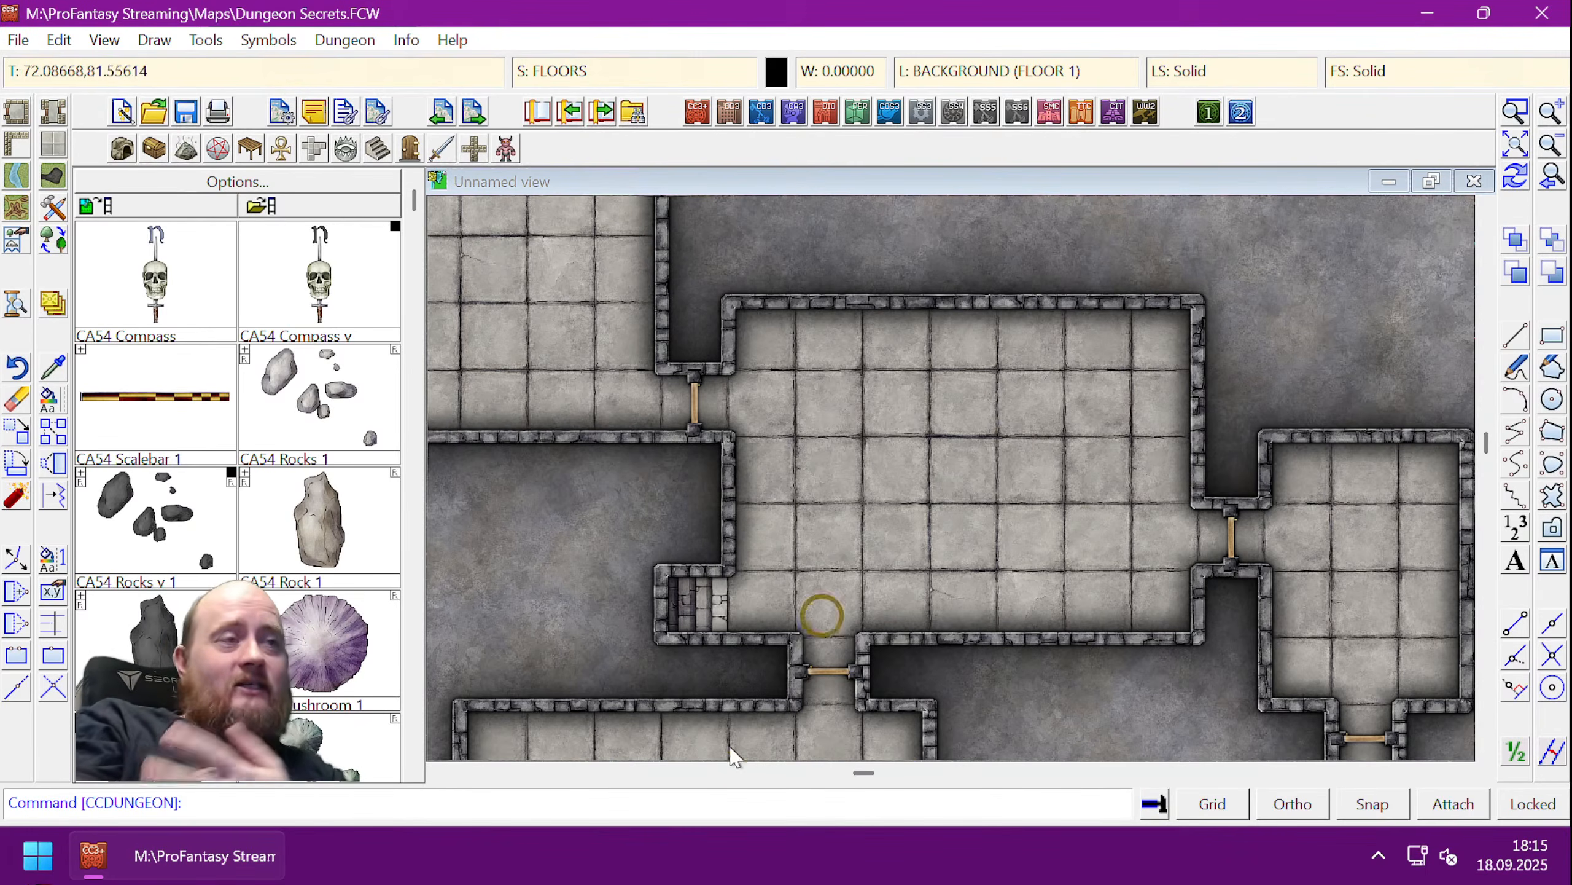
# - Pan the view left and up until the large top-left room's top wall shows
pyautogui.click(436, 772)
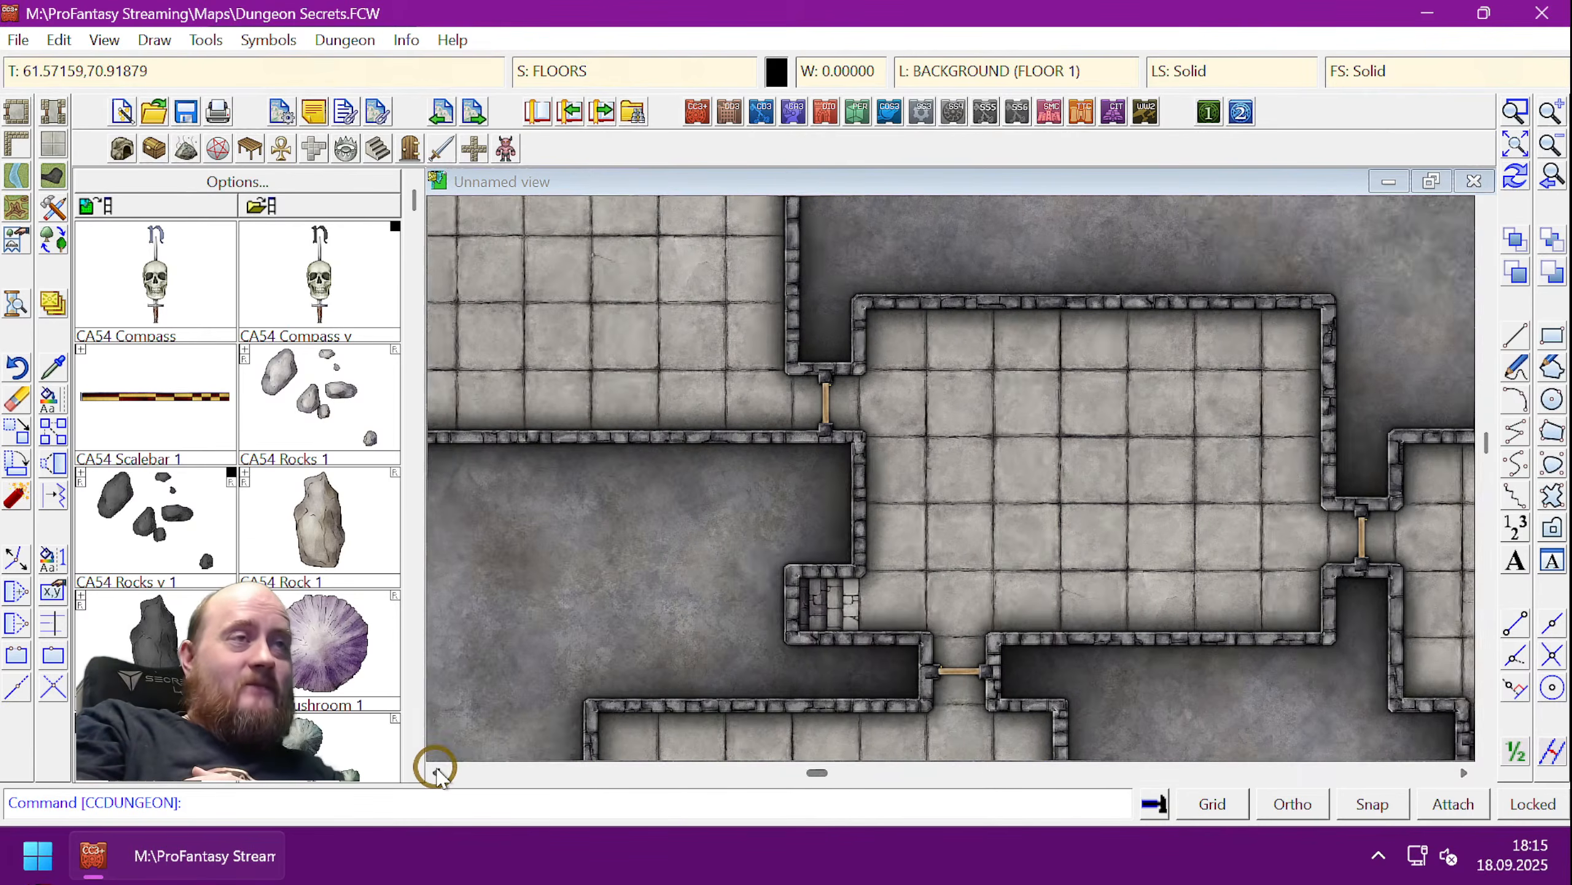
pyautogui.click(436, 772)
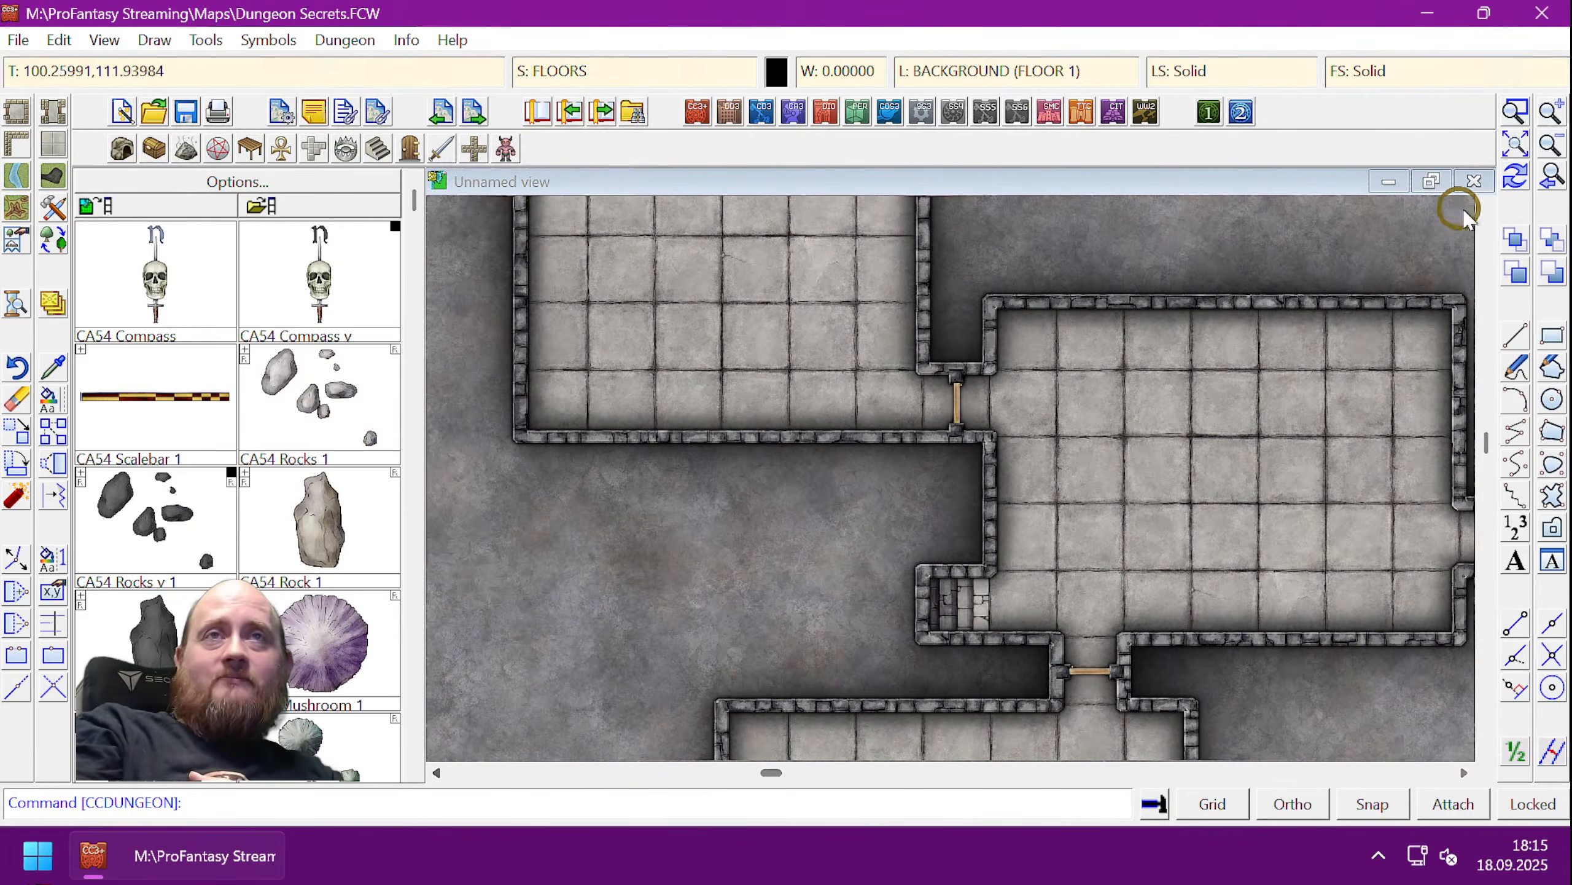
pyautogui.click(1484, 205)
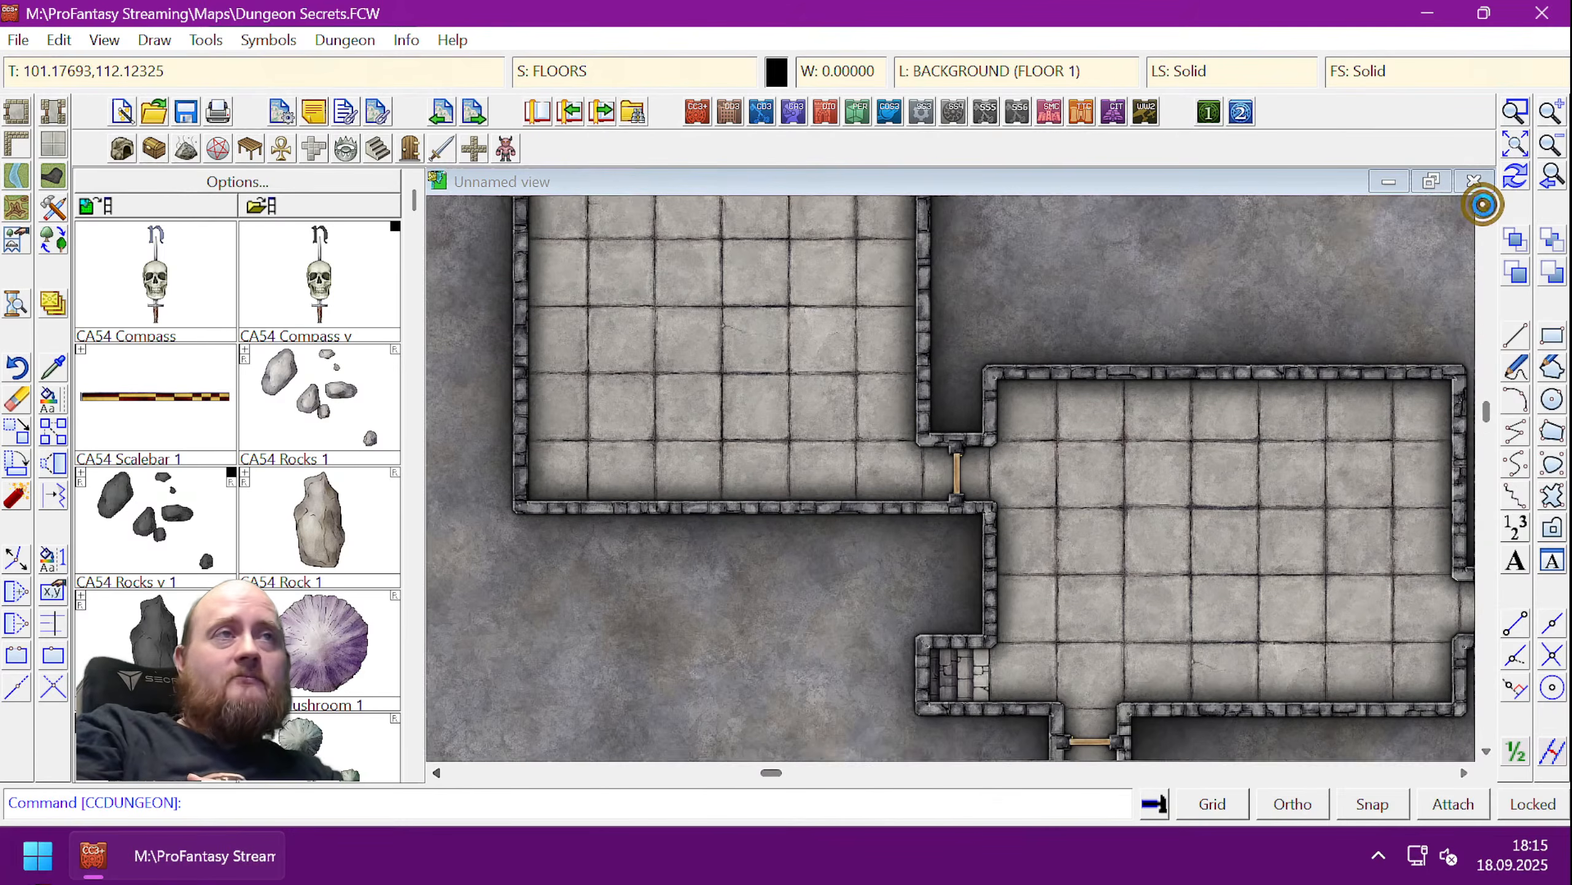
pyautogui.click(1485, 206)
pyautogui.click(1484, 206)
pyautogui.click(1484, 205)
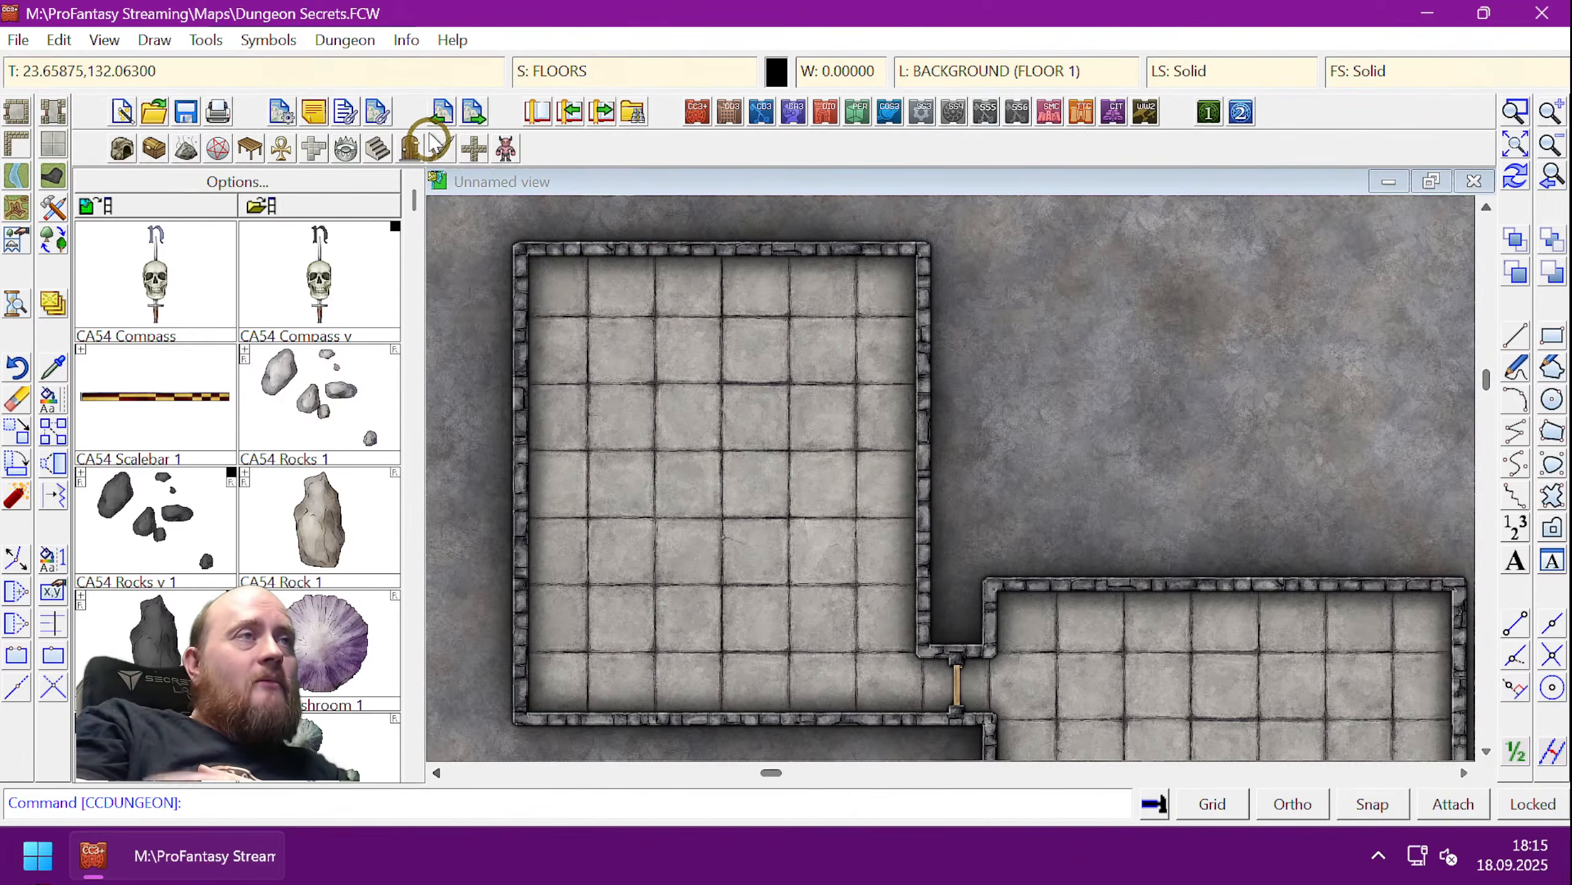
# - Load the CA54 Up and Down catalog and pick the Trapdoor symbol
pyautogui.click(377, 149)
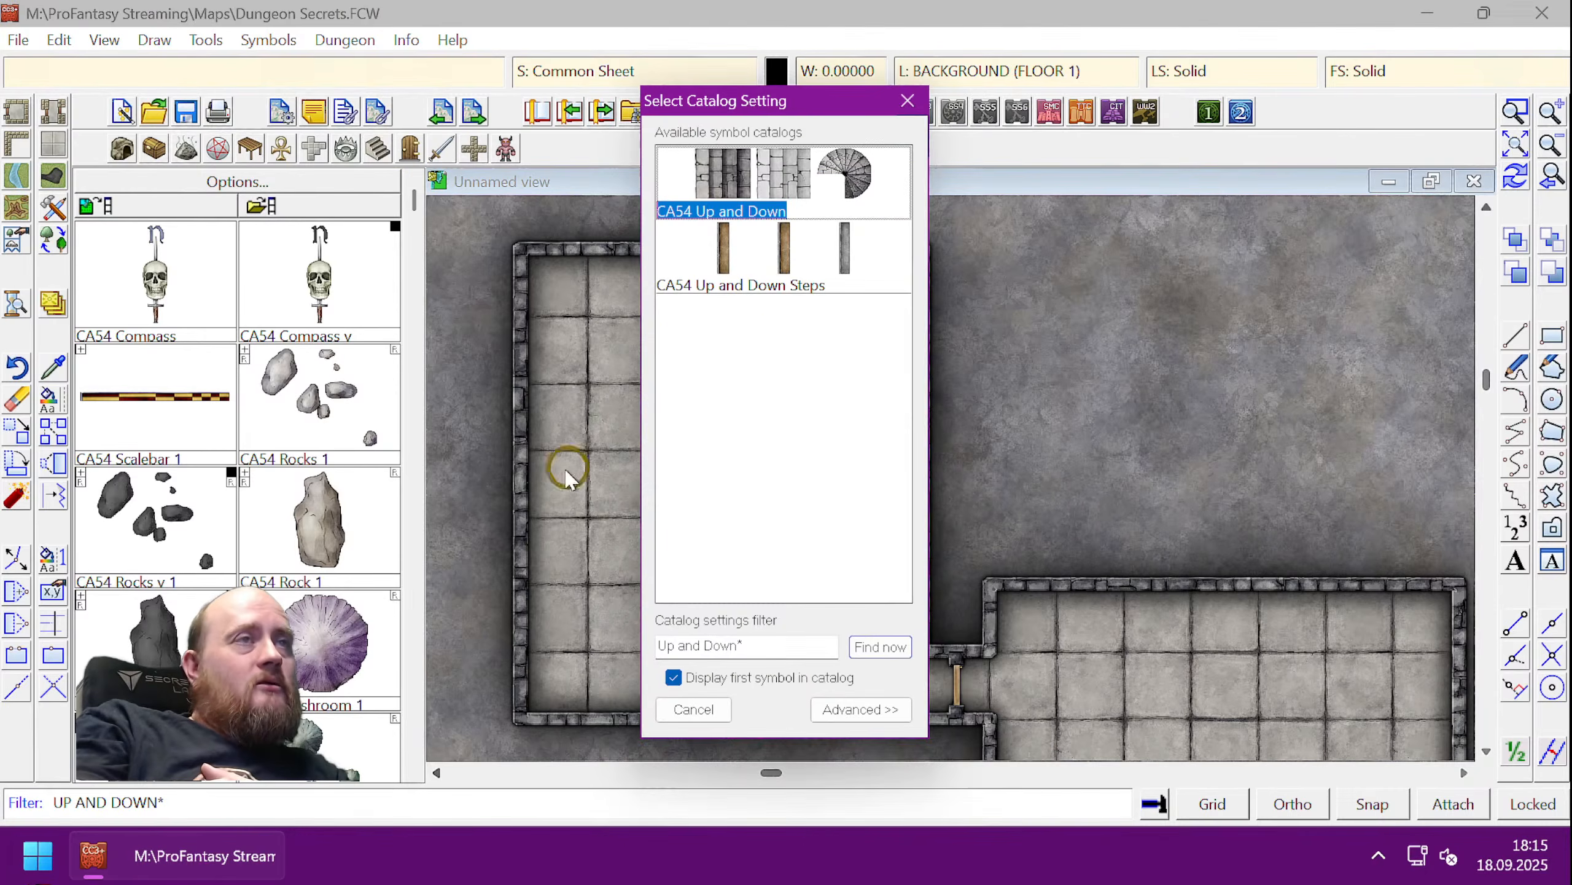
pyautogui.doubleClick(769, 176)
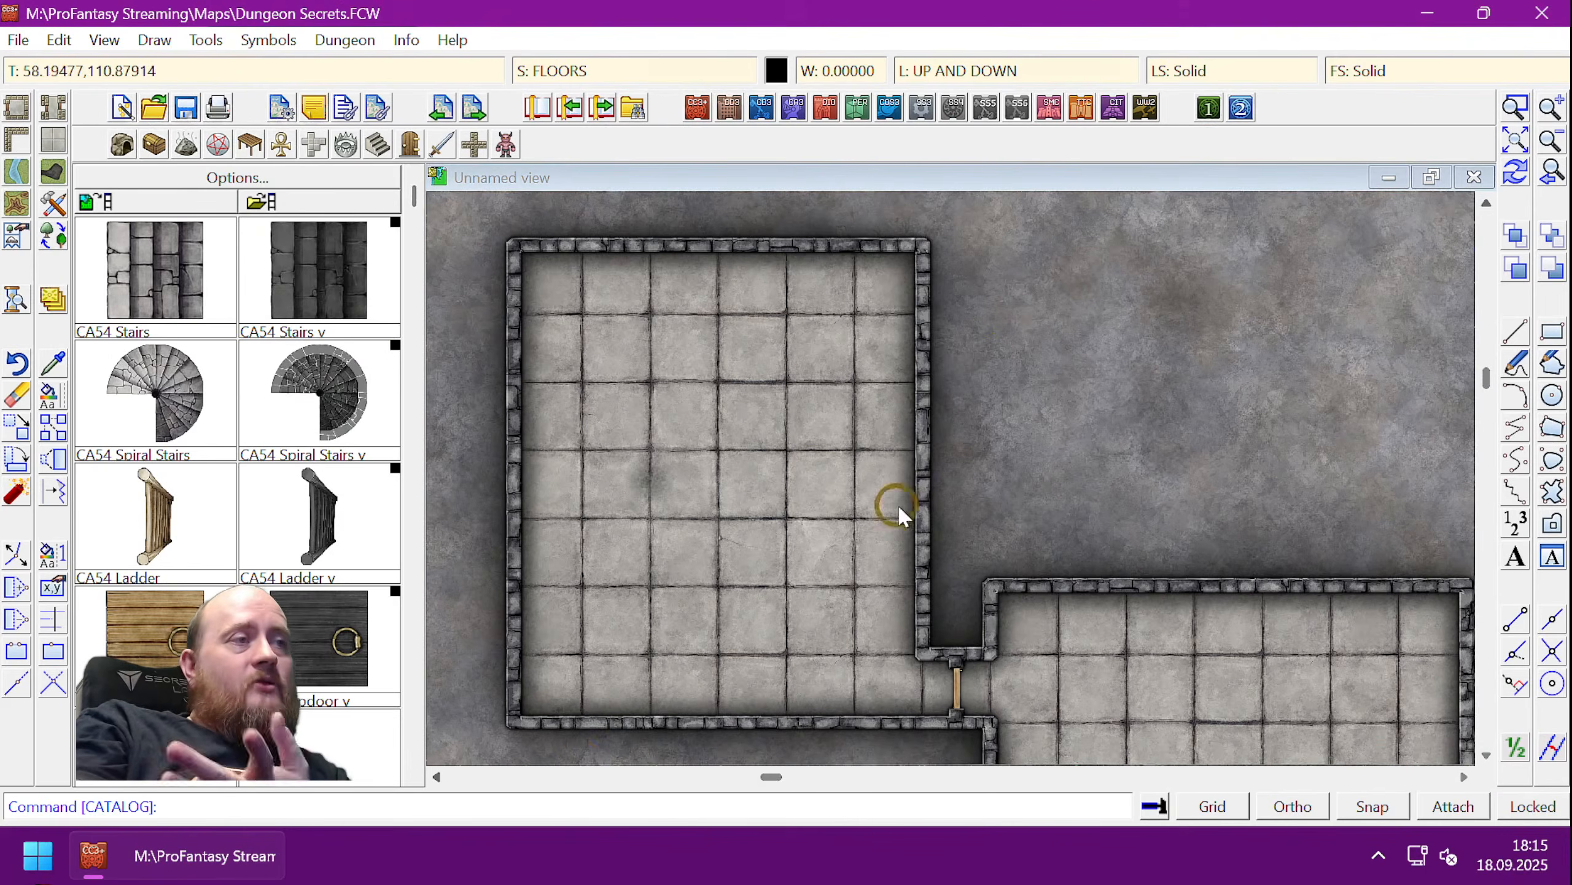
pyautogui.click(155, 657)
# - Place the trapdoor with its ring facing left in the room's upper-right area
pyautogui.click(1515, 108)
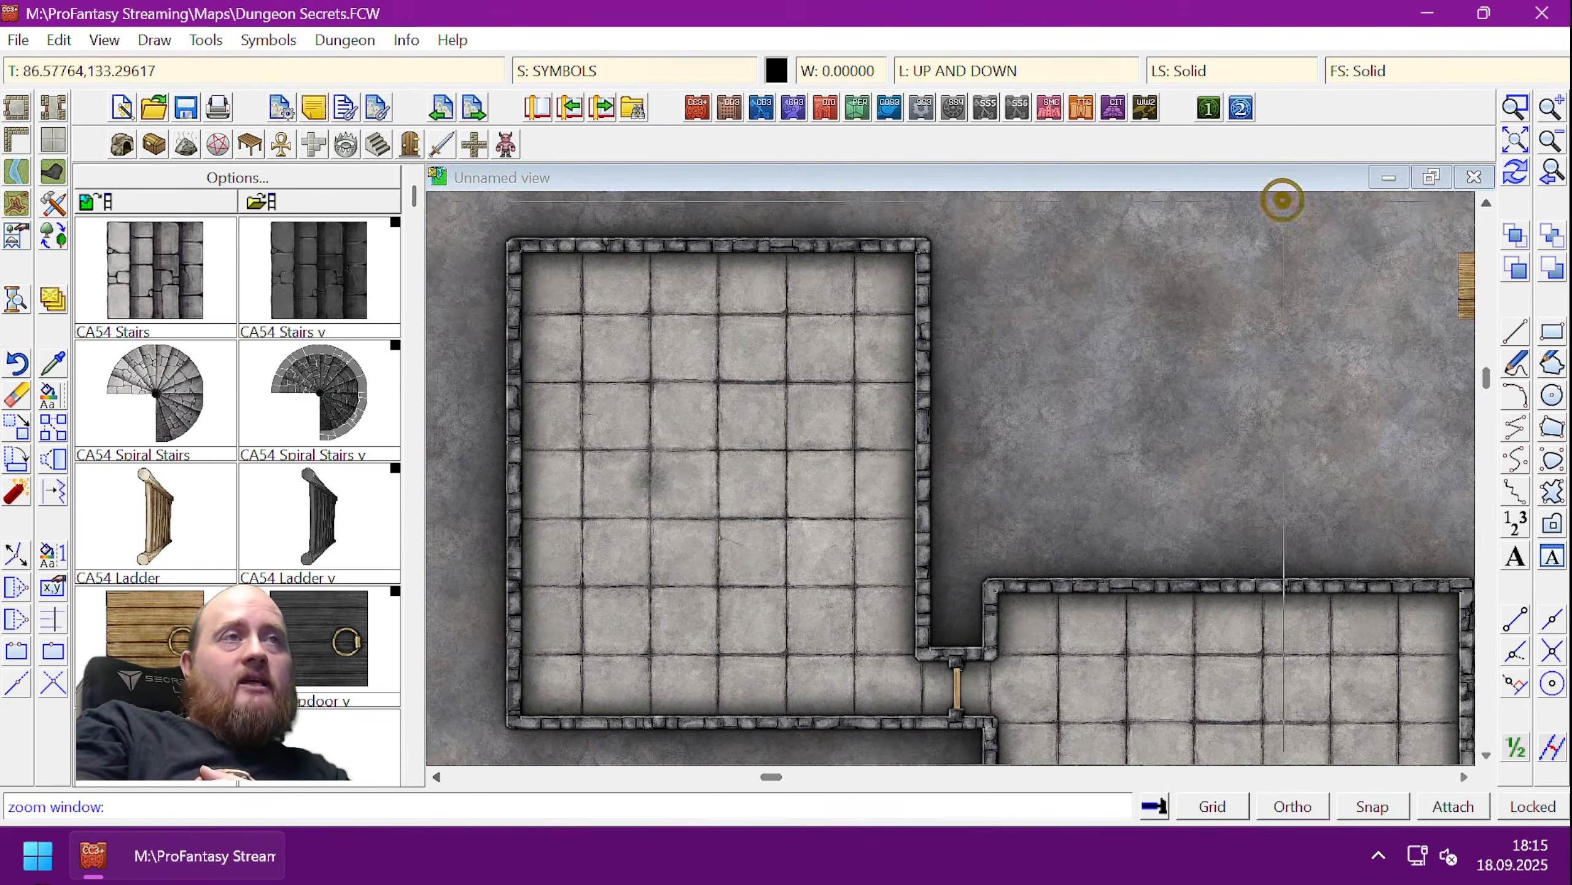
pyautogui.click(674, 417)
pyautogui.click(936, 725)
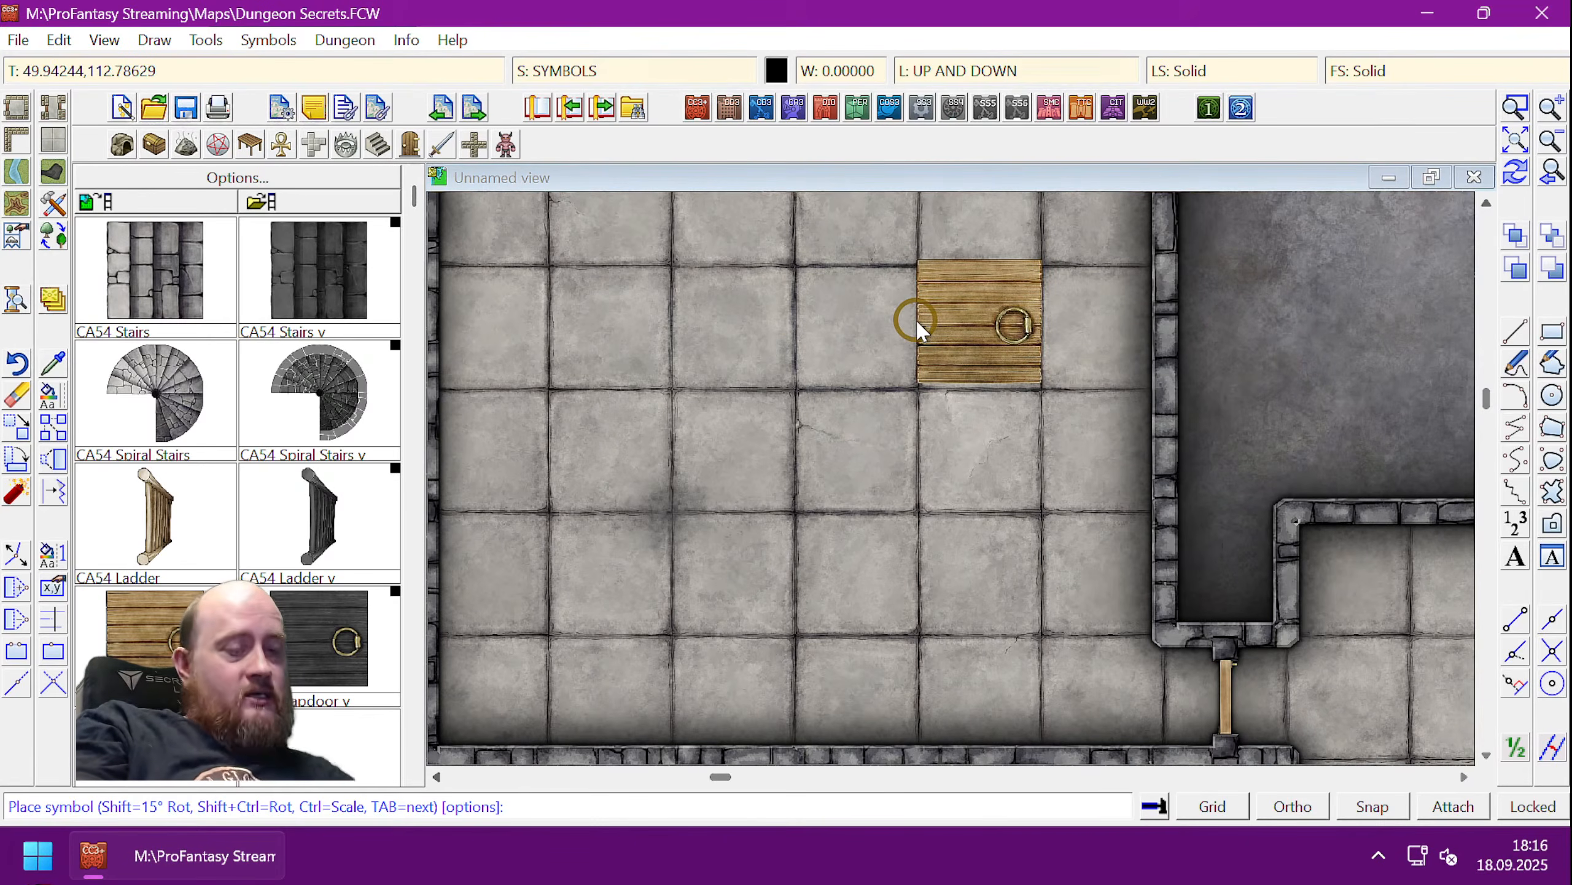
pyautogui.press('Right')
pyautogui.press('Up')
pyautogui.press('Left')
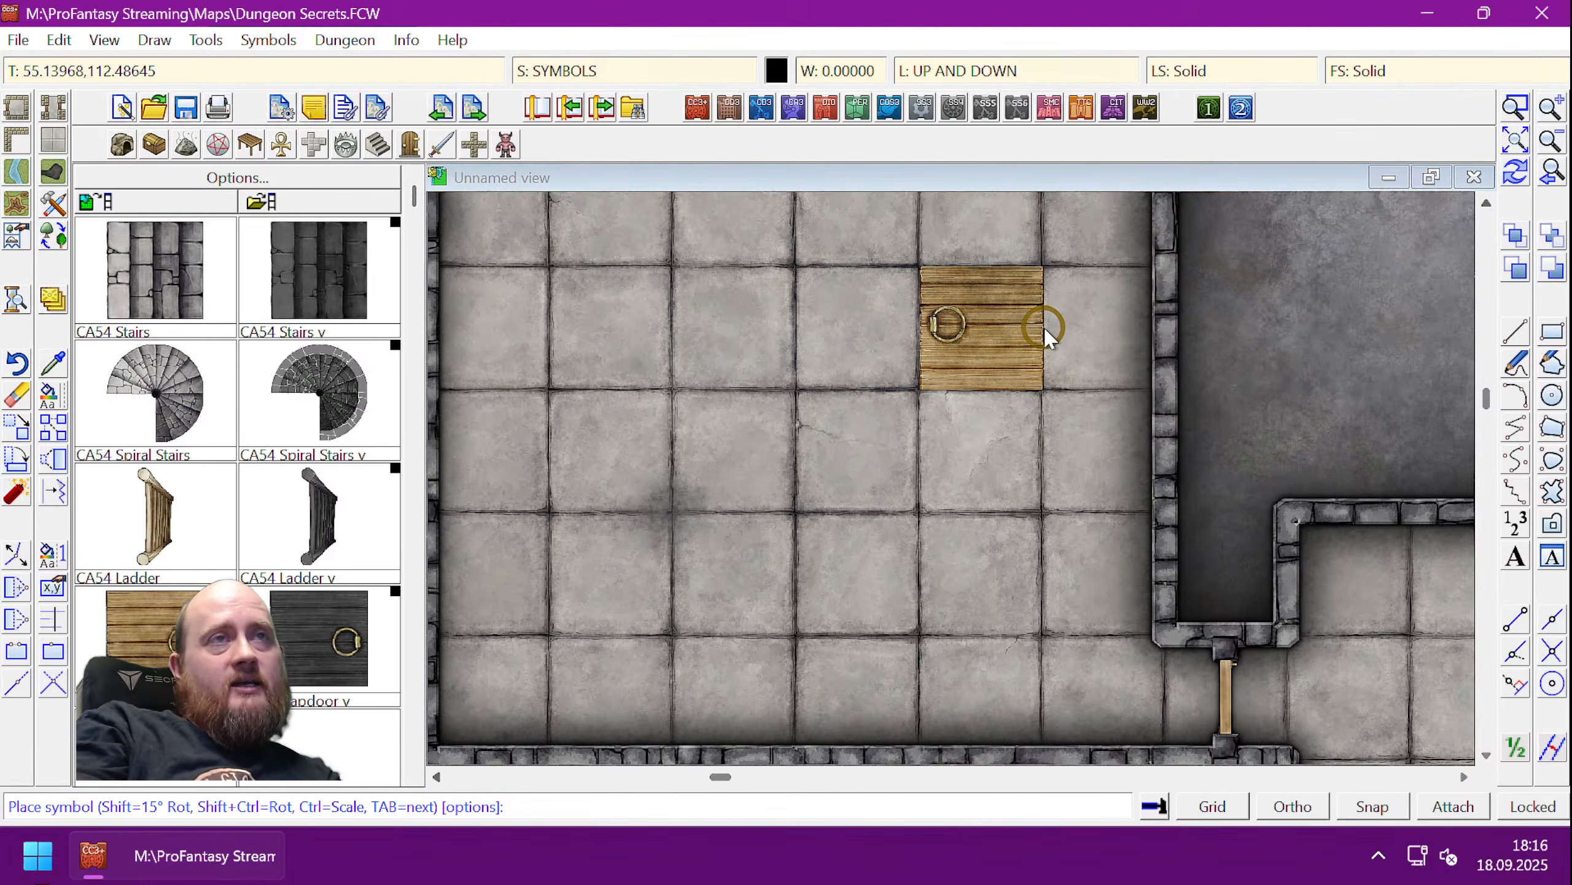
pyautogui.click(1044, 328)
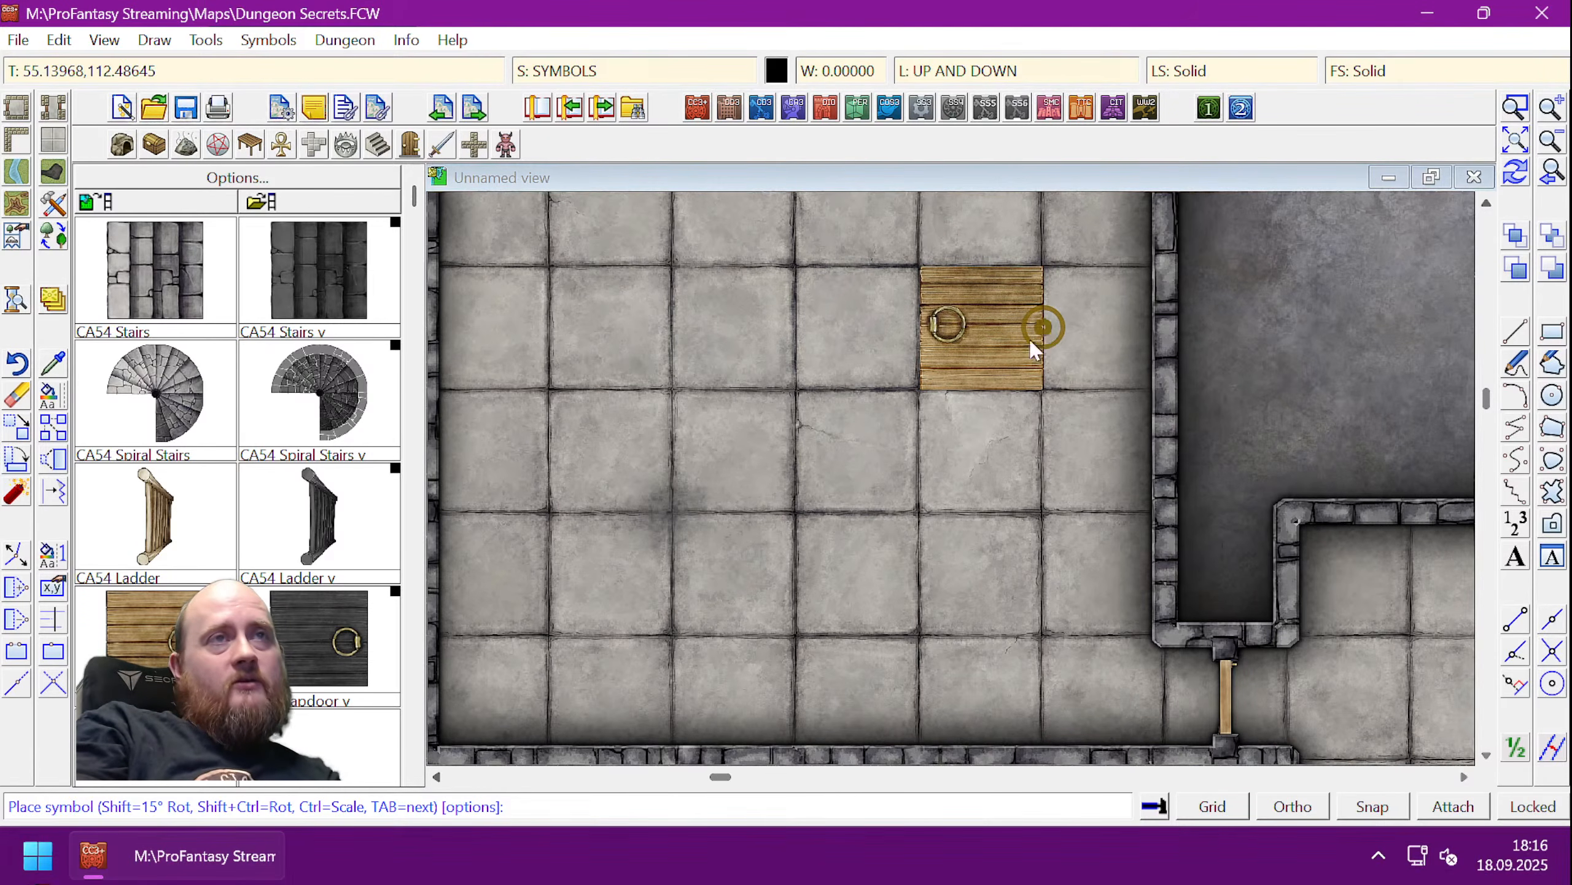
pyautogui.rightClick(686, 392)
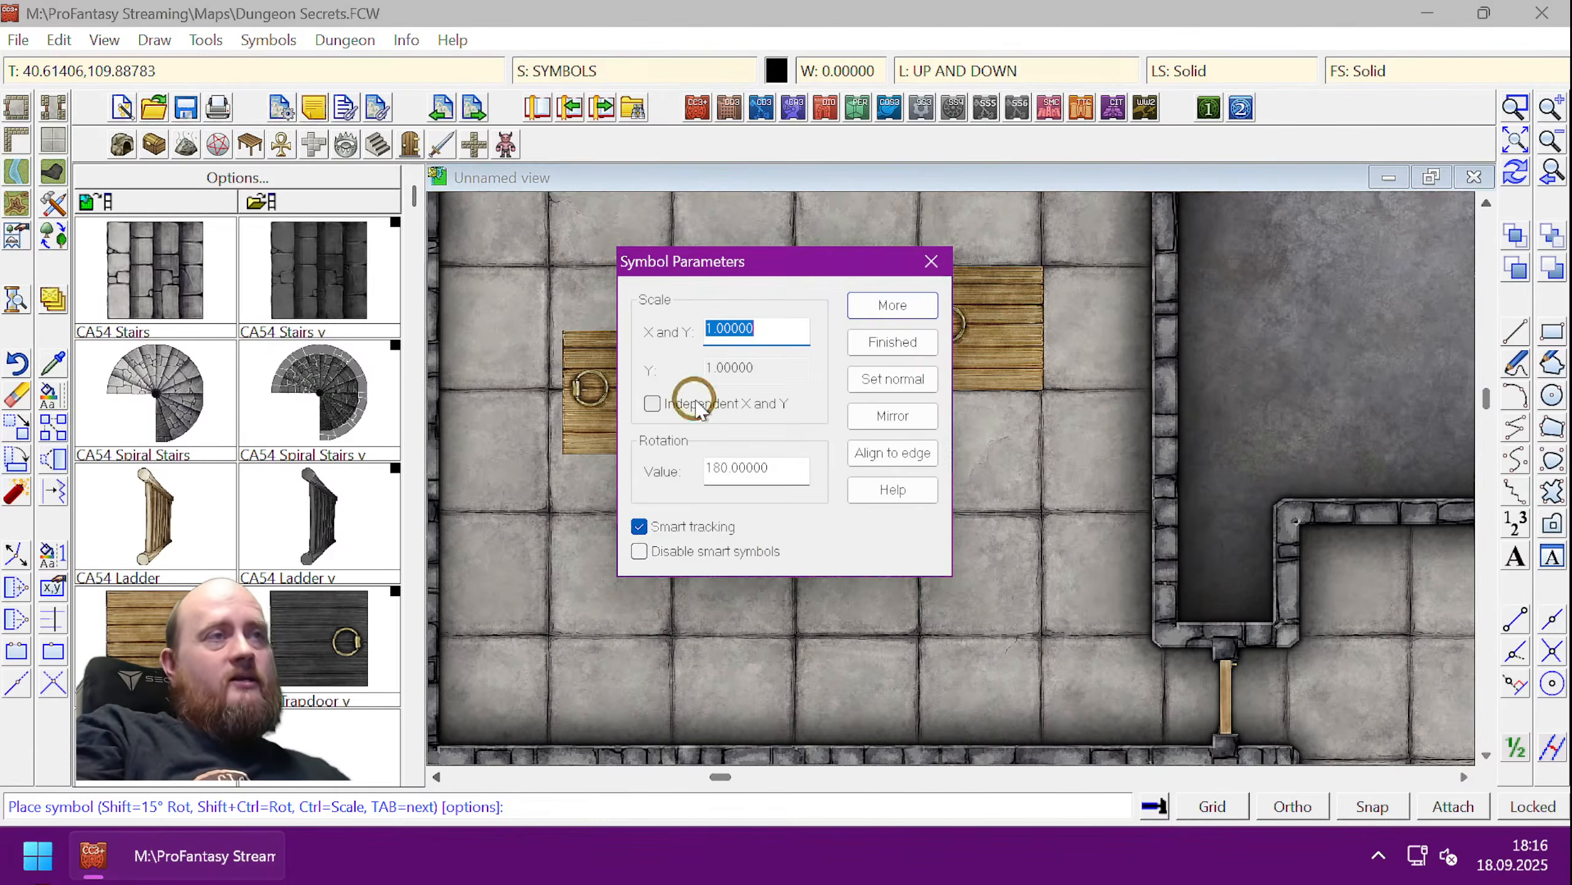
pyautogui.click(922, 342)
pyautogui.hotkey('ctrl', 'r')
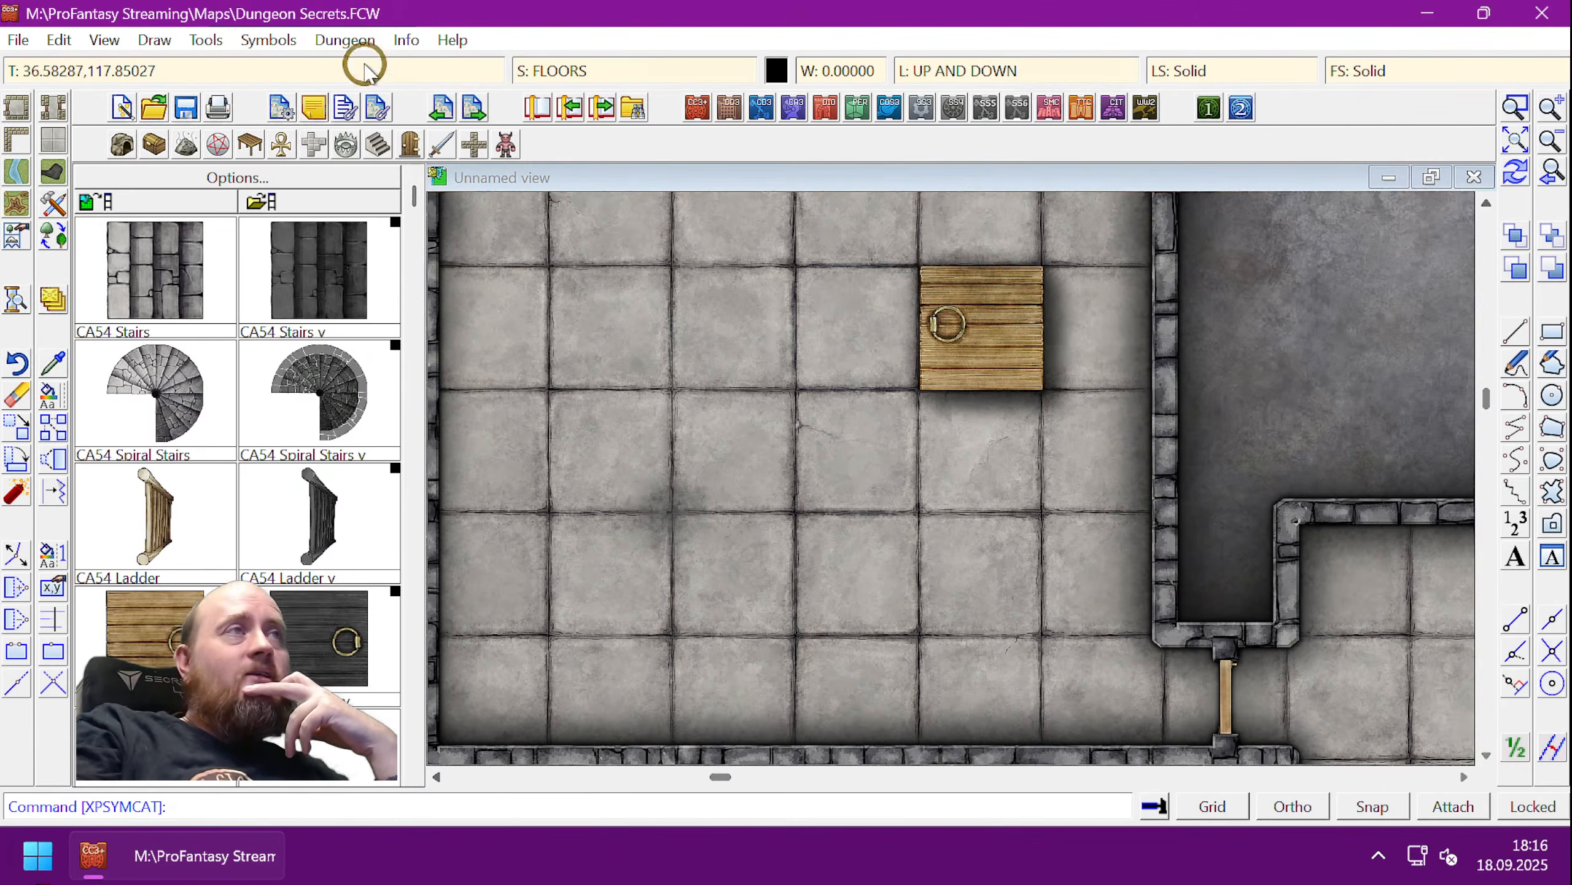
pyautogui.click(404, 43)
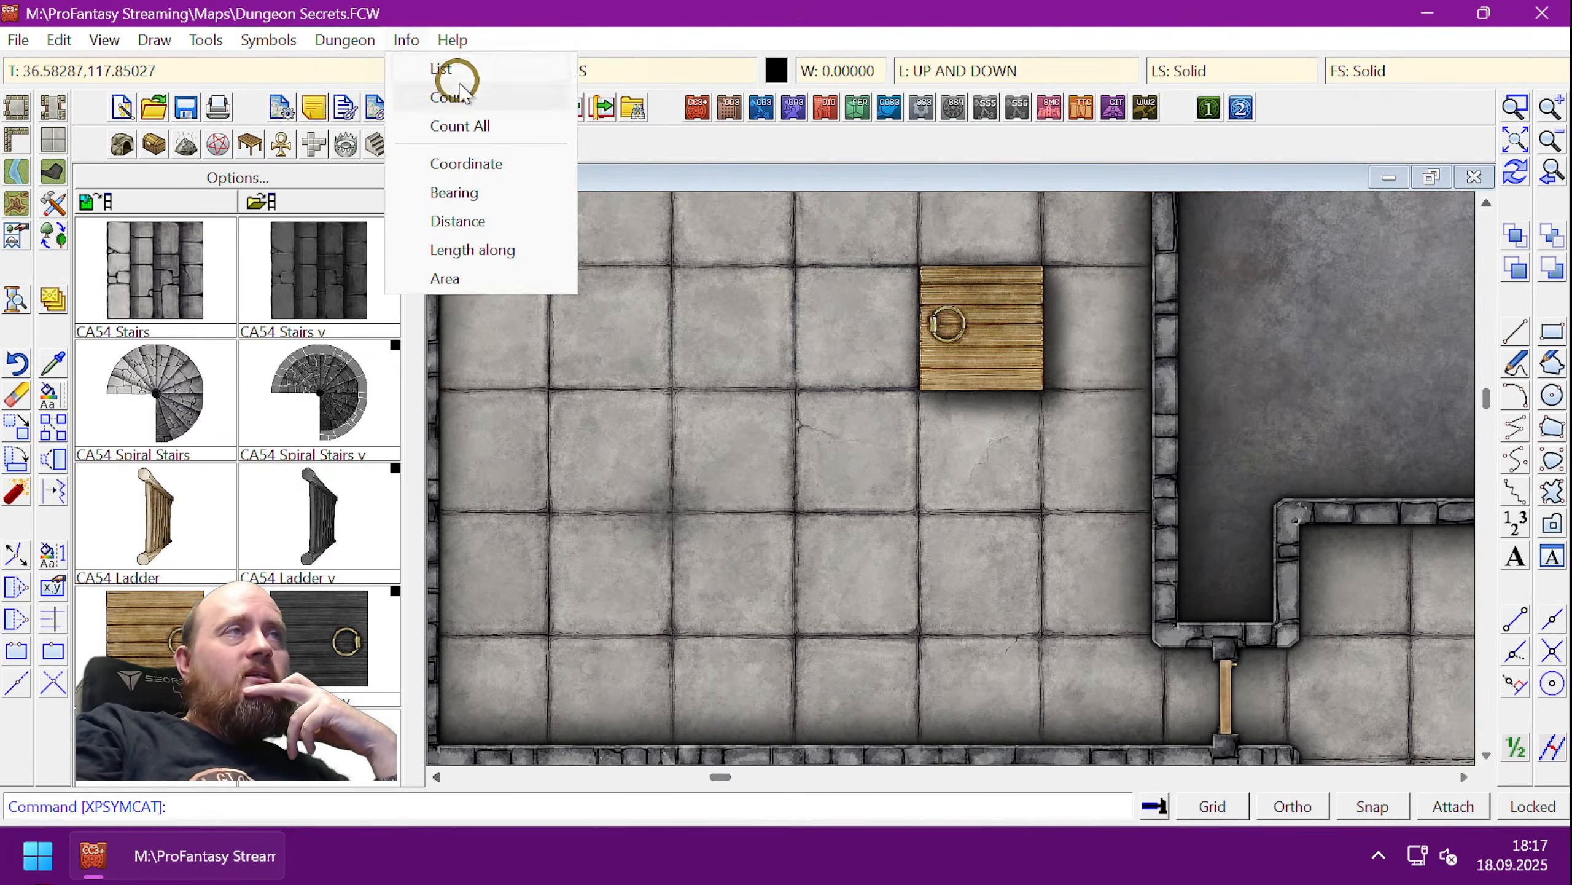
pyautogui.click(430, 68)
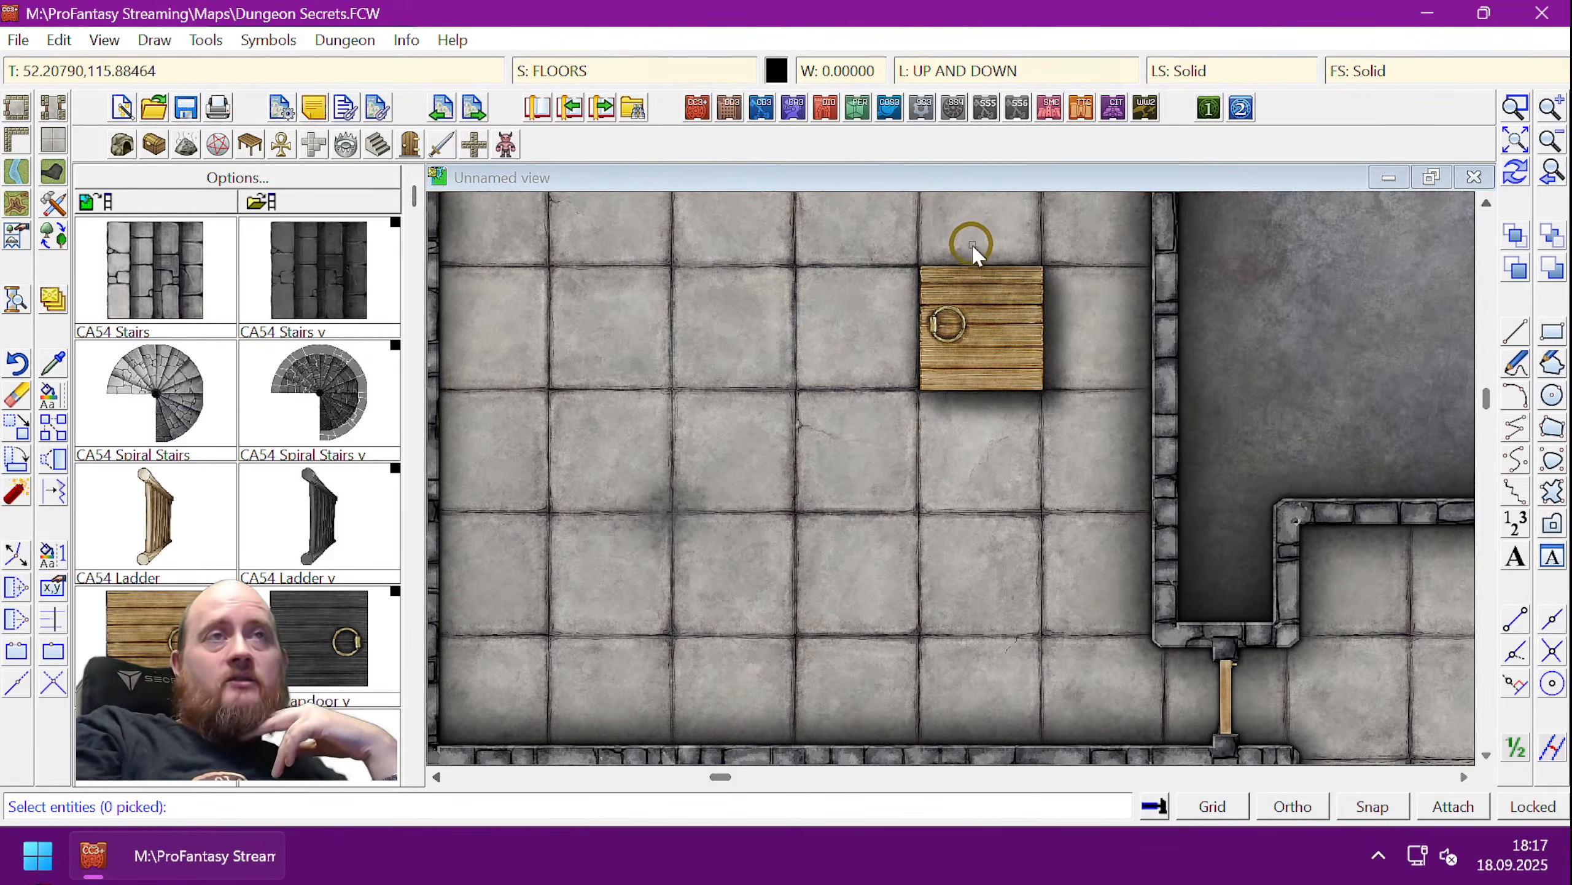
pyautogui.click(880, 233)
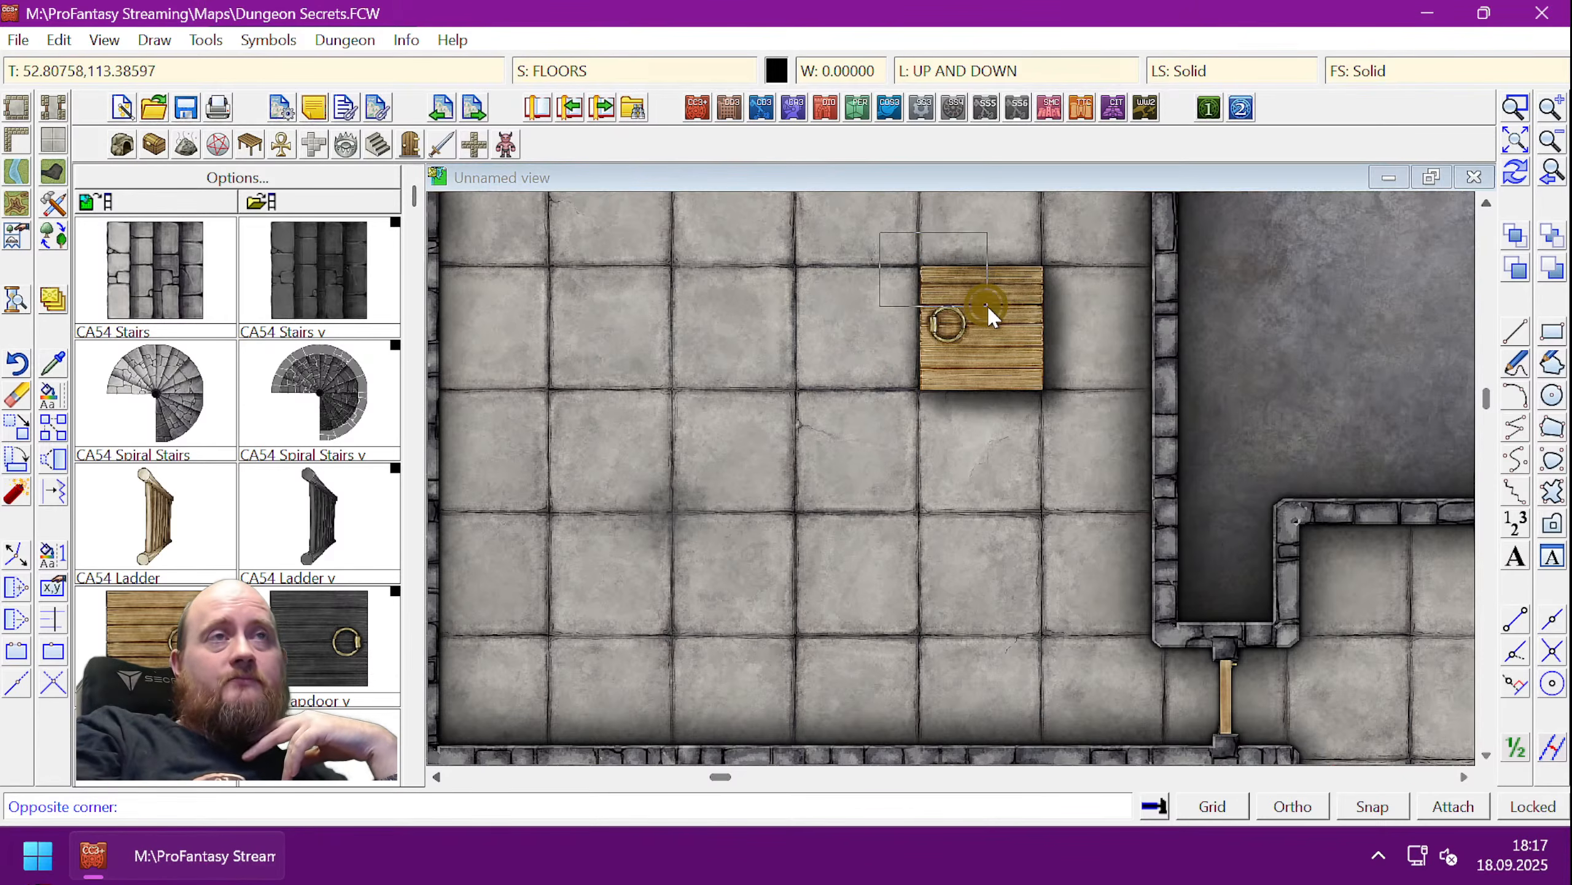
pyautogui.click(988, 305)
pyautogui.rightClick(961, 319)
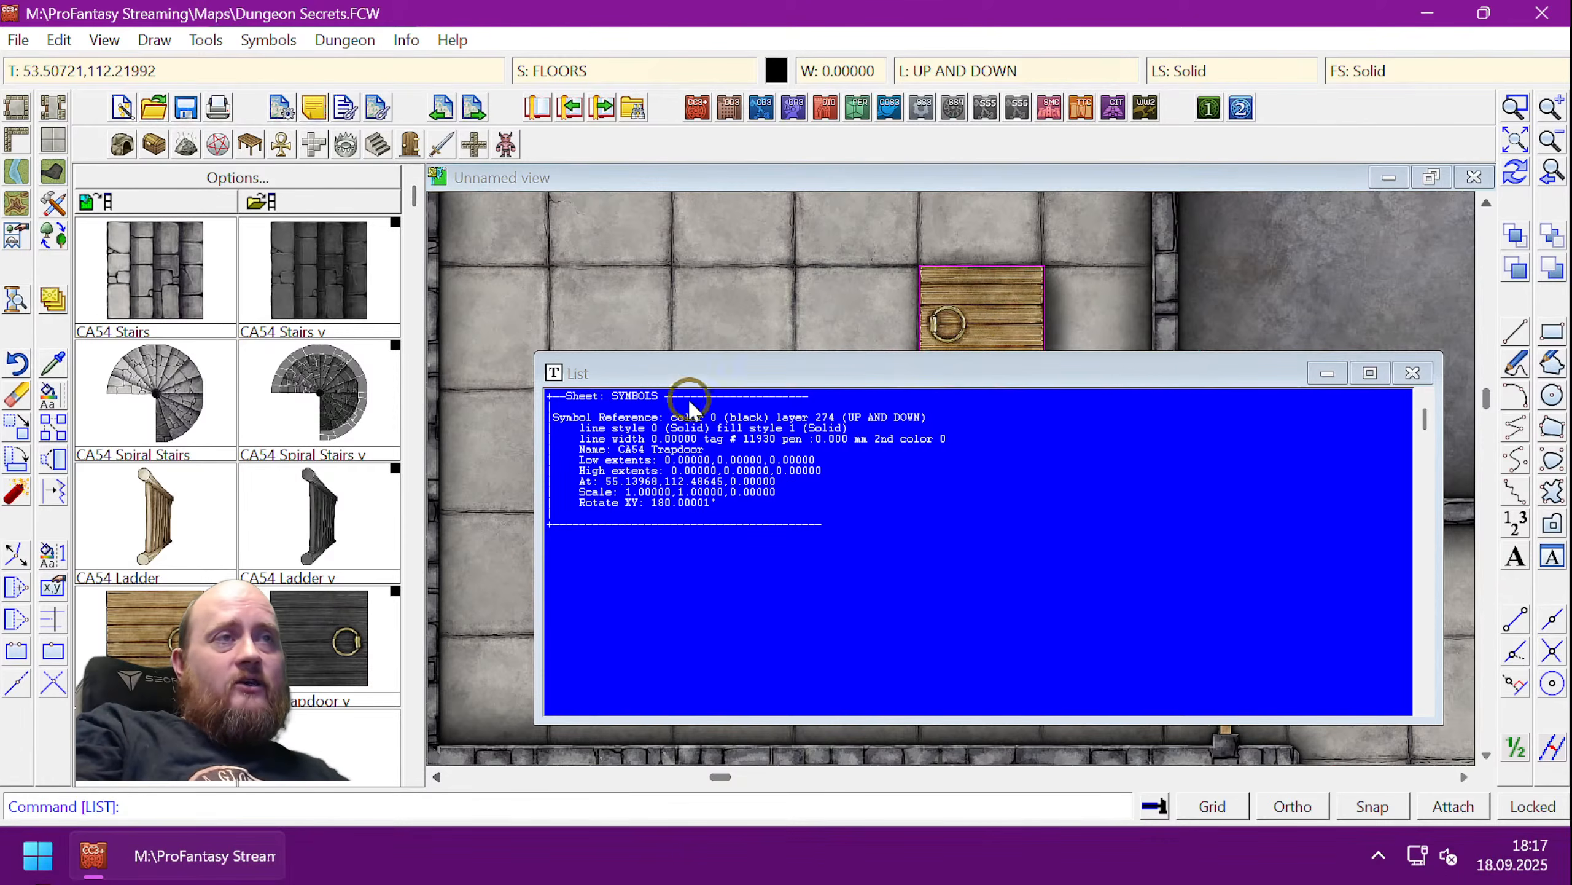
pyautogui.click(1412, 372)
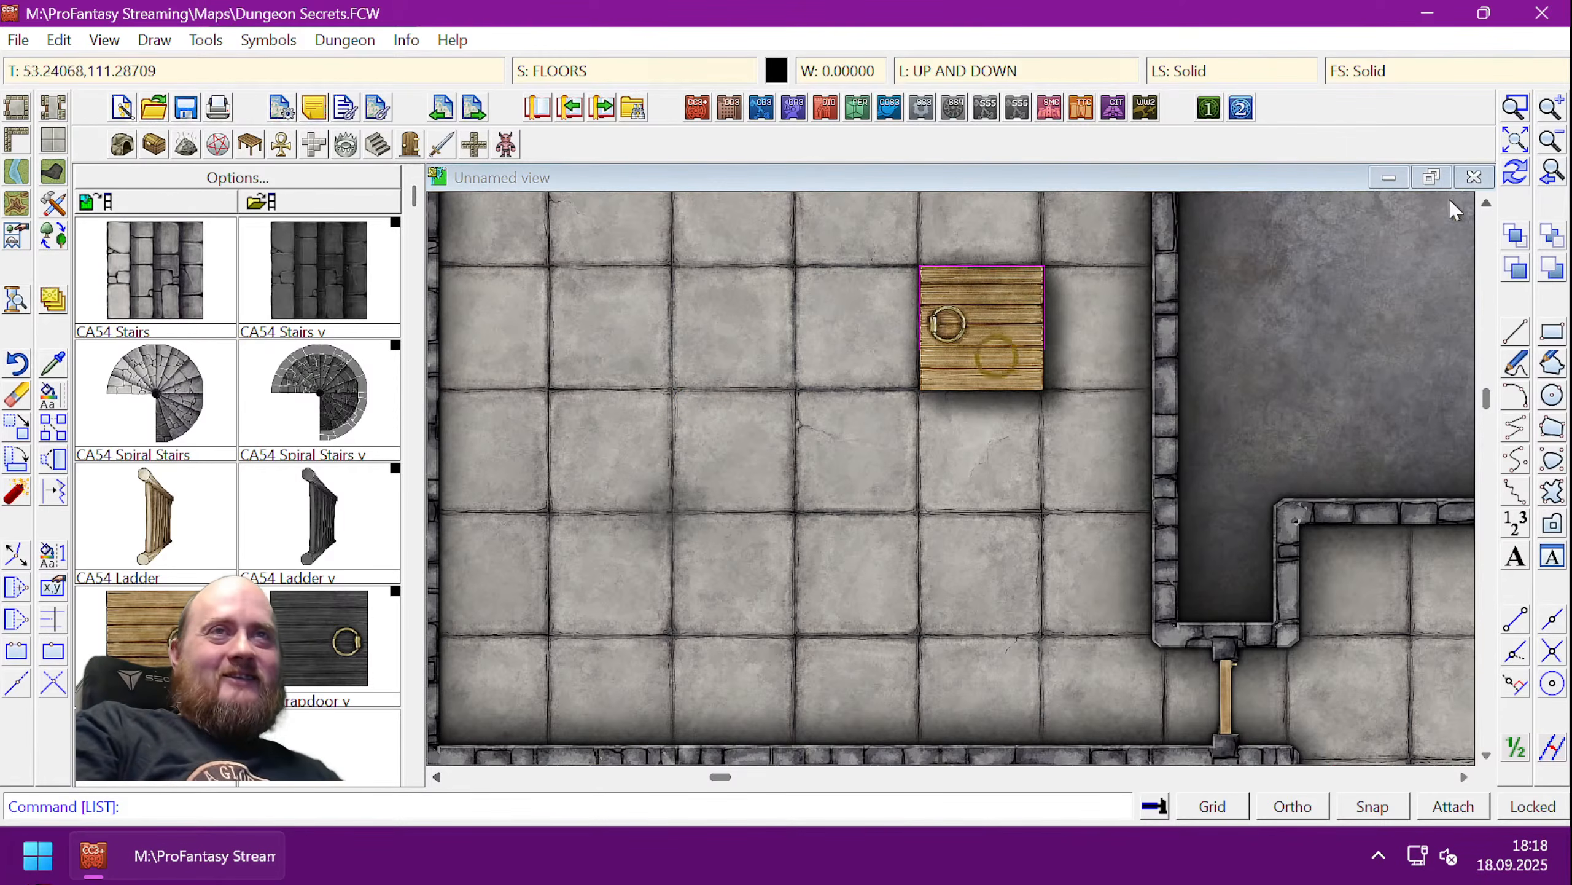
pyautogui.click(1486, 203)
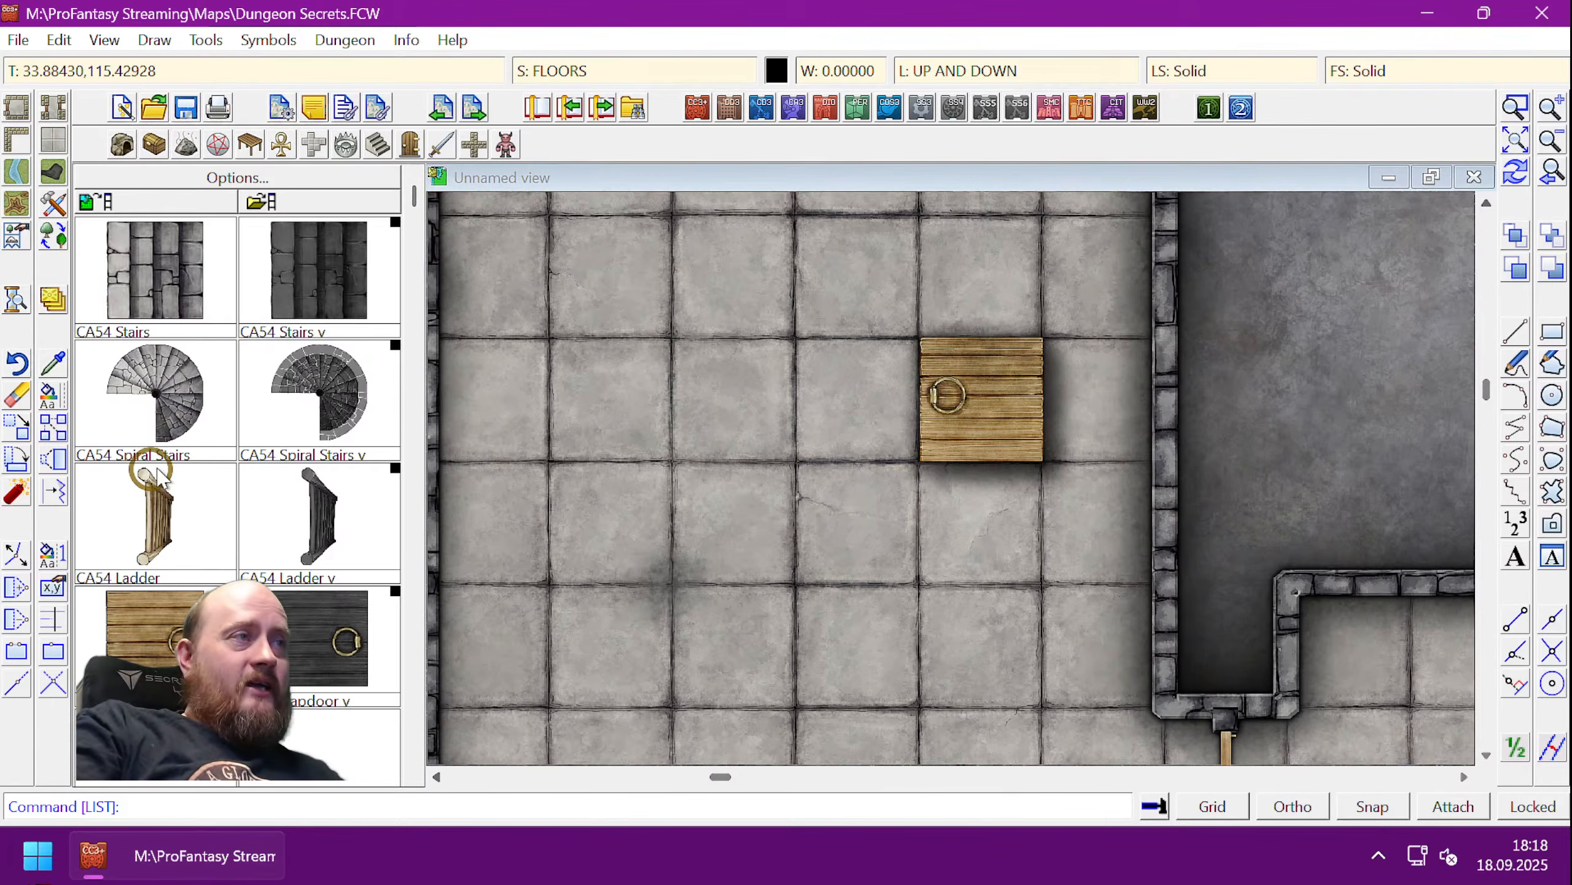
# - Use Change Properties to reassign the trapdoor's sheet from FLOORS to SYMBOLS FLAT
pyautogui.rightClick(55, 310)
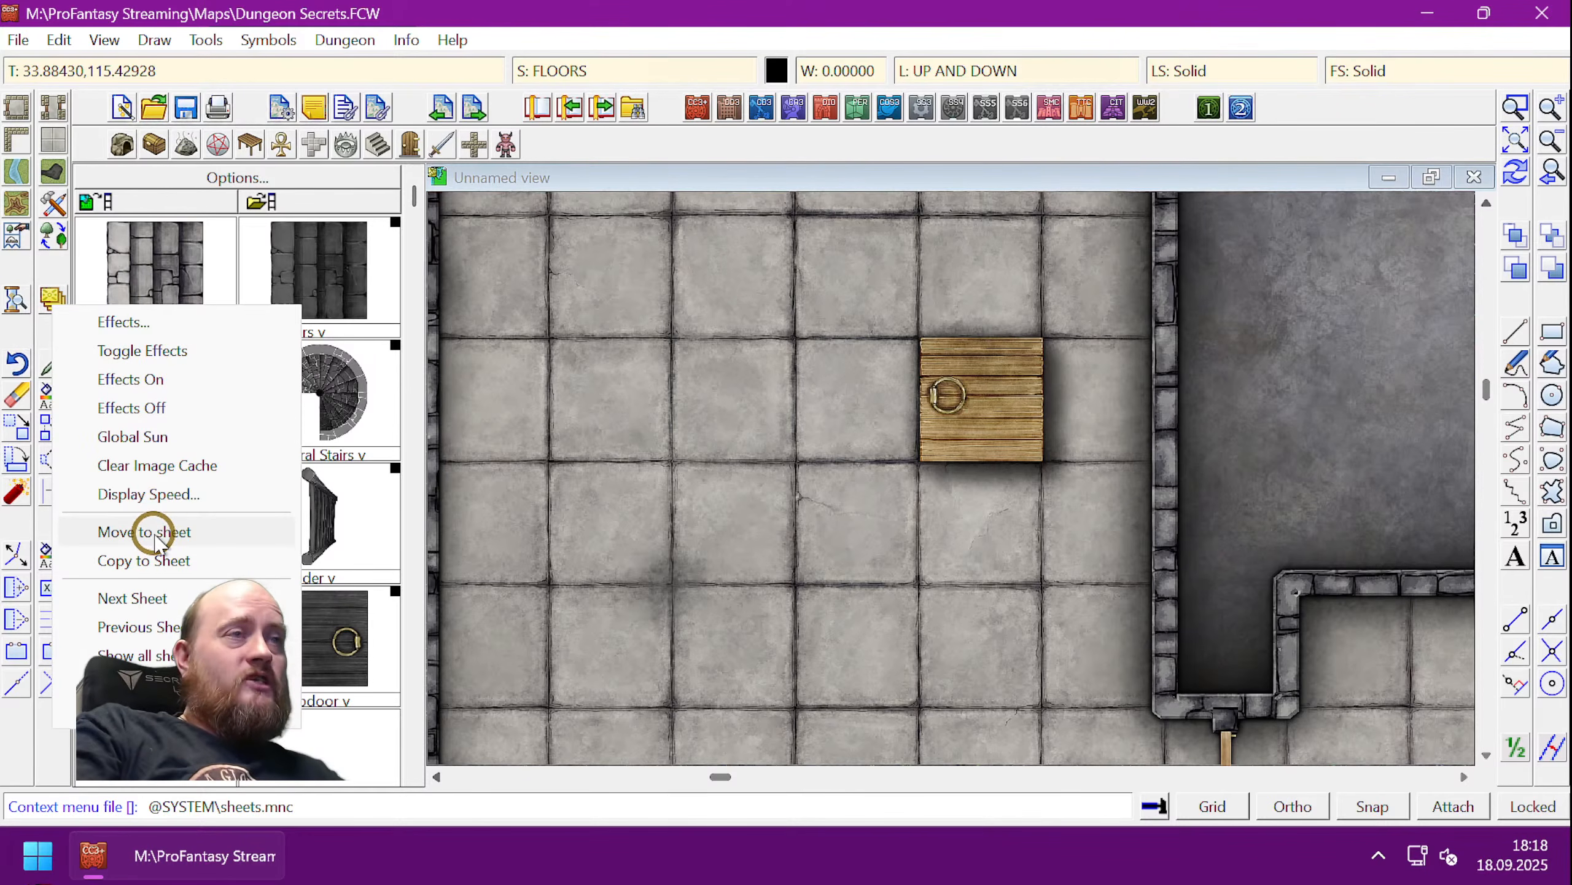
pyautogui.press('Escape')
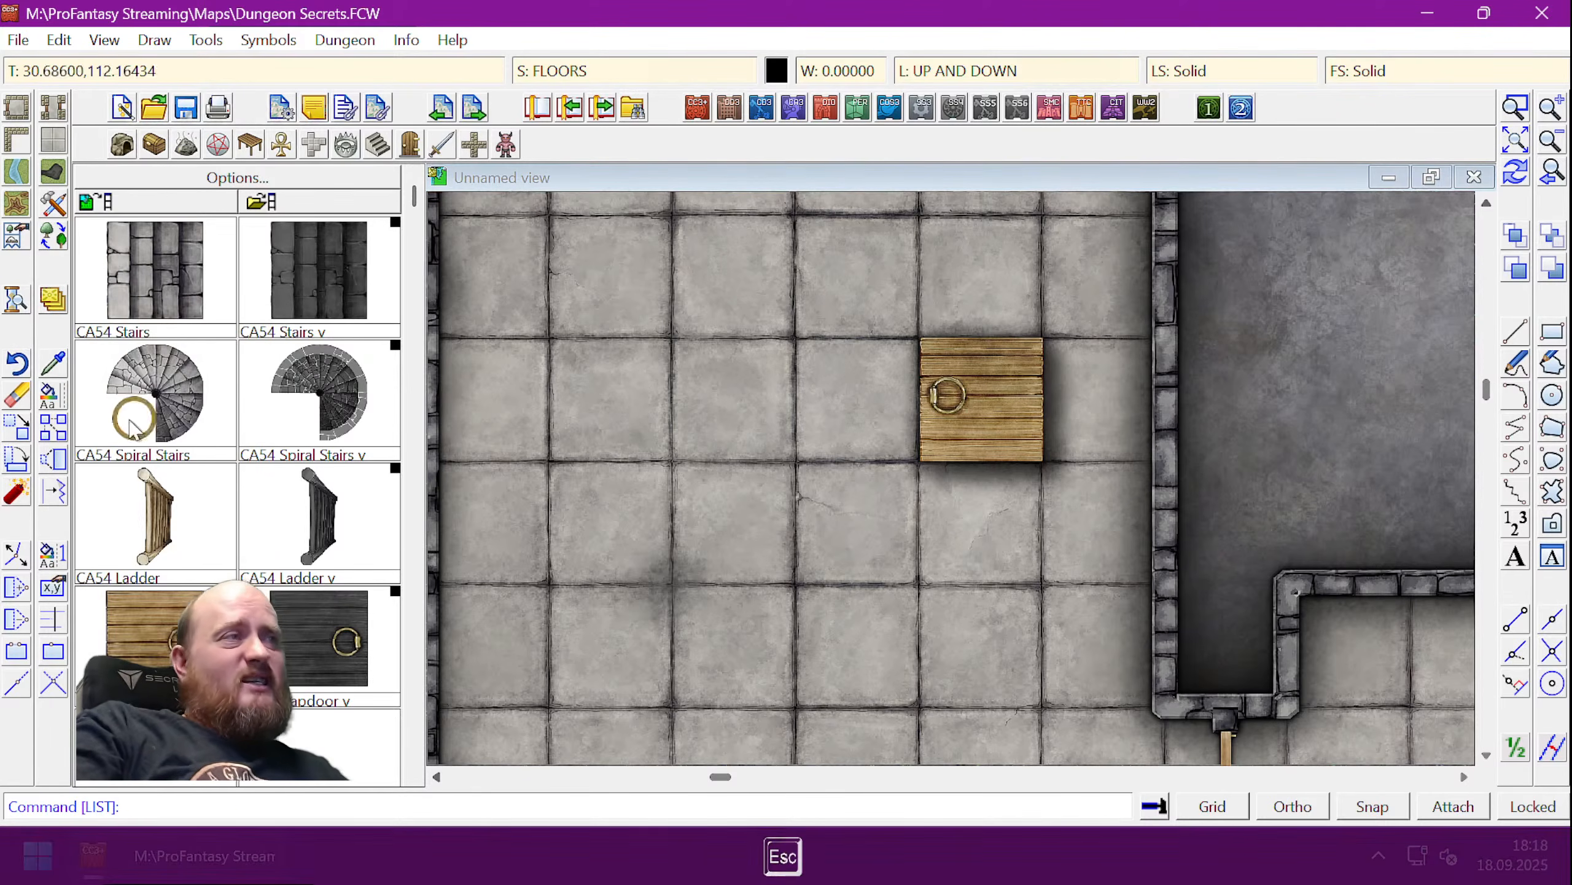
pyautogui.click(48, 402)
pyautogui.click(944, 389)
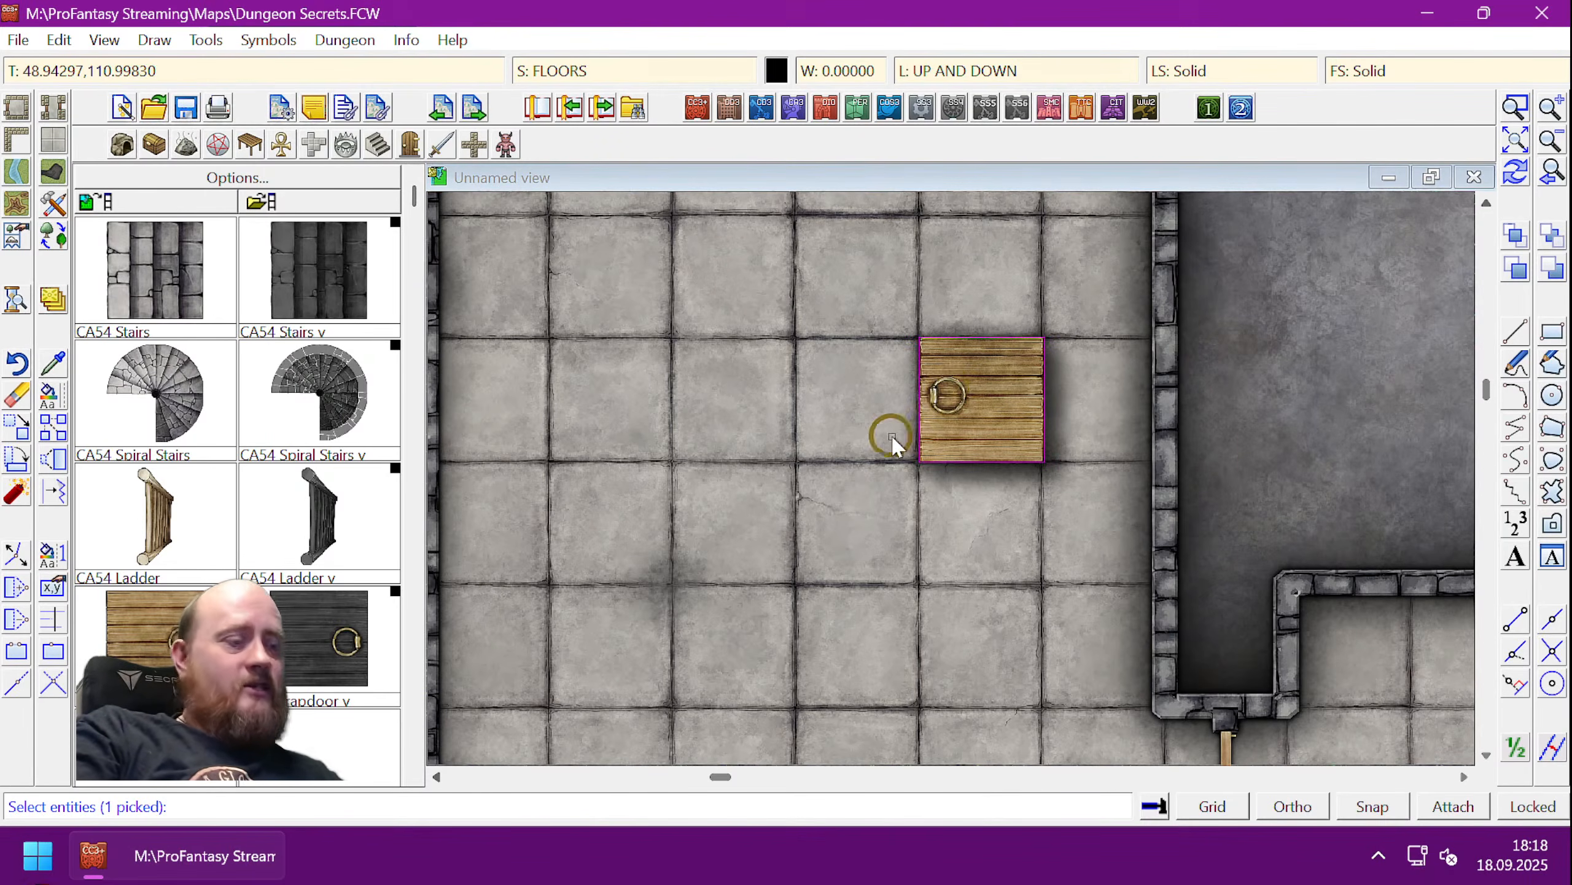
pyautogui.press('d')
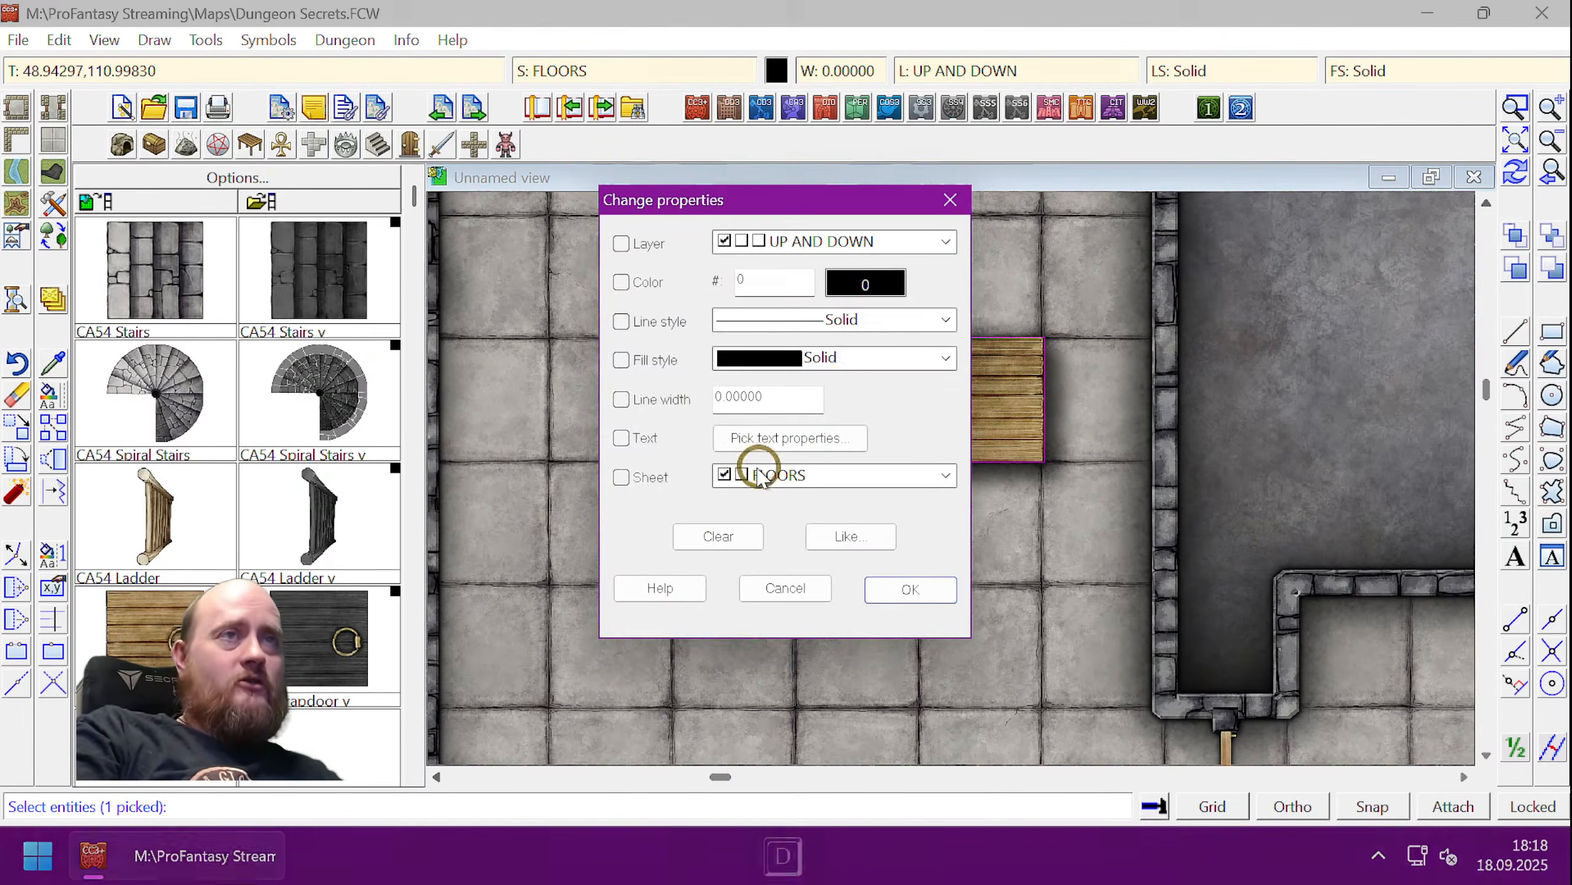
pyautogui.click(945, 475)
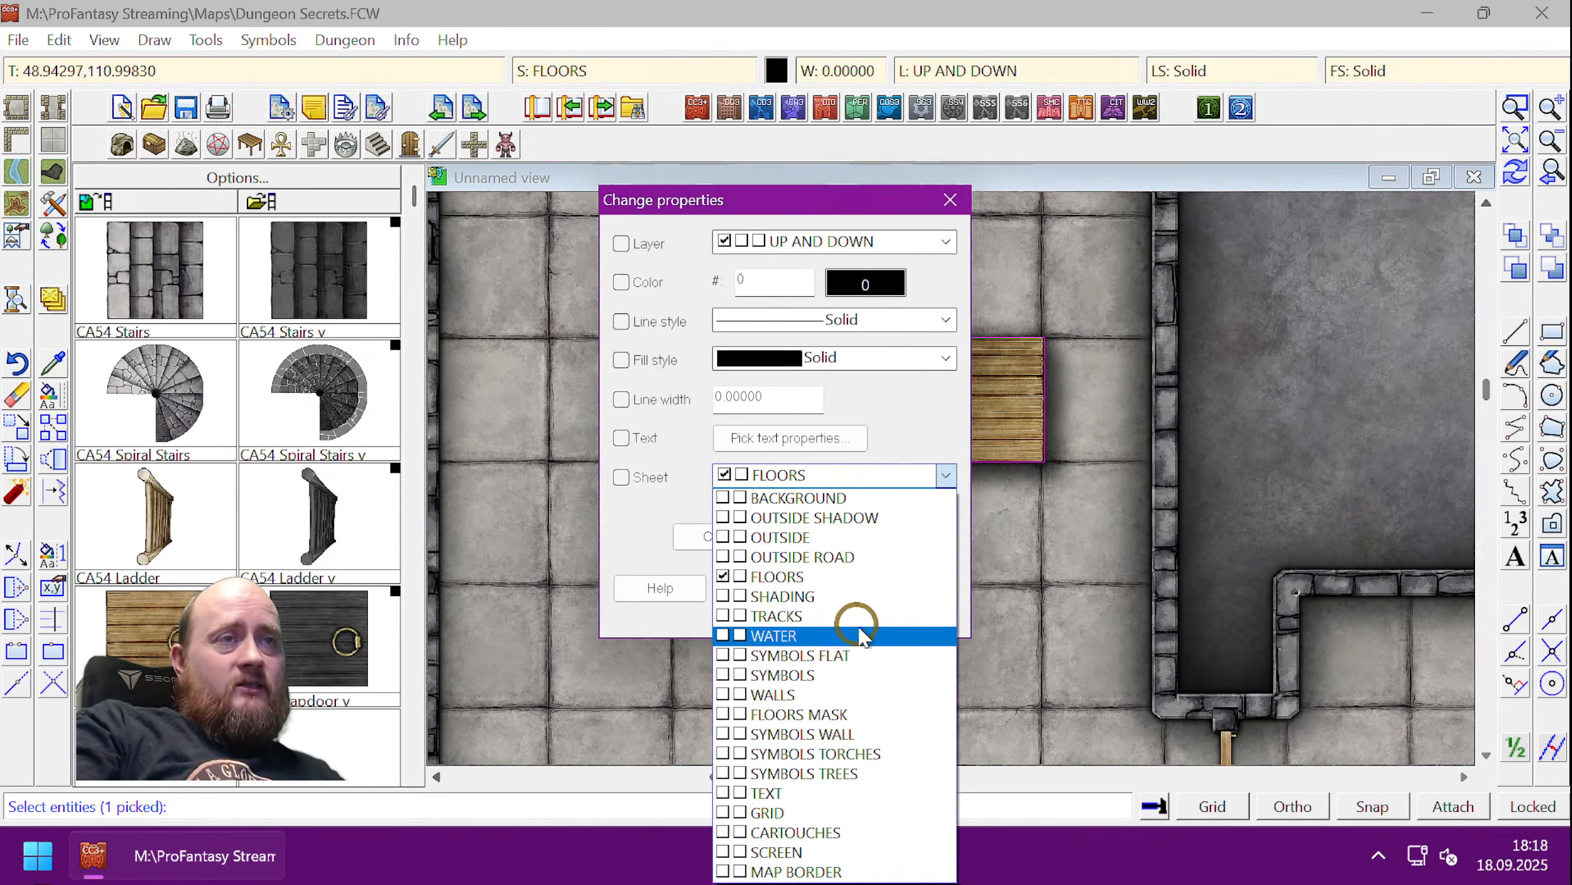
pyautogui.click(839, 657)
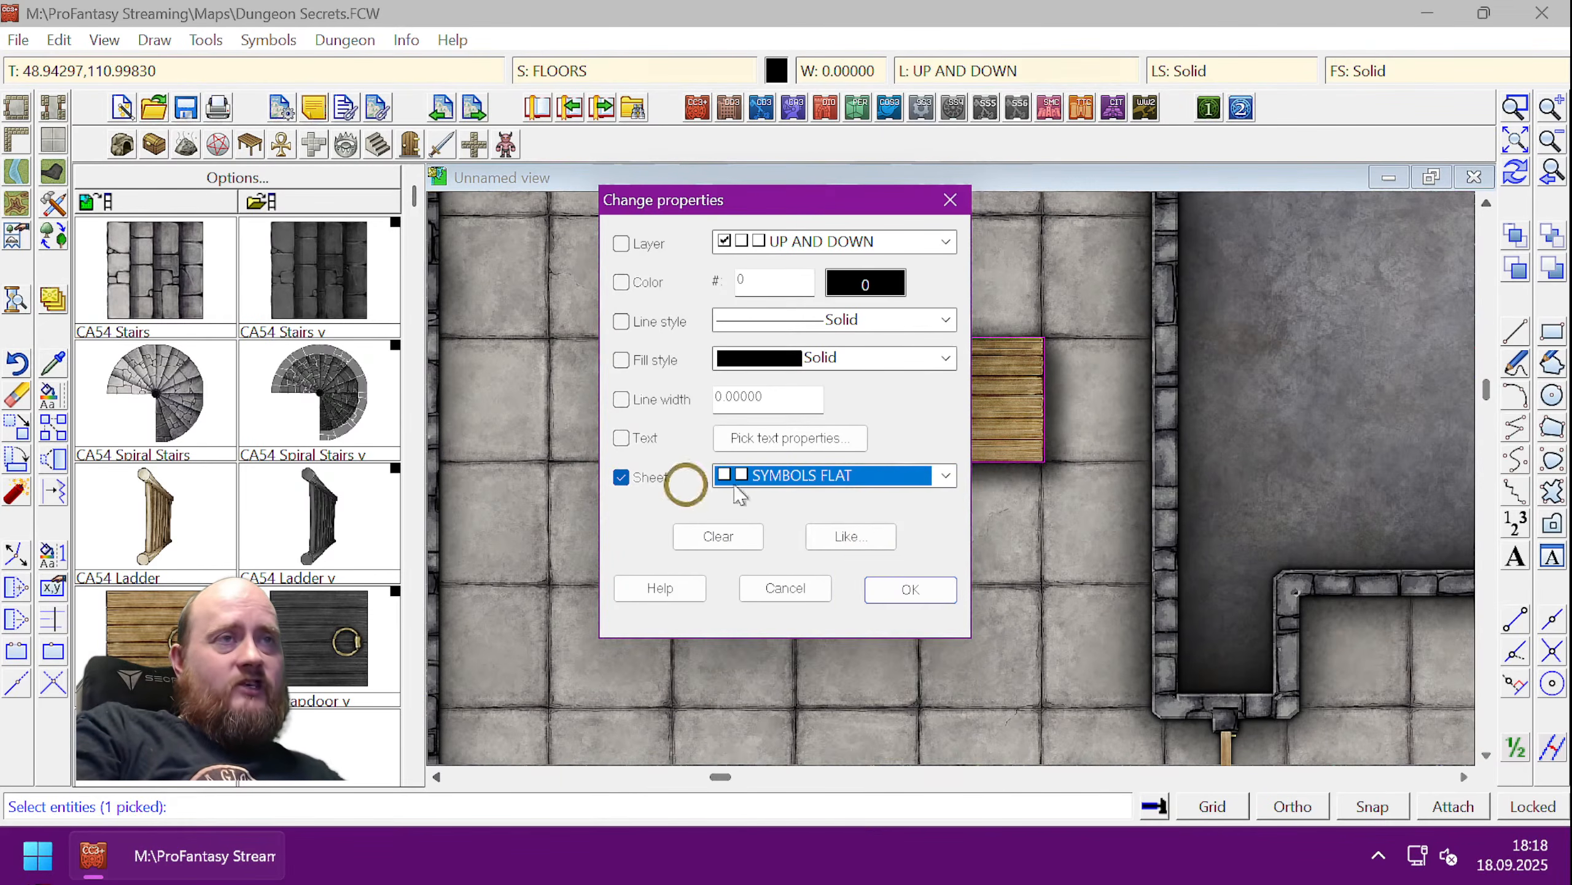
pyautogui.click(912, 589)
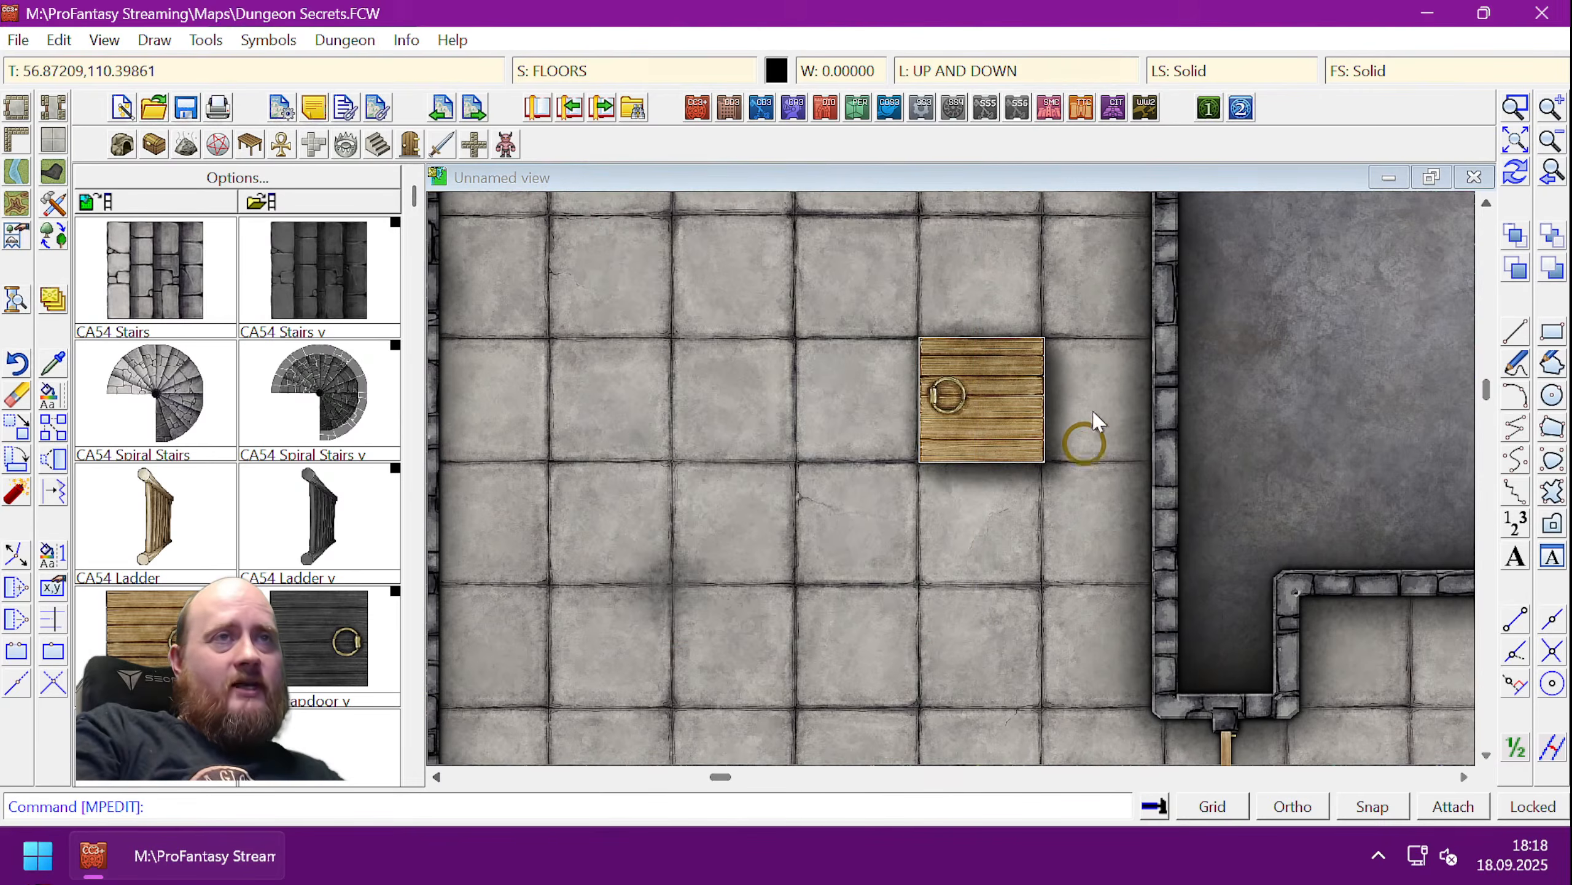
pyautogui.scroll(1, 1094, 402)
pyautogui.scroll(2, 1105, 406)
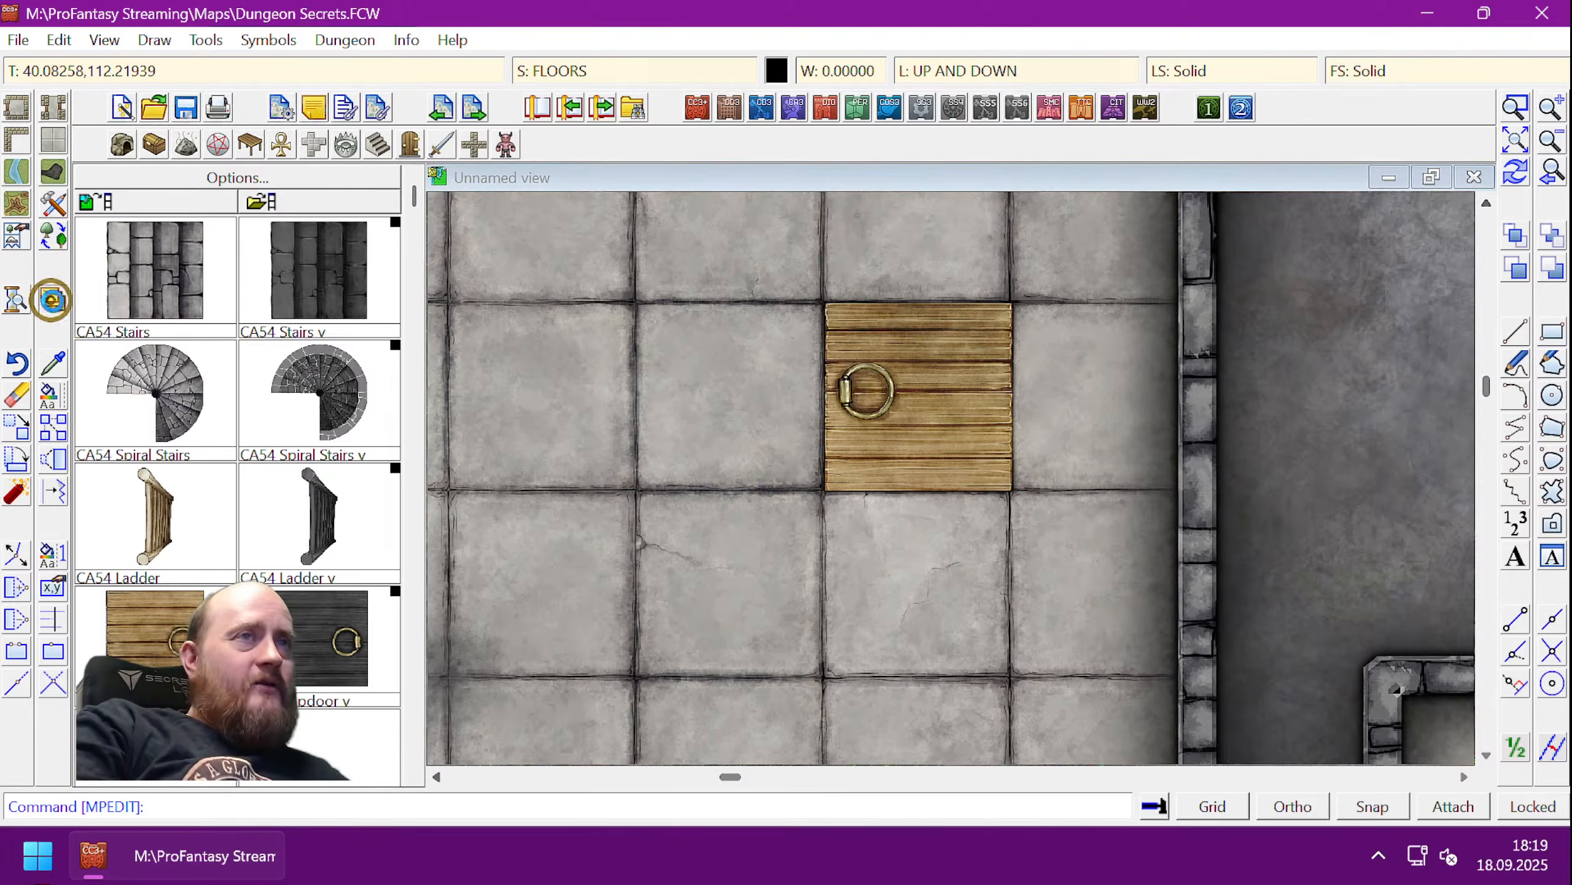
# - Add an Inner Glow effect to the SYMBOLS FLAT sheet after reviewing its Glow settings
pyautogui.click(21, 299)
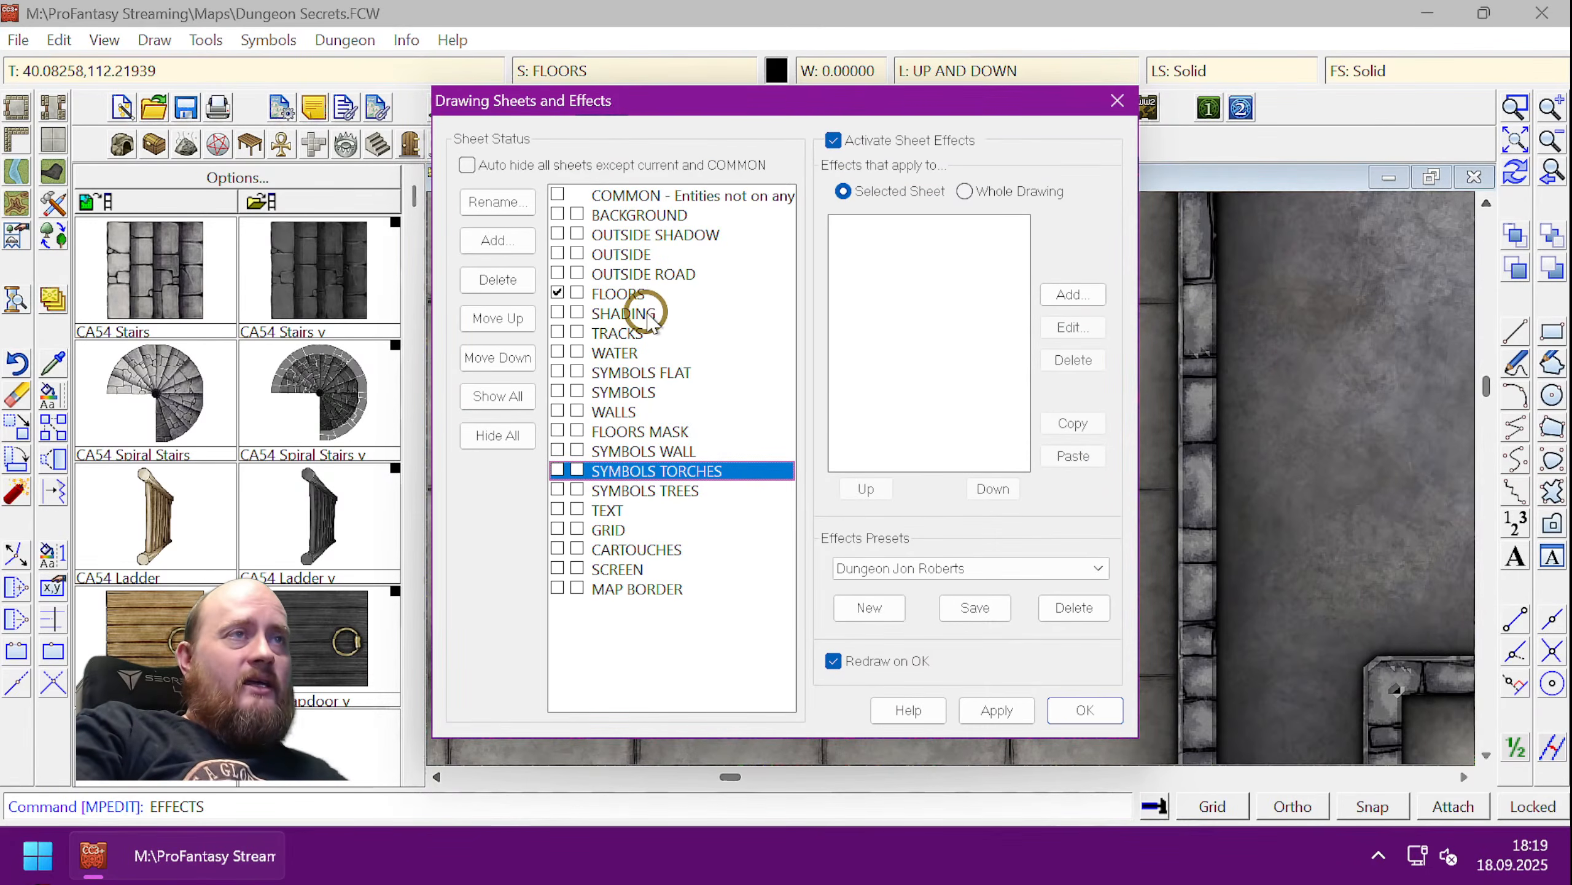
pyautogui.click(636, 374)
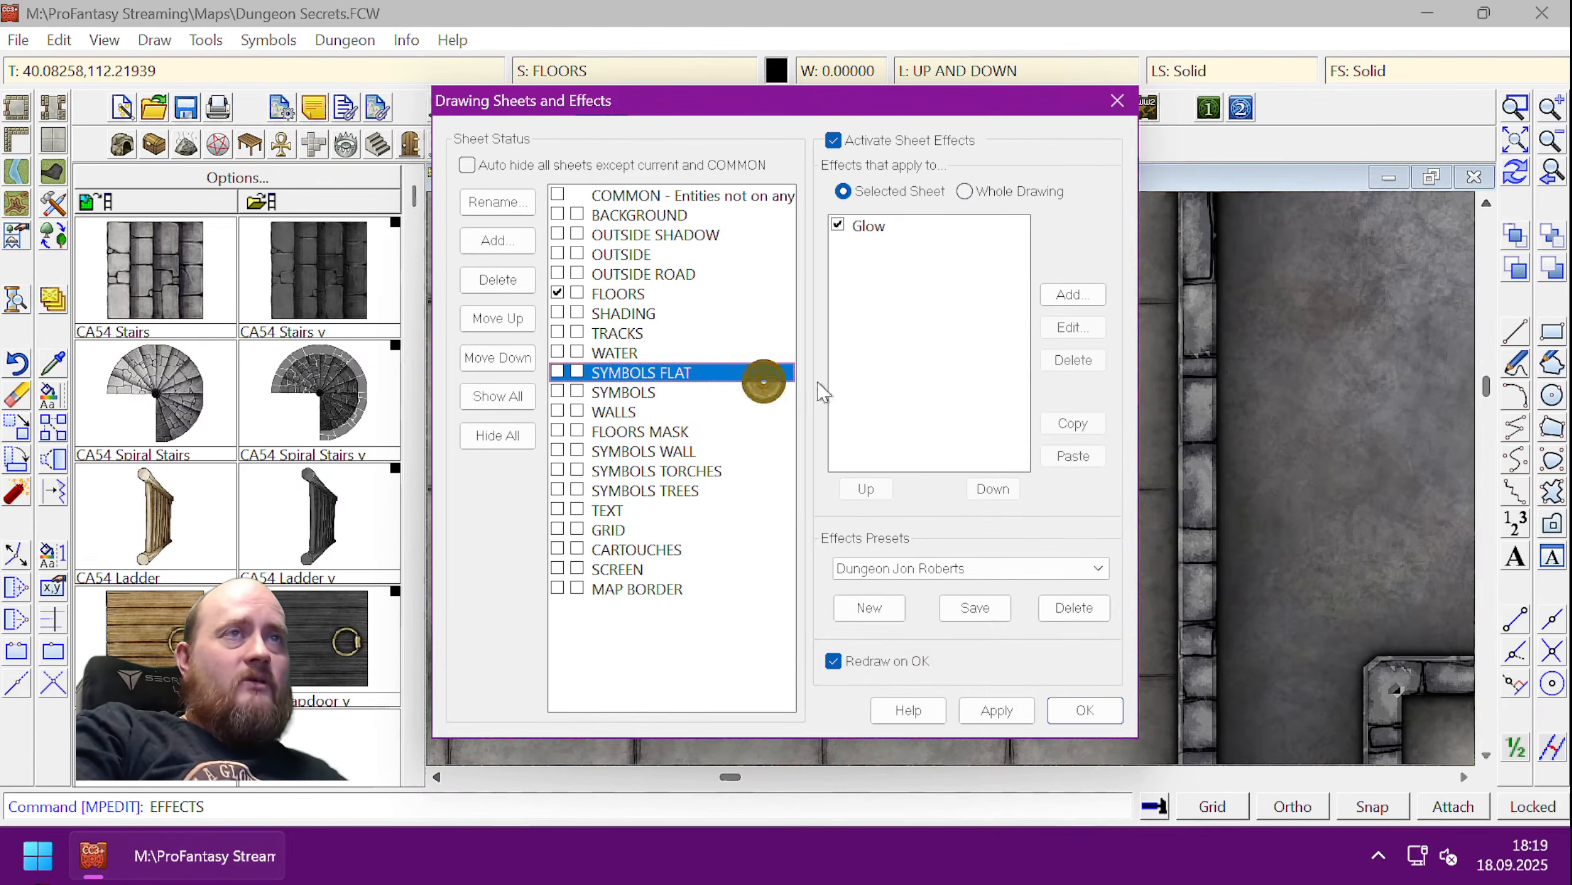
pyautogui.click(867, 228)
pyautogui.click(1074, 327)
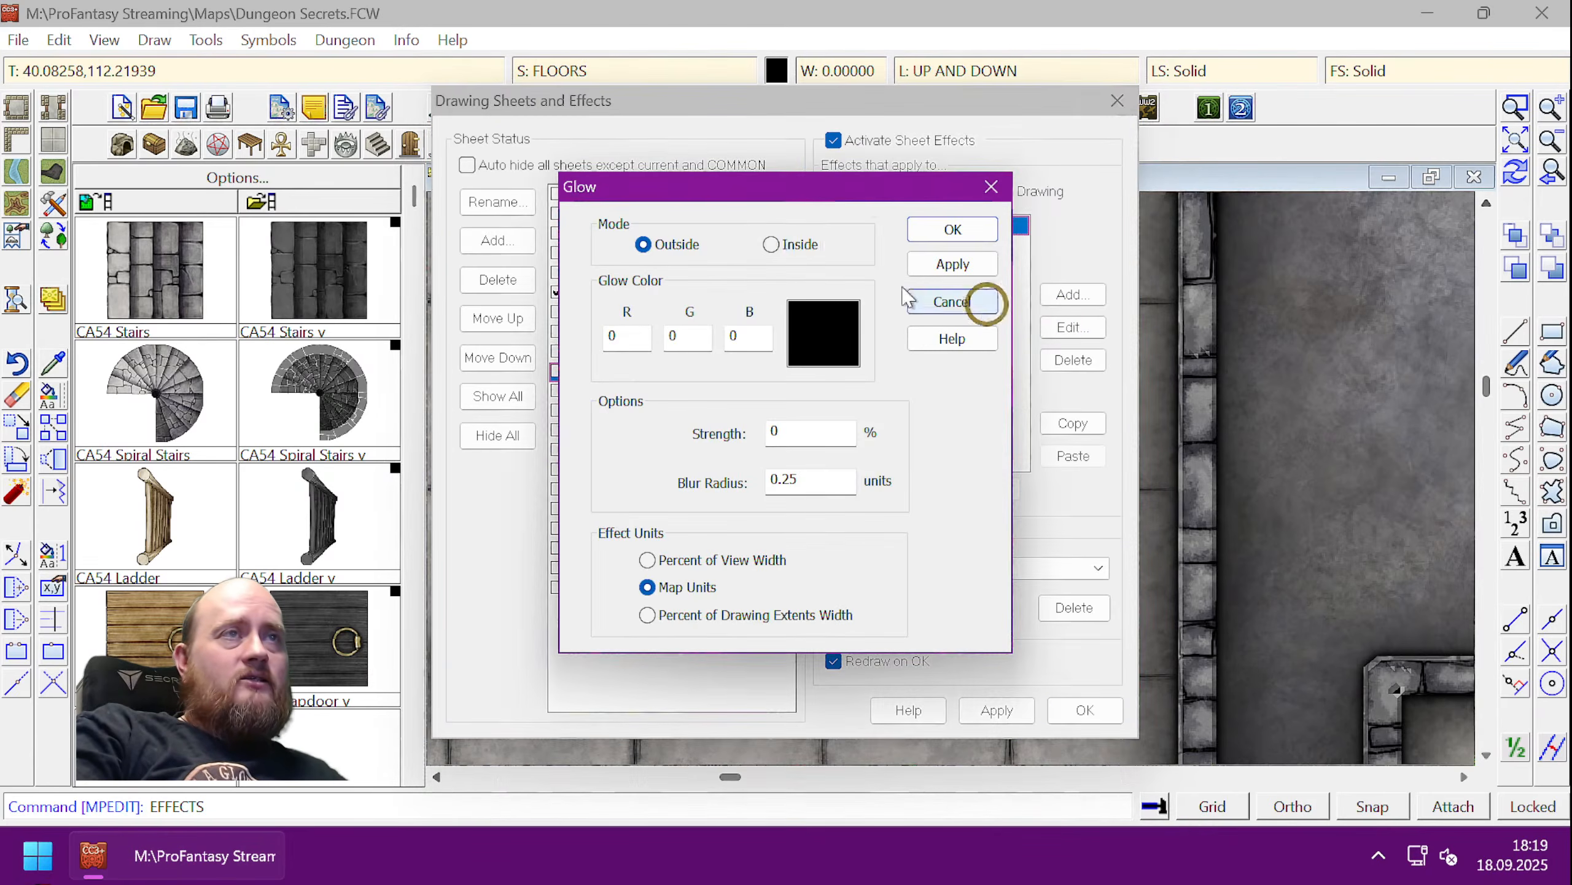
pyautogui.click(992, 187)
pyautogui.click(1071, 295)
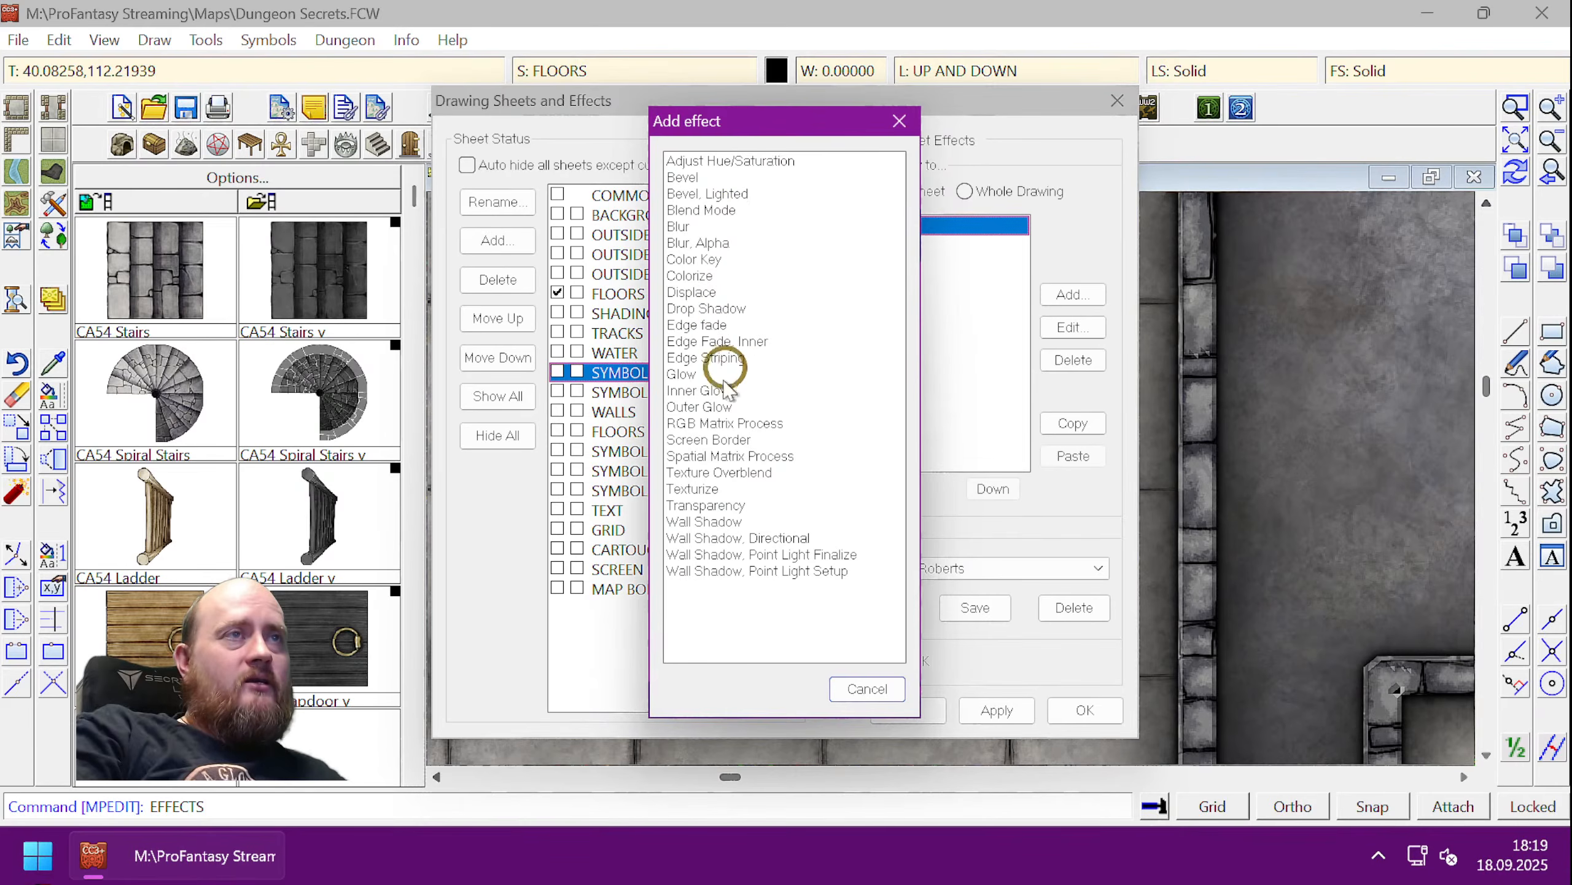
pyautogui.doubleClick(698, 391)
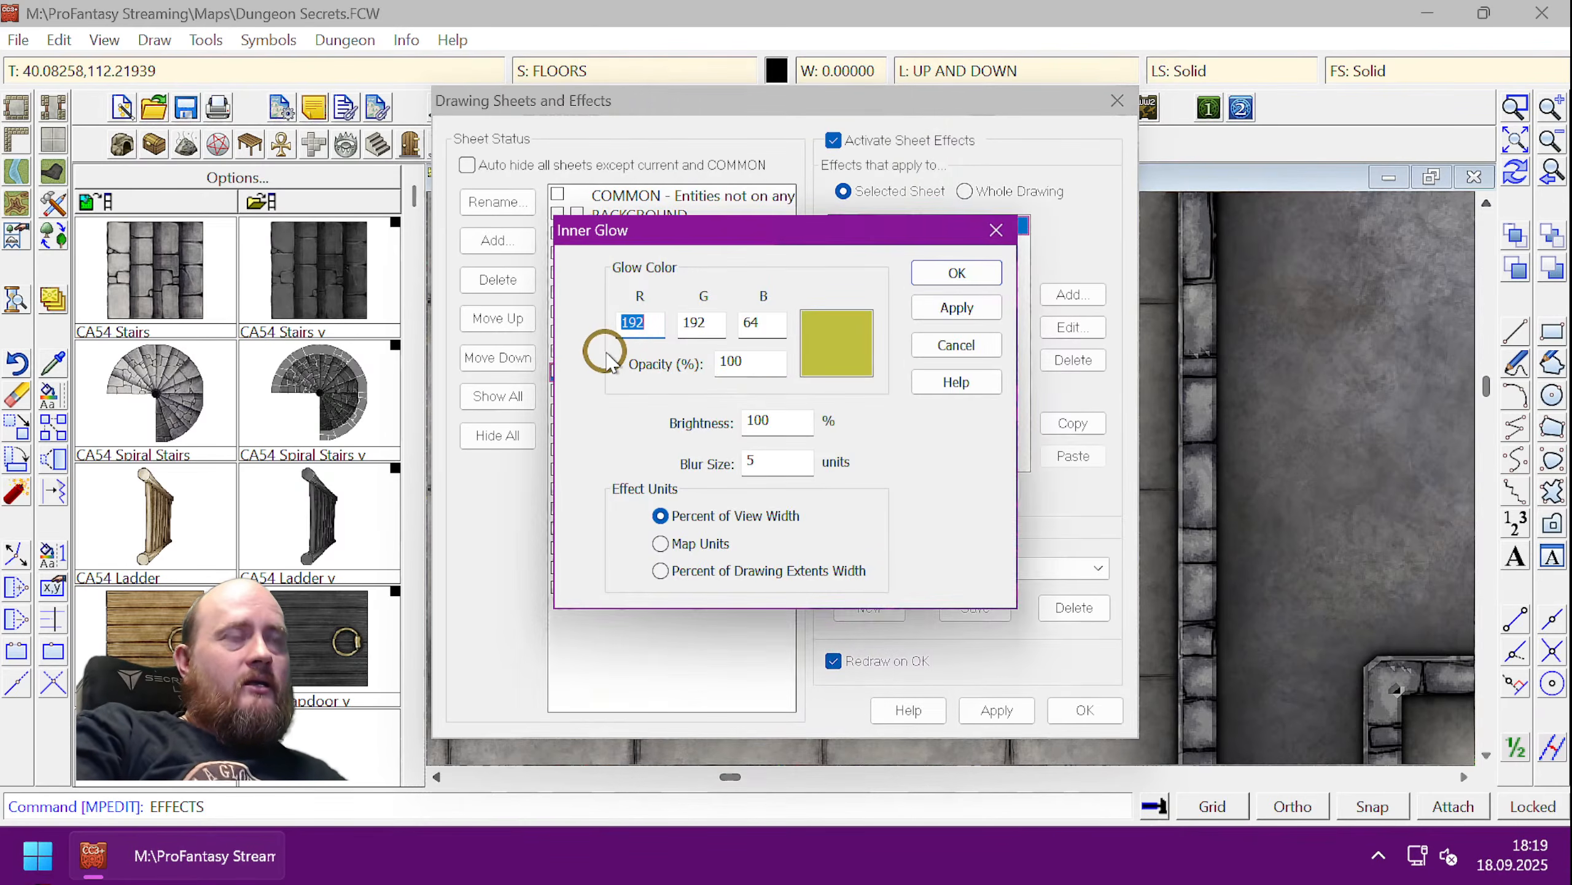
# - Set the inner glow to black with 0.5 blur in map units and apply it
pyautogui.click(836, 343)
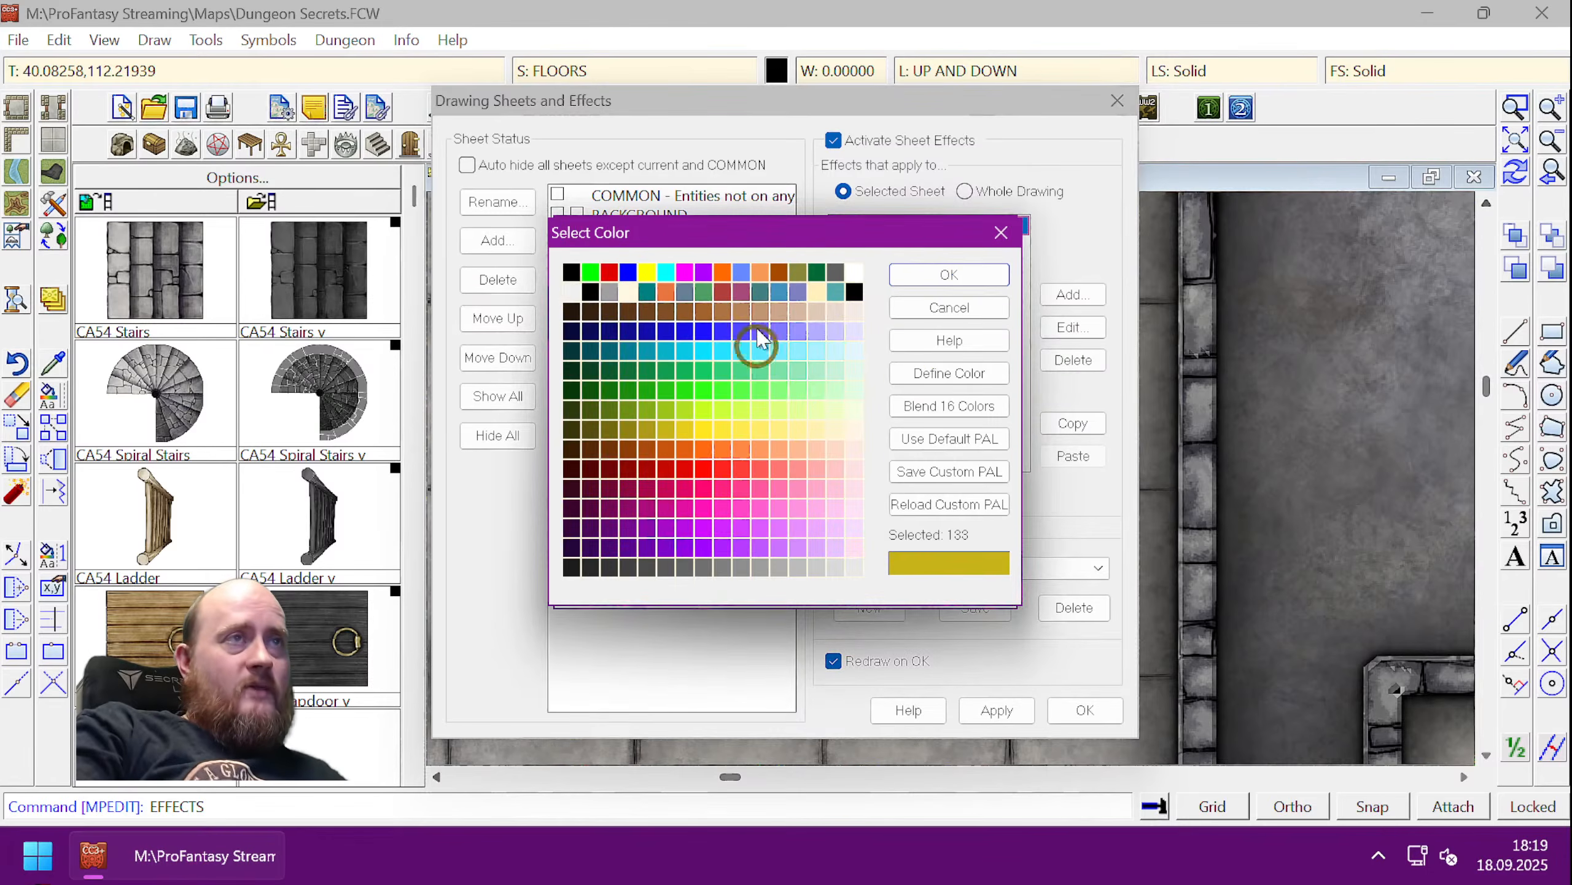
pyautogui.click(570, 274)
pyautogui.click(923, 275)
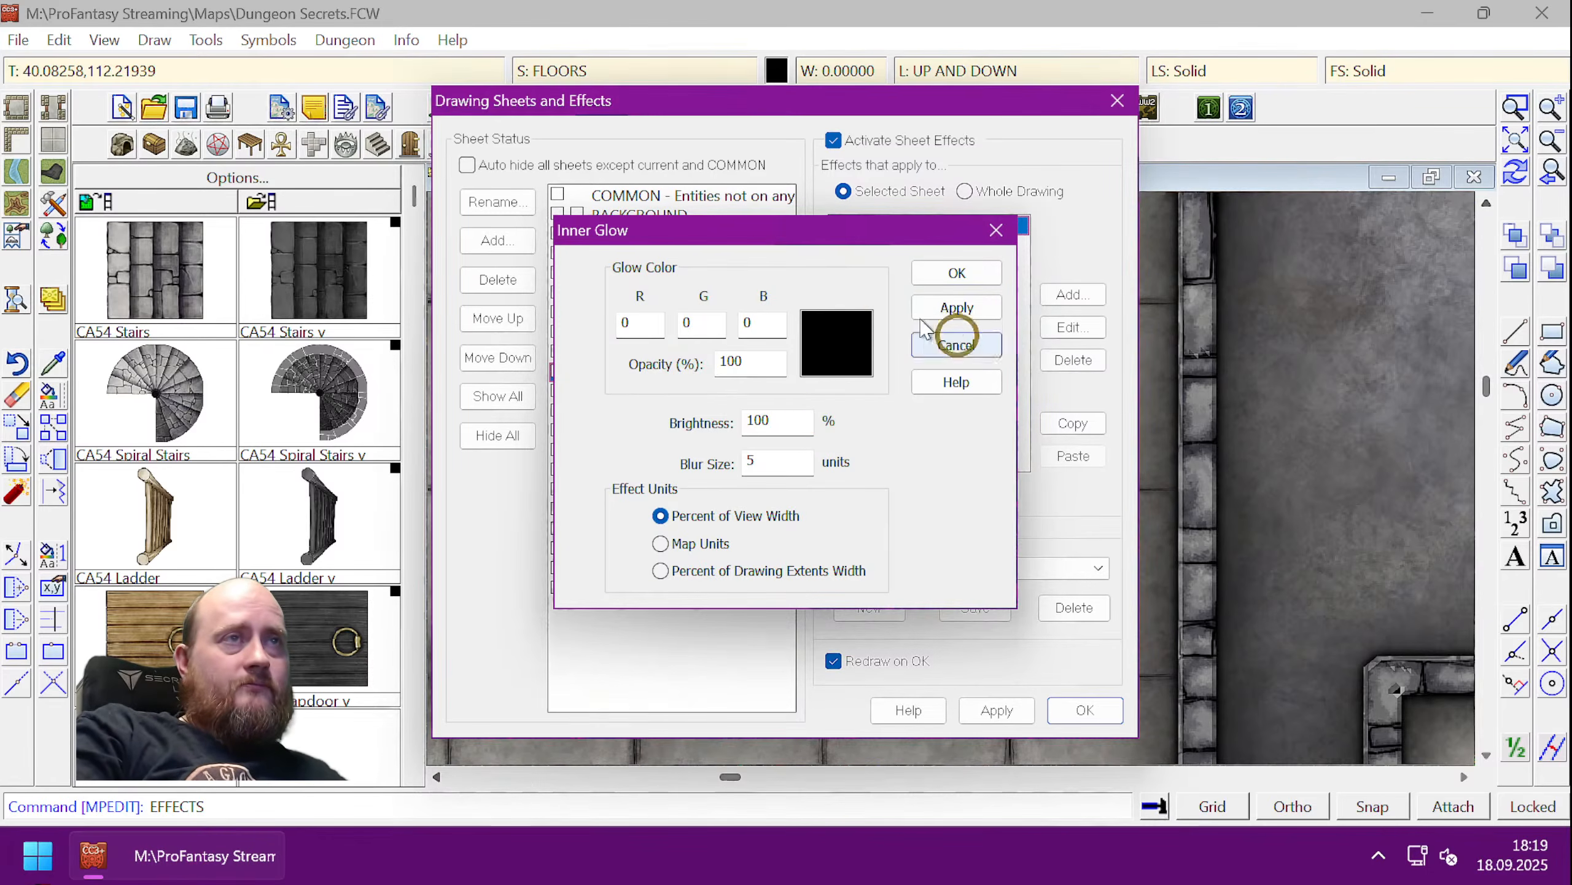
pyautogui.doubleClick(778, 464)
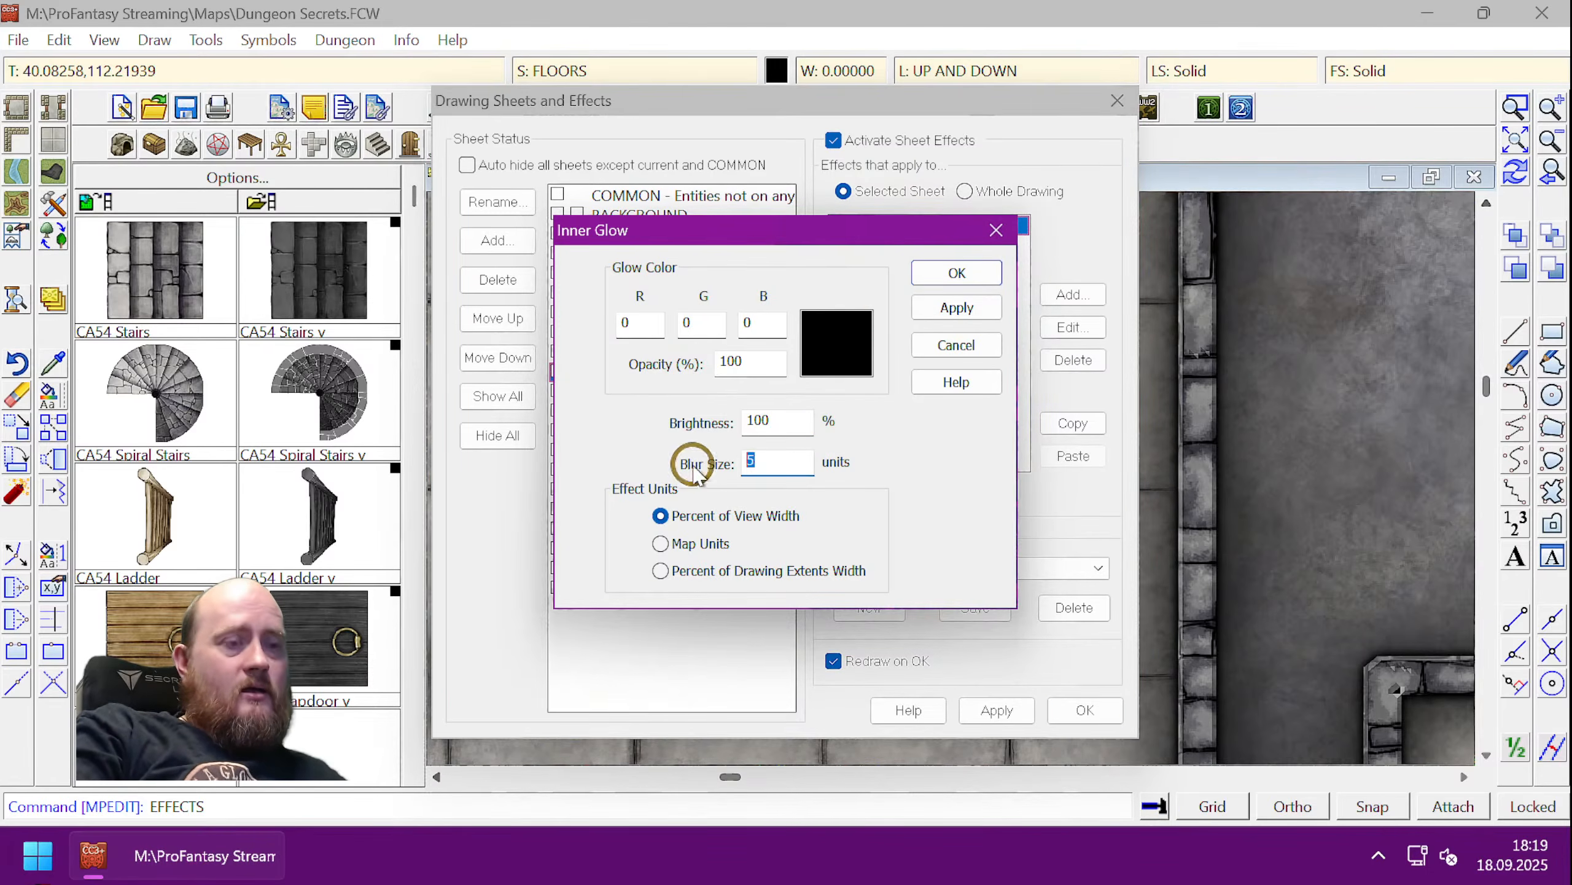
pyautogui.write('0.5')
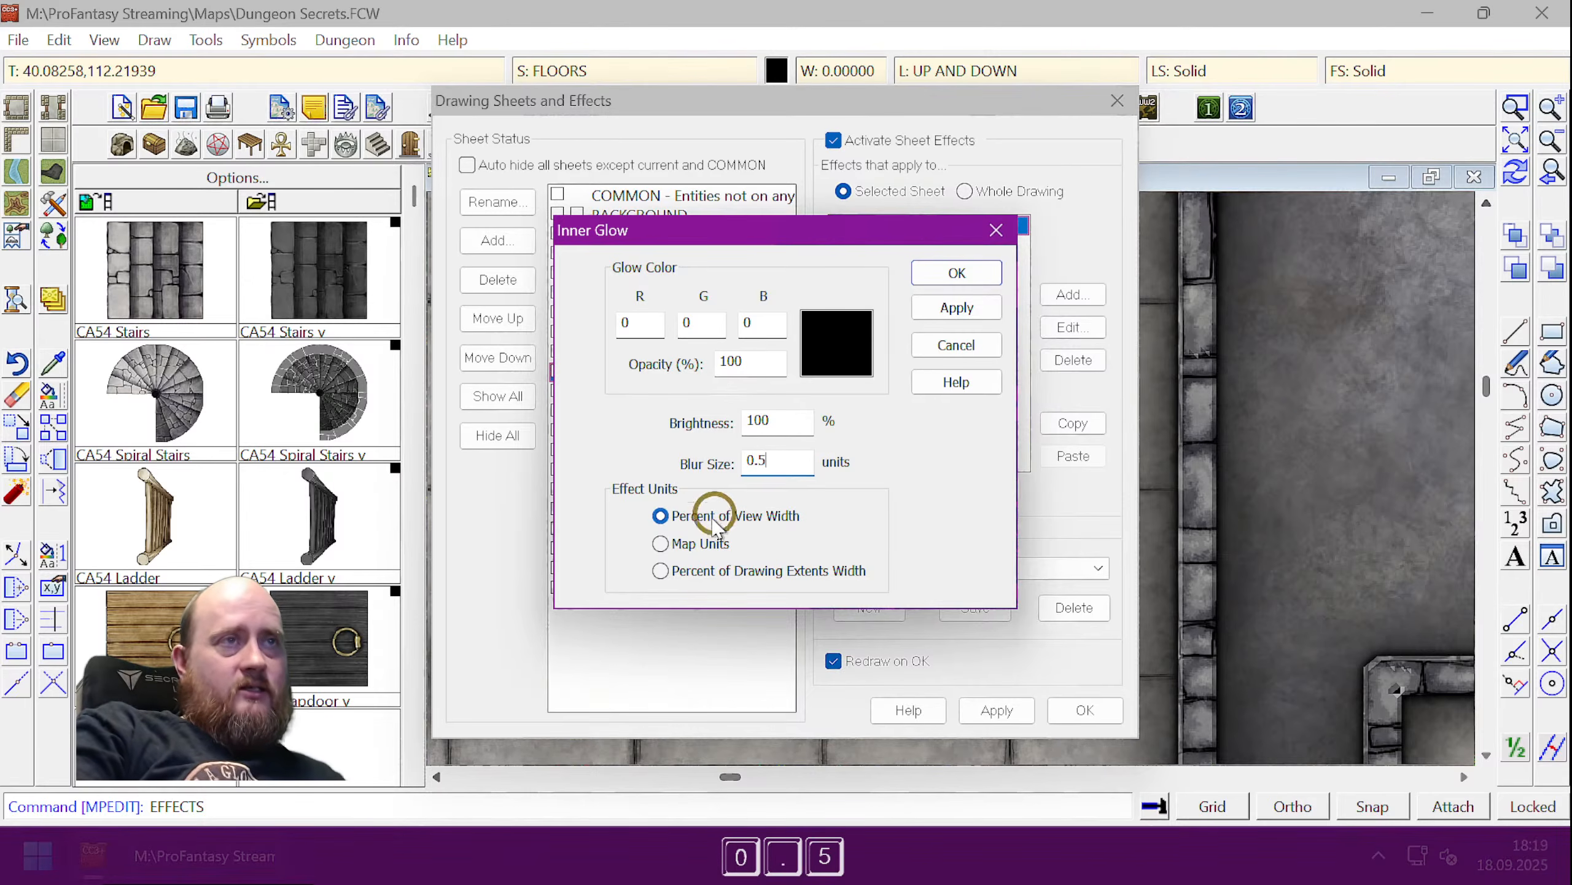
pyautogui.click(659, 543)
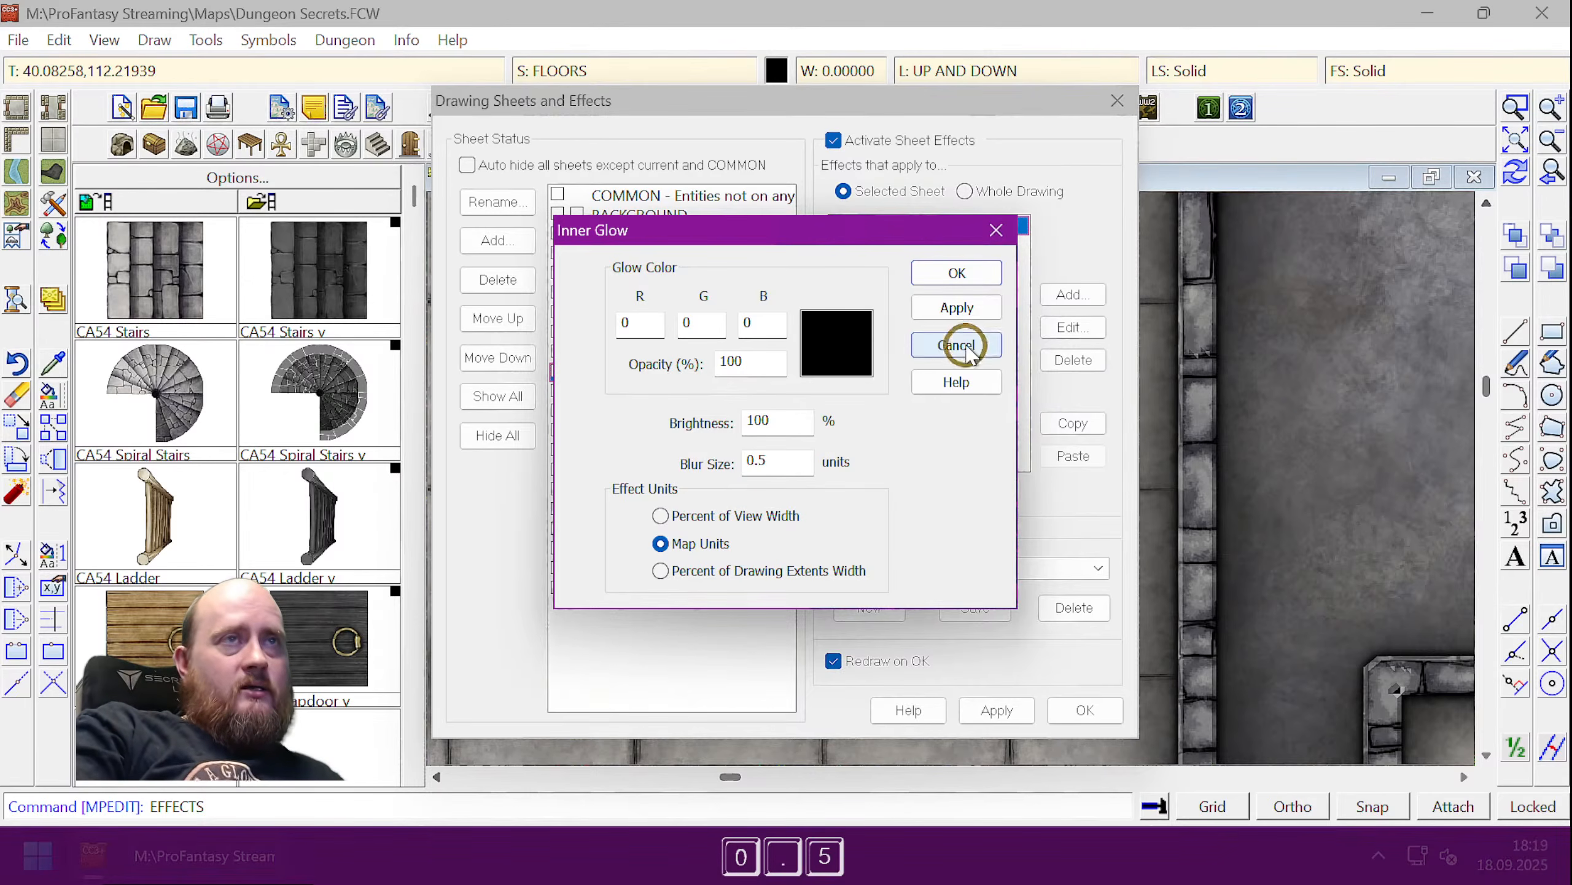
pyautogui.click(974, 305)
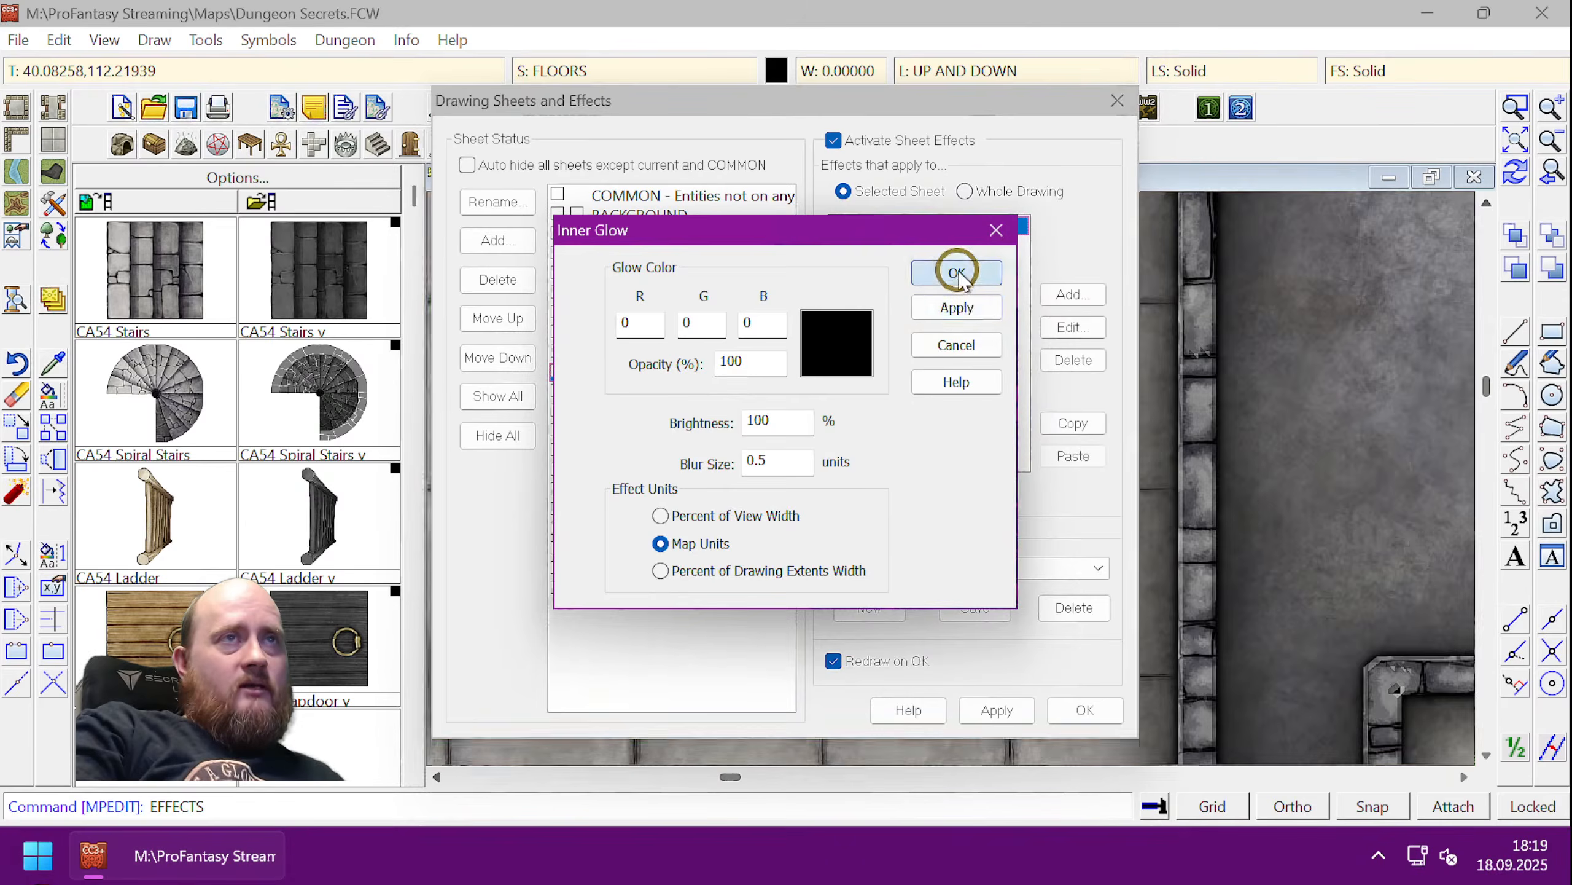
pyautogui.click(957, 272)
pyautogui.moveTo(878, 107); pyautogui.dragTo(507, 95)
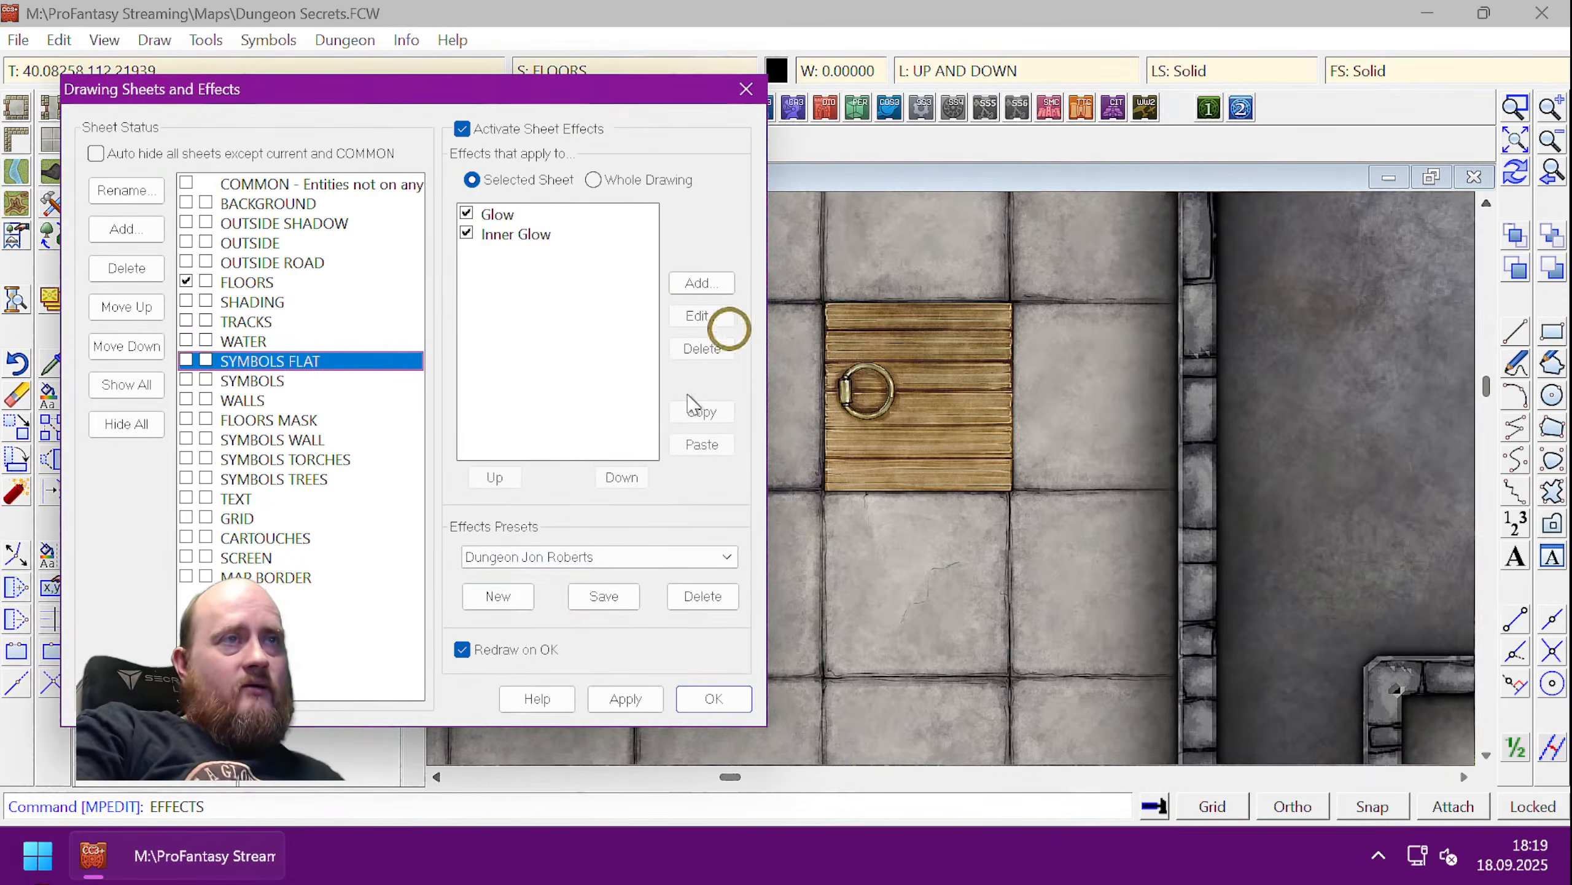
pyautogui.click(548, 235)
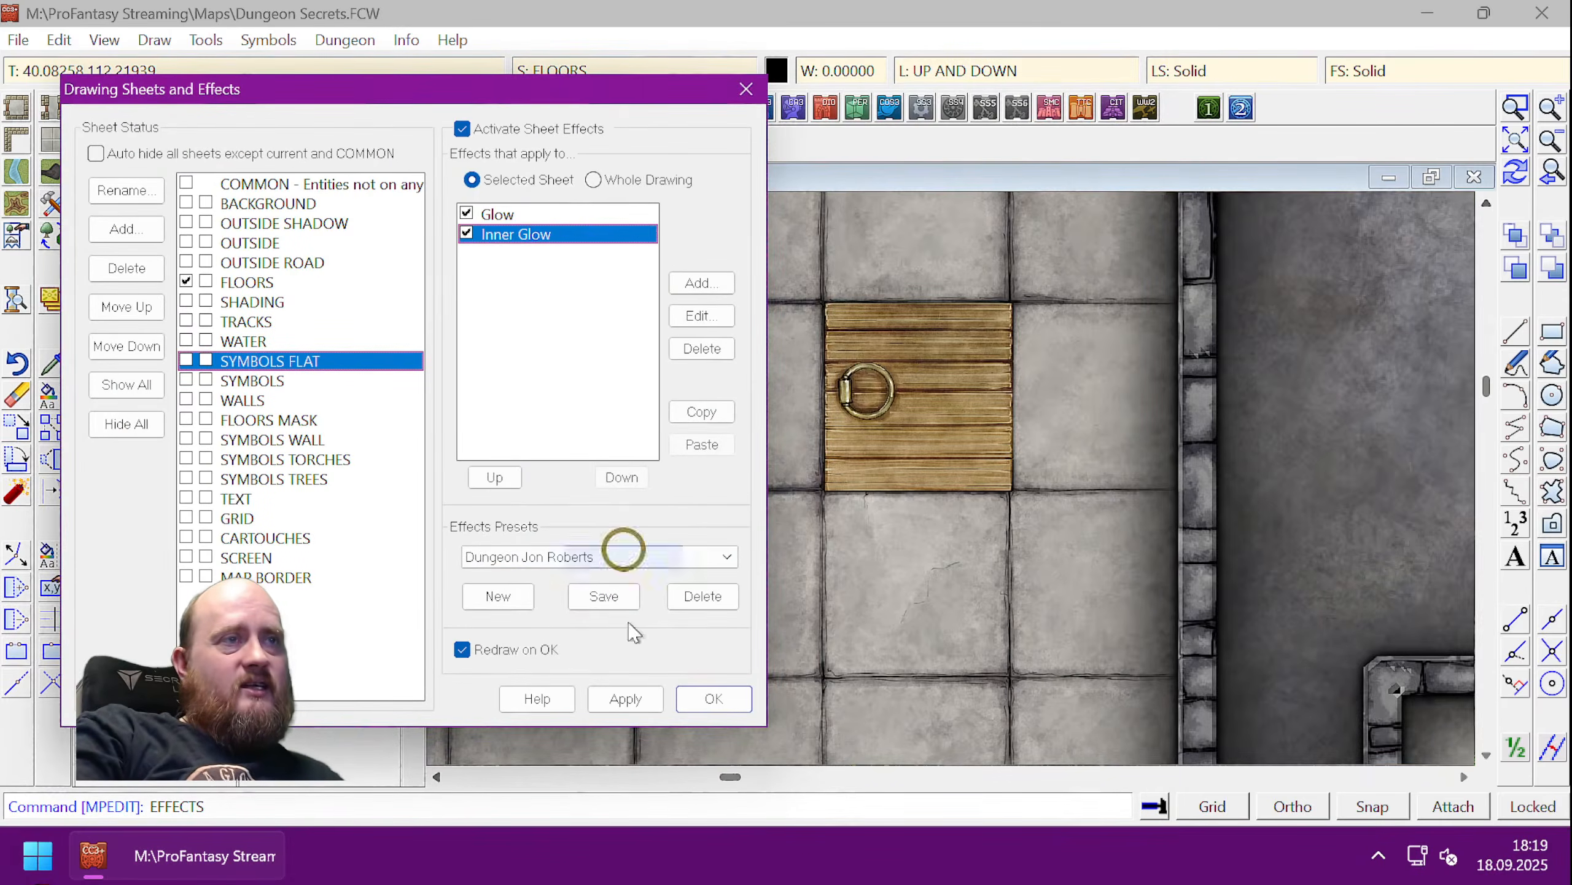
pyautogui.click(621, 697)
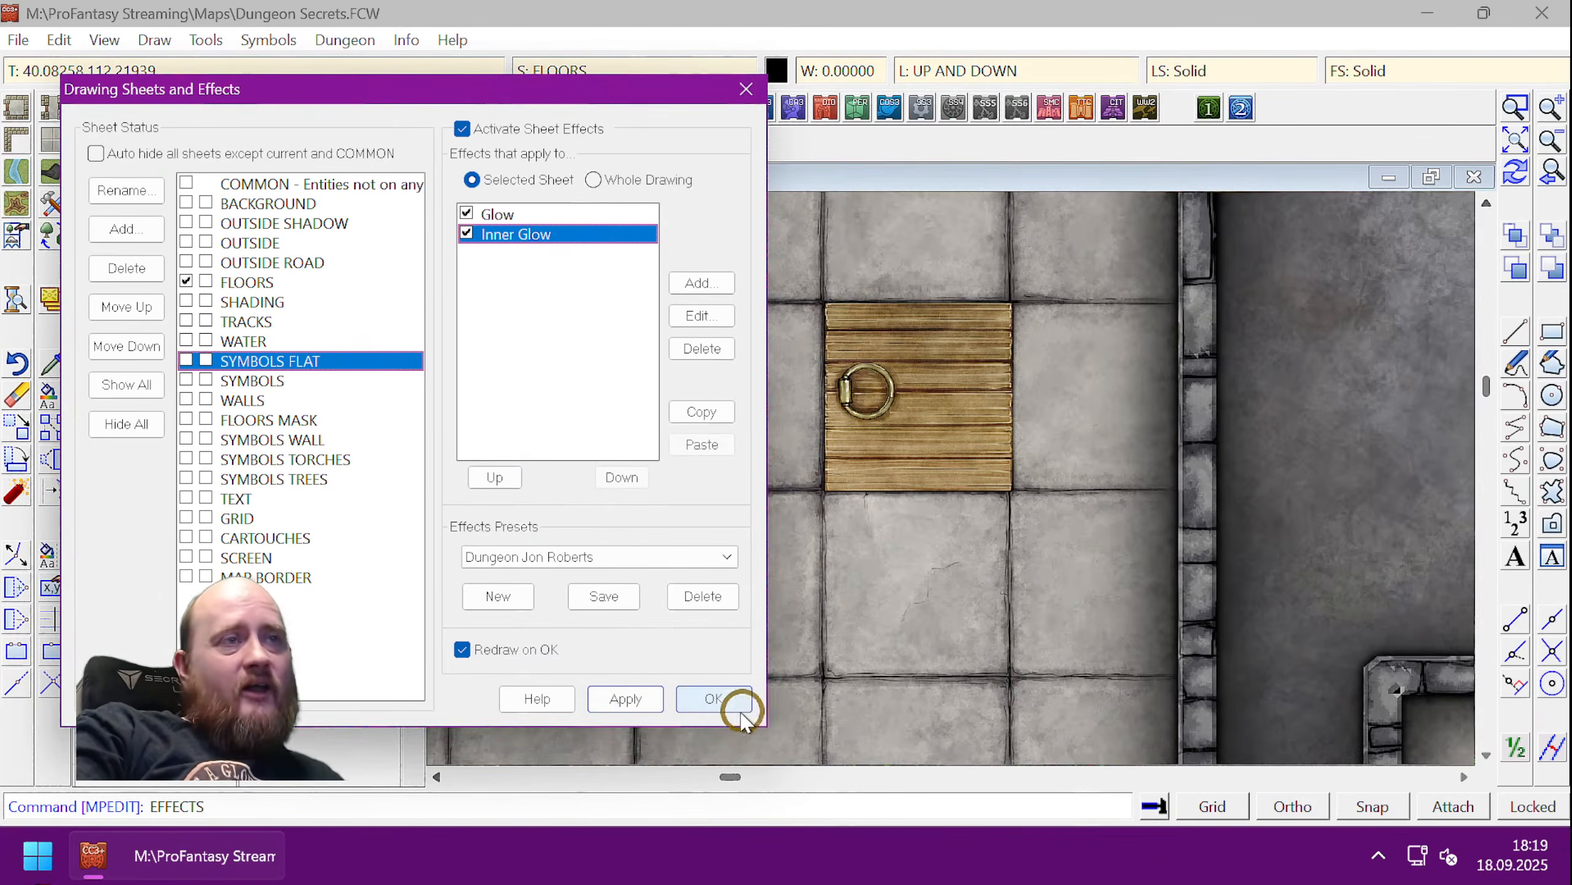
pyautogui.click(721, 698)
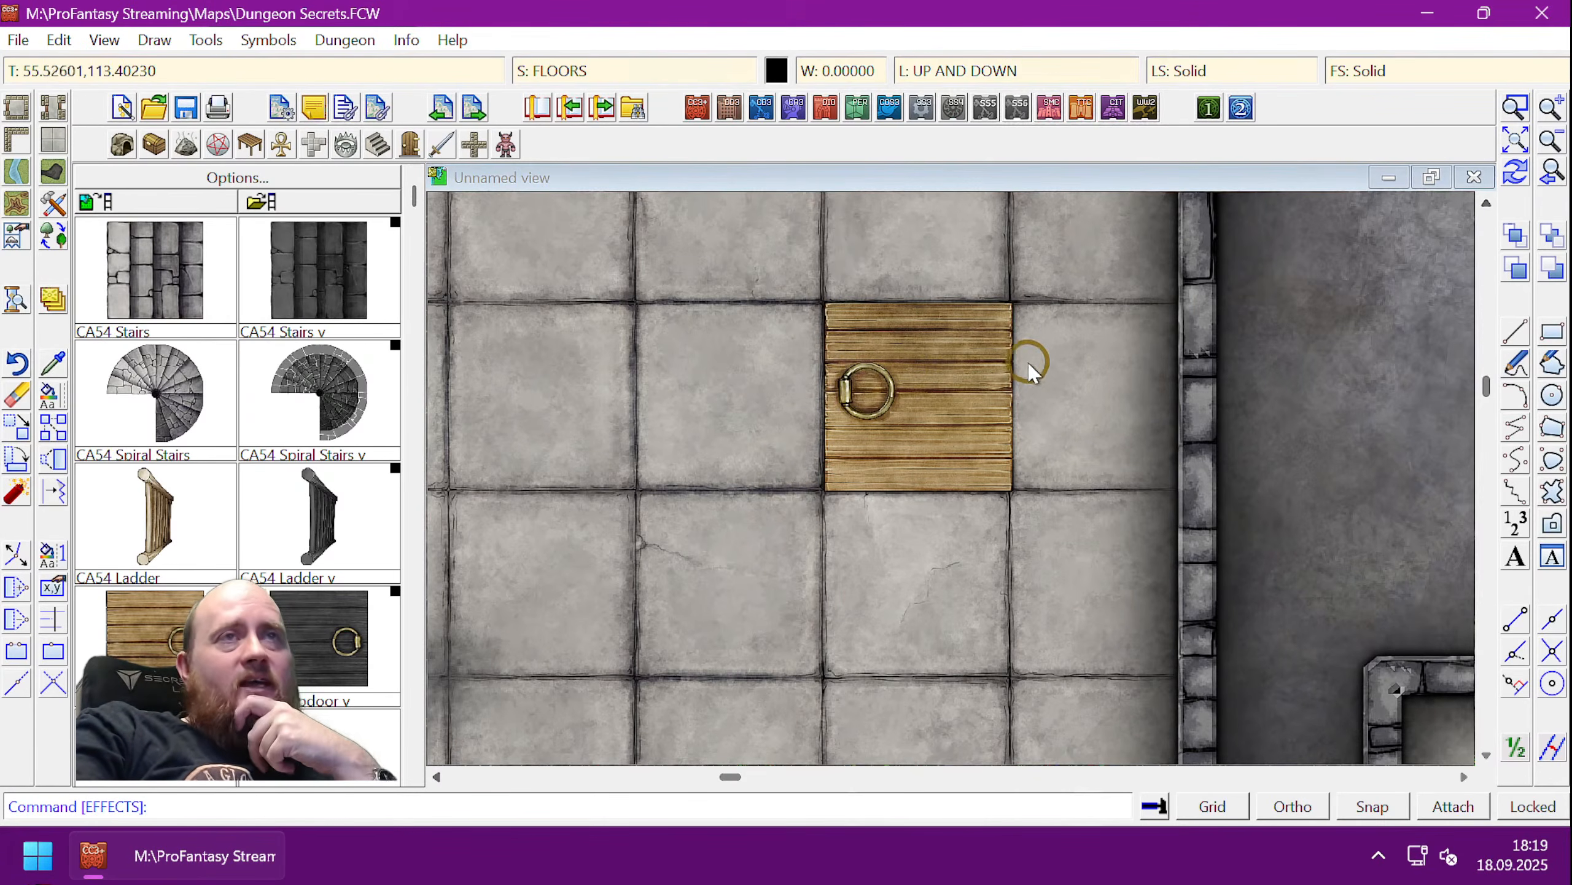
# - Scroll back to the trapdoor room and load the furniture symbol catalogue
pyautogui.scroll(-3, 1024, 361)
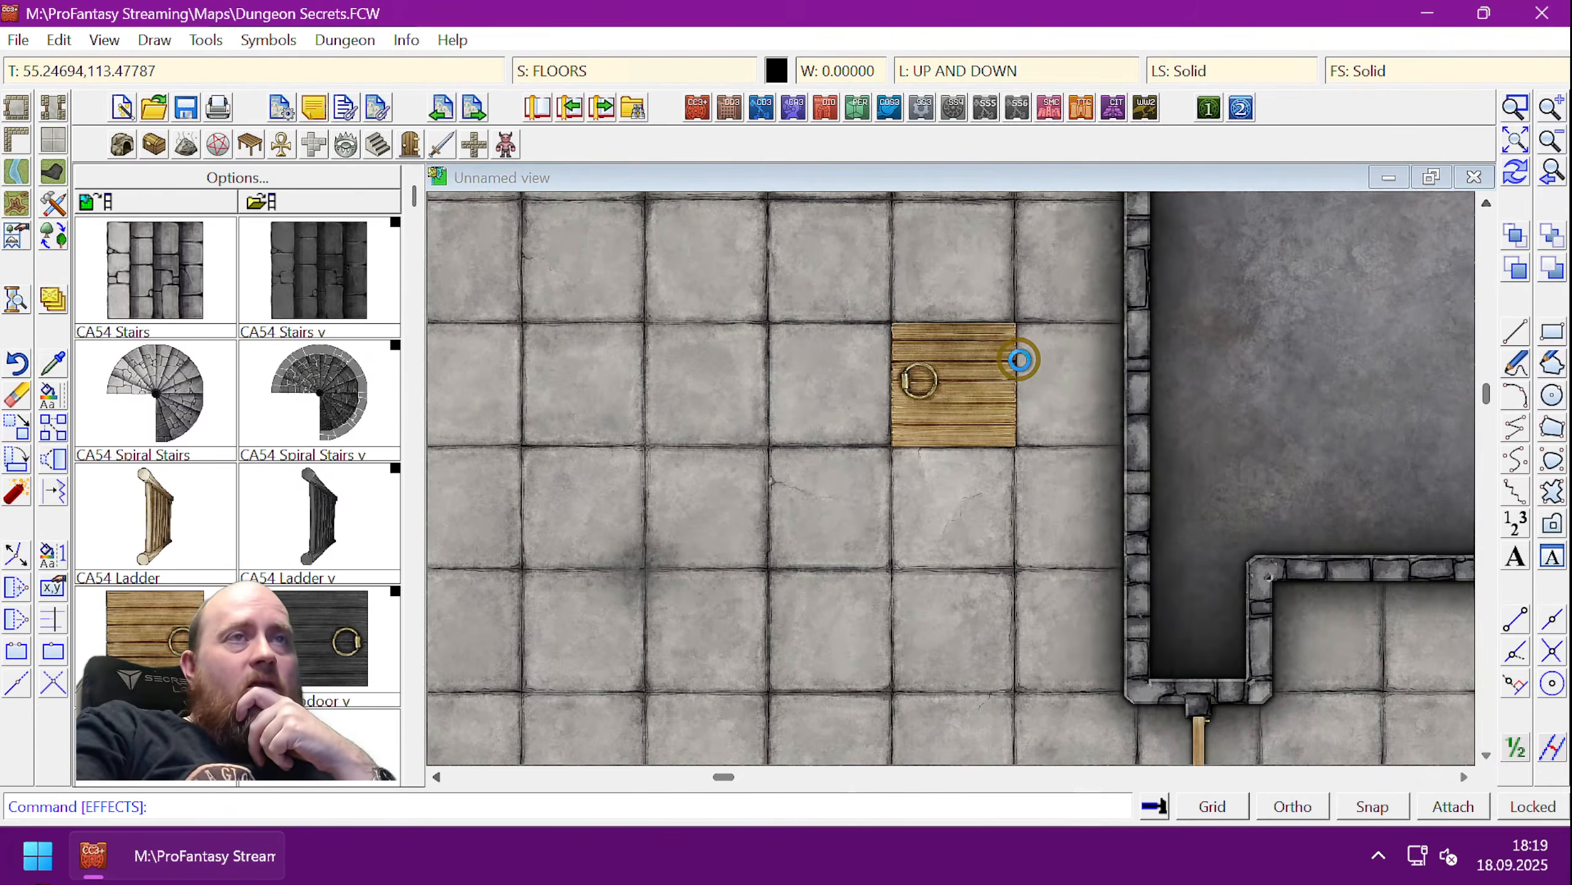
pyautogui.scroll(-1, 1019, 360)
pyautogui.scroll(-1, 1020, 365)
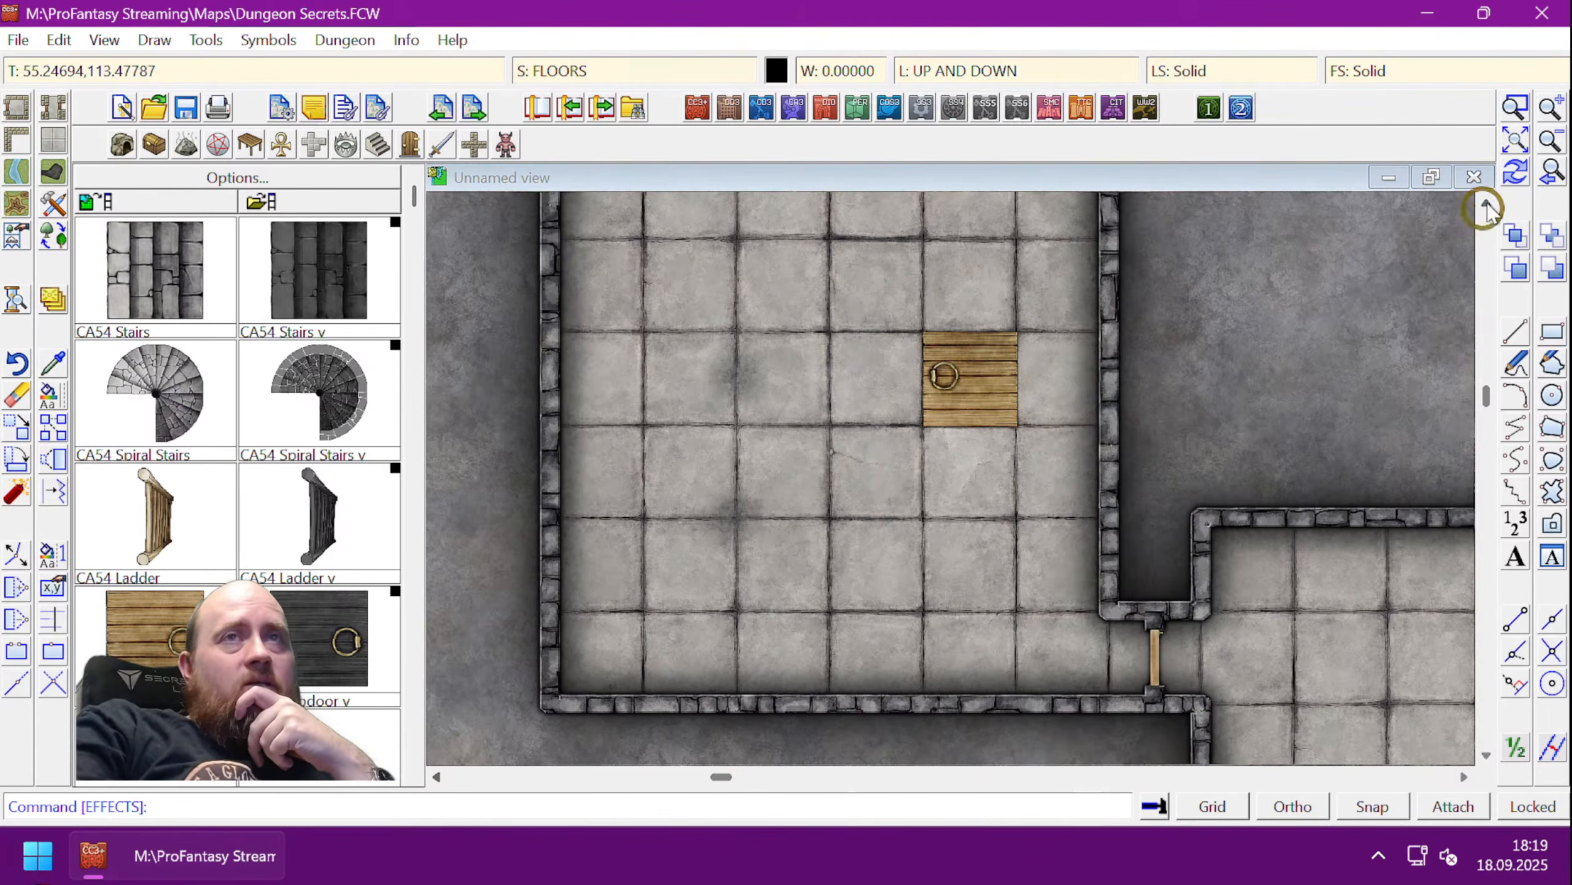
pyautogui.click(1486, 203)
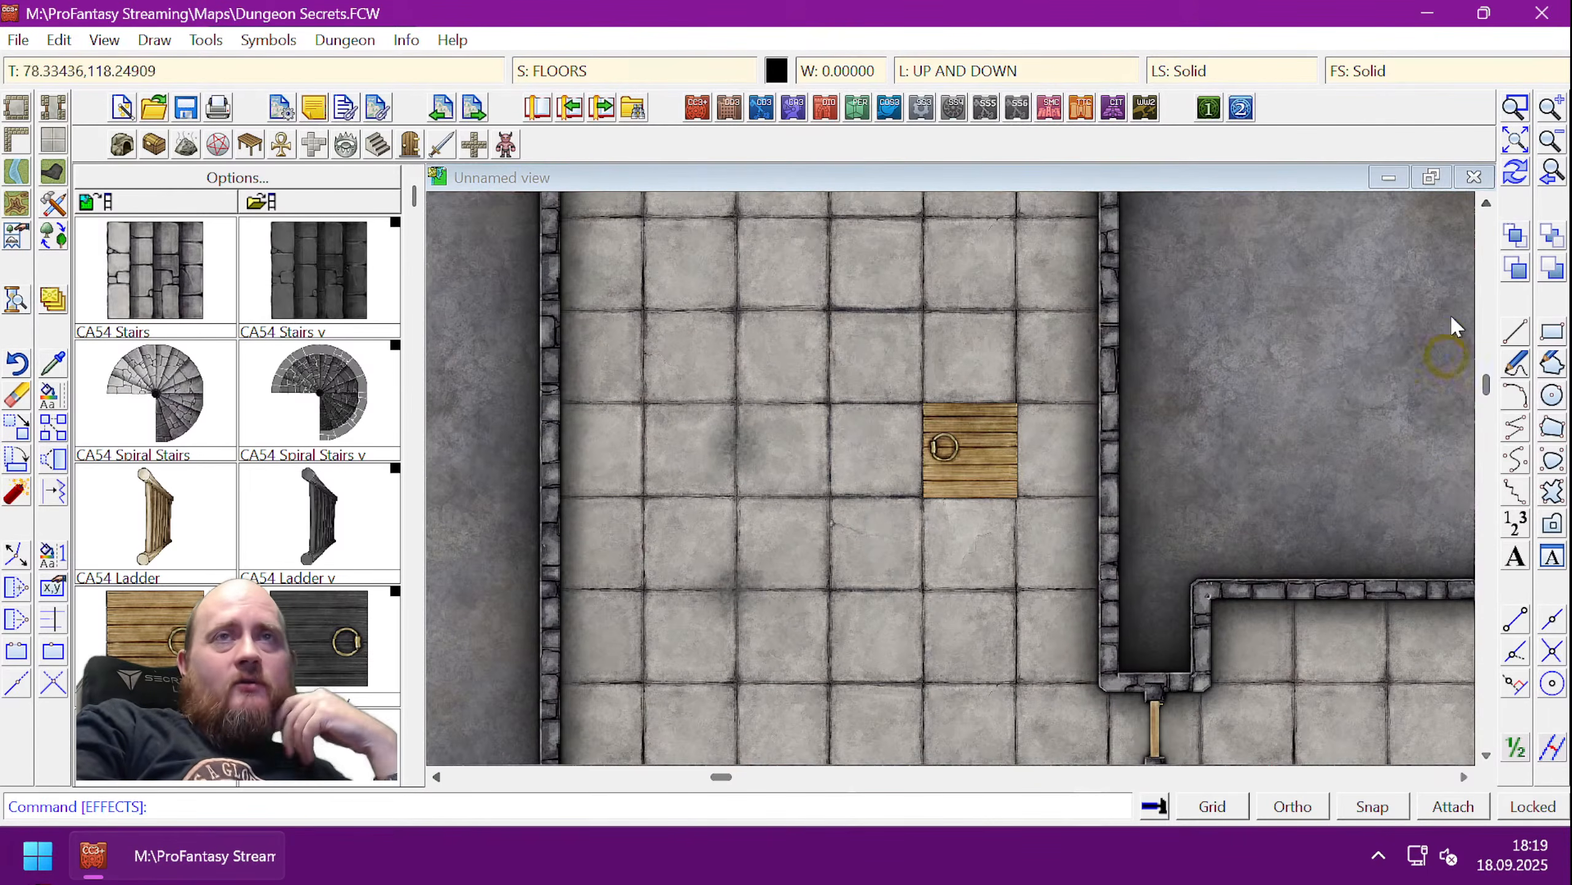
pyautogui.click(1485, 757)
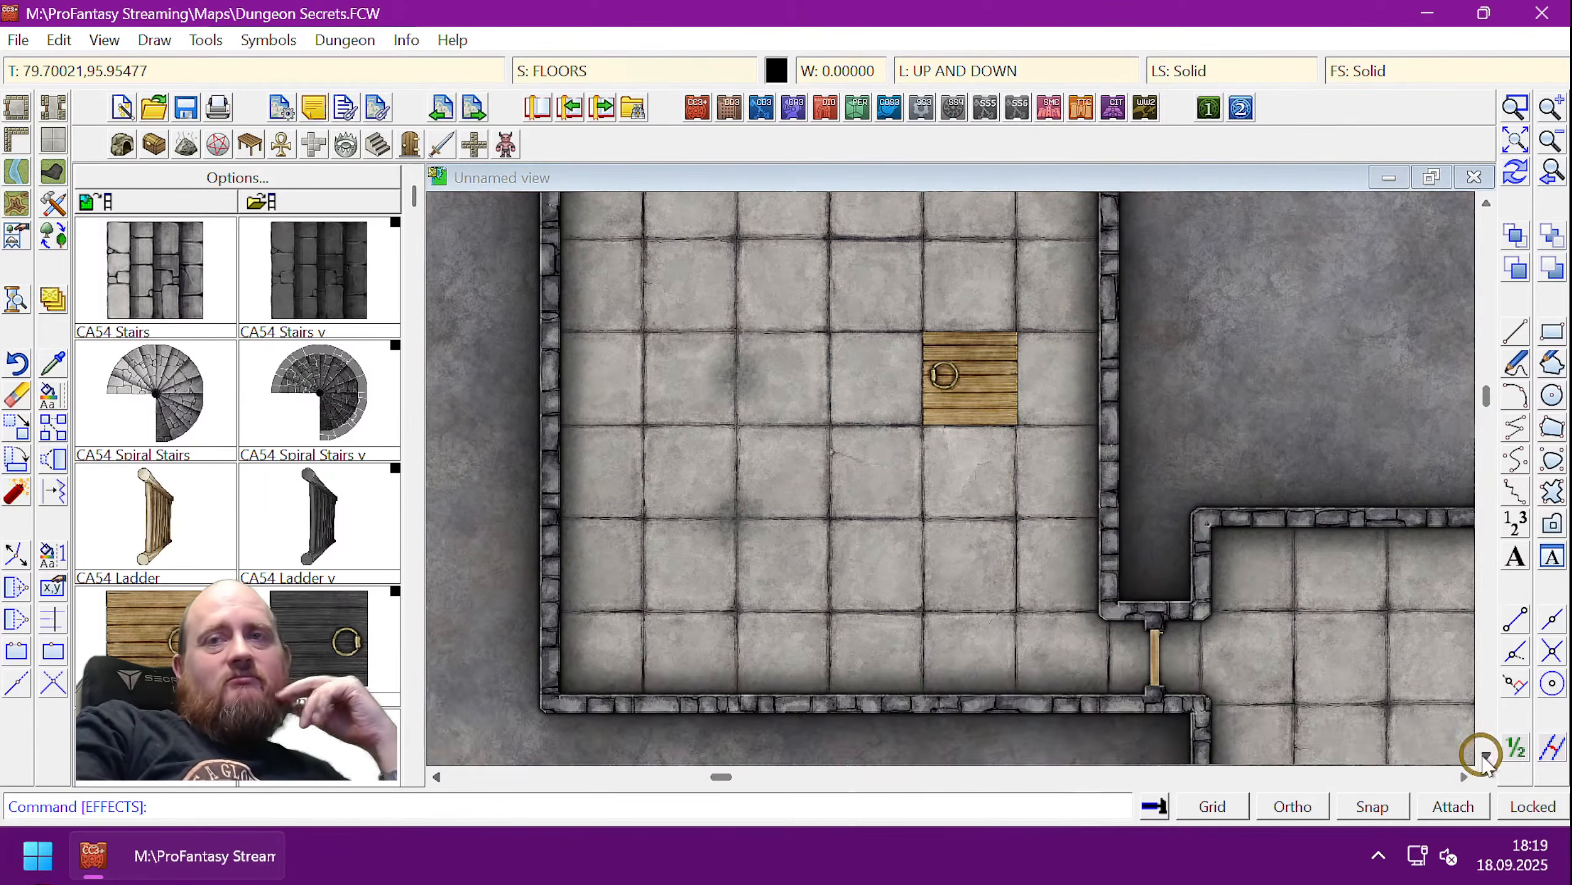
pyautogui.scroll(-1, 1361, 616)
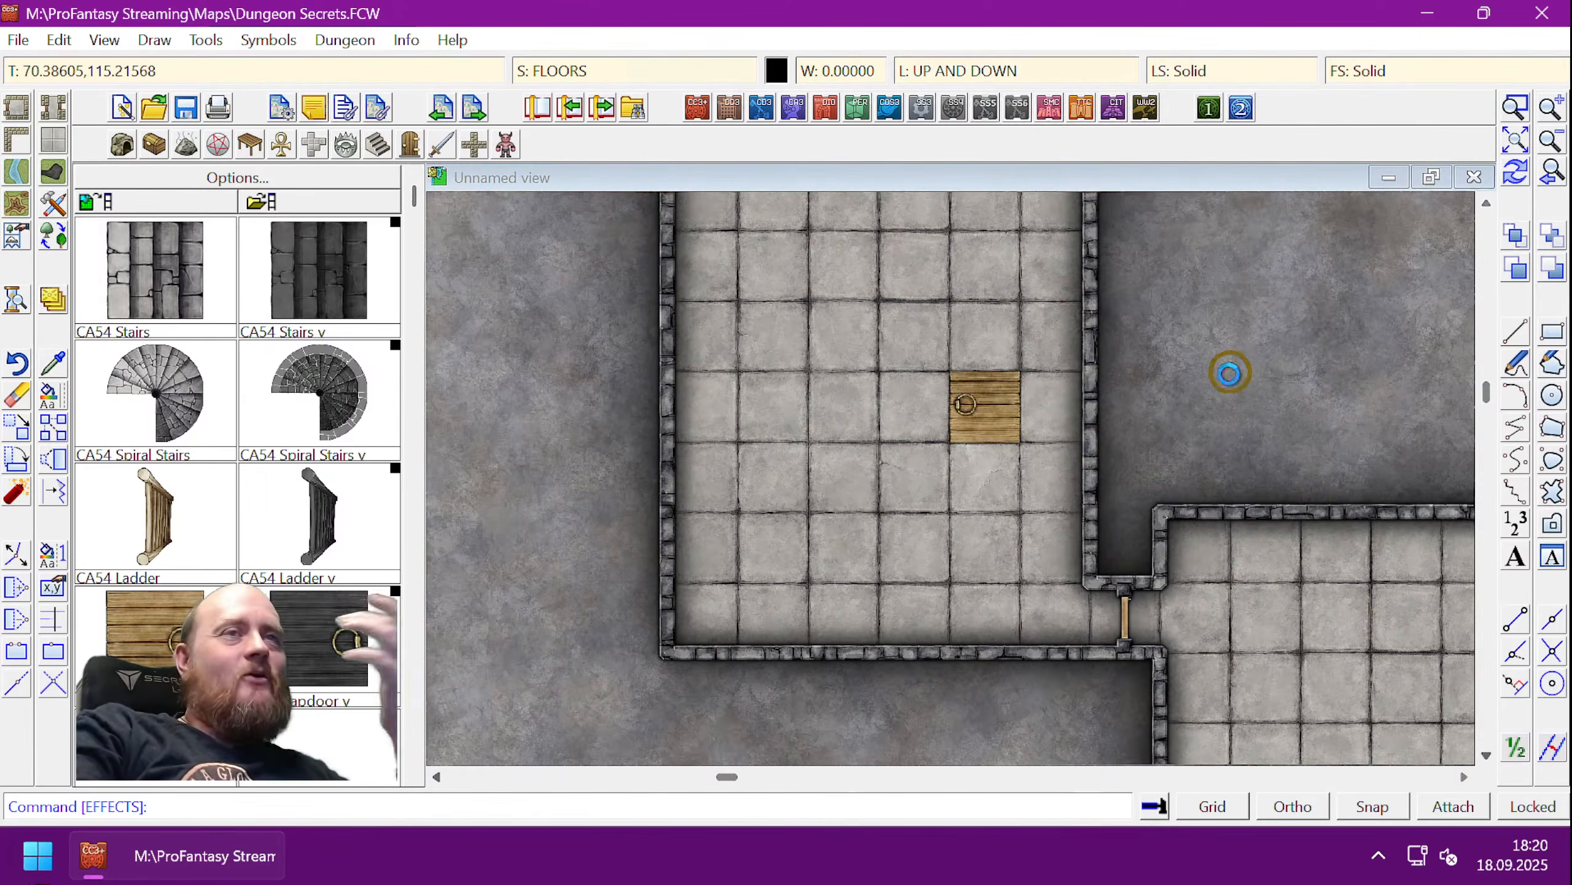
pyautogui.scroll(2, 1213, 390)
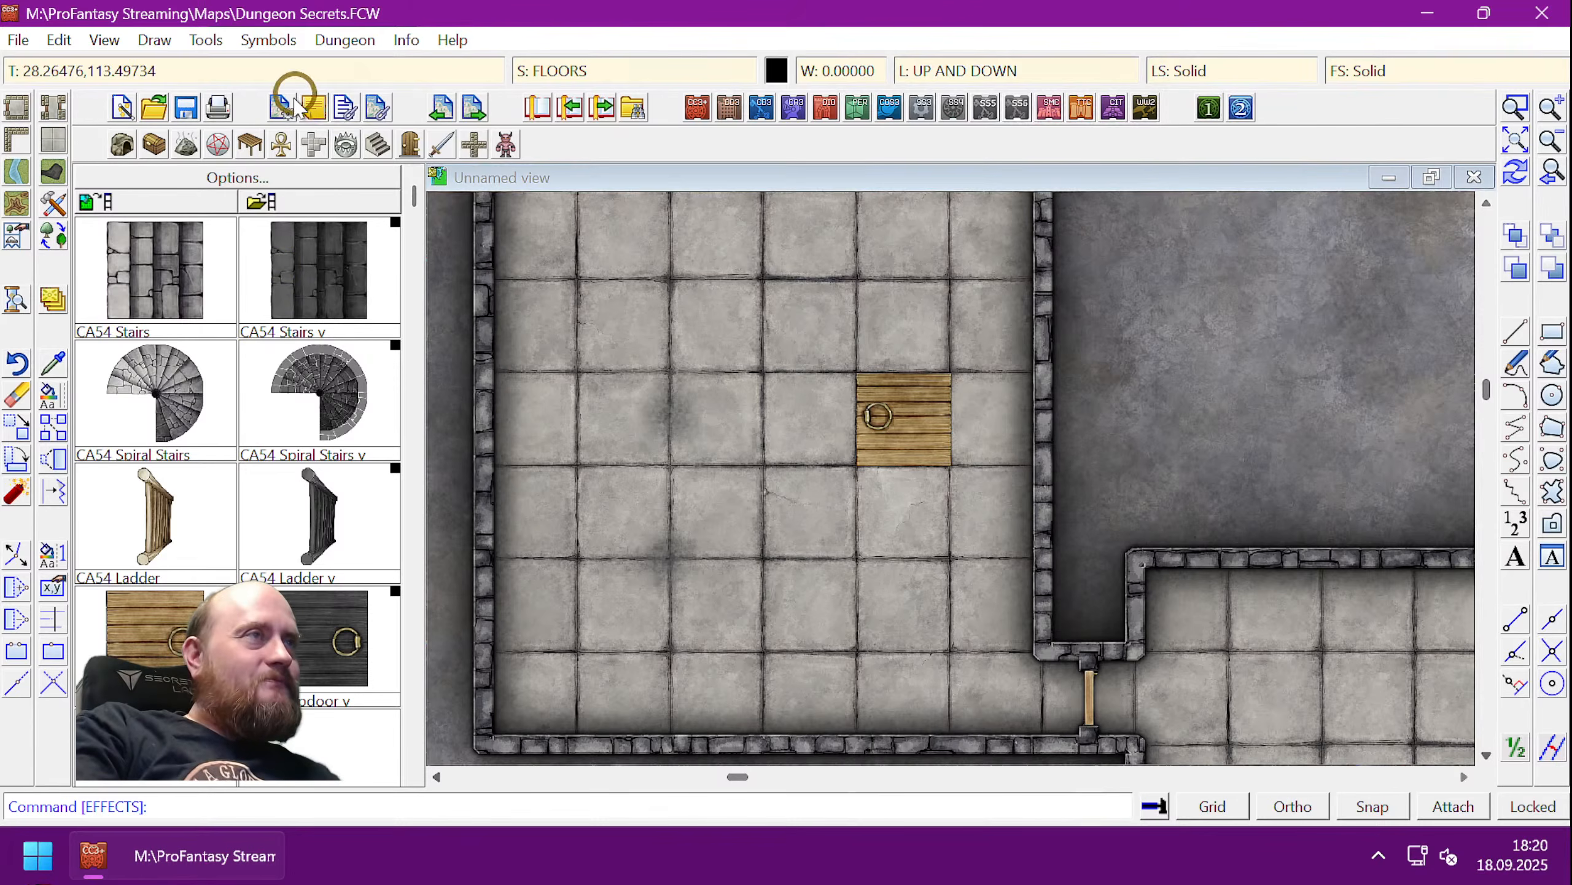
pyautogui.click(261, 147)
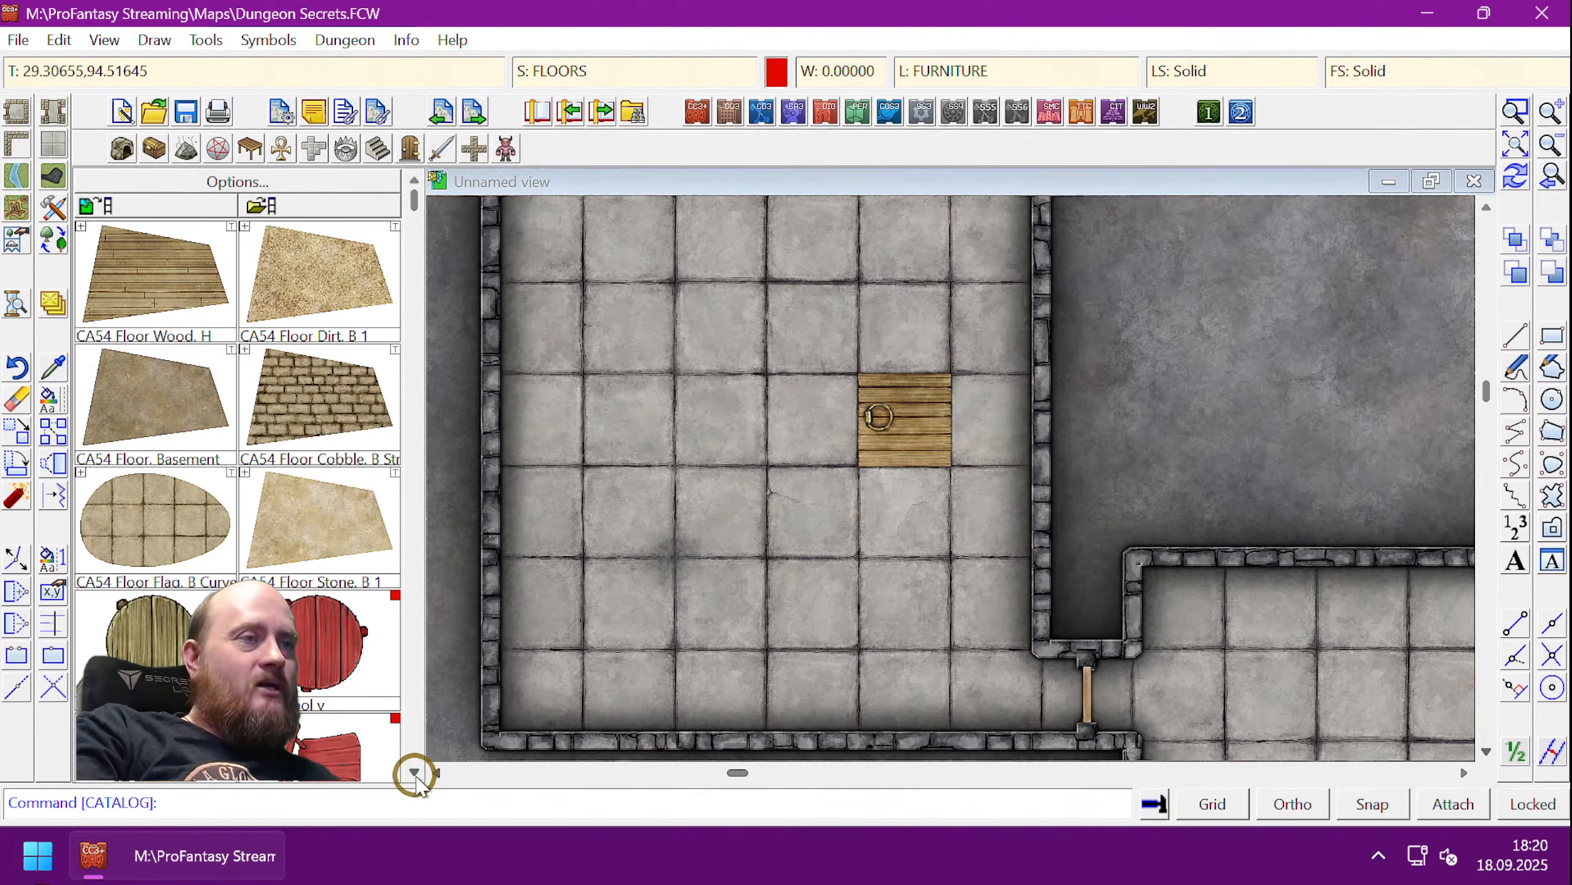
# - Scroll through the CA54 furniture catalogue to reach the table symbols
pyautogui.click(415, 772)
pyautogui.click(414, 772)
pyautogui.click(415, 772)
pyautogui.click(415, 772)
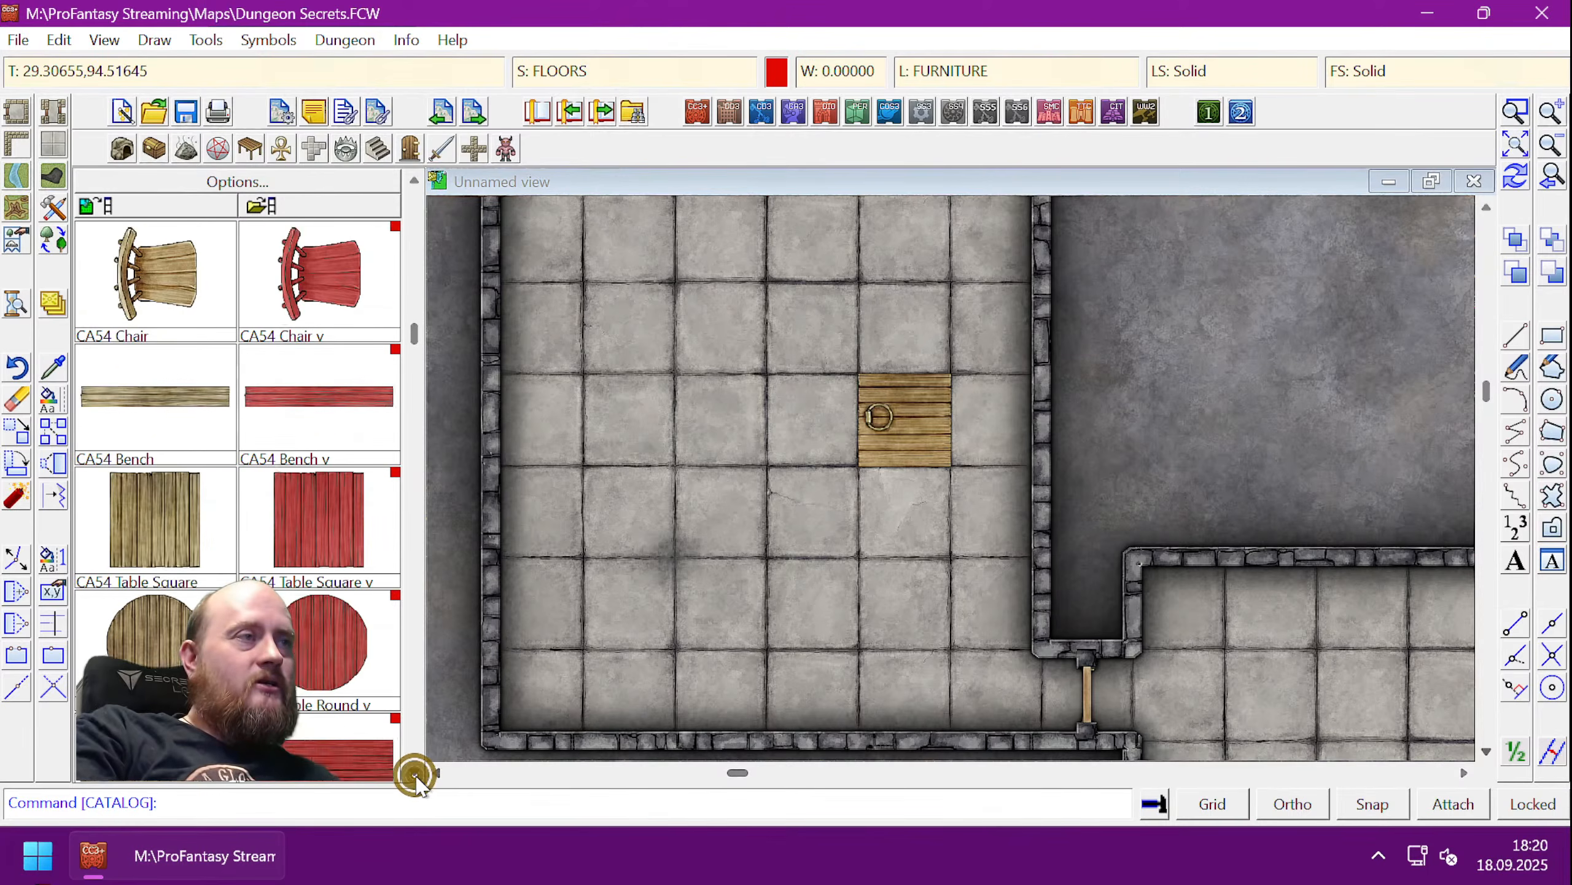
pyautogui.click(414, 772)
pyautogui.click(414, 772)
pyautogui.click(414, 772)
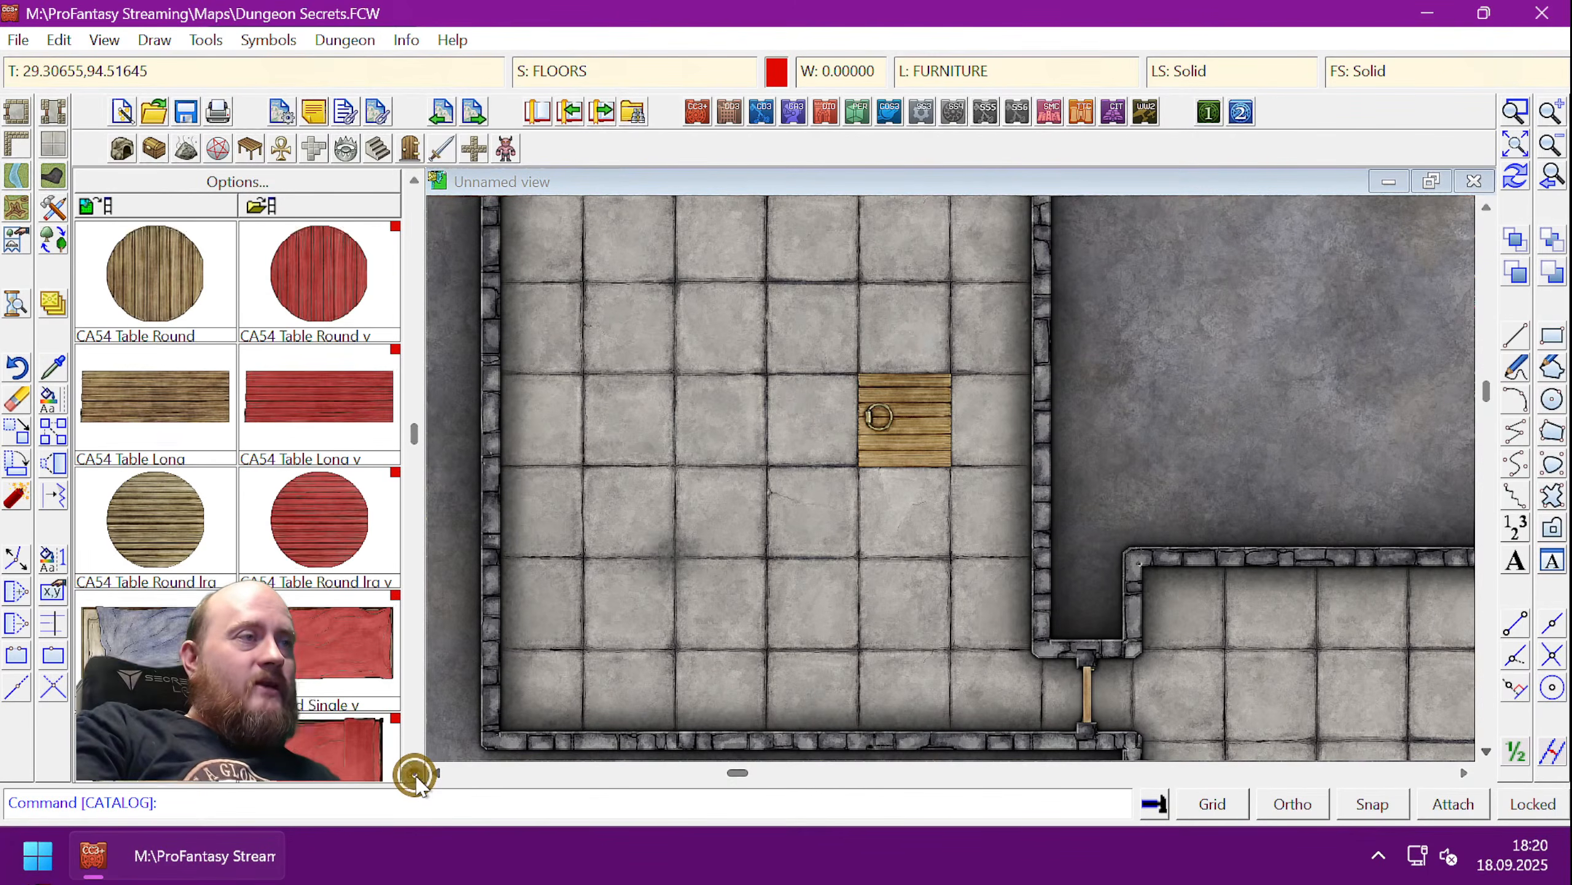
pyautogui.click(415, 772)
pyautogui.click(415, 772)
pyautogui.click(415, 772)
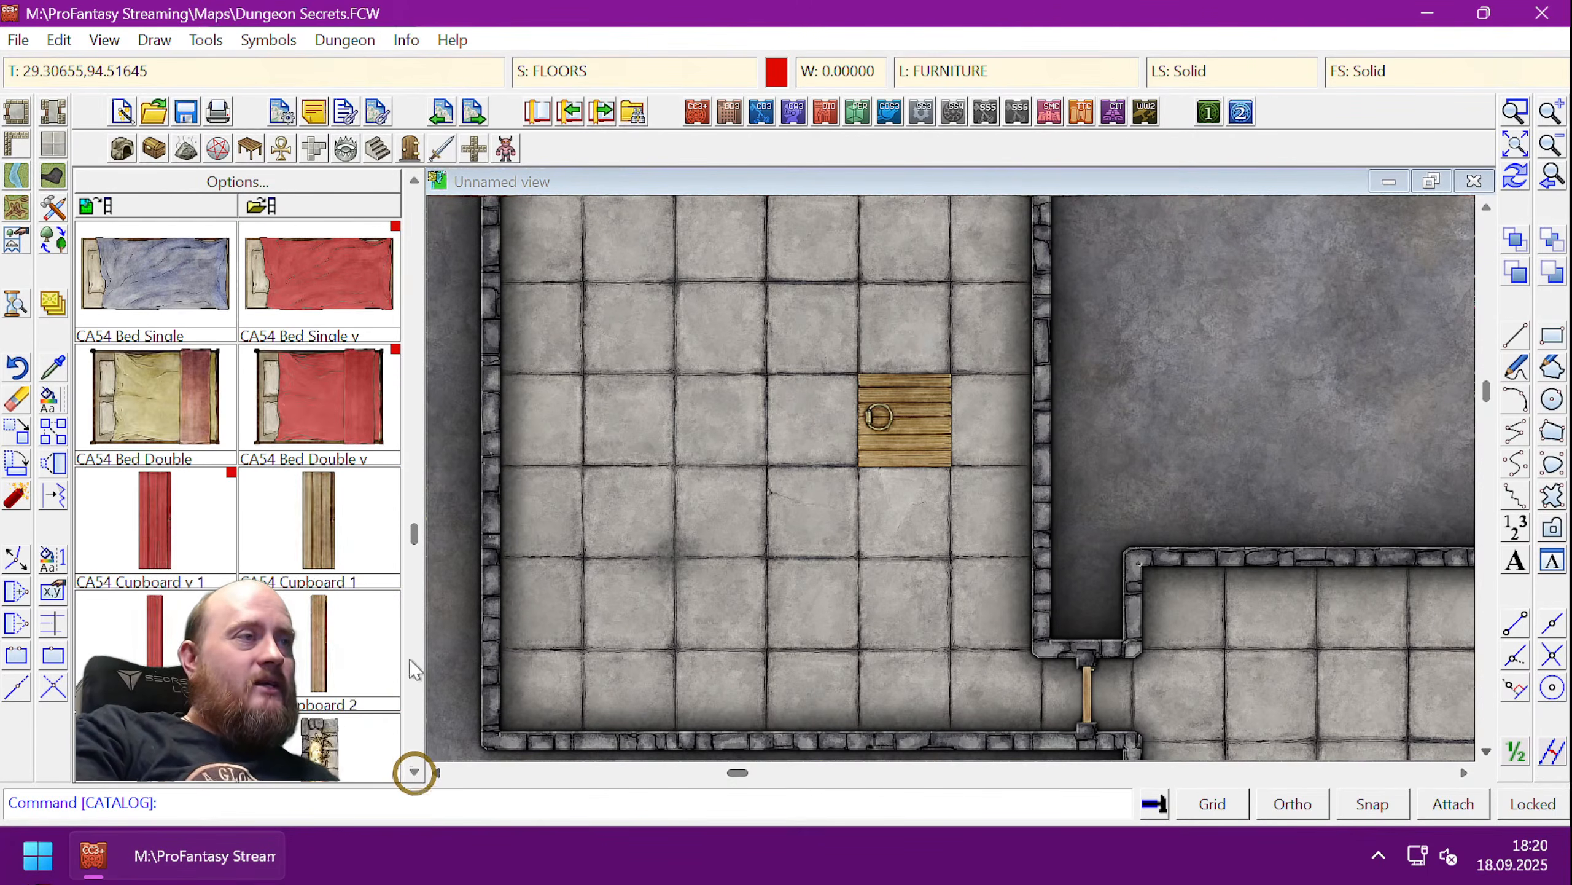
pyautogui.click(415, 183)
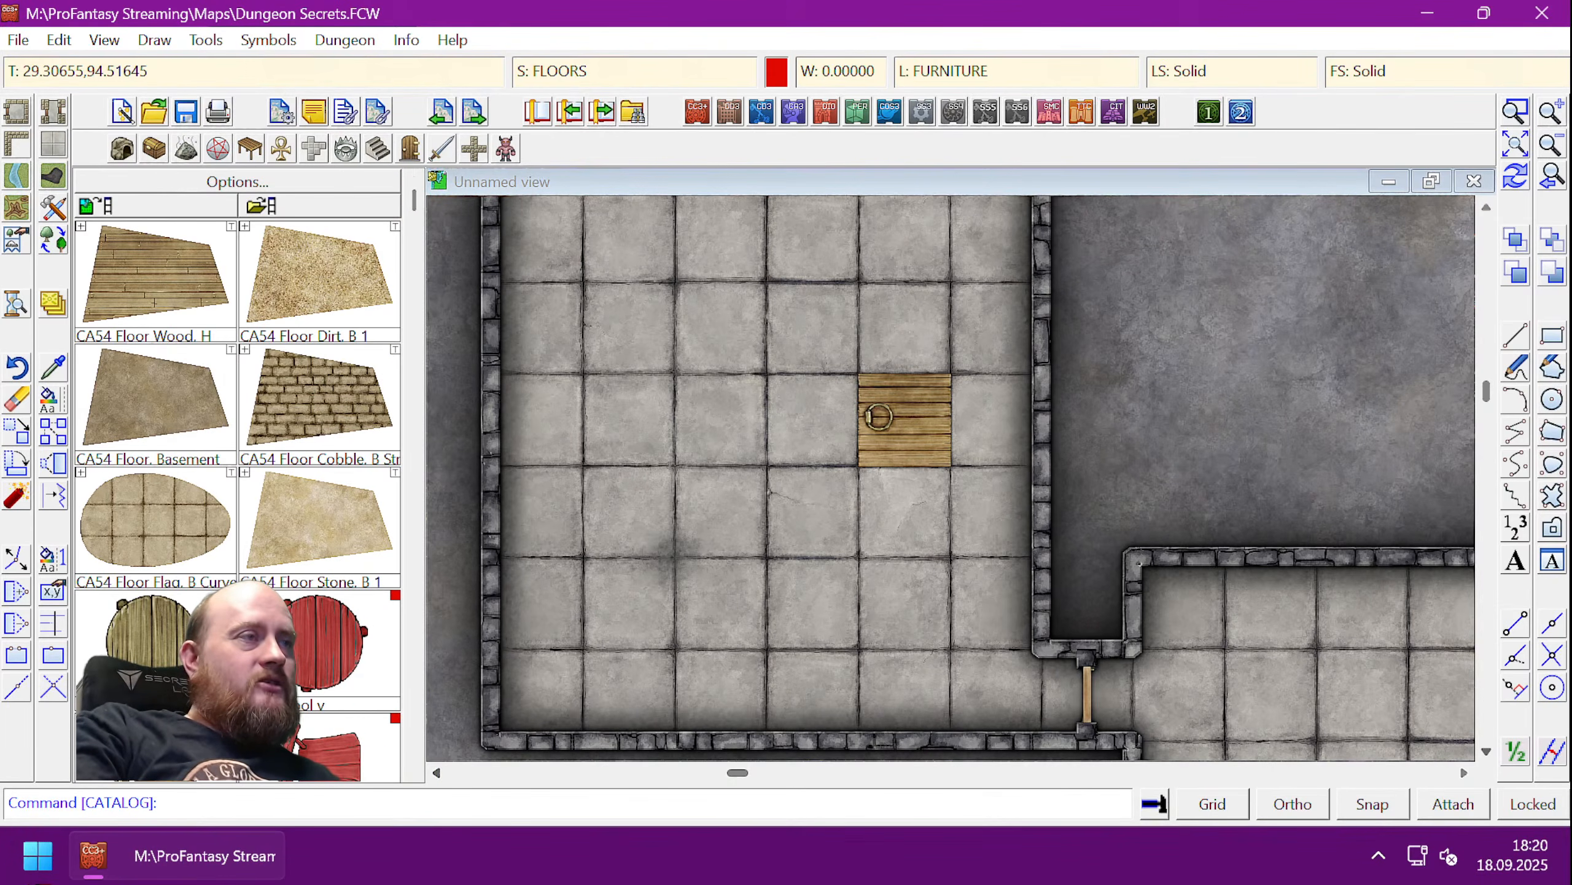
pyautogui.click(415, 773)
pyautogui.click(414, 772)
pyautogui.click(414, 772)
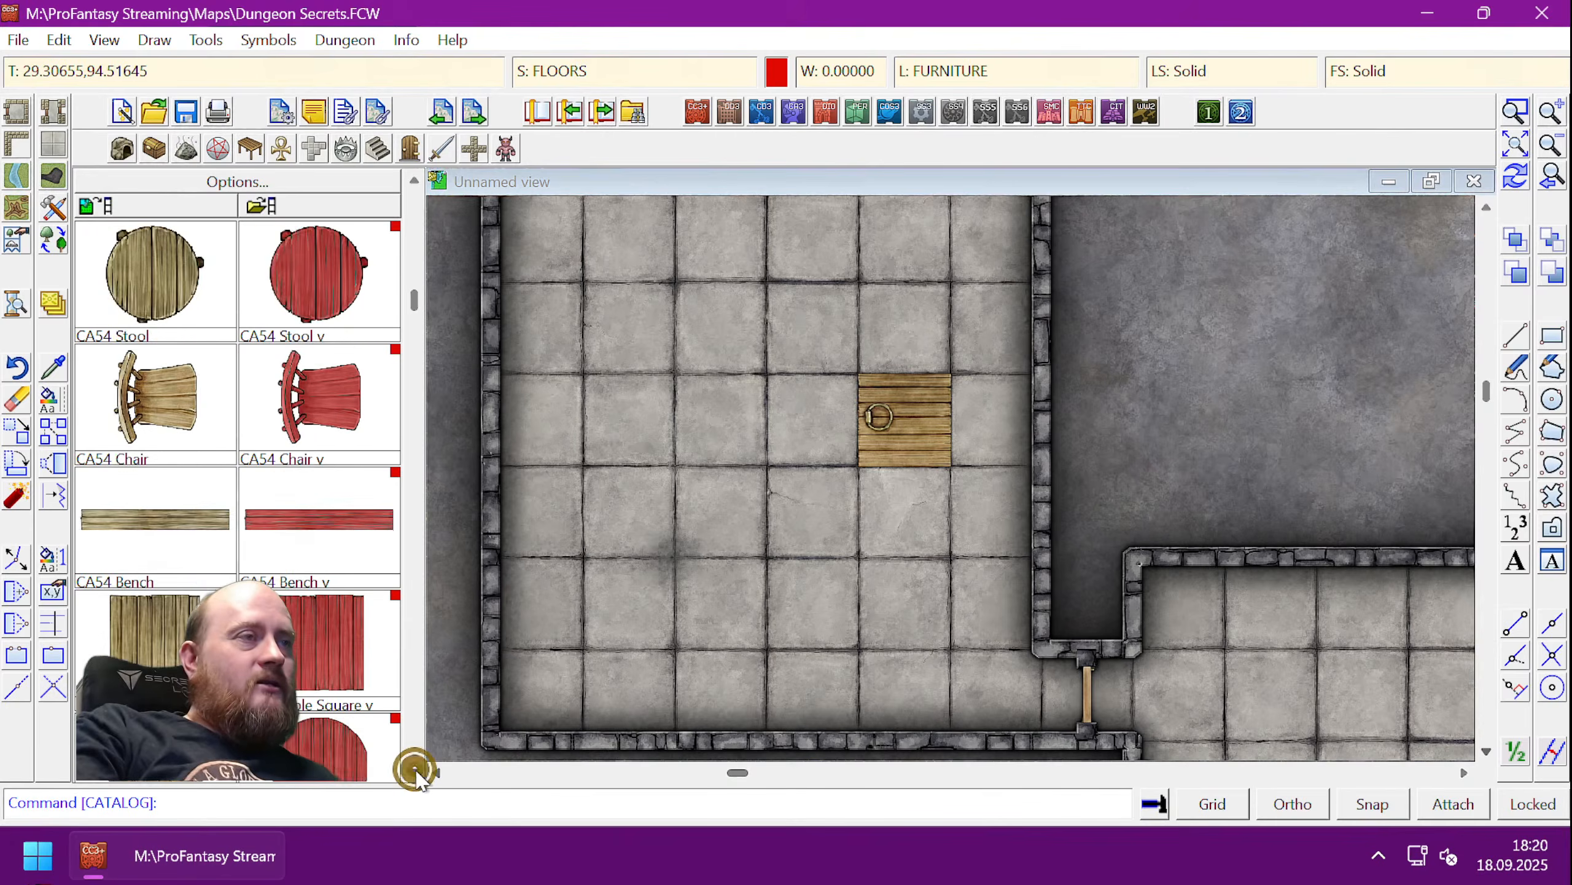
pyautogui.click(414, 772)
# - Try CA54 Table Round and its symbol parameters, then choose CA54 Table Long instead
pyautogui.click(172, 648)
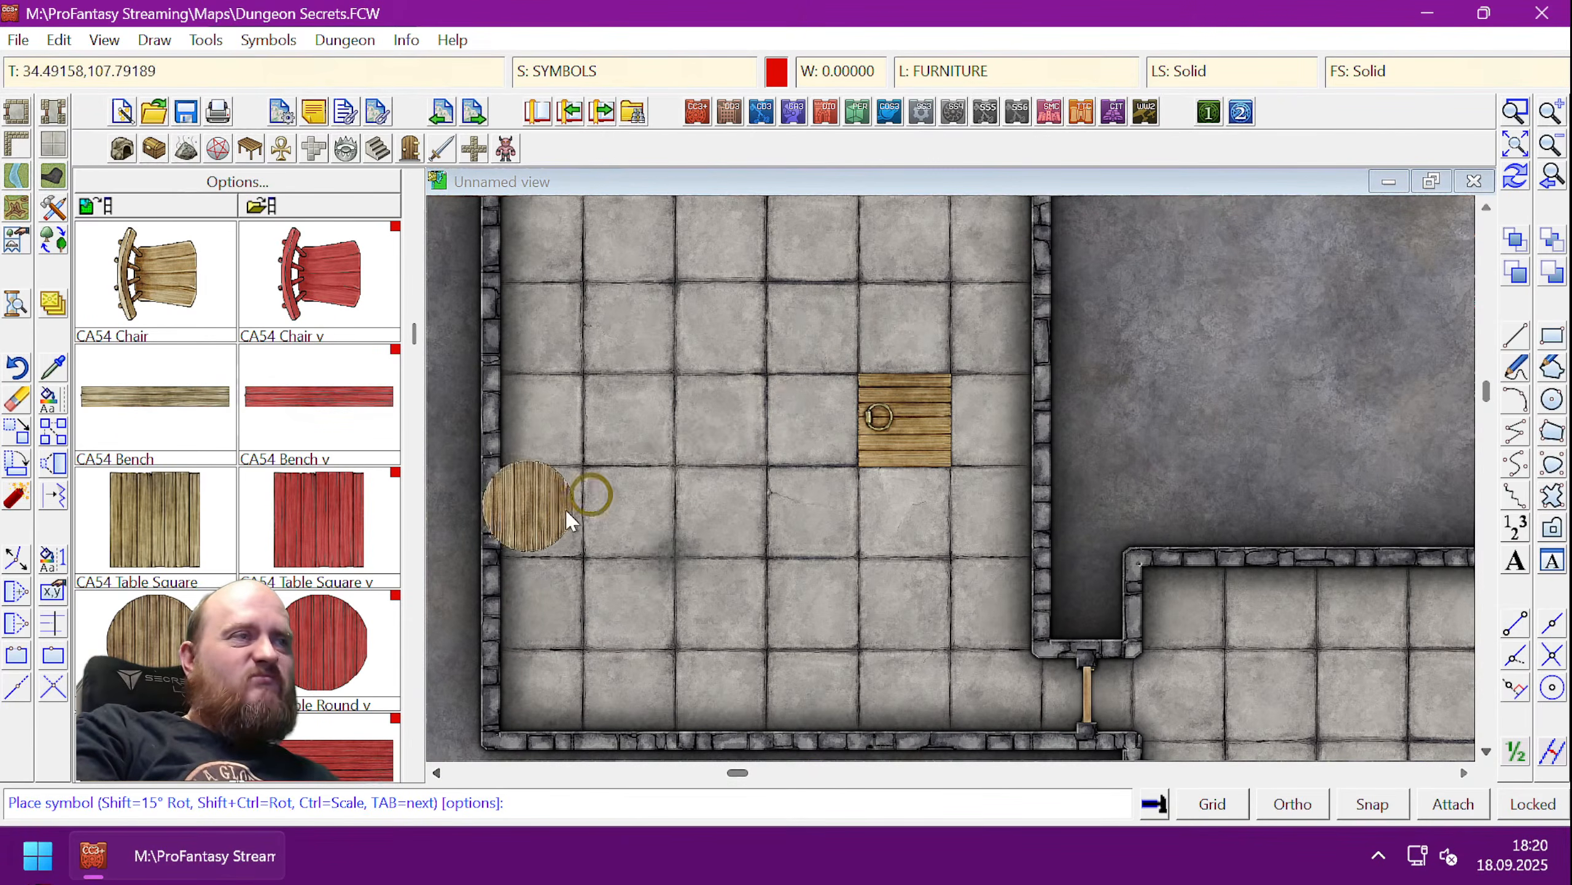
pyautogui.rightClick(742, 384)
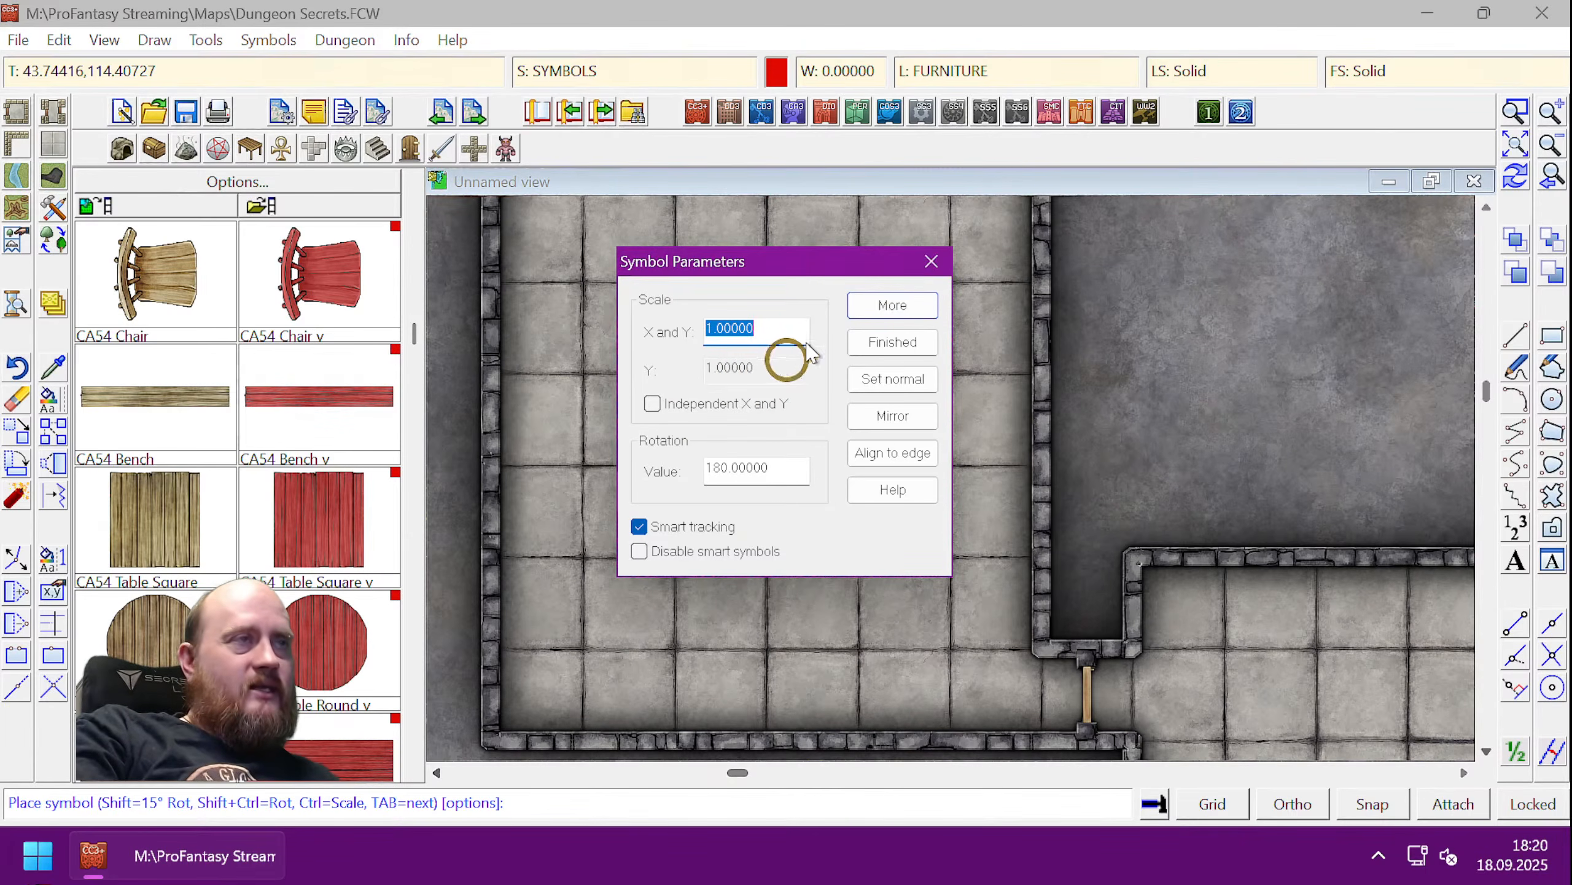
pyautogui.click(944, 272)
pyautogui.click(408, 770)
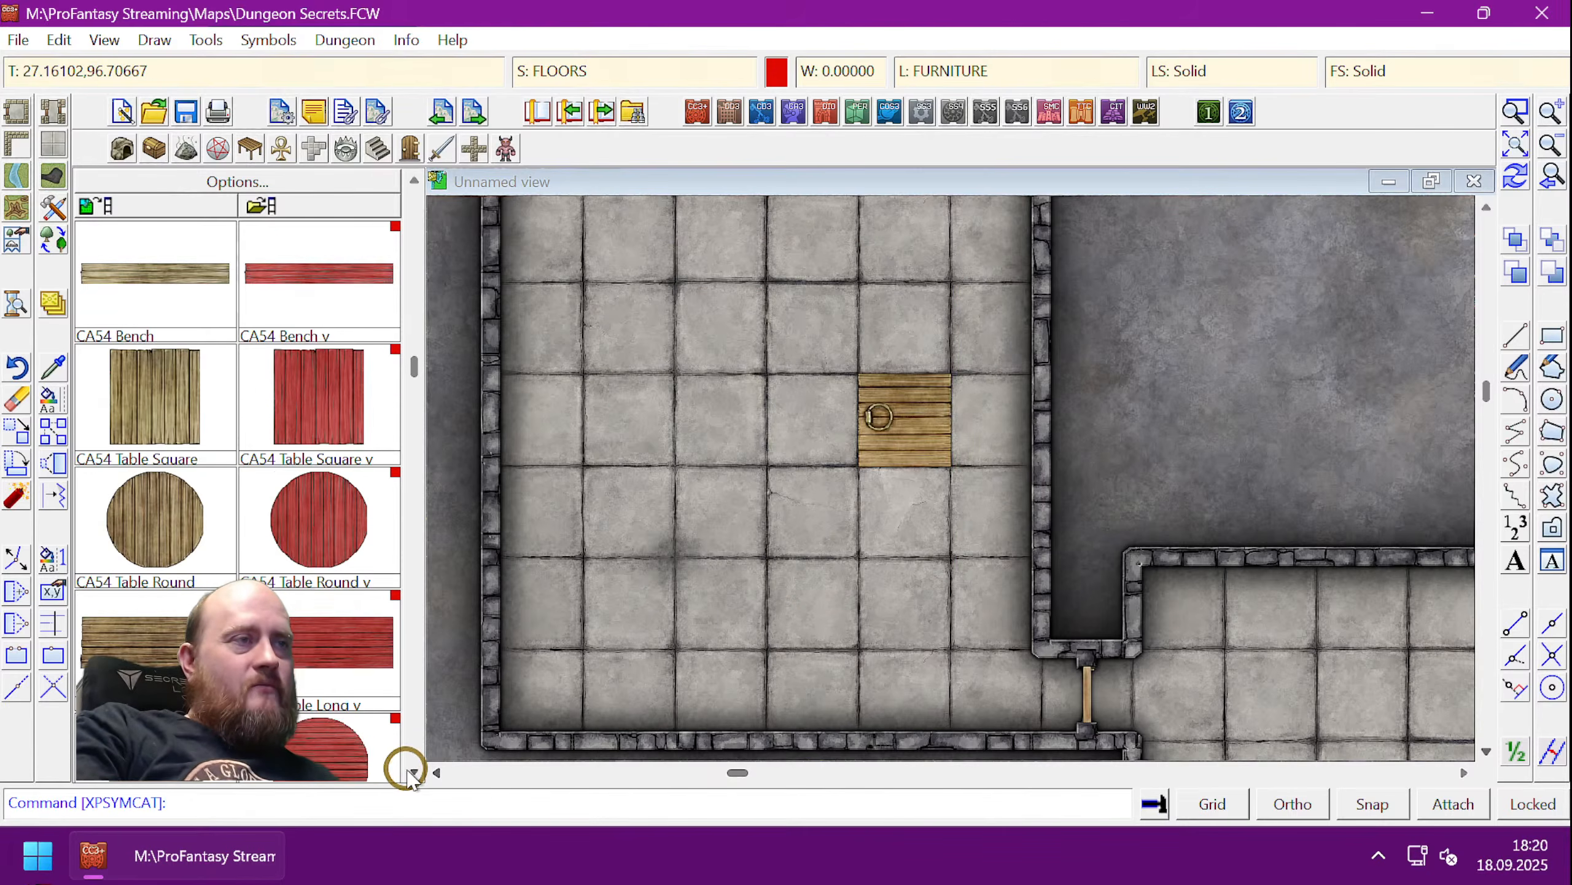
pyautogui.click(408, 771)
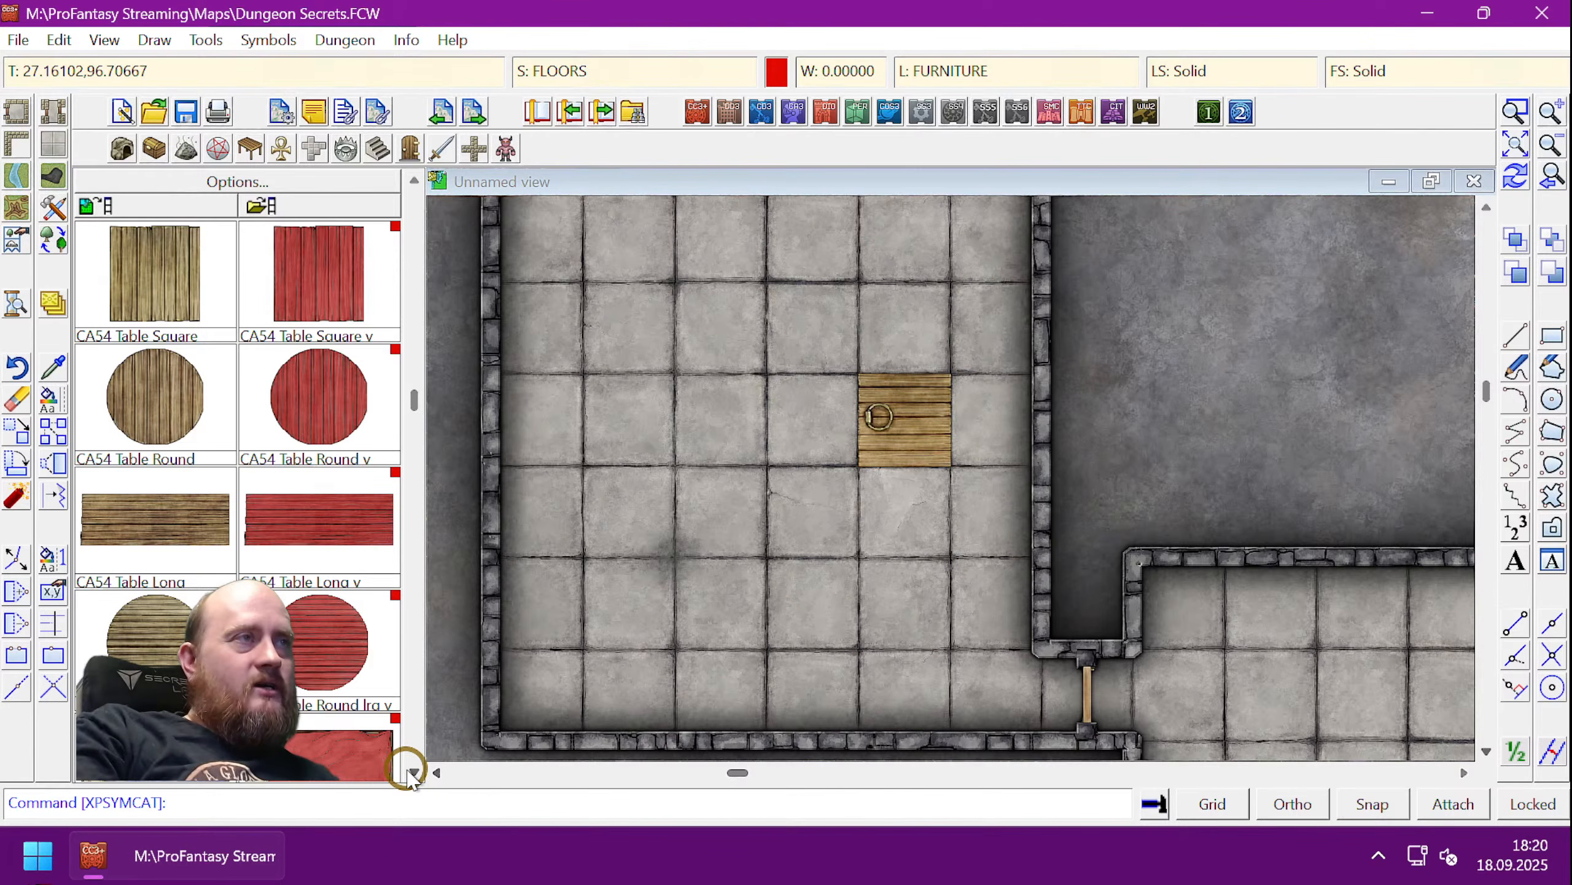
pyautogui.click(178, 339)
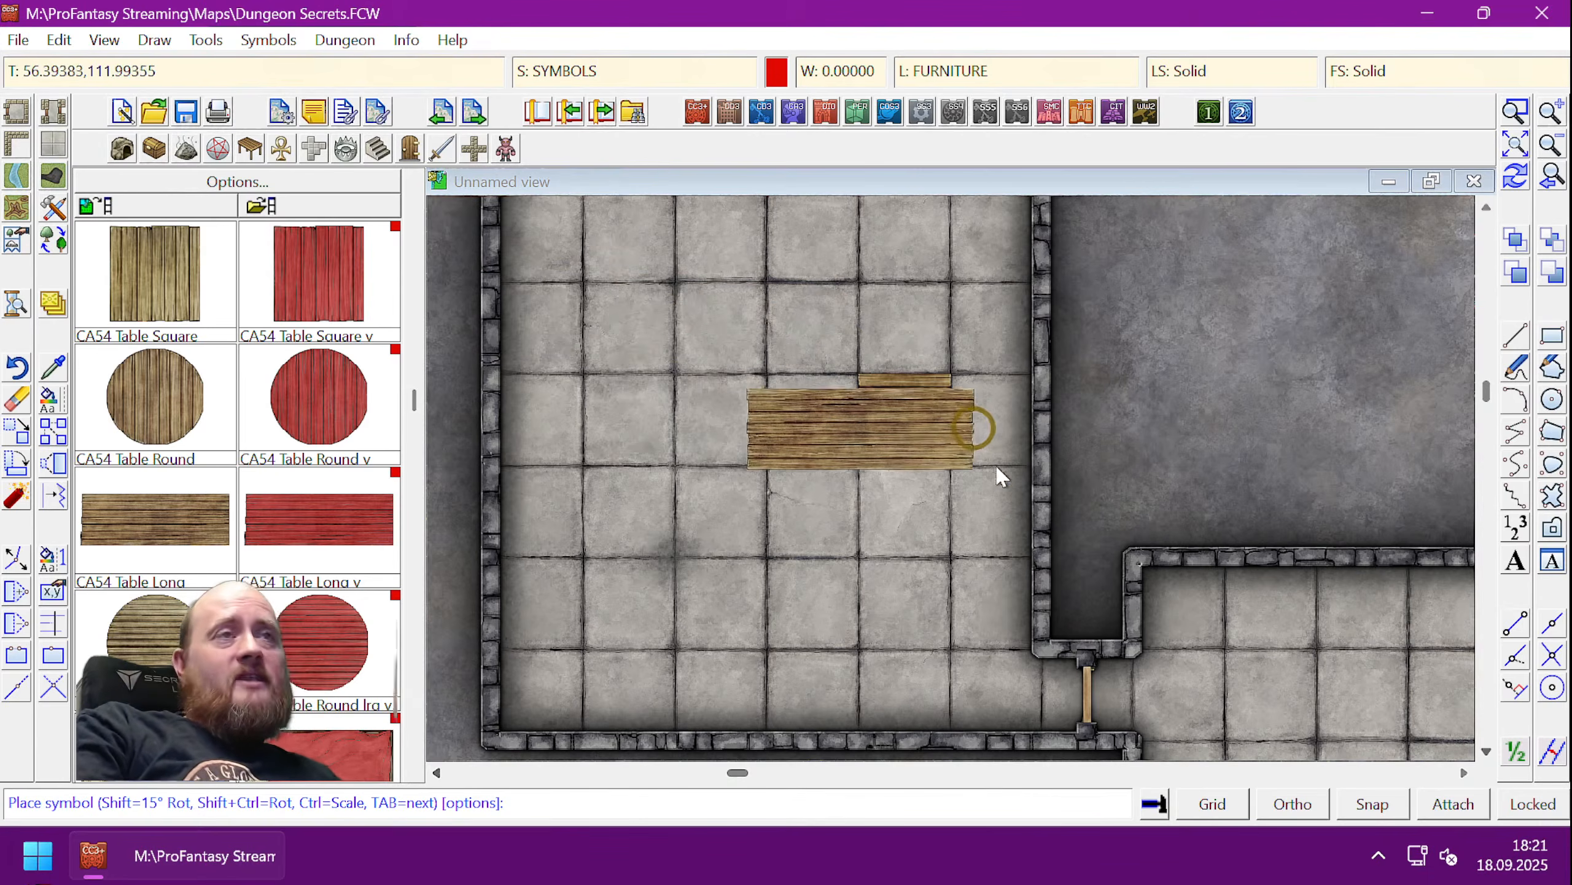
# - Try rotating the long table preview, then reset it to normal scale and rotation
pyautogui.press('shift')
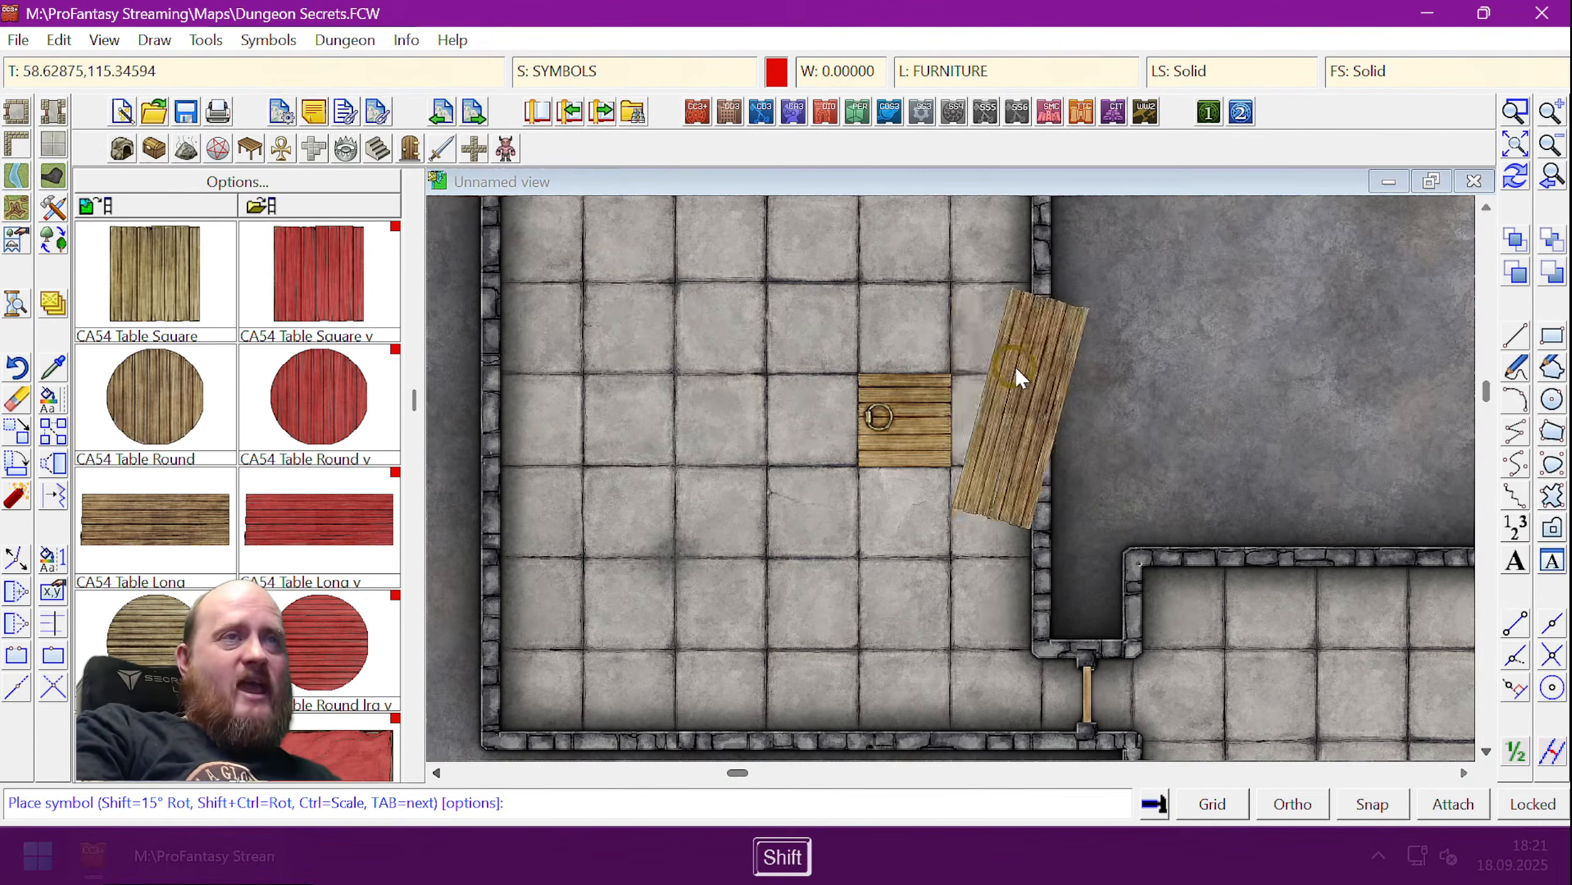
pyautogui.press('ctrl')
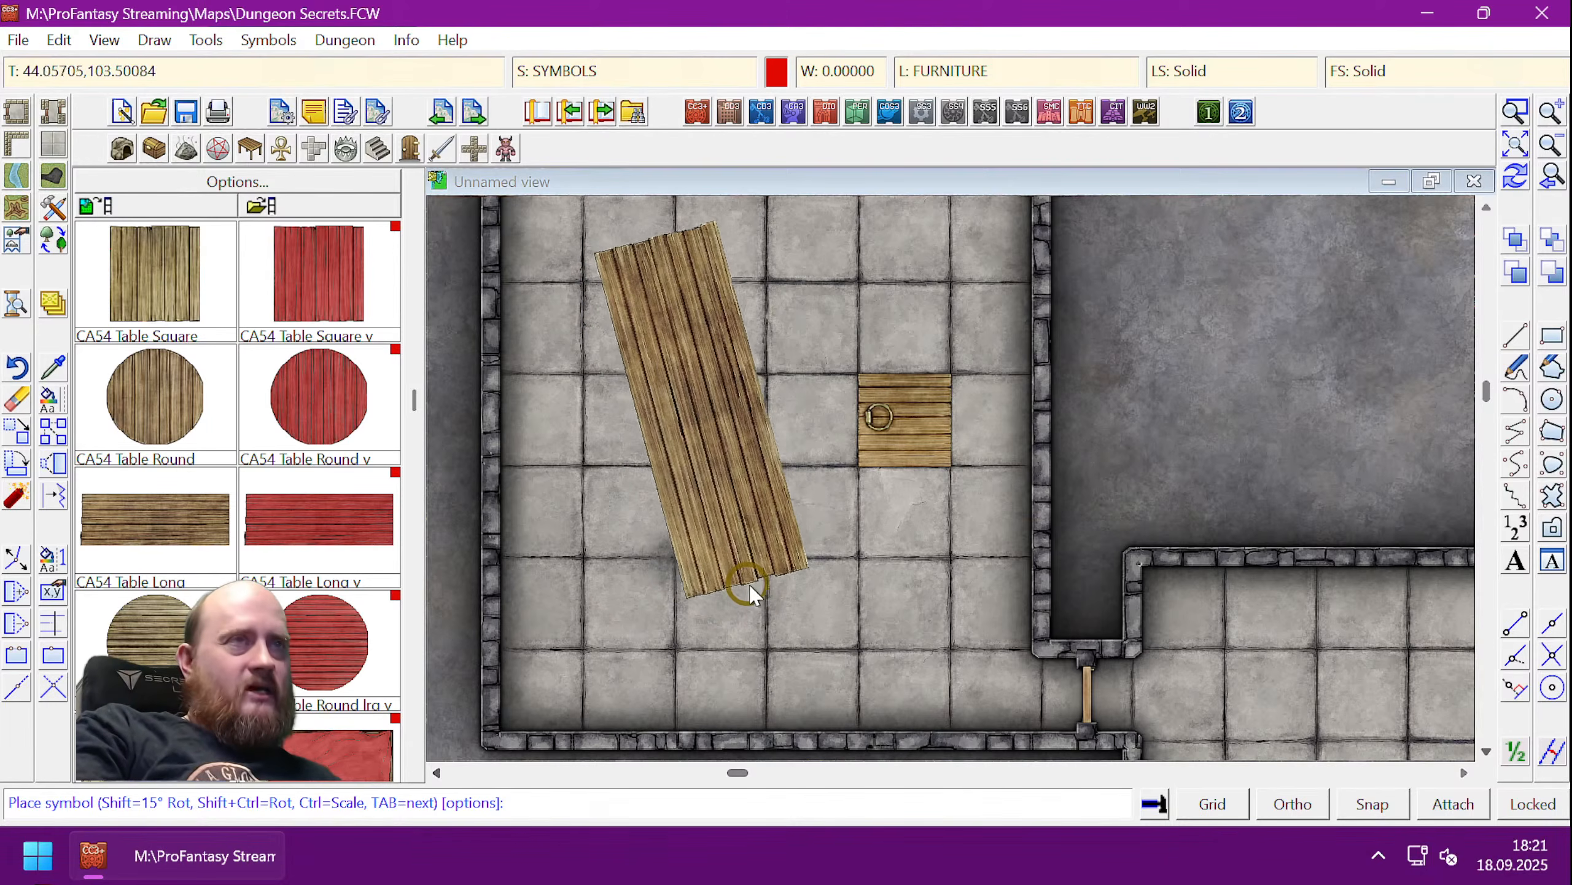
pyautogui.press('shift')
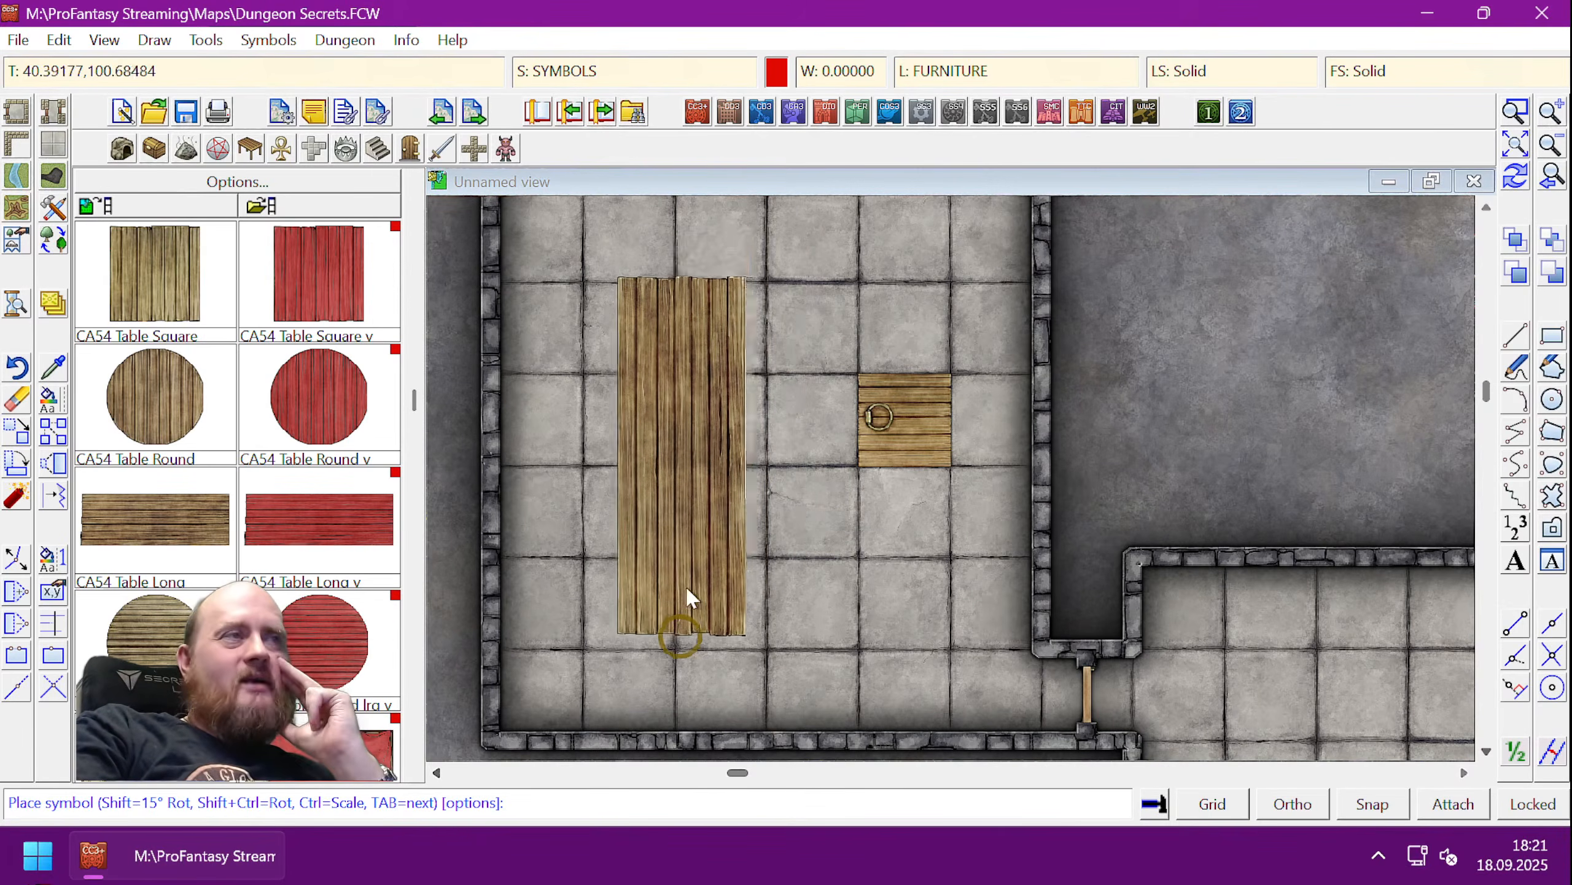
pyautogui.rightClick(697, 560)
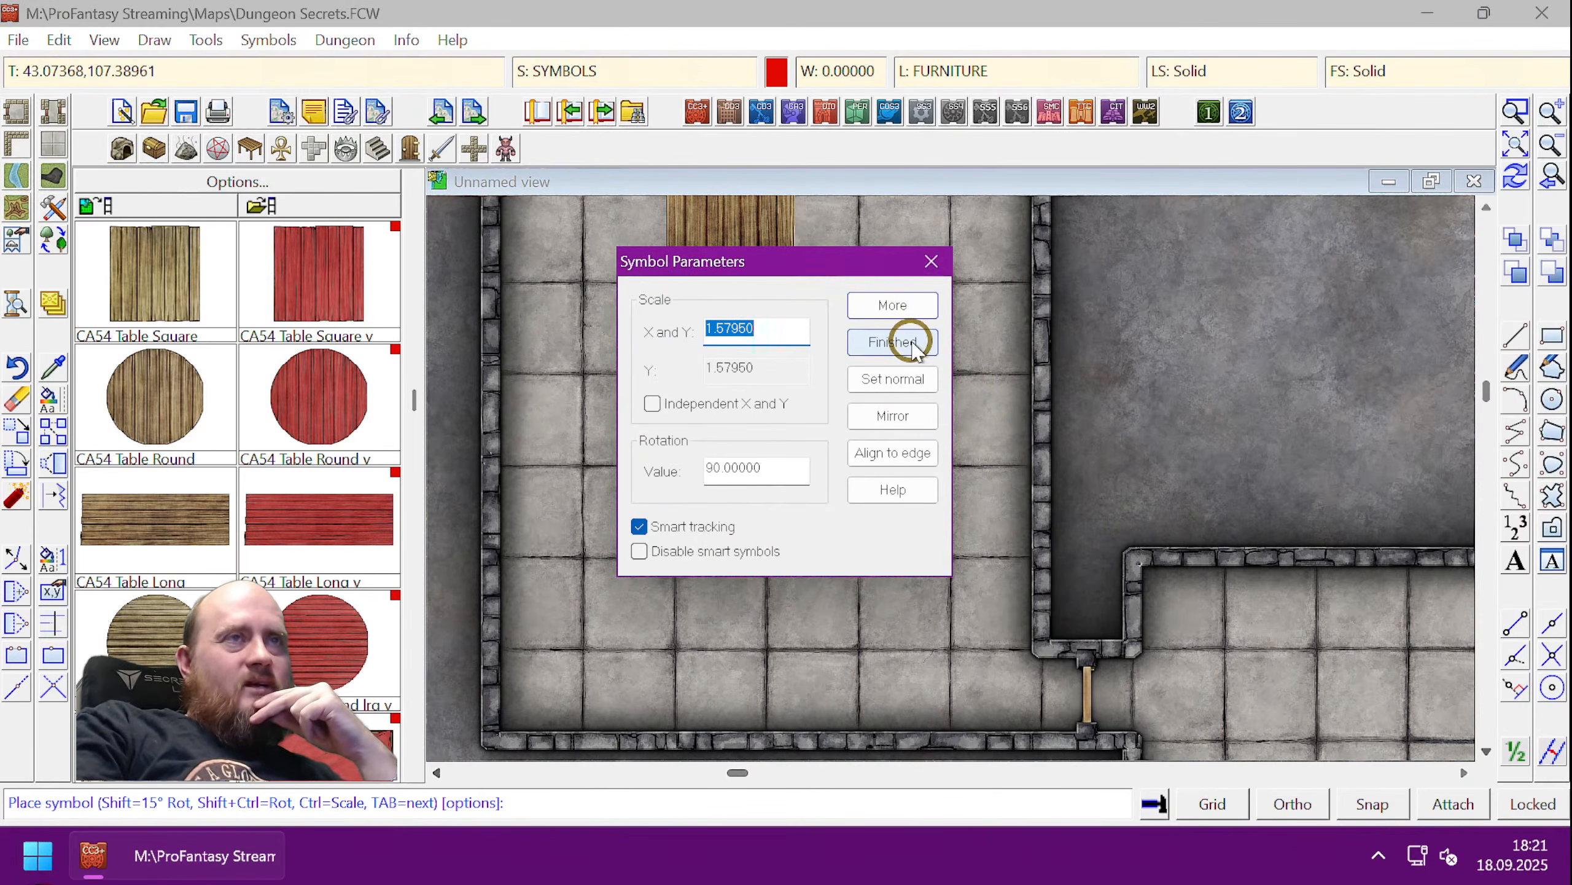
pyautogui.click(892, 379)
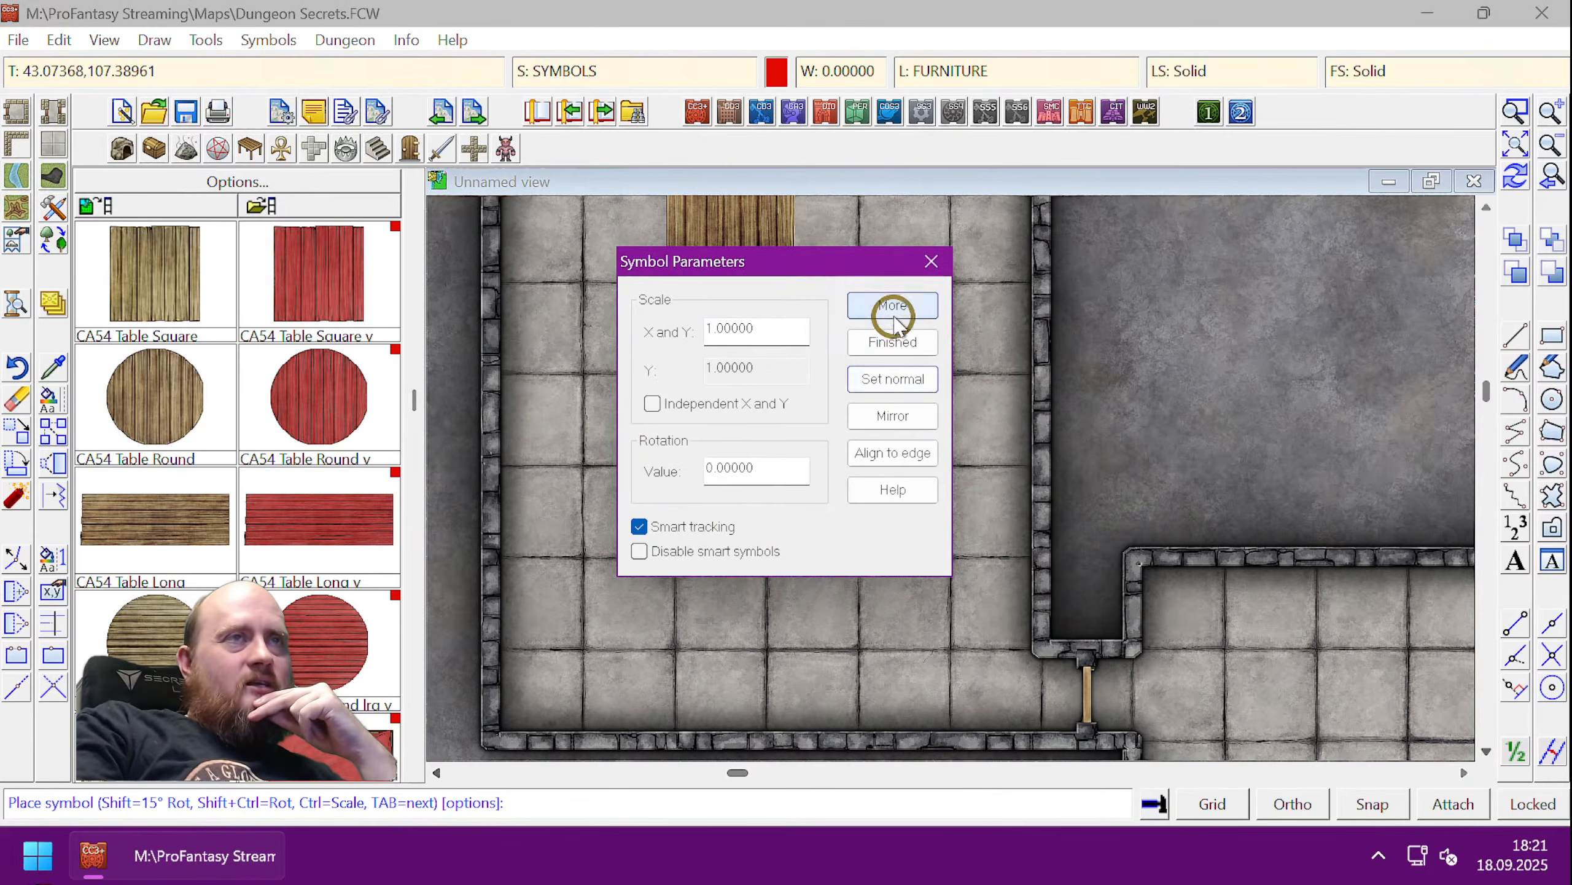
pyautogui.click(893, 342)
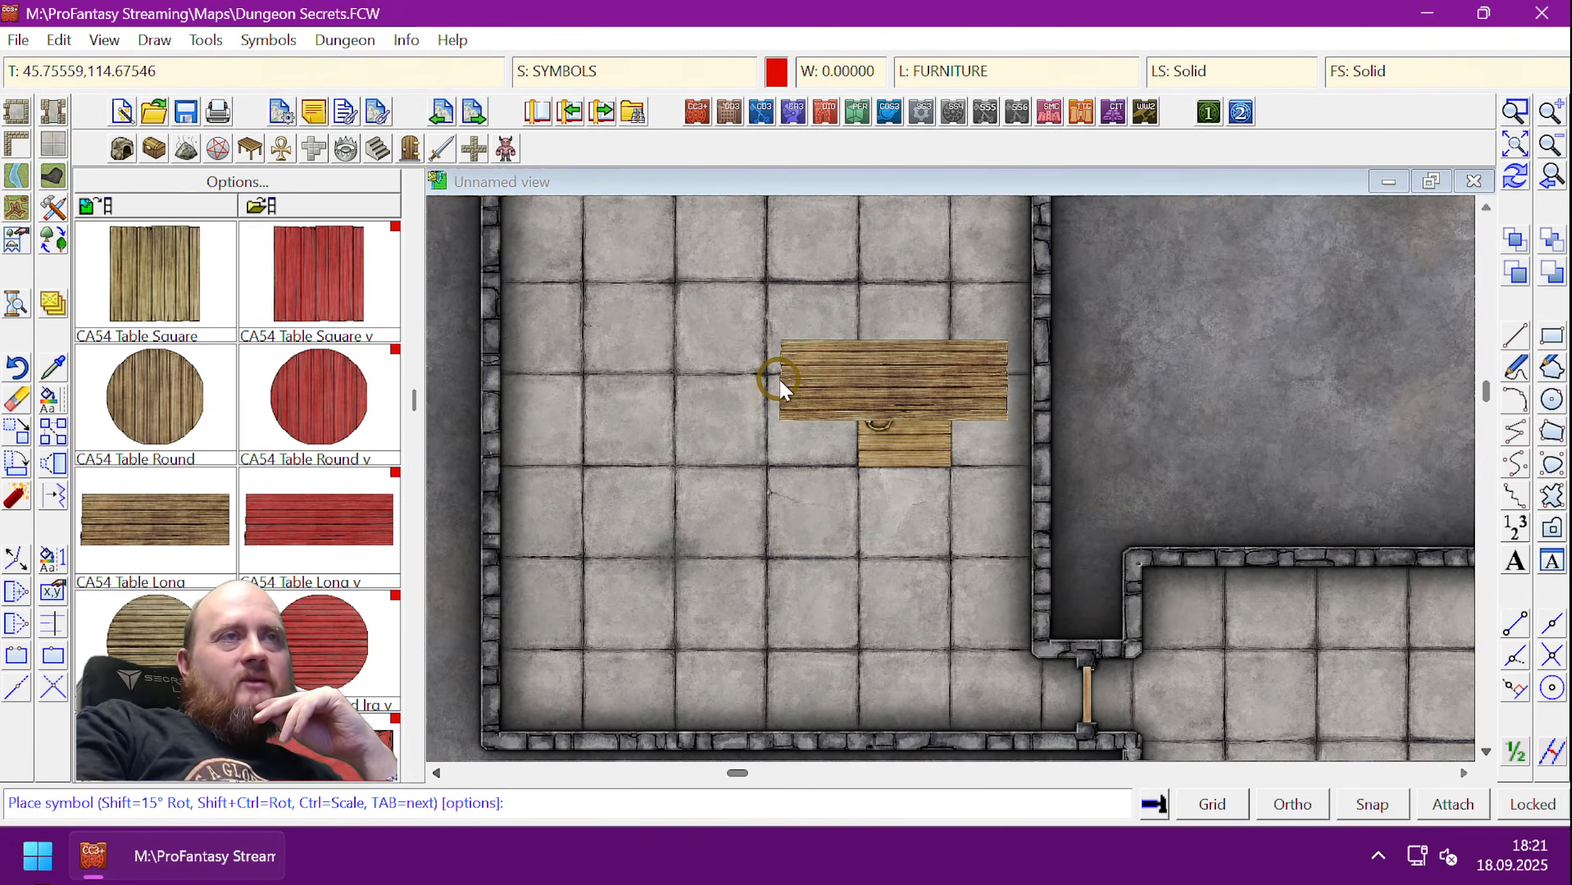
# - Set the long table down just above the trapdoor and select the CA54 Chair symbol
pyautogui.click(781, 386)
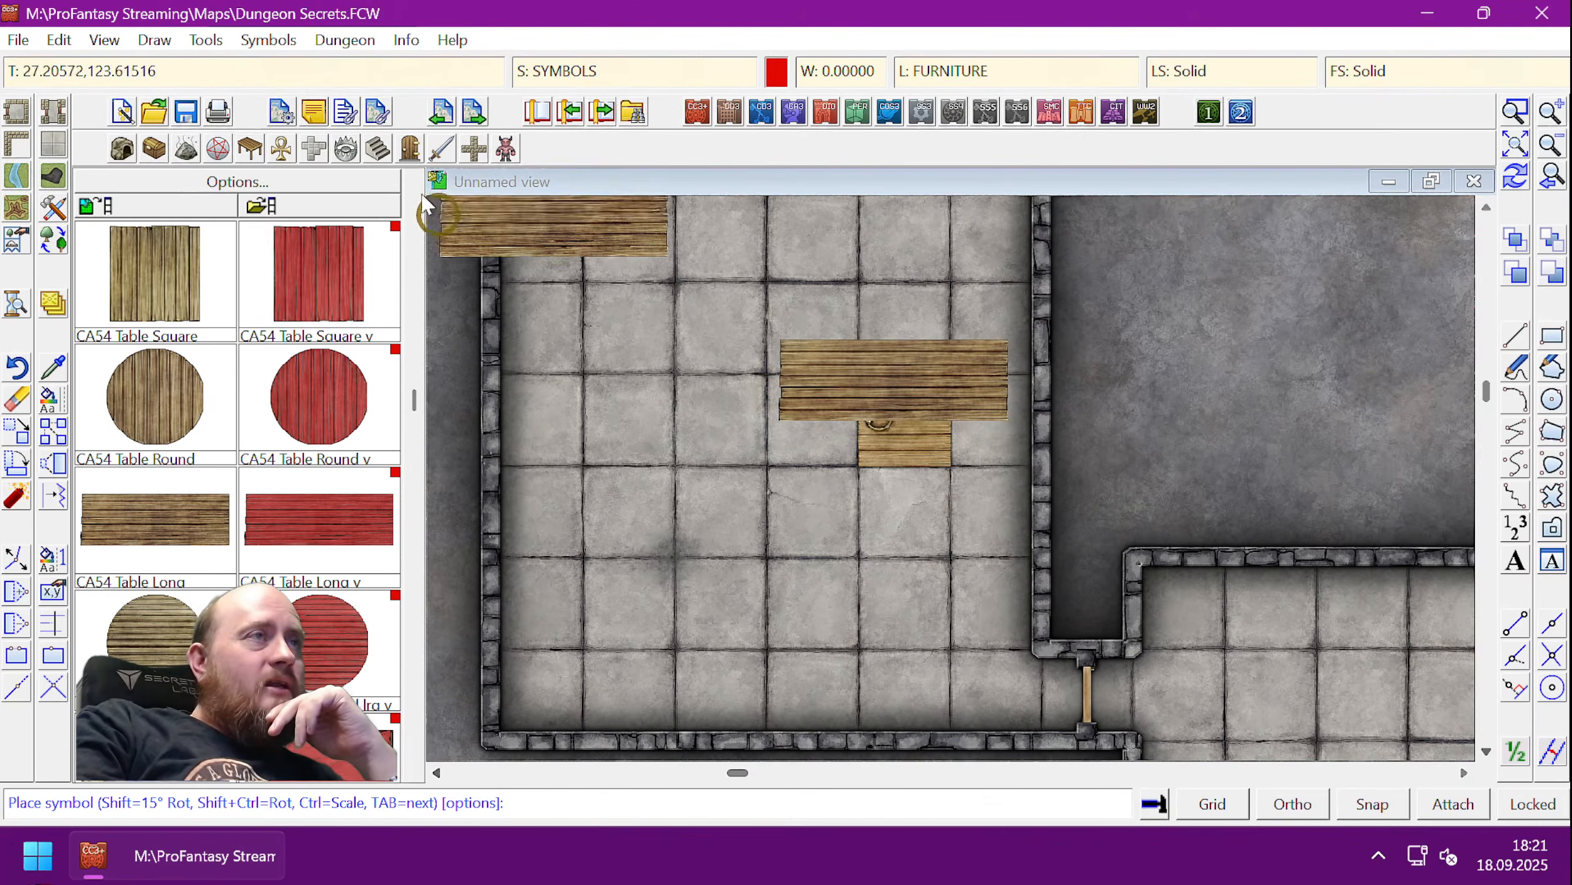
pyautogui.click(414, 175)
pyautogui.click(163, 395)
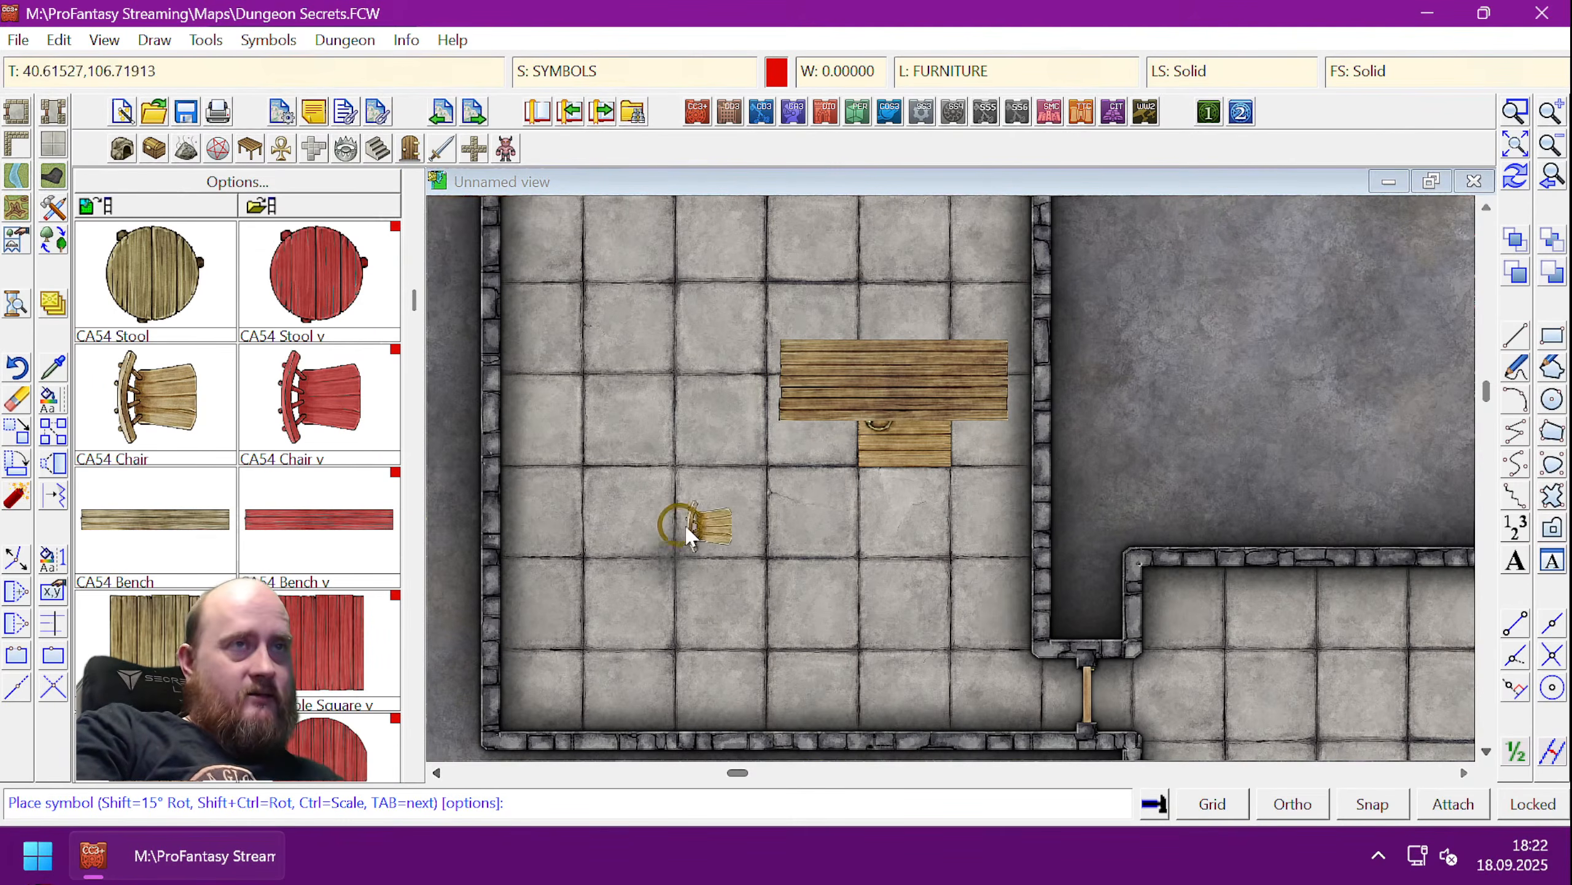
# - Set chairs around the long table, turned to face it, plus a stool on its top edge
pyautogui.press('shift')
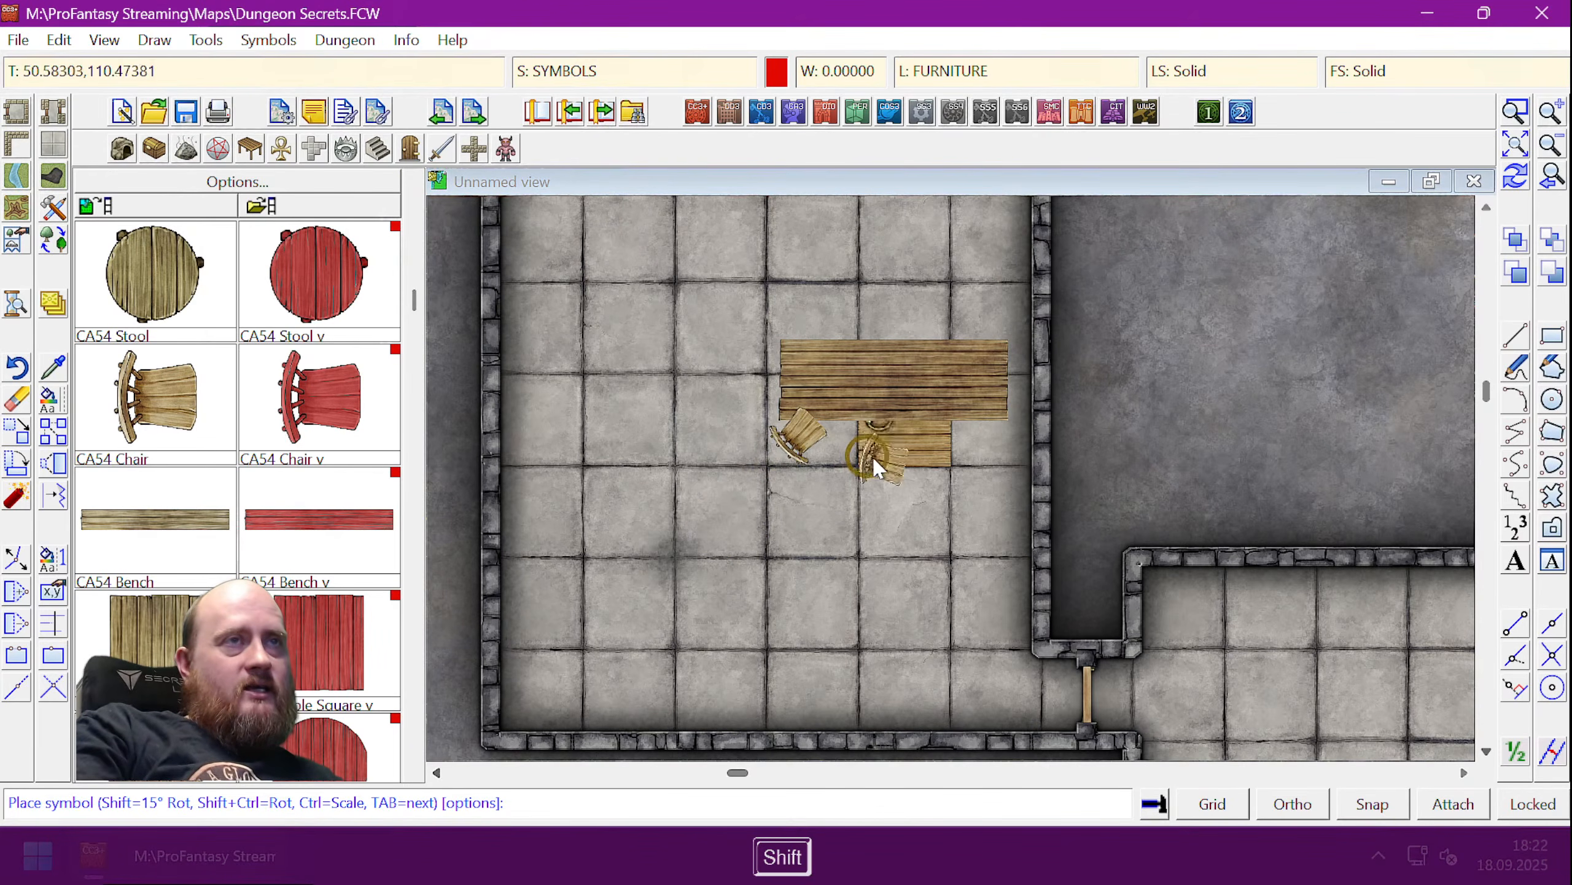
pyautogui.click(874, 461)
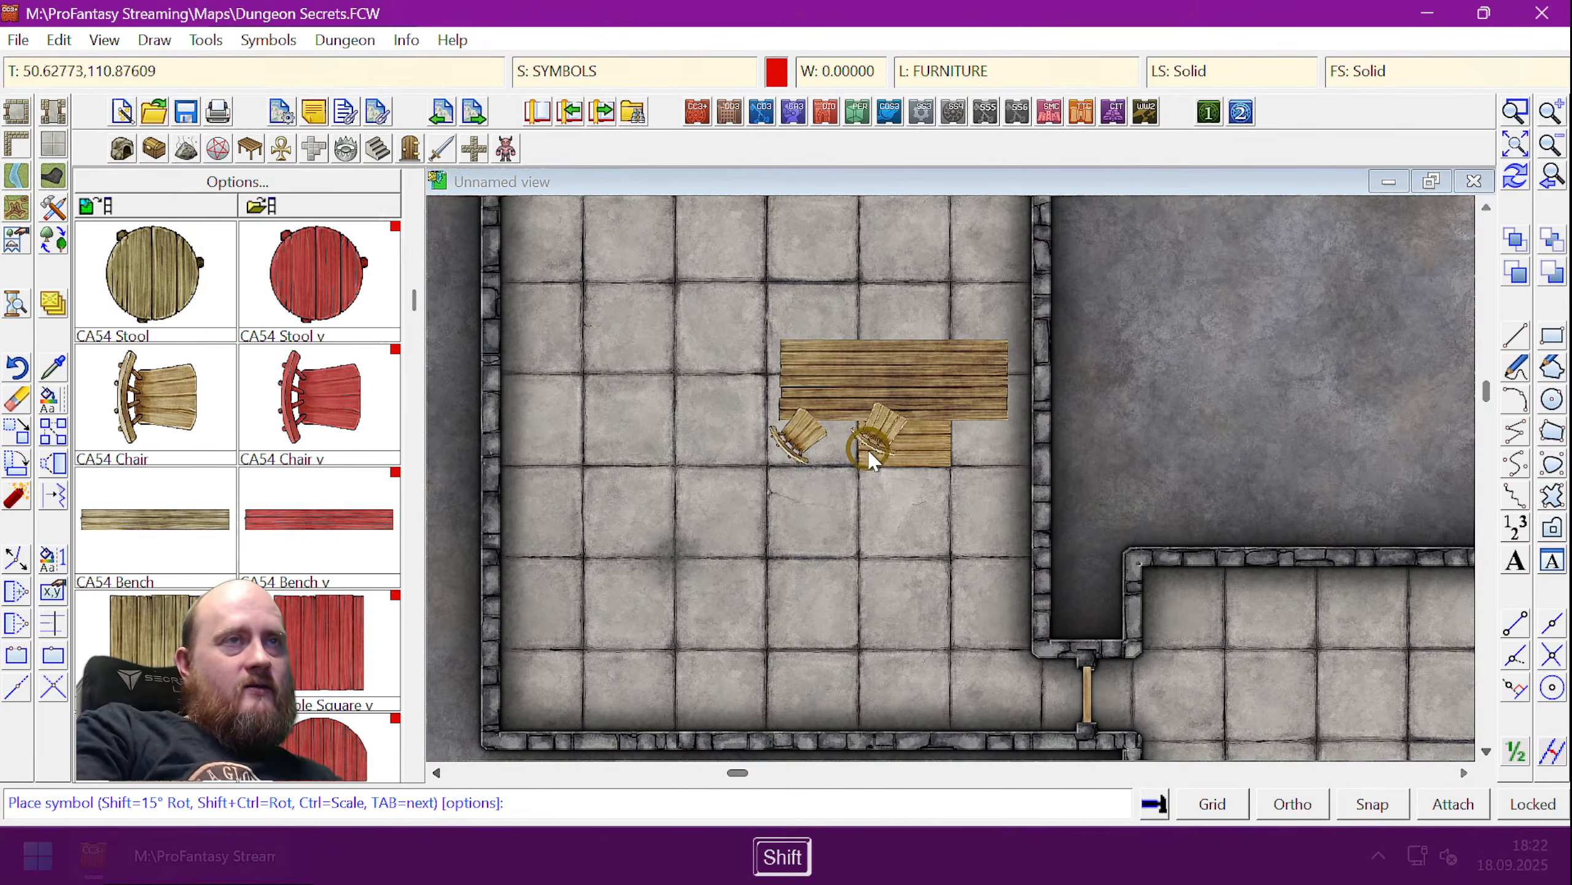
pyautogui.click(882, 462)
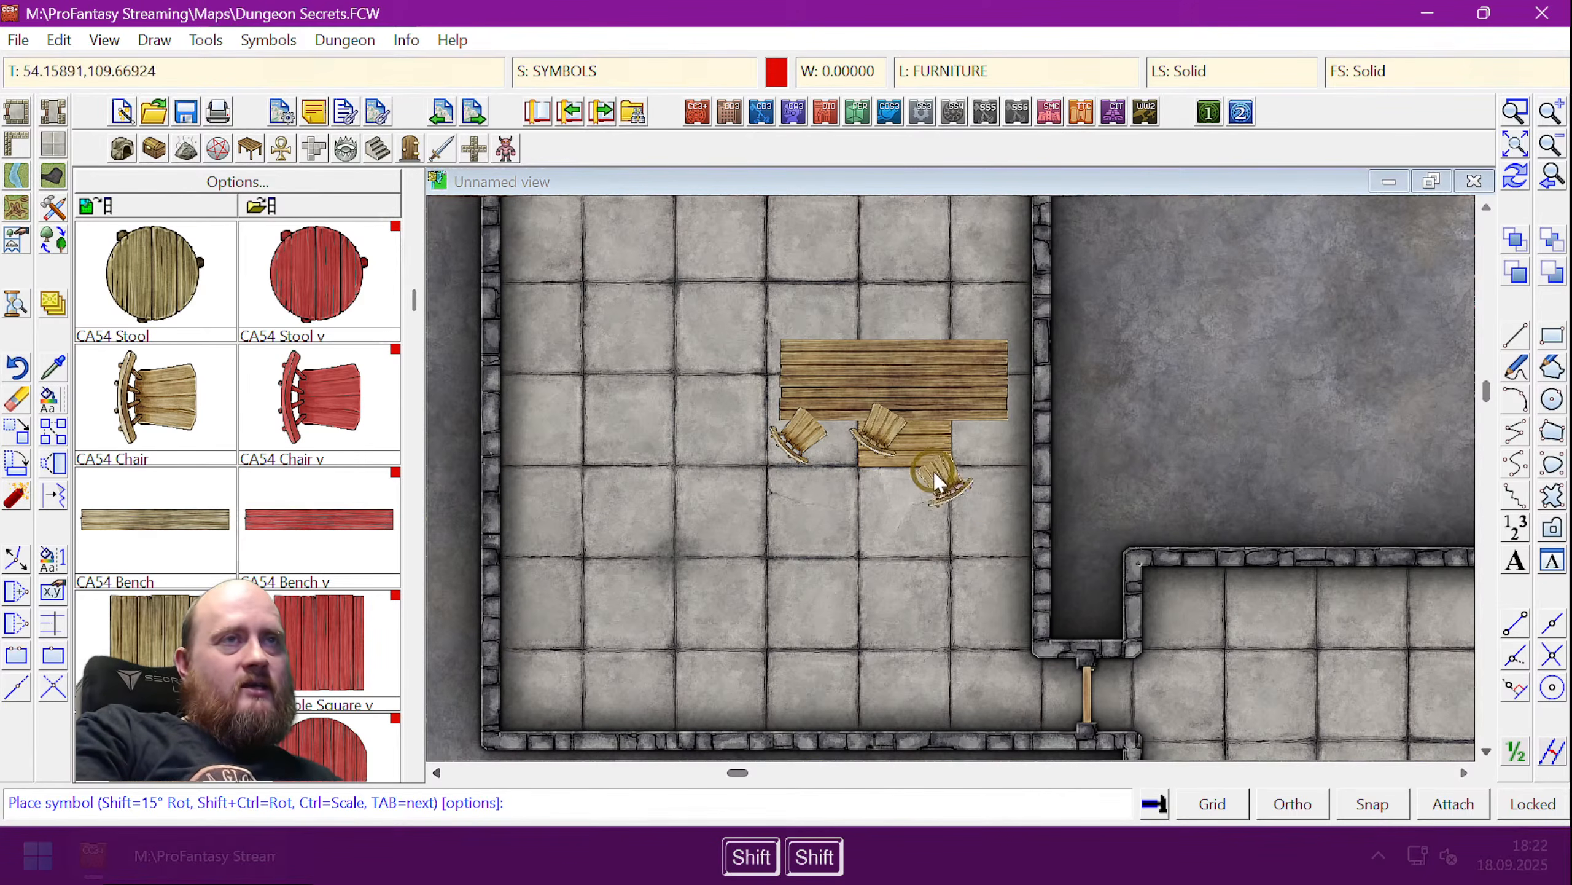
pyautogui.press('shift')
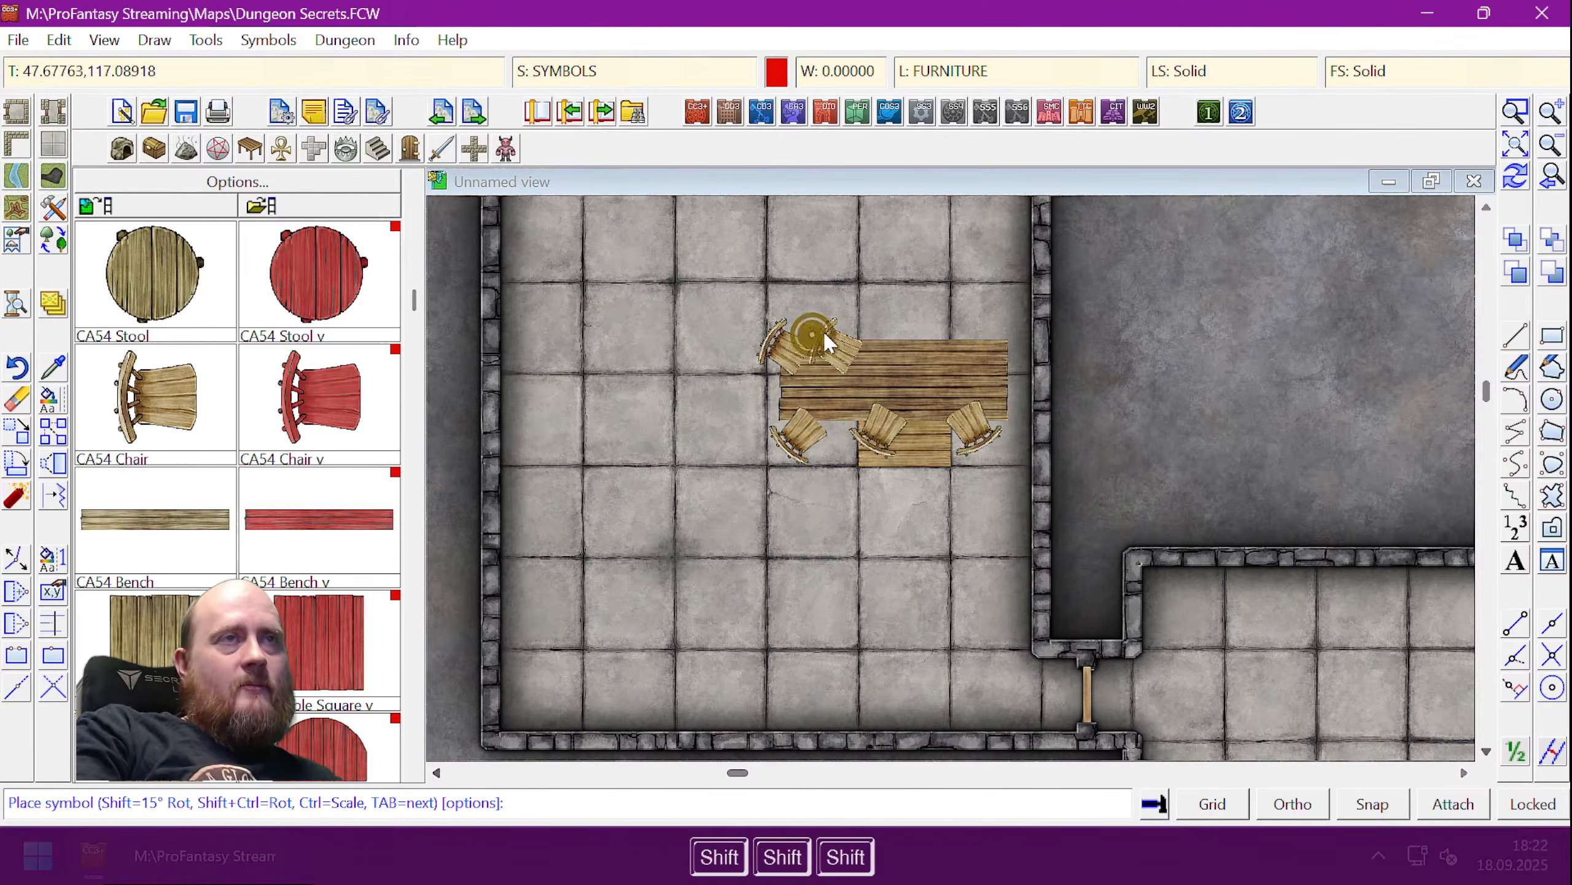
pyautogui.click(823, 329)
pyautogui.press('shift')
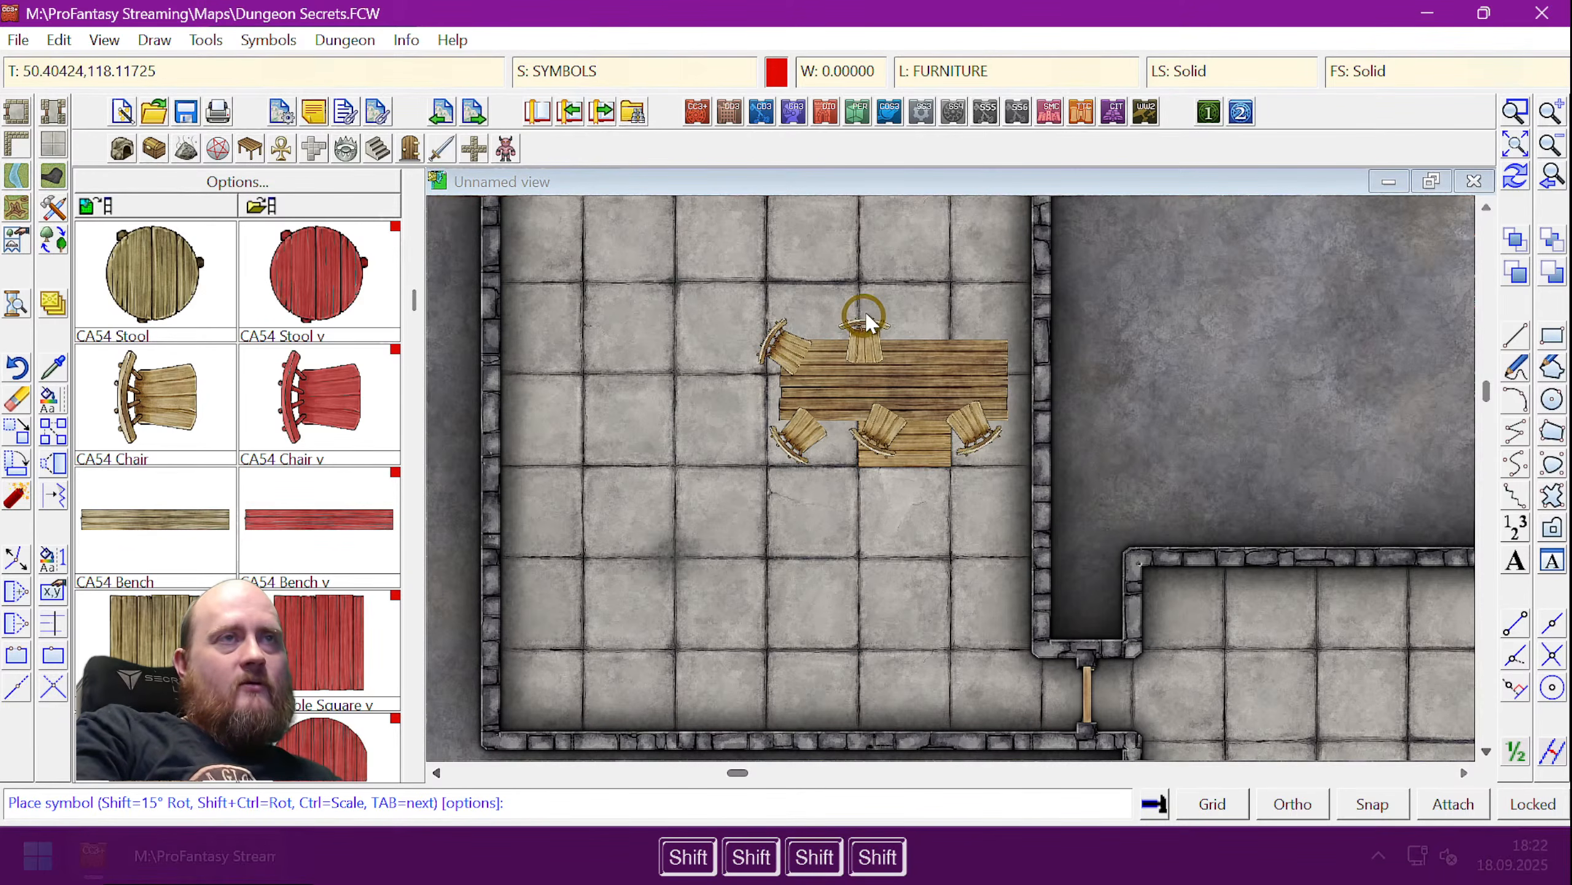
pyautogui.click(867, 322)
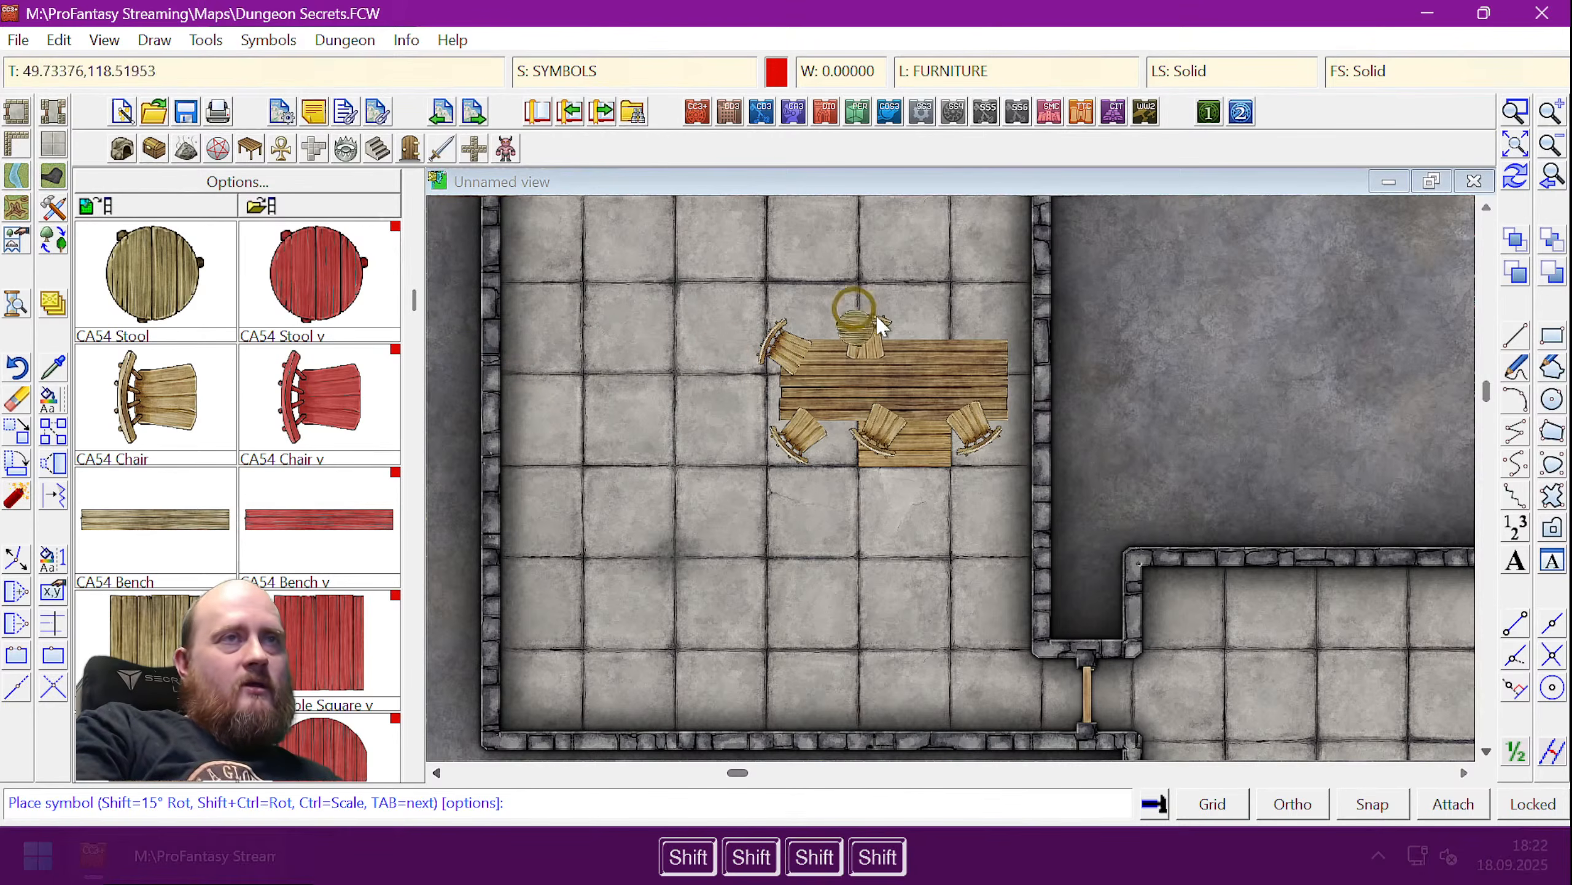
pyautogui.click(931, 317)
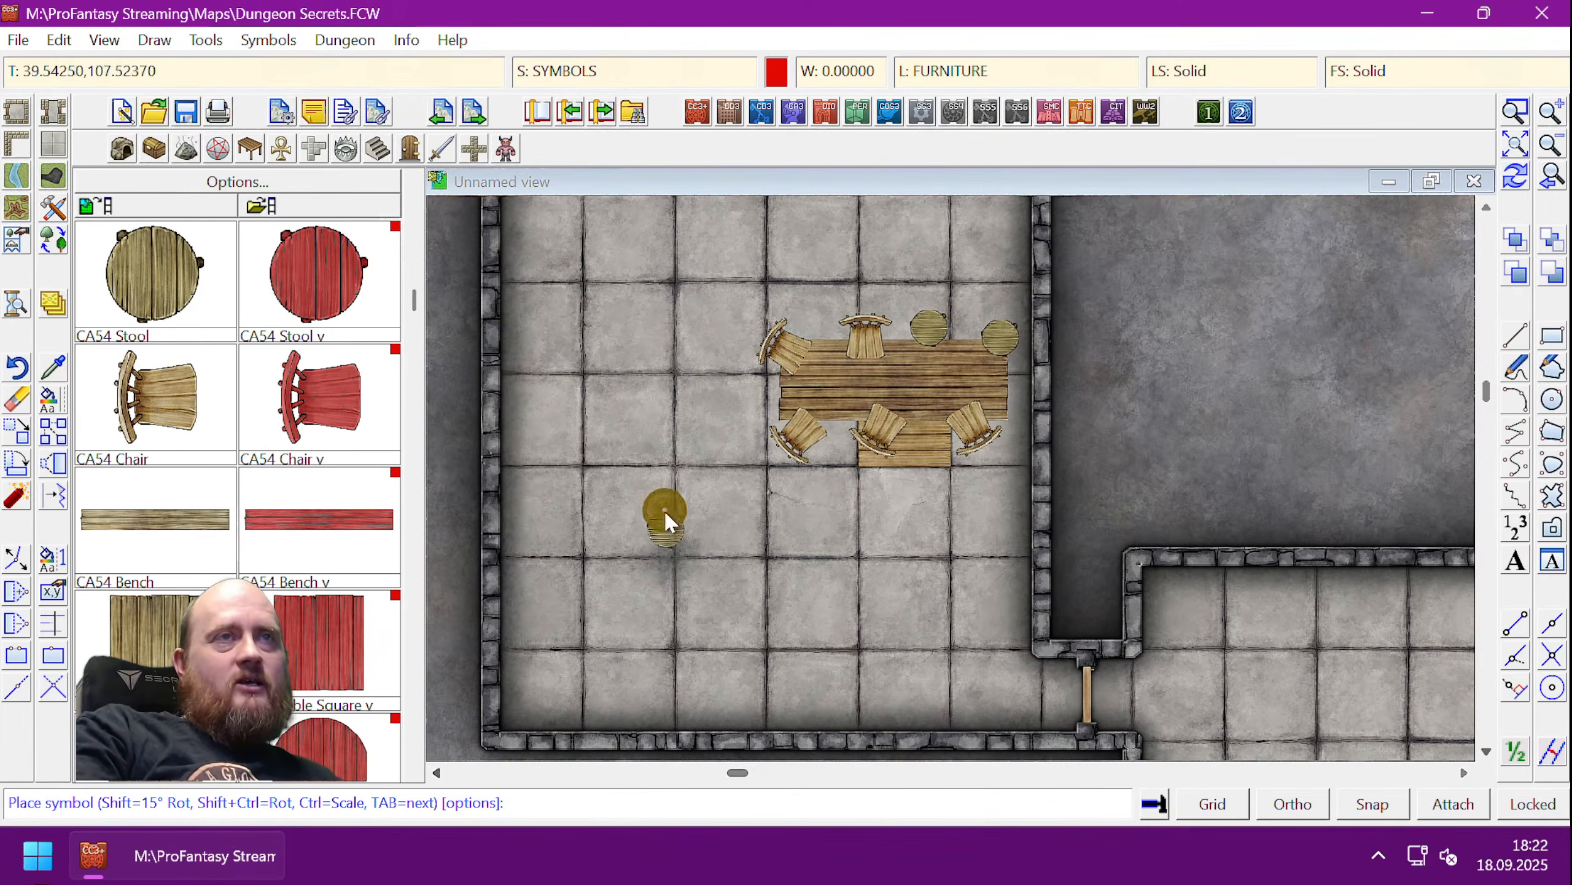
pyautogui.rightClick(578, 432)
pyautogui.click(904, 332)
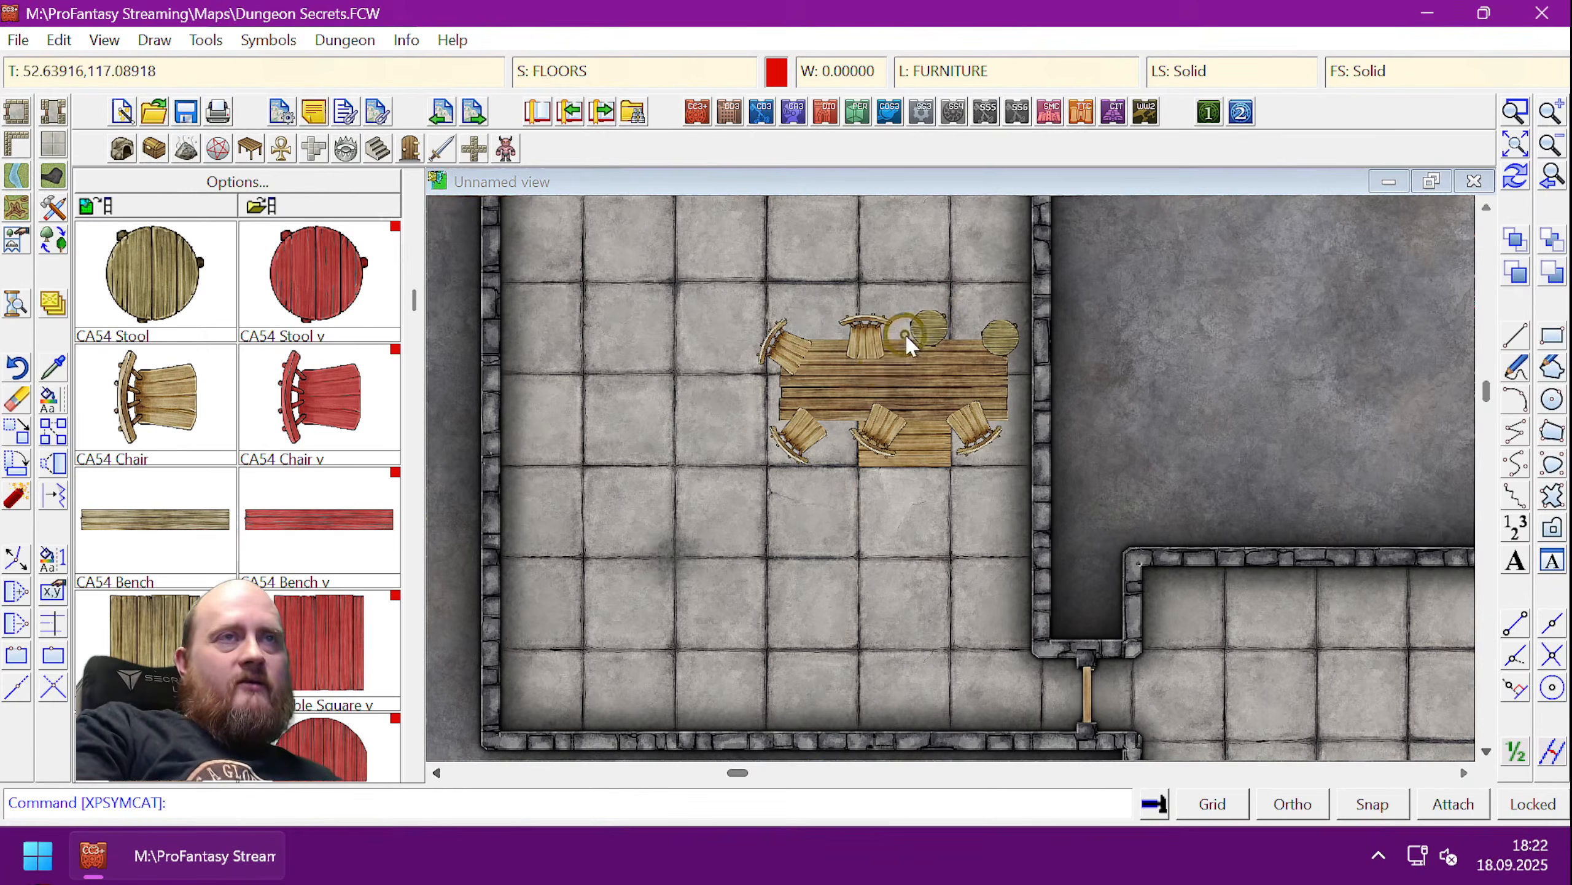
pyautogui.click(1512, 242)
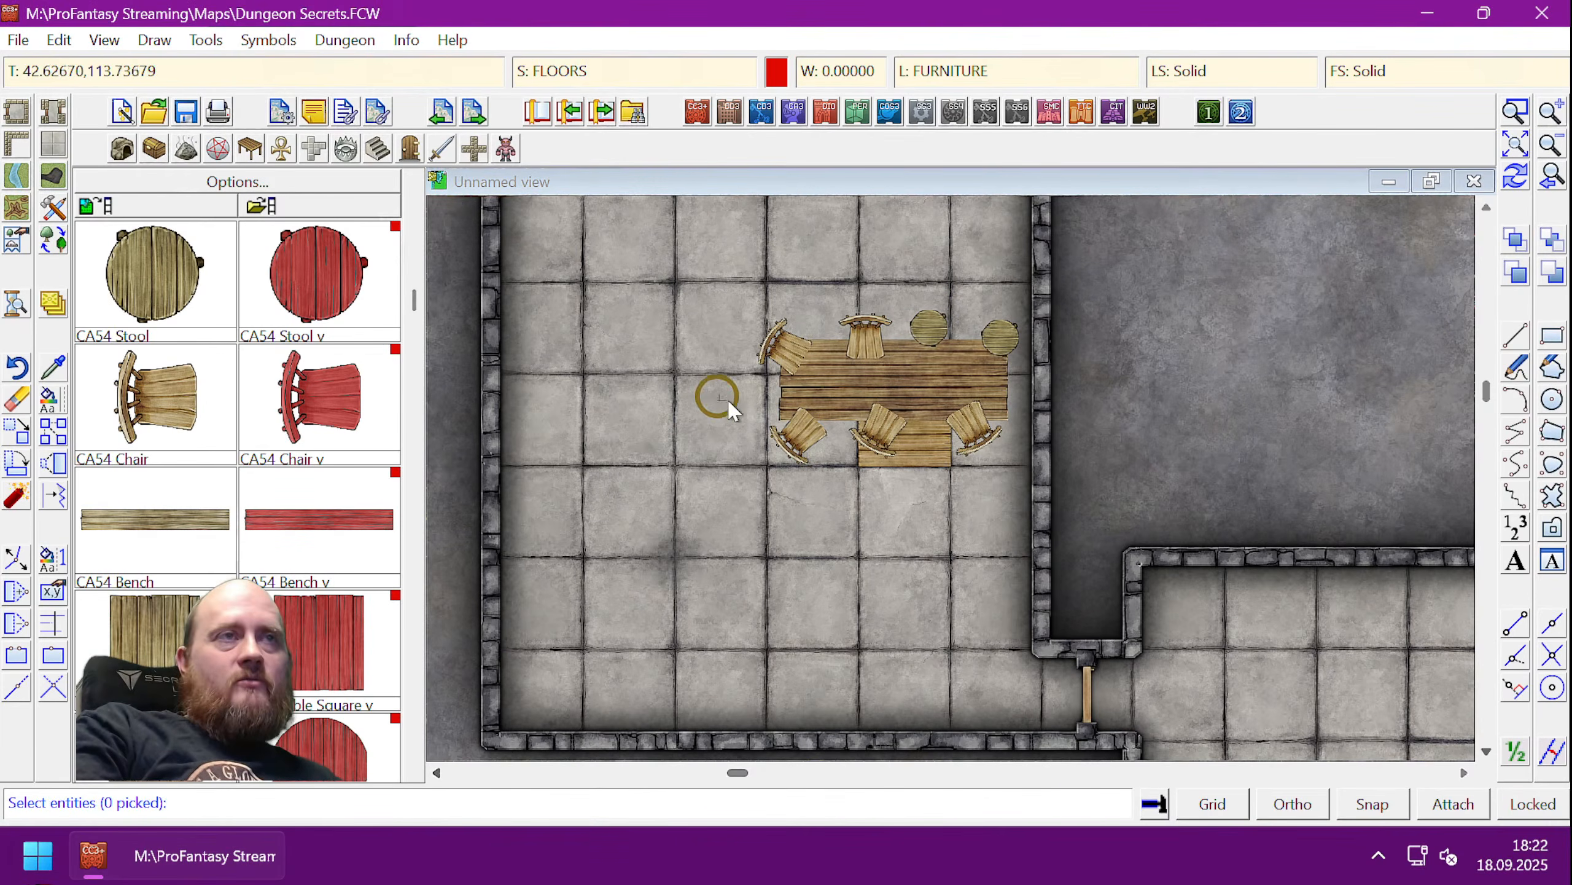
pyautogui.click(782, 391)
pyautogui.press('d')
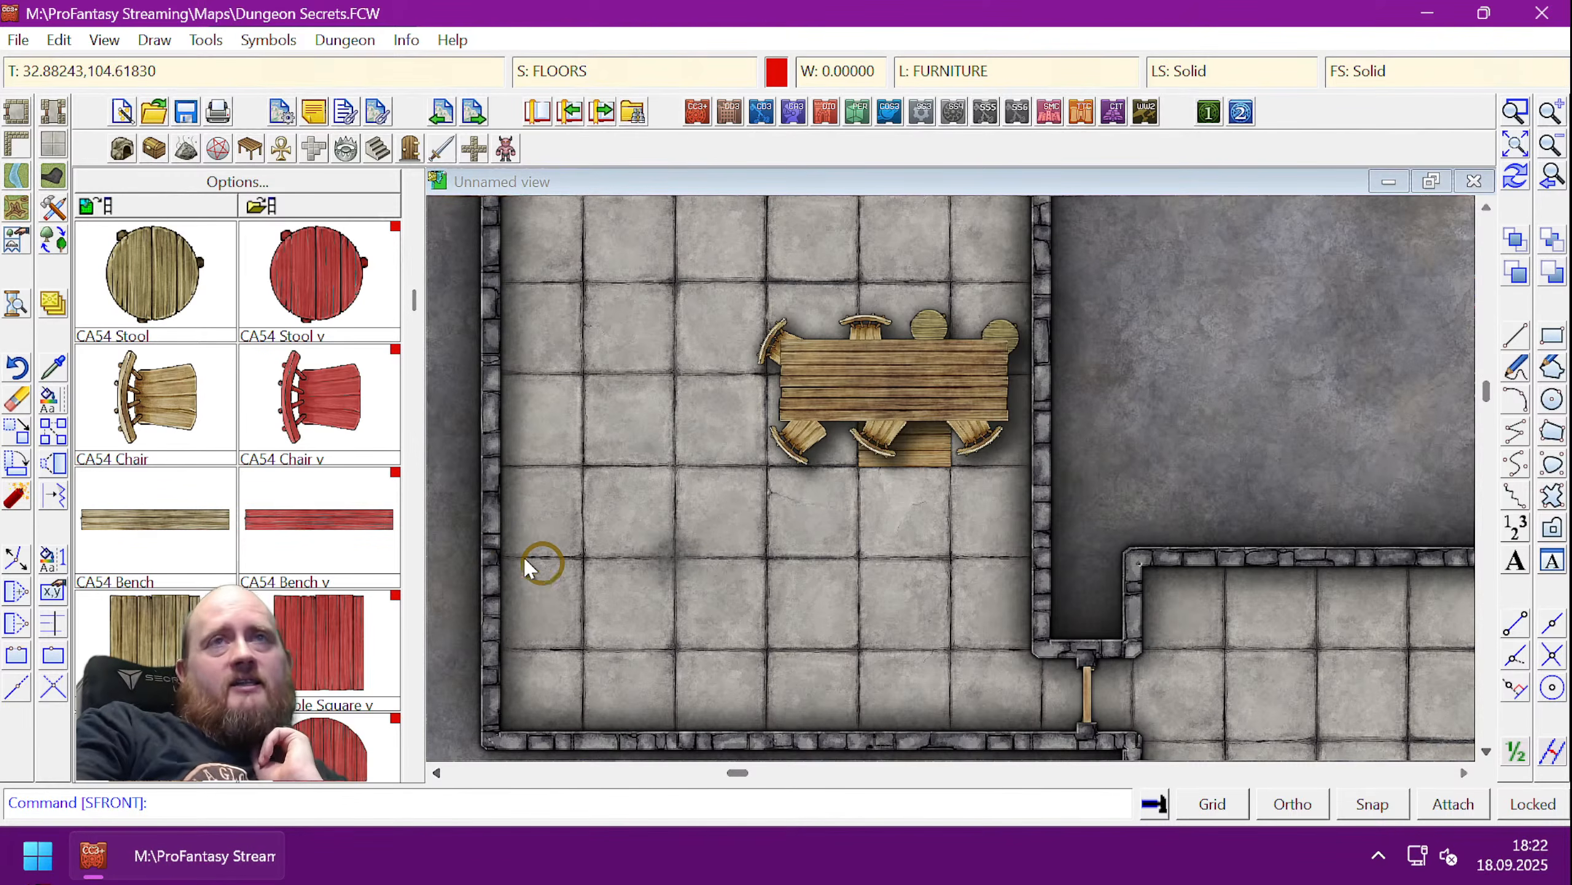
pyautogui.rightClick(783, 553)
pyautogui.press('Escape')
pyautogui.click(390, 387)
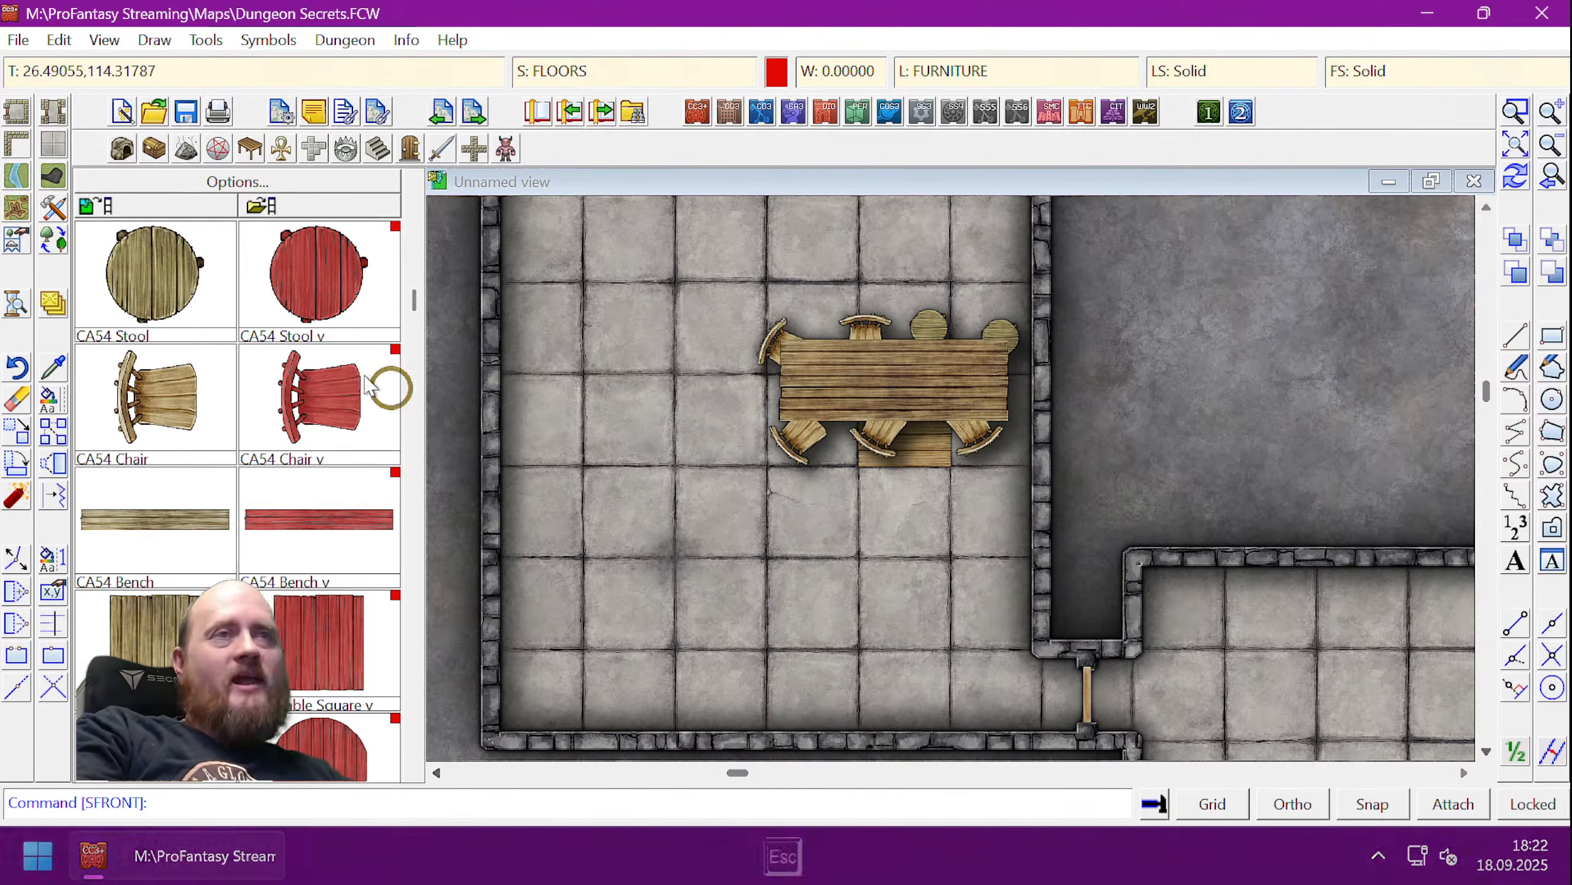
pyautogui.click(305, 371)
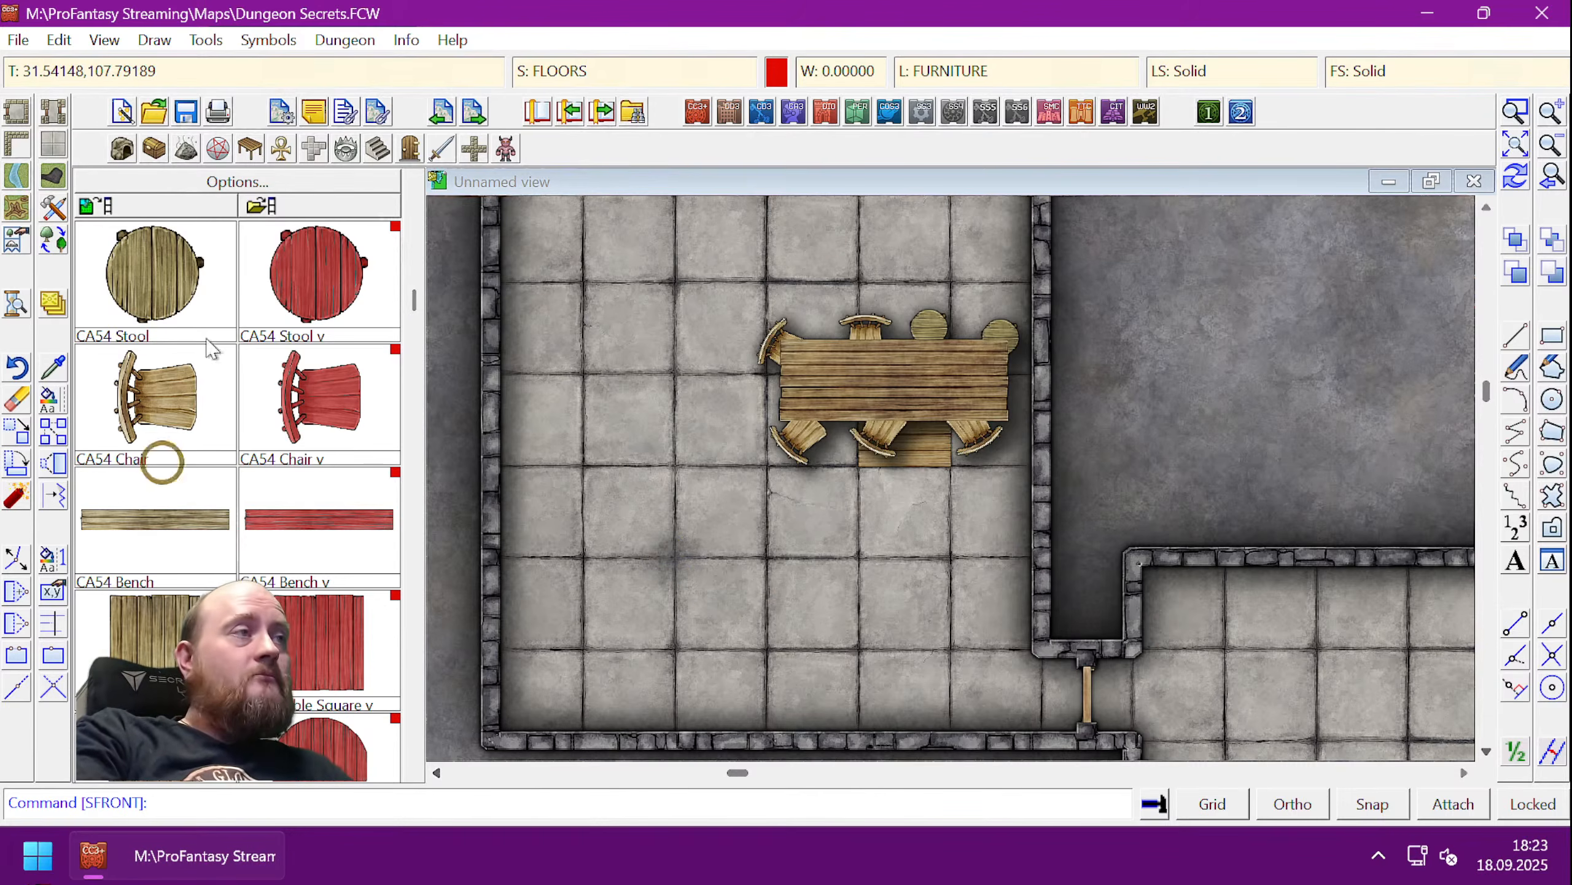
# - Window-select the table, chairs and trapdoor, then cancel the move after failing to deselect the trapdoor
pyautogui.click(17, 428)
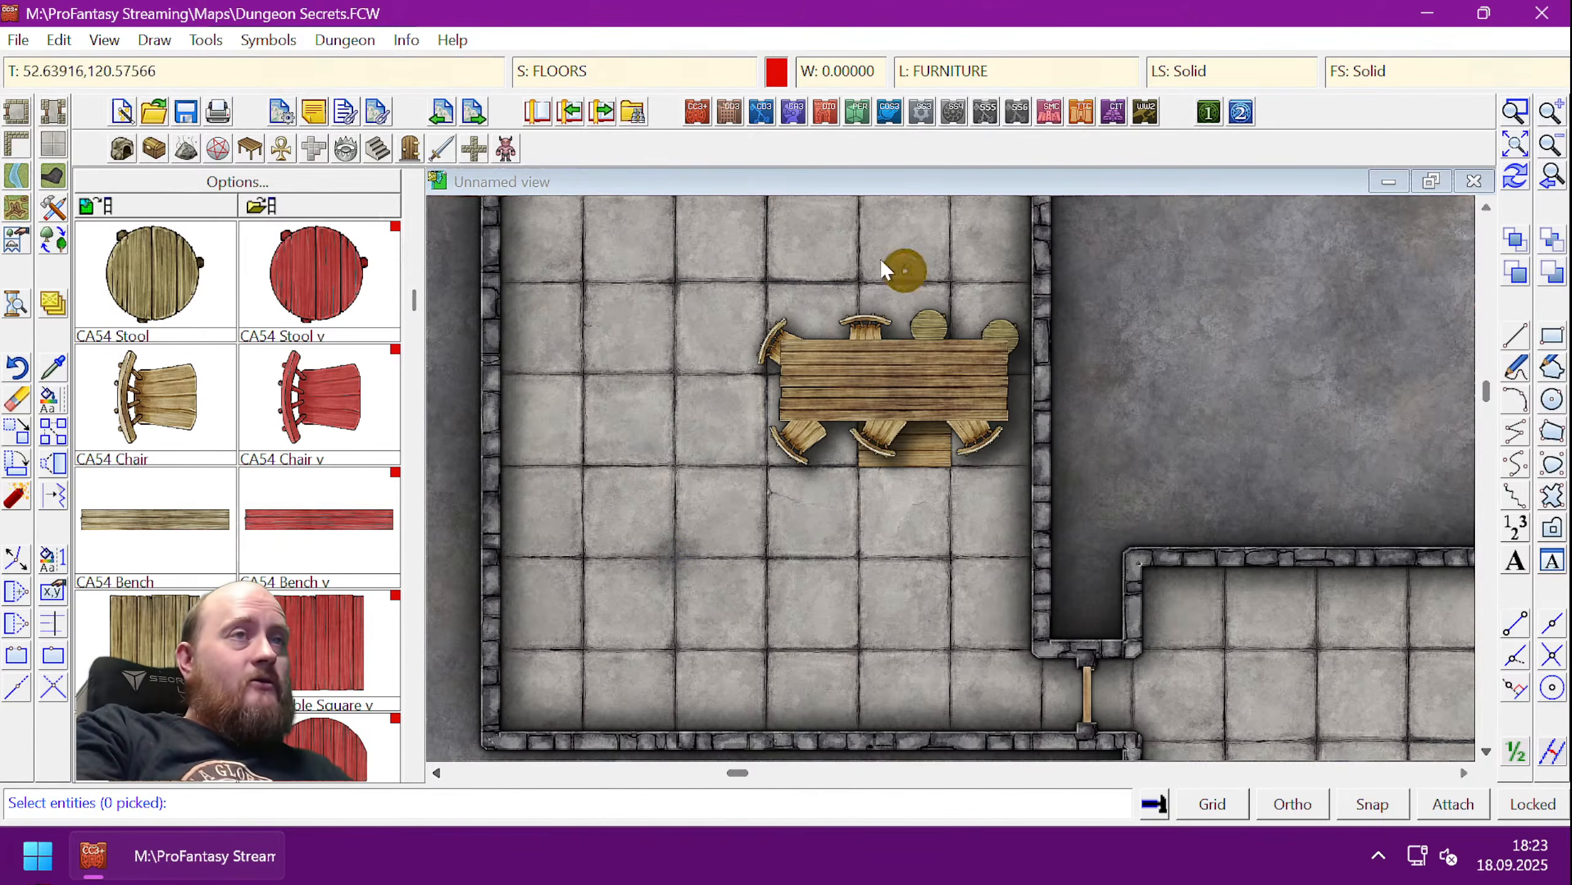
pyautogui.click(707, 263)
pyautogui.click(1021, 460)
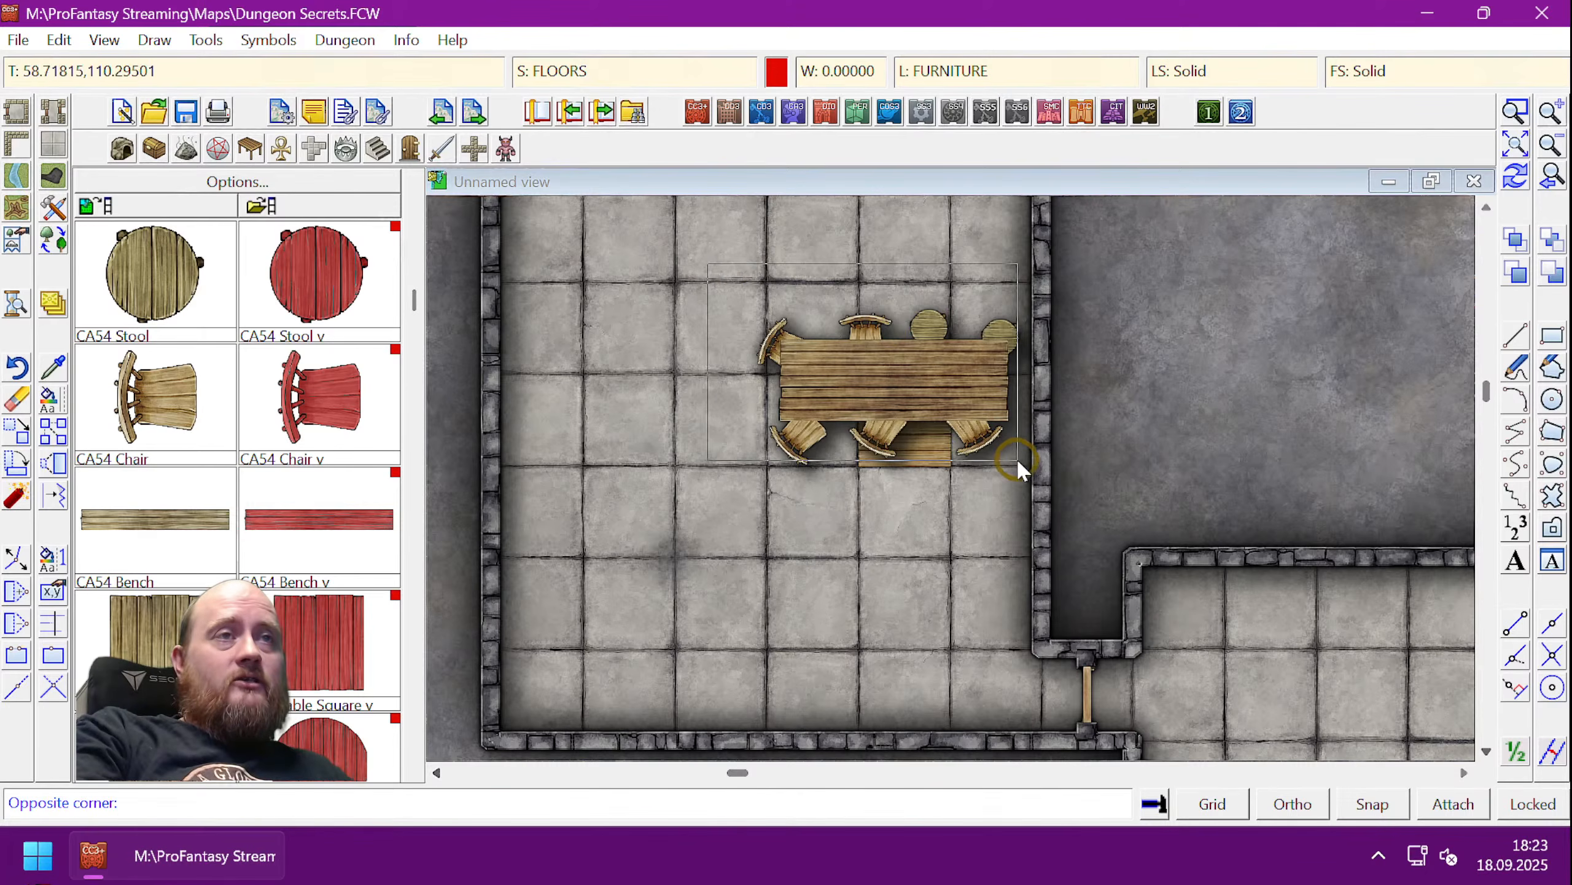
pyautogui.click(1023, 458)
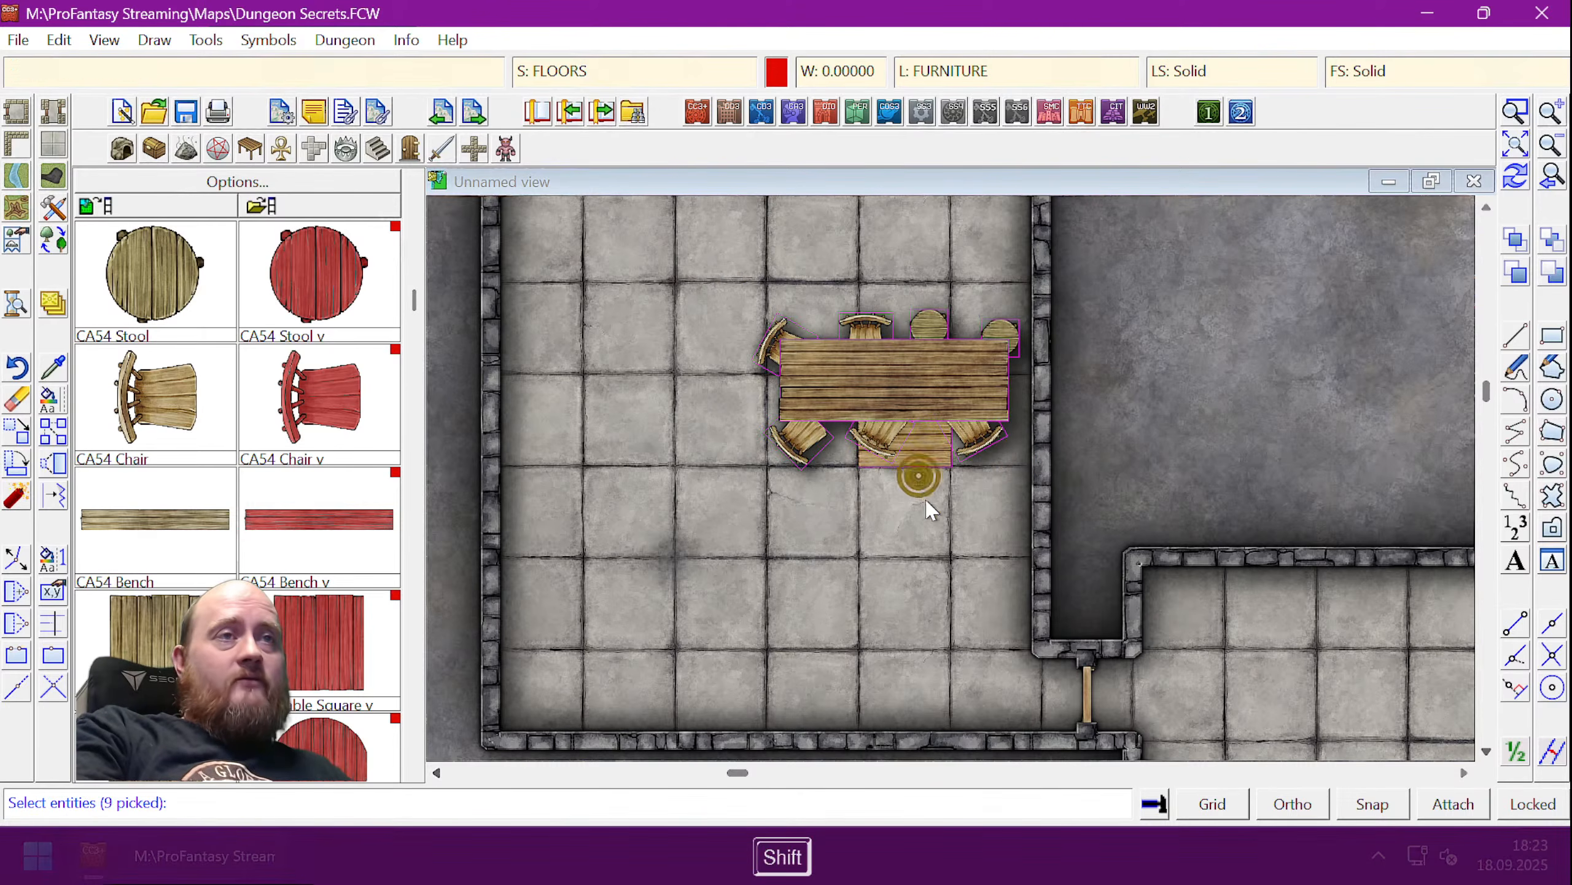
pyautogui.keyDown('shift'); pyautogui.click(921, 535); pyautogui.keyUp('shift')
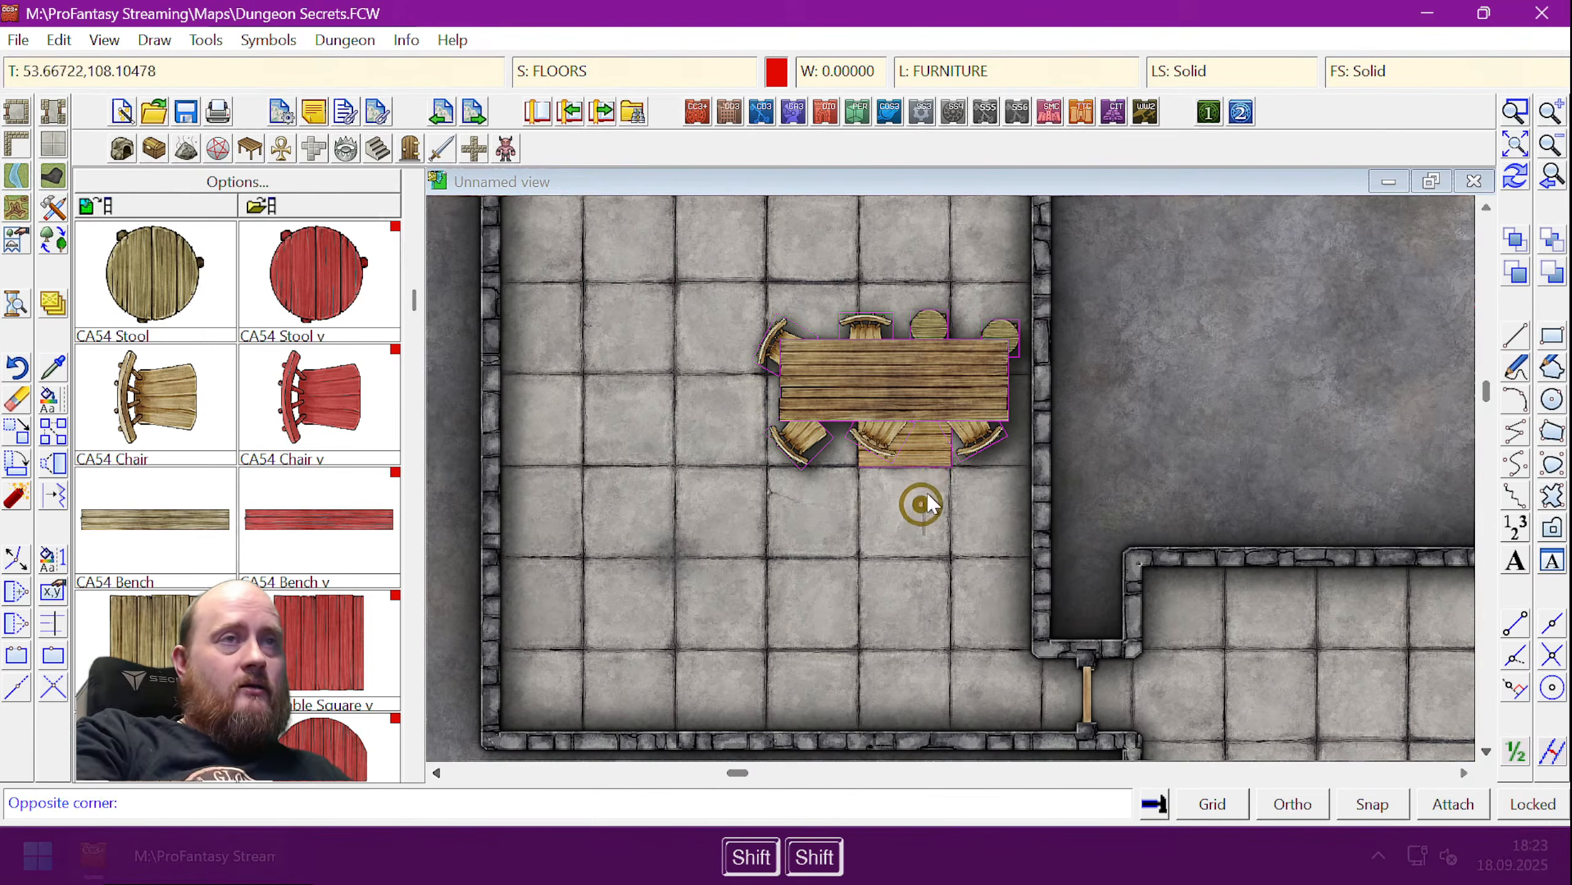
pyautogui.keyDown('shift'); pyautogui.click(932, 459); pyautogui.keyUp('shift')
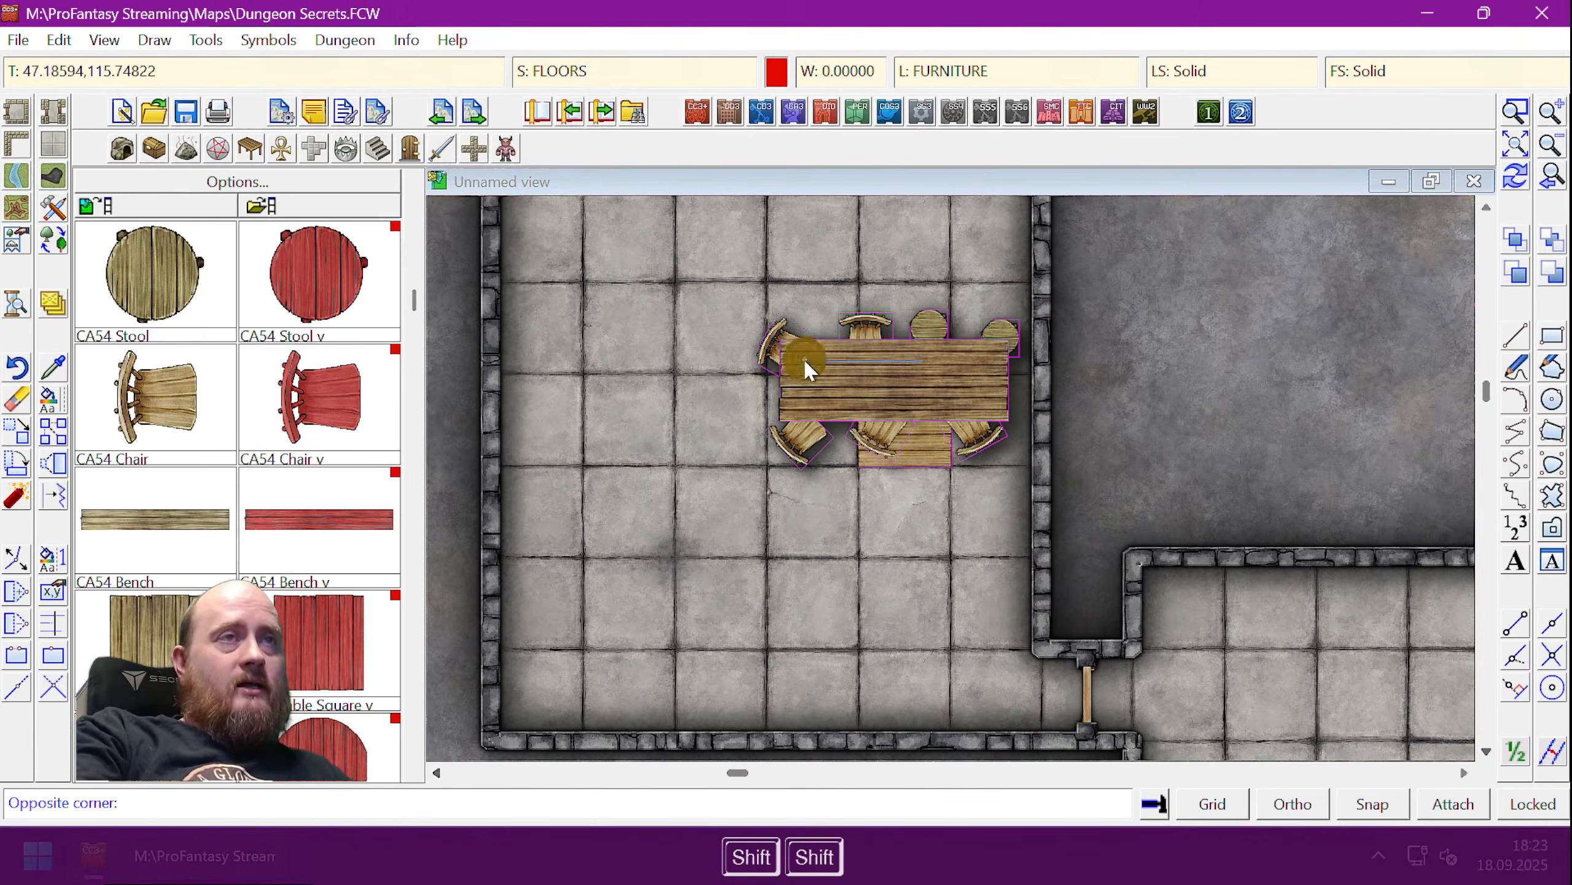
pyautogui.keyDown('shift'); pyautogui.click(838, 371); pyautogui.keyUp('shift')
pyautogui.keyDown('shift'); pyautogui.click(908, 487); pyautogui.keyUp('shift')
pyautogui.keyDown('shift'); pyautogui.click(926, 461); pyautogui.keyUp('shift')
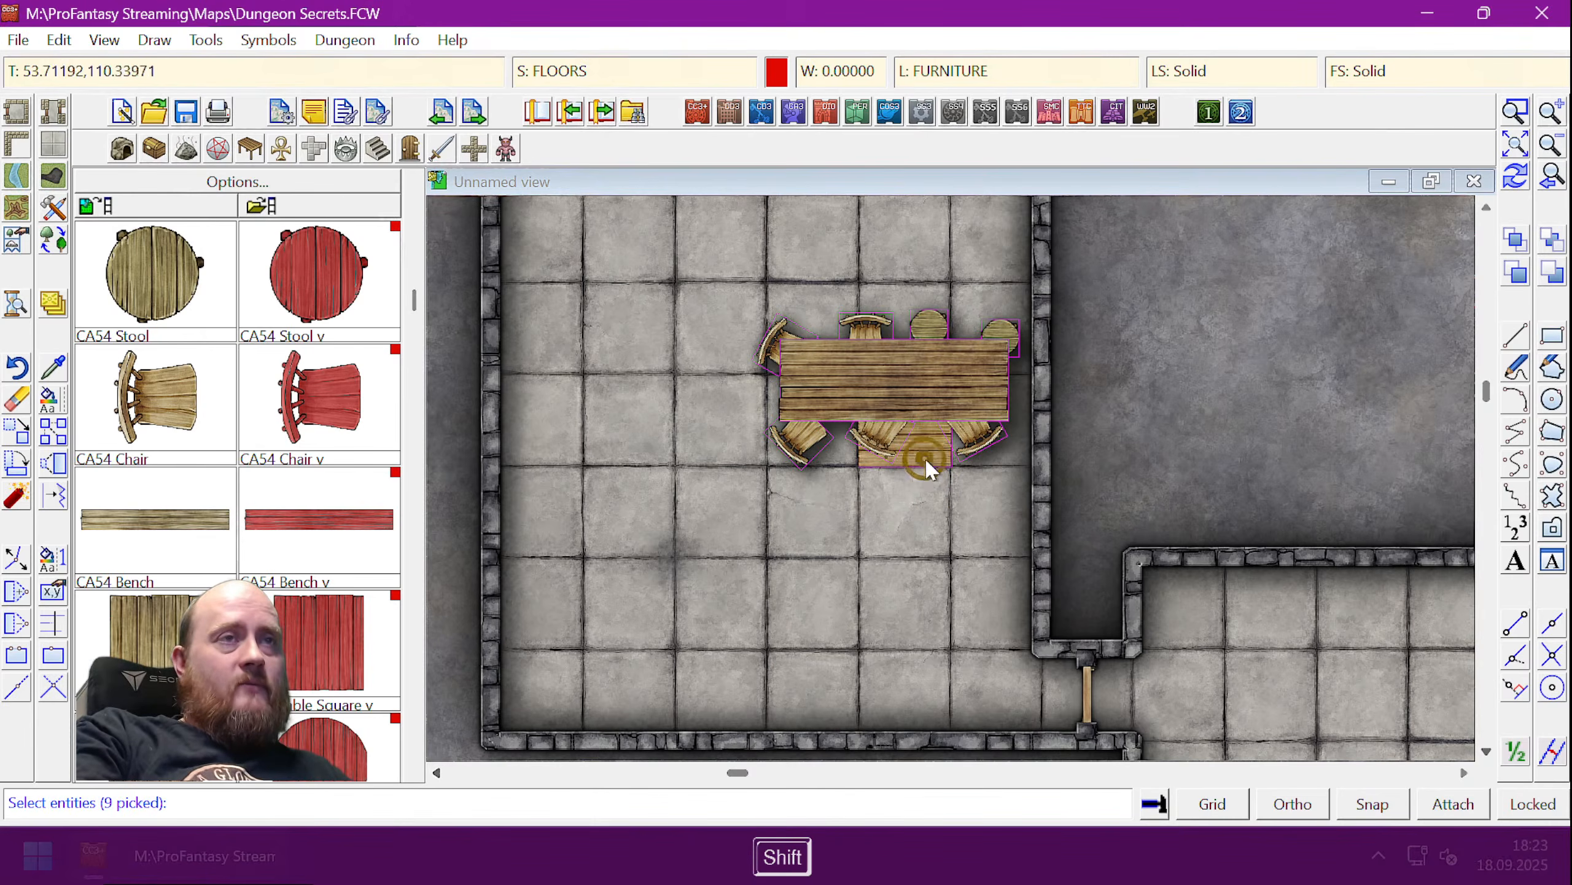
pyautogui.press('d')
pyautogui.click(909, 364)
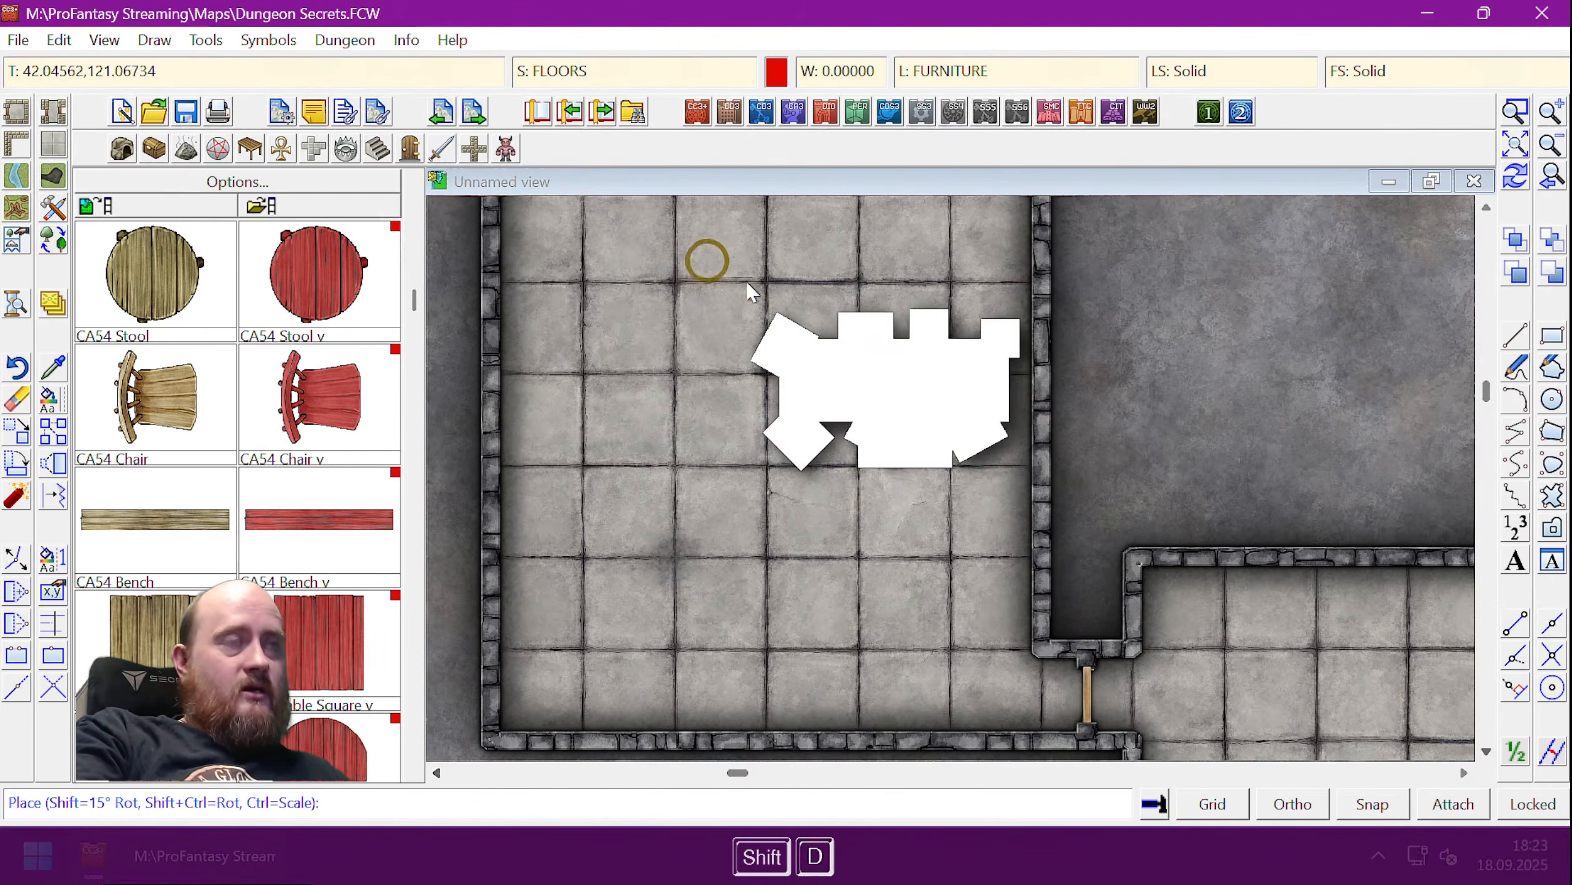
pyautogui.press('Escape')
pyautogui.press('Escape')
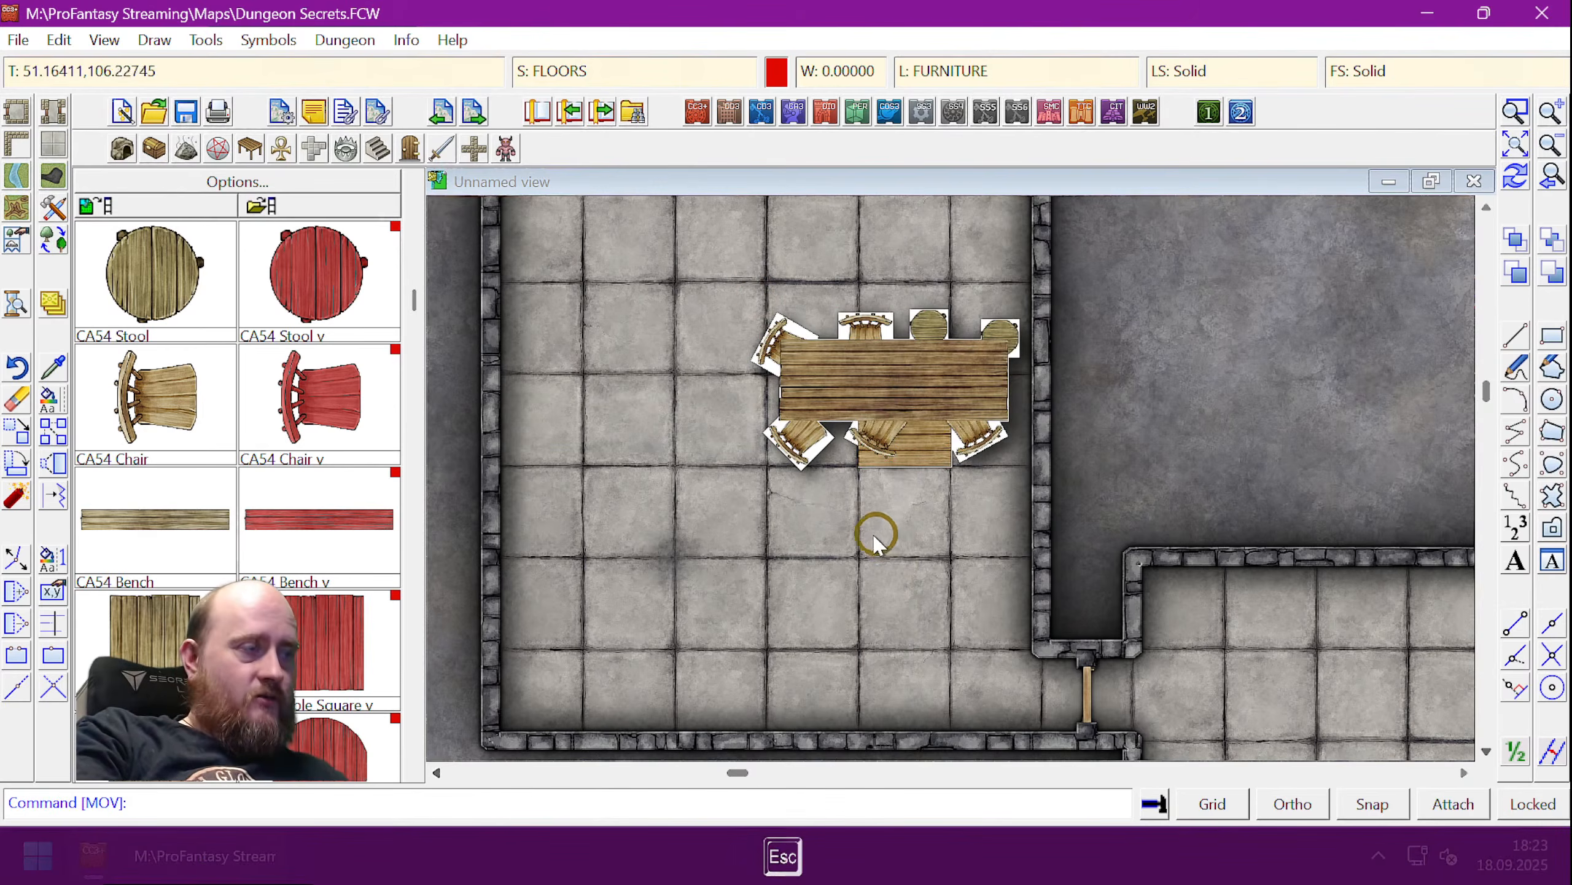
# - Reselect the table and chairs without the trapdoor, move them to the top-left corner, and redraw
pyautogui.click(17, 427)
pyautogui.click(736, 291)
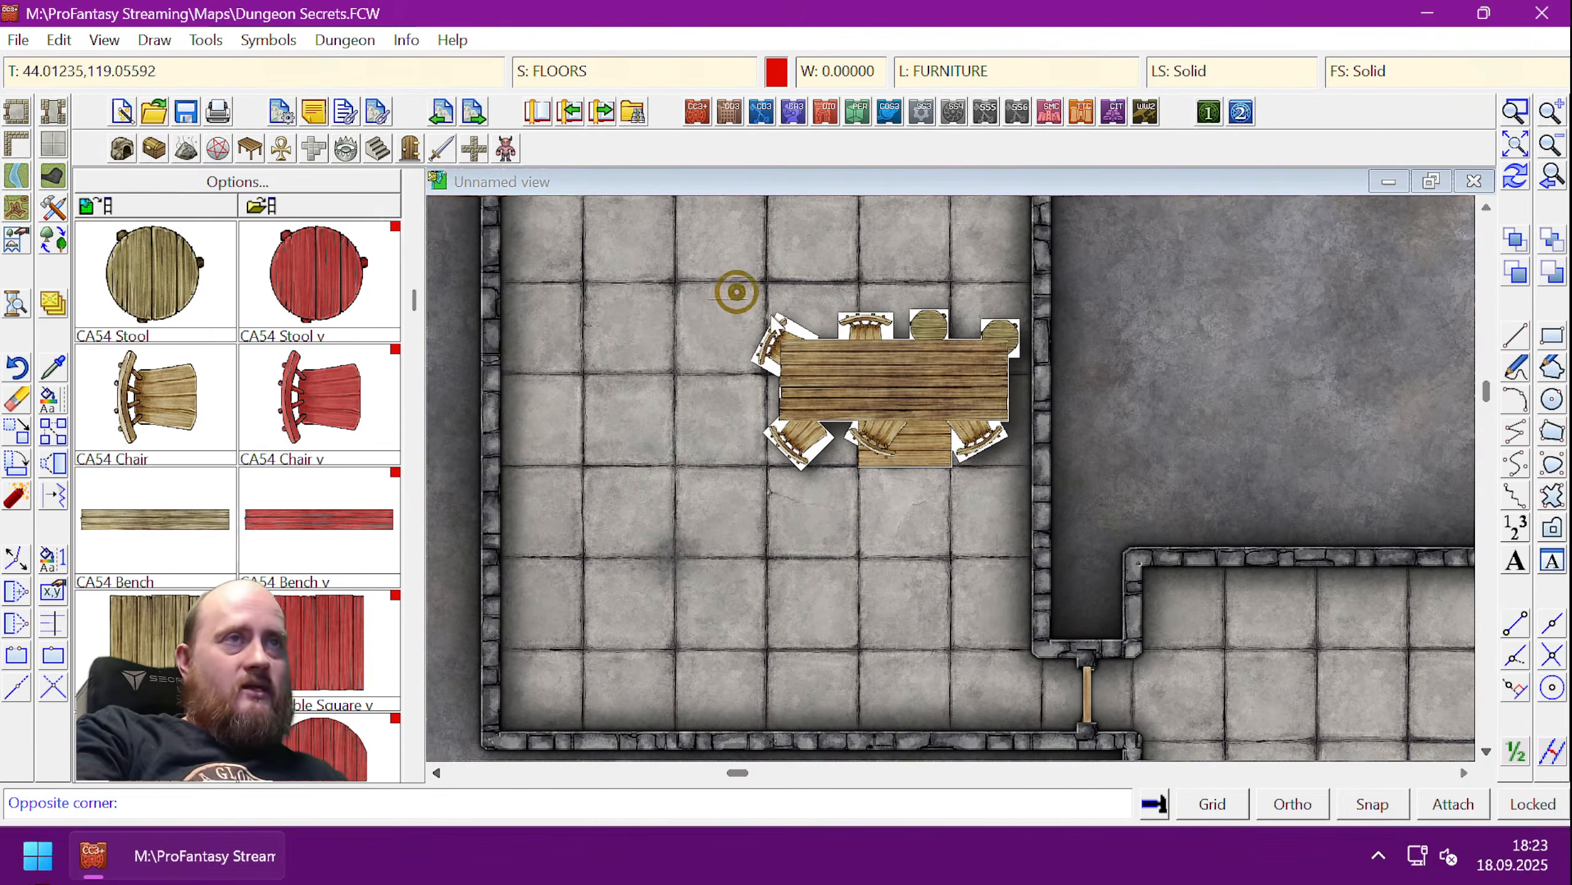
pyautogui.click(1018, 502)
pyautogui.press('ctrl')
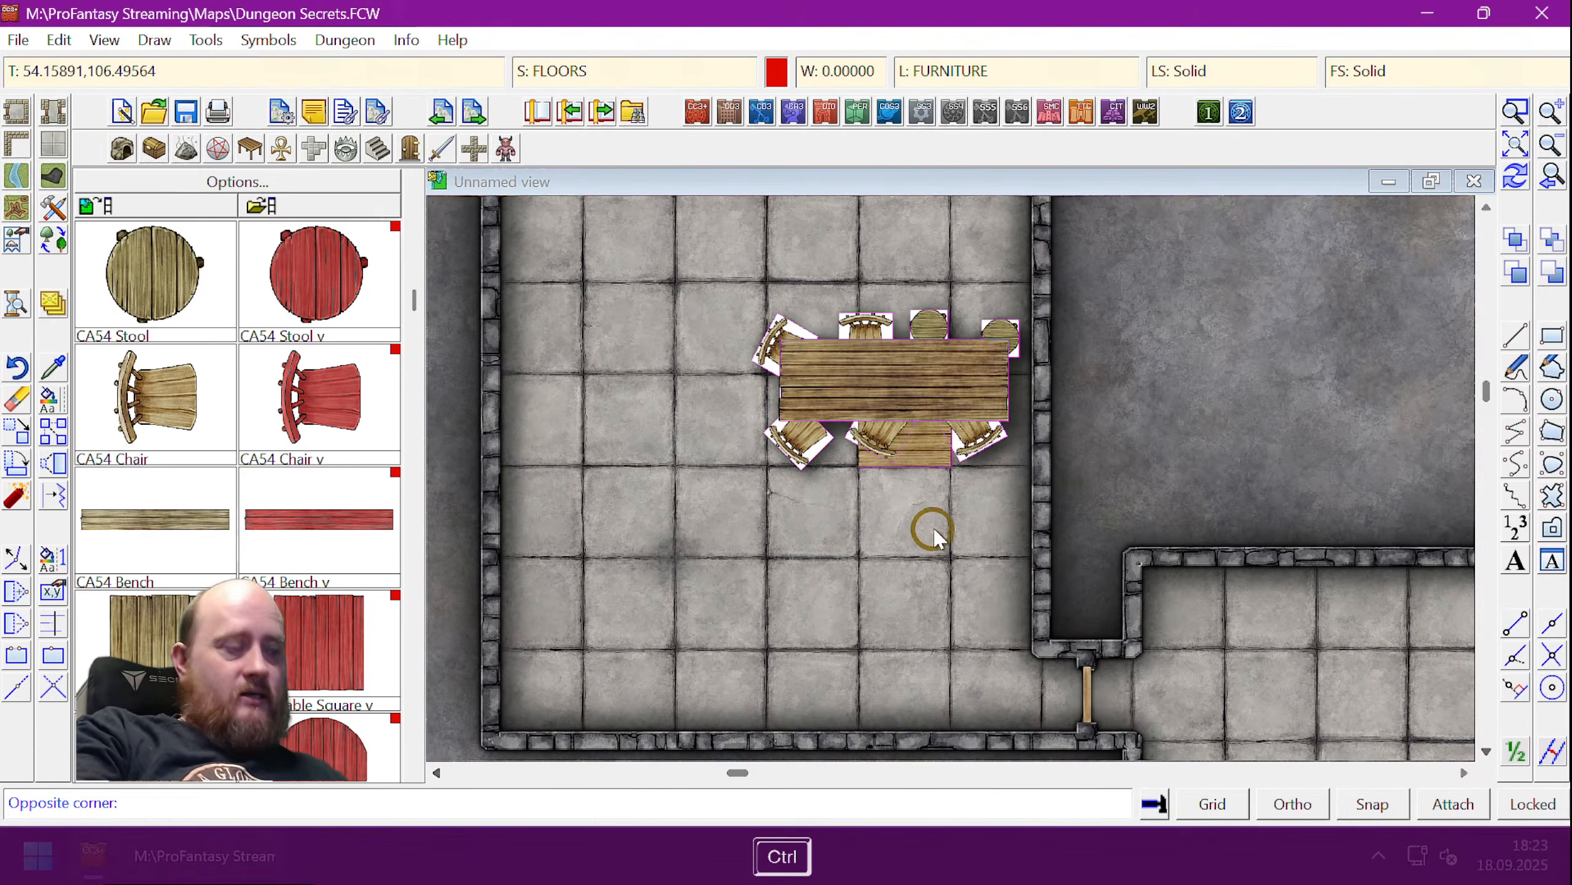
pyautogui.click(926, 451)
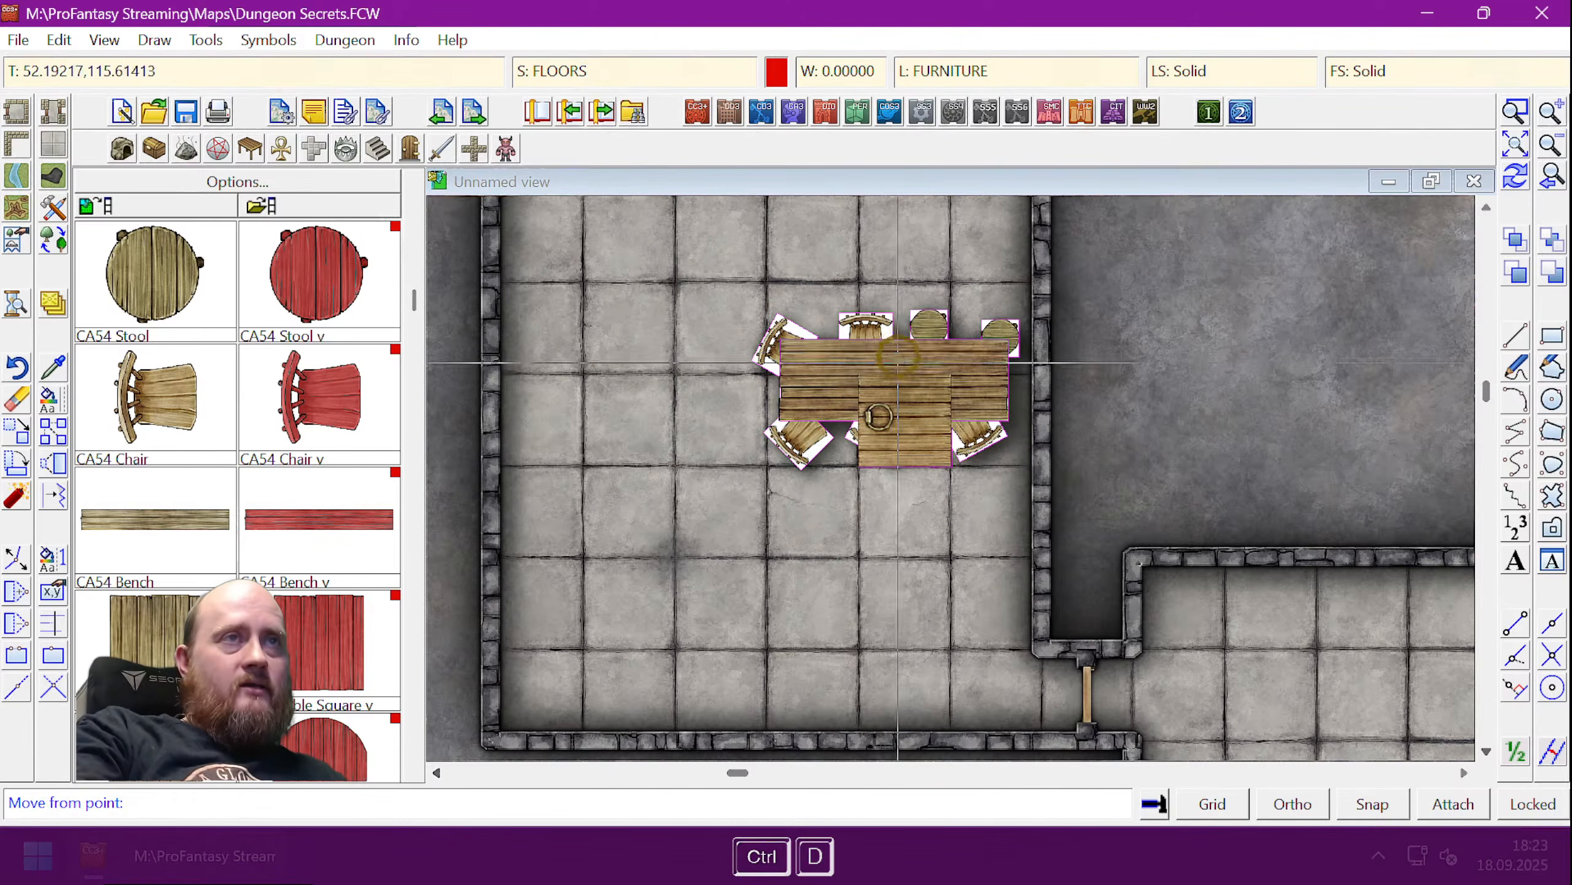
pyautogui.hotkey('ctrl', 'd')
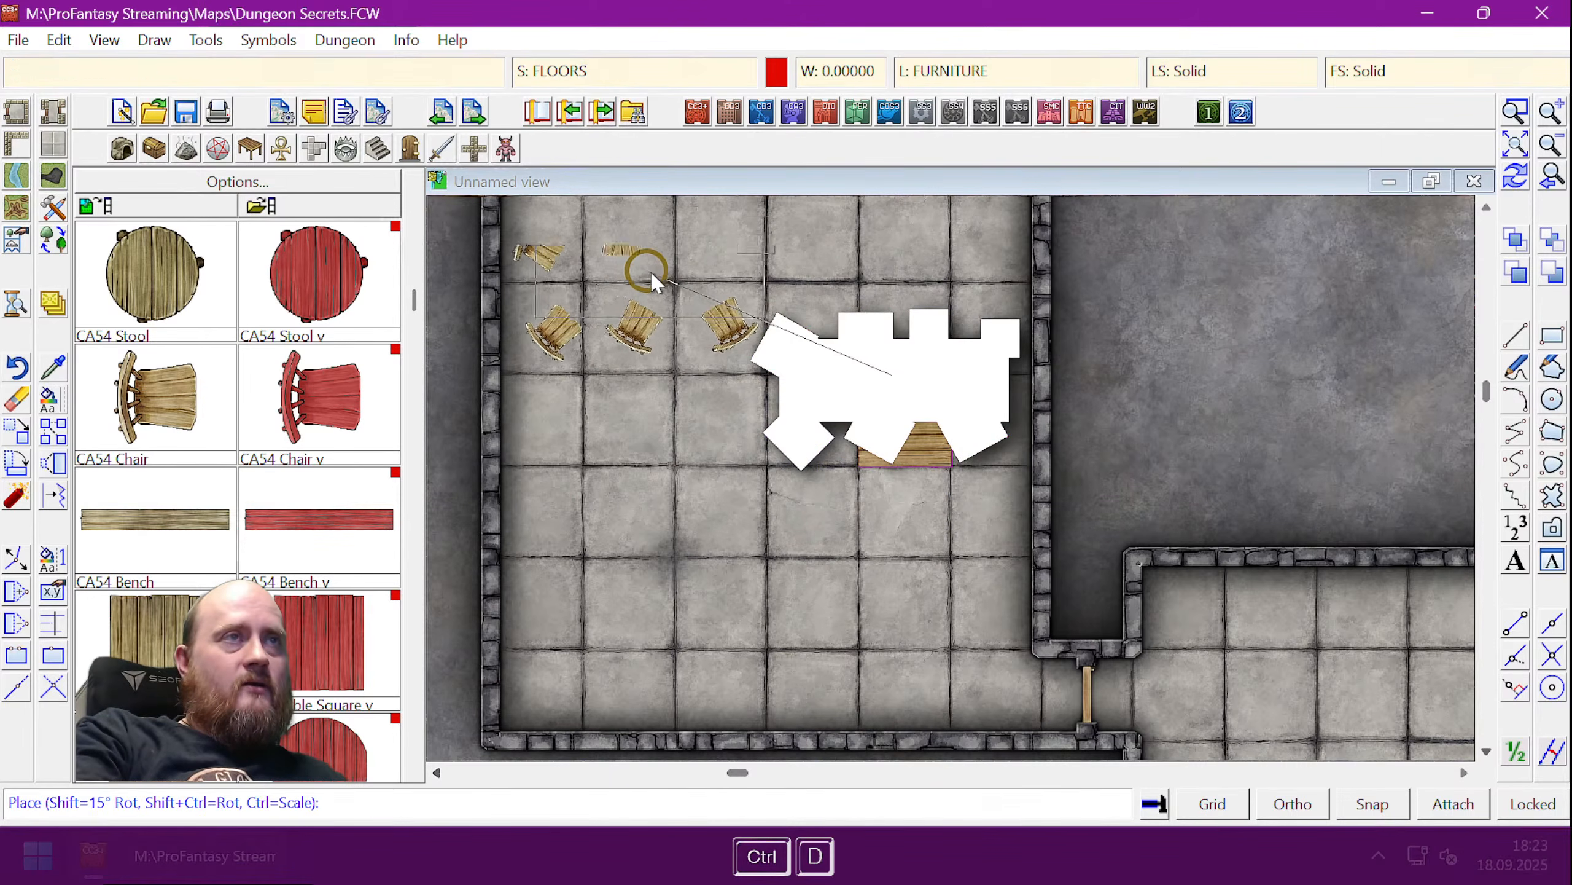
pyautogui.click(656, 274)
pyautogui.hotkey('ctrl', 'r')
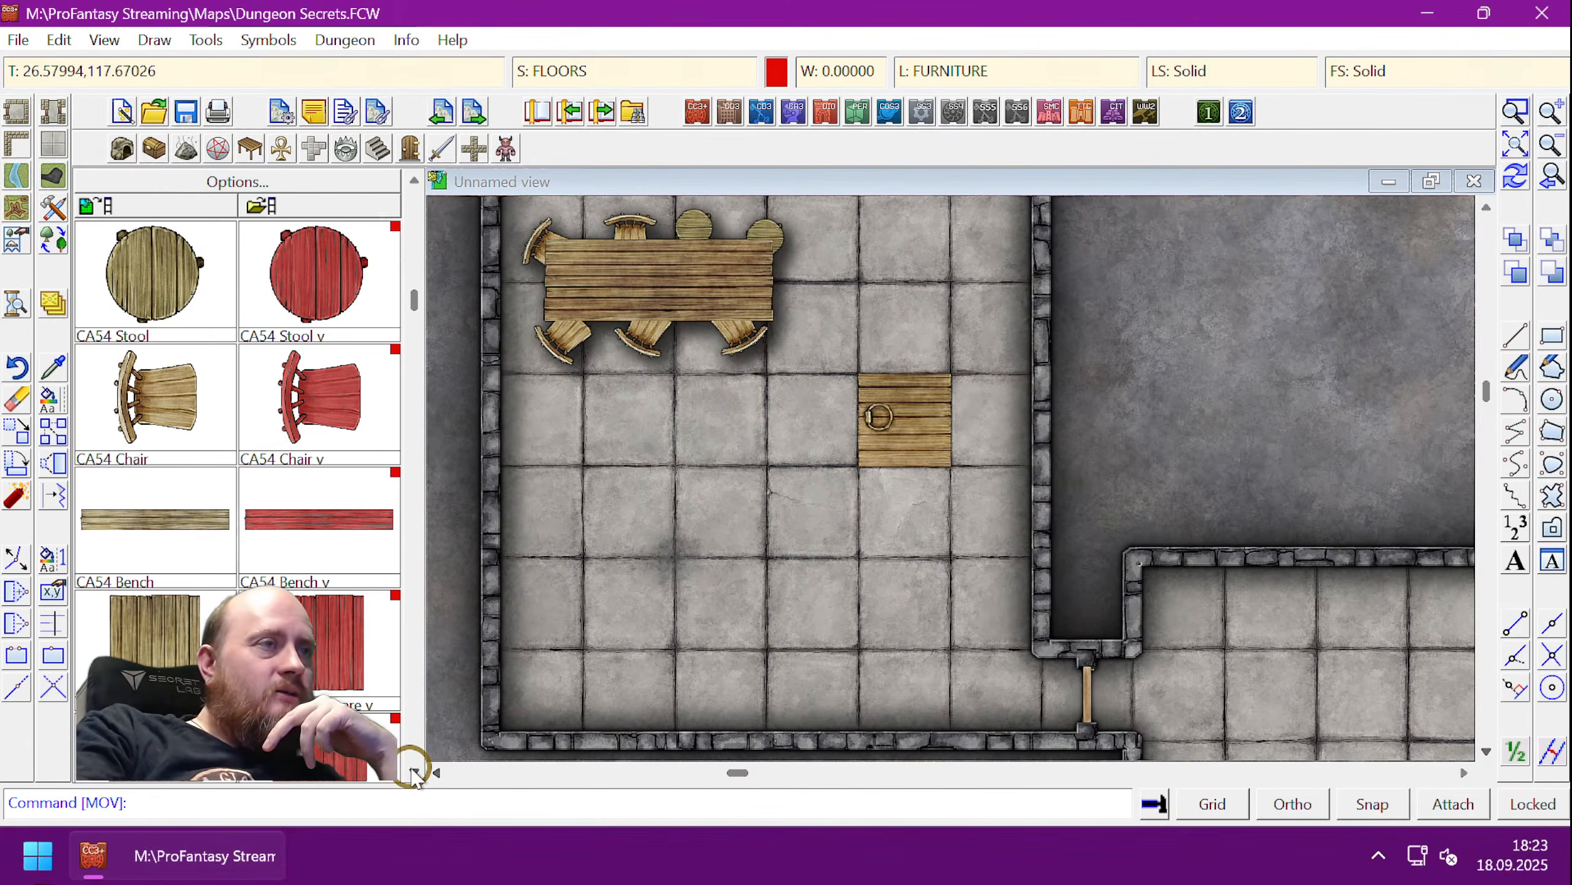
pyautogui.click(413, 770)
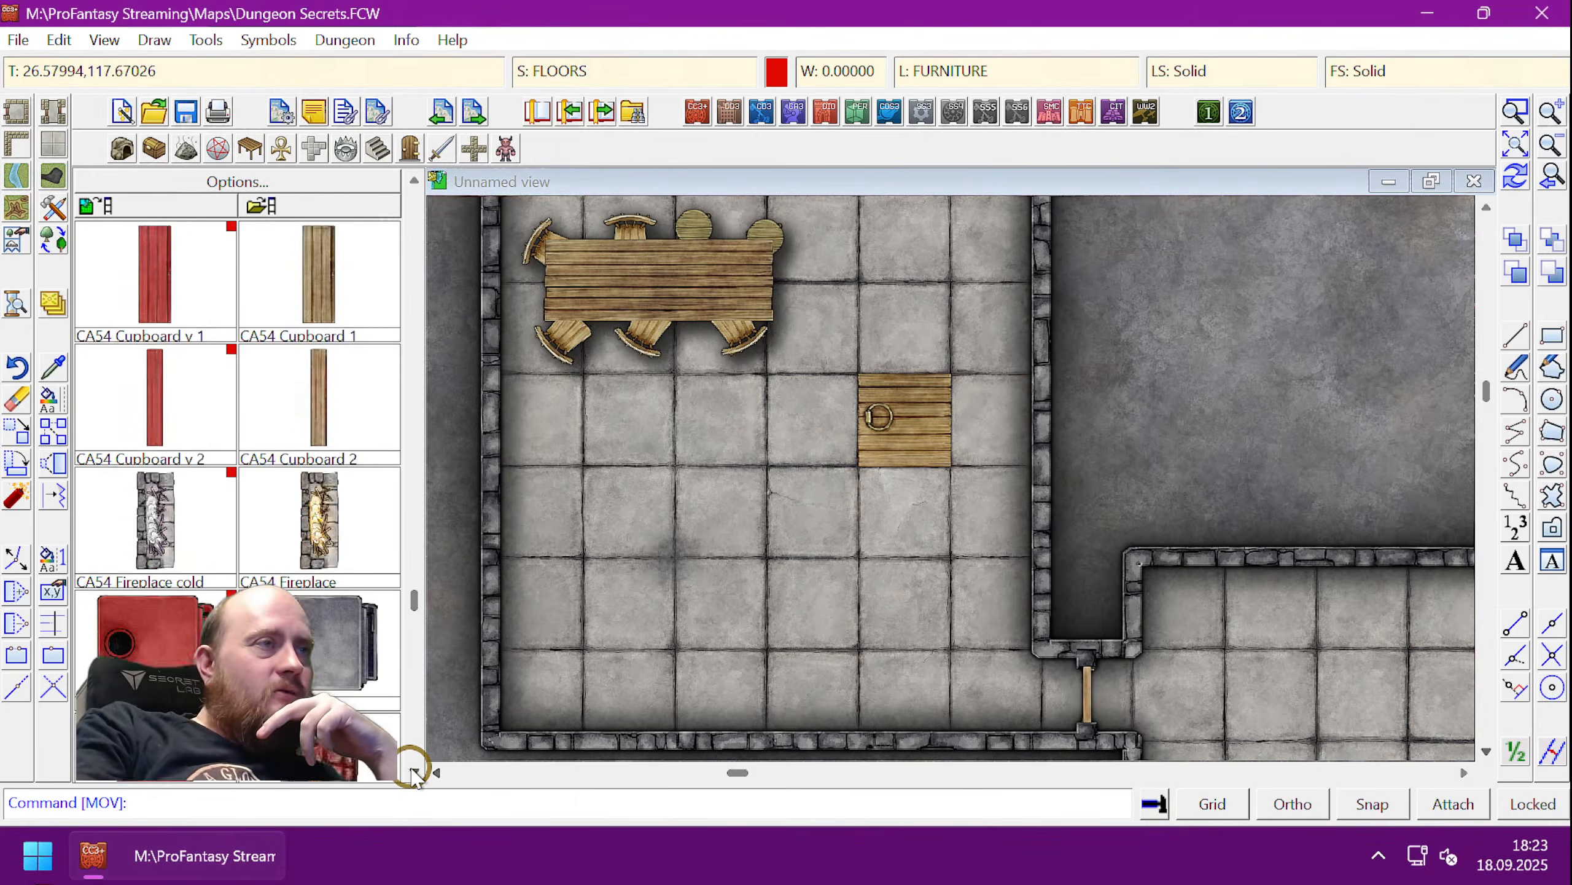
pyautogui.click(413, 771)
pyautogui.click(413, 180)
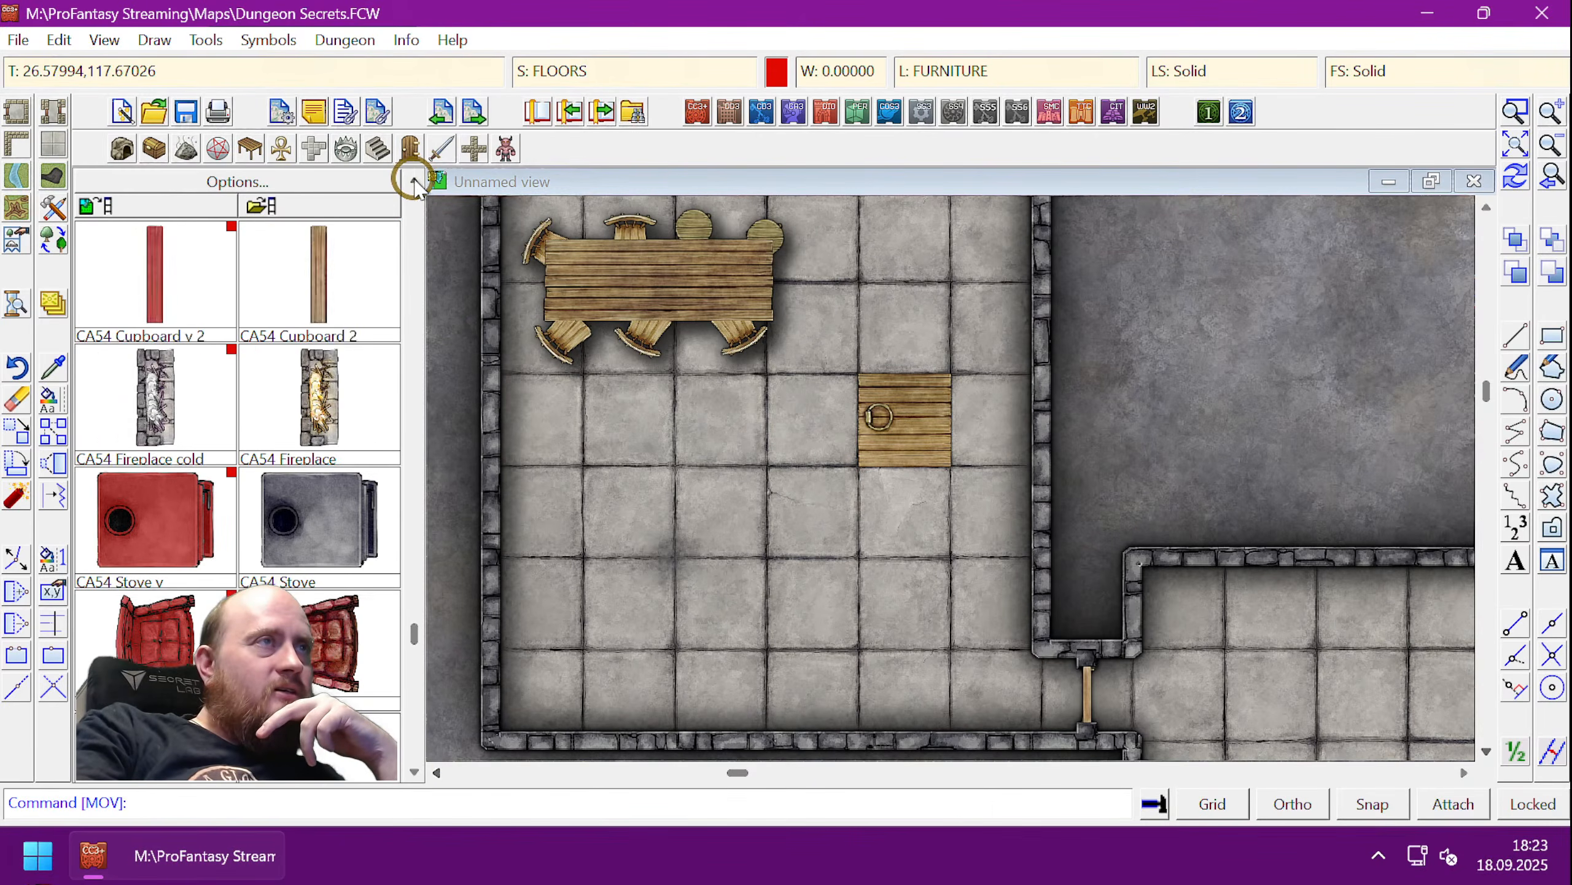
pyautogui.click(414, 180)
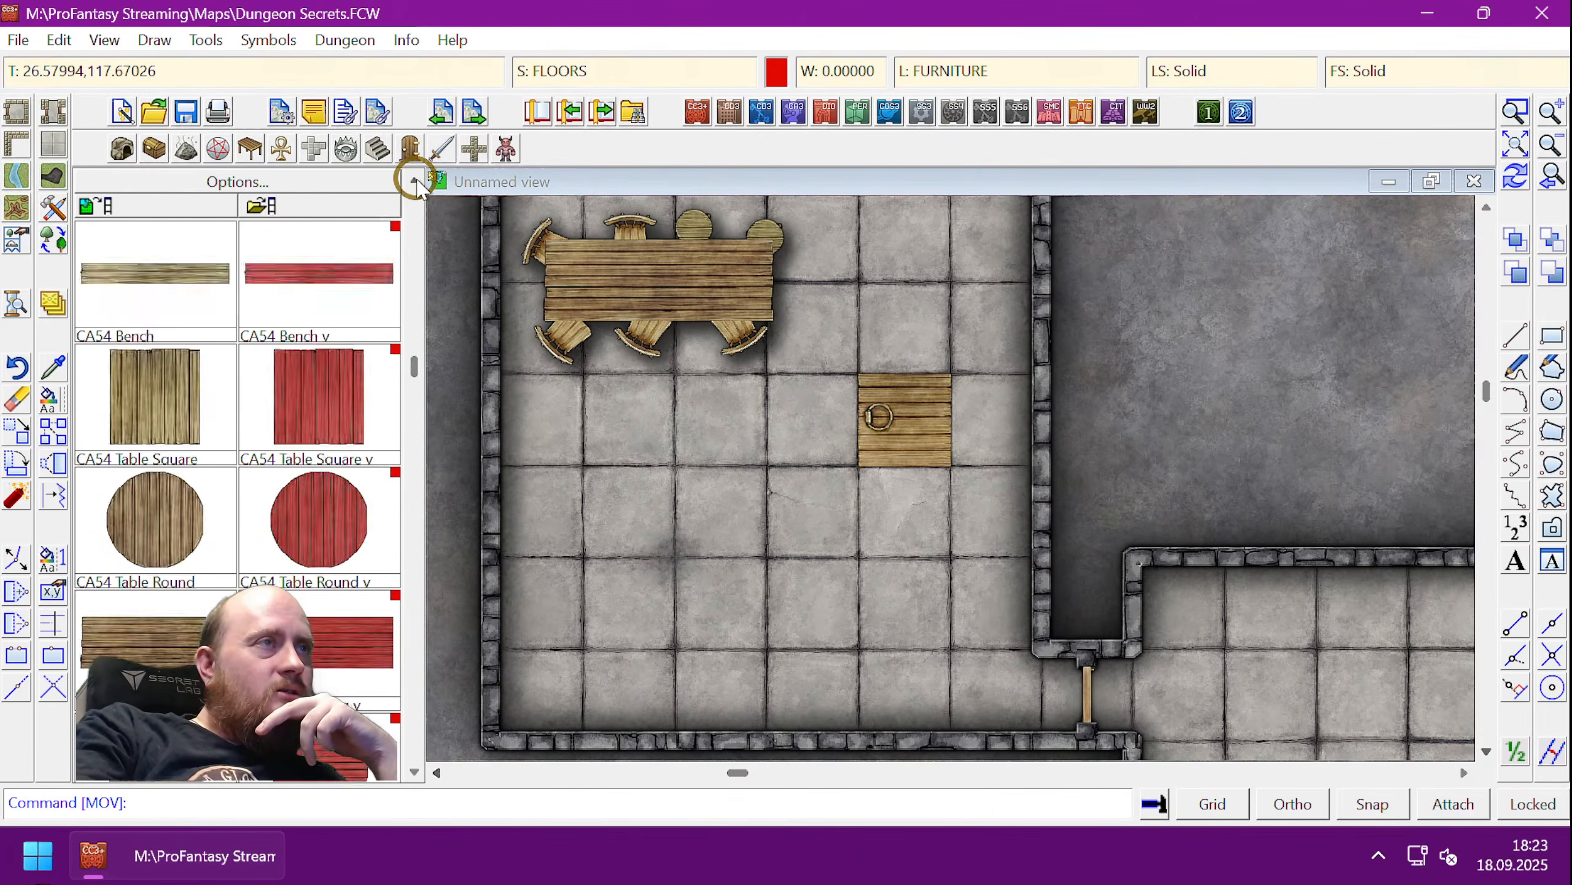
pyautogui.click(413, 180)
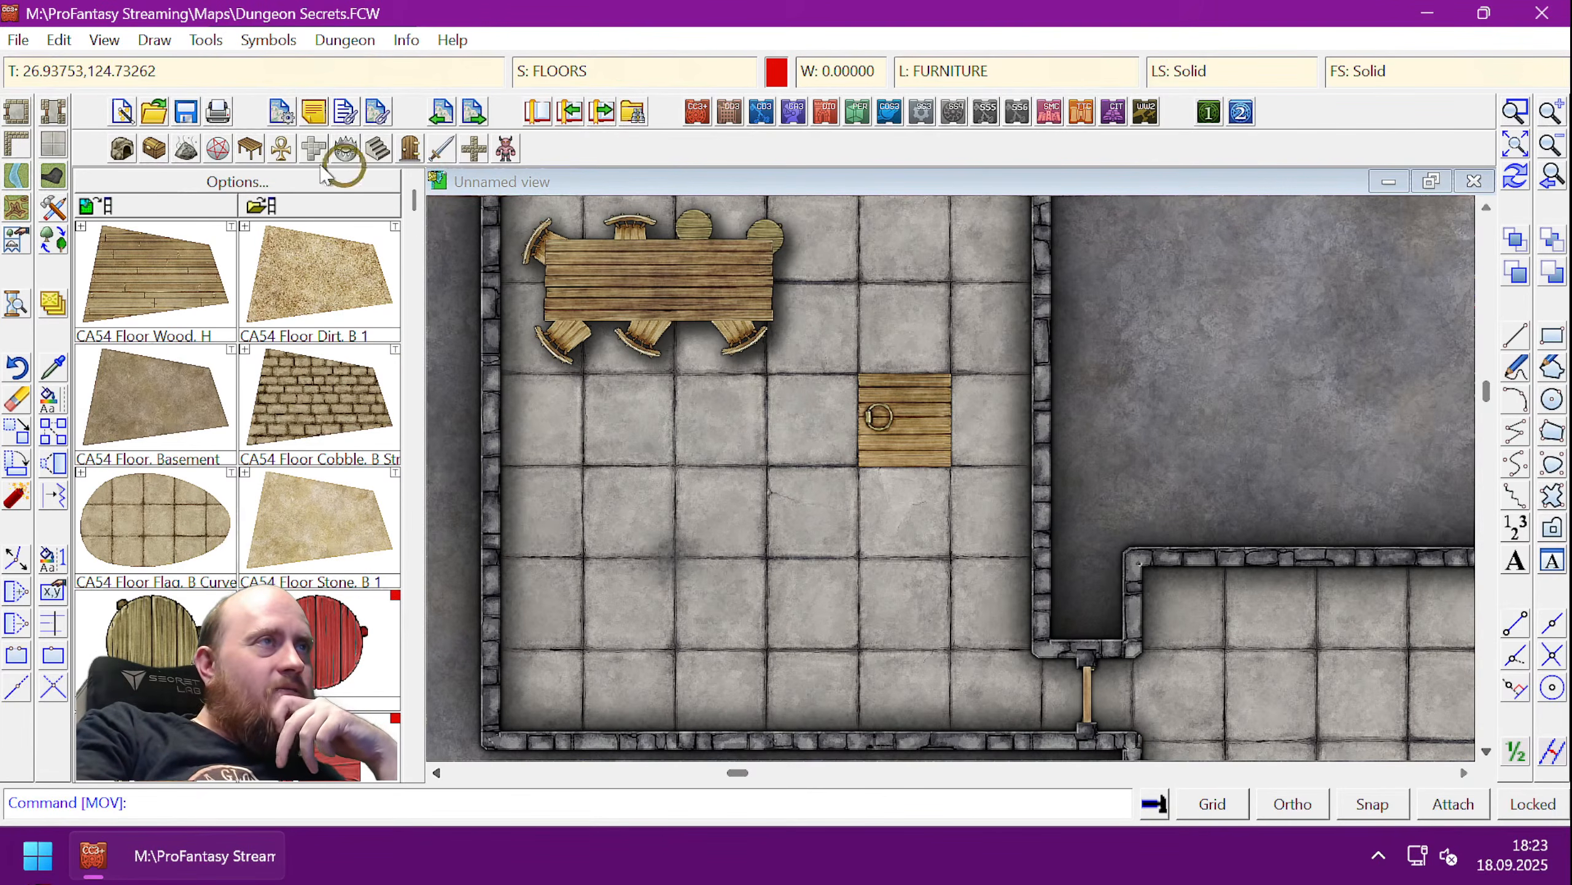
pyautogui.click(232, 148)
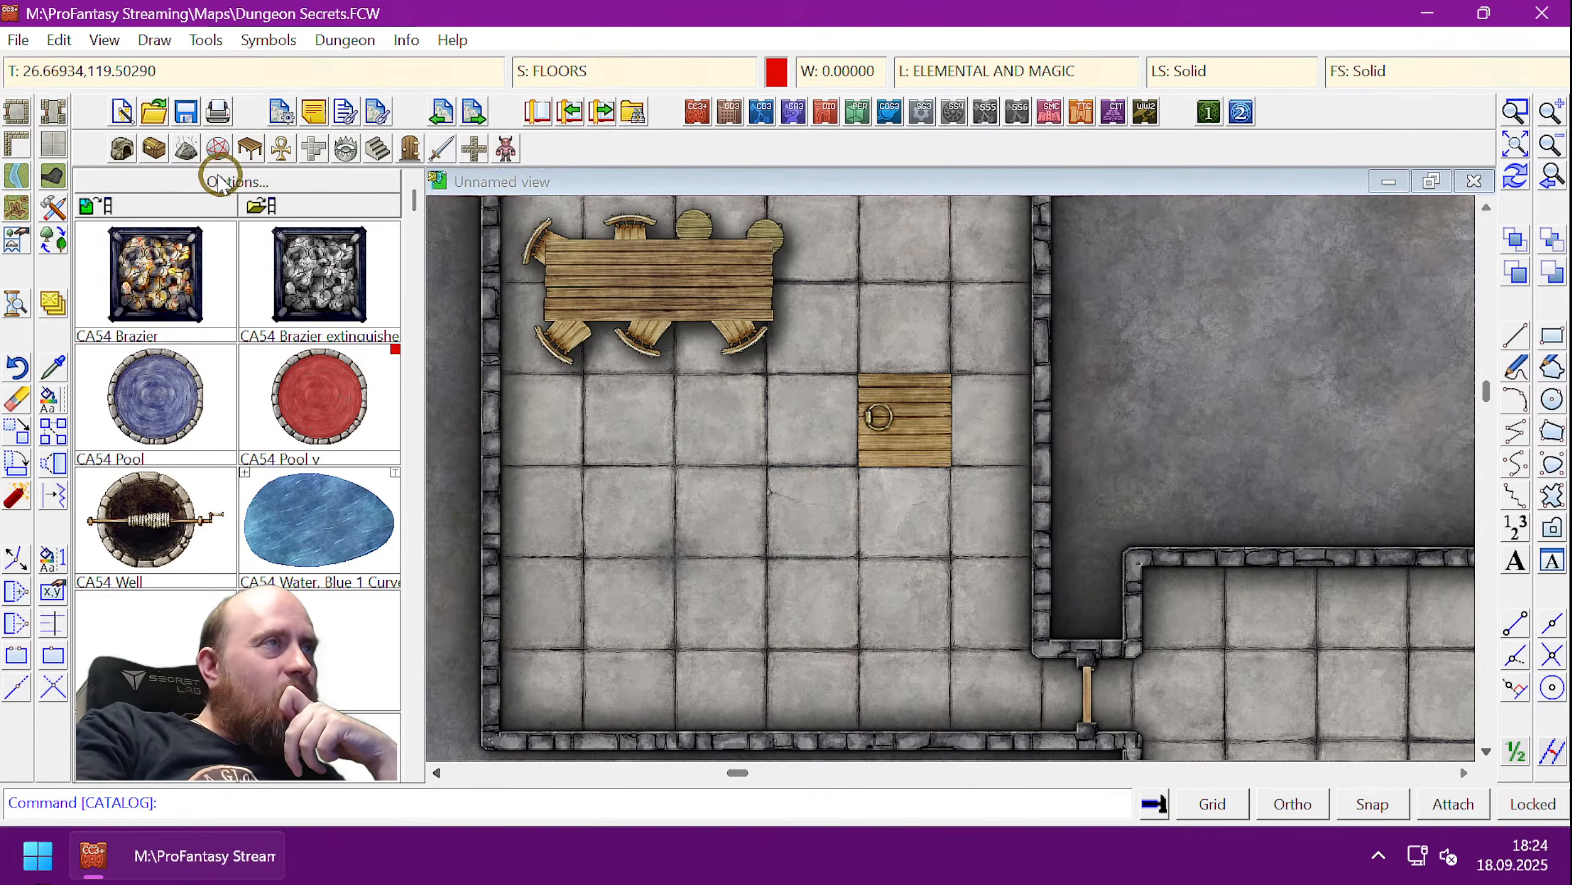
pyautogui.click(154, 148)
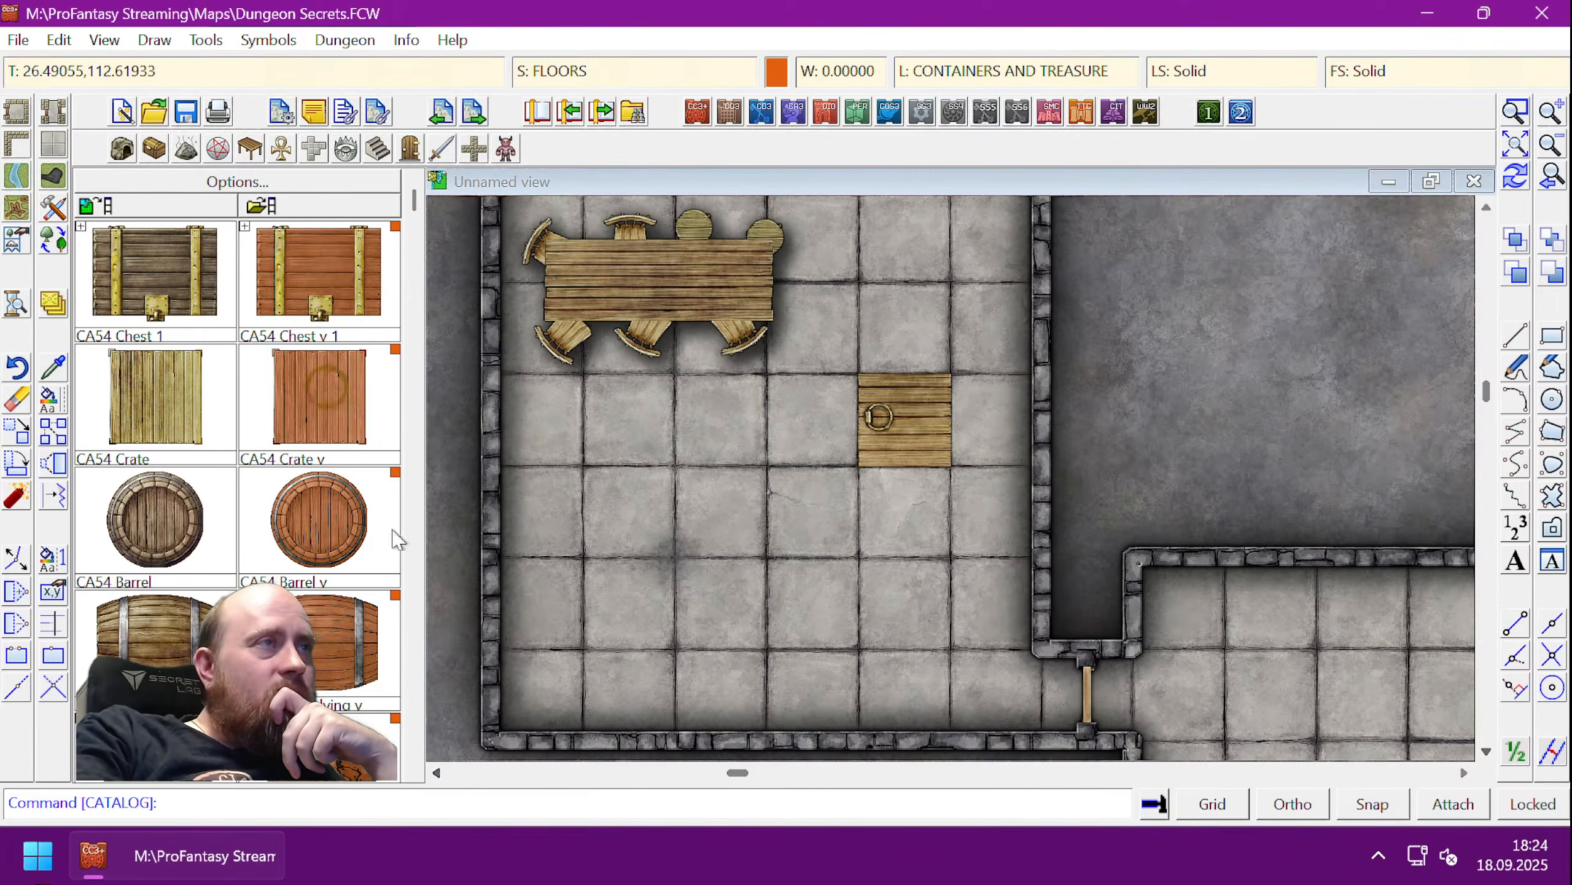
pyautogui.click(421, 758)
pyautogui.scroll(-7, 416, 775)
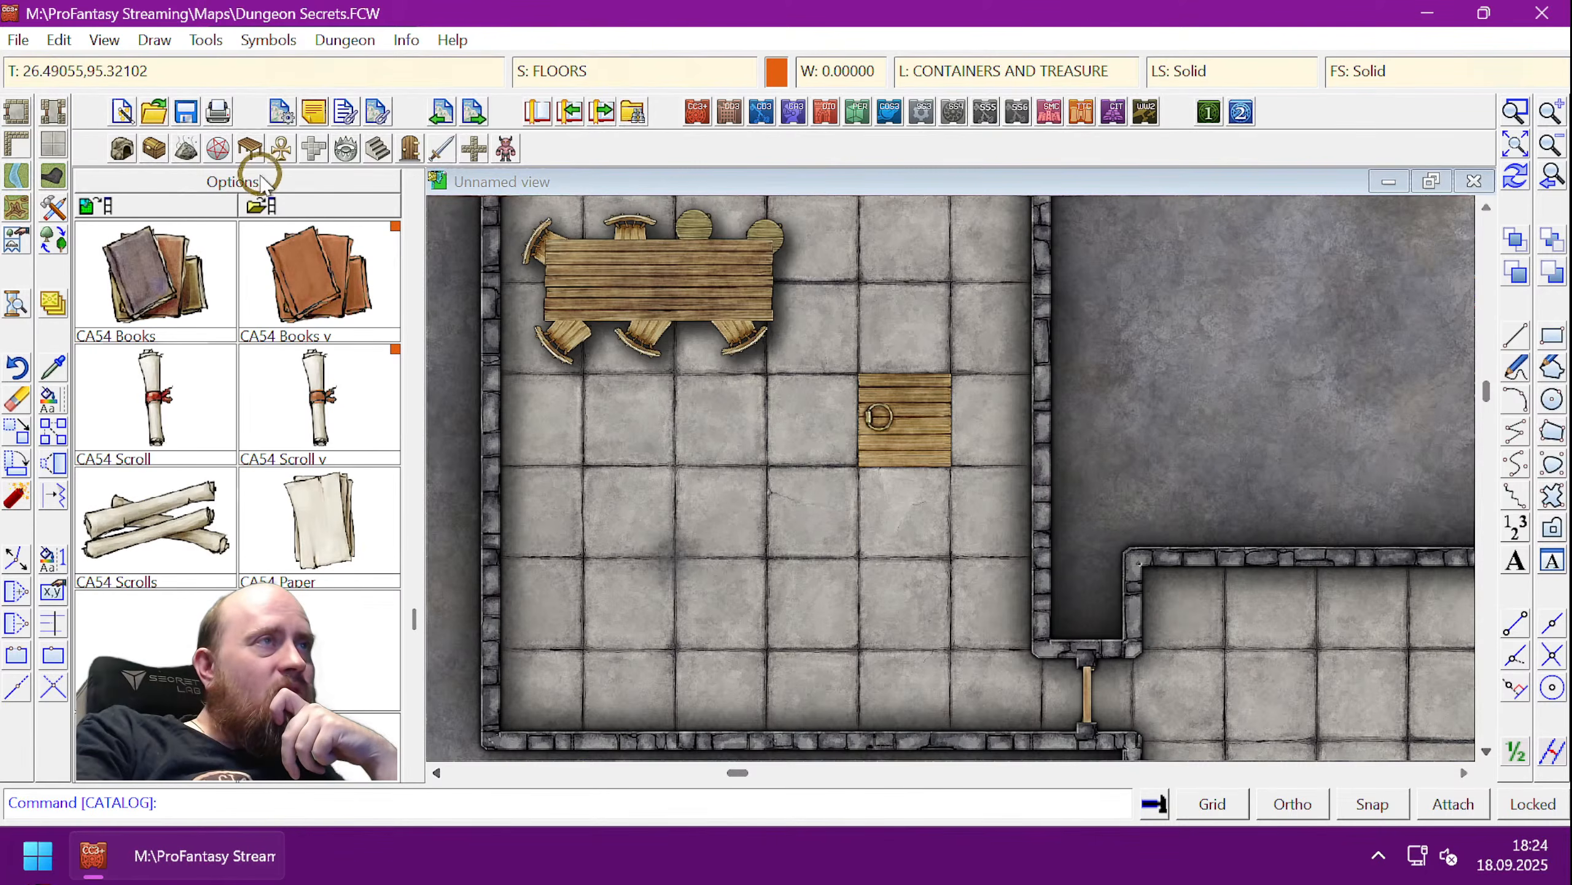
pyautogui.click(253, 147)
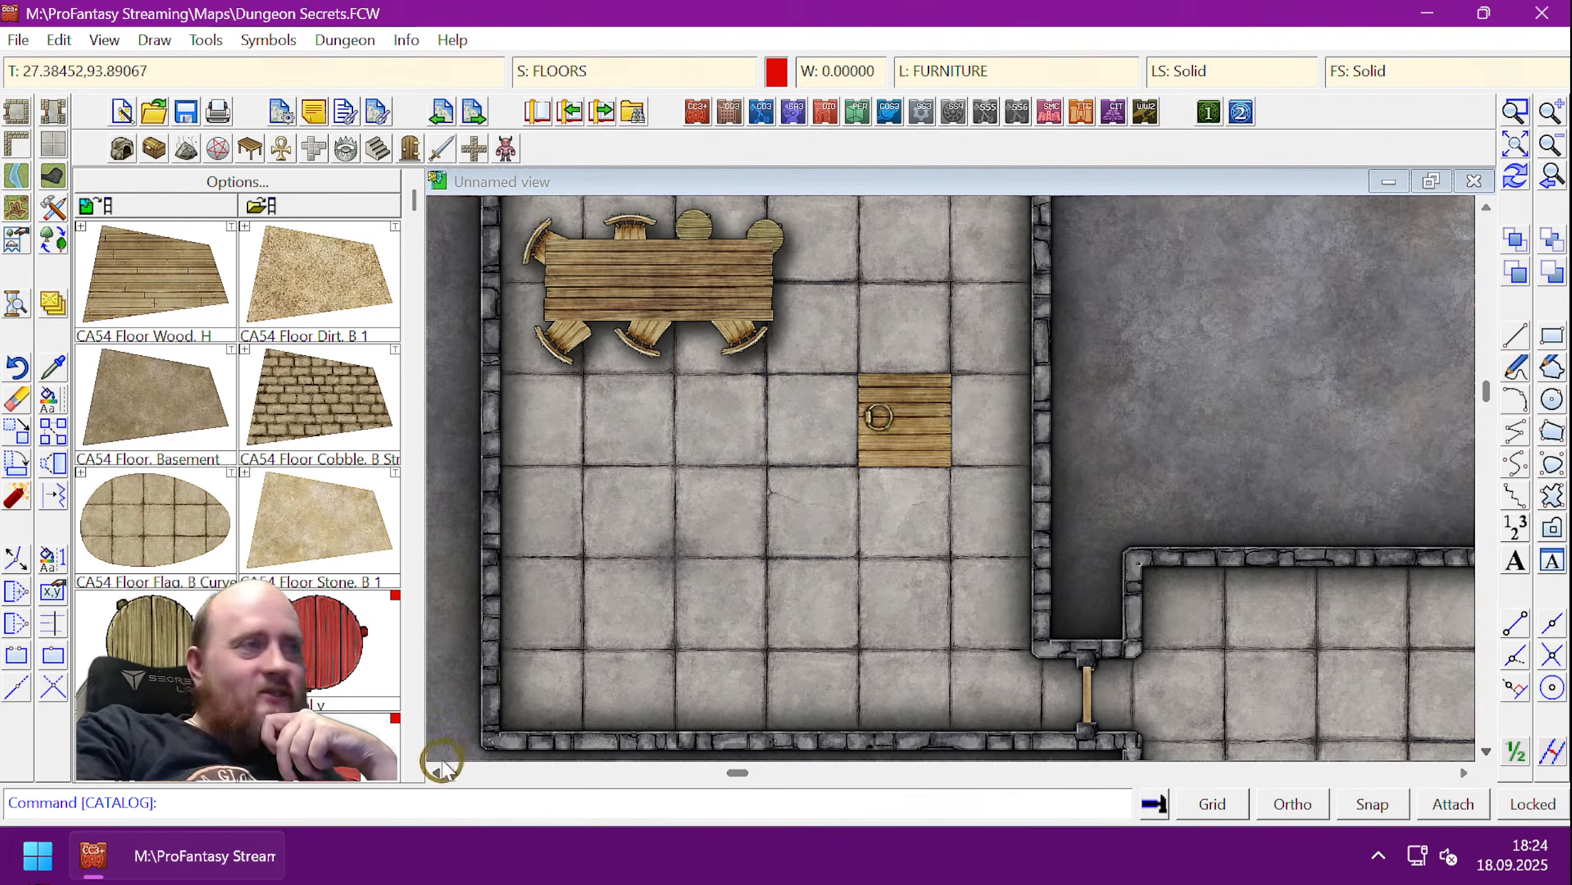
pyautogui.scroll(-10, 414, 770)
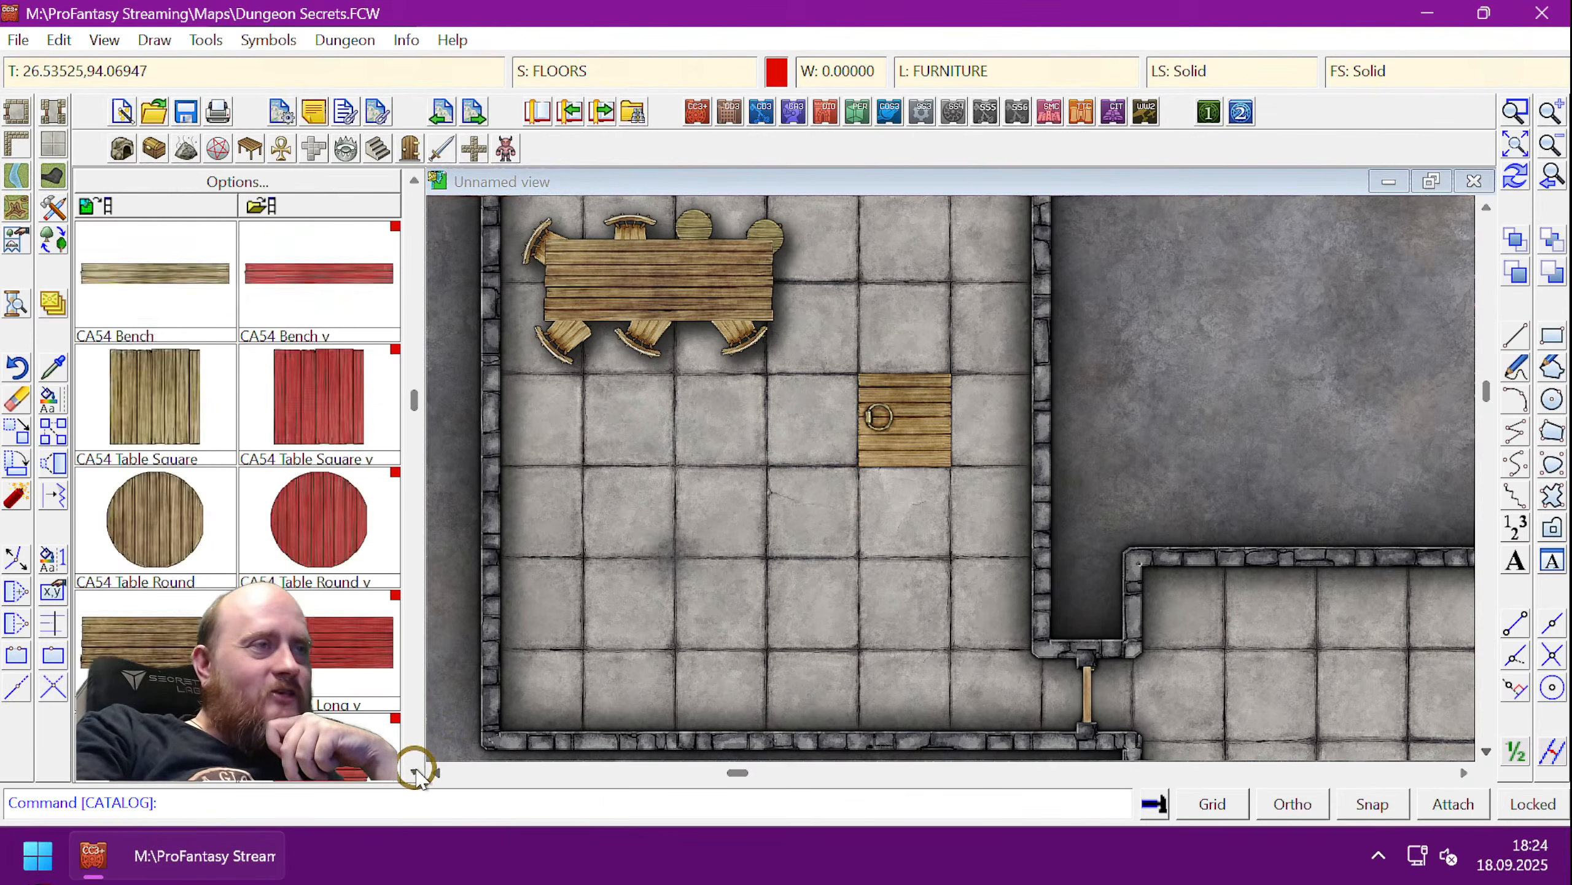
pyautogui.scroll(-2, 414, 770)
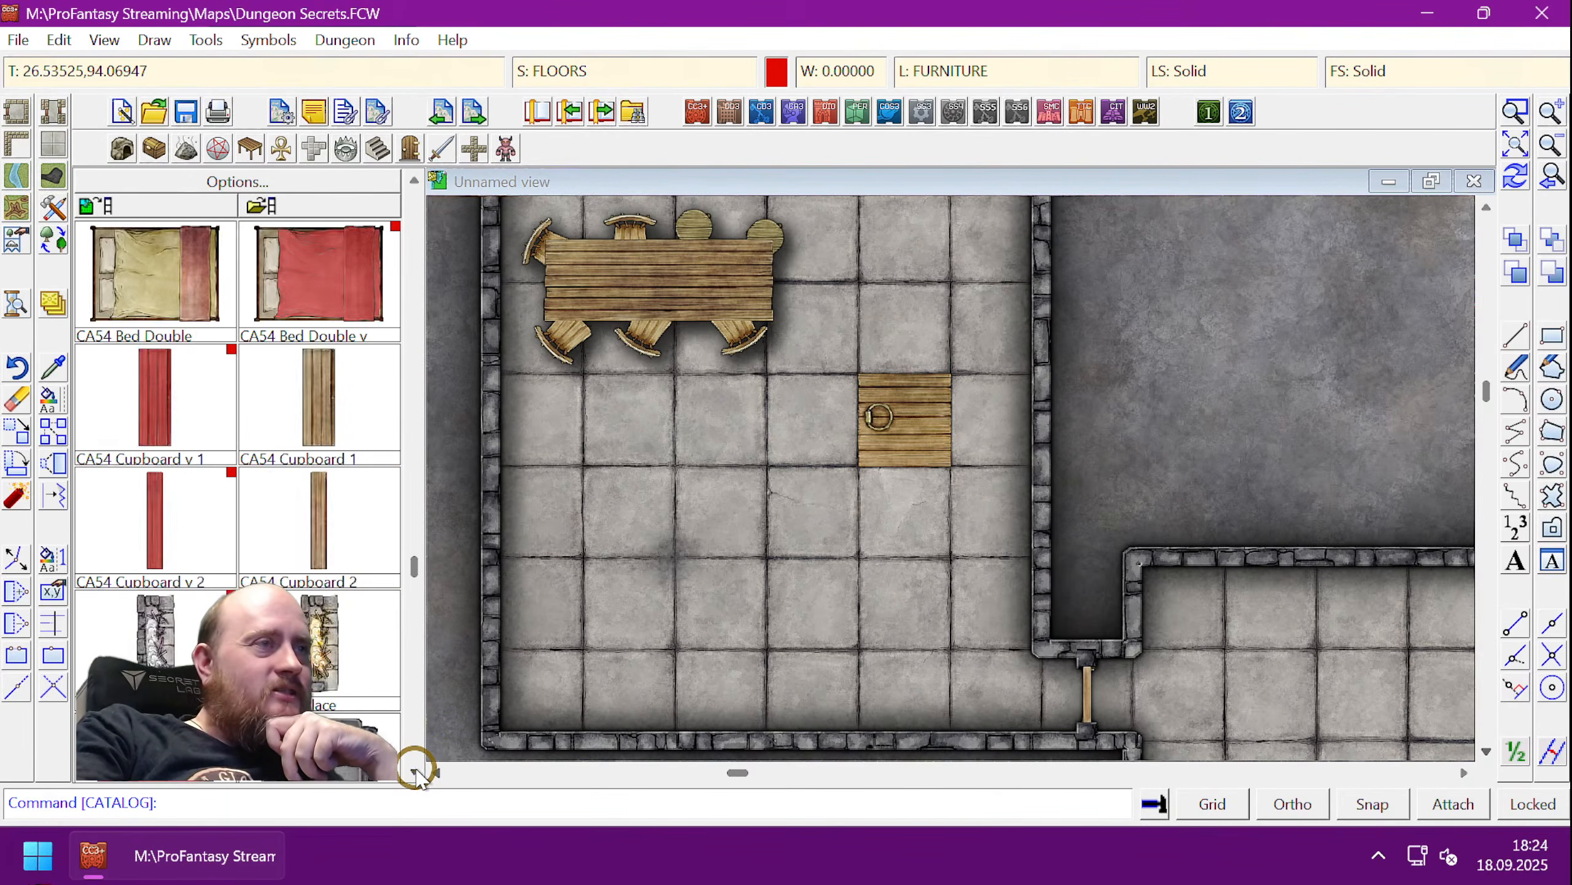
pyautogui.scroll(-3, 414, 770)
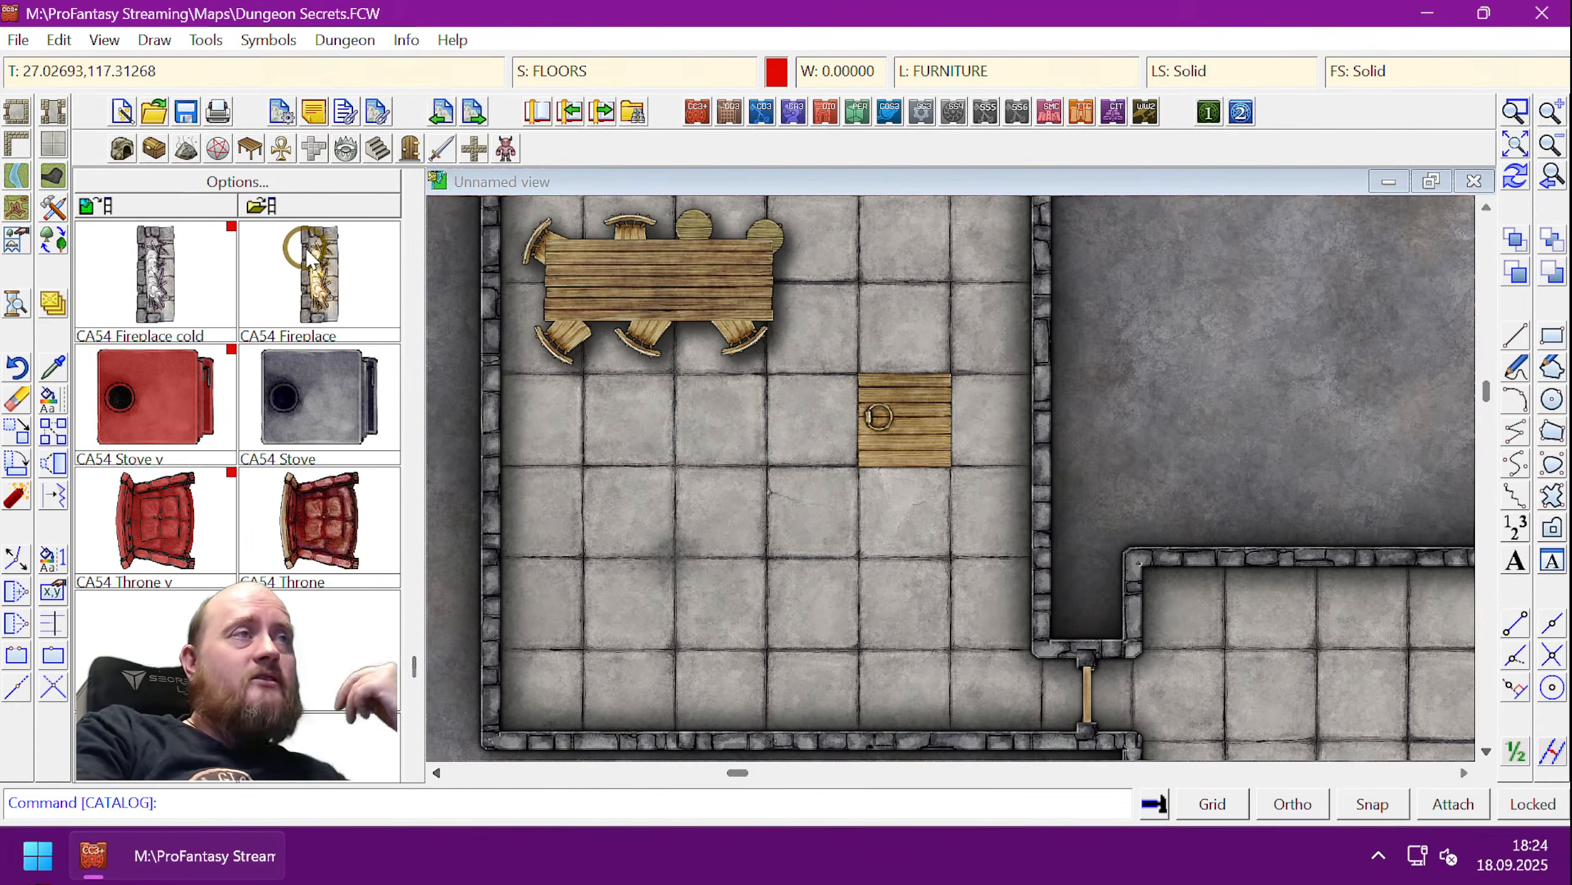
# - Browse for a new symbol catalogue, going up to Dungeons and into the SS2 folder
pyautogui.click(286, 210)
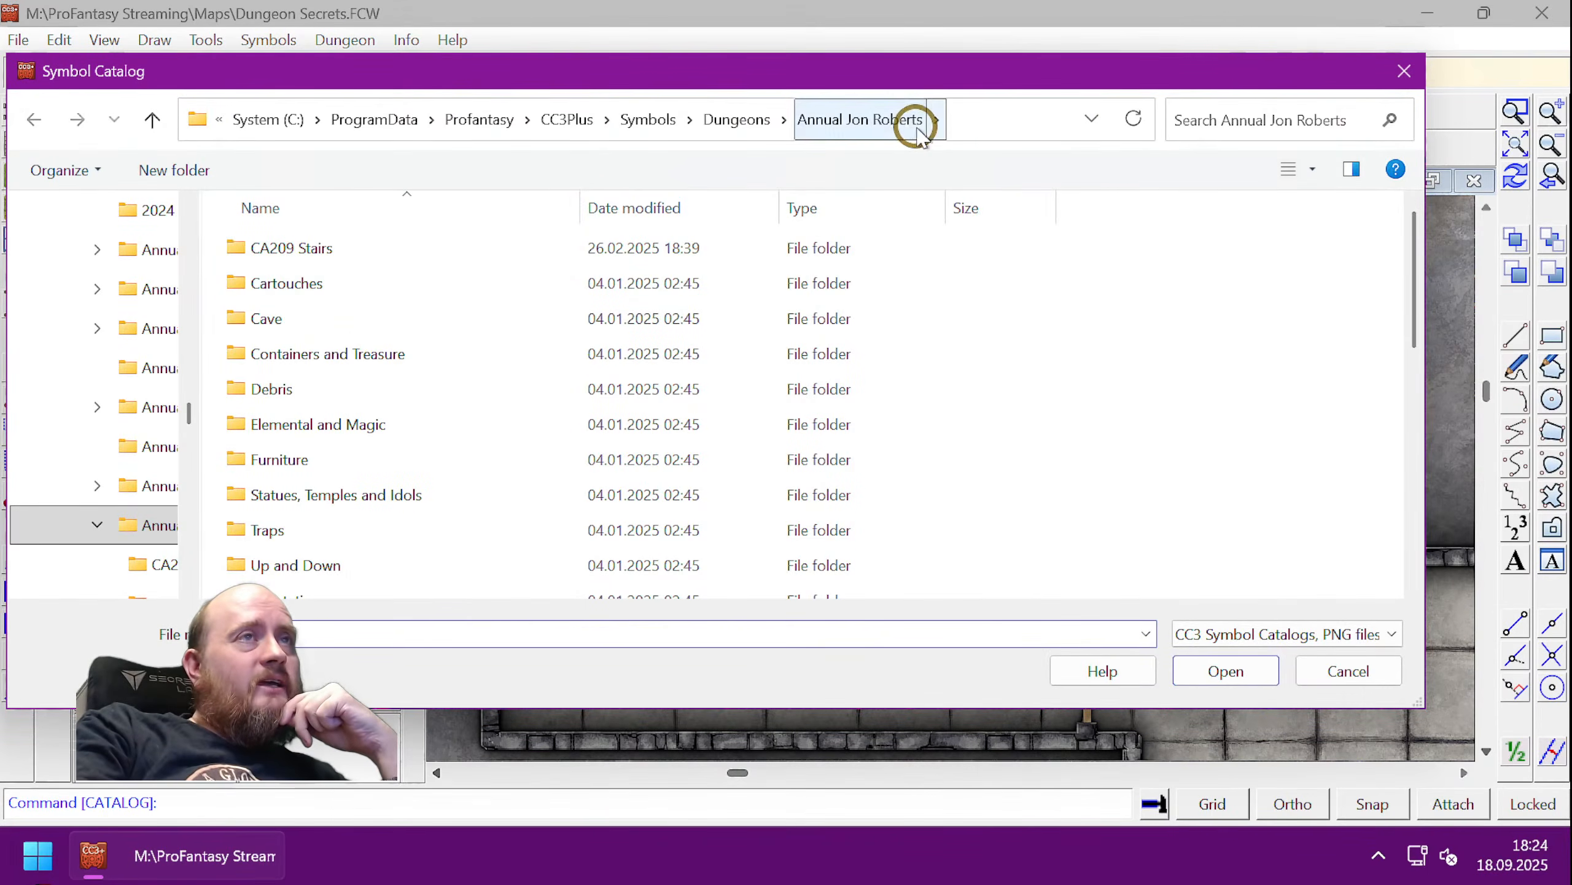
pyautogui.click(746, 118)
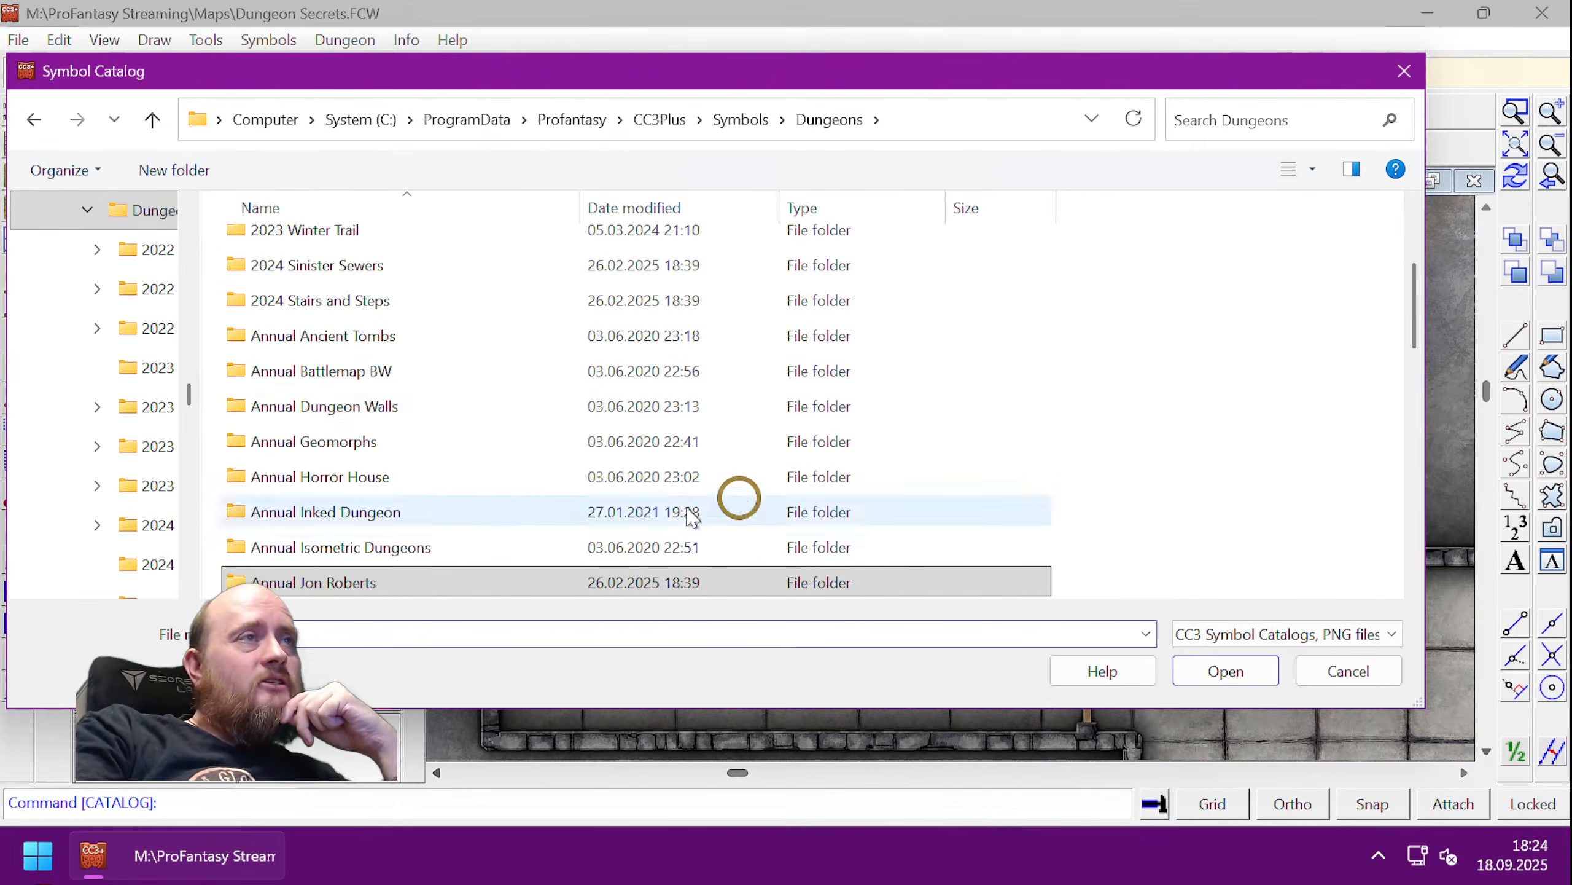
pyautogui.scroll(-1, 740, 409)
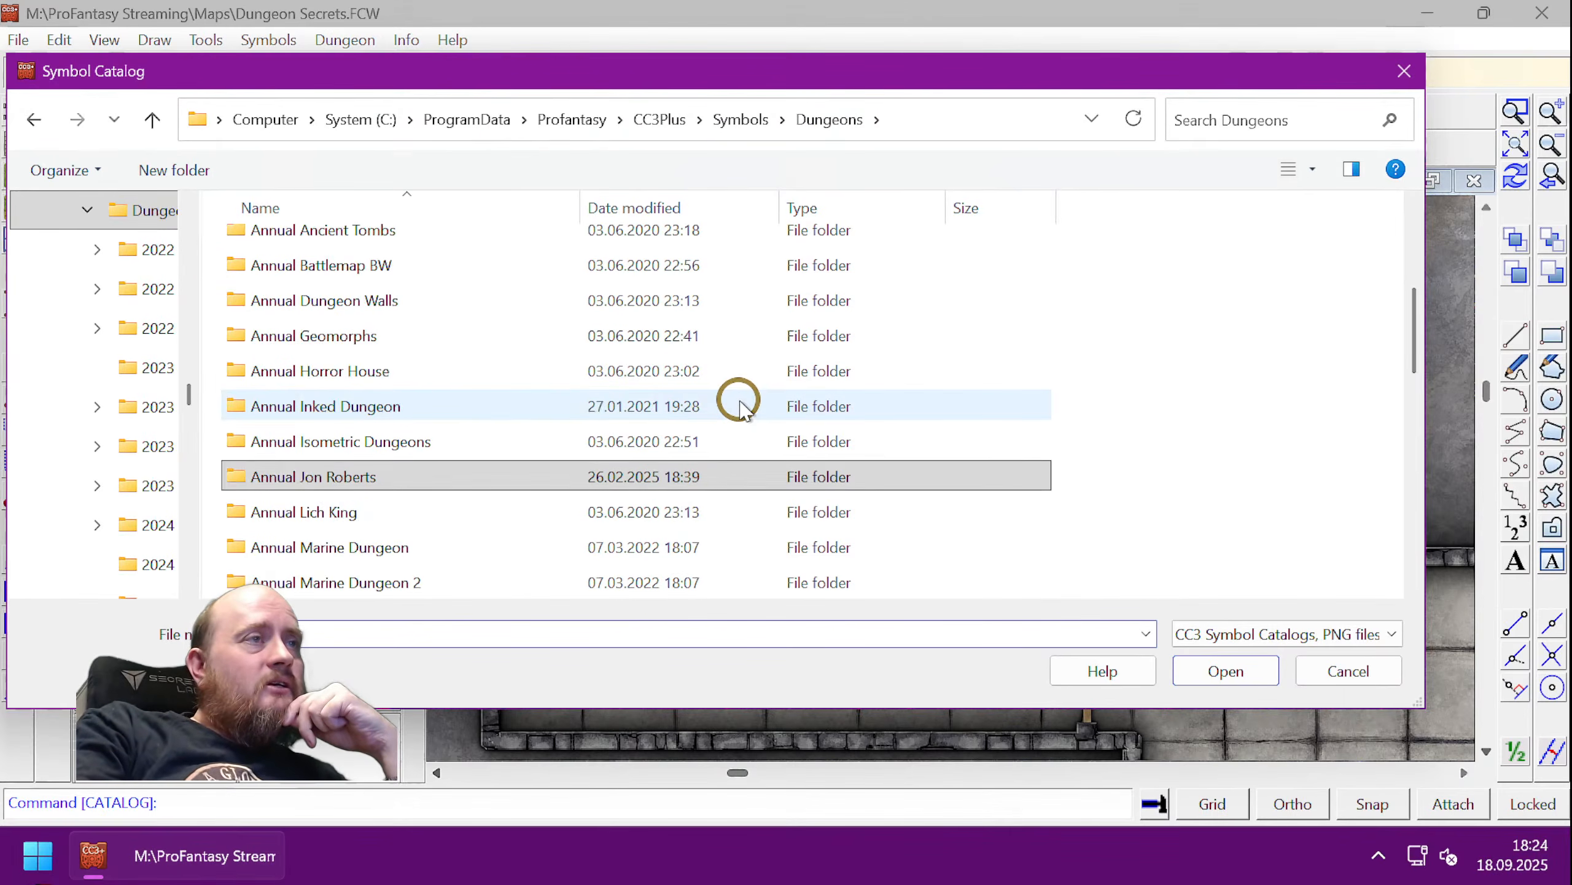
pyautogui.scroll(-2, 741, 409)
pyautogui.scroll(-1, 741, 409)
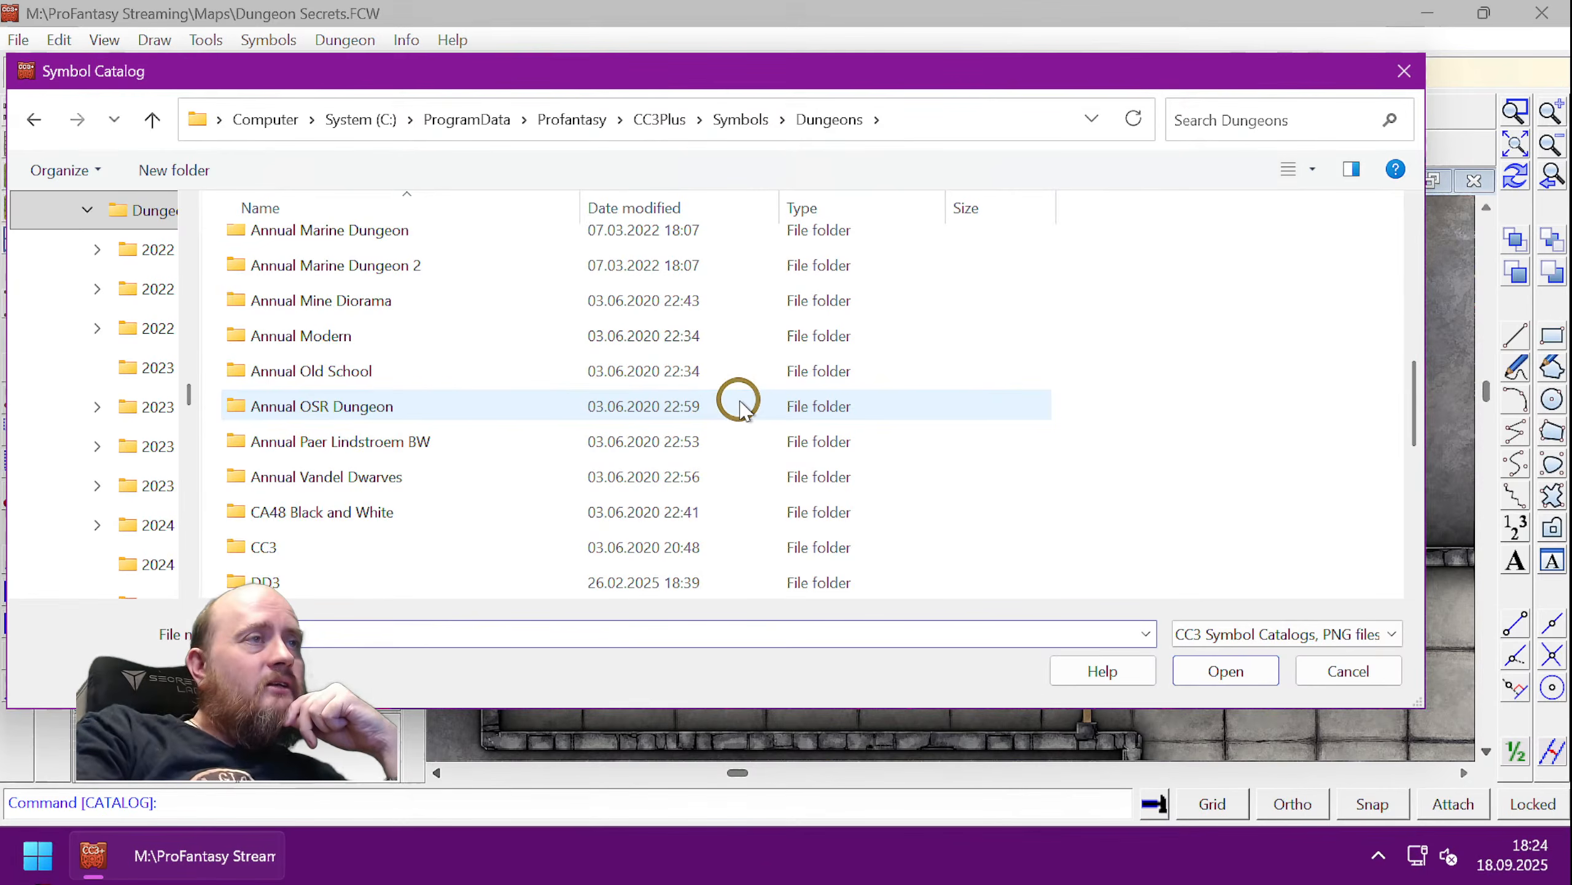
pyautogui.scroll(6, 740, 409)
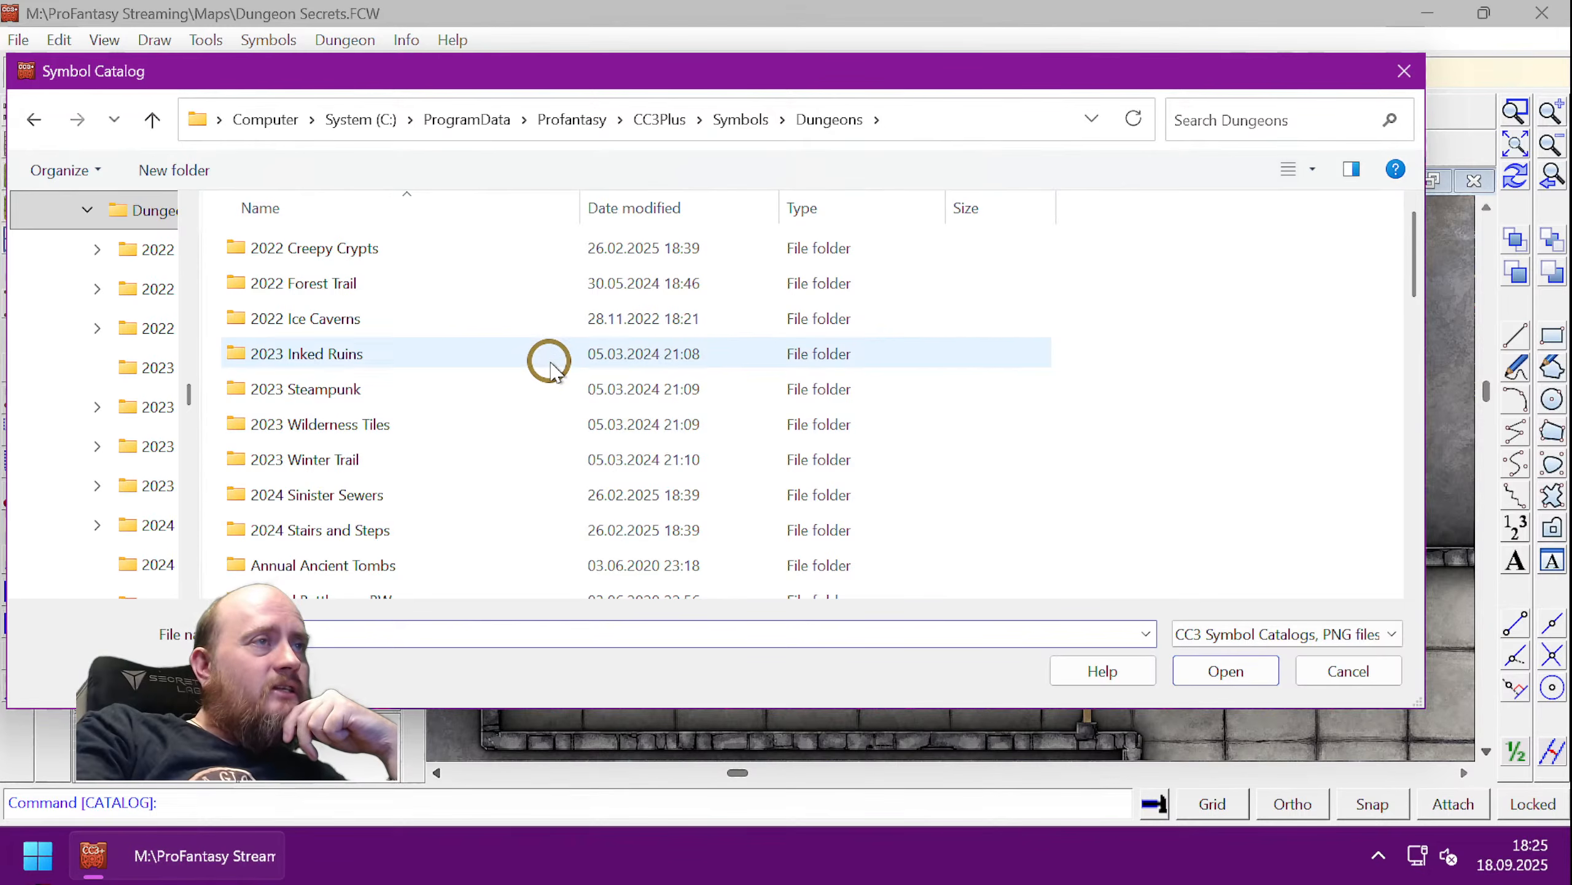
pyautogui.scroll(-6, 550, 369)
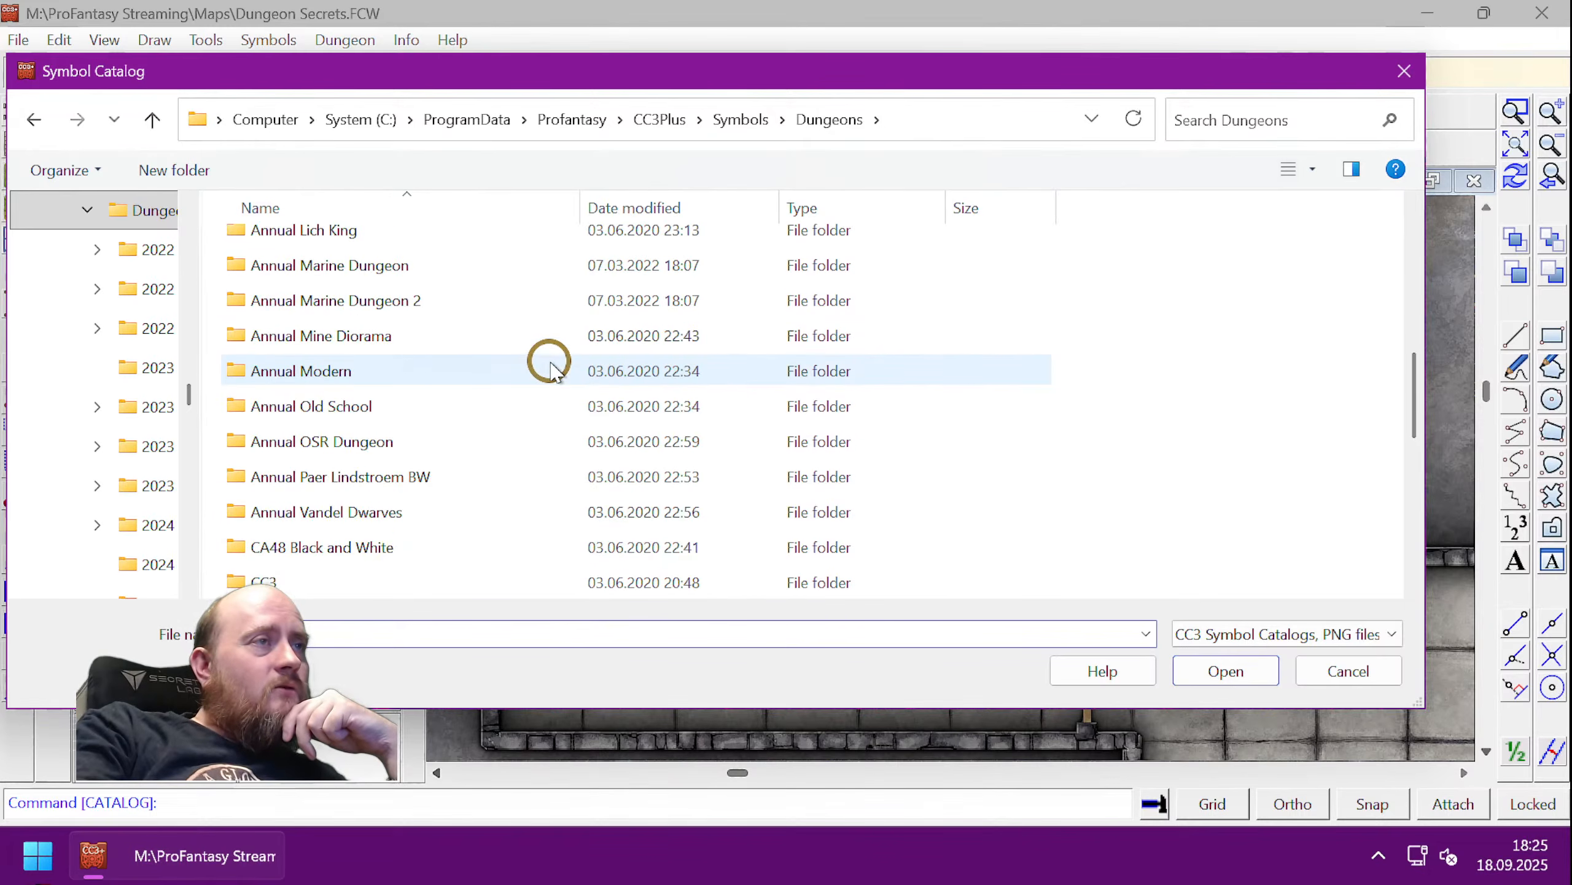
pyautogui.scroll(-3, 550, 369)
pyautogui.scroll(-2, 550, 368)
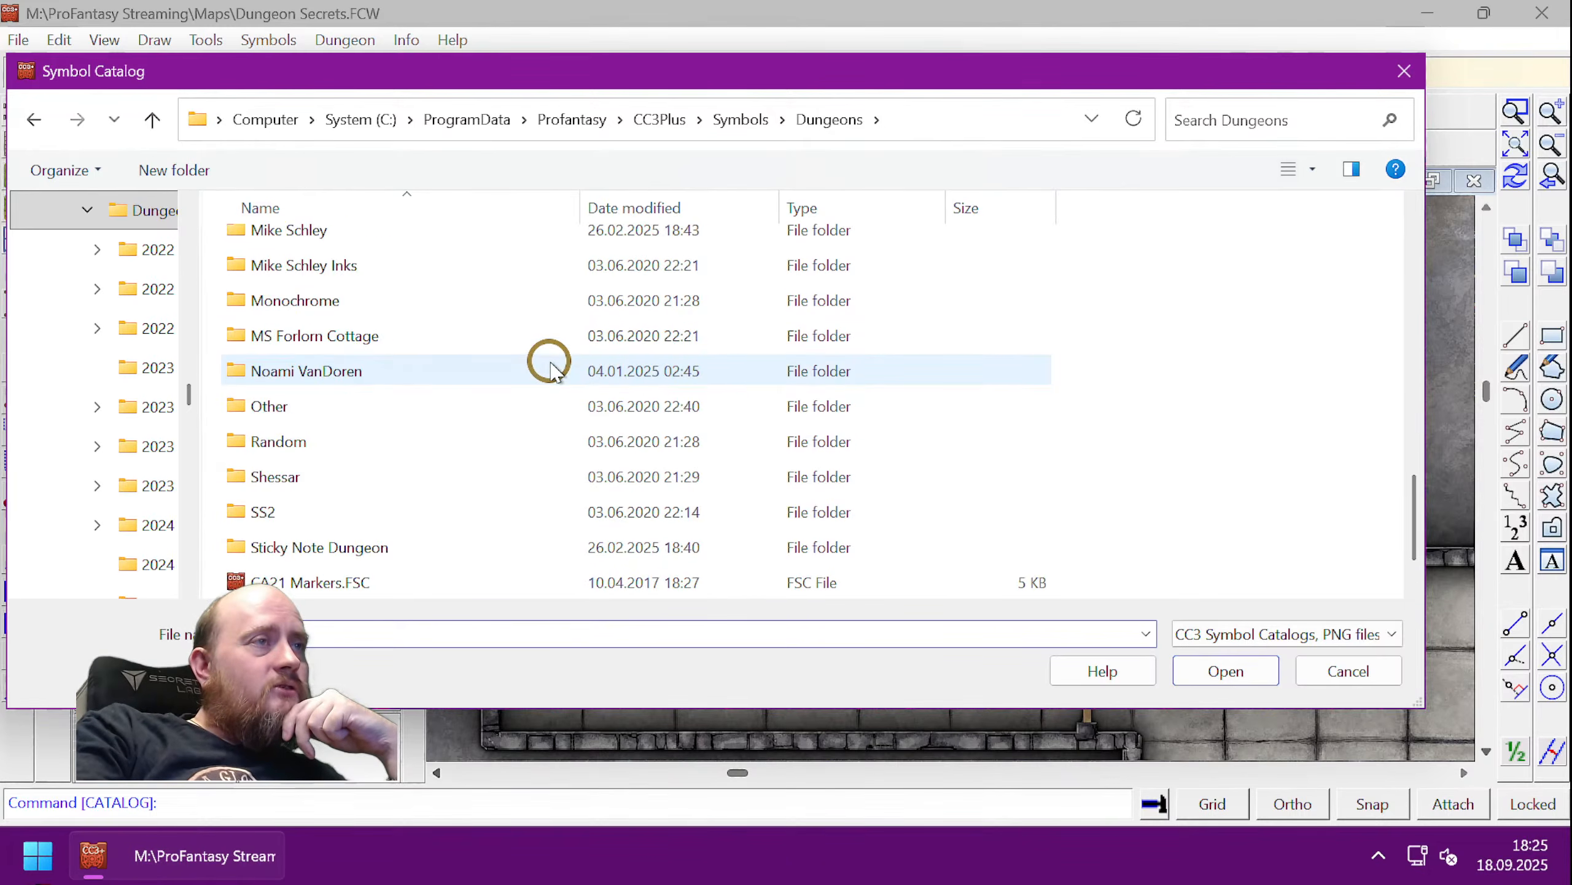
pyautogui.scroll(-1, 550, 368)
pyautogui.scroll(2, 546, 362)
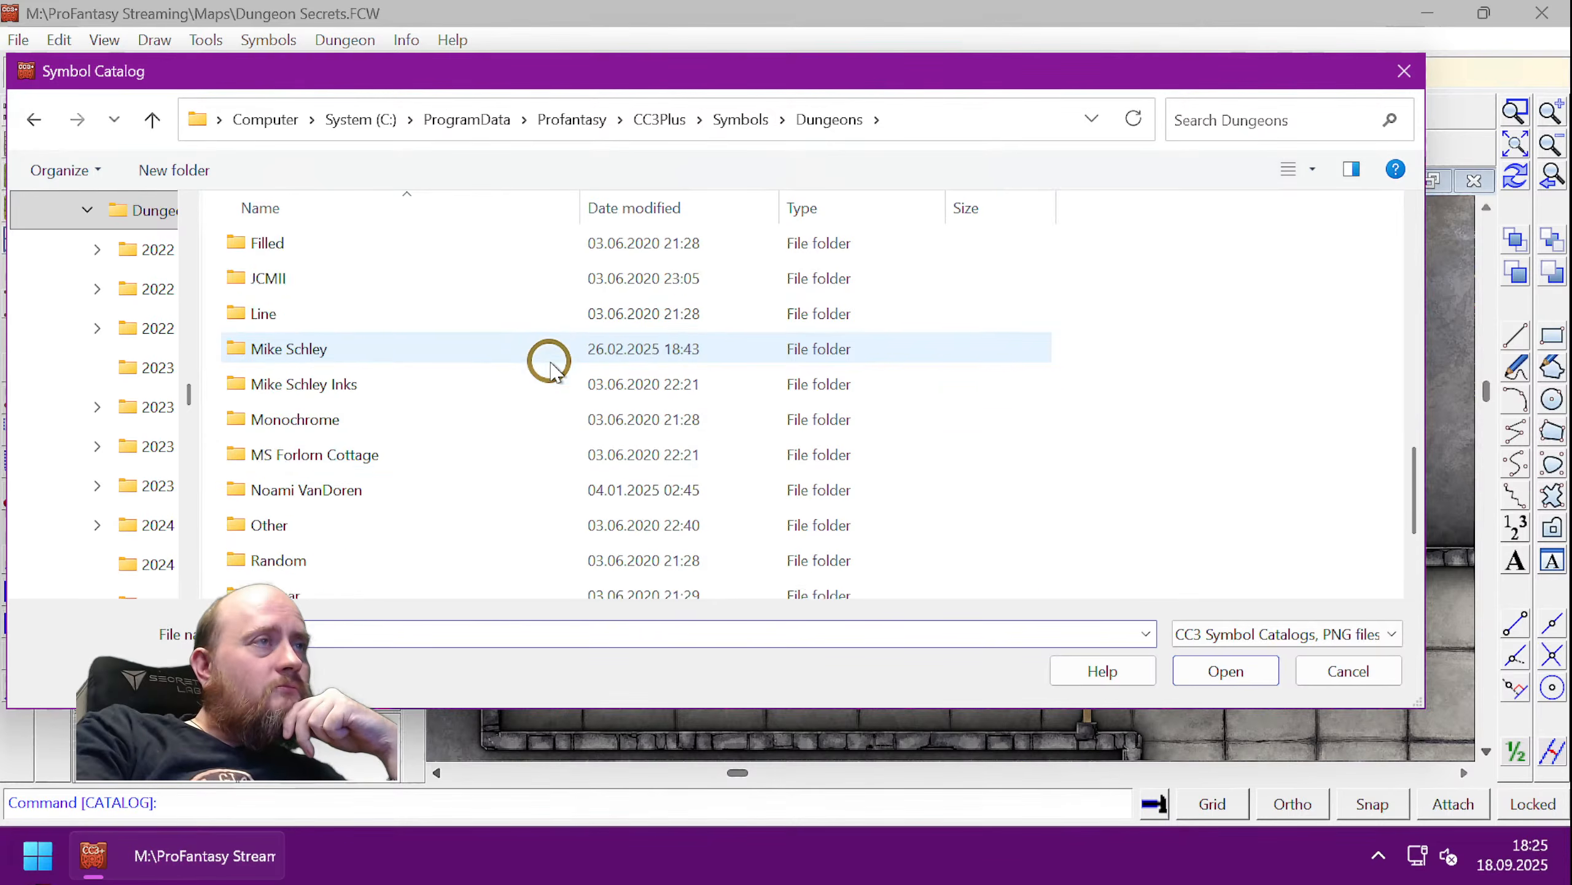
pyautogui.scroll(-2, 545, 360)
pyautogui.click(308, 441)
pyautogui.doubleClick(308, 441)
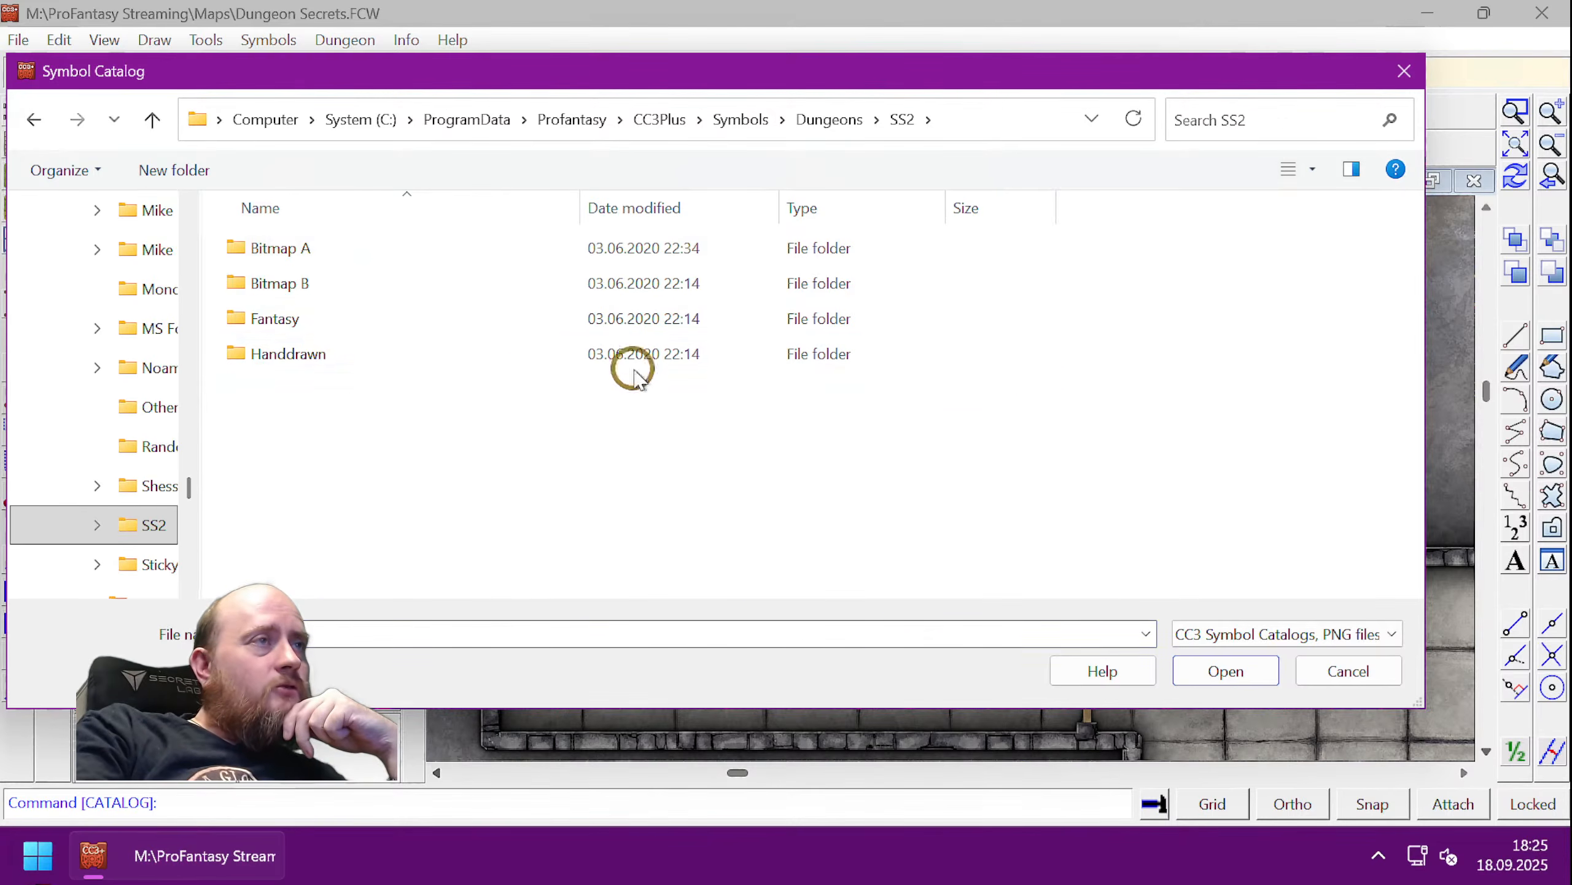
# - Load Furniture.FSC from the SS2 Bitmap A folder
pyautogui.doubleClick(352, 255)
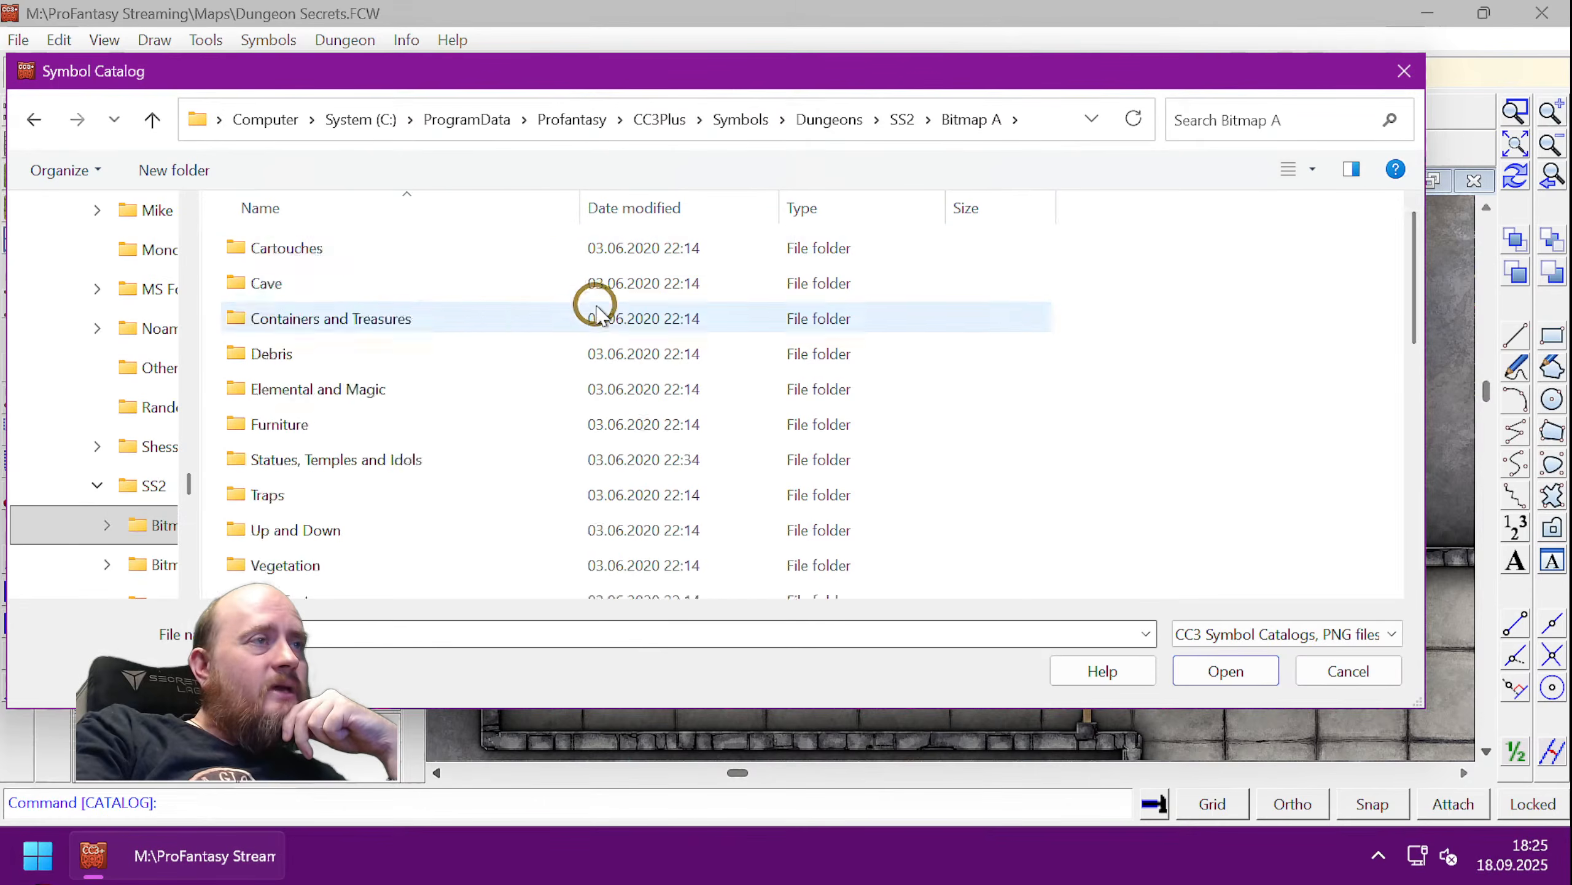
pyautogui.scroll(-5, 597, 304)
pyautogui.scroll(1, 599, 307)
pyautogui.scroll(3, 592, 304)
pyautogui.scroll(-2, 589, 303)
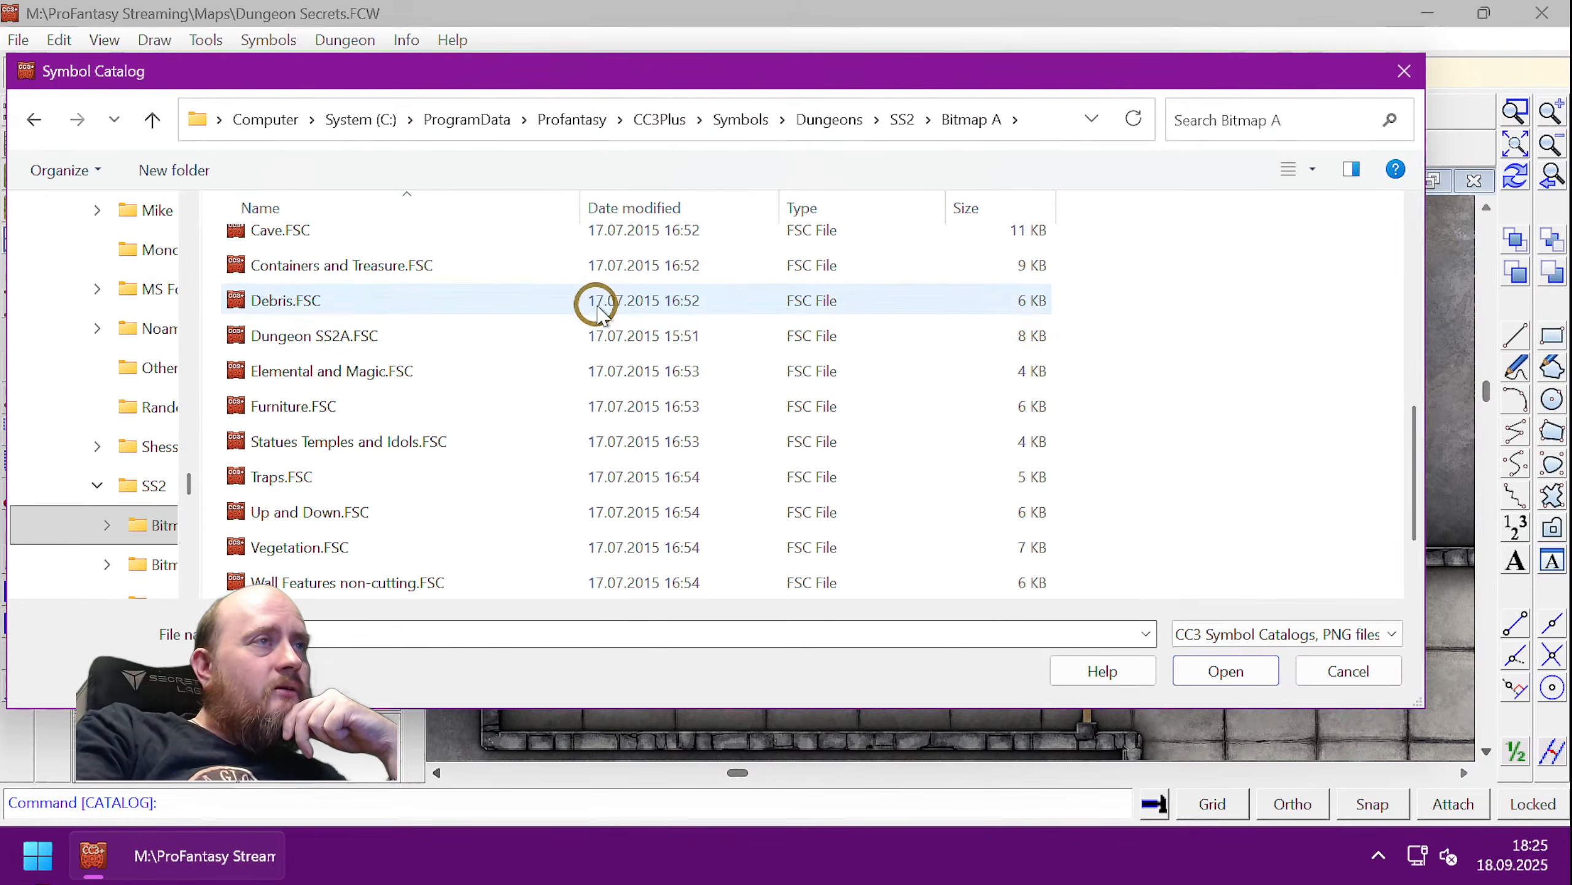
pyautogui.doubleClick(344, 416)
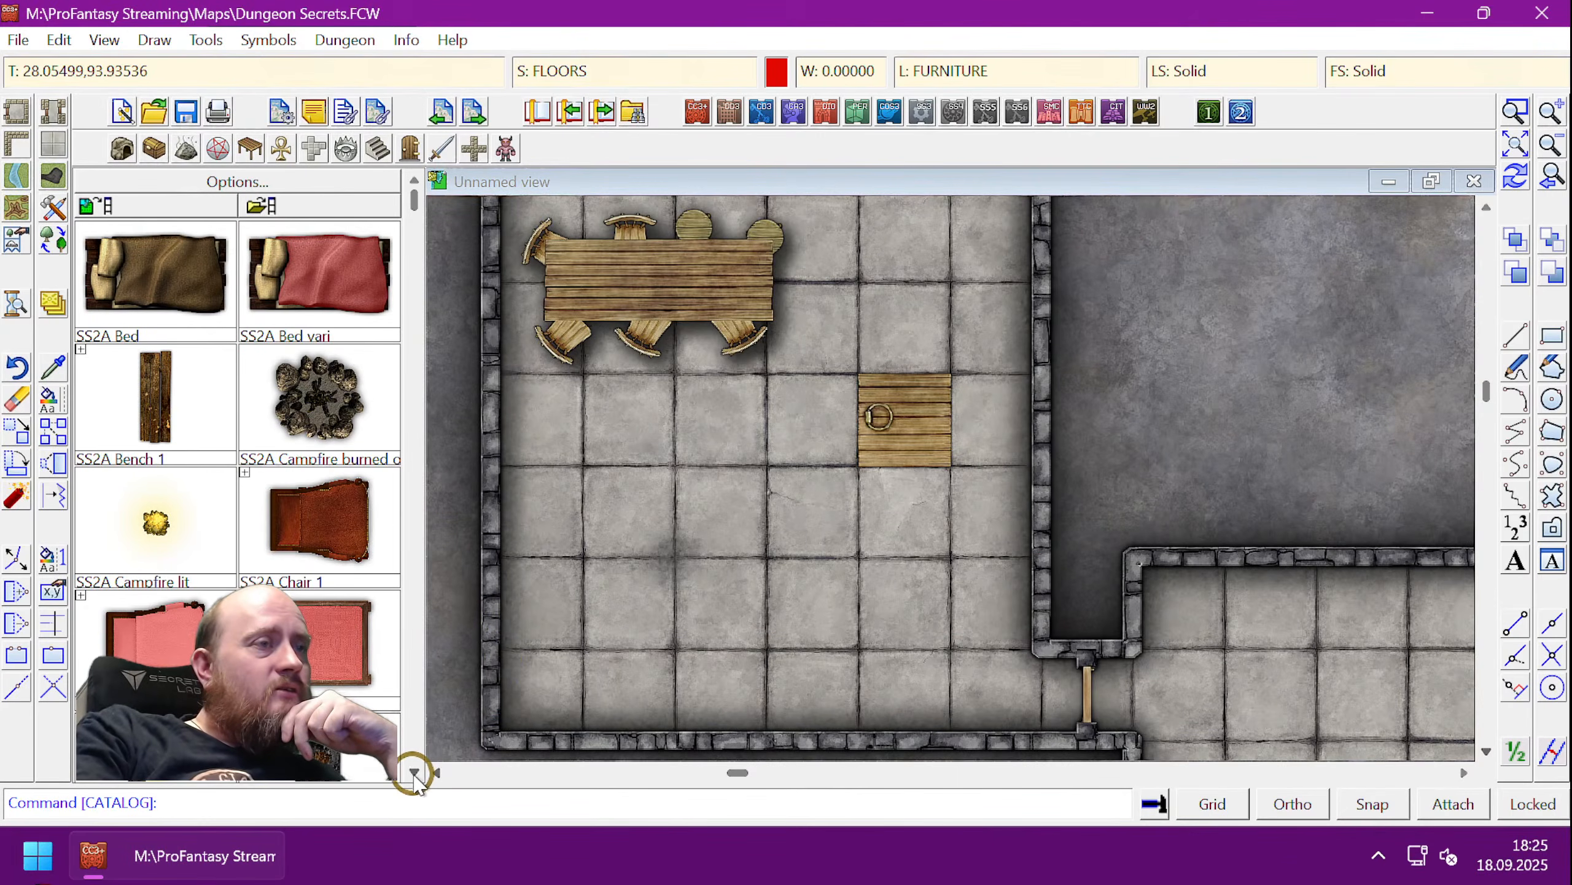
# - Scroll through the SS2A furniture symbols: beds, benches, chairs, tables and thrones
pyautogui.click(412, 772)
pyautogui.click(413, 773)
pyautogui.click(413, 772)
pyautogui.click(412, 773)
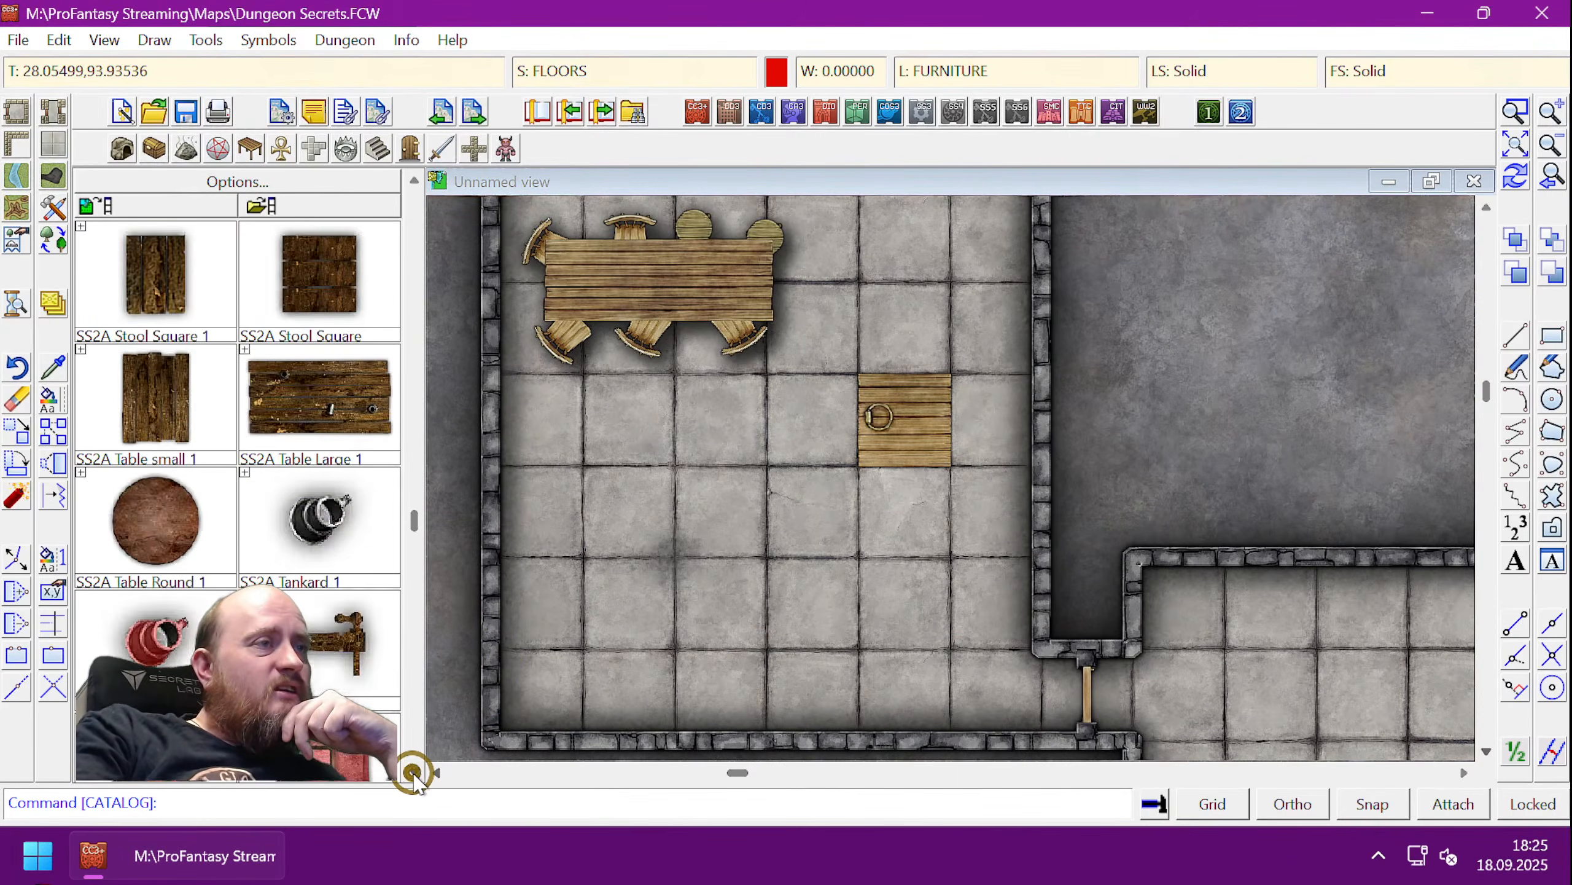
pyautogui.click(412, 773)
pyautogui.click(413, 773)
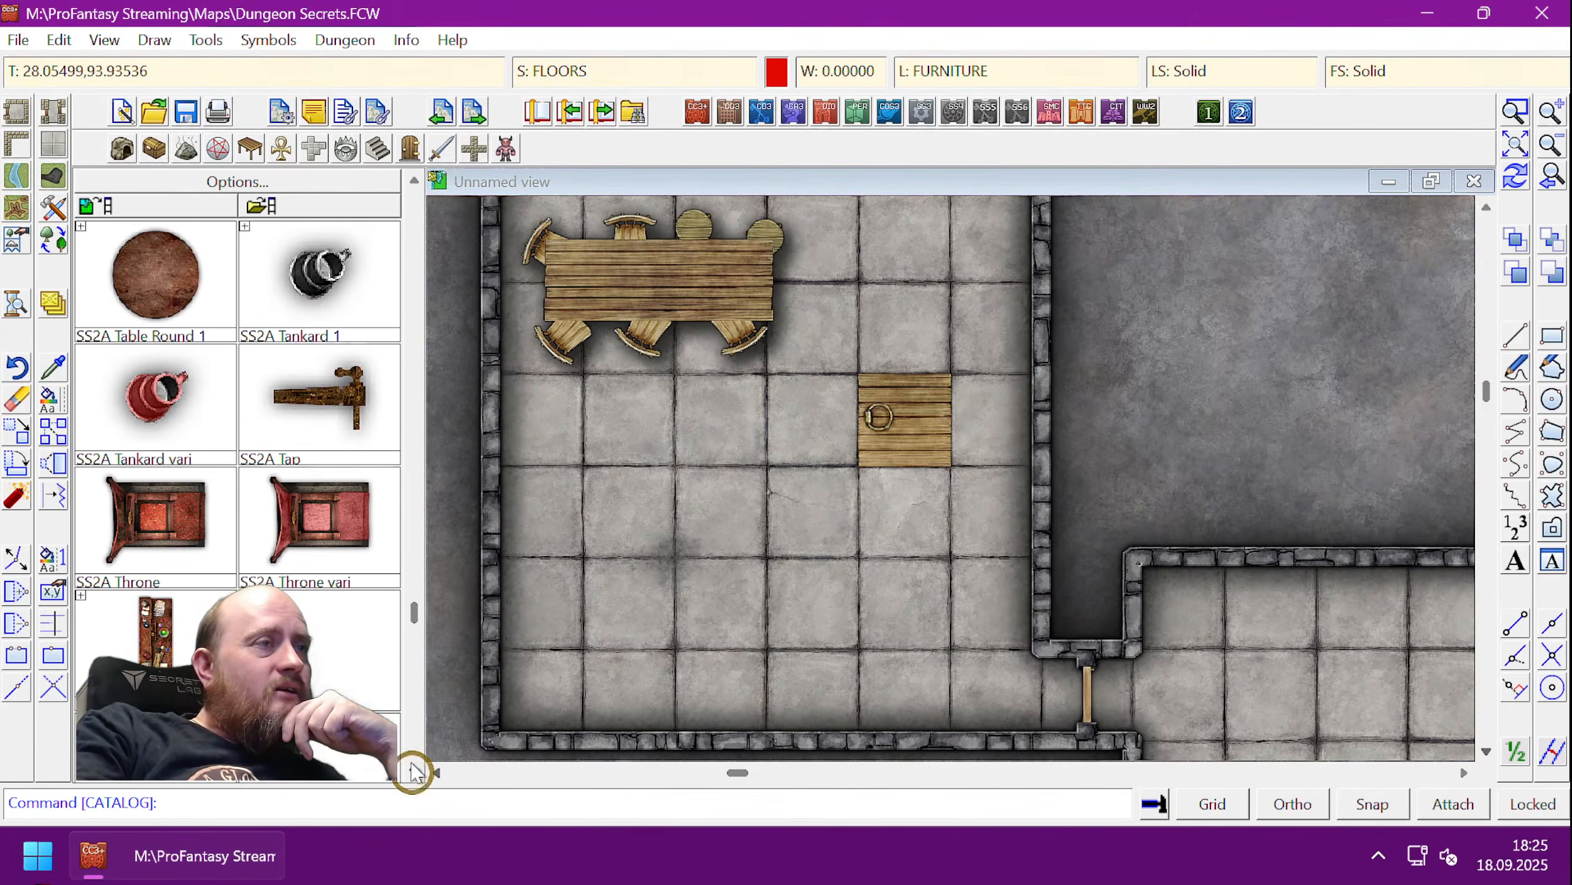
pyautogui.click(411, 178)
pyautogui.click(412, 178)
pyautogui.click(411, 178)
pyautogui.click(411, 178)
pyautogui.click(411, 178)
pyautogui.click(411, 179)
pyautogui.click(411, 178)
pyautogui.click(411, 178)
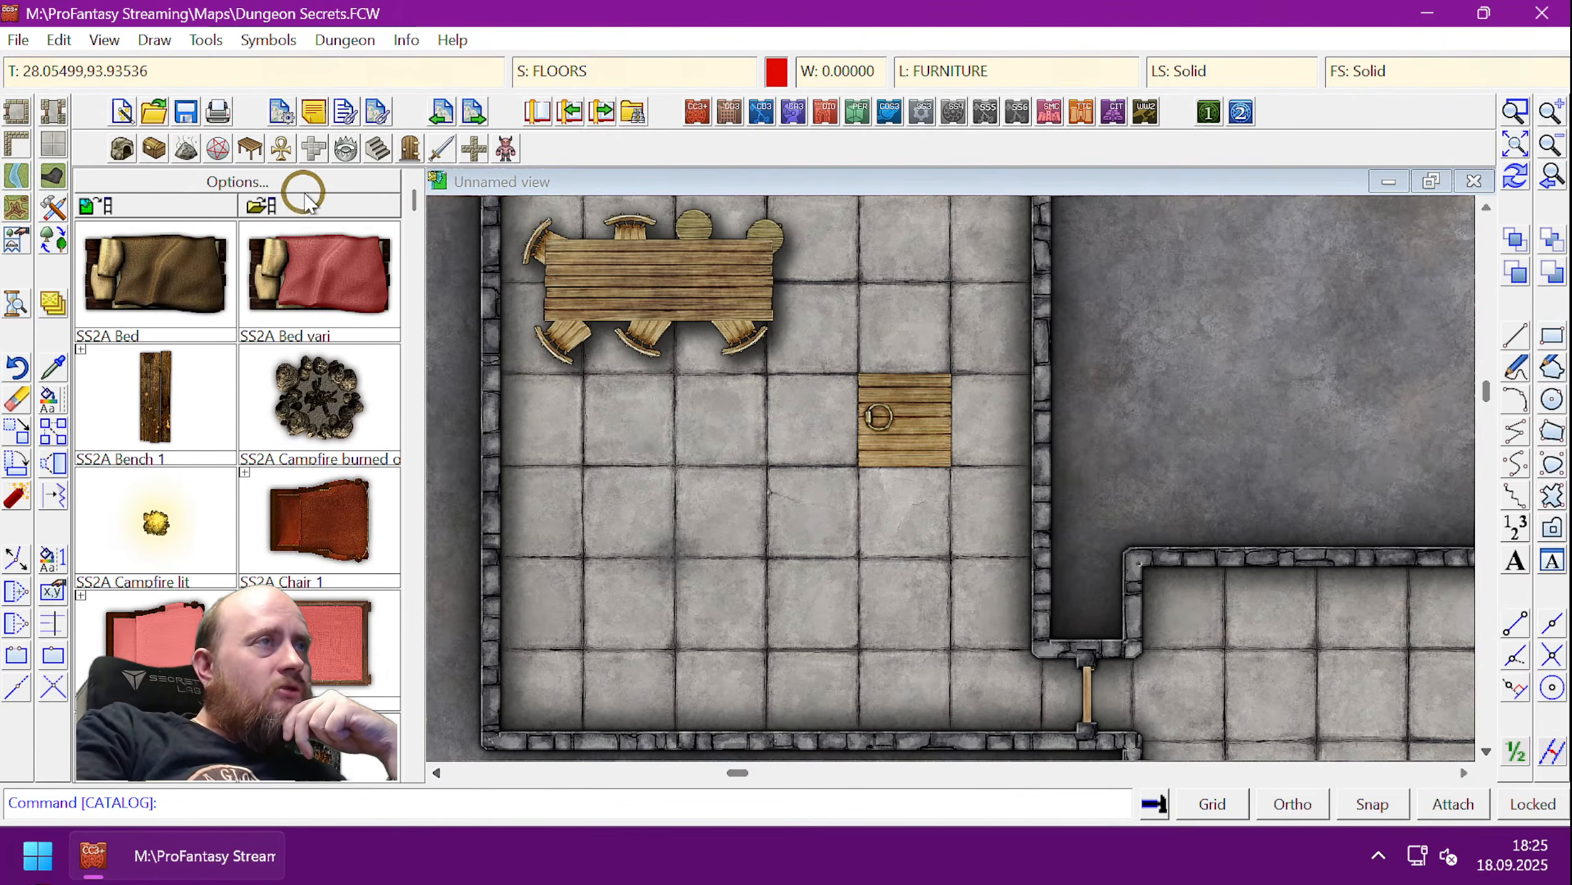
# - Reopen the catalogue browser and climb back up from SS2 to the Dungeons folder
pyautogui.click(260, 205)
pyautogui.scroll(-4, 1003, 496)
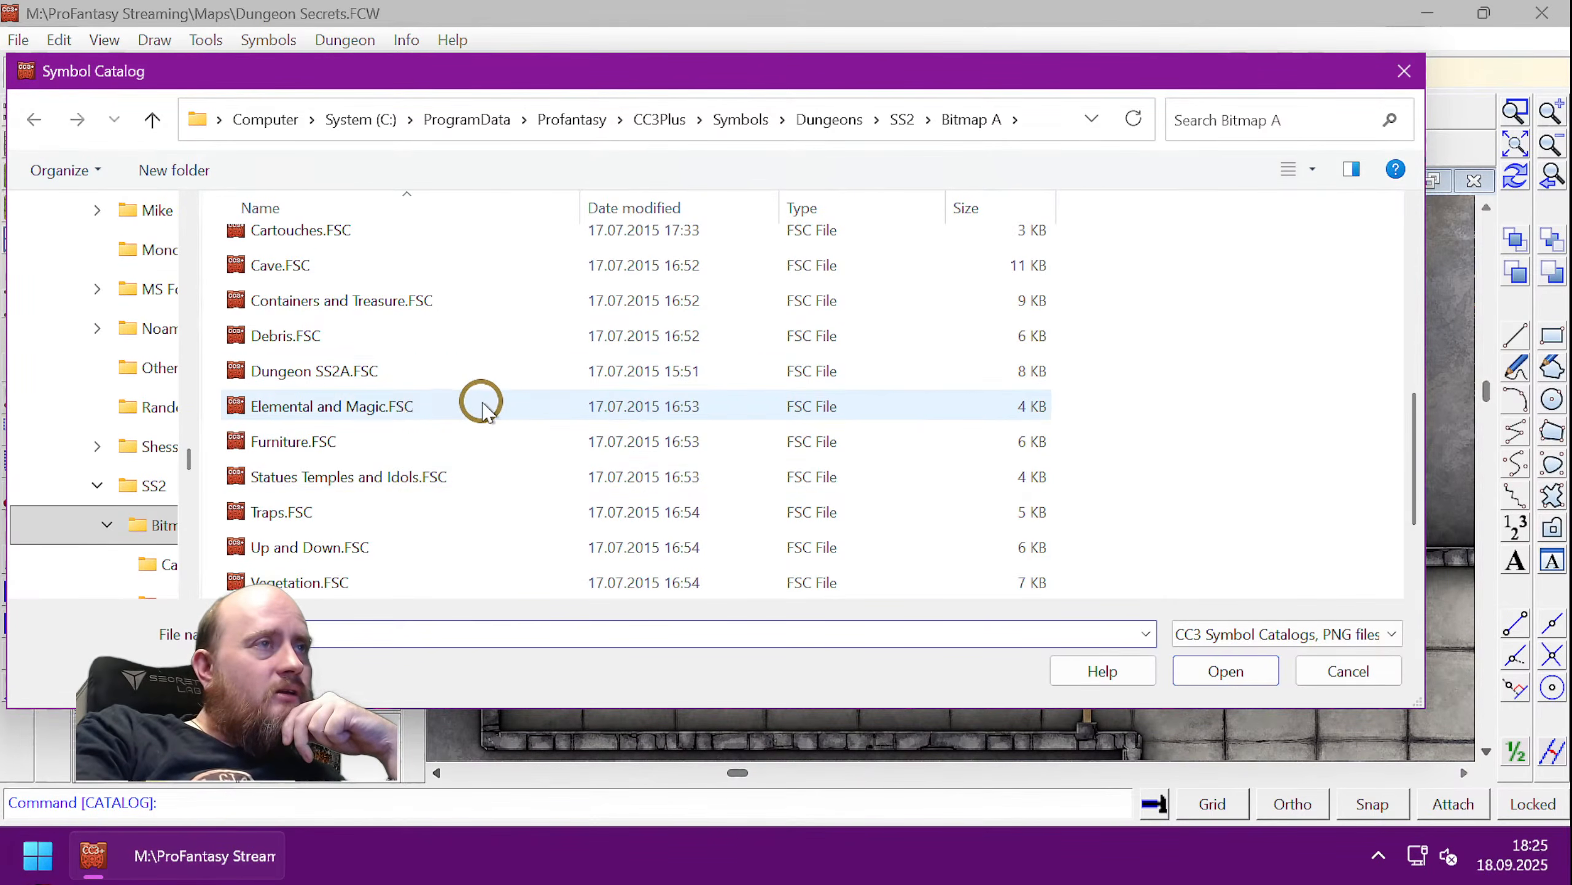
pyautogui.scroll(-2, 481, 409)
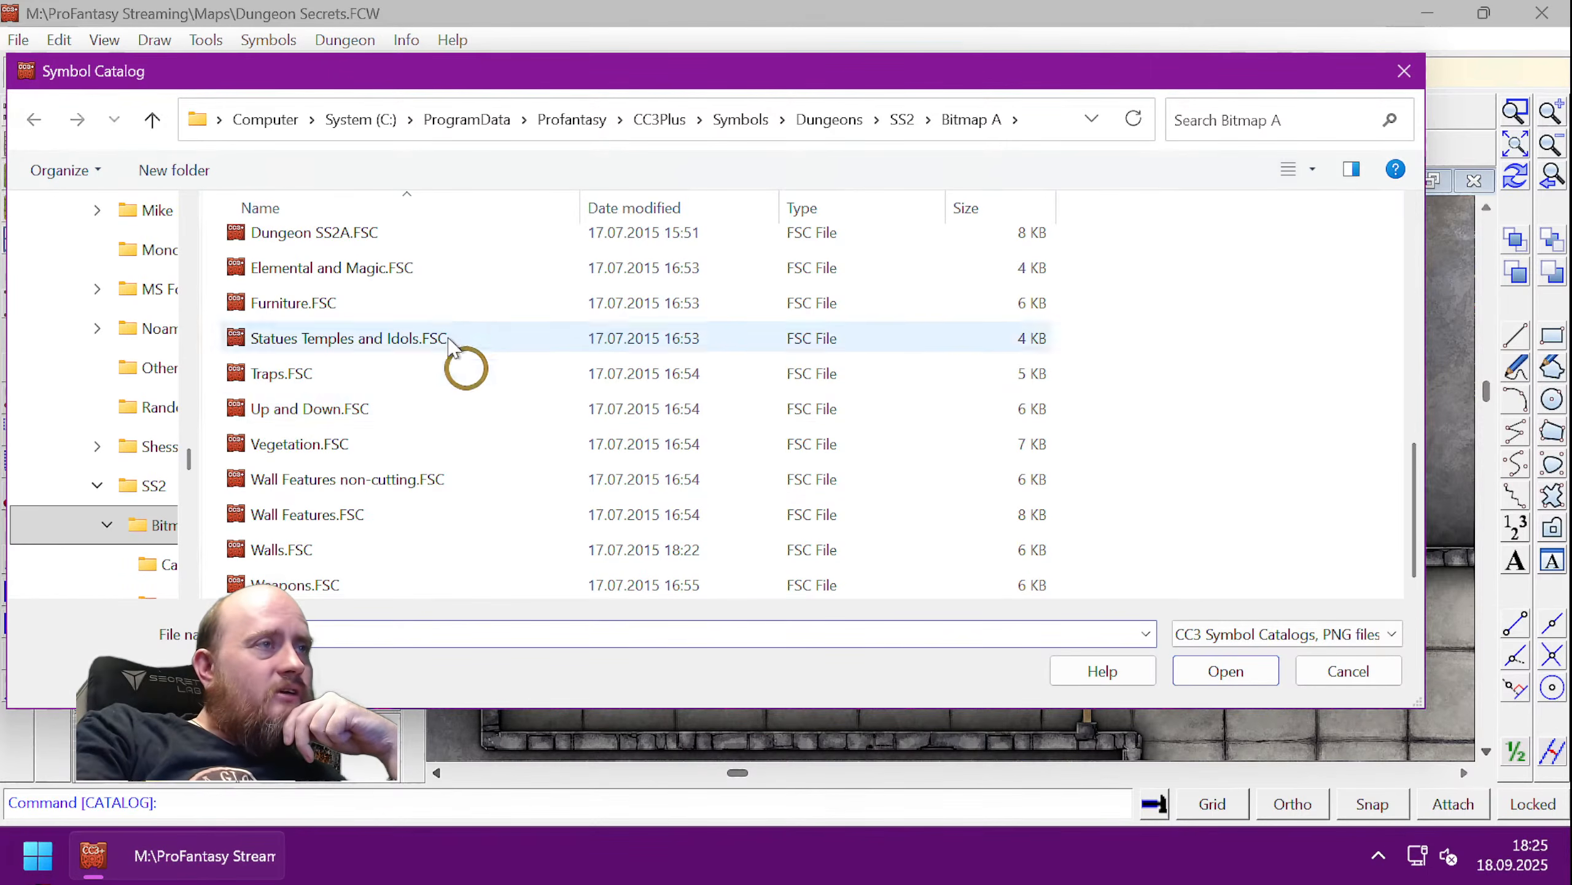
pyautogui.click(152, 119)
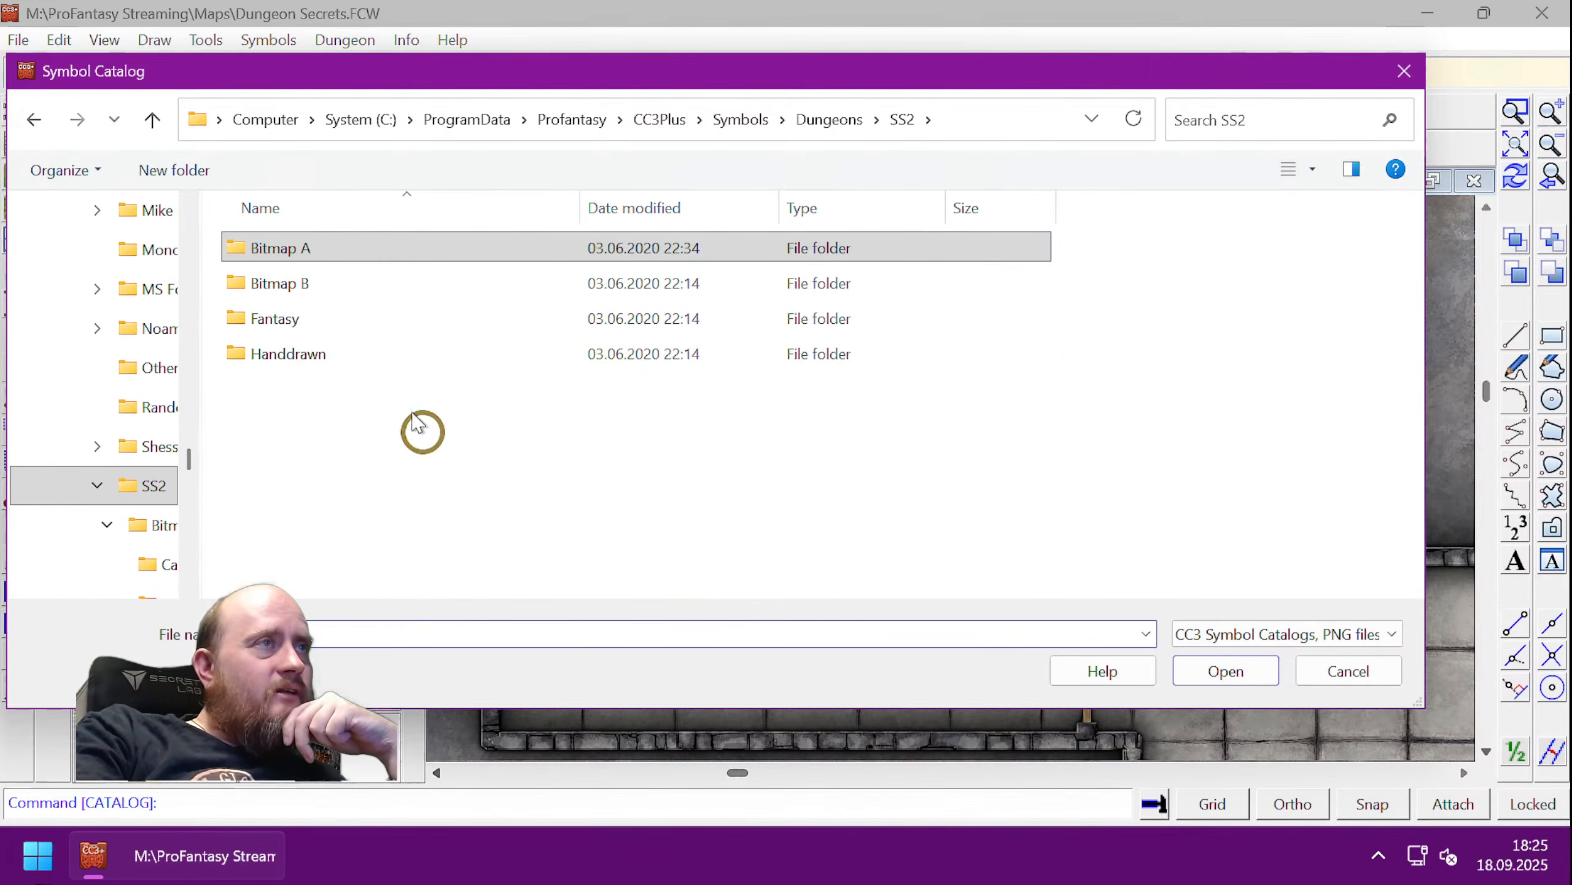
pyautogui.click(152, 120)
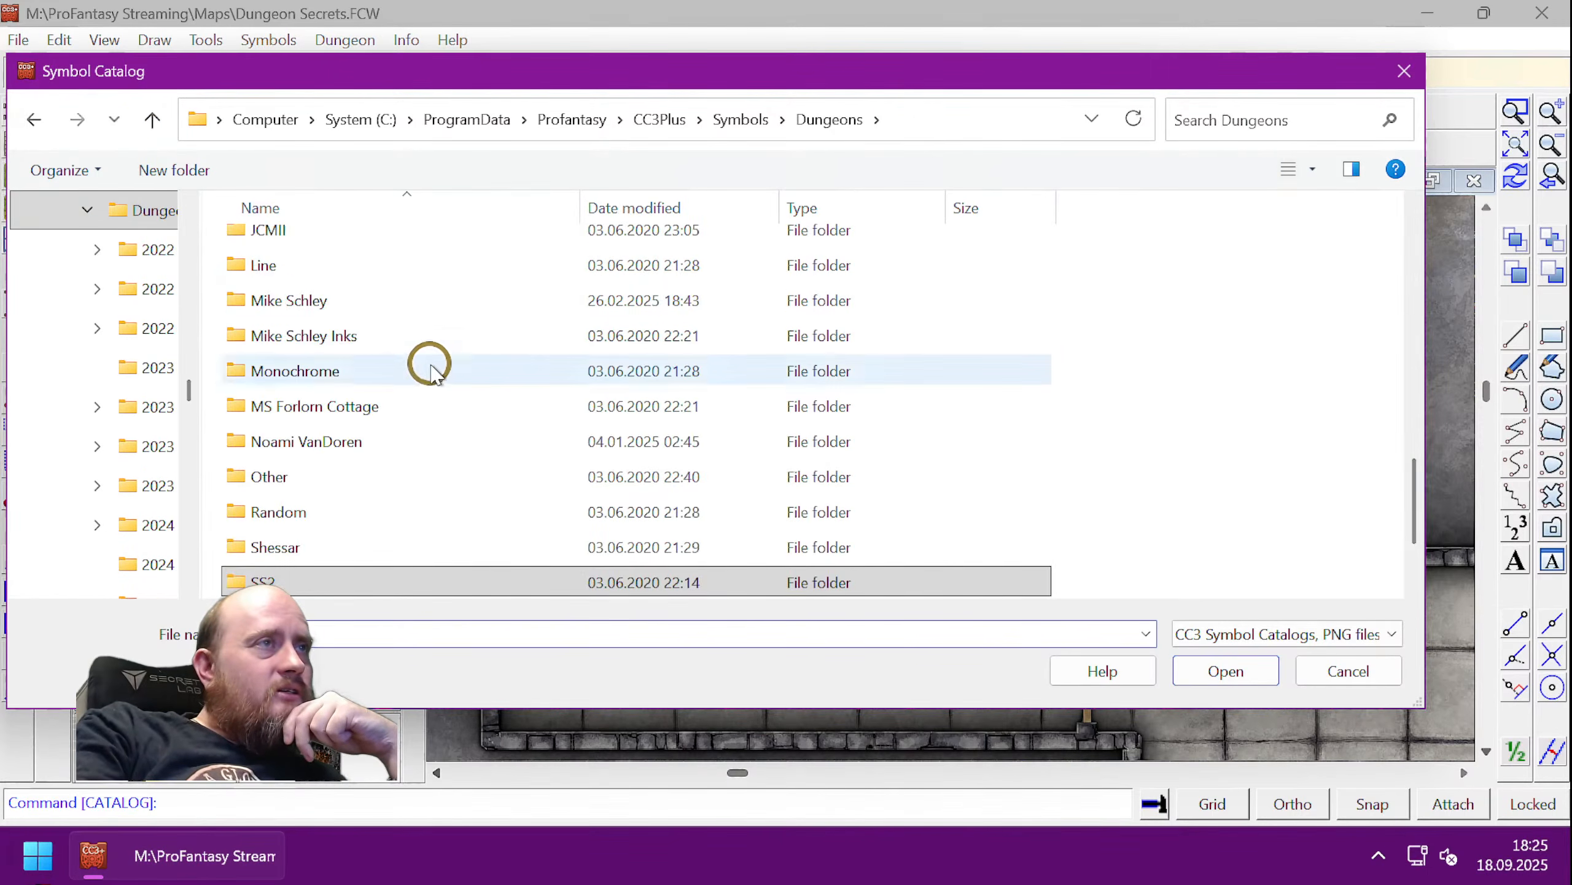
pyautogui.scroll(7, 372, 449)
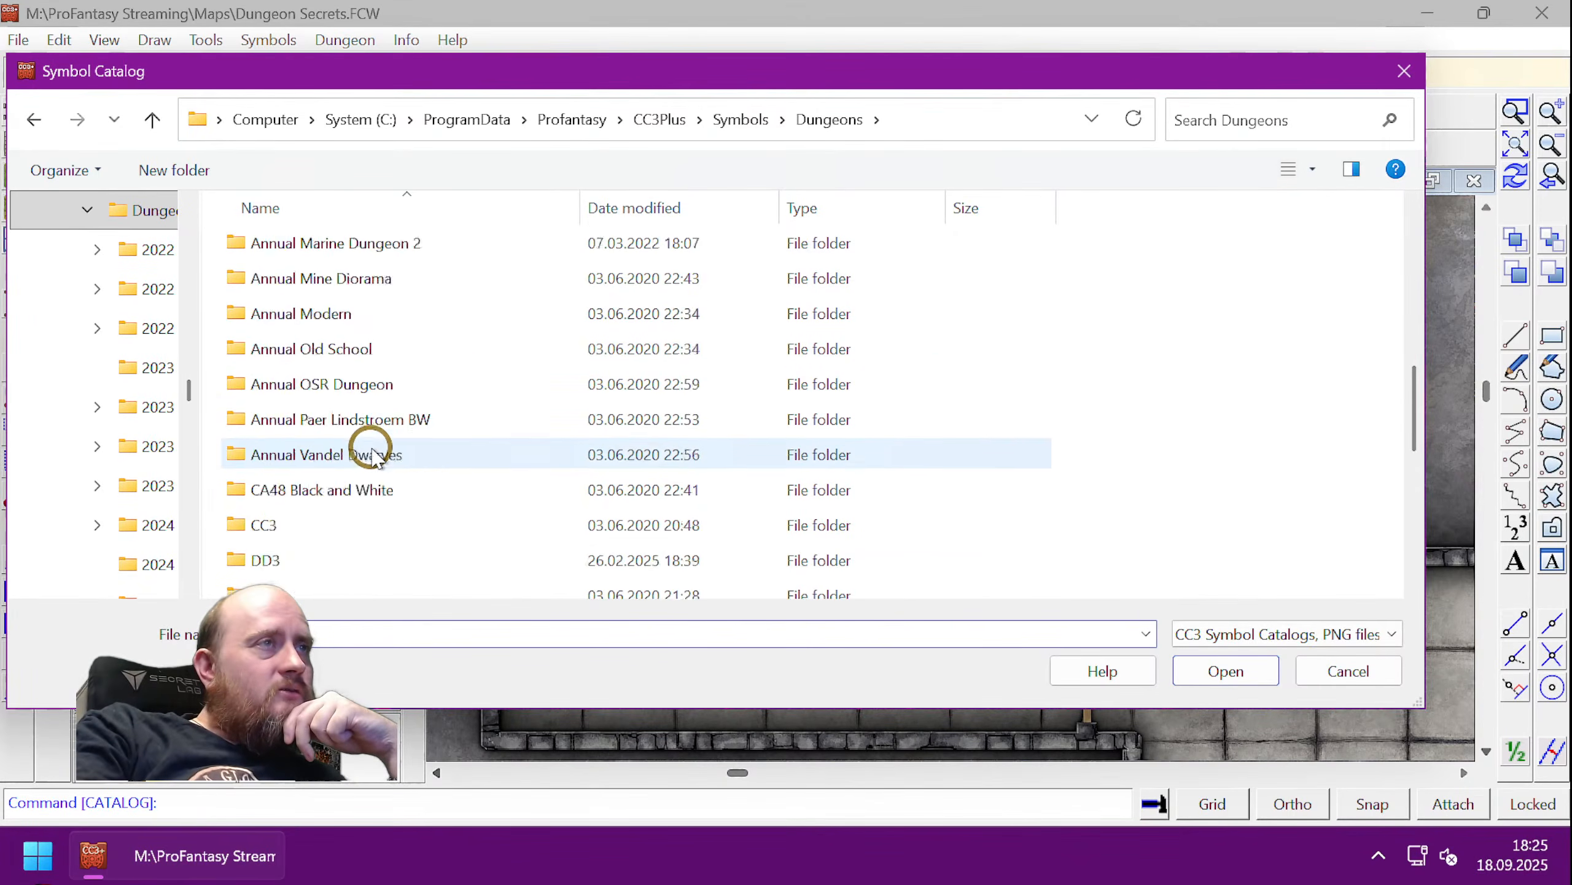
pyautogui.scroll(-8, 375, 450)
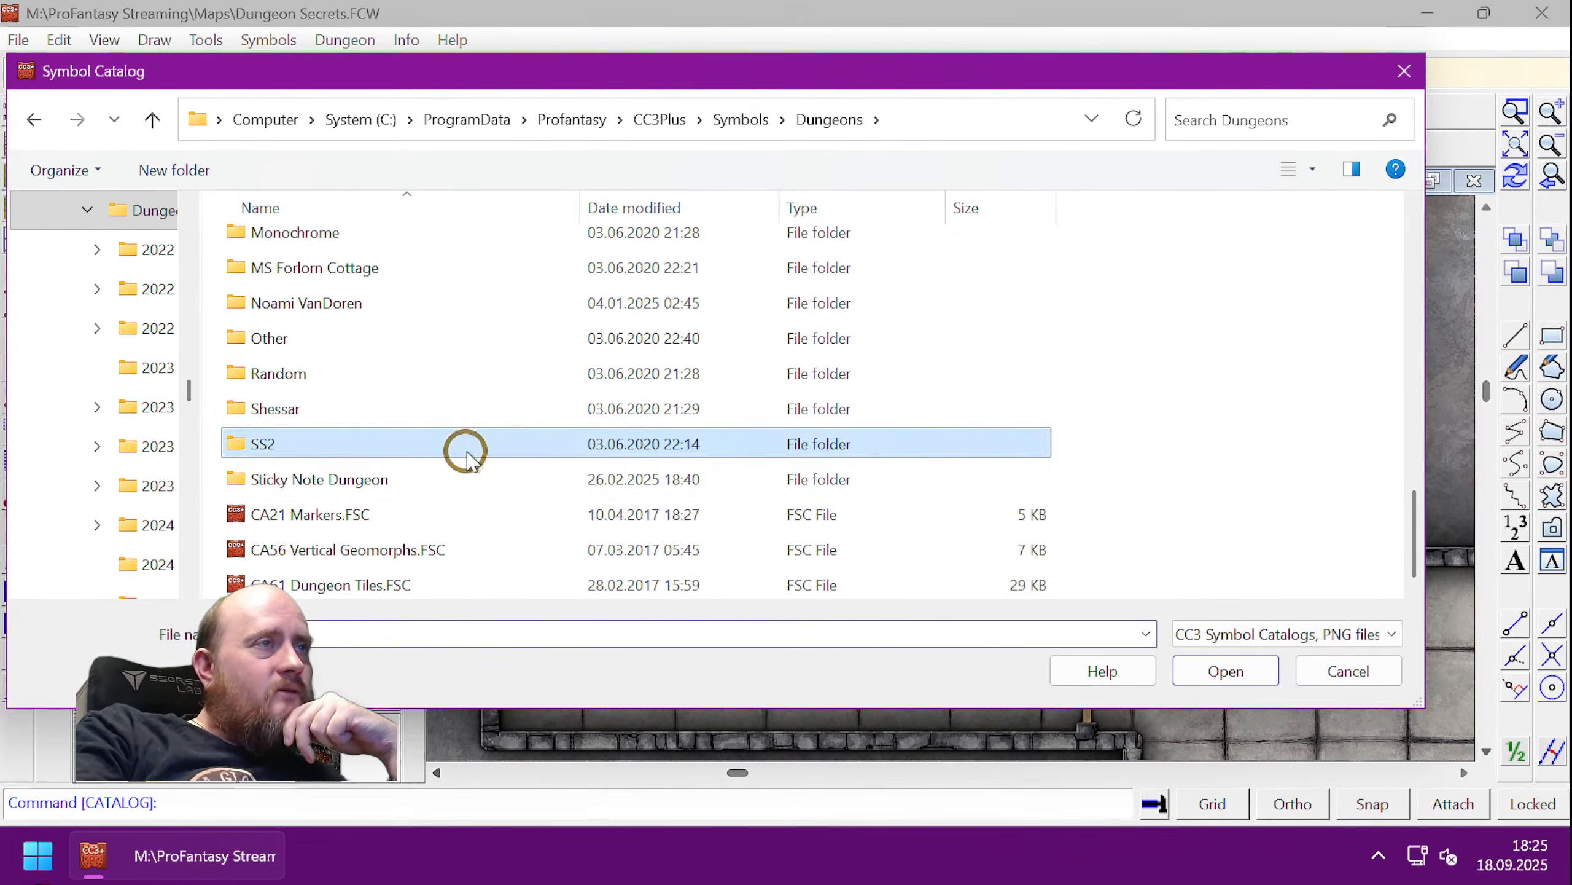
pyautogui.scroll(4, 447, 445)
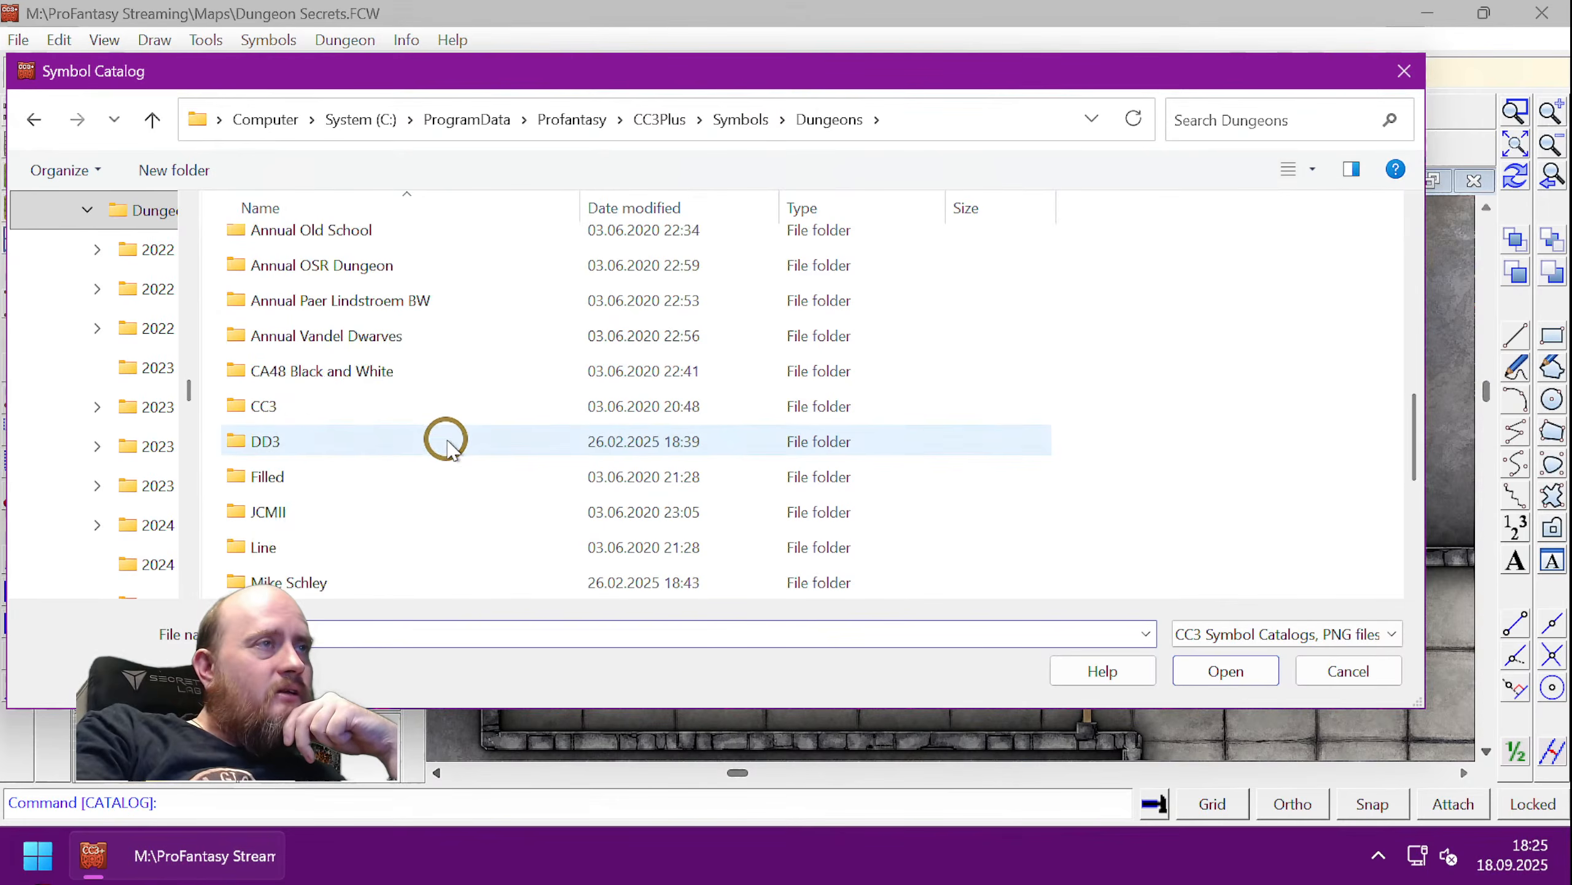
# - Load Furniture.fsc from the DD3 > DD3 Color folder
pyautogui.doubleClick(347, 439)
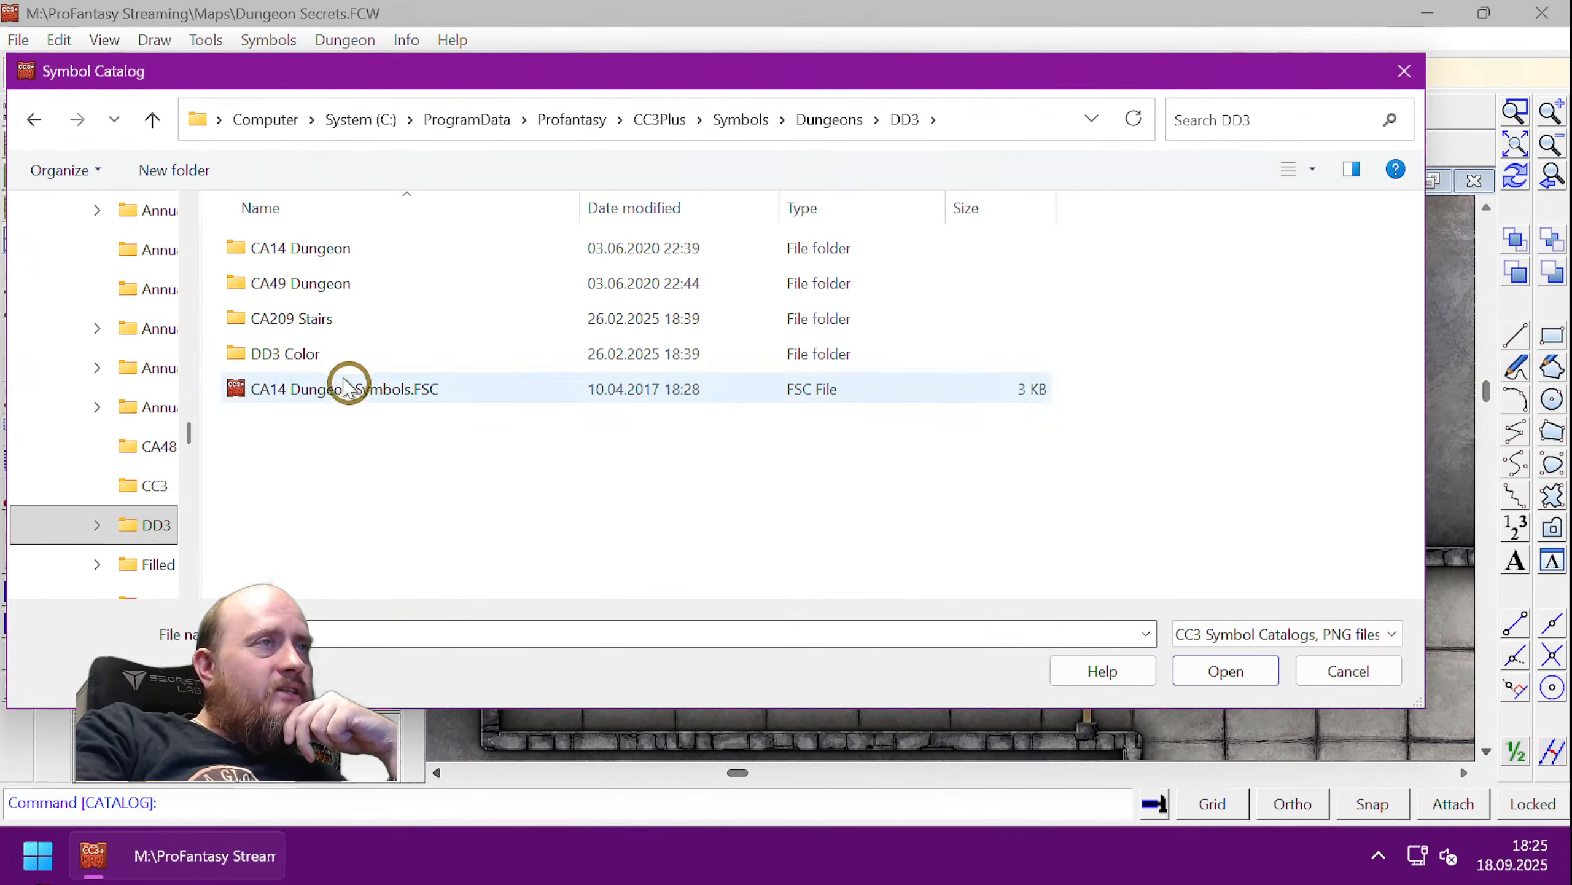
pyautogui.doubleClick(322, 354)
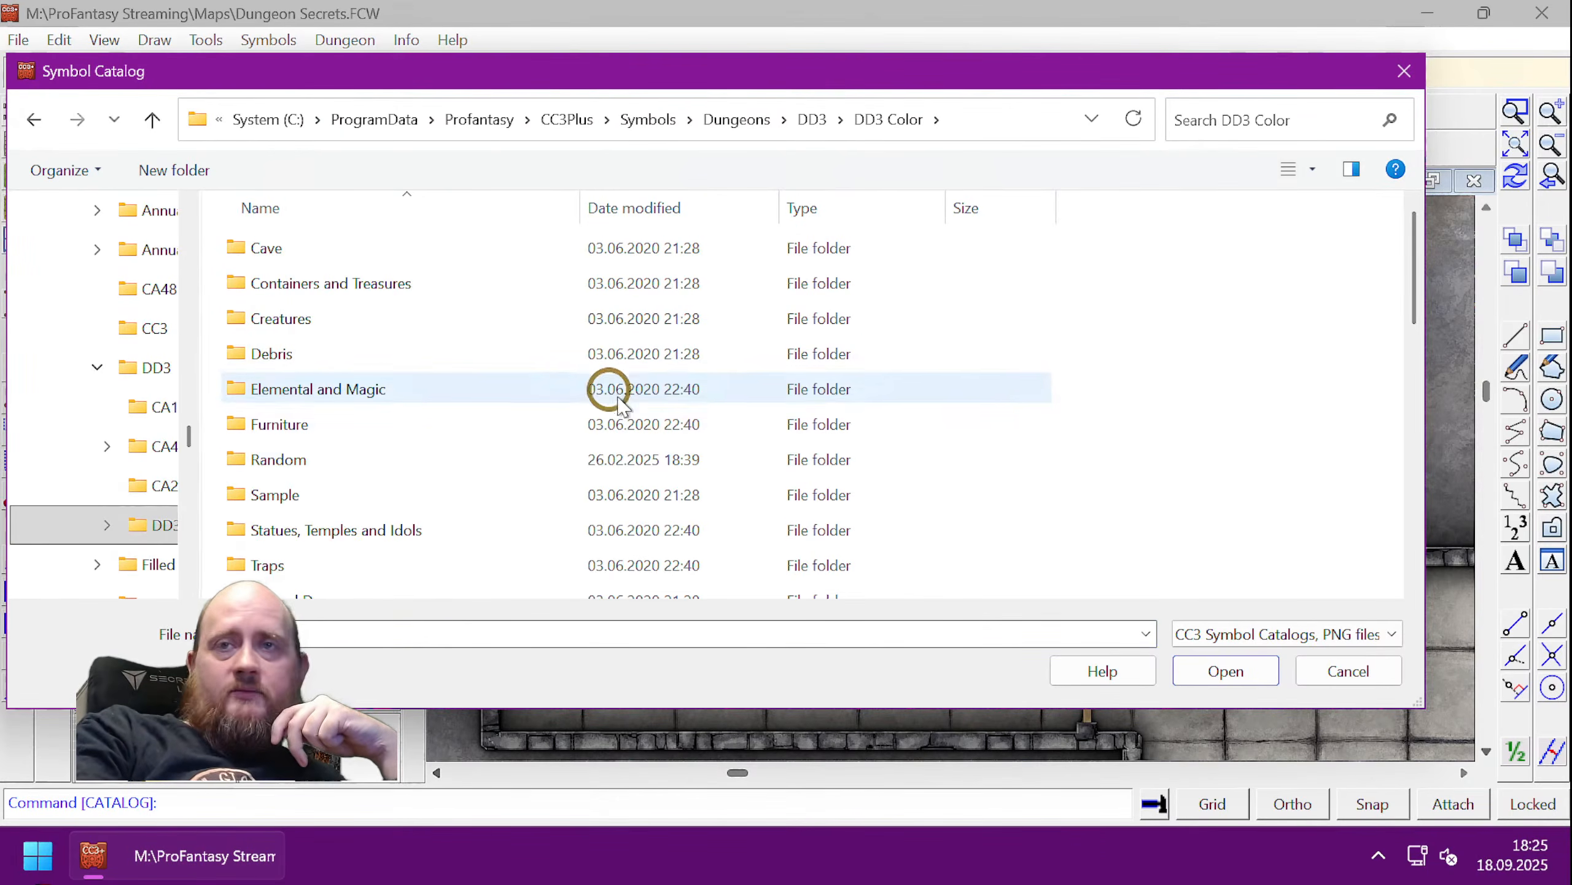
pyautogui.scroll(-1, 498, 417)
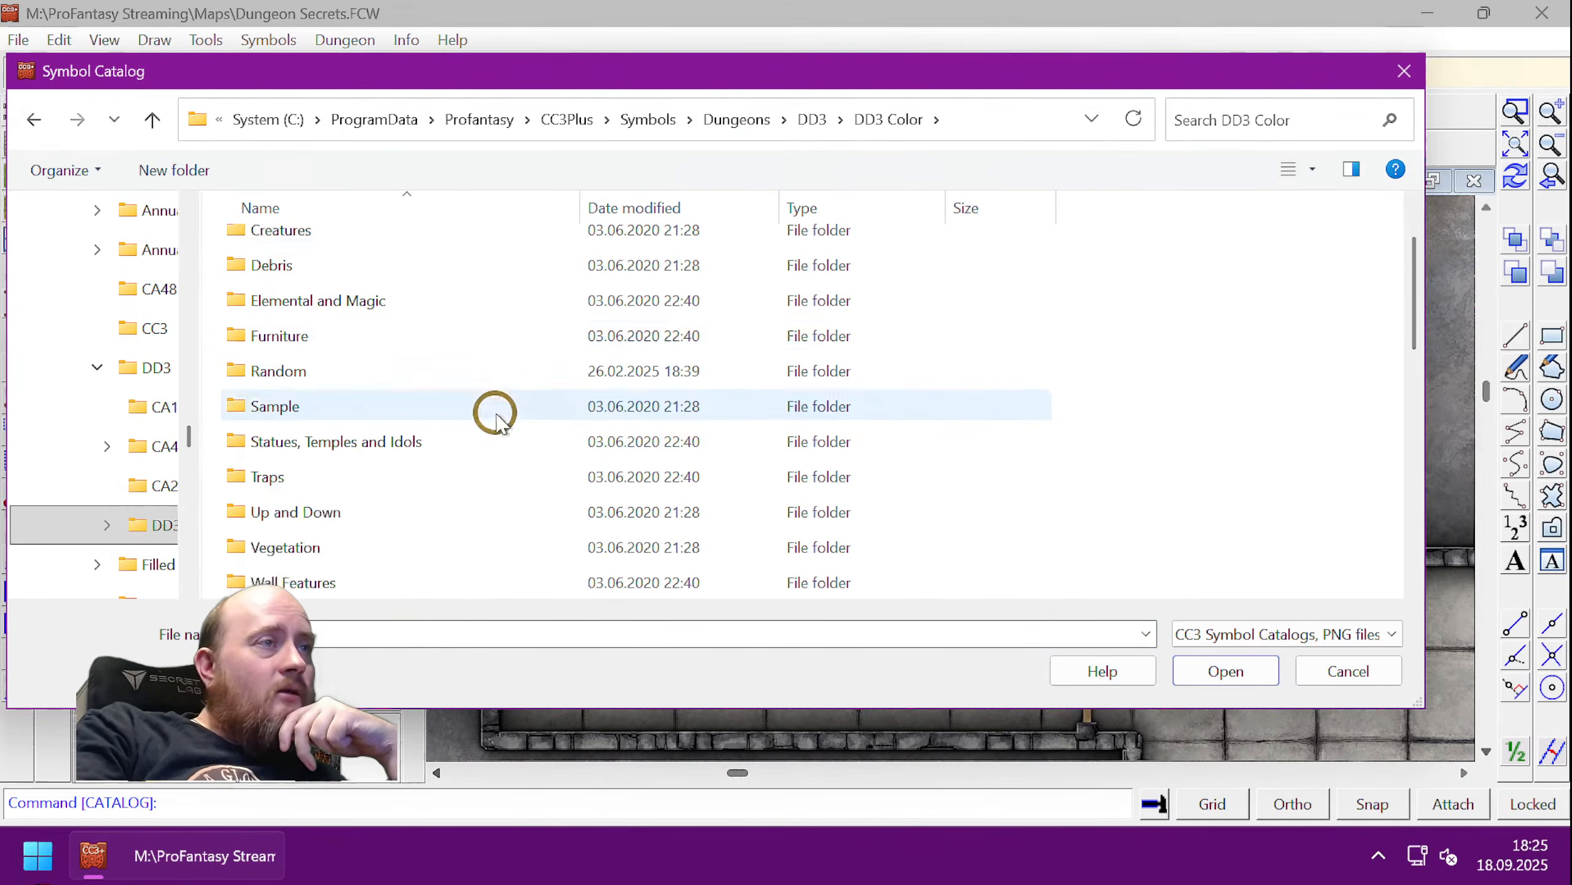
pyautogui.scroll(-3, 498, 414)
pyautogui.scroll(-1, 505, 412)
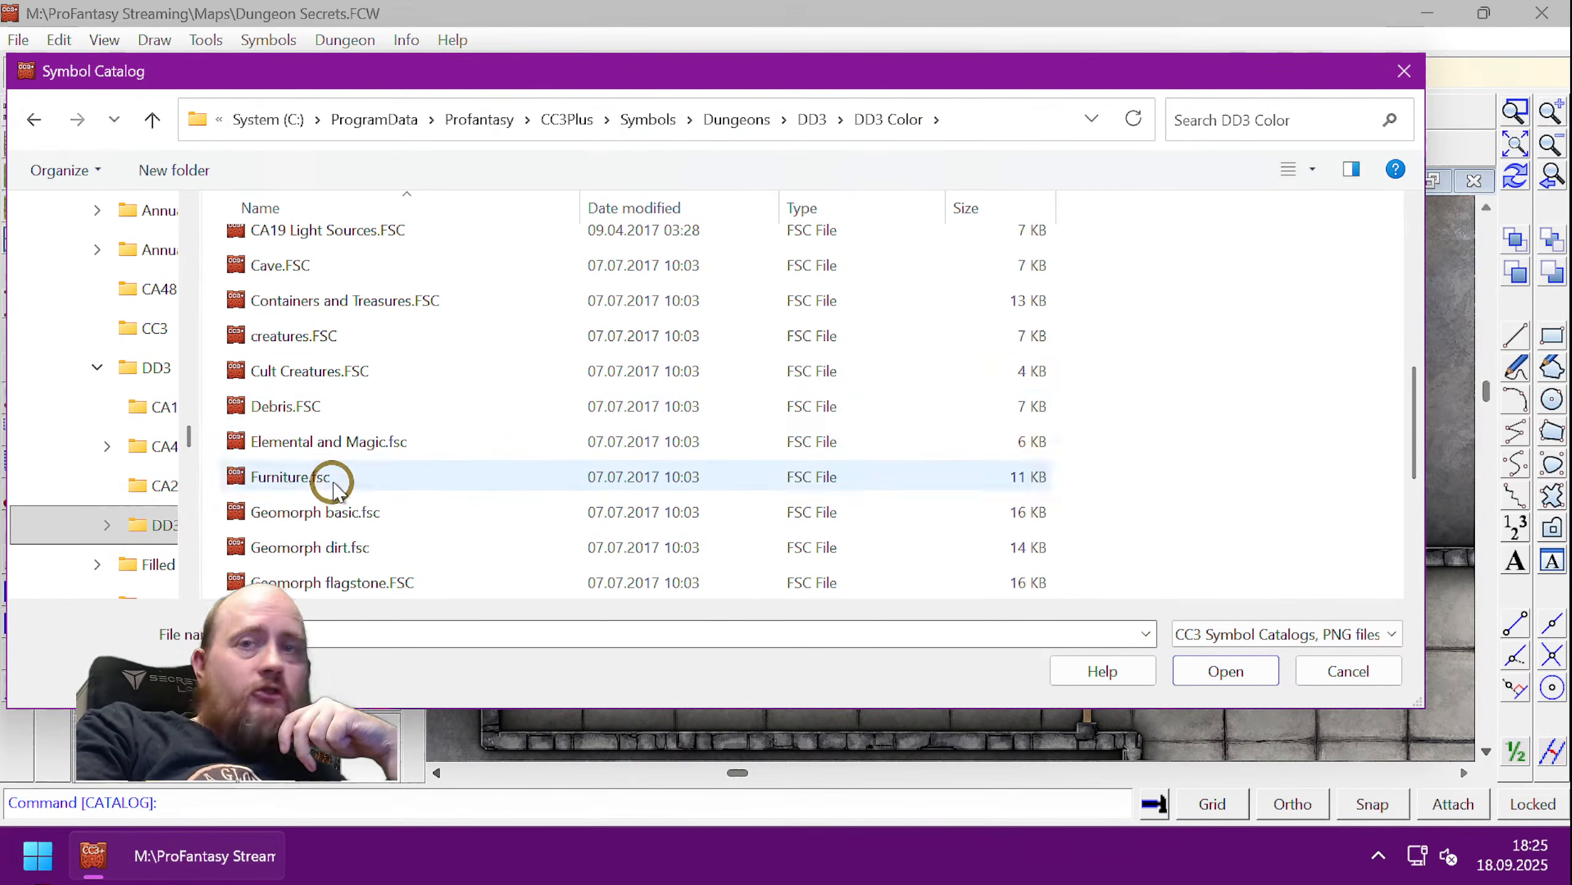
pyautogui.doubleClick(290, 476)
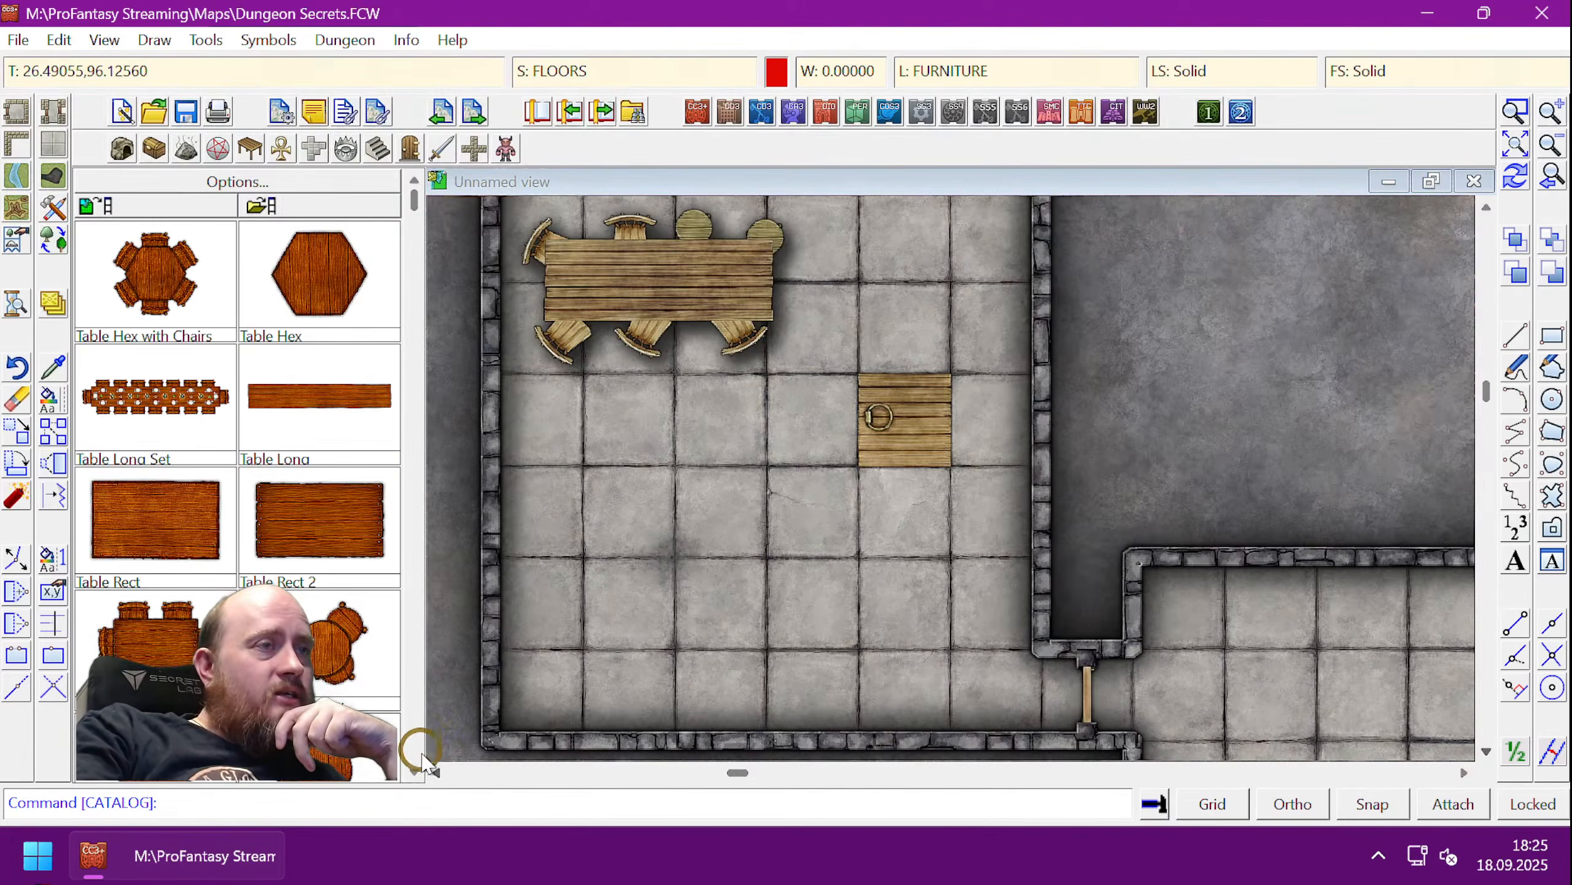
# - Scroll the DD3 Color furniture past Cloth and Plant Pot and pick the red patterned Rug
pyautogui.scroll(-8, 420, 762)
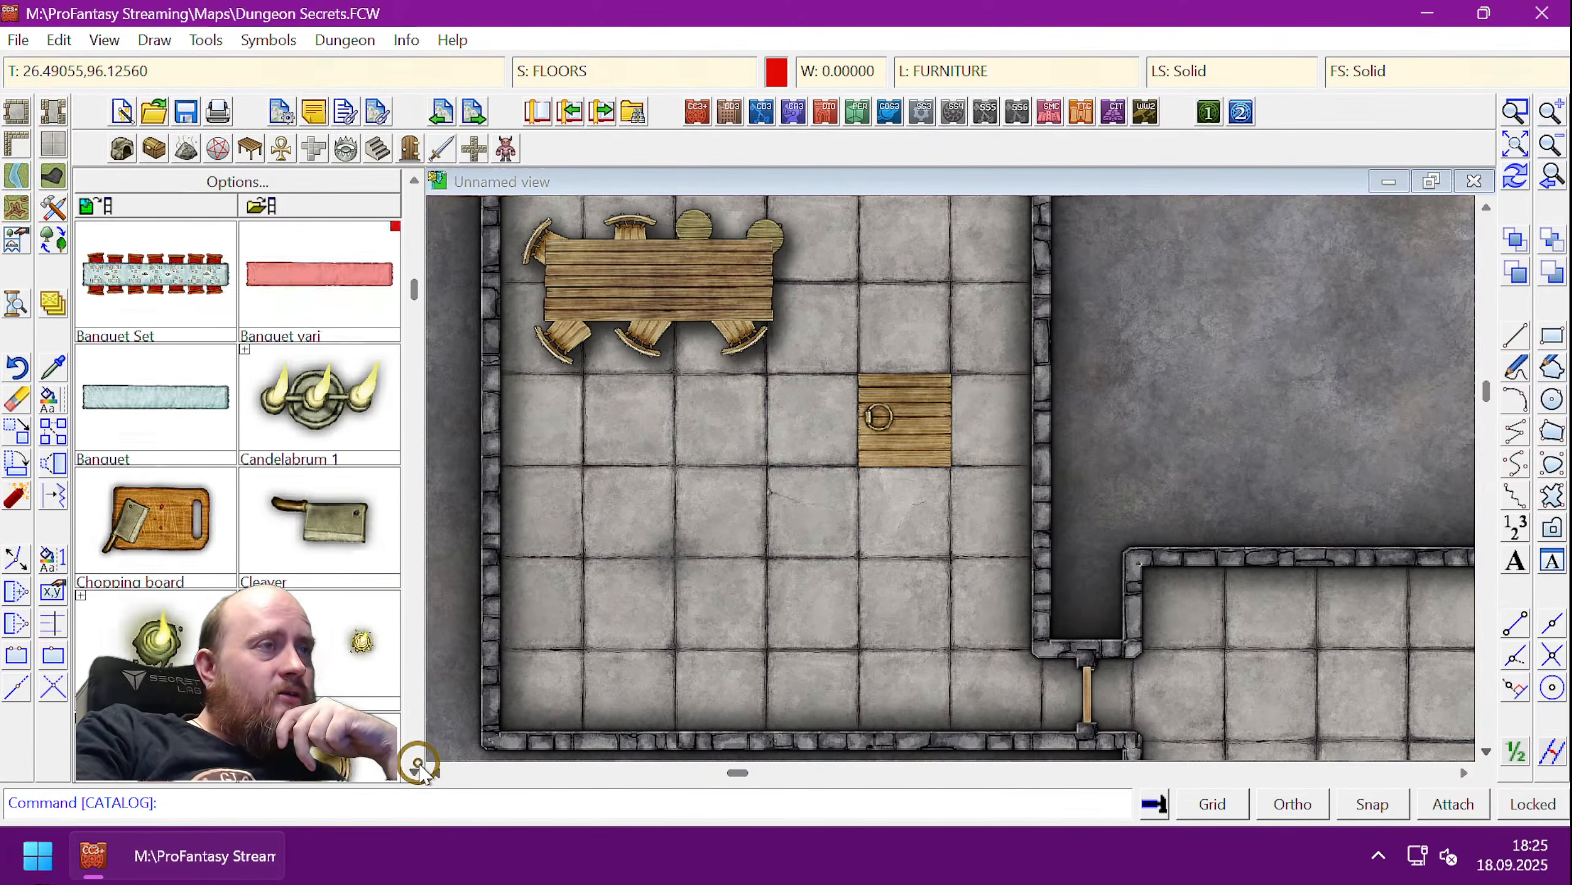
pyautogui.scroll(-4, 420, 762)
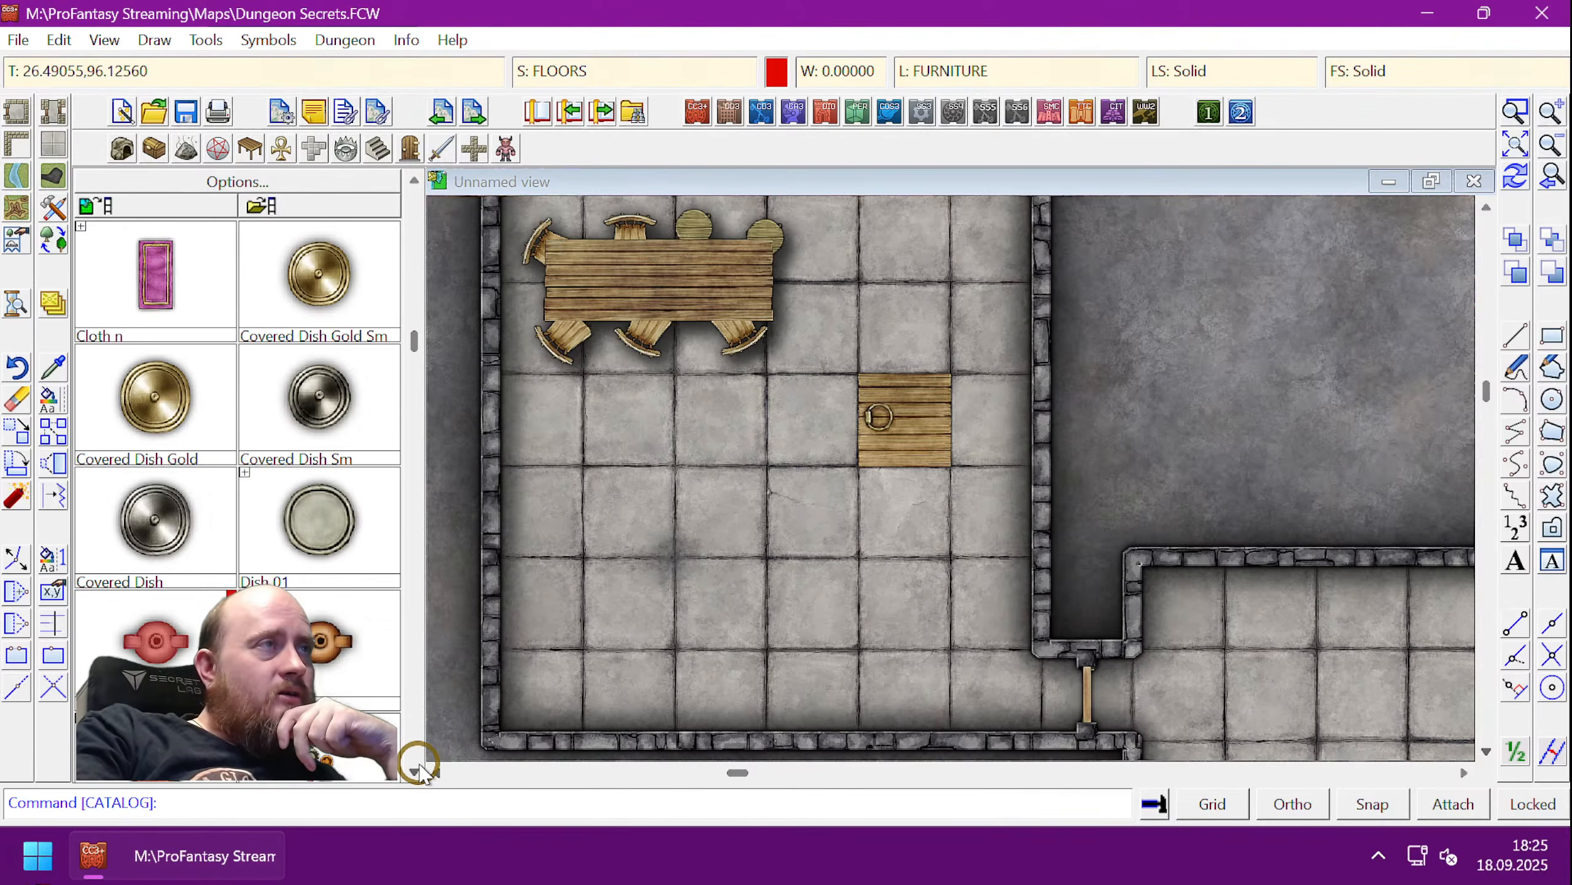
pyautogui.click(80, 225)
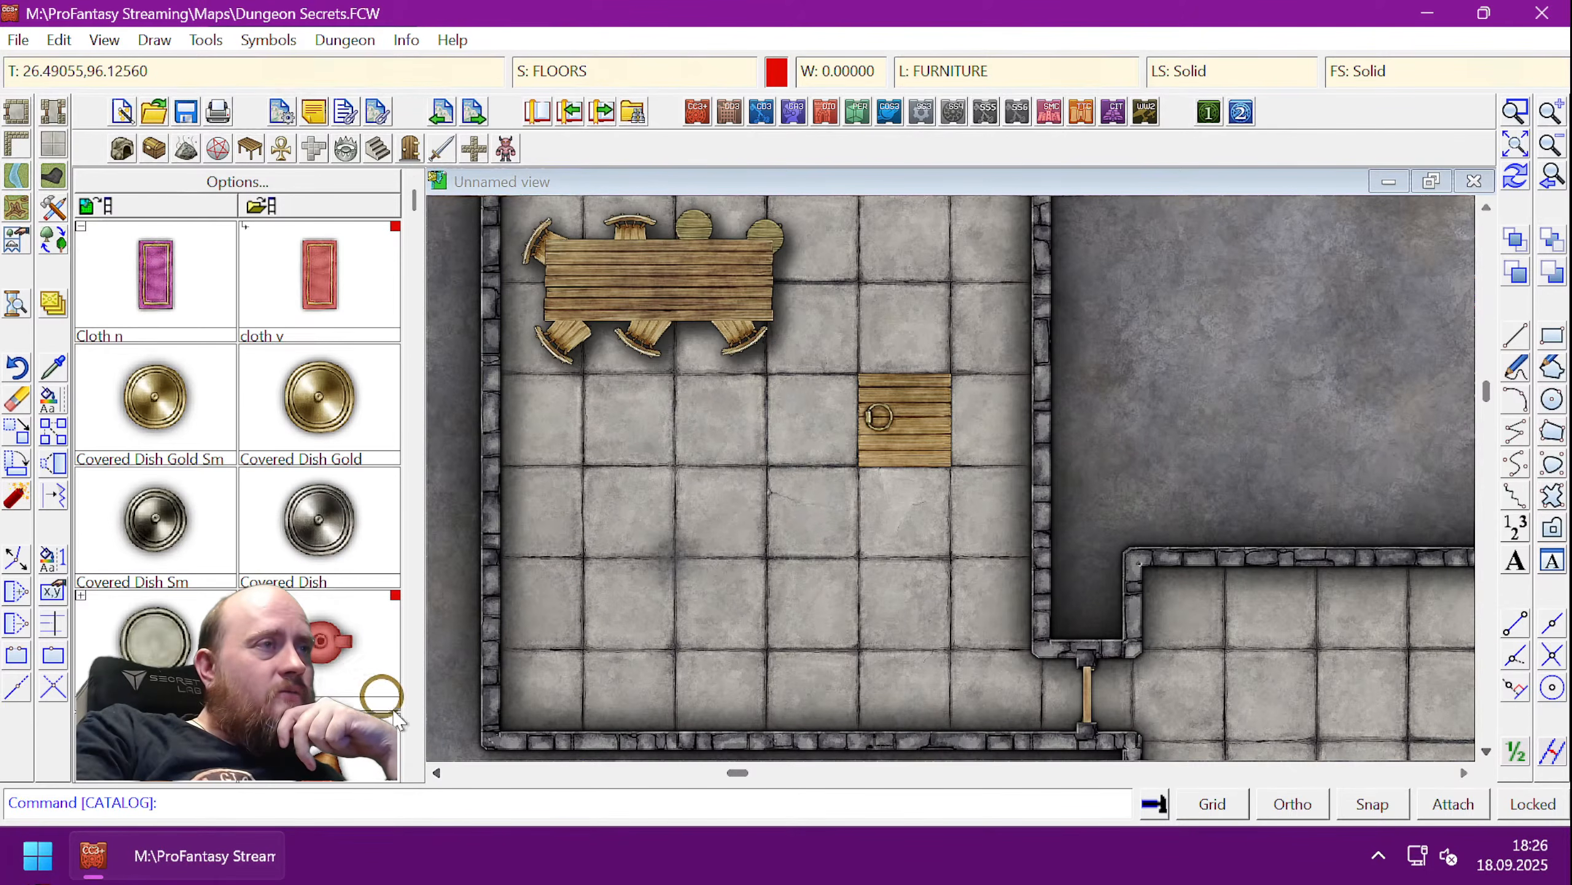
pyautogui.scroll(-10, 413, 771)
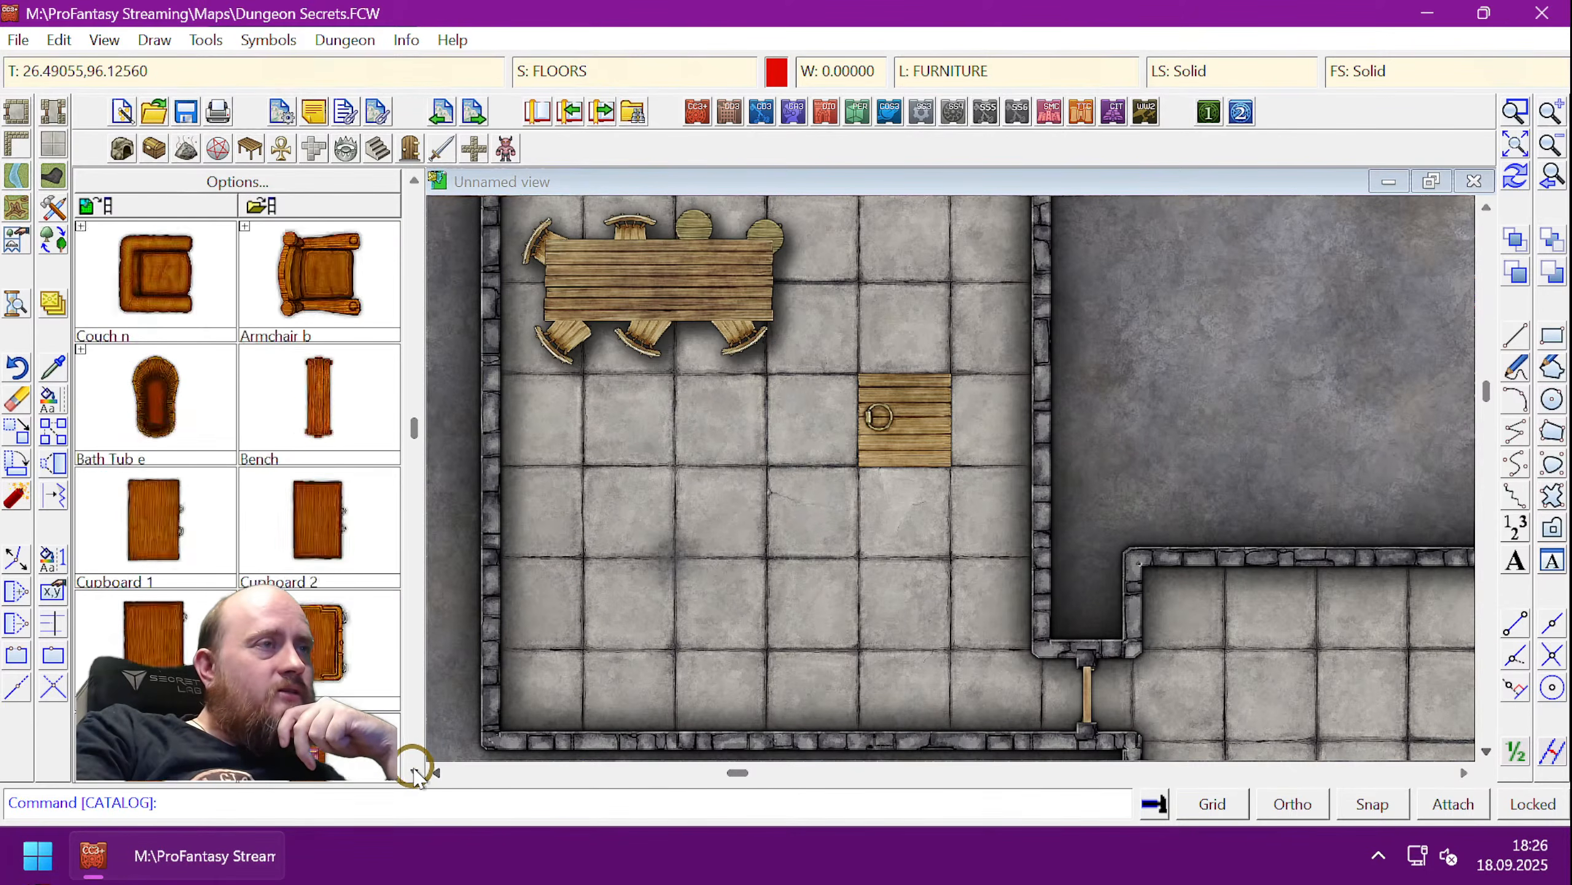
pyautogui.scroll(-10, 413, 771)
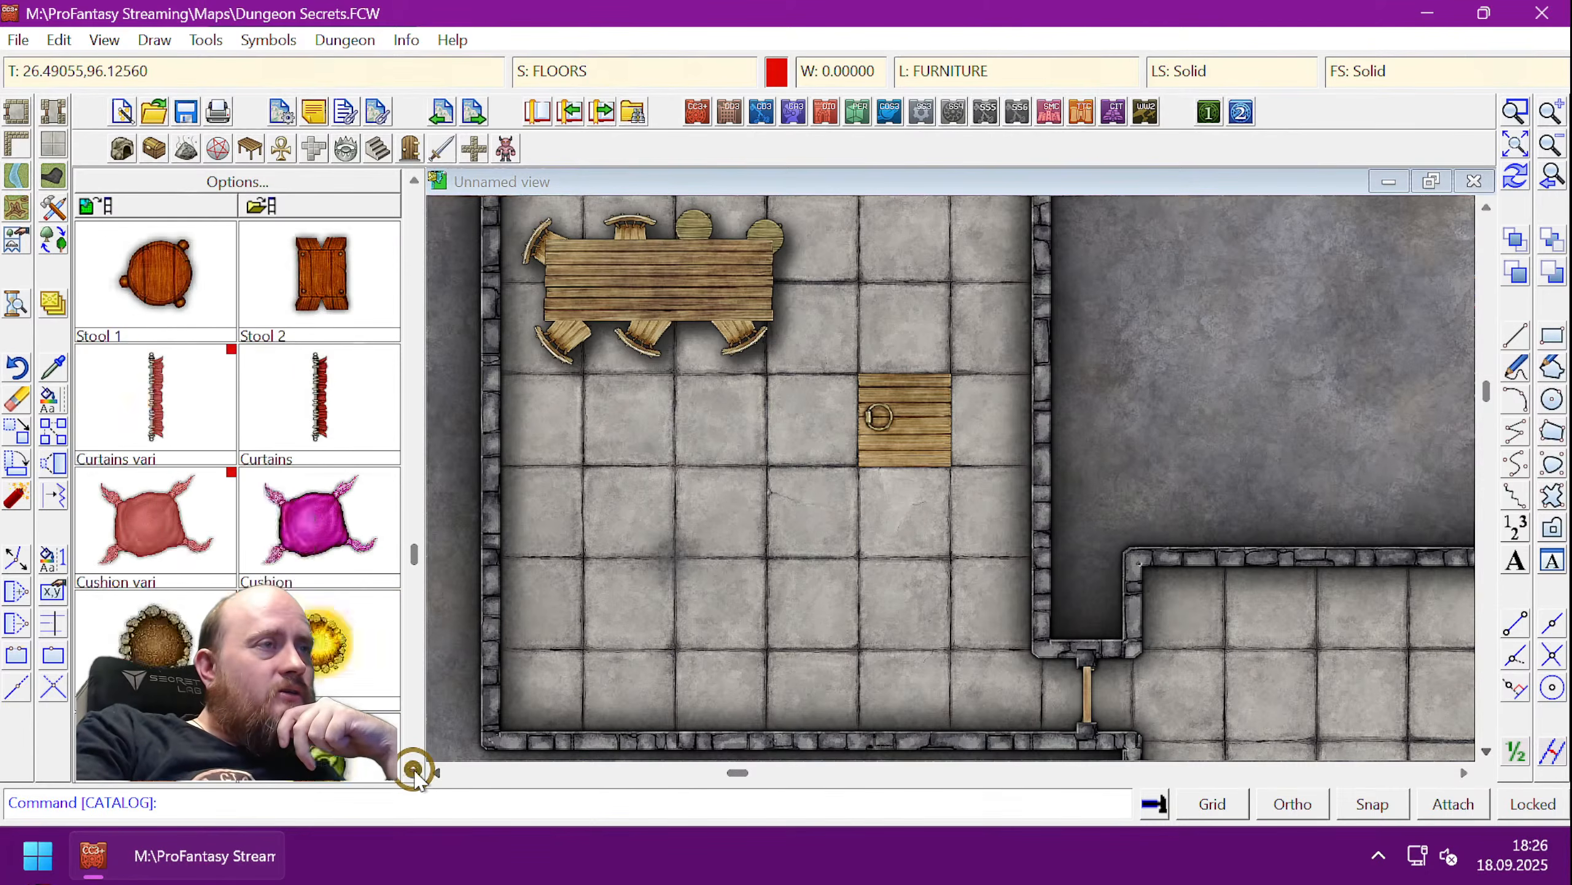
pyautogui.scroll(-10, 413, 770)
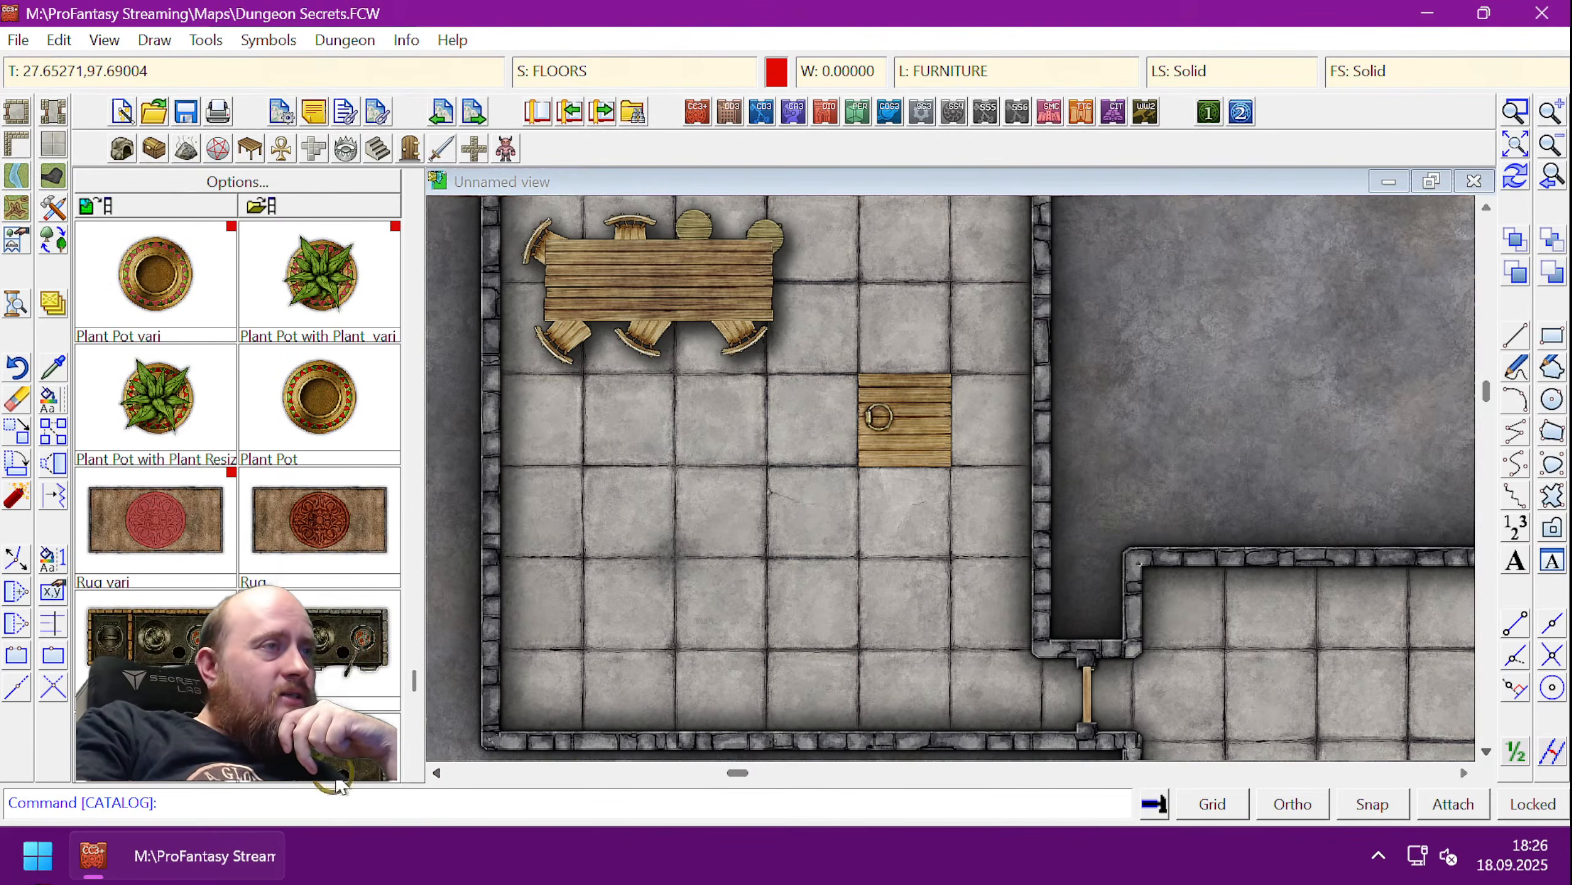
pyautogui.click(333, 544)
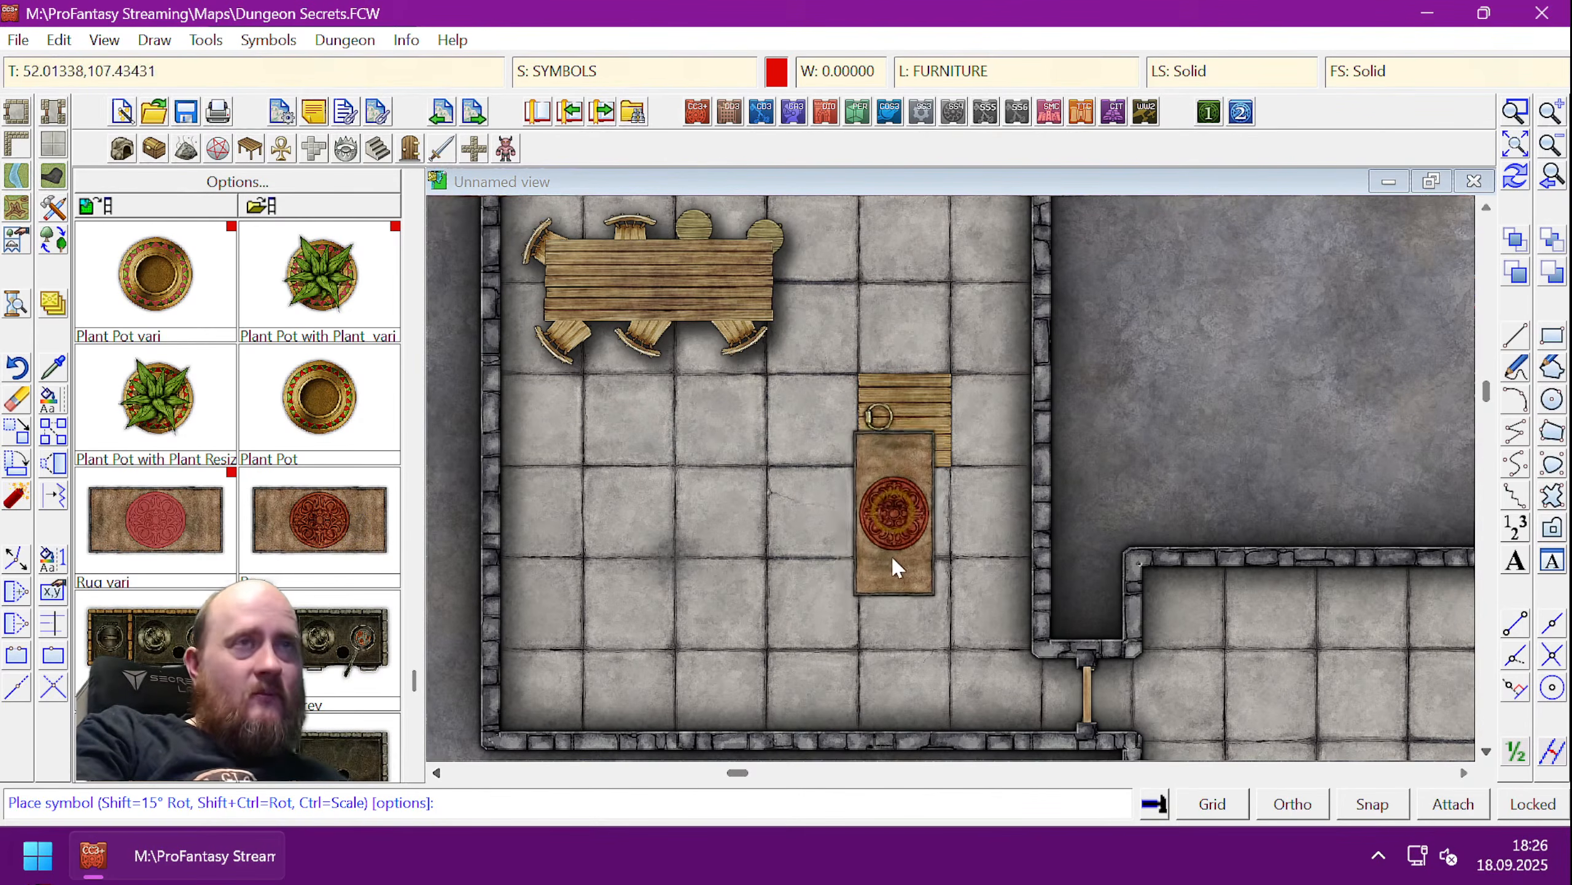
# - Place the rug at a free tilt below-right of the table, reset to normal, and finish
pyautogui.press('shift')
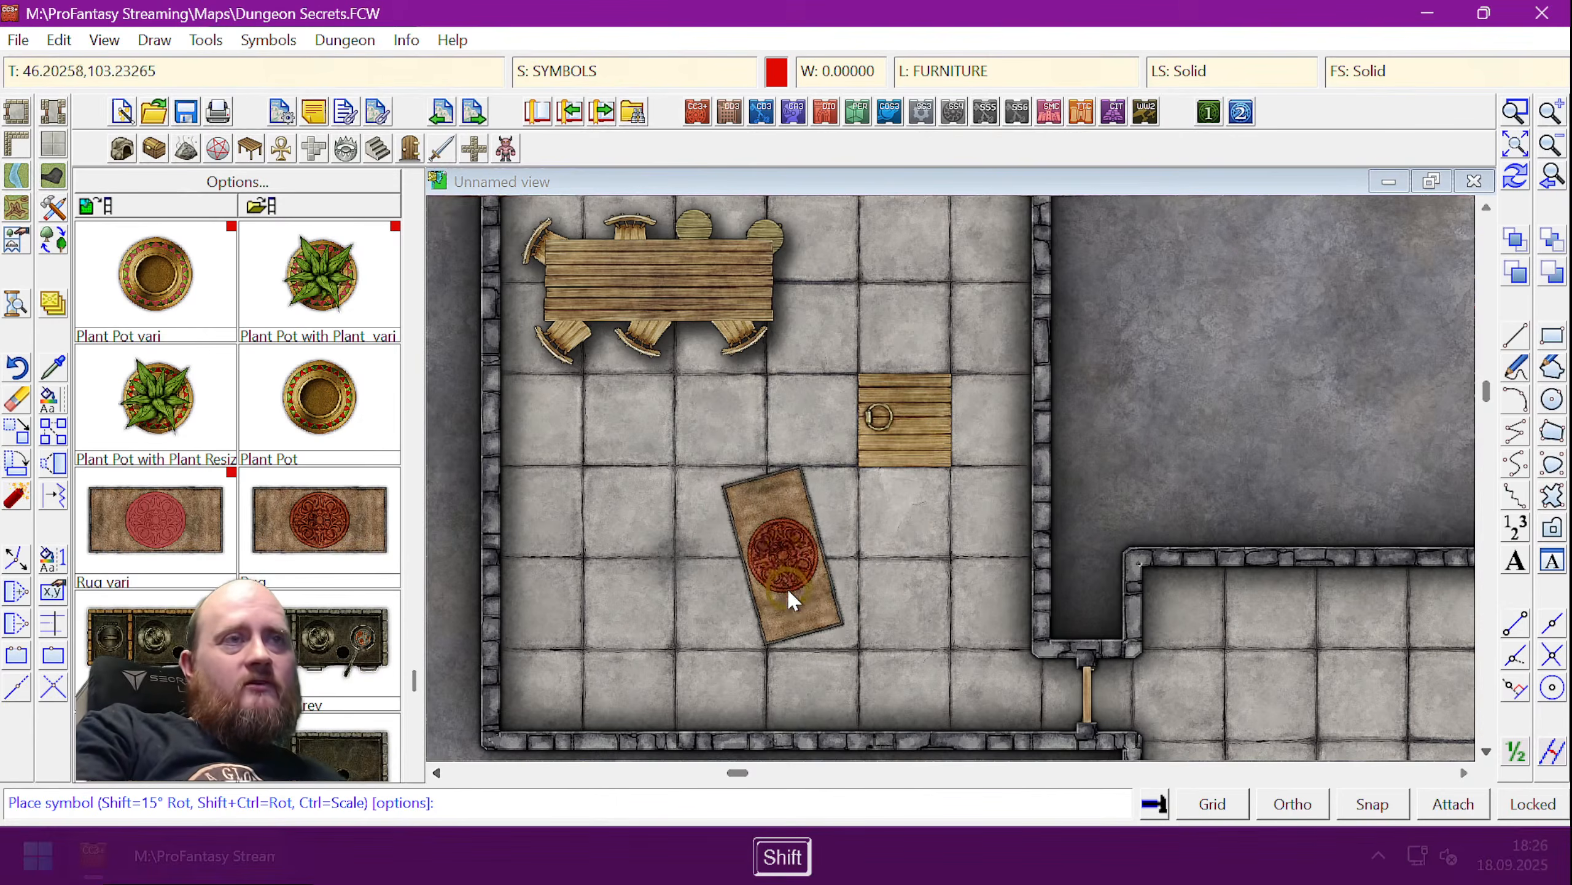
pyautogui.press('ctrl')
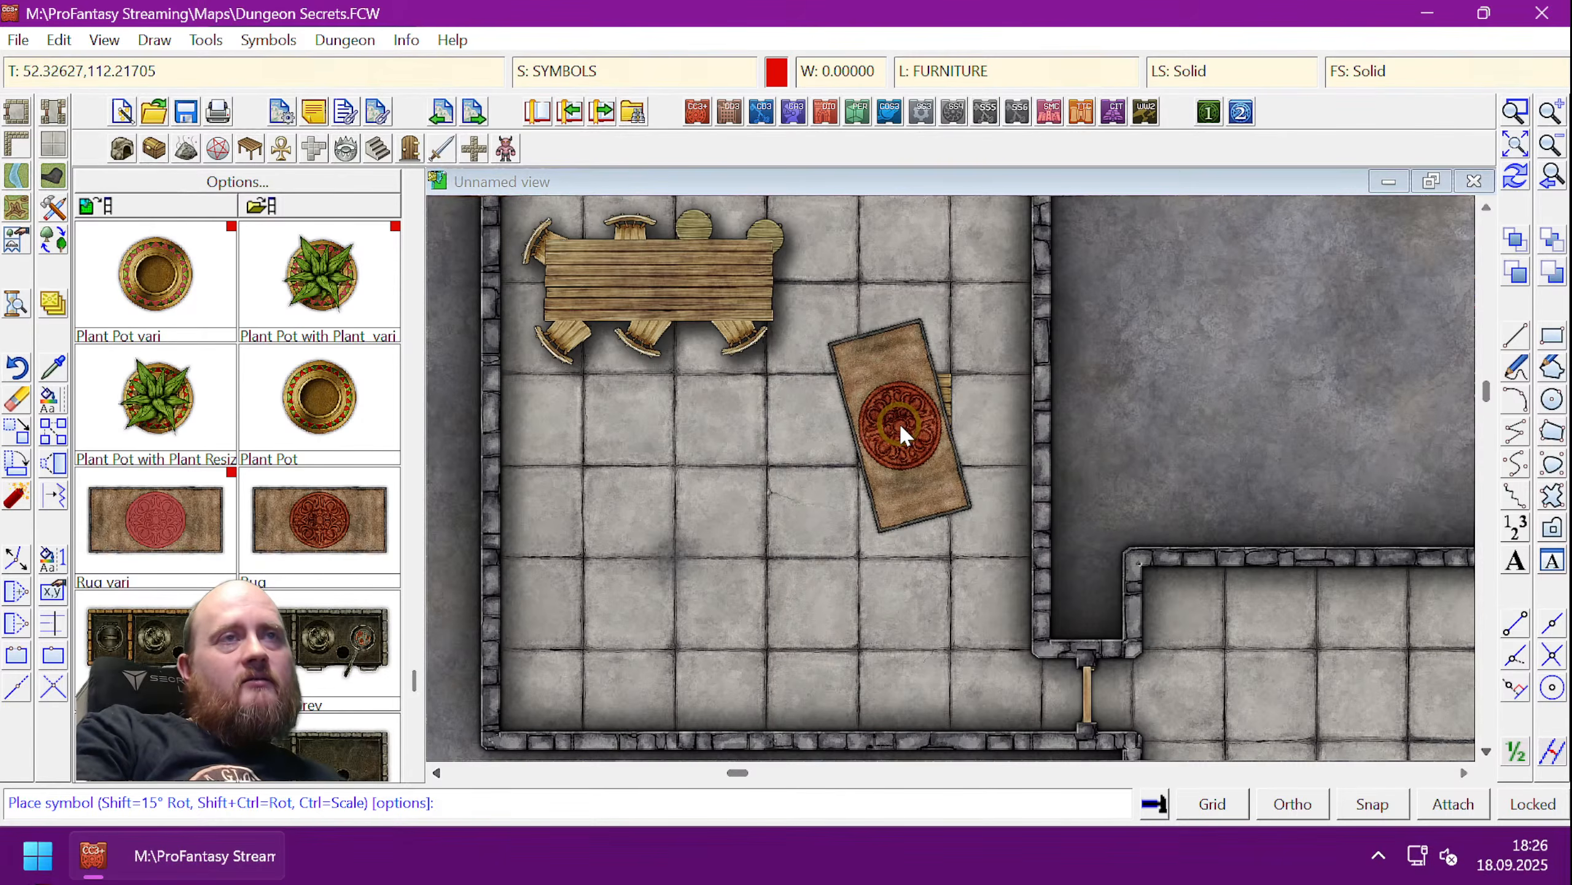
pyautogui.click(899, 424)
pyautogui.rightClick(700, 551)
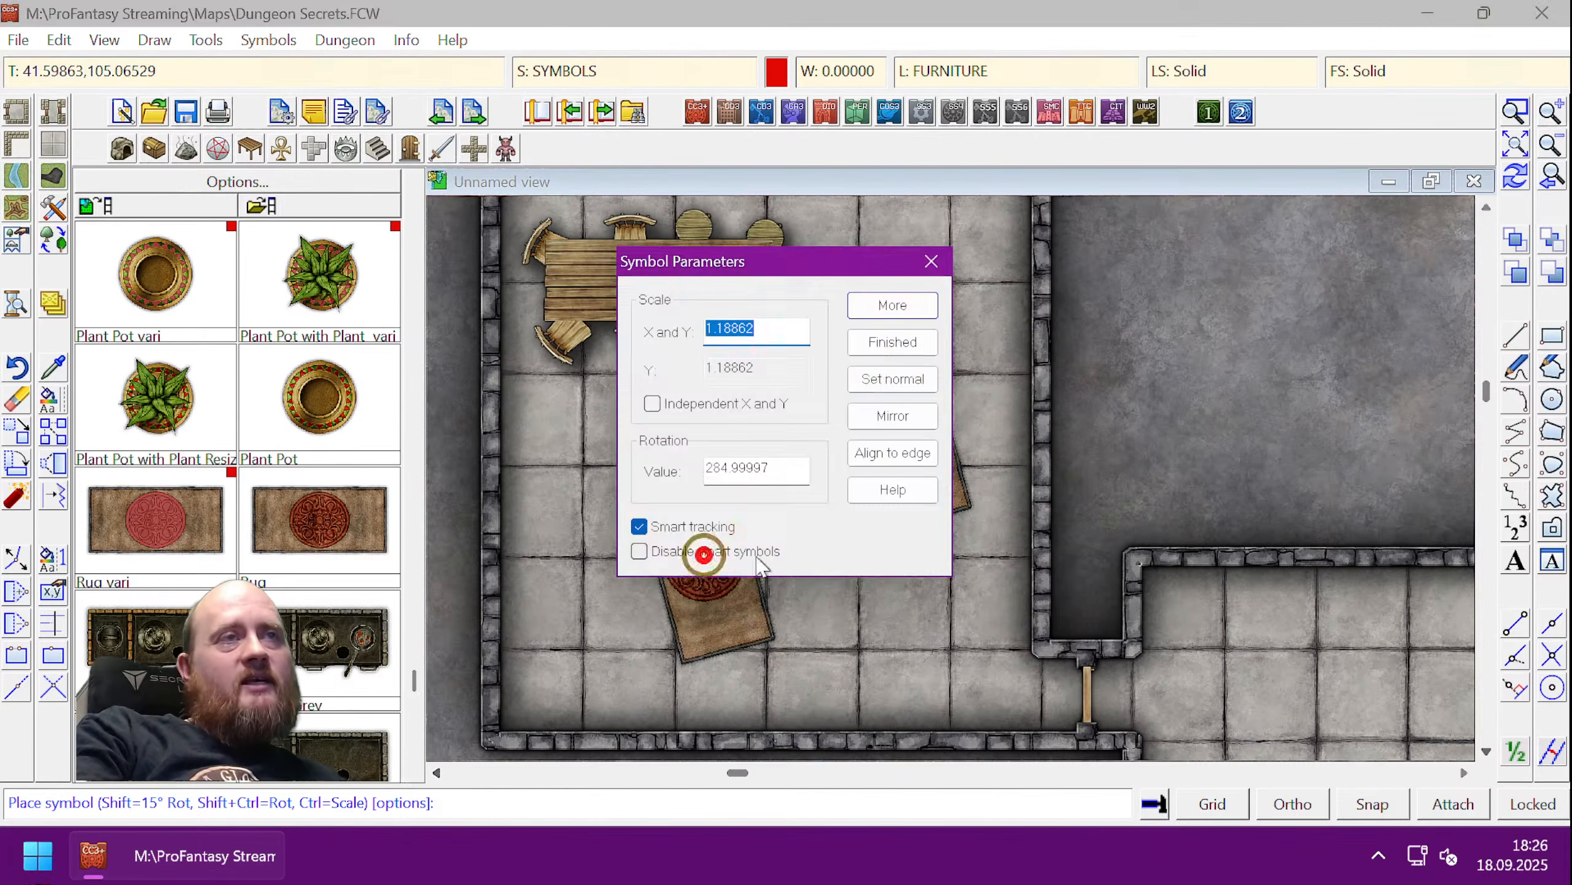
pyautogui.click(893, 379)
pyautogui.click(892, 343)
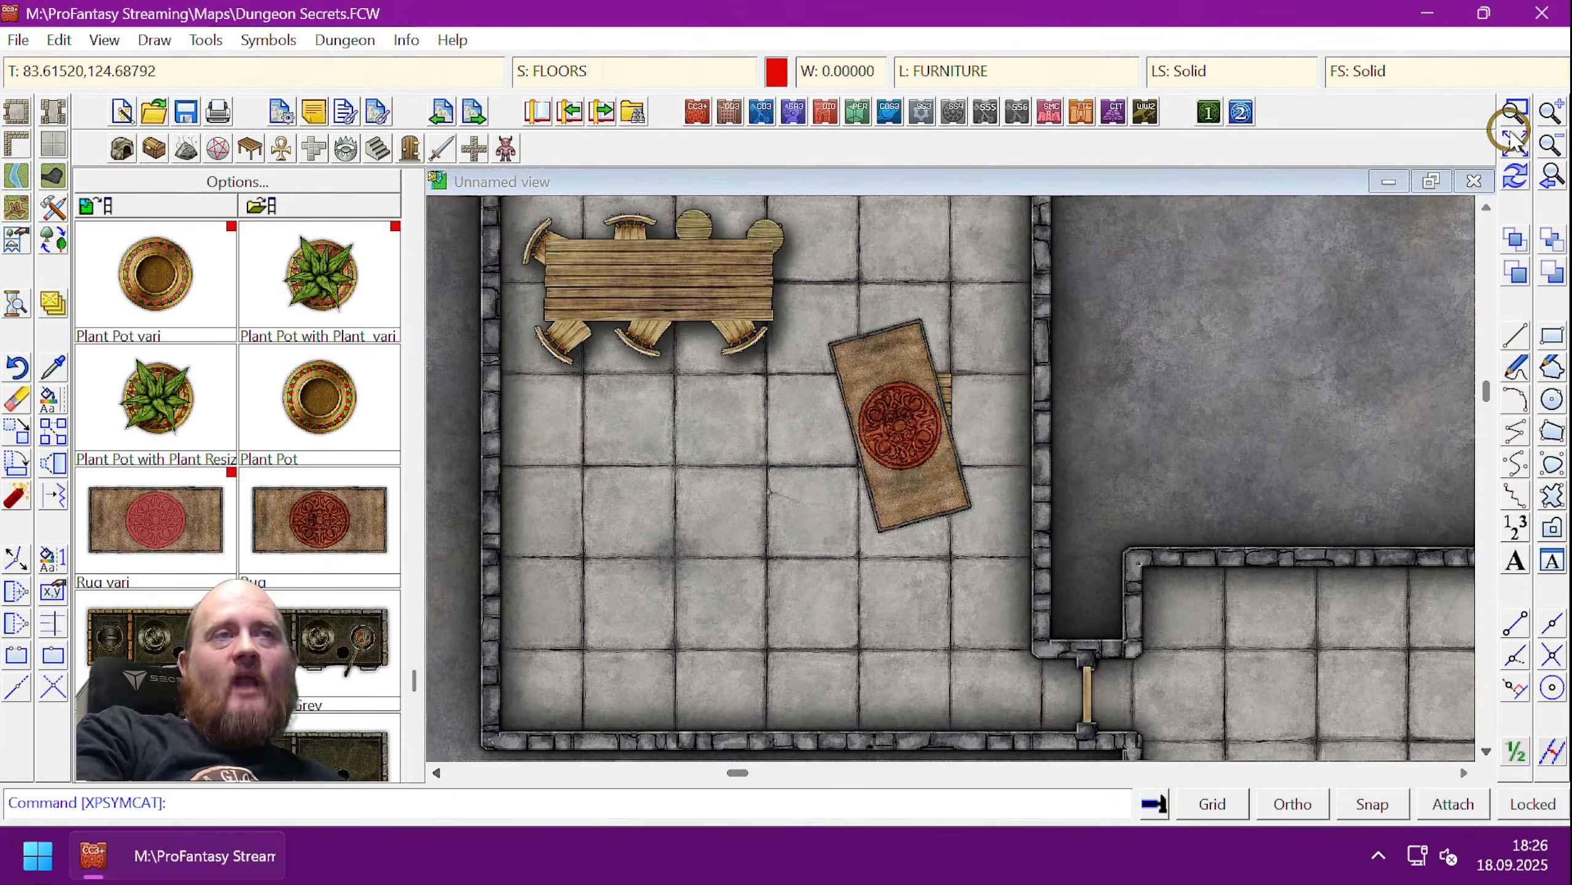
# - Reassign the tilted rug to the SYMBOLS FLAT sheet via Change Properties and redraw with Ctrl+R
pyautogui.click(1513, 176)
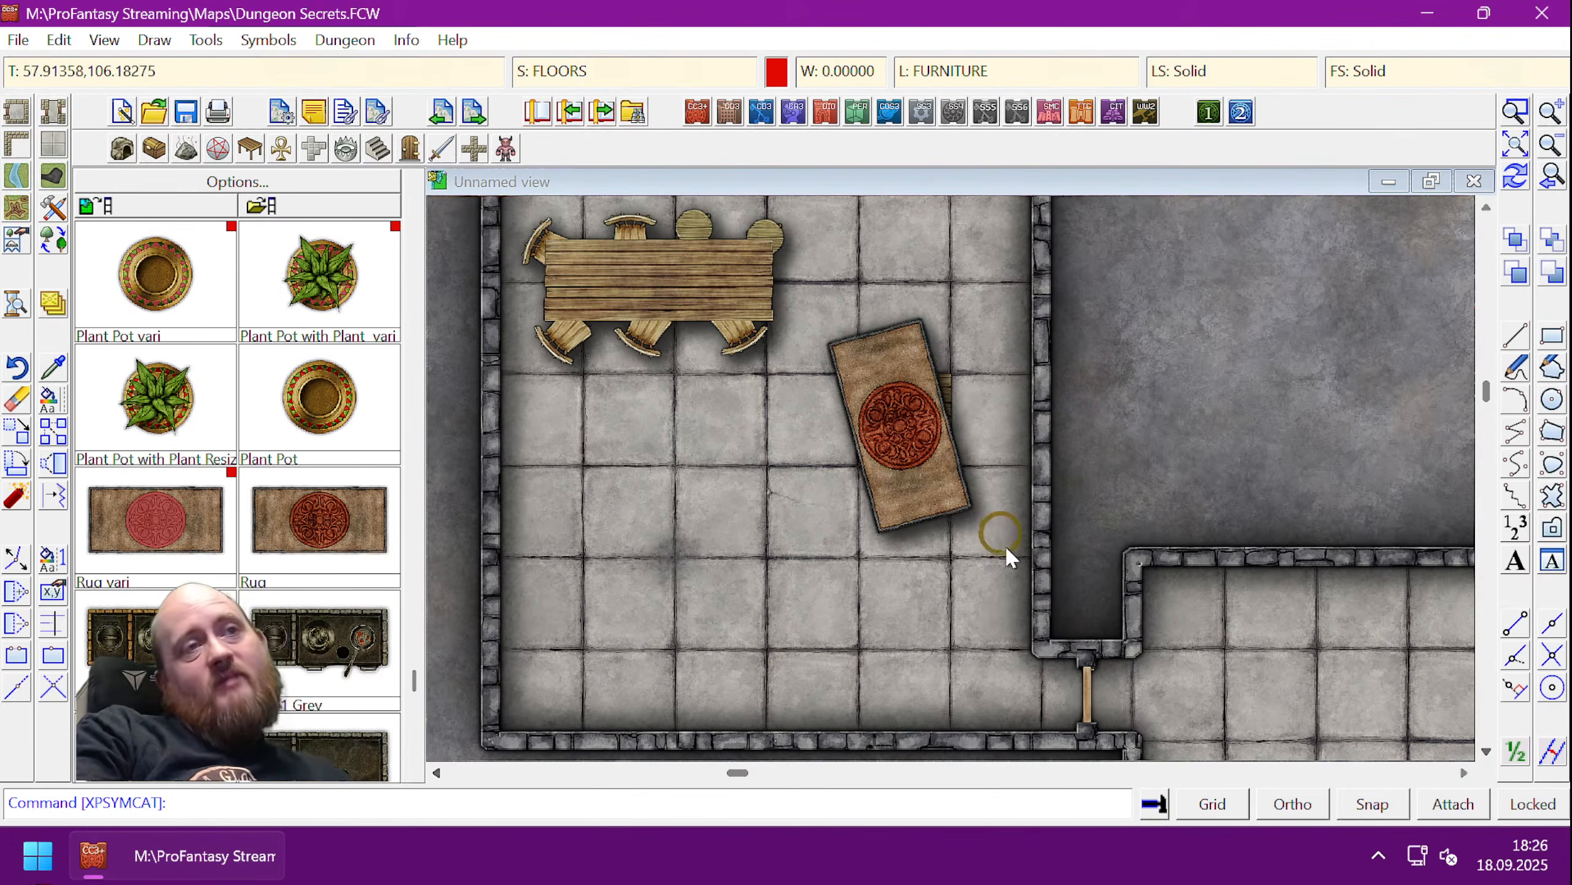
pyautogui.click(54, 398)
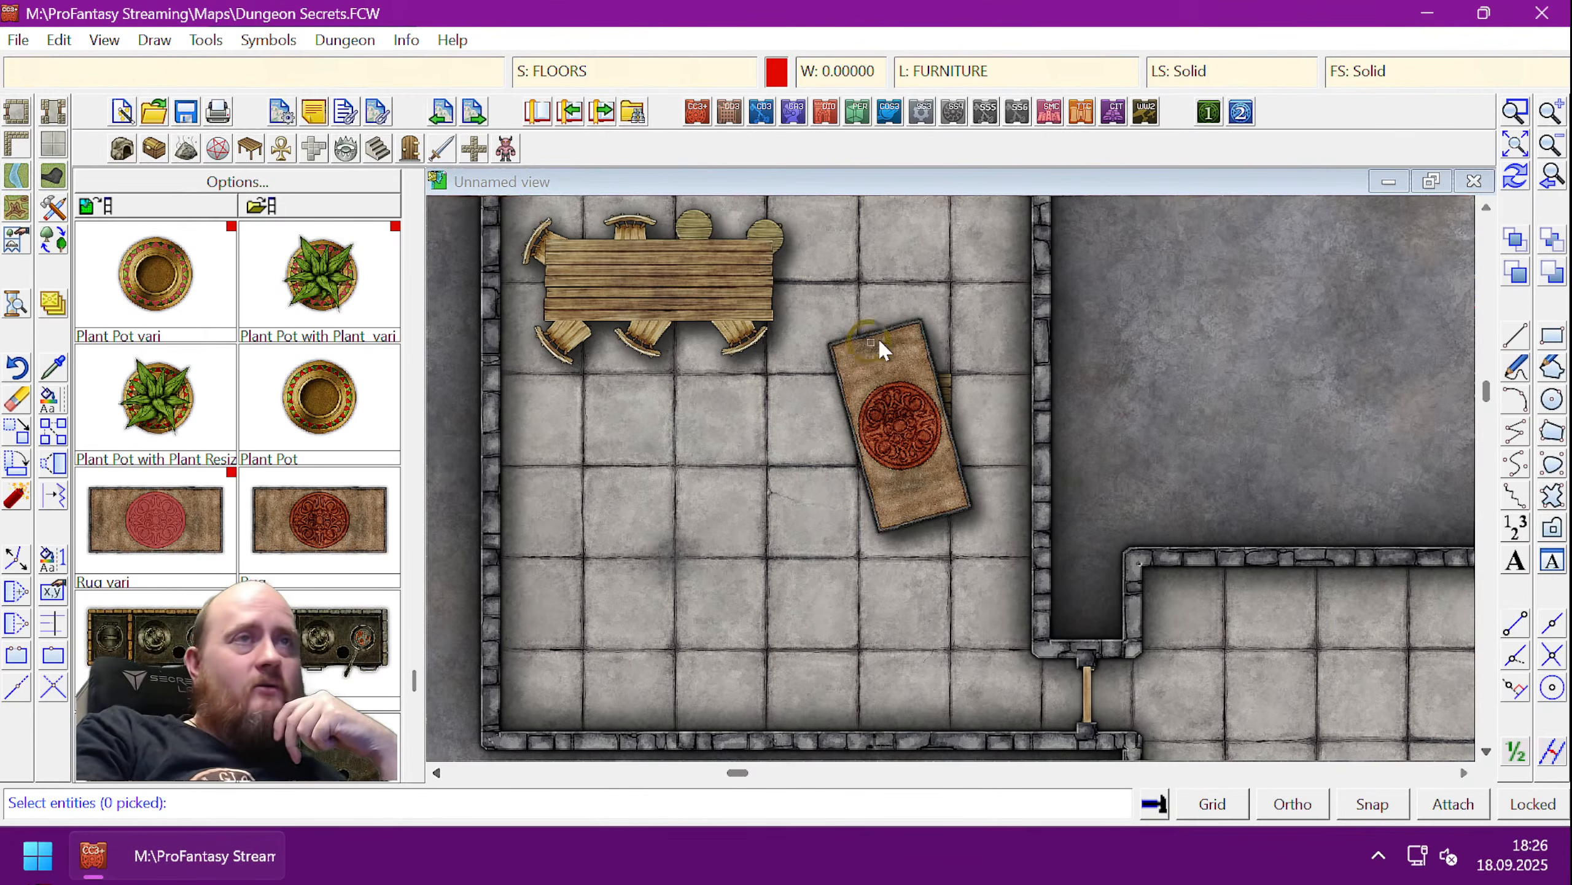
pyautogui.click(917, 329)
pyautogui.click(918, 327)
pyautogui.rightClick(927, 363)
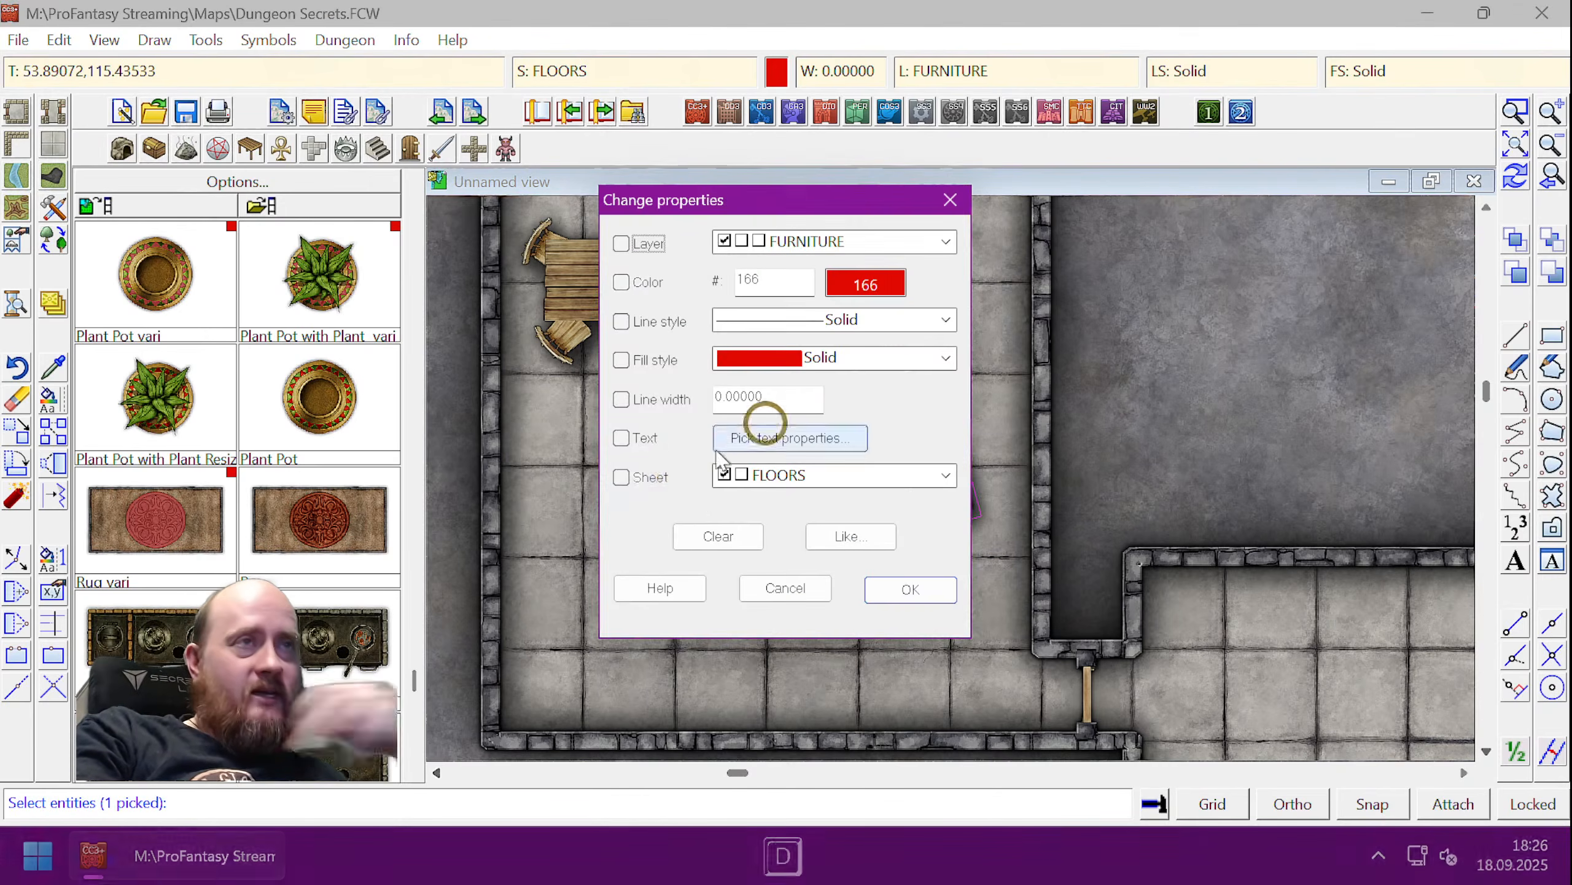
pyautogui.click(622, 476)
pyautogui.click(917, 476)
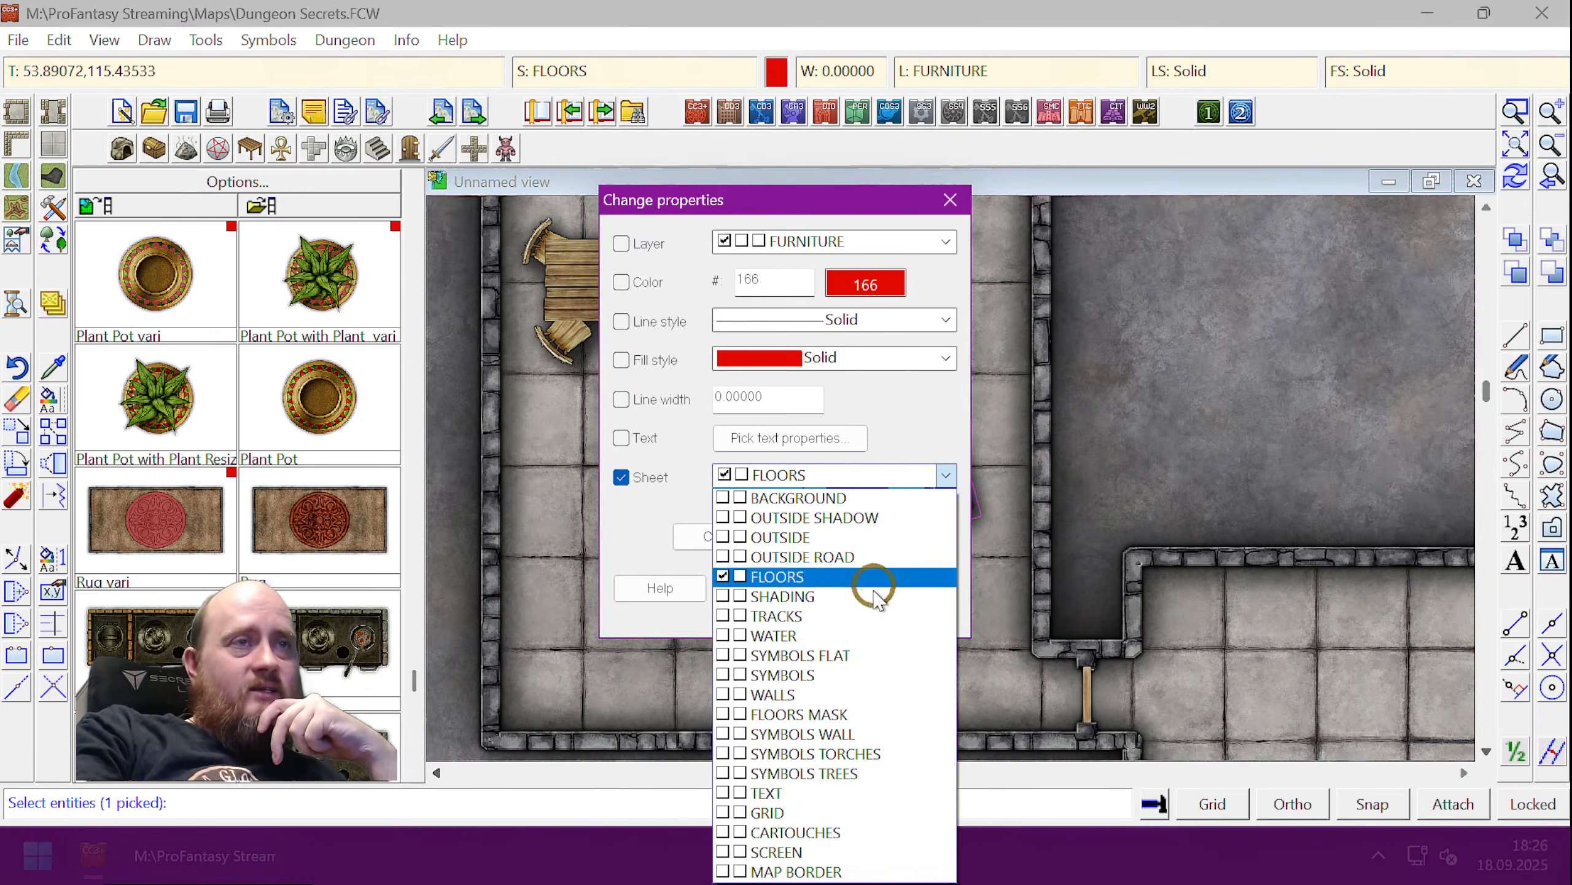
pyautogui.click(814, 655)
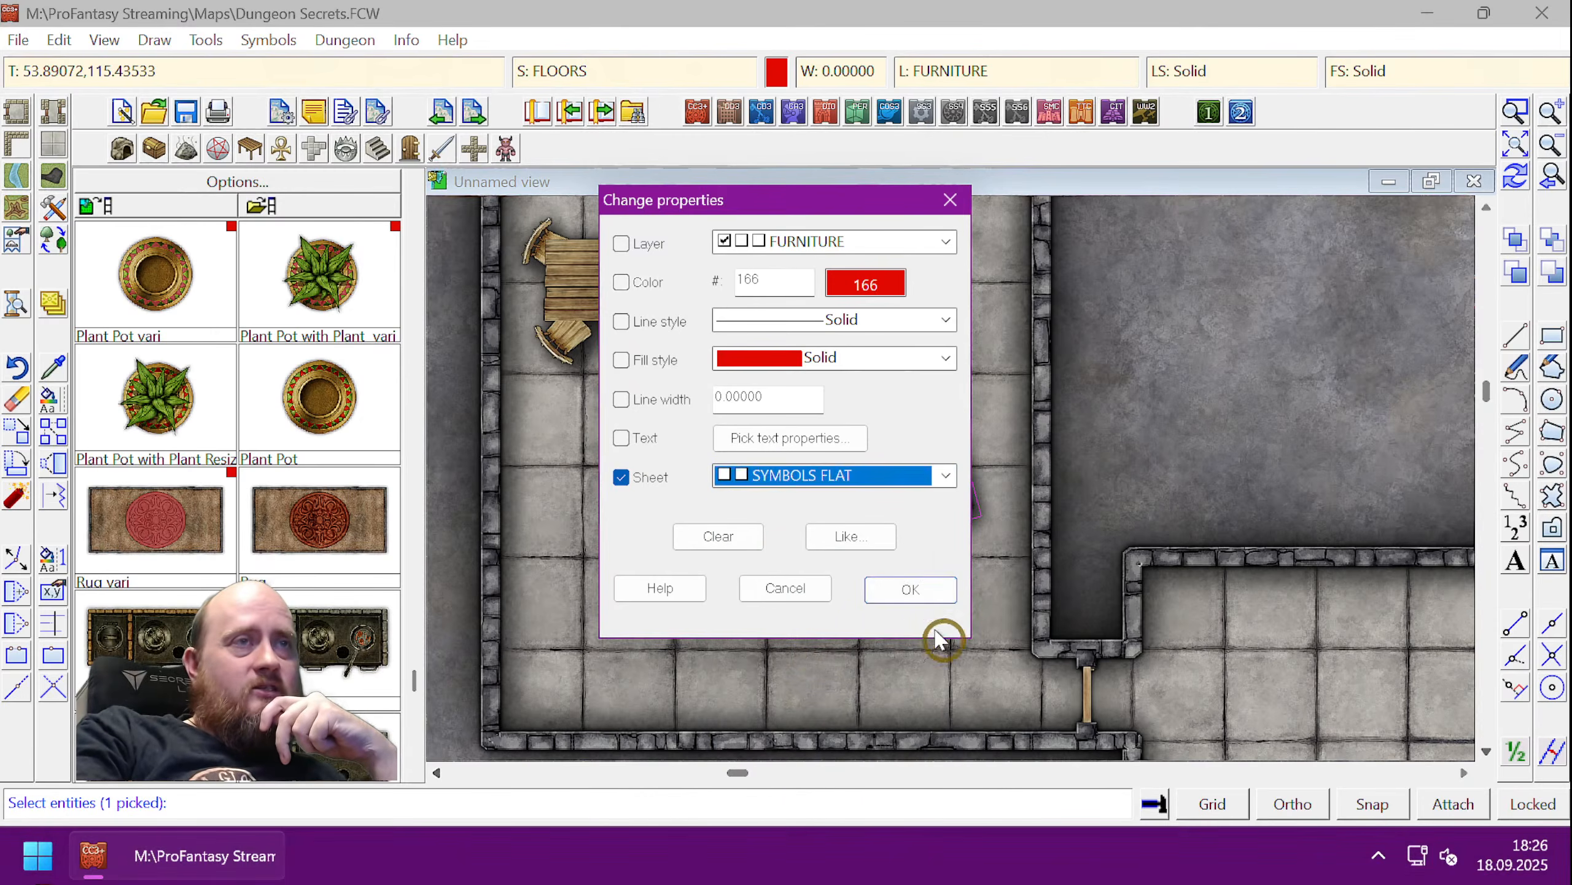
pyautogui.click(912, 589)
pyautogui.hotkey('ctrl', 'r')
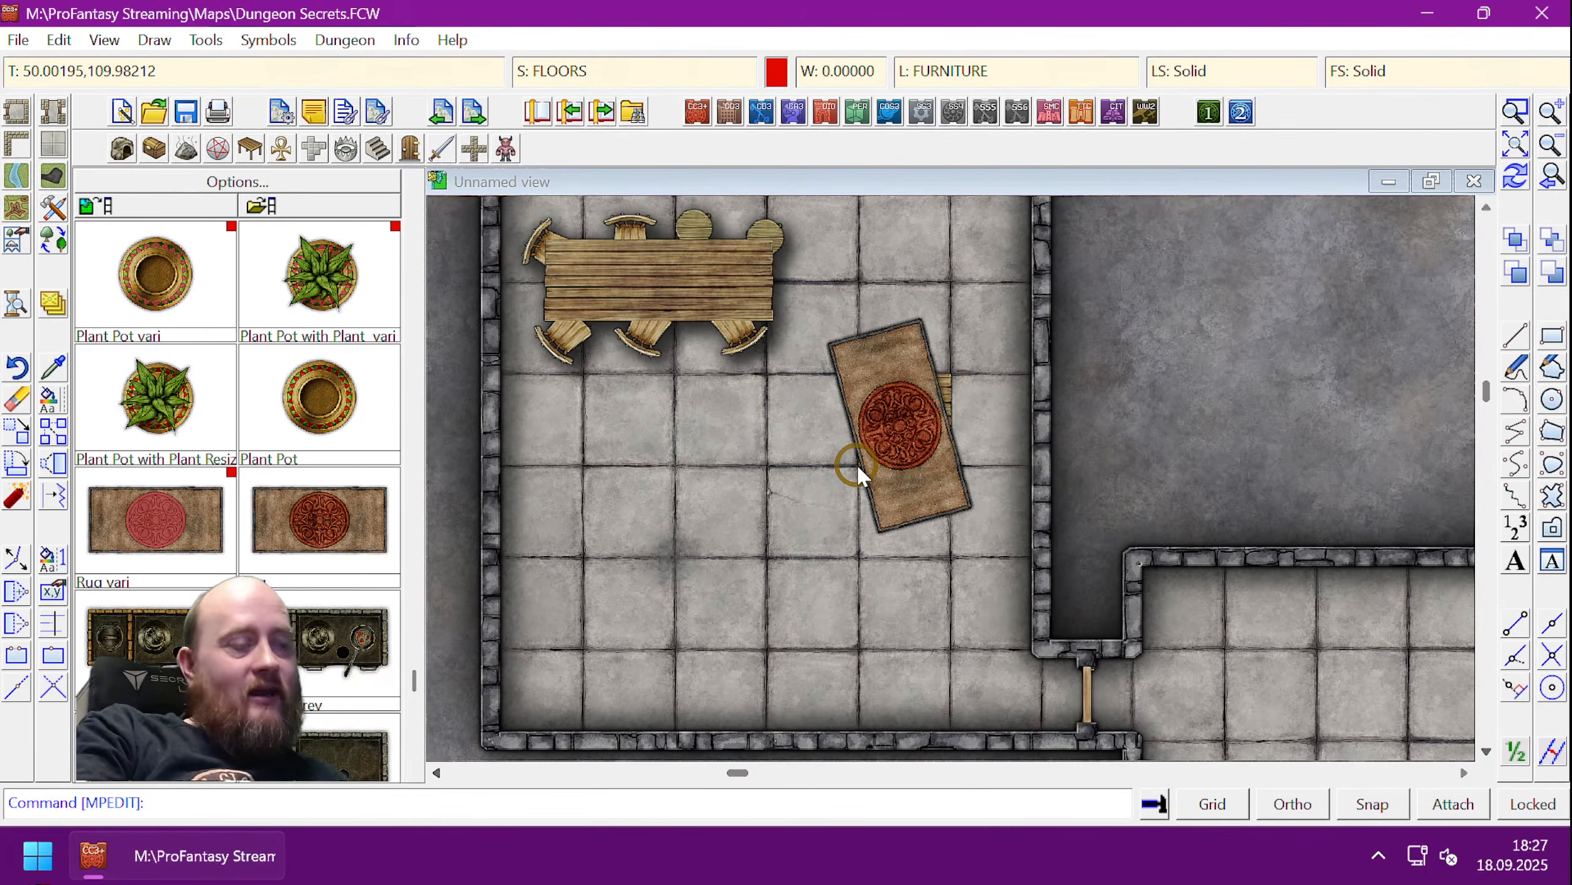
pyautogui.hotkey('ctrl', 'shift', 'l')
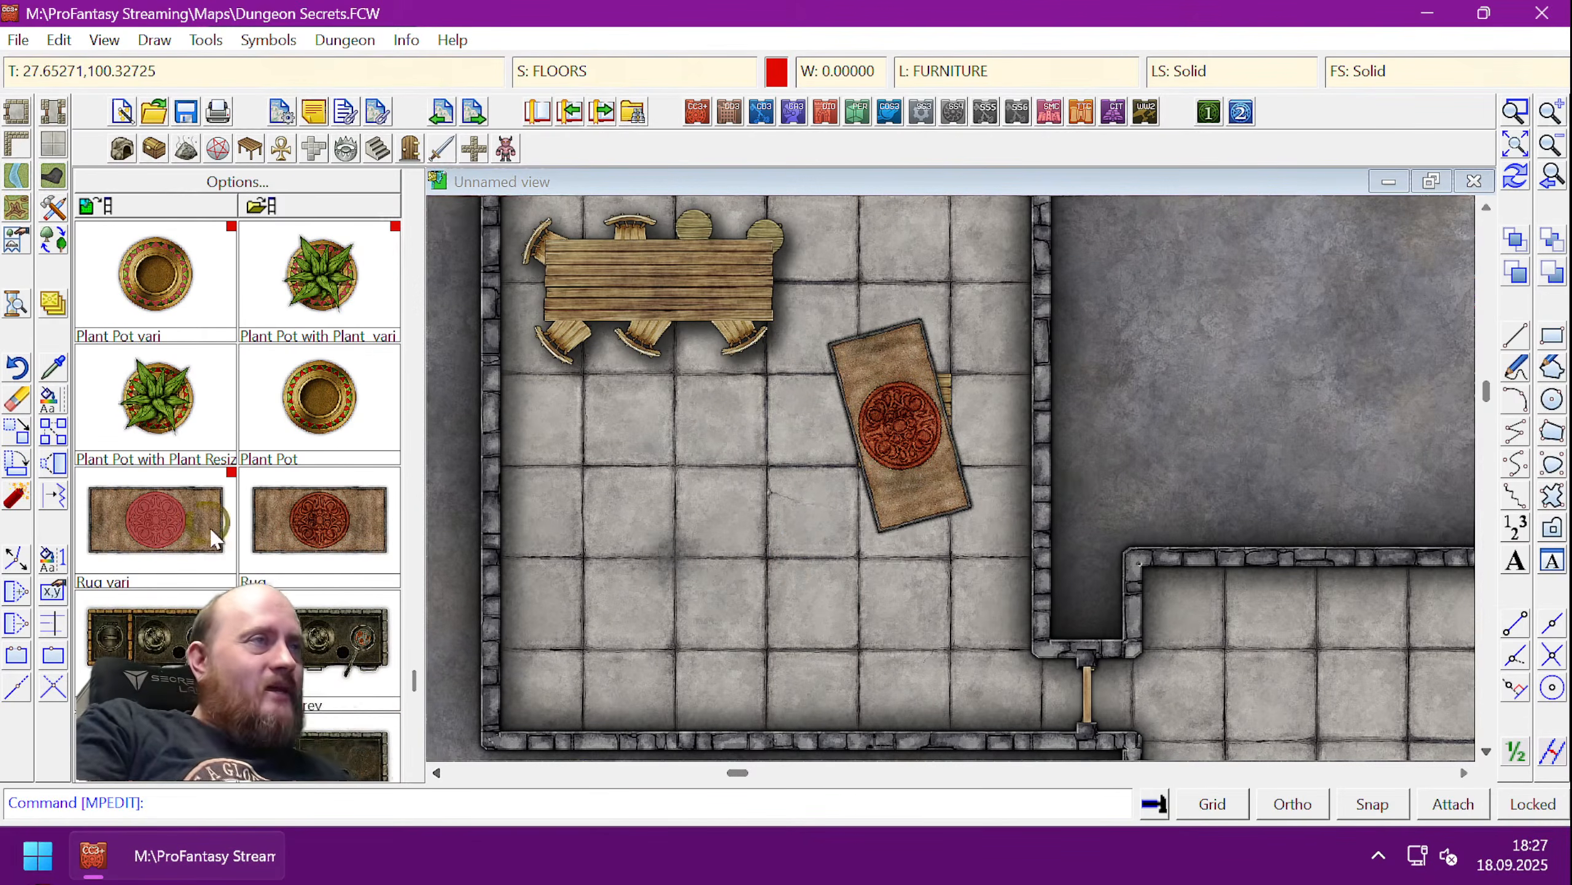
# - Move the rug further down and left, then redraw the map
pyautogui.click(18, 427)
pyautogui.click(901, 527)
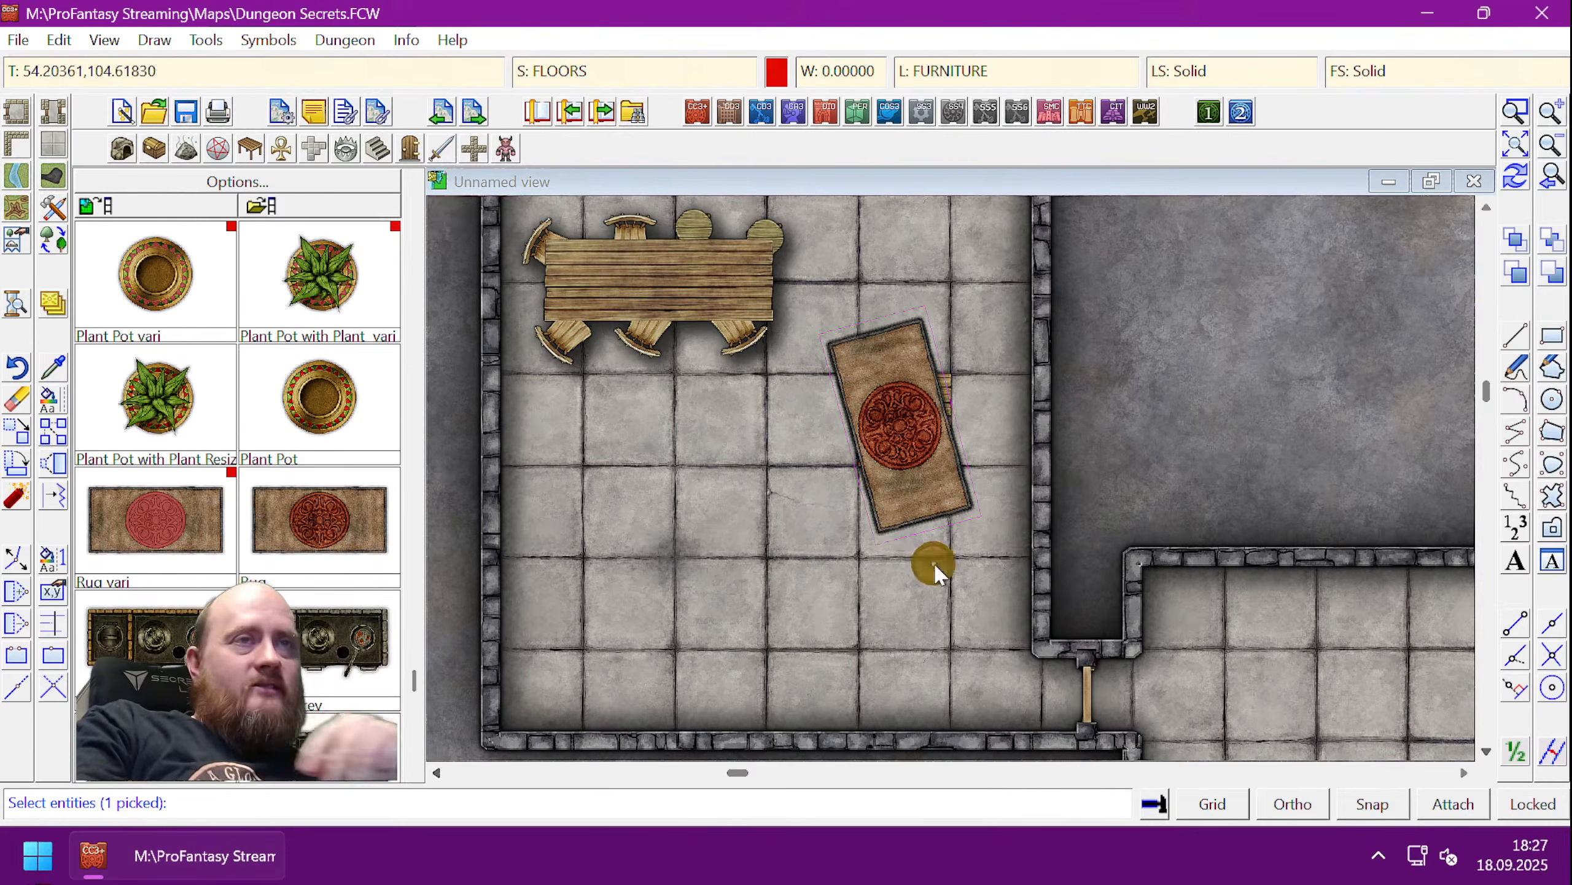
pyautogui.press('d')
pyautogui.click(900, 460)
pyautogui.click(713, 553)
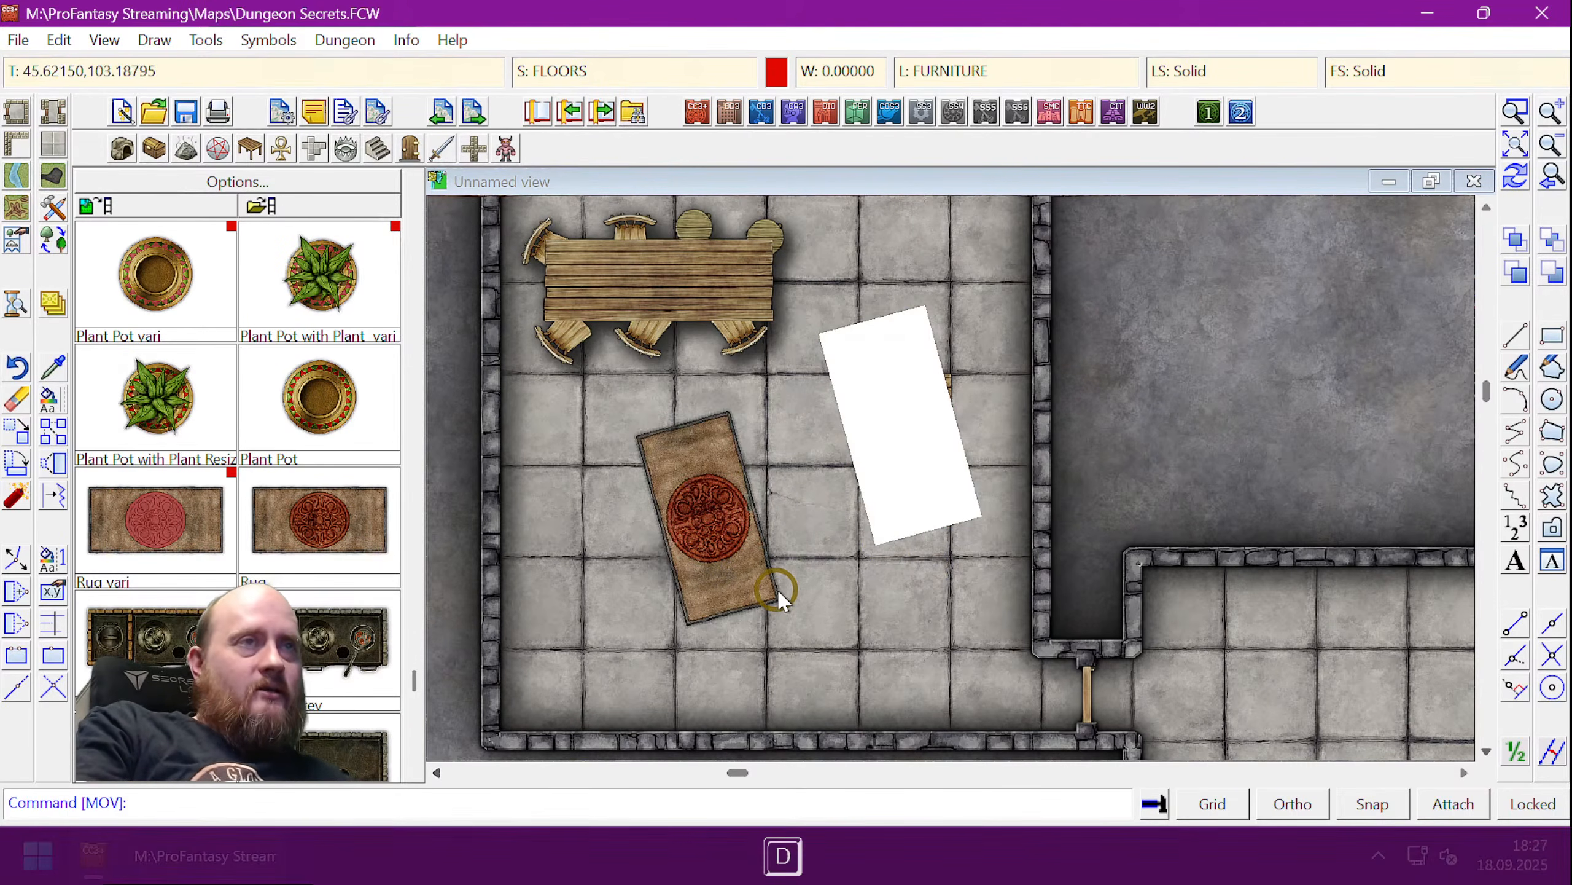
pyautogui.hotkey('ctrl', 'r')
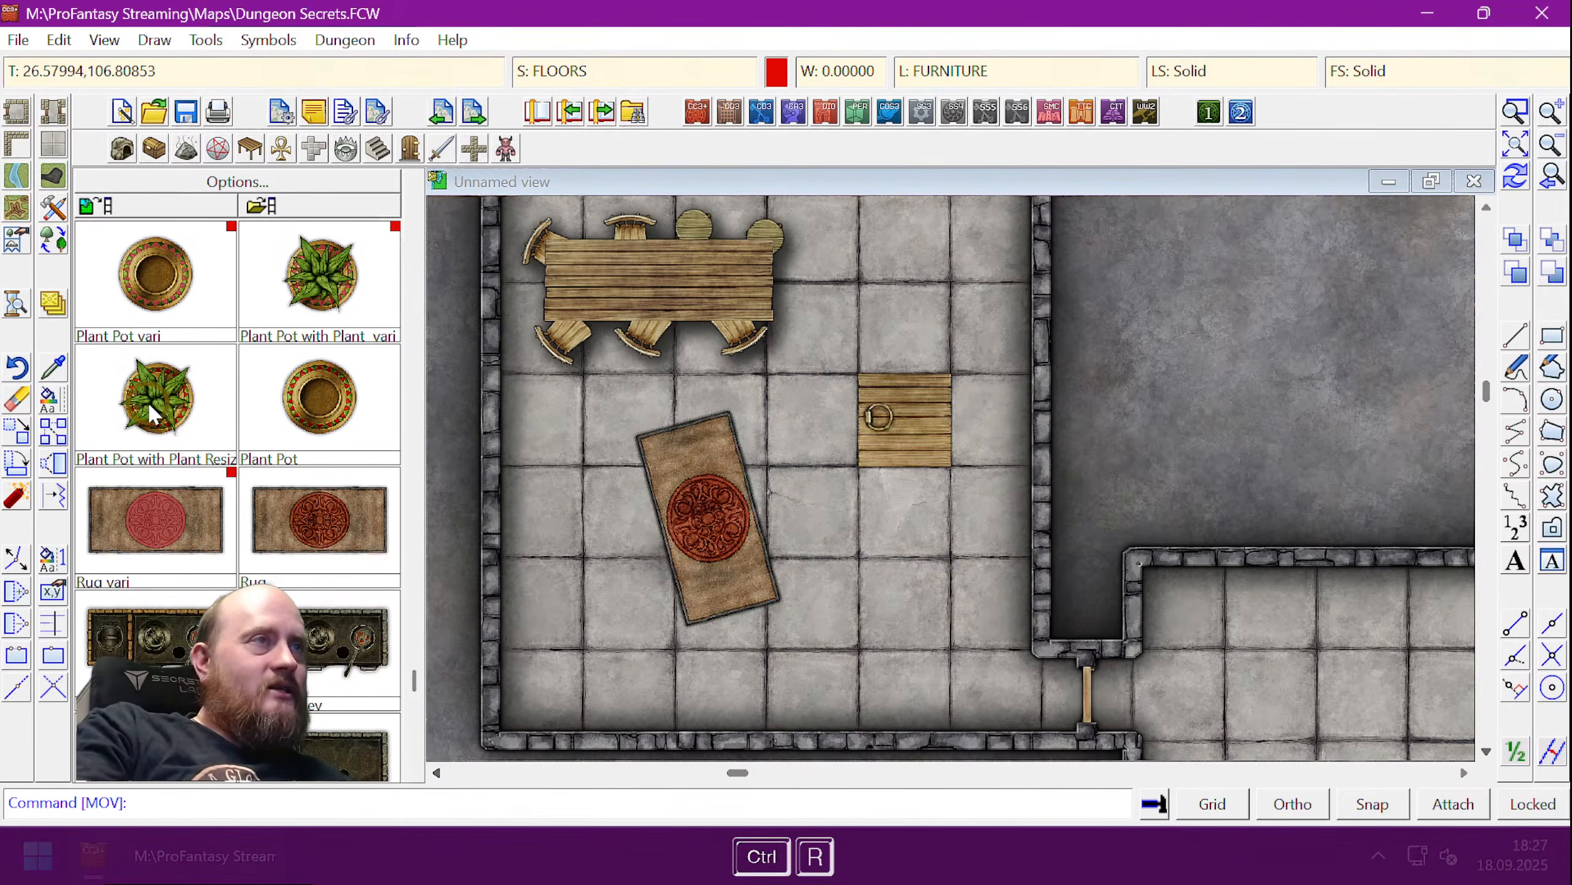
# - Place a Plant Pot with Plant on the wooden trapdoor and finish placing
pyautogui.click(157, 403)
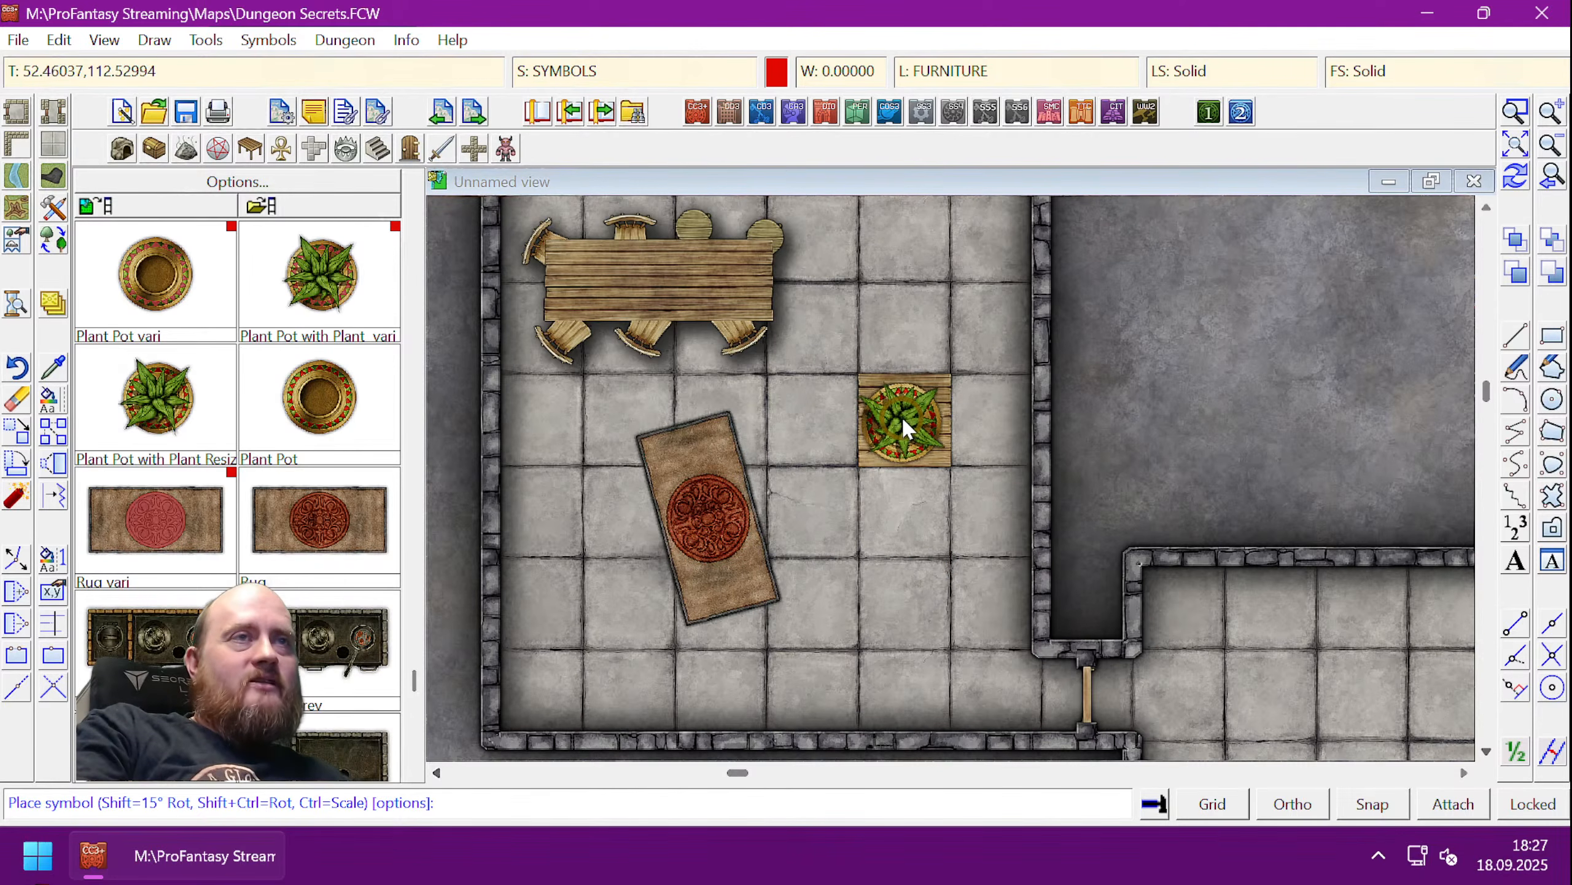
pyautogui.click(901, 416)
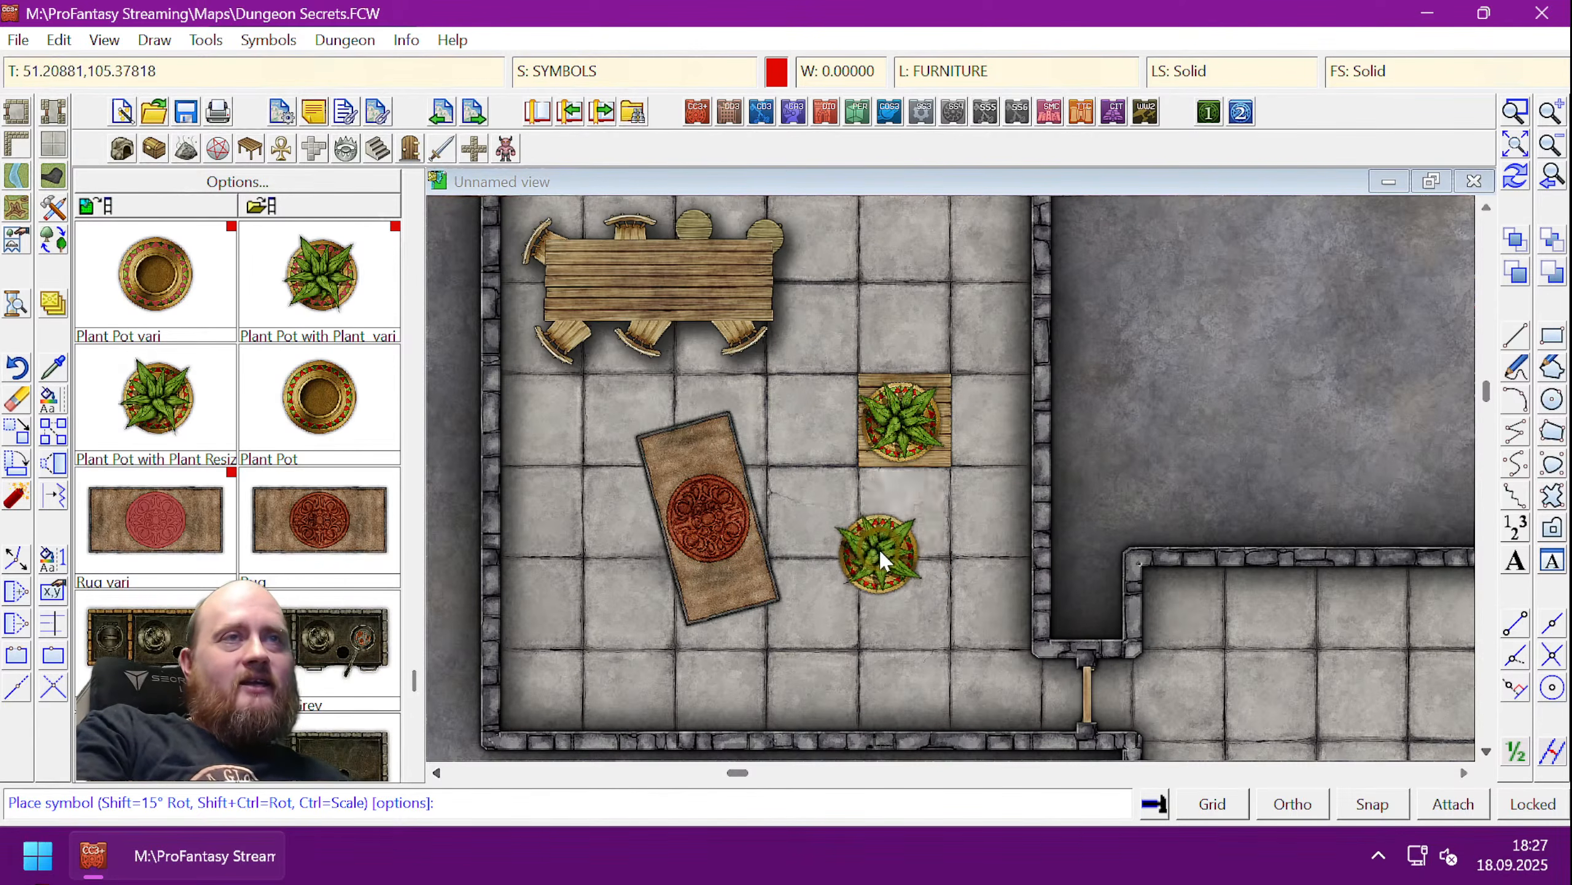
pyautogui.rightClick(879, 548)
pyautogui.click(908, 346)
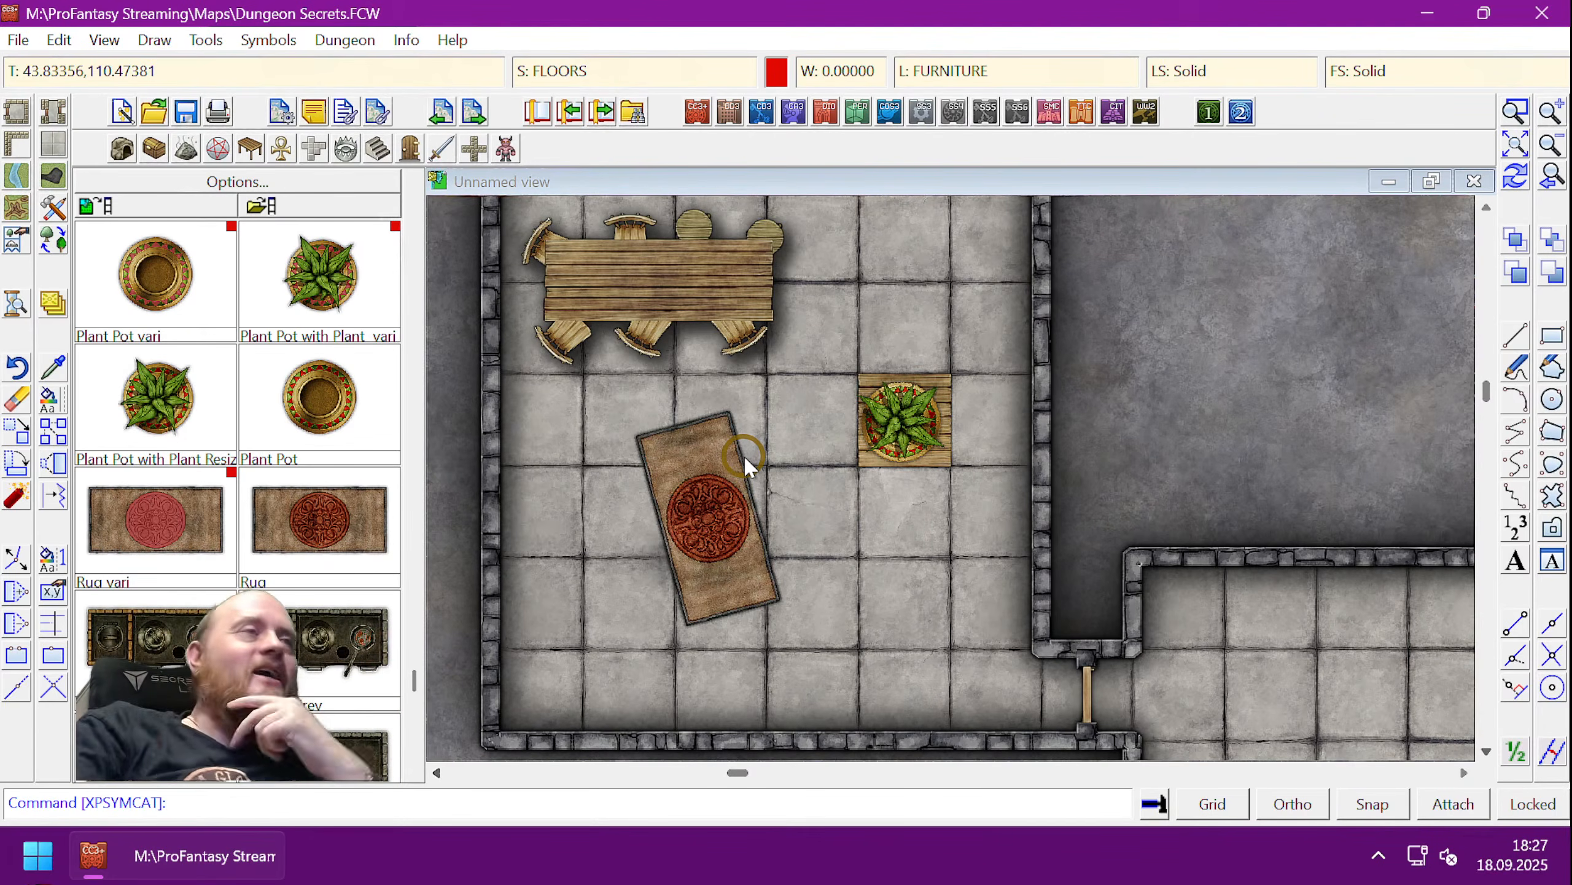
# - Scroll the symbol catalog up to reveal Couch n, Armchair b, Bath Tub e and Bench
pyautogui.scroll(5, 413, 179)
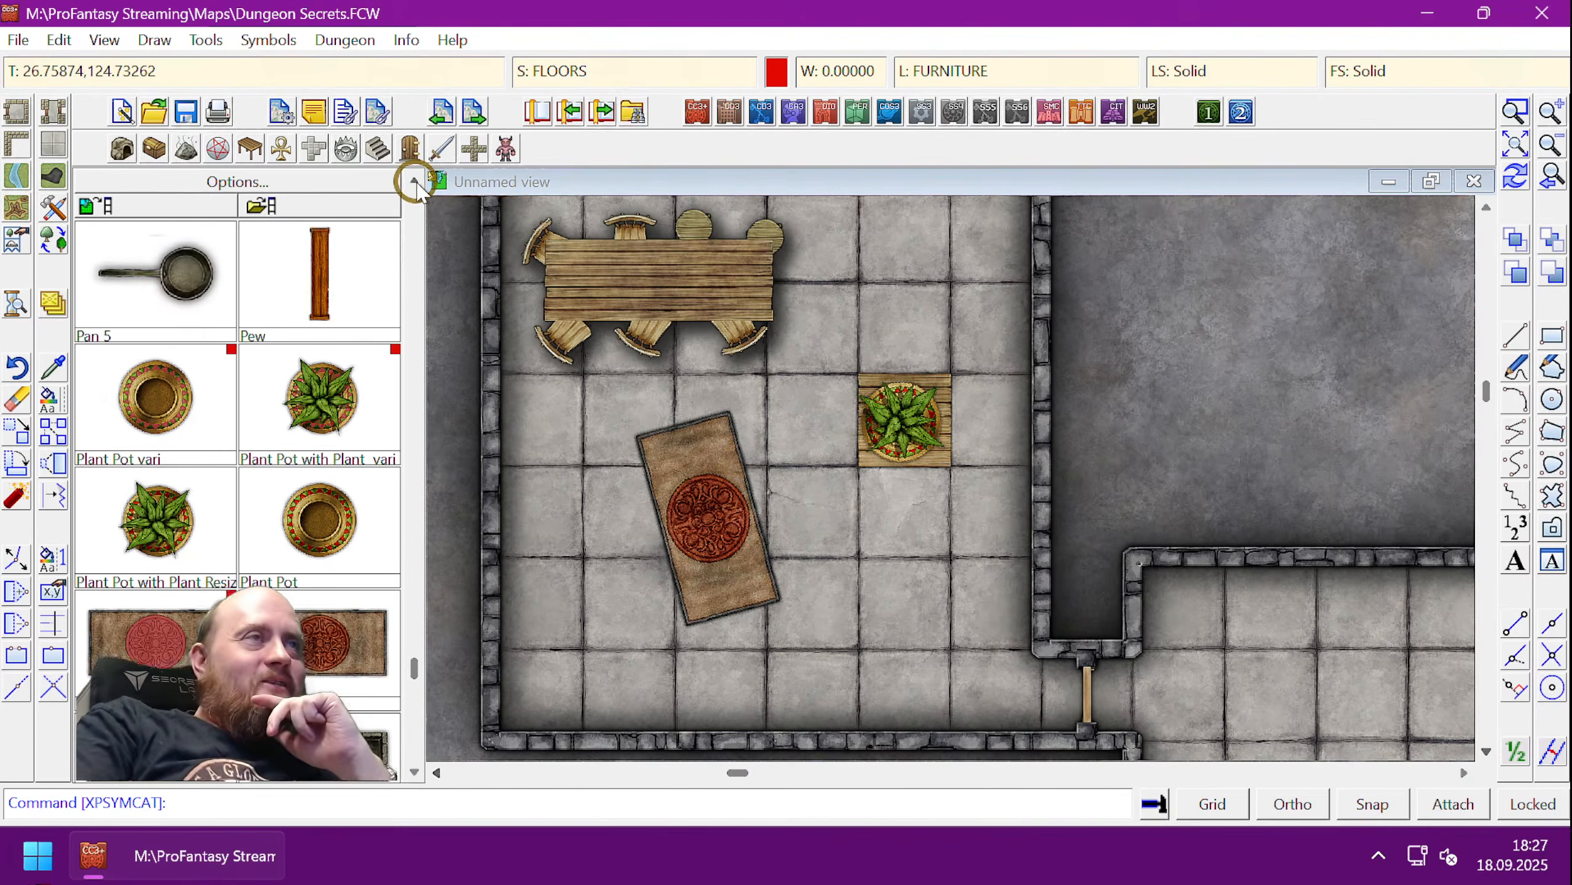
pyautogui.scroll(10, 413, 179)
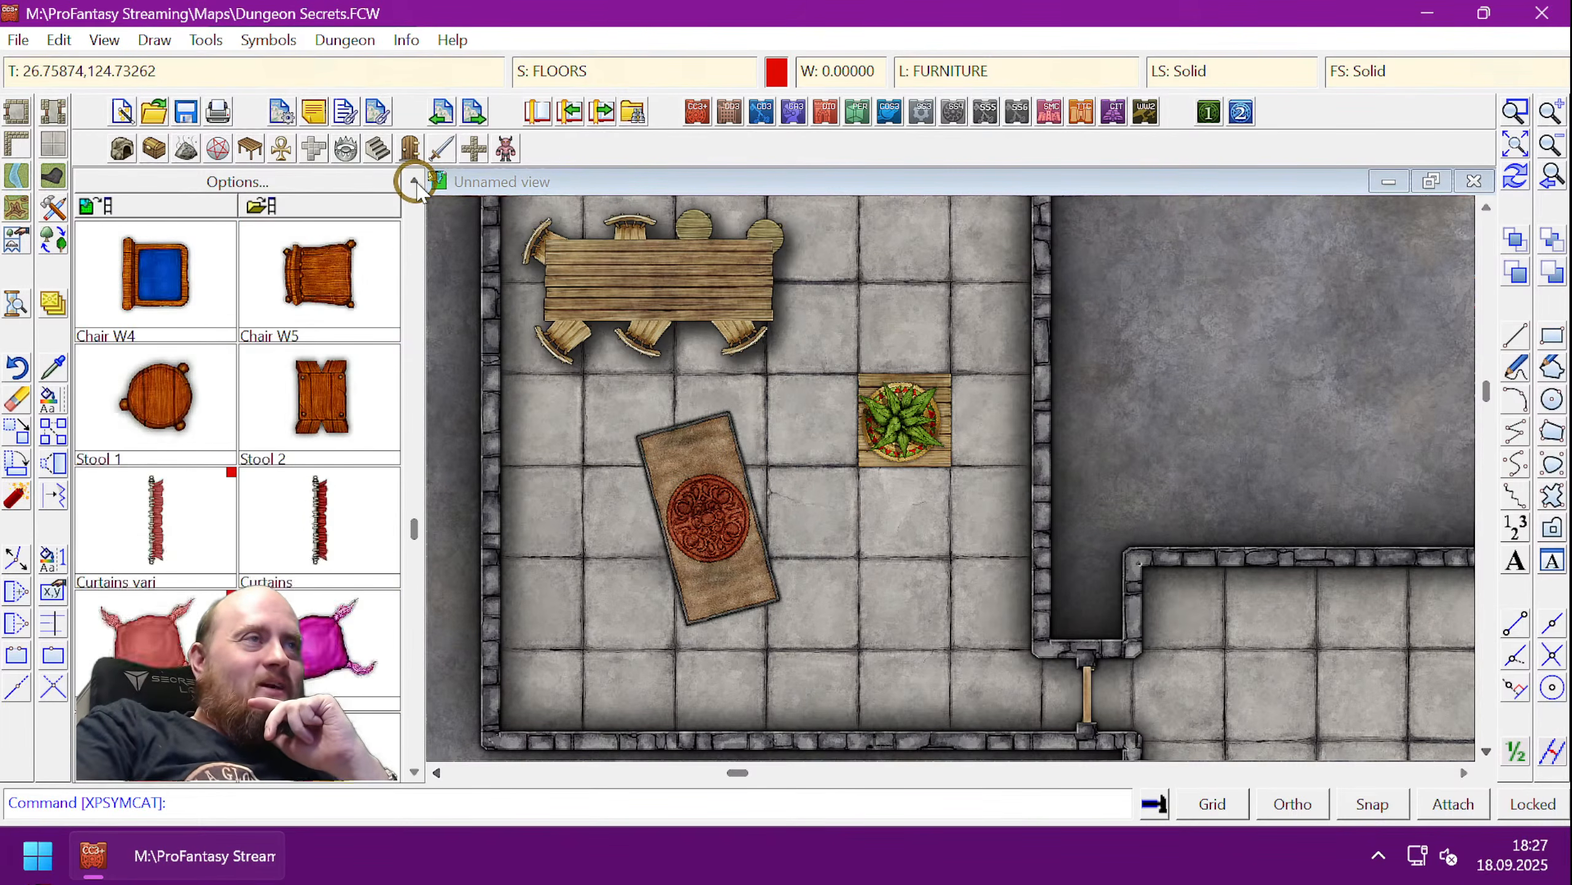
pyautogui.scroll(4, 414, 187)
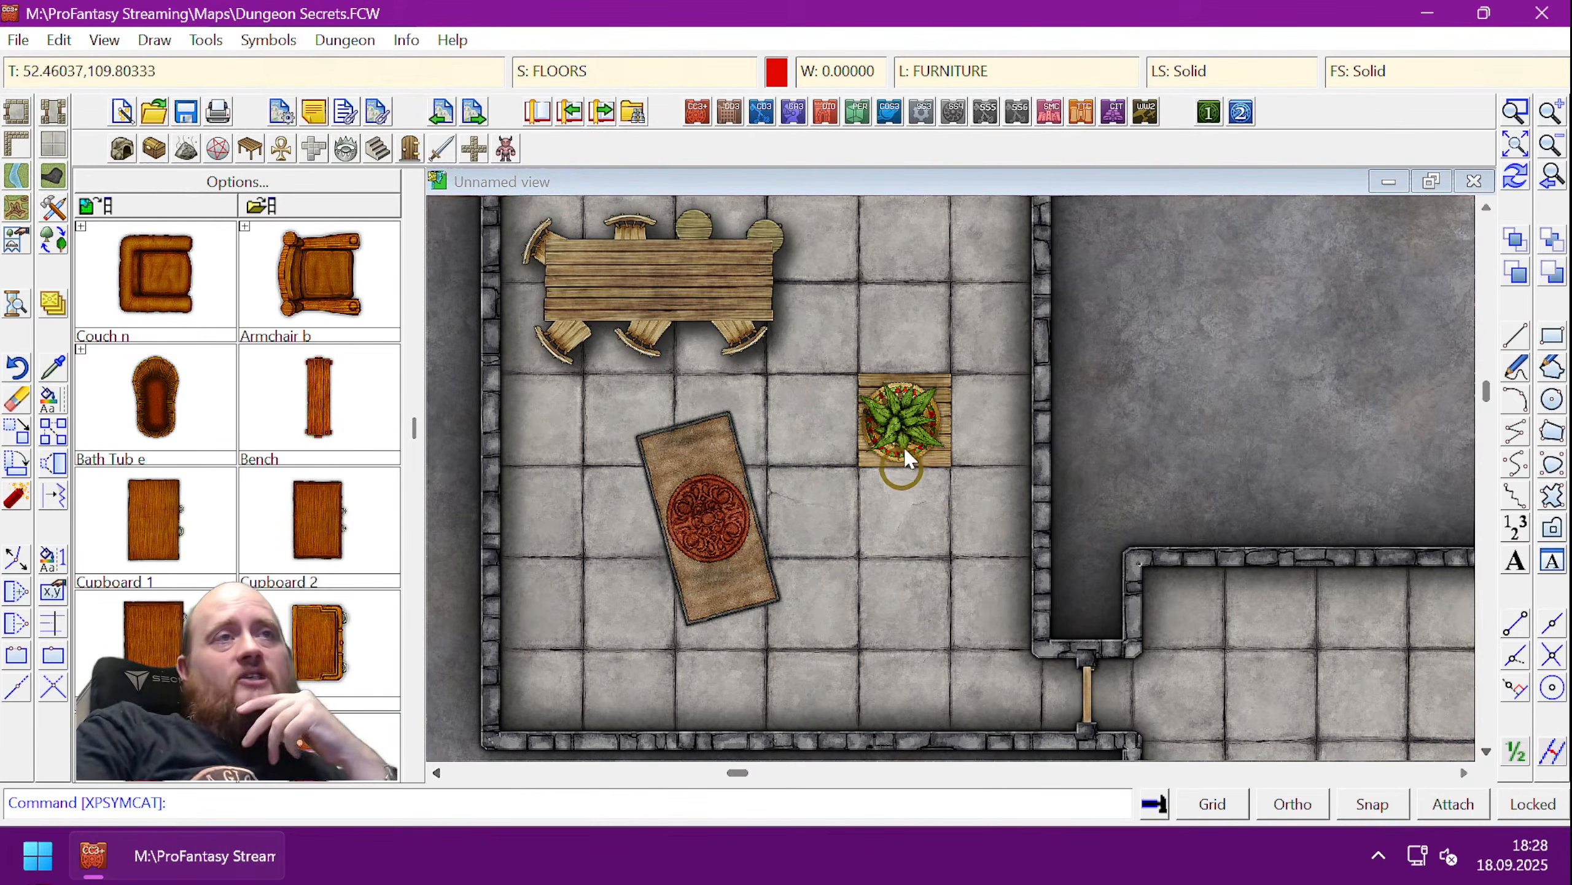
# - Open the Drawing Sheets and Effects settings, move them off the map, and close them
pyautogui.click(592, 80)
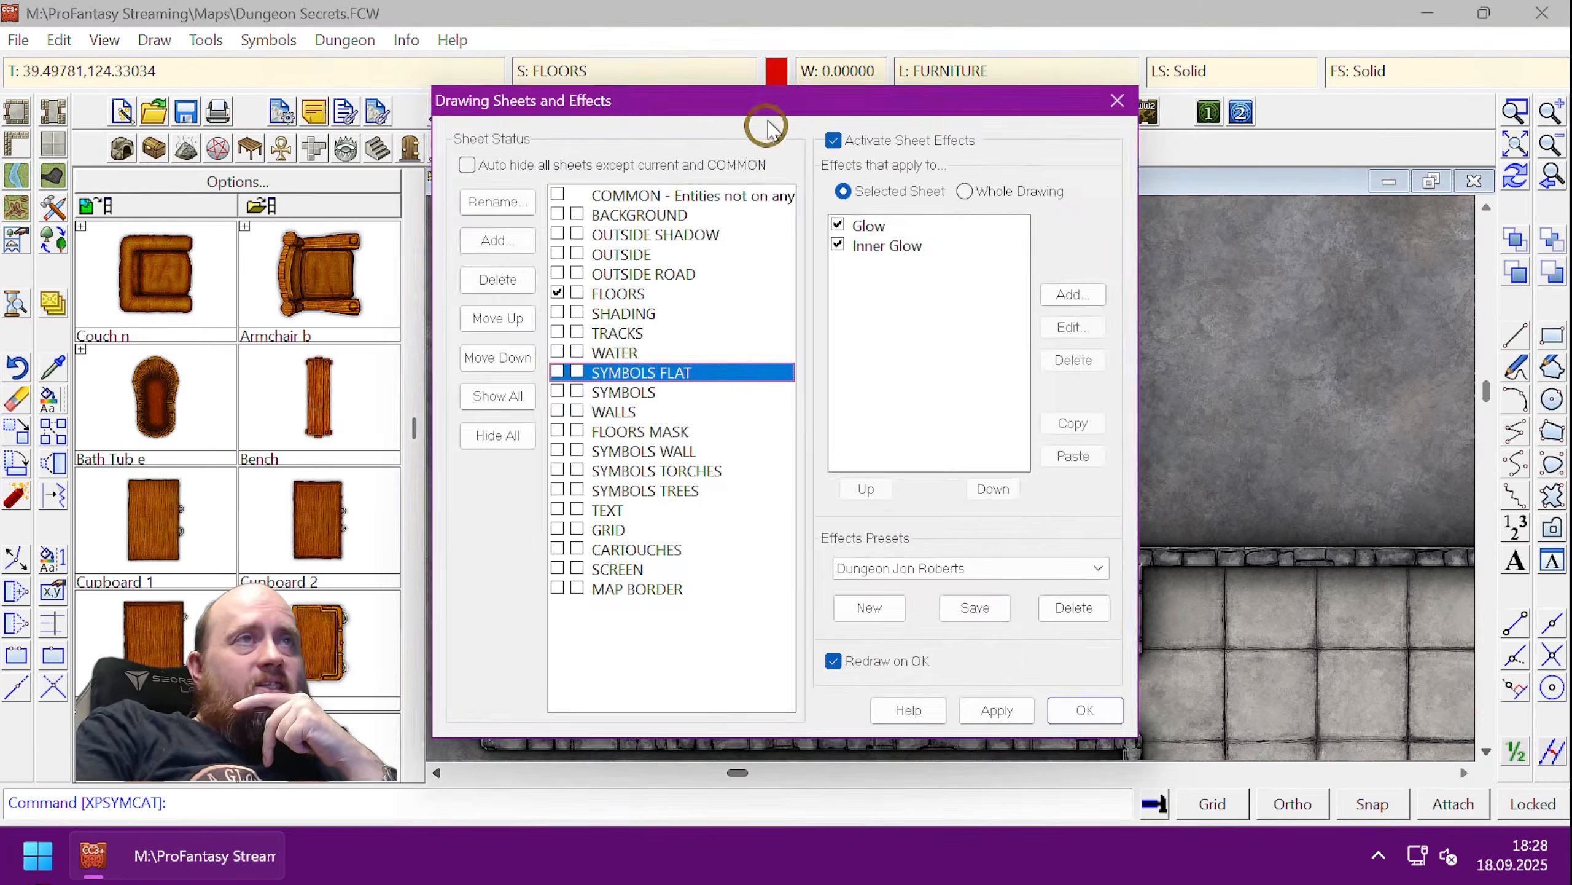
pyautogui.moveTo(766, 98); pyautogui.dragTo(346, 27)
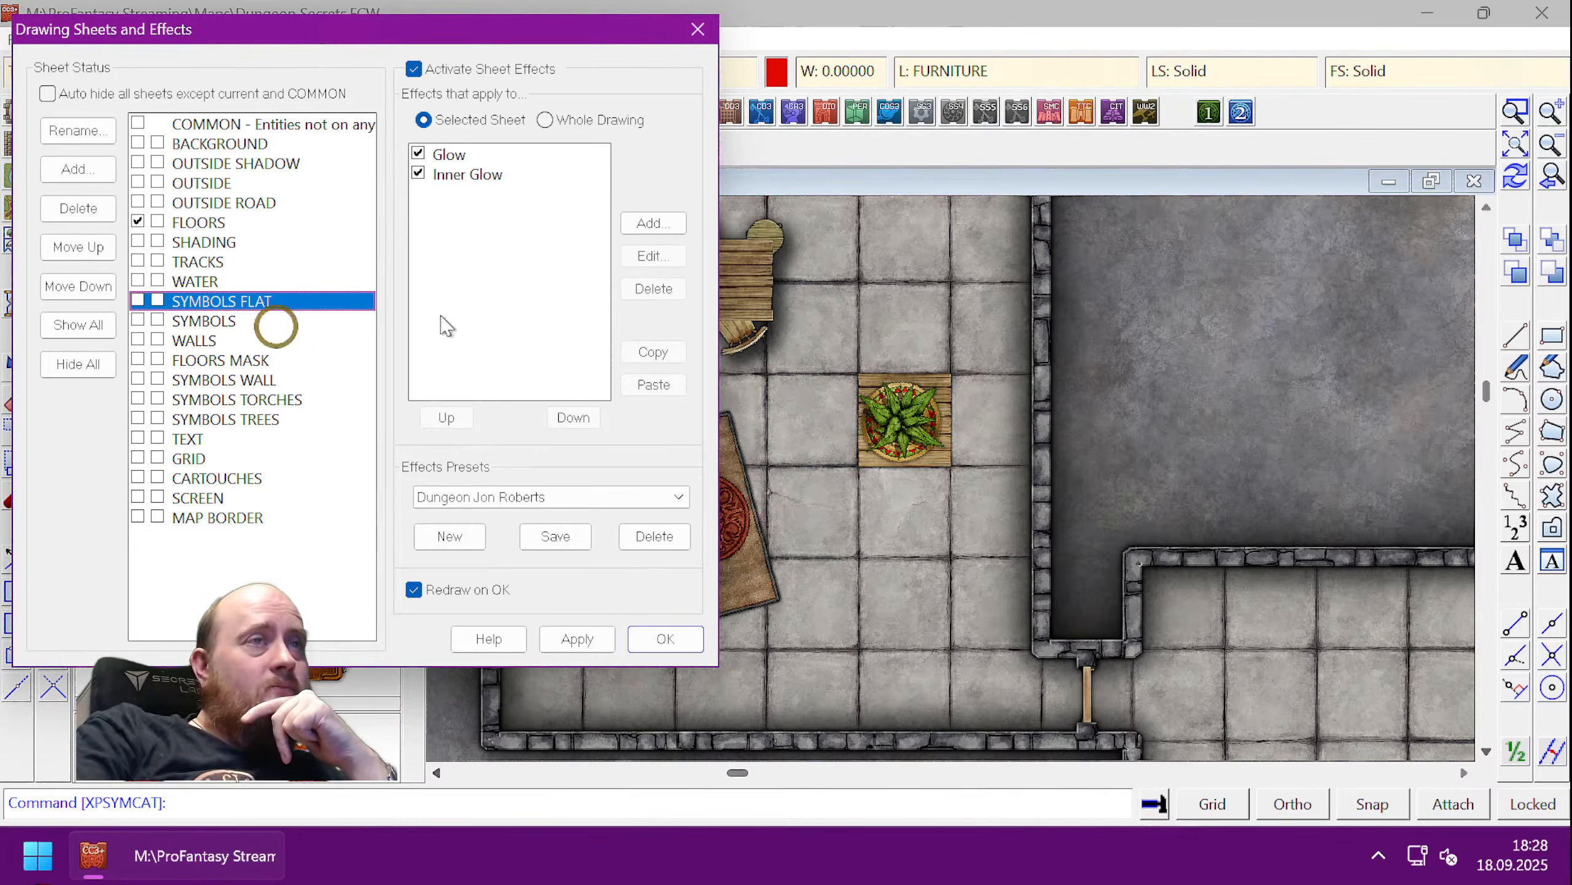
pyautogui.click(695, 29)
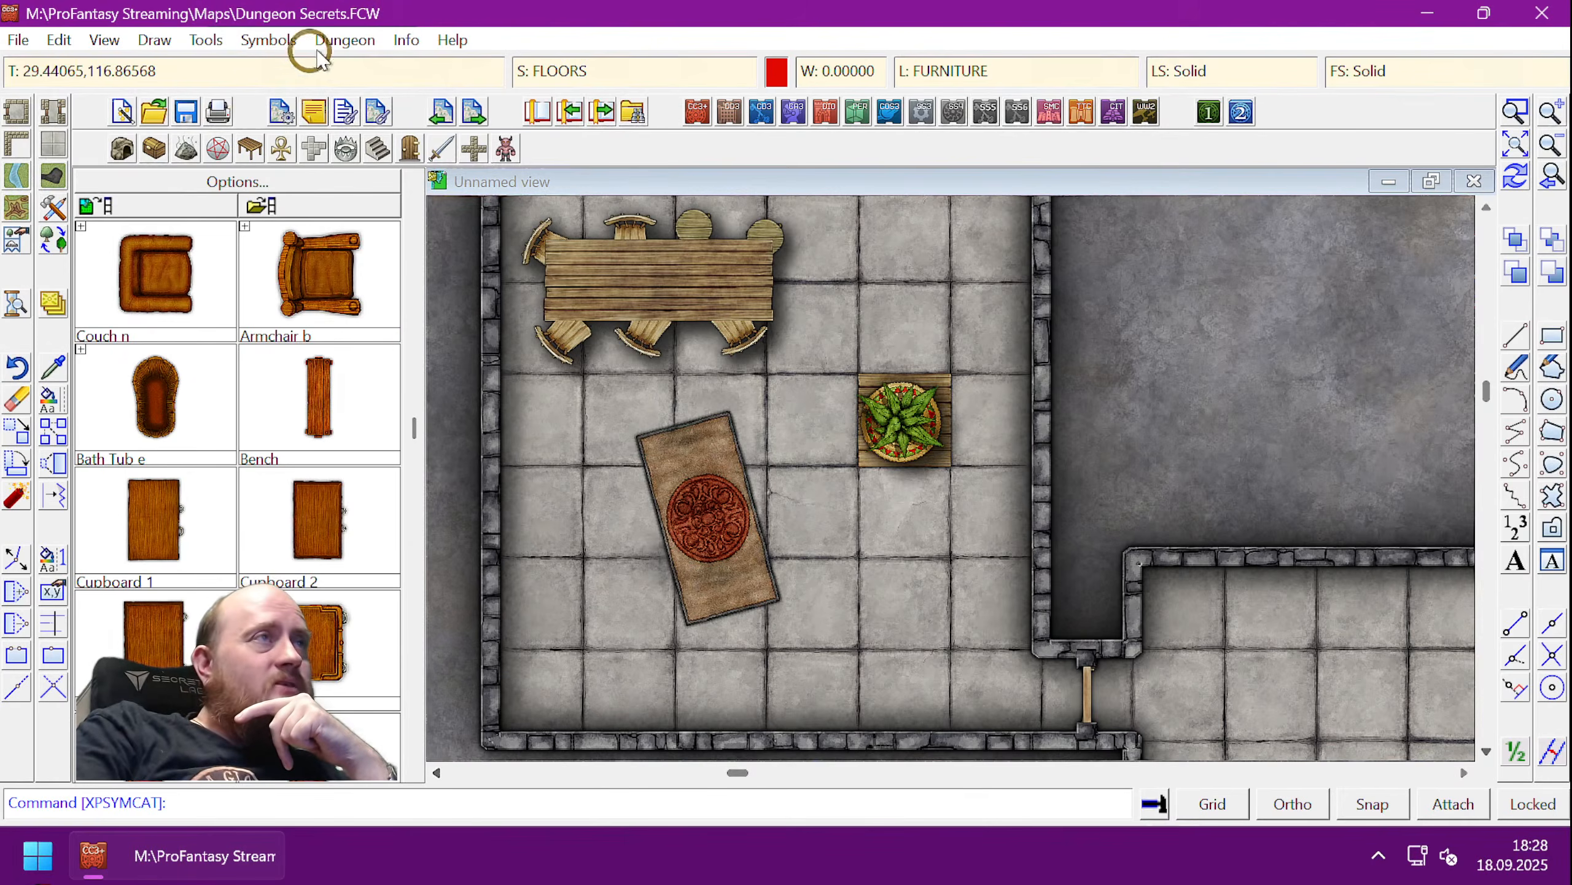
# - List the potted plant's properties to confirm it sits on the SYMBOLS sheet, then reopen the sheet settings
pyautogui.click(404, 45)
pyautogui.click(428, 70)
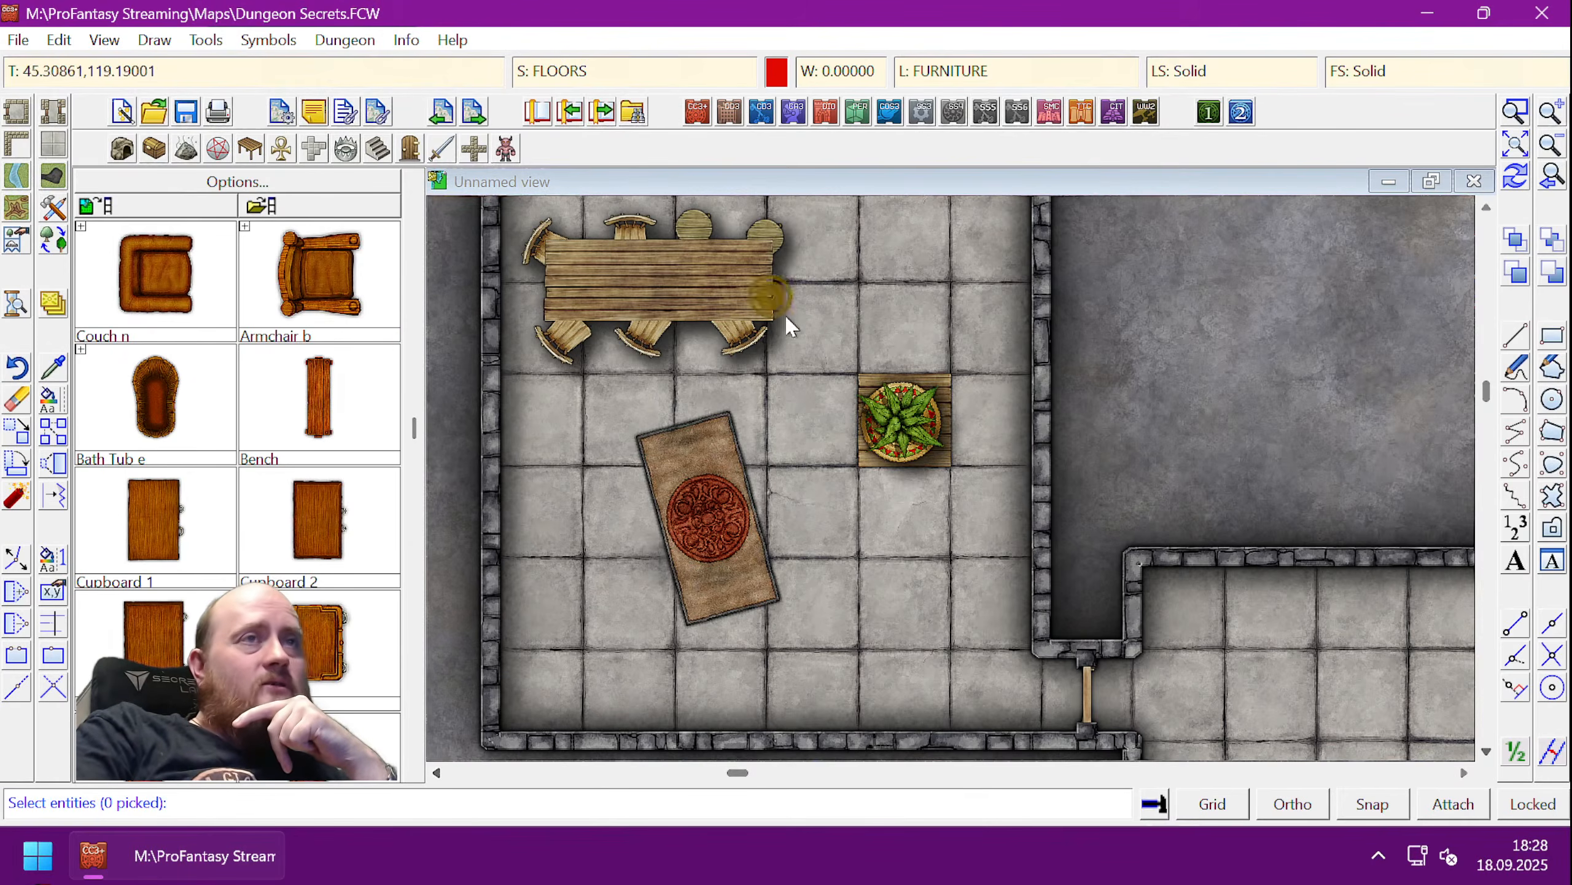
pyautogui.rightClick(938, 413)
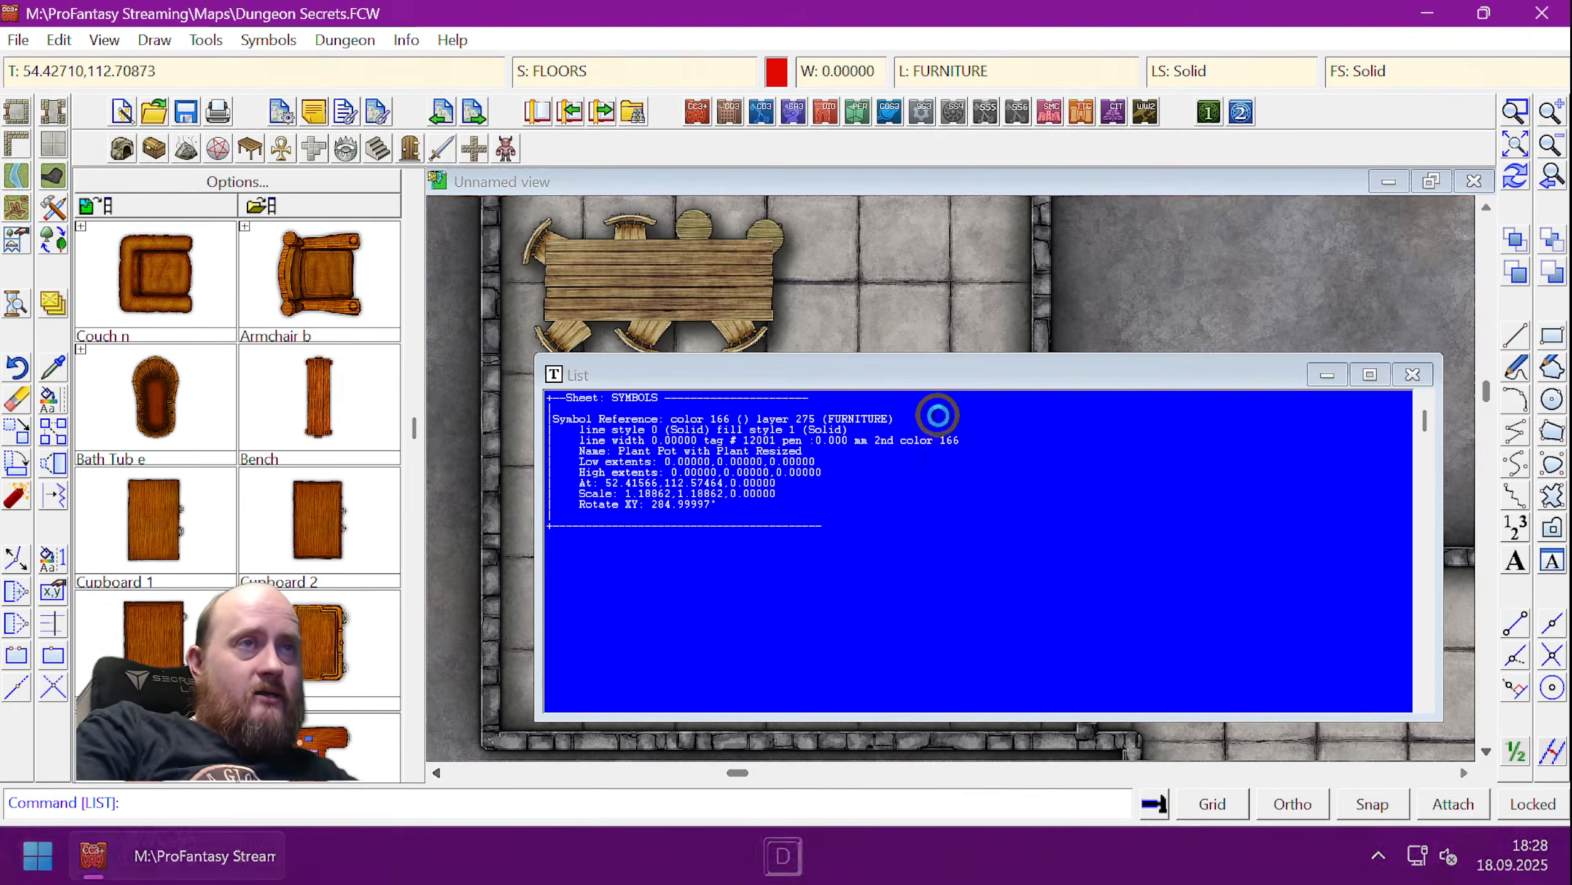
pyautogui.click(1412, 374)
pyautogui.click(599, 71)
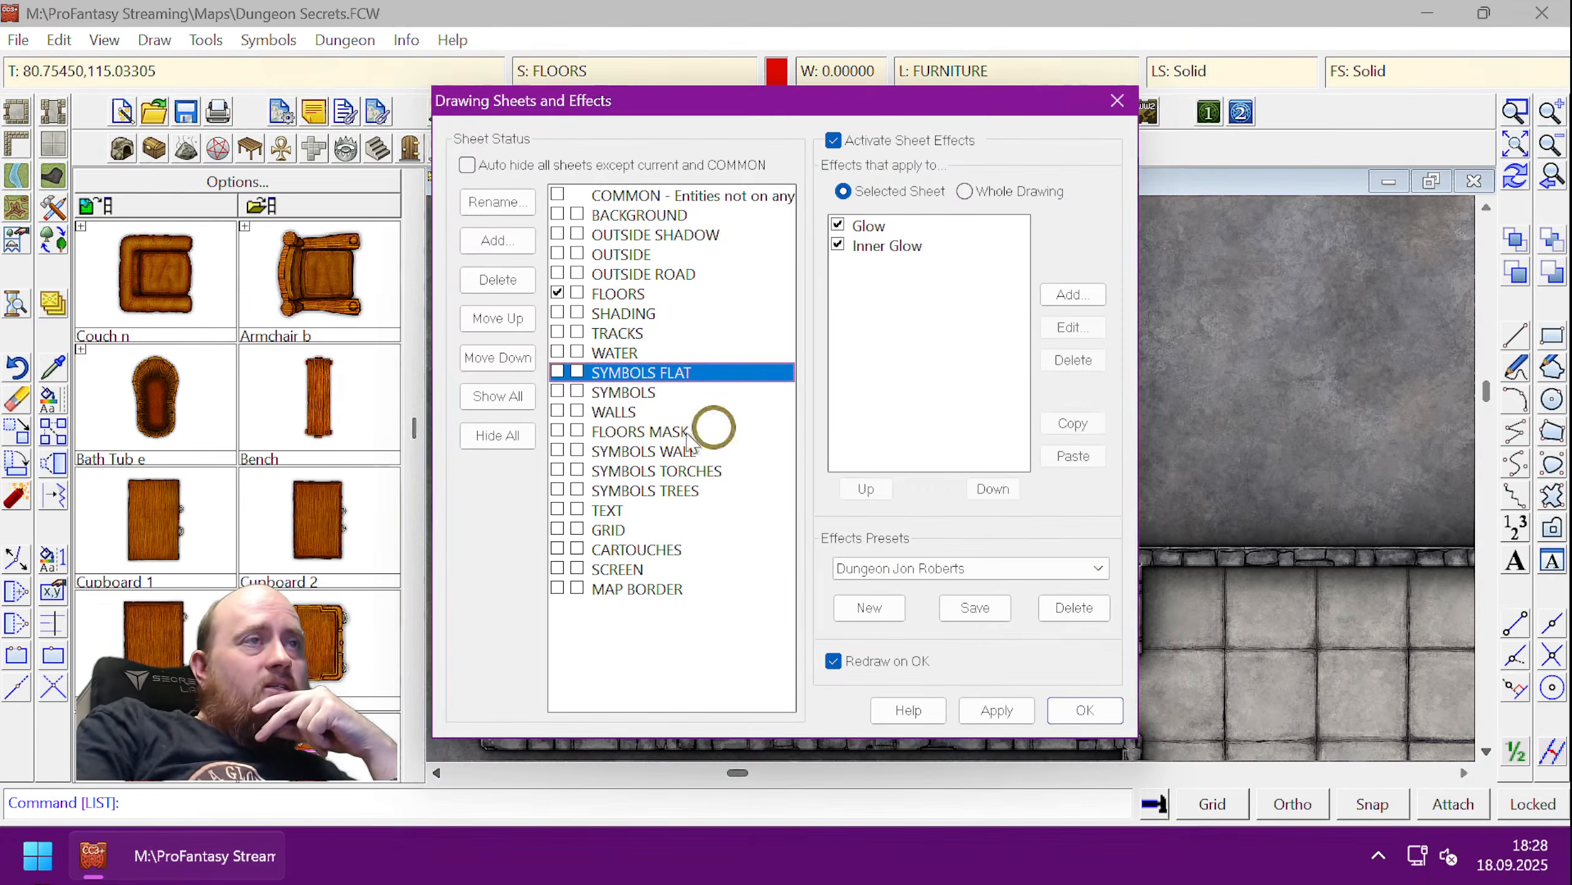
# - Move the SYMBOLS sheet above SYMBOLS FLAT and apply the new sheet order
pyautogui.moveTo(720, 112); pyautogui.dragTo(320, 108)
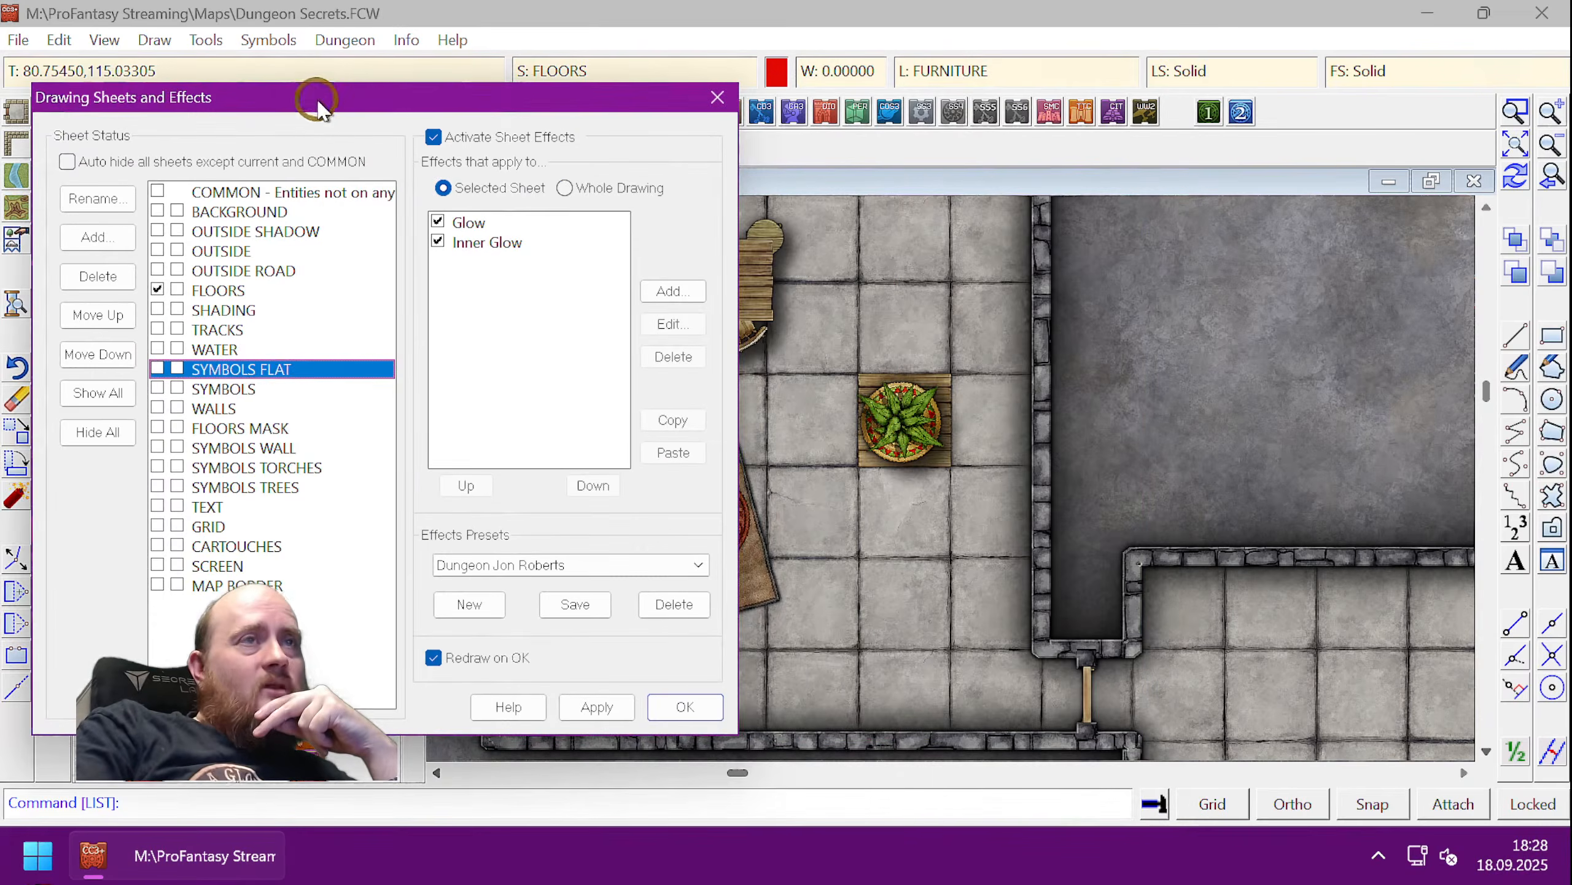
pyautogui.click(214, 390)
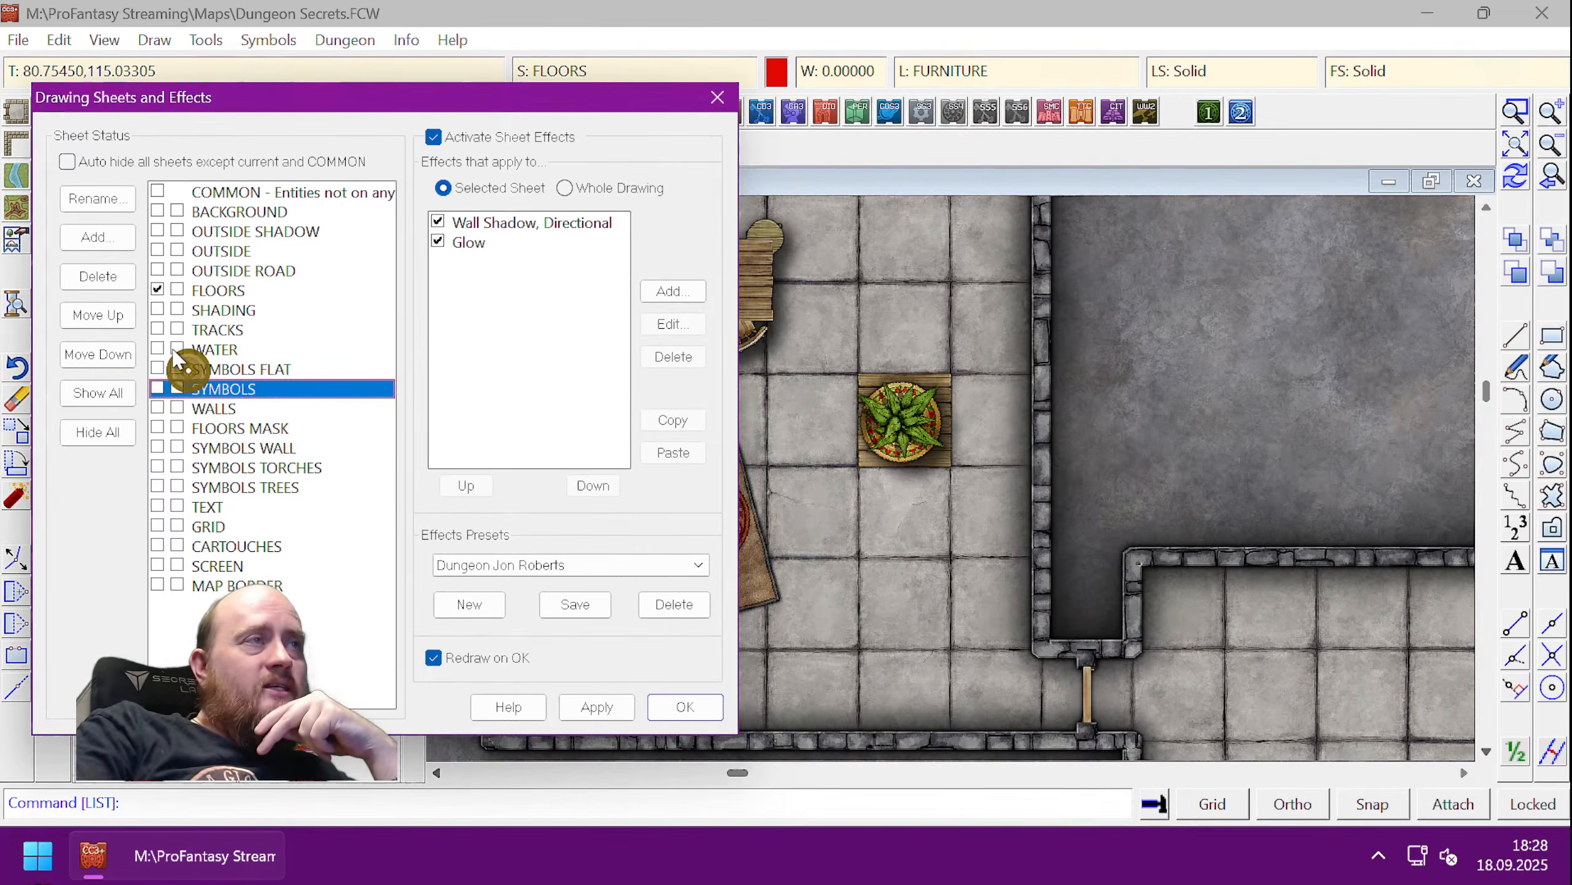
pyautogui.click(102, 316)
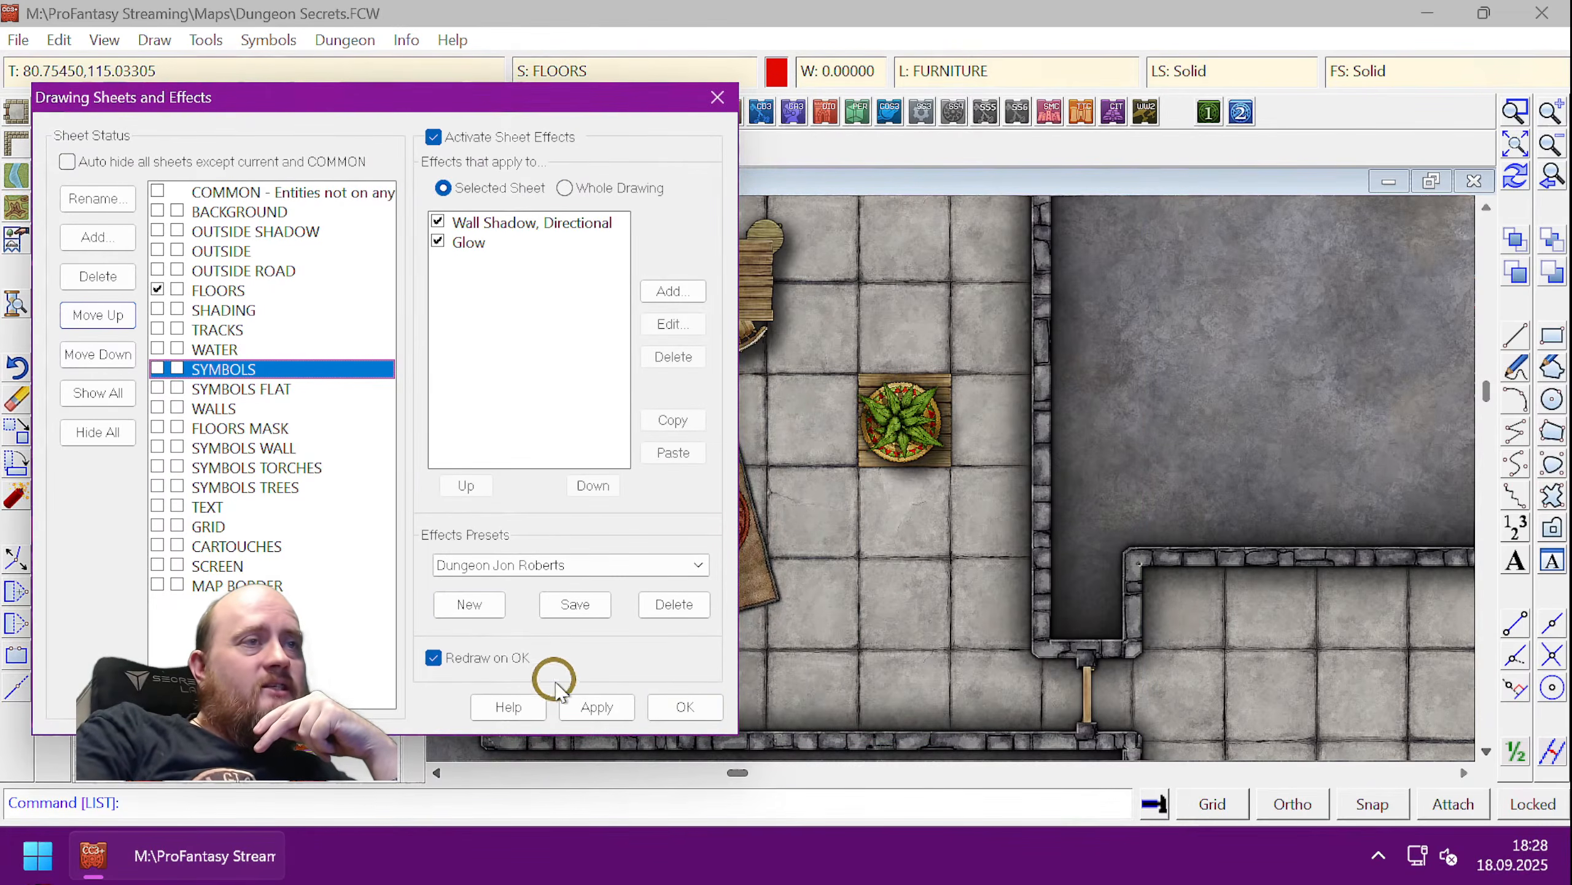
pyautogui.click(569, 705)
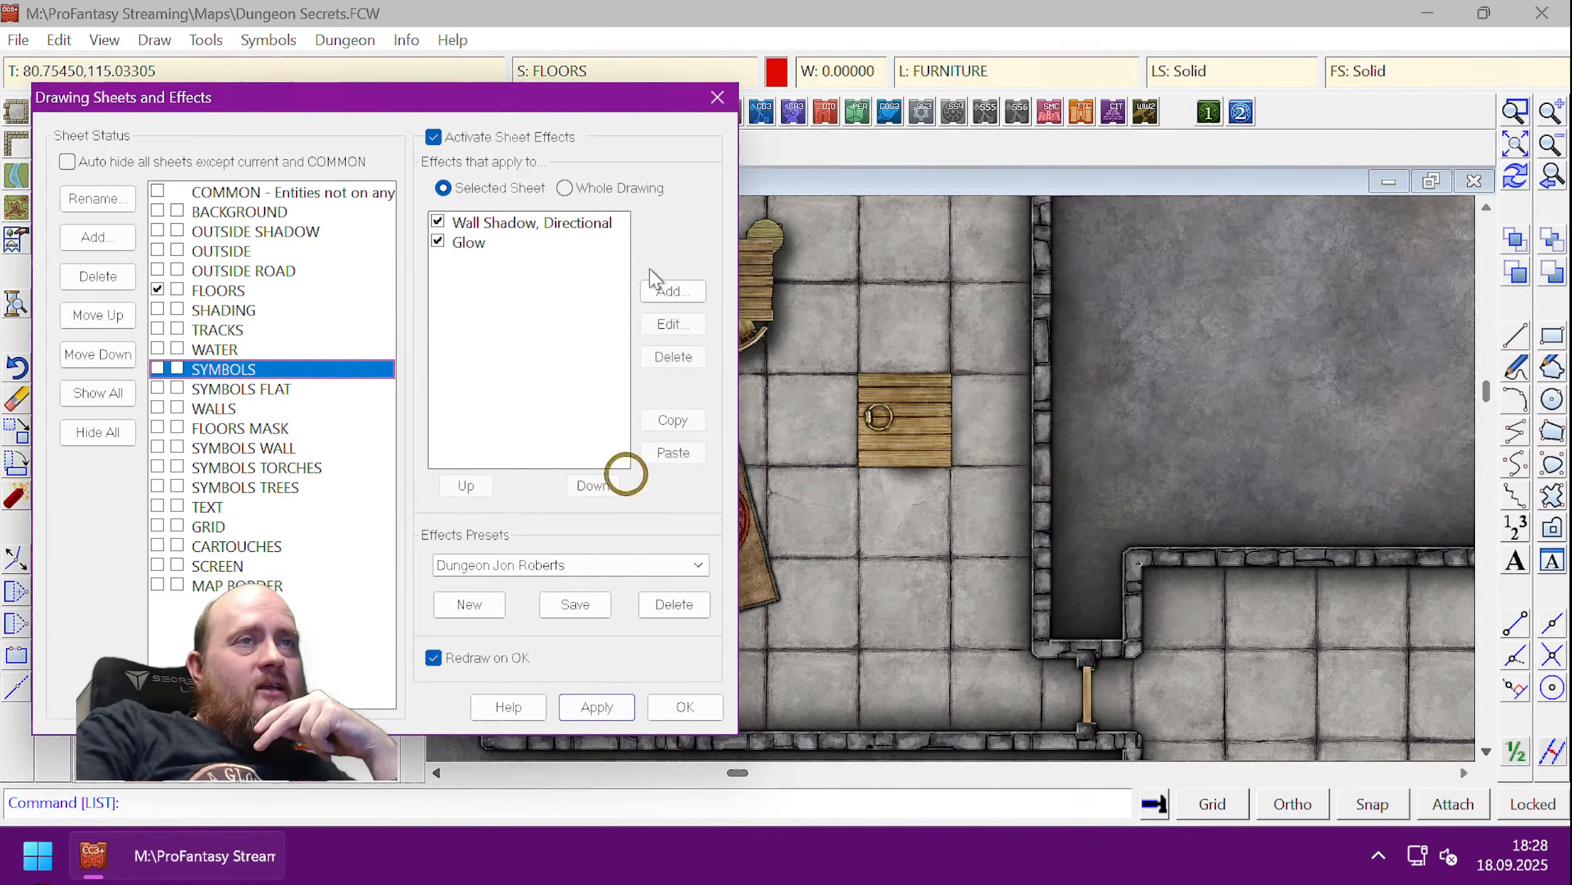
# - Review the effects on SYMBOLS TREES, SYMBOLS FLAT, BACKGROUND, OUTSIDE and the sheets down to MAP BORDER, then close the dialog
pyautogui.moveTo(591, 96); pyautogui.dragTo(495, 99)
pyautogui.moveTo(326, 86); pyautogui.dragTo(587, 82)
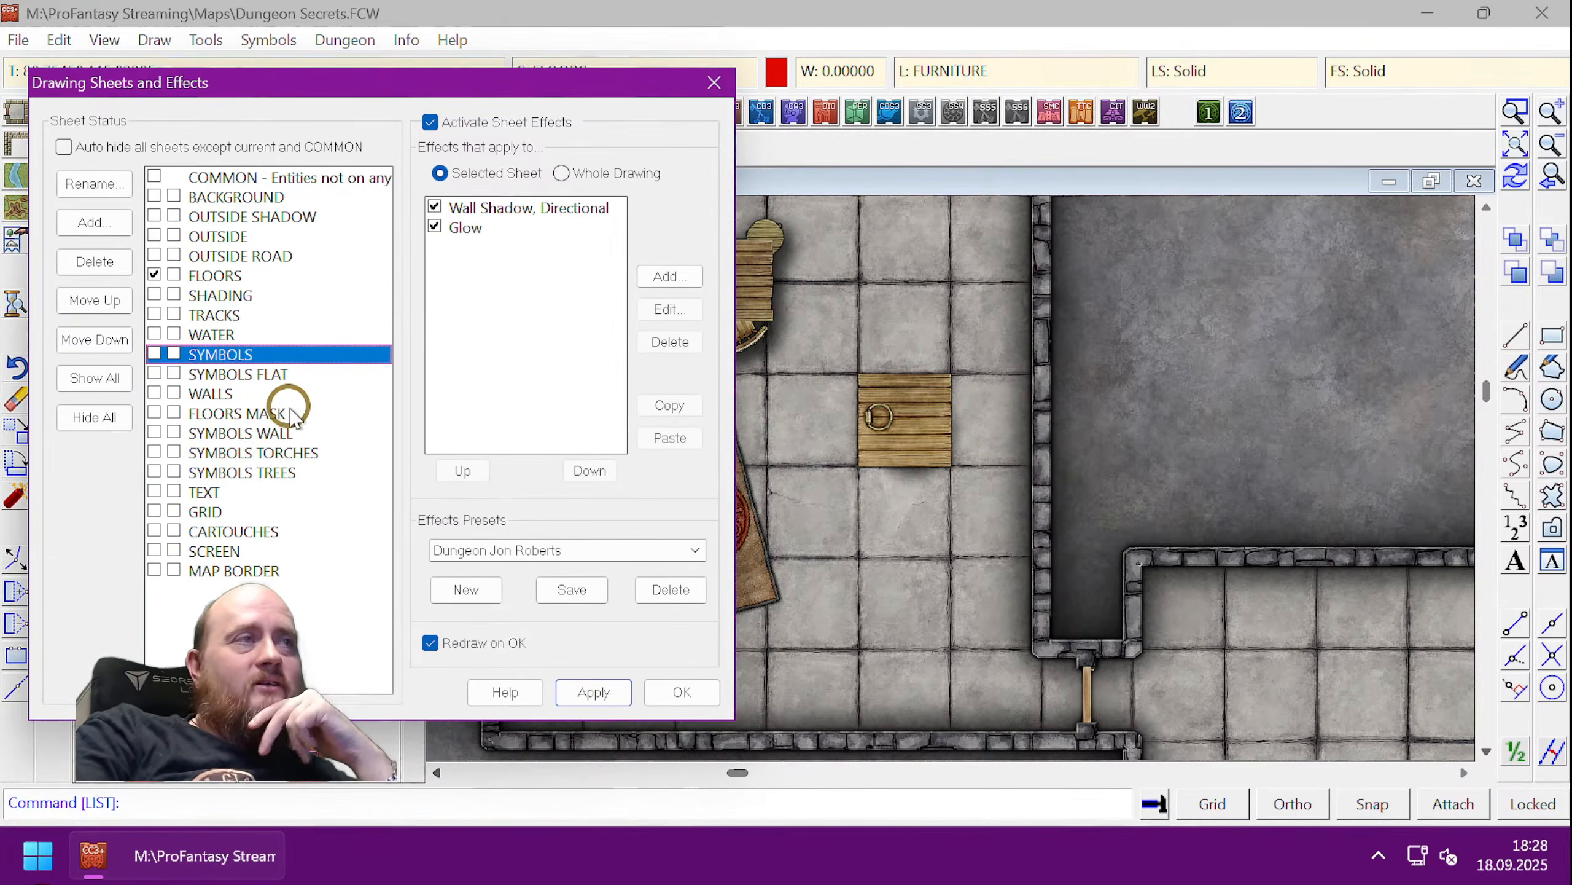
pyautogui.click(225, 473)
pyautogui.click(245, 376)
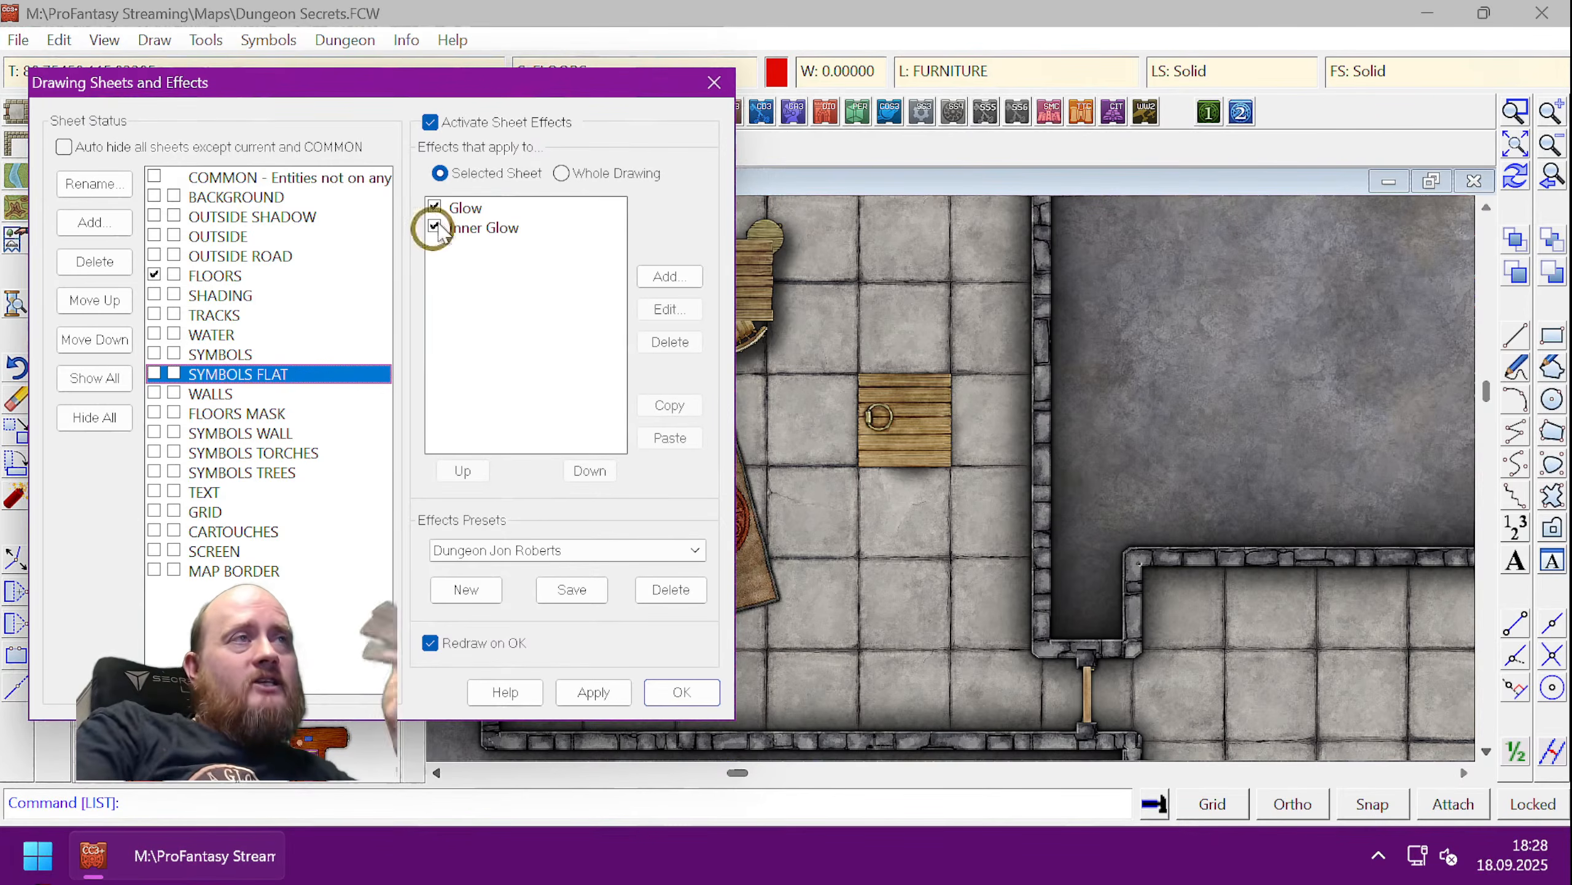
pyautogui.click(229, 197)
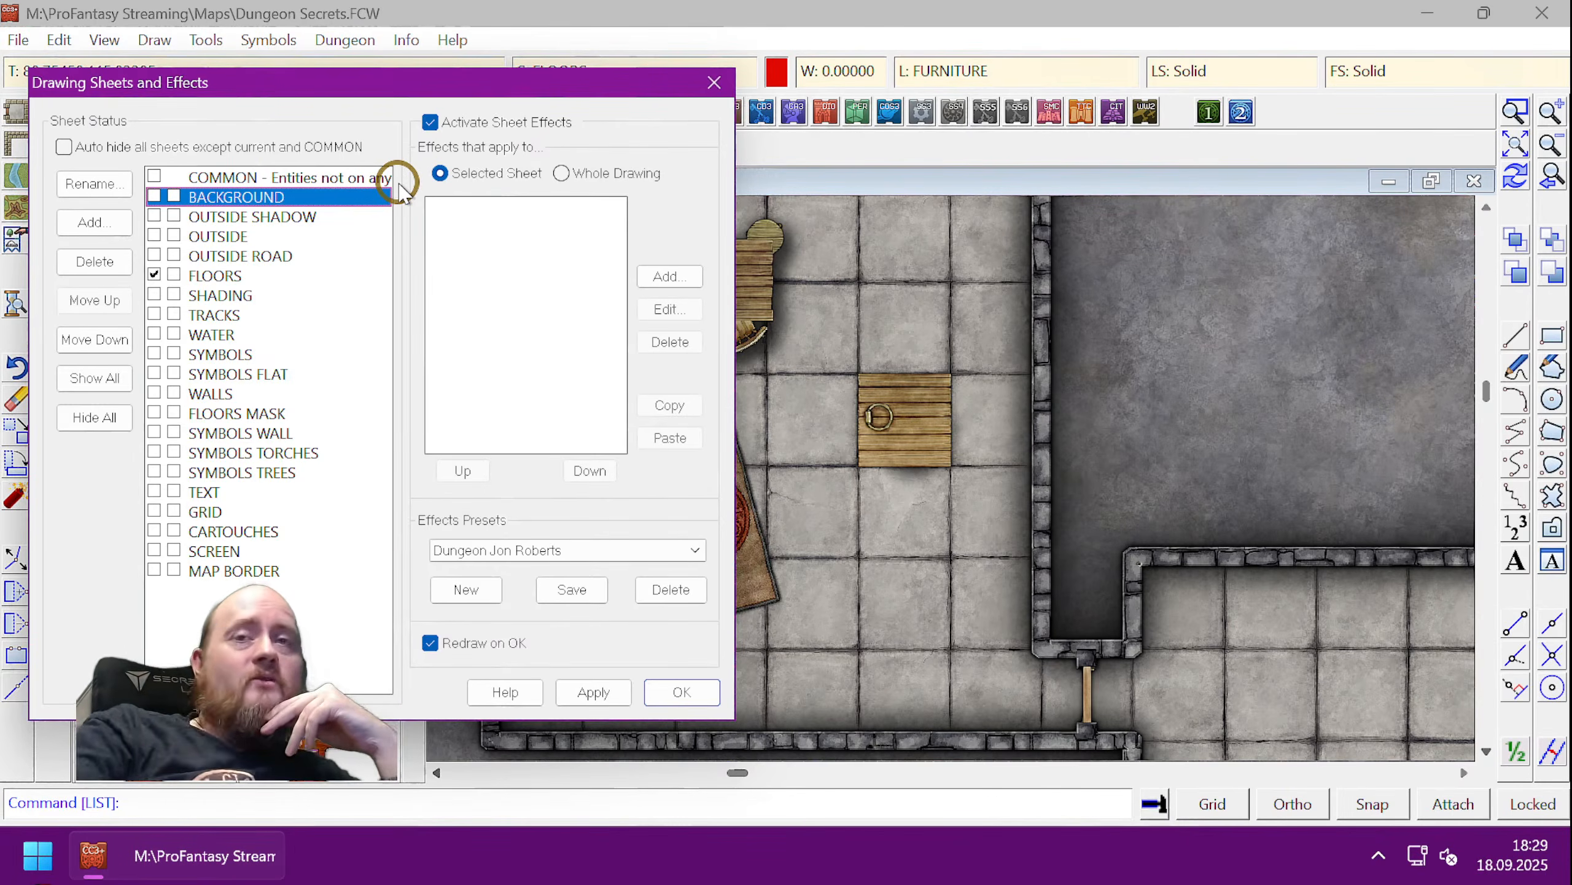
pyautogui.press('Down')
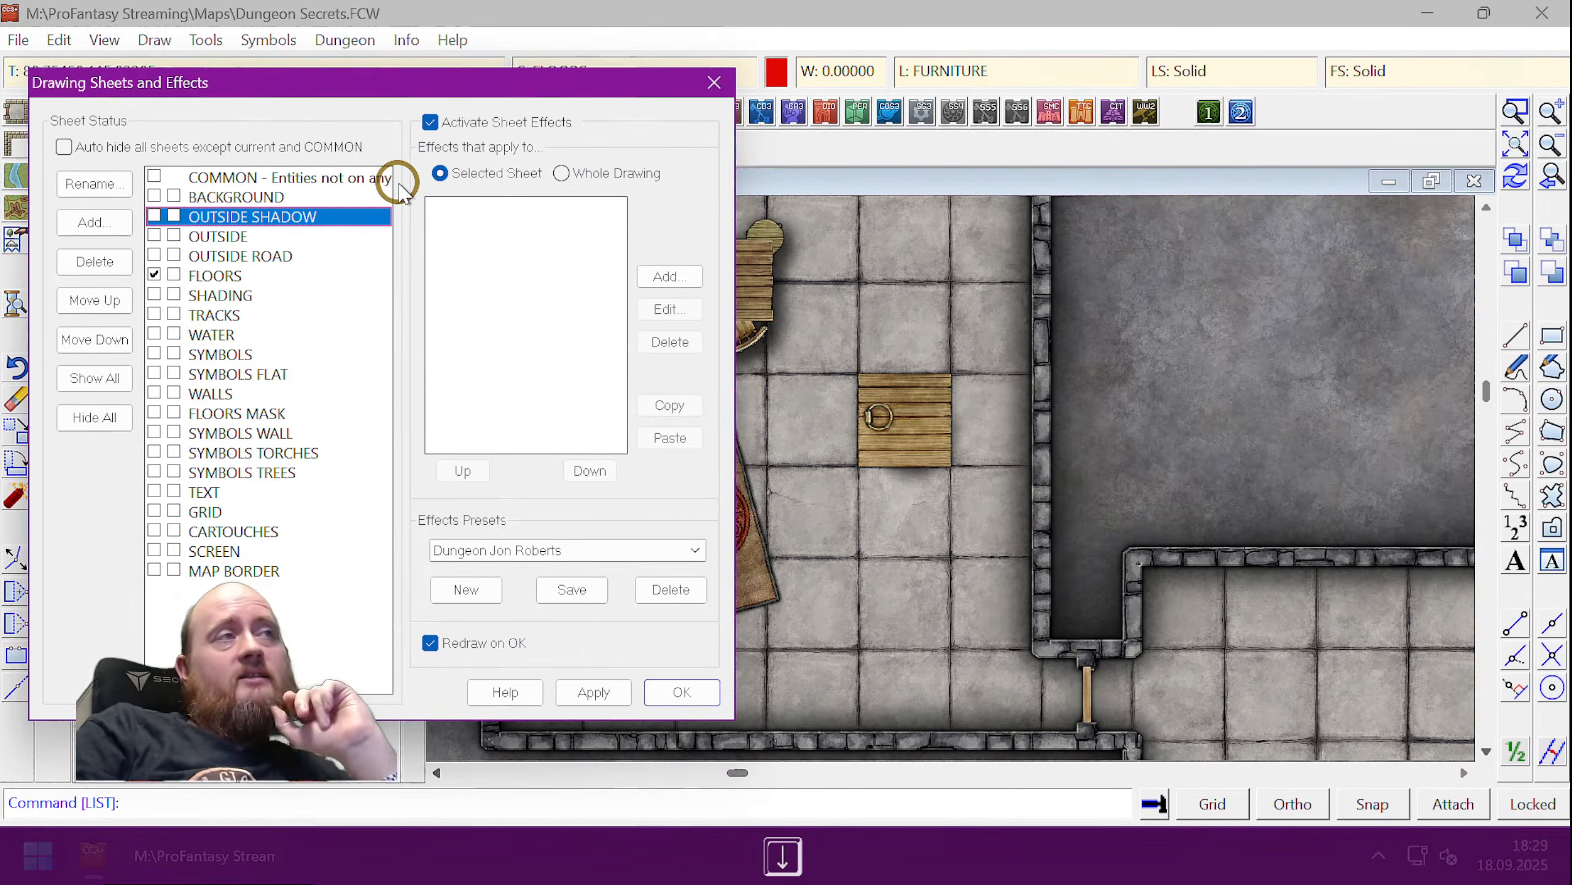
pyautogui.press('Down')
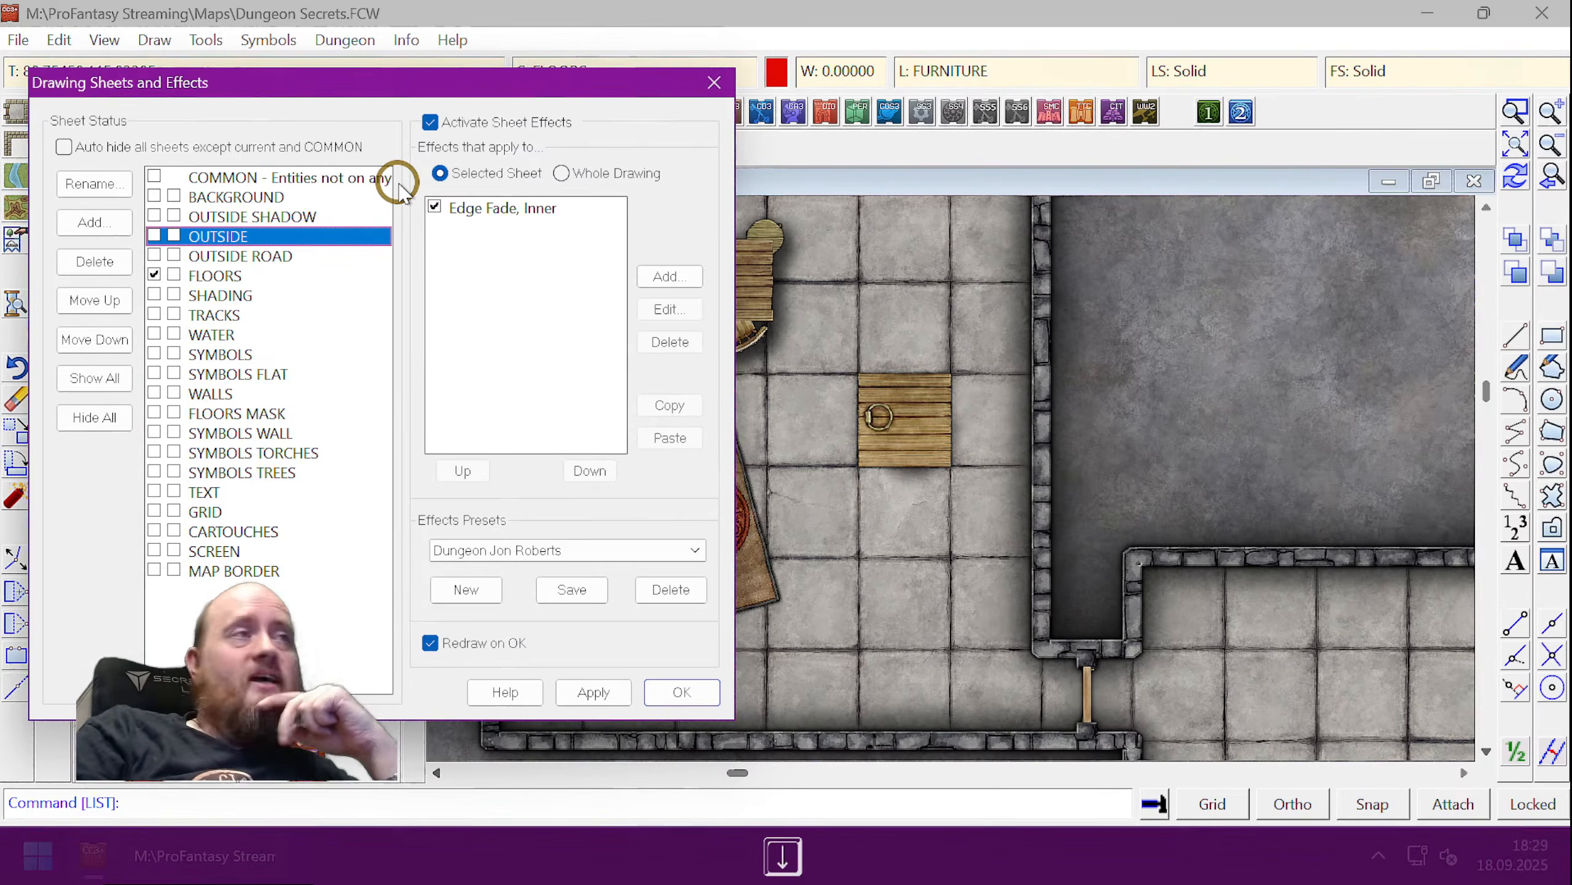
pyautogui.press('Down')
pyautogui.press('Down')
pyautogui.press('Down')
pyautogui.press('Down')
pyautogui.press('Down')
pyautogui.press('Down')
pyautogui.press('Down')
pyautogui.press('Down')
pyautogui.press('Down')
pyautogui.press('Down')
pyautogui.press('Down')
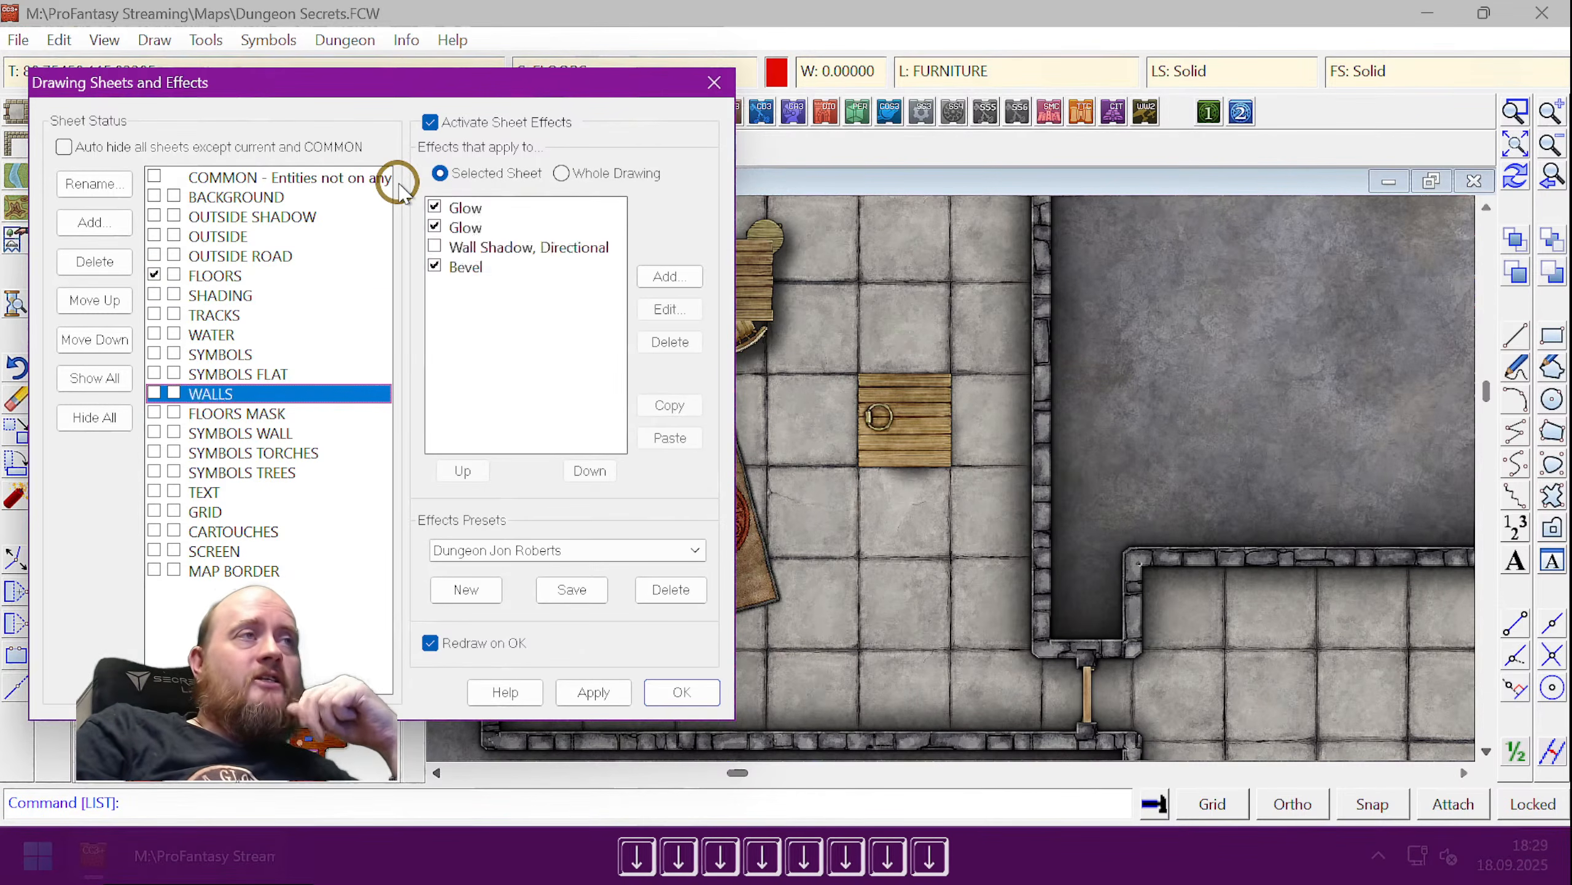
pyautogui.press('Down')
pyautogui.press('Down')
pyautogui.press('Down')
pyautogui.press('Down')
pyautogui.press('Down')
pyautogui.press('Down')
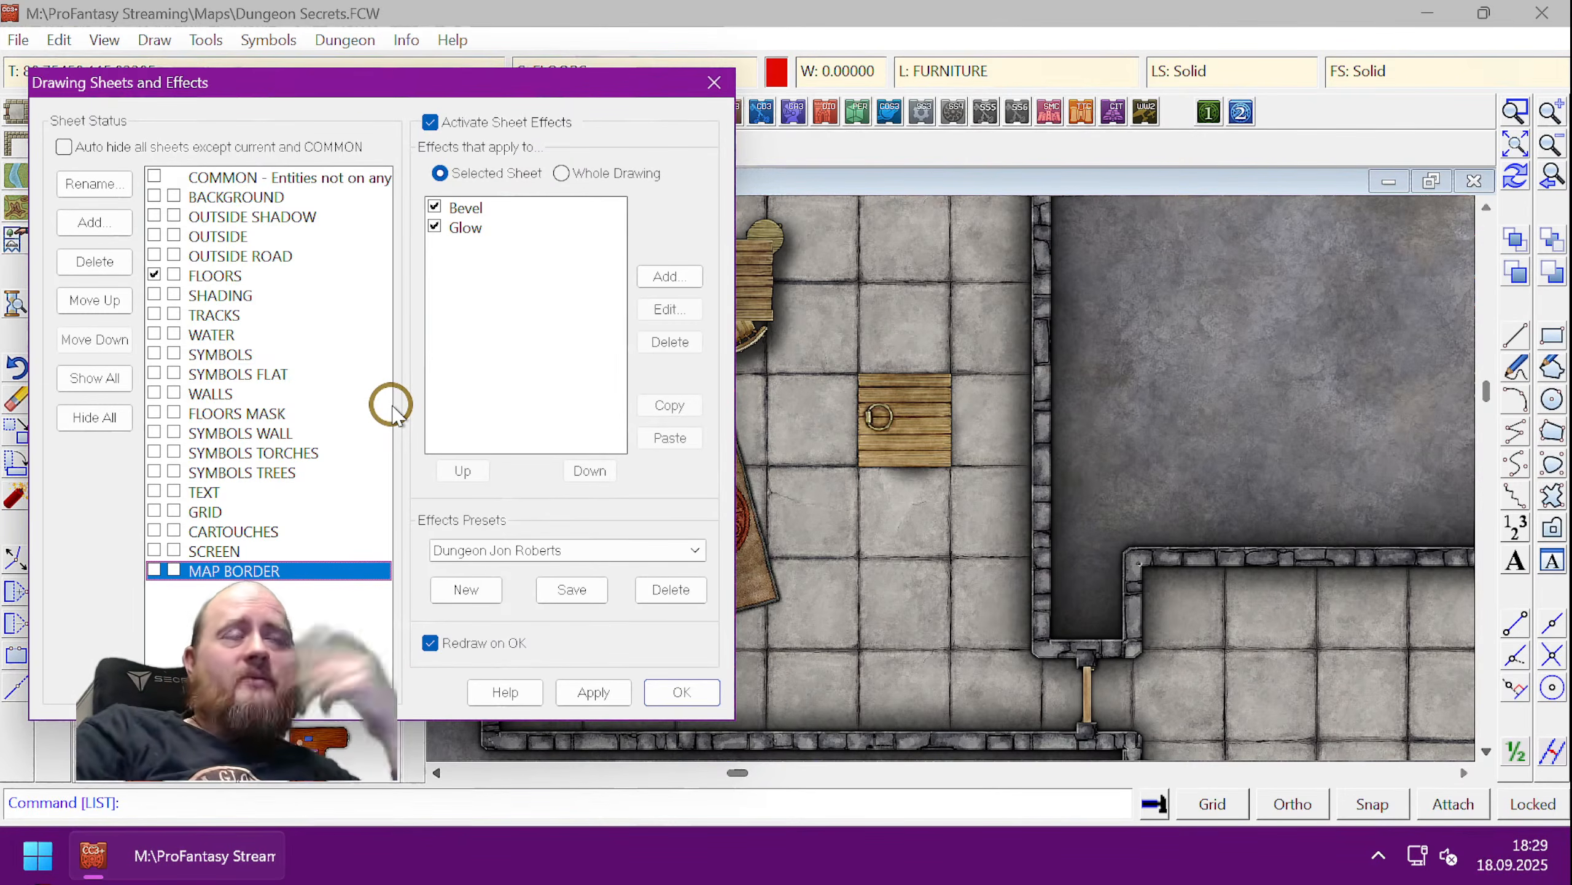
pyautogui.click(718, 86)
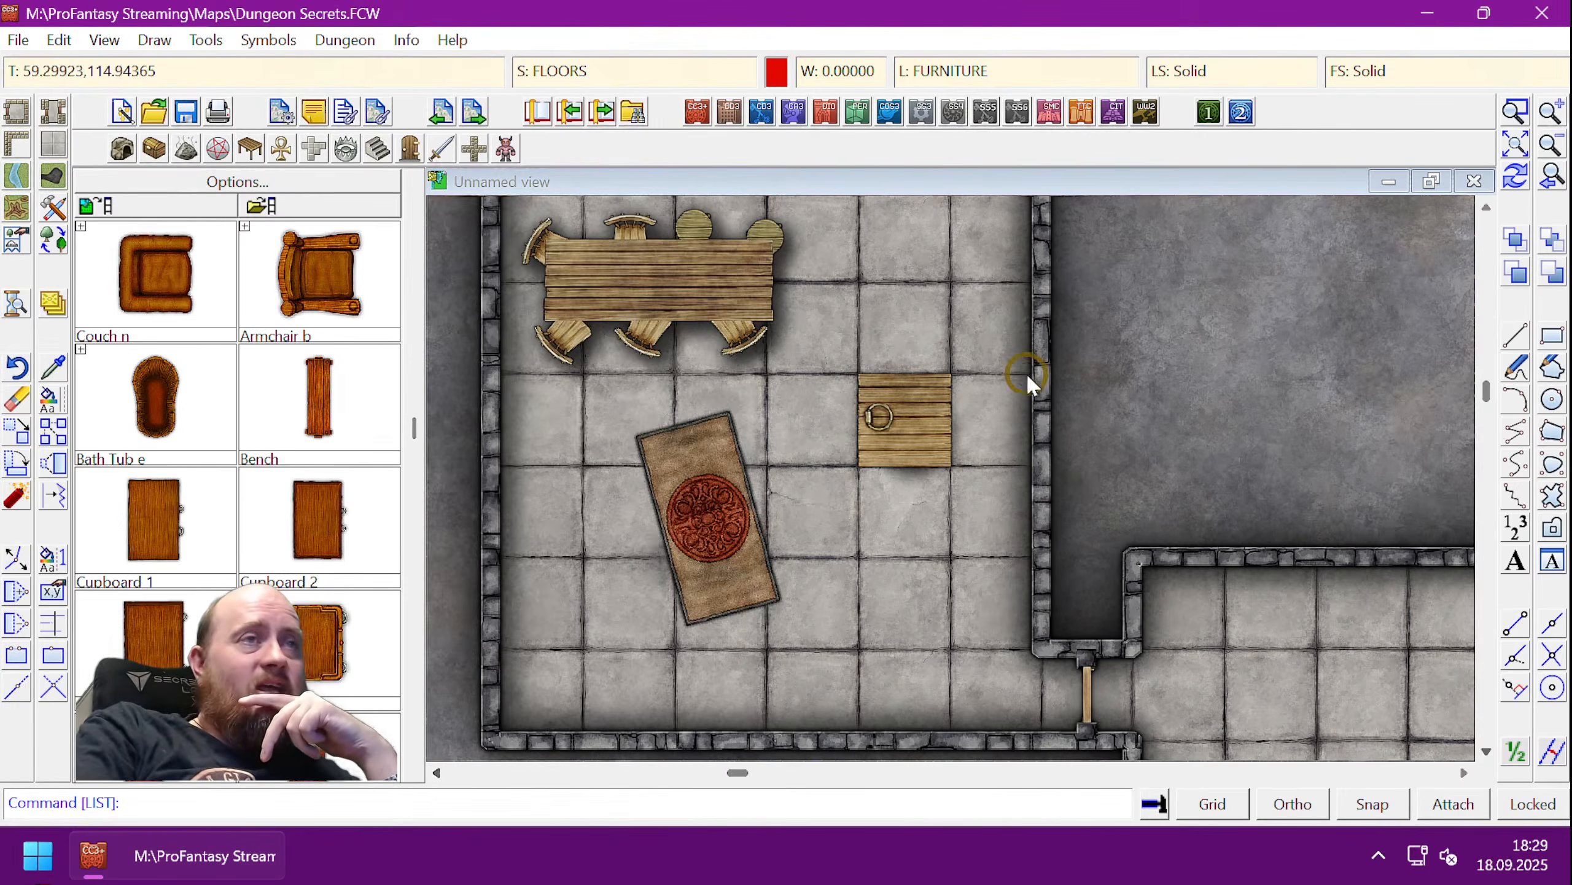
# - Zoom out on the furnished room and open Drawing Sheets and Effects from the status bar
pyautogui.scroll(-3, 966, 477)
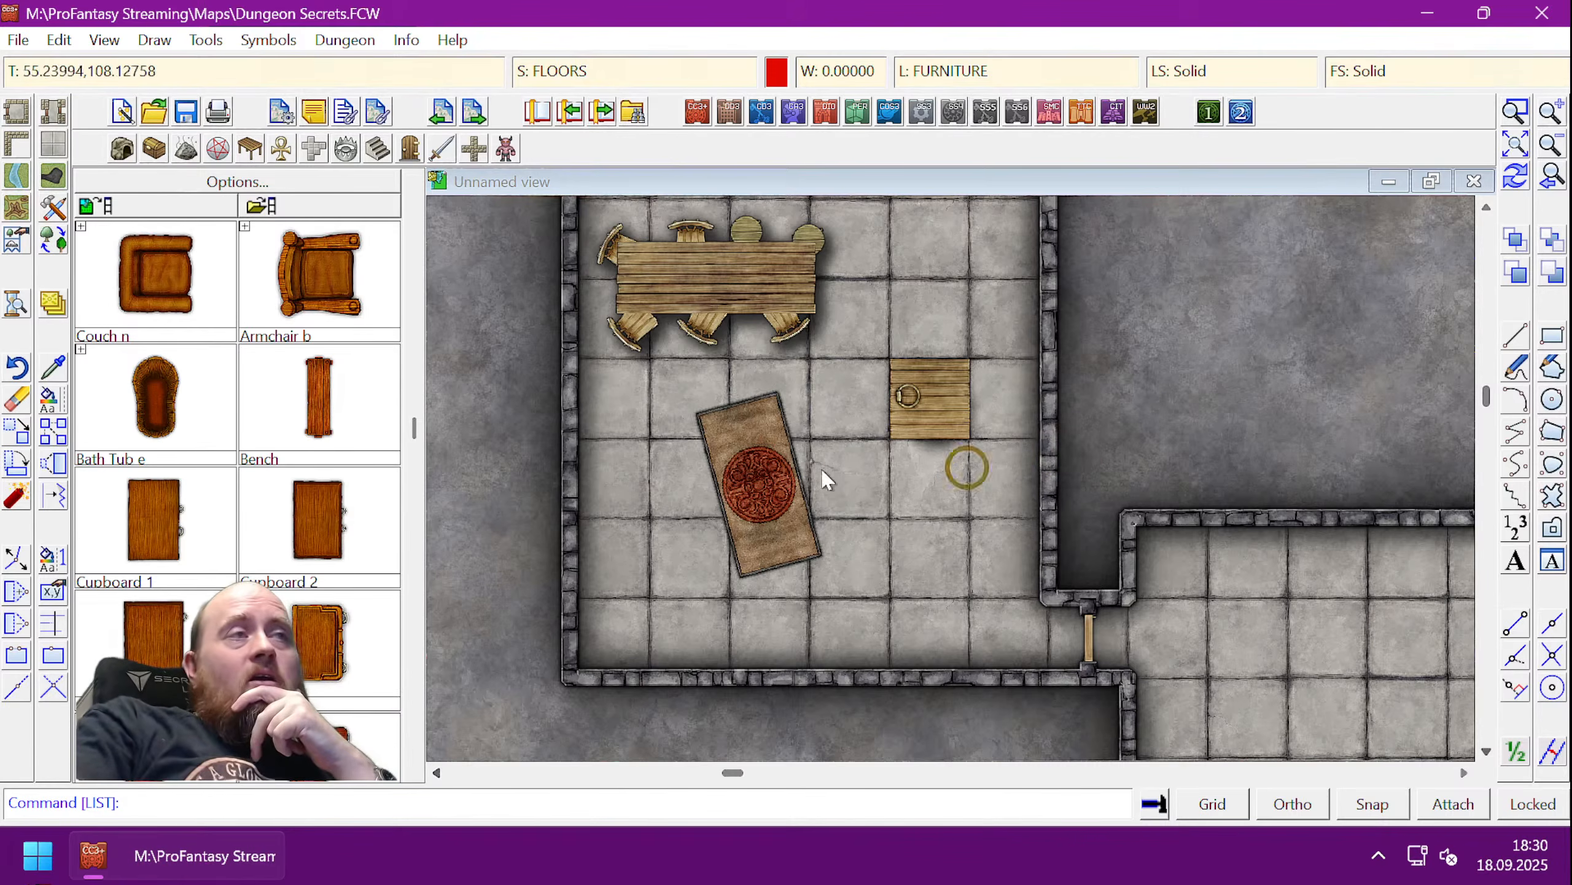
pyautogui.click(555, 78)
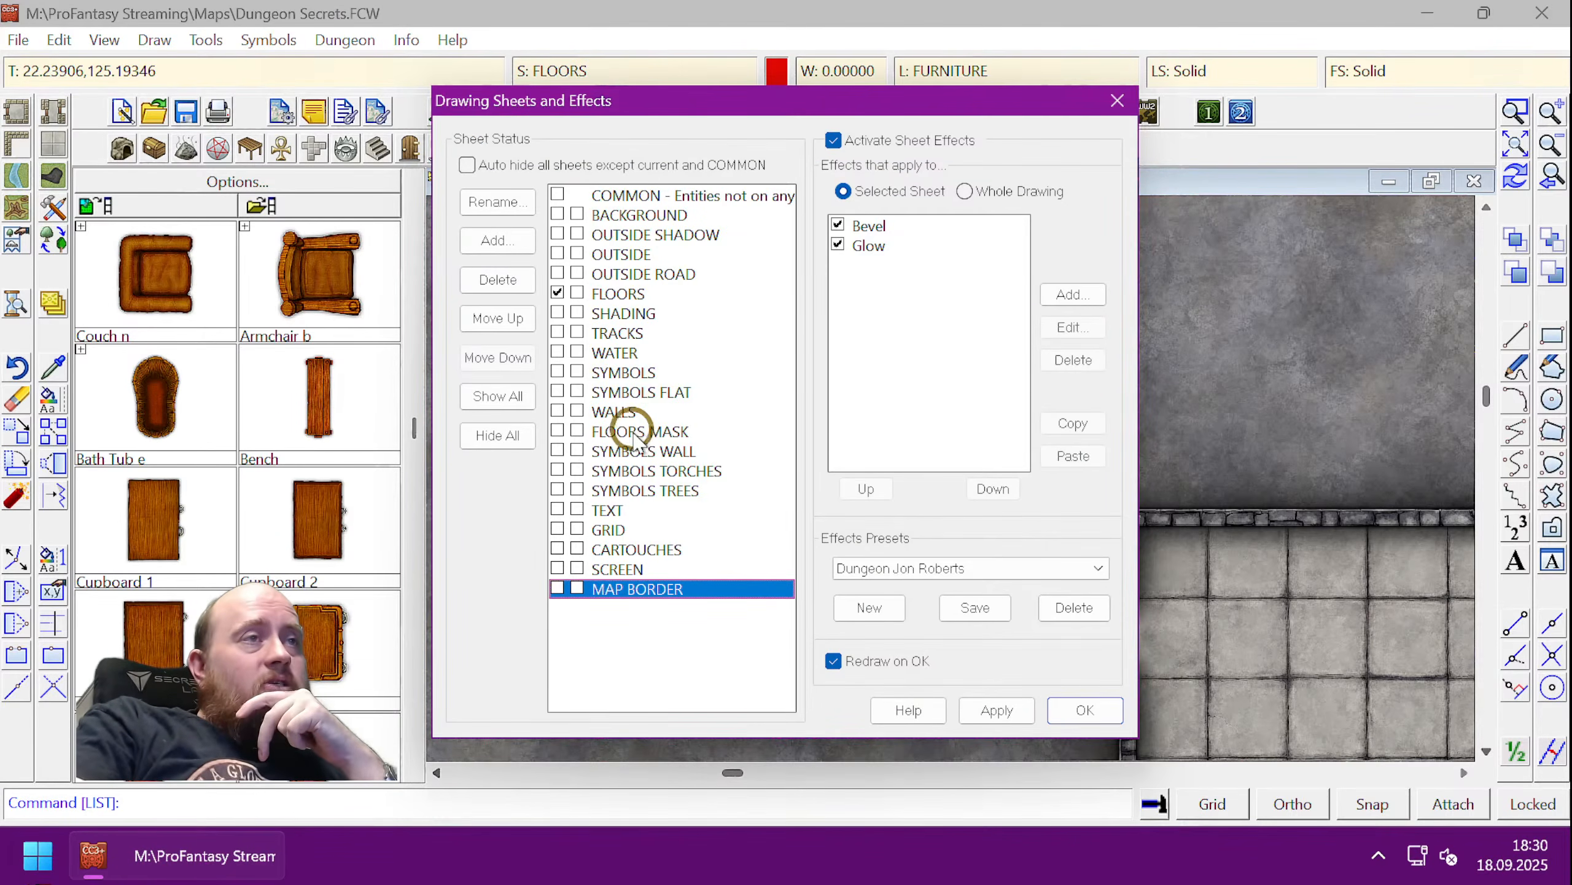
# - Move the SYMBOLS sheet below SYMBOLS FLAT, apply, and confirm the sheet settings
pyautogui.click(641, 371)
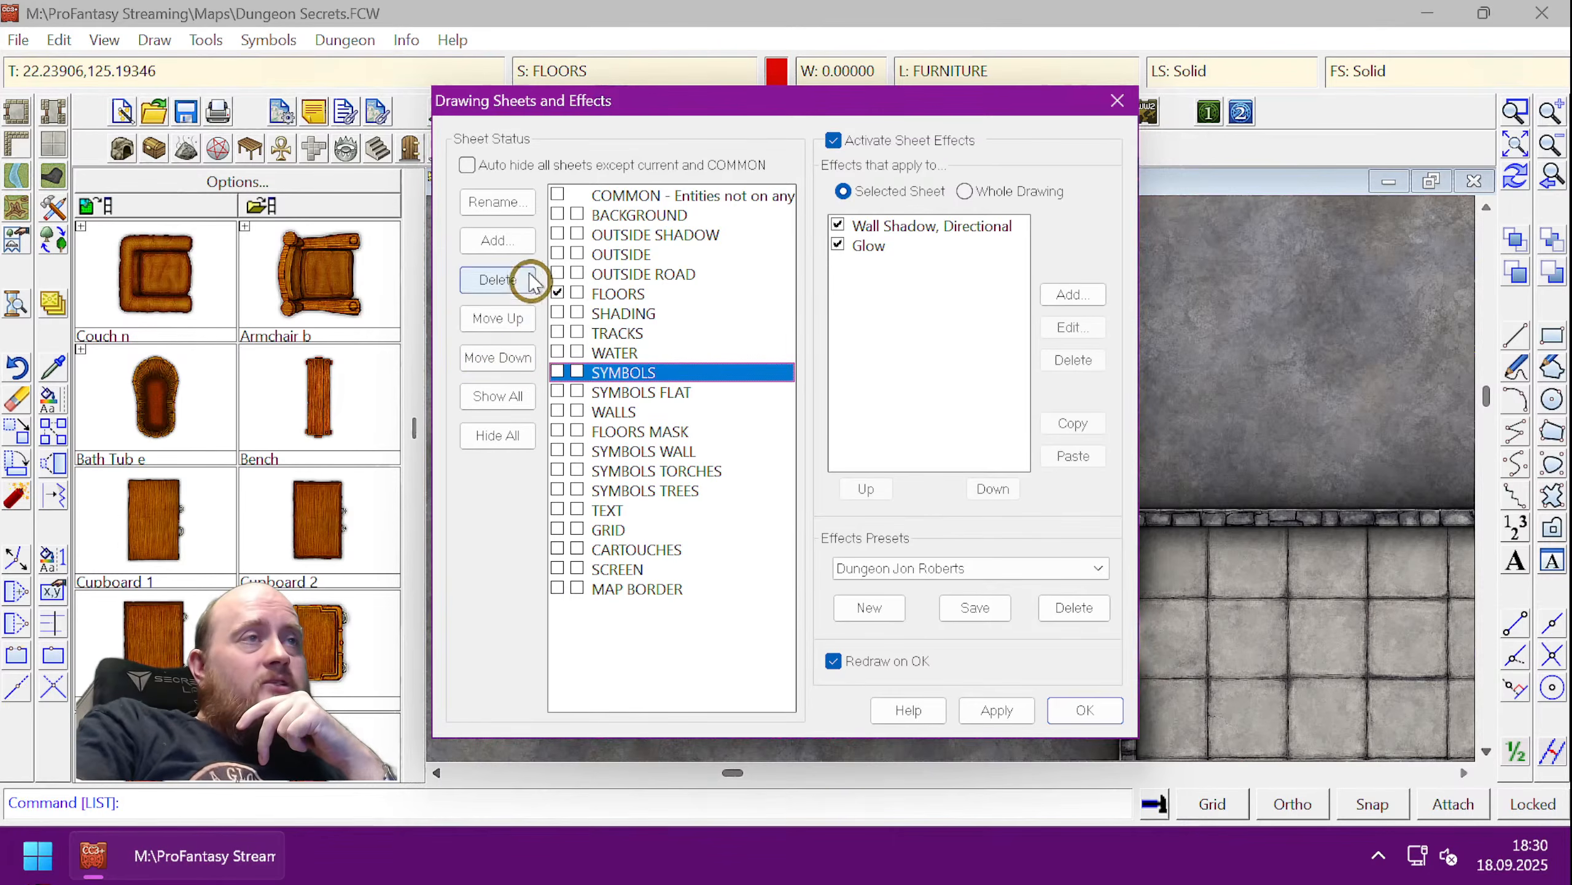
pyautogui.click(499, 357)
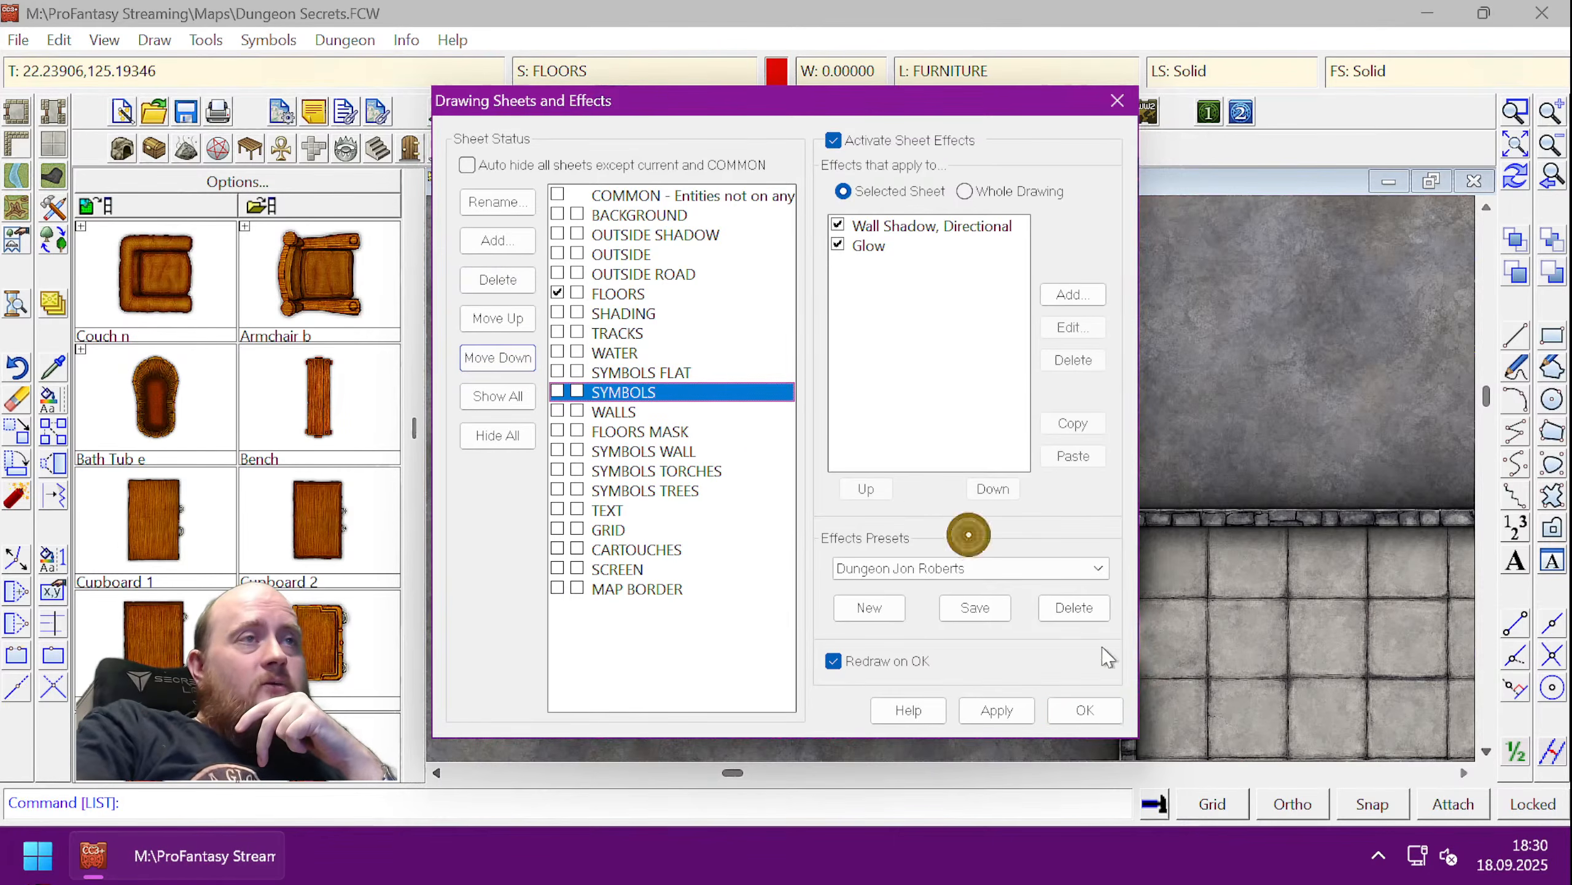
pyautogui.click(997, 710)
pyautogui.click(1085, 710)
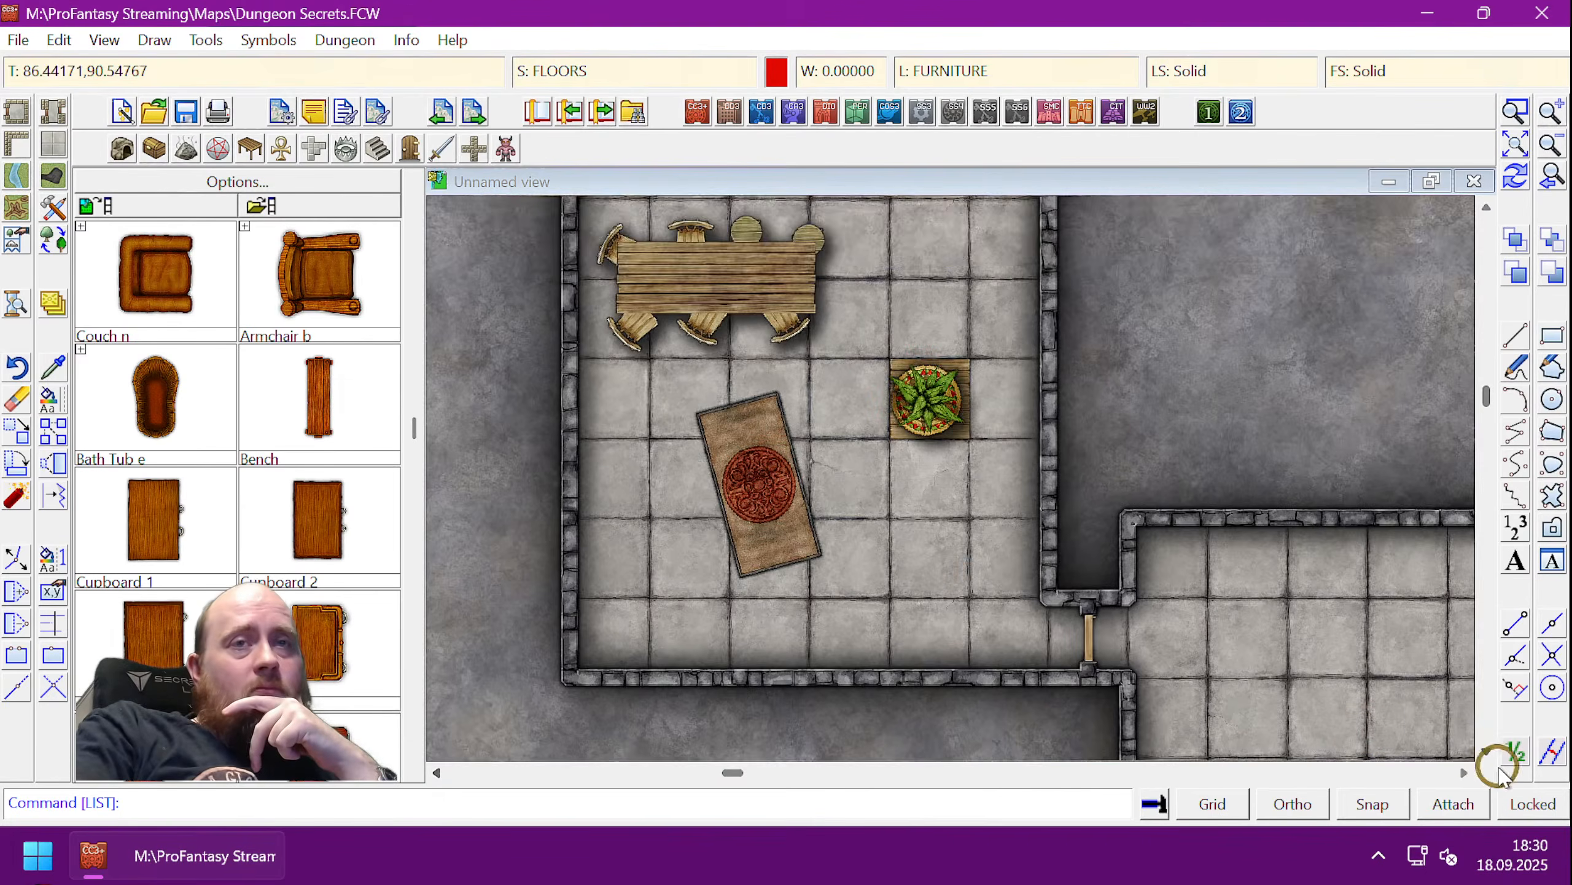
# - Zoom the view to a window framing the rug and potted plant
pyautogui.click(1486, 751)
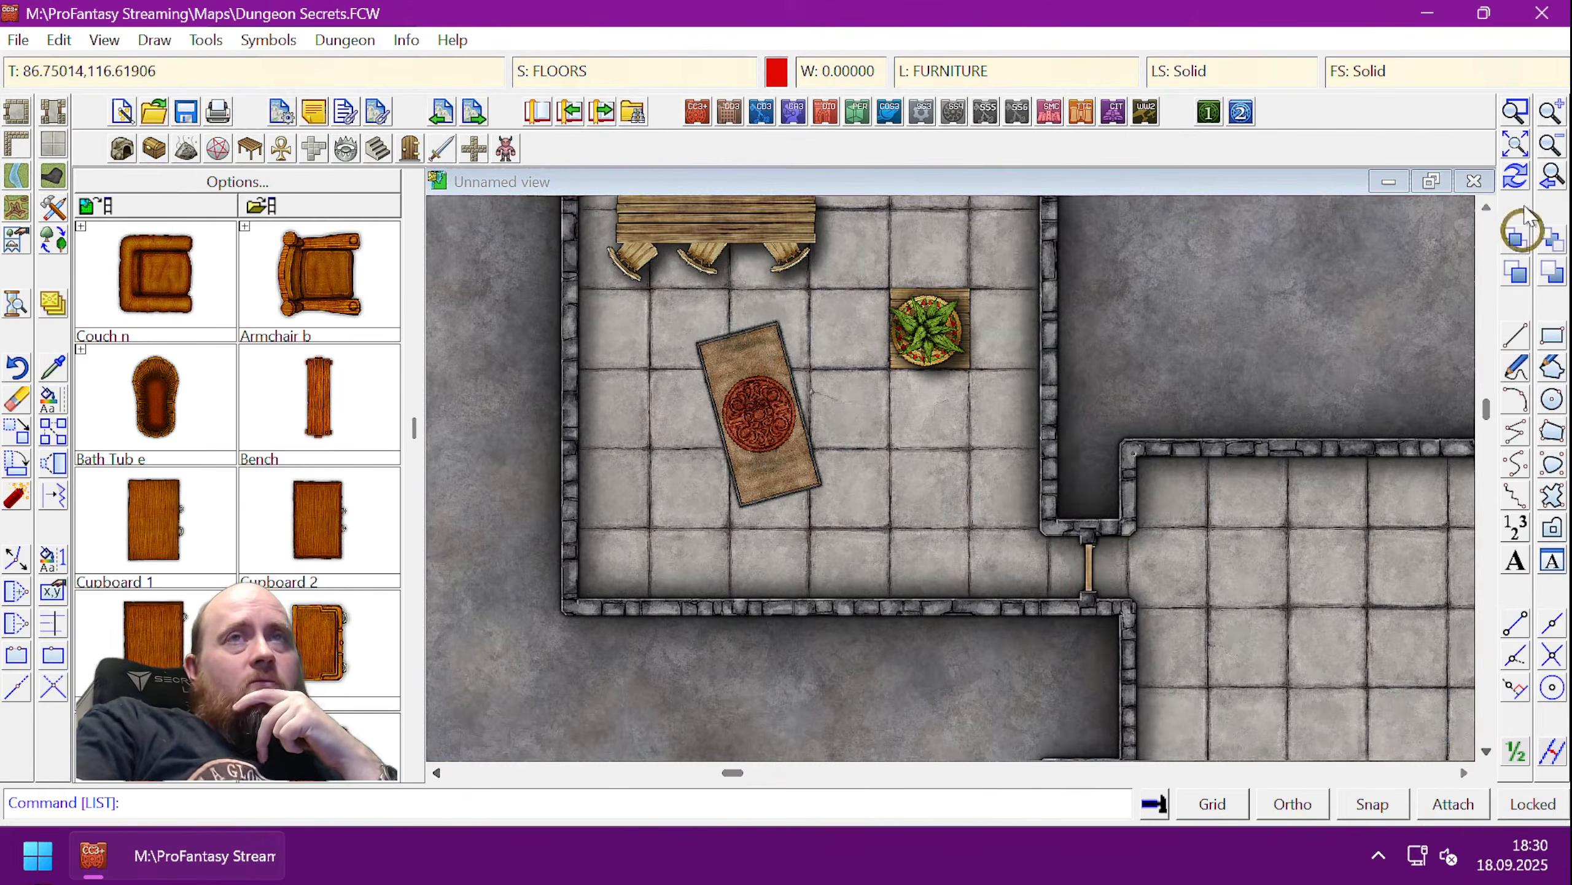
pyautogui.click(1515, 113)
pyautogui.click(675, 254)
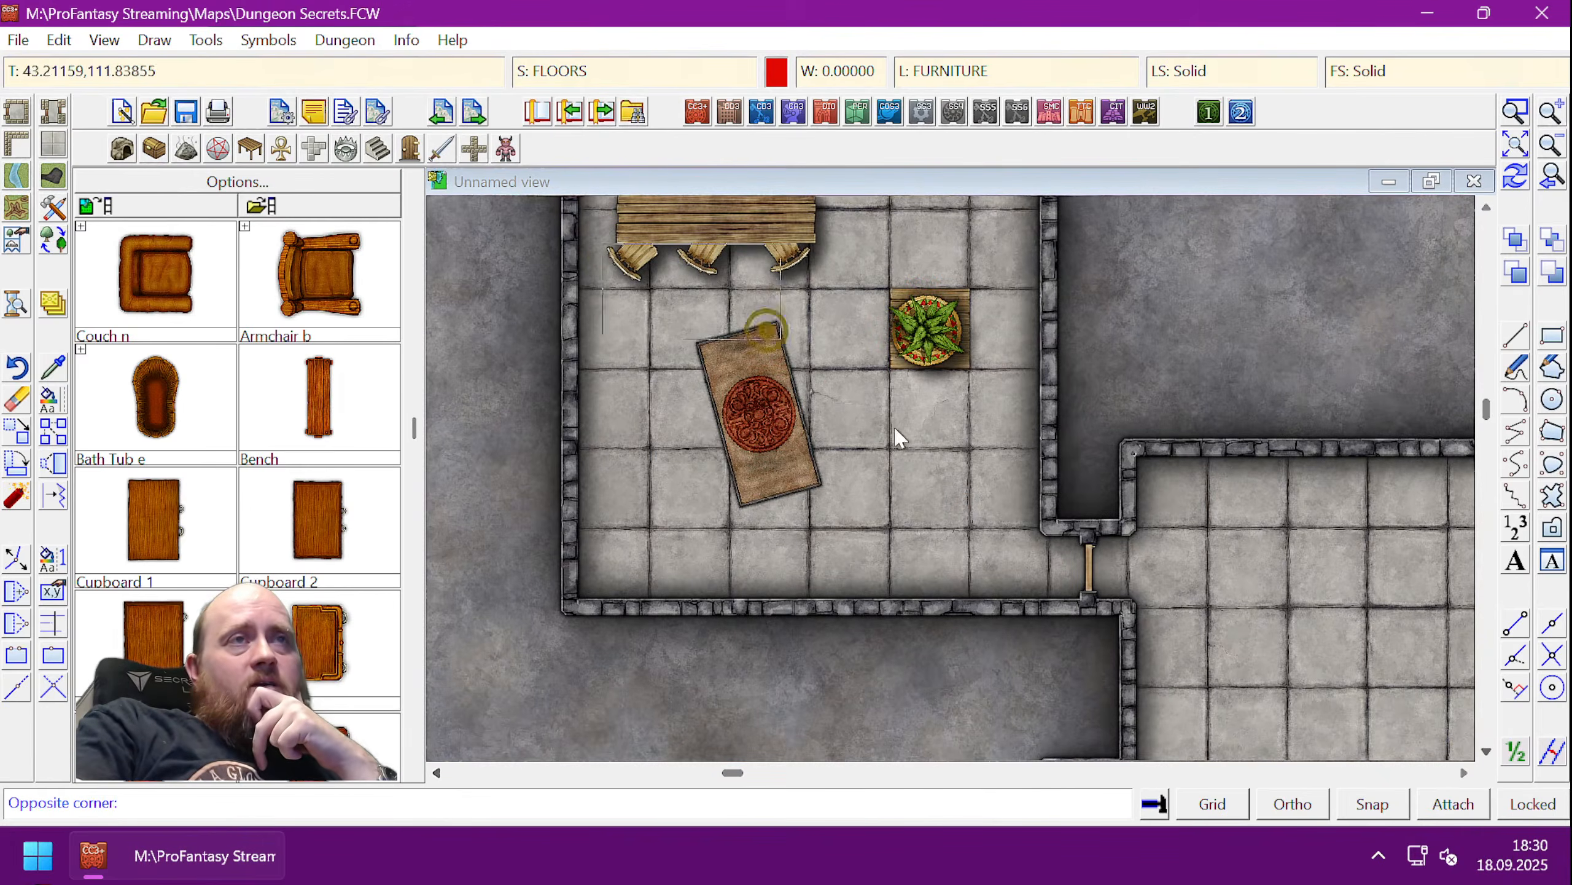
pyautogui.click(1033, 556)
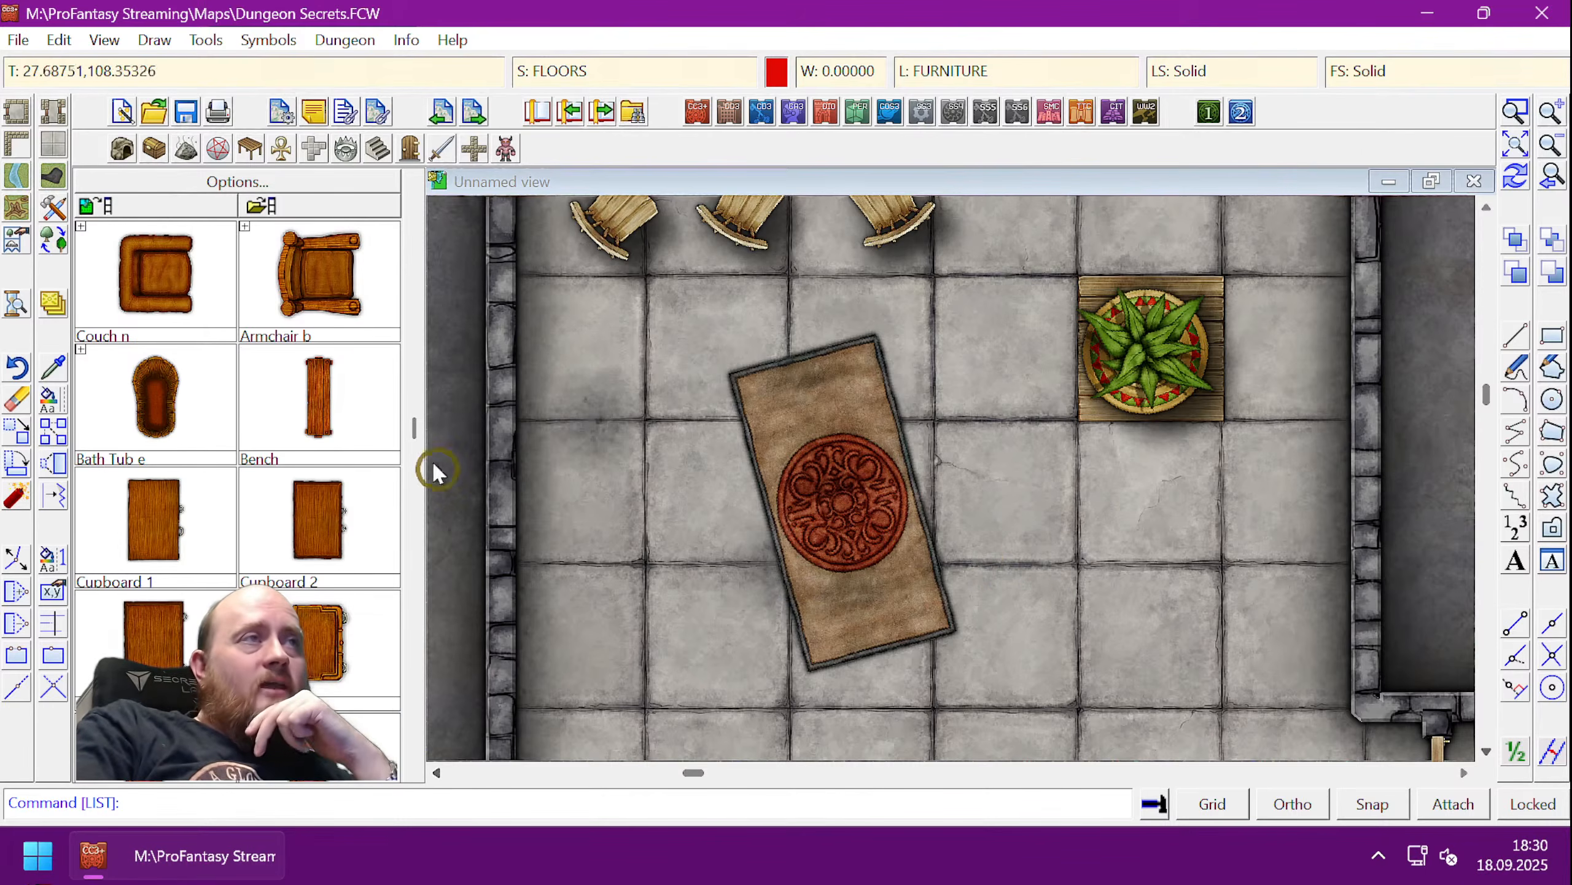
pyautogui.click(289, 41)
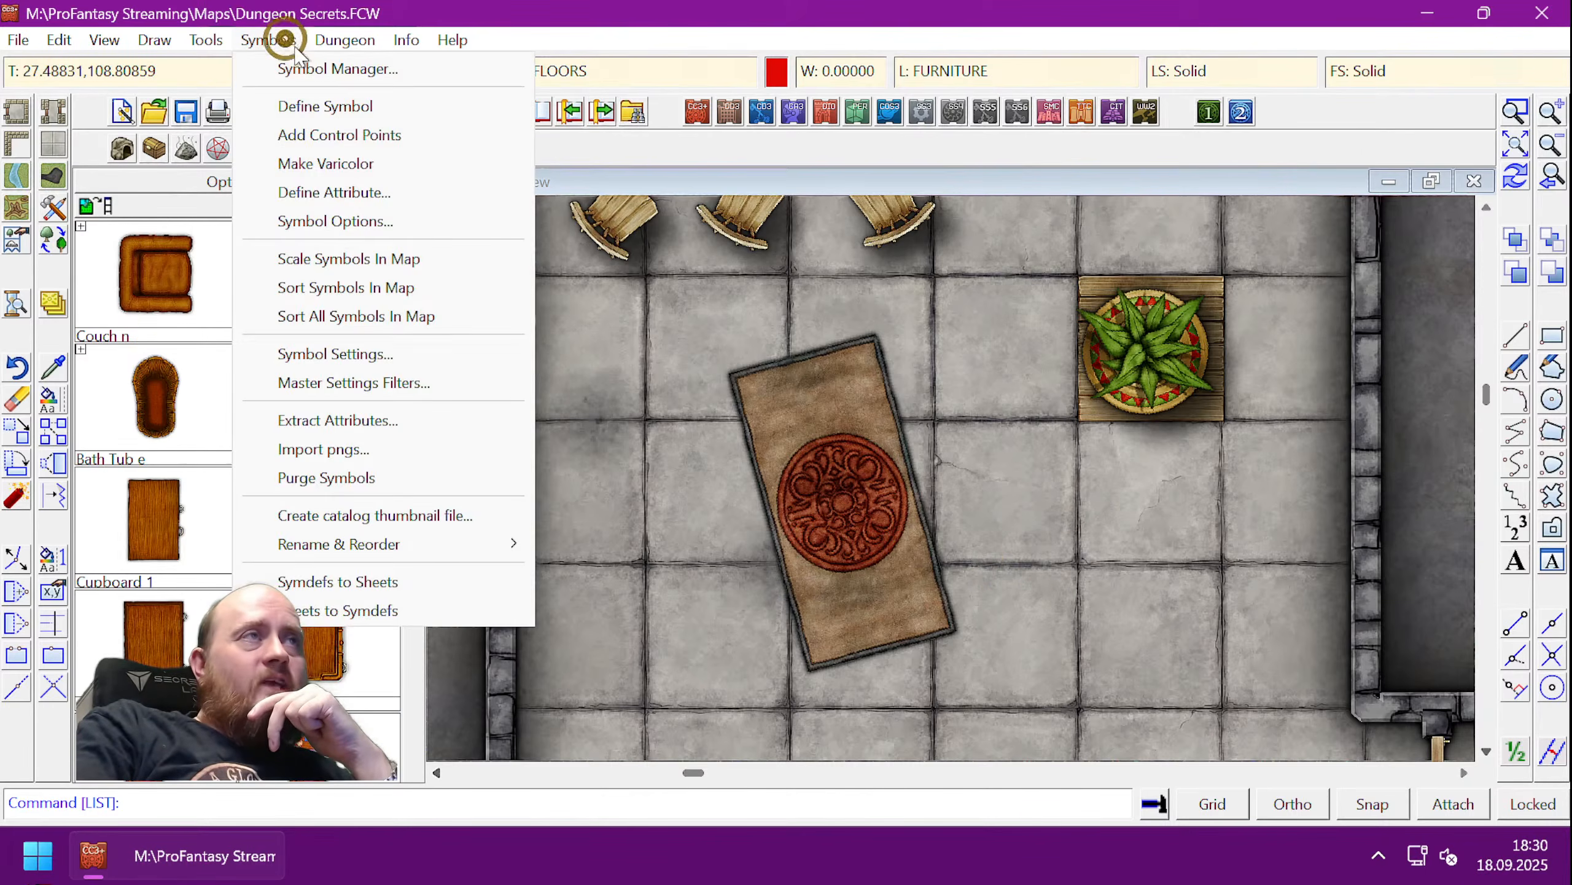
# - In Symbol Manager, inspect the Rug symbol's Force Sheet setting, SYMBOLS*, leaving it unchanged
pyautogui.click(298, 69)
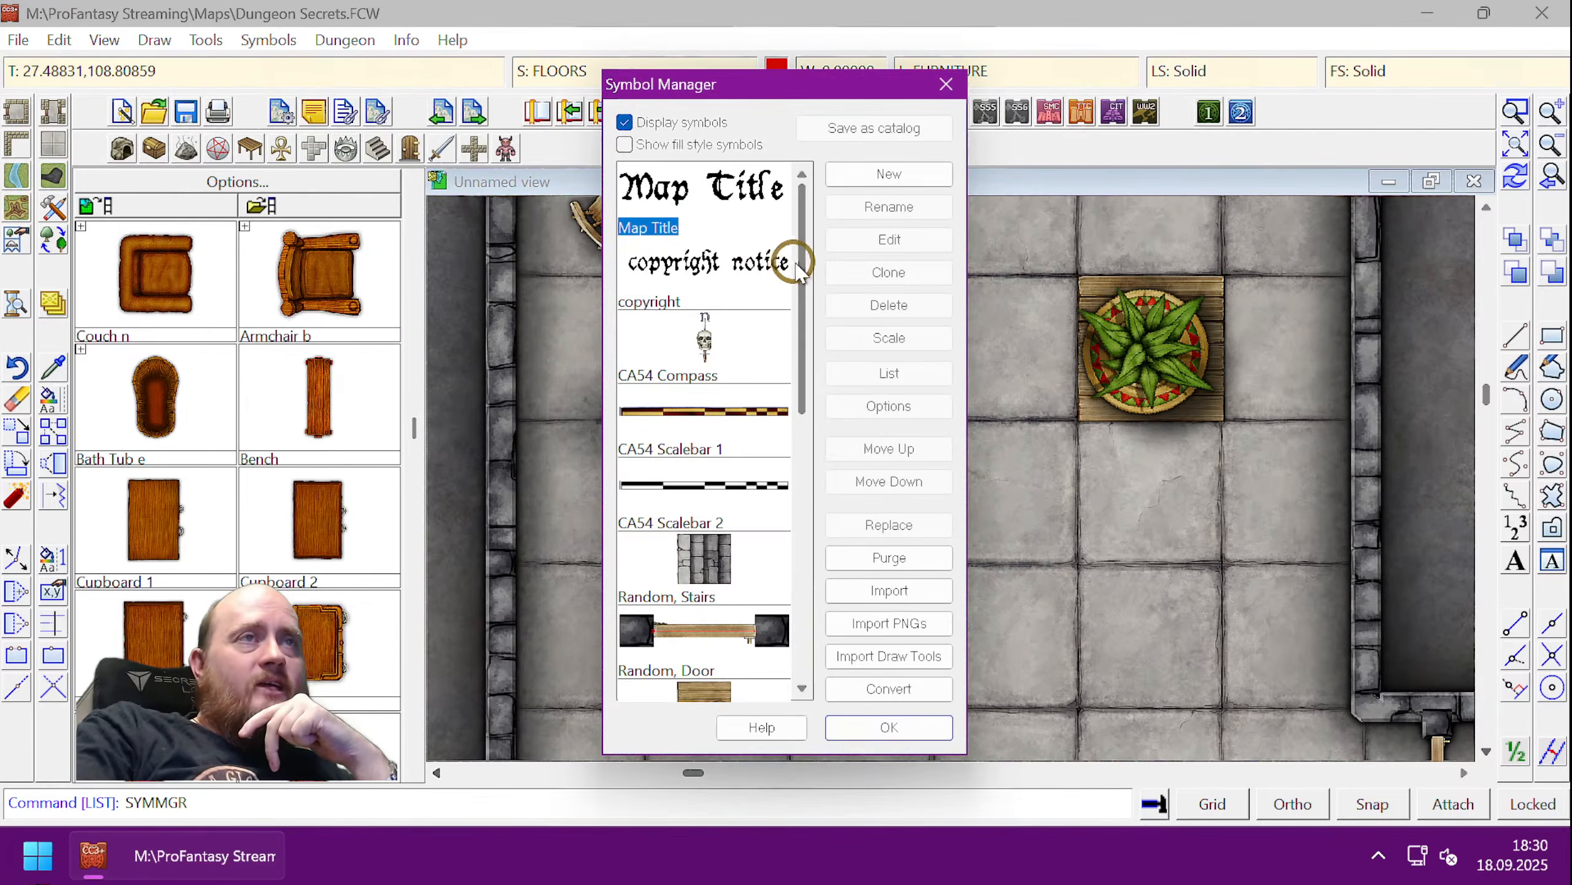
pyautogui.moveTo(798, 271); pyautogui.dragTo(793, 618)
pyautogui.click(706, 557)
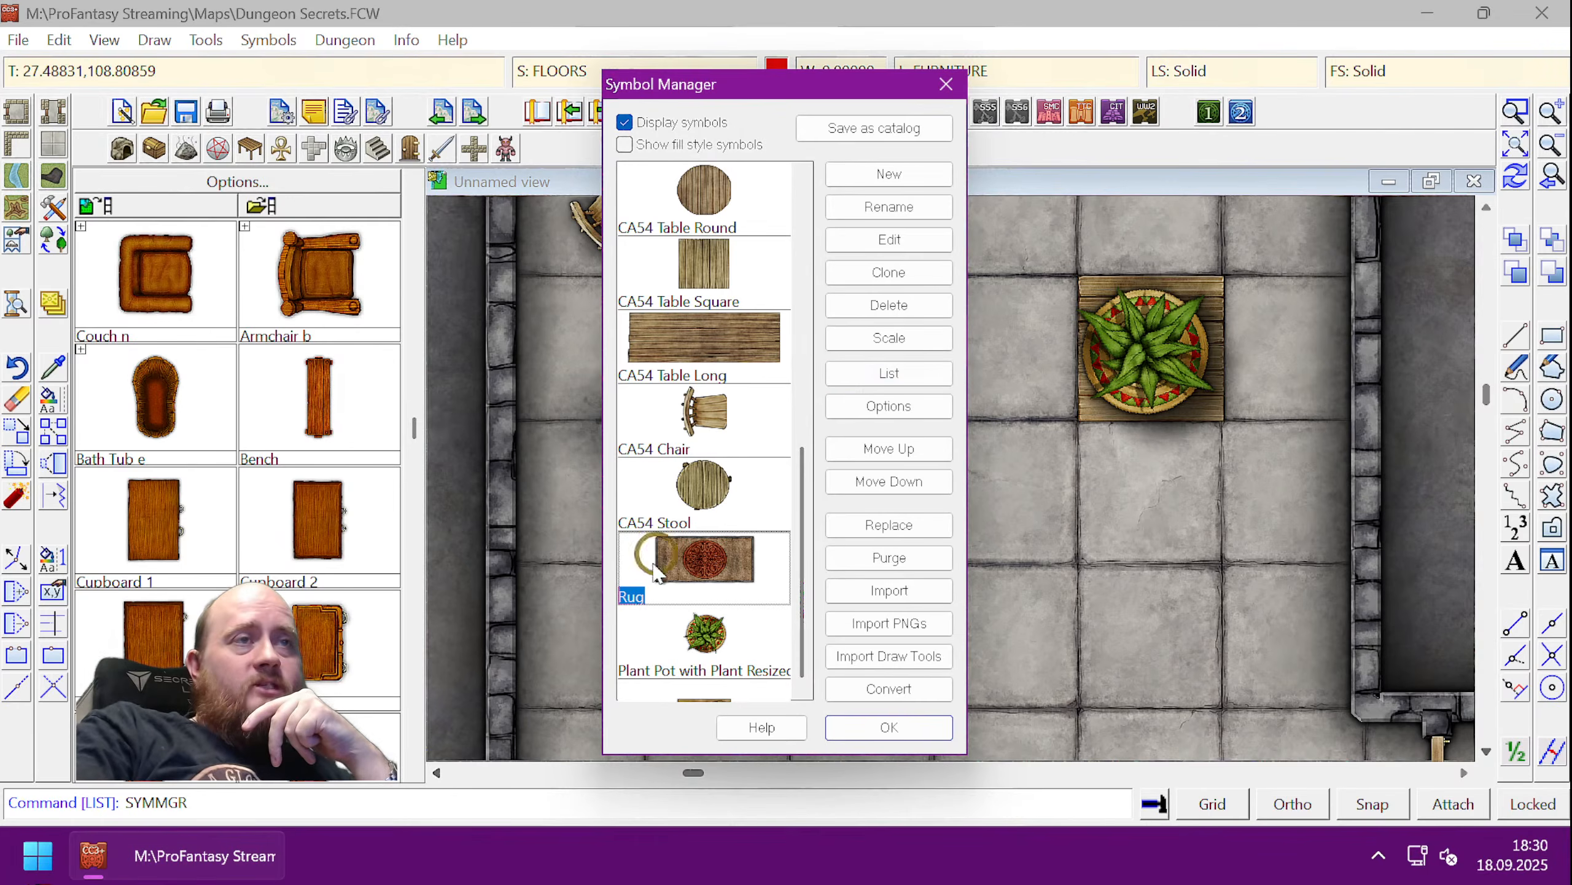
pyautogui.click(884, 408)
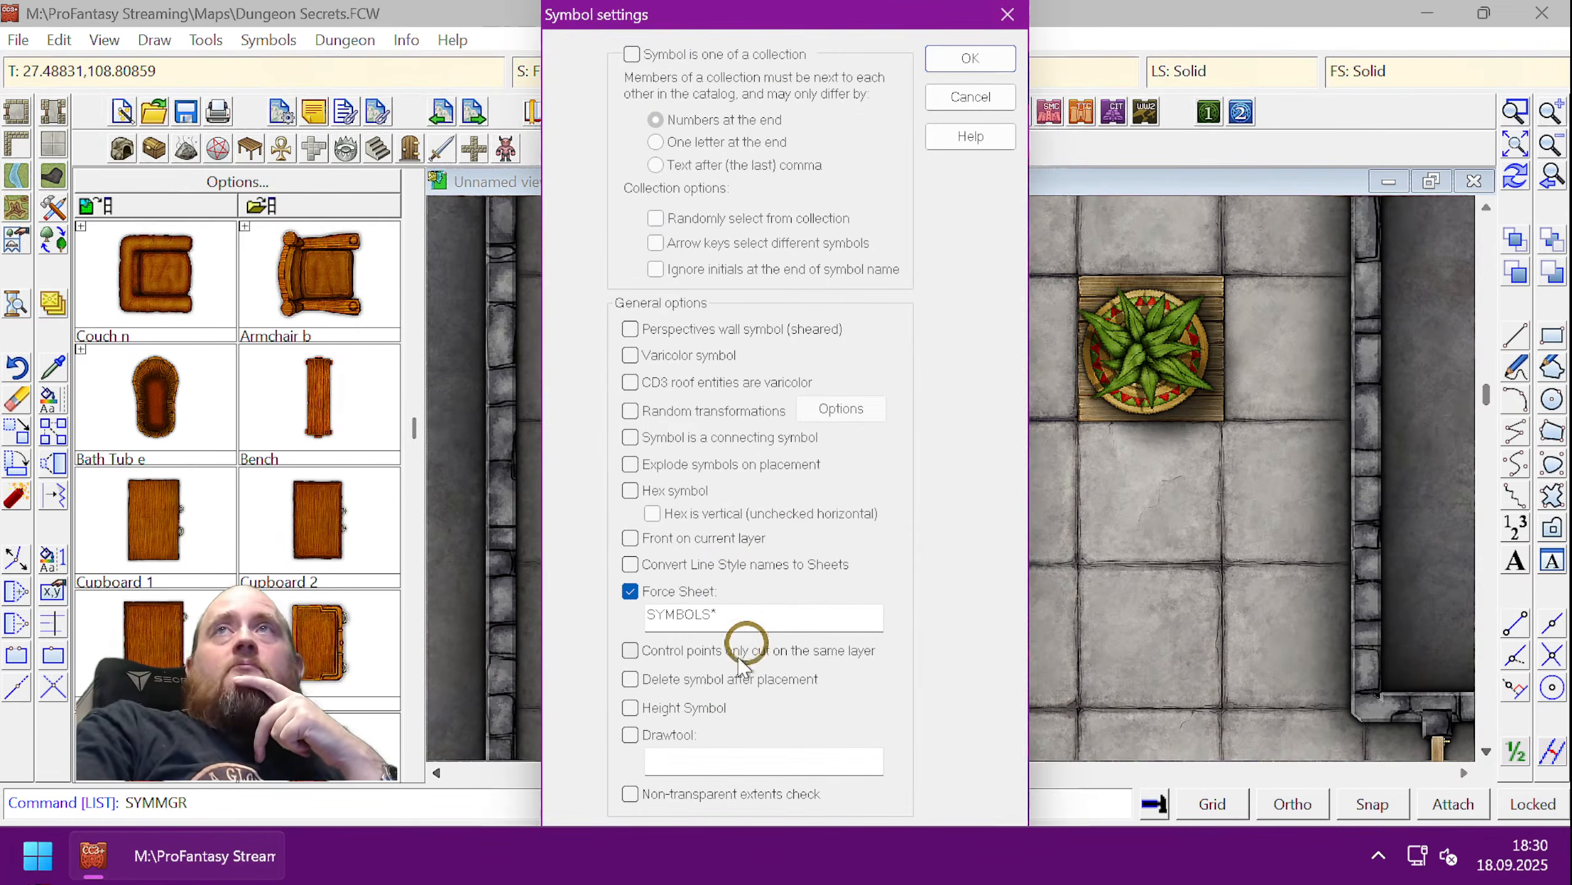
pyautogui.moveTo(781, 617); pyautogui.dragTo(610, 628)
pyautogui.click(770, 626)
pyautogui.moveTo(770, 625); pyautogui.dragTo(608, 607)
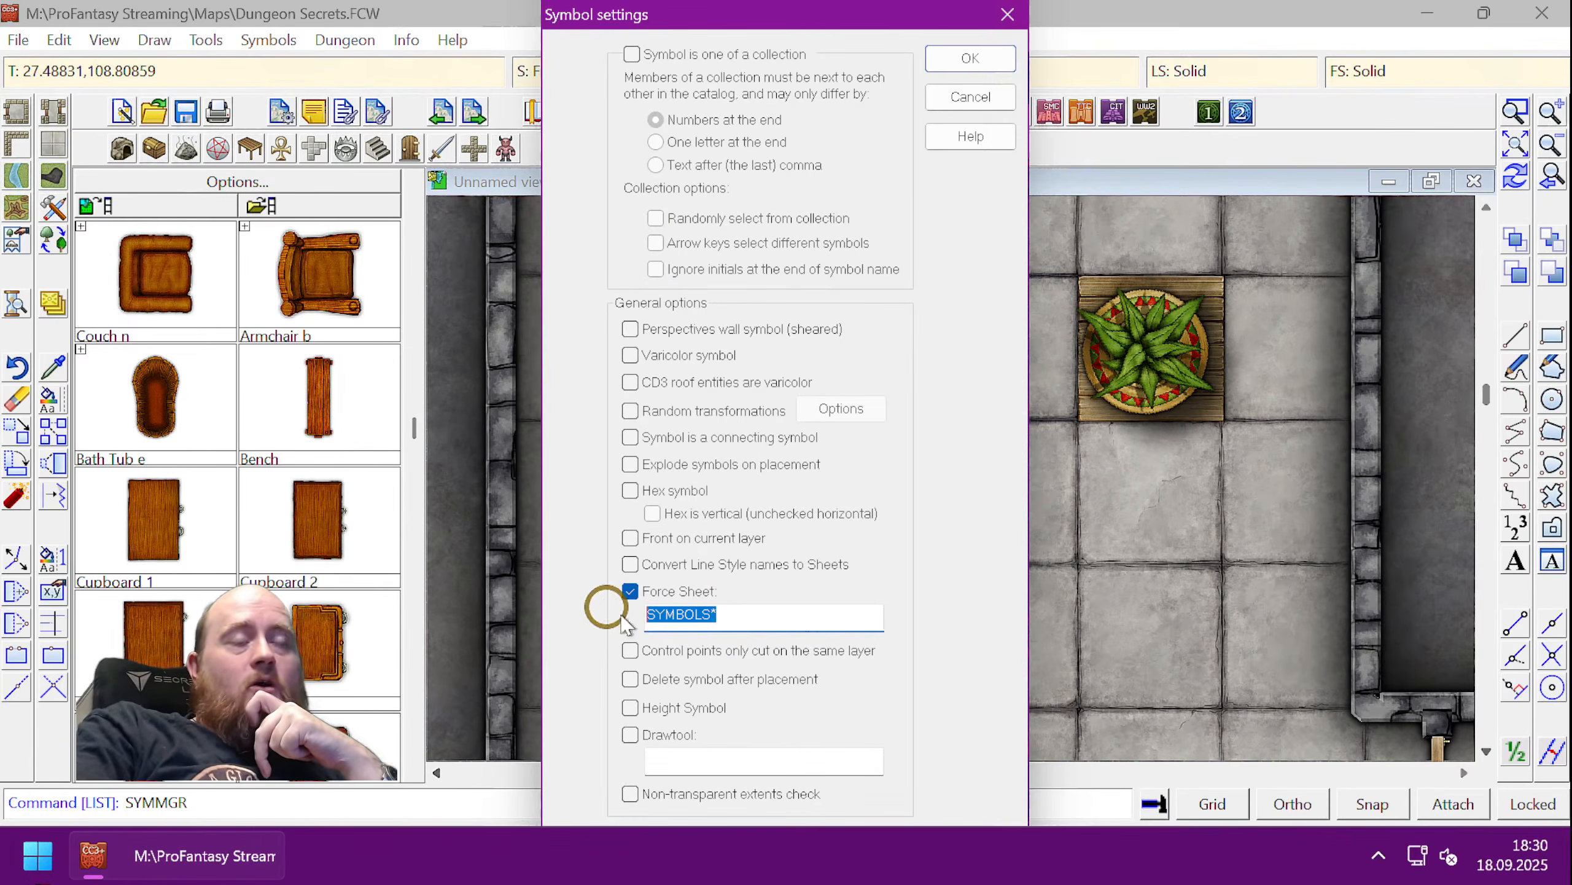
pyautogui.click(731, 618)
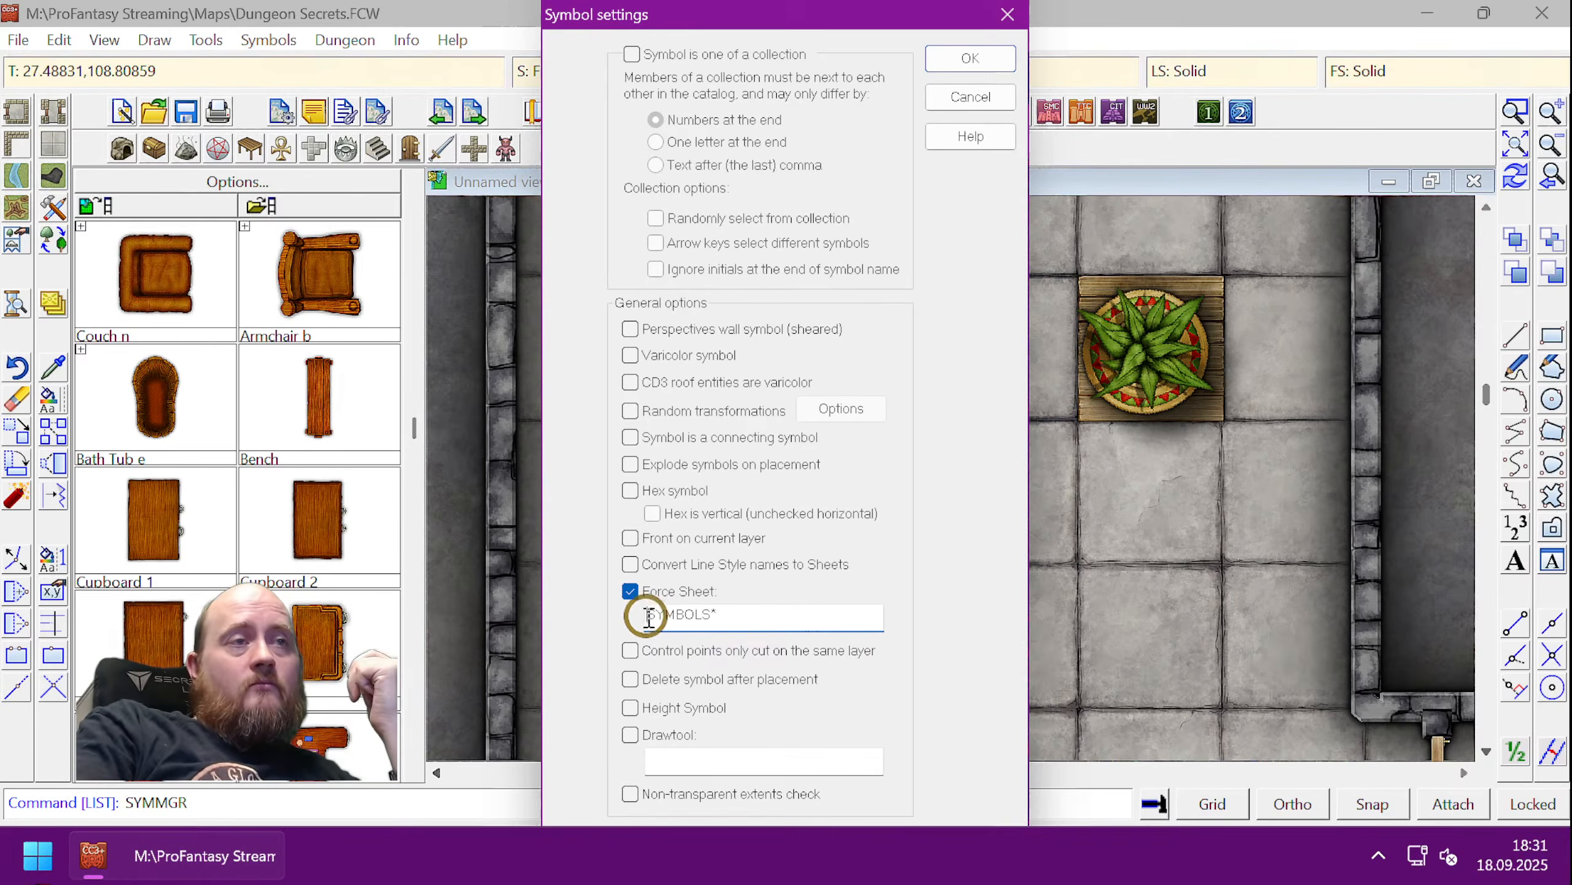
pyautogui.moveTo(648, 616); pyautogui.dragTo(716, 616)
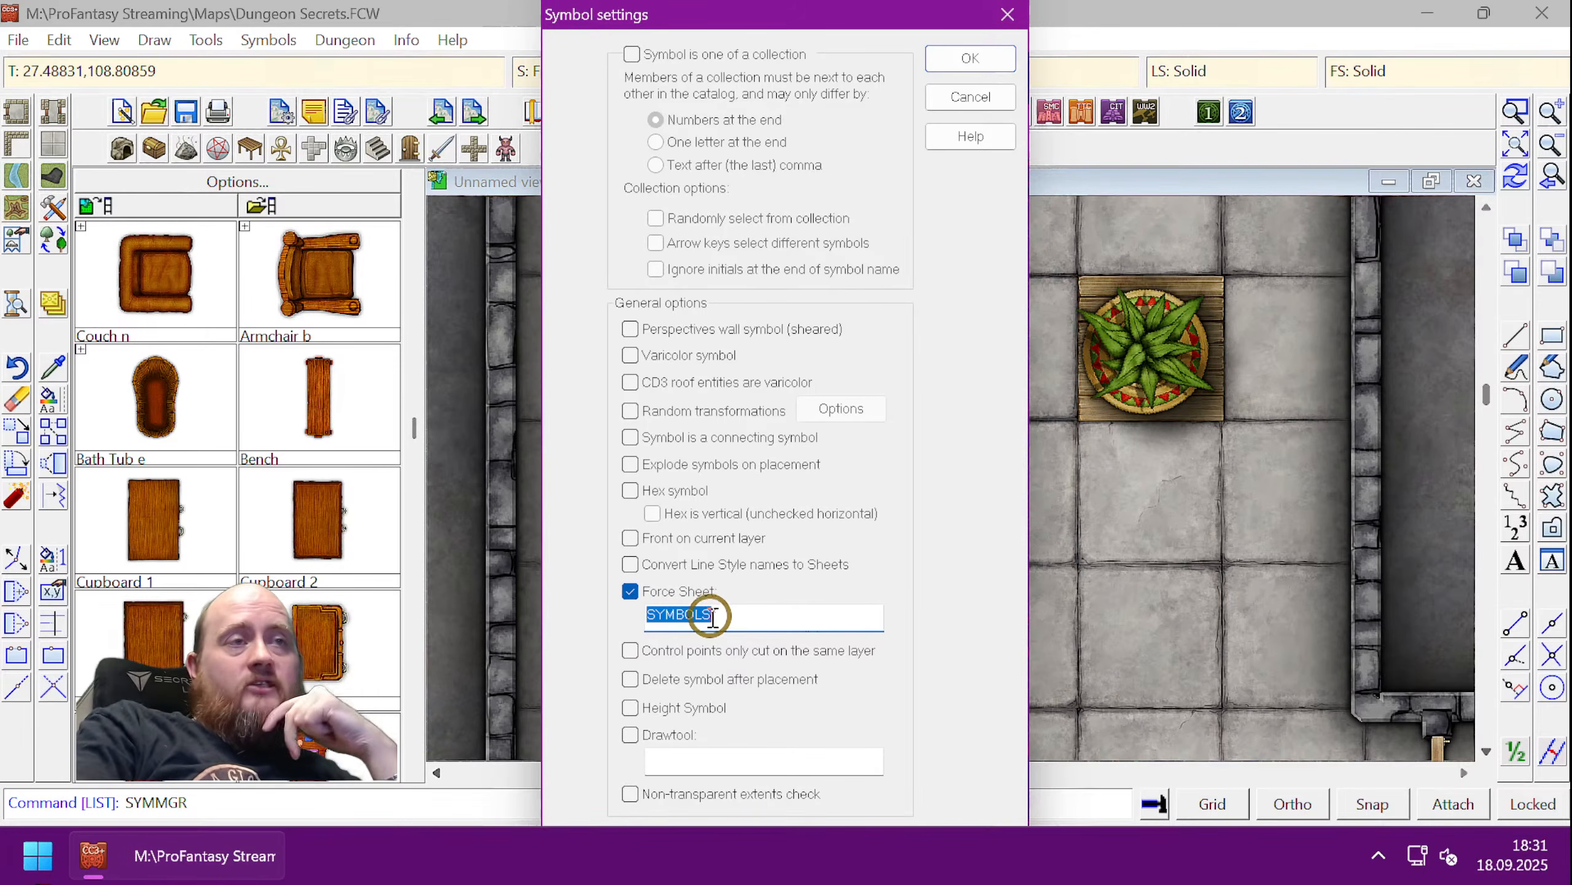
pyautogui.click(752, 610)
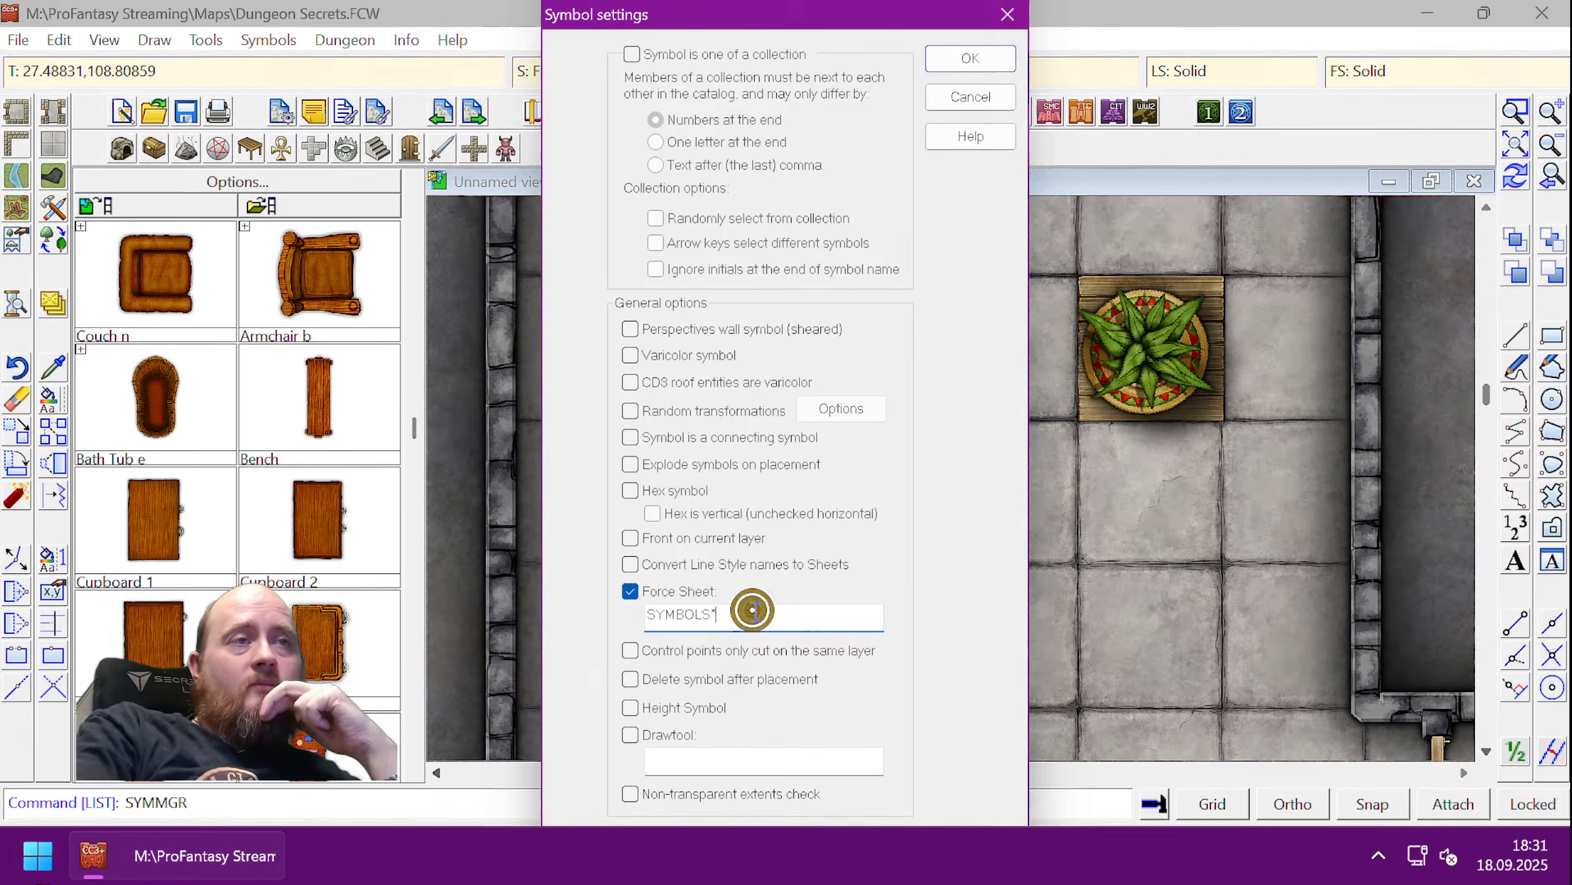
# - Close the Rug settings and Symbol Manager, and open Drawing Sheets and Effects
pyautogui.moveTo(724, 20); pyautogui.dragTo(376, 38)
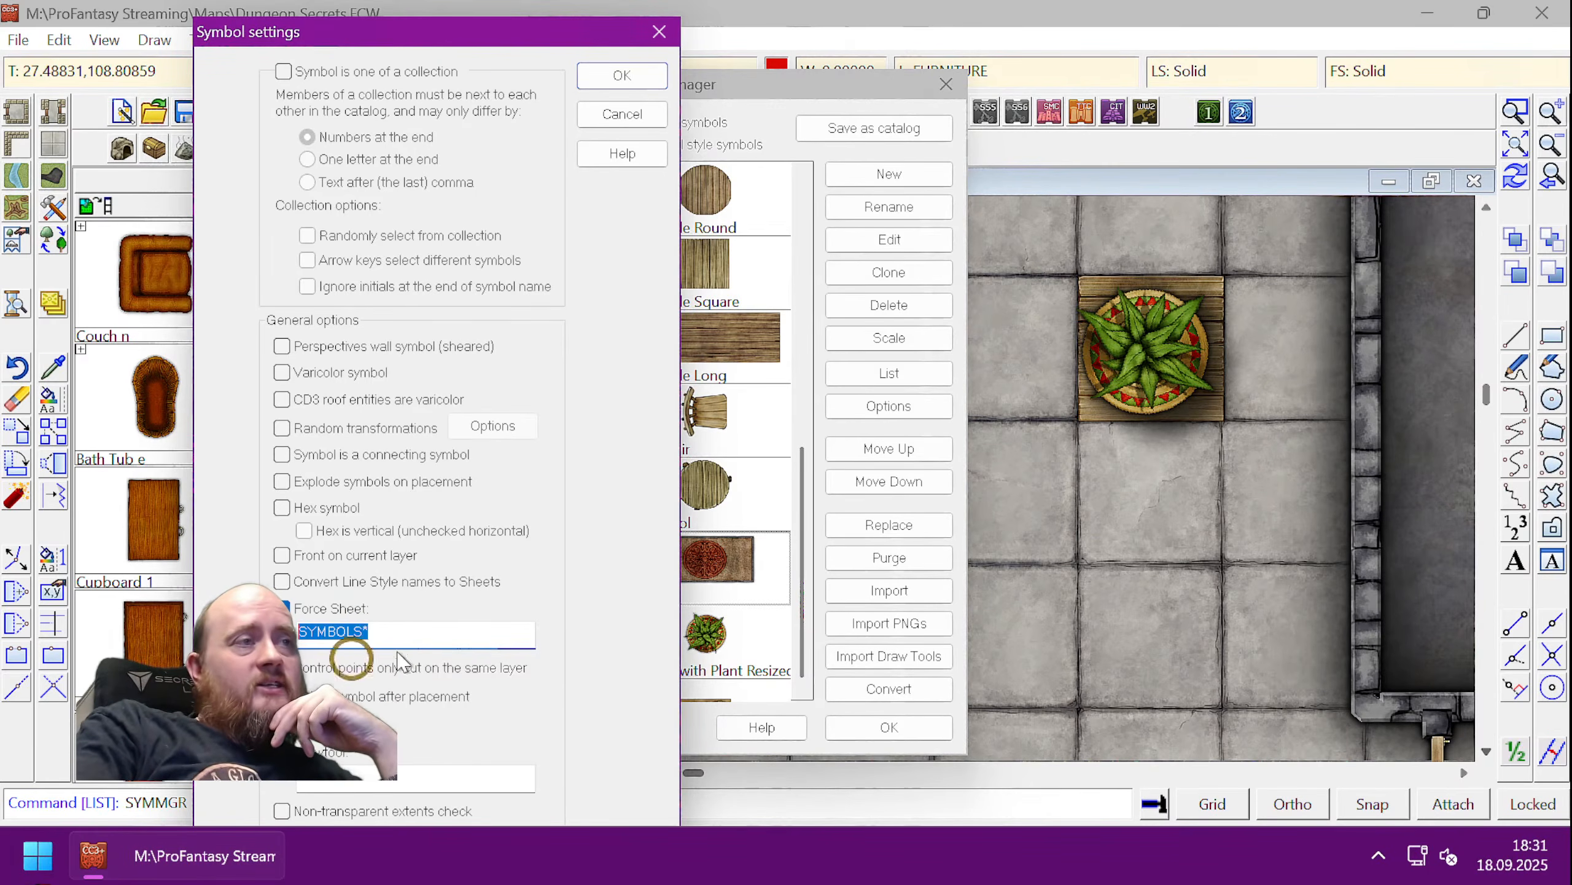
pyautogui.click(658, 31)
pyautogui.click(946, 90)
pyautogui.click(610, 74)
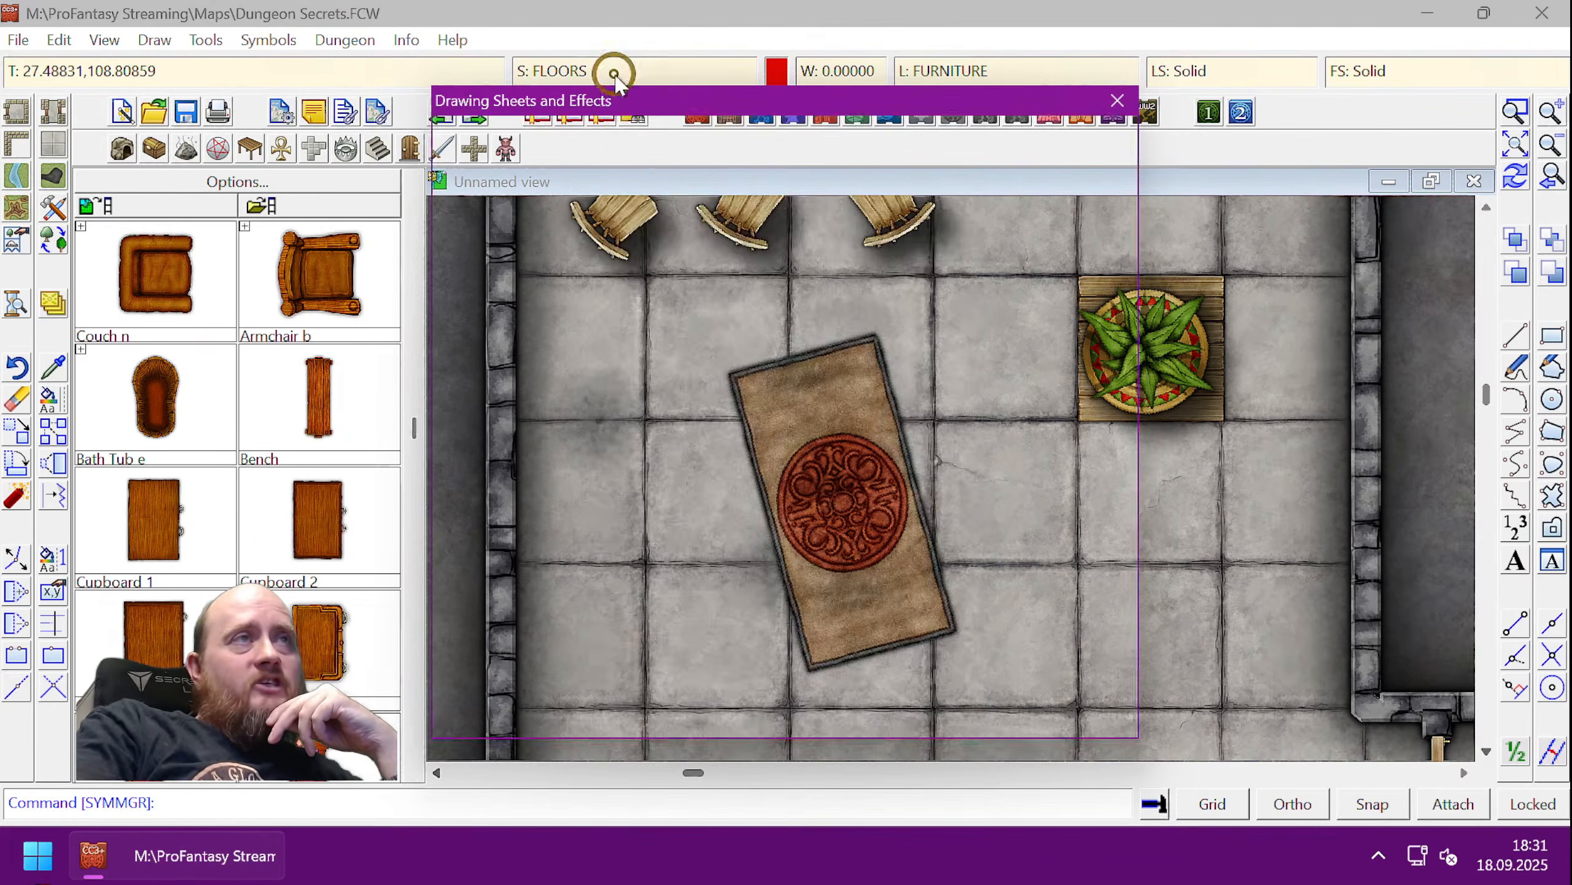
# - Make SYMBOLS FLAT the current sheet and place a second Rug right of the first
pyautogui.click(560, 372)
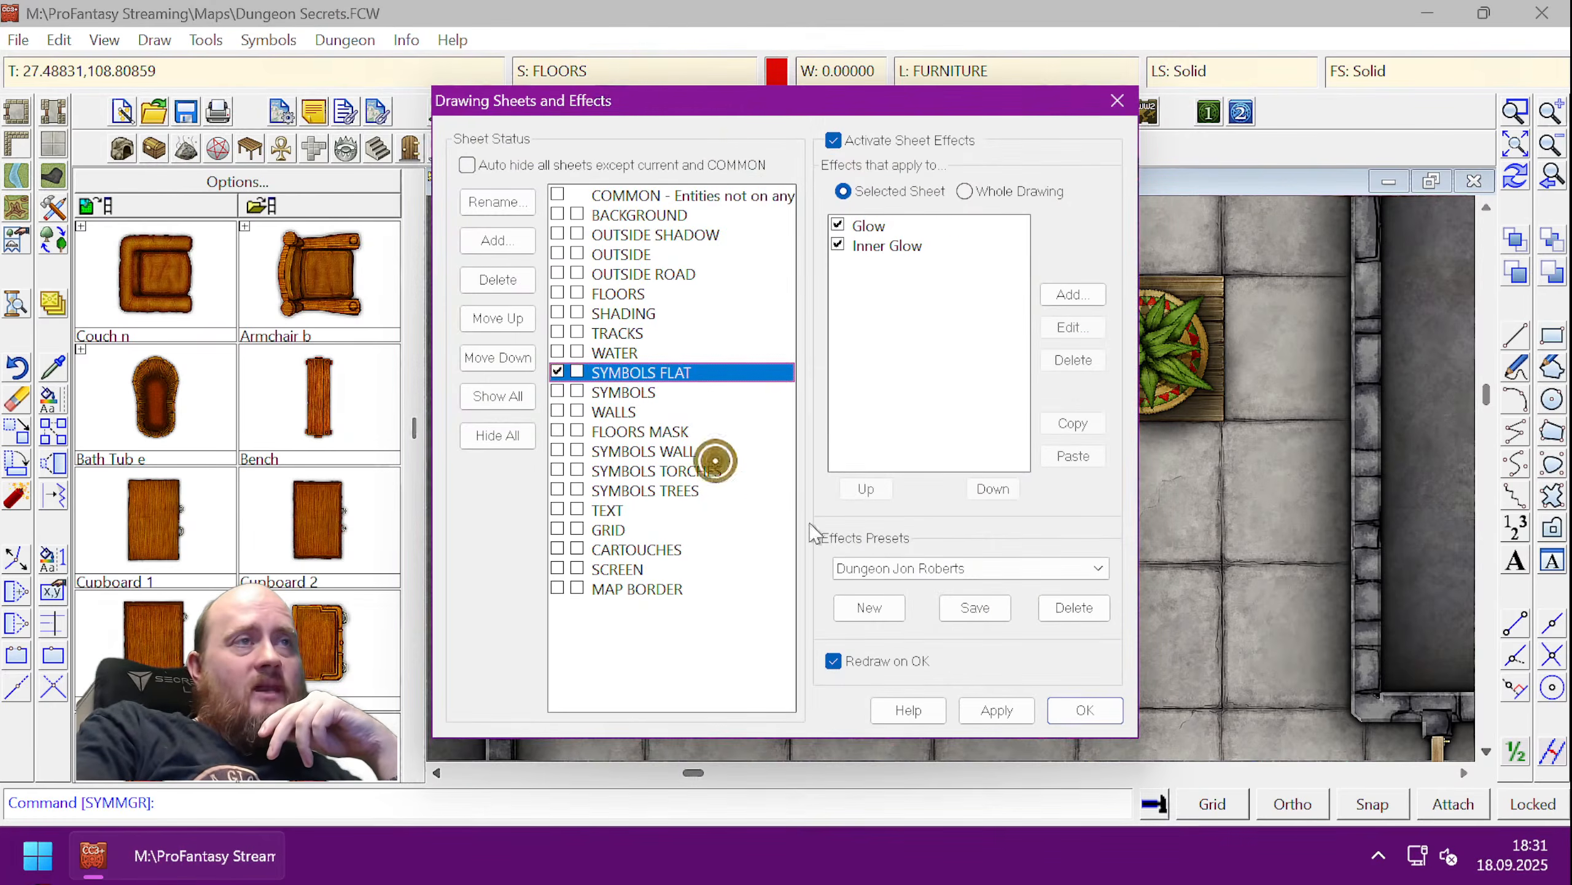
pyautogui.click(1075, 713)
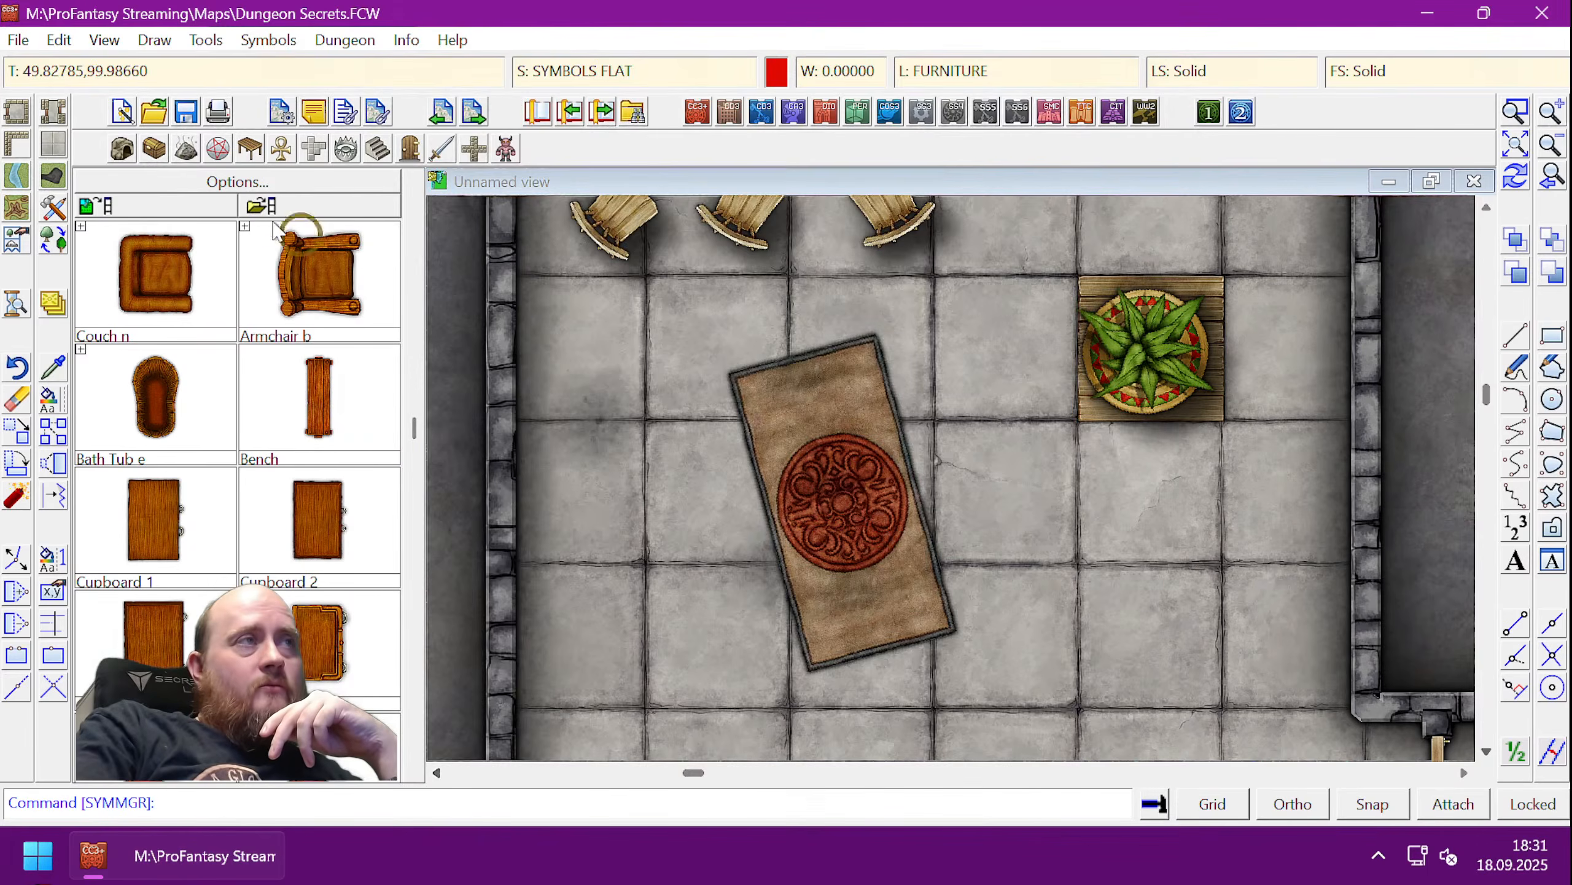
pyautogui.click(211, 208)
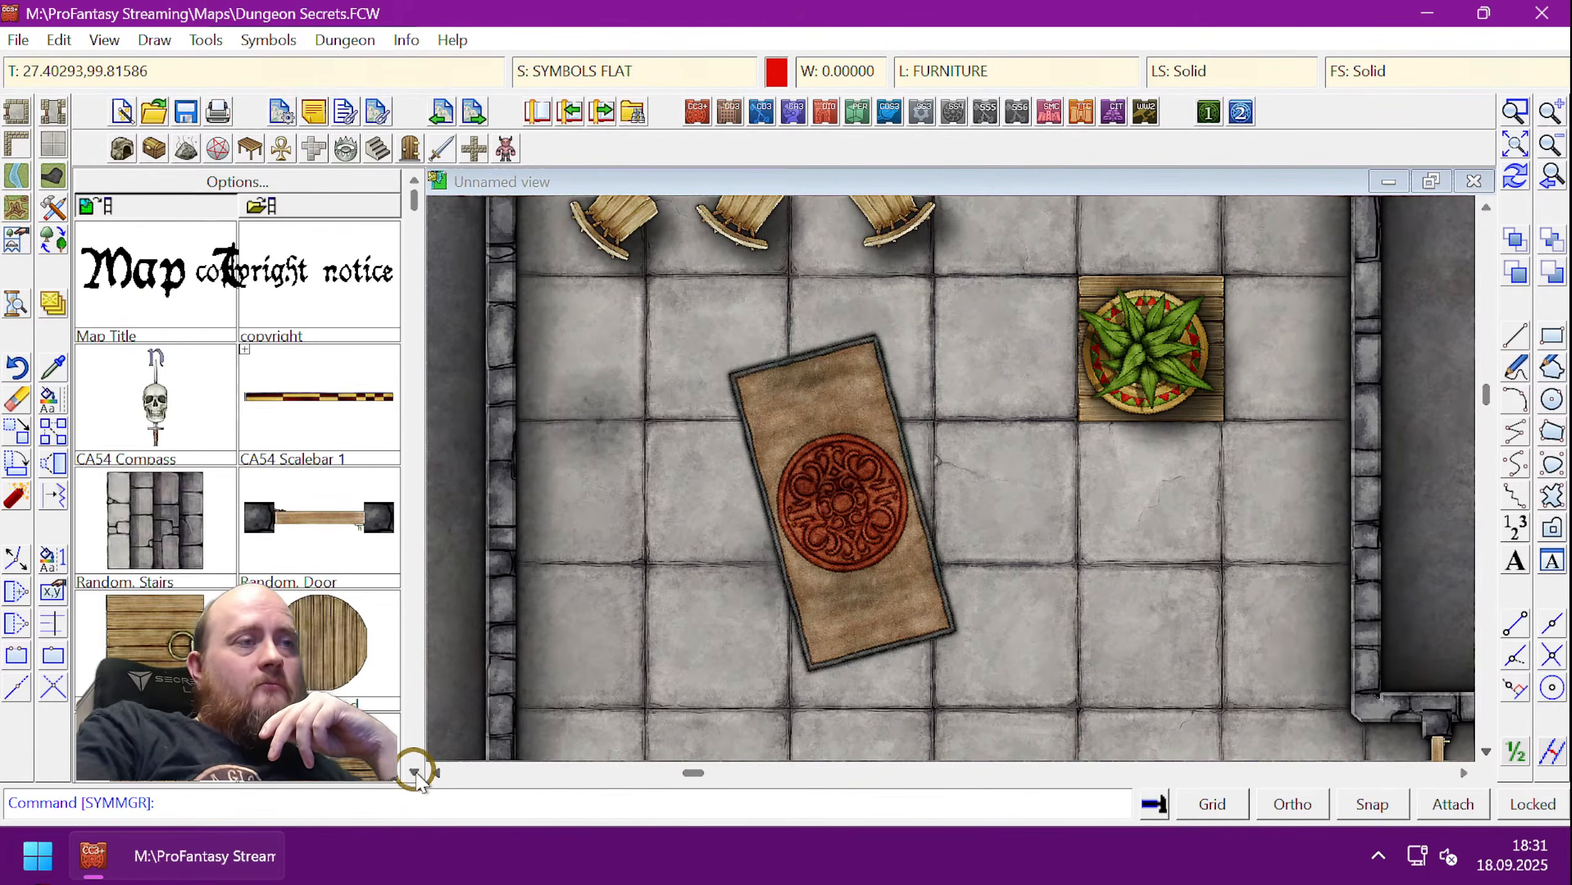
pyautogui.click(414, 771)
pyautogui.click(155, 519)
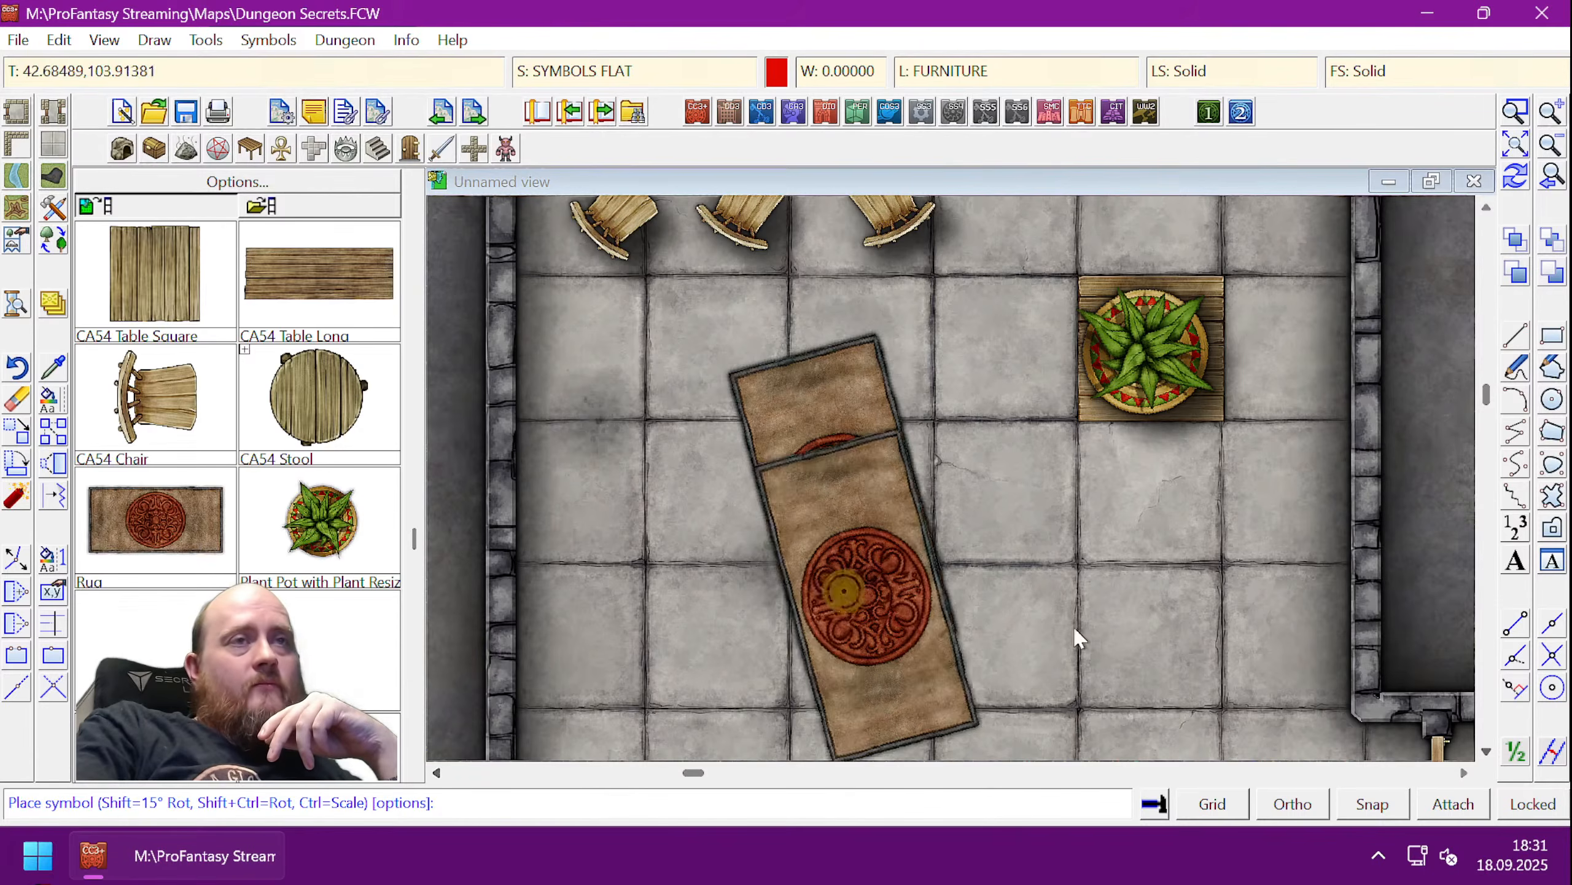
pyautogui.click(1179, 589)
pyautogui.rightClick(1001, 462)
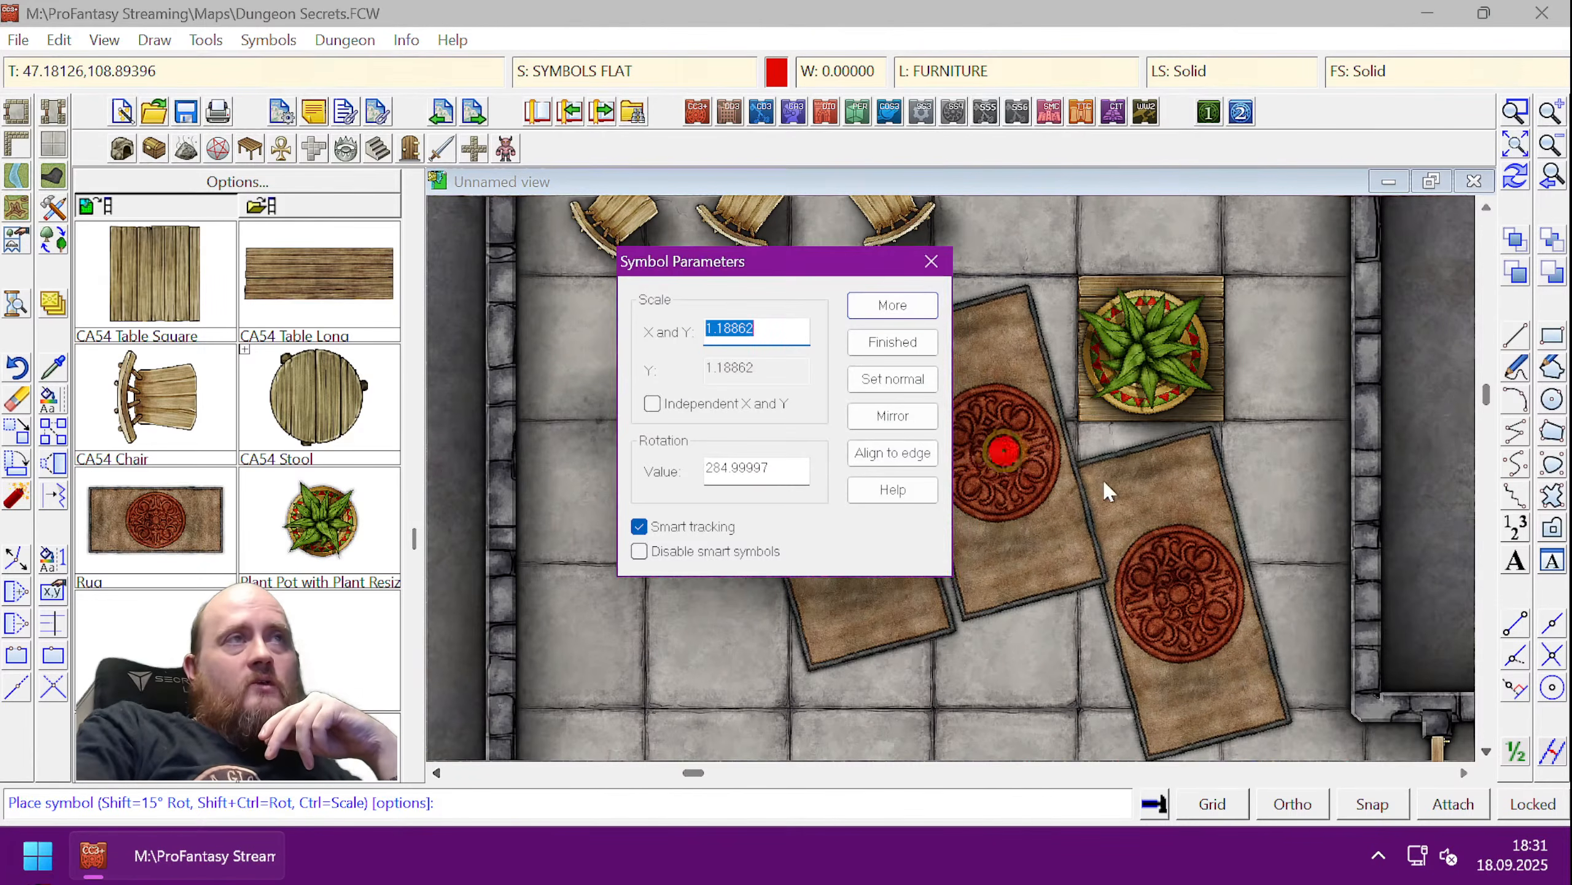
pyautogui.click(892, 341)
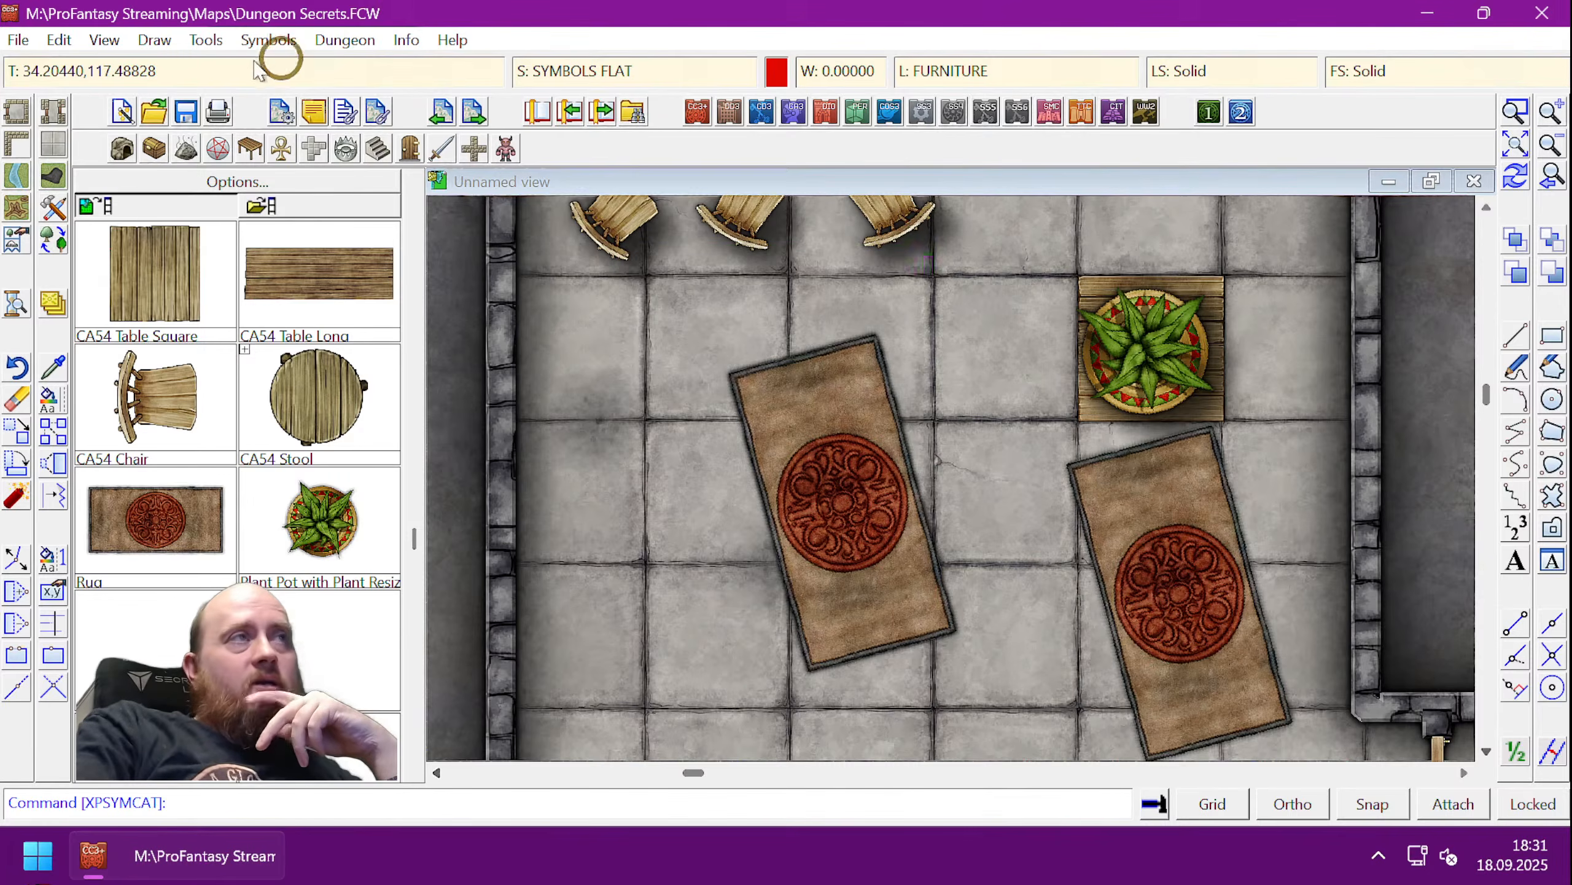
# - List the right-hand rug's properties, then briefly check the sheets and effects settings
pyautogui.click(406, 40)
pyautogui.click(427, 96)
pyautogui.click(1207, 519)
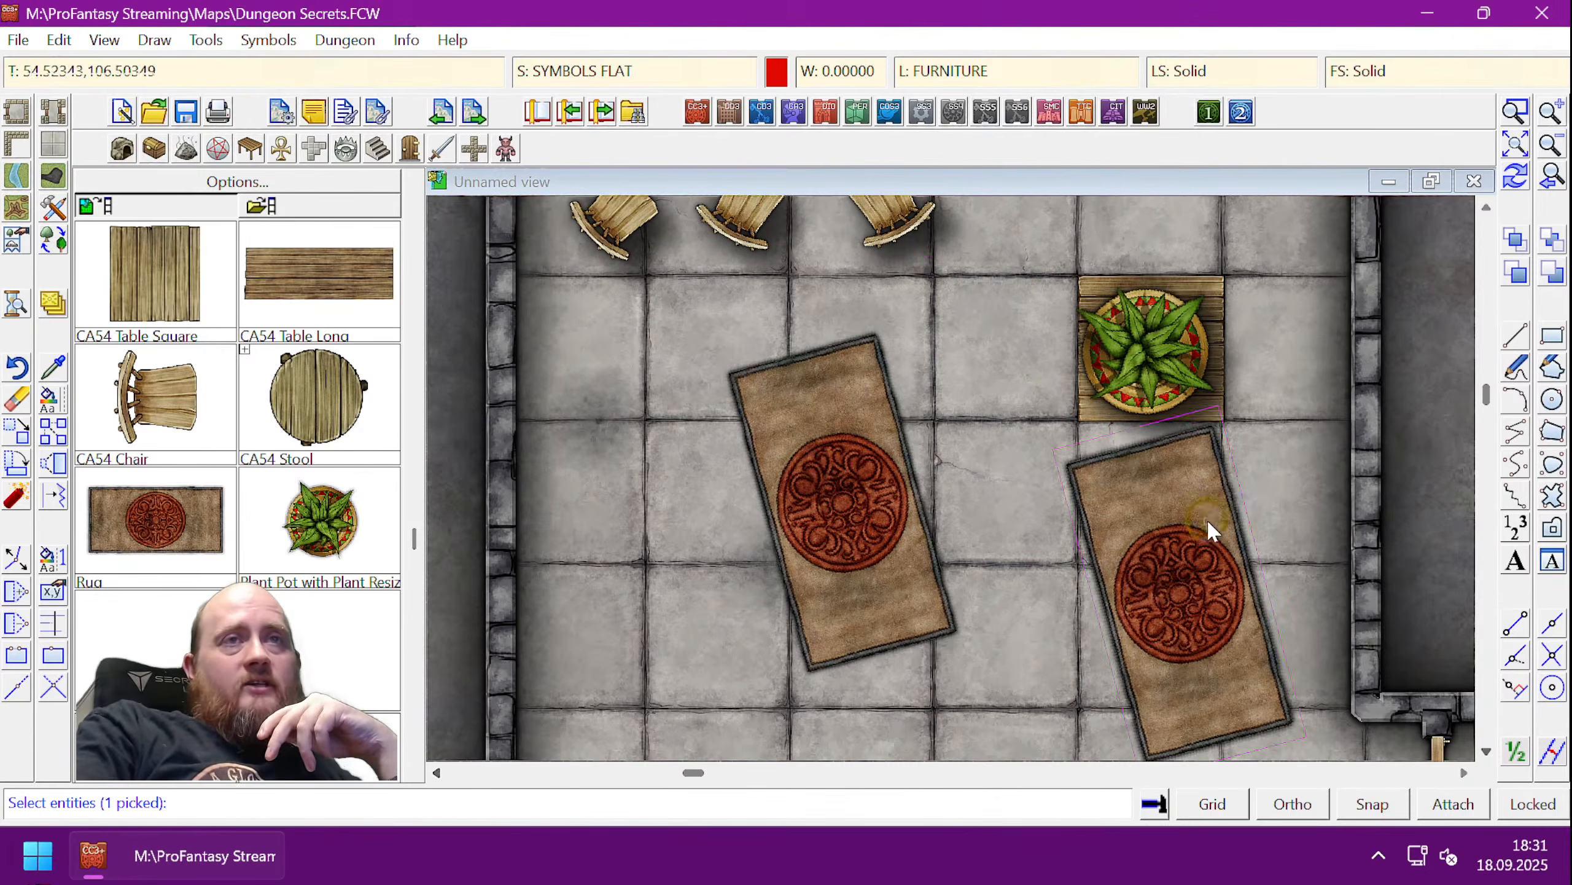
pyautogui.press('d')
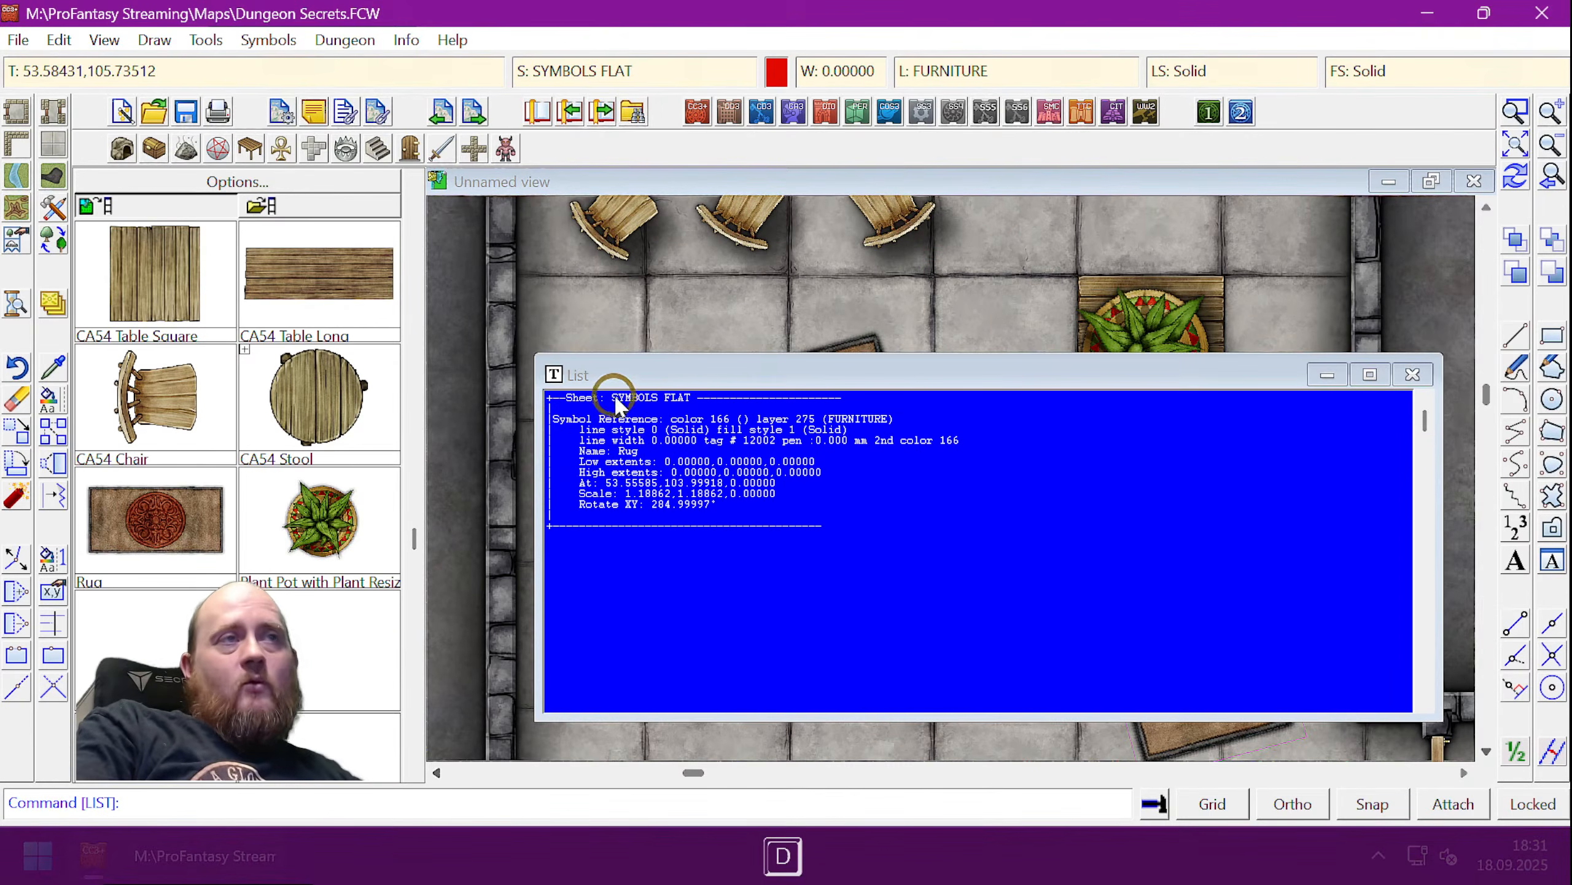
pyautogui.click(1412, 375)
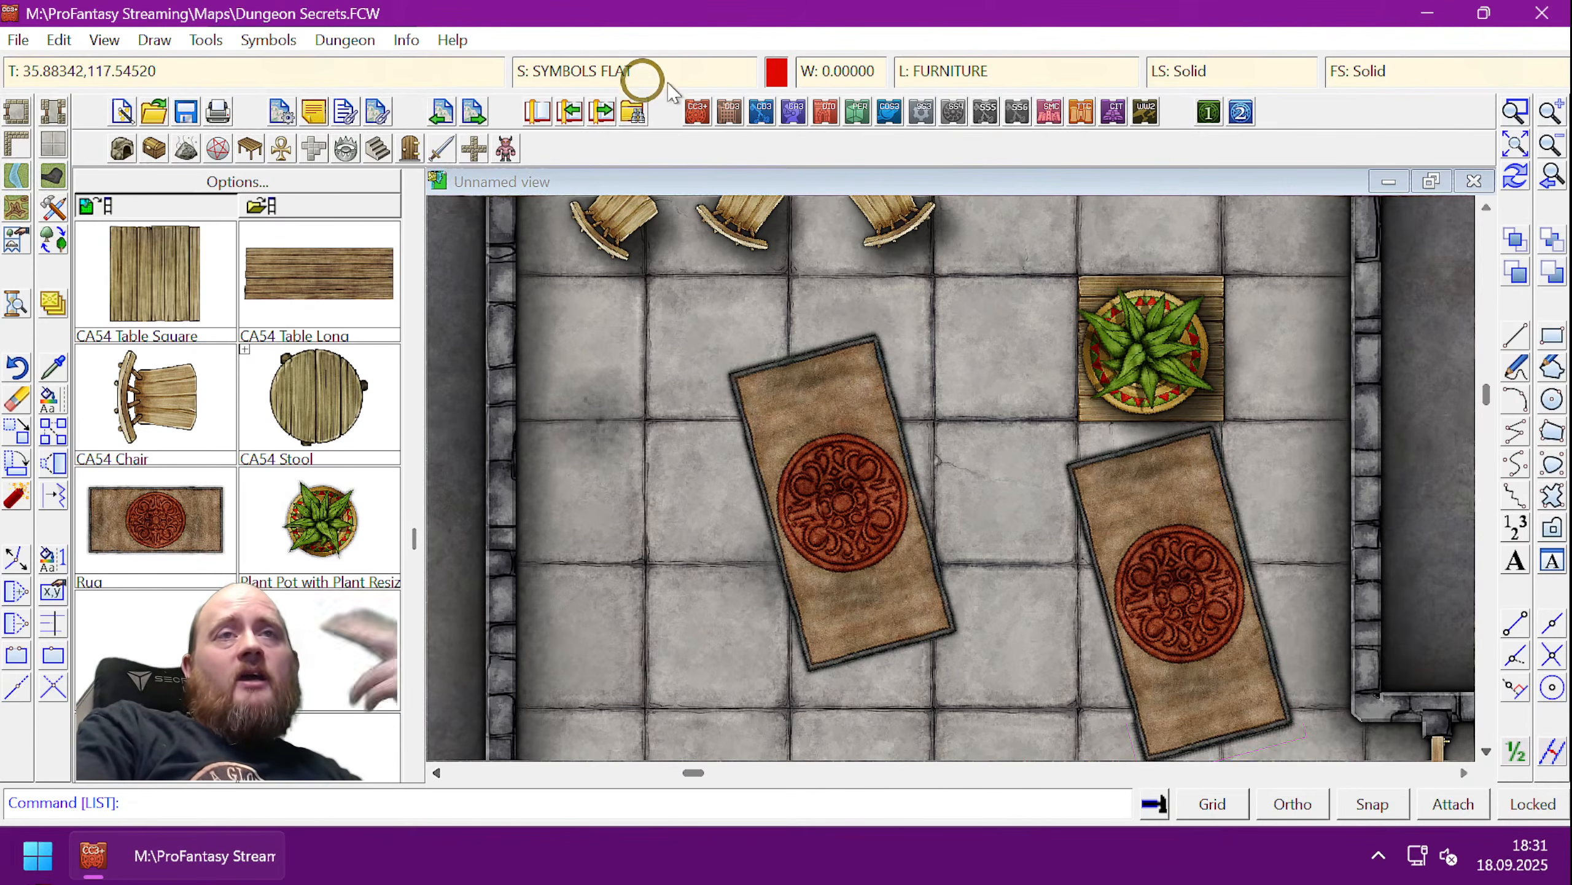
pyautogui.click(610, 70)
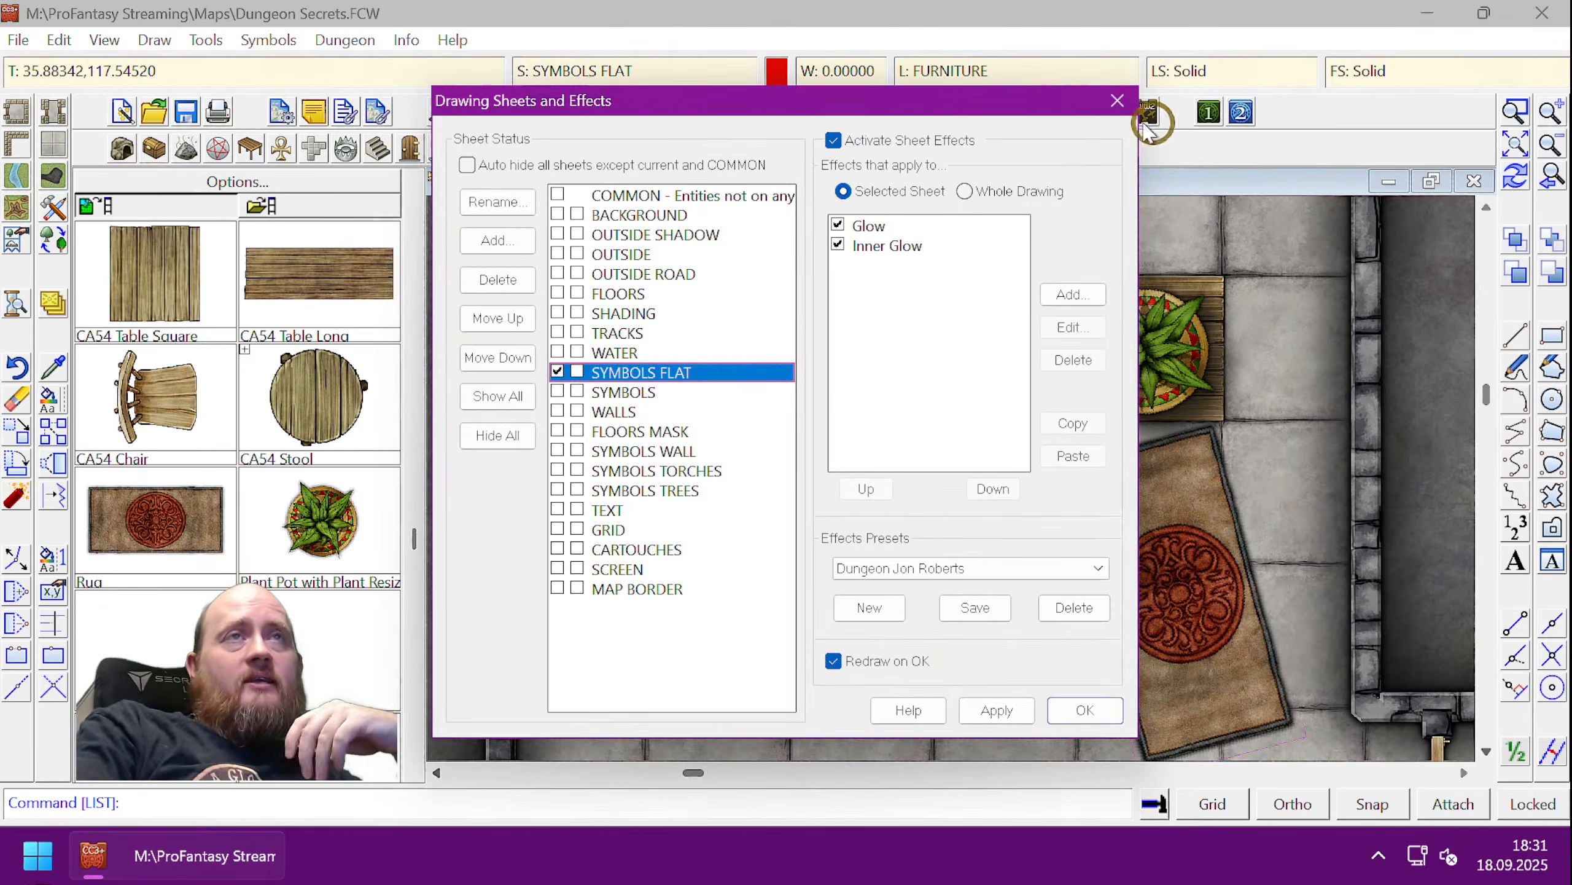
pyautogui.click(1117, 101)
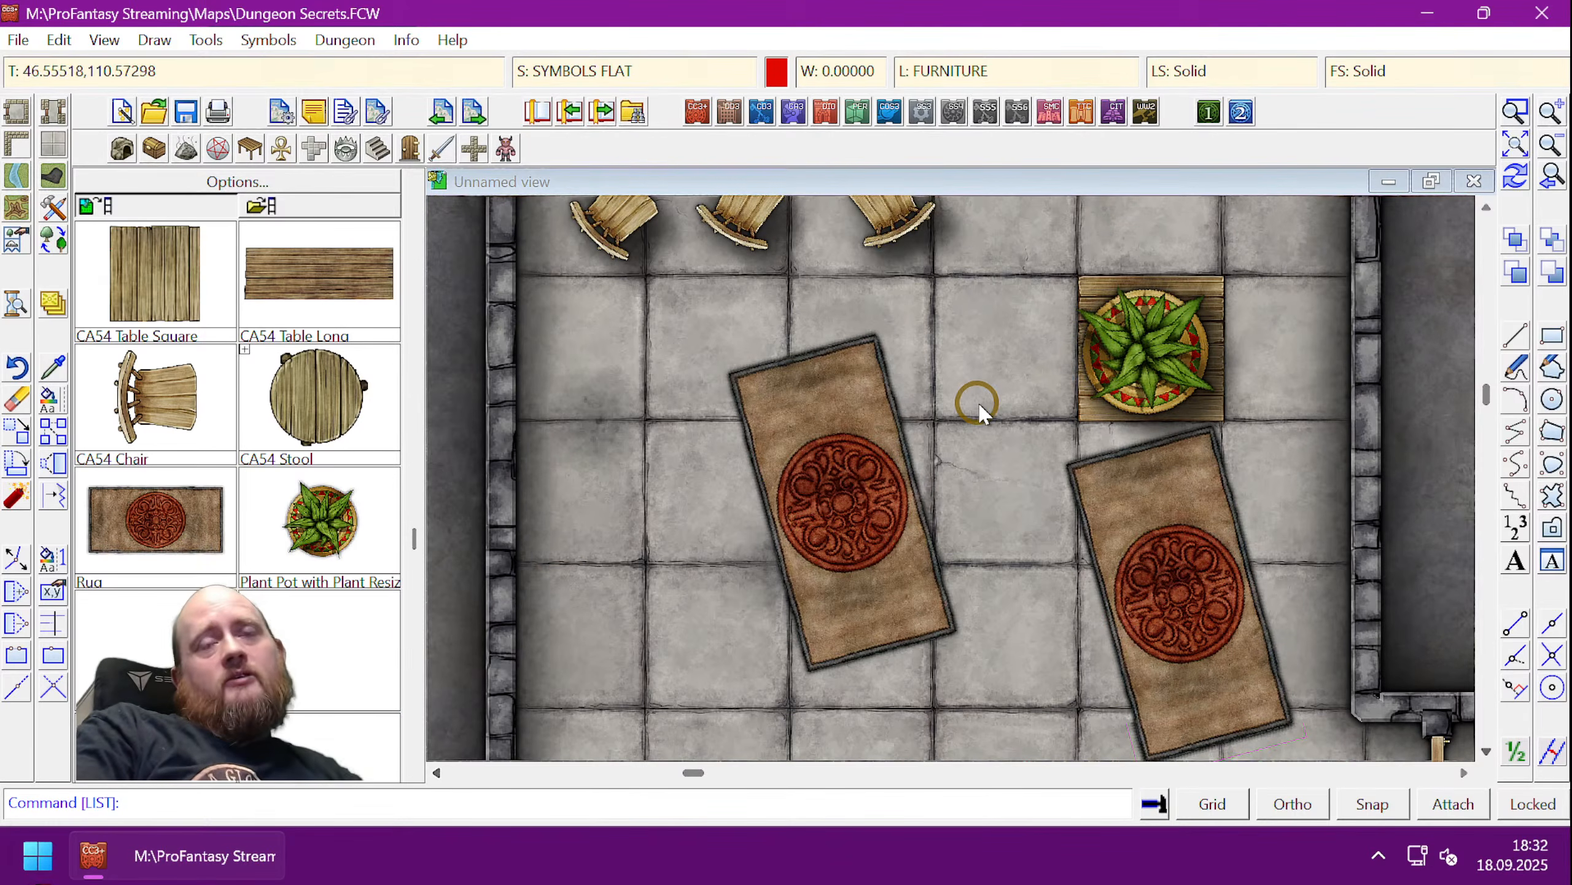
pyautogui.click(299, 521)
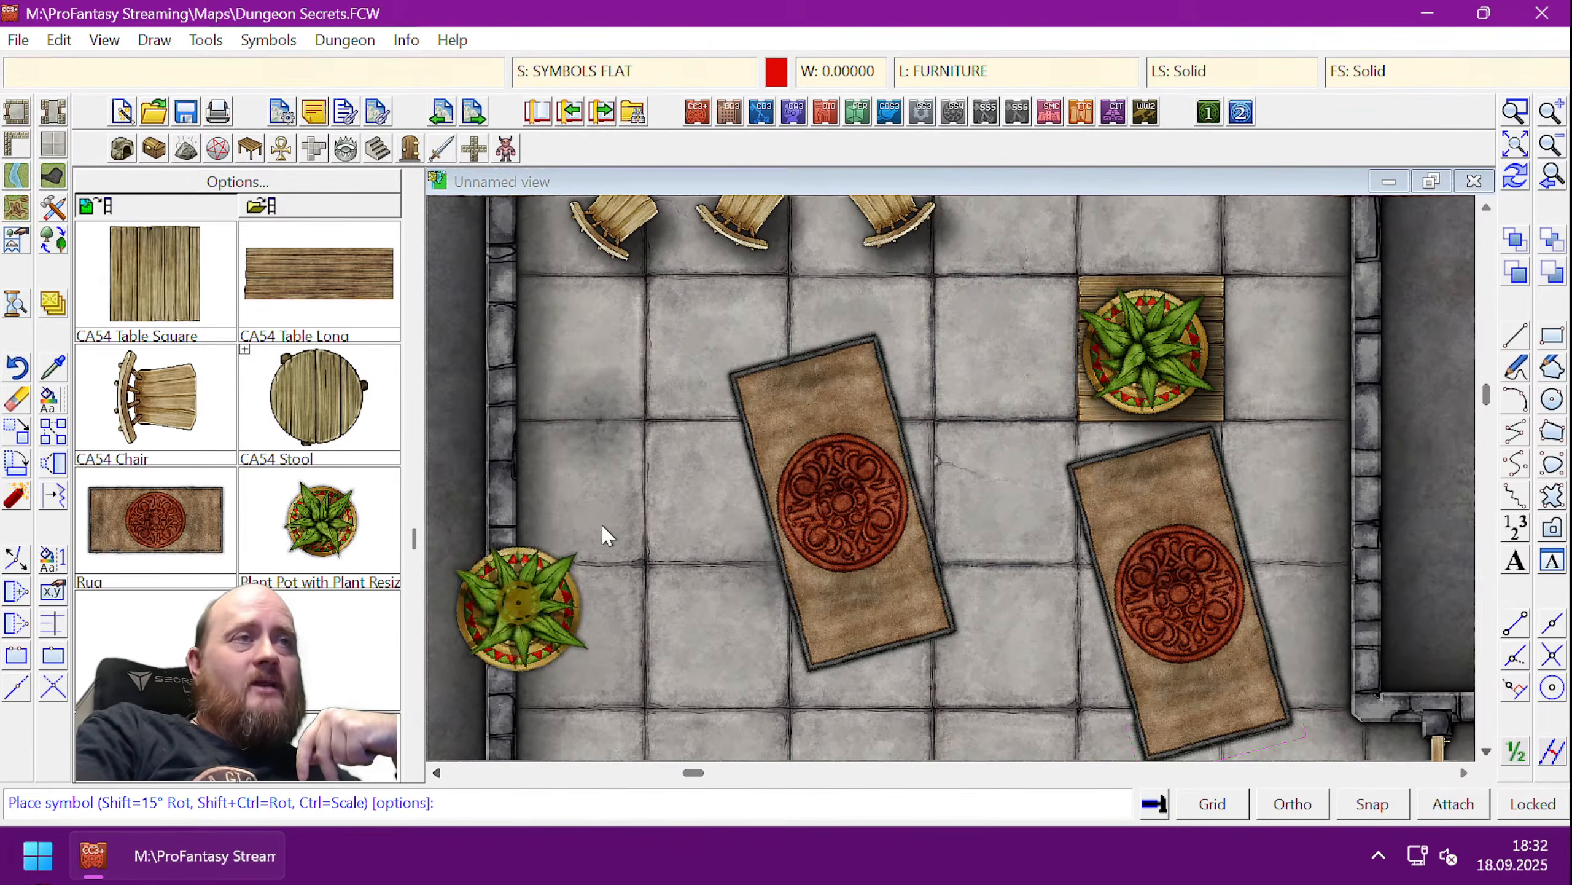
pyautogui.click(592, 415)
pyautogui.rightClick(665, 583)
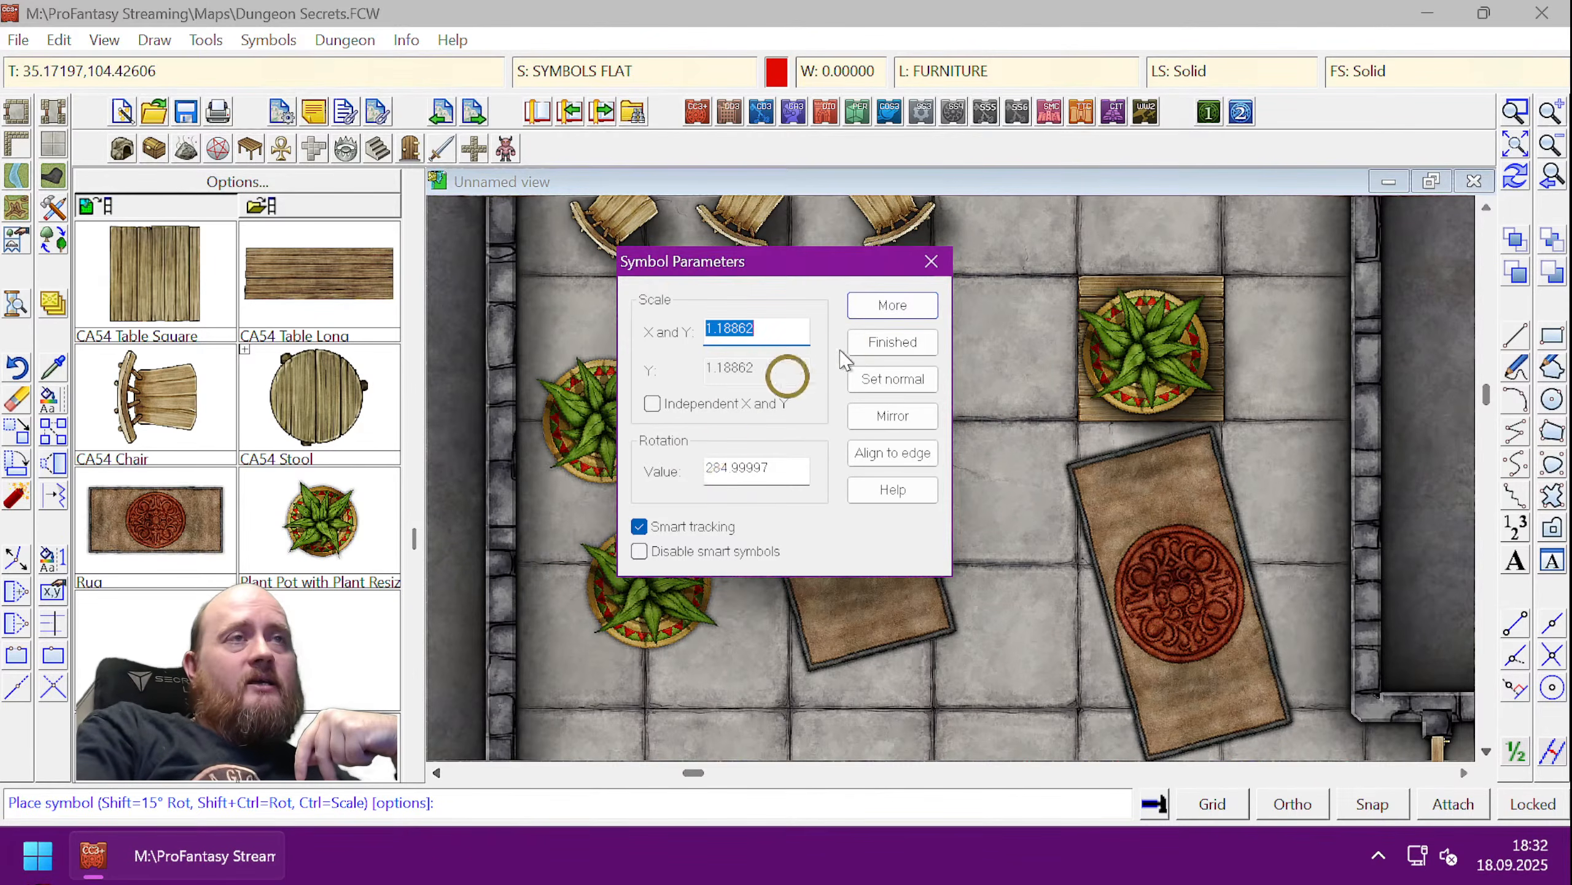
pyautogui.click(855, 350)
pyautogui.click(392, 41)
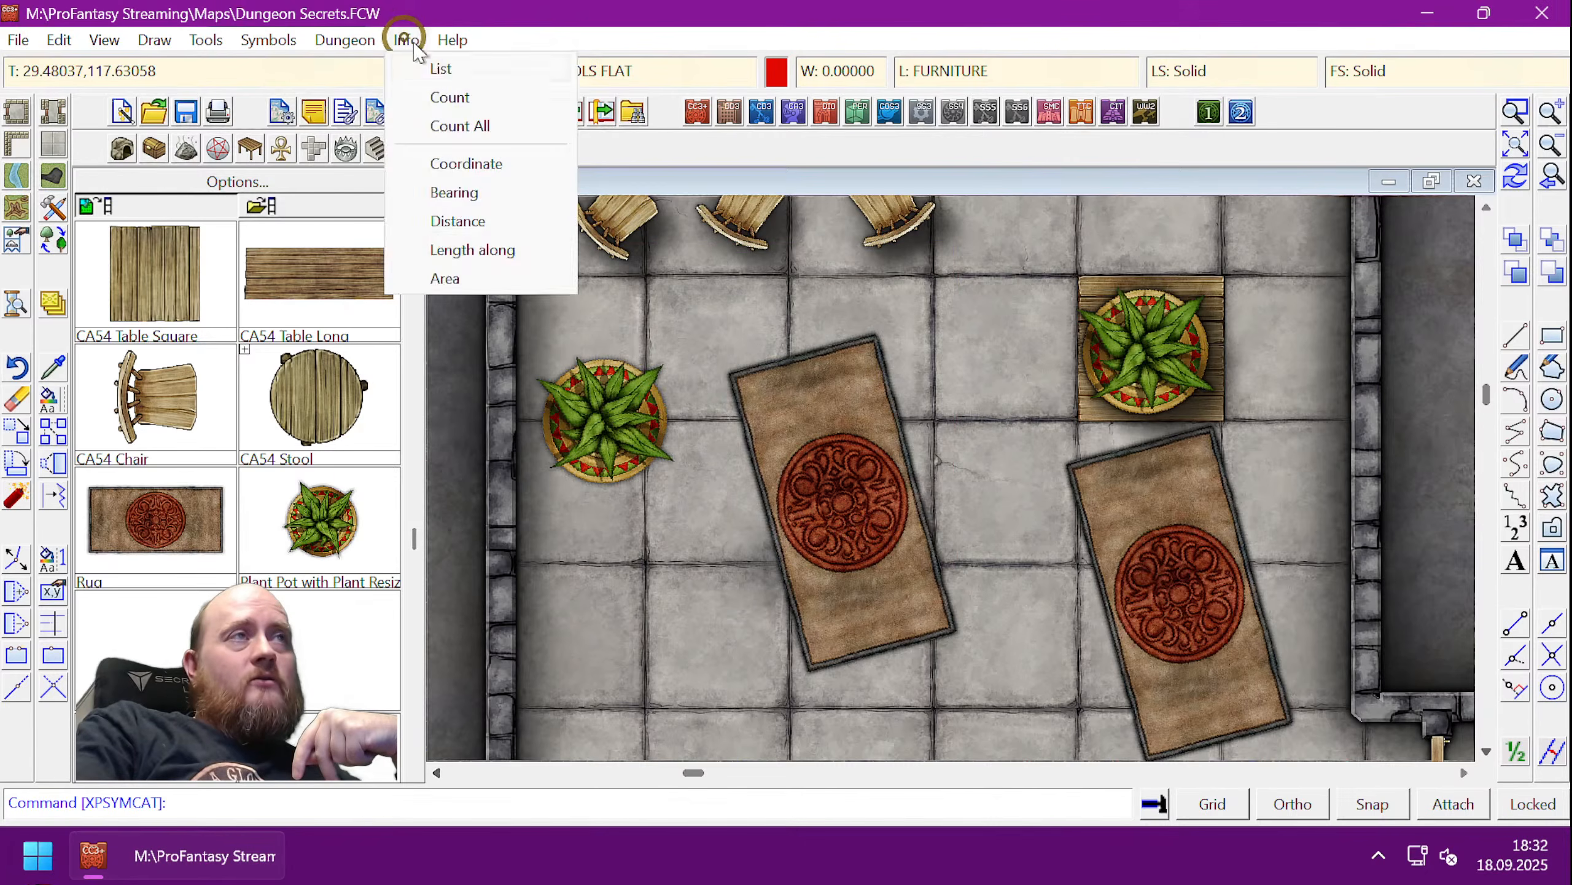
pyautogui.click(433, 69)
pyautogui.click(585, 489)
pyautogui.click(593, 465)
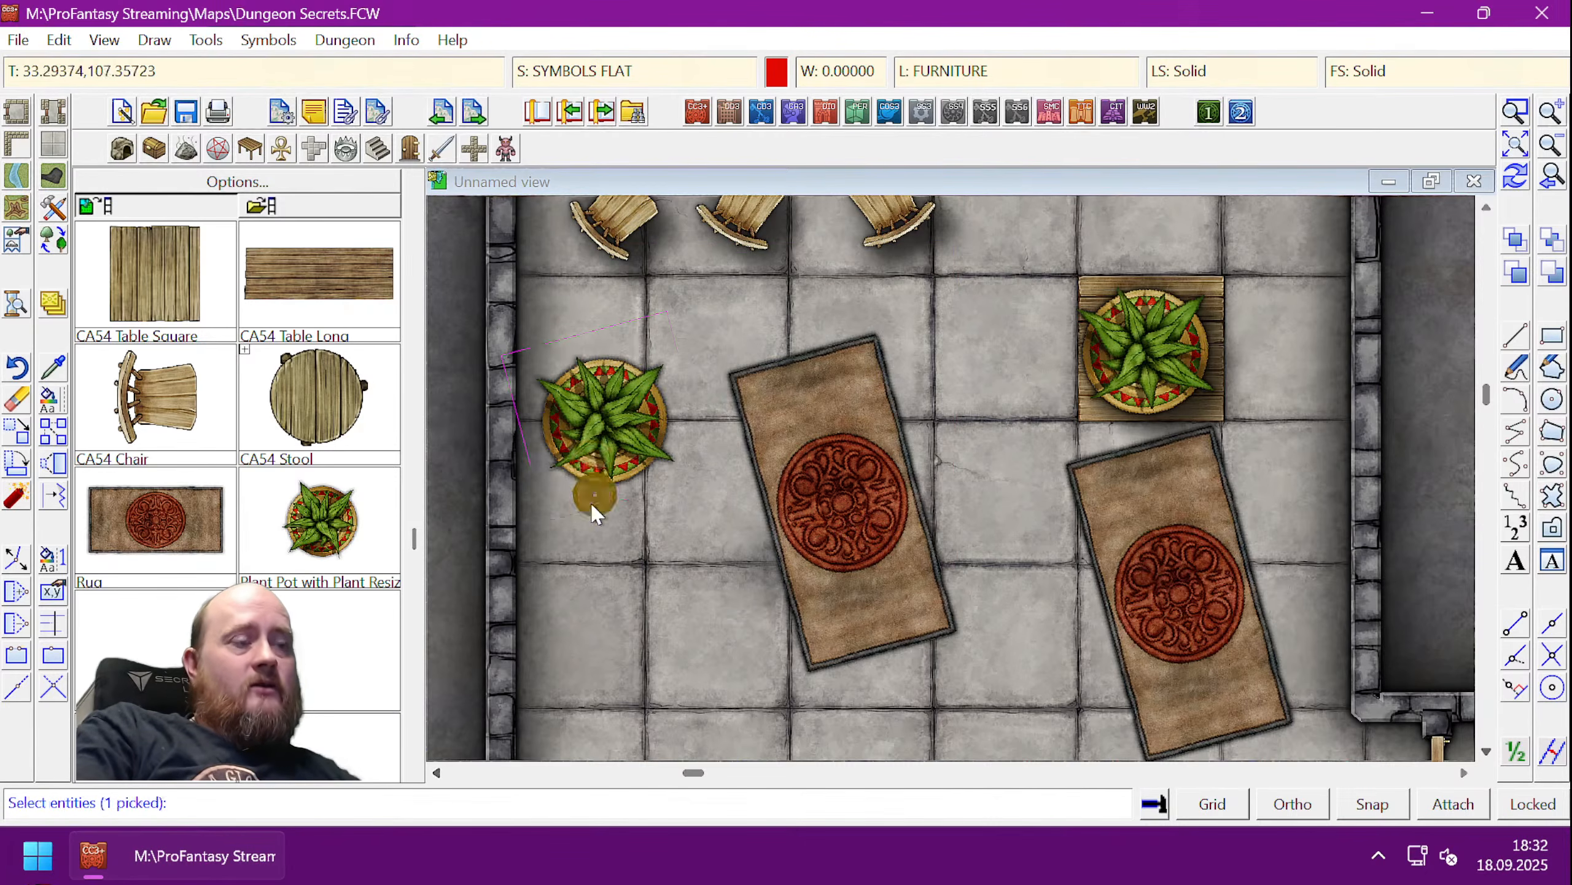
pyautogui.press('d')
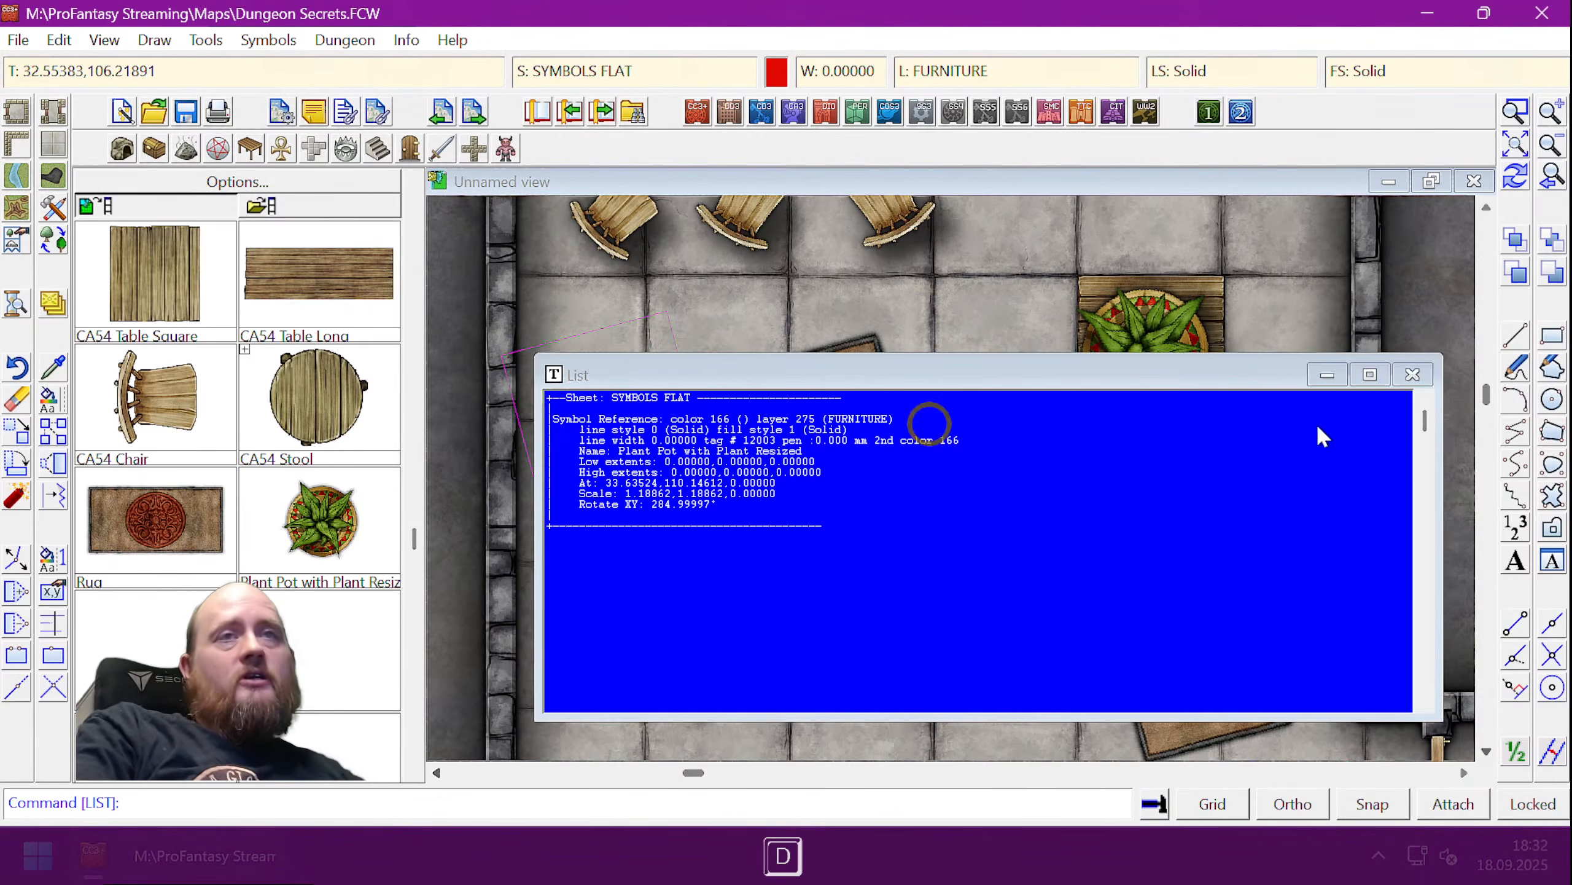
pyautogui.click(1412, 374)
pyautogui.click(19, 403)
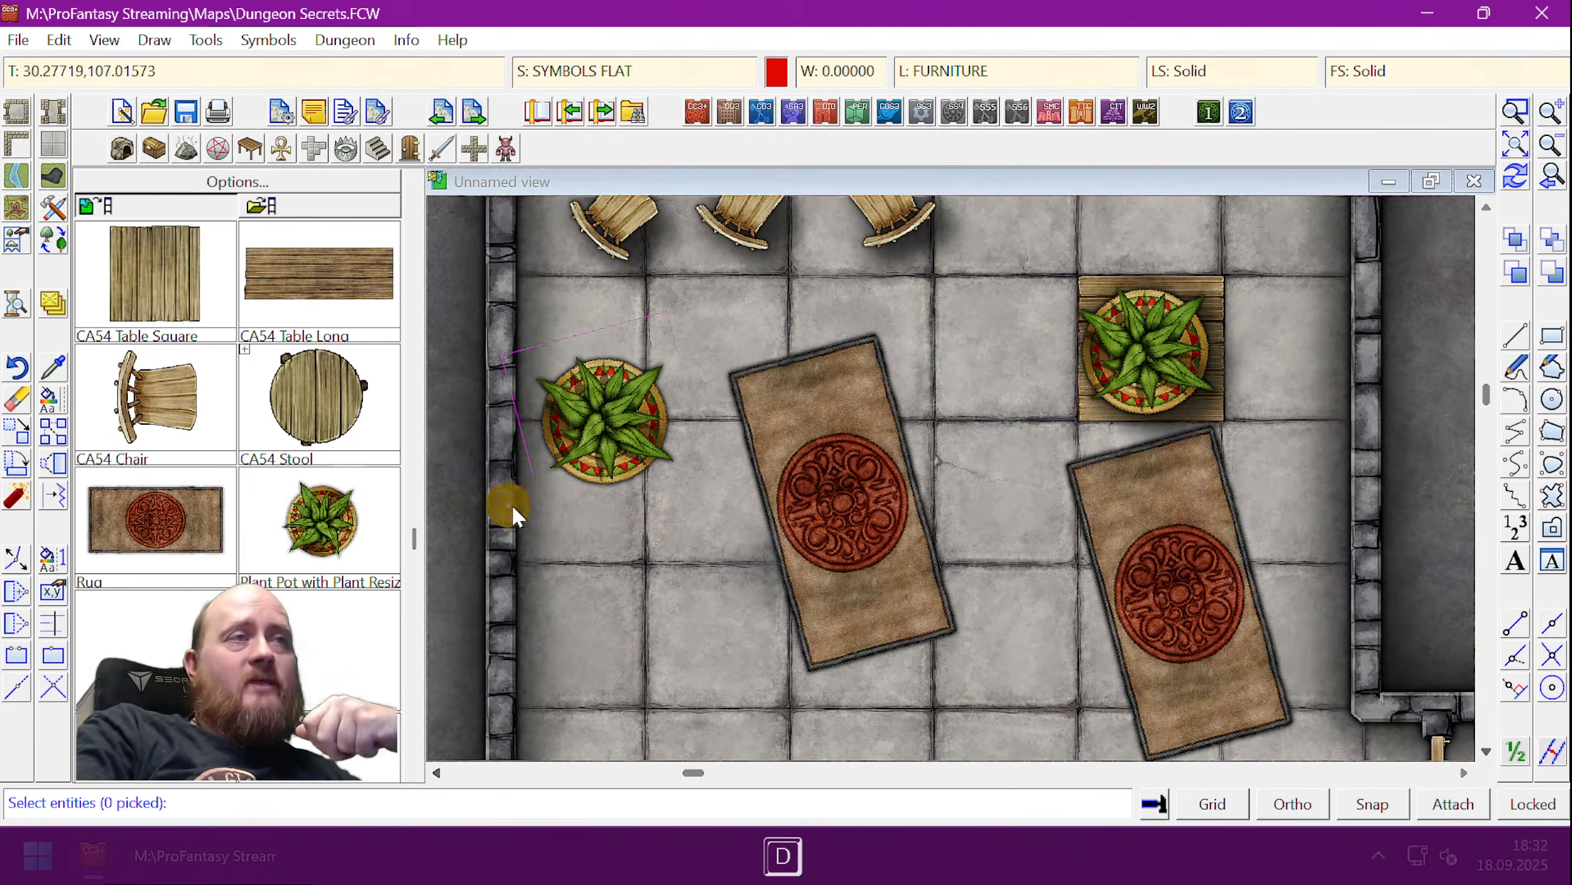
pyautogui.click(545, 493)
pyautogui.click(610, 495)
pyautogui.press('d')
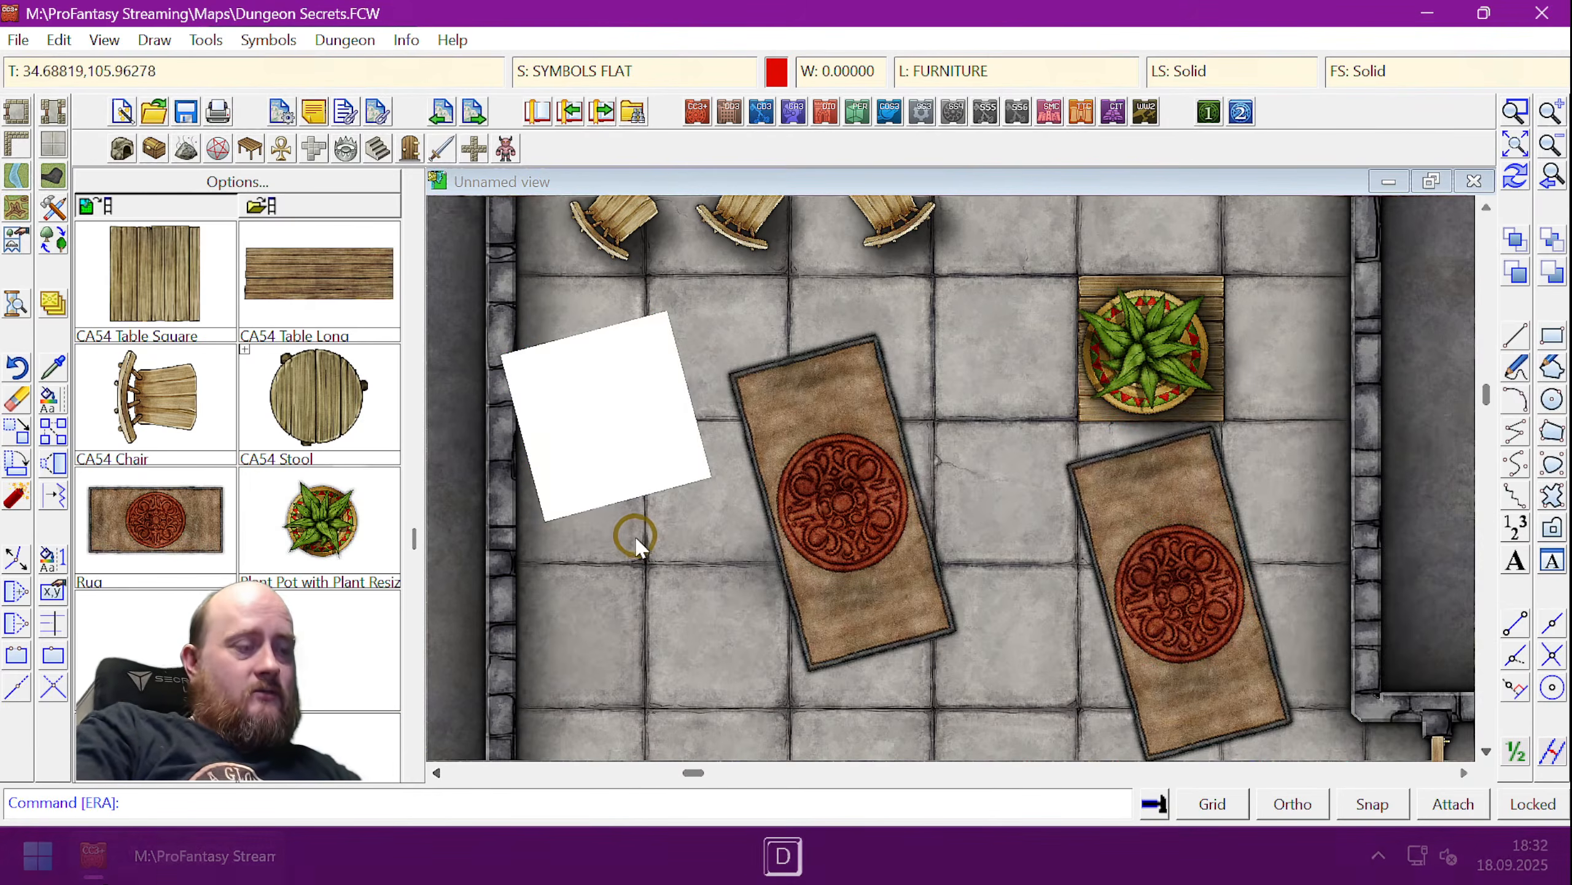
pyautogui.hotkey('ctrl', 'r')
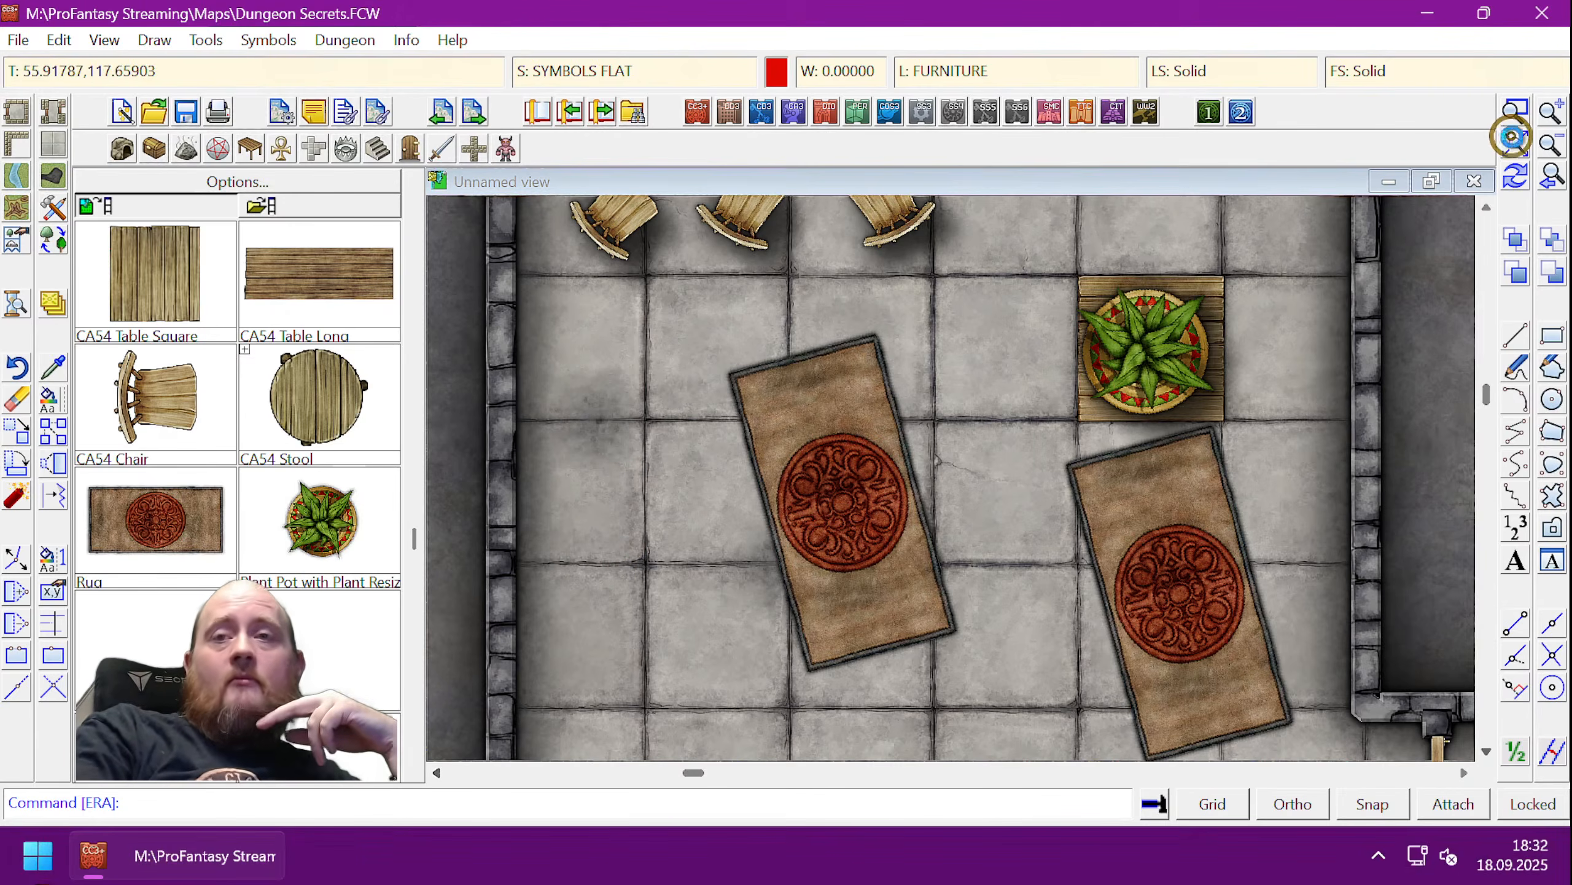
pyautogui.click(1512, 137)
# - Zoom in on the large room beside the furnished room and load the CA54 pit trap catalog
pyautogui.click(1015, 511)
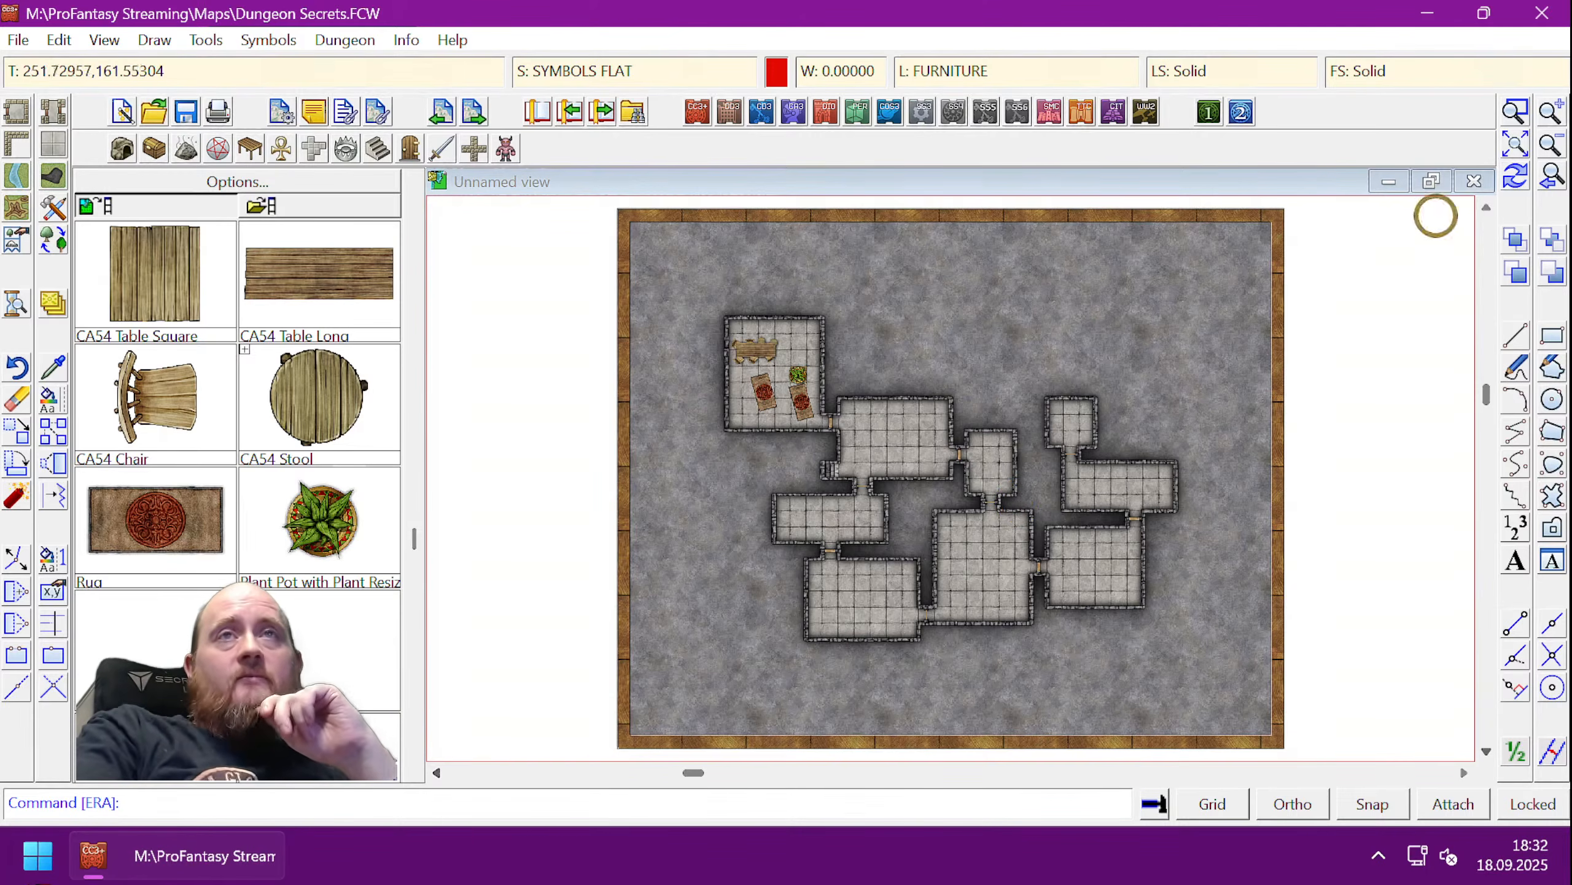
pyautogui.click(1515, 110)
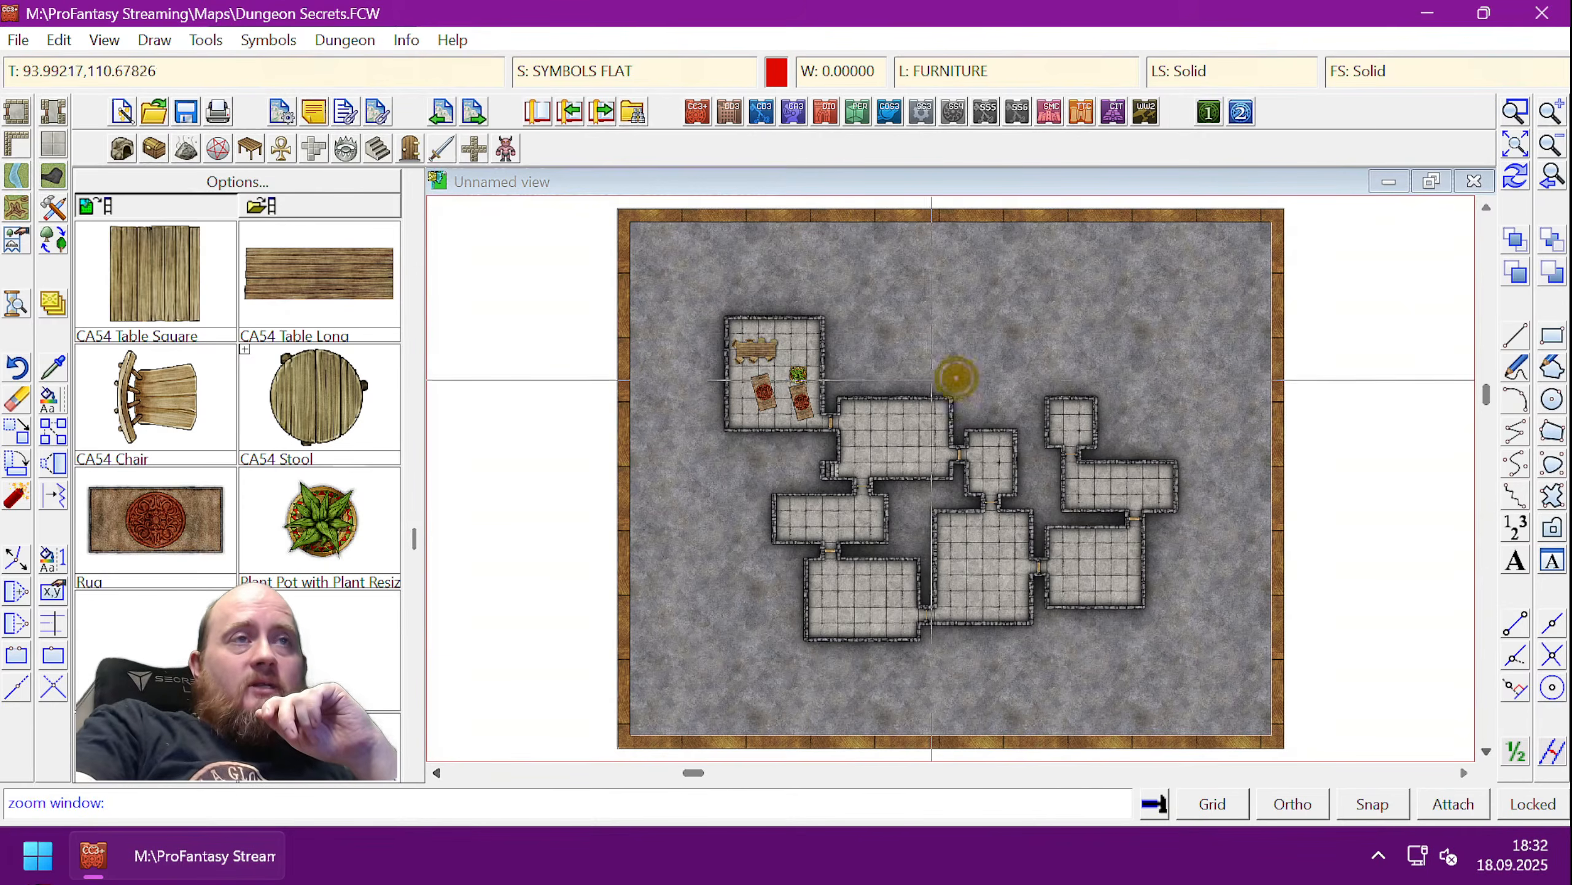
pyautogui.click(828, 358)
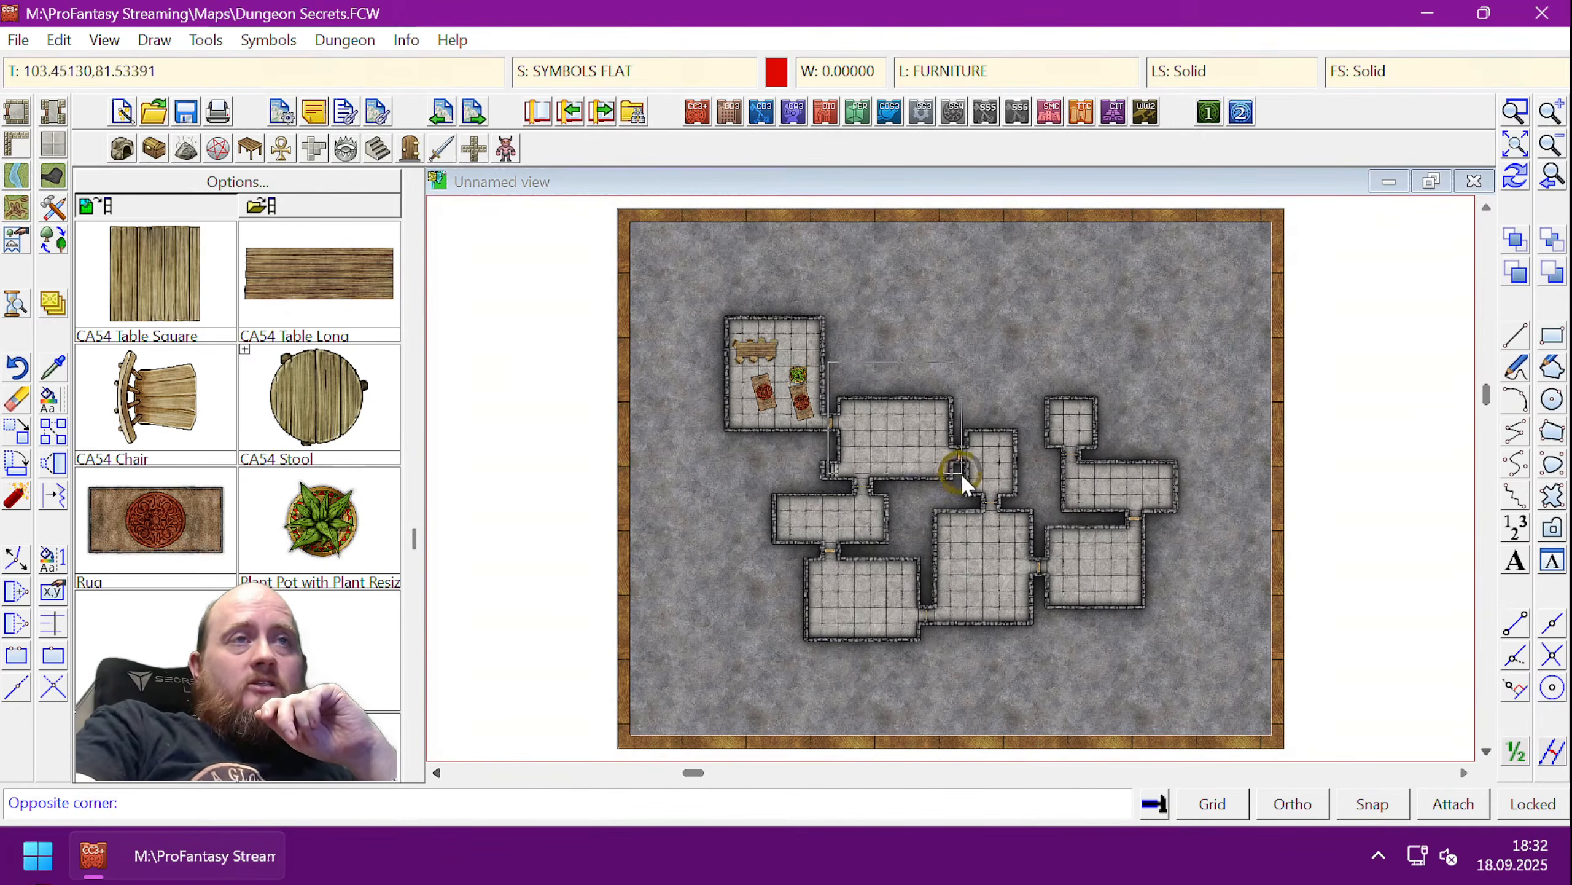
pyautogui.click(961, 475)
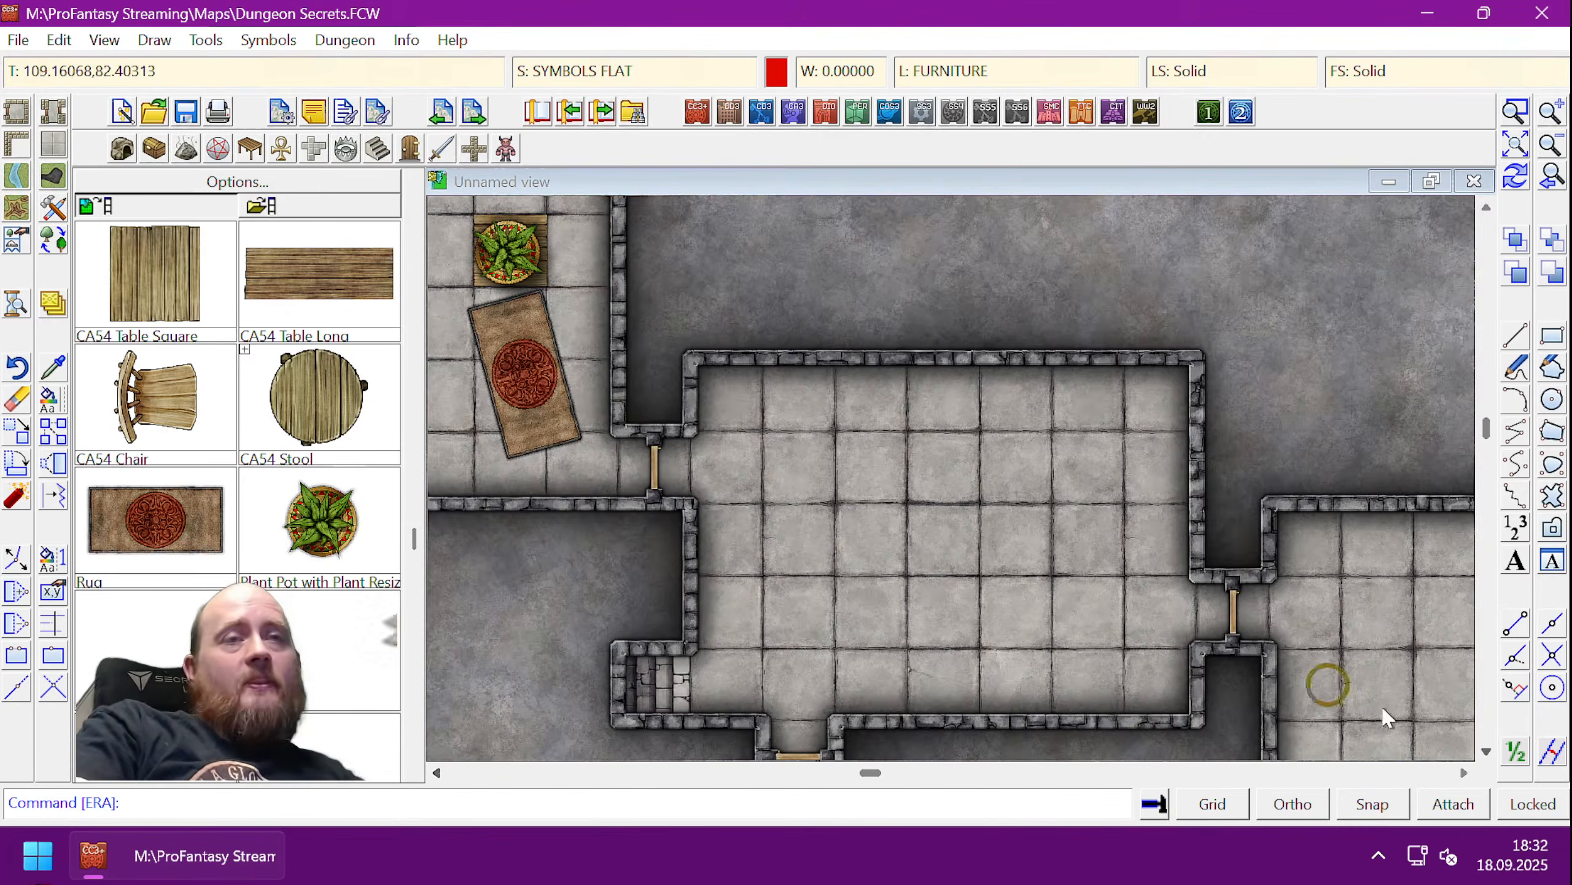
pyautogui.click(1487, 751)
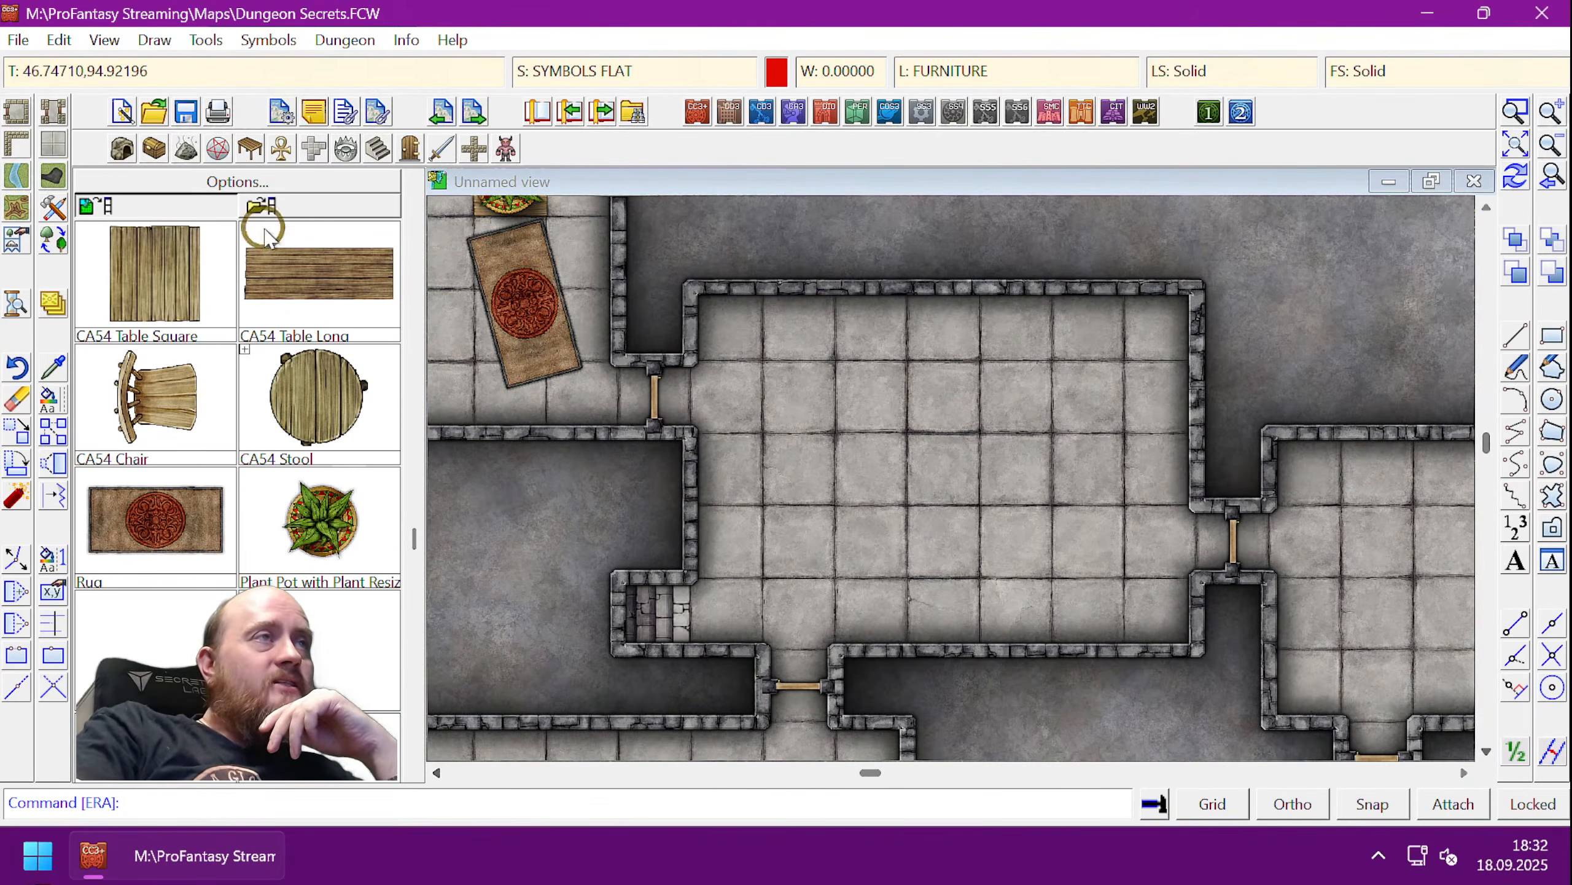
pyautogui.click(347, 148)
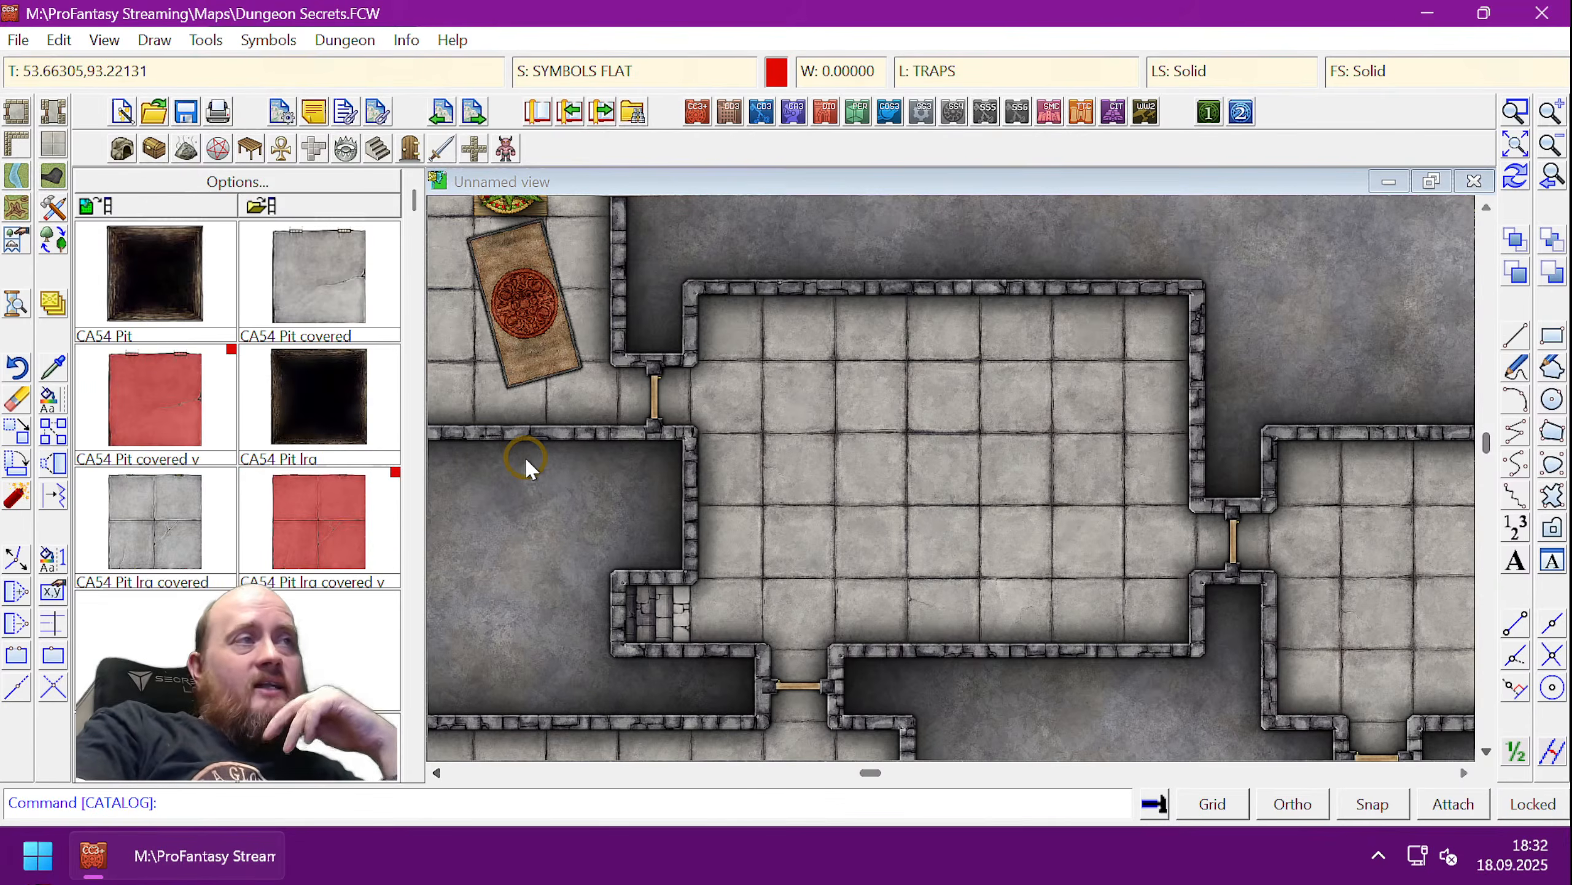
# - Place one CA54 Pit at scale 1.00000, snapped to the floor grid, in the large room
pyautogui.click(153, 274)
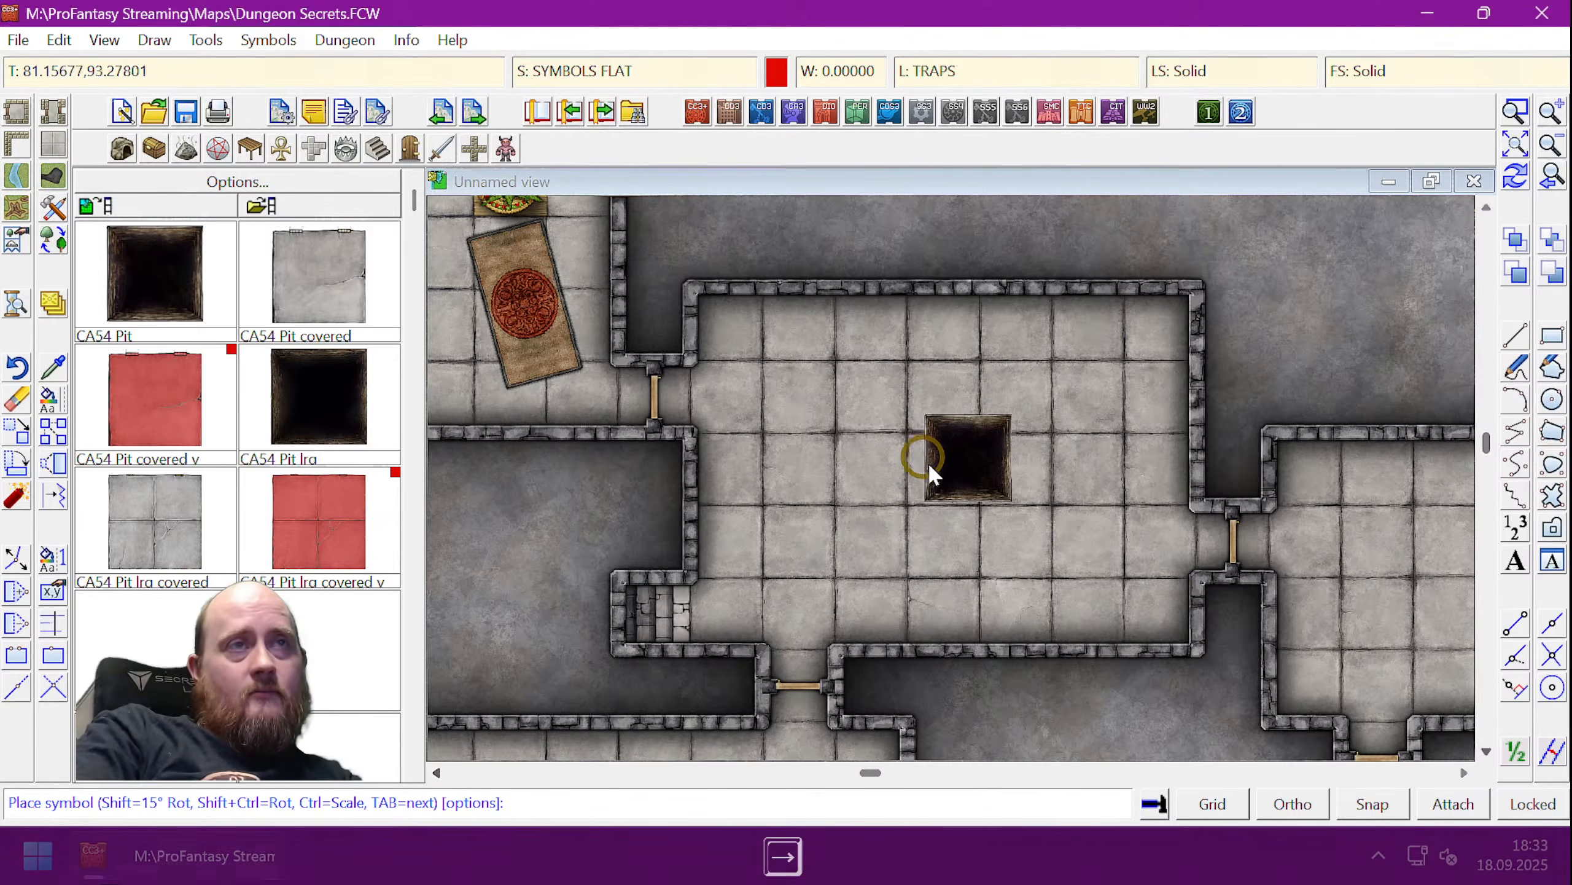
pyautogui.rightClick(903, 470)
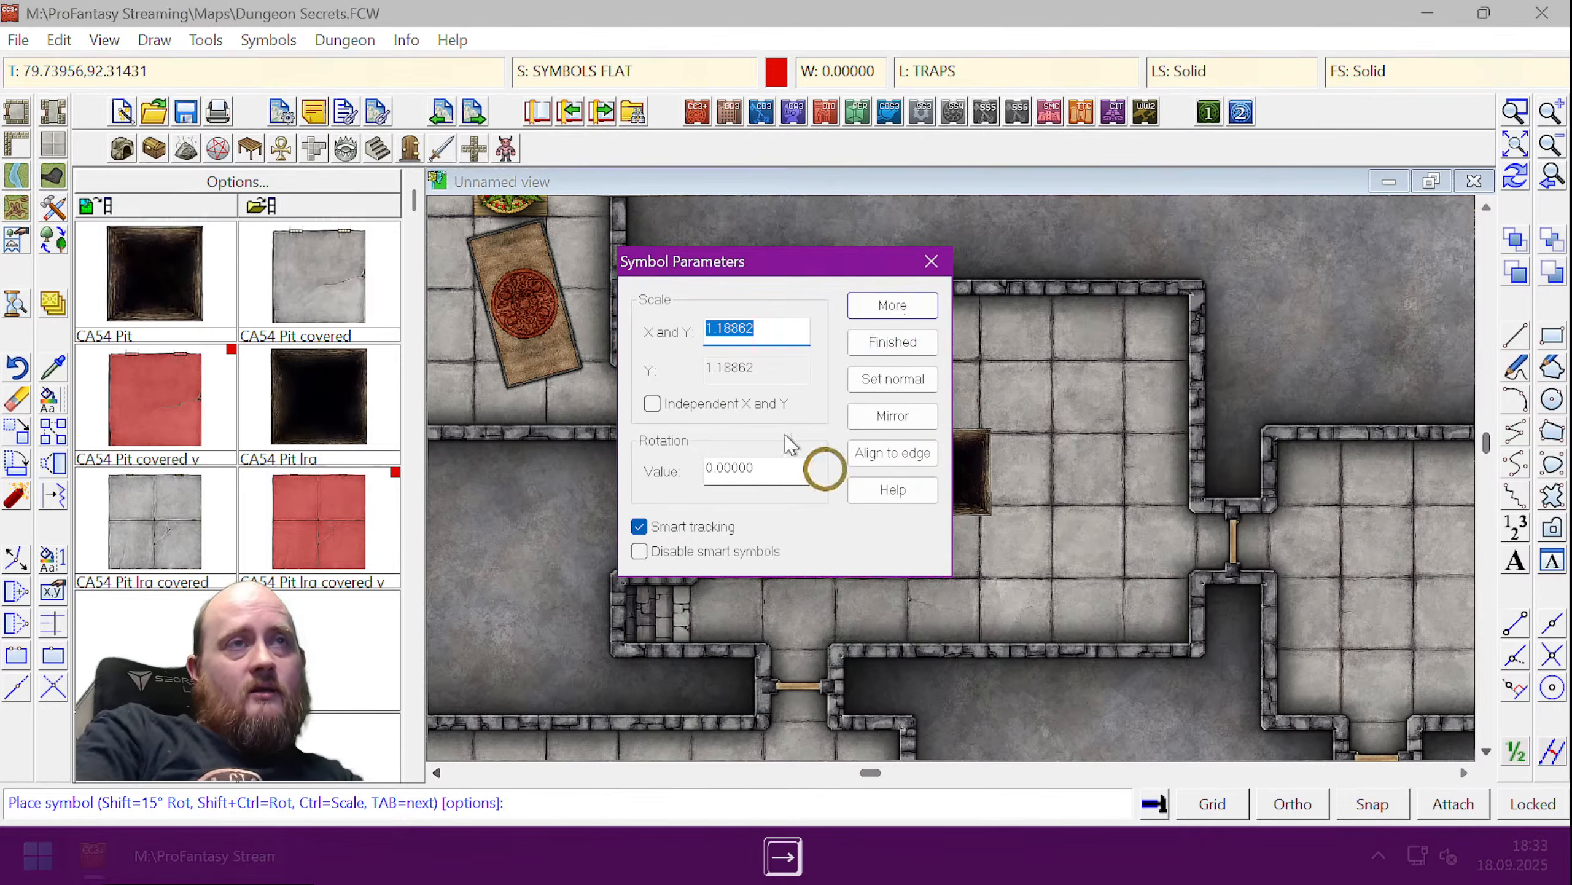
pyautogui.click(892, 378)
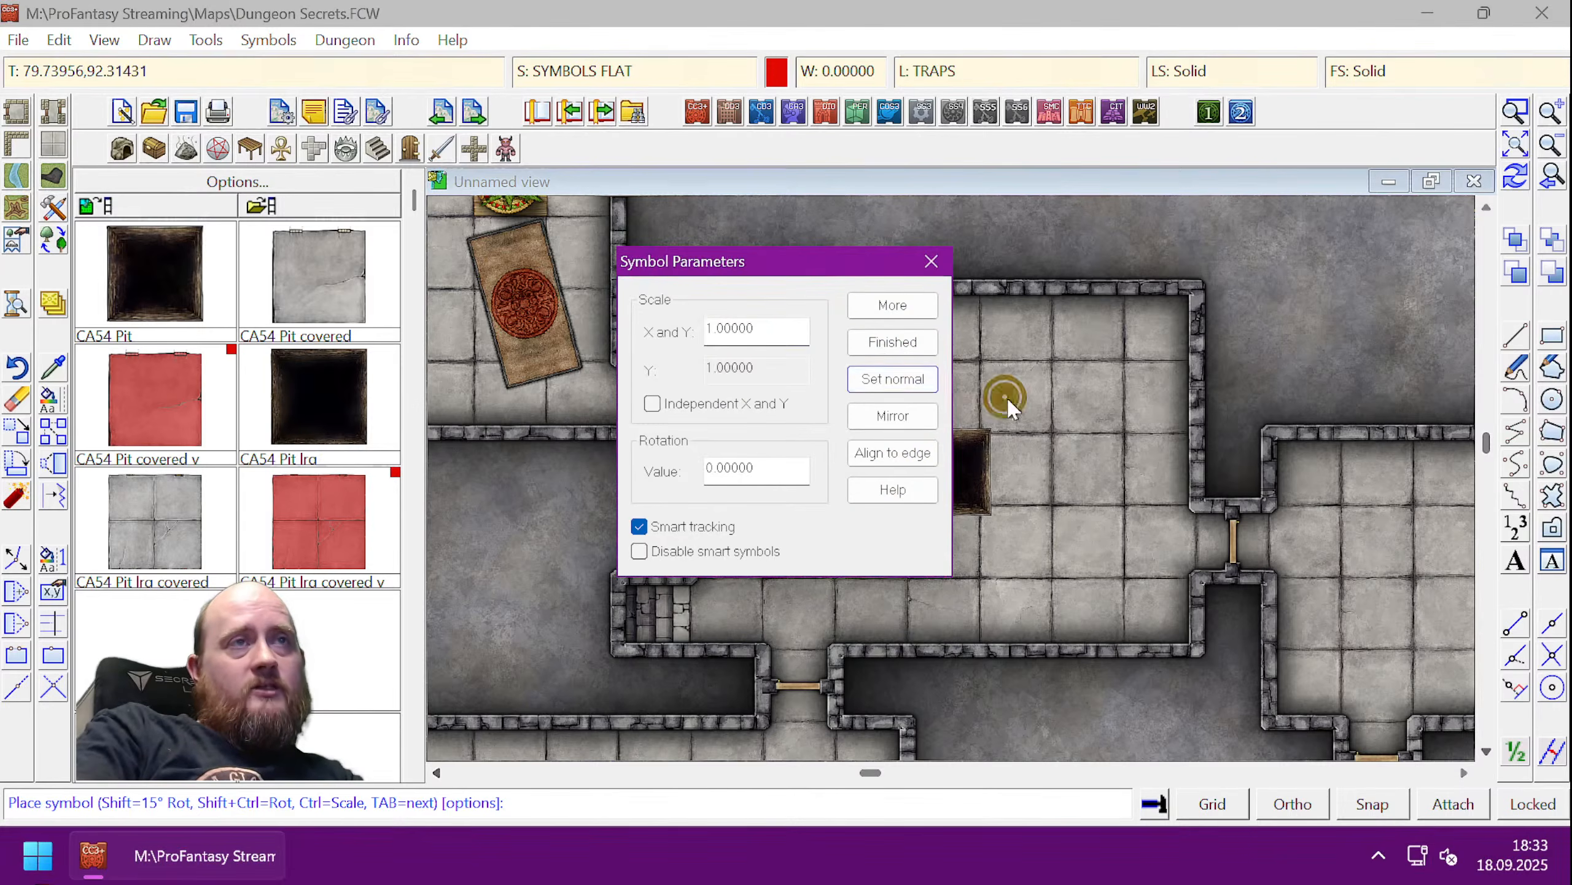
pyautogui.click(892, 338)
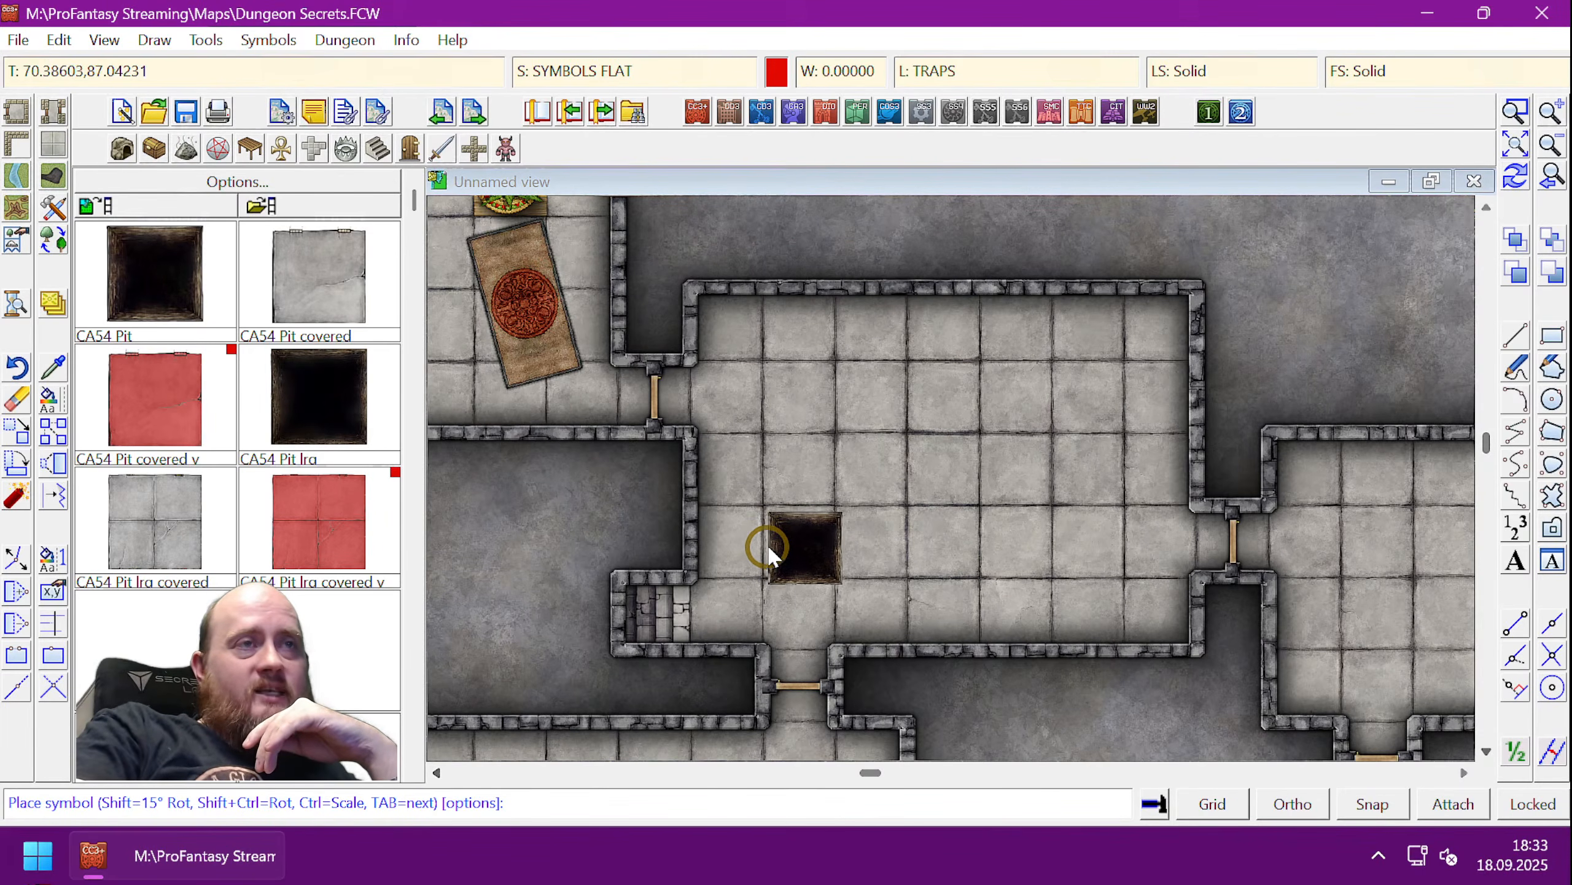
pyautogui.click(1372, 803)
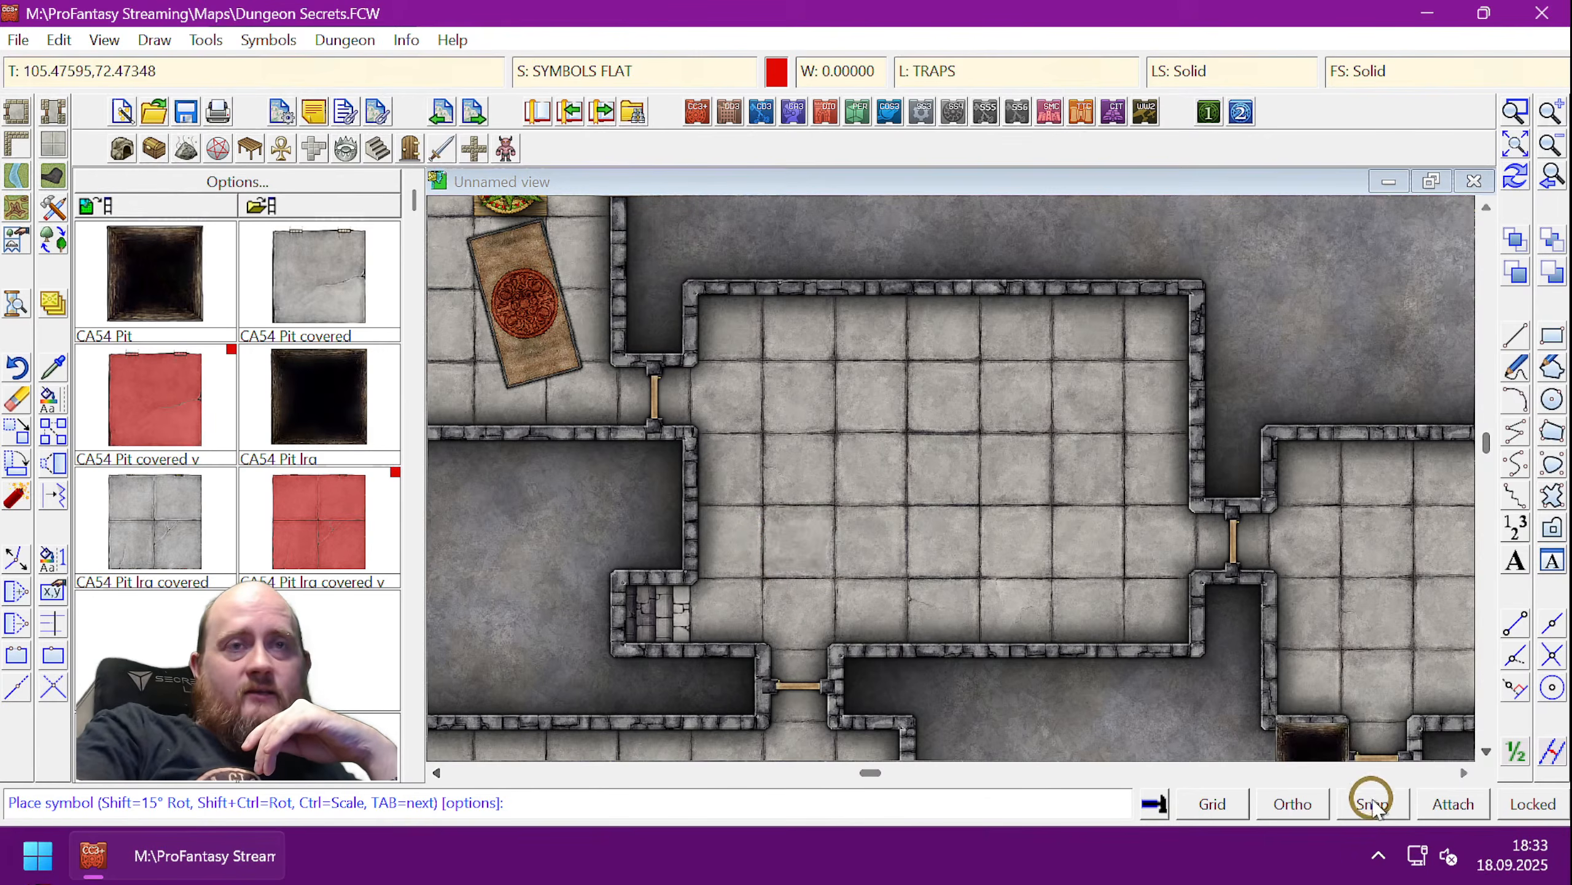
pyautogui.click(769, 550)
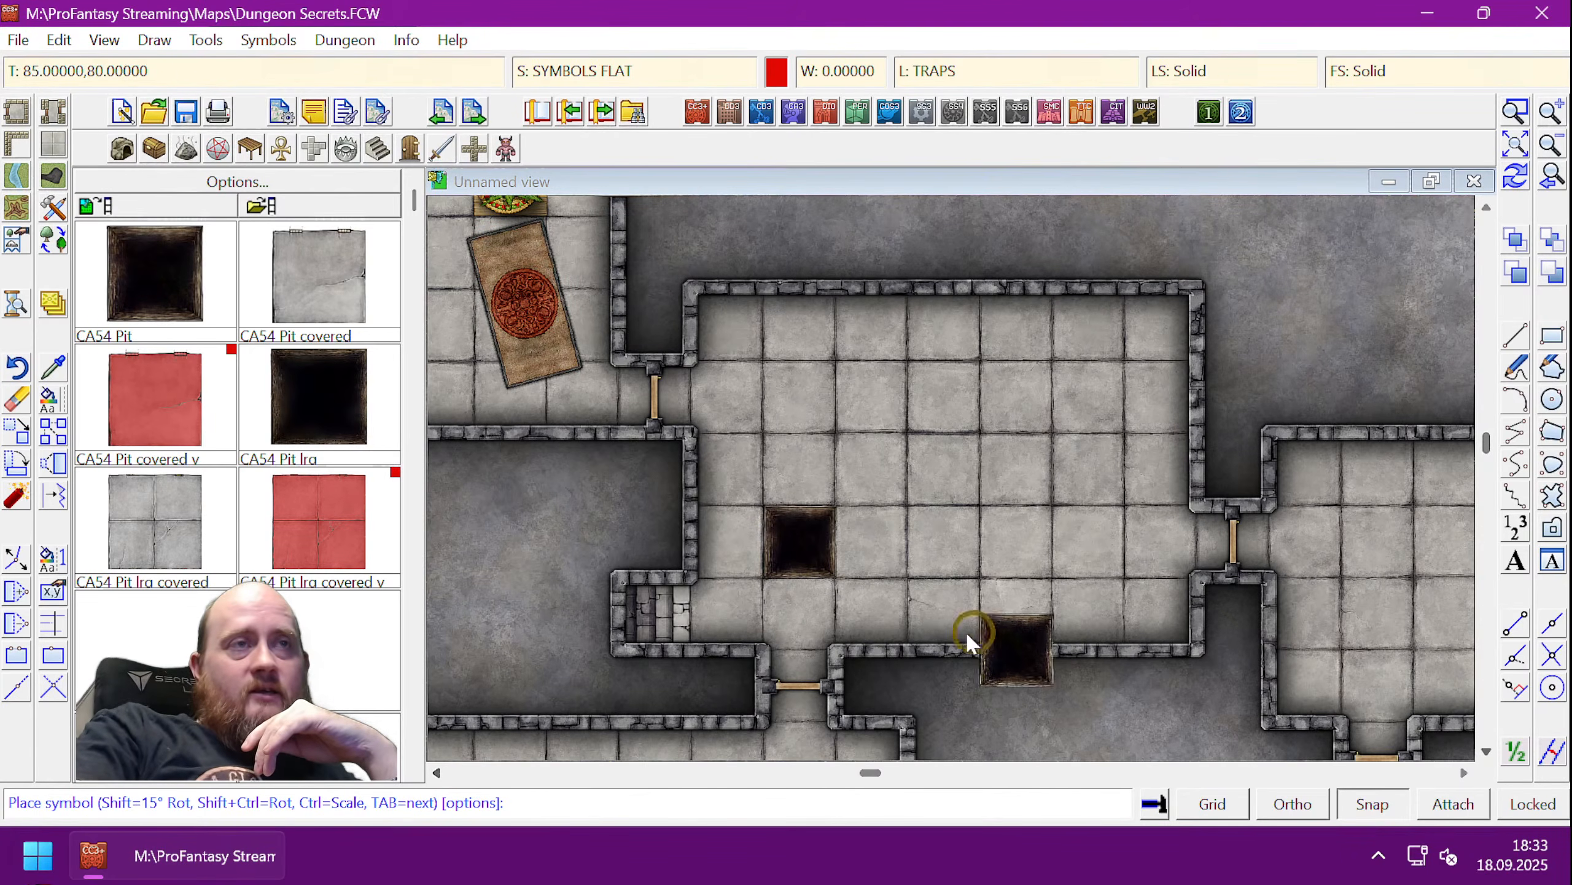
pyautogui.scroll(4, 787, 619)
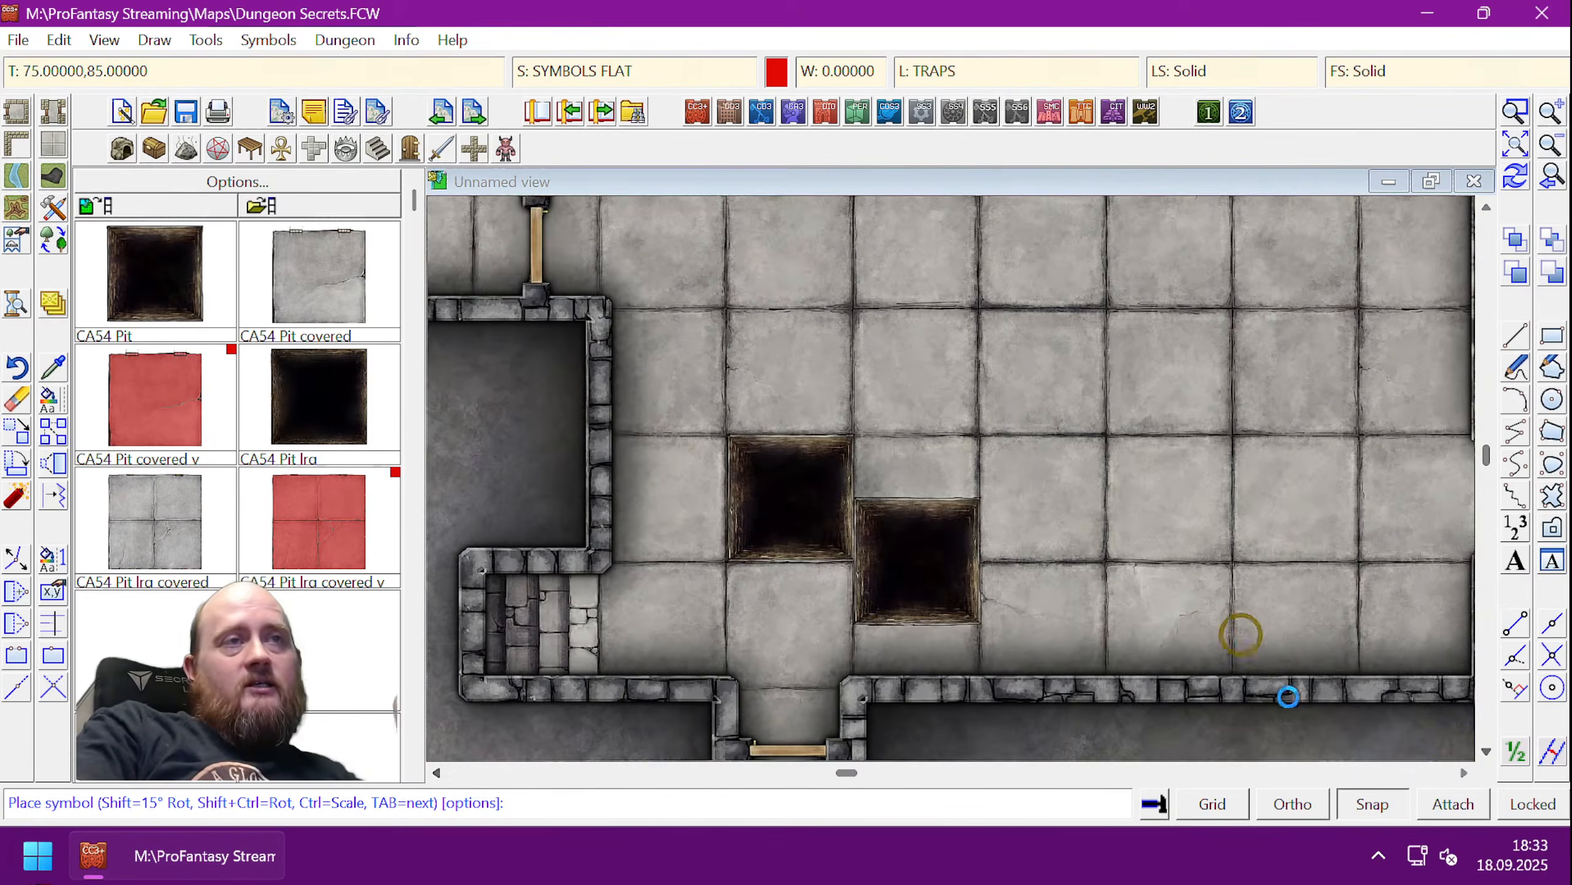
pyautogui.scroll(1, 1109, 673)
pyautogui.rightClick(1015, 420)
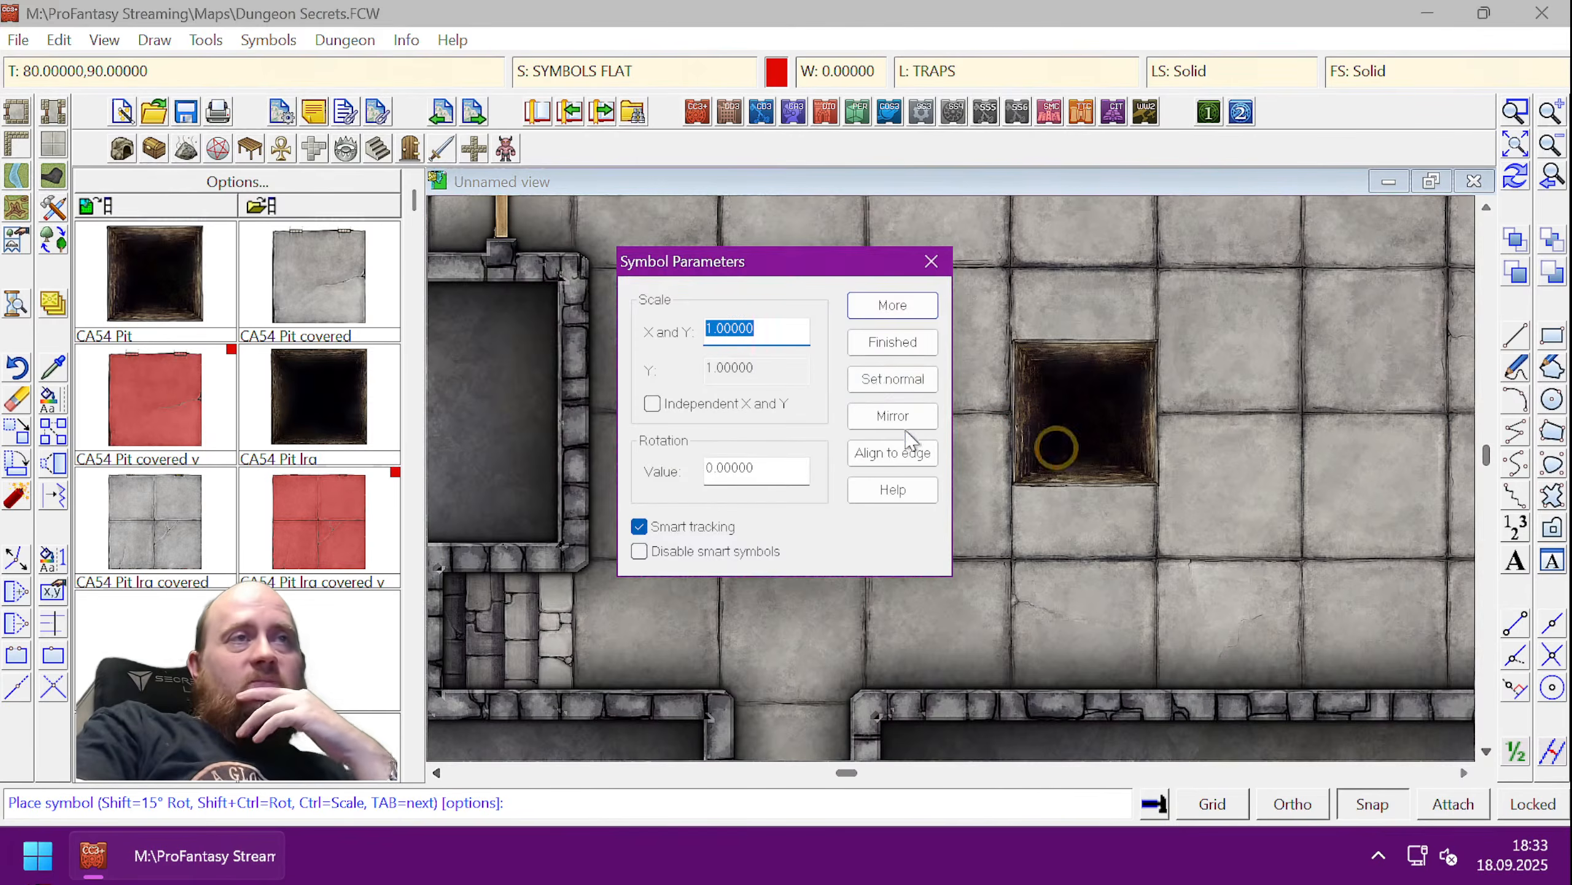
pyautogui.click(915, 352)
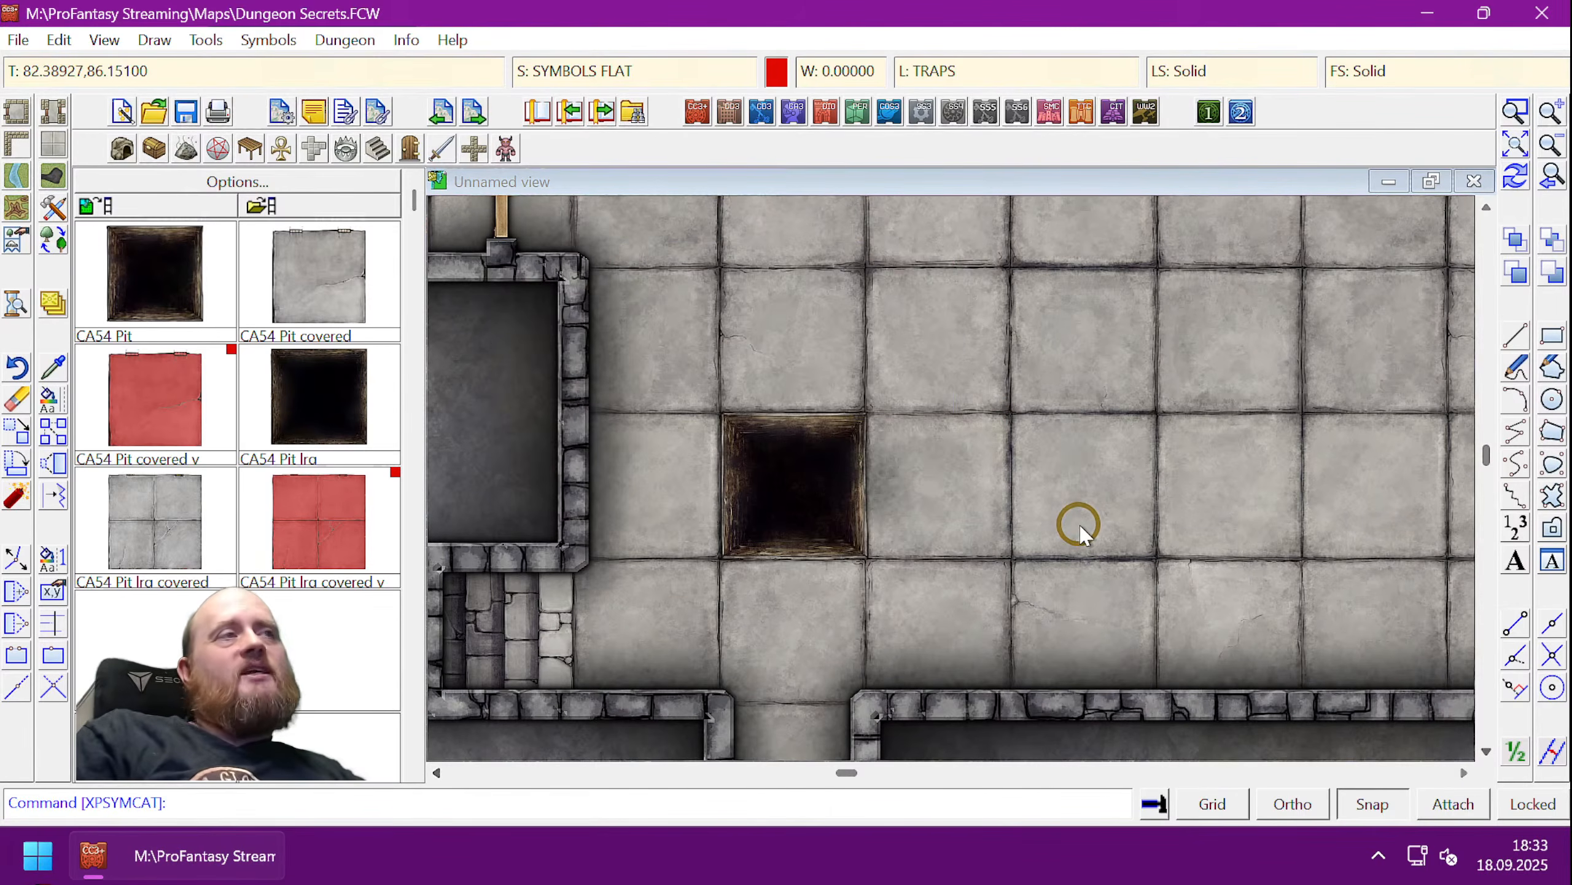
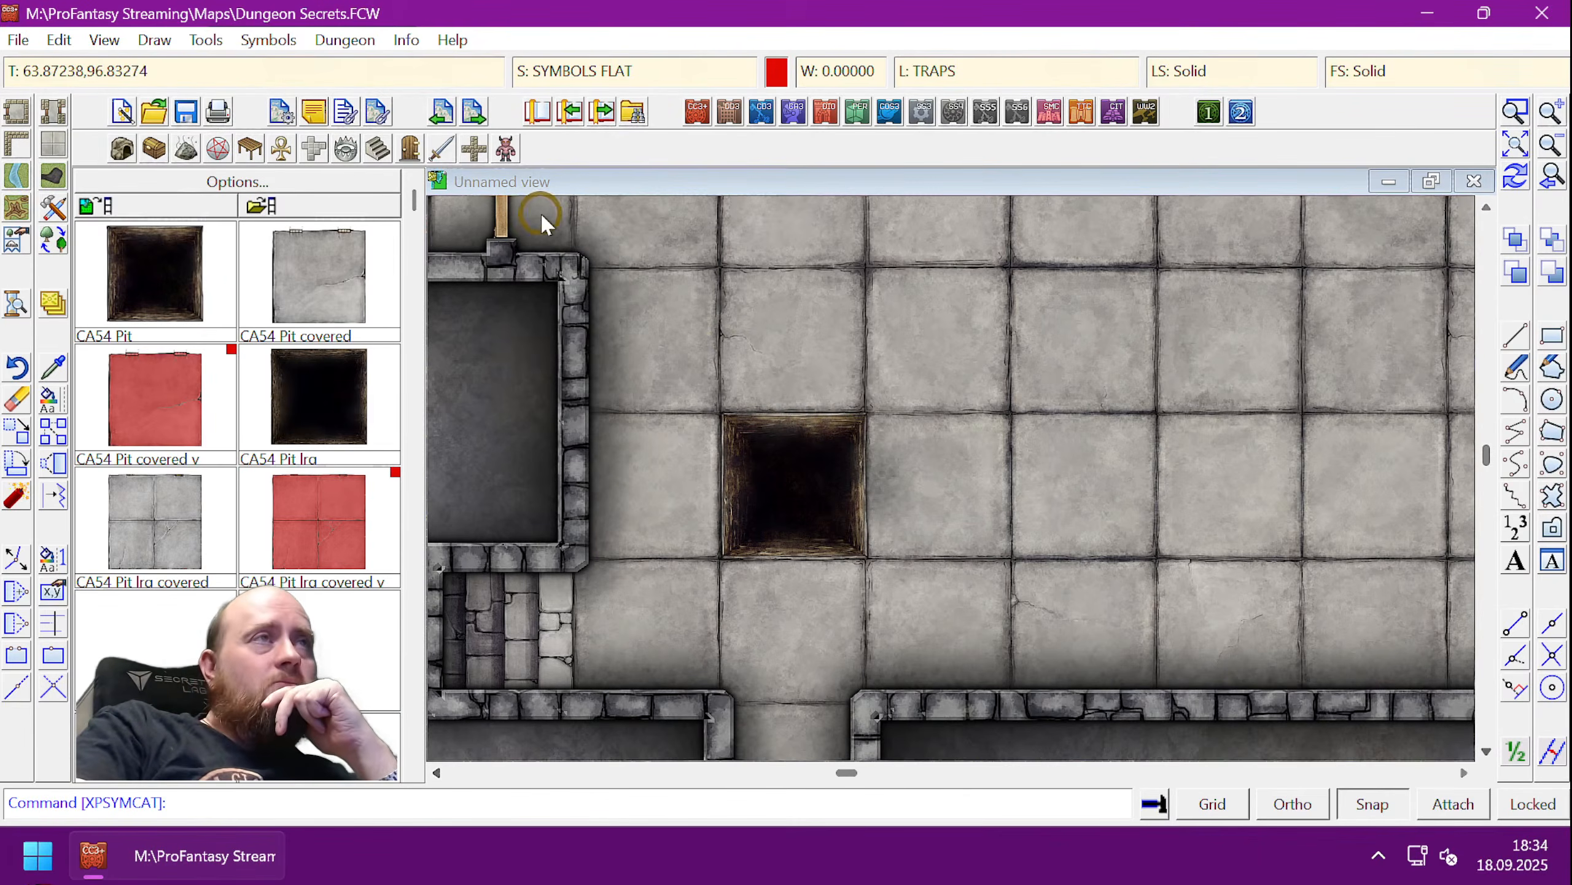
# - List the CA54 pit symbol's properties, first by picking it and then by a window
pyautogui.click(405, 41)
pyautogui.click(421, 68)
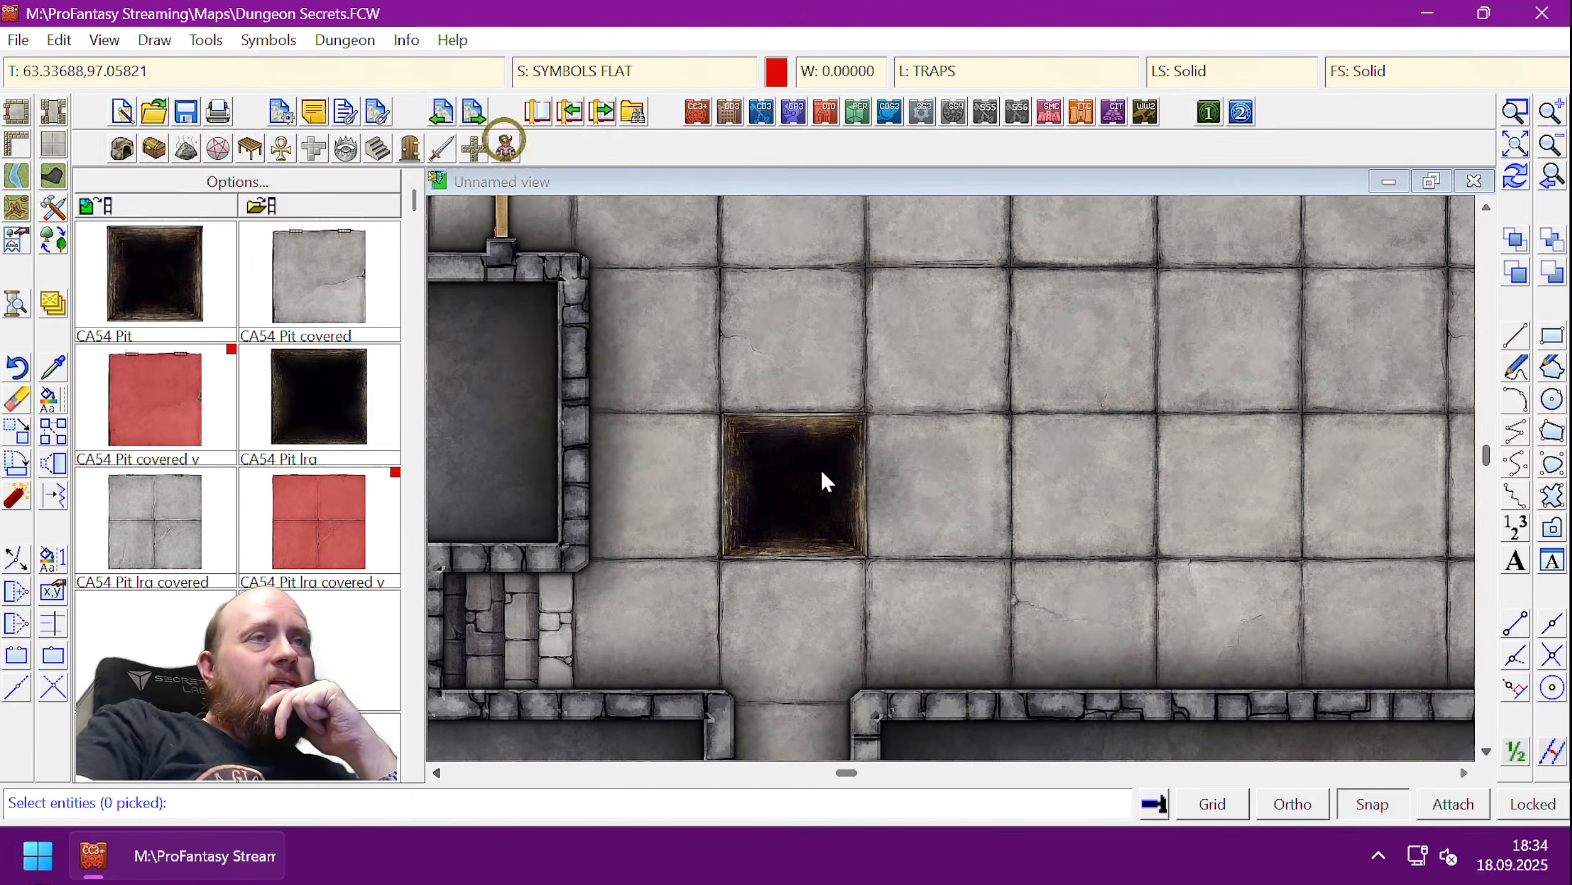
pyautogui.click(858, 499)
pyautogui.rightClick(857, 499)
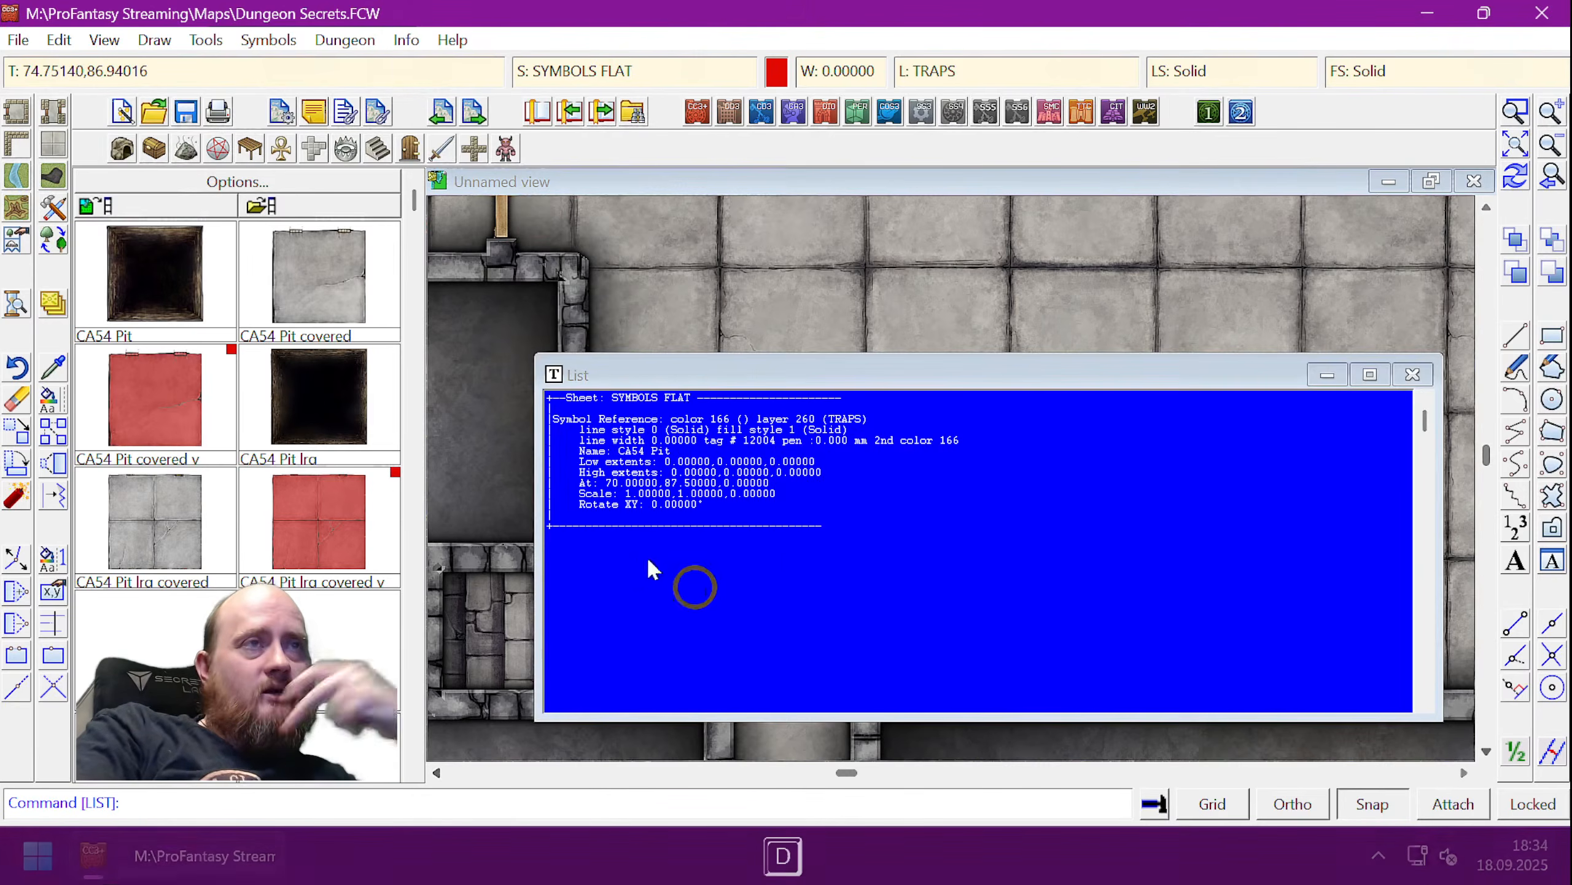
pyautogui.click(1410, 376)
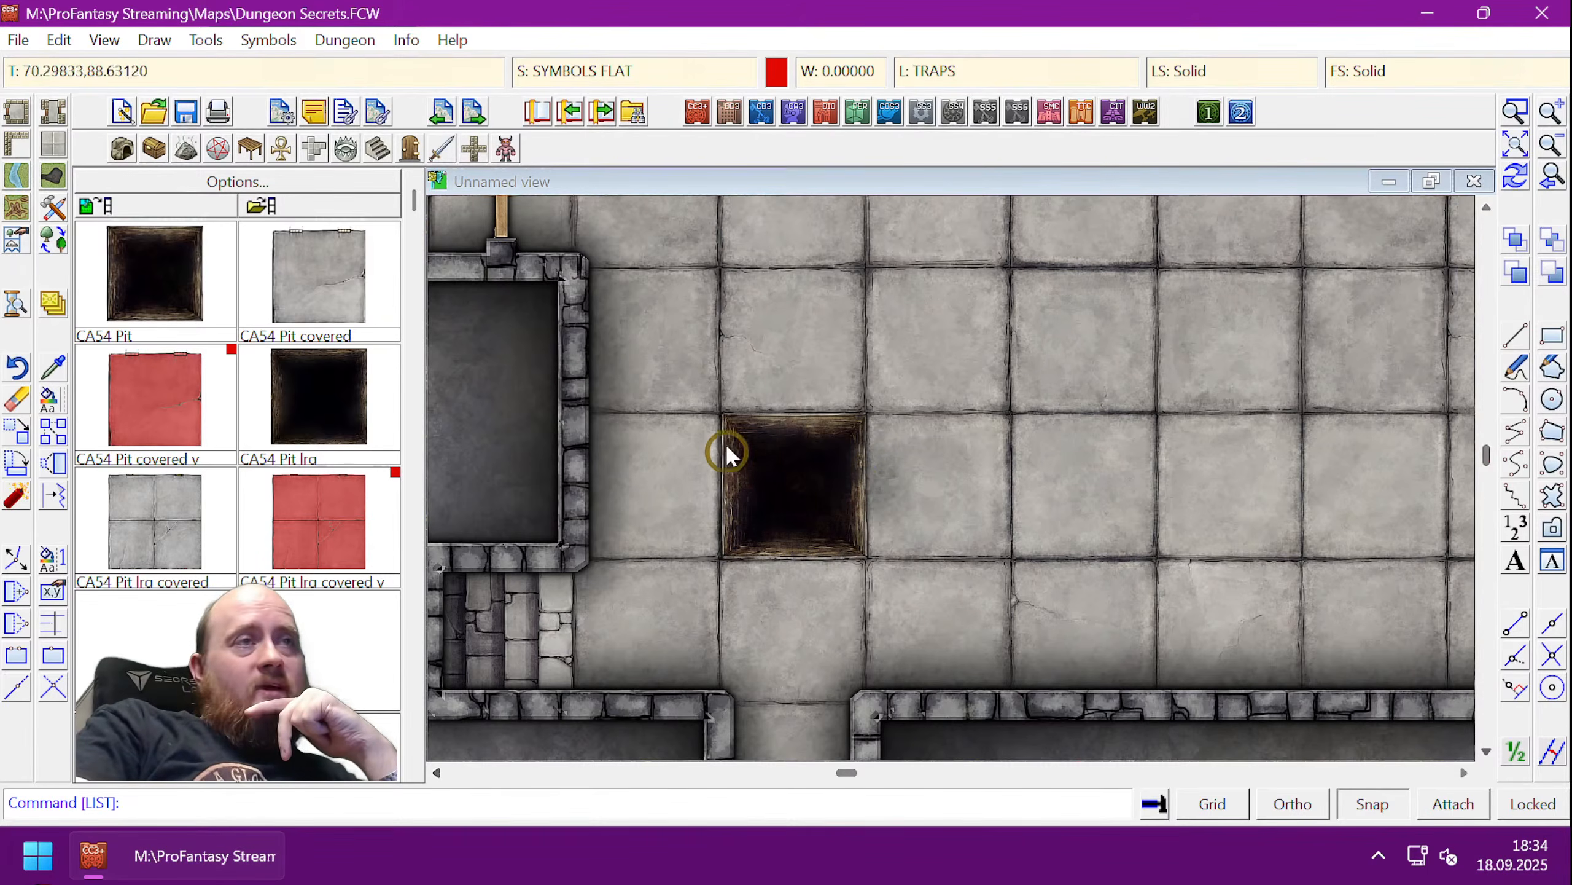
pyautogui.rightClick(738, 432)
pyautogui.click(739, 432)
pyautogui.click(867, 557)
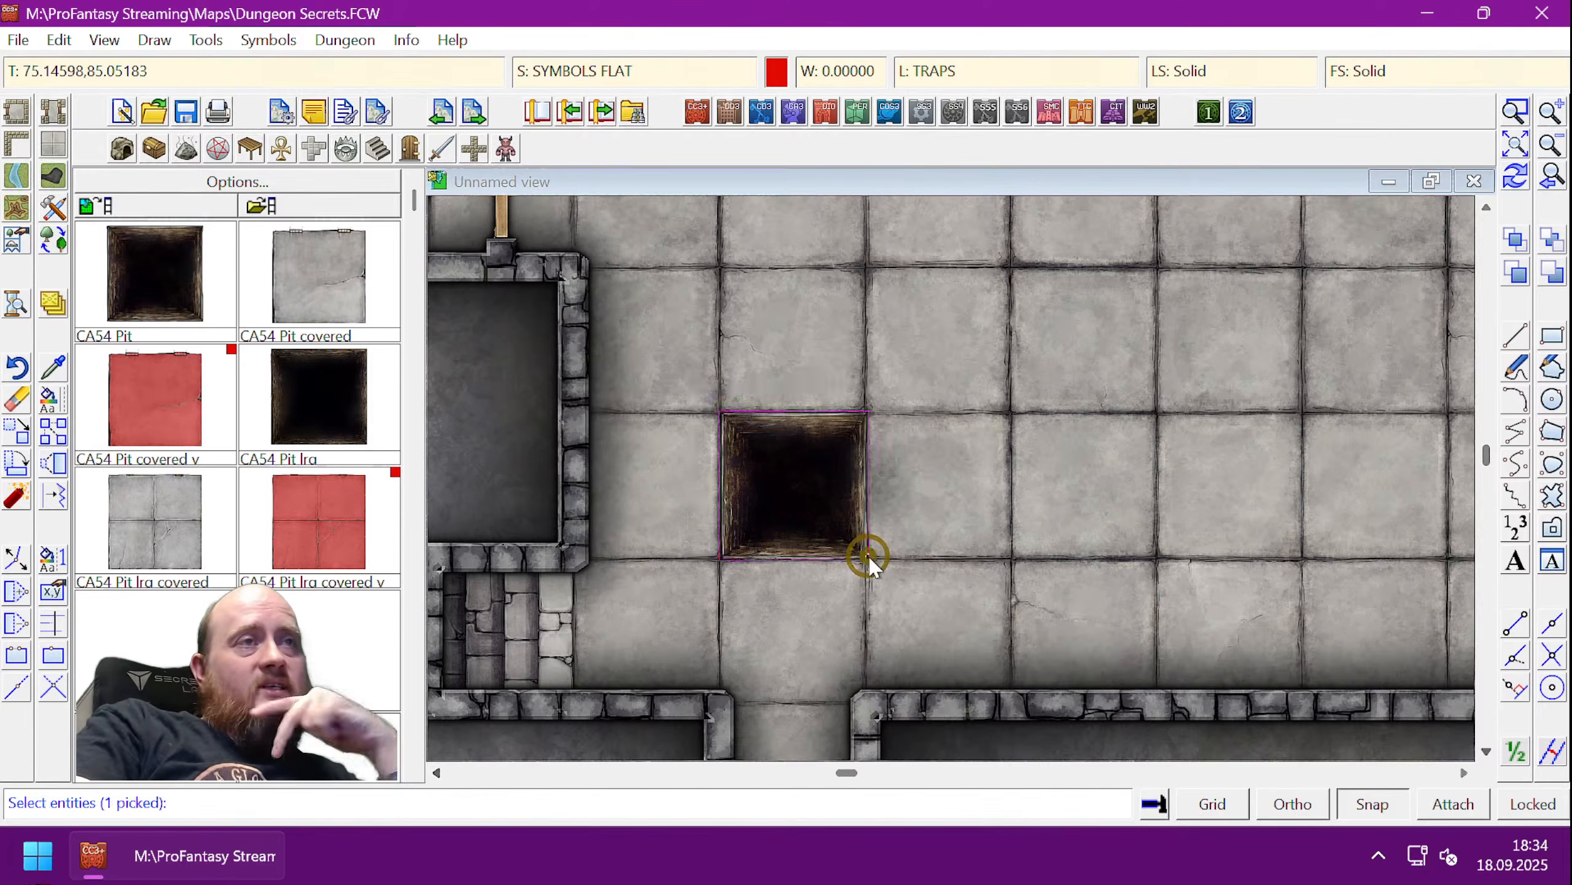
pyautogui.rightClick(849, 582)
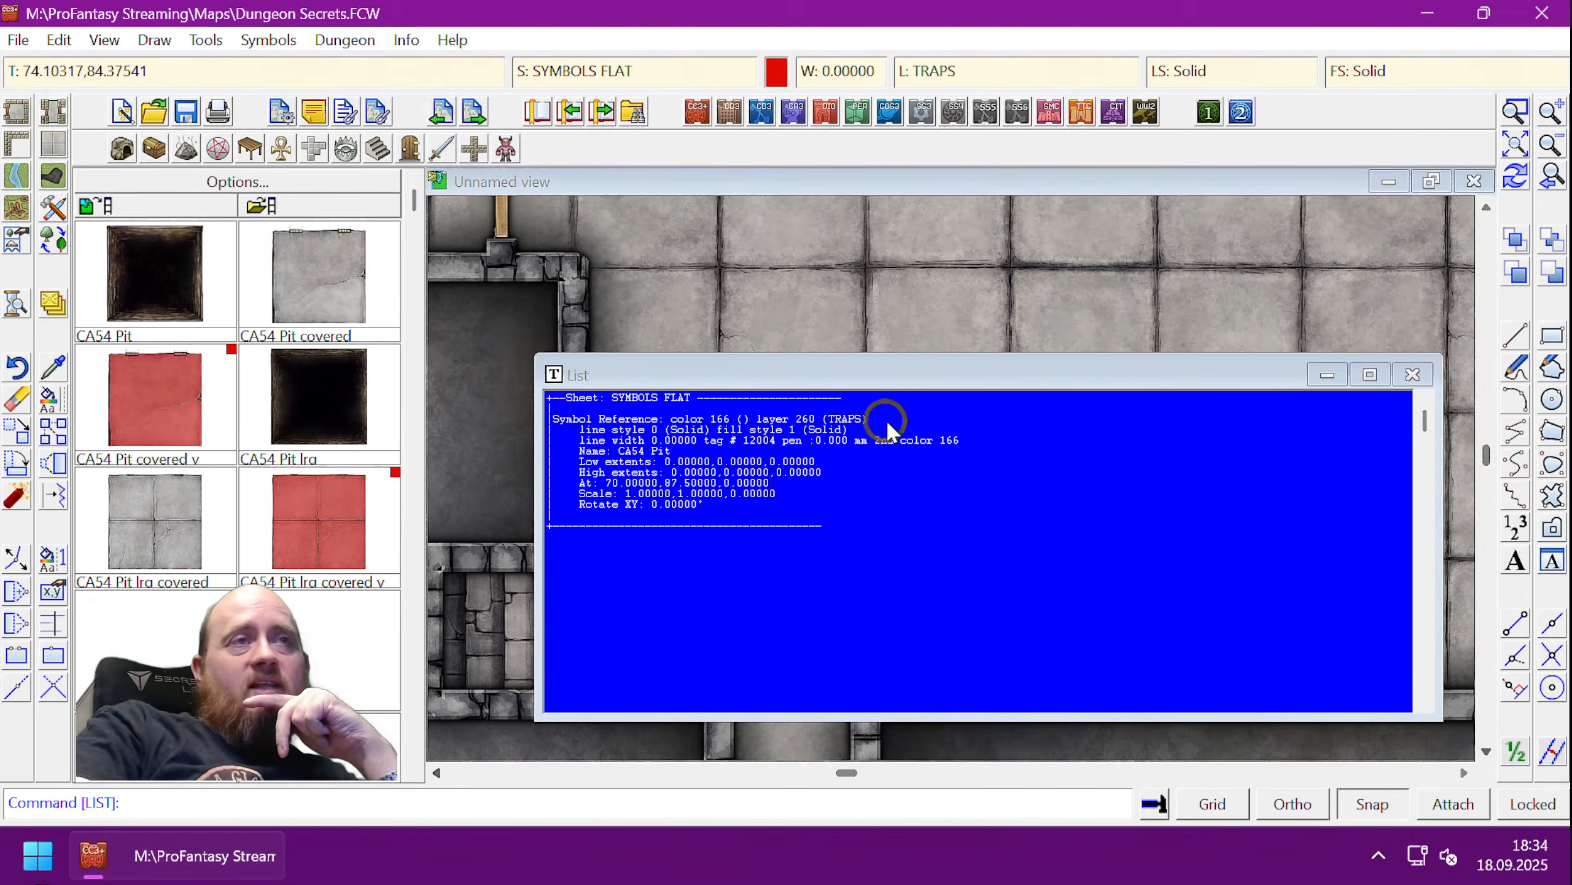
pyautogui.click(1411, 376)
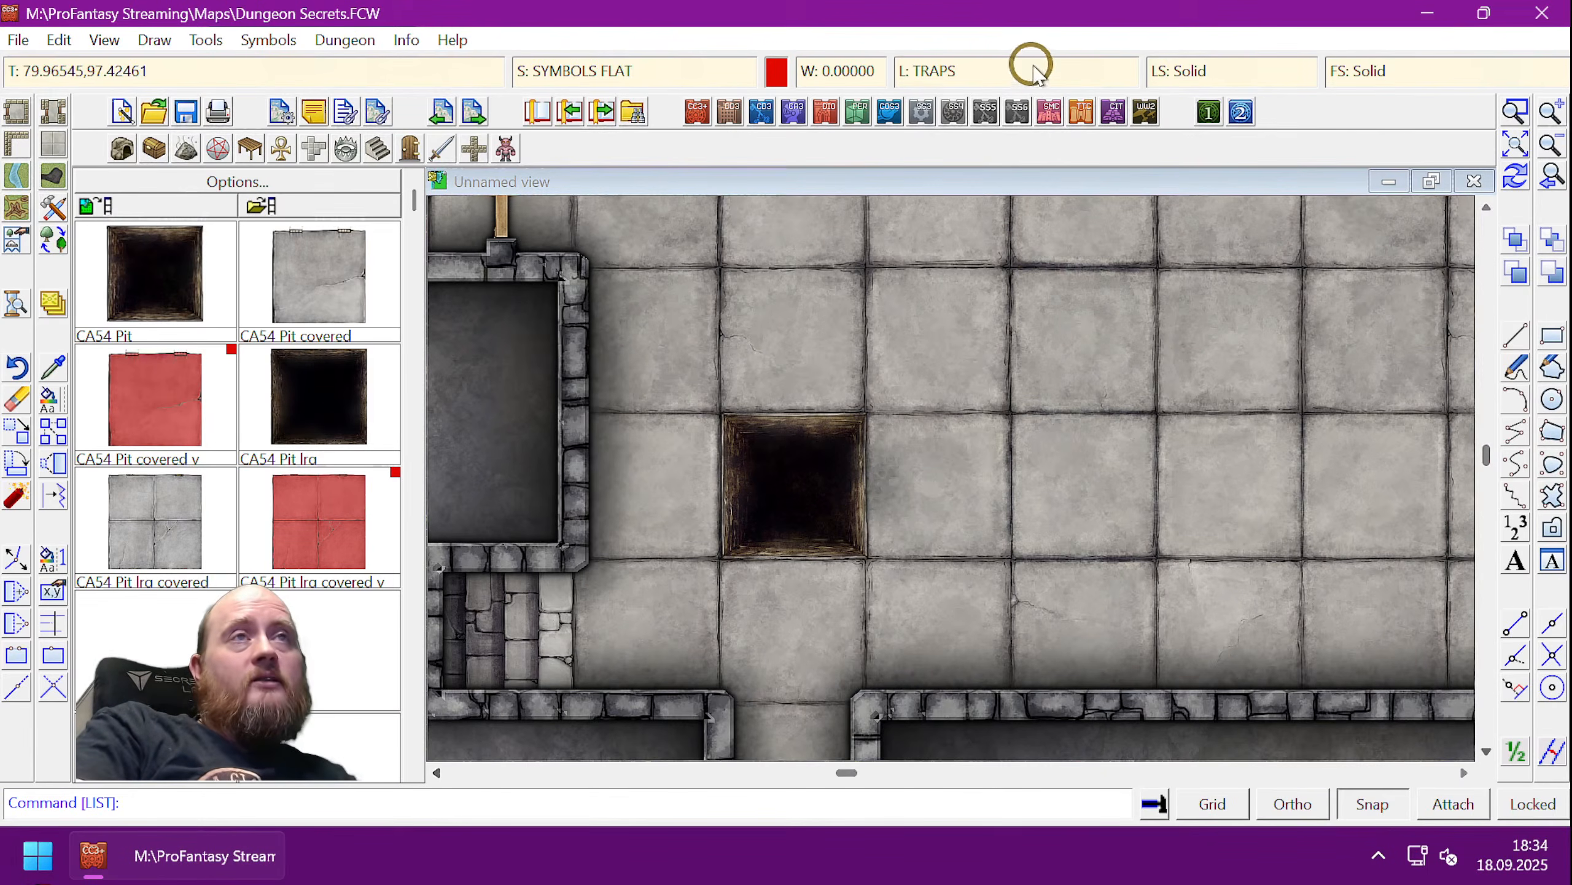
# - In the layer list, make SYMBOL current and keep TRAPS visible after a hide-and-apply test
pyautogui.click(974, 70)
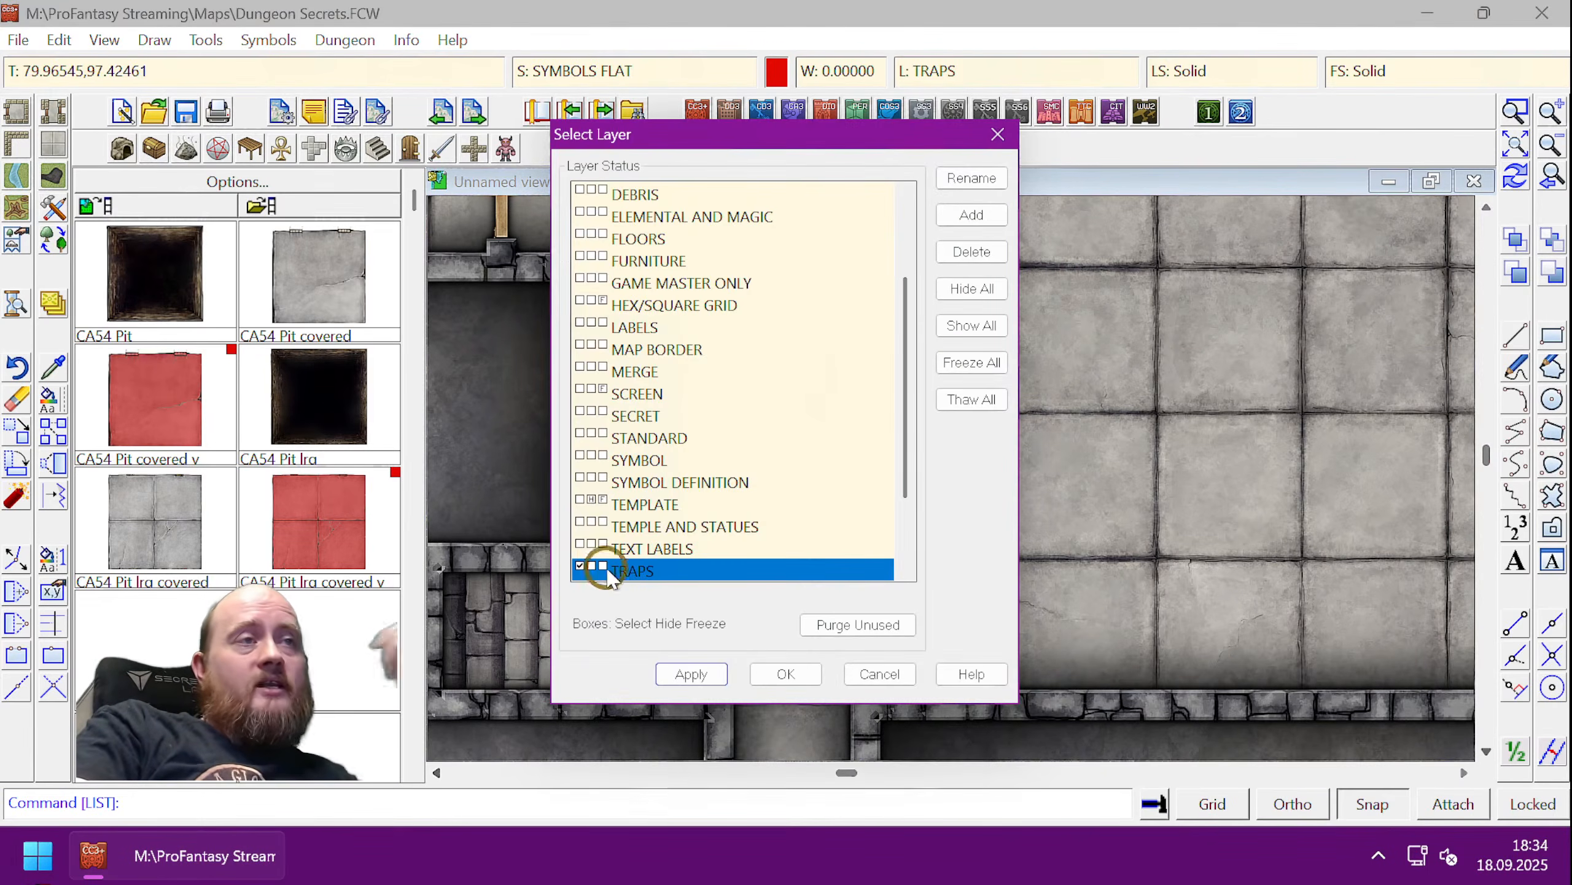
pyautogui.click(585, 567)
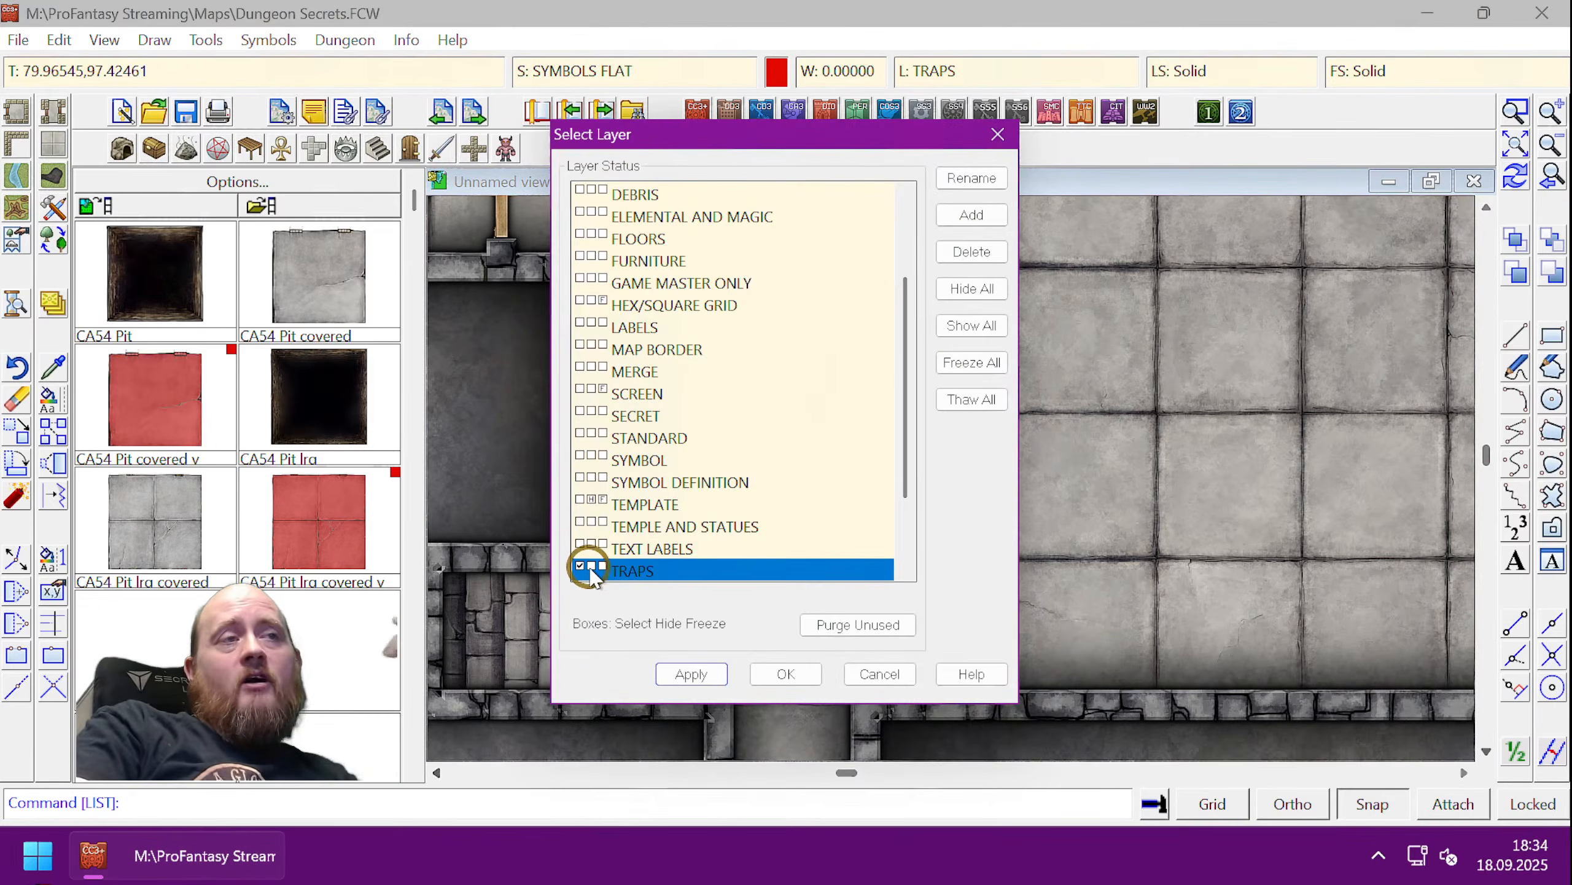
pyautogui.scroll(-1, 593, 575)
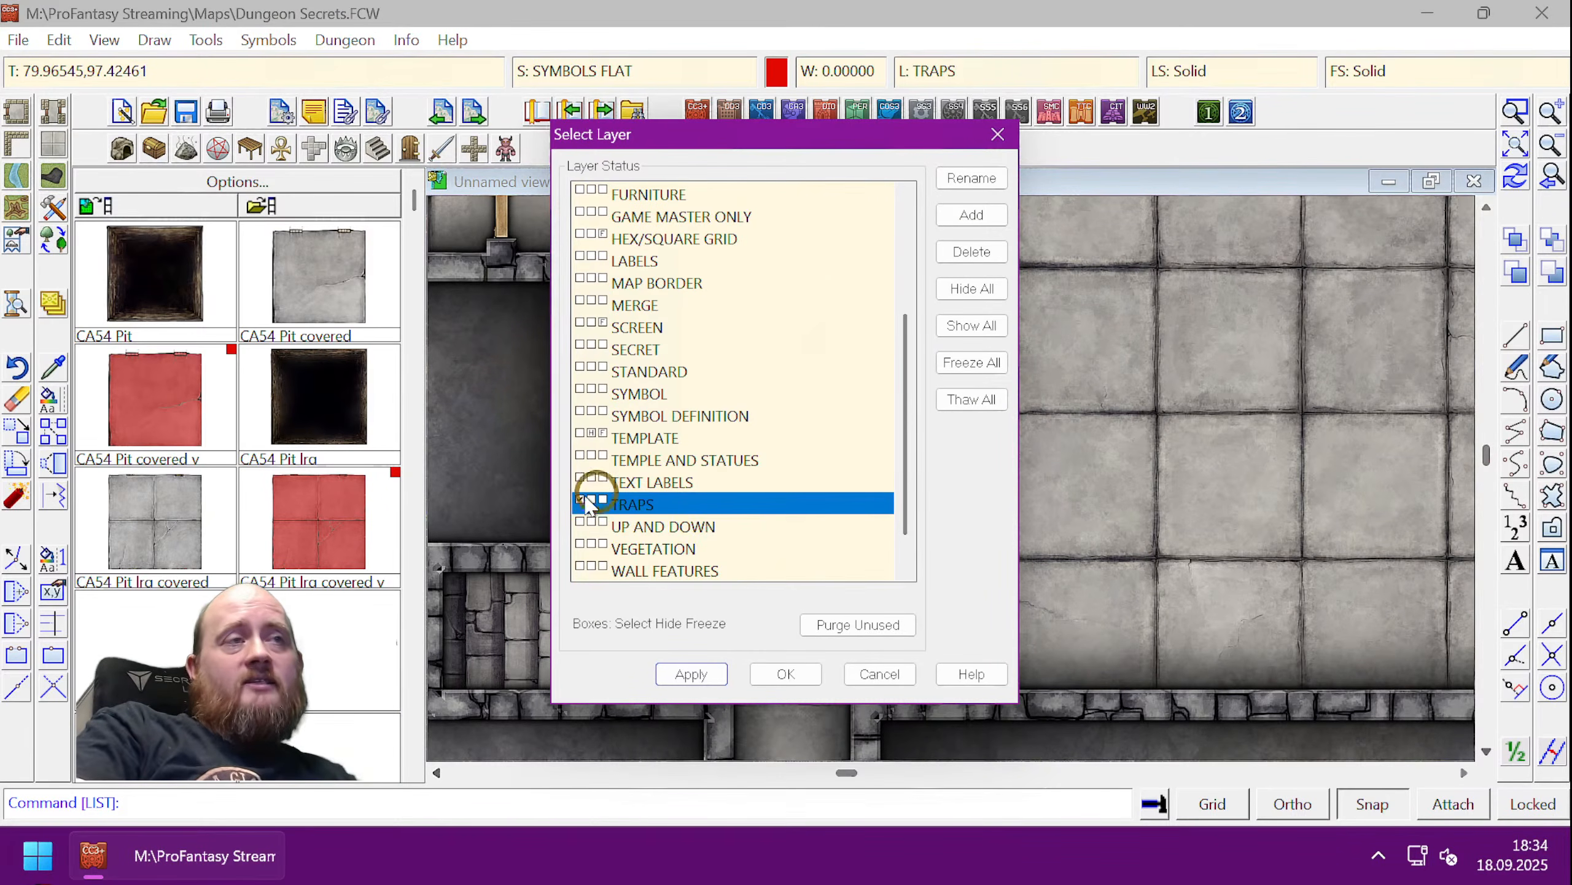
pyautogui.click(580, 388)
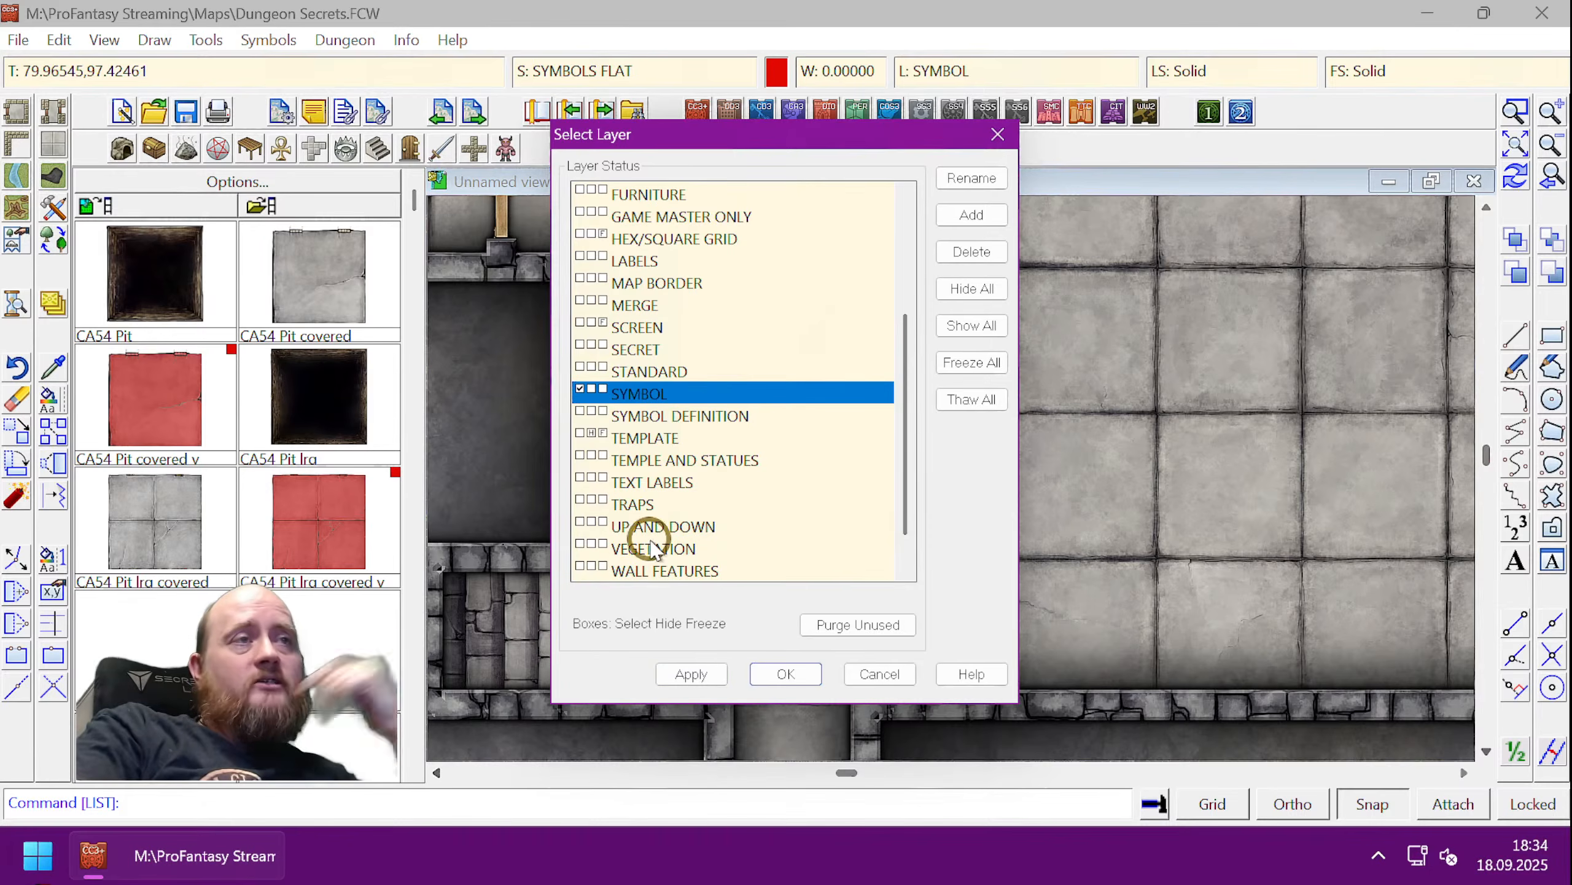
pyautogui.click(589, 500)
pyautogui.moveTo(771, 141); pyautogui.dragTo(336, 77)
pyautogui.click(259, 611)
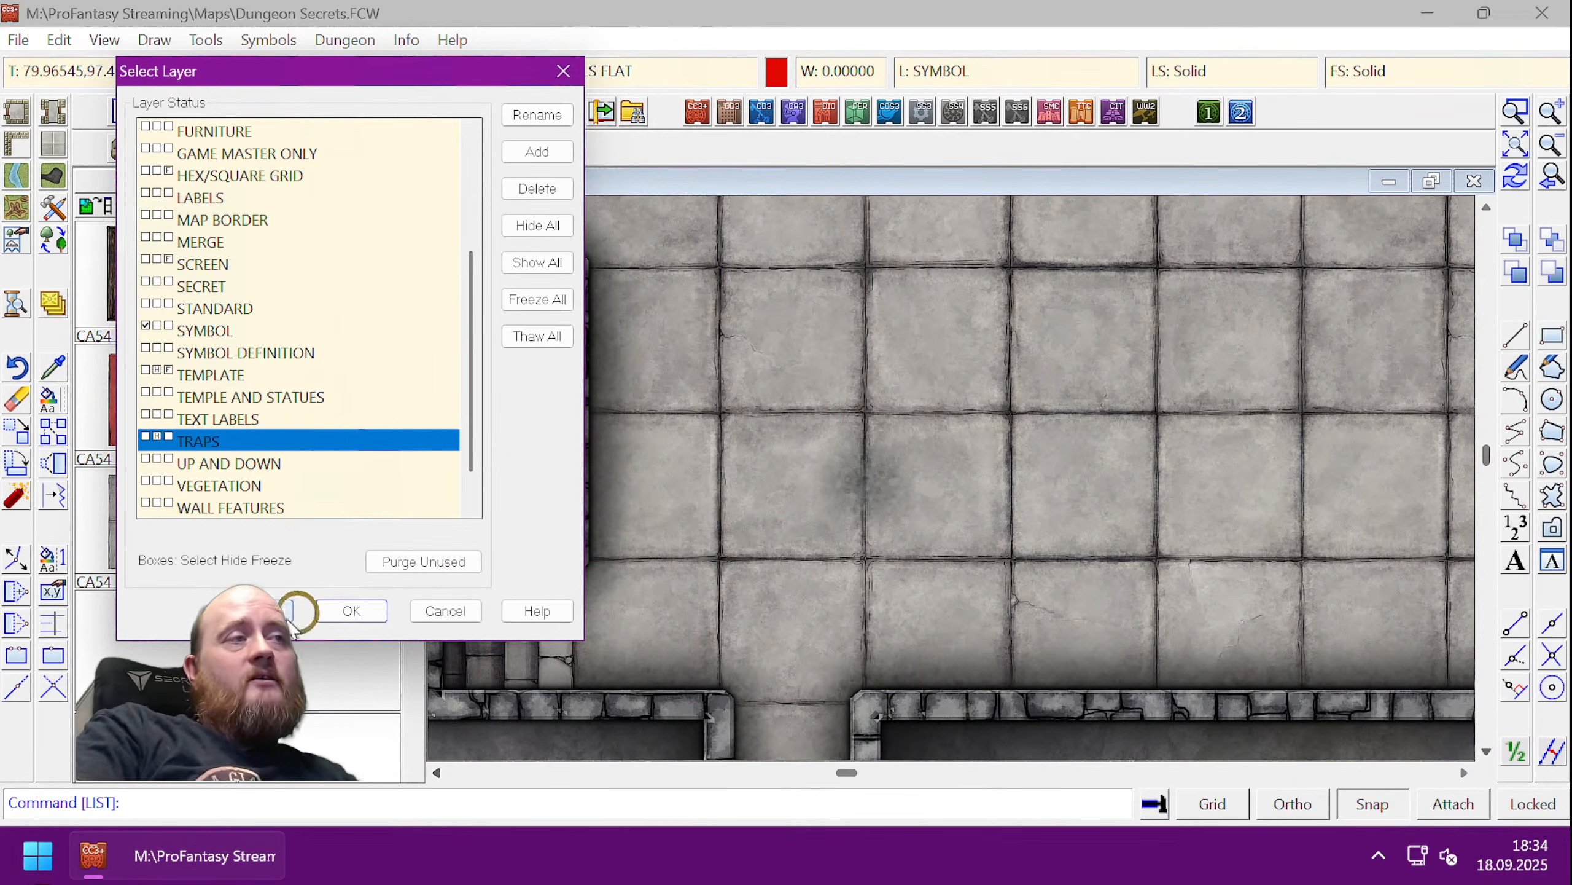
pyautogui.click(267, 610)
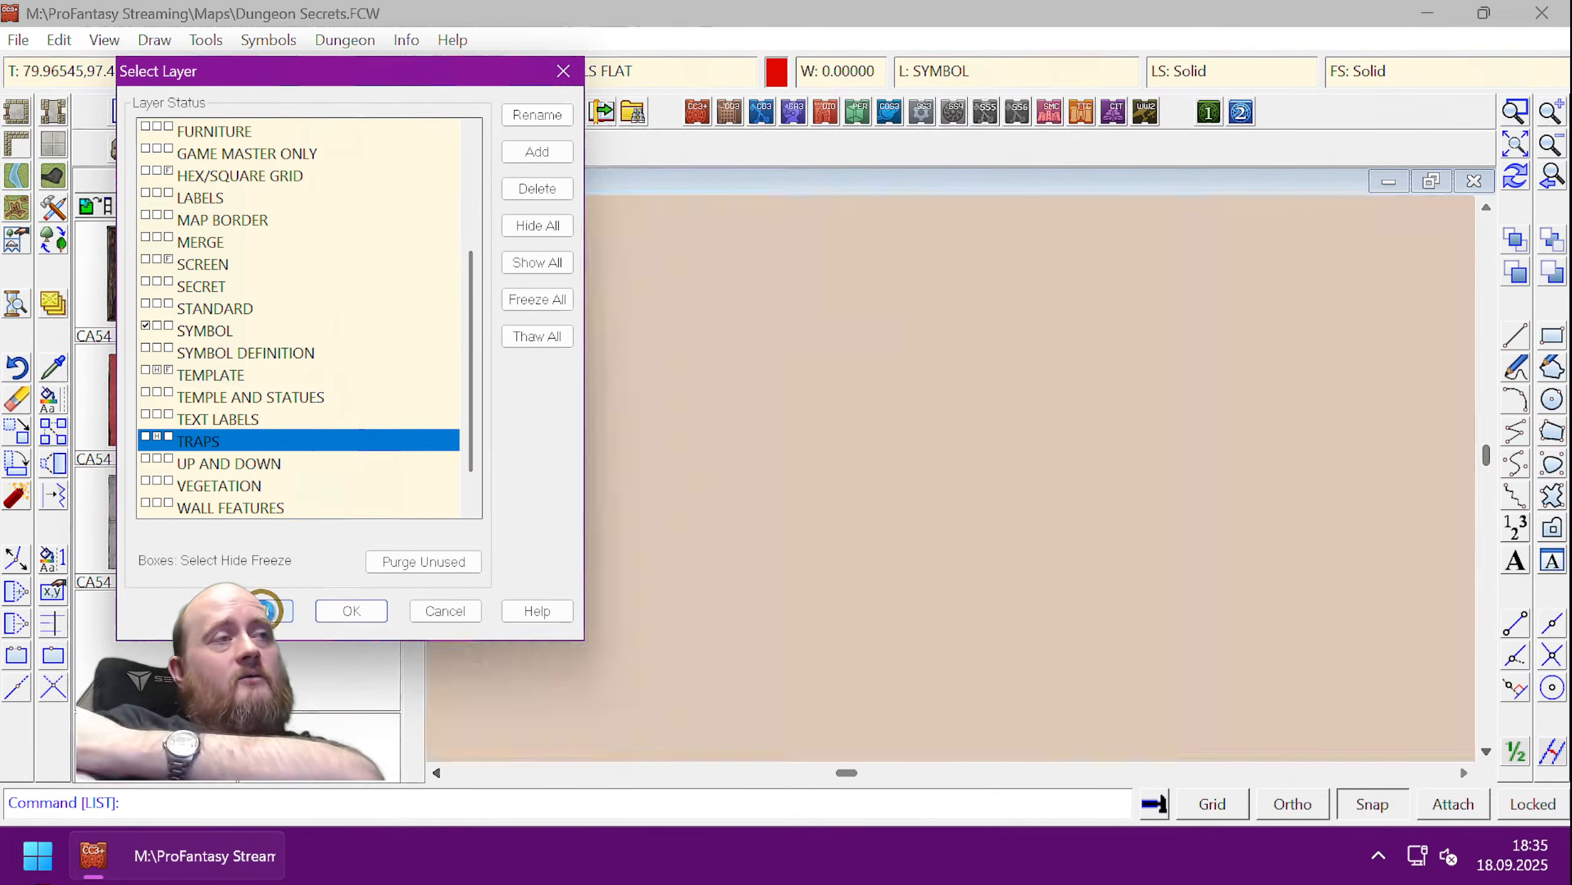
pyautogui.click(158, 436)
pyautogui.click(350, 610)
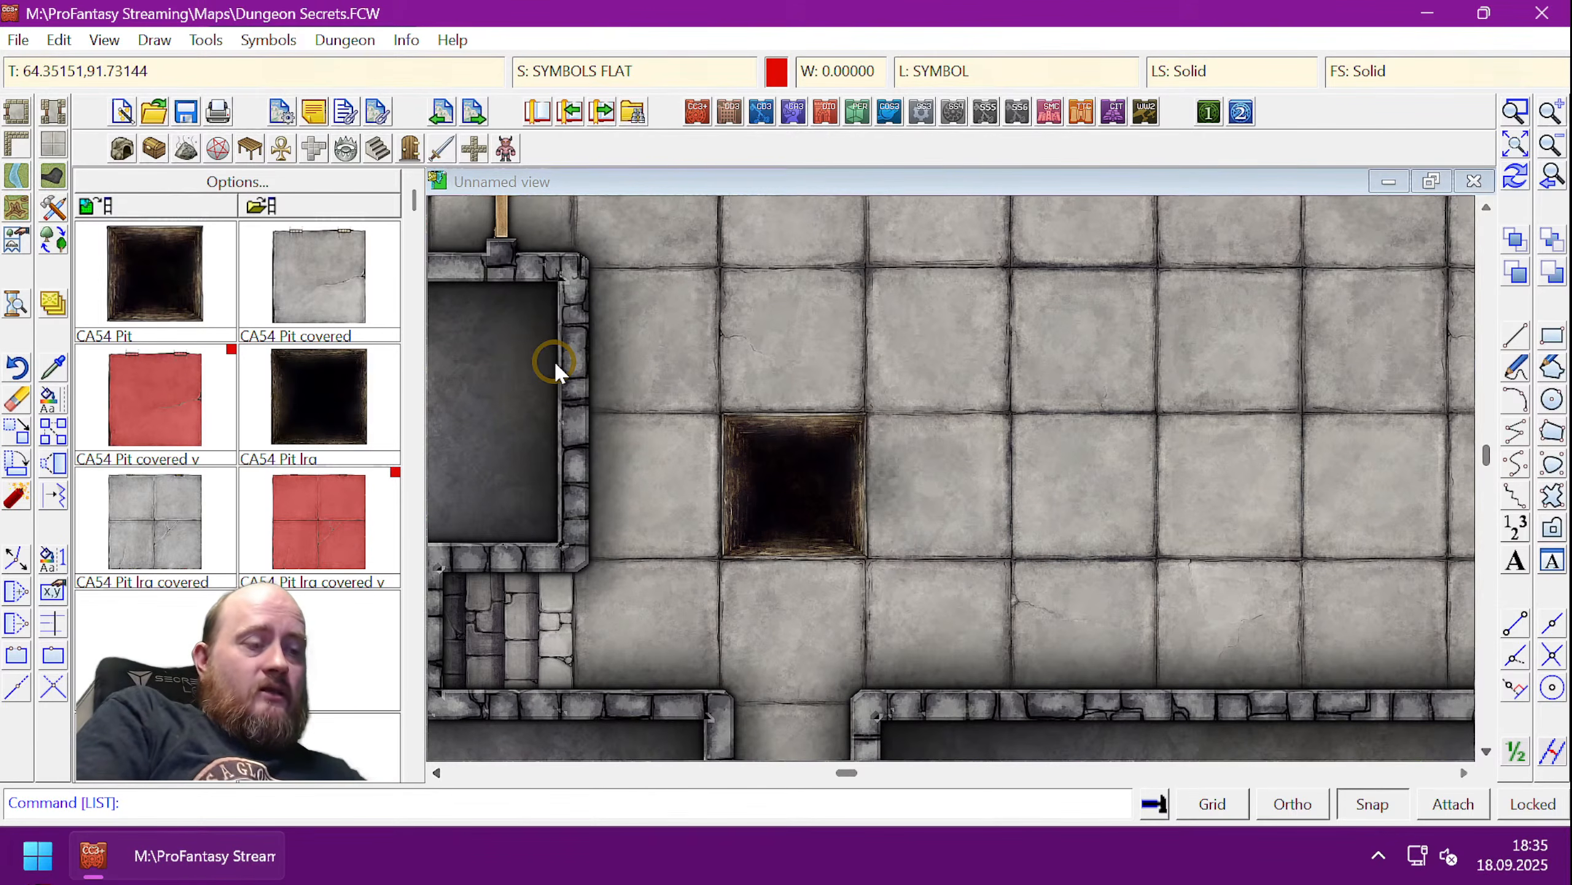
pyautogui.write('togl')
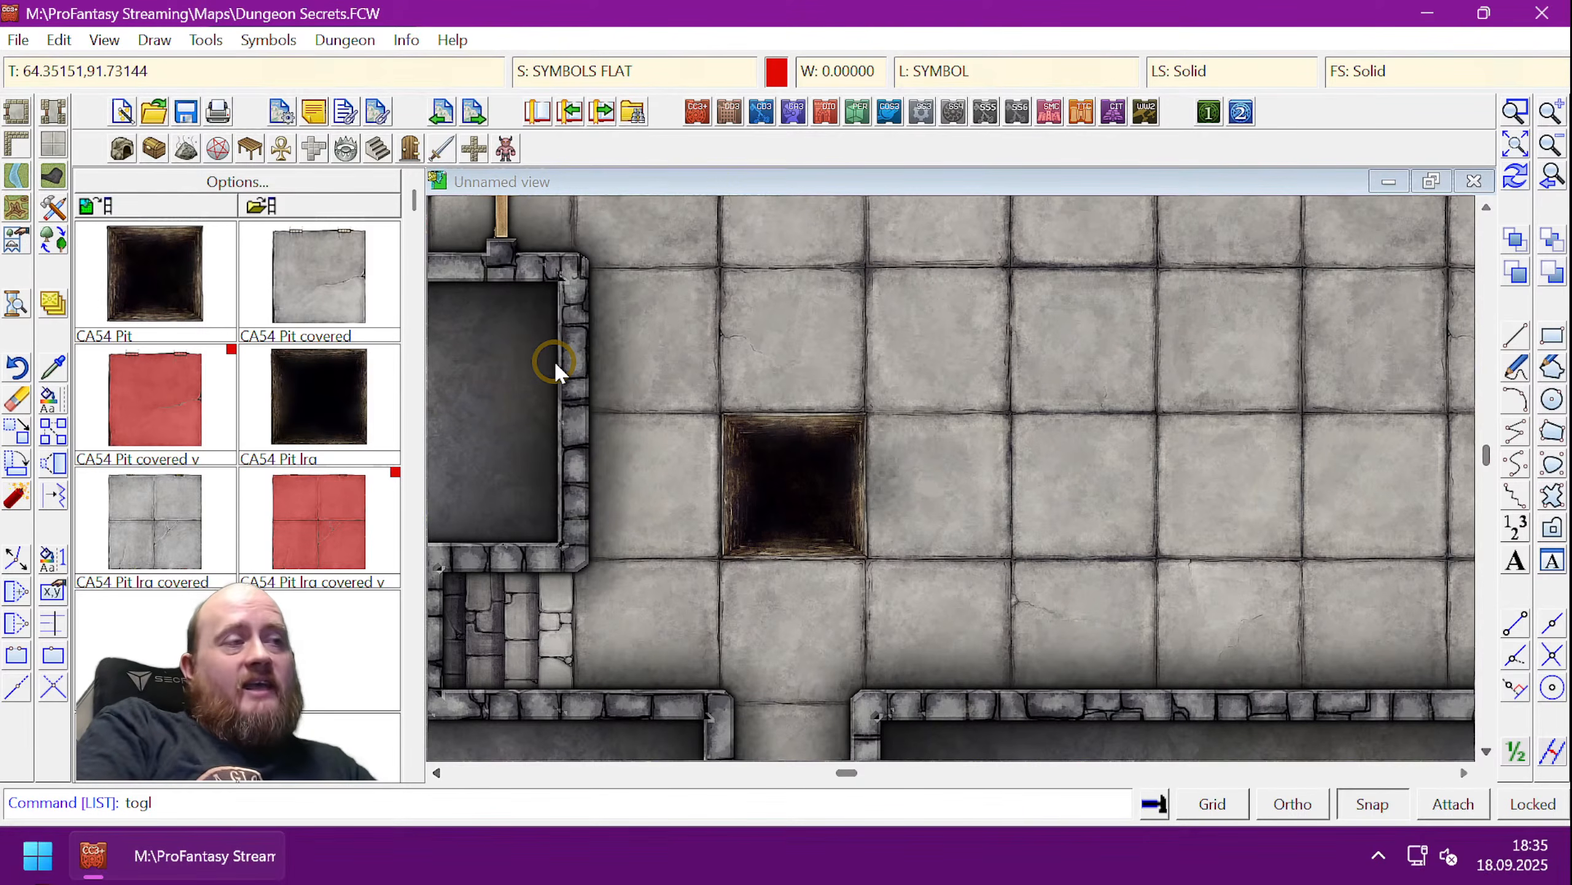
pyautogui.press('Return')
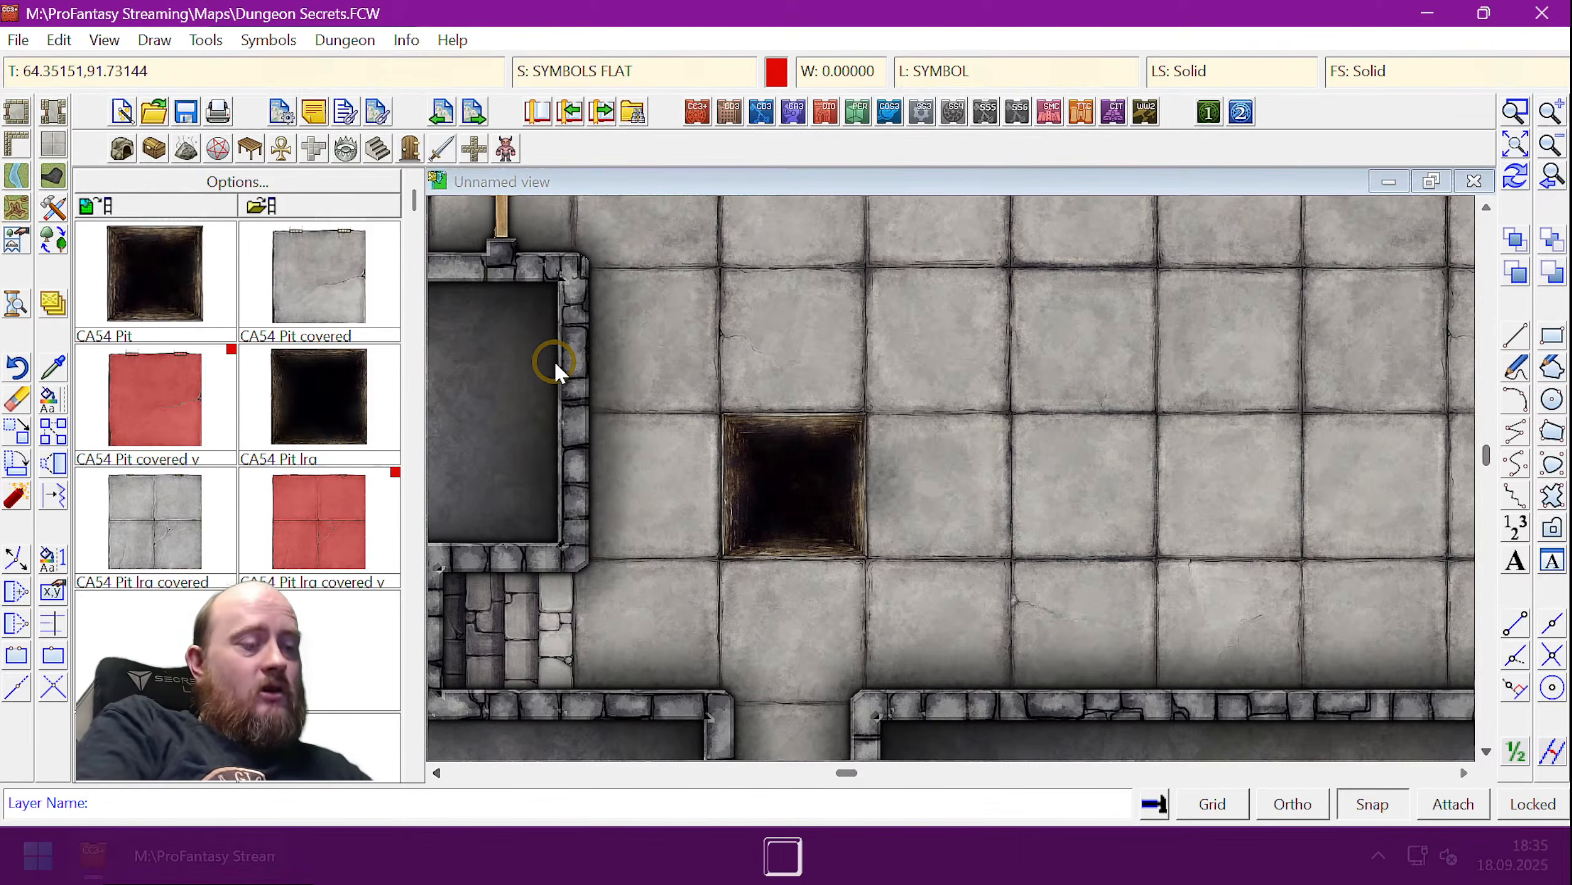
pyautogui.write('trap')
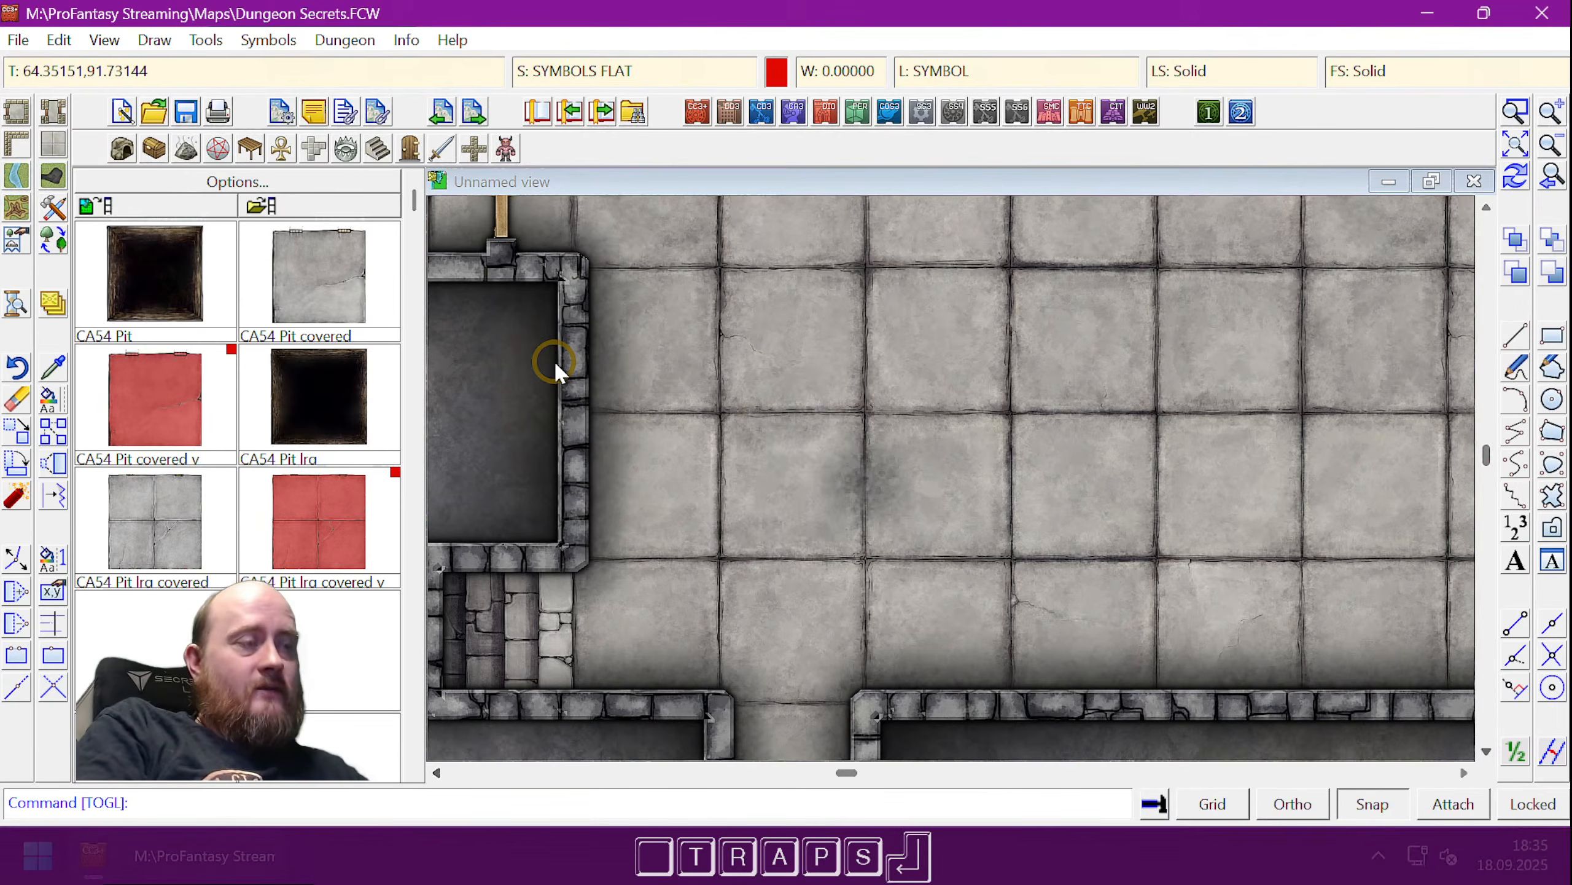
pyautogui.write('tgol')
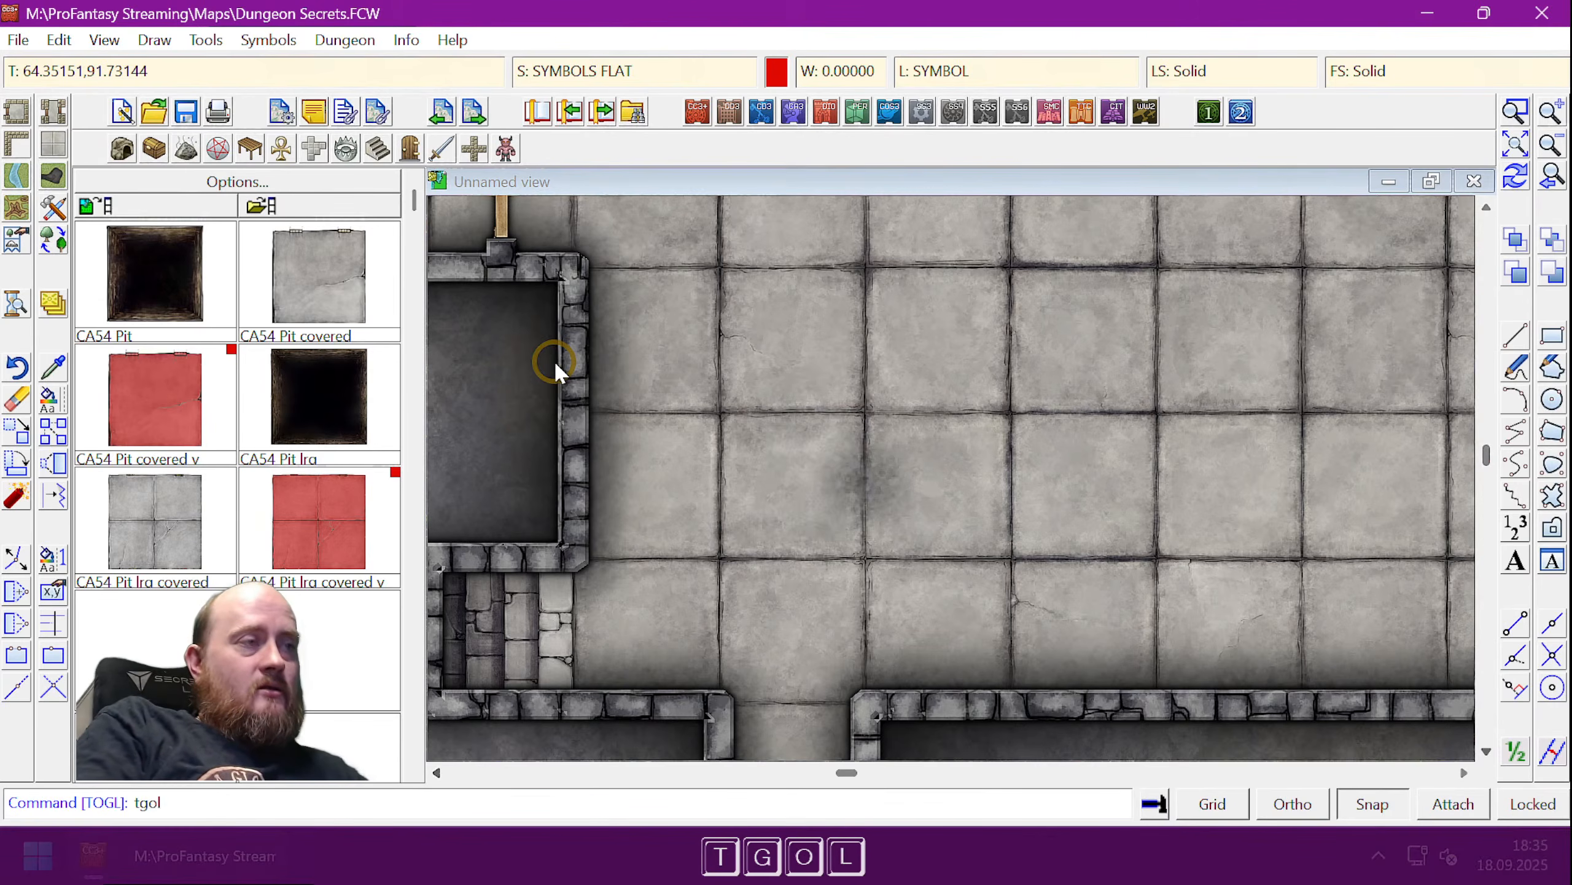
pyautogui.press('BackSpace')
pyautogui.press('BackSpace')
pyautogui.press('BackSpace')
pyautogui.write('ogl')
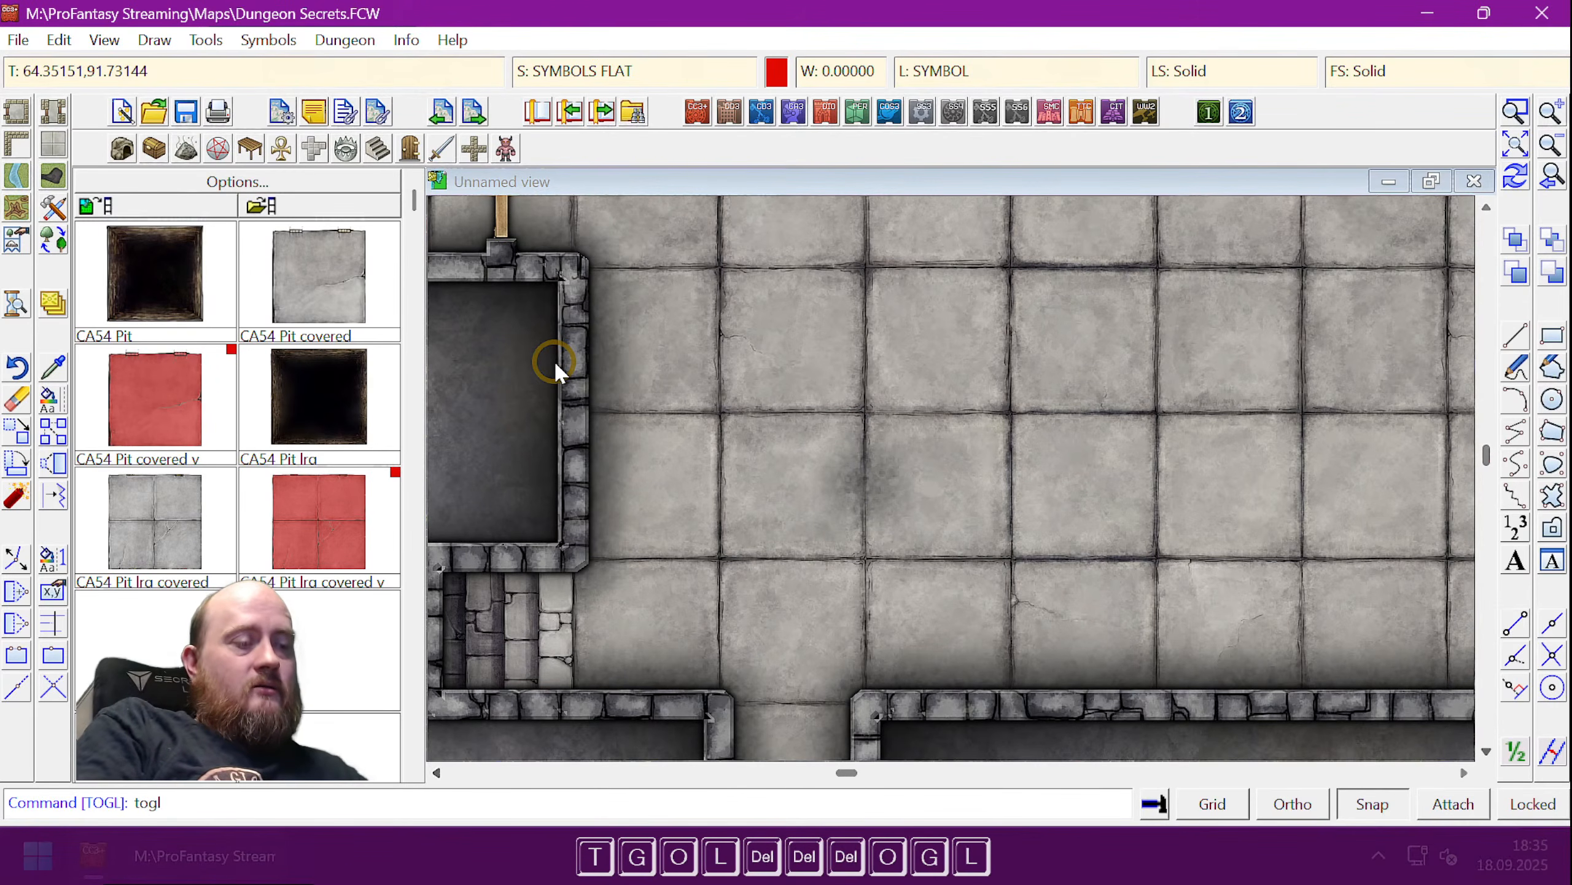
pyautogui.press('space')
pyautogui.write('traps')
pyautogui.press('Return')
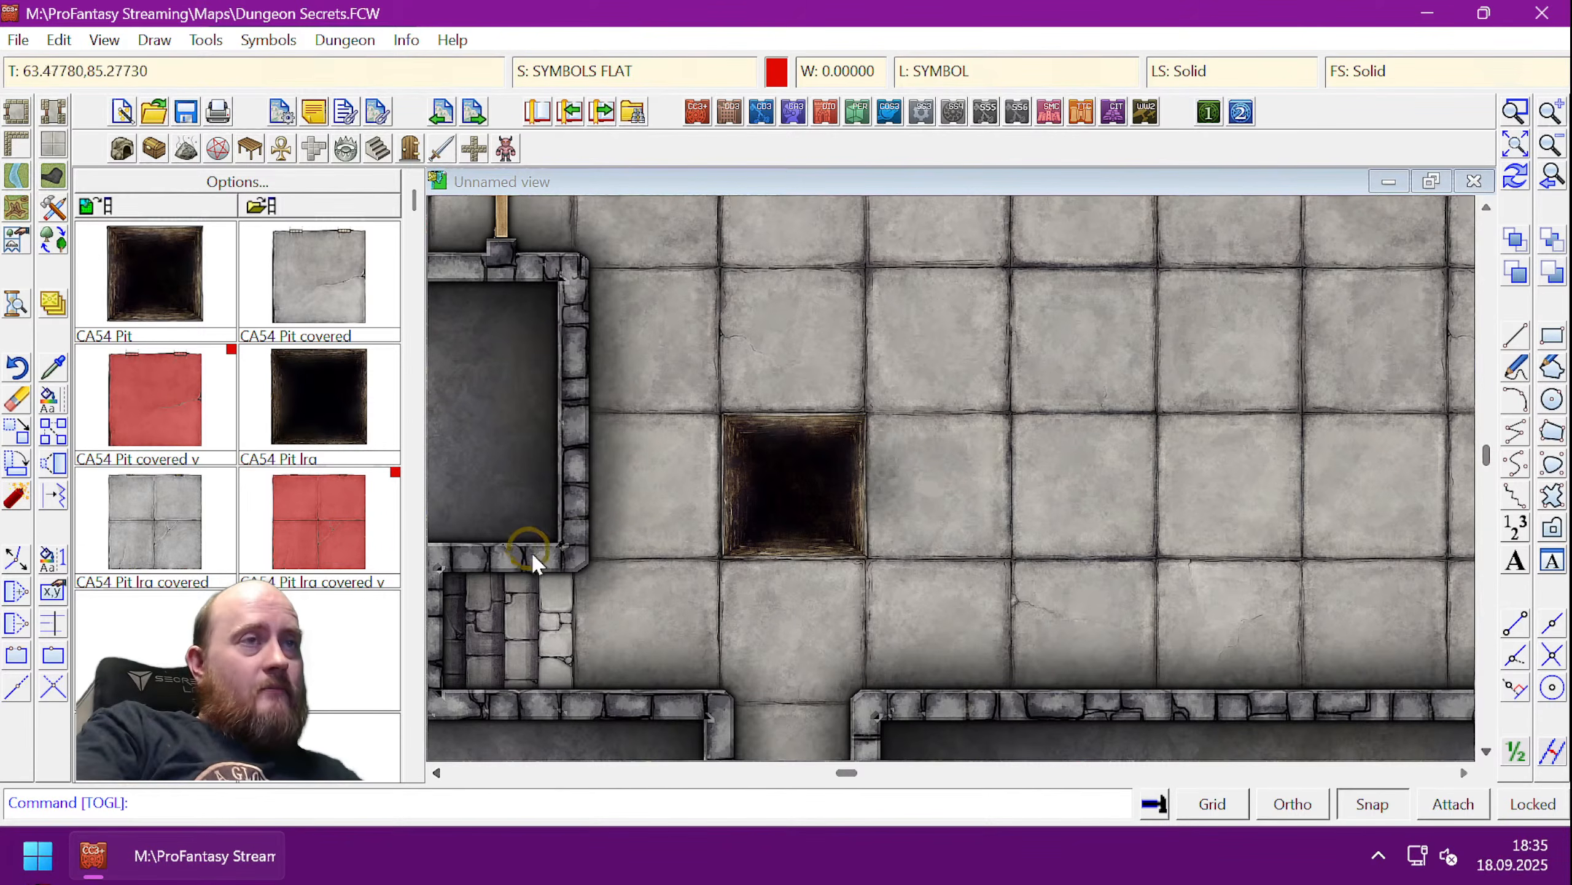
pyautogui.click(437, 772)
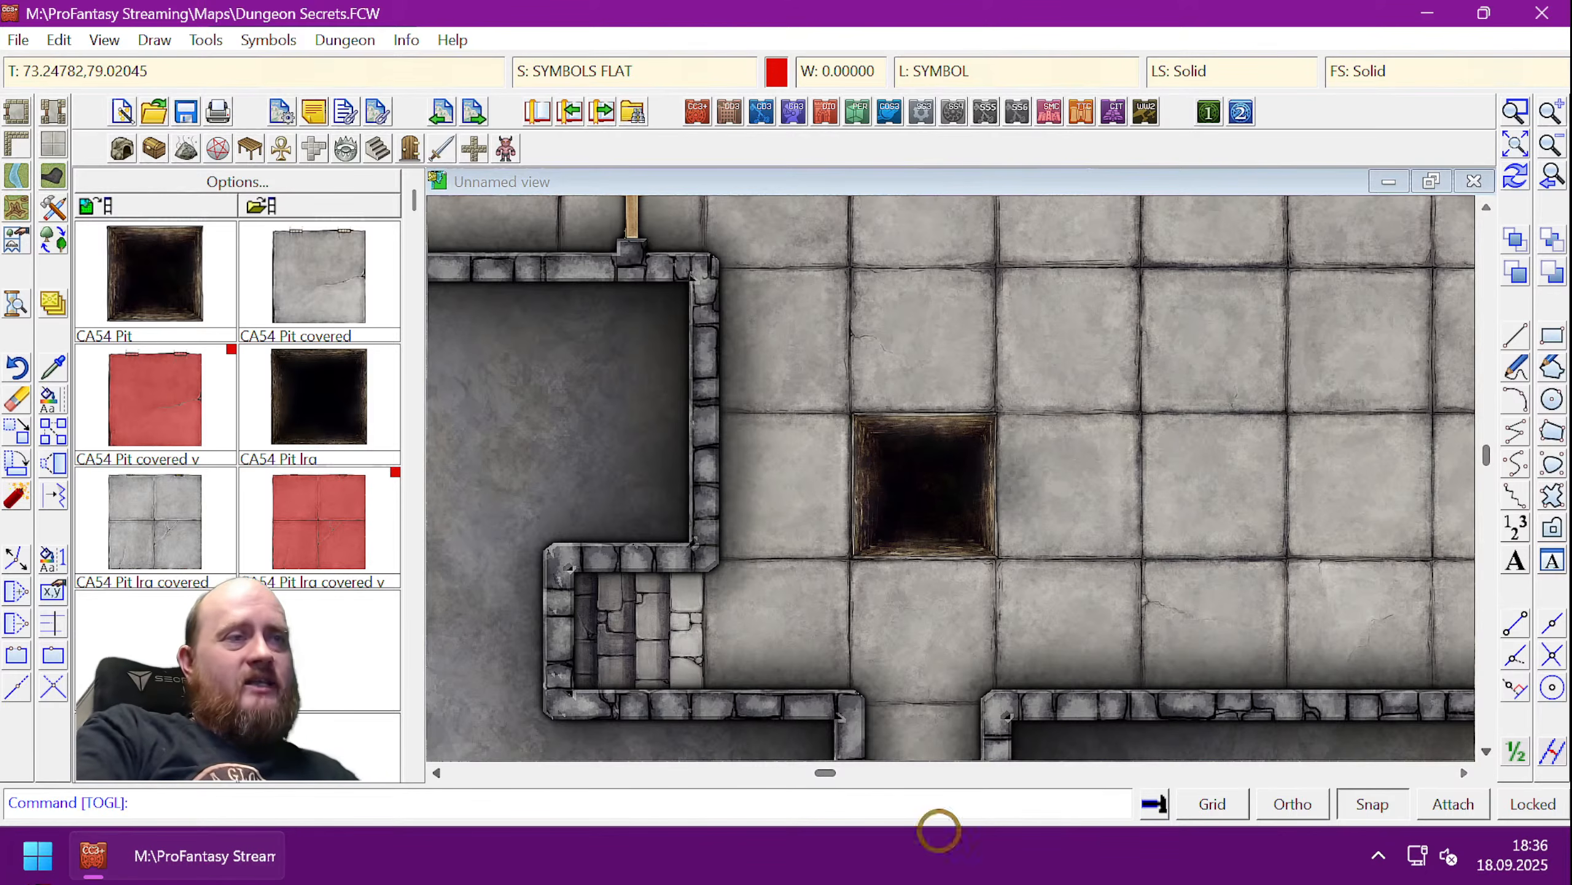
# - Place two more CA54 Pits in the room, one upper and one further right
pyautogui.click(1465, 769)
pyautogui.click(1465, 770)
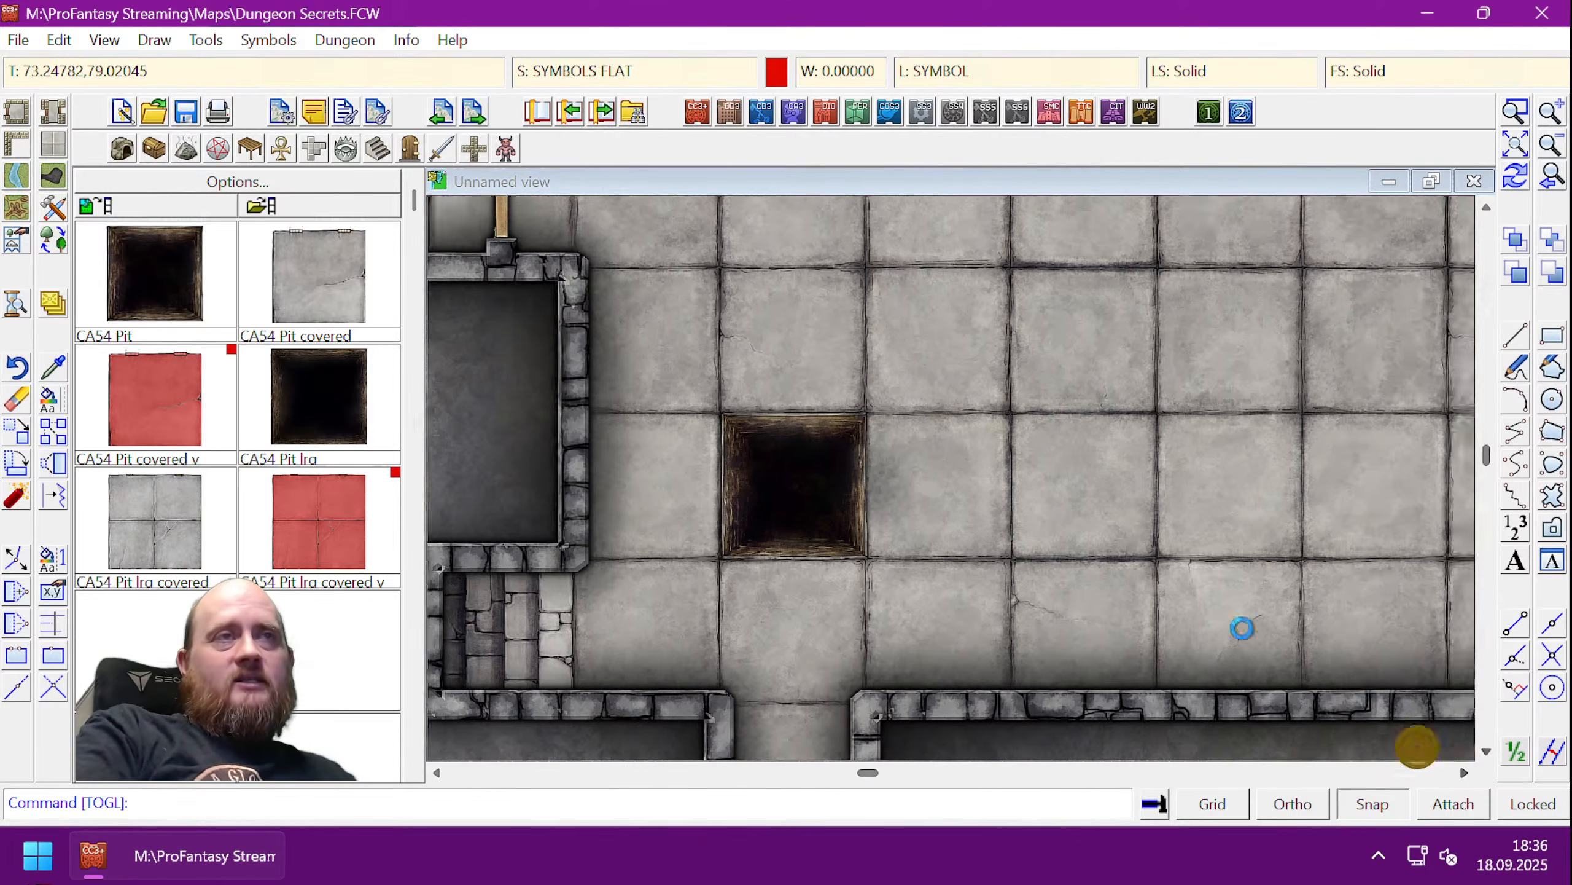
pyautogui.scroll(-1, 1019, 373)
pyautogui.scroll(-1, 1020, 374)
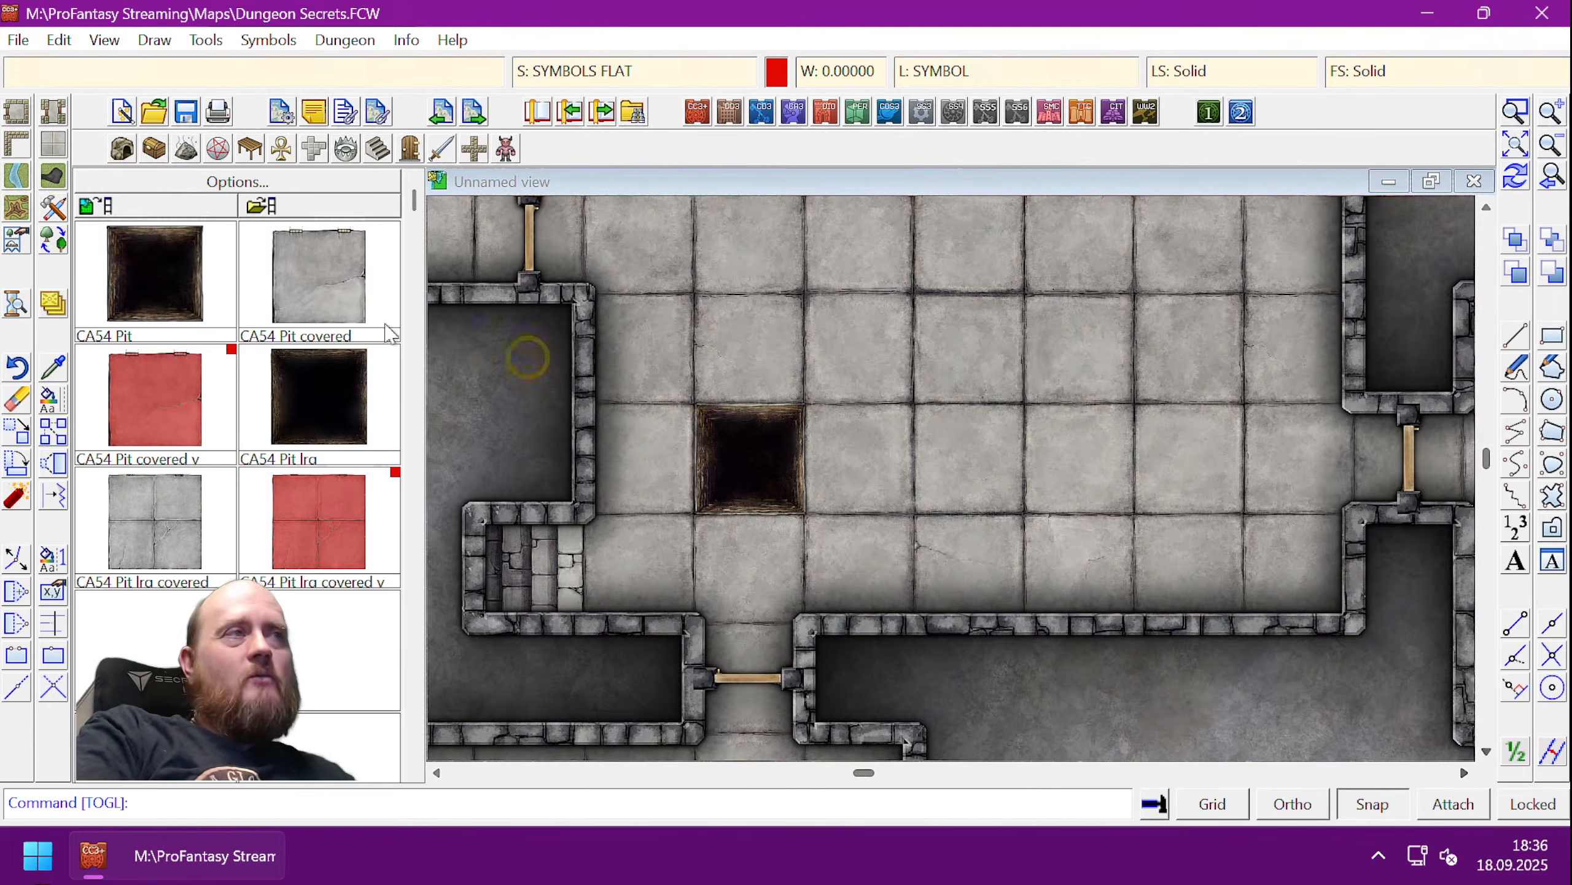
pyautogui.click(163, 276)
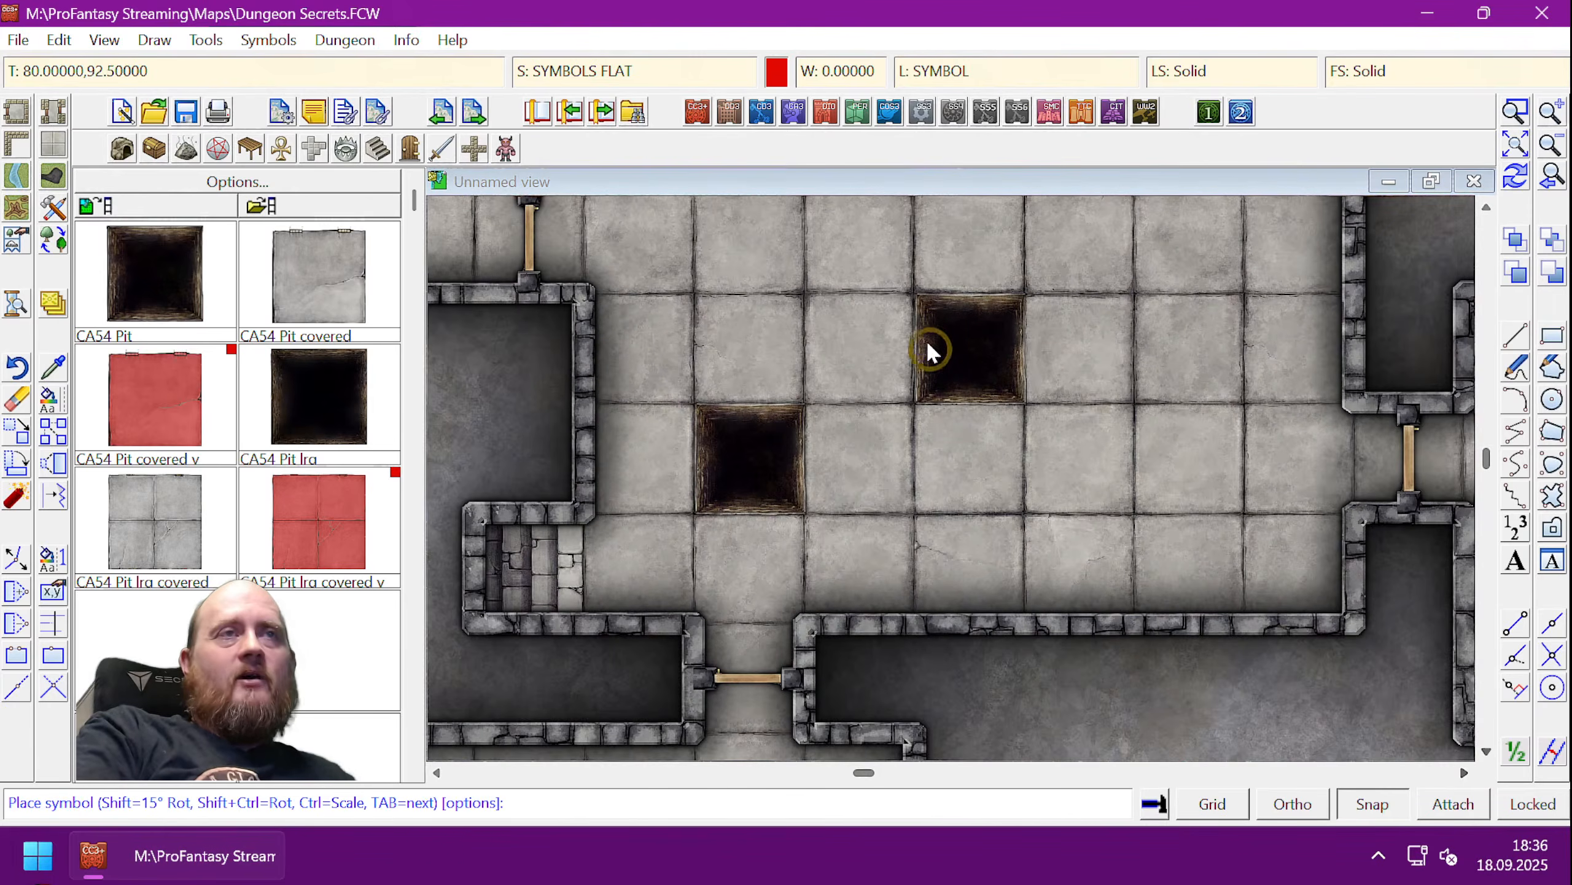
pyautogui.click(921, 337)
pyautogui.click(1128, 457)
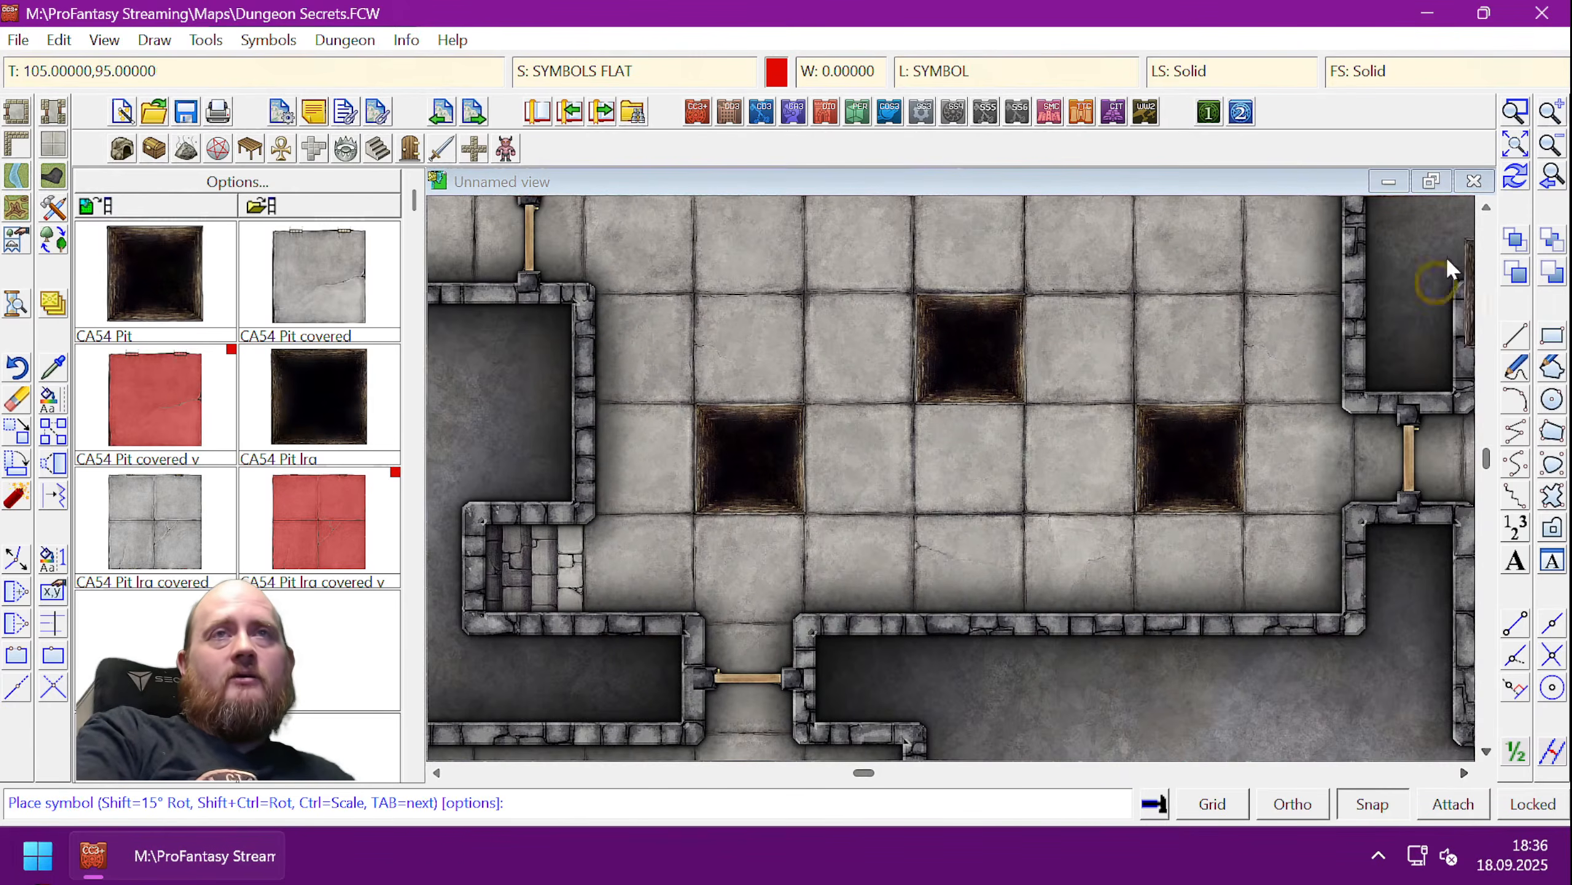
pyautogui.click(1486, 206)
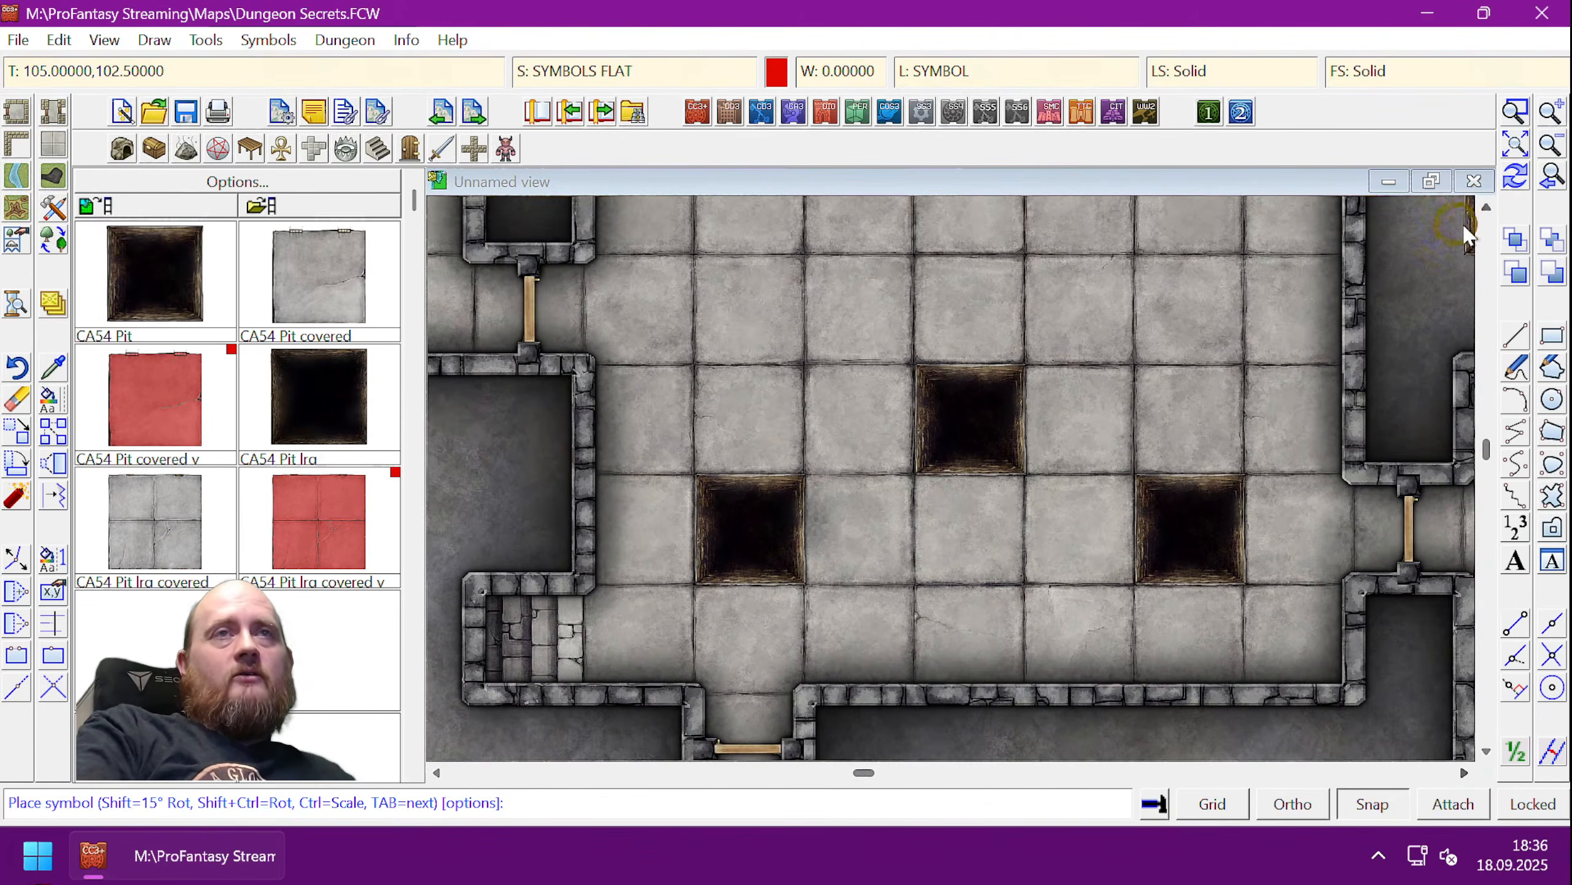
pyautogui.click(1486, 207)
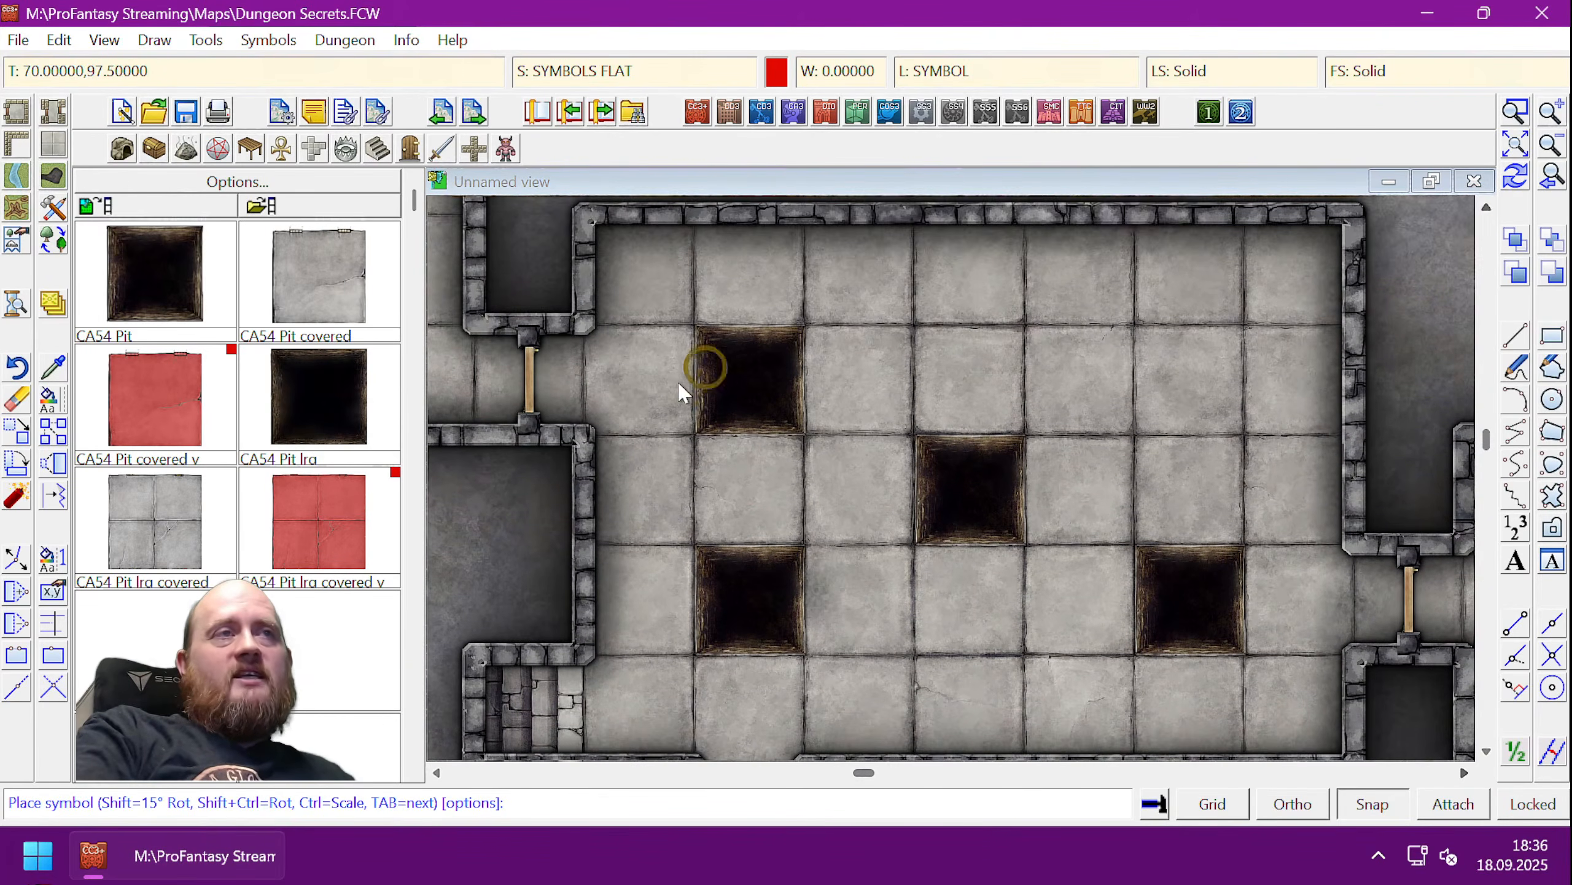
pyautogui.rightClick(929, 338)
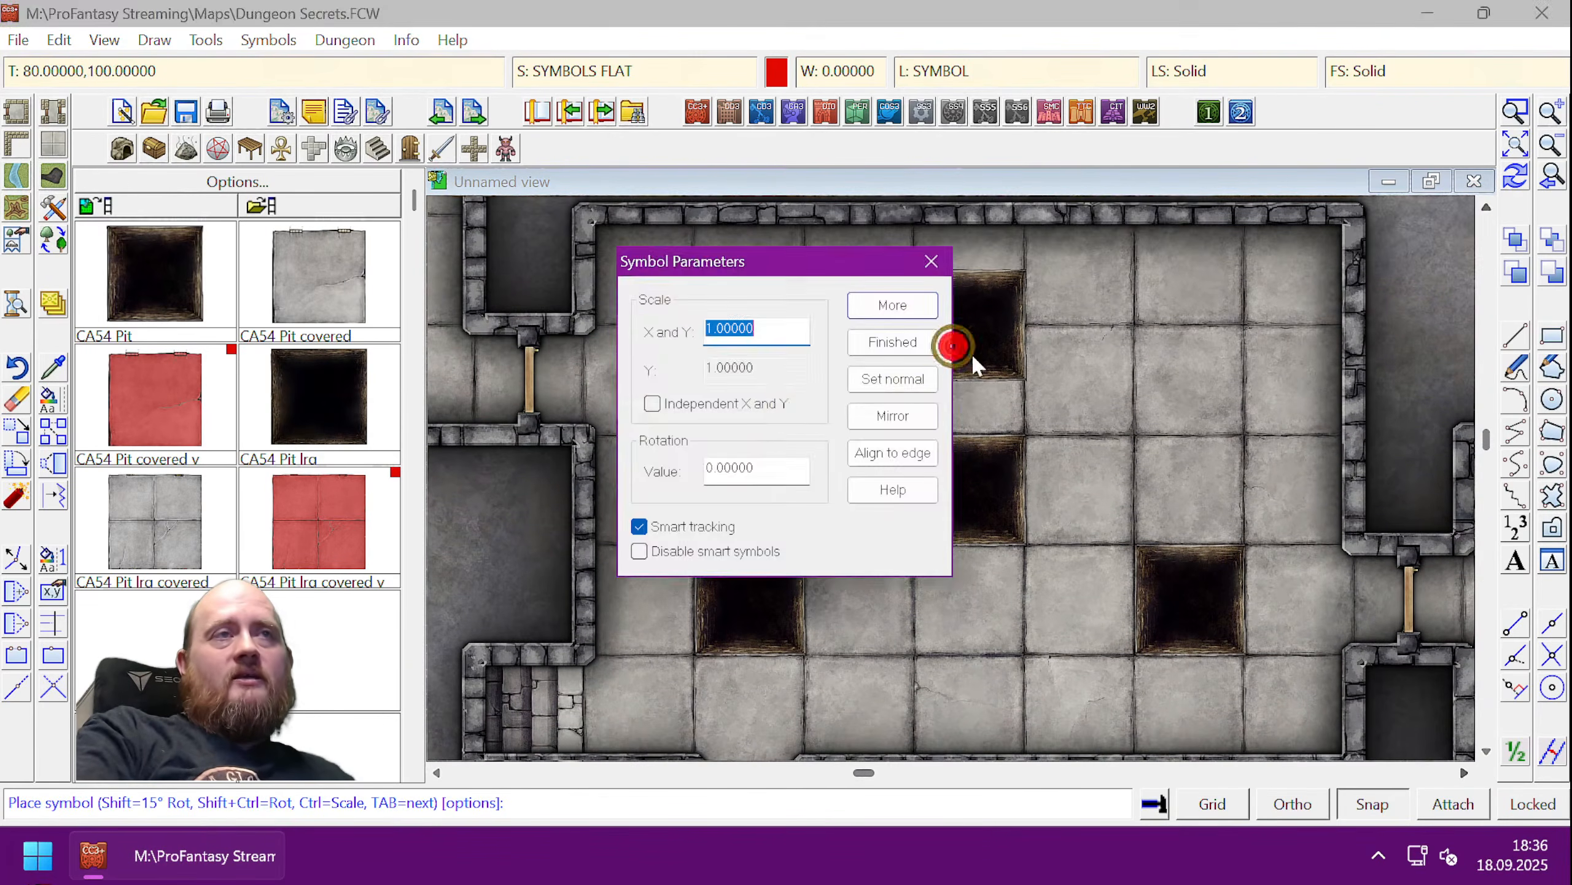
pyautogui.click(895, 344)
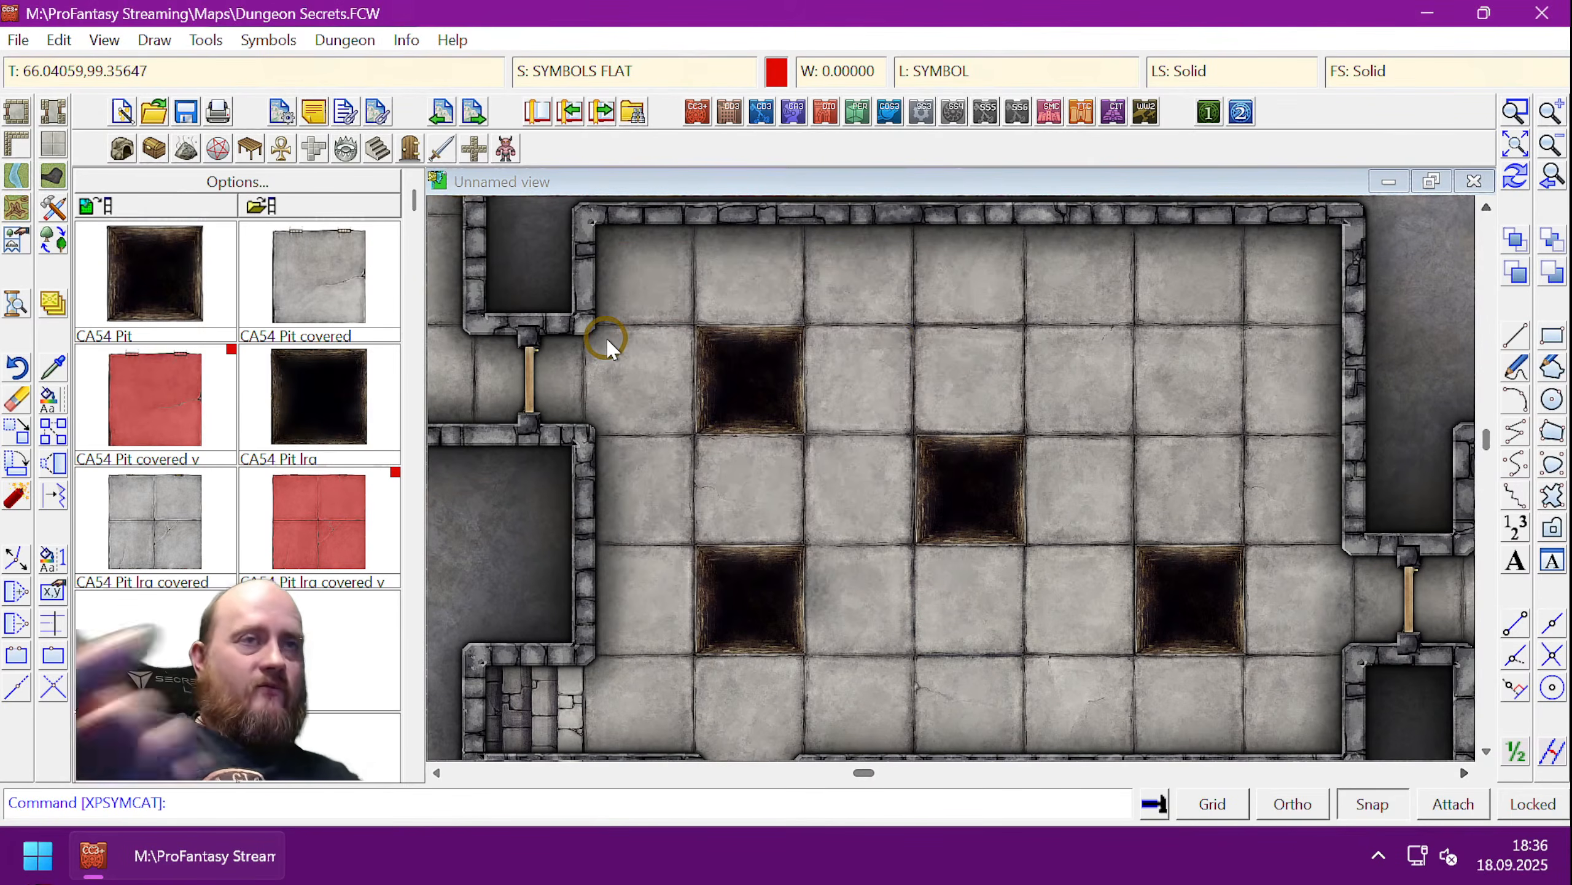
# - Toggle the TRAPS layer off with TOGL traps
pyautogui.write('togl')
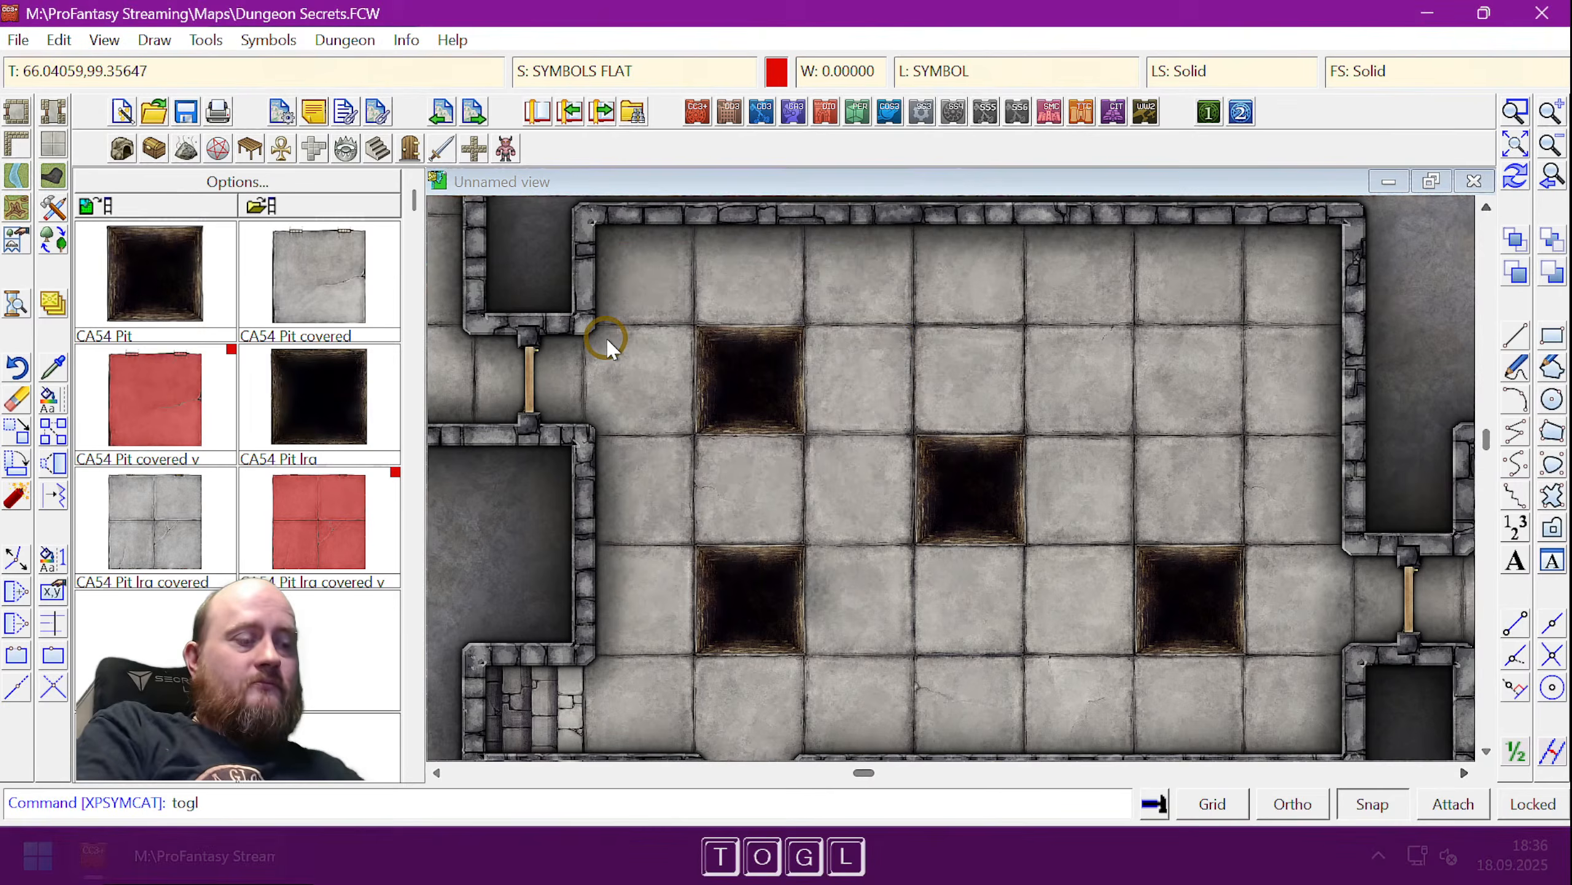
pyautogui.press('space')
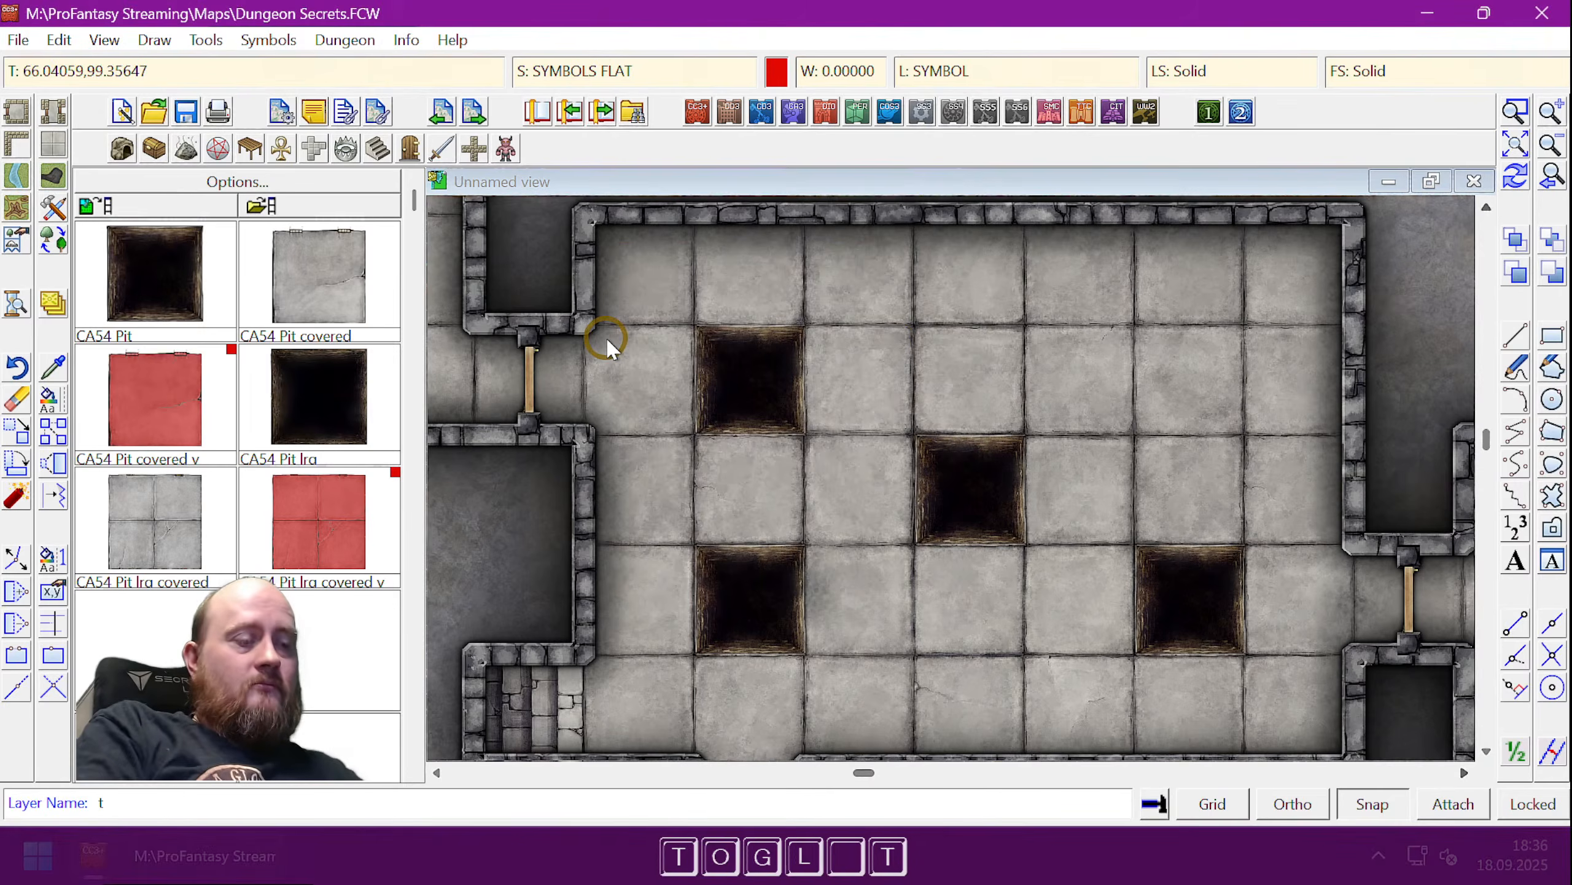
pyautogui.write('traps')
pyautogui.press('Return')
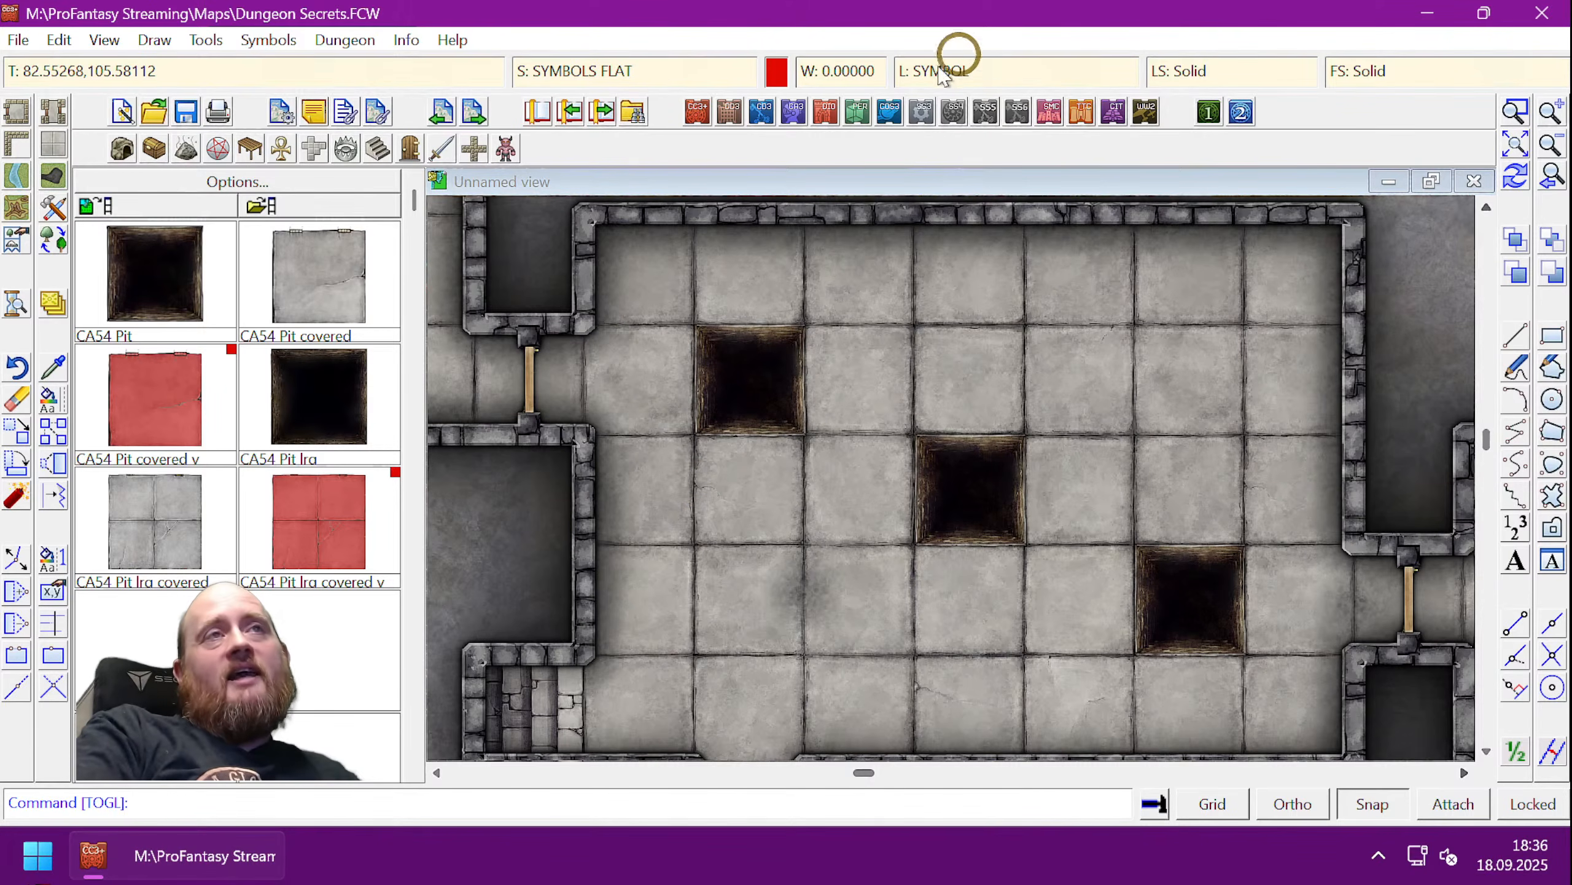
# - Move the three selected pits onto the TRAPS layer and redraw the map
pyautogui.click(53, 304)
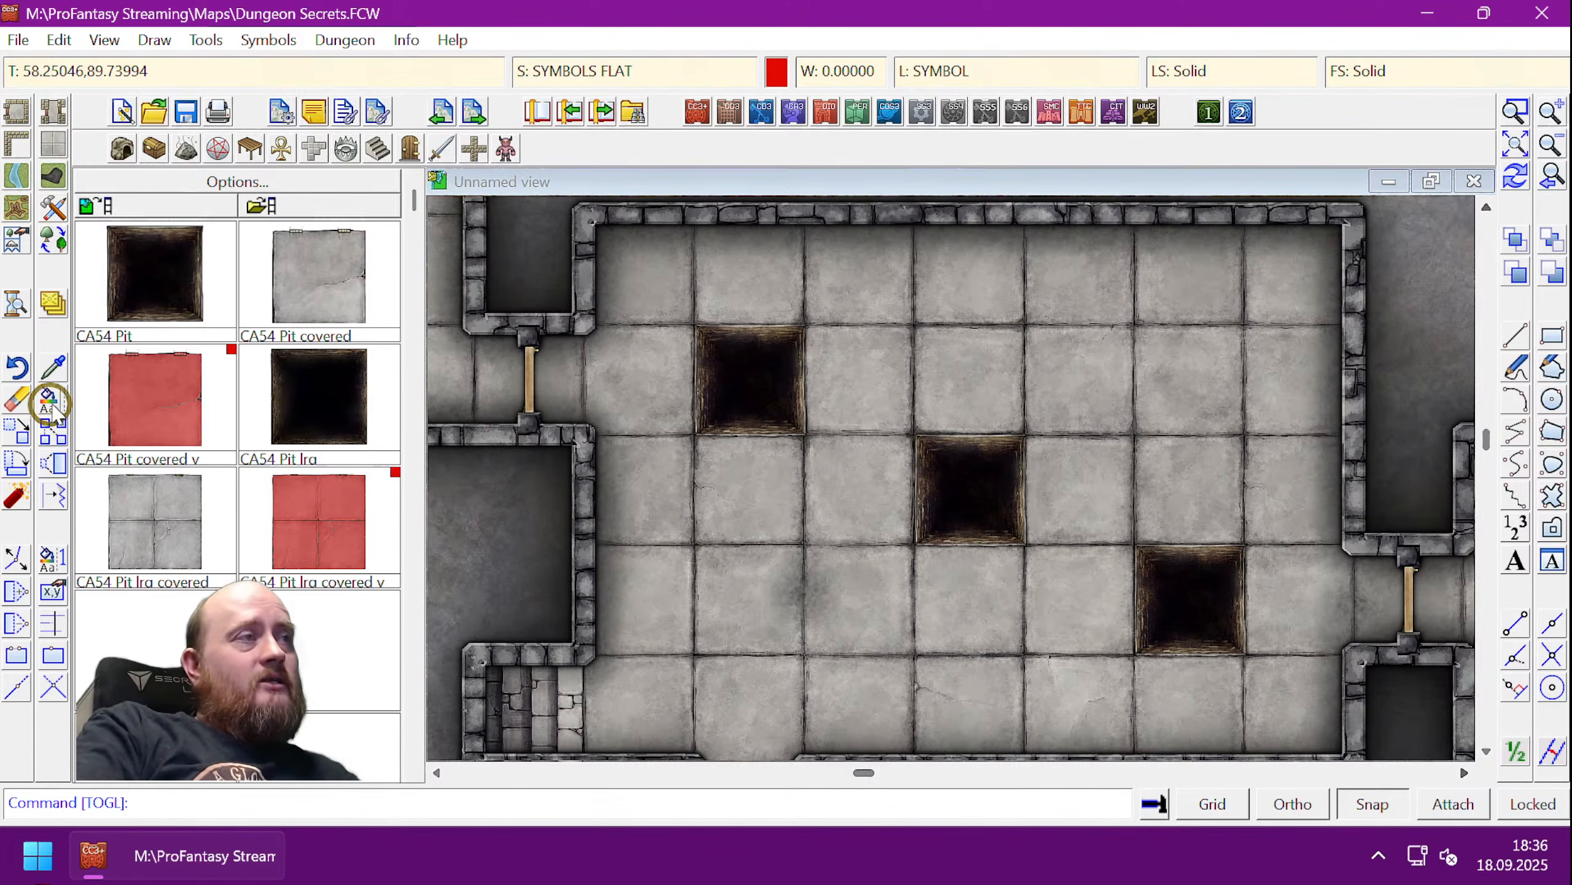
pyautogui.click(802, 412)
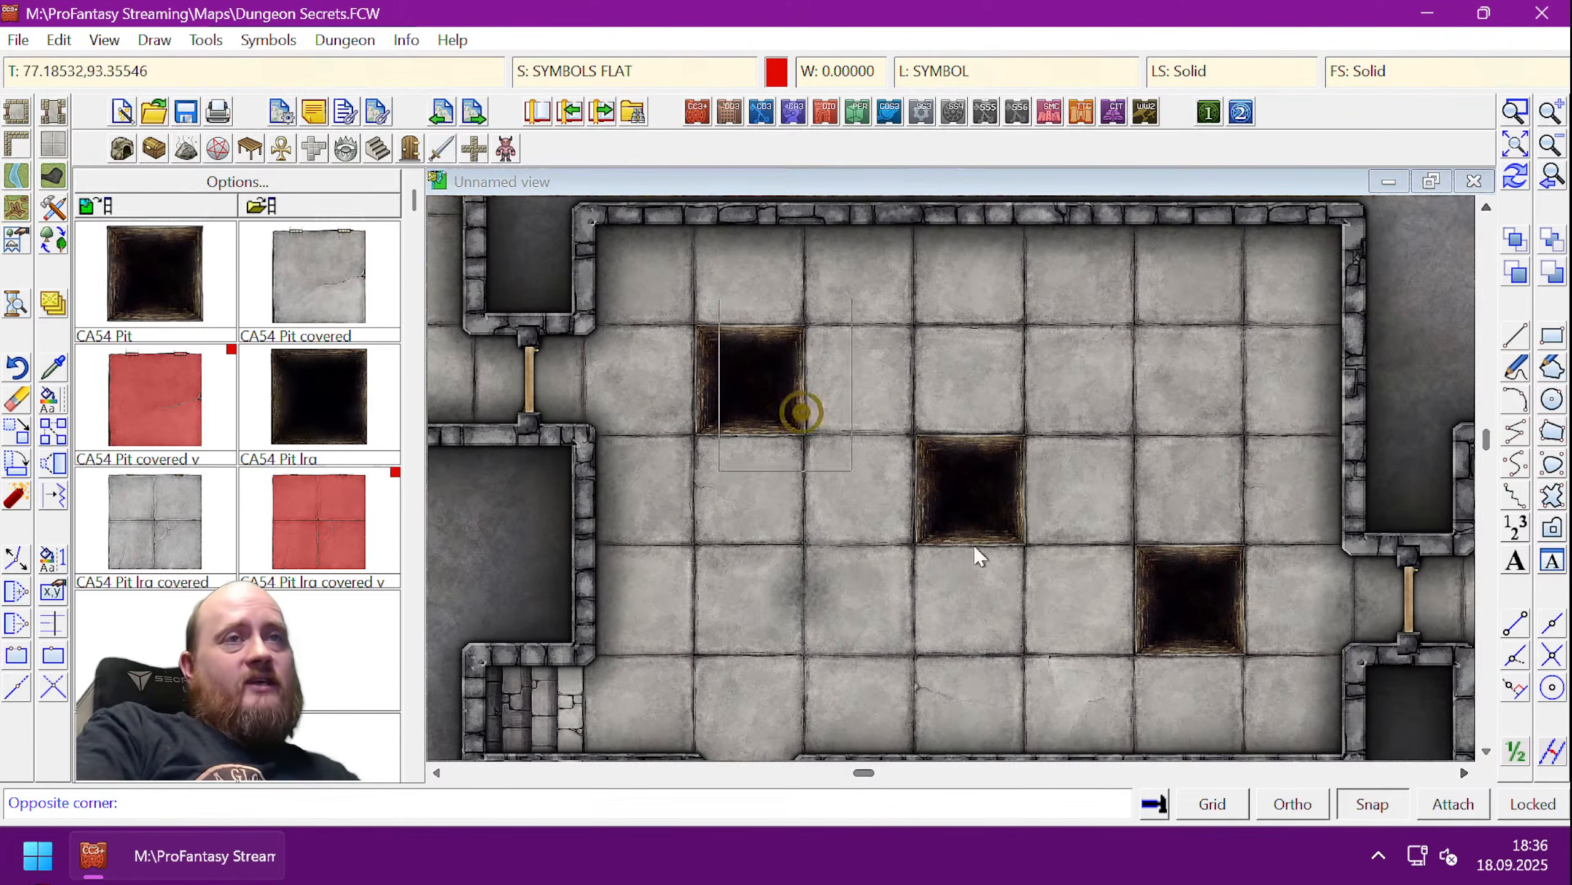
pyautogui.click(1185, 568)
pyautogui.rightClick(995, 446)
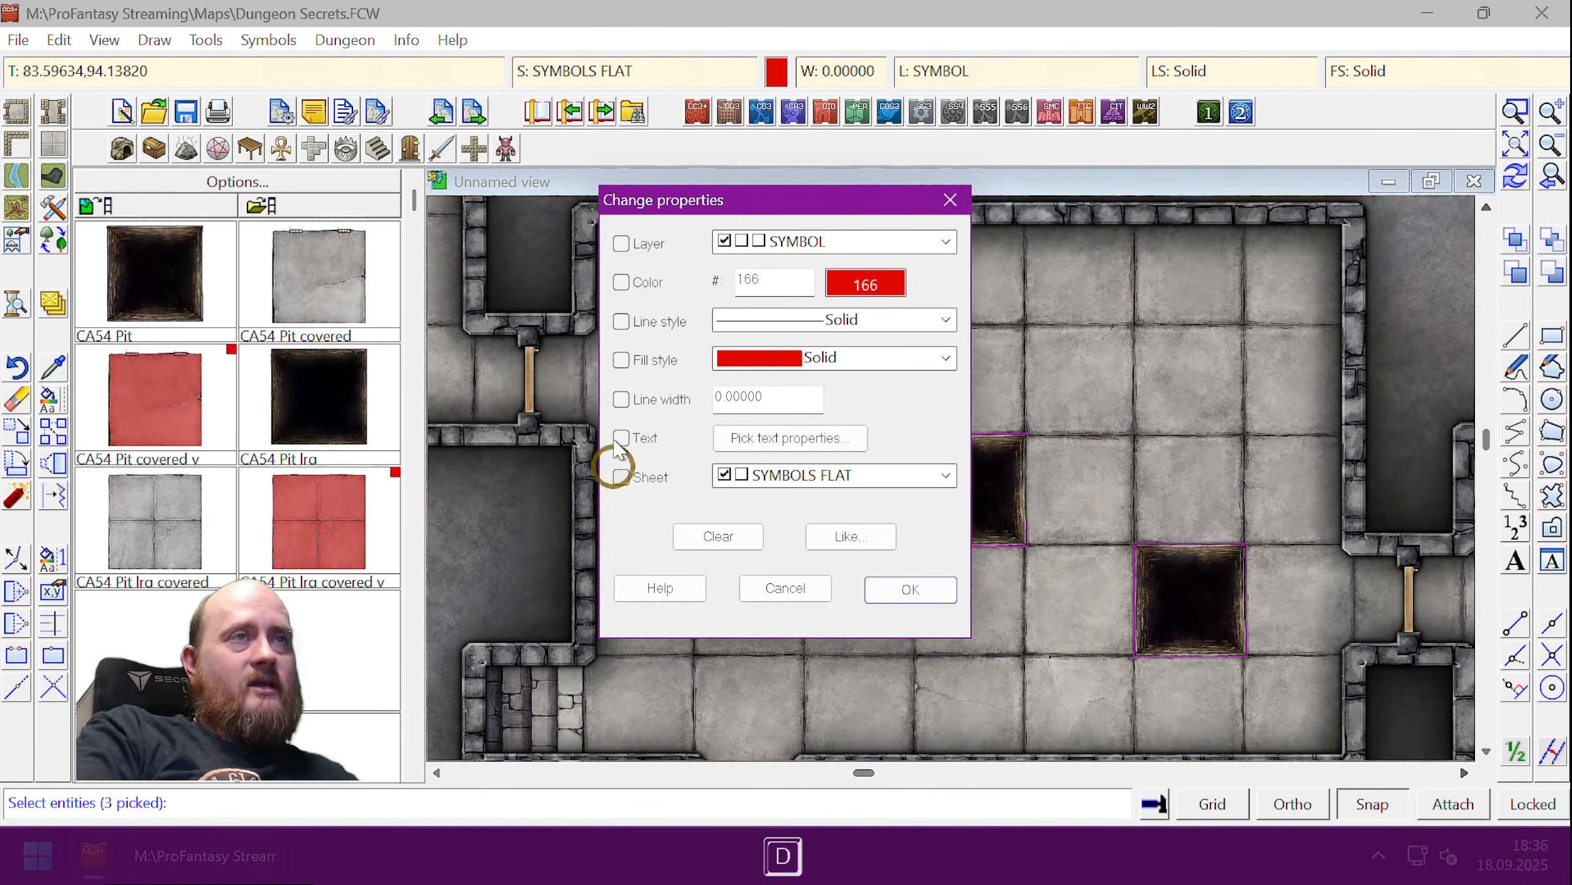
pyautogui.click(621, 243)
pyautogui.click(921, 239)
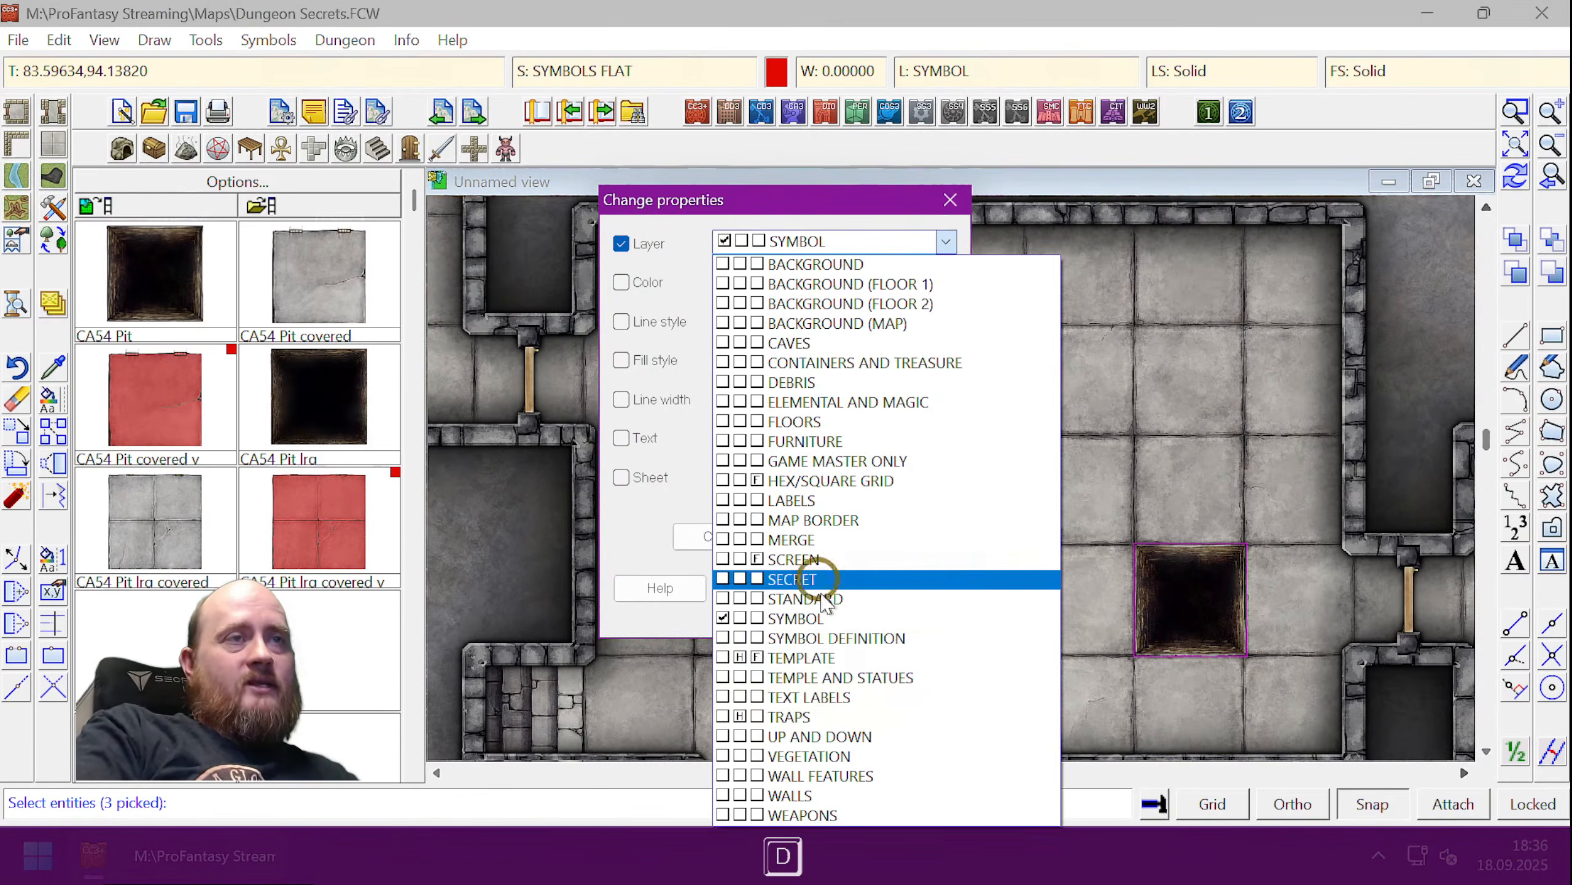
pyautogui.click(816, 713)
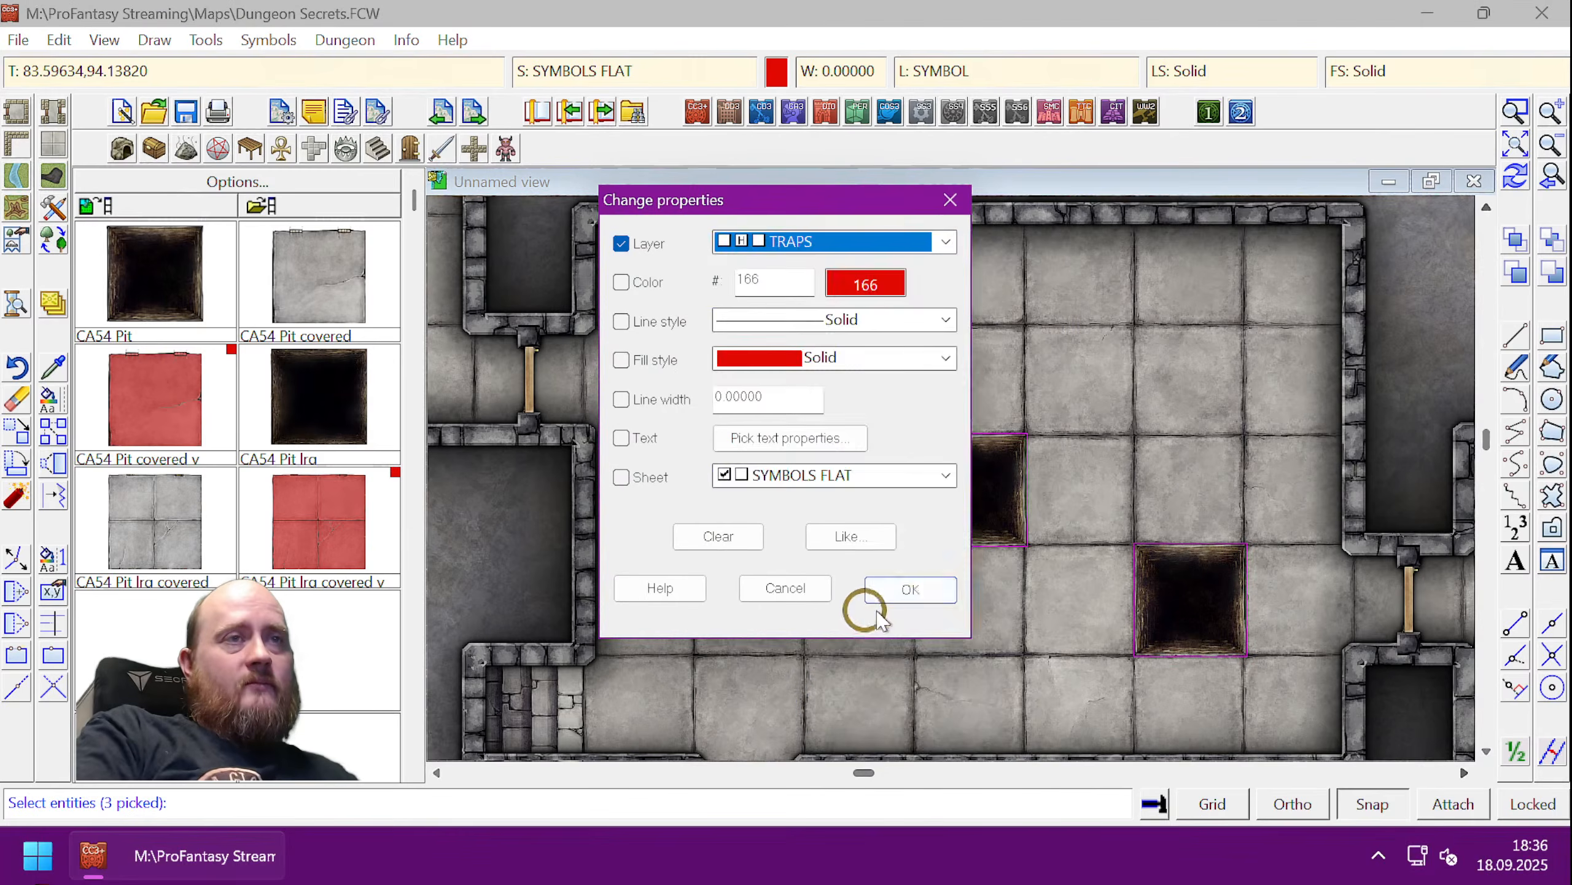
pyautogui.click(908, 591)
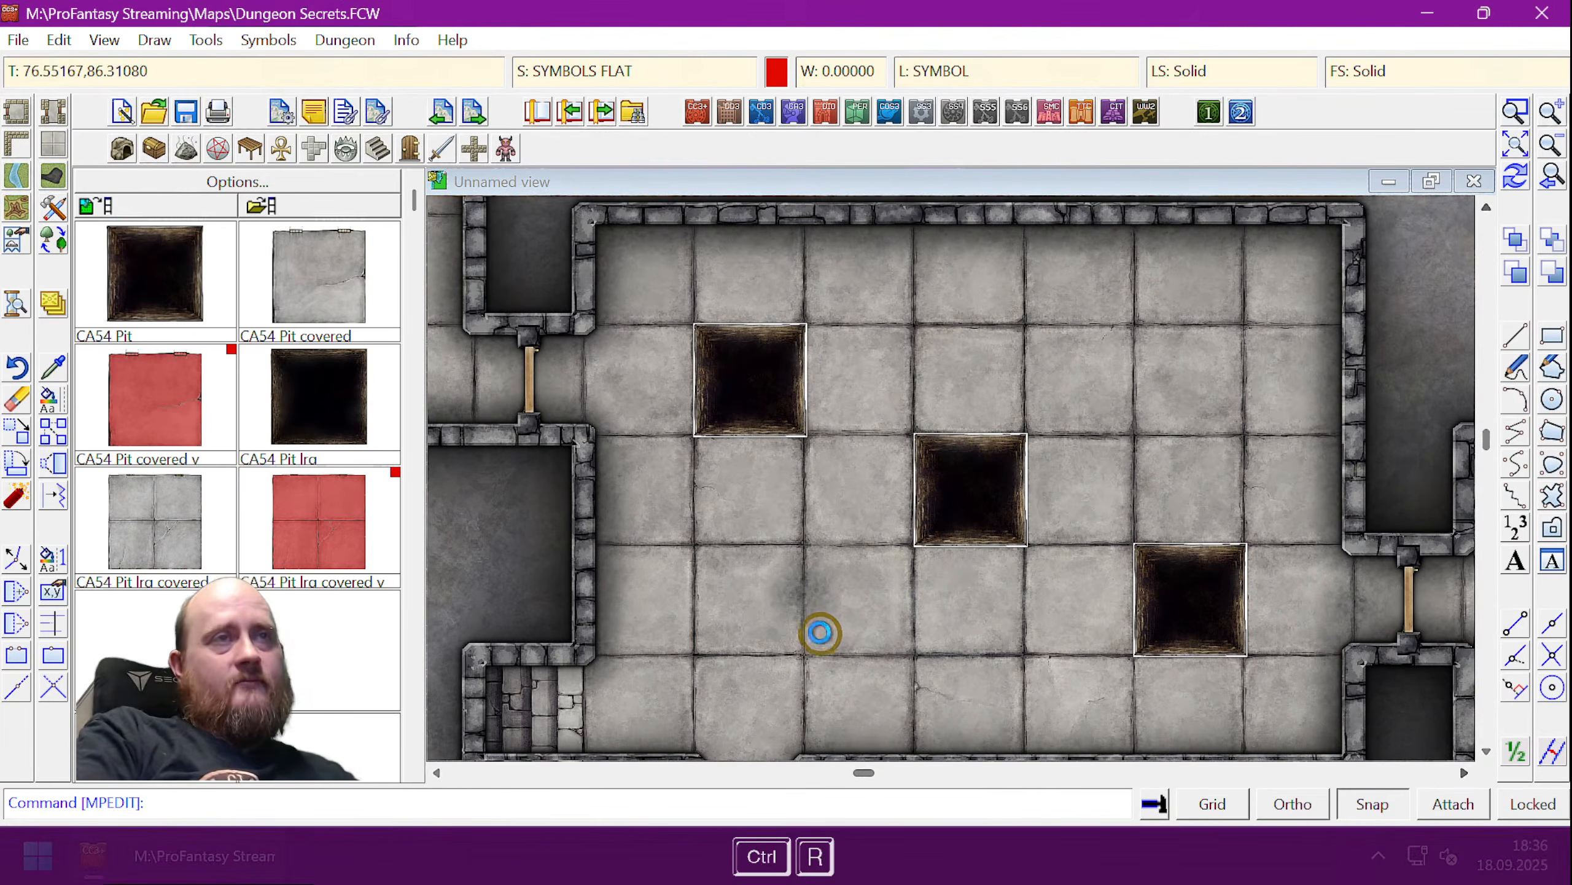
pyautogui.hotkey('ctrl', 'r')
# - Toggle the TRAPS layer back on with TOGL traps
pyautogui.write('togl')
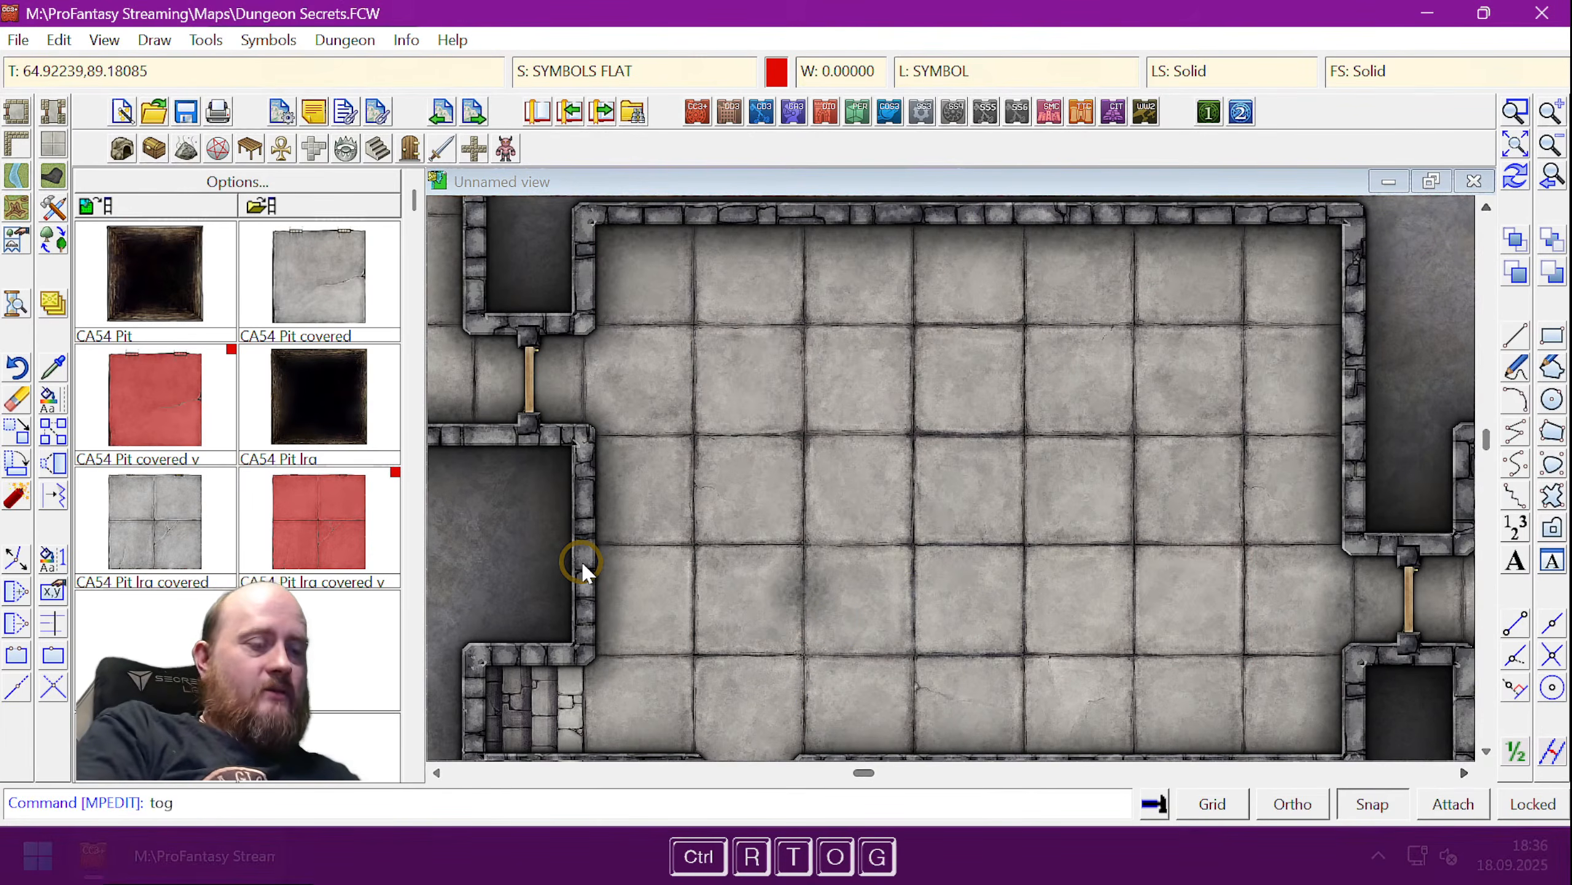
pyautogui.press('space')
pyautogui.write('traps')
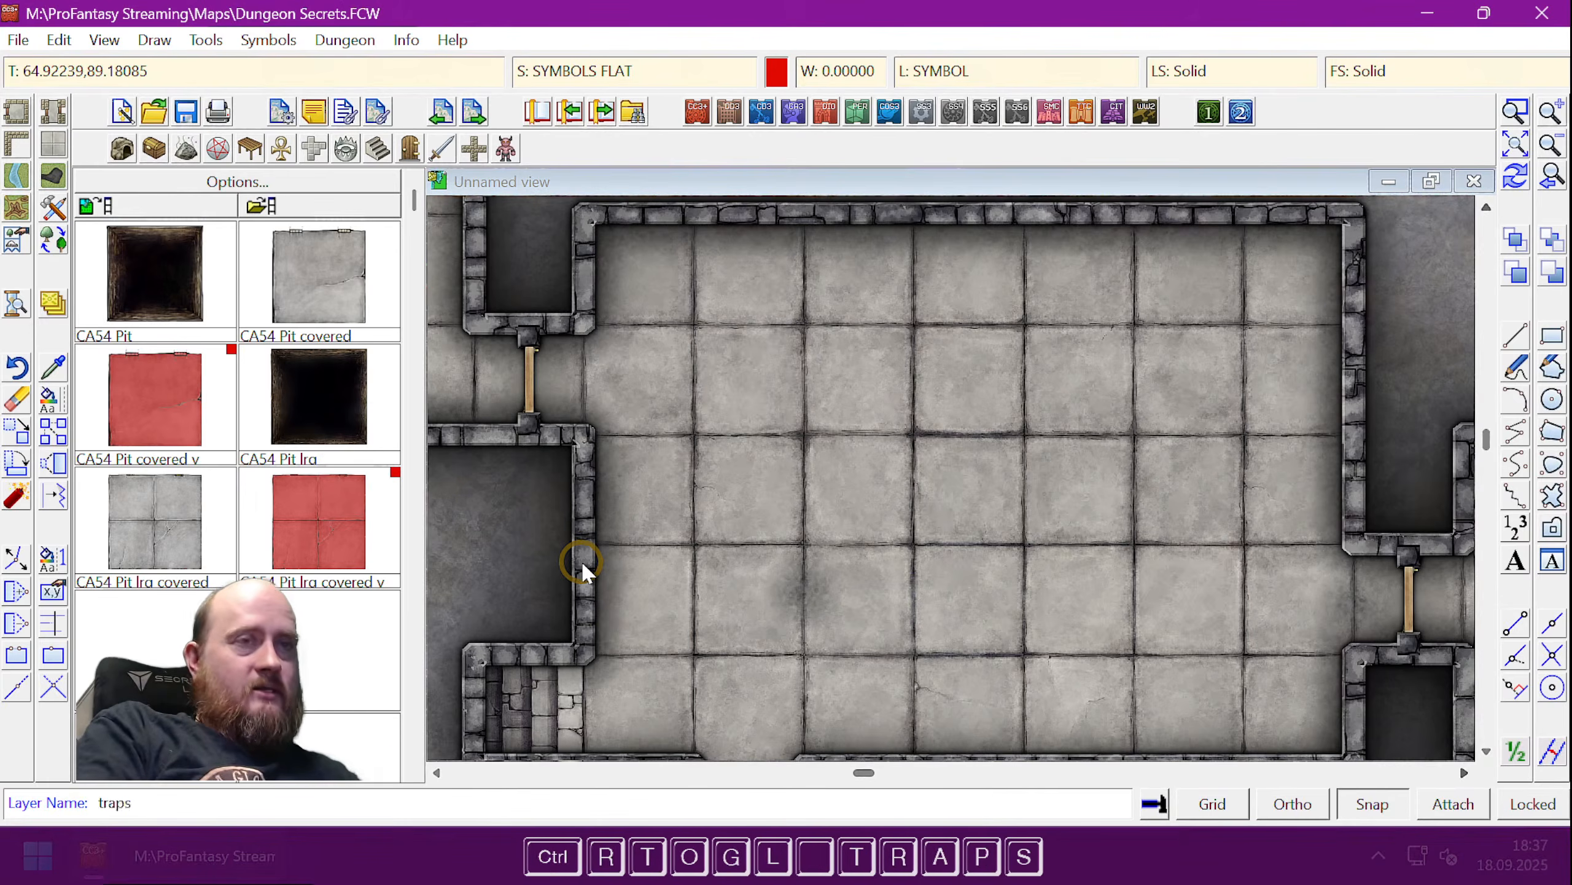
pyautogui.press('Return')
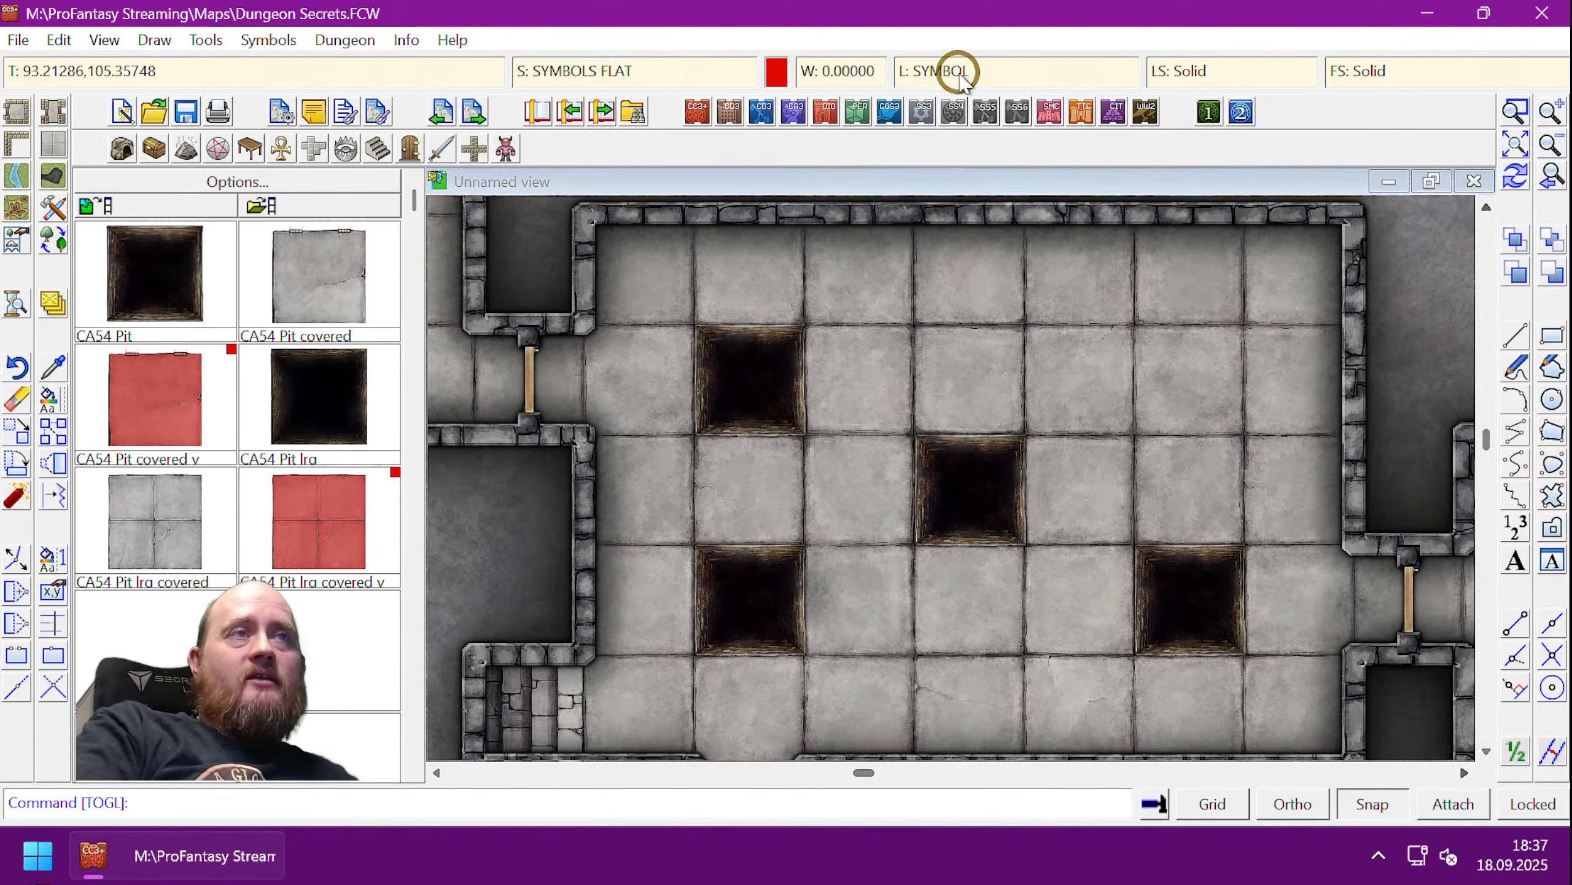
# - Add a new layer named 'Pit 1'
pyautogui.click(985, 71)
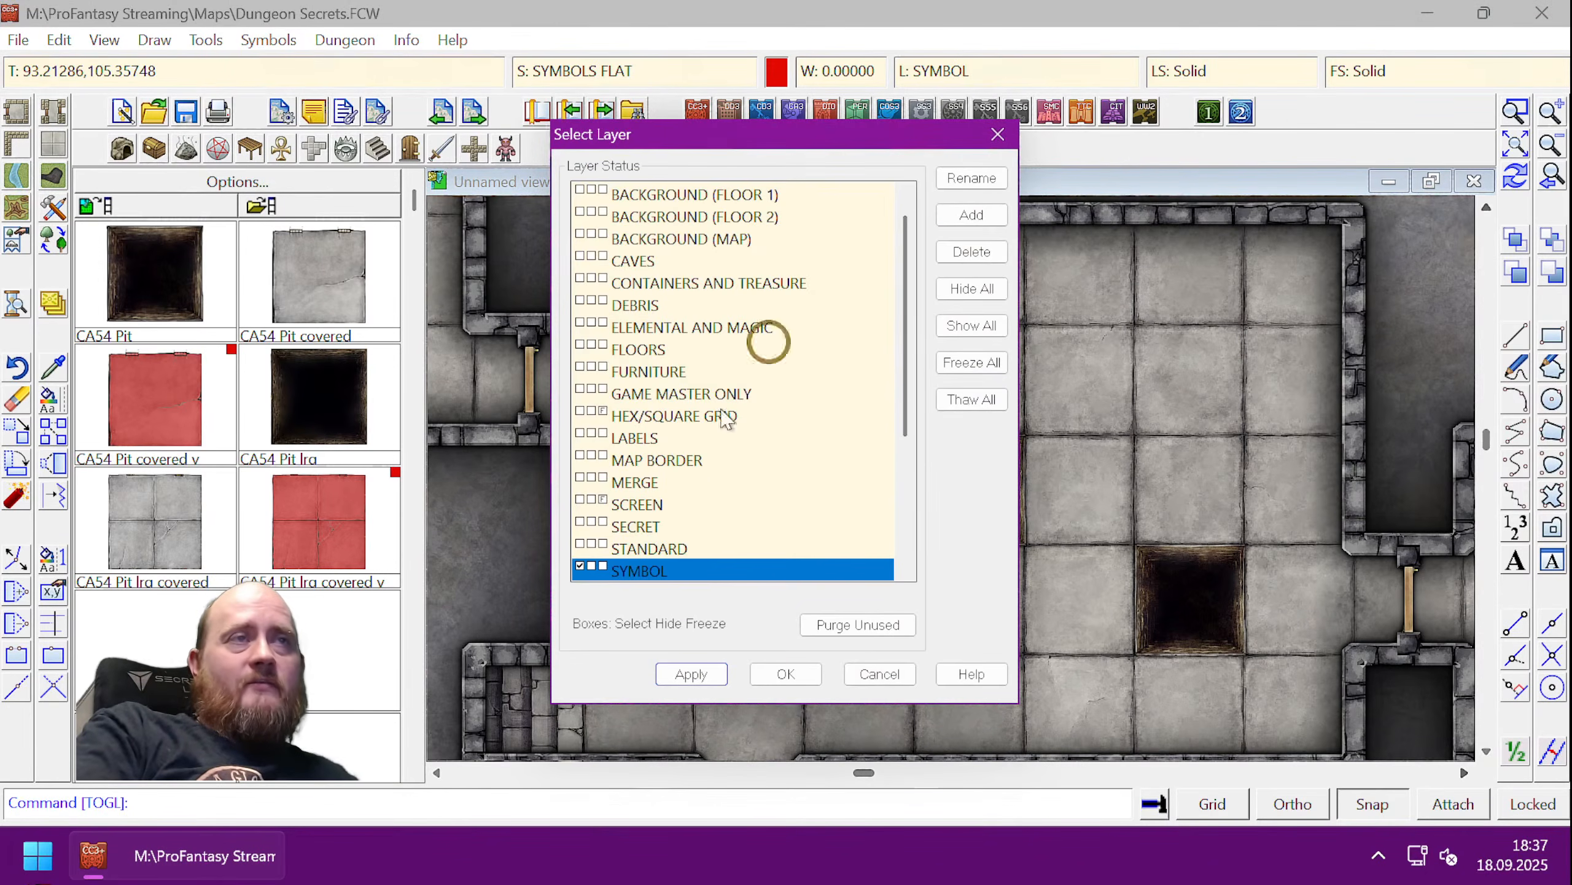
pyautogui.click(969, 216)
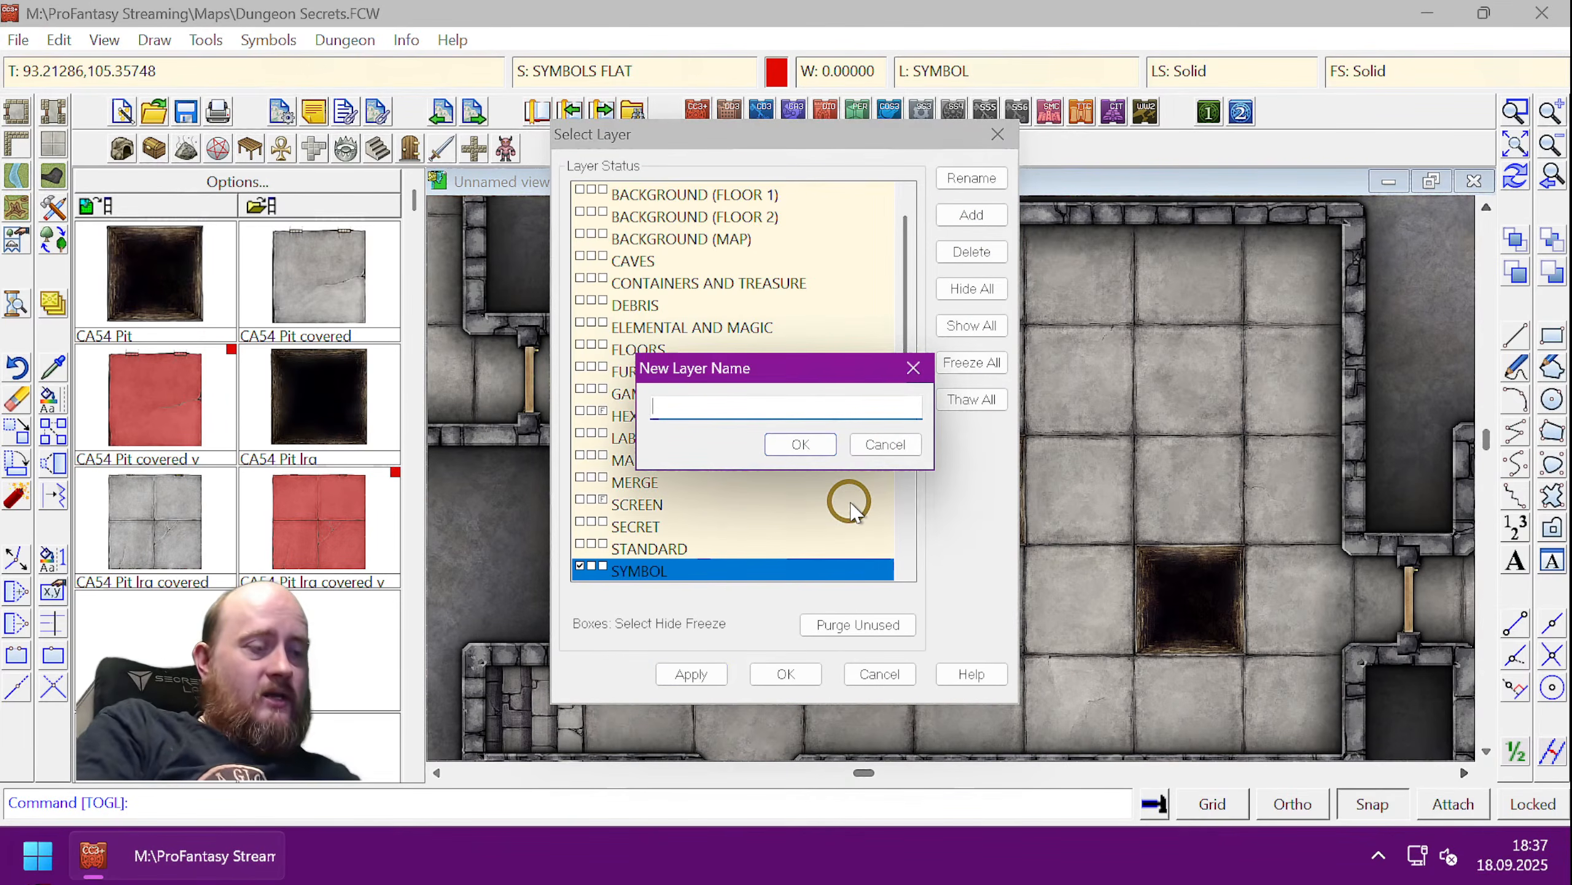
pyautogui.write('Pit')
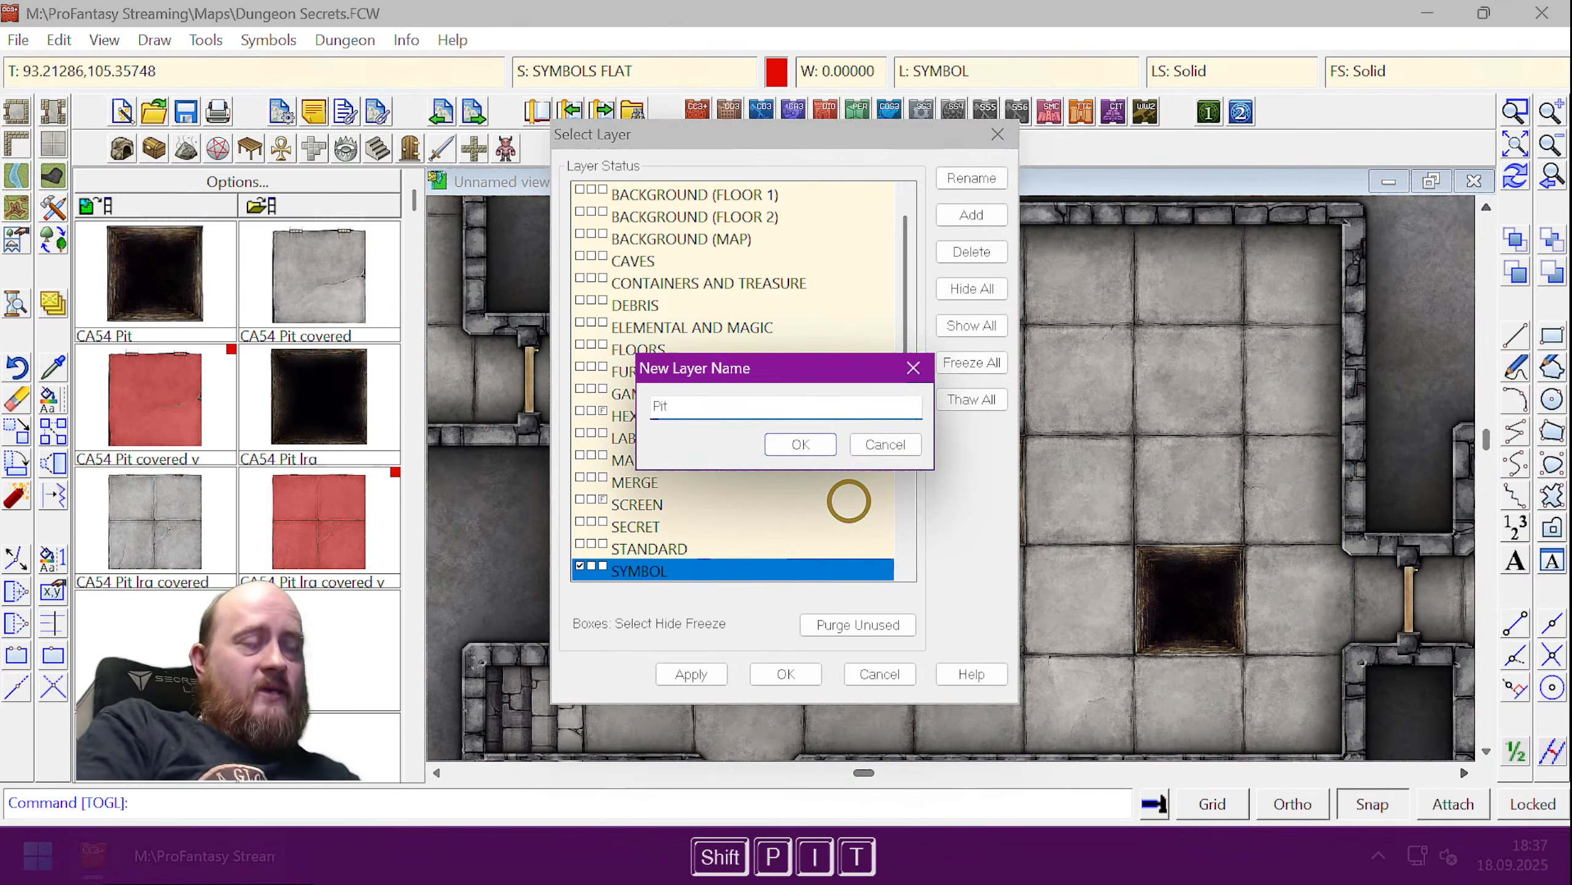
pyautogui.write(' 1')
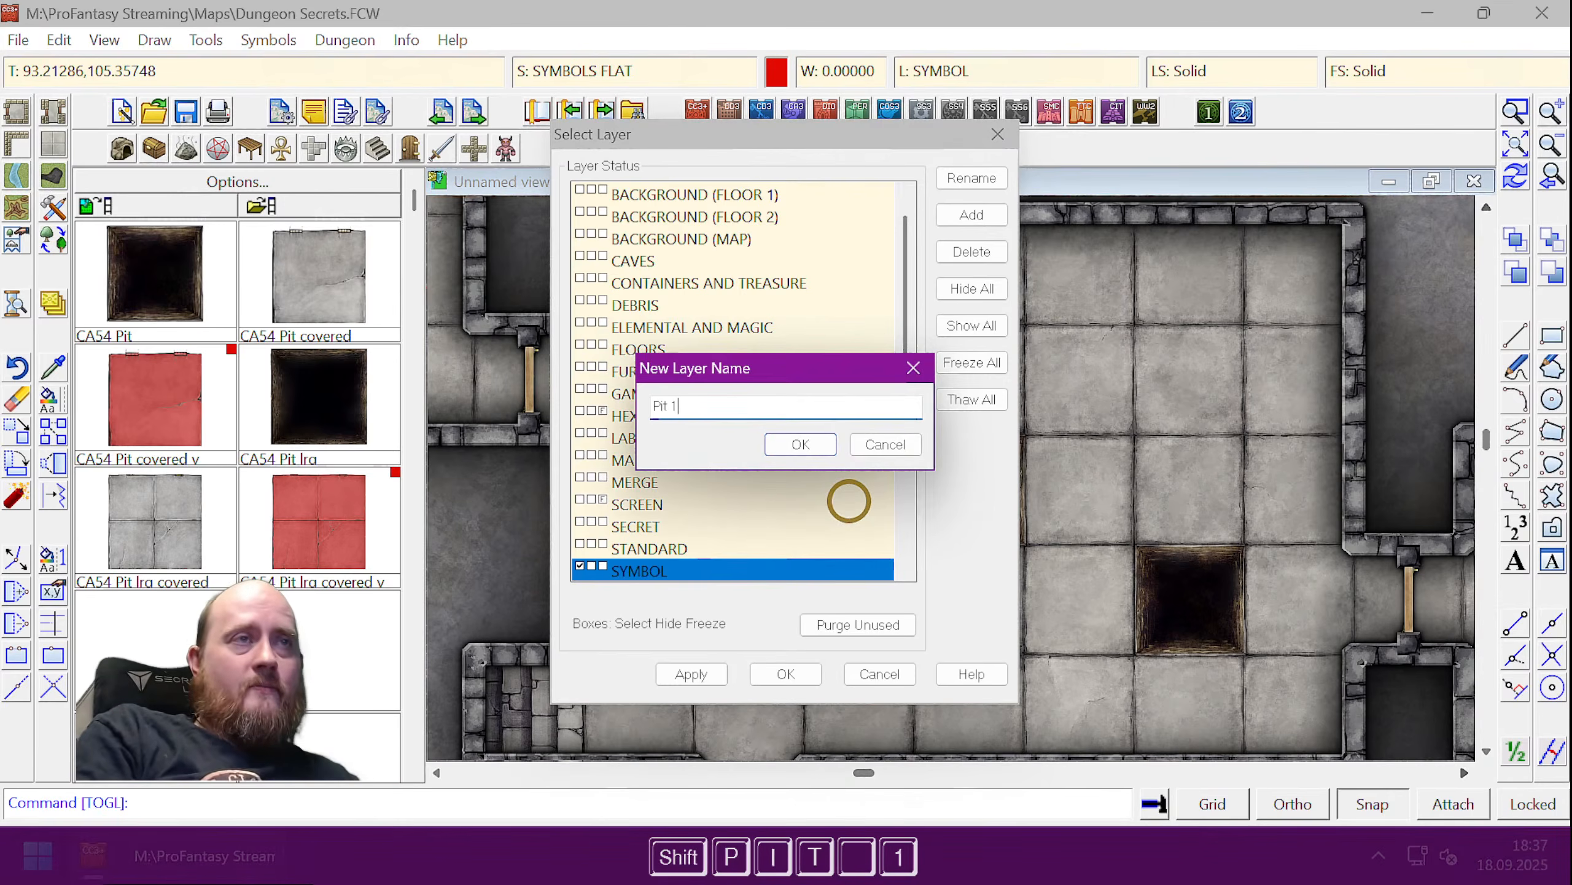
pyautogui.press('Return')
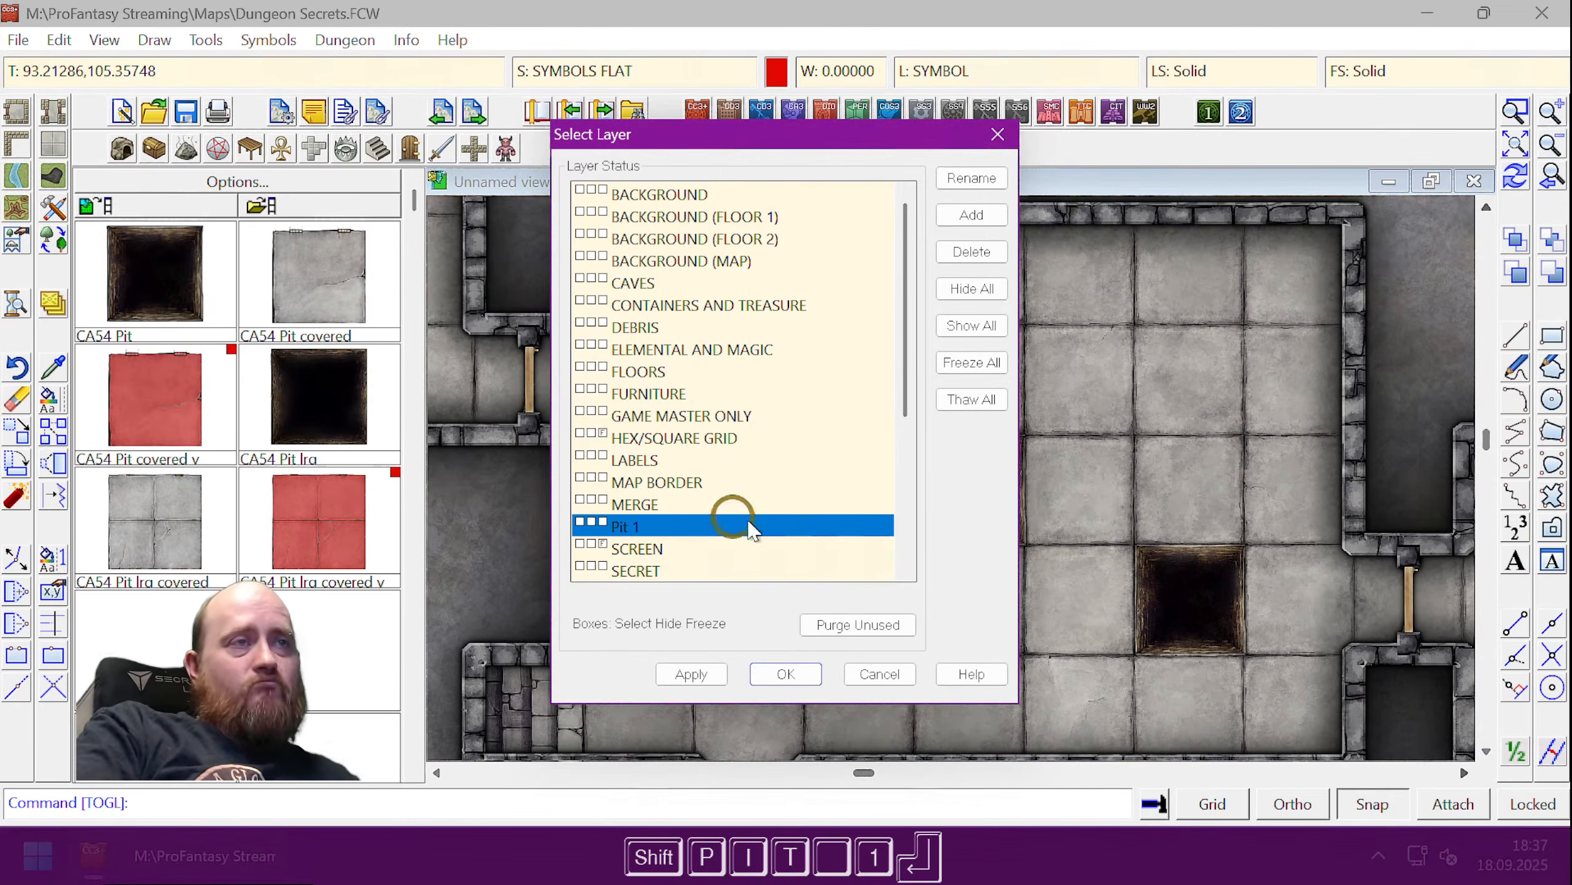
pyautogui.click(786, 673)
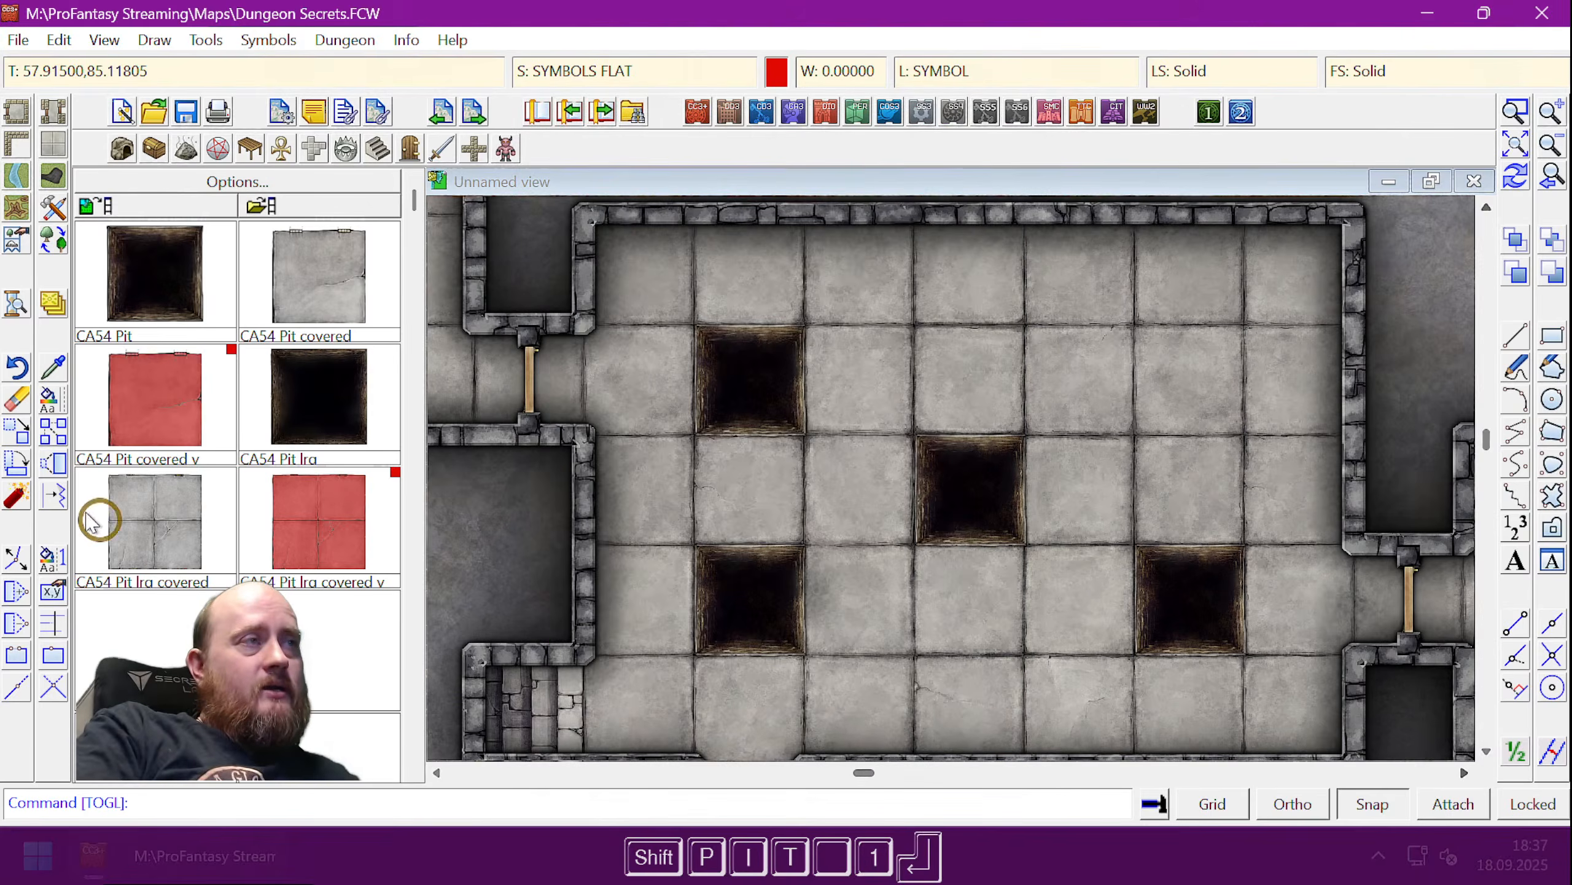
# - Change the lower-left pit's layer to Pit 1
pyautogui.click(48, 401)
pyautogui.click(665, 514)
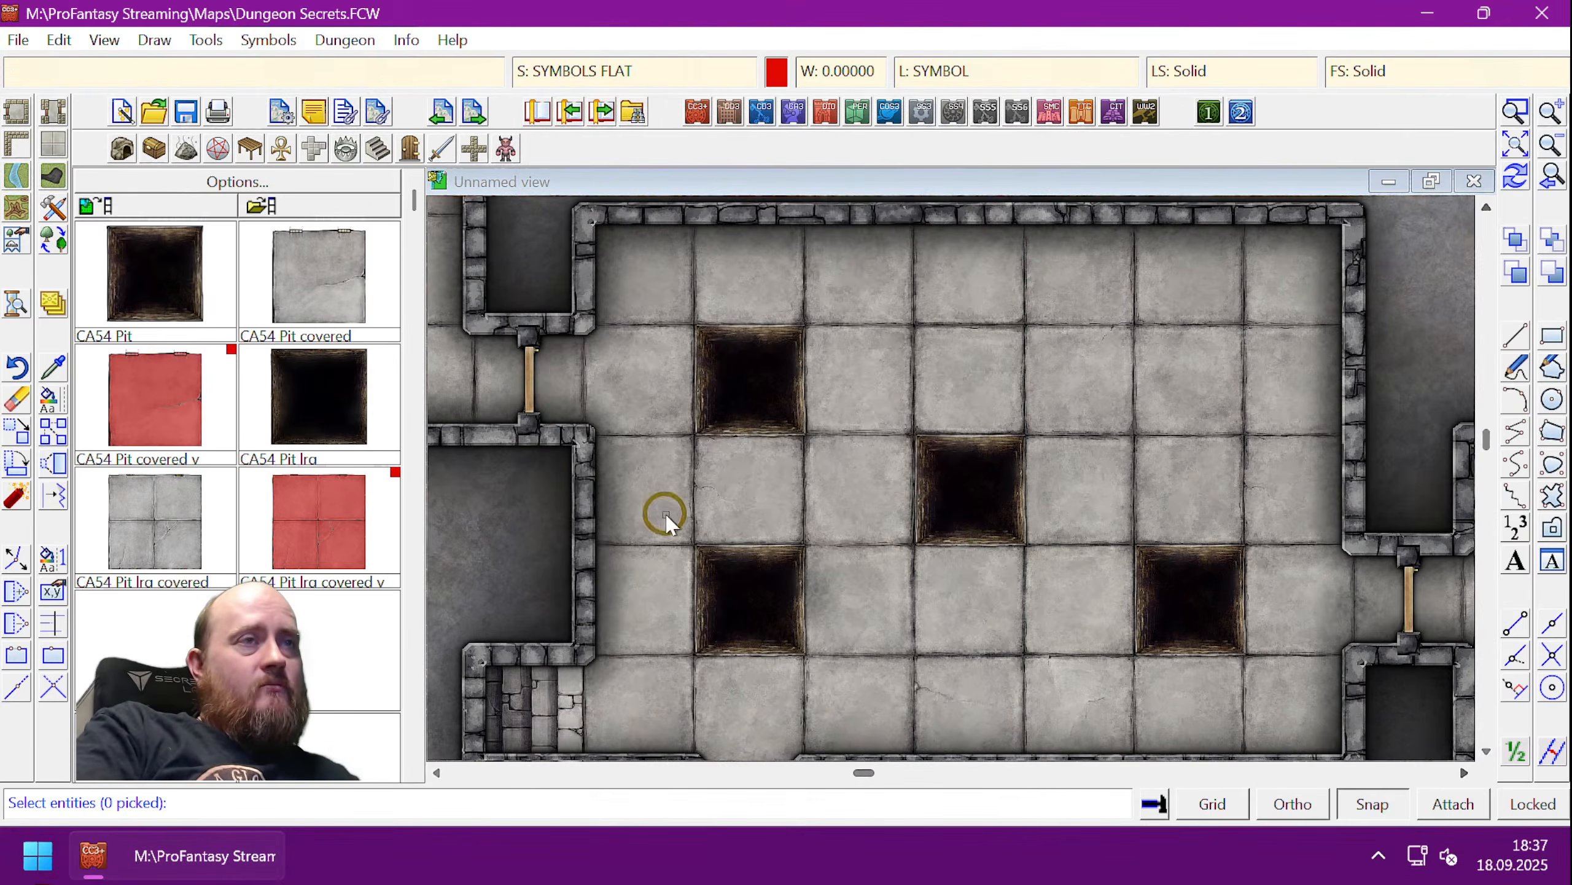
pyautogui.click(823, 672)
pyautogui.rightClick(823, 672)
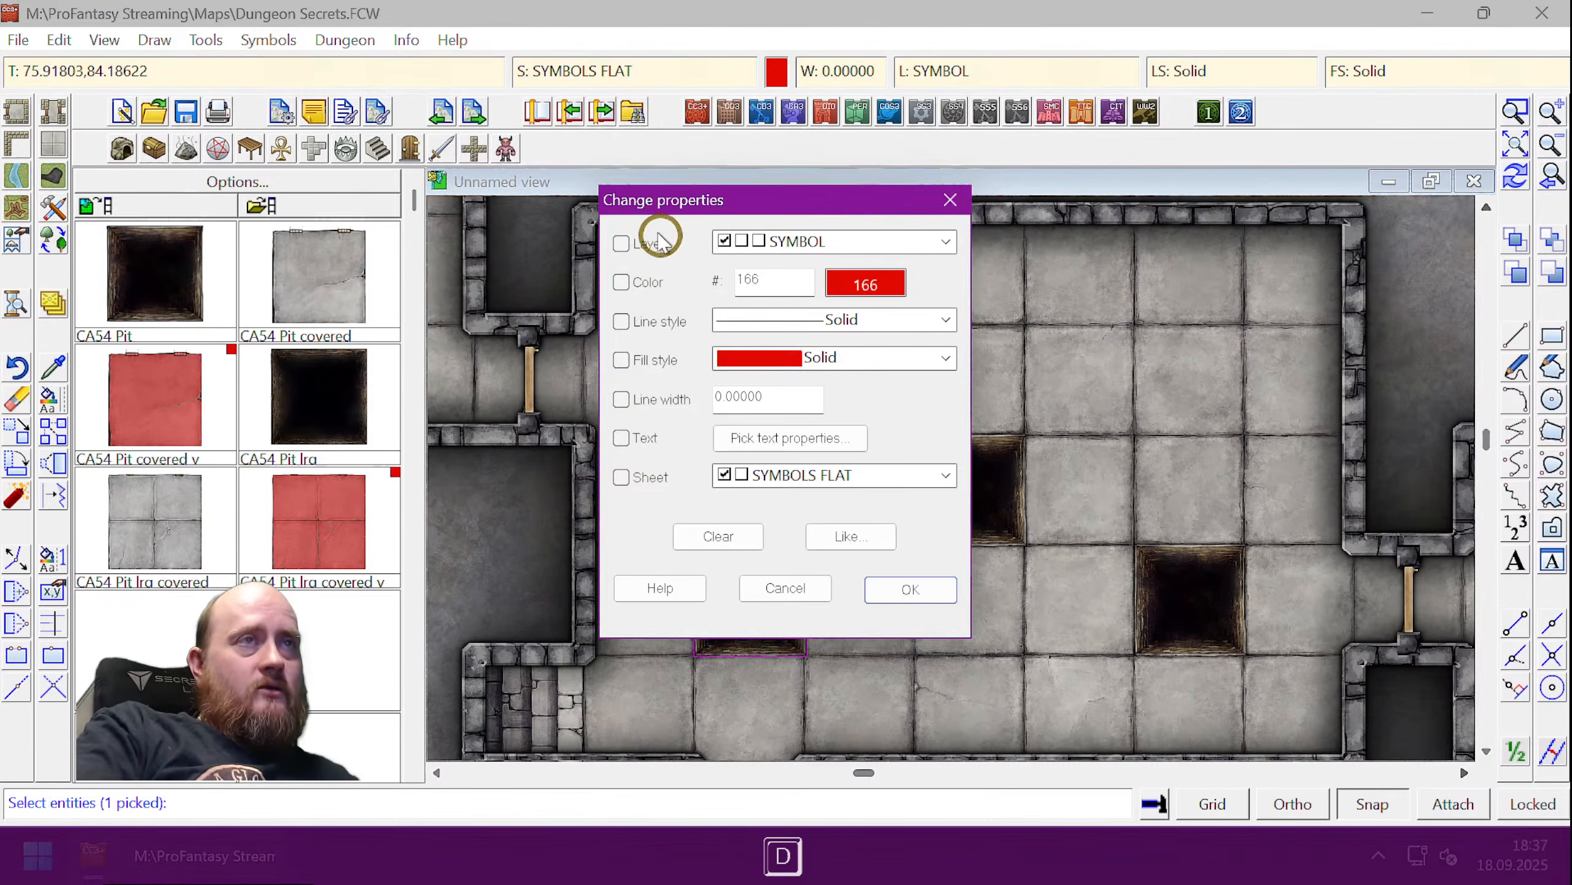
pyautogui.click(621, 243)
pyautogui.click(767, 246)
pyautogui.click(879, 548)
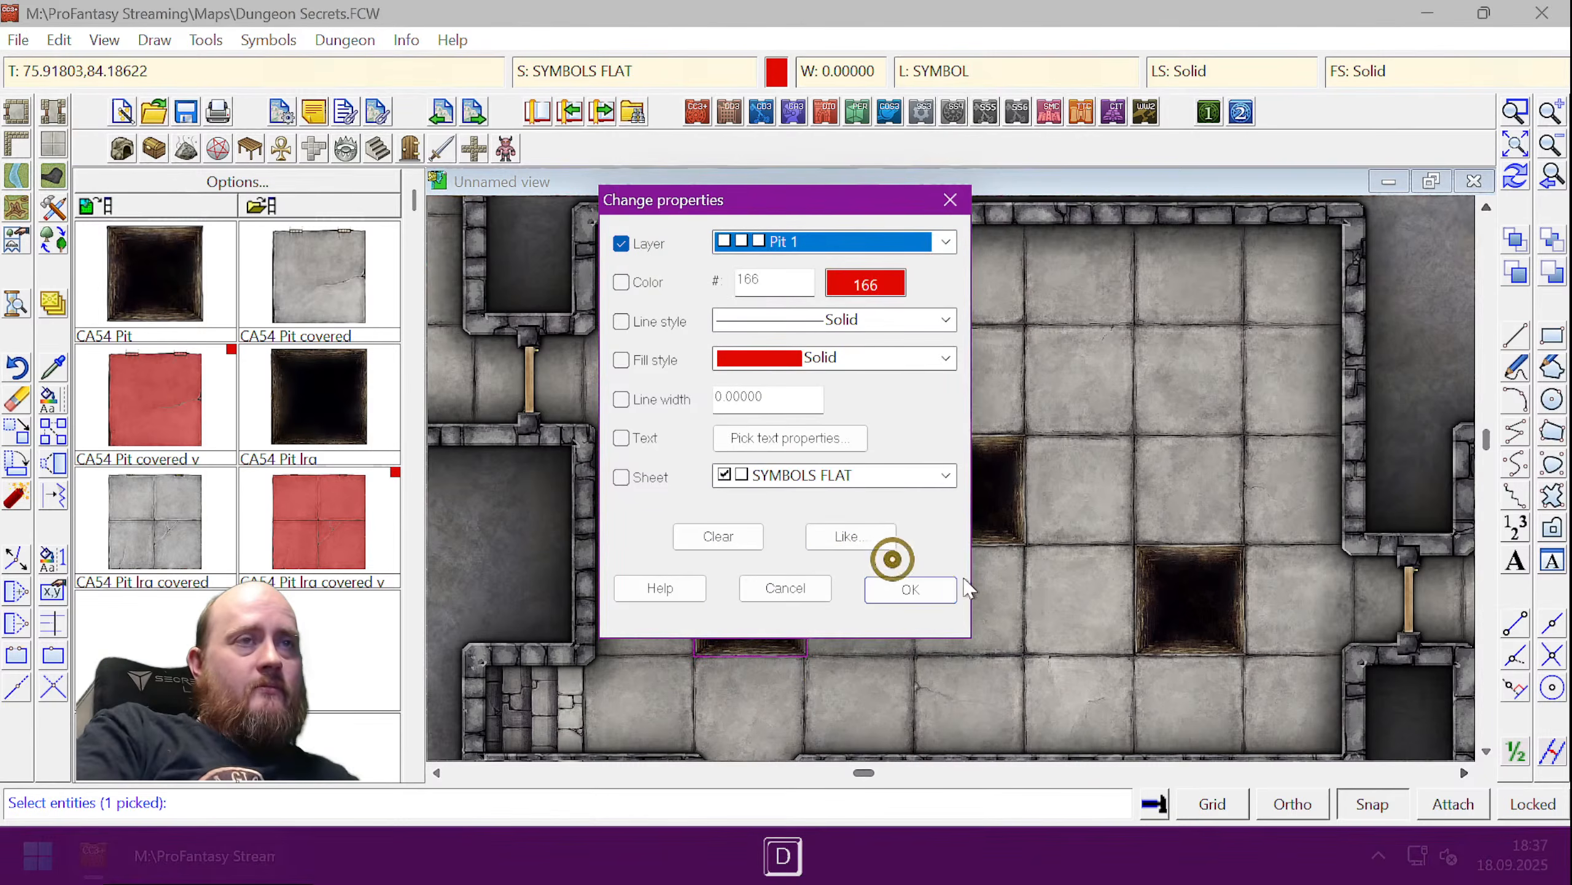
pyautogui.click(909, 590)
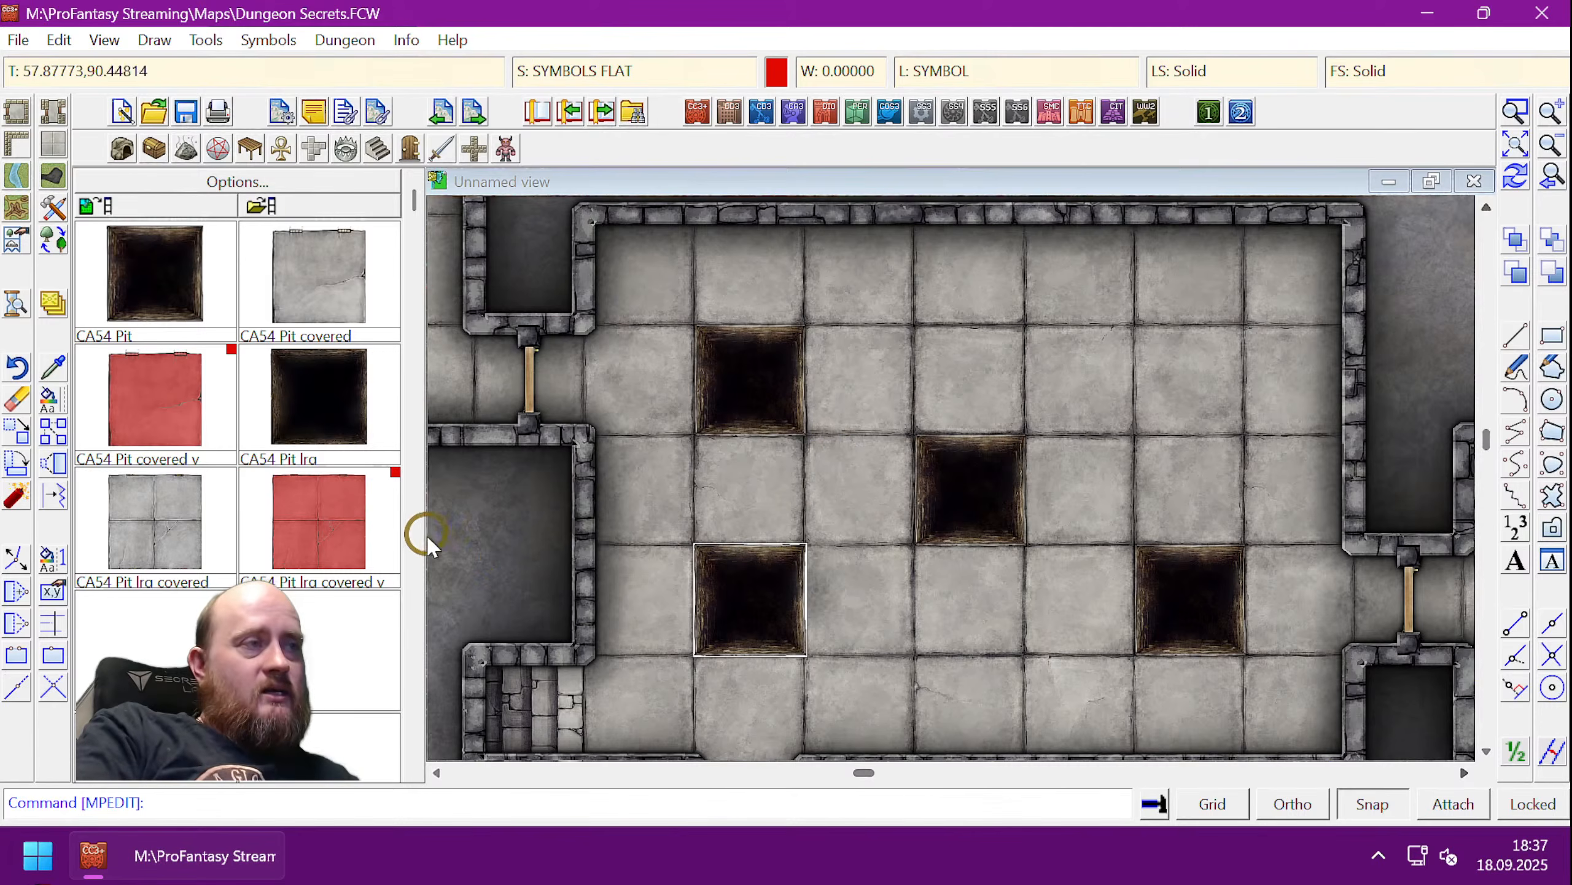
# - Redraw the map and hide the Pit 1 layer with TOGL pit 1
pyautogui.hotkey('ctrl', 'r')
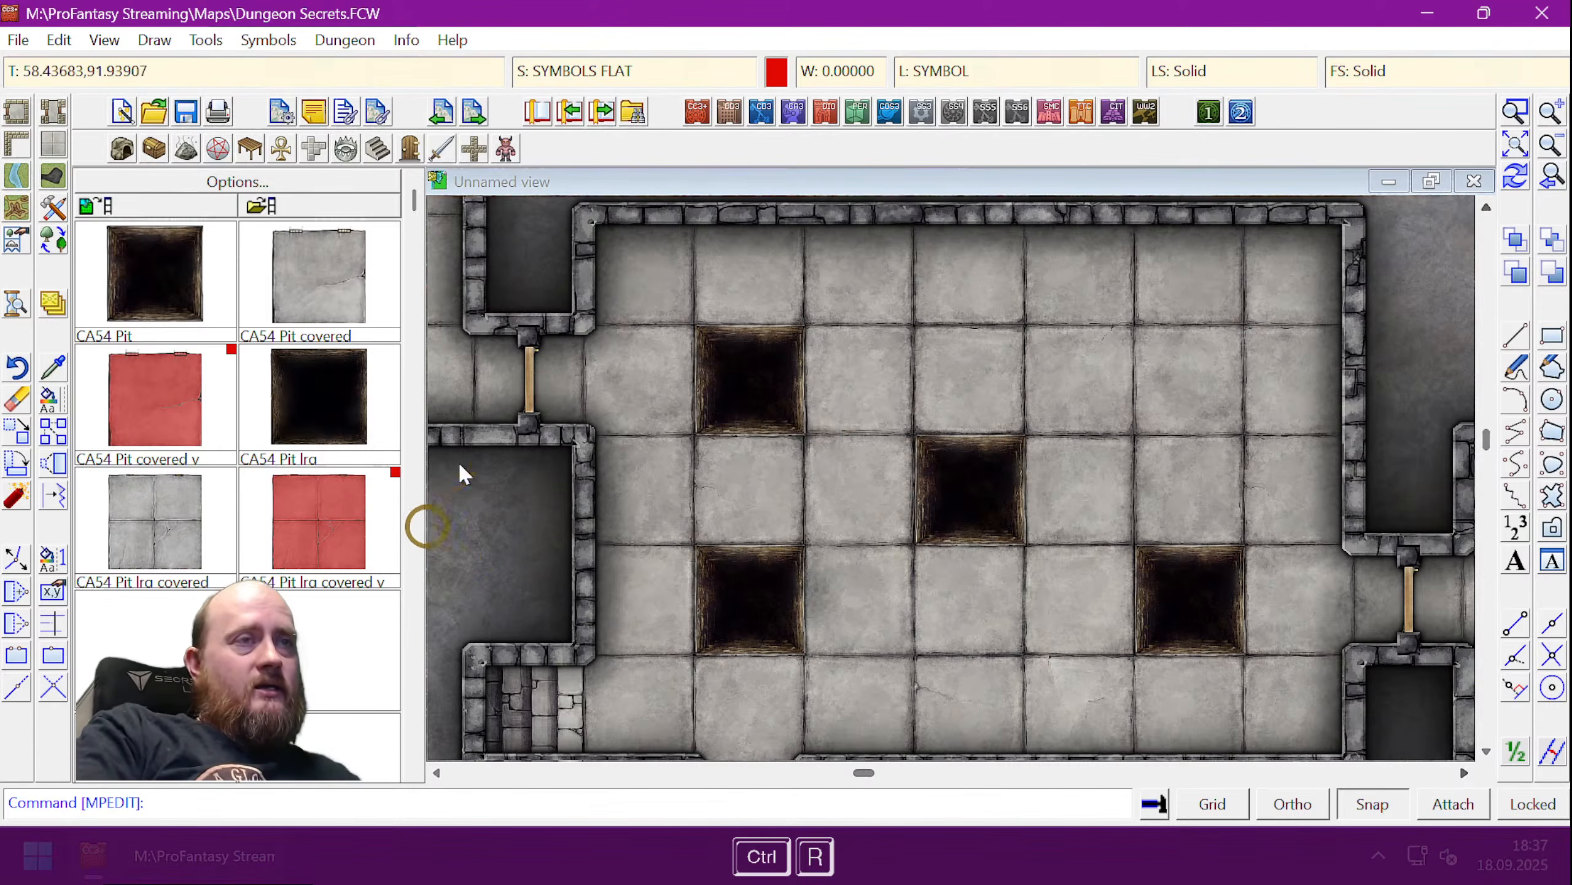
pyautogui.write('togl')
pyautogui.press('space')
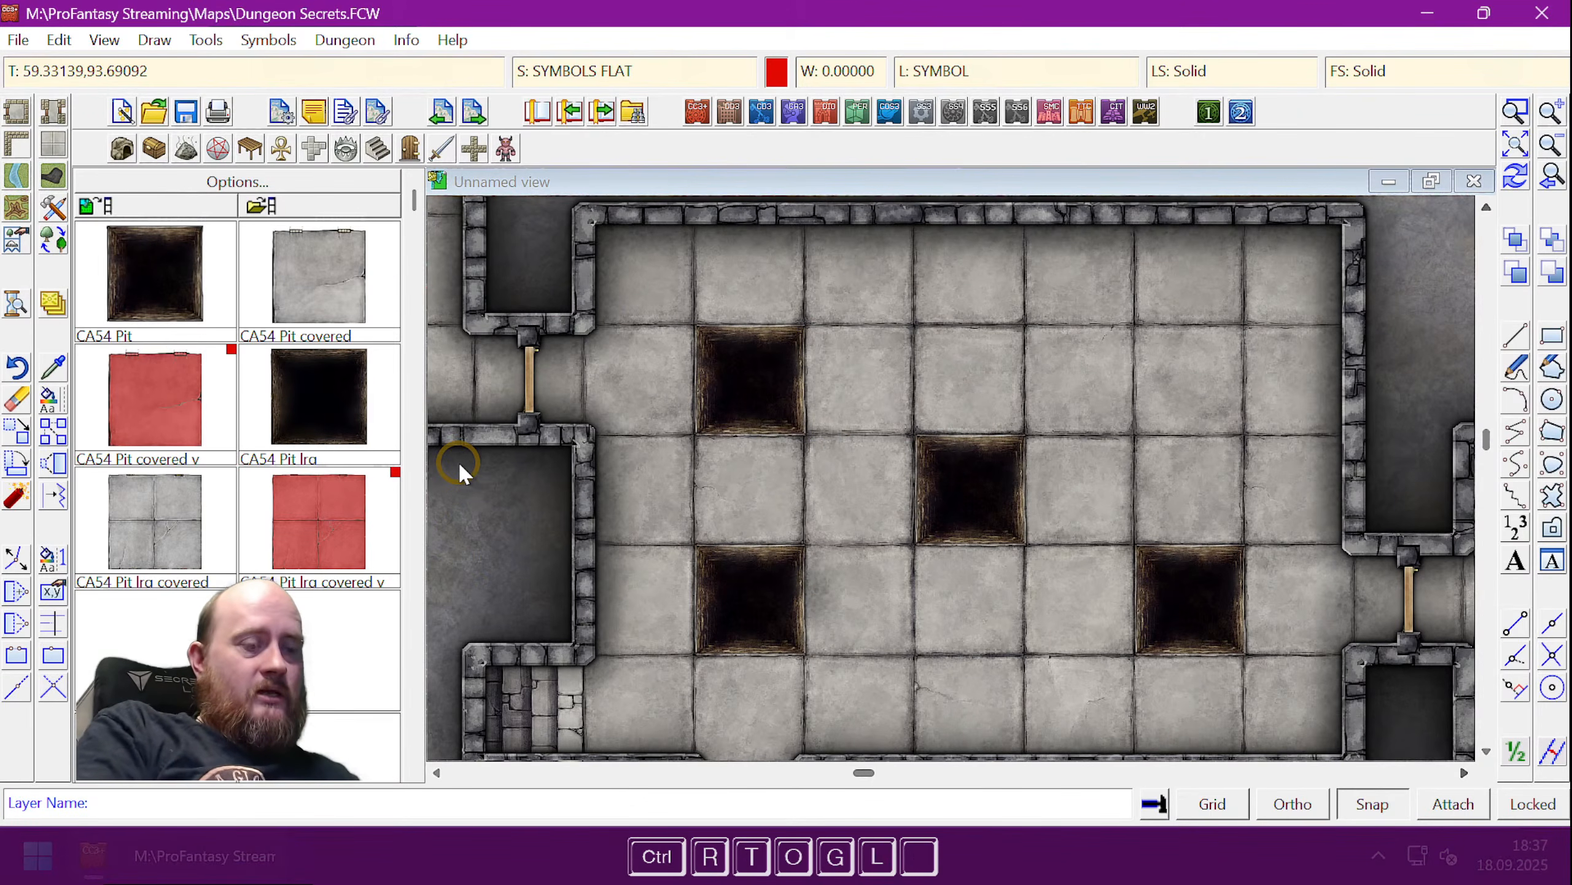
pyautogui.write('pit 1')
pyautogui.press('Return')
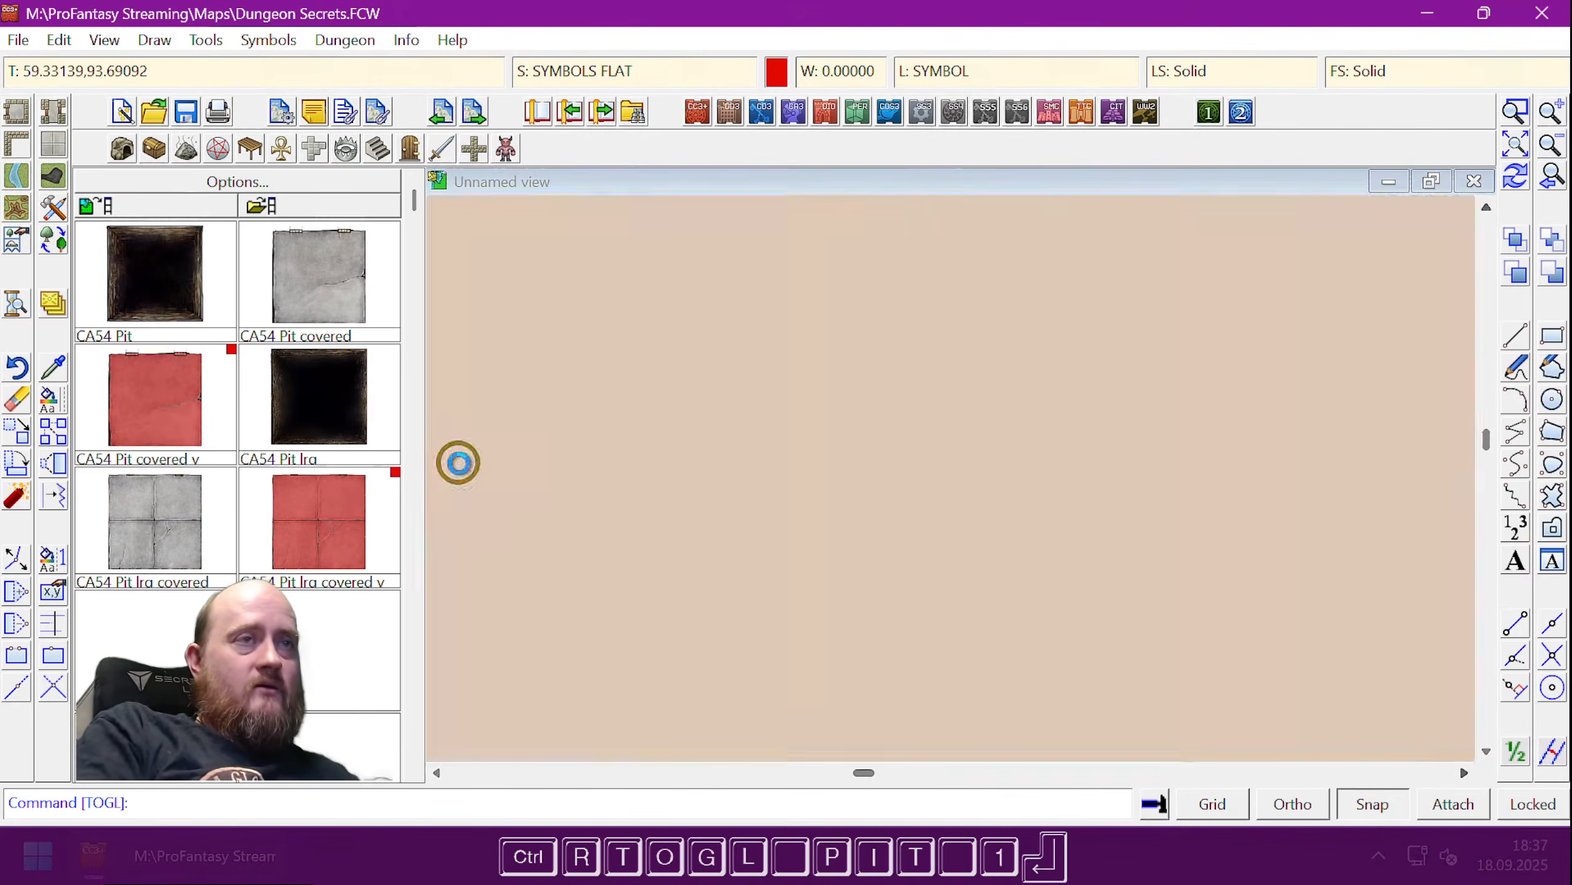
# - Dismiss the TOGLE typo warning and show the Pit 1 layer again with TOGL pit 1
pyautogui.write('togle')
pyautogui.press('space')
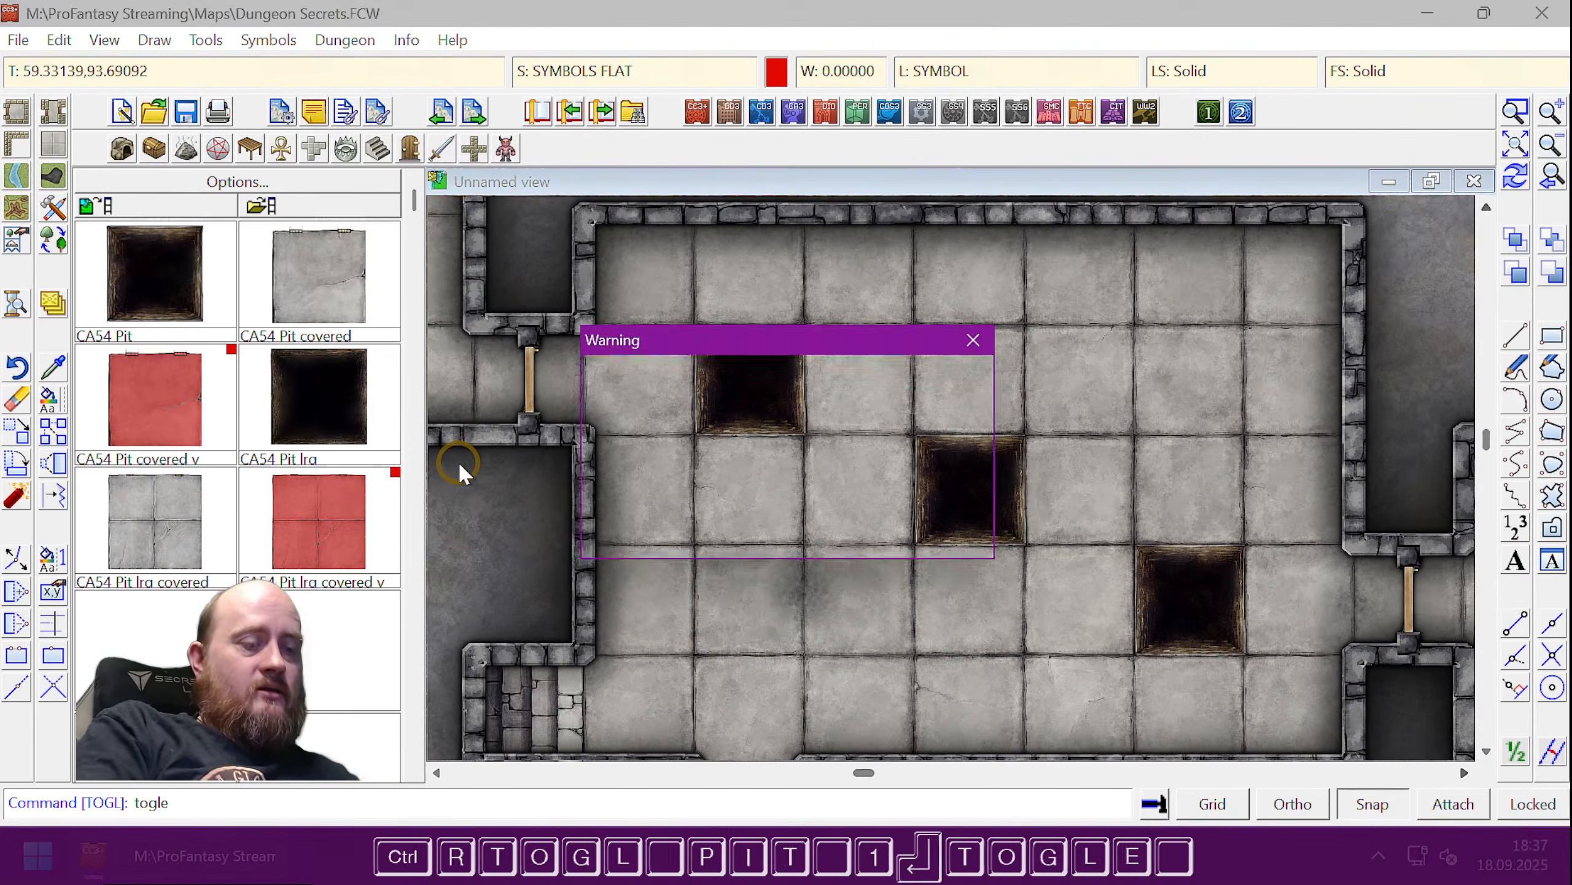
pyautogui.write('pit')
pyautogui.press('Return')
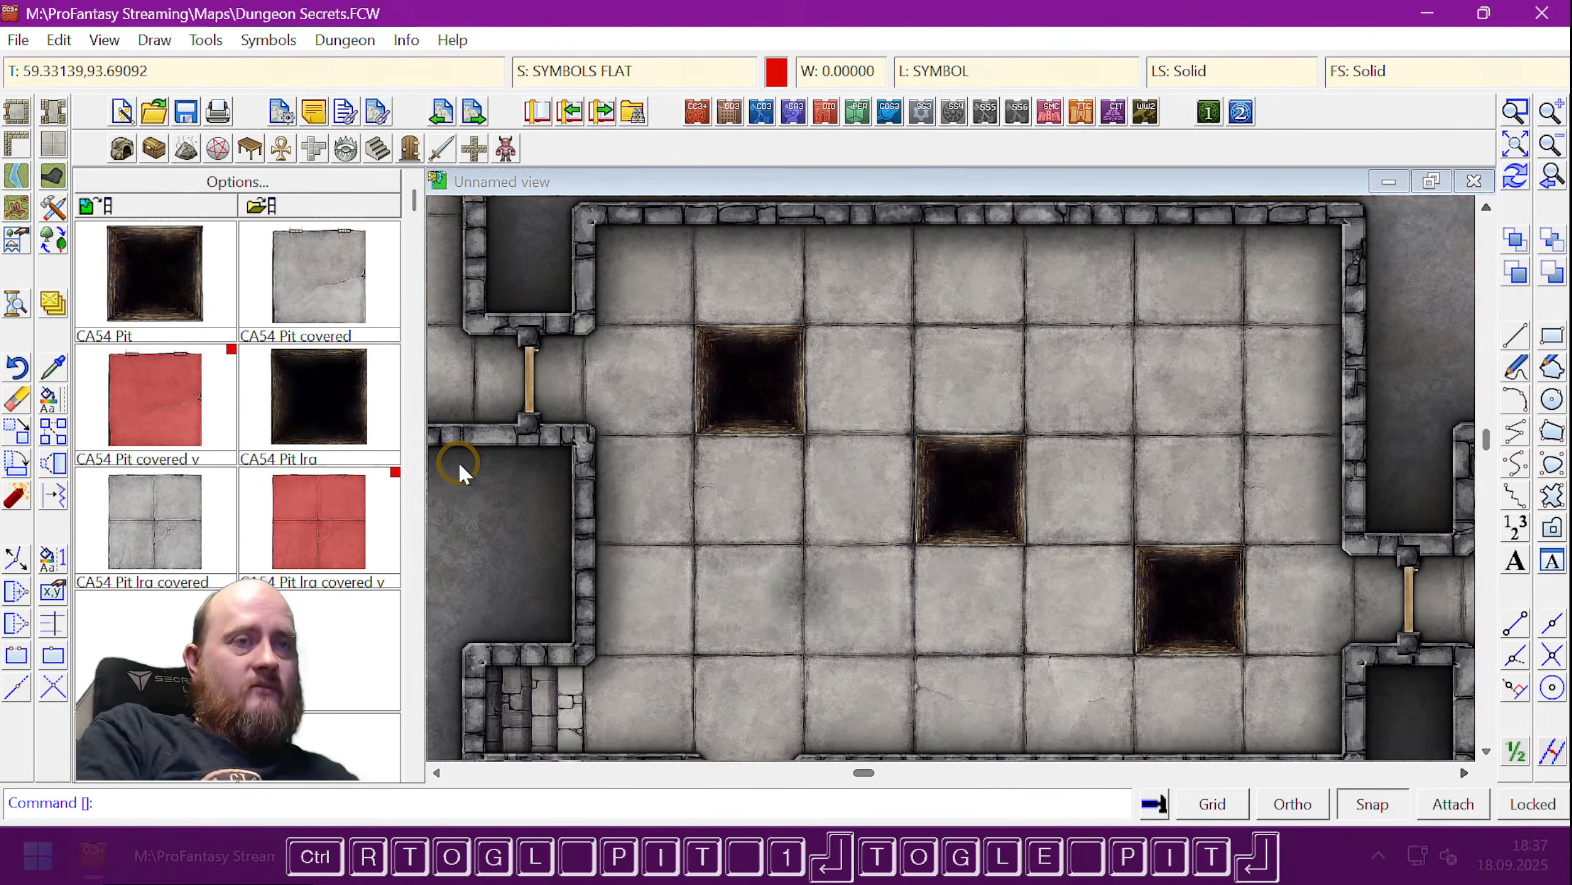
pyautogui.write('togl')
pyautogui.press('space')
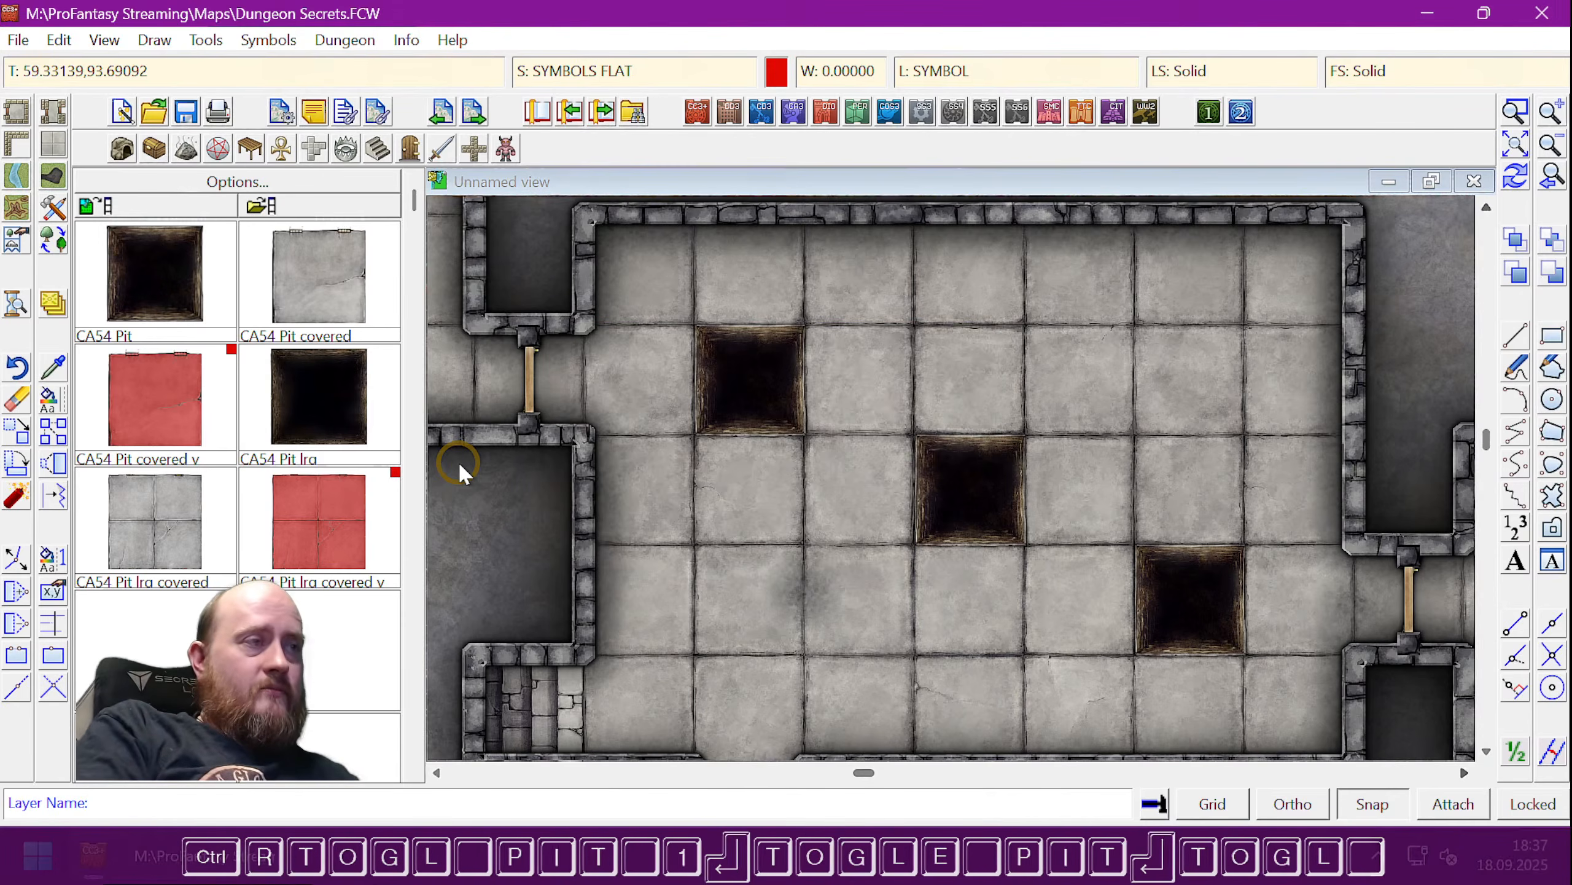
pyautogui.write('pit')
pyautogui.press('space')
pyautogui.write('1')
pyautogui.press('Return')
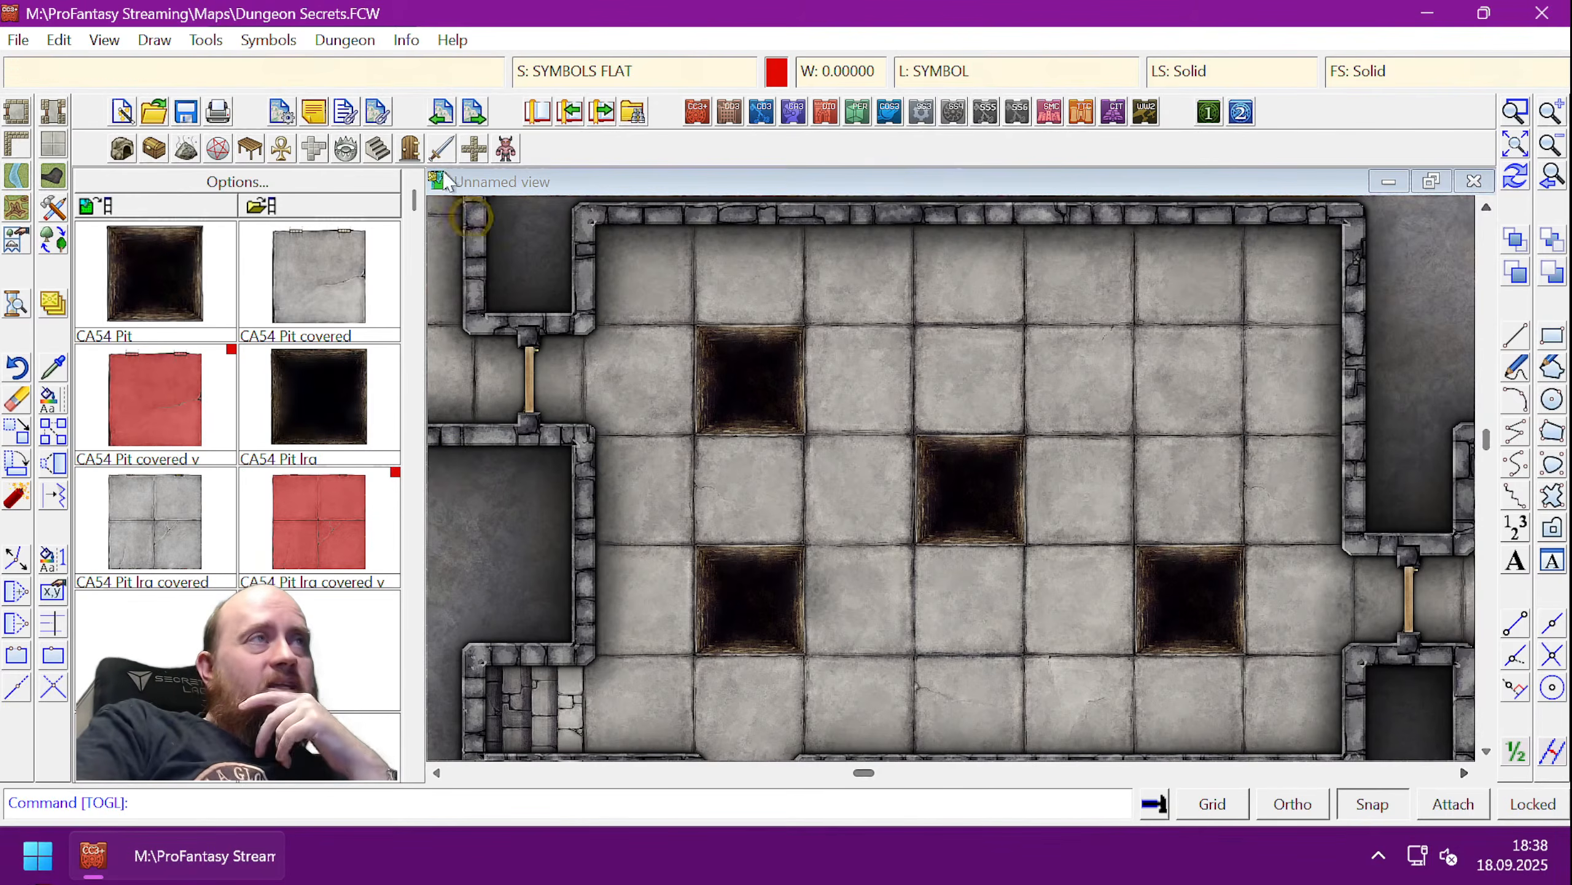
pyautogui.click(206, 40)
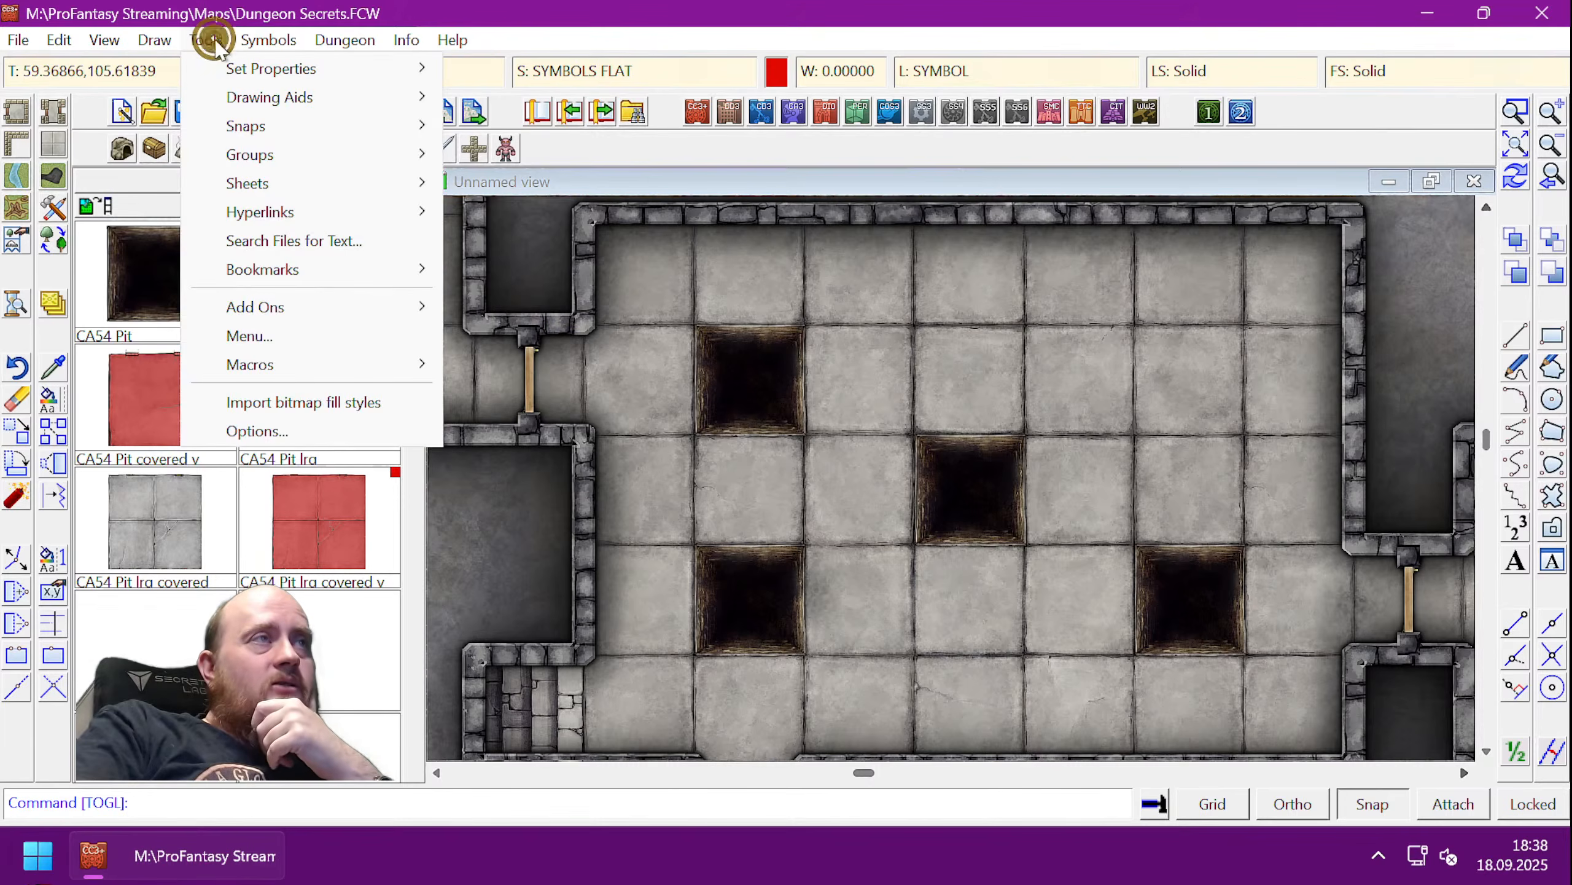
# - Start an action hotspot macro and enter the command 'togl pit 1'
pyautogui.click(297, 363)
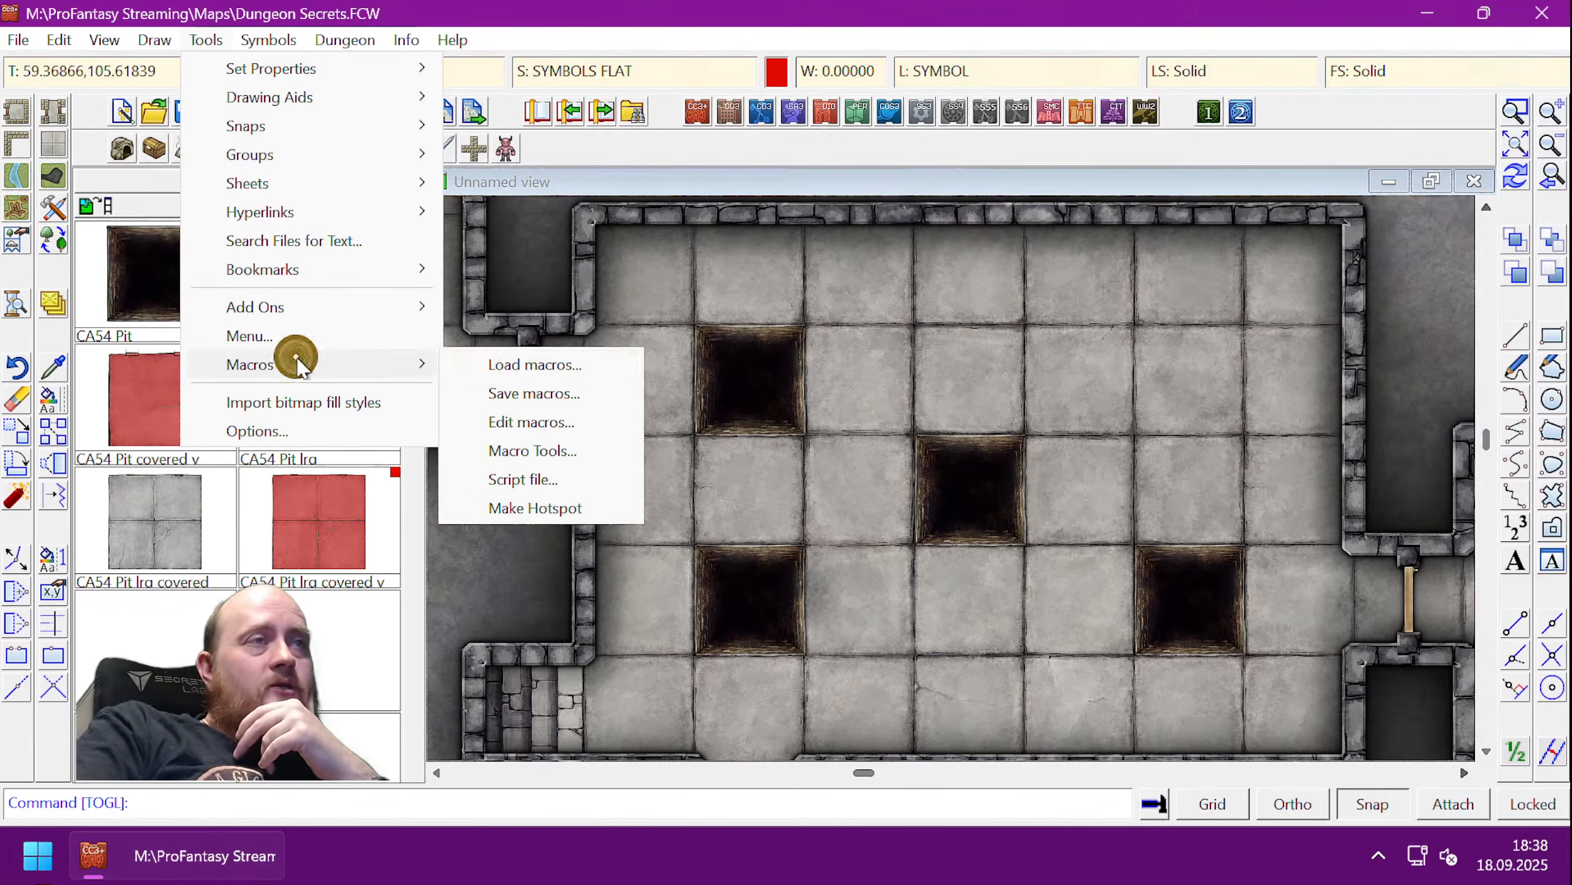
pyautogui.click(536, 507)
pyautogui.click(660, 545)
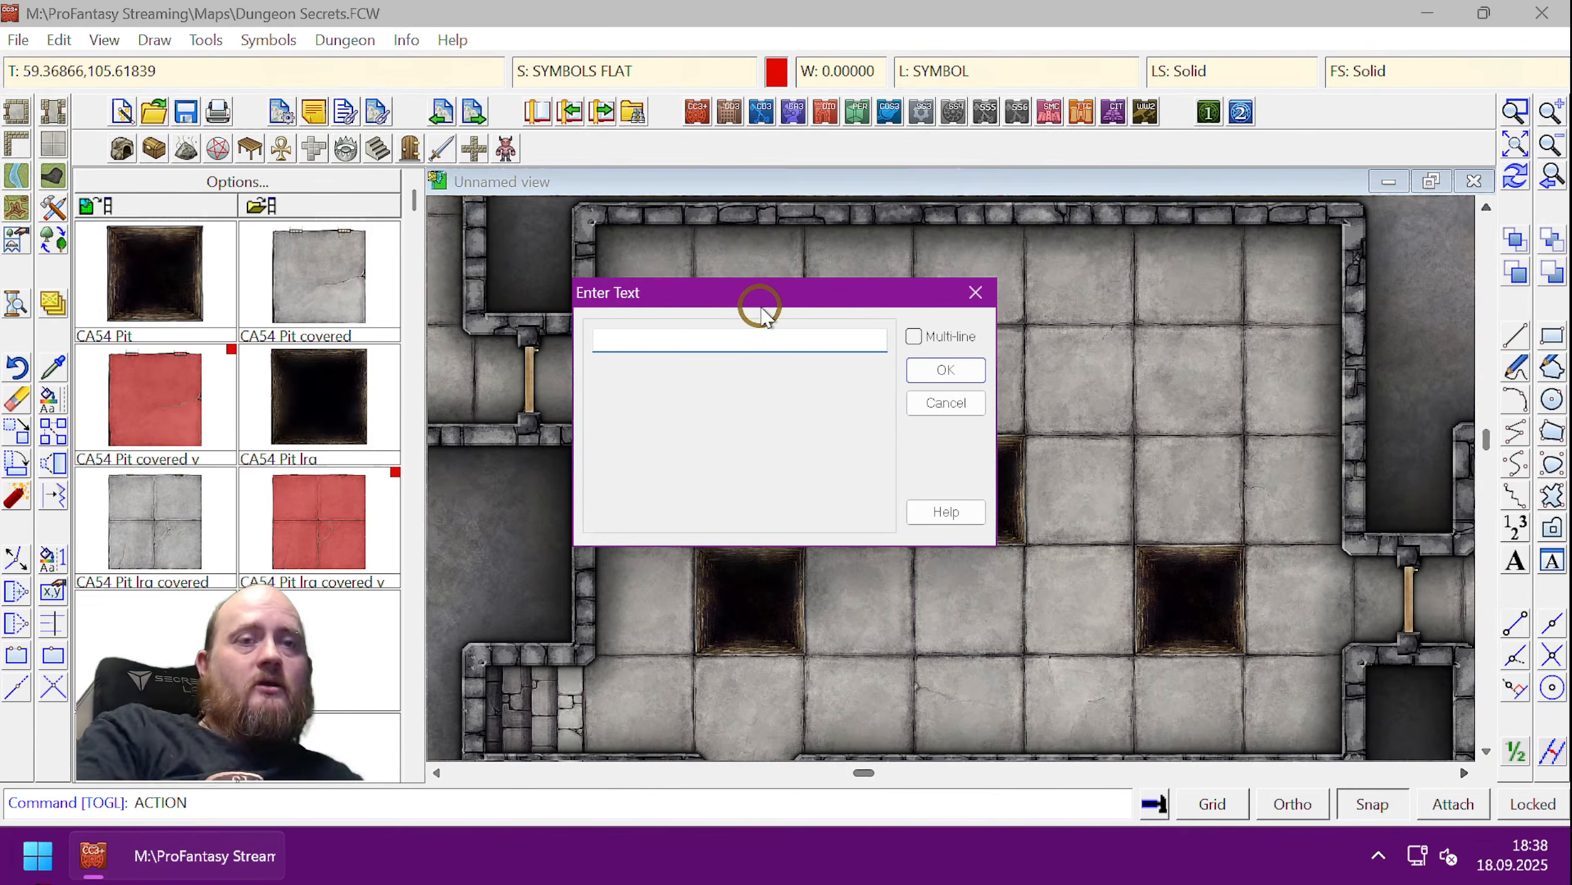
pyautogui.click(914, 337)
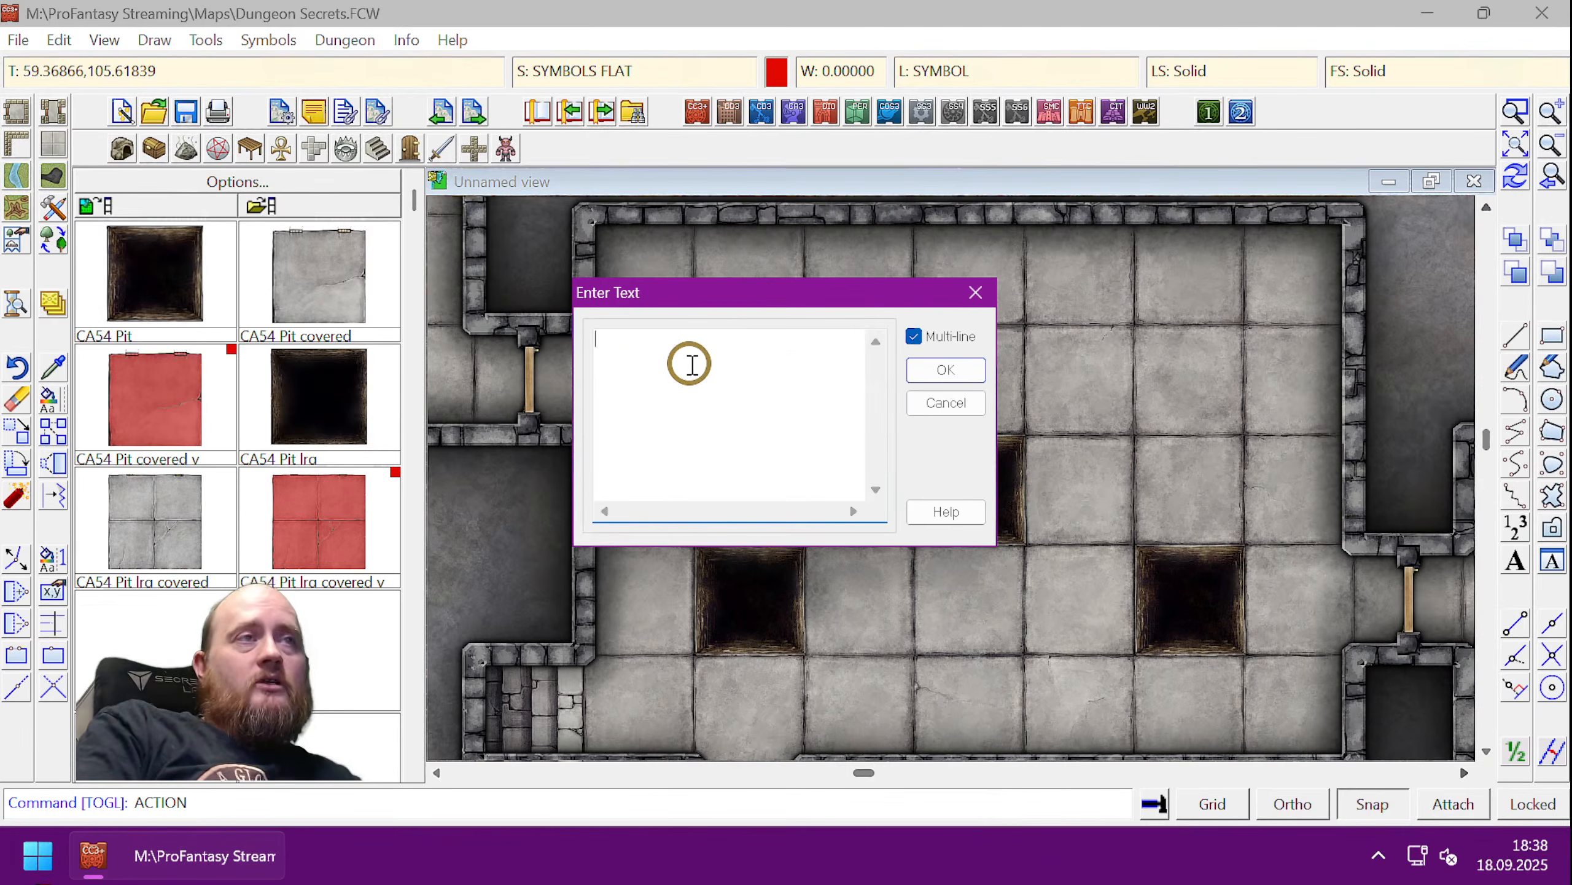
pyautogui.write('togl ')
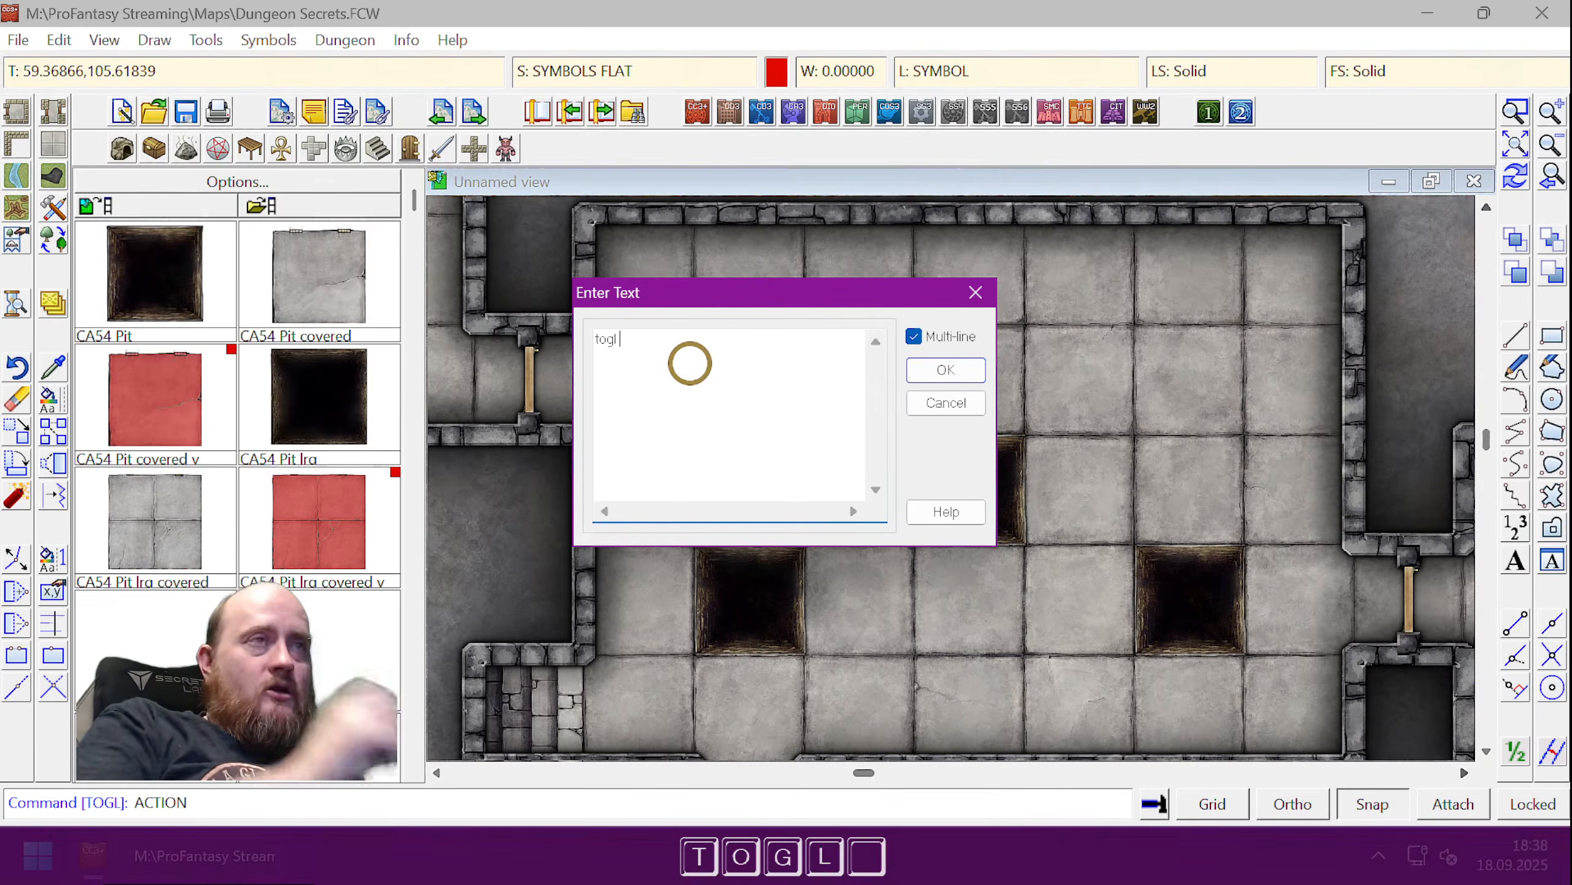
pyautogui.write('pit 1')
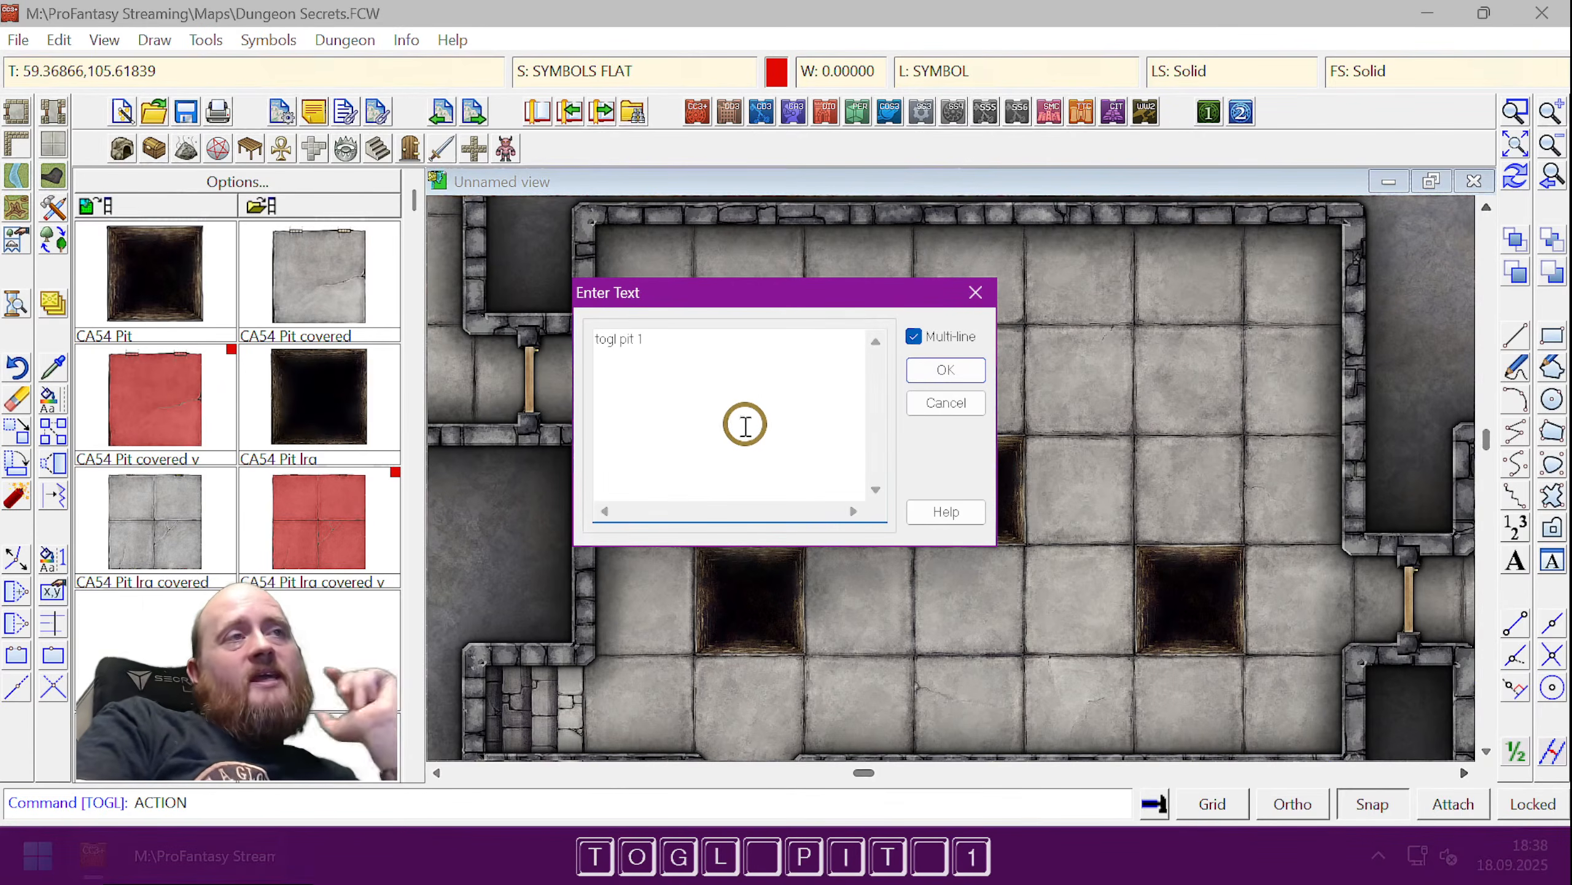
# - Edit the command text, trying a semicolon and extra lines, then removing them
pyautogui.click(914, 337)
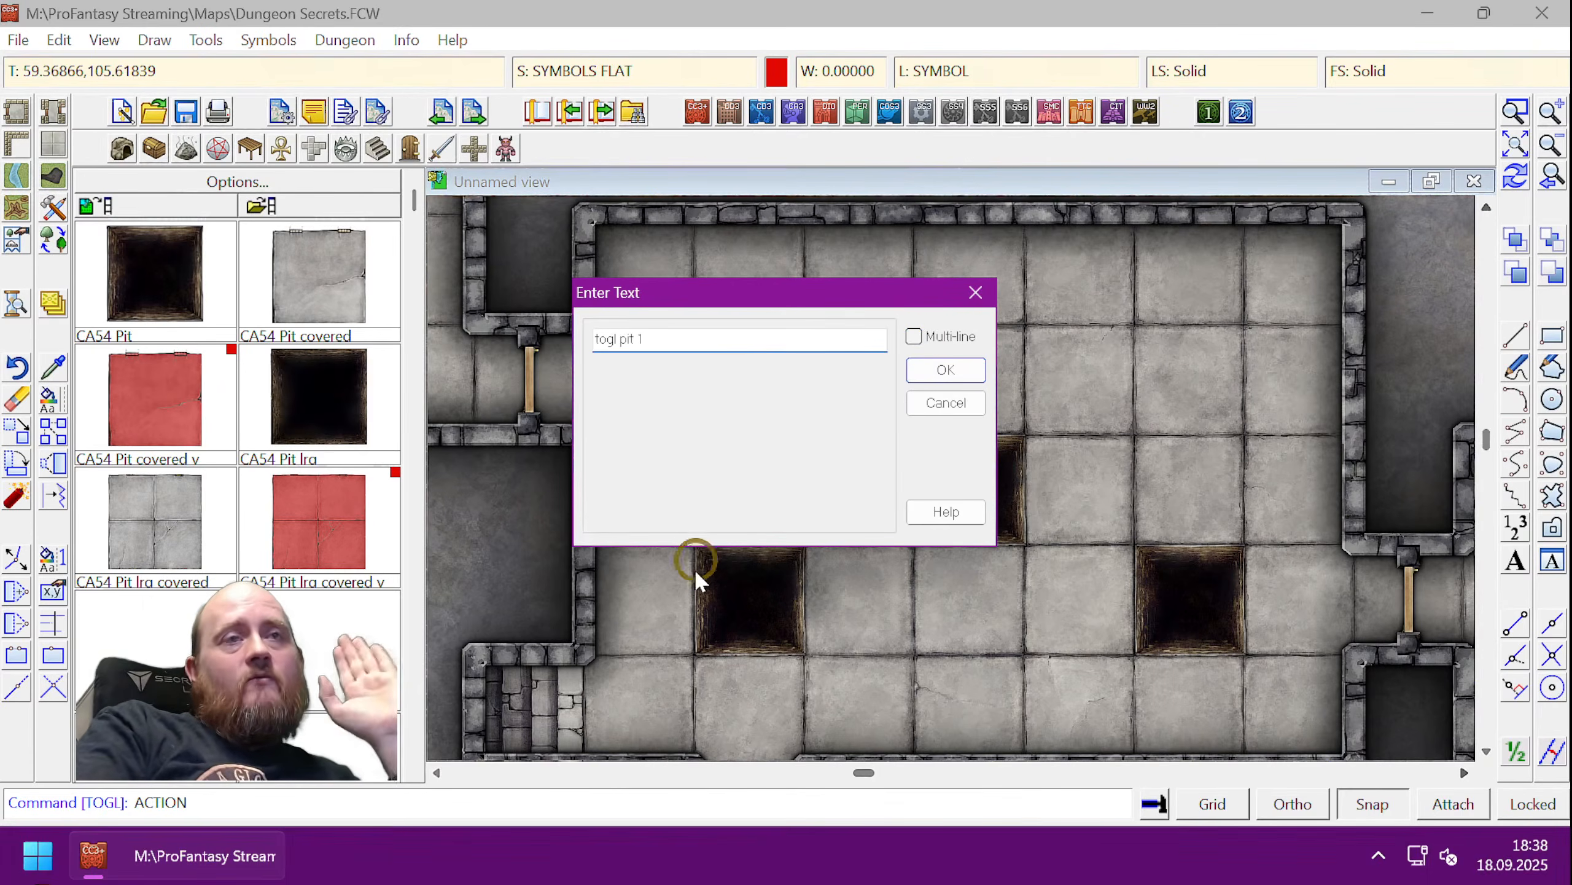
pyautogui.click(666, 340)
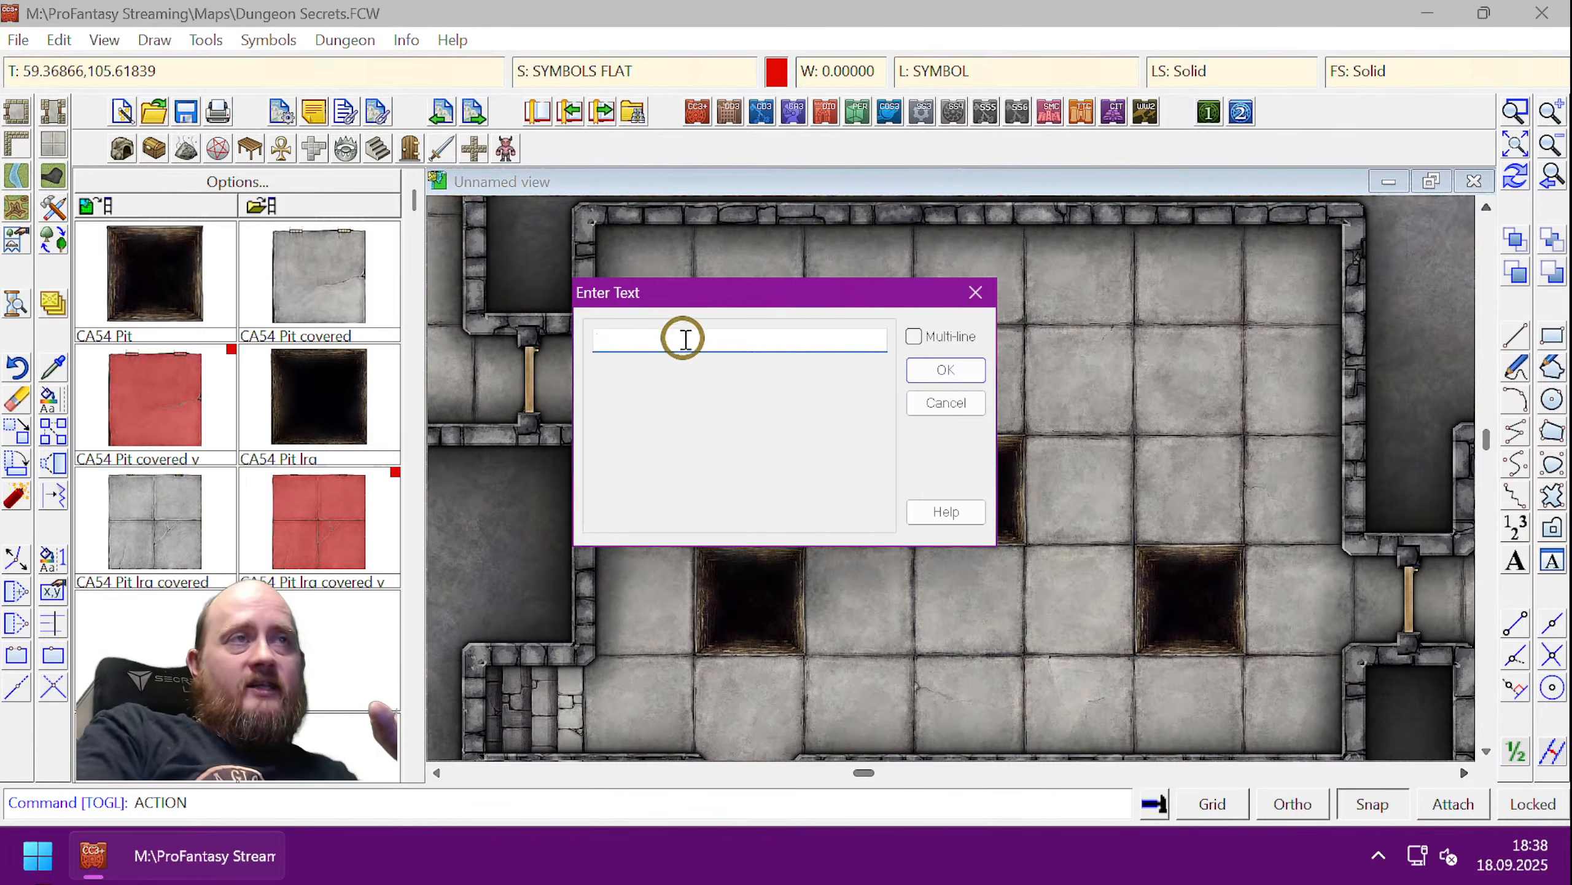
pyautogui.moveTo(681, 337); pyautogui.dragTo(578, 338)
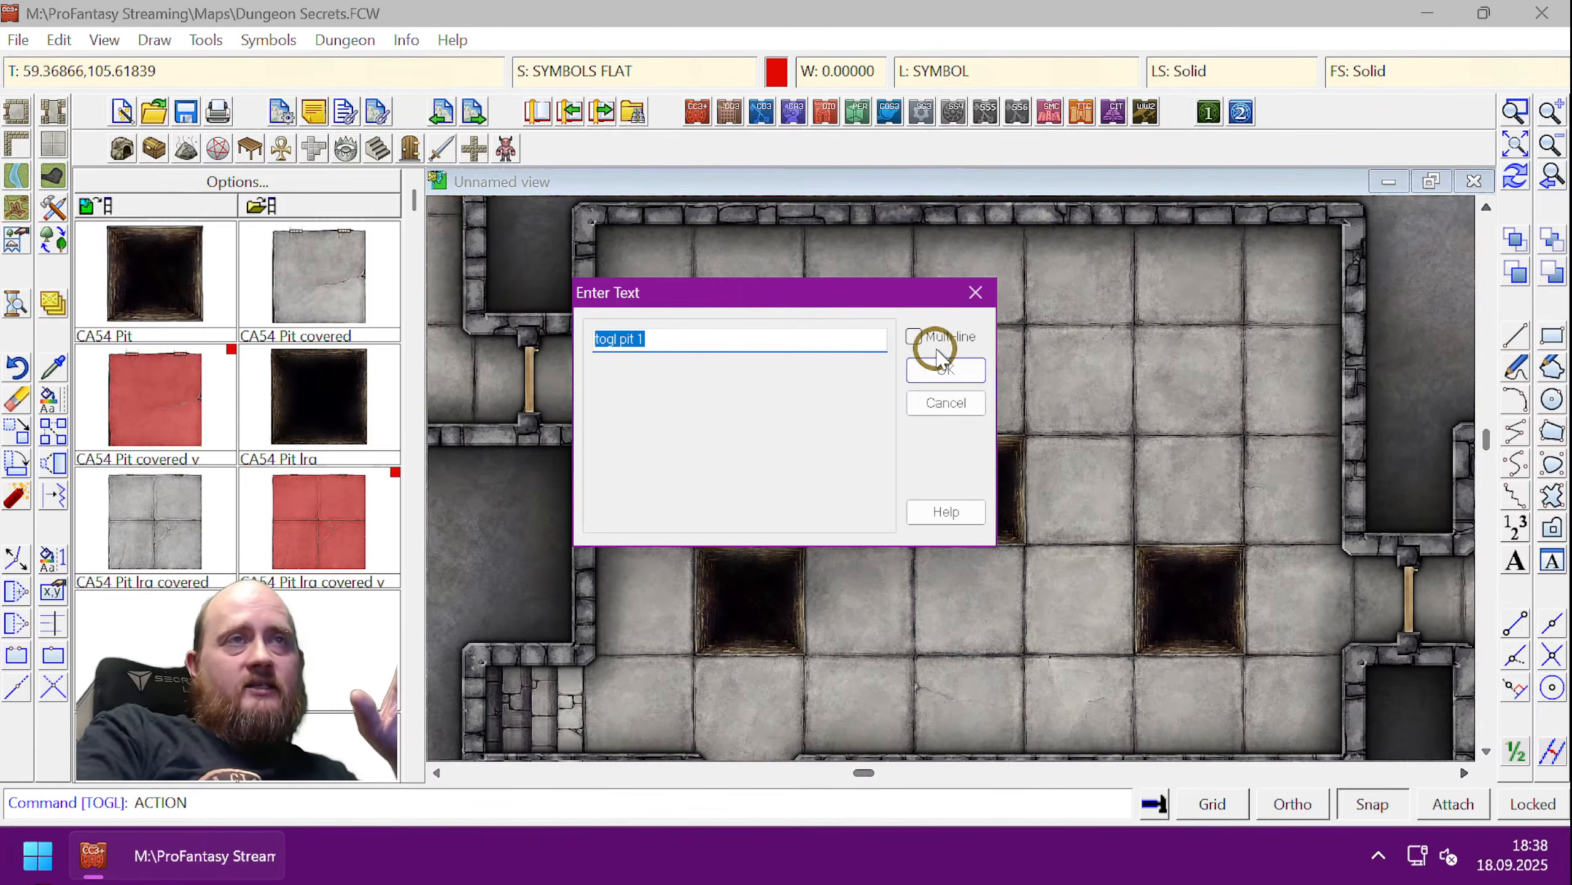
pyautogui.click(726, 344)
pyautogui.write(';')
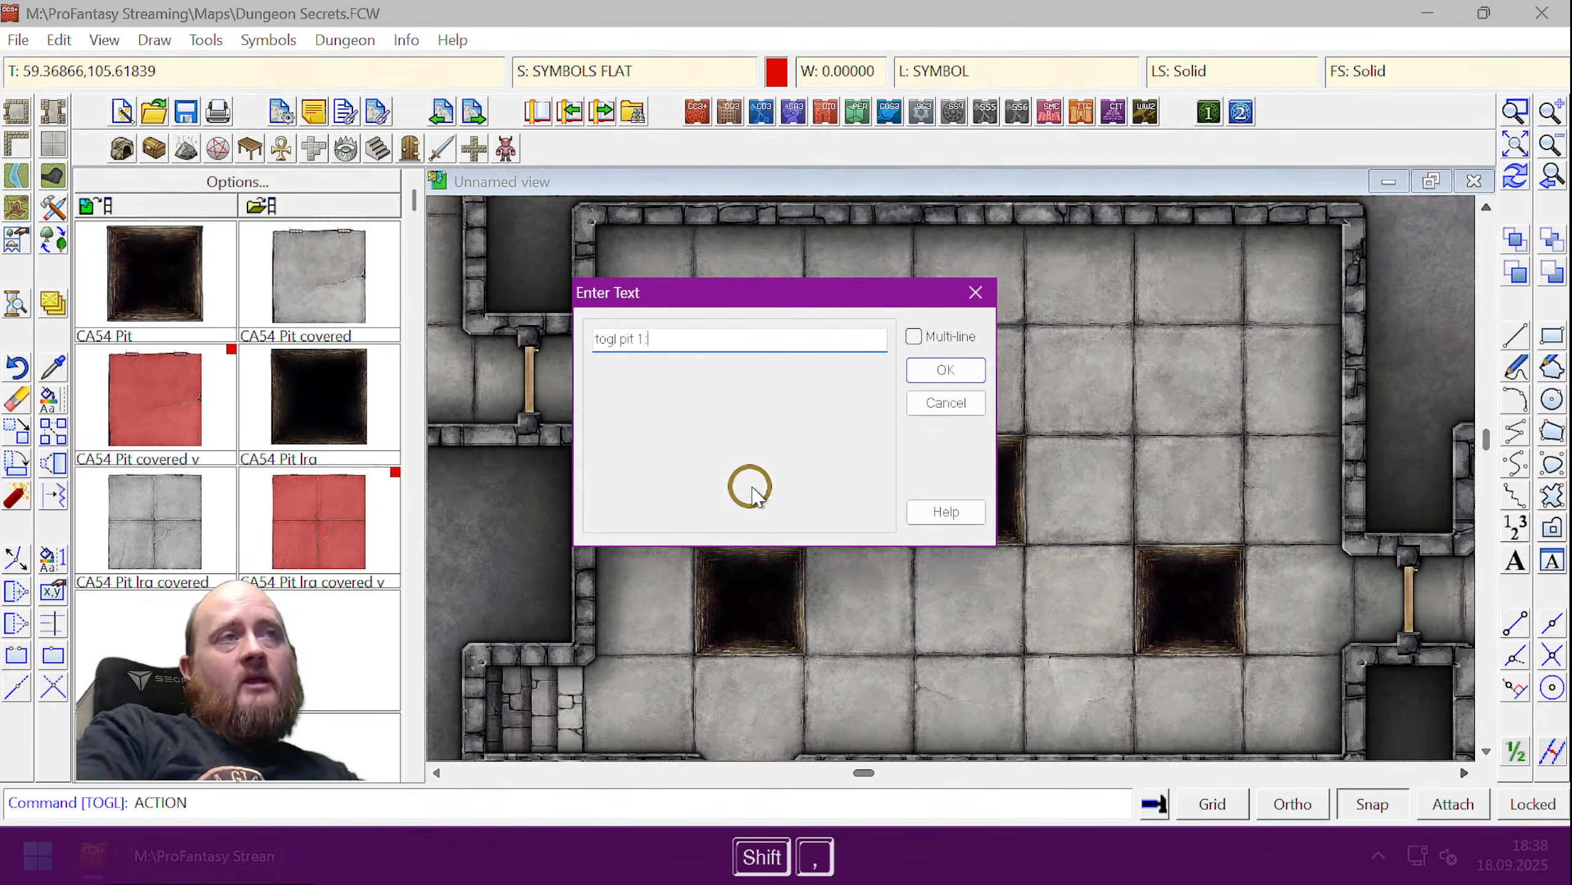
pyautogui.press('BackSpace')
pyautogui.click(914, 337)
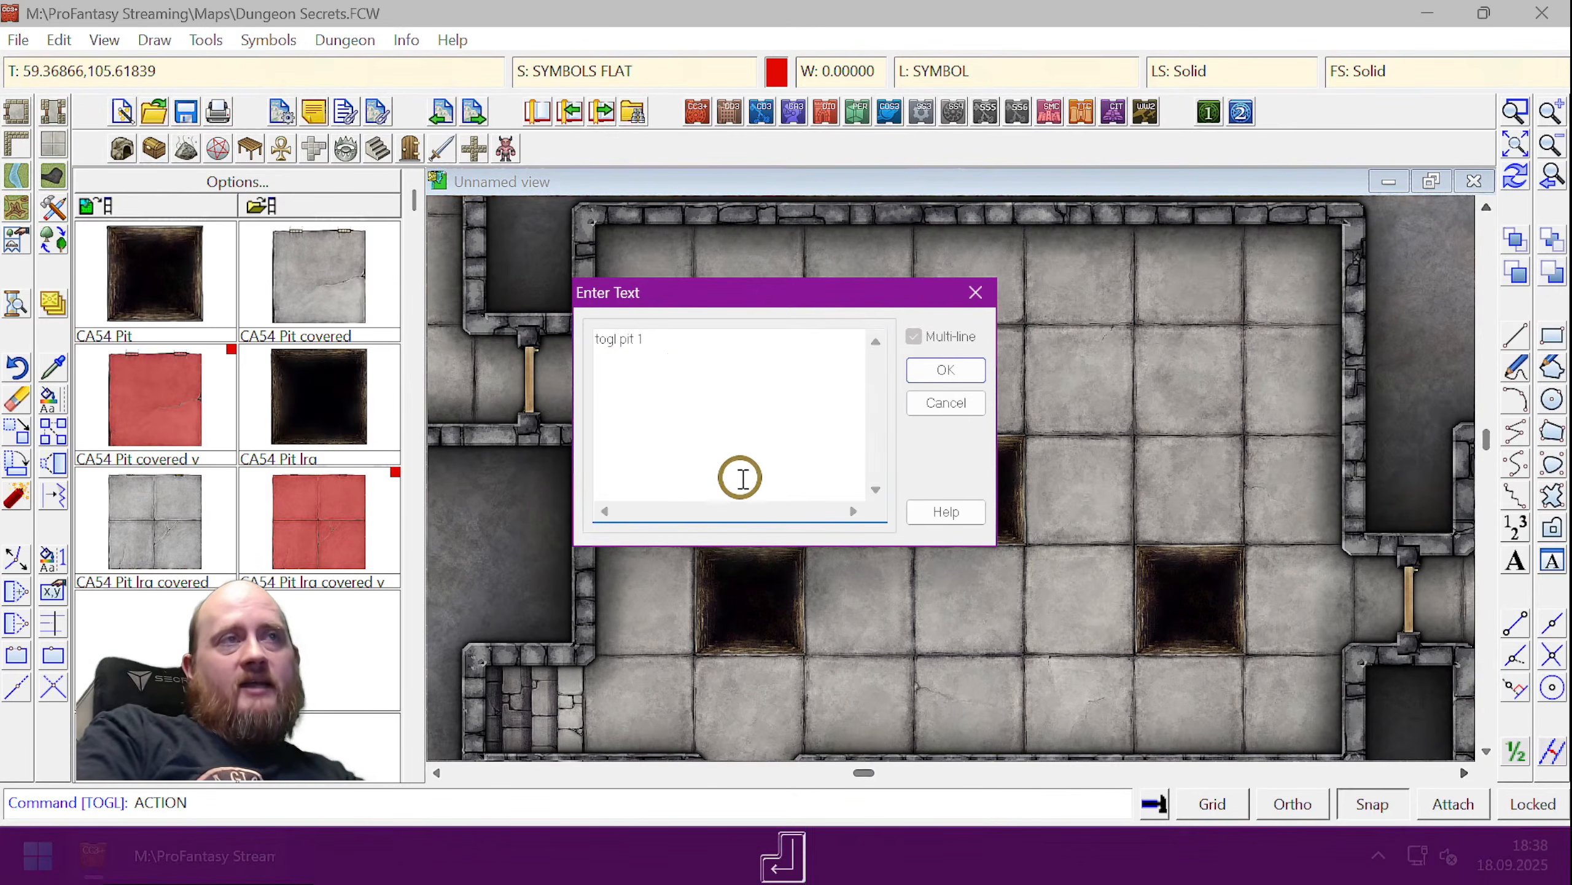
pyautogui.press('Return')
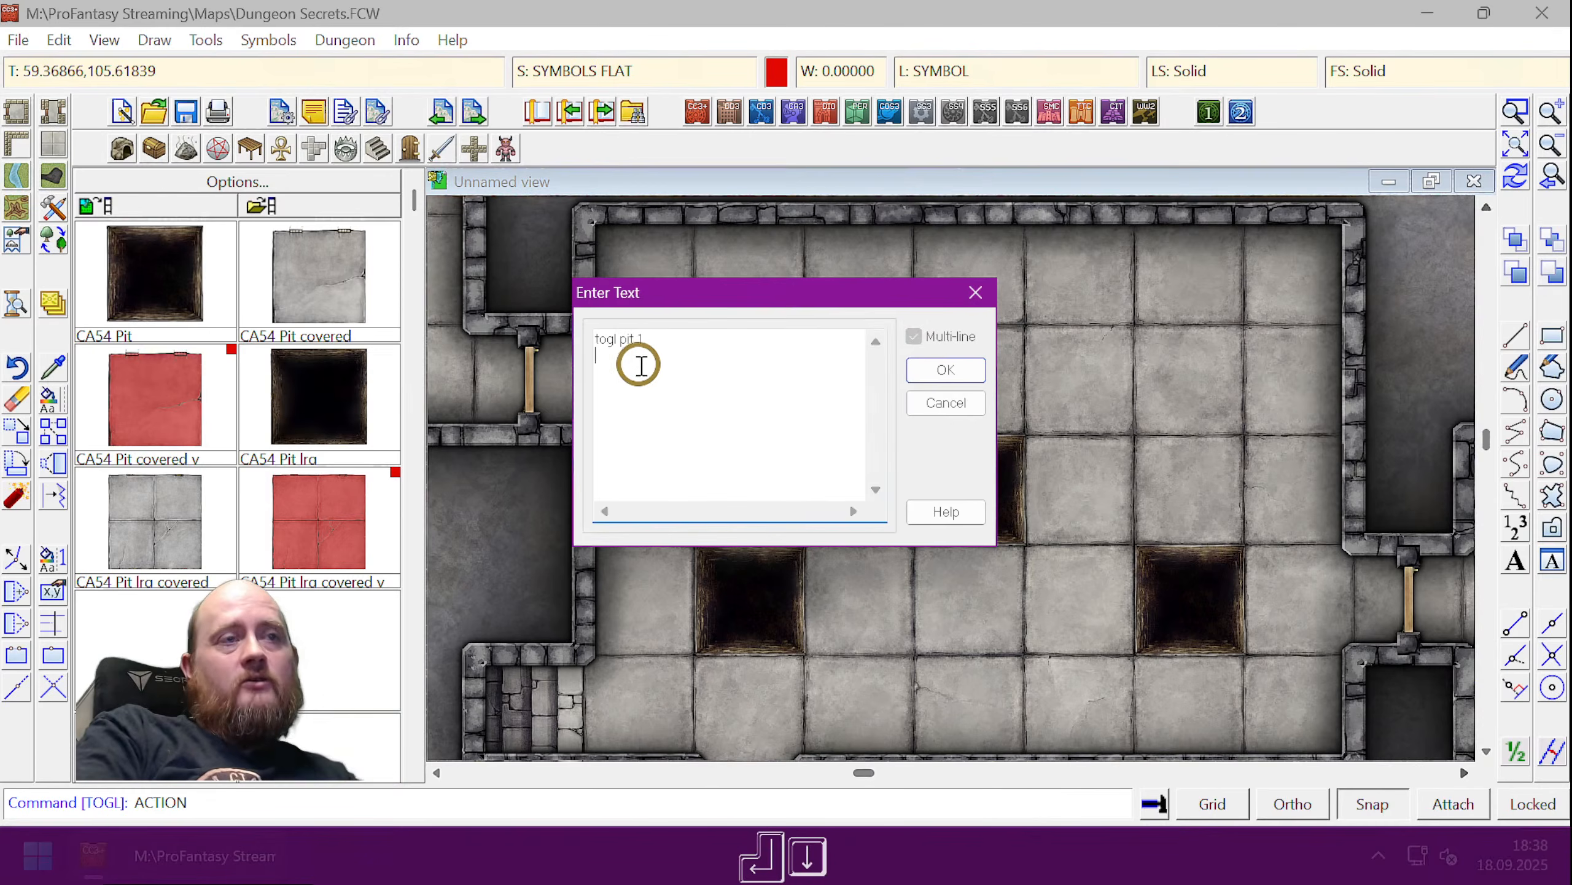
pyautogui.press('Return')
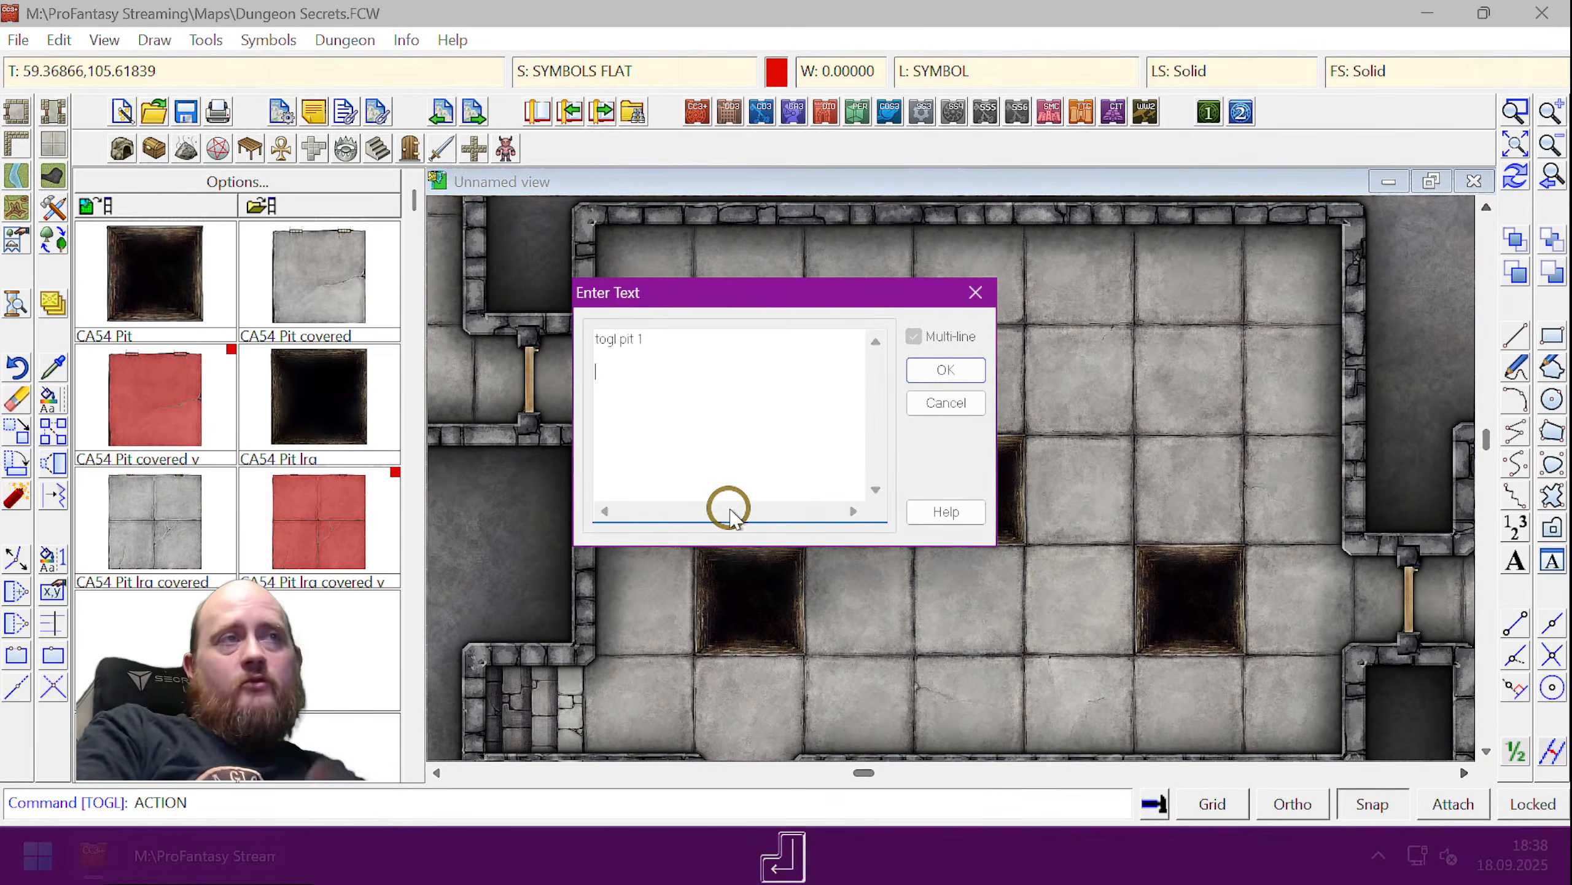
pyautogui.press('Delete')
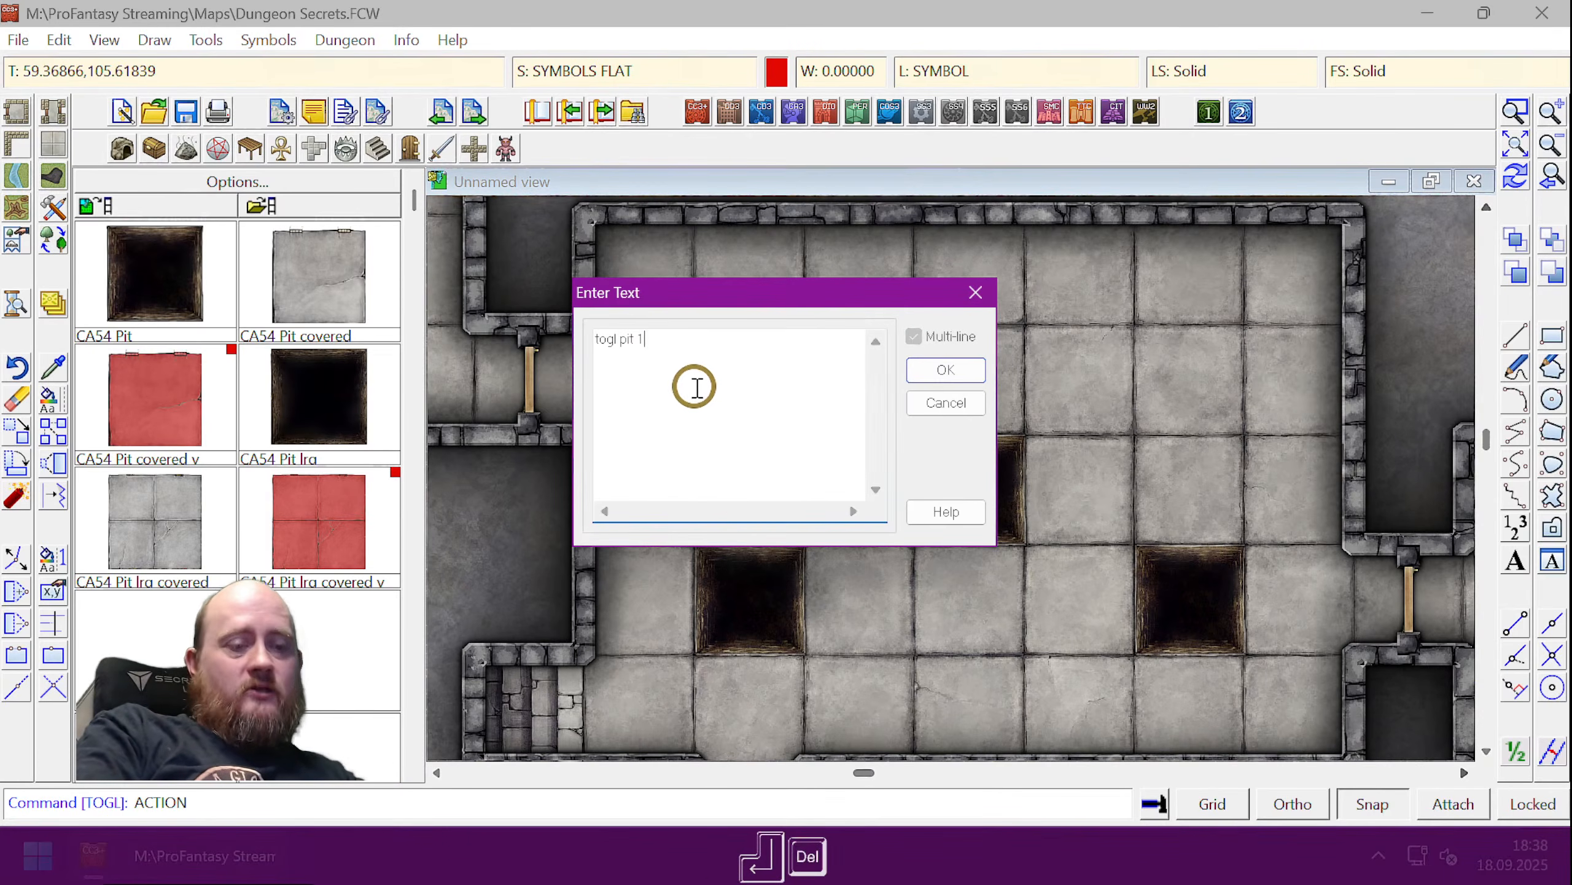
pyautogui.write(':')
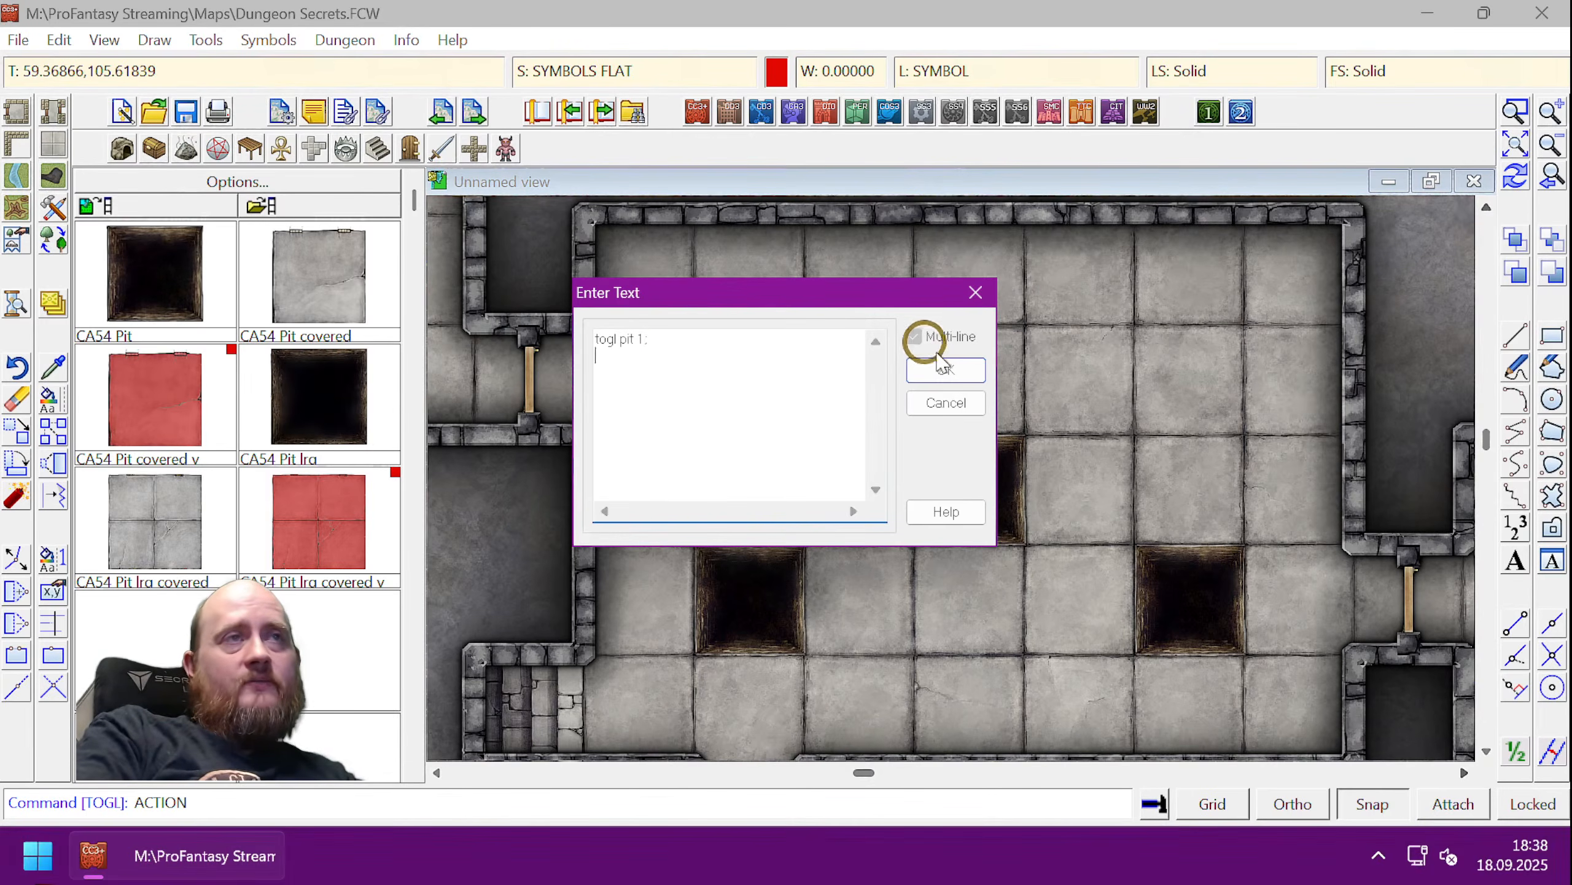
pyautogui.press('Delete')
pyautogui.press('Delete')
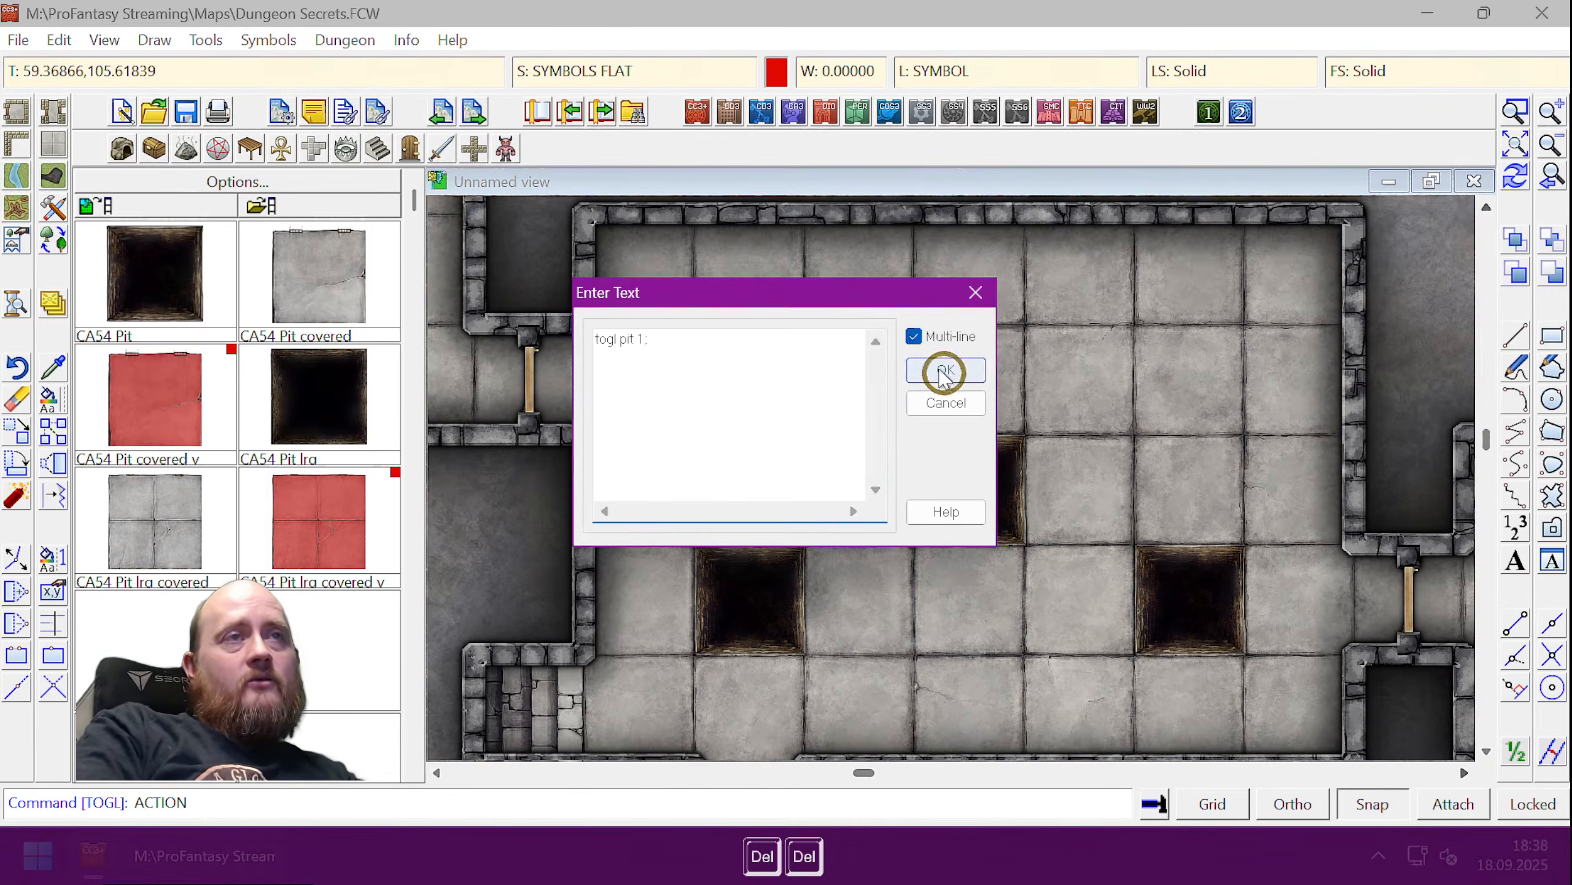
# - Finish the command as 'togl pit 1;' on a single line and confirm it
pyautogui.click(914, 337)
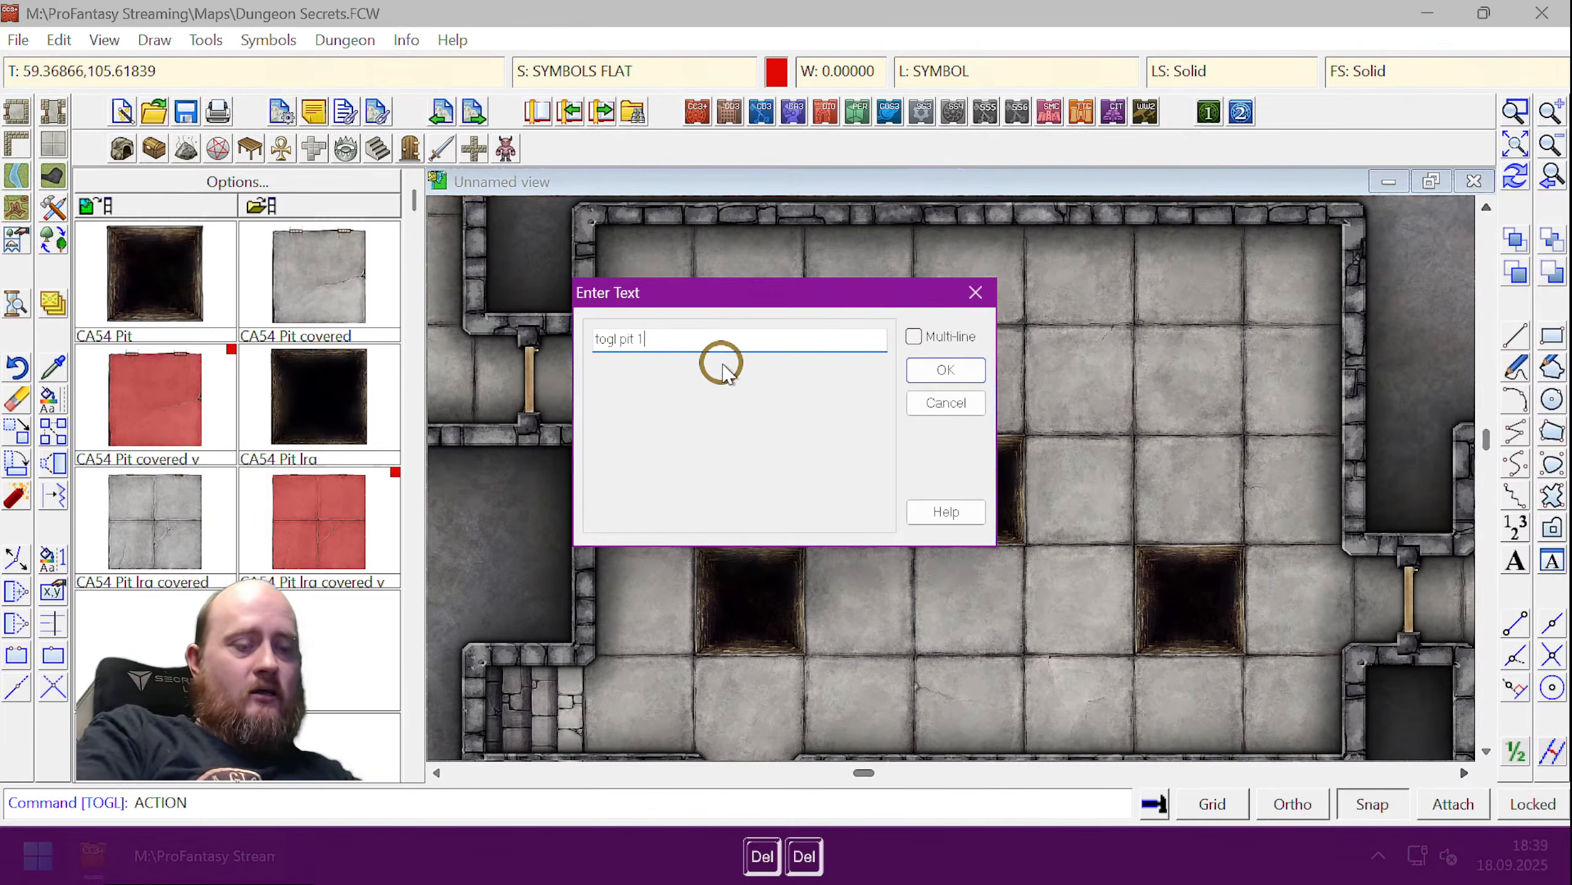
pyautogui.press('shift')
pyautogui.write(';')
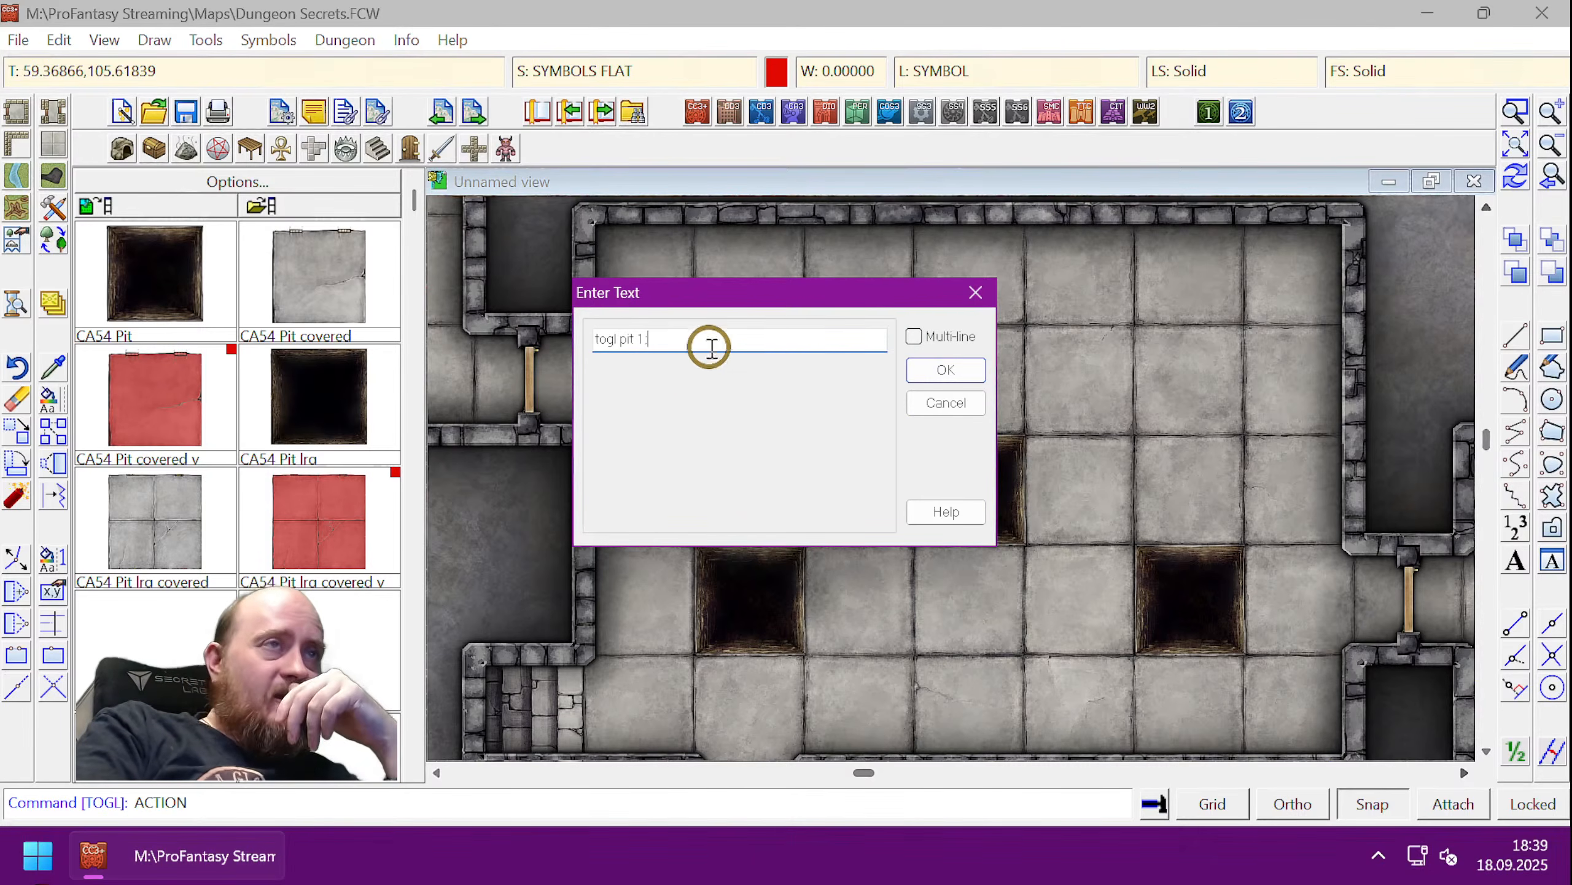
pyautogui.click(930, 367)
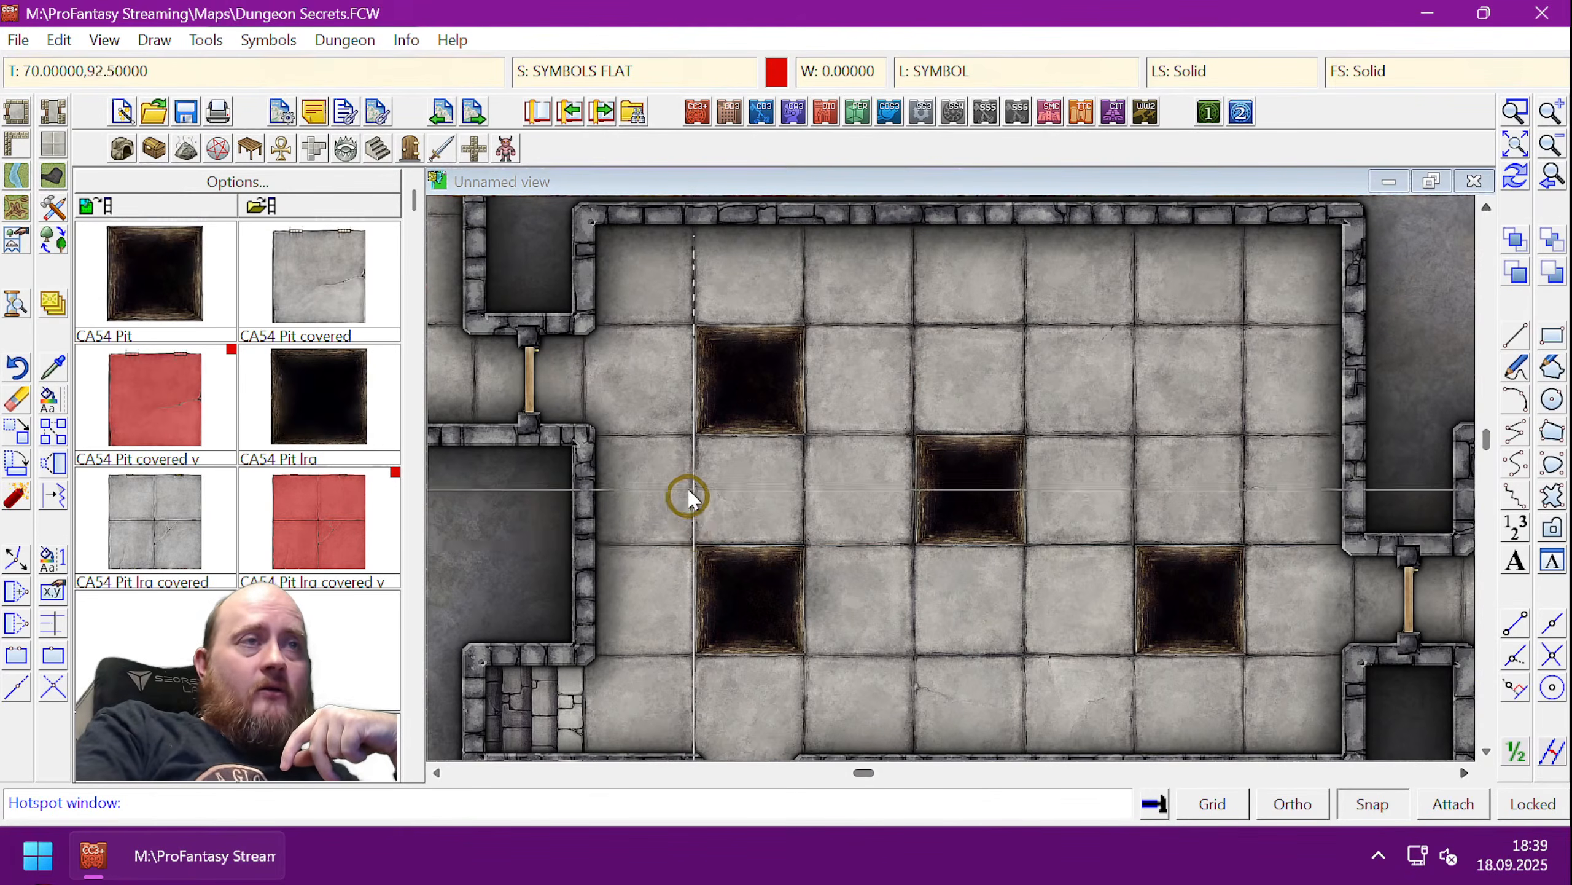
# - Draw the hotspot box around the lower-left pit
pyautogui.click(691, 536)
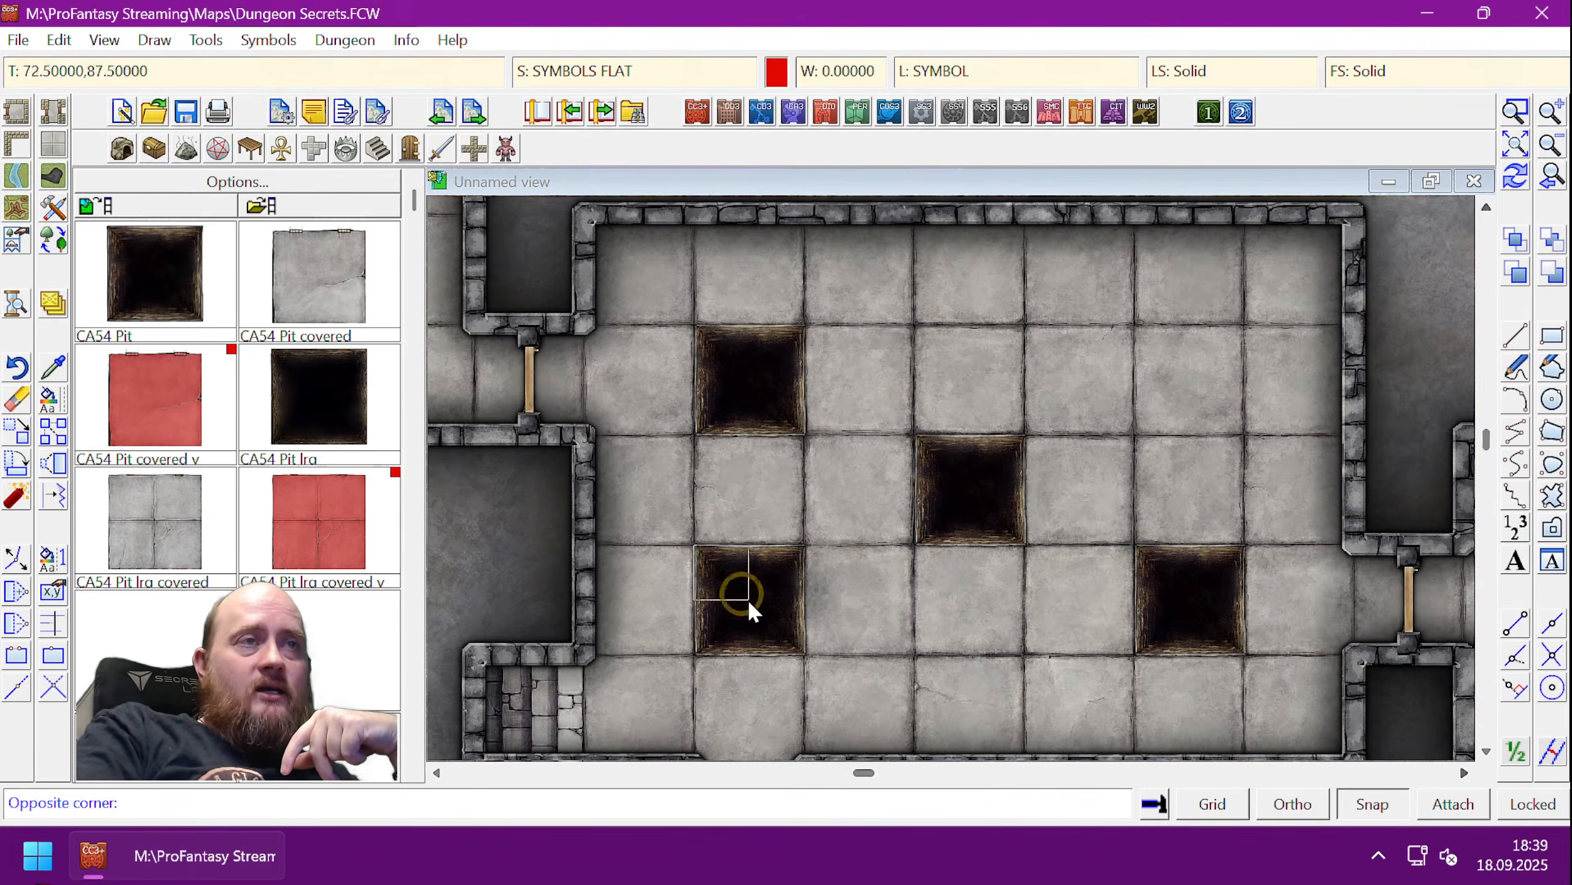
pyautogui.click(805, 650)
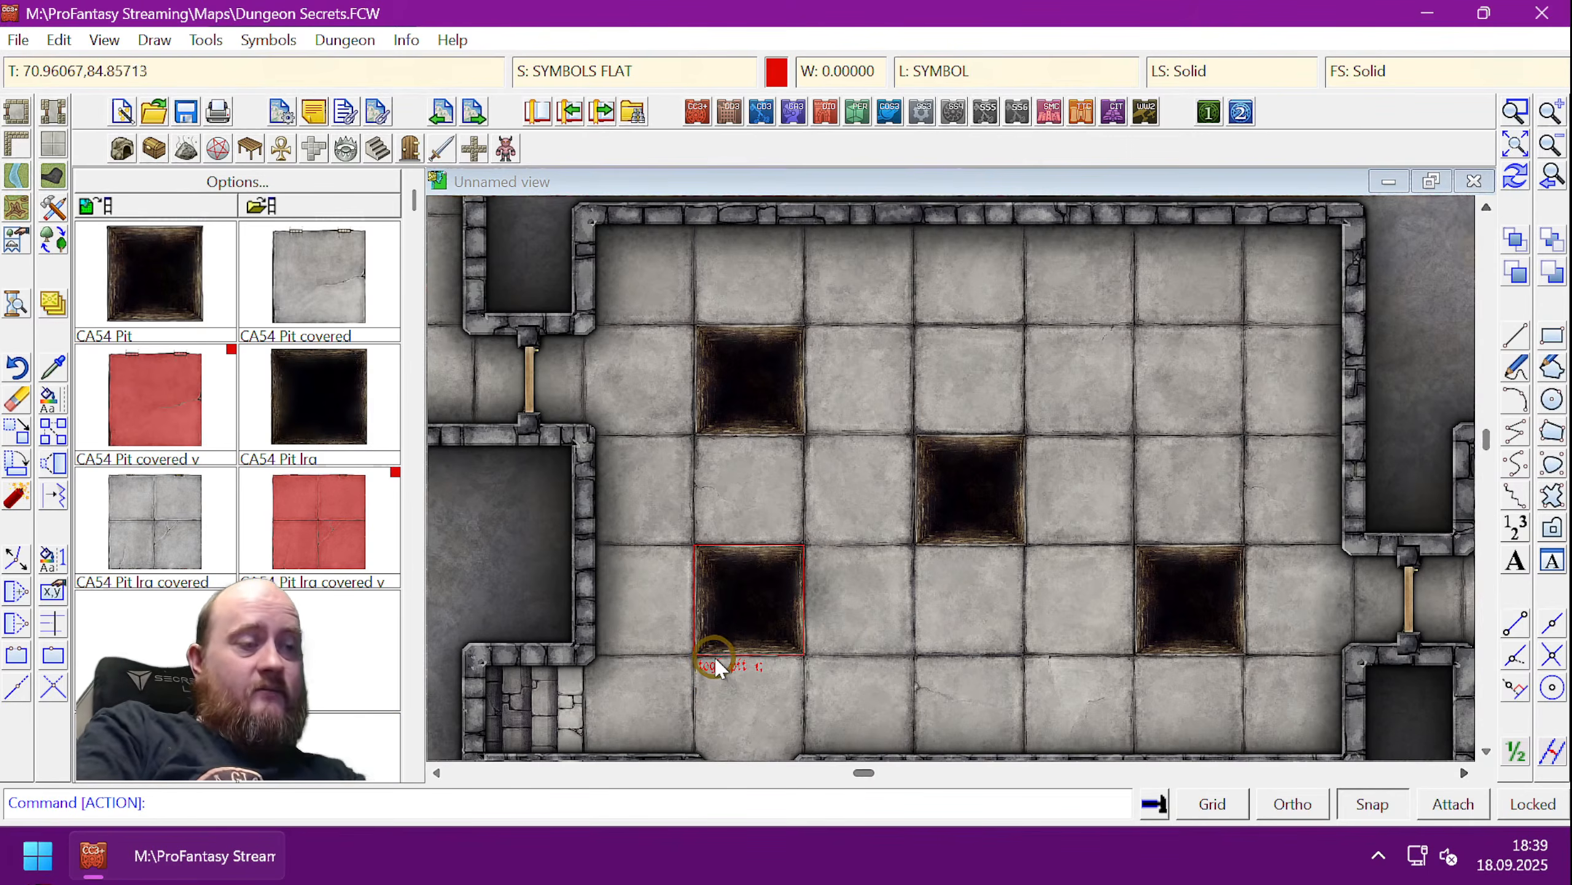
pyautogui.hotkey('ctrl', 'shift', 'z')
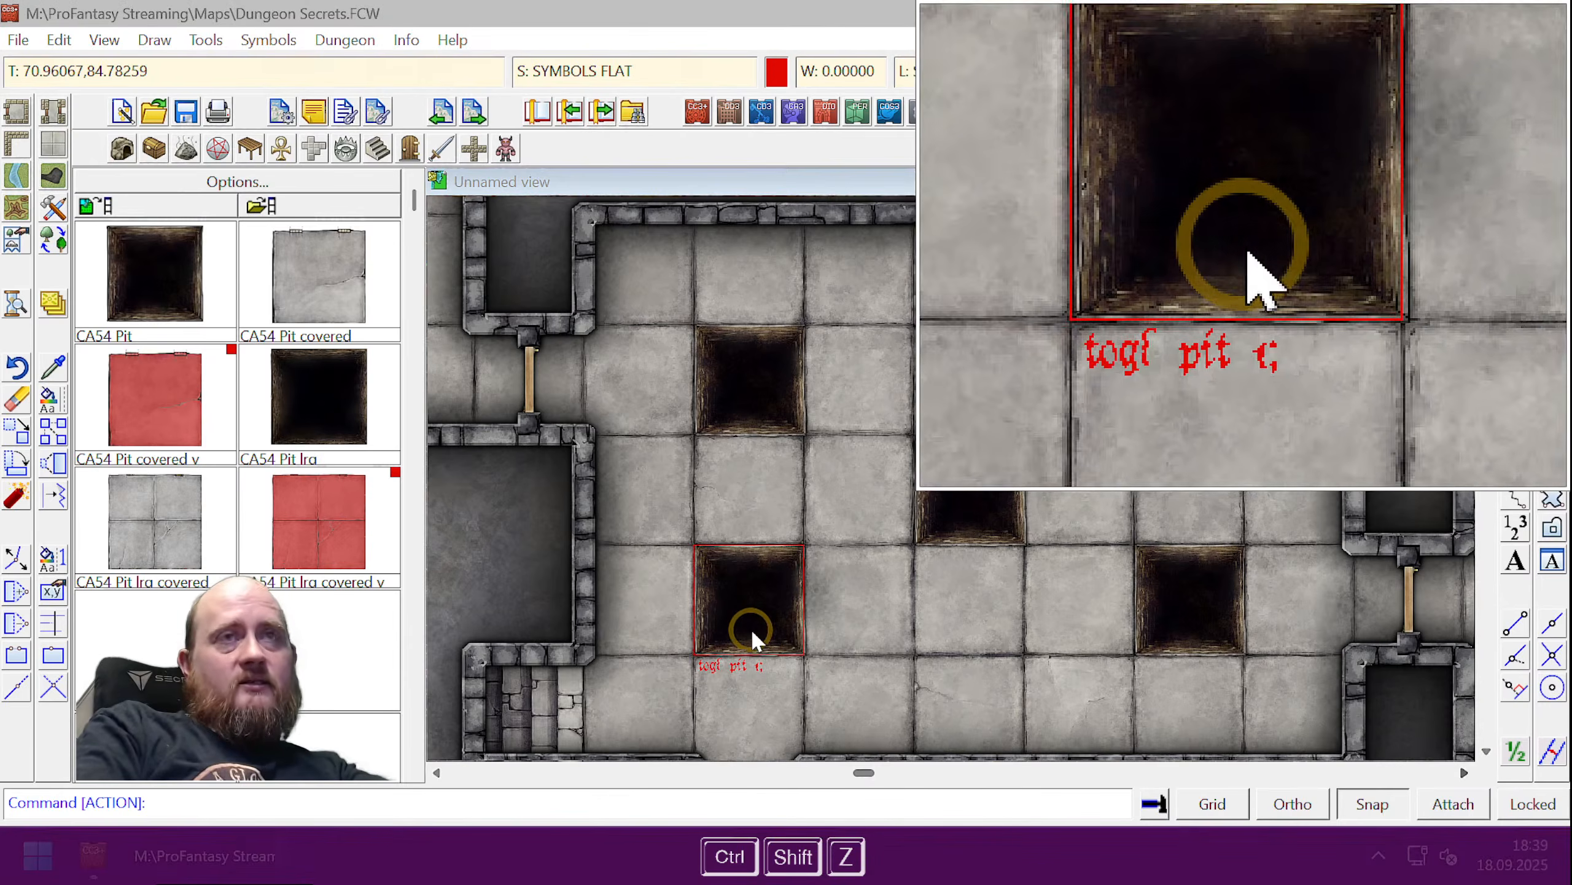
pyautogui.hotkey('ctrl', 'shift', 'z')
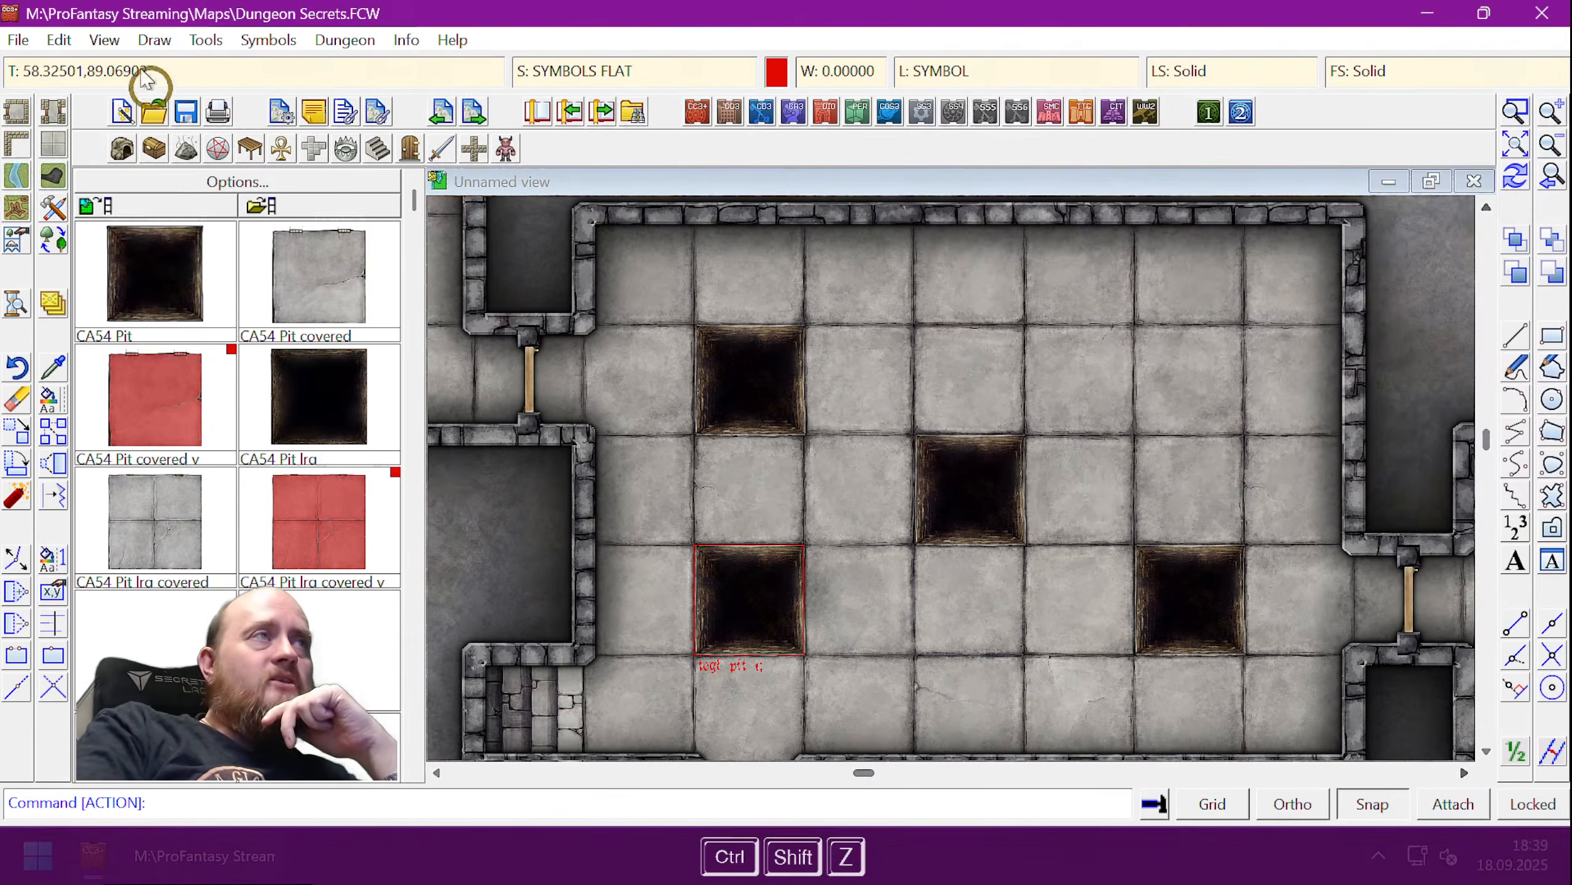
pyautogui.click(104, 40)
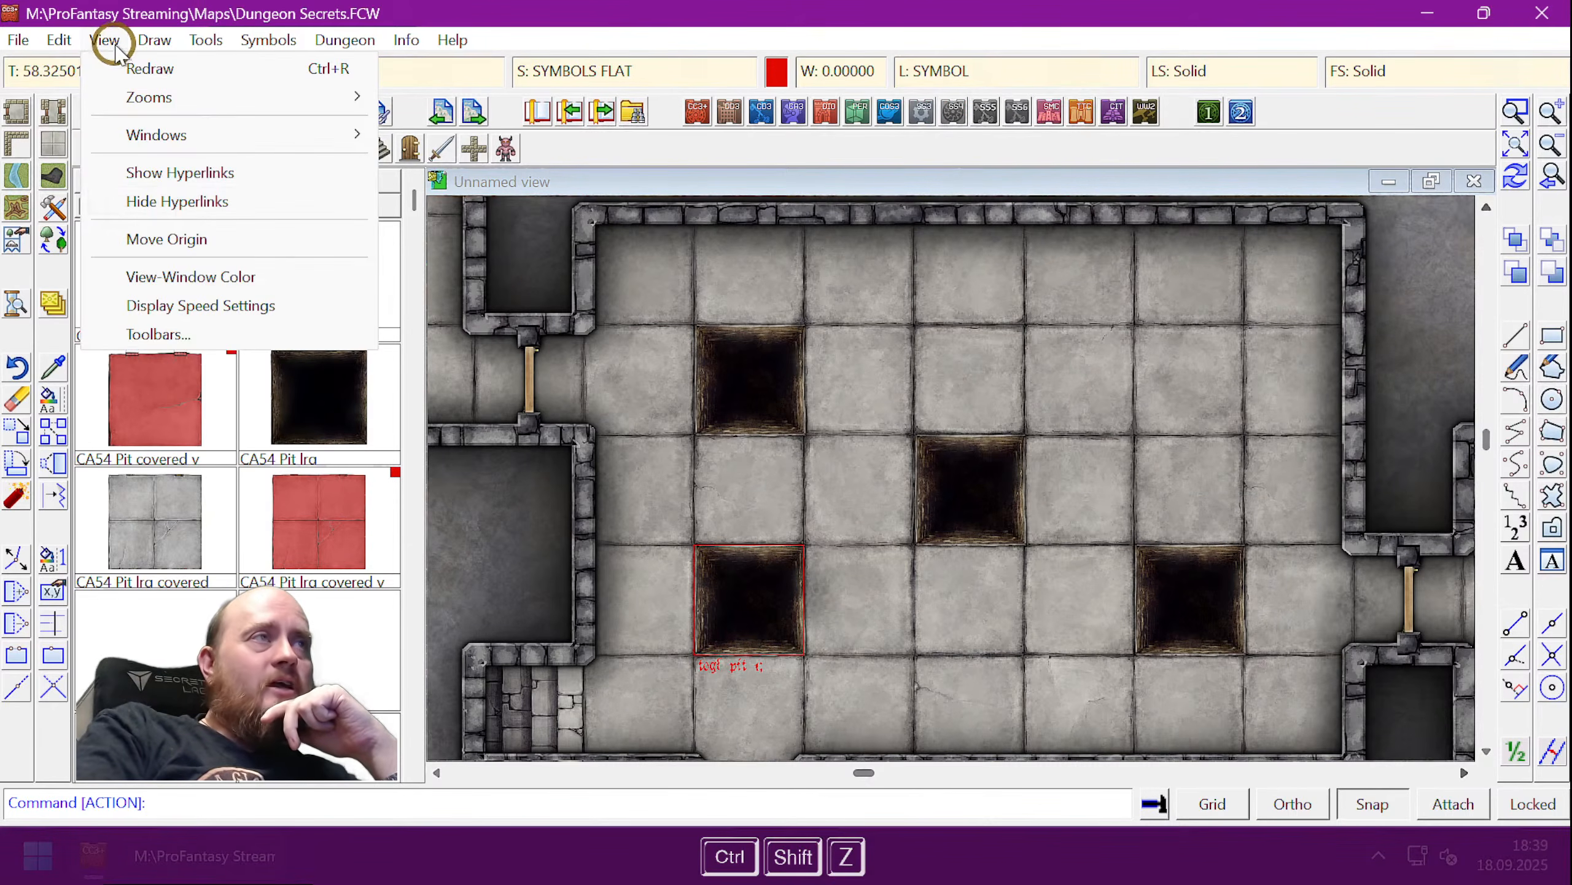
# - Hide the hotspot outlines, then repeatedly trigger the hotspot to flip the lower-left pit covered and open
pyautogui.click(178, 203)
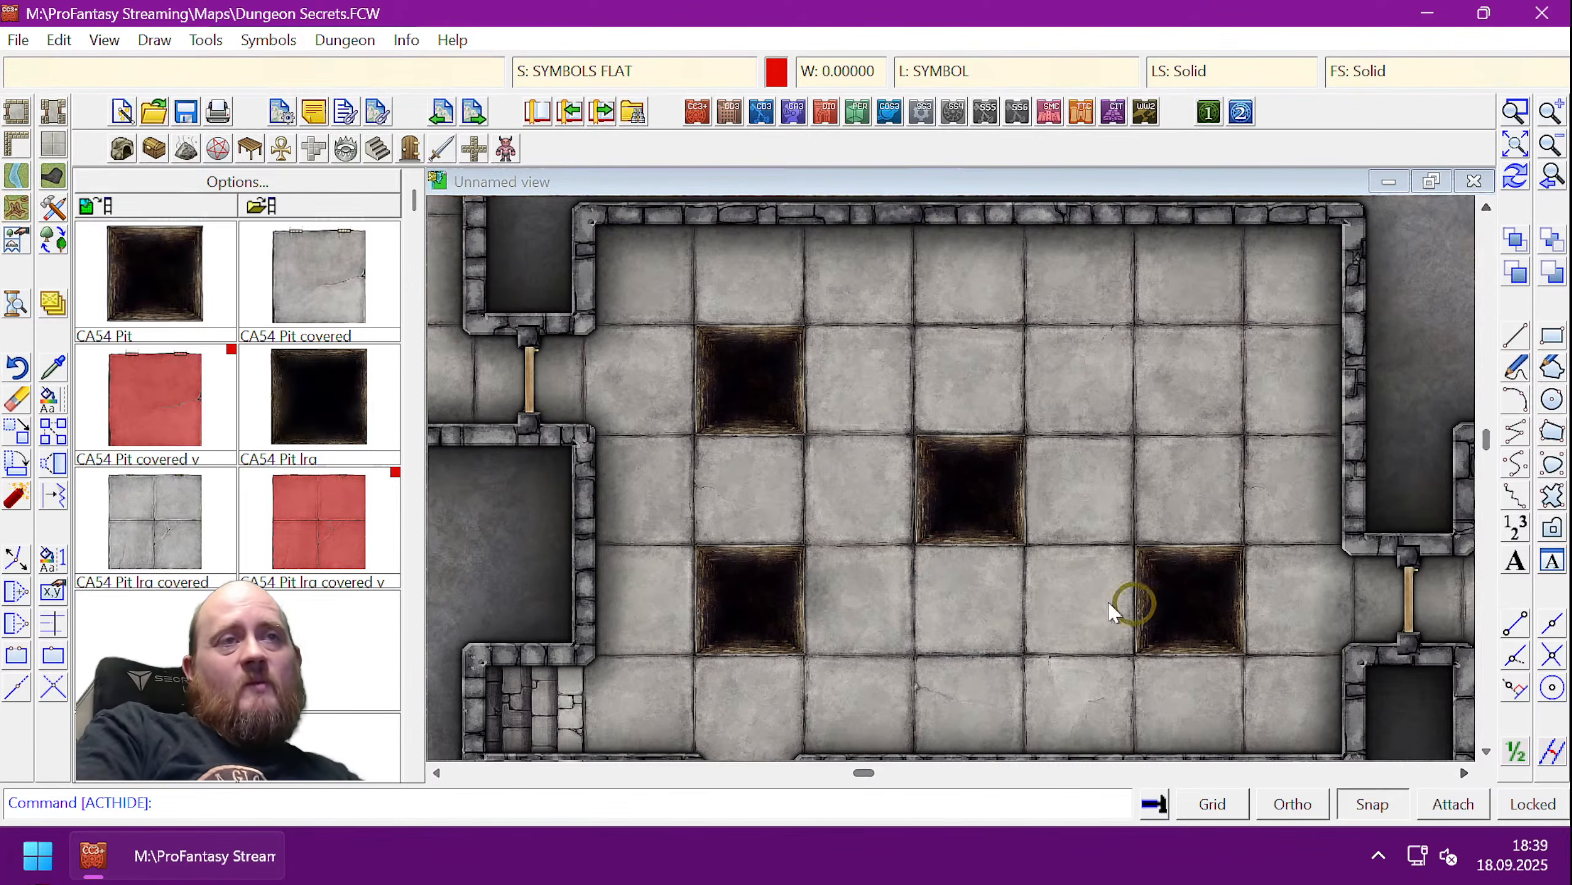
pyautogui.click(746, 595)
pyautogui.click(750, 591)
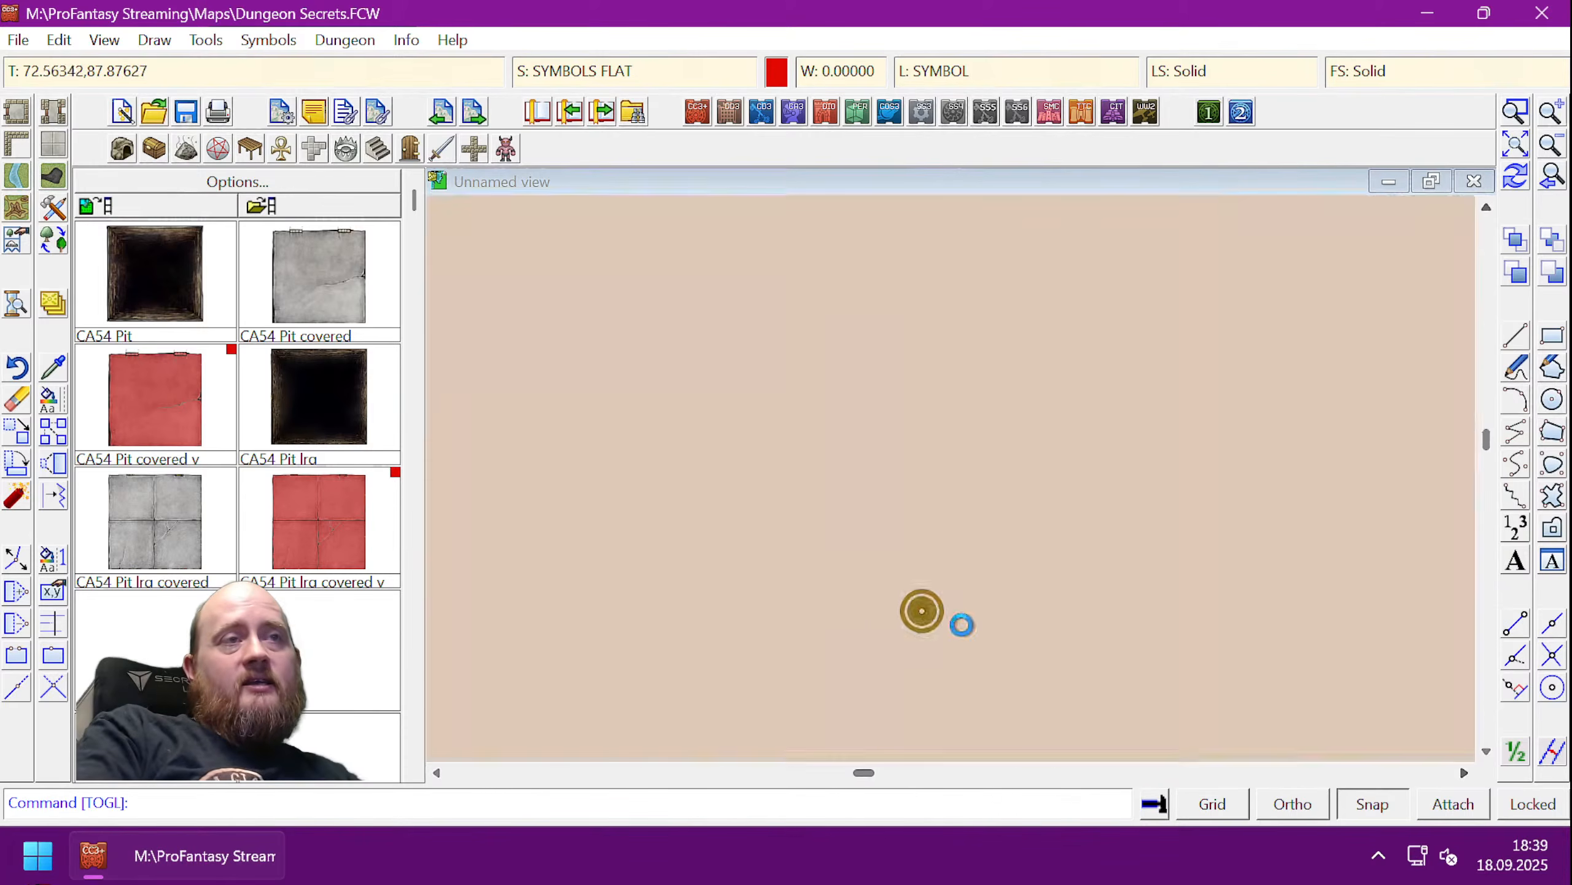
pyautogui.click(751, 596)
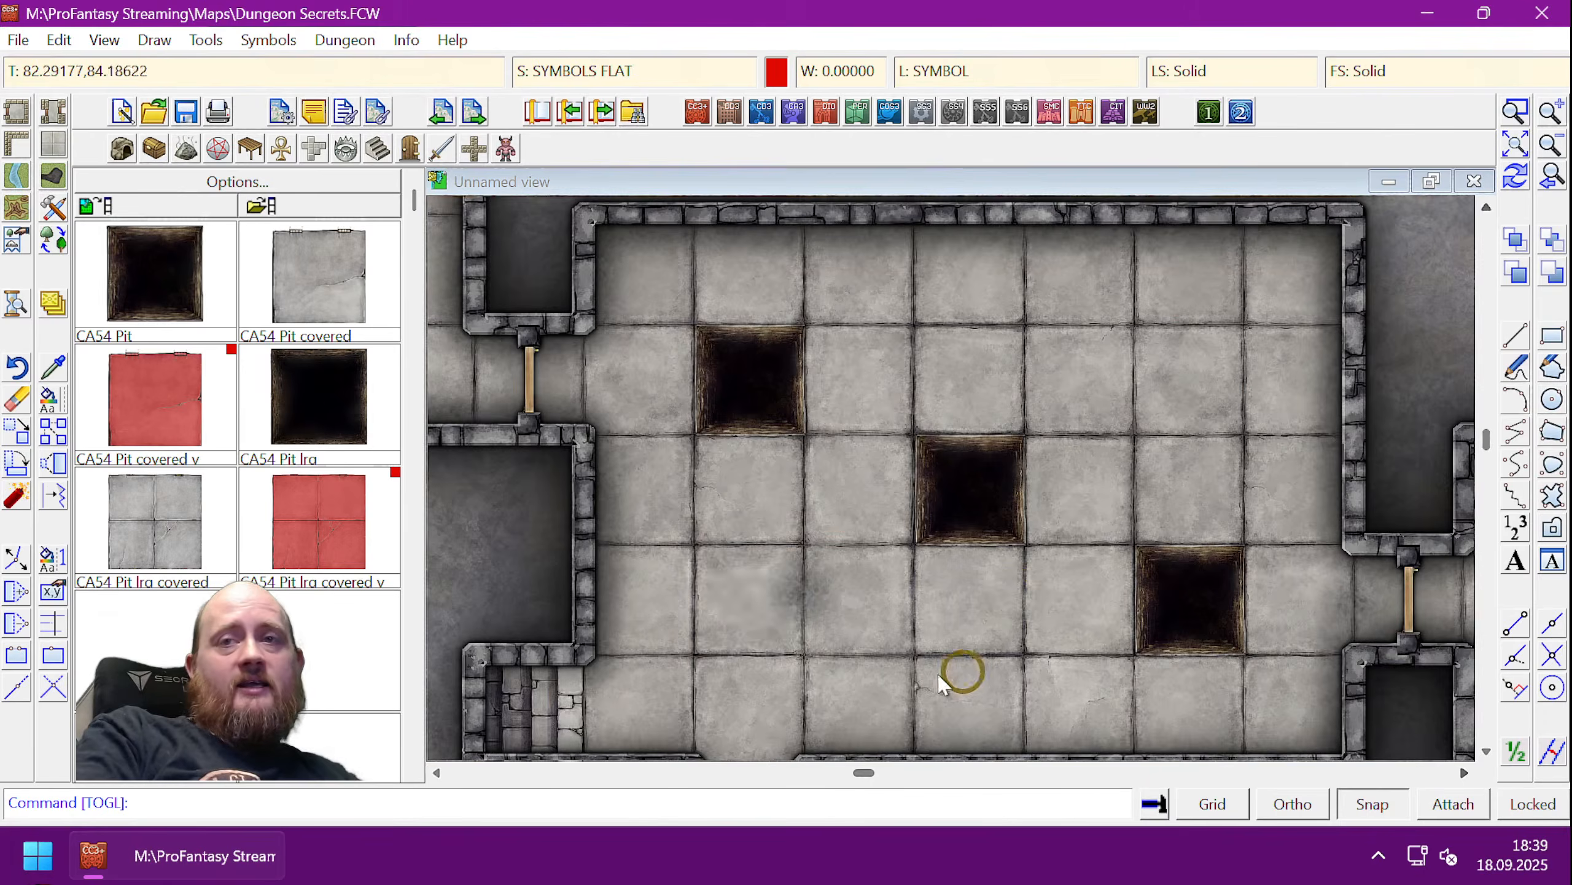
pyautogui.click(728, 590)
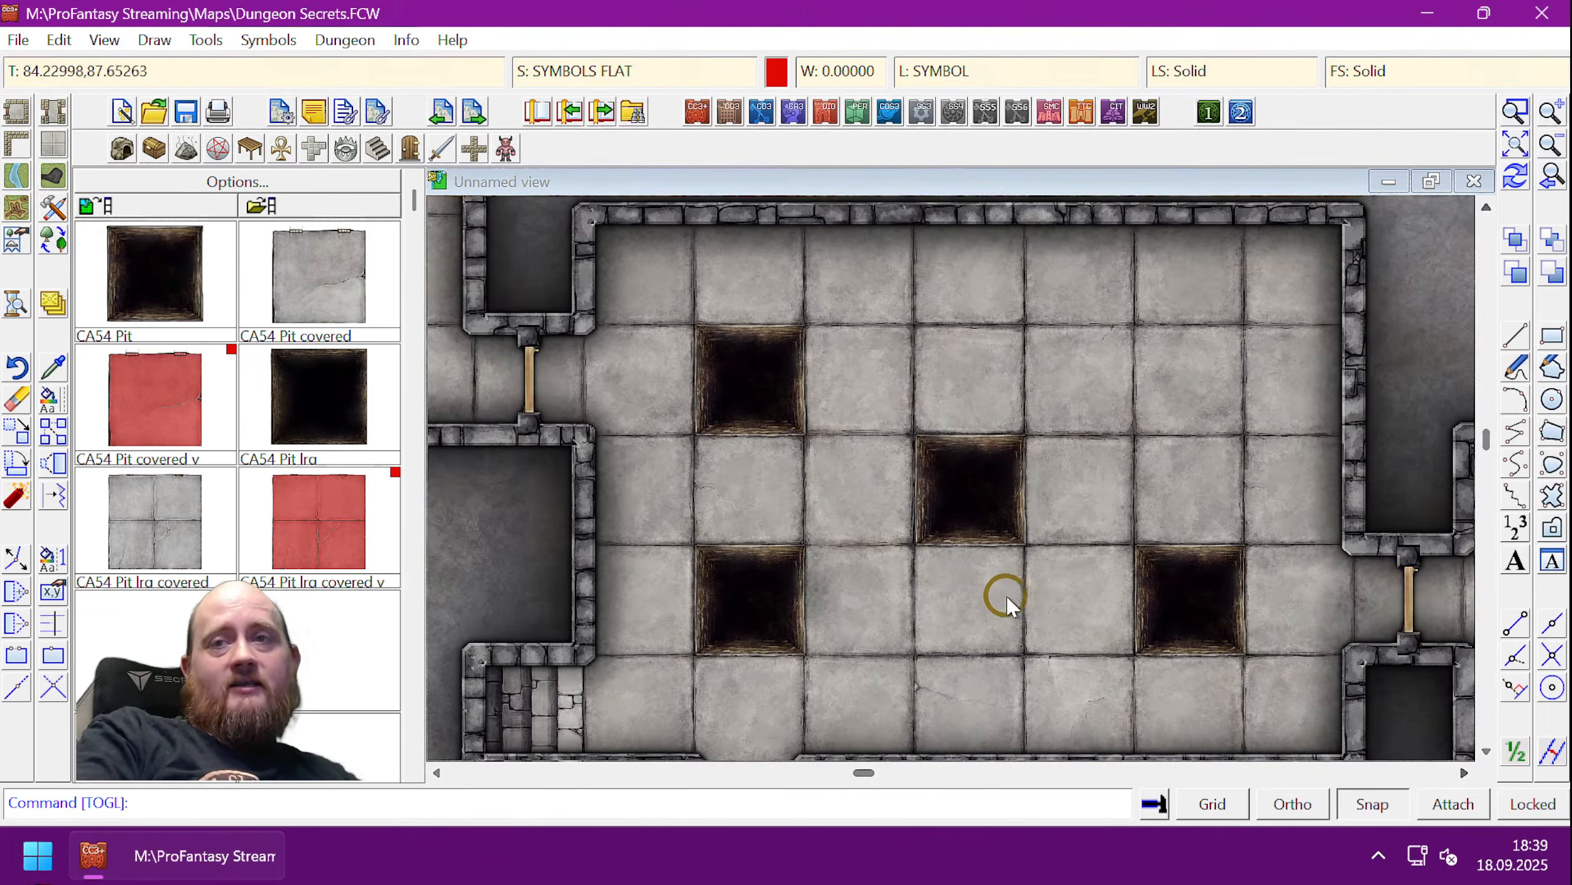
pyautogui.click(755, 591)
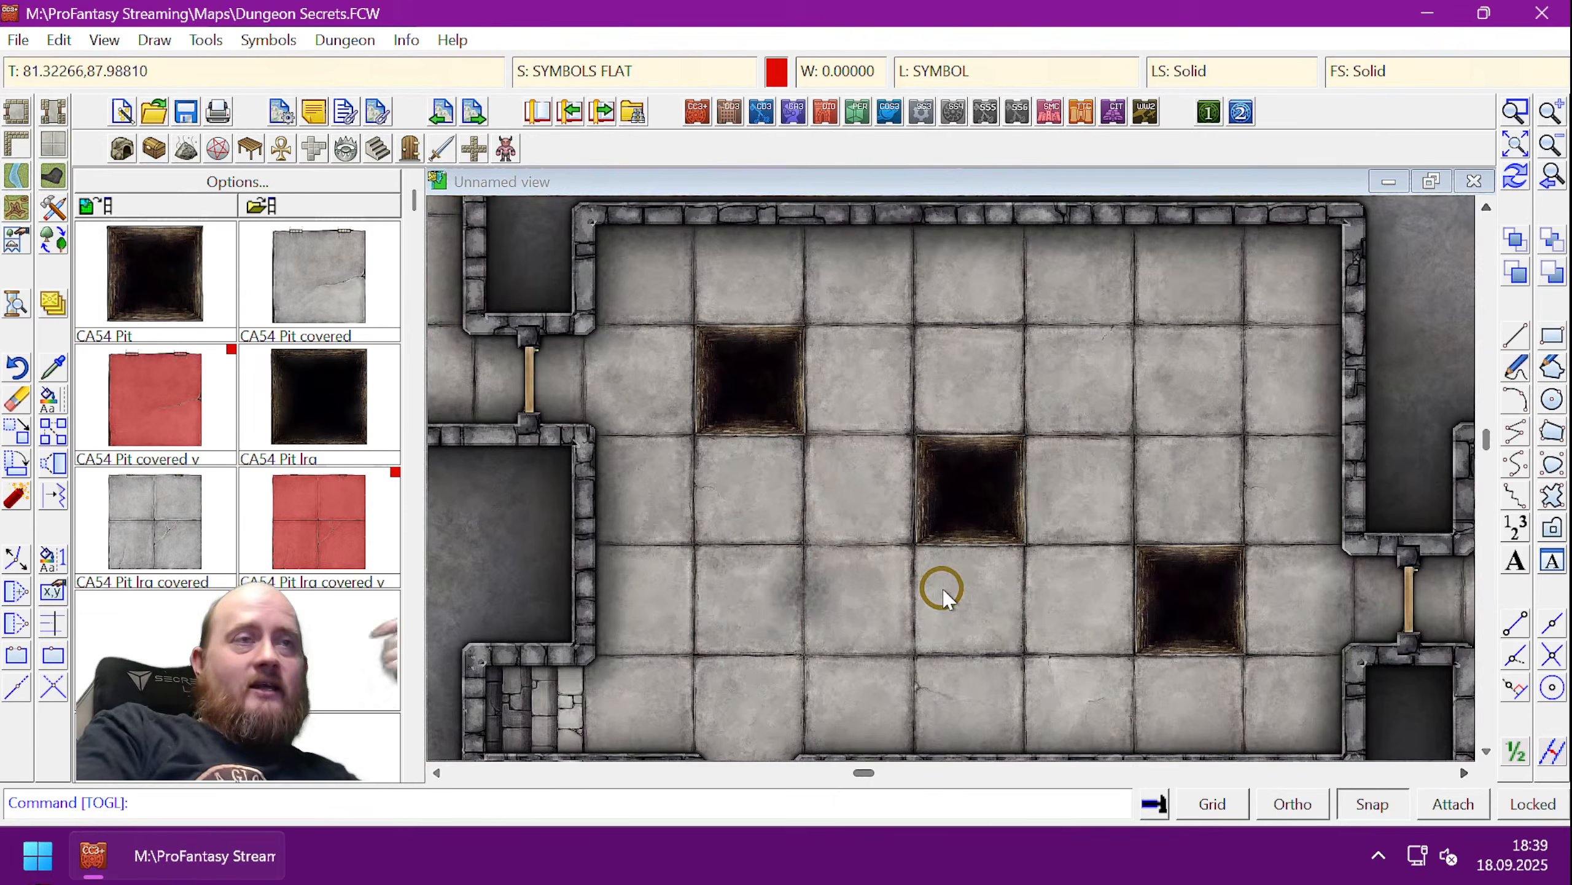
pyautogui.click(764, 613)
pyautogui.click(754, 590)
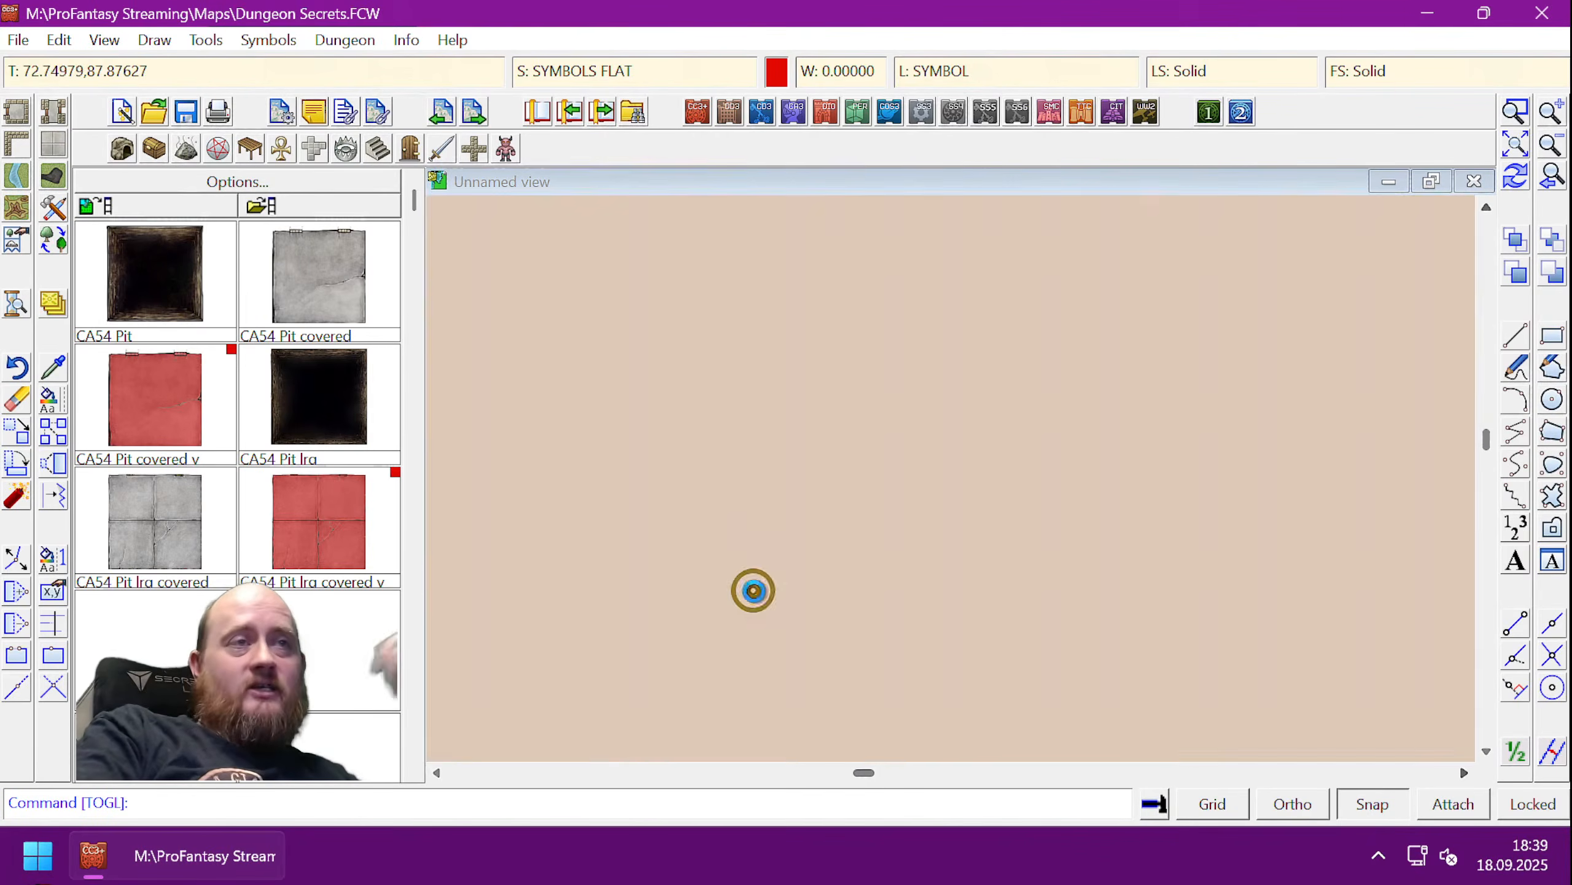
pyautogui.click(750, 597)
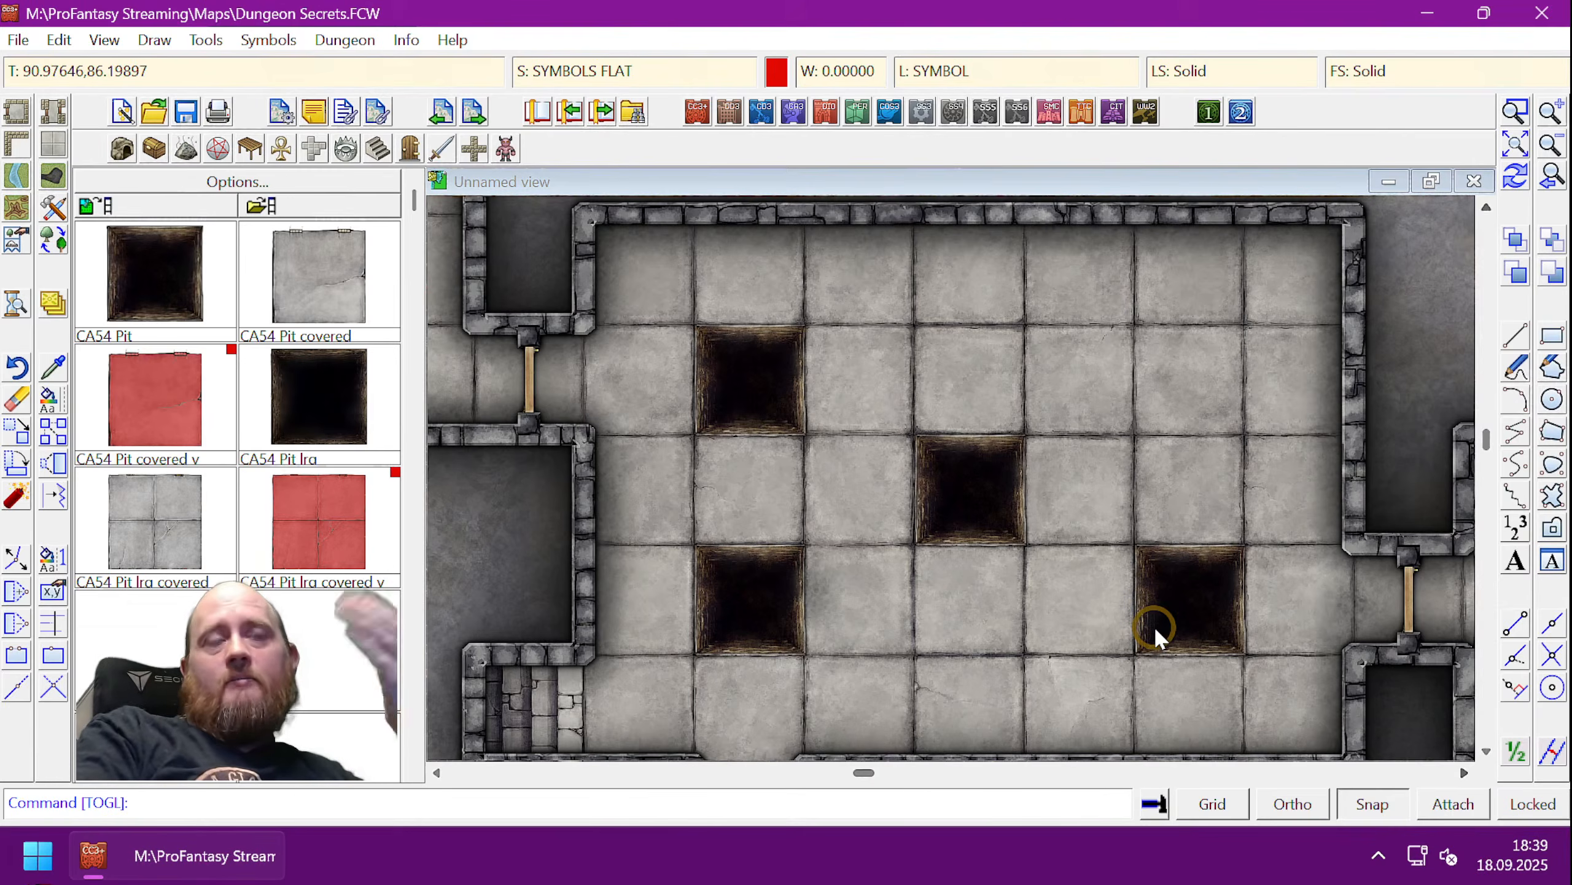
pyautogui.click(745, 607)
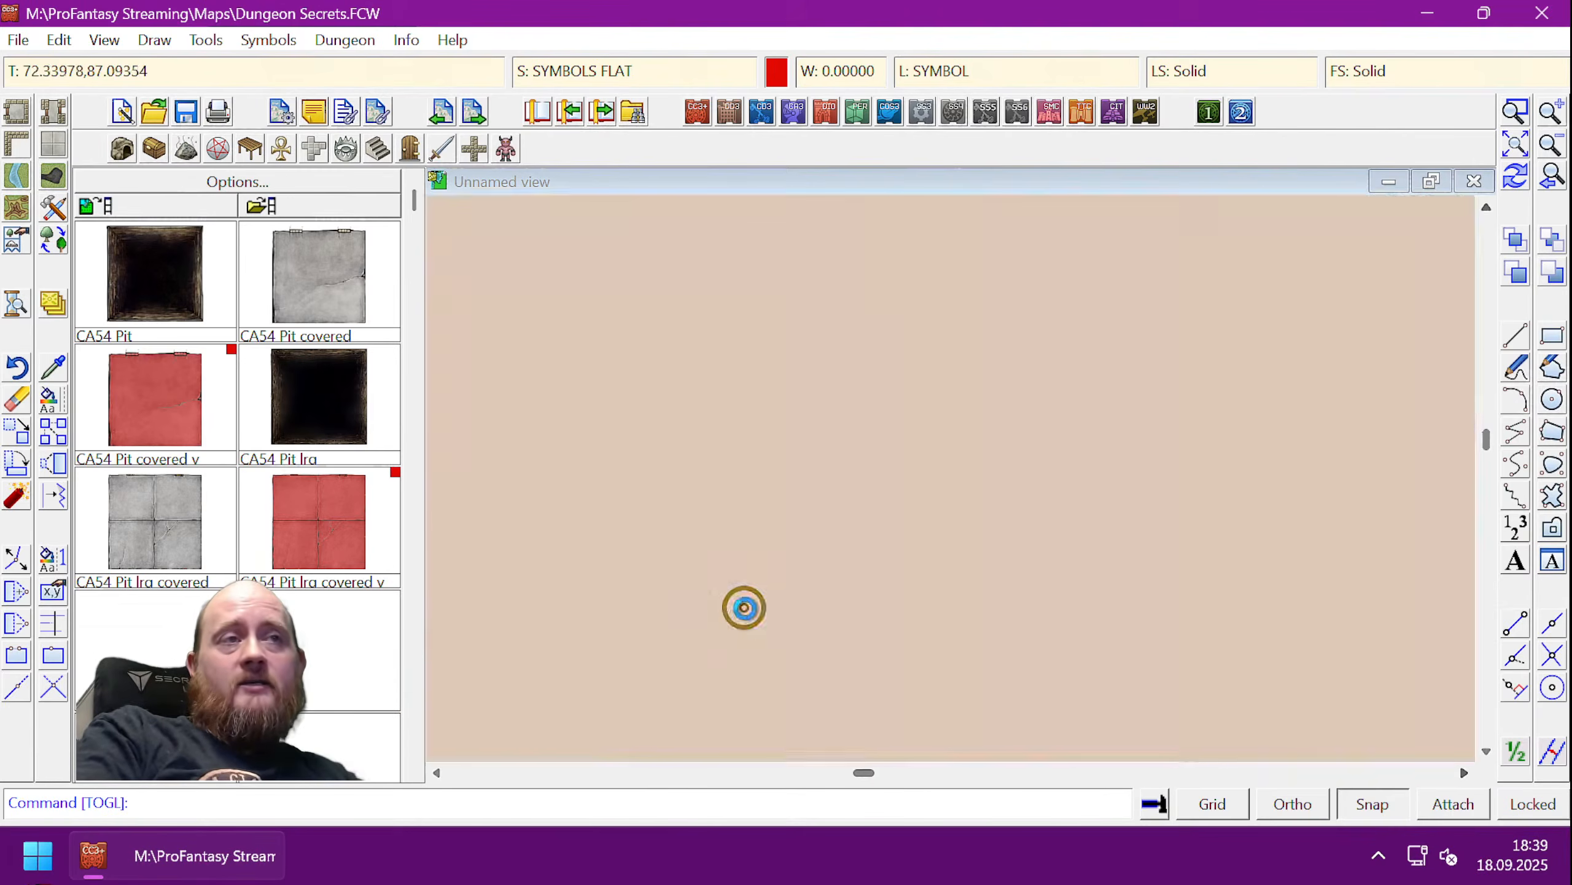
pyautogui.click(746, 592)
pyautogui.click(756, 602)
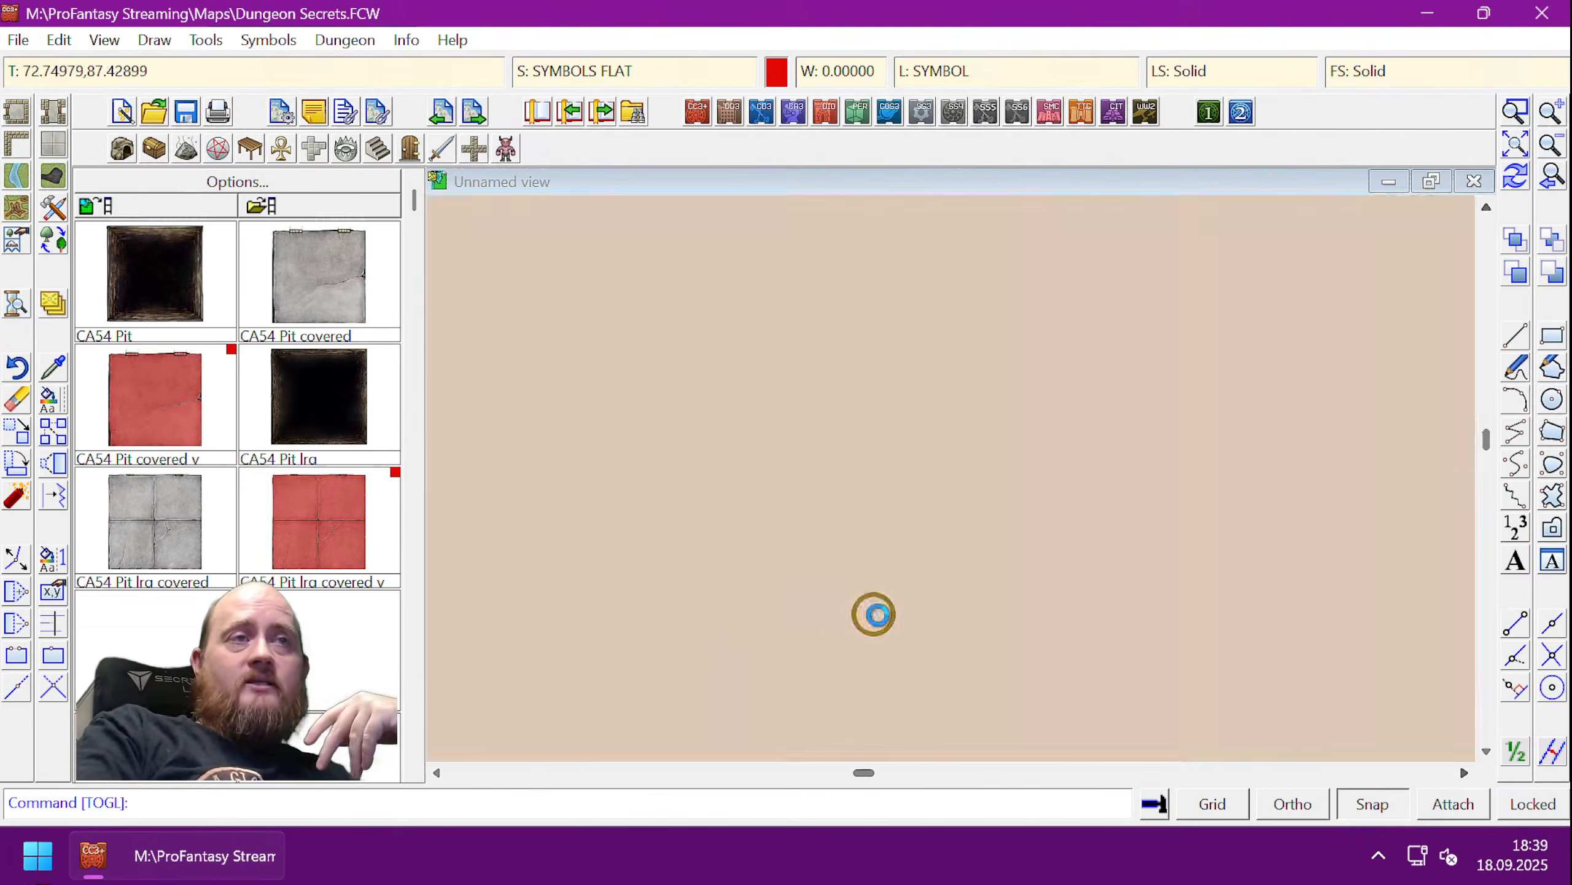
pyautogui.click(749, 594)
pyautogui.click(749, 599)
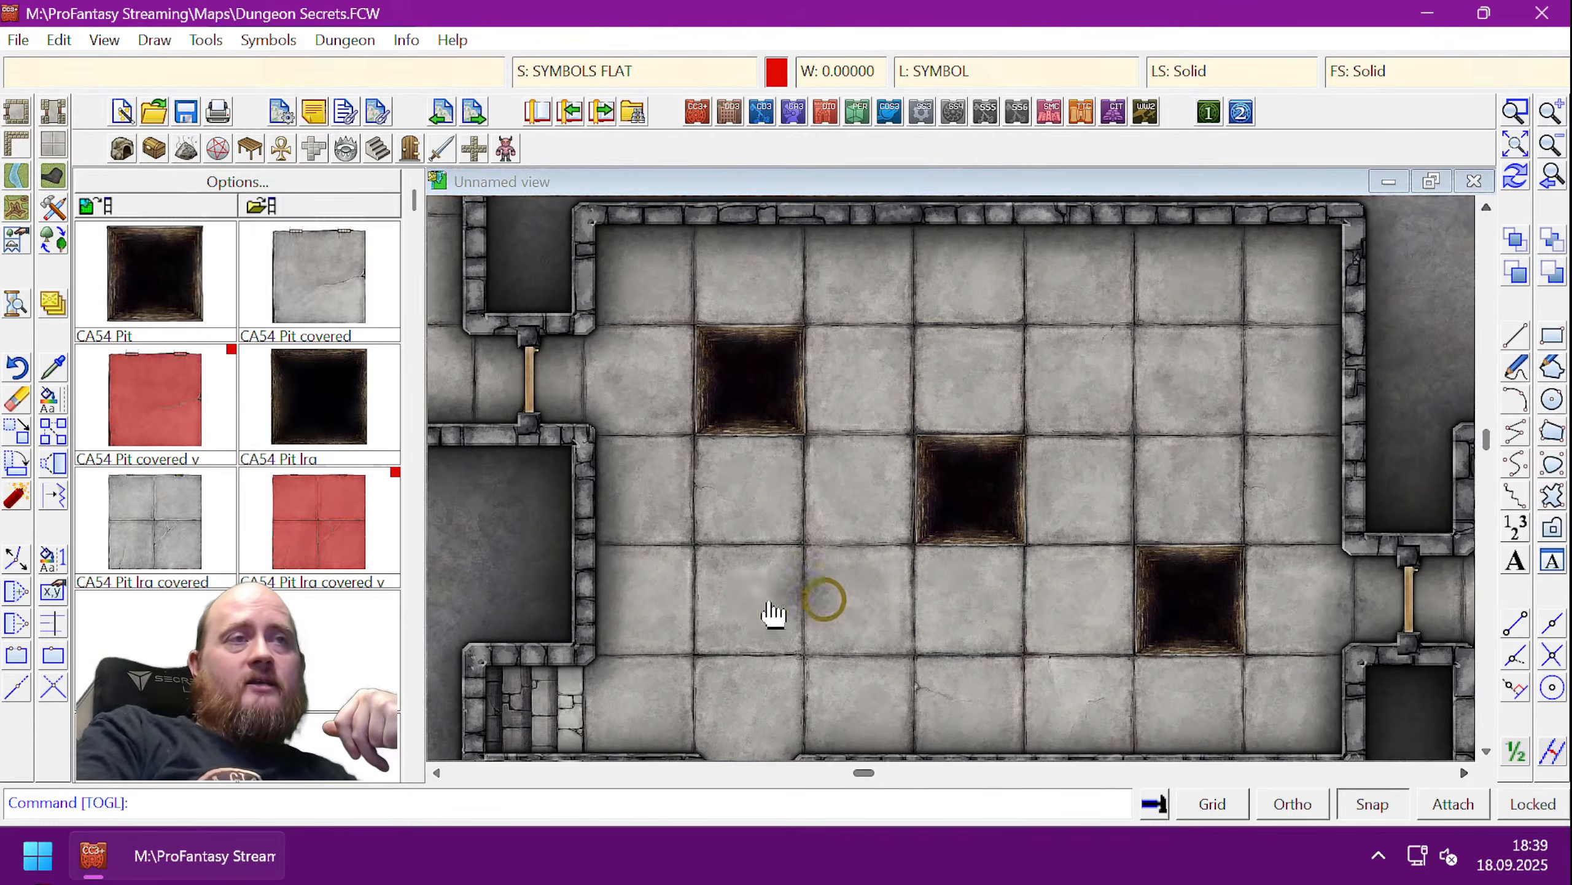
pyautogui.click(758, 595)
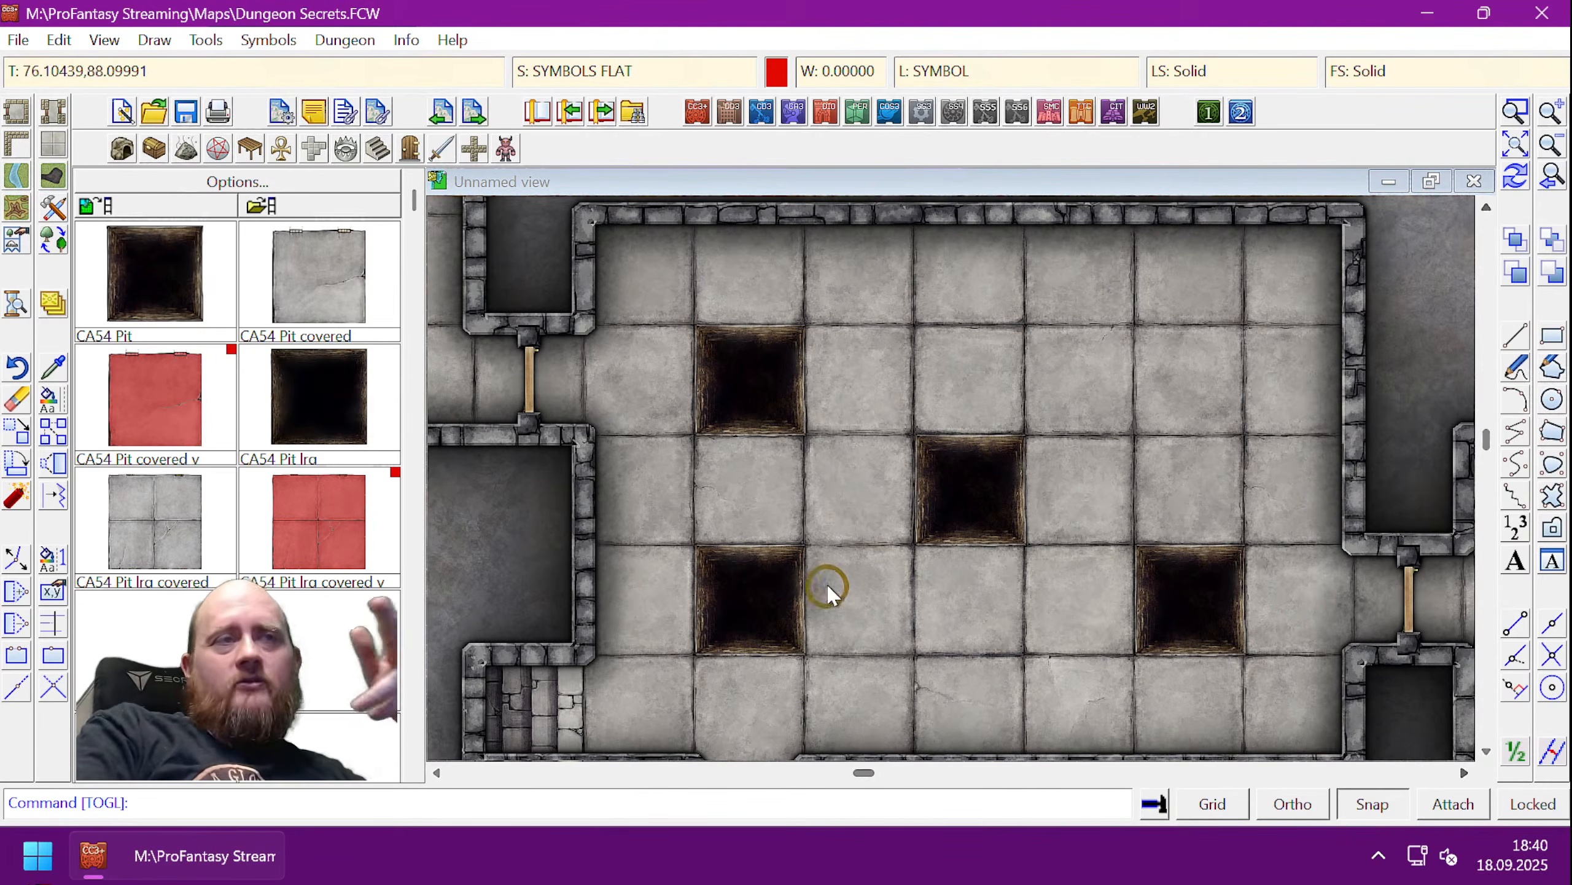
pyautogui.click(571, 73)
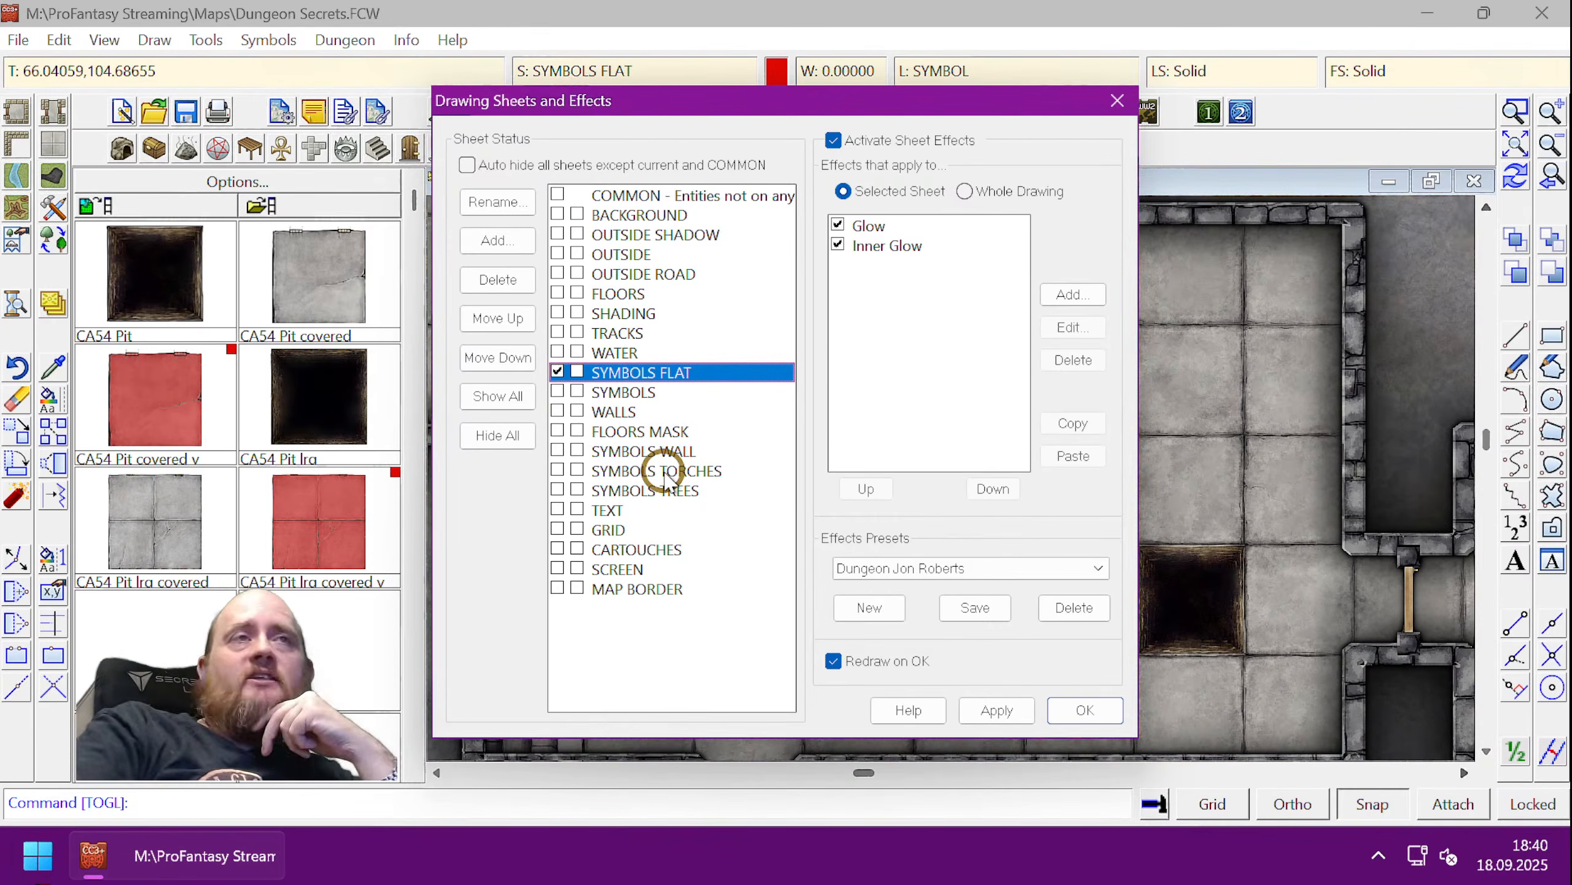
pyautogui.click(1117, 101)
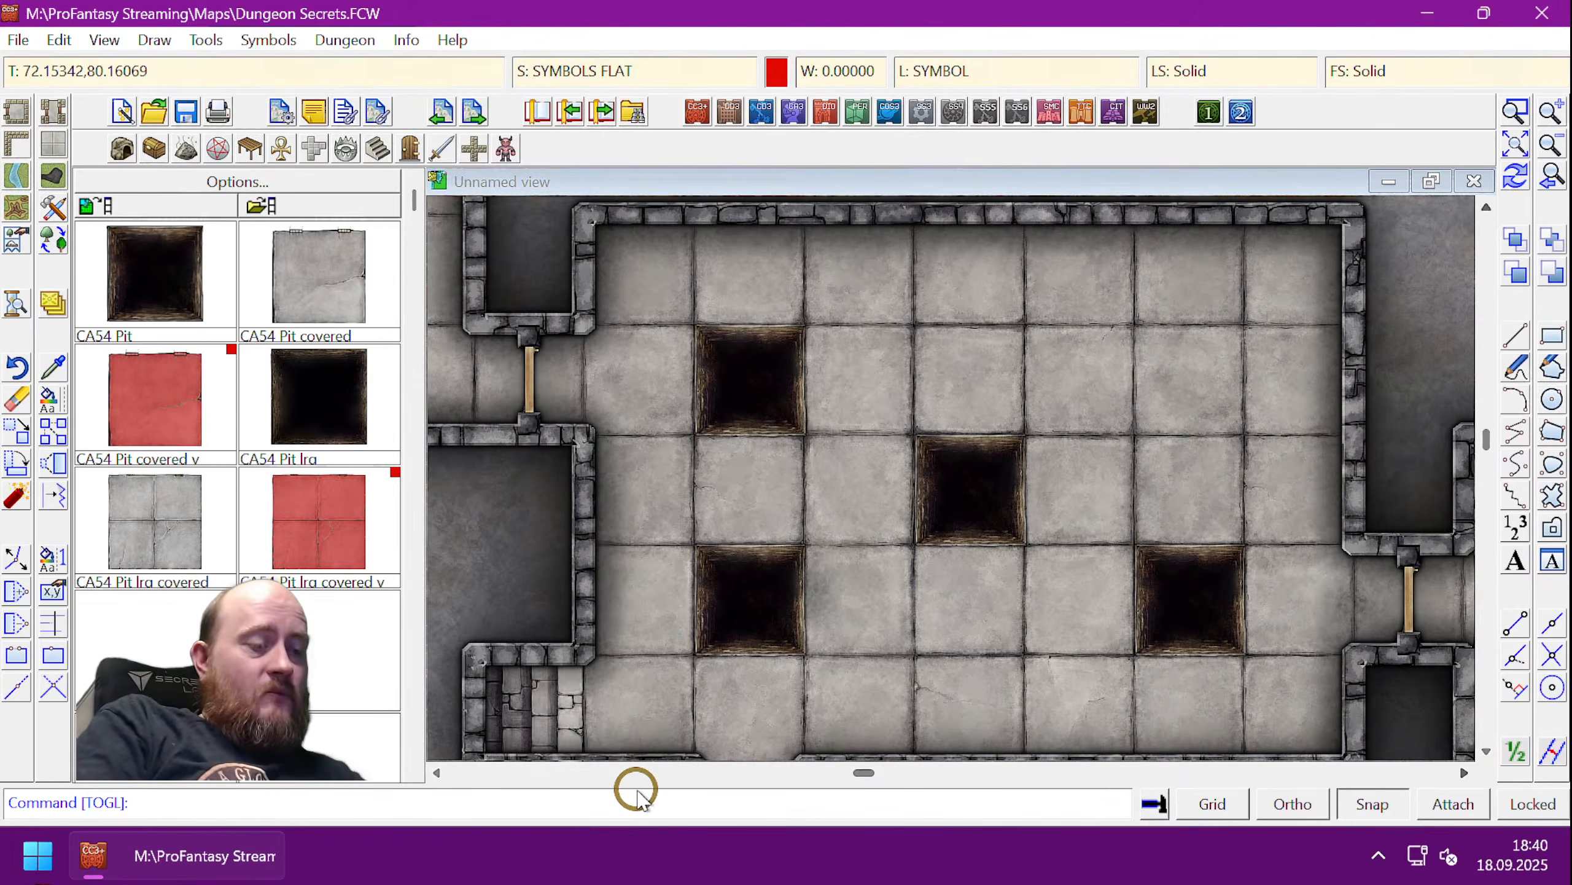
pyautogui.write('toglsht')
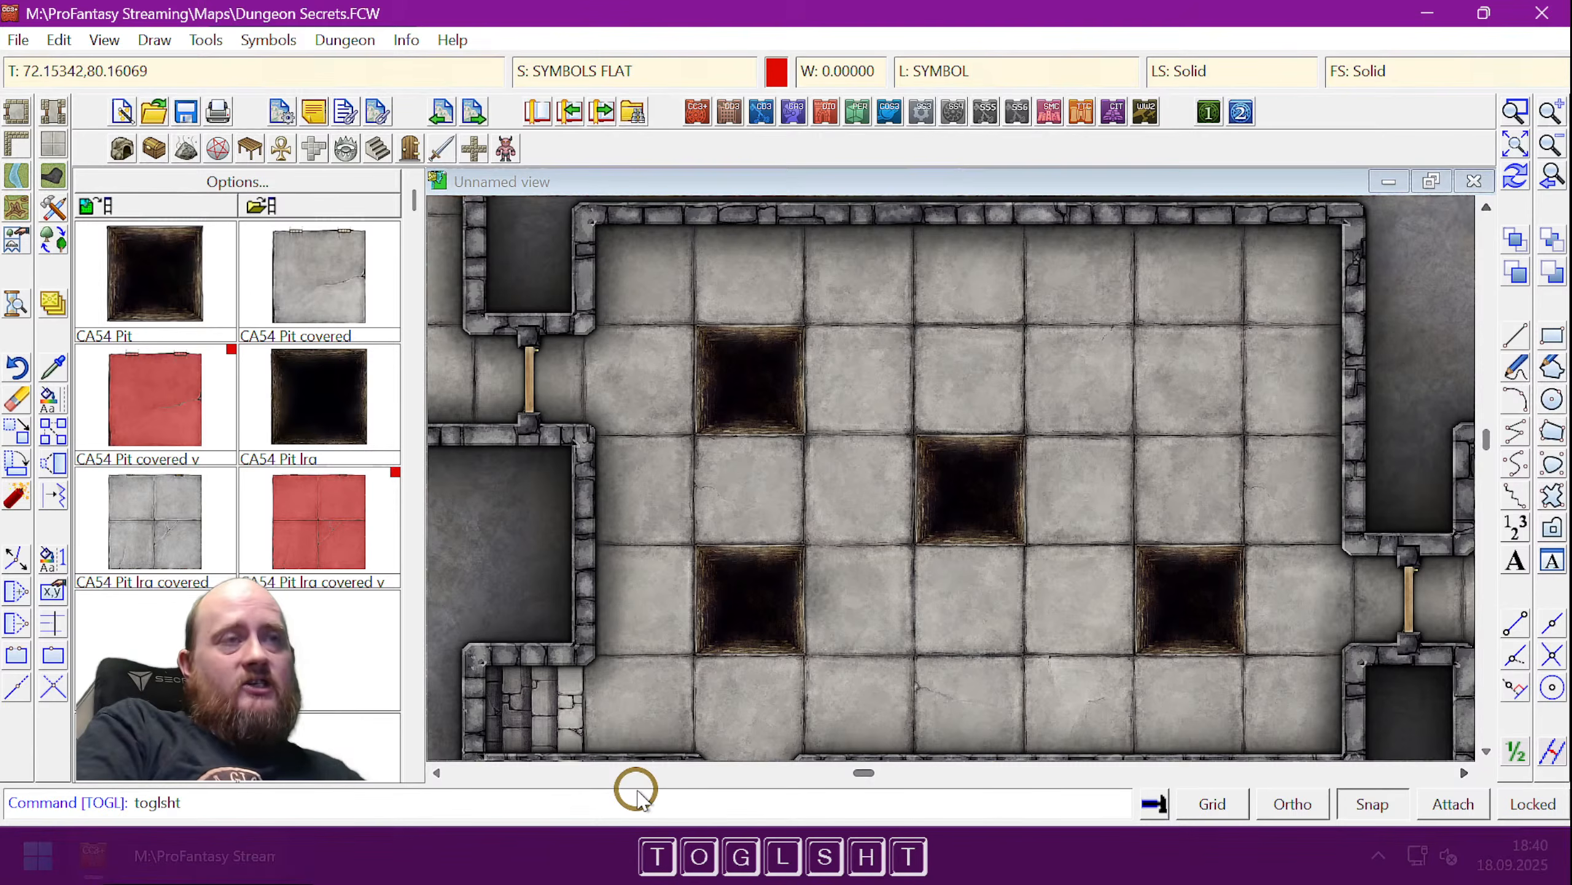
pyautogui.press('Return')
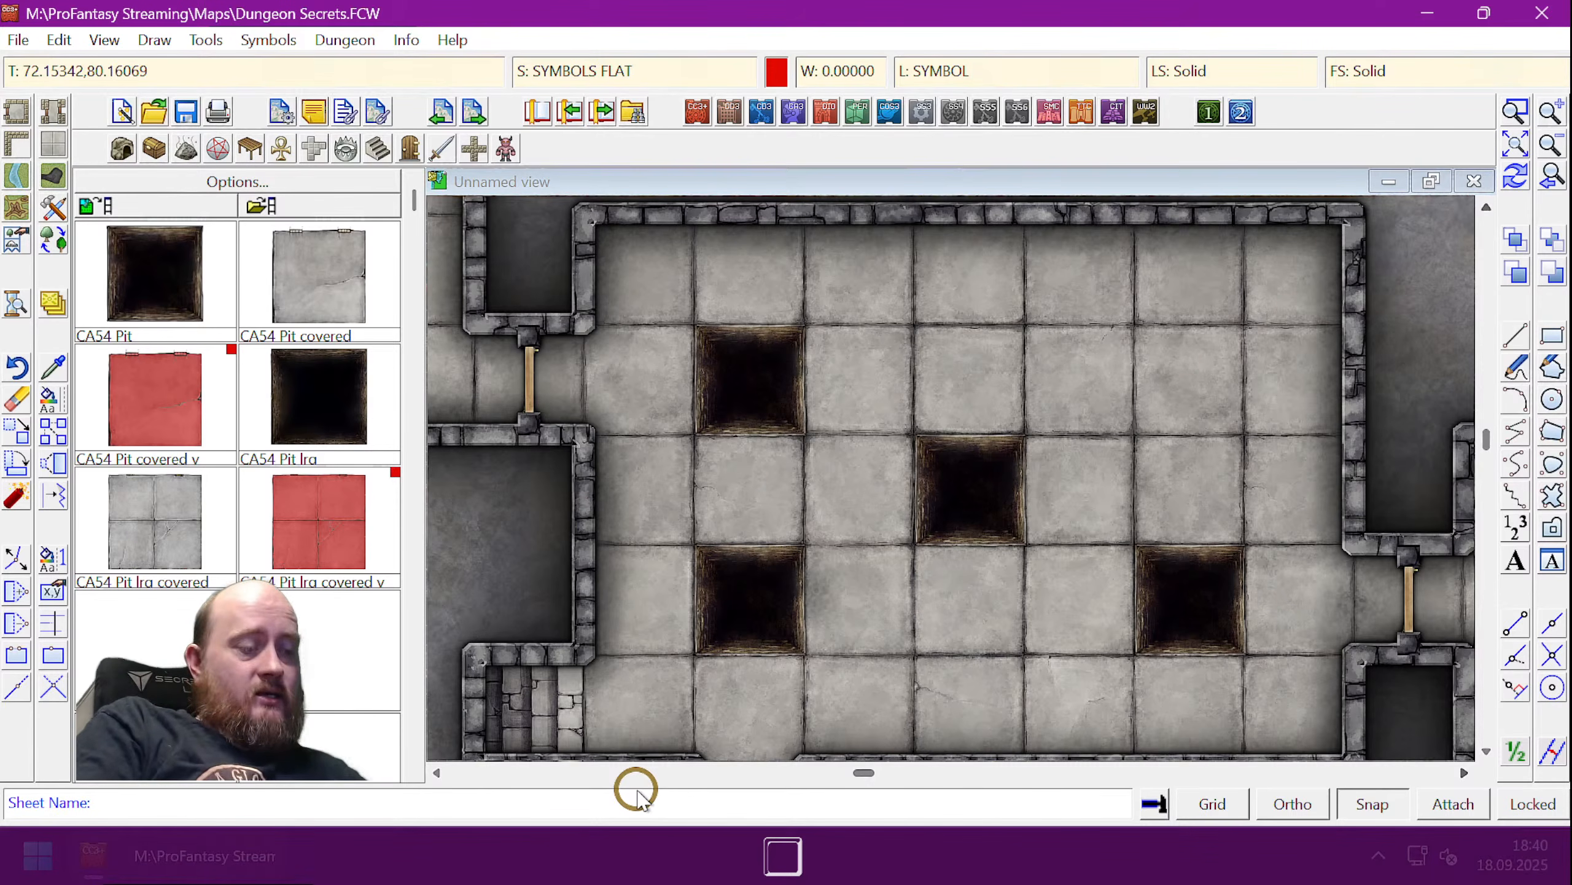
pyautogui.write('symbol')
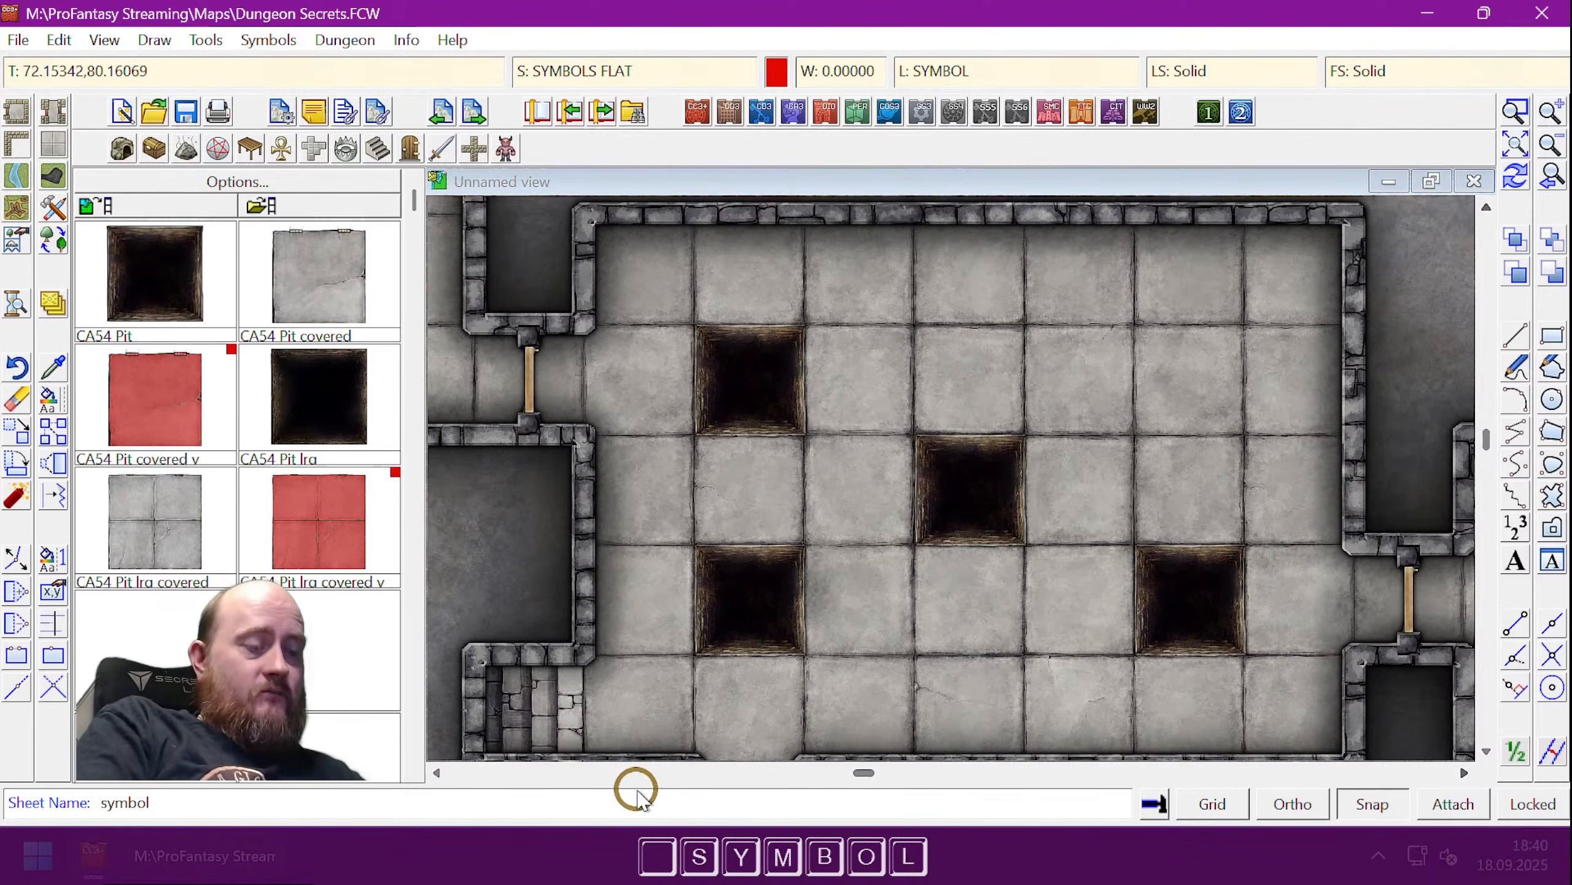
pyautogui.write('s flat')
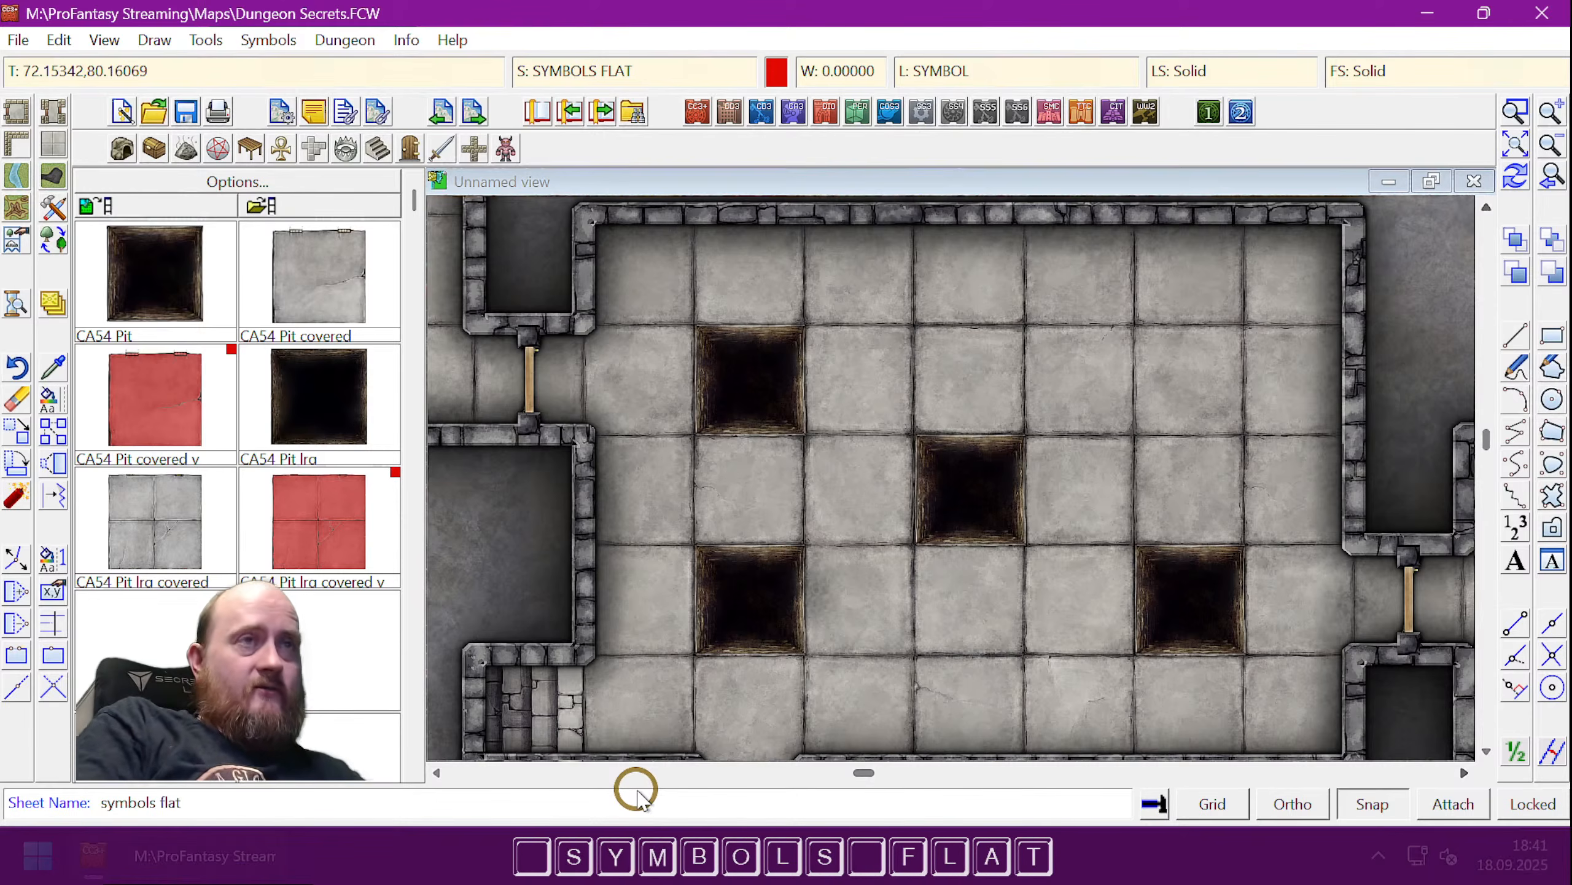
pyautogui.press('Return')
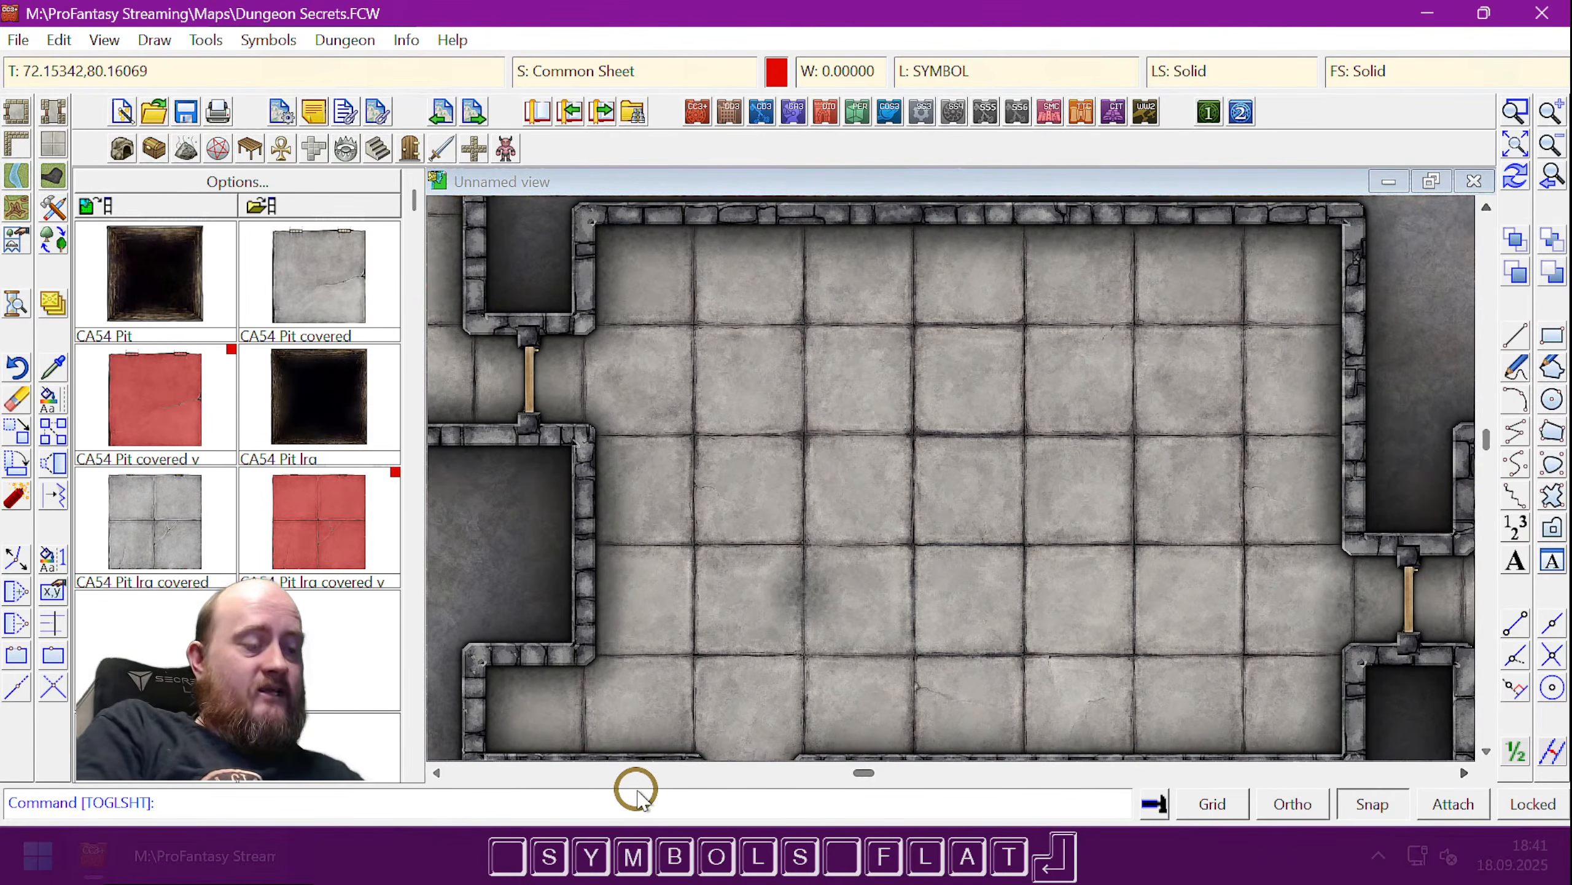
pyautogui.write('togle')
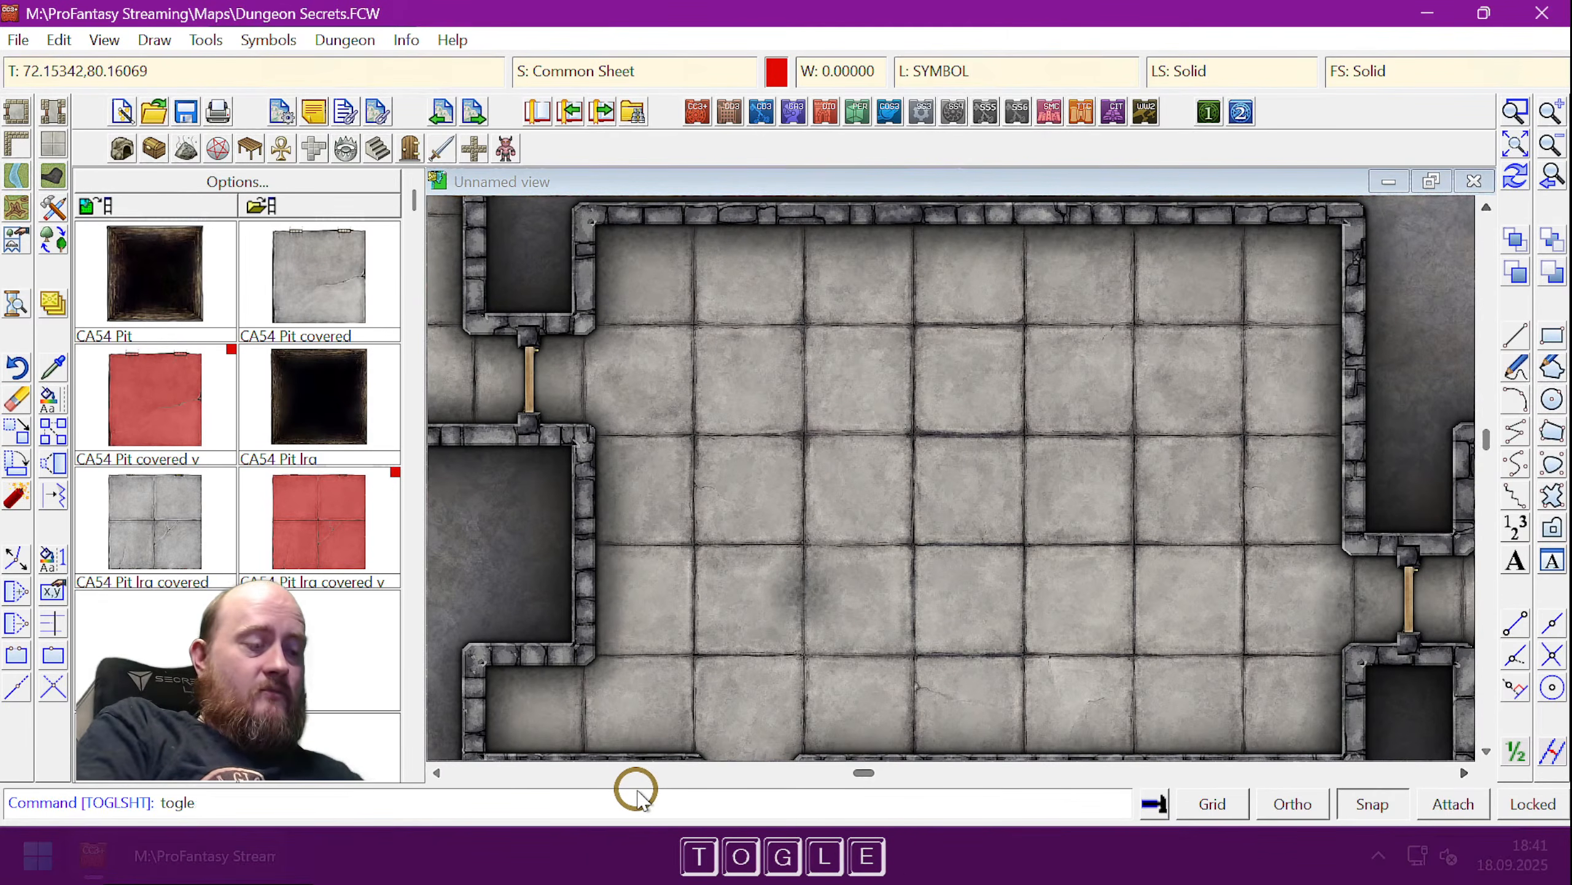
pyautogui.write('sht')
pyautogui.press('Return')
pyautogui.write('symbols')
pyautogui.press('Return')
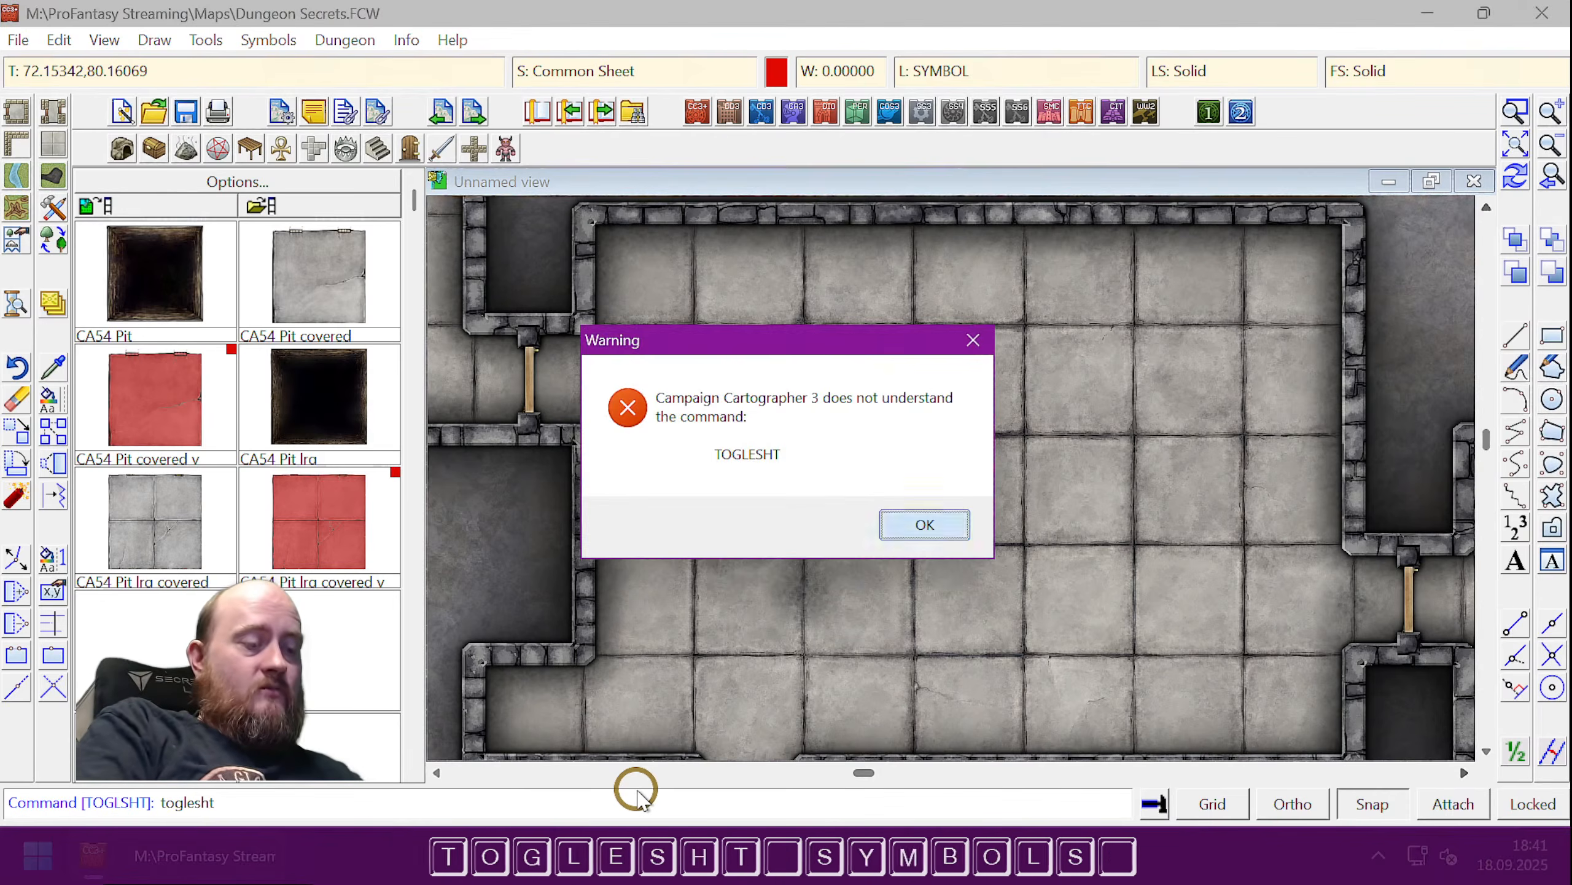
pyautogui.write('flat')
pyautogui.press('Return')
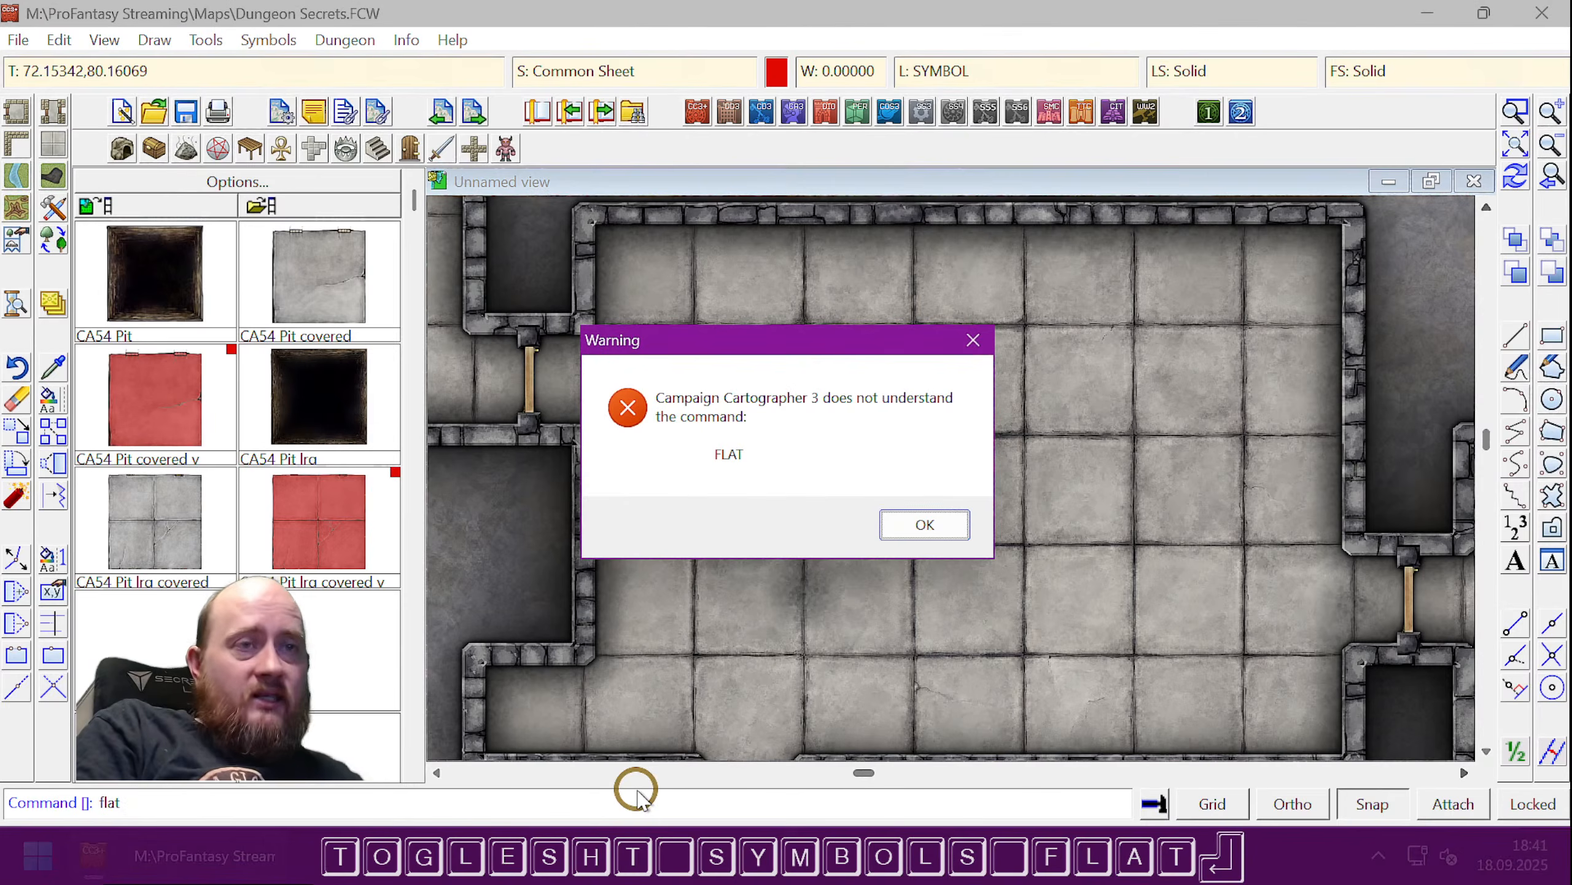
pyautogui.press('Return')
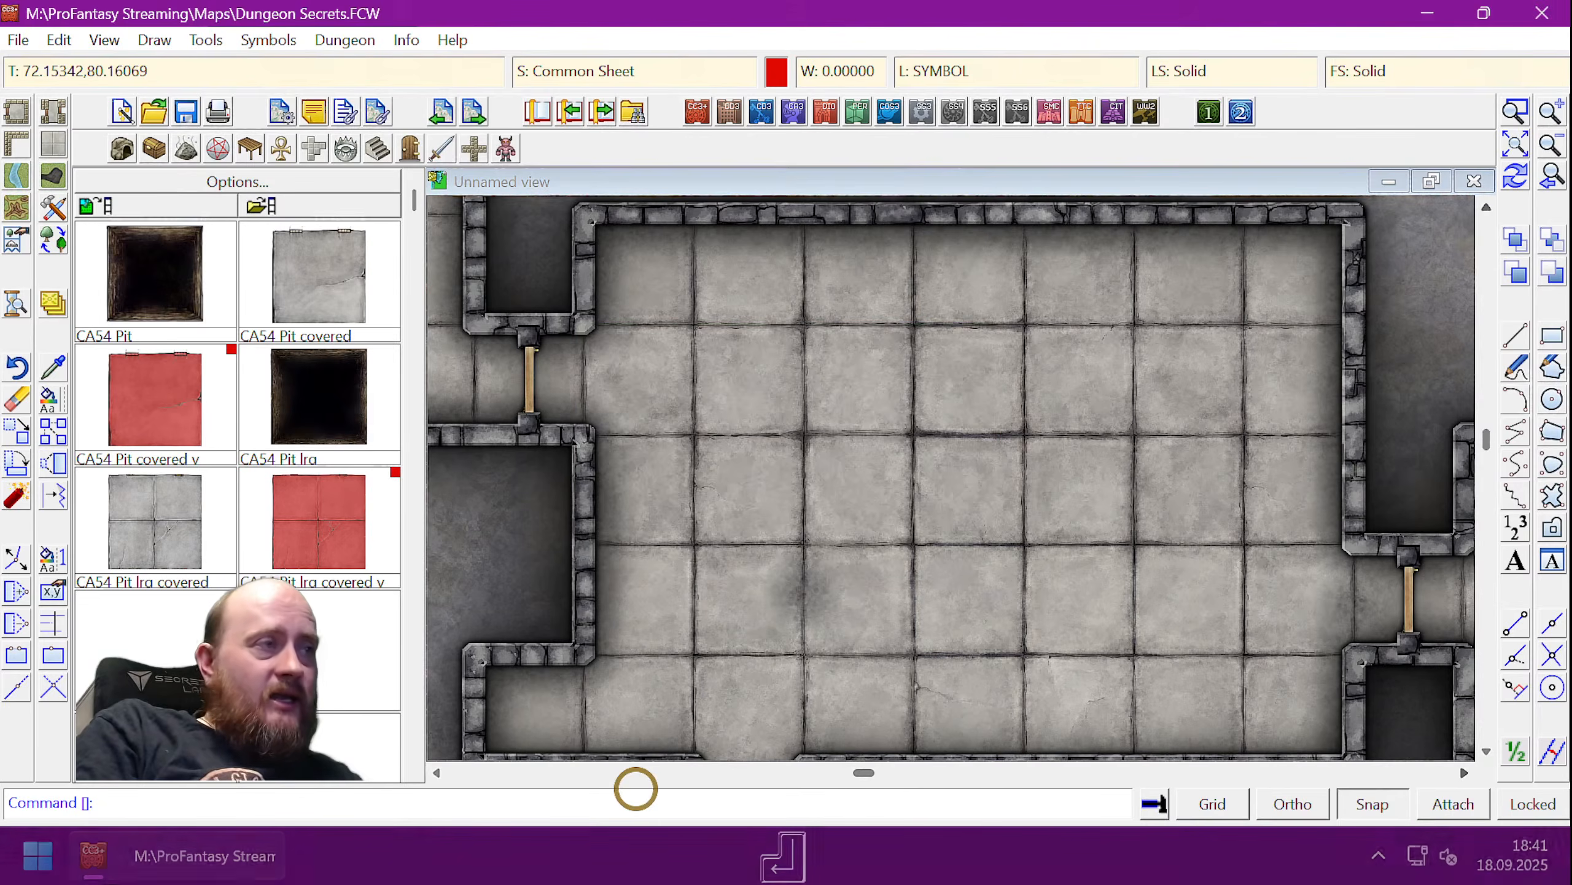
pyautogui.write('toglesht')
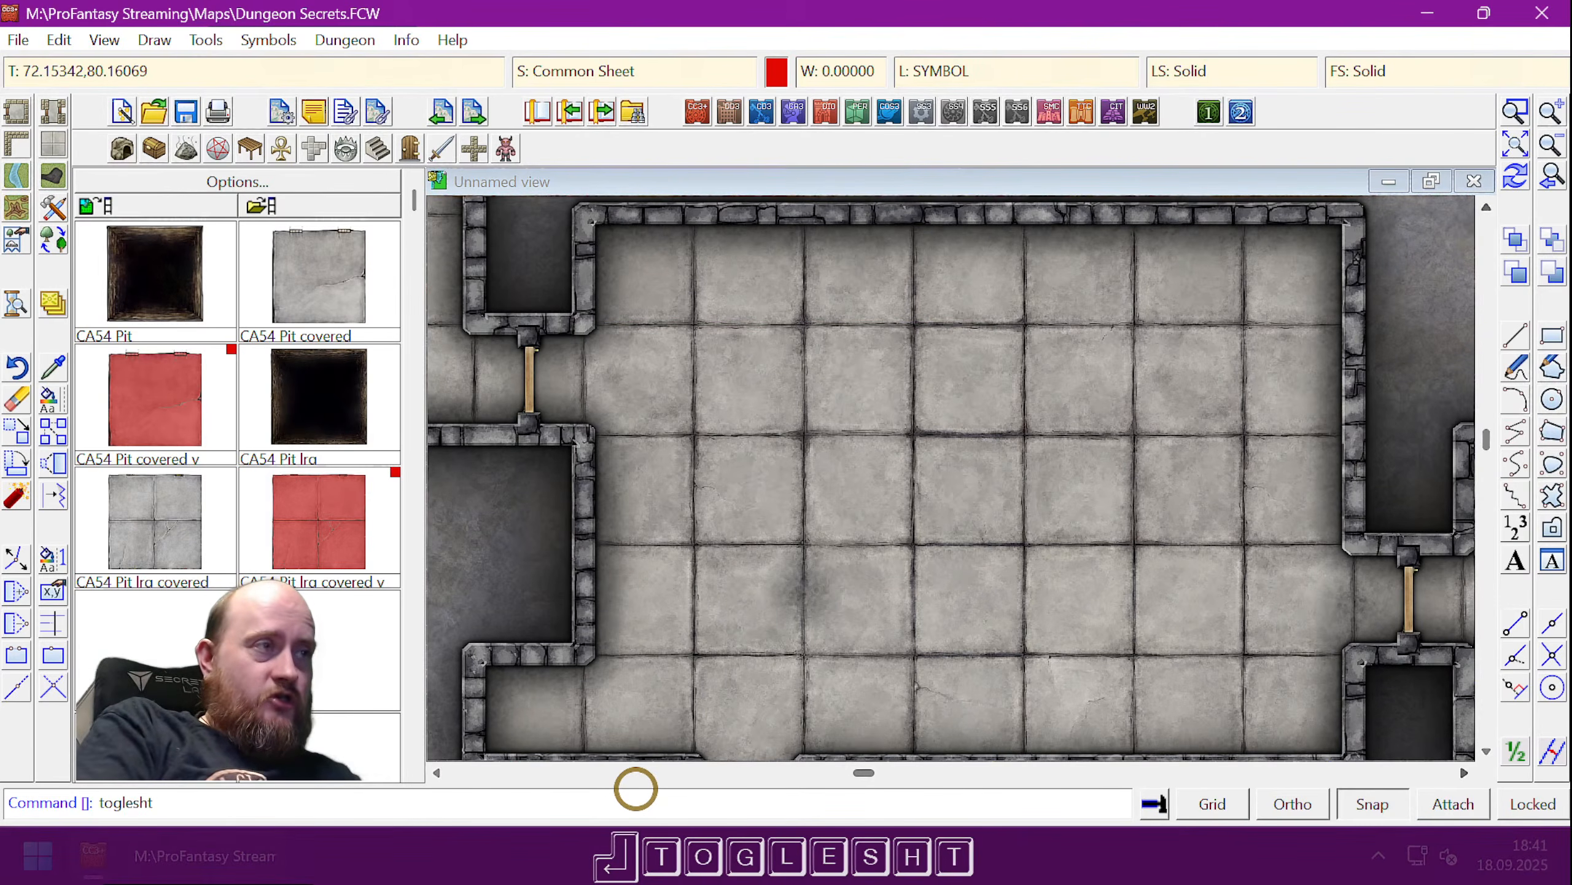
pyautogui.press('Return')
pyautogui.press('Return')
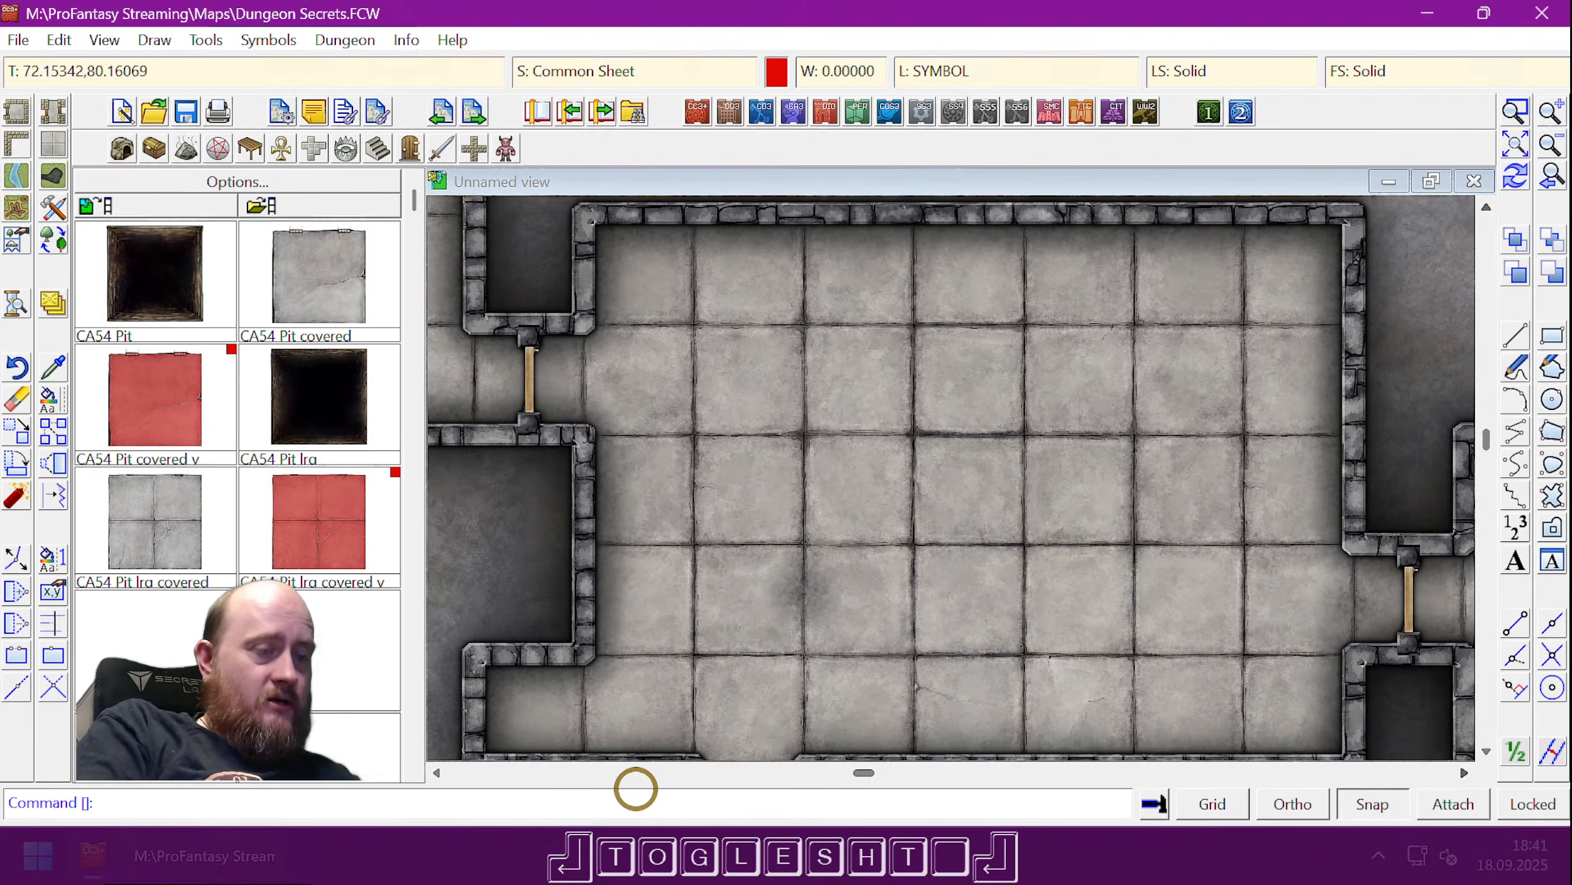
pyautogui.write('toglsht')
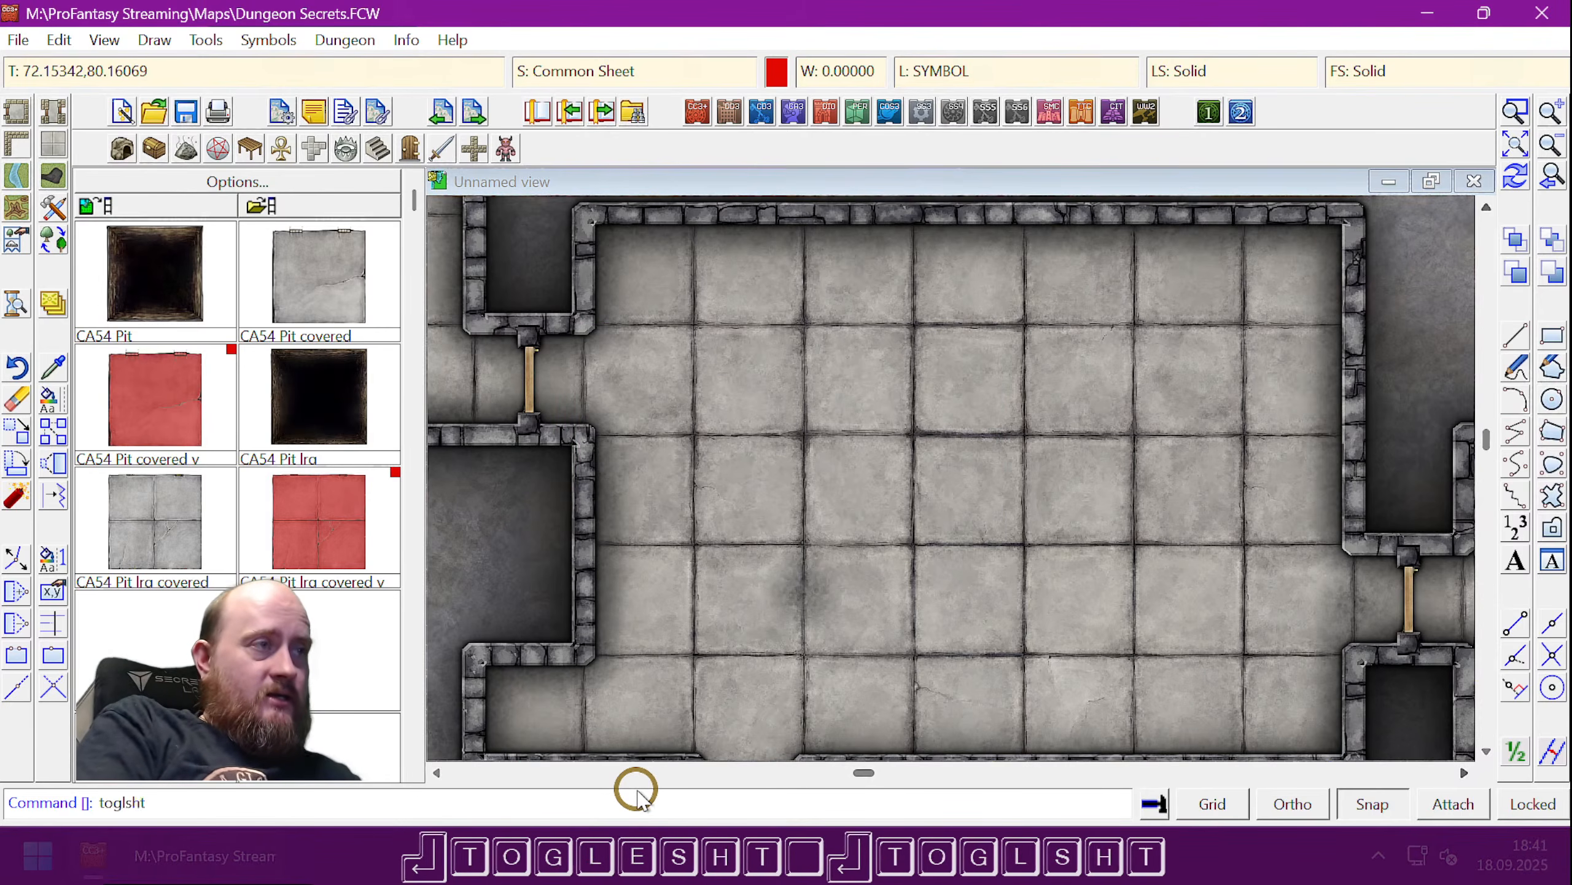
pyautogui.press('space')
pyautogui.write('symbols')
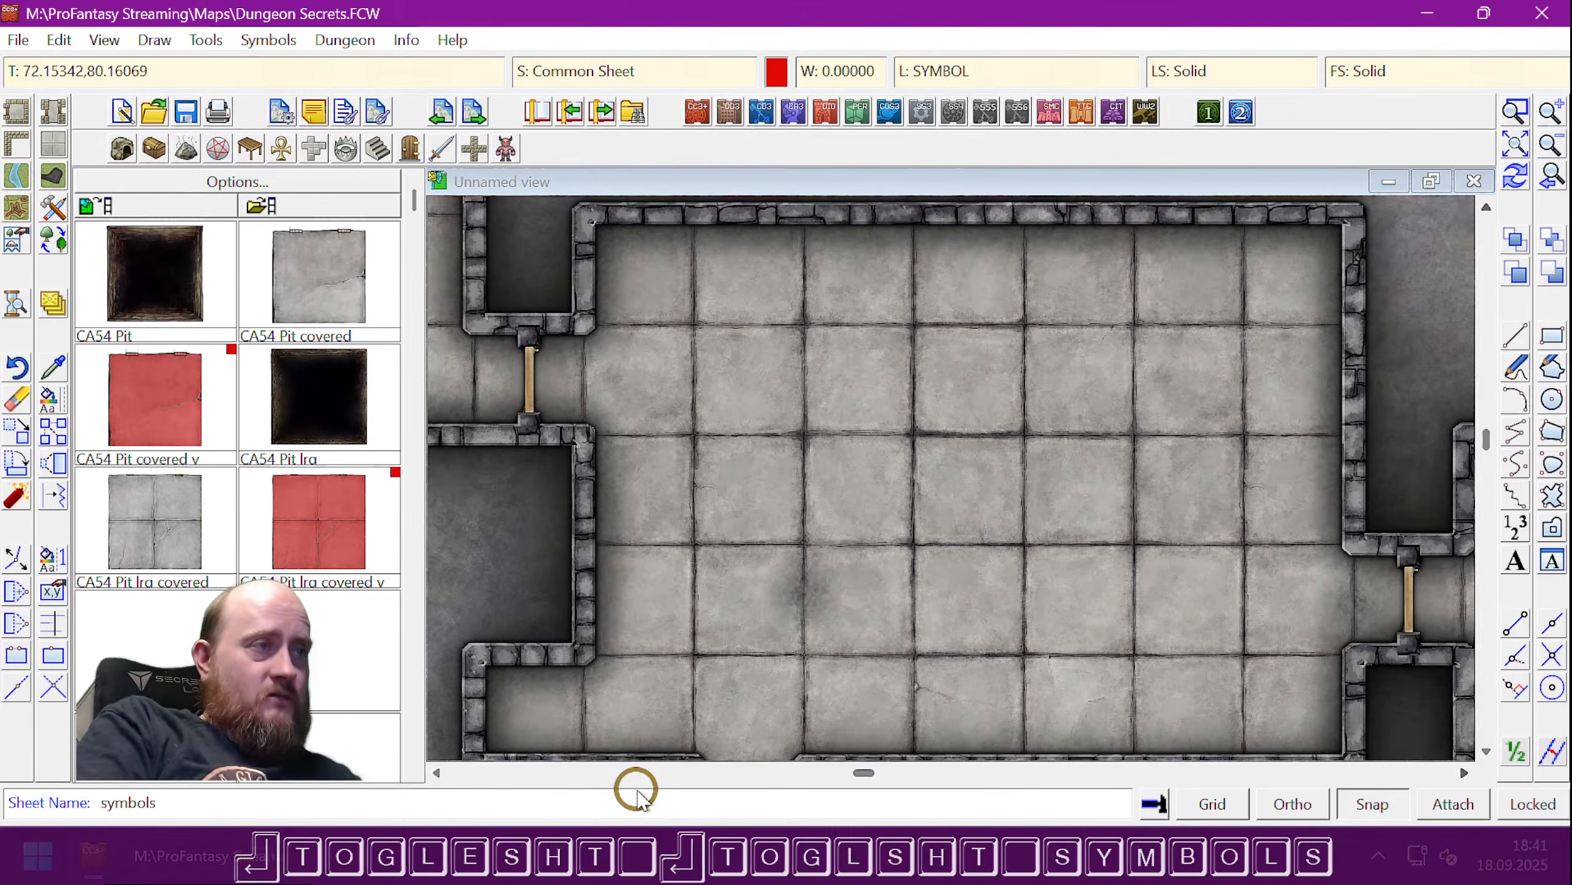
pyautogui.write(' flat')
pyautogui.press('Return')
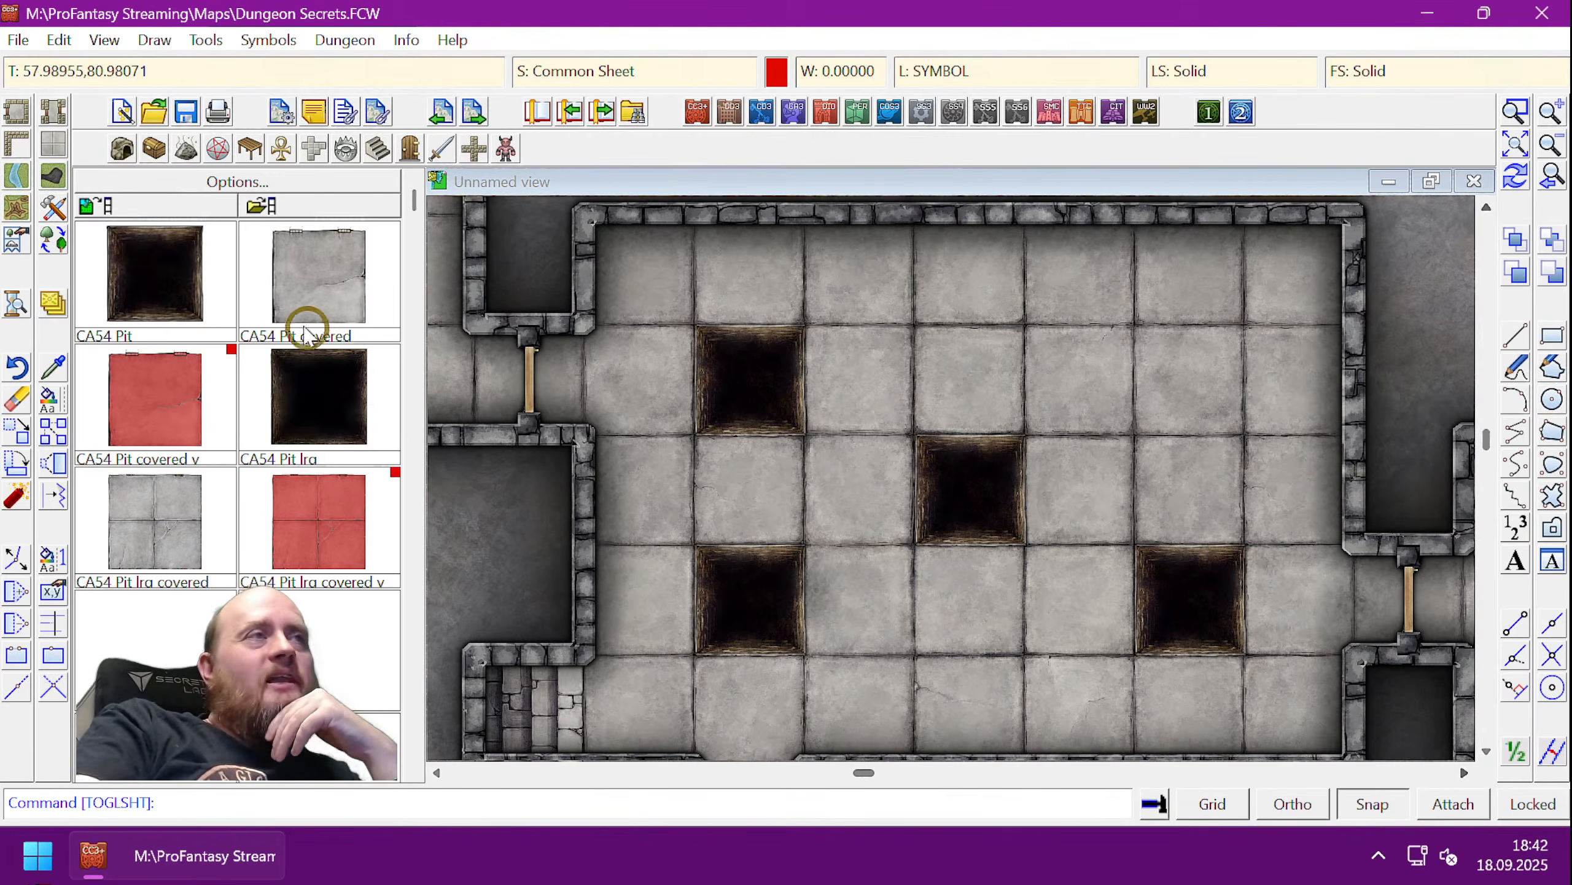
# - Load the Tentacles.fsc catalog from Symbols\User\Sue
pyautogui.click(266, 207)
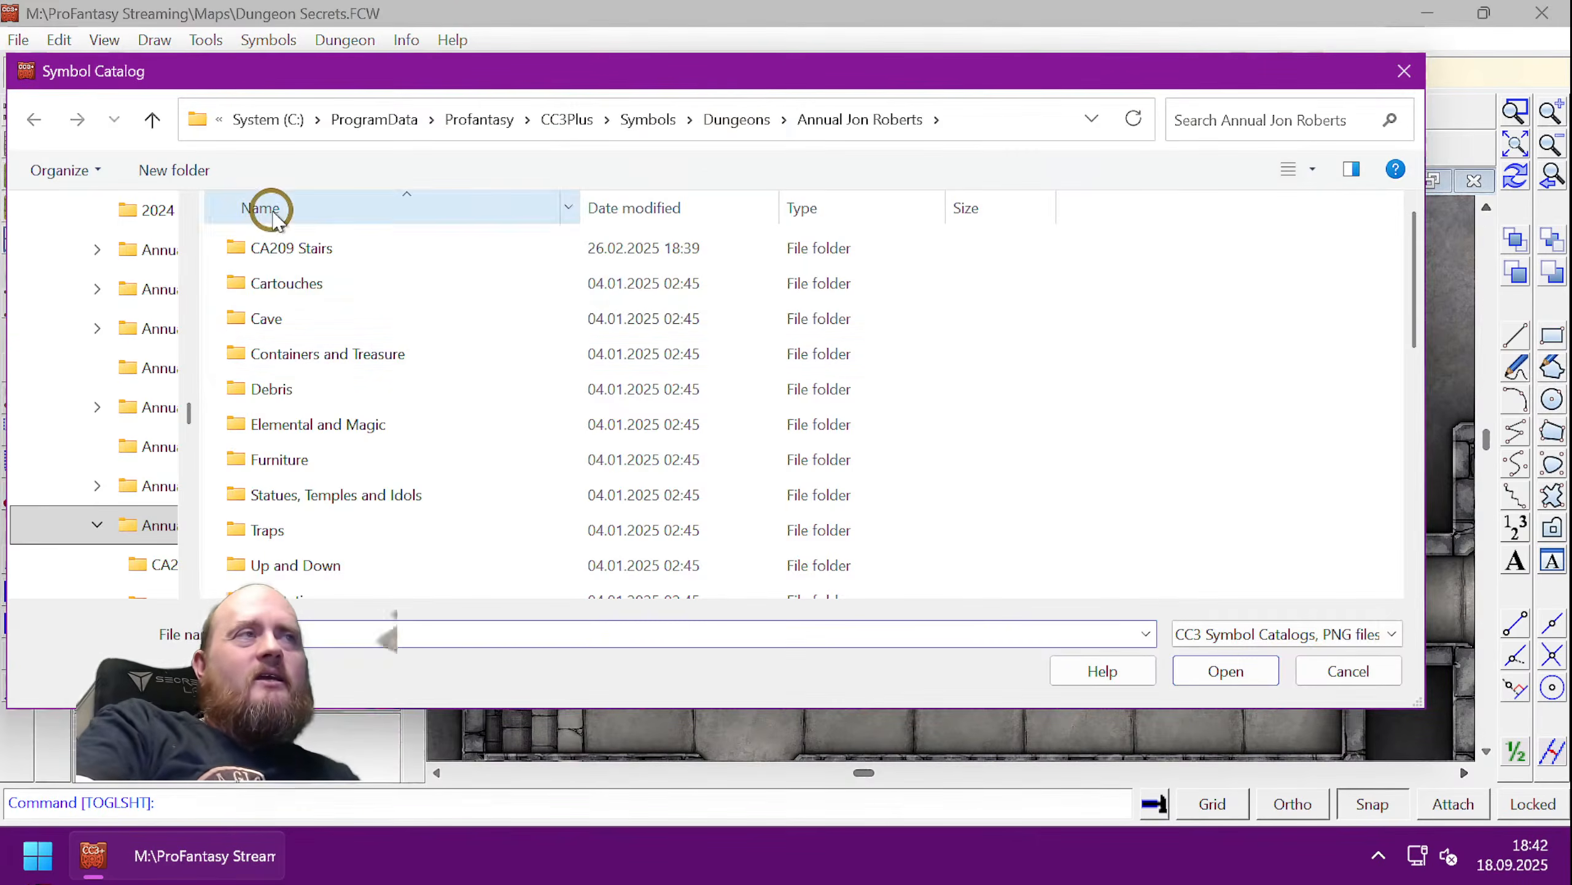
pyautogui.click(754, 127)
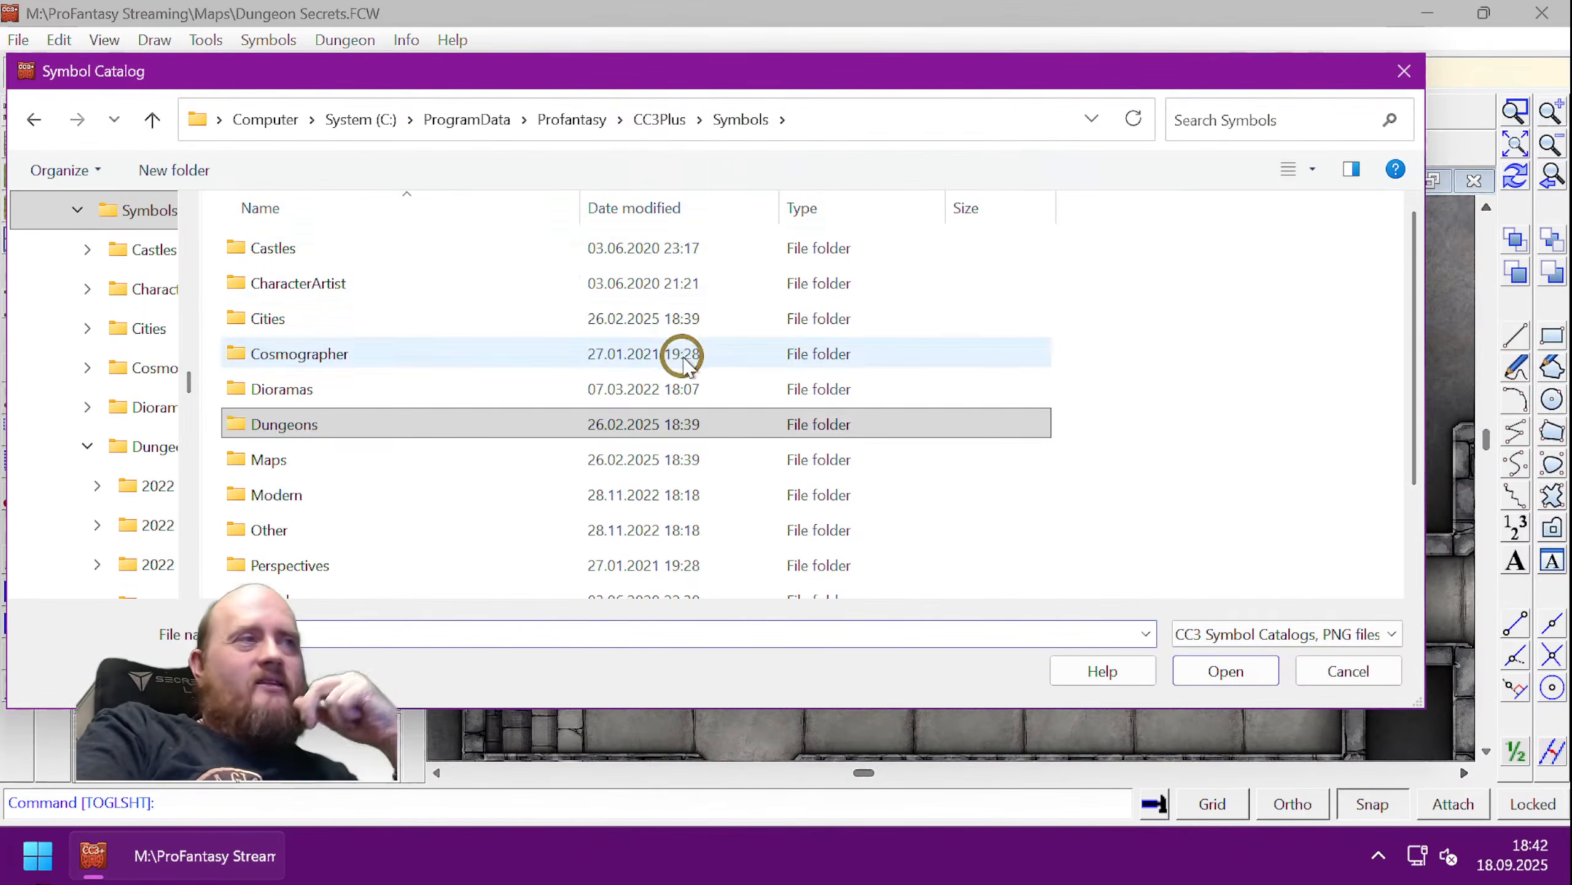
pyautogui.scroll(-2, 677, 351)
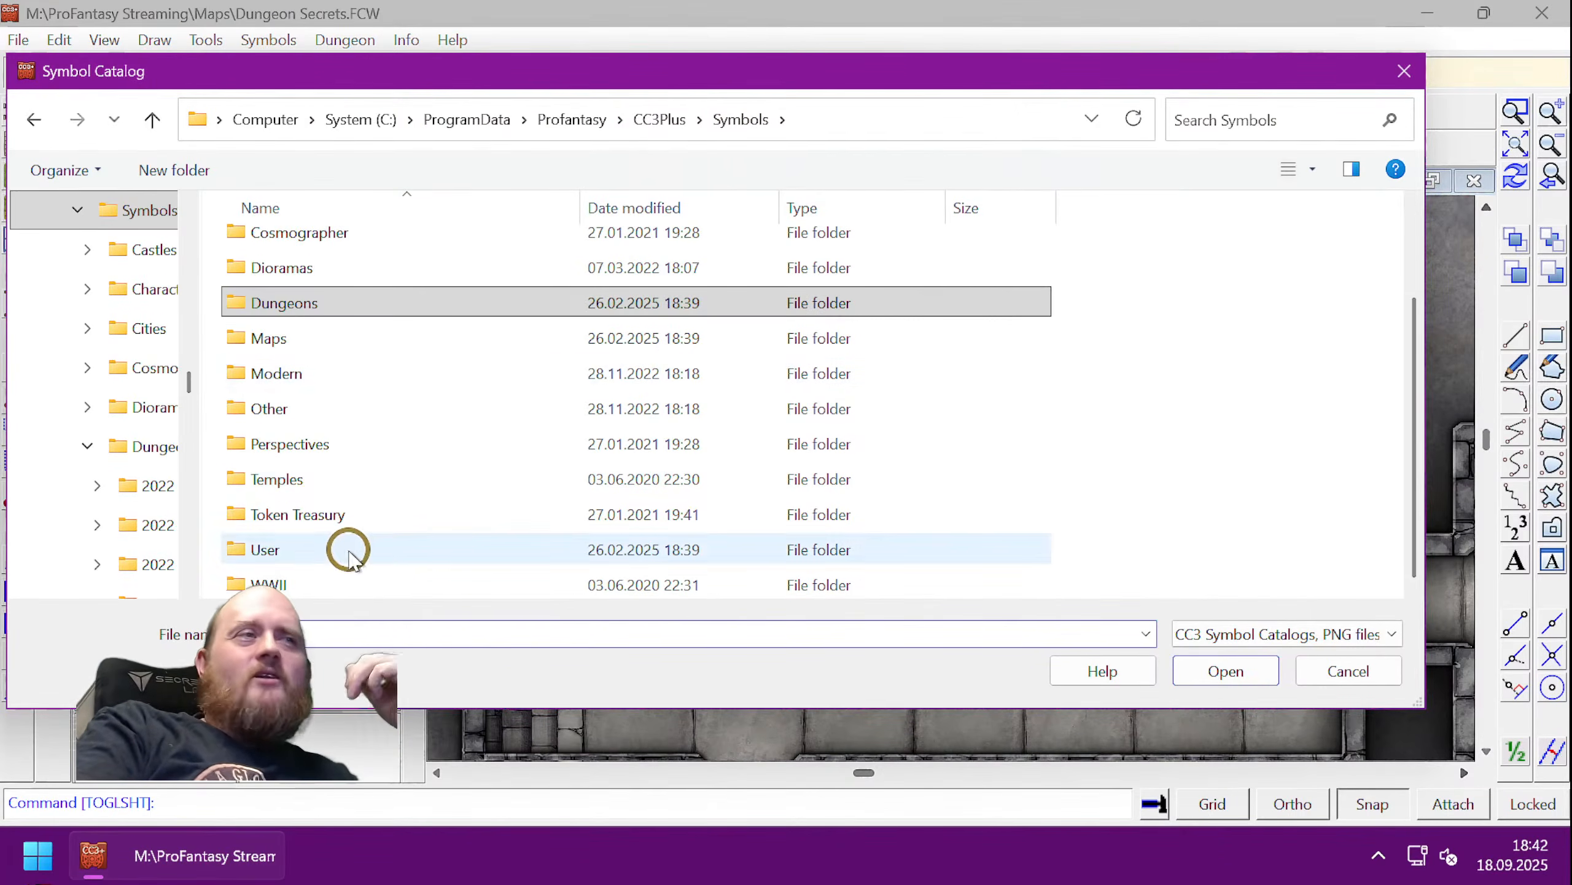
pyautogui.doubleClick(366, 550)
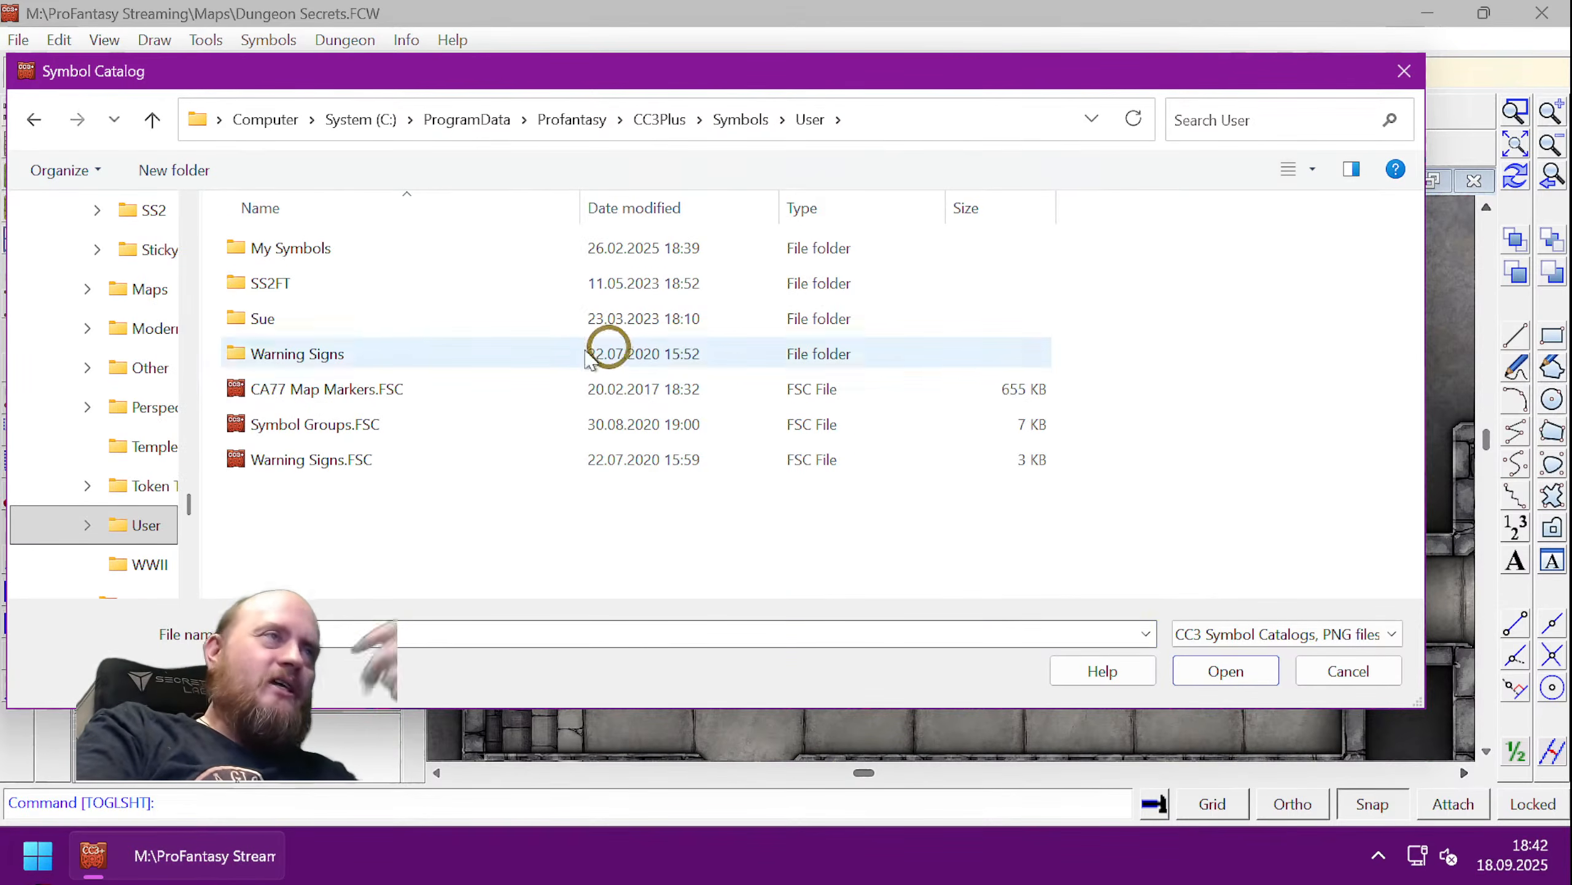
pyautogui.doubleClick(302, 318)
pyautogui.doubleClick(312, 319)
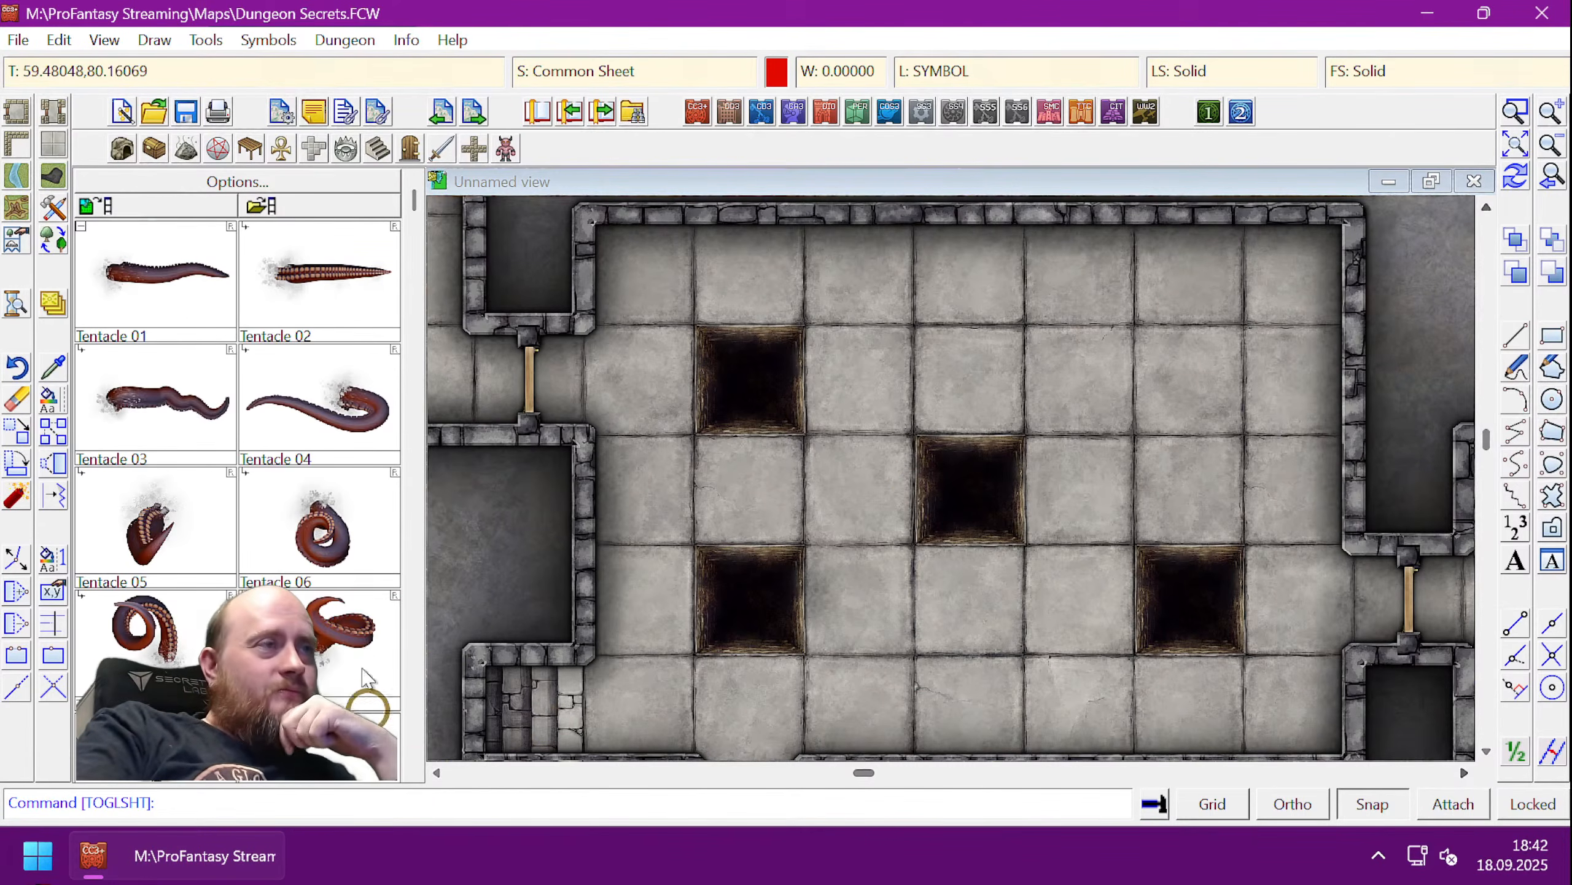
# - Place a scaled-down Tentacle 06 over the lower-left pit and redraw
pyautogui.click(319, 545)
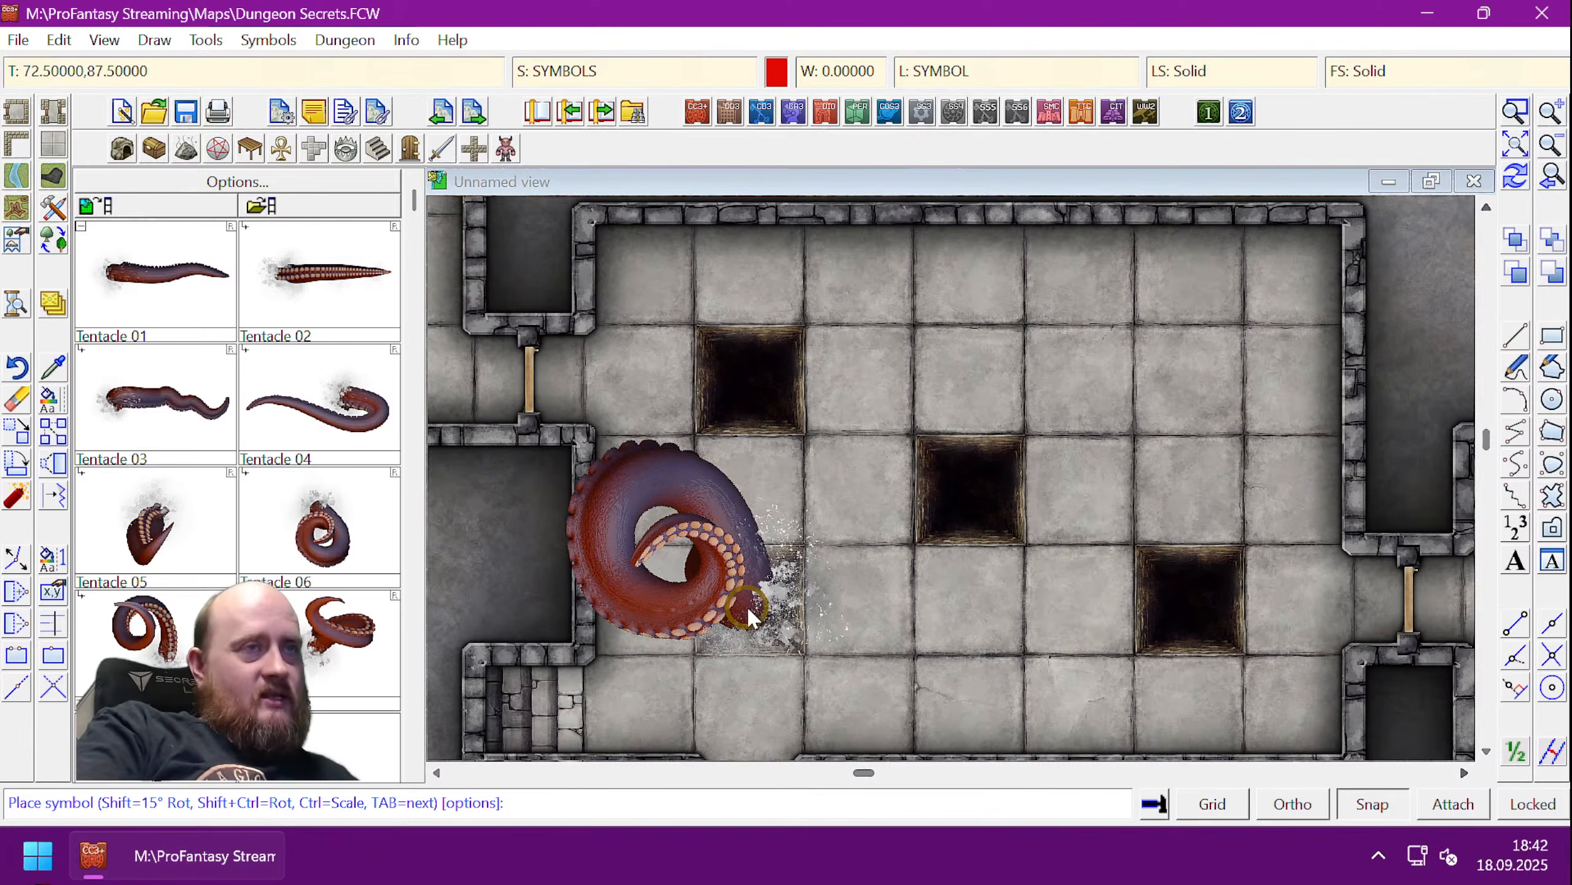
pyautogui.press('ctrl')
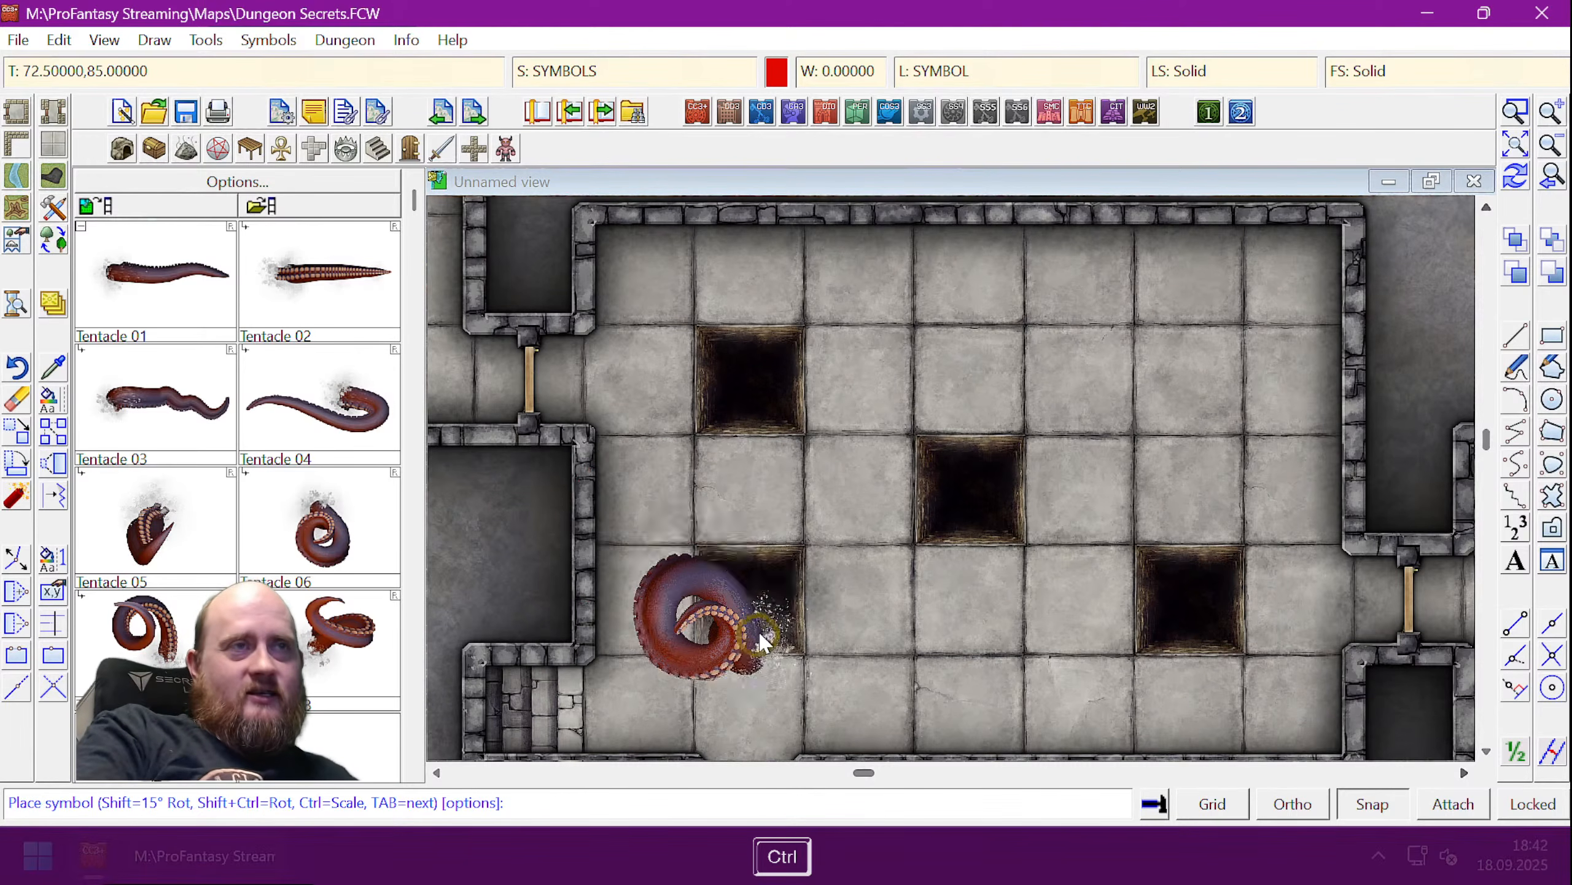
pyautogui.click(749, 604)
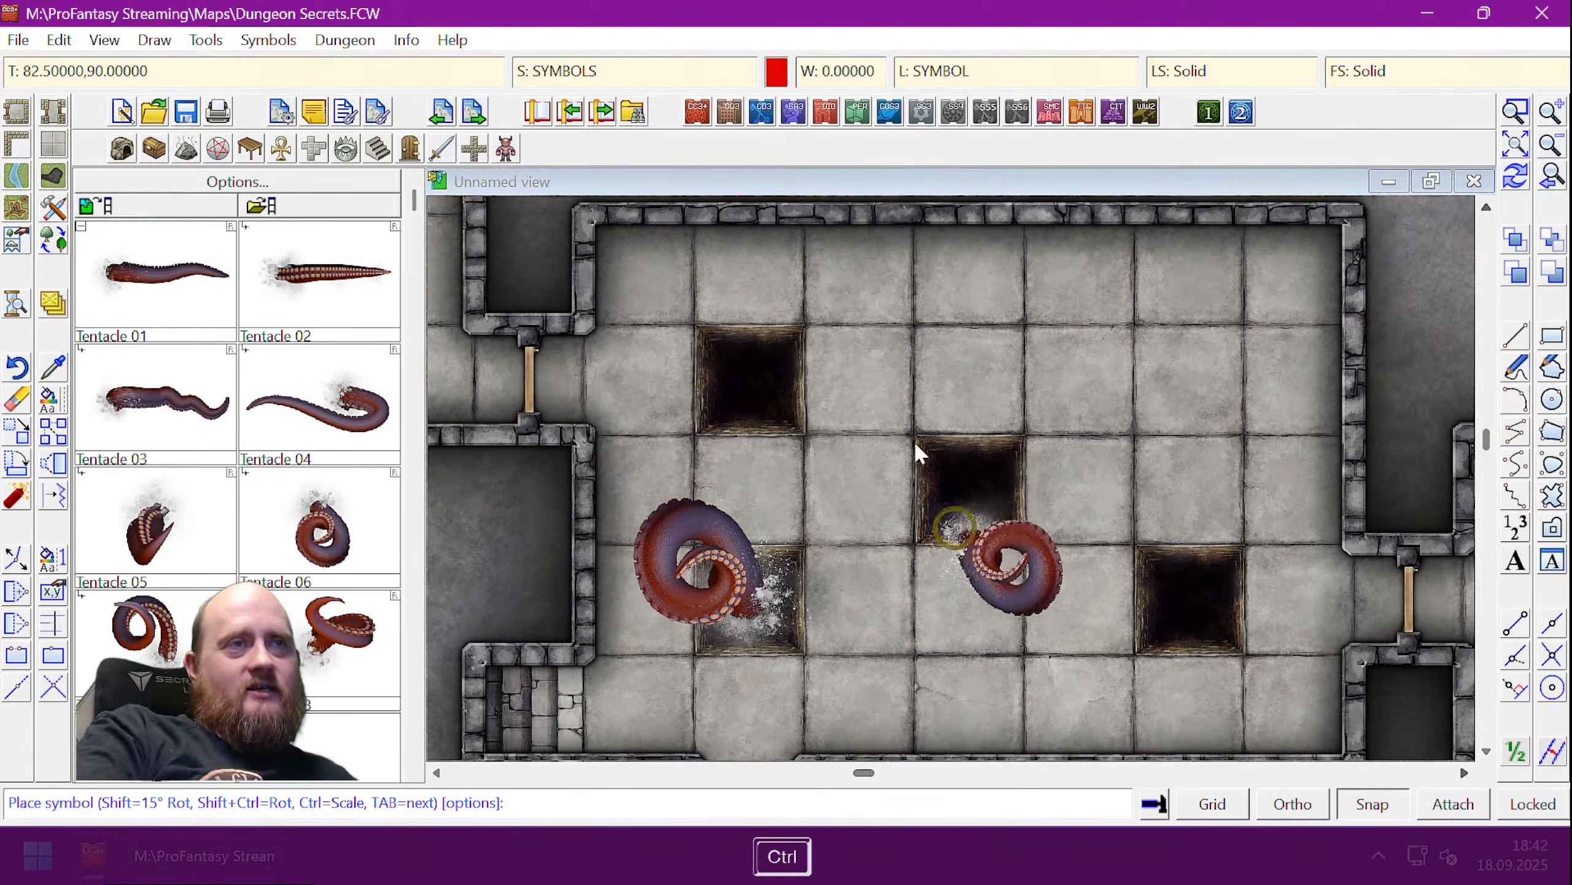
pyautogui.rightClick(954, 389)
pyautogui.click(894, 342)
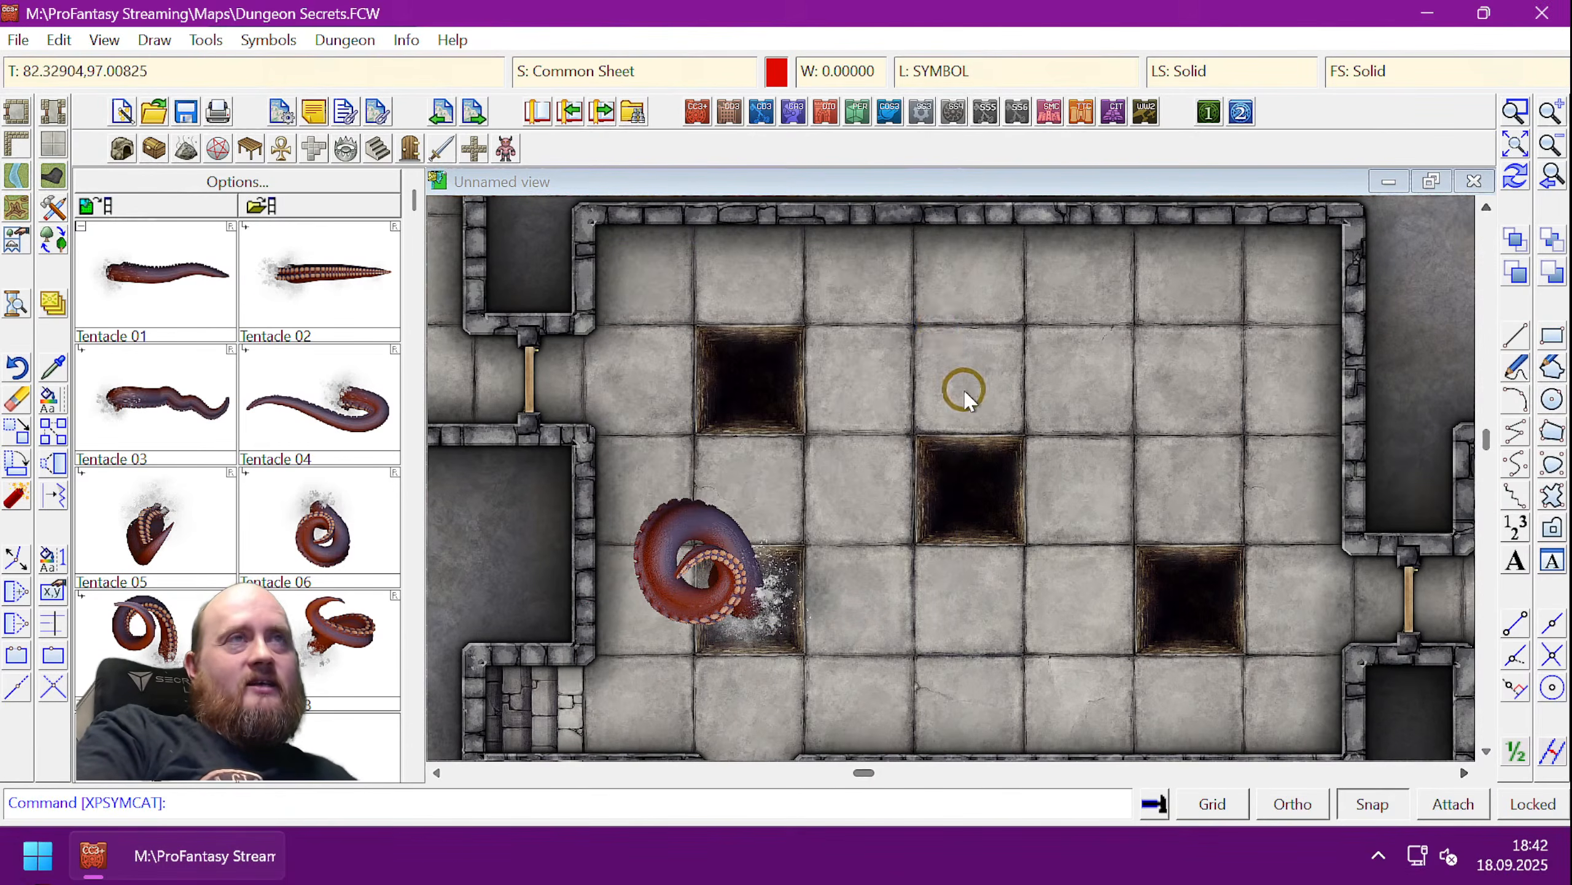
pyautogui.hotkey('ctrl', 'r')
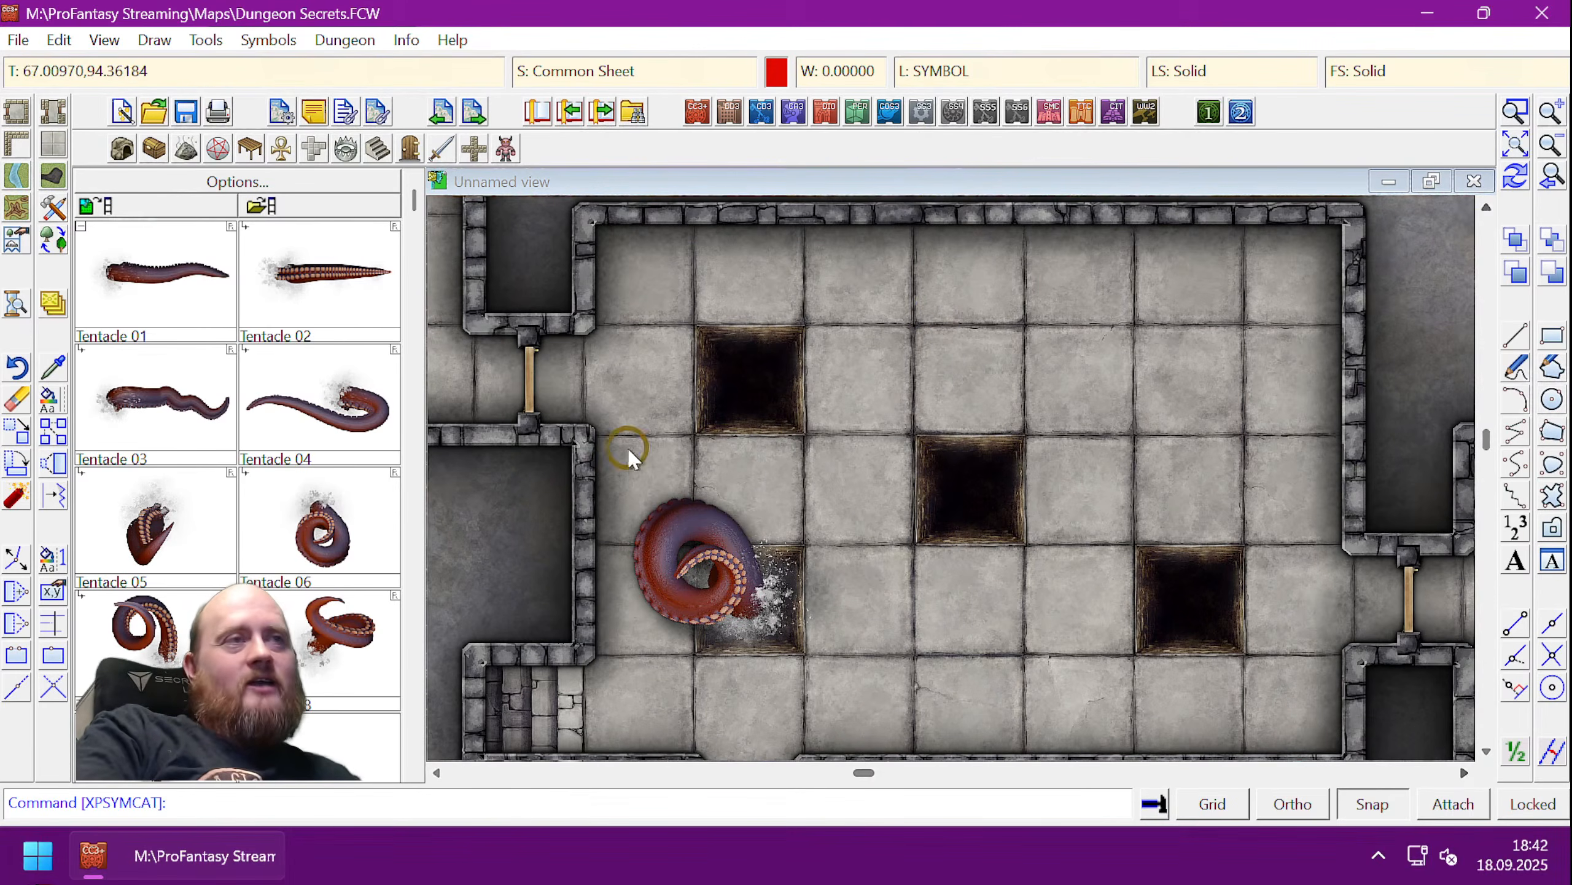
# - List the hotspot's entity details to check its toggle macro
pyautogui.click(406, 40)
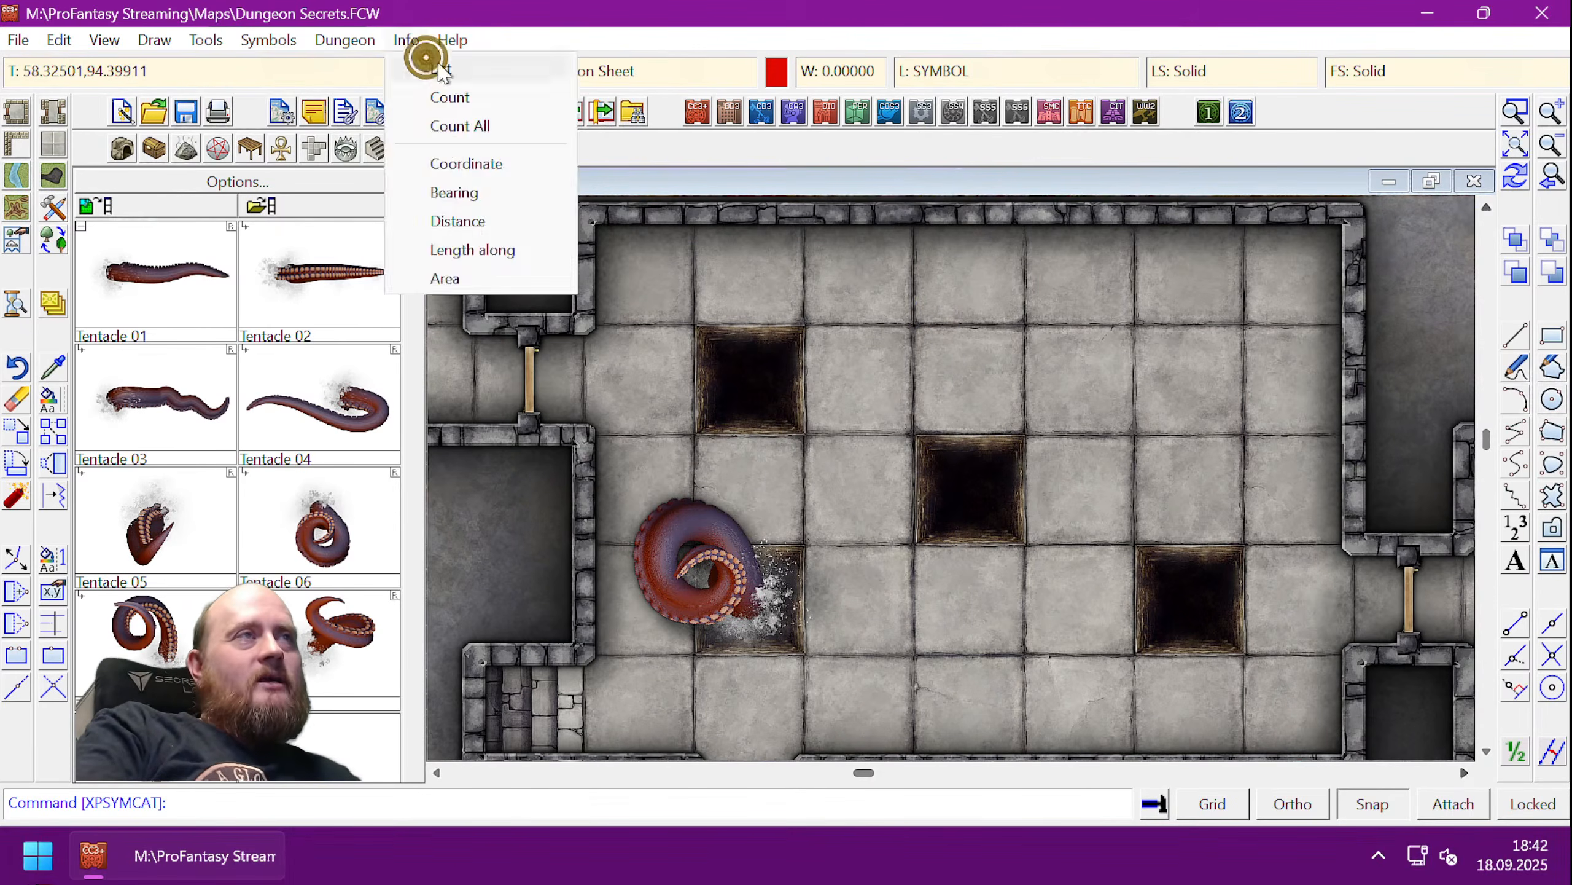
pyautogui.click(440, 68)
pyautogui.click(631, 479)
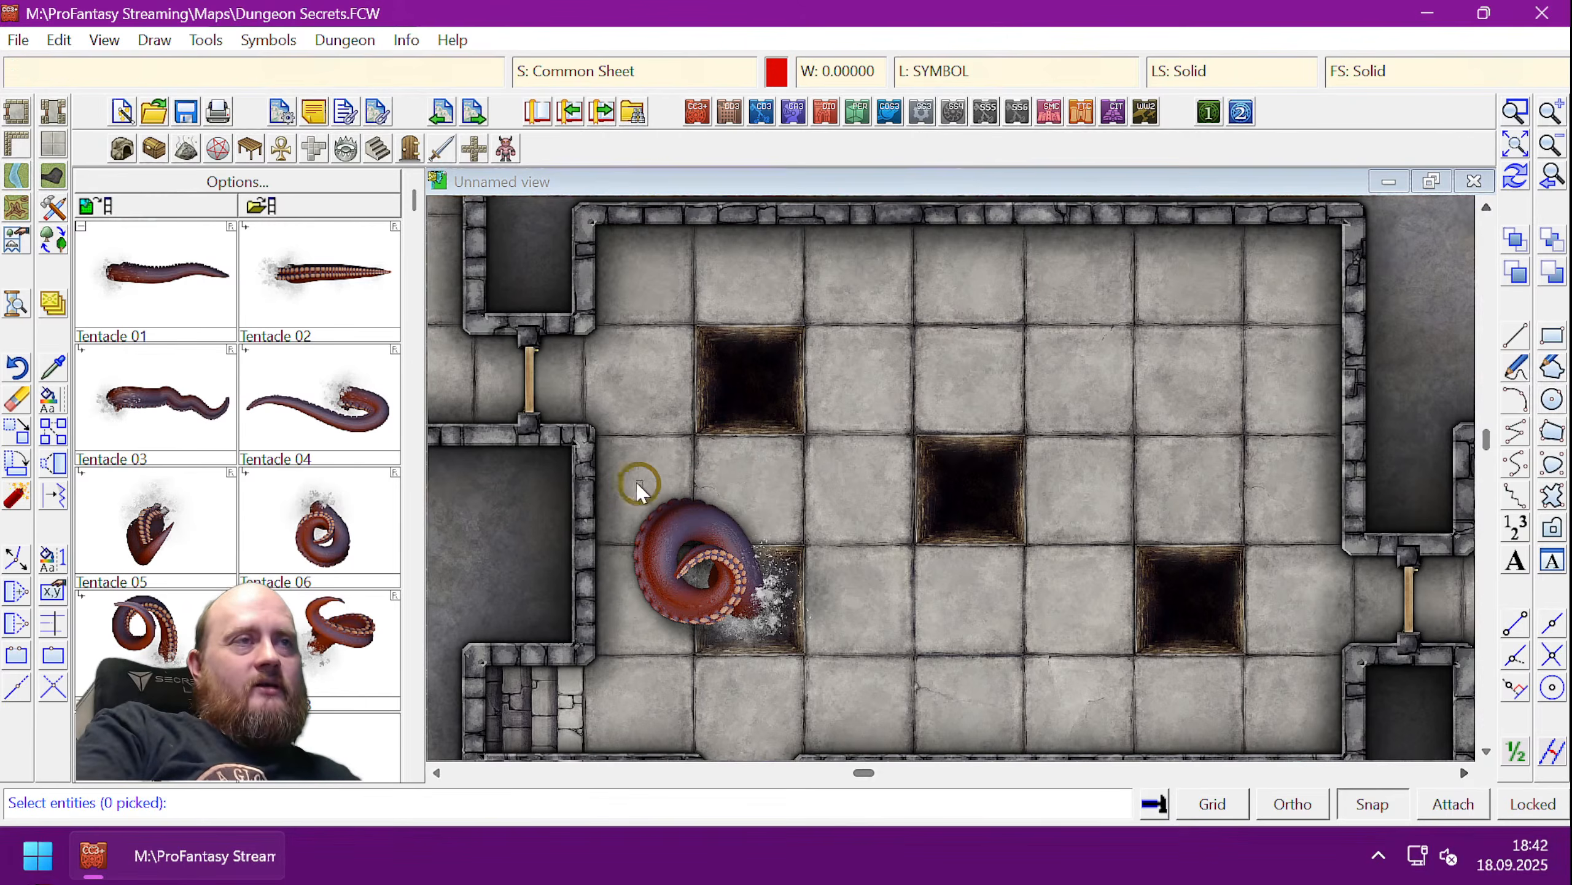
pyautogui.click(807, 668)
pyautogui.rightClick(814, 669)
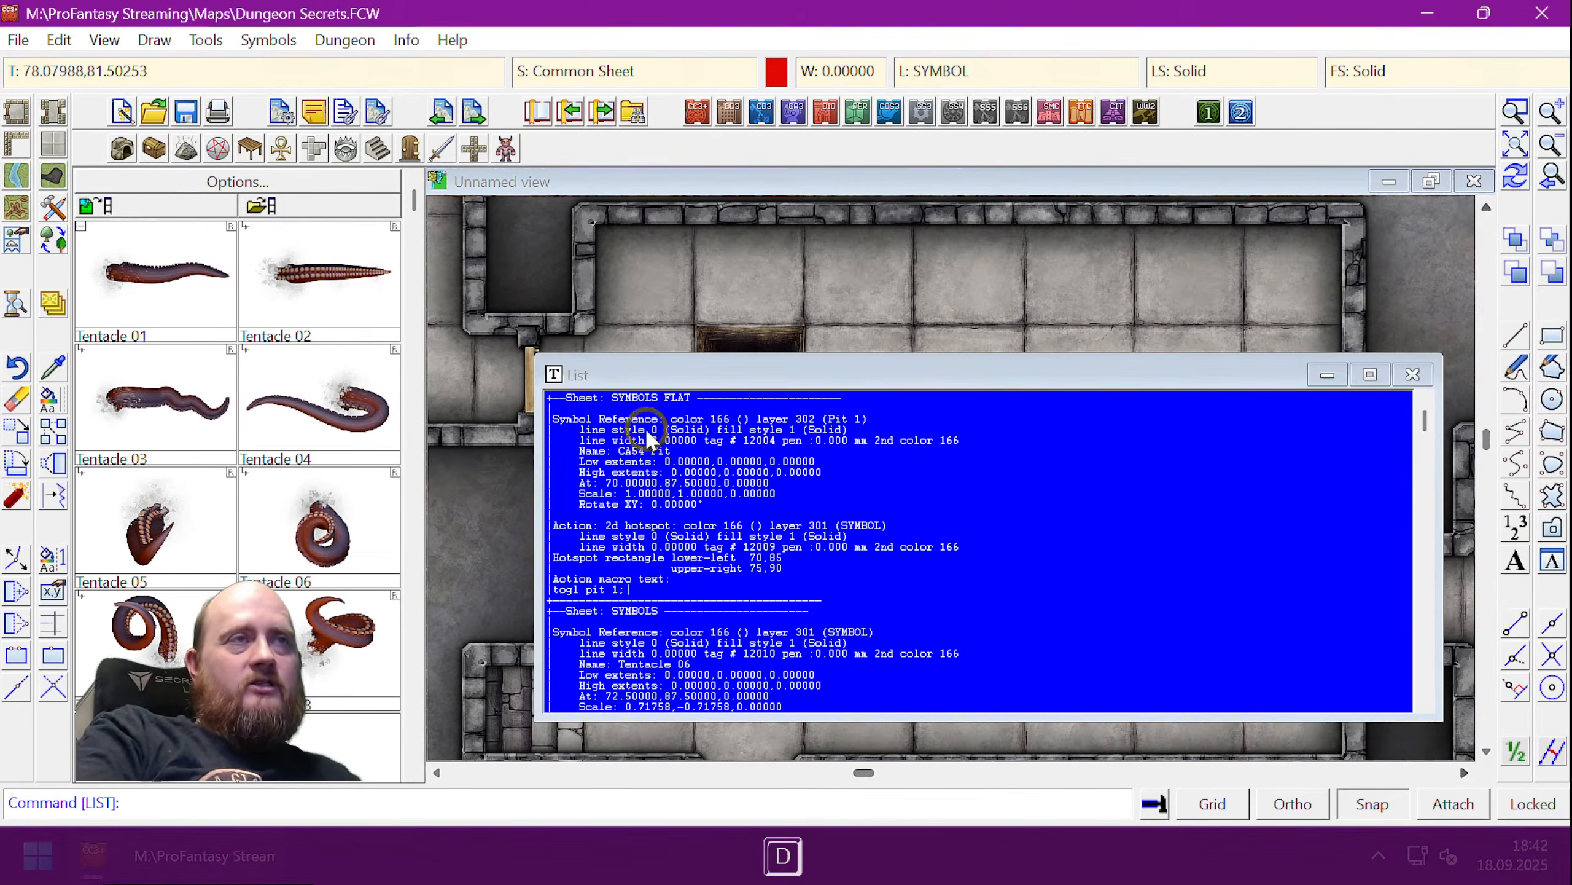
pyautogui.click(1413, 374)
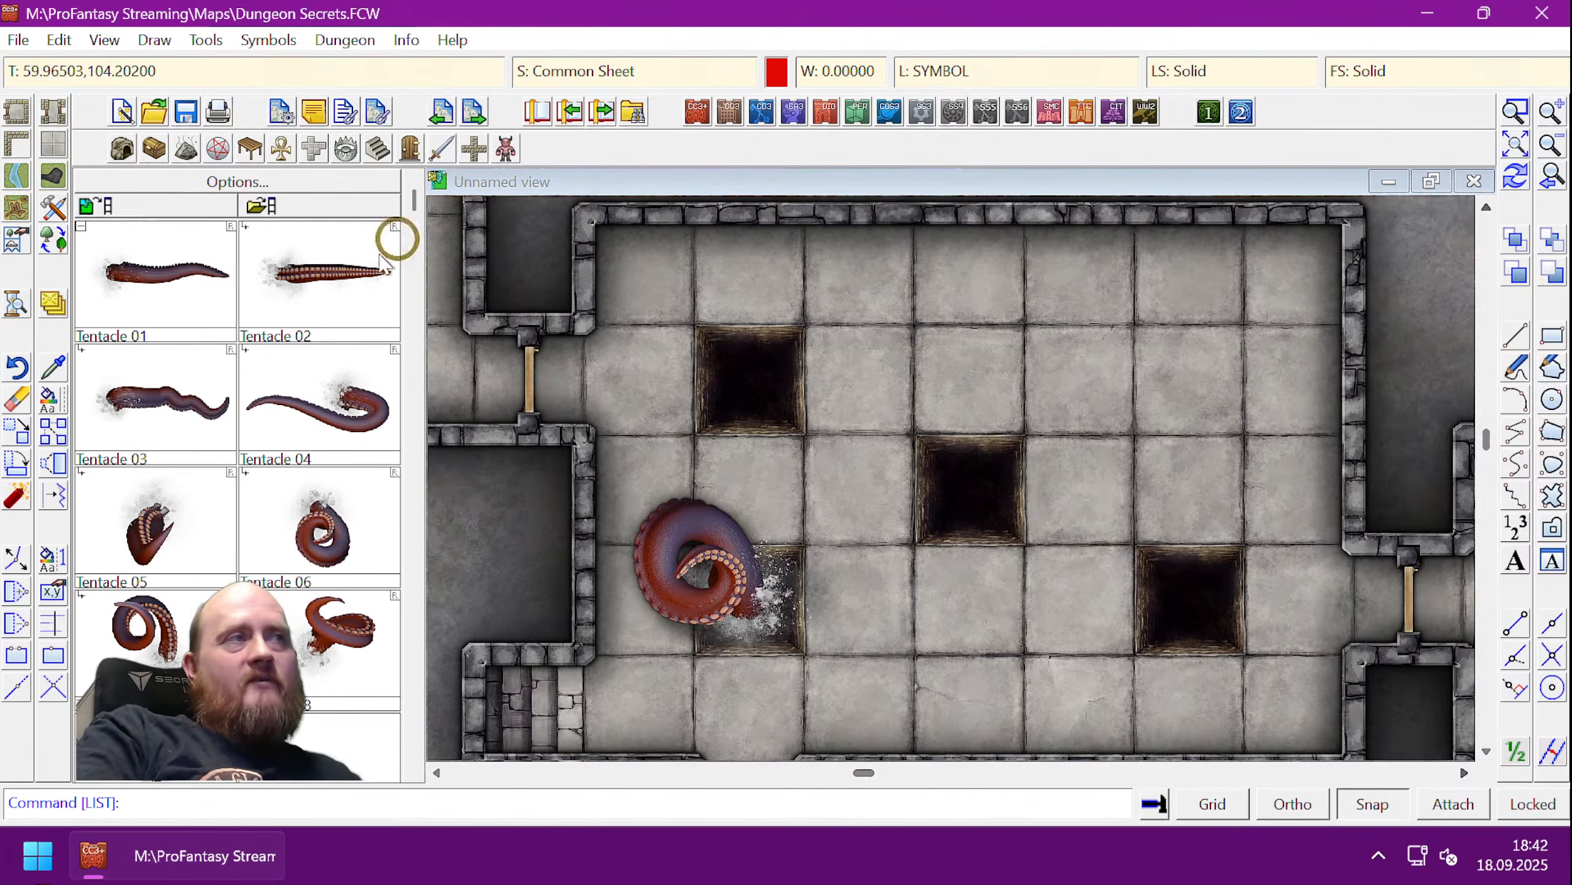
# - Move the tentacle symbol onto the Pit 1 layer and redraw the map
pyautogui.click(51, 402)
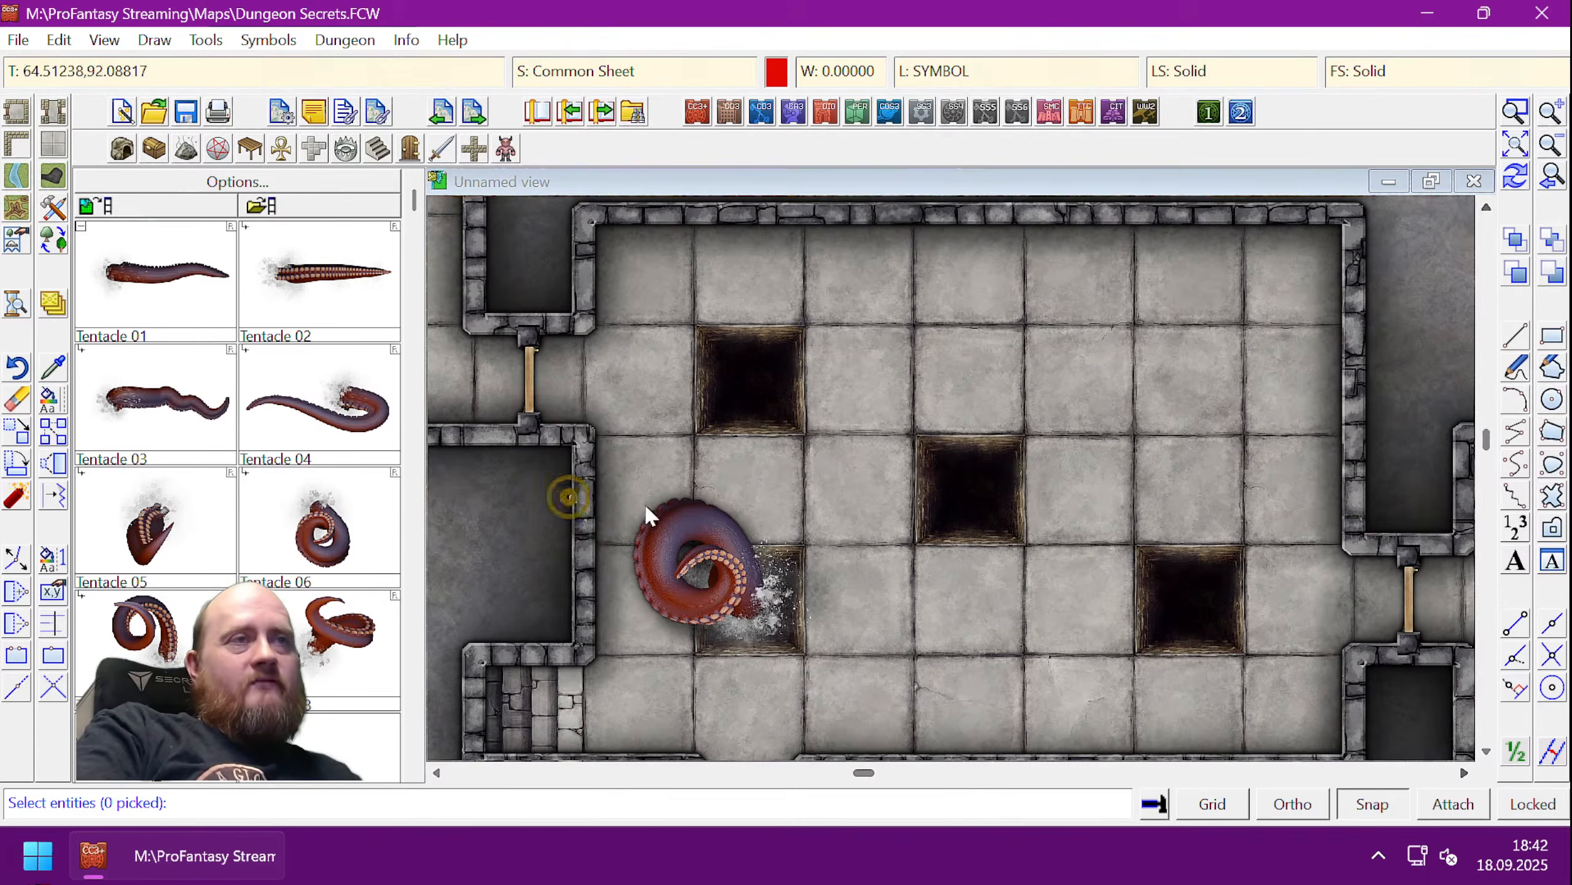
pyautogui.click(719, 507)
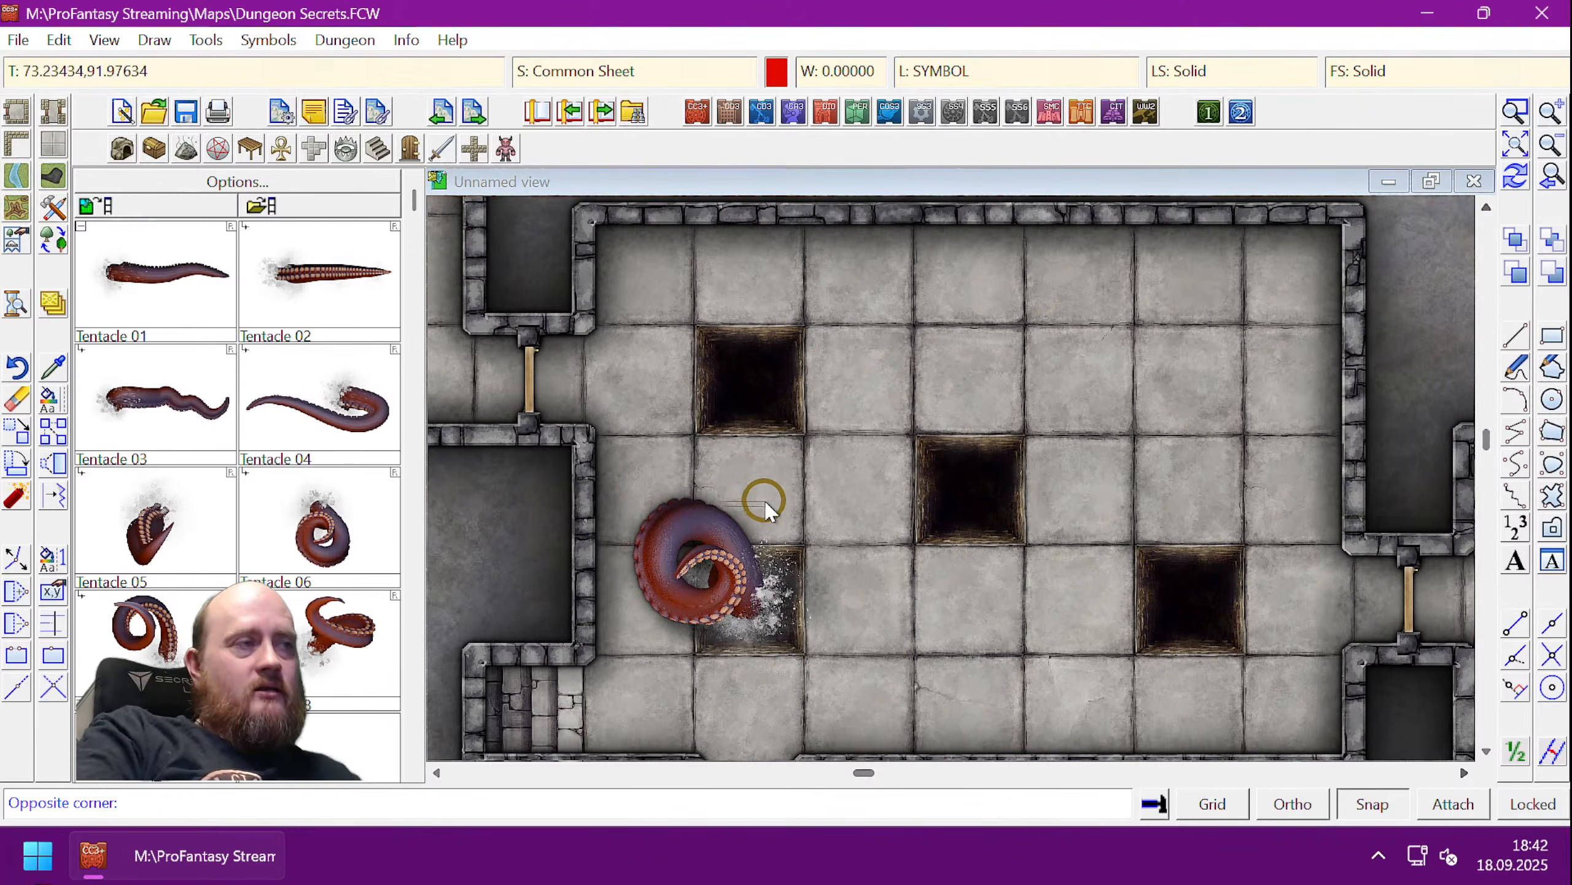
pyautogui.click(847, 499)
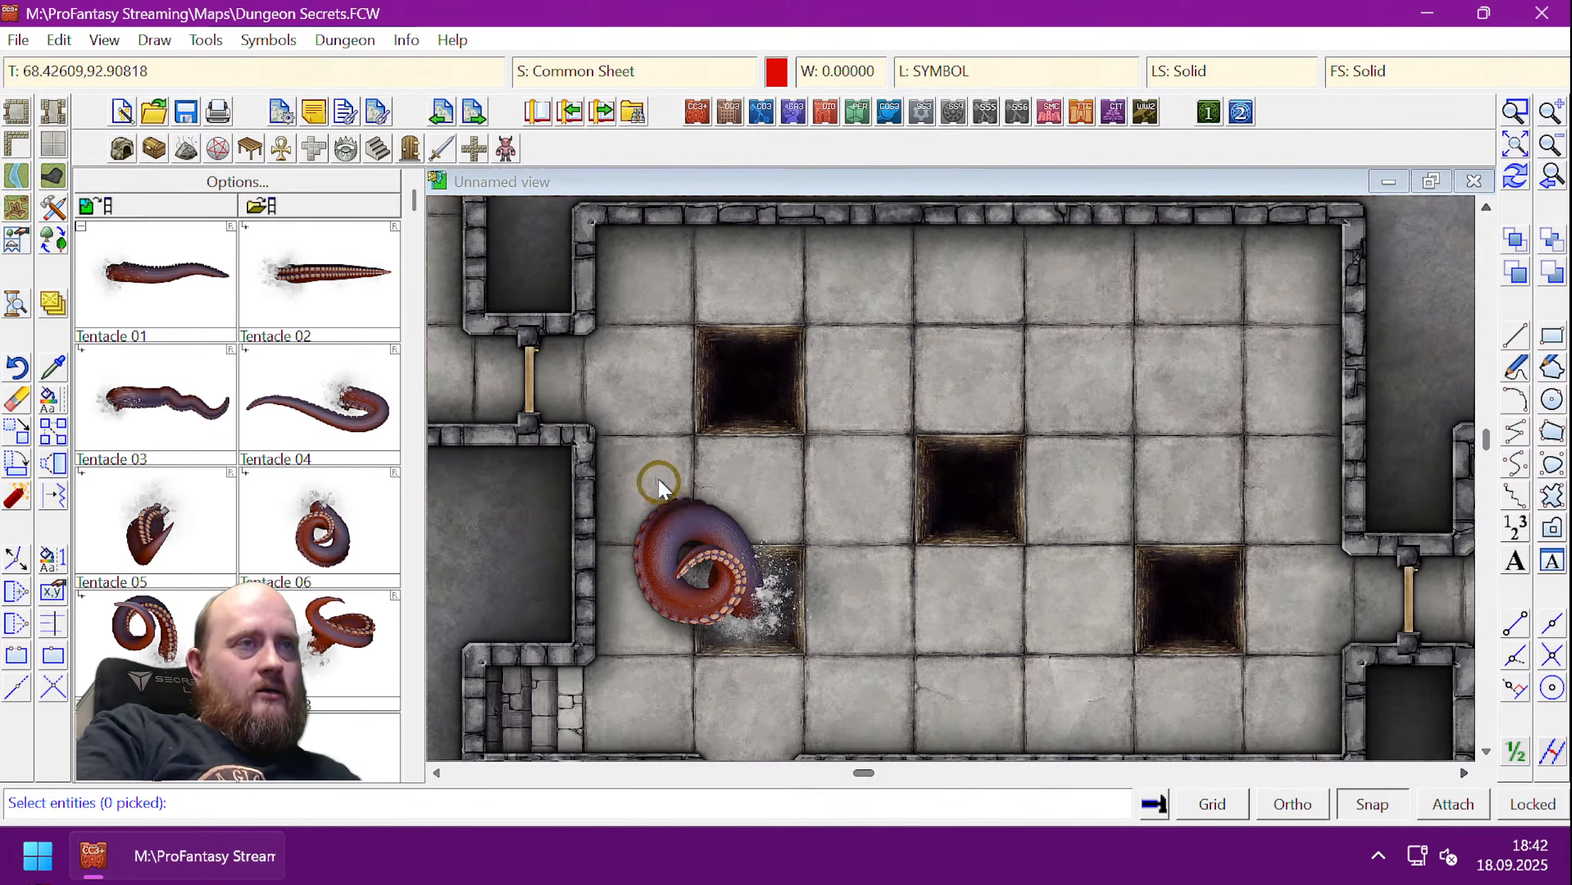
pyautogui.click(670, 505)
pyautogui.rightClick(646, 456)
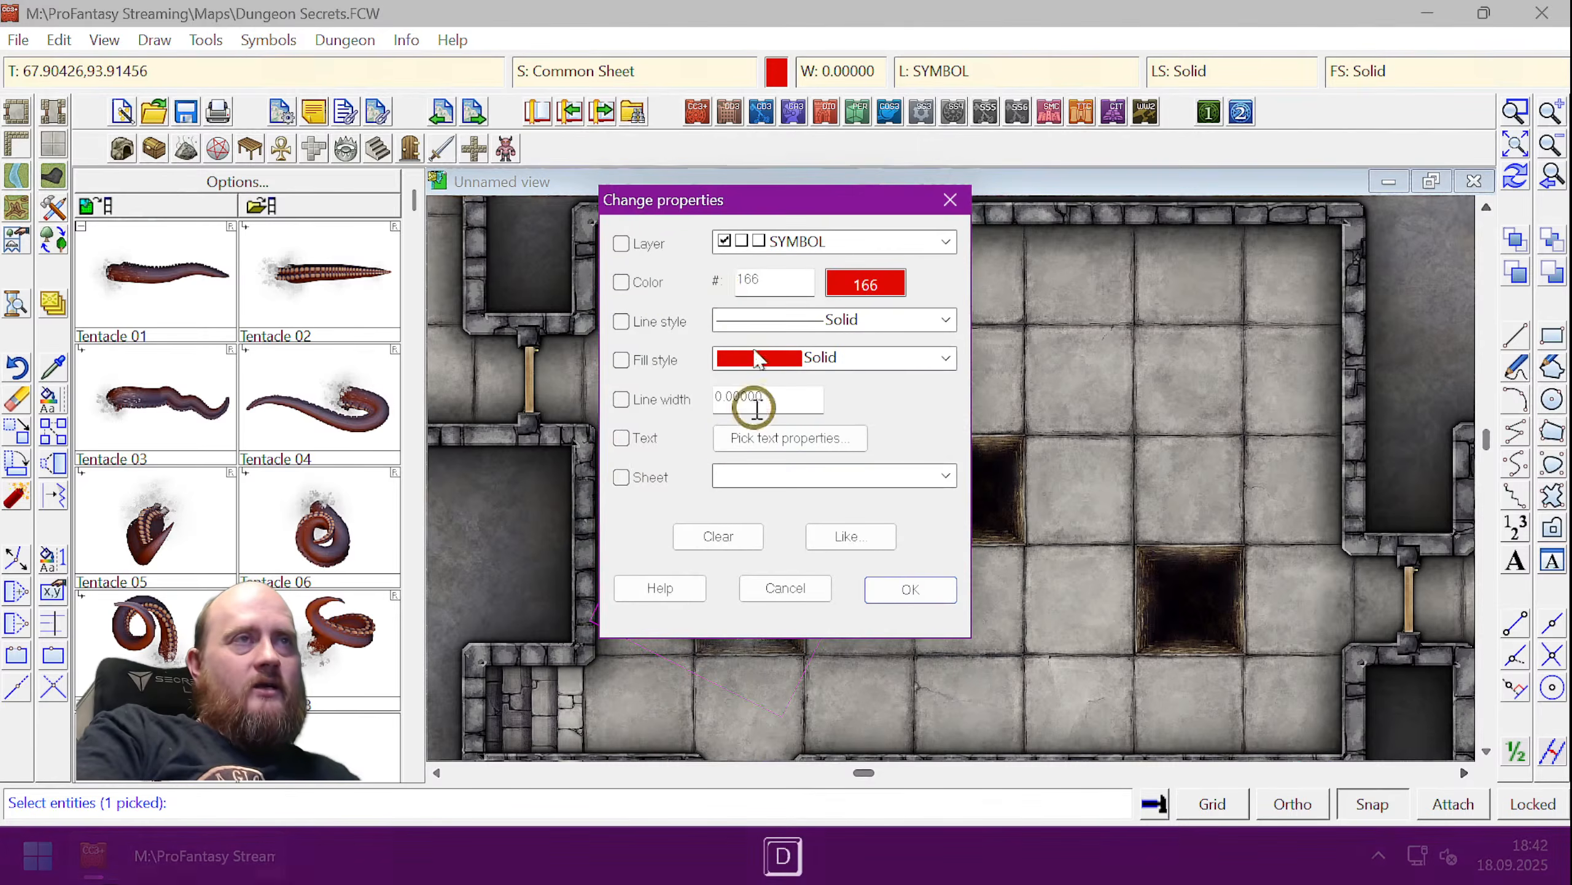
pyautogui.click(638, 248)
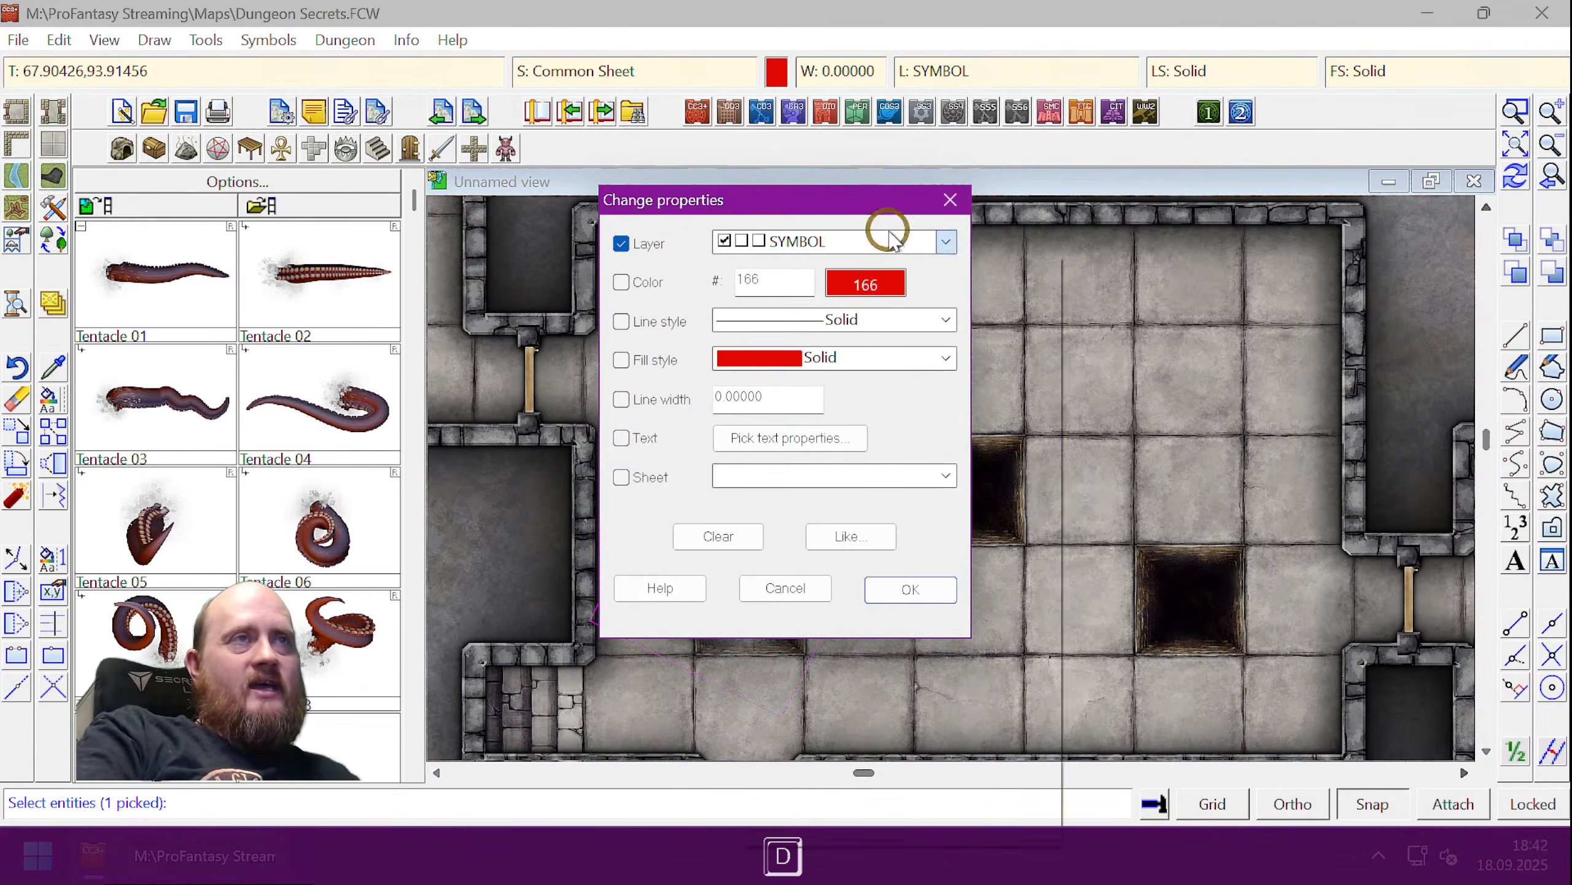
pyautogui.click(887, 241)
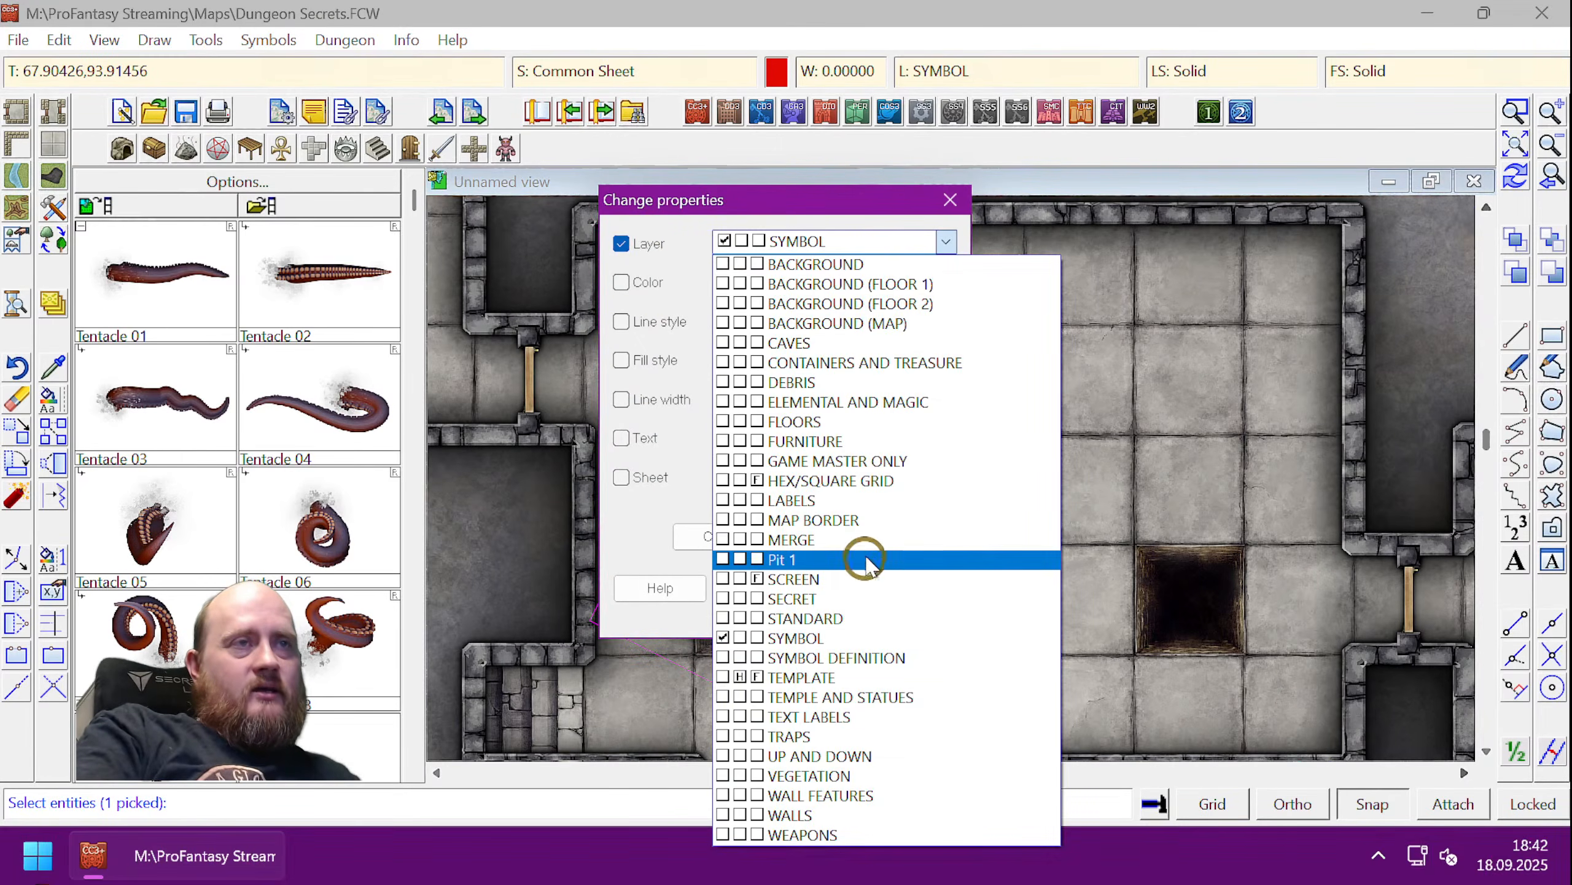
pyautogui.click(830, 560)
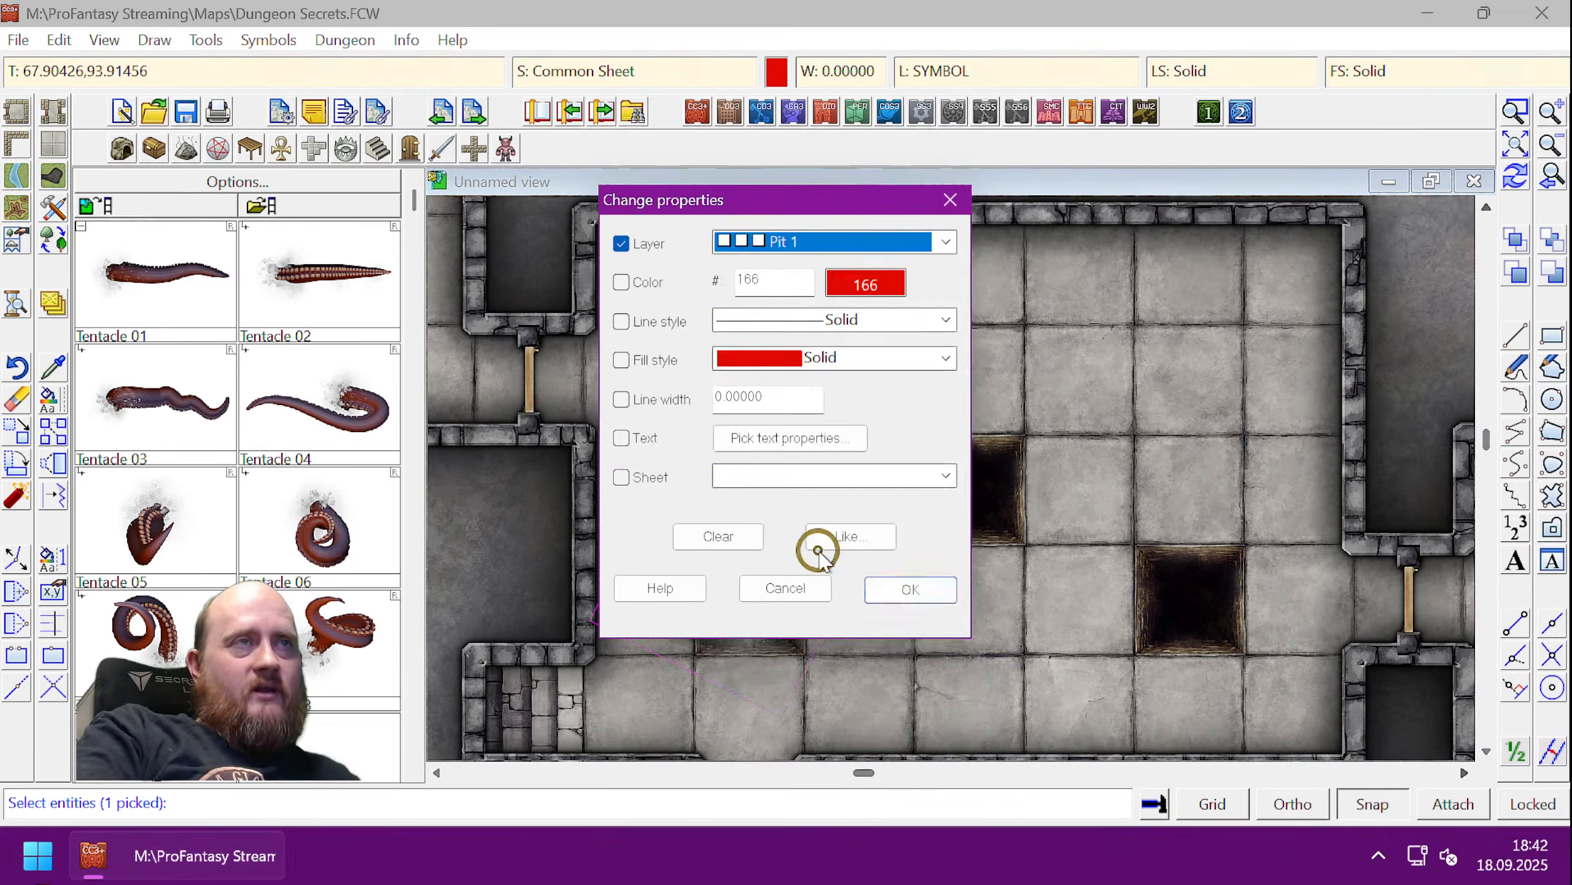
pyautogui.click(885, 588)
pyautogui.hotkey('ctrl', 'r')
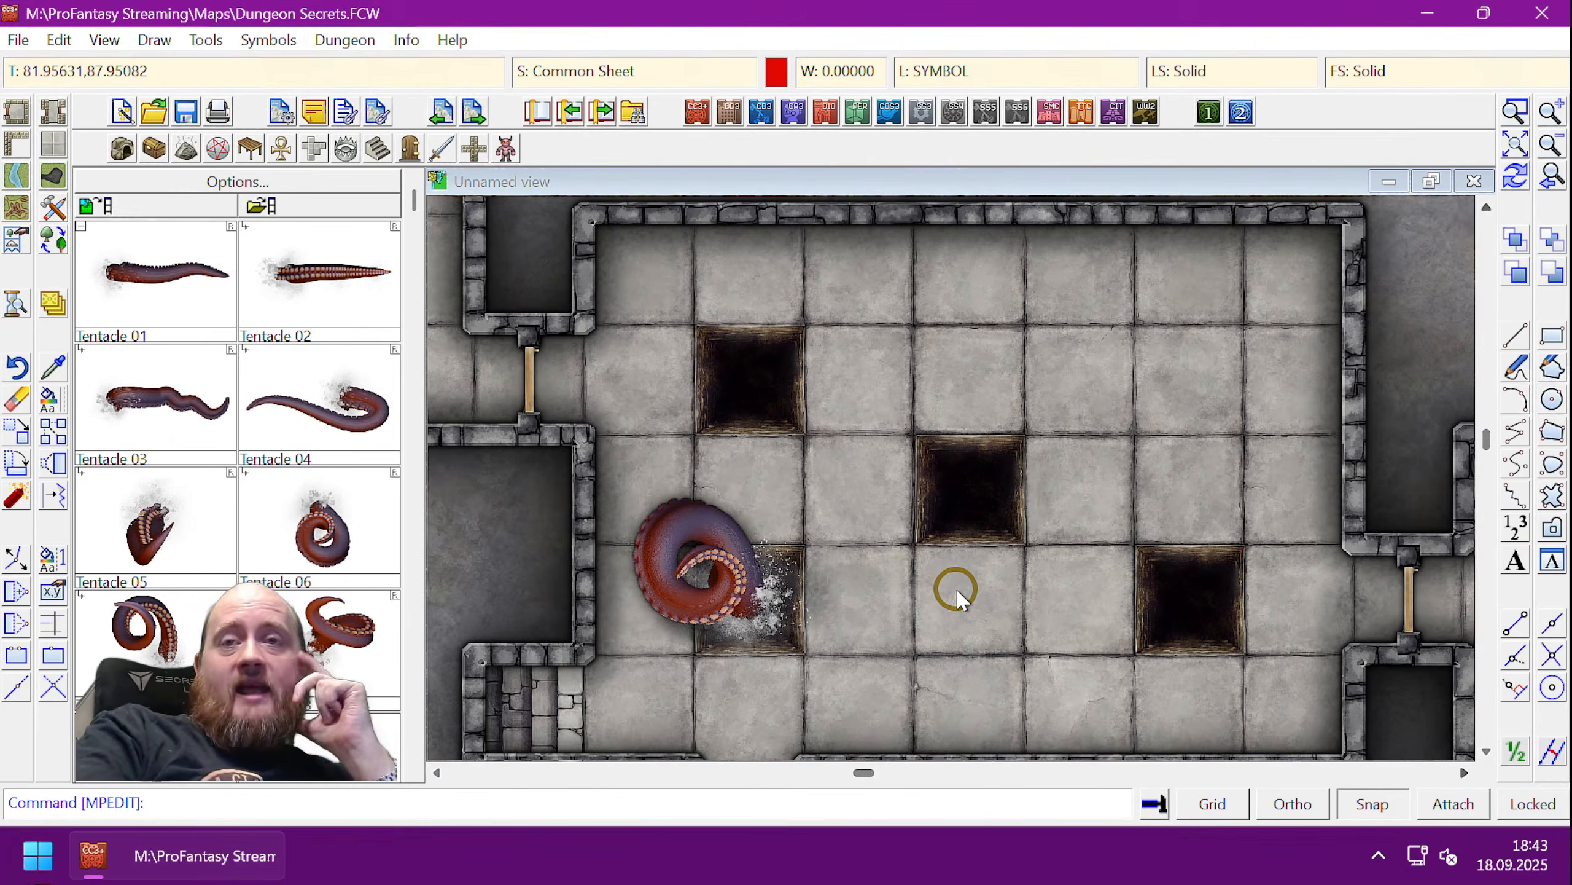
# - Trigger the hotspot repeatedly to hide and restore the lower-left pit and tentacle
pyautogui.click(750, 600)
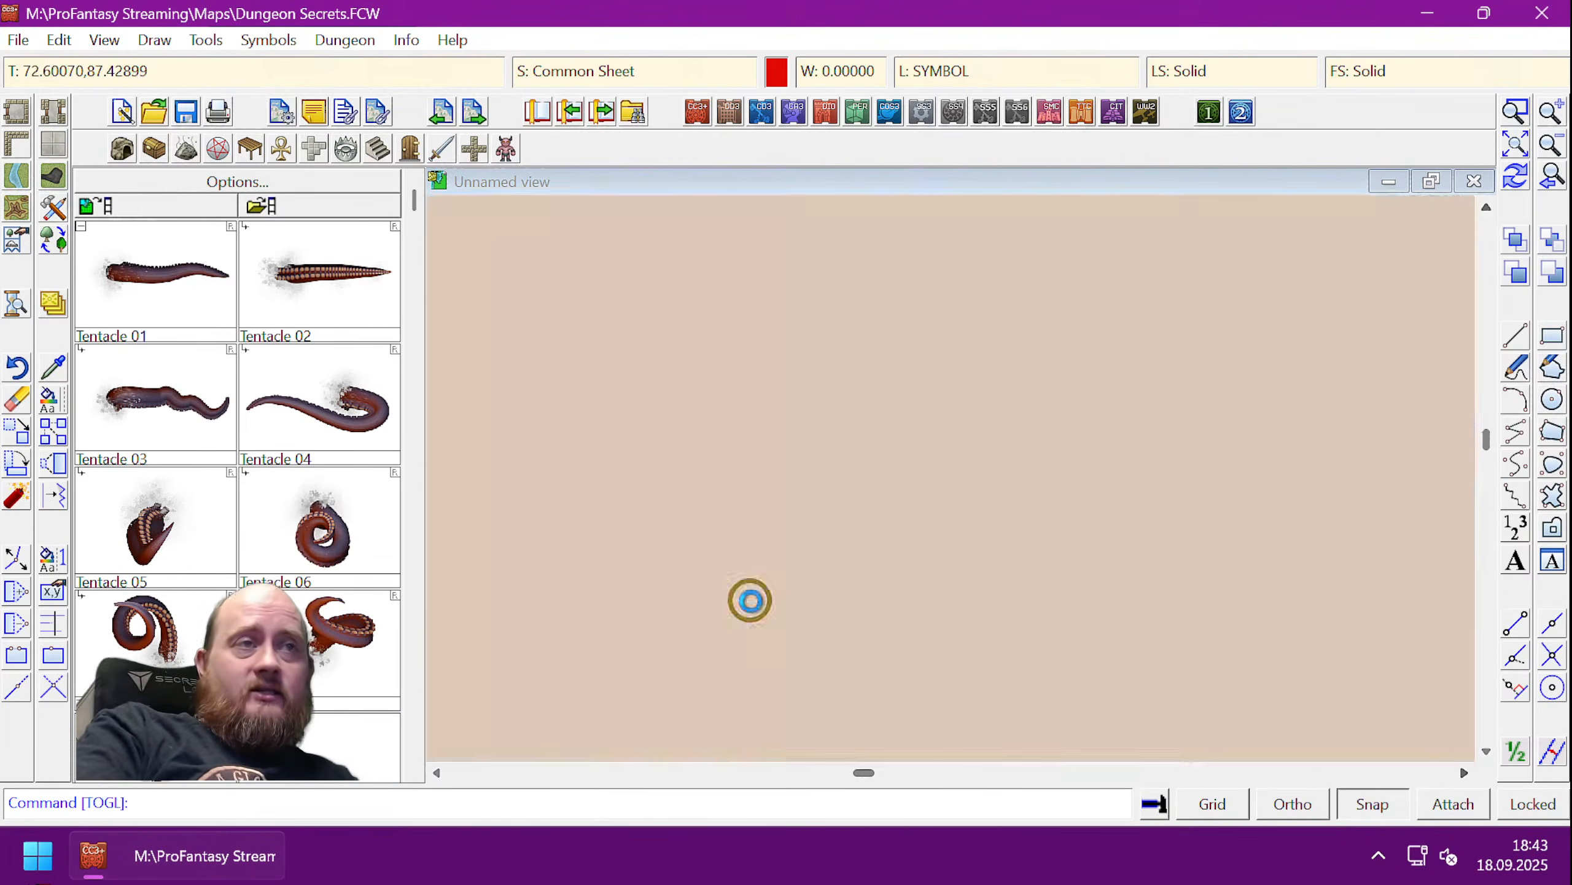
pyautogui.click(746, 598)
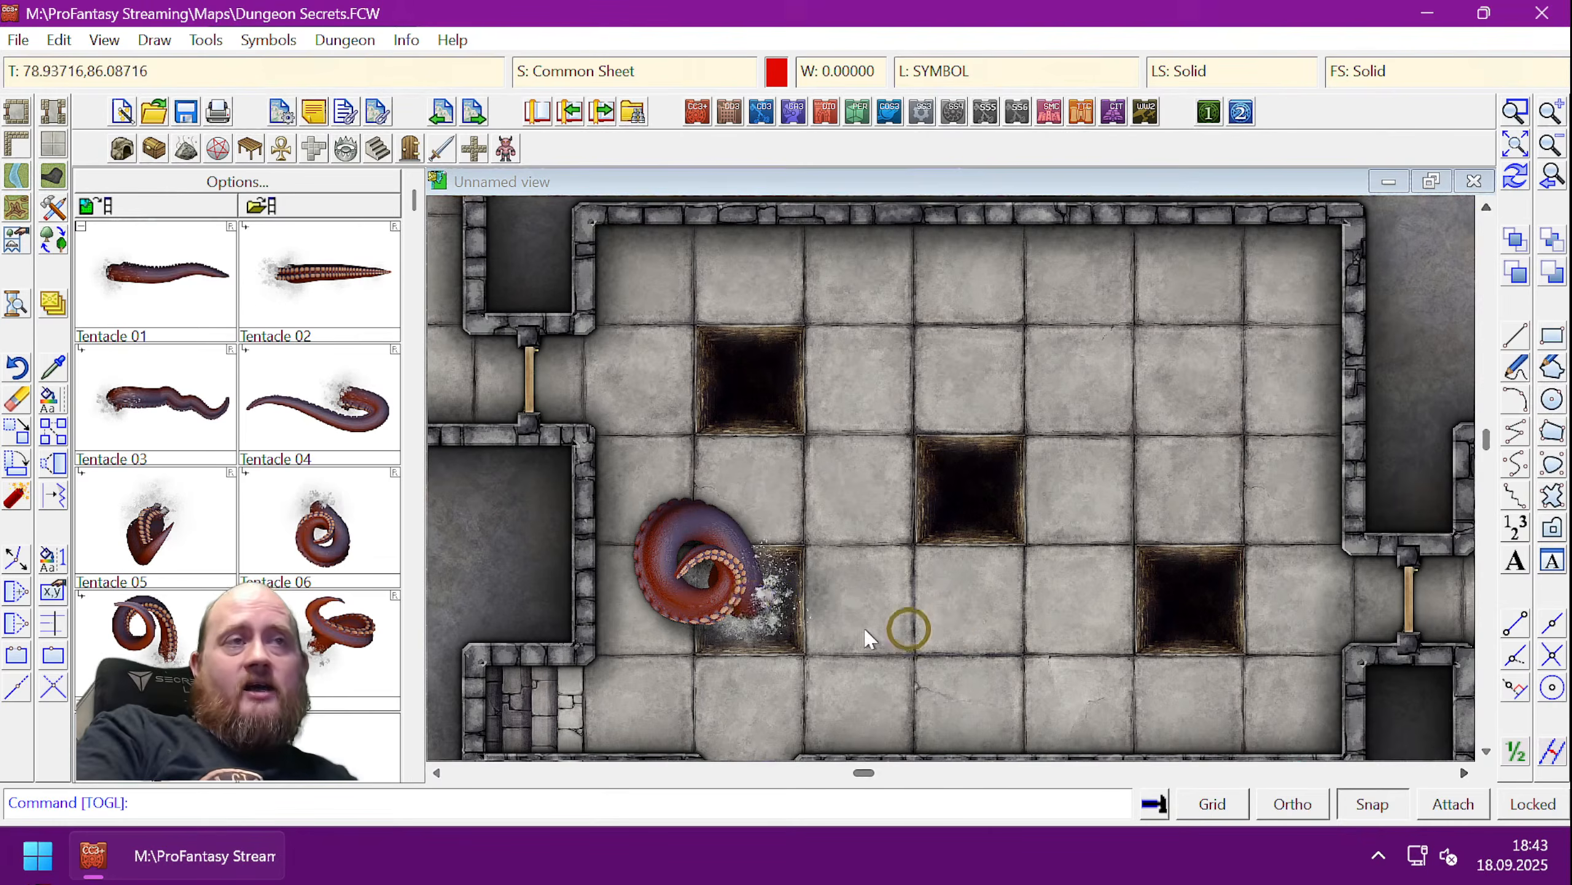
pyautogui.click(750, 597)
pyautogui.click(743, 590)
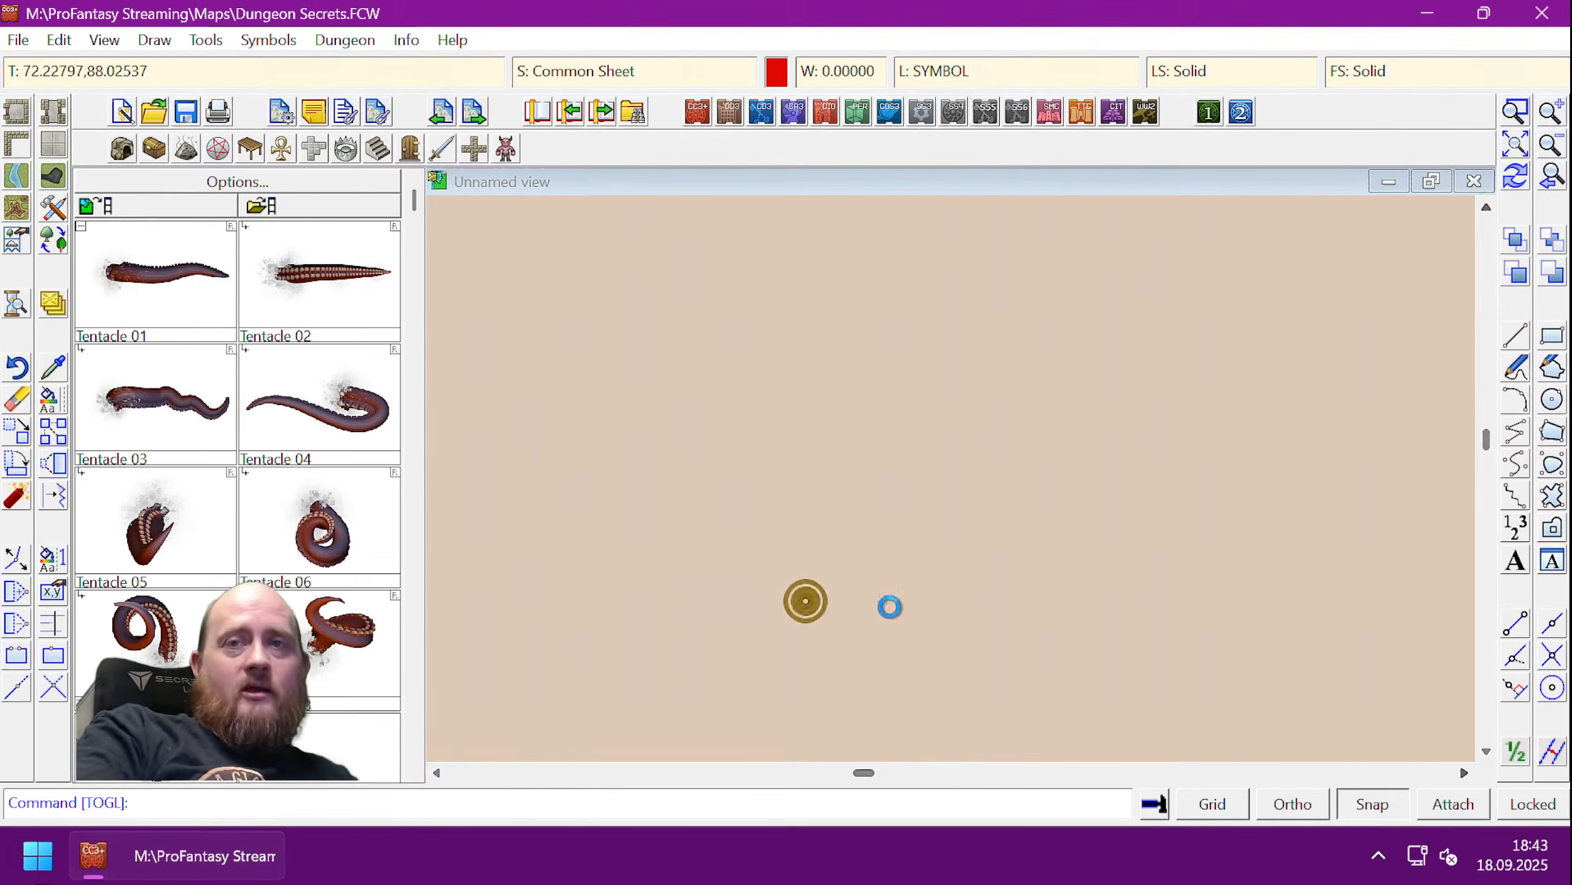
pyautogui.click(930, 616)
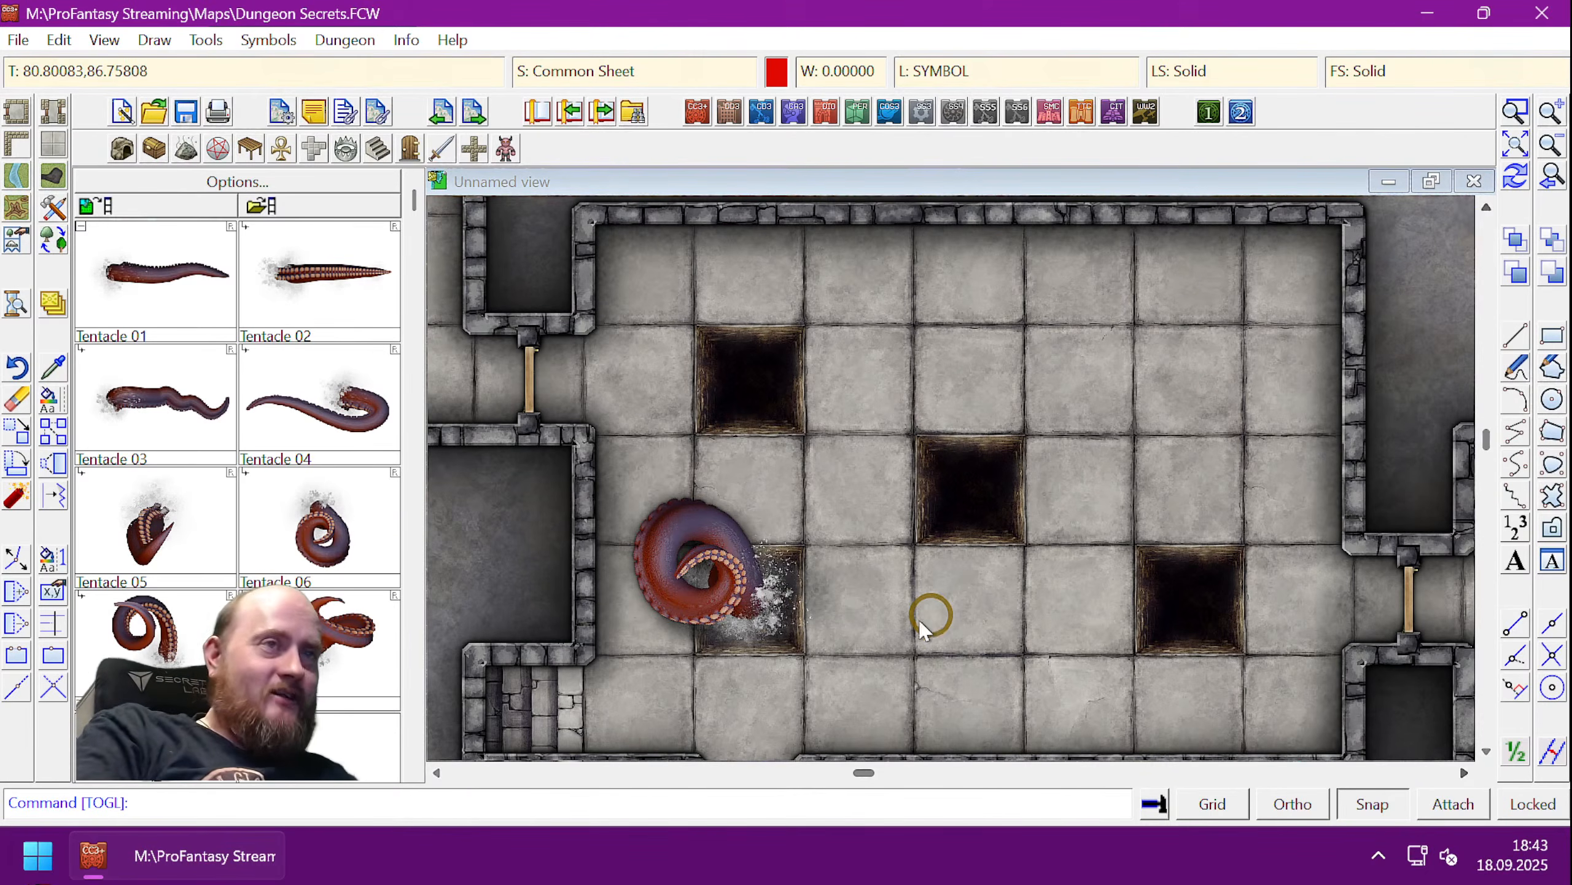
# - Recheck the pit and tentacle toggle, then bring up the Symbol Catalog file browser
pyautogui.click(769, 598)
pyautogui.click(784, 607)
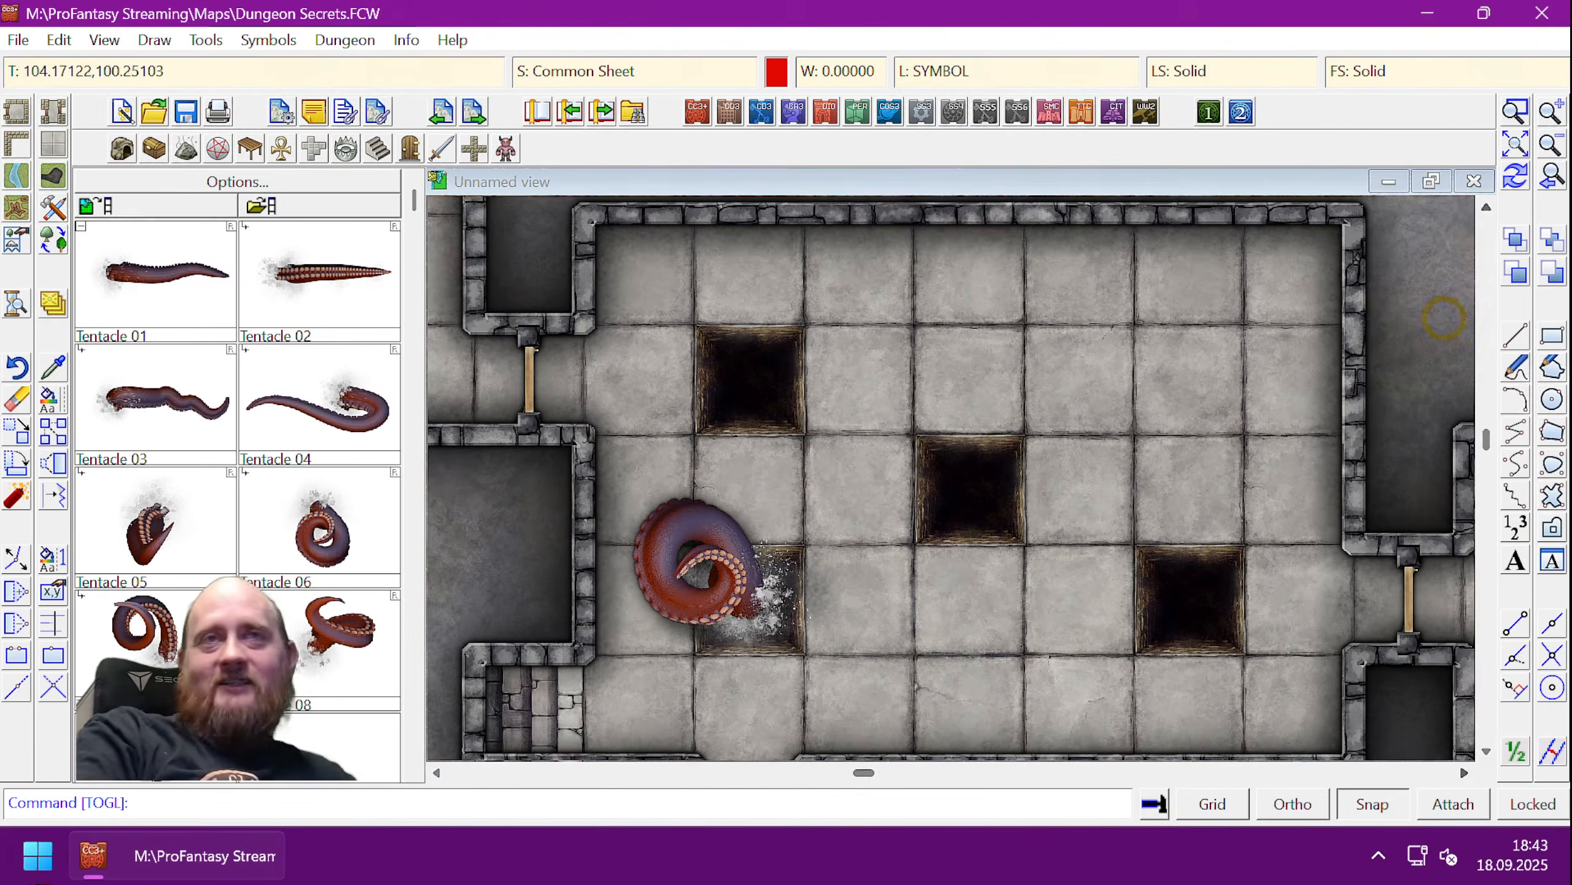
pyautogui.click(768, 595)
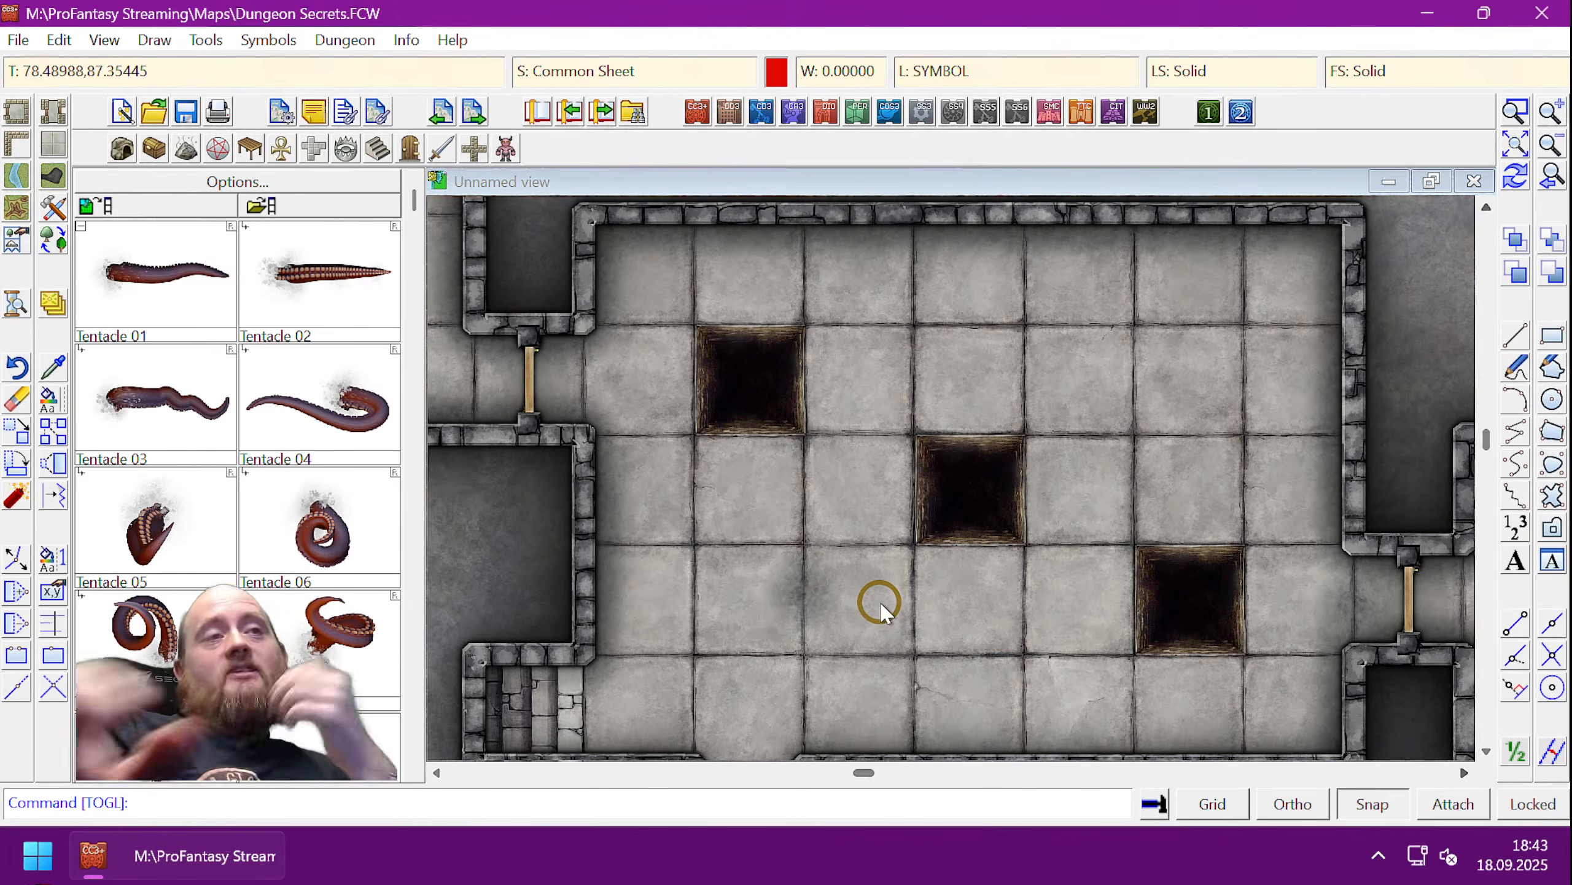
pyautogui.click(751, 608)
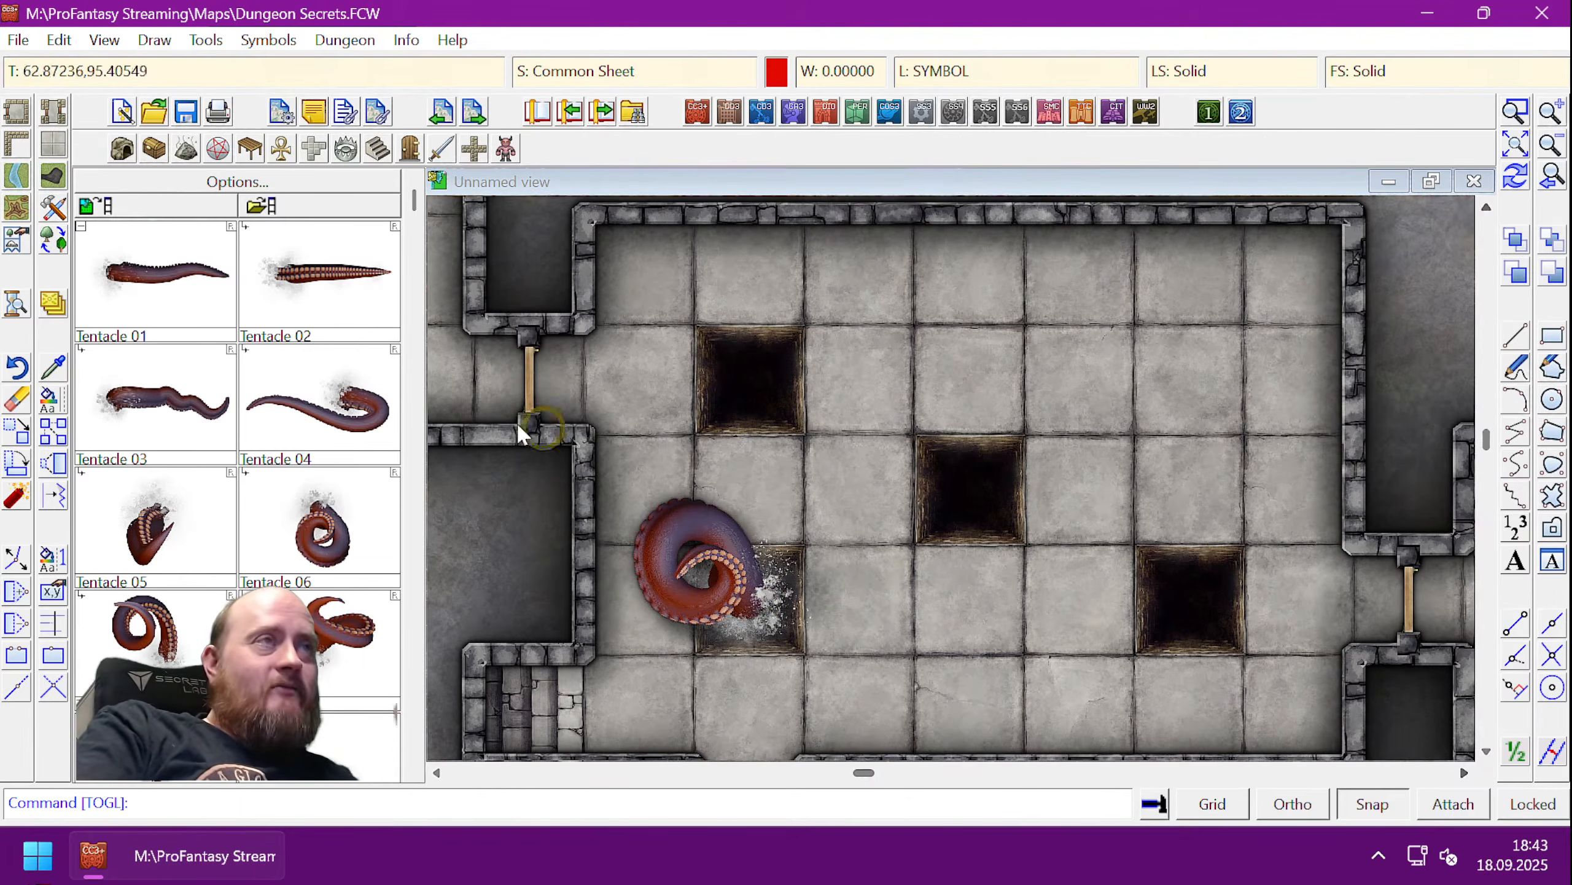
pyautogui.click(277, 214)
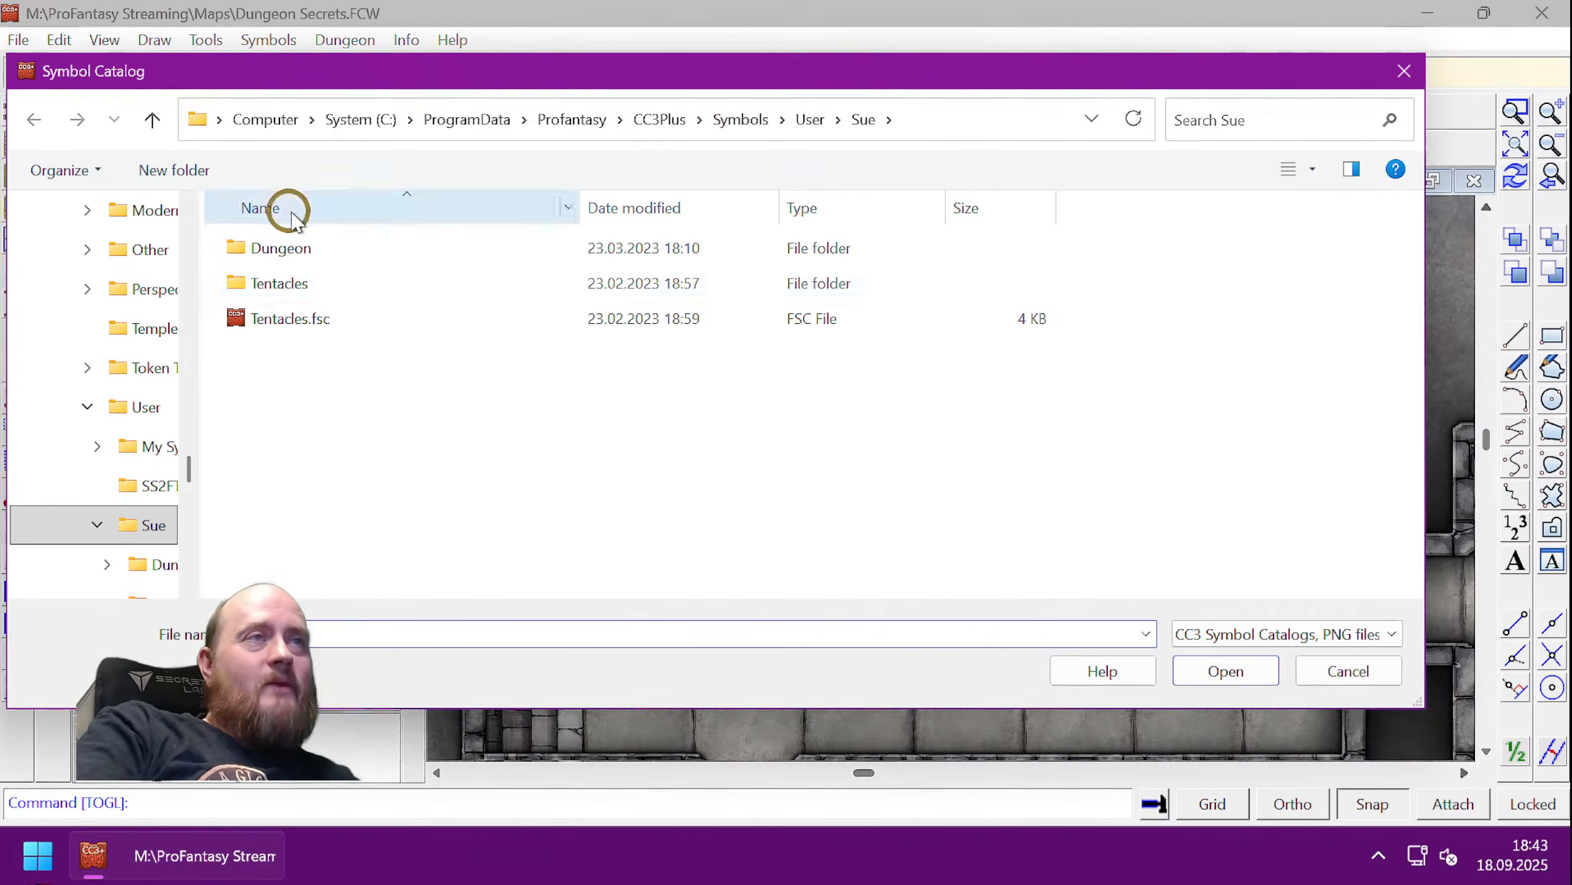
# - Load Creatures.FSC from Symbols > Dungeons > 2022 Creepy Crypts
pyautogui.click(756, 123)
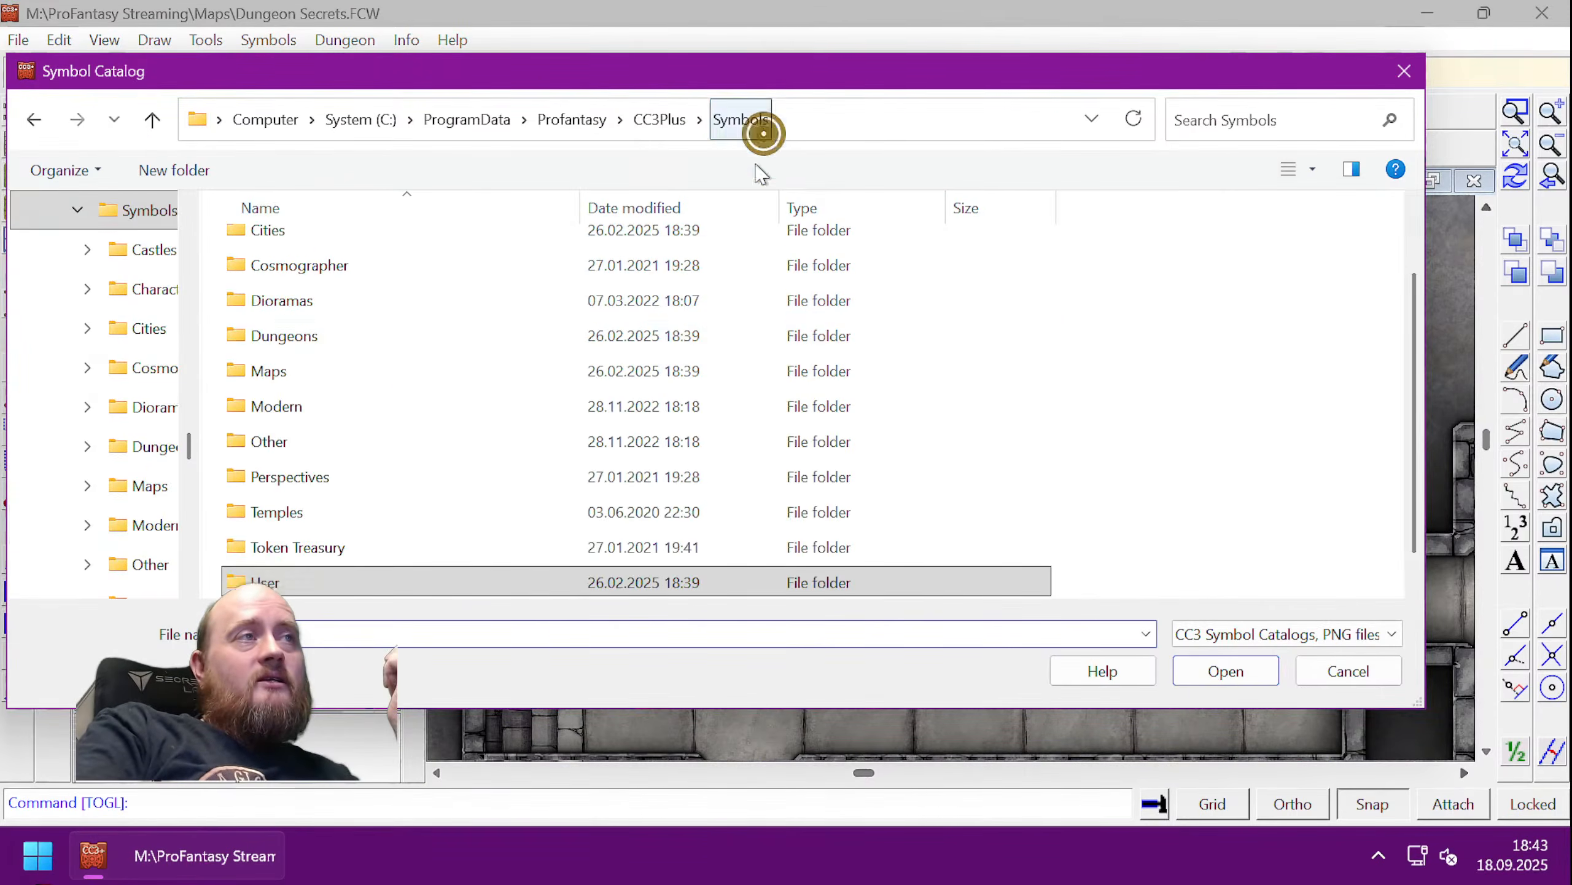
pyautogui.doubleClick(324, 338)
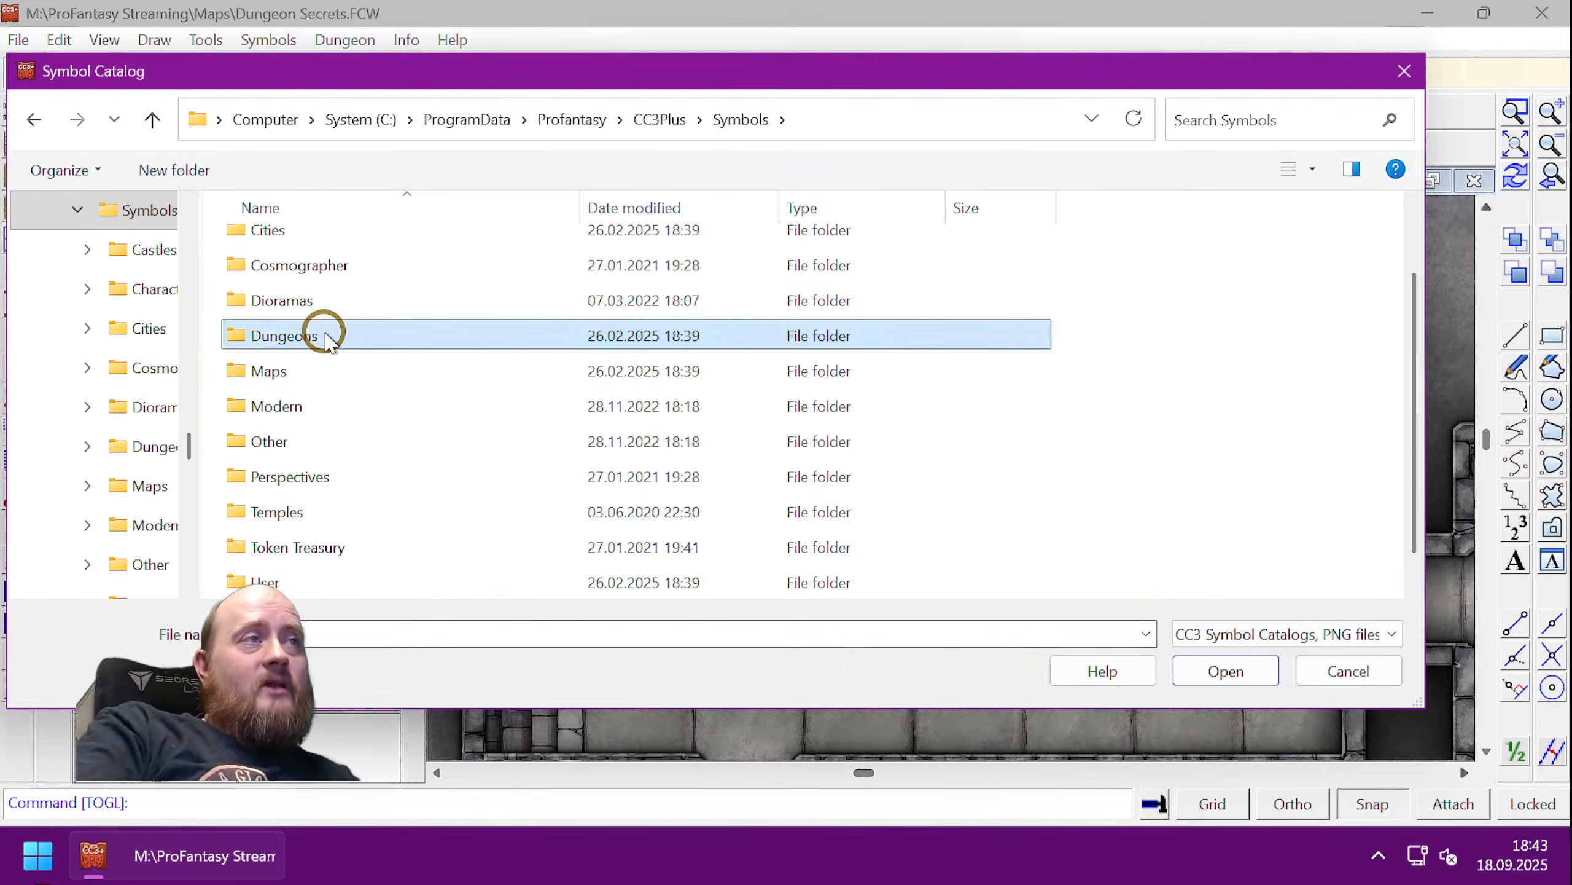
pyautogui.doubleClick(366, 250)
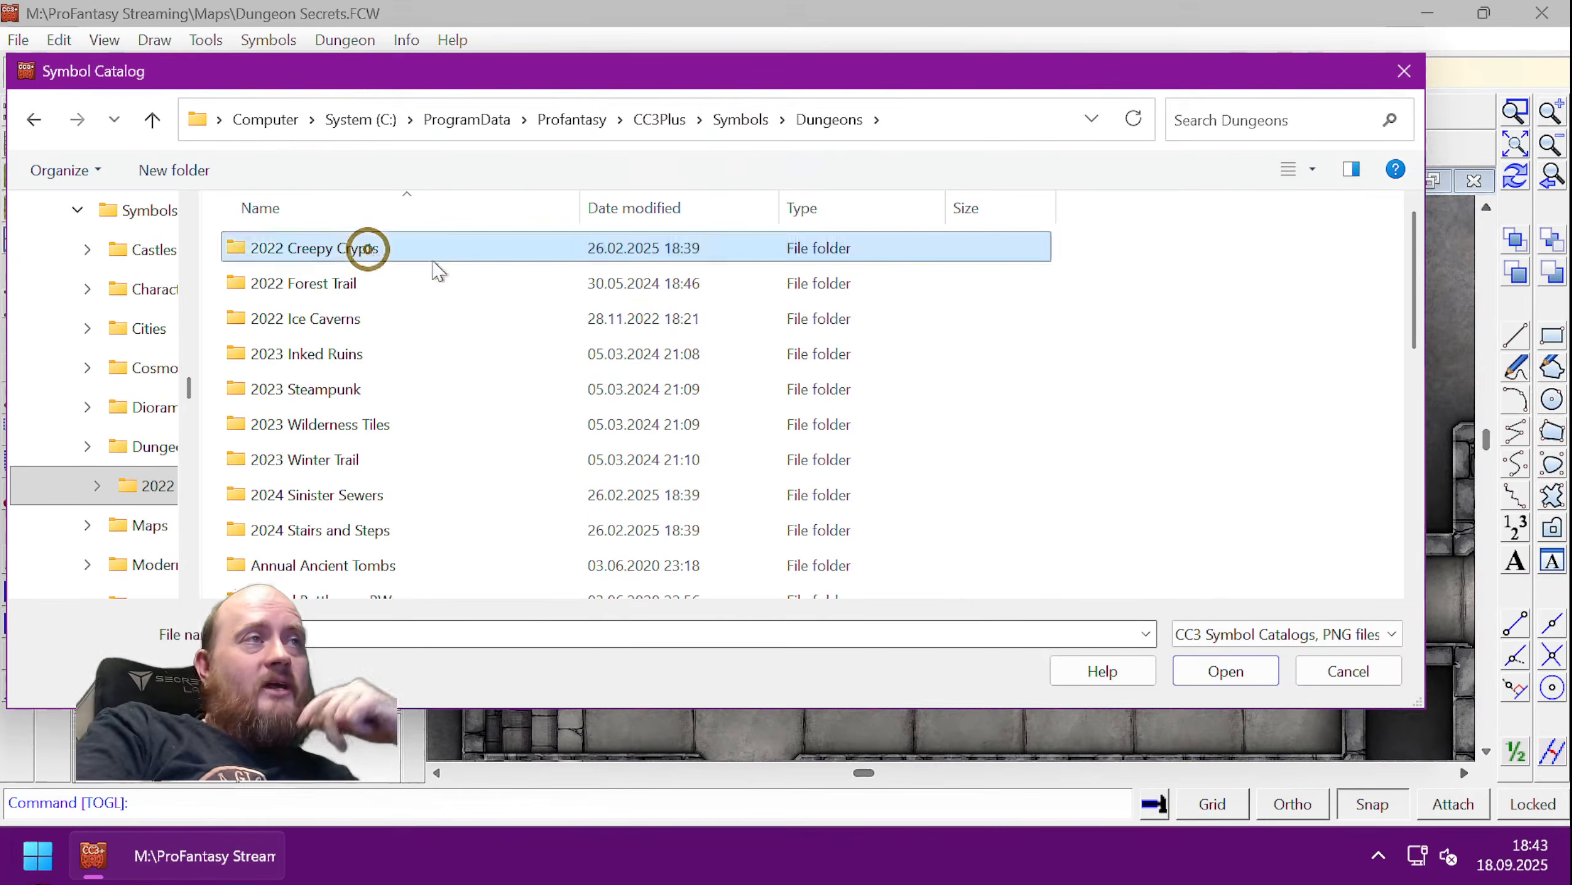
pyautogui.scroll(-5, 648, 431)
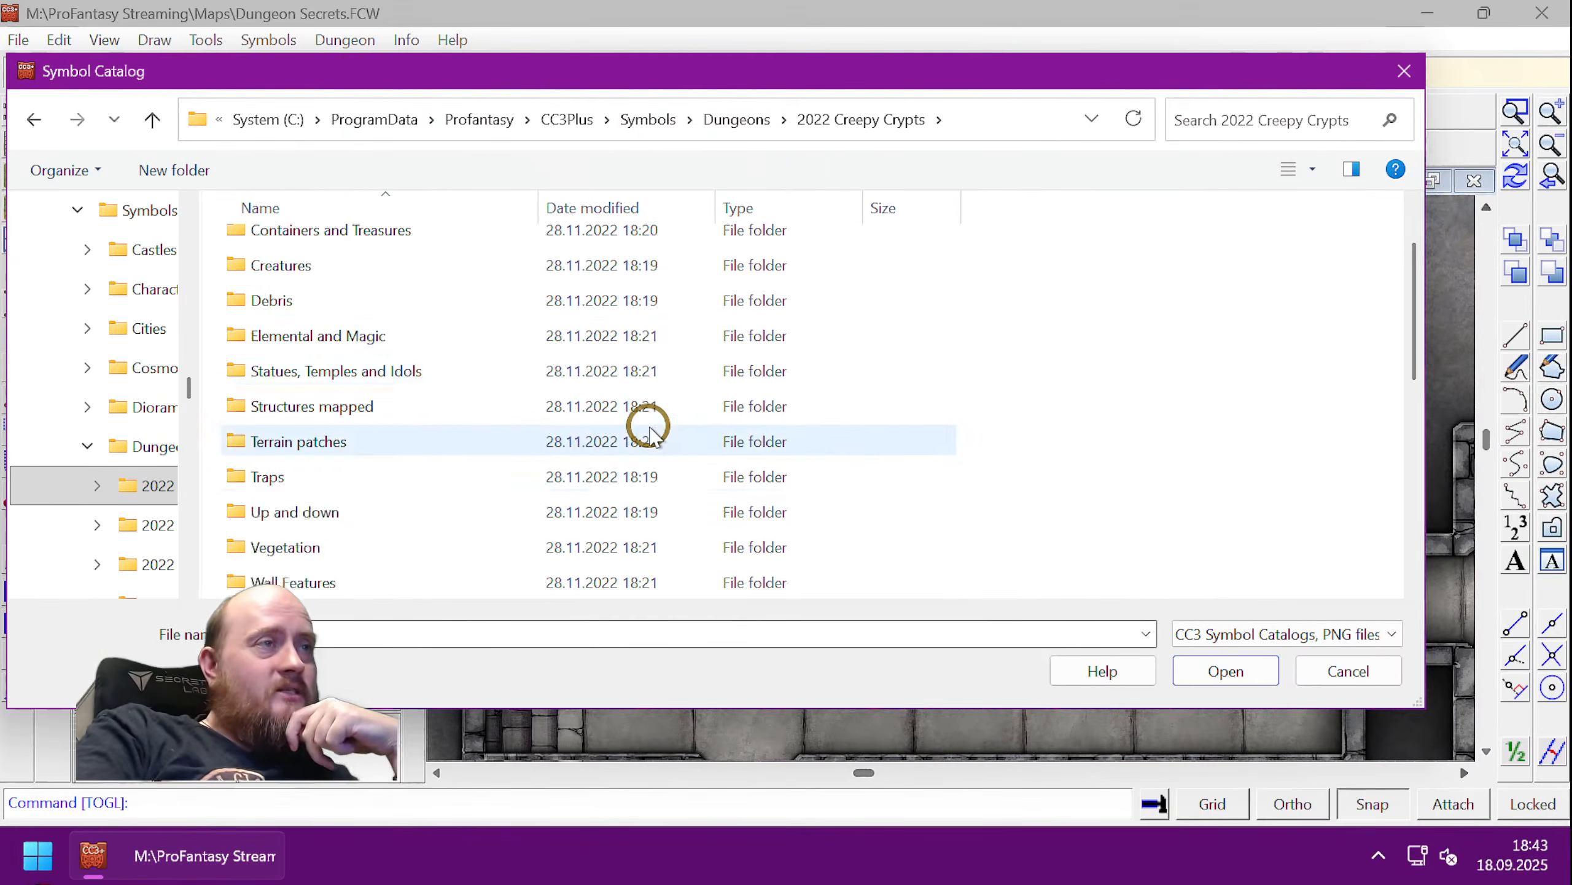
pyautogui.scroll(5, 648, 432)
pyautogui.scroll(-3, 649, 432)
pyautogui.scroll(-3, 649, 432)
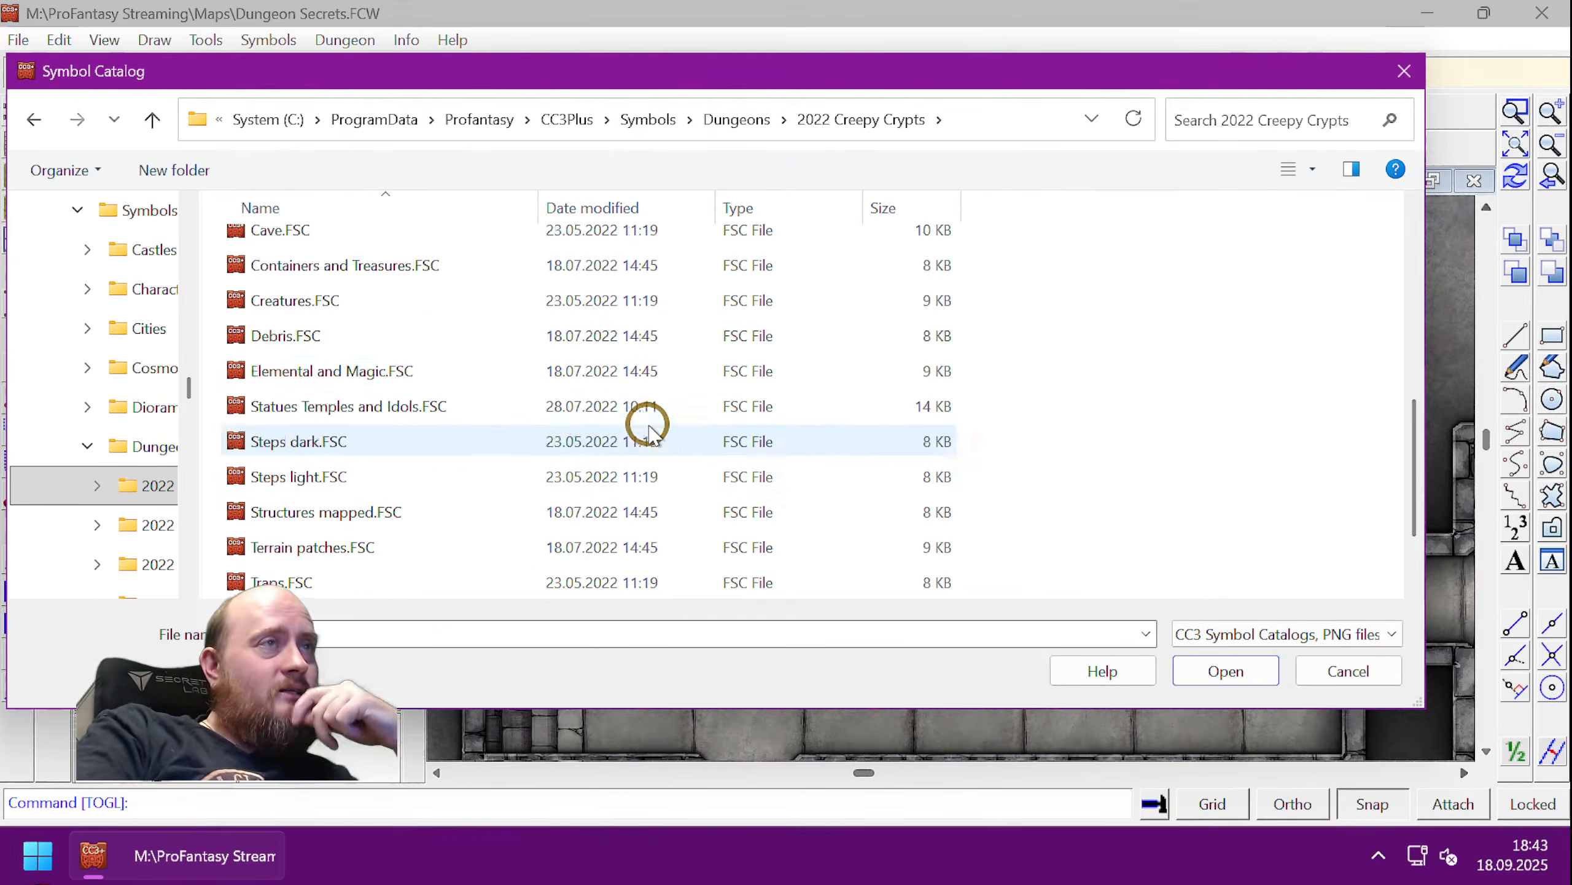
pyautogui.scroll(2, 563, 514)
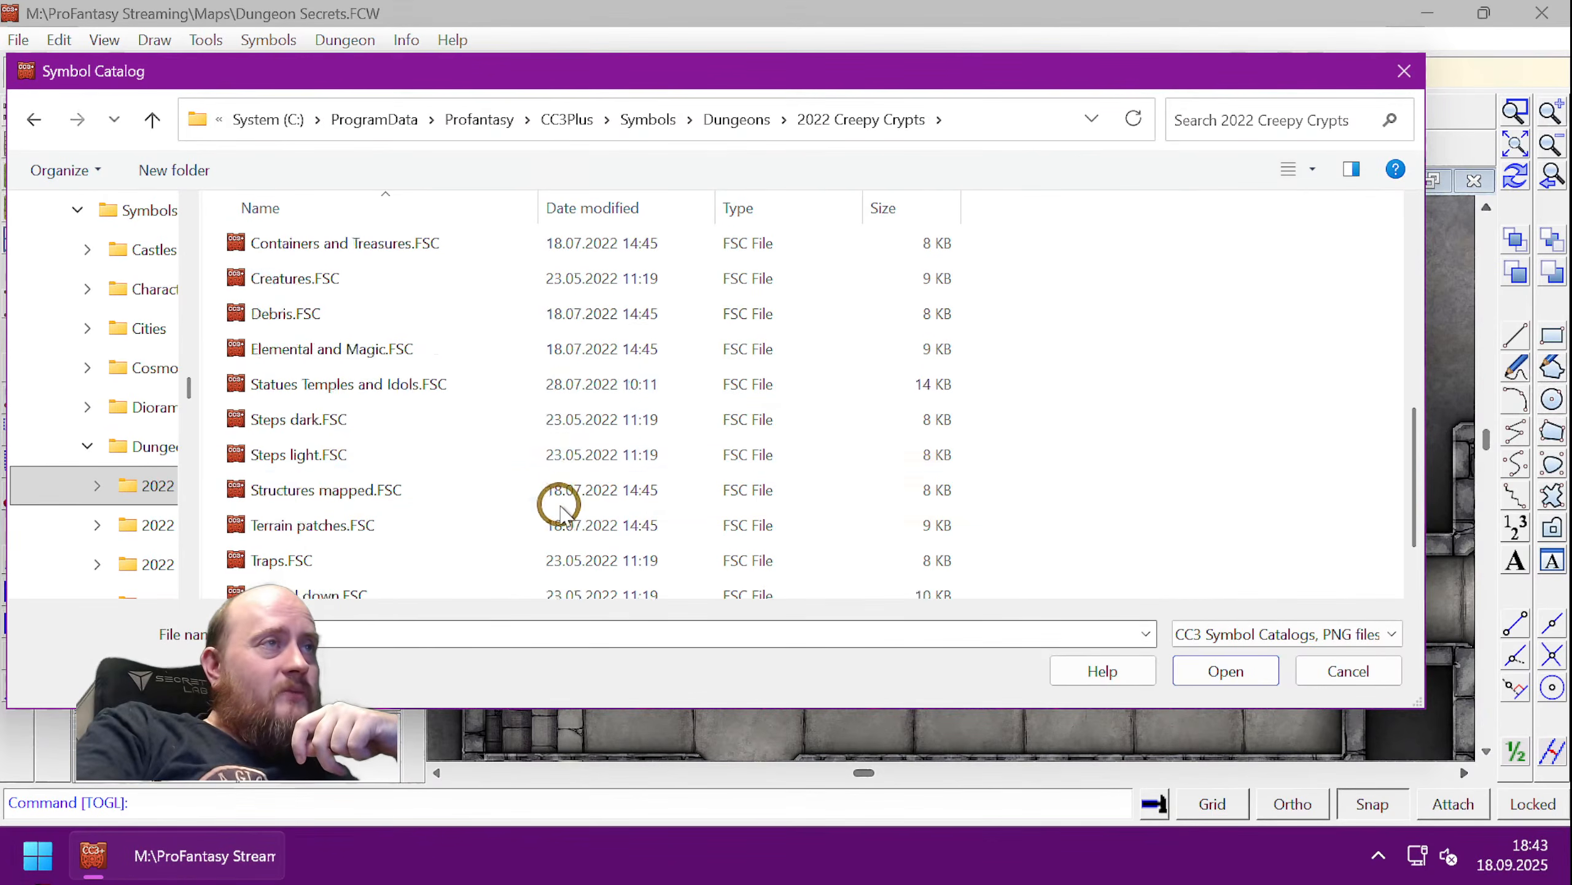
pyautogui.doubleClick(333, 386)
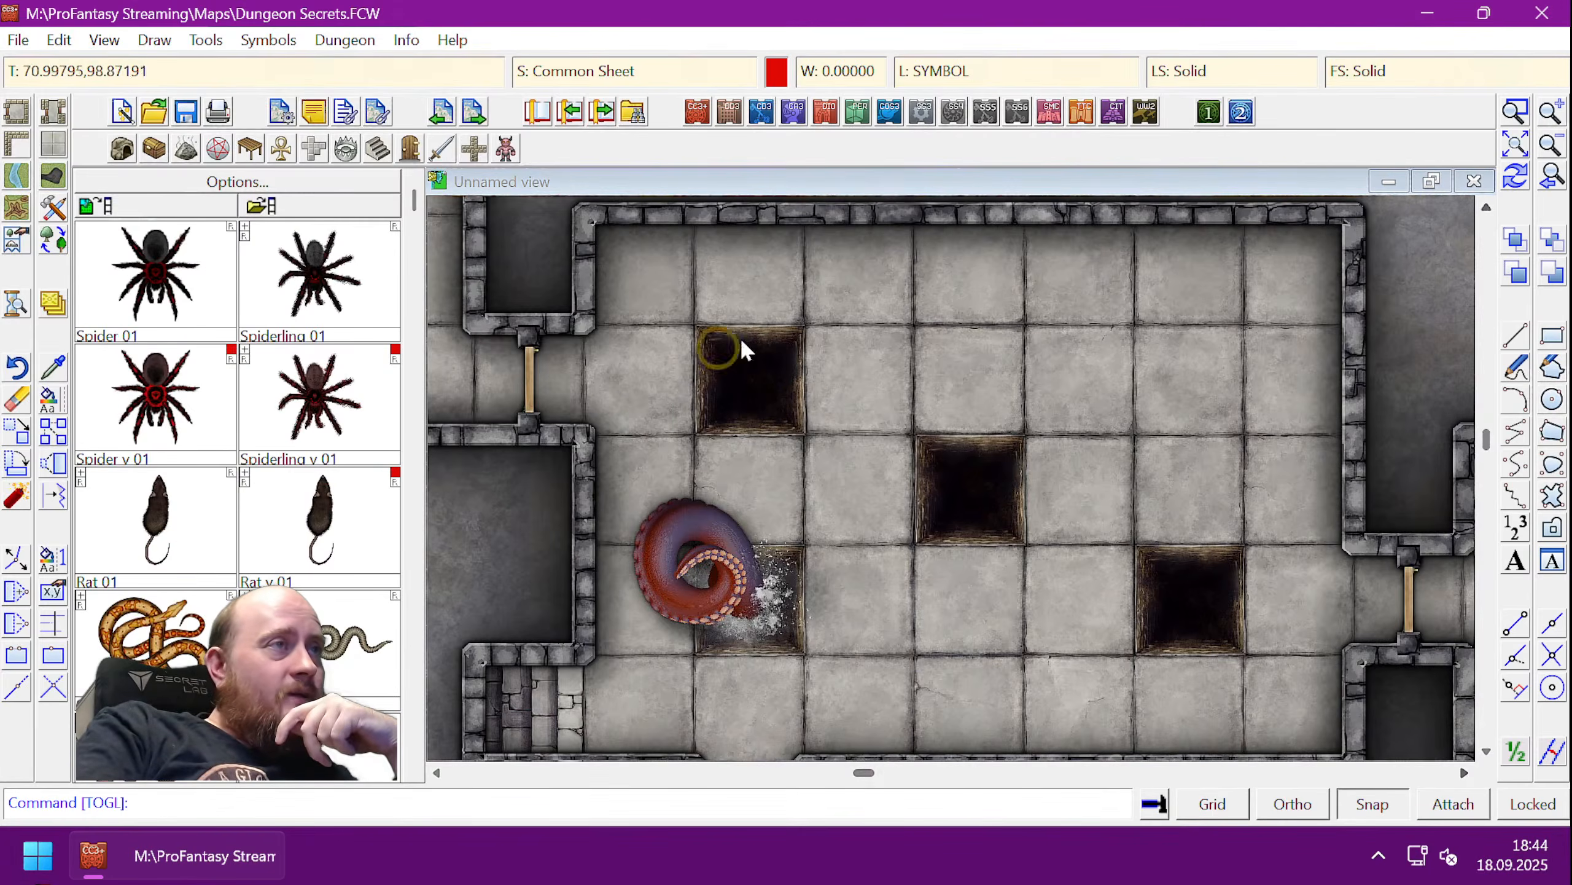
# - Zoom to the rooms around the pits and place a rotated Spider 01 in the central room
pyautogui.click(170, 270)
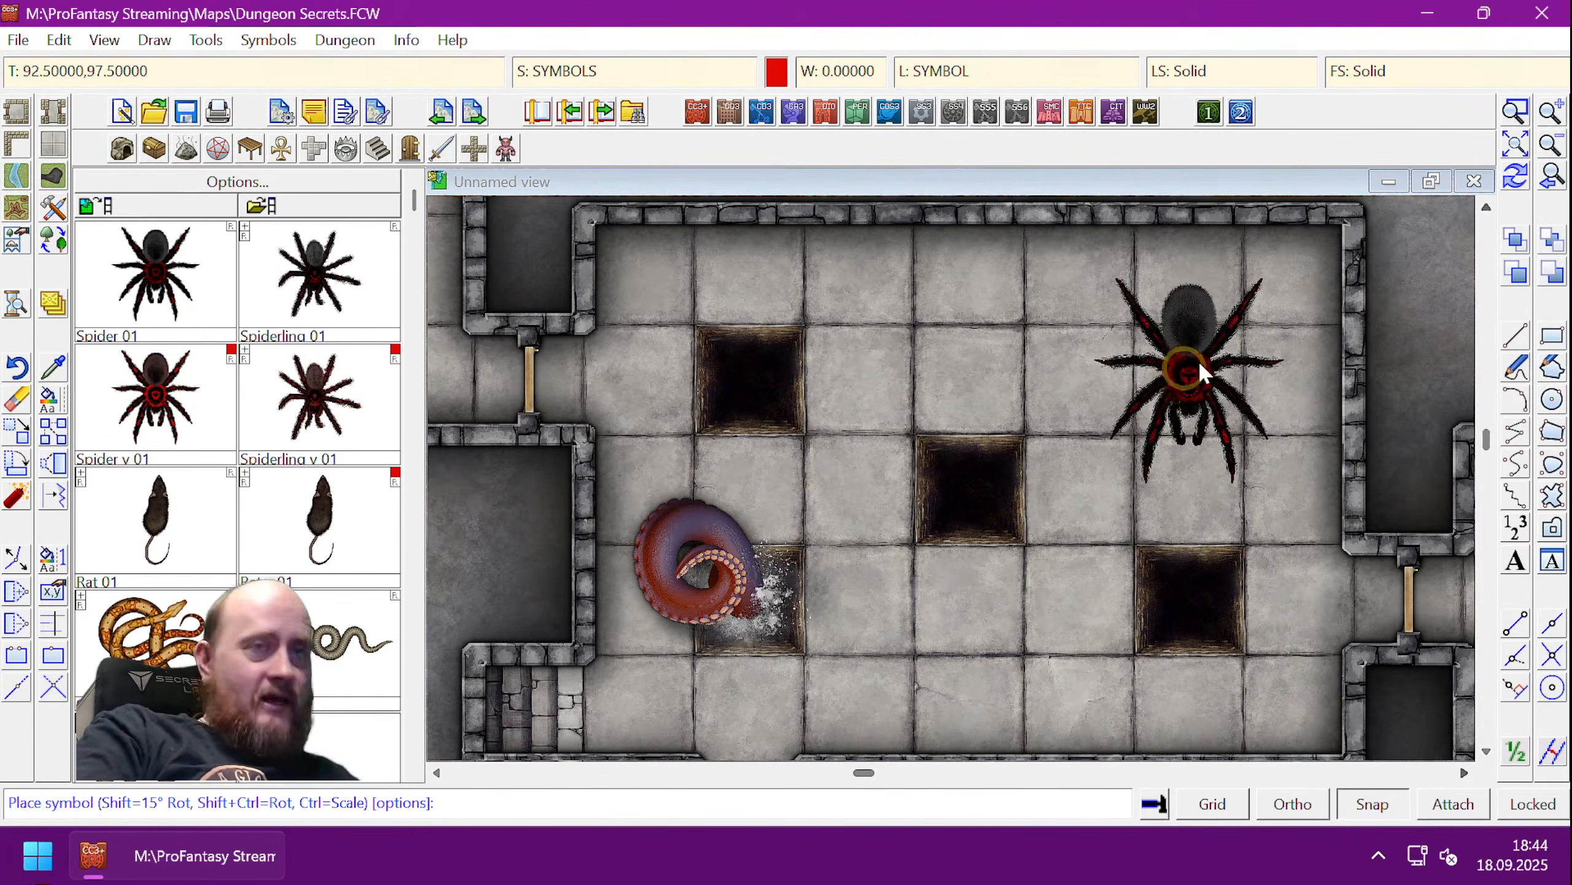
pyautogui.press('shift')
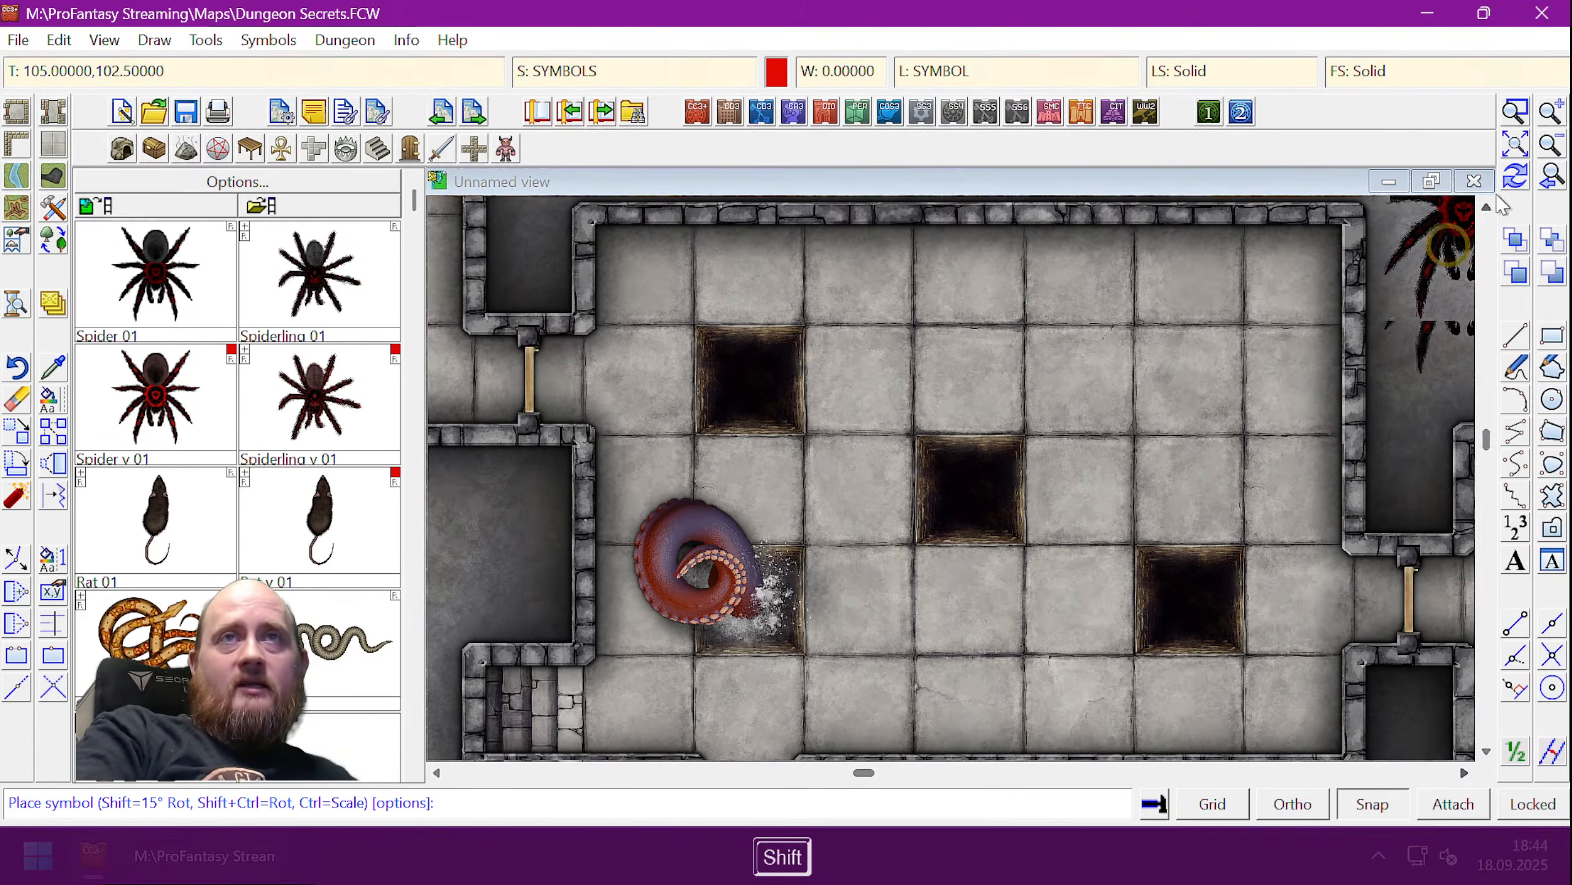
pyautogui.click(1513, 143)
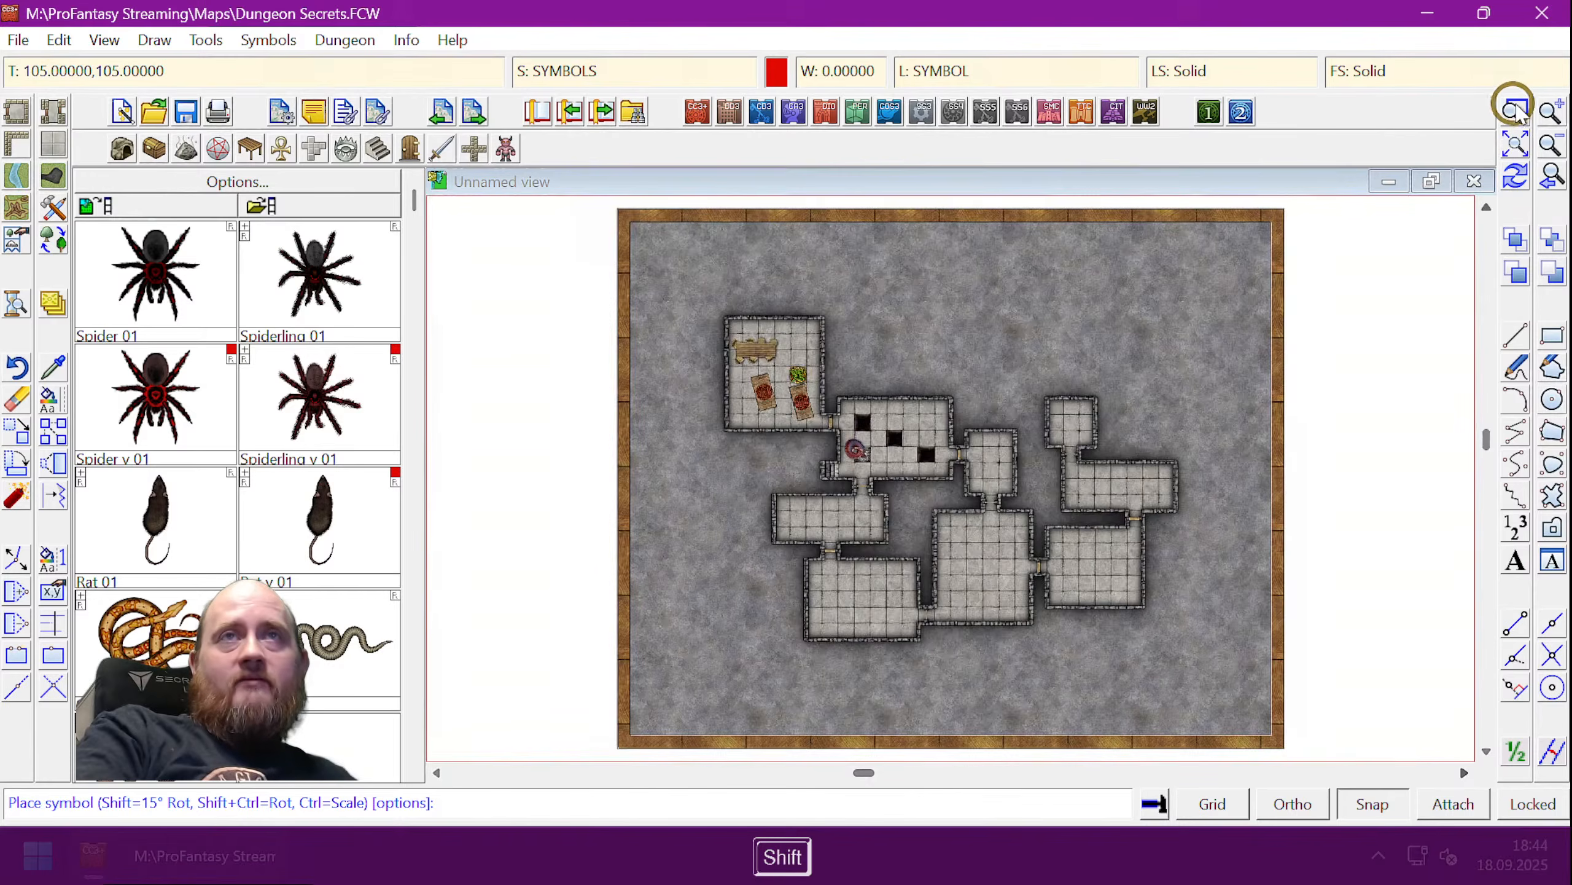
pyautogui.click(1517, 112)
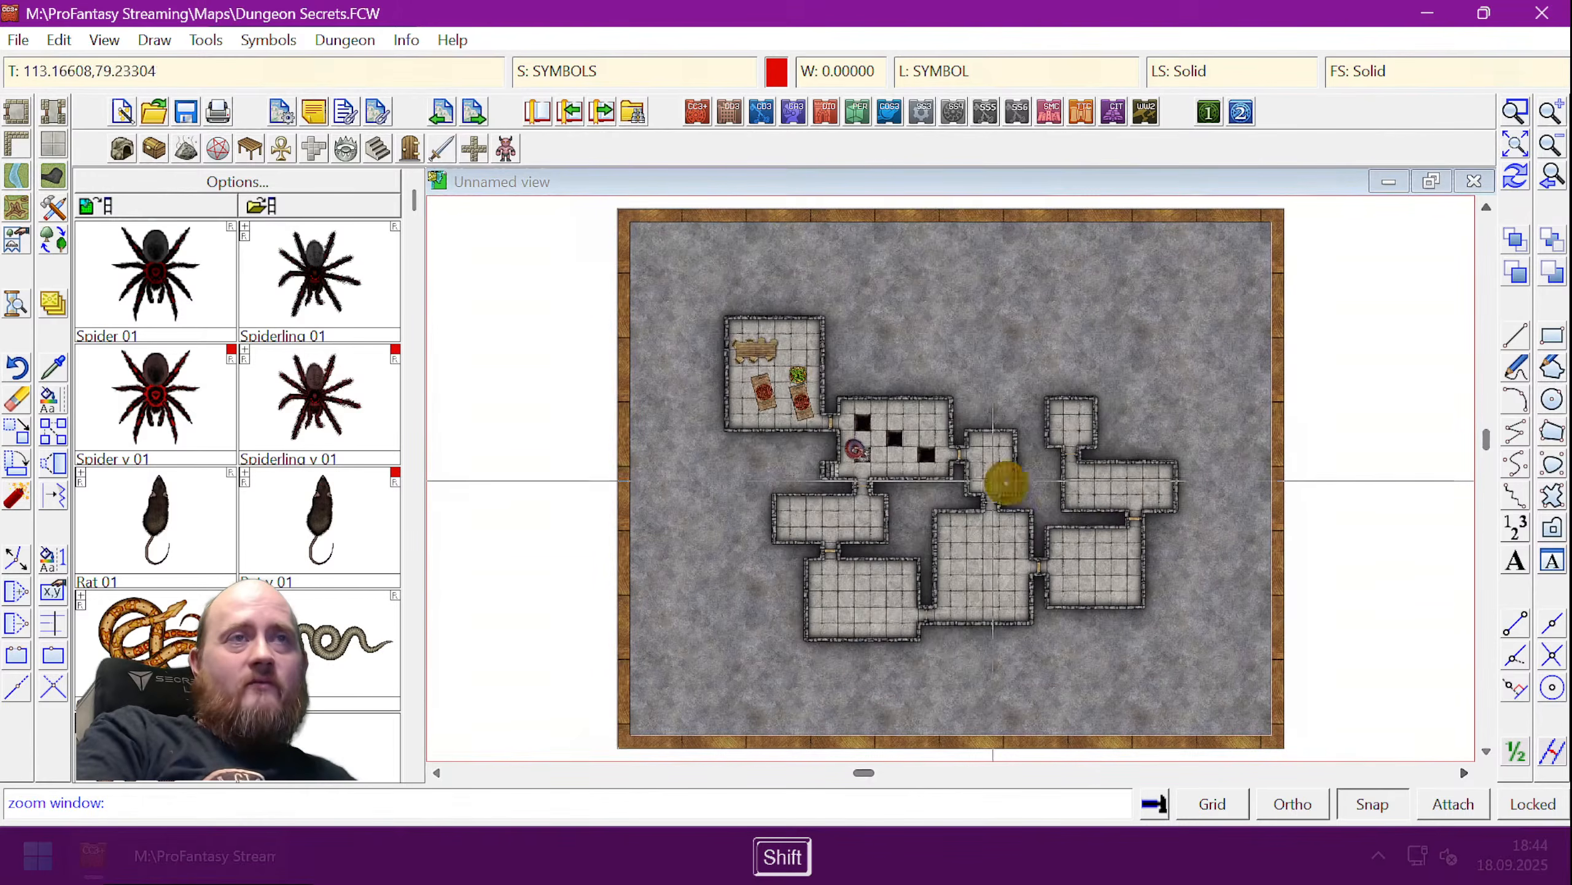
pyautogui.click(941, 398)
pyautogui.click(1026, 499)
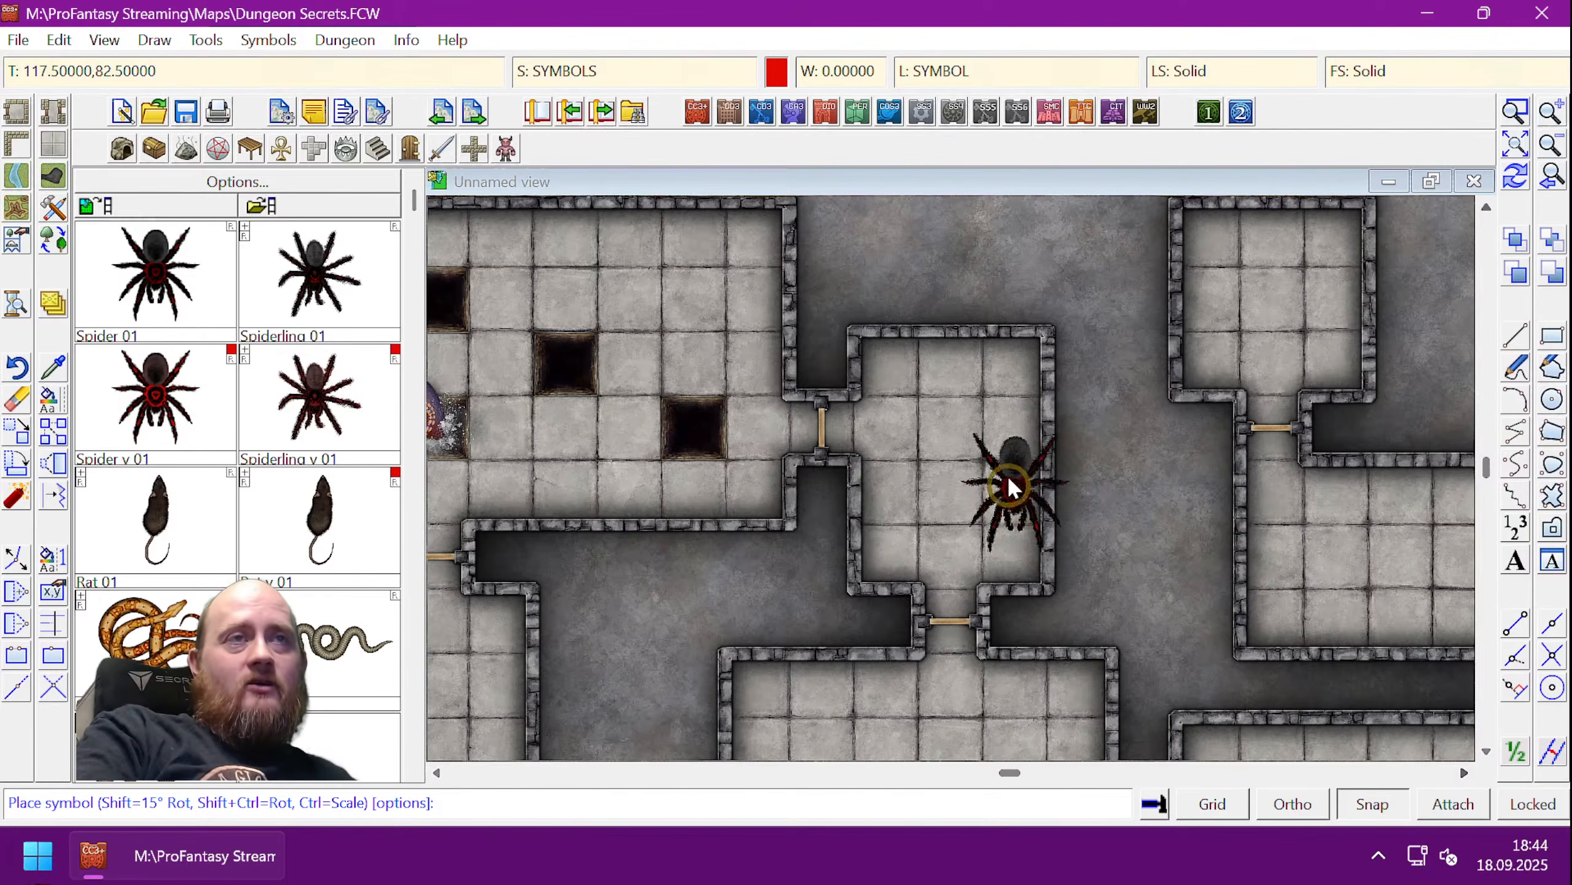
pyautogui.press('shift')
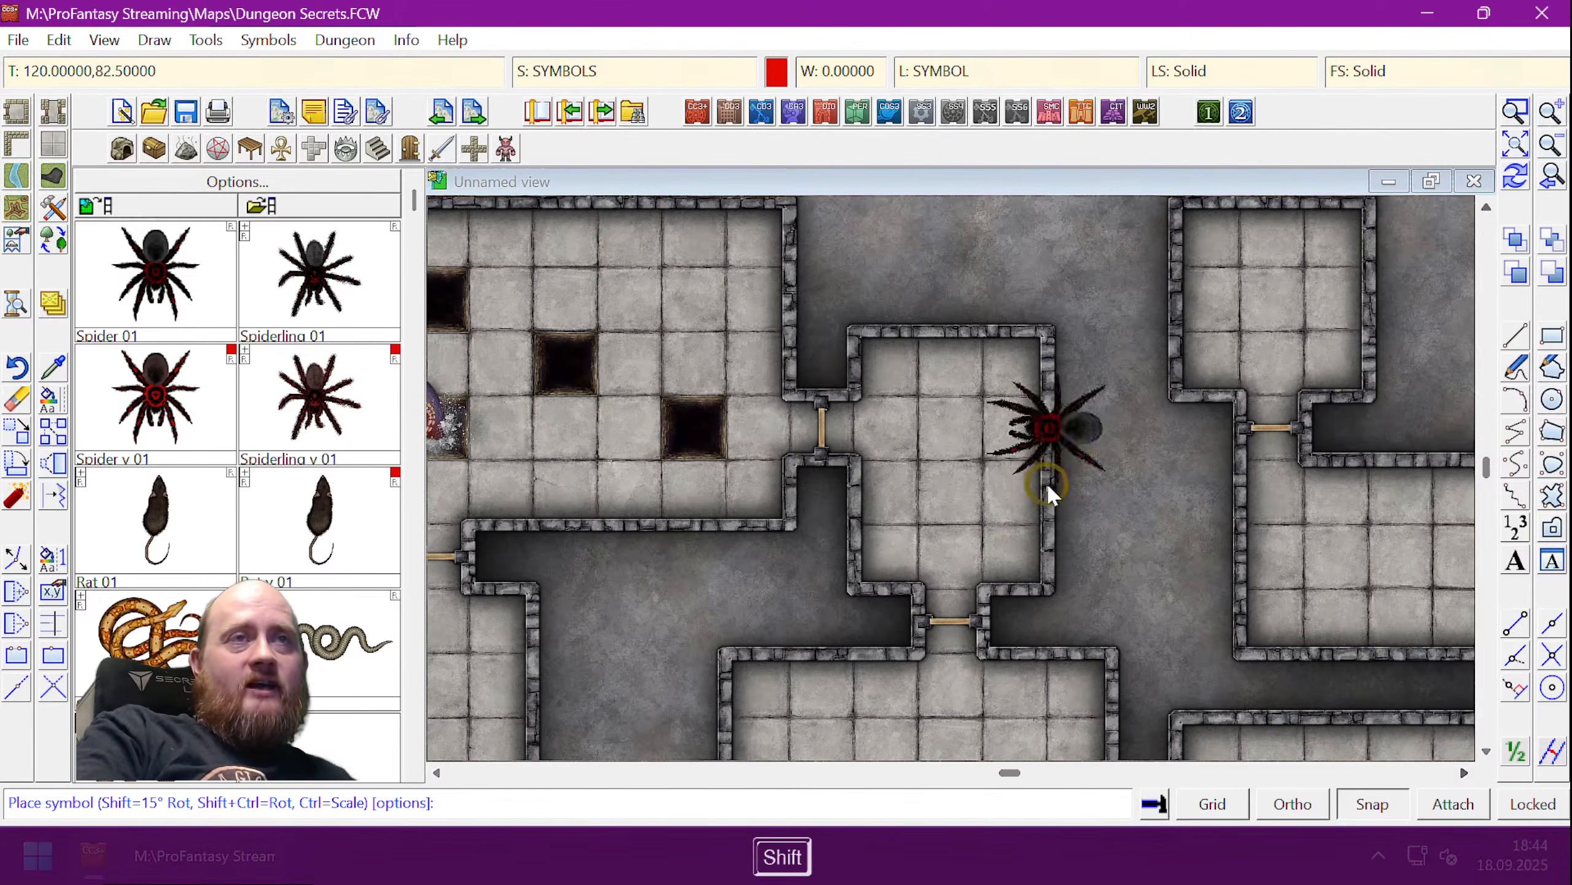
pyautogui.click(956, 482)
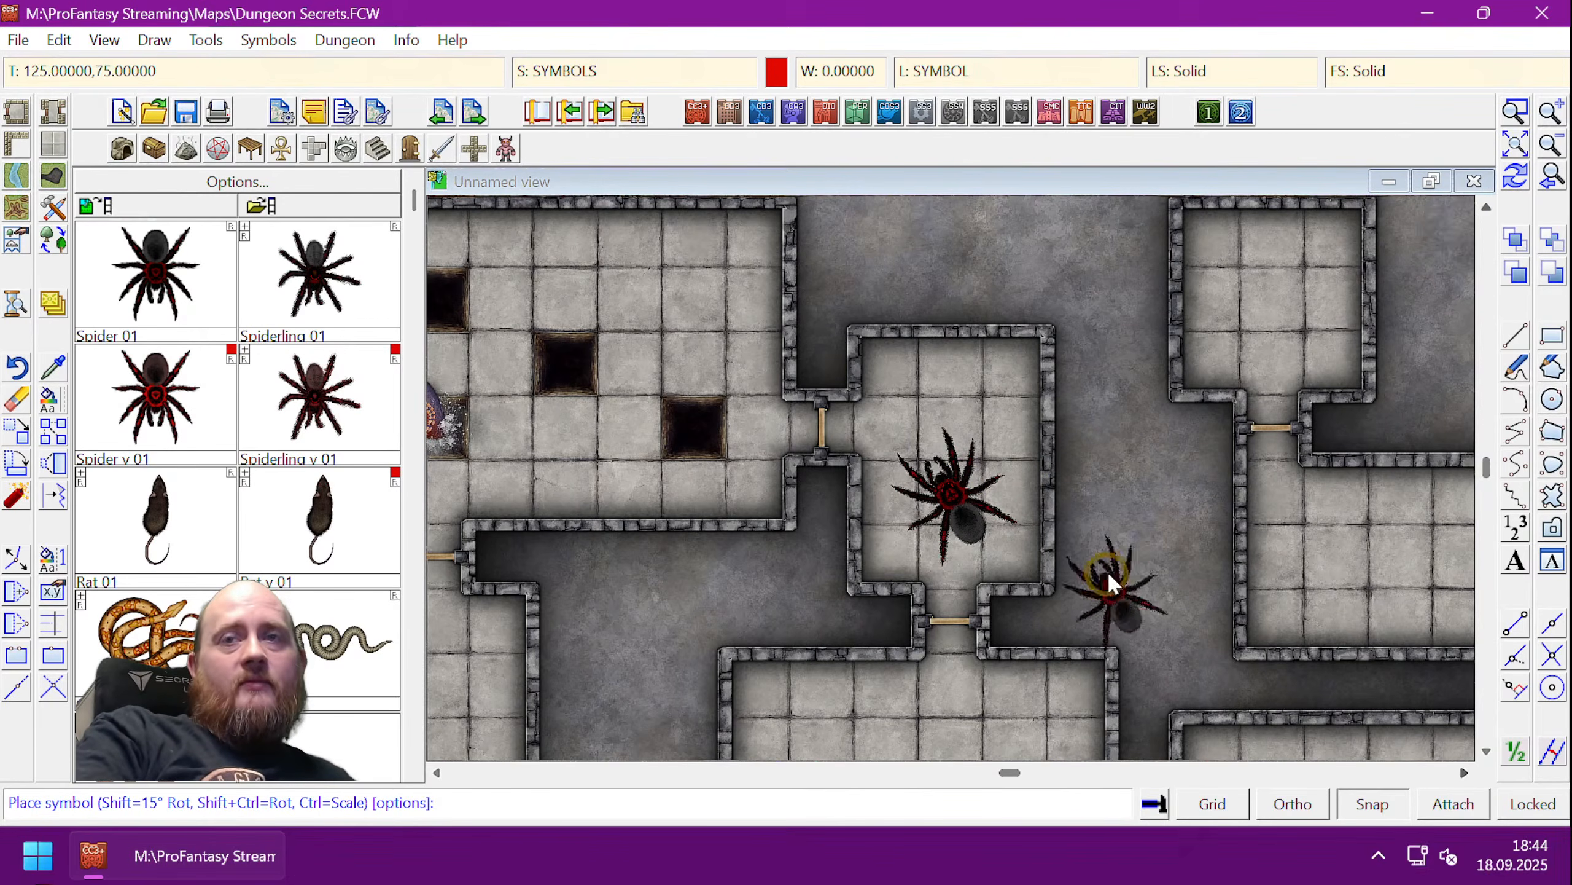
pyautogui.scroll(3, 1068, 522)
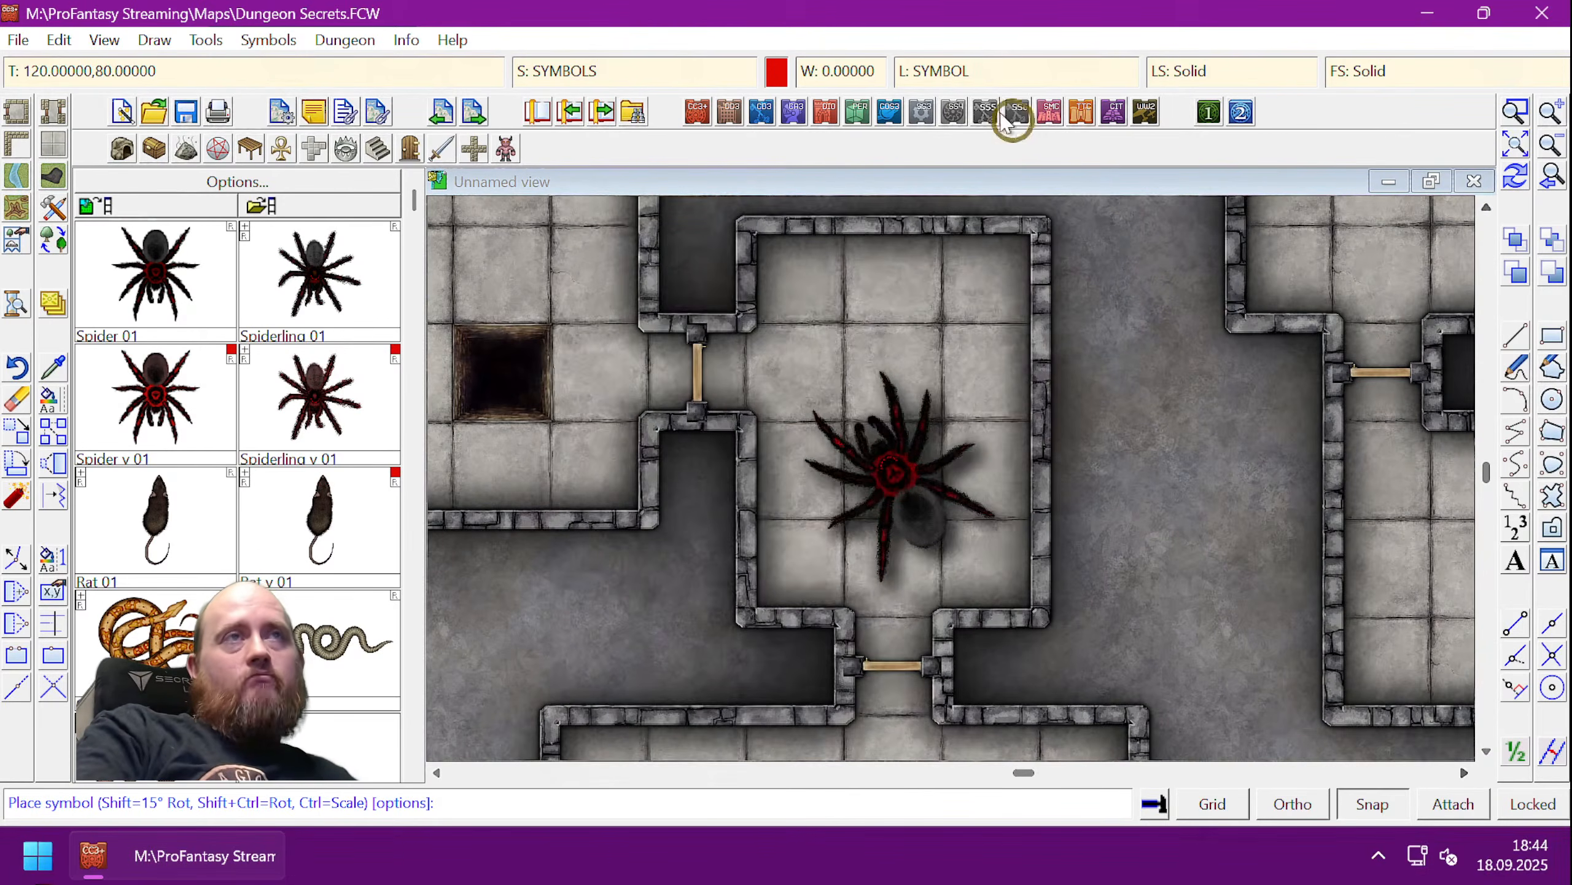
# - Add a layer named 'Spider Ambush' and make it the current layer
pyautogui.click(956, 69)
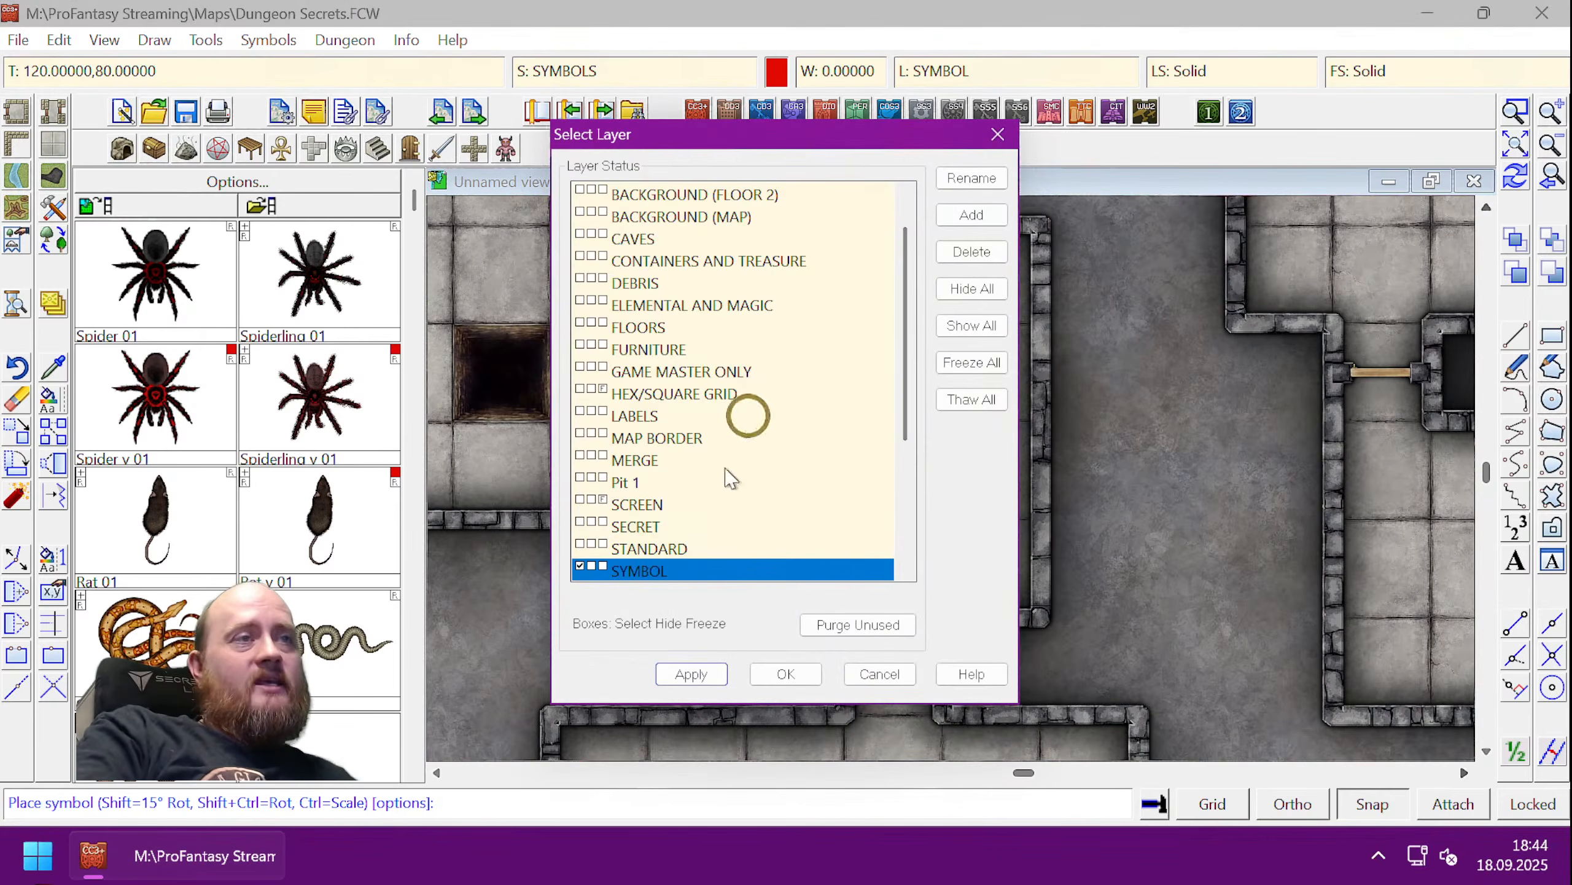
pyautogui.click(972, 216)
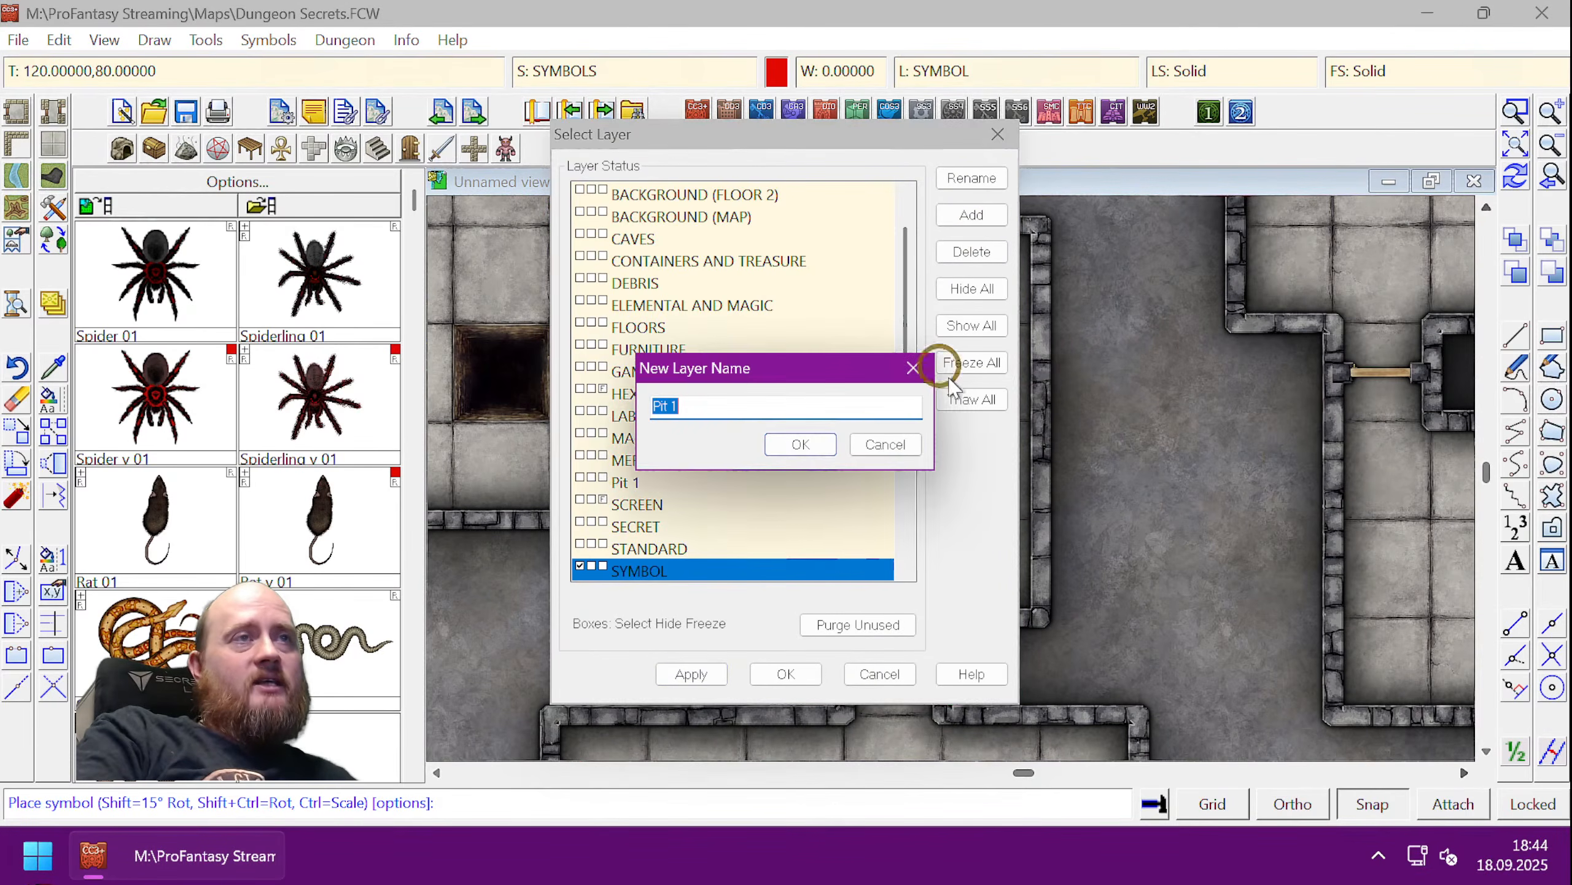
pyautogui.write('Sp')
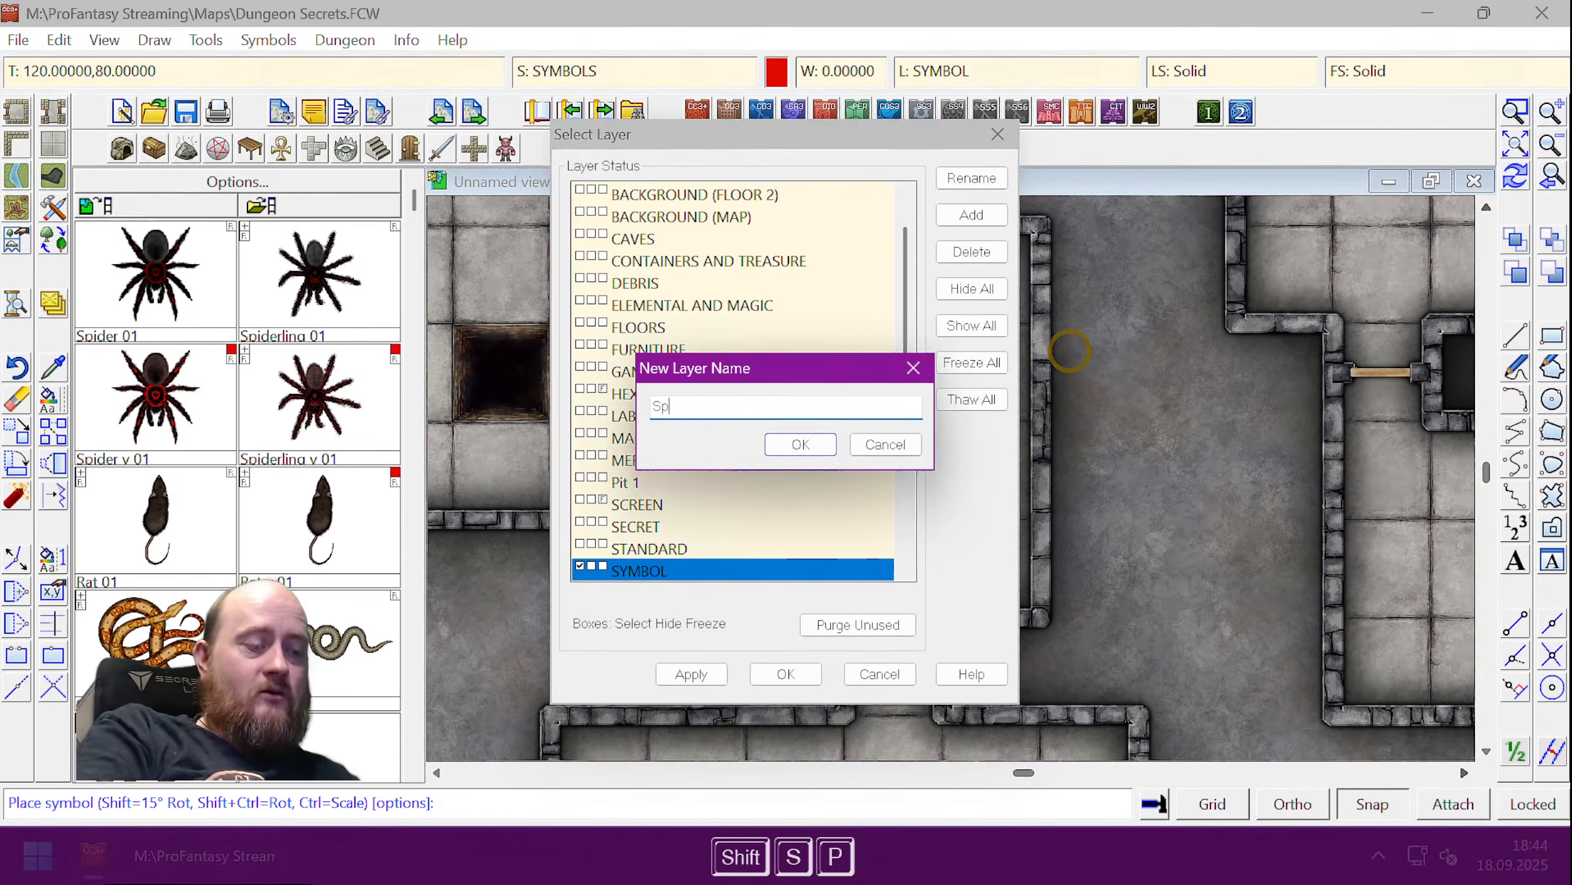
pyautogui.write('ider Ambush')
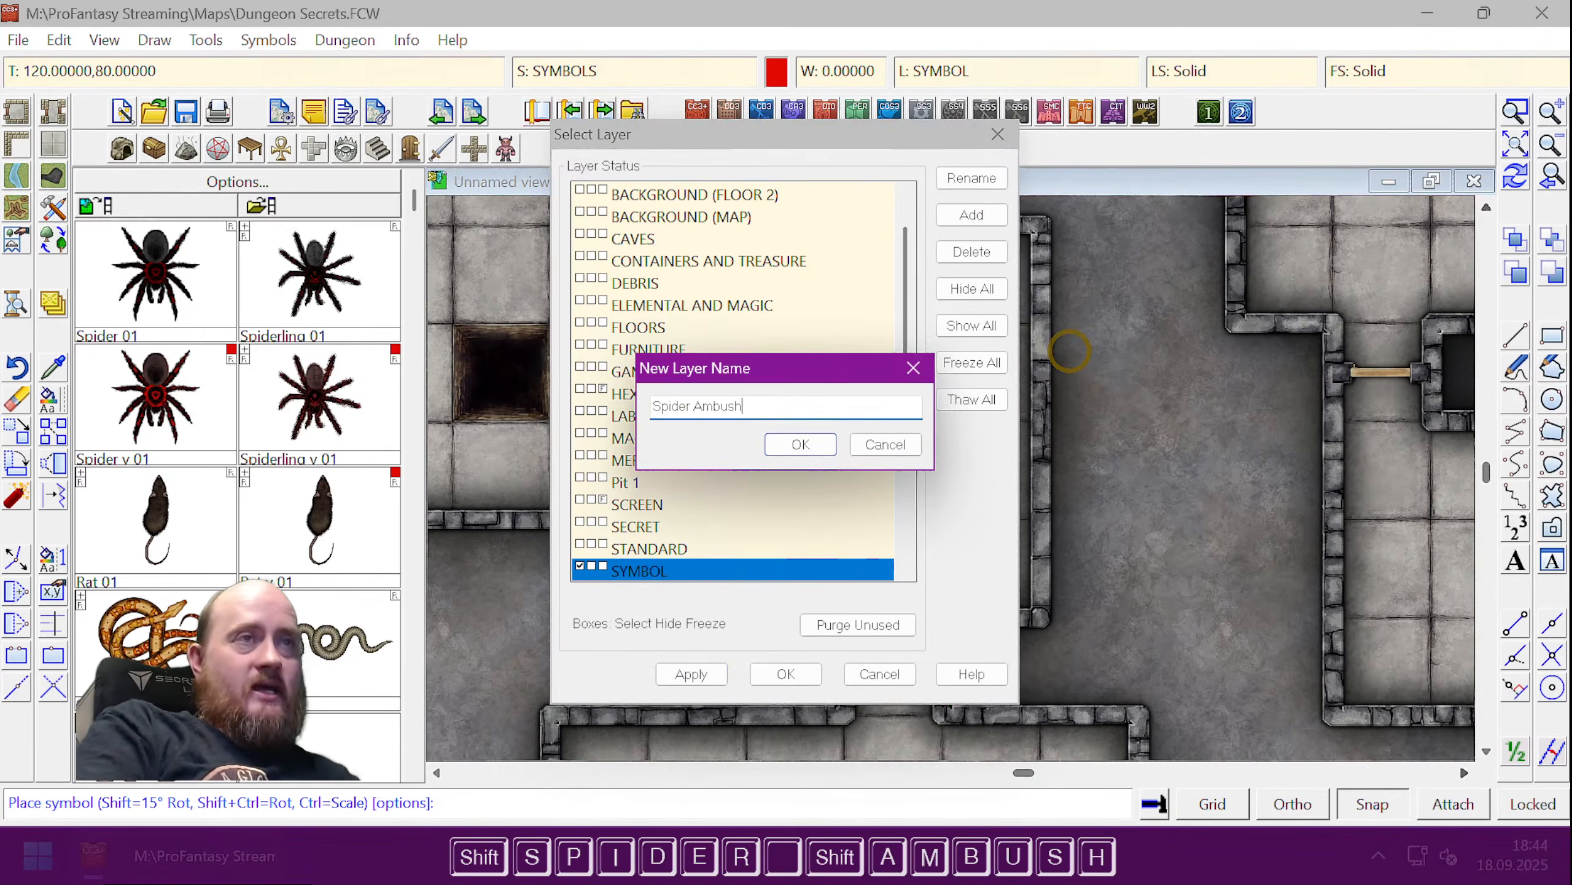
pyautogui.click(800, 444)
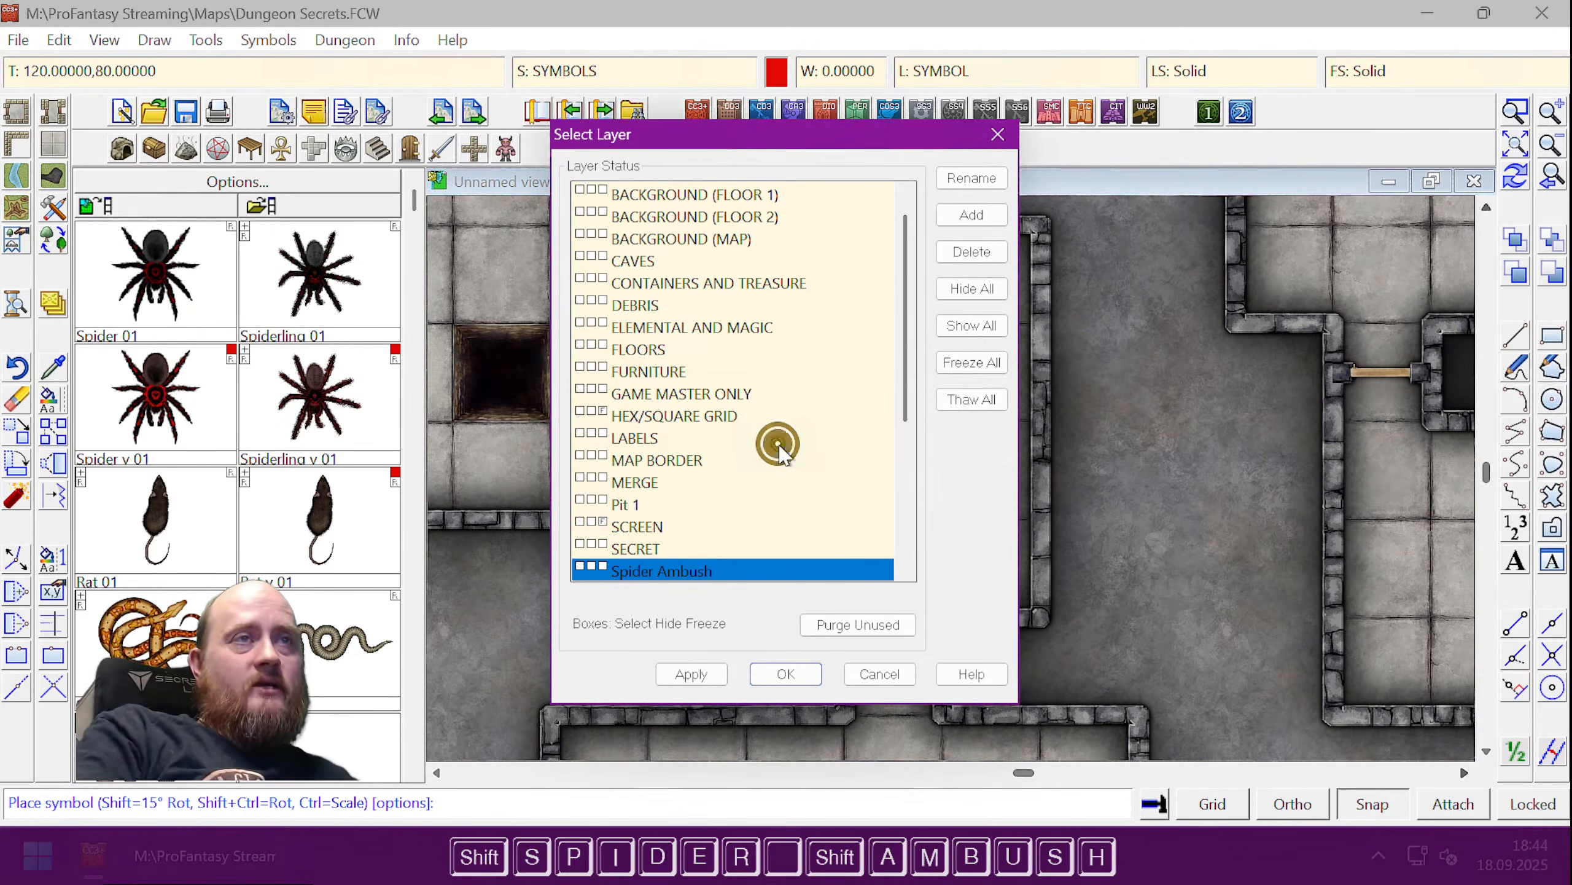
pyautogui.click(645, 574)
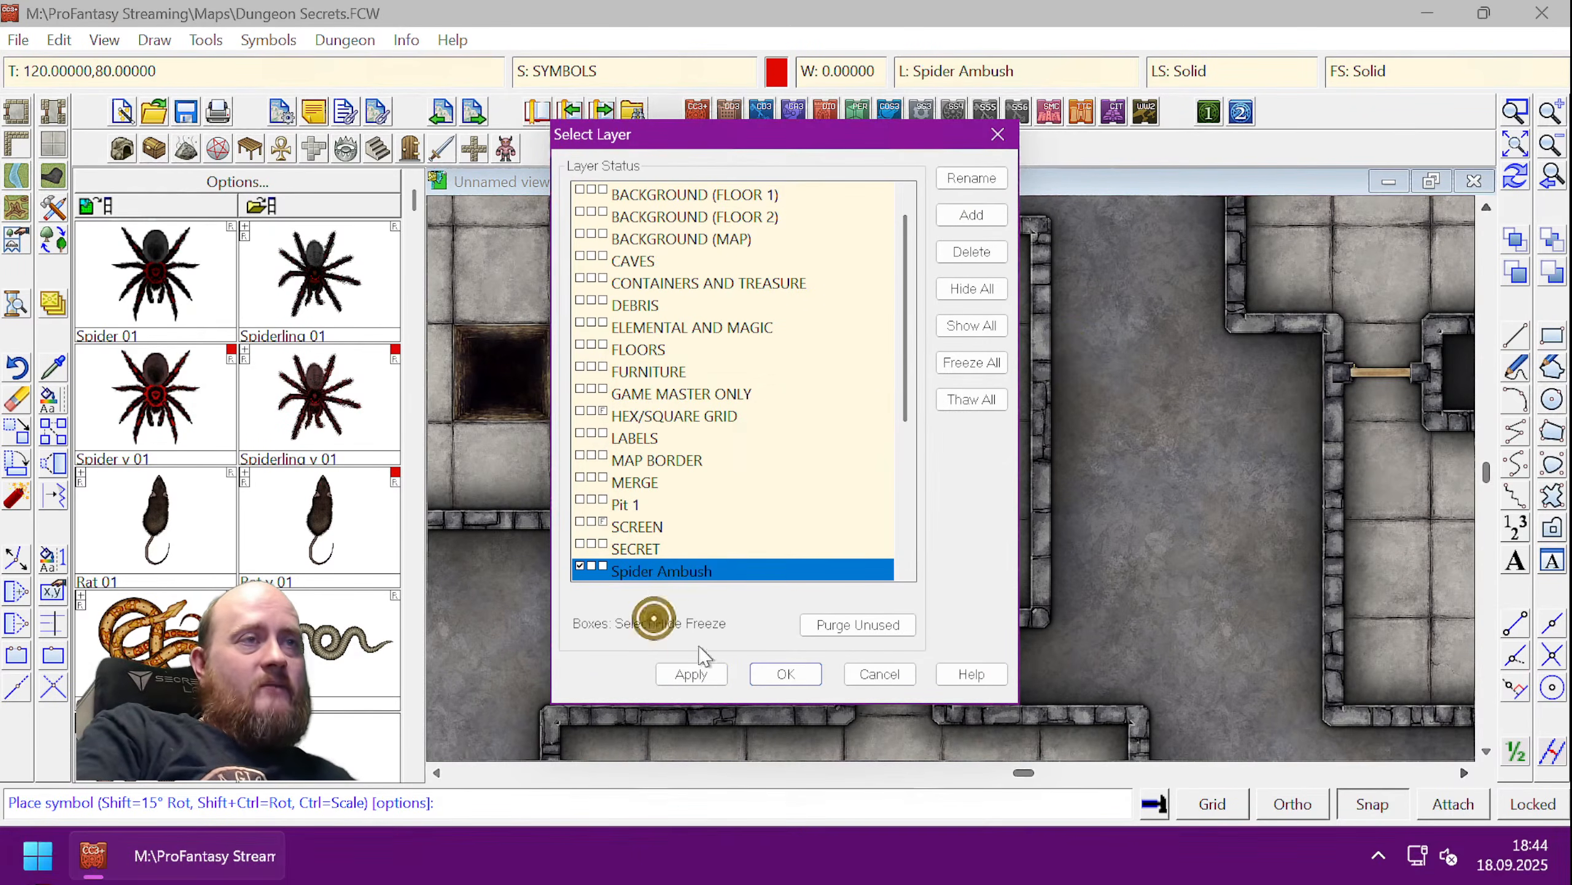
pyautogui.click(786, 673)
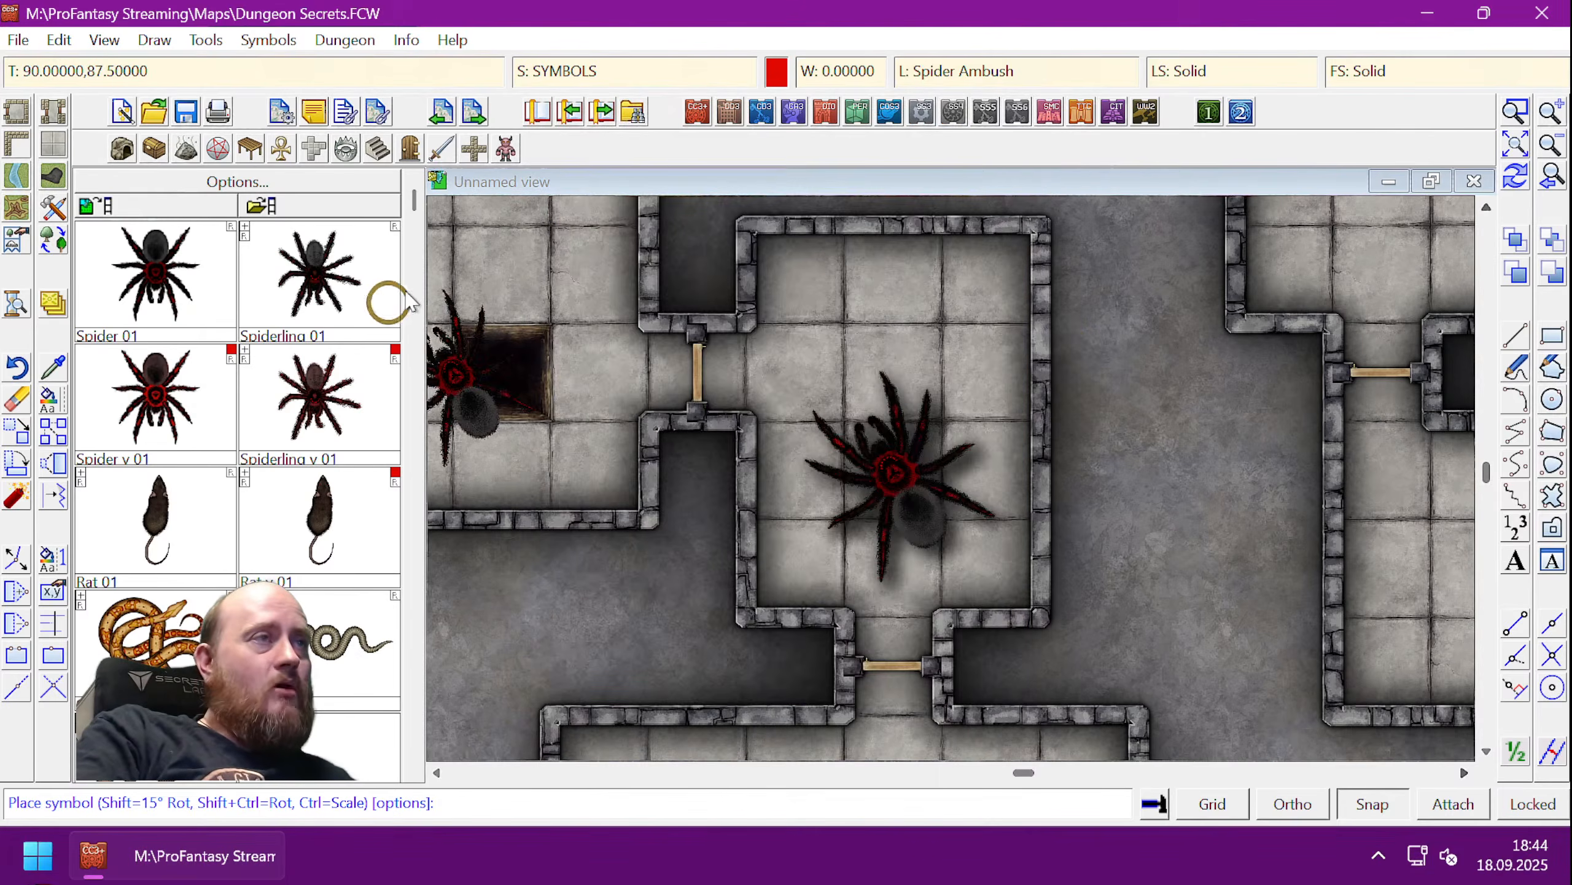
# - Place five rotated Spiderling 01 symbols around the big spider, then finish placing
pyautogui.click(283, 271)
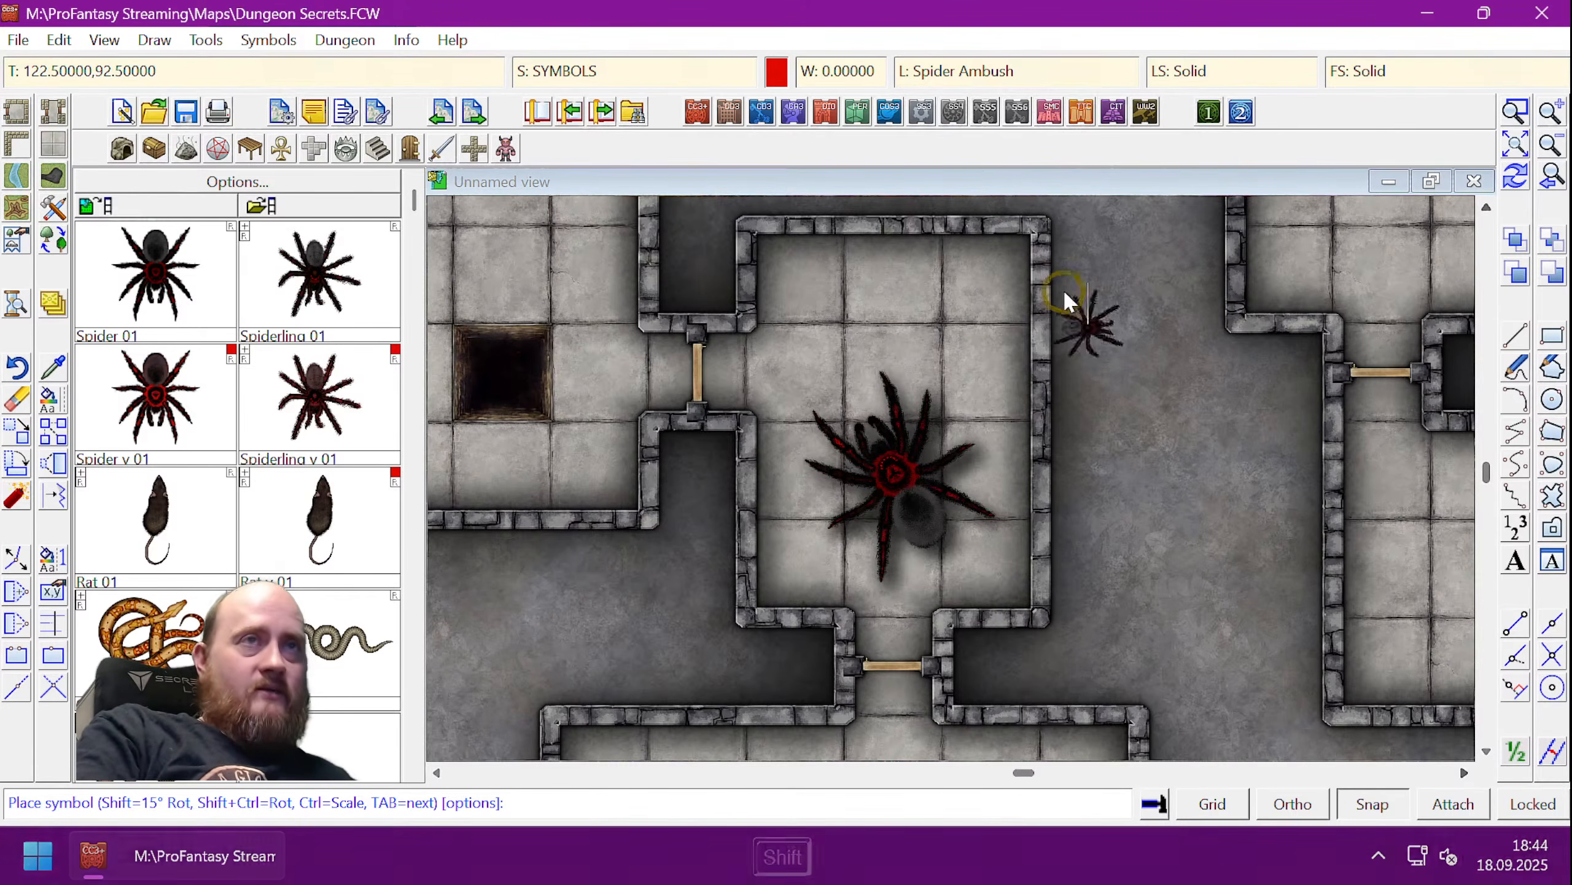
pyautogui.press('shift')
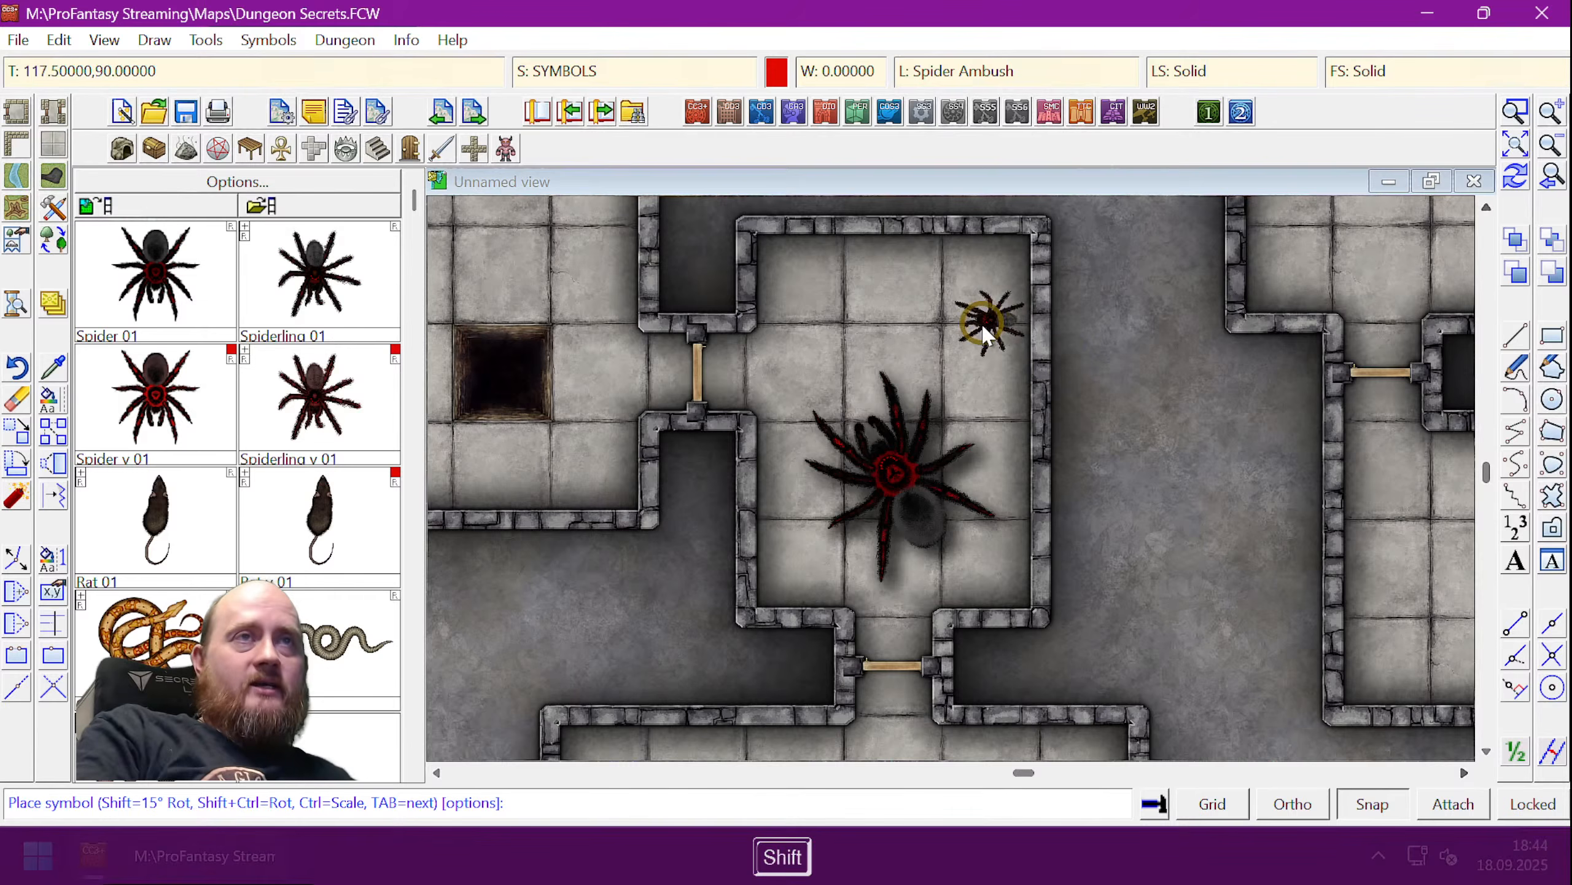
pyautogui.click(983, 327)
pyautogui.press('shift')
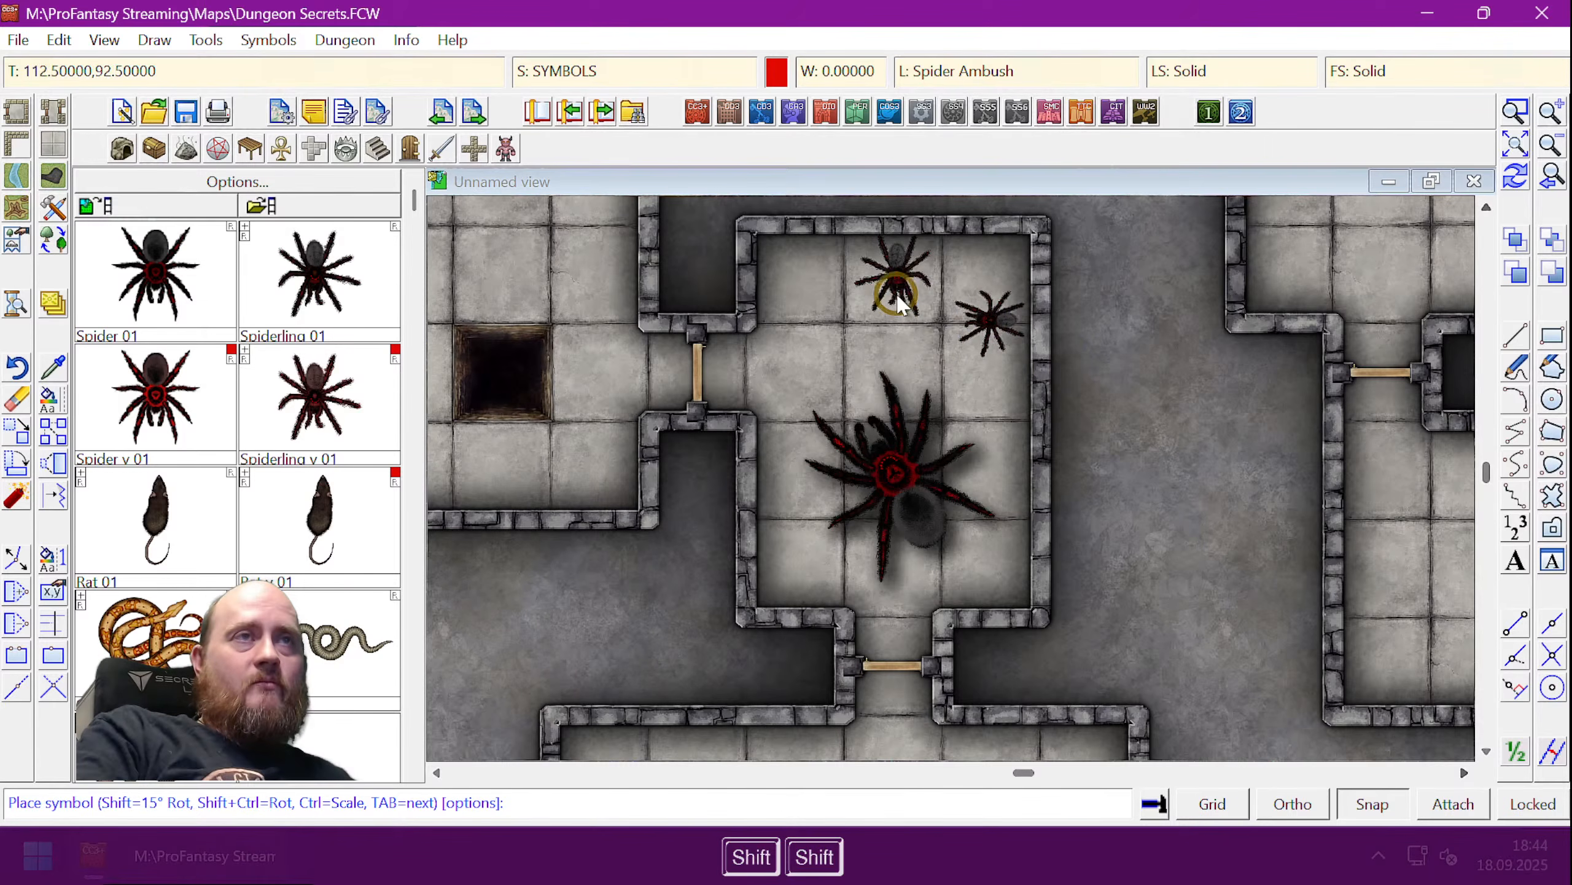
pyautogui.click(891, 282)
pyautogui.press('shift')
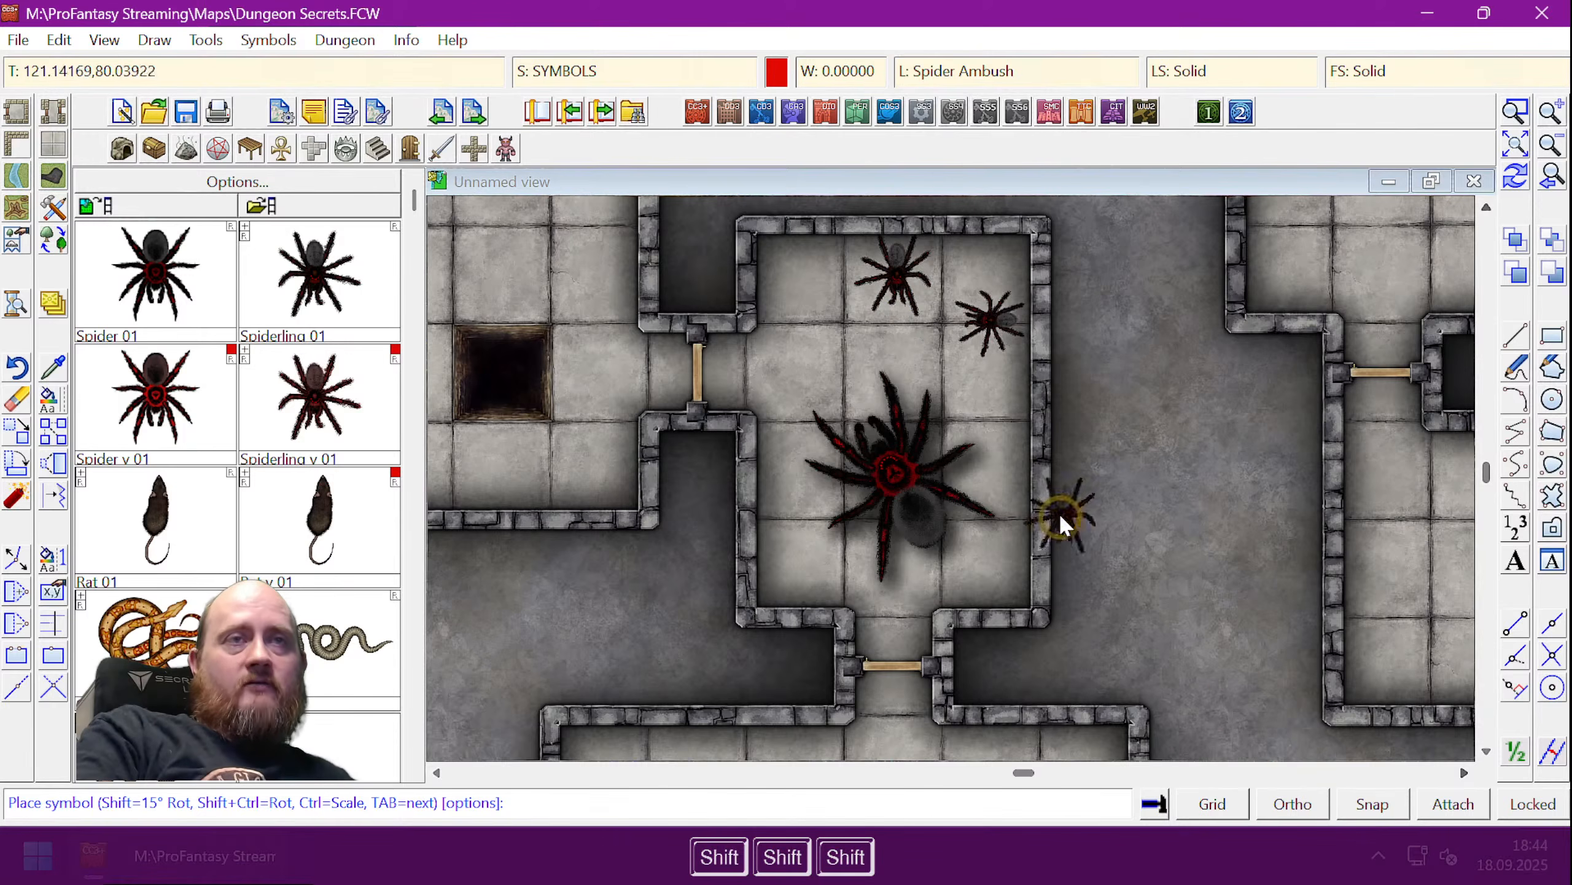
pyautogui.click(1060, 512)
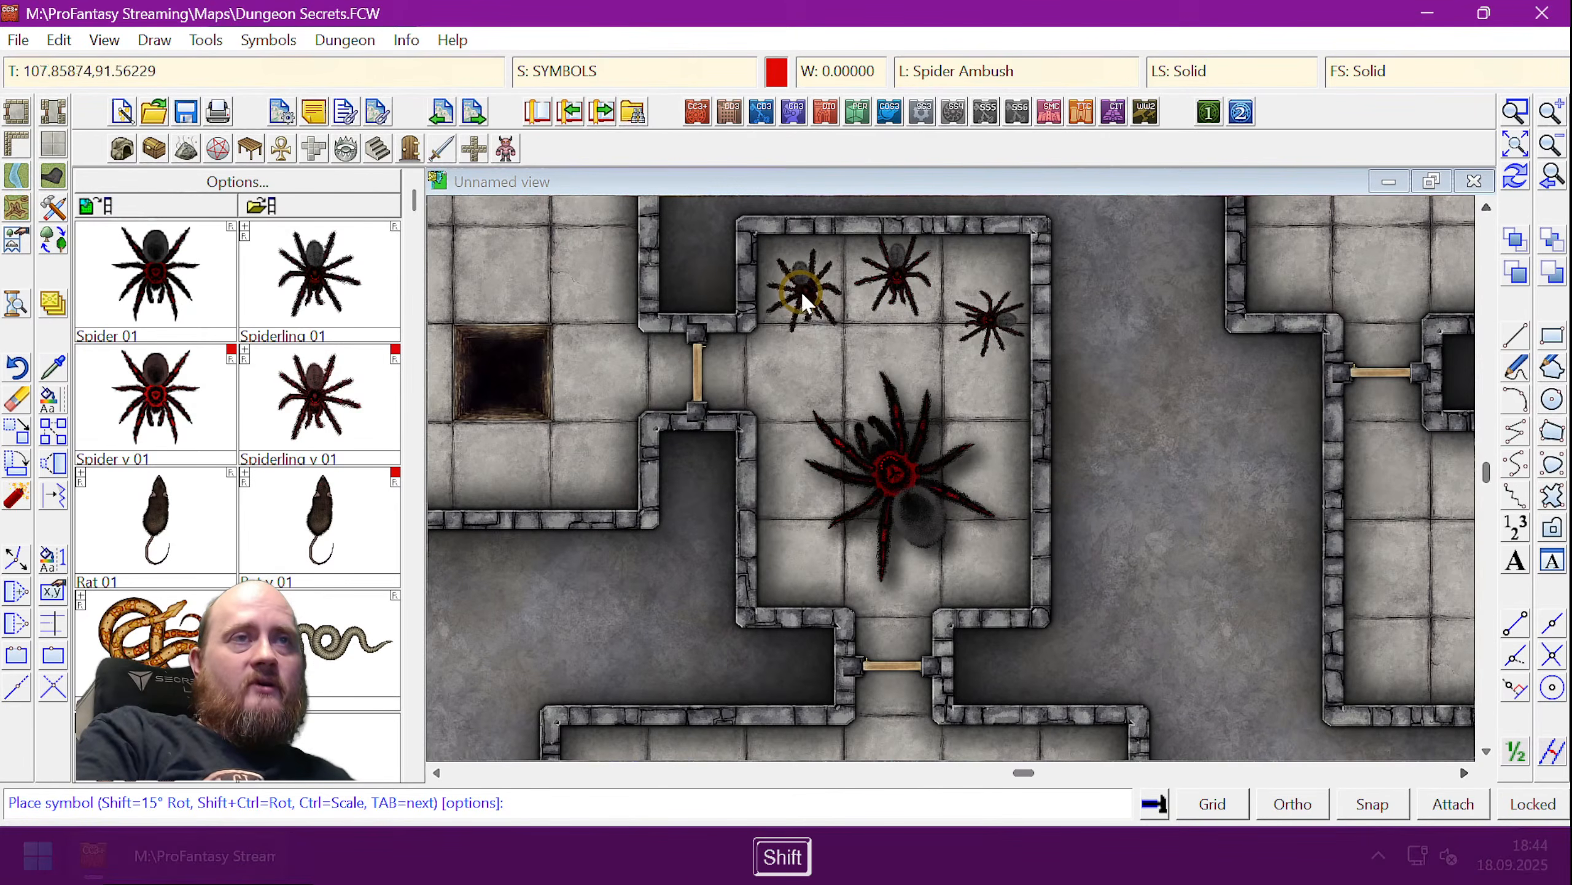
pyautogui.click(801, 290)
pyautogui.press('shift')
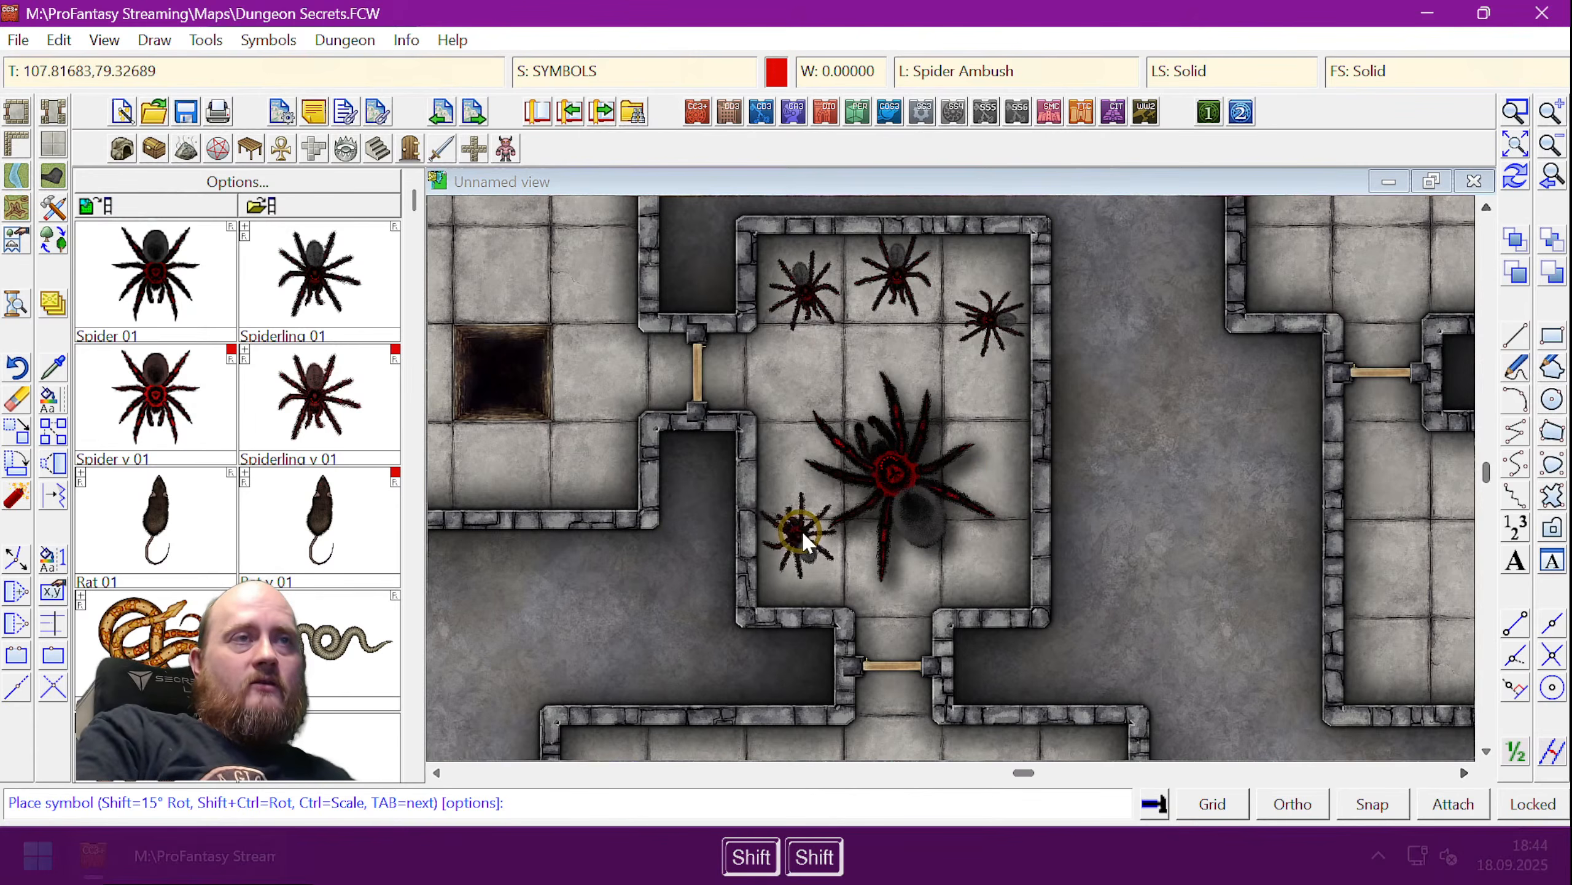
pyautogui.click(806, 543)
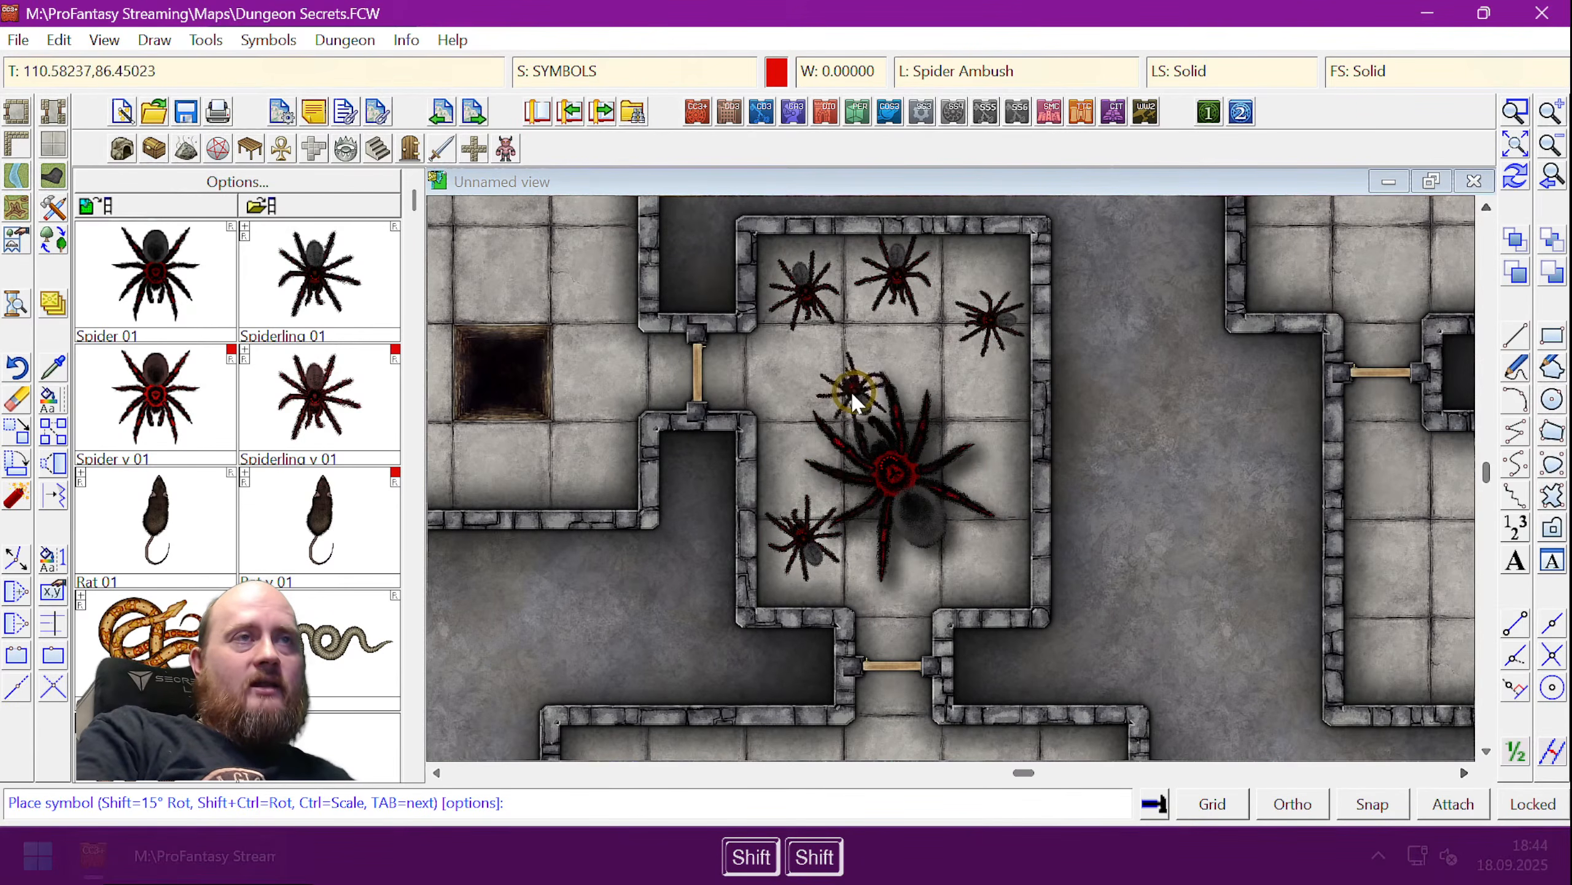
pyautogui.click(833, 386)
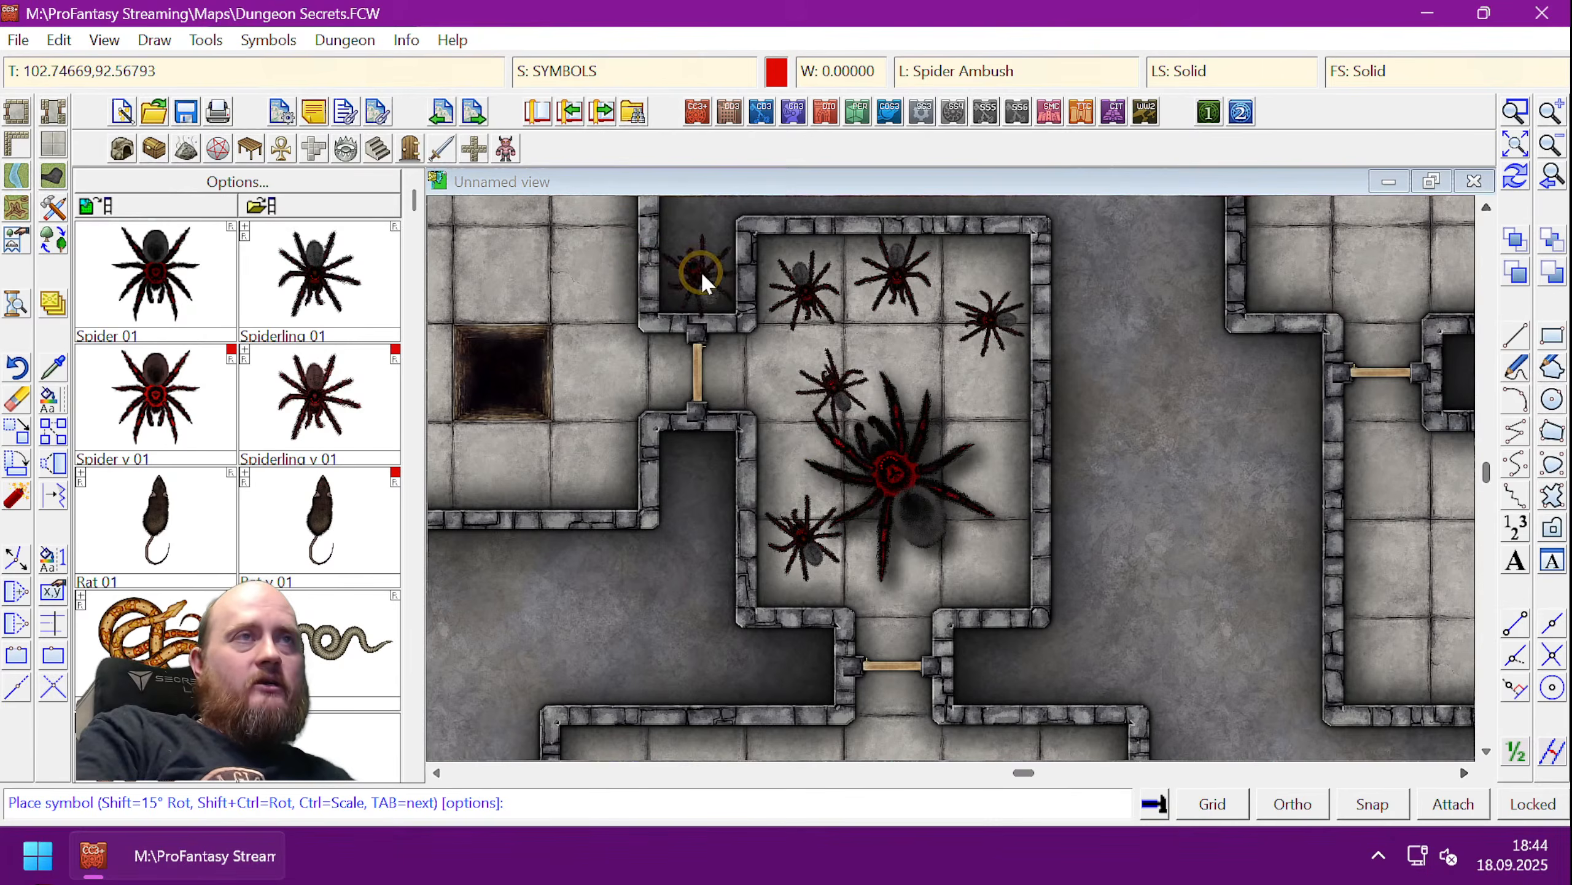
pyautogui.rightClick(700, 271)
pyautogui.click(892, 309)
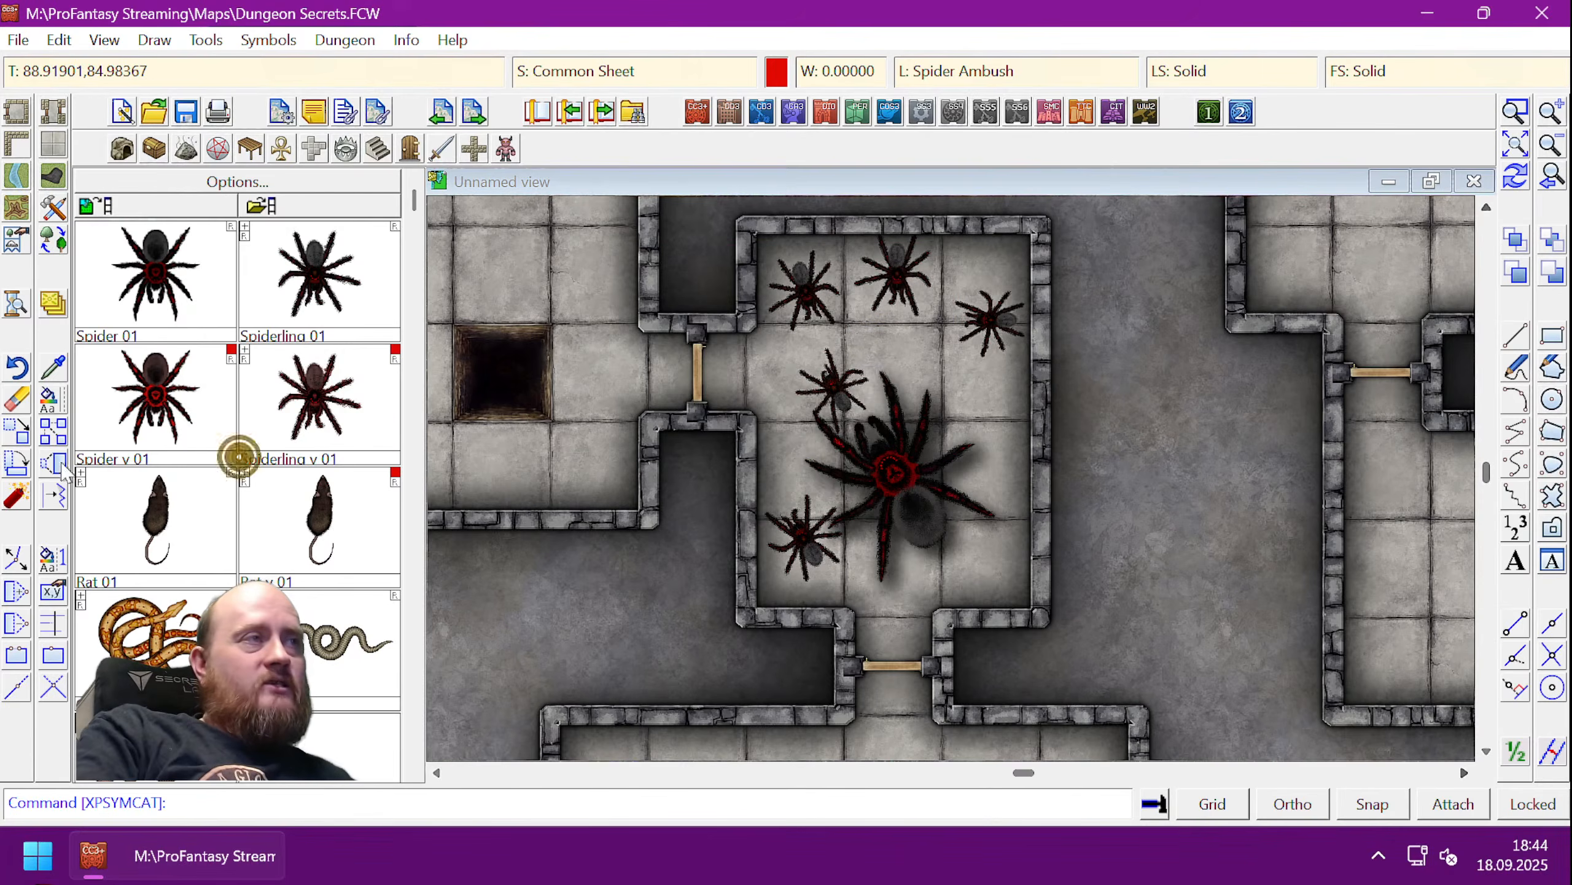
# - Put the big spider and five spiderlings on the Spider Ambush layer and redraw
pyautogui.click(51, 398)
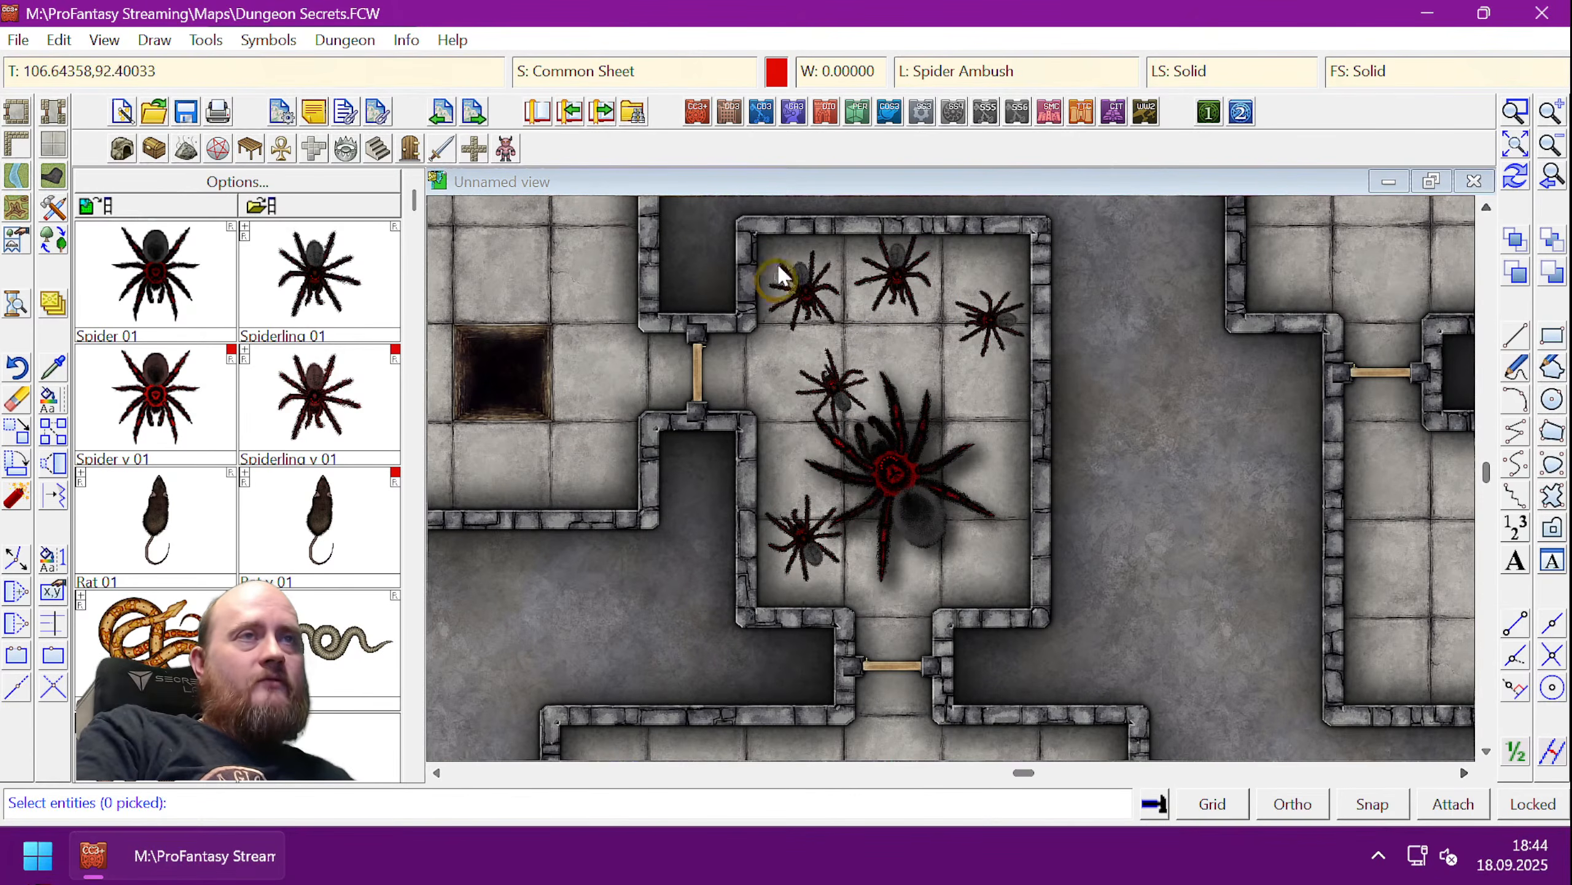
pyautogui.moveTo(776, 243); pyautogui.dragTo(994, 565)
pyautogui.click(993, 564)
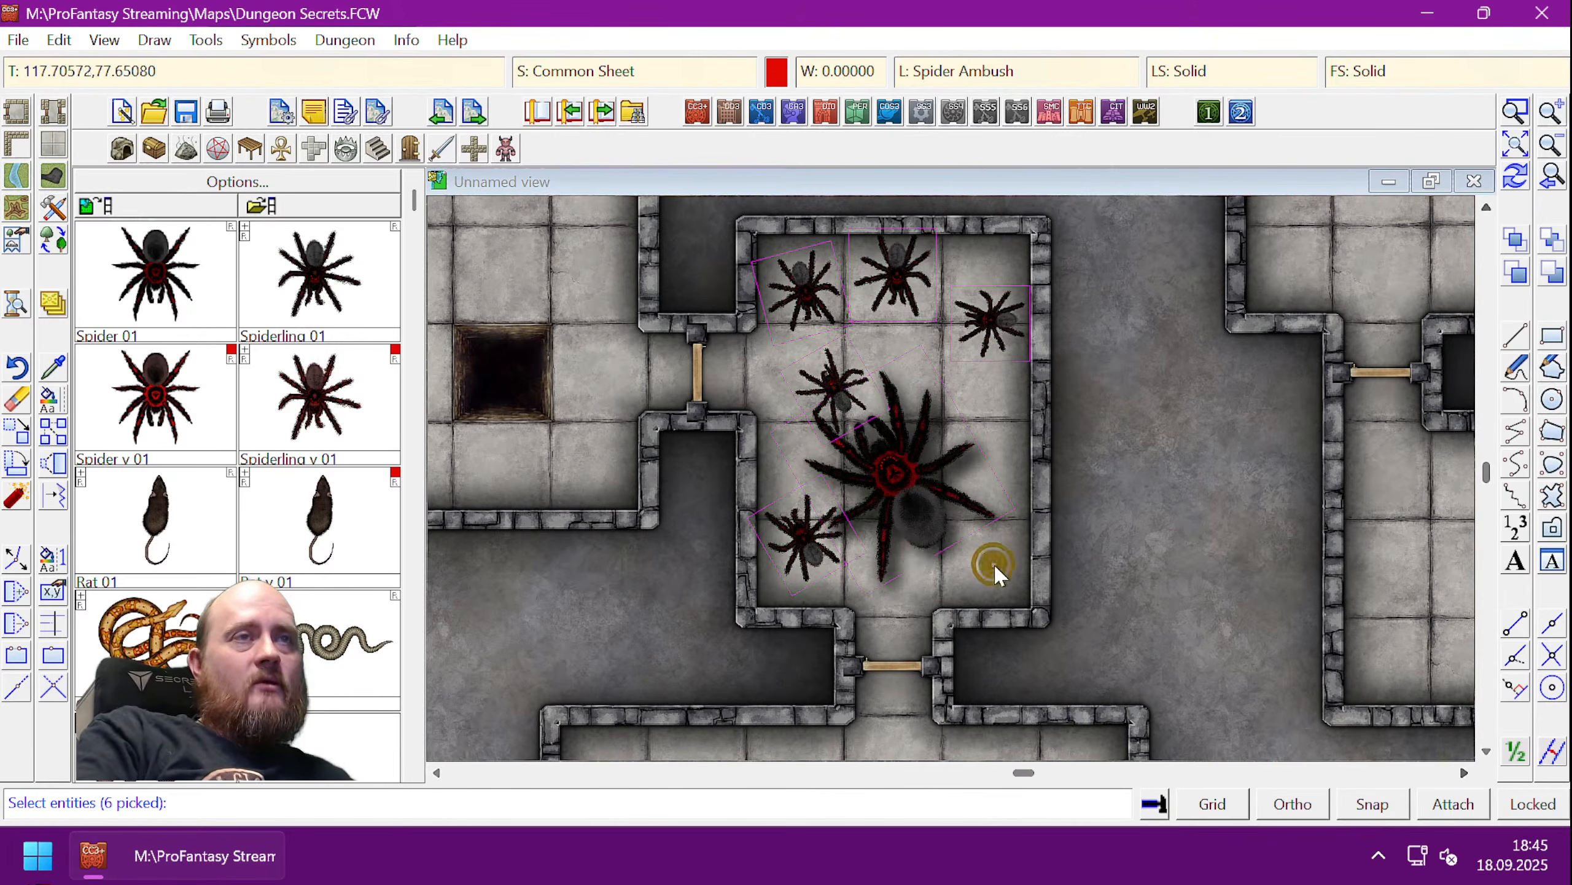
pyautogui.rightClick(927, 564)
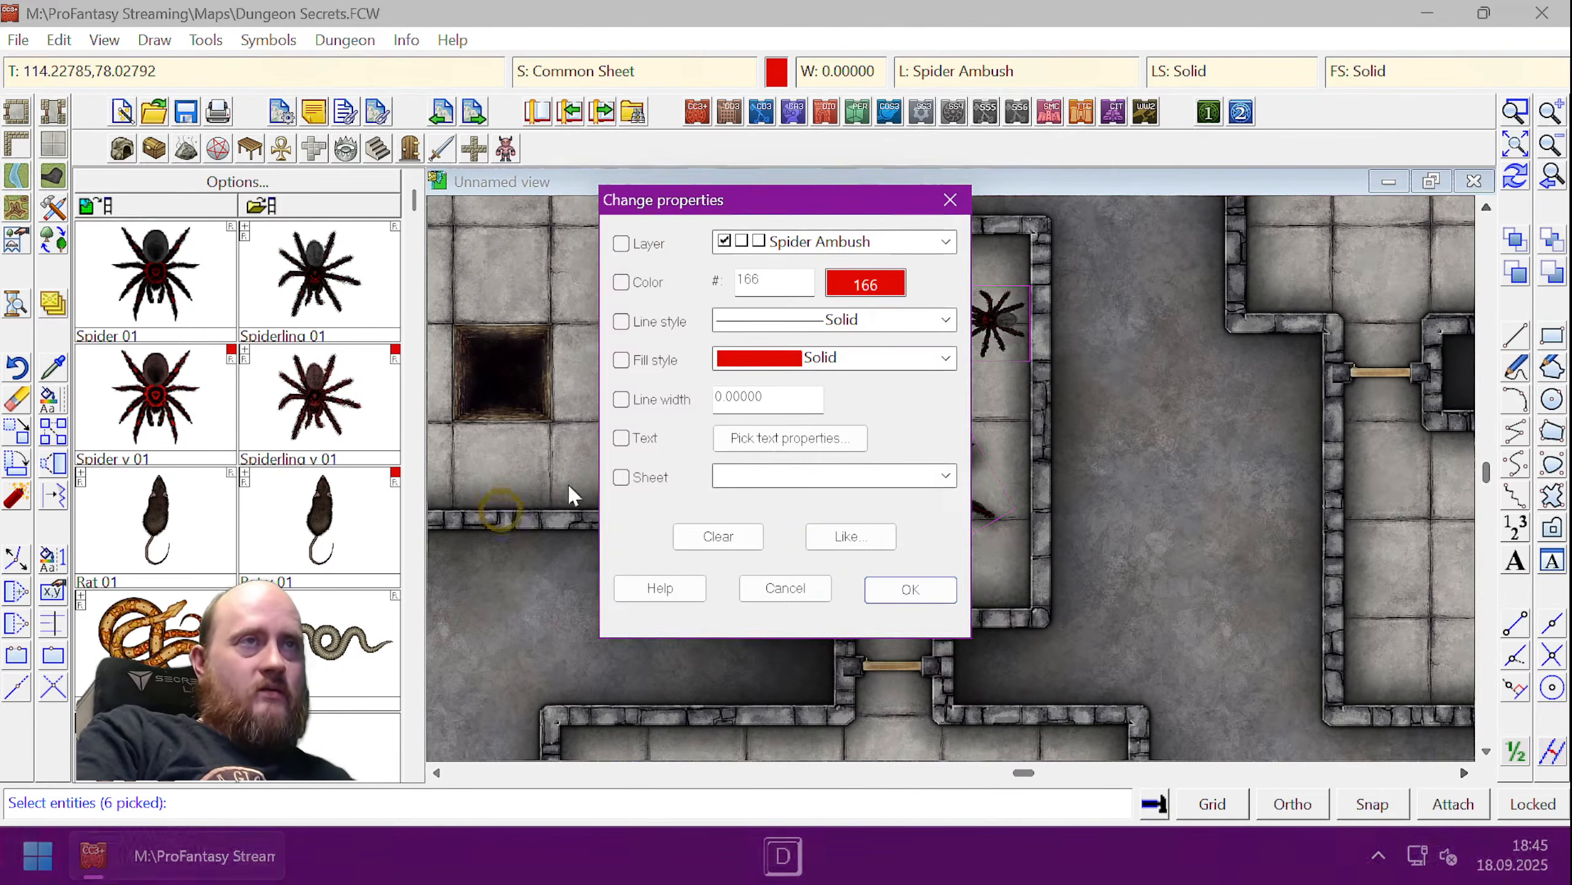
pyautogui.click(621, 243)
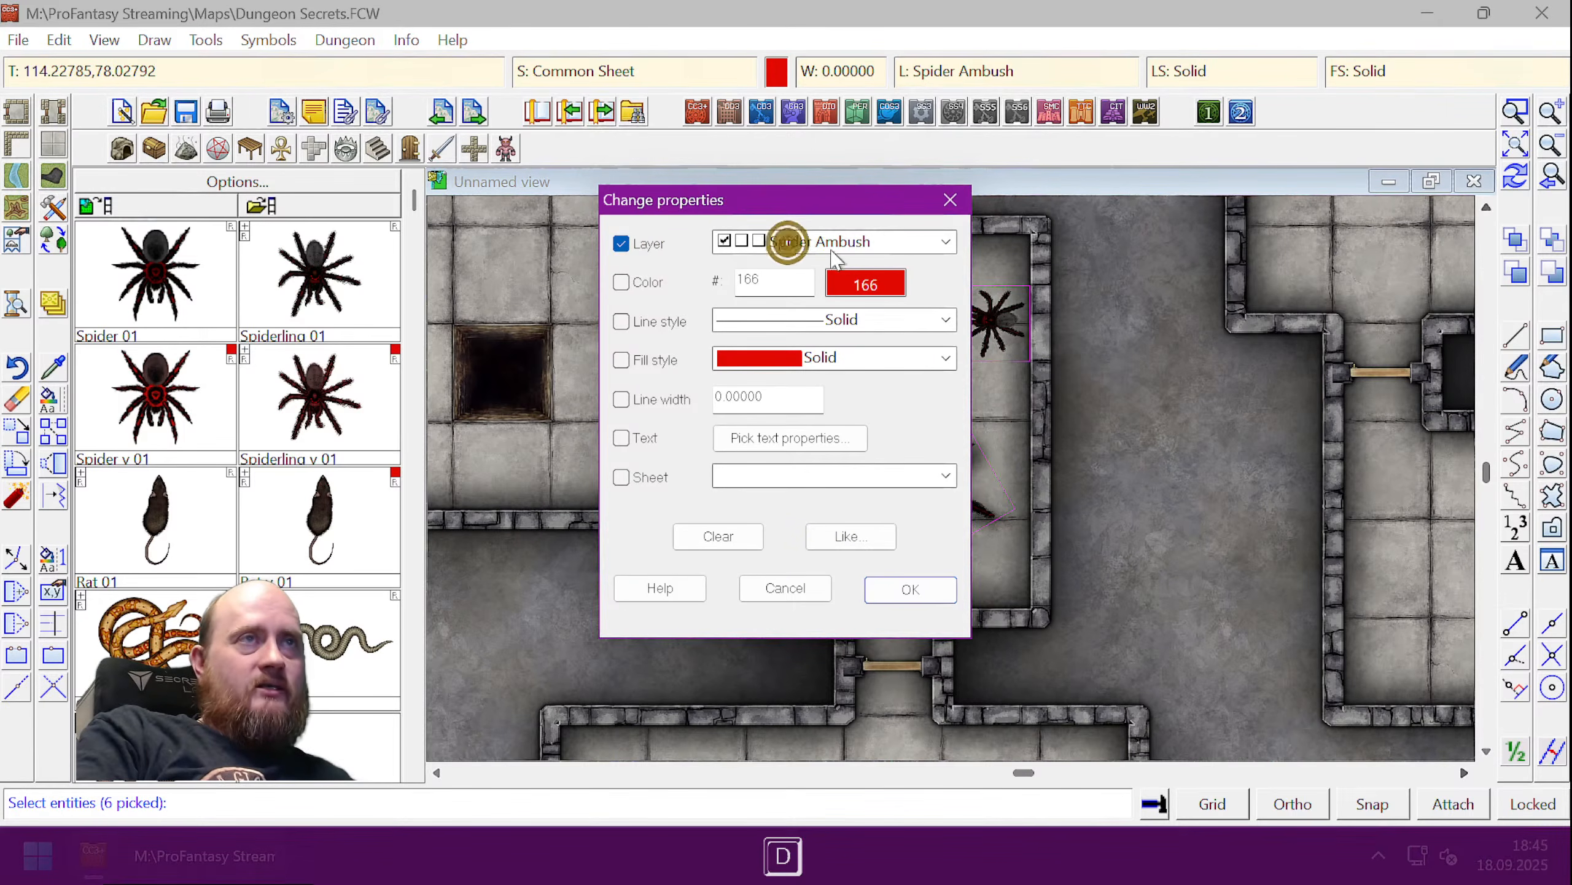
pyautogui.click(908, 590)
pyautogui.hotkey('ctrl', 'r')
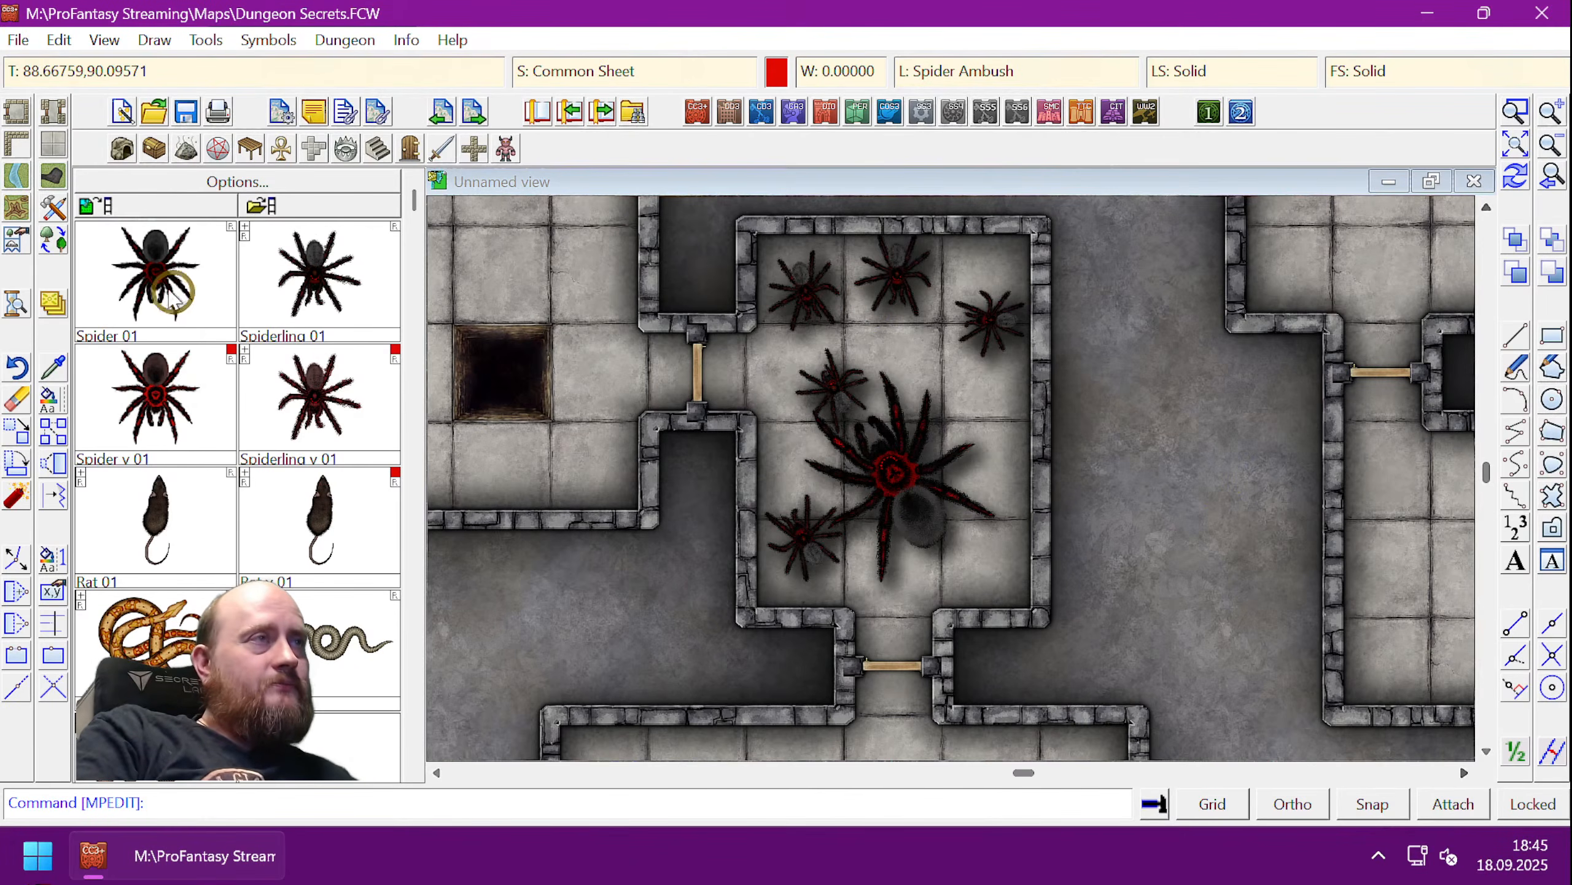
# - Place a rotated Spider 01 in the corridor east of the spider room
pyautogui.click(158, 273)
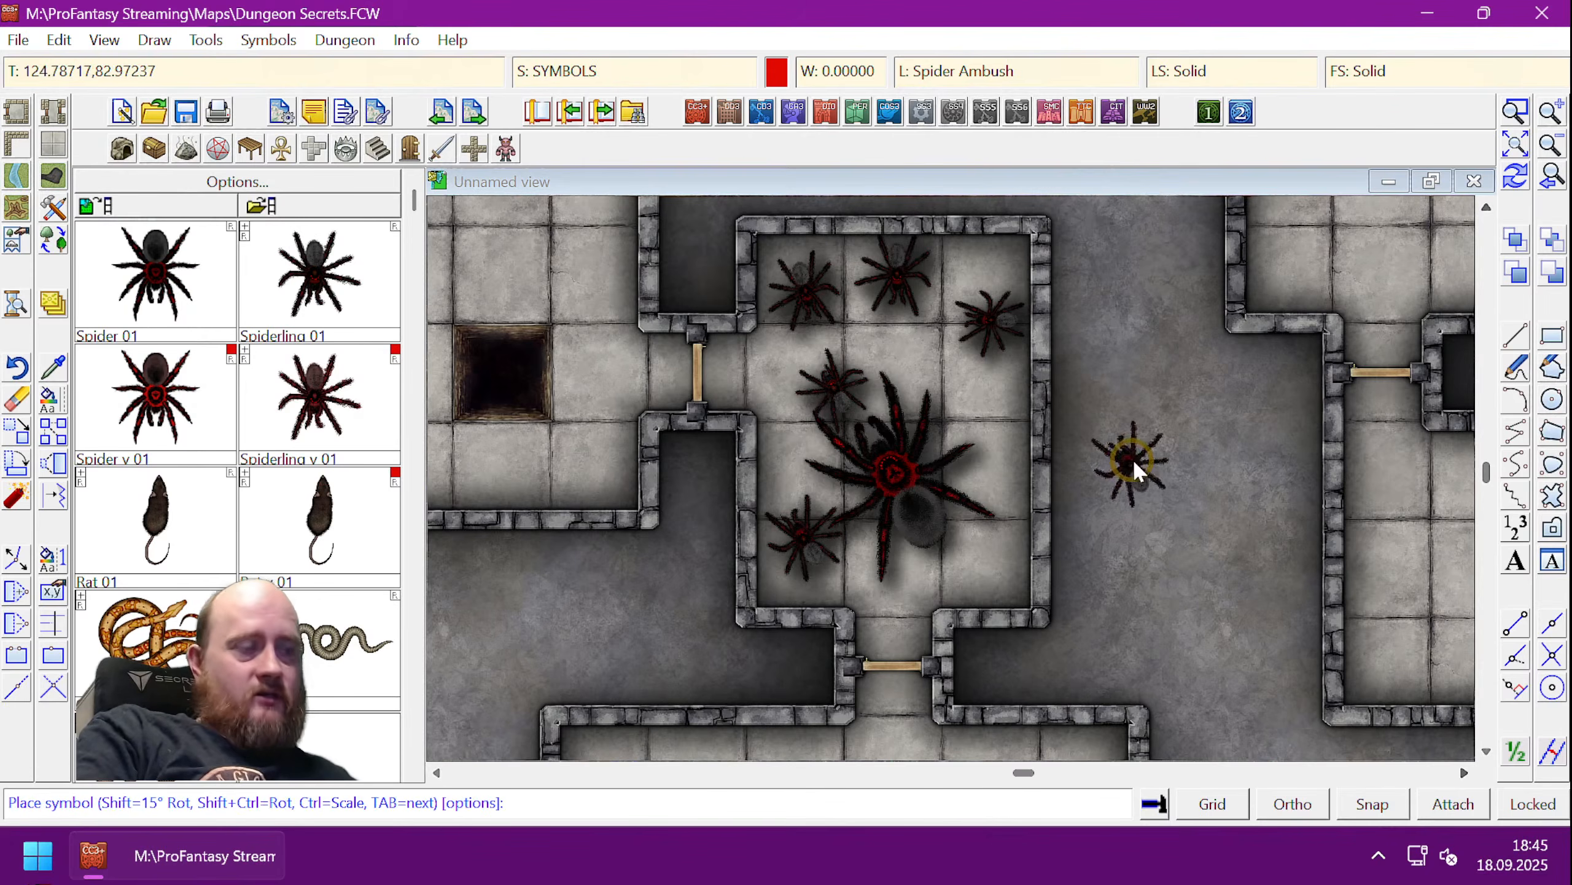
pyautogui.press('shift')
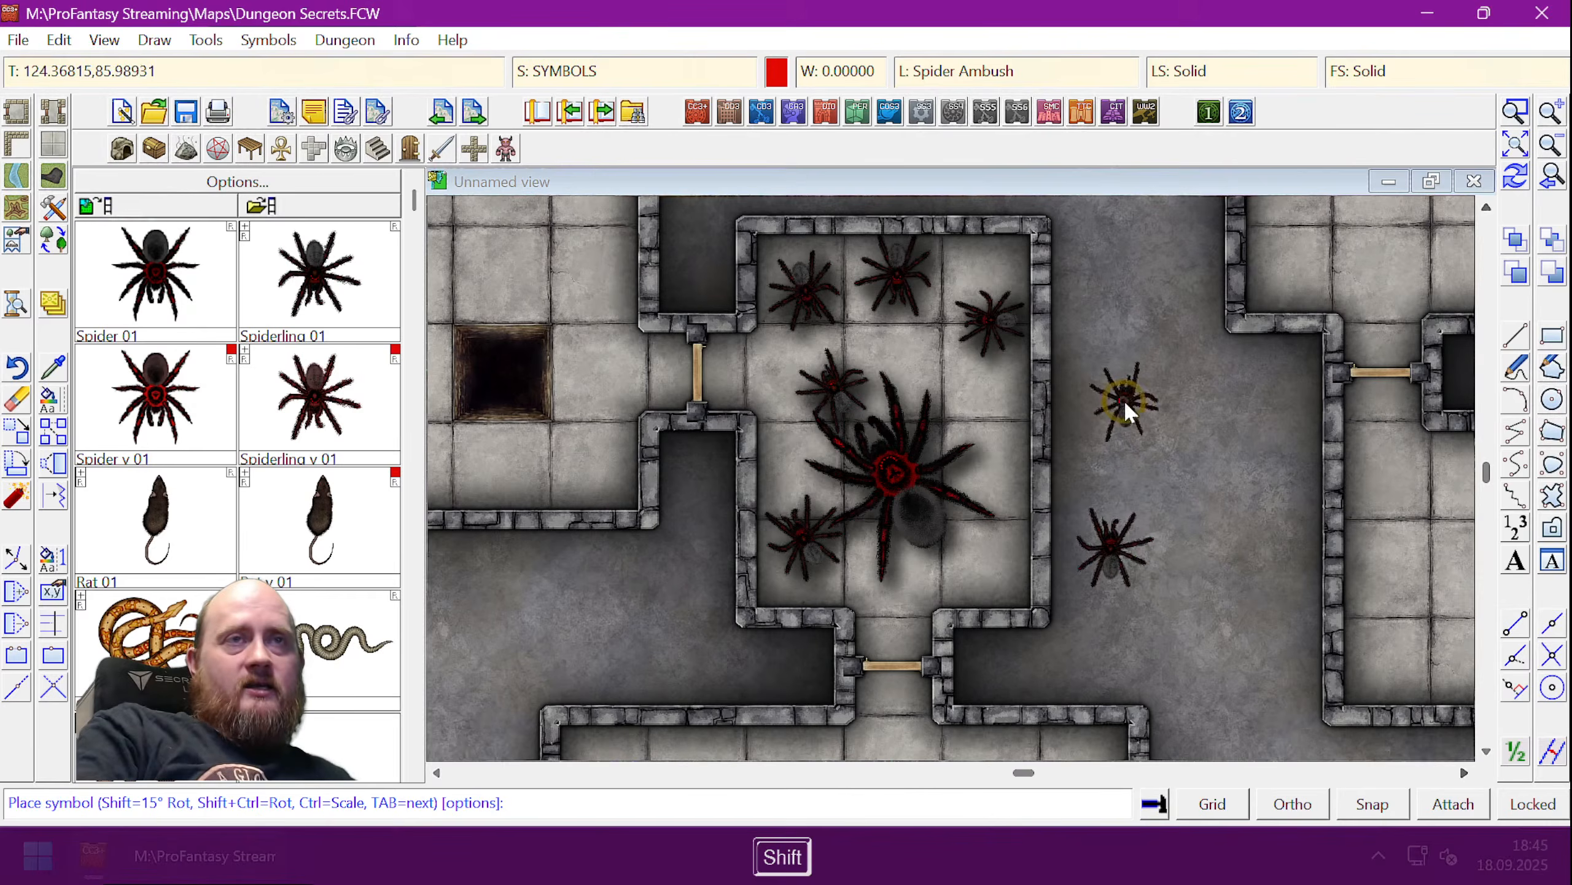
pyautogui.rightClick(1125, 401)
pyautogui.click(891, 344)
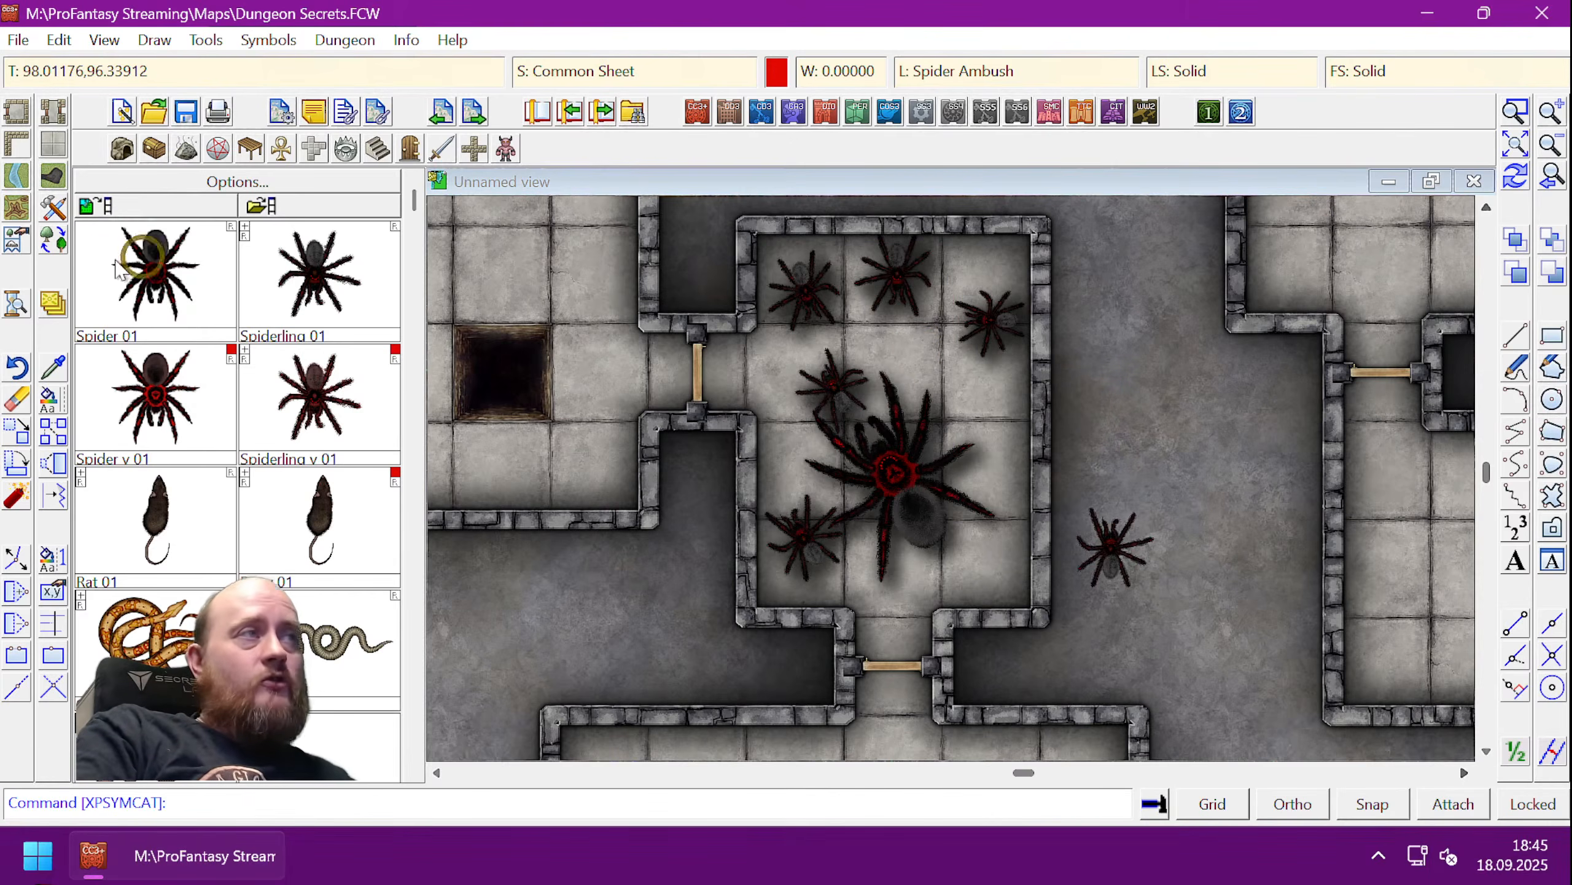
# - Move the lone corridor spider onto the SYMBOL layer and redraw
pyautogui.click(48, 401)
pyautogui.click(1119, 564)
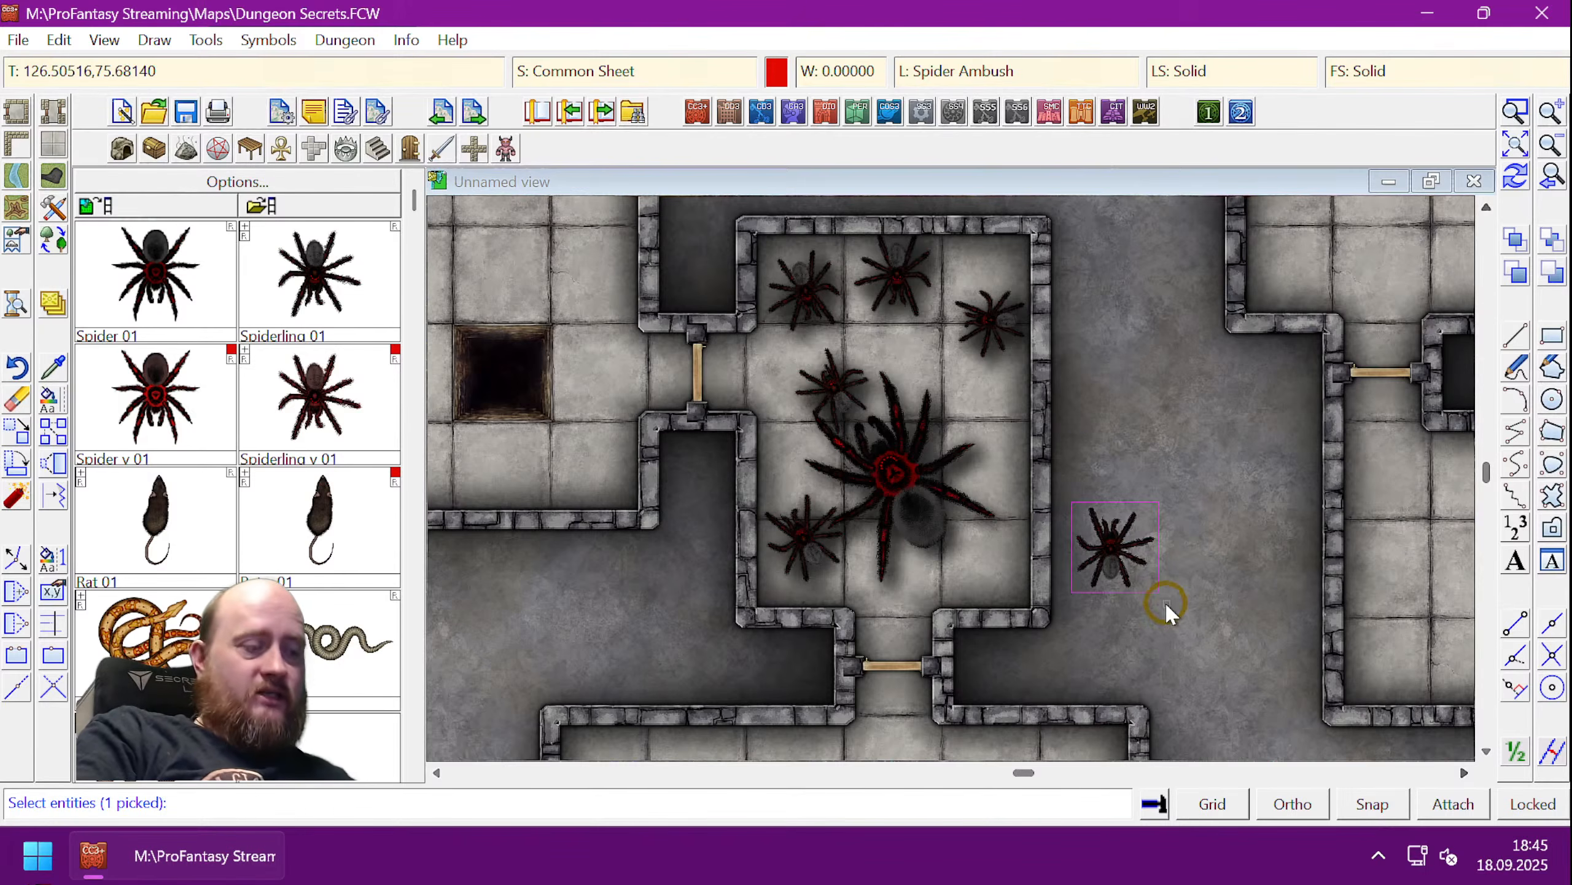
pyautogui.press('d')
pyautogui.click(644, 243)
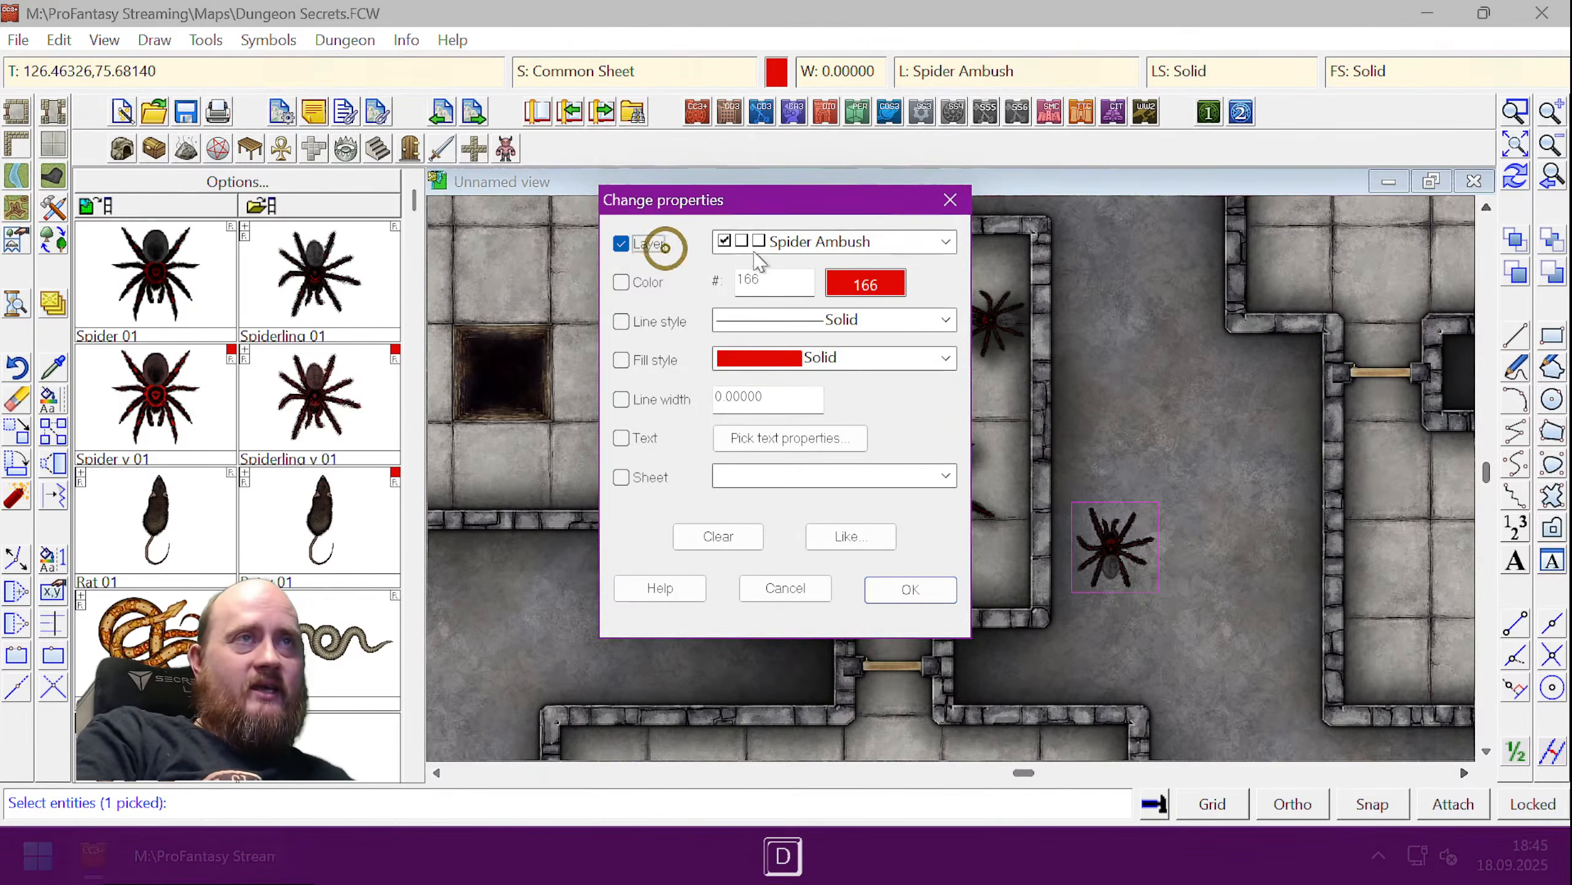
pyautogui.click(918, 243)
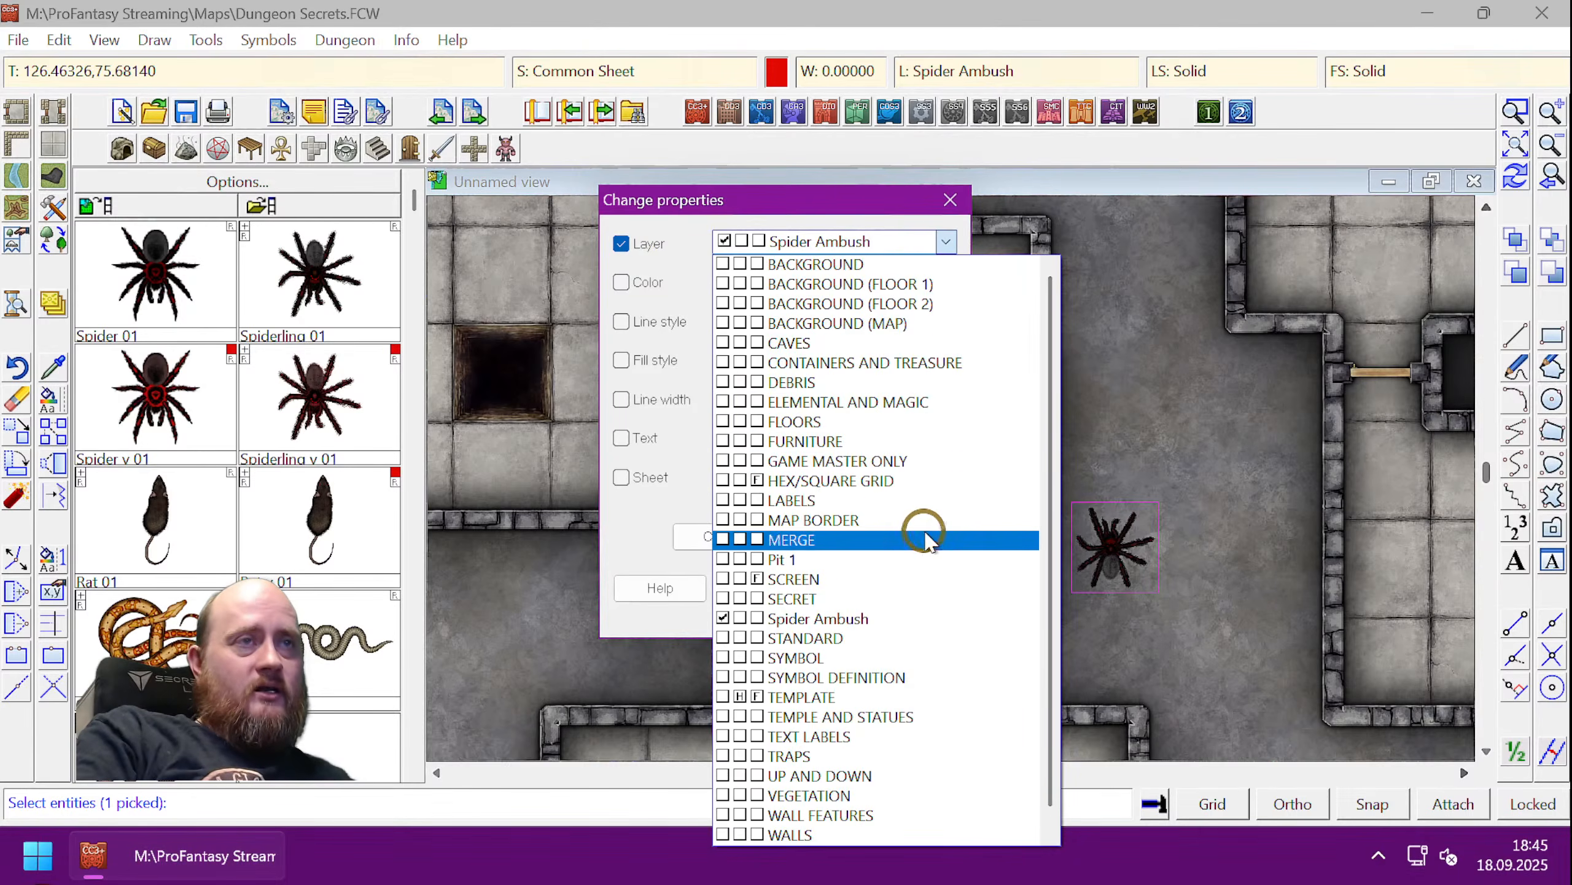
pyautogui.scroll(-1, 927, 541)
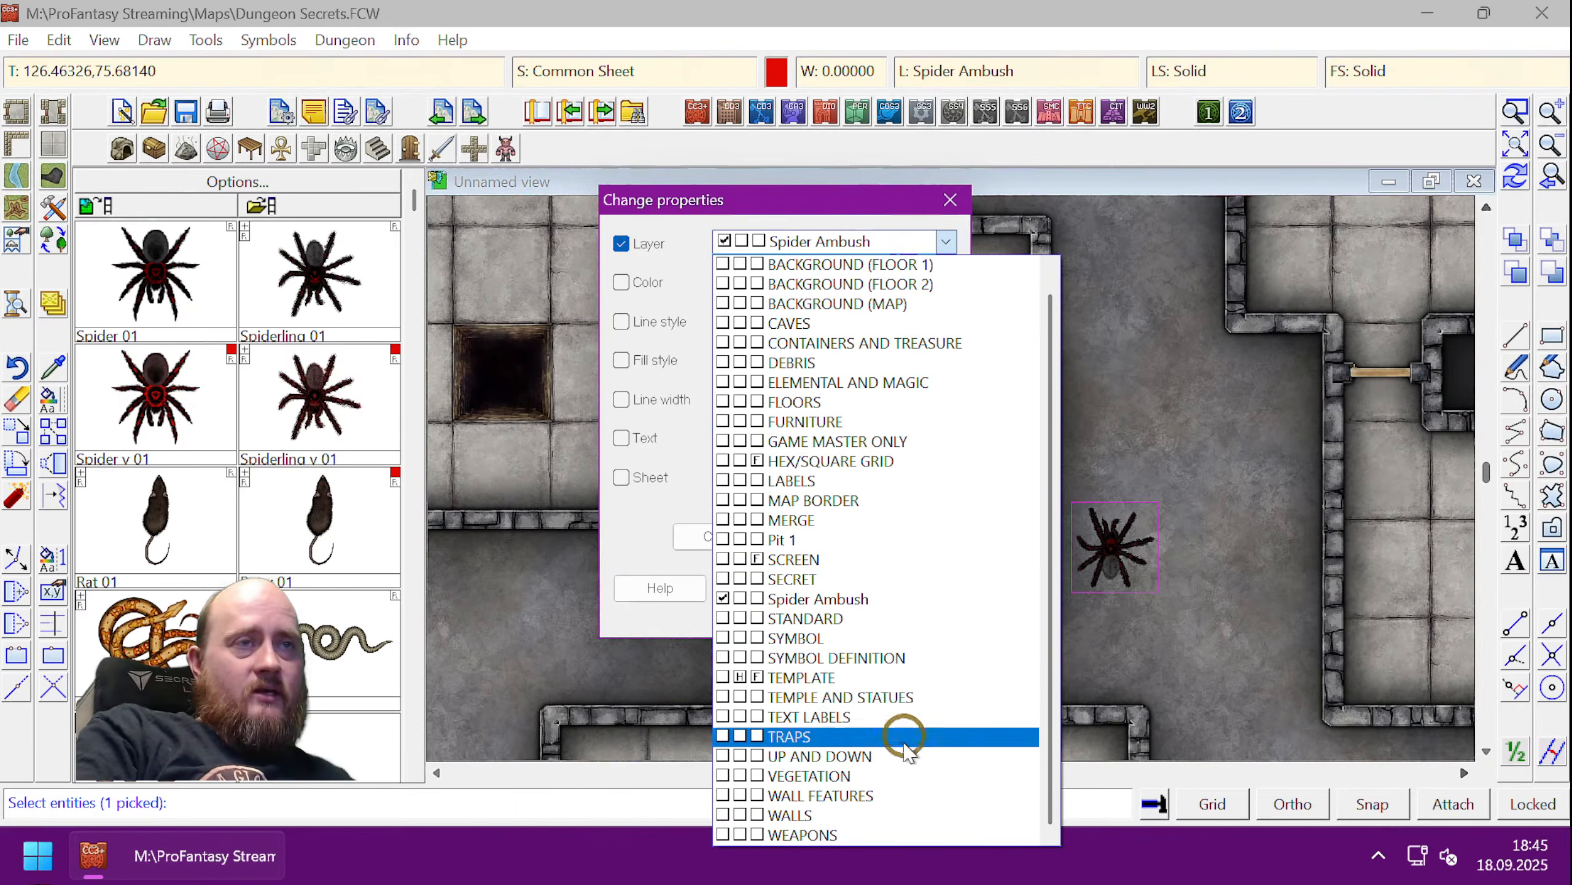
pyautogui.scroll(1, 905, 768)
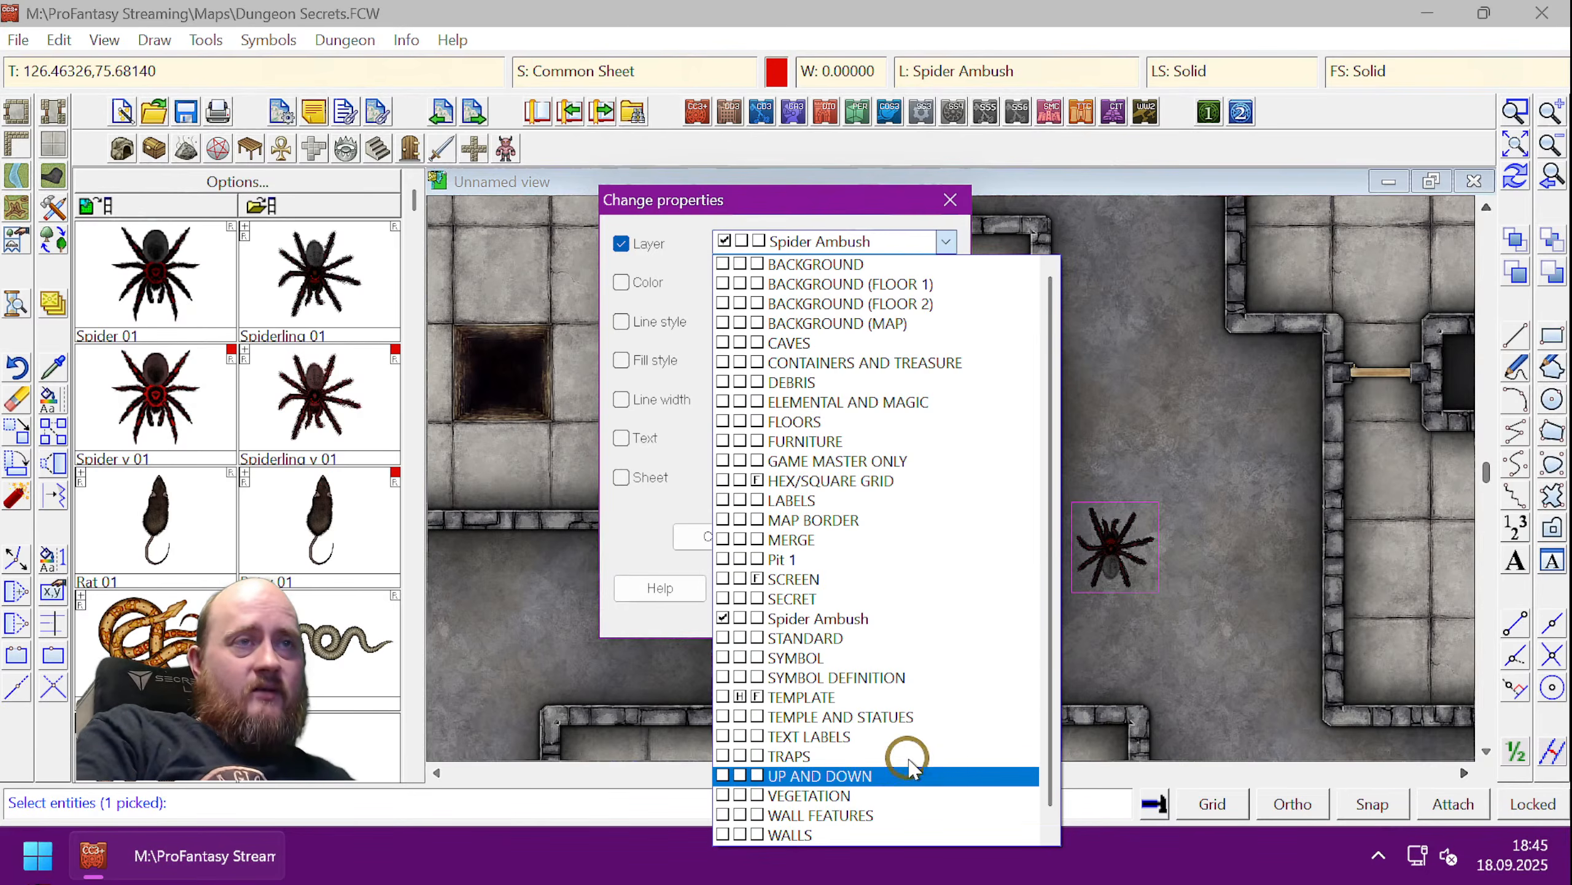
pyautogui.click(729, 657)
pyautogui.click(934, 577)
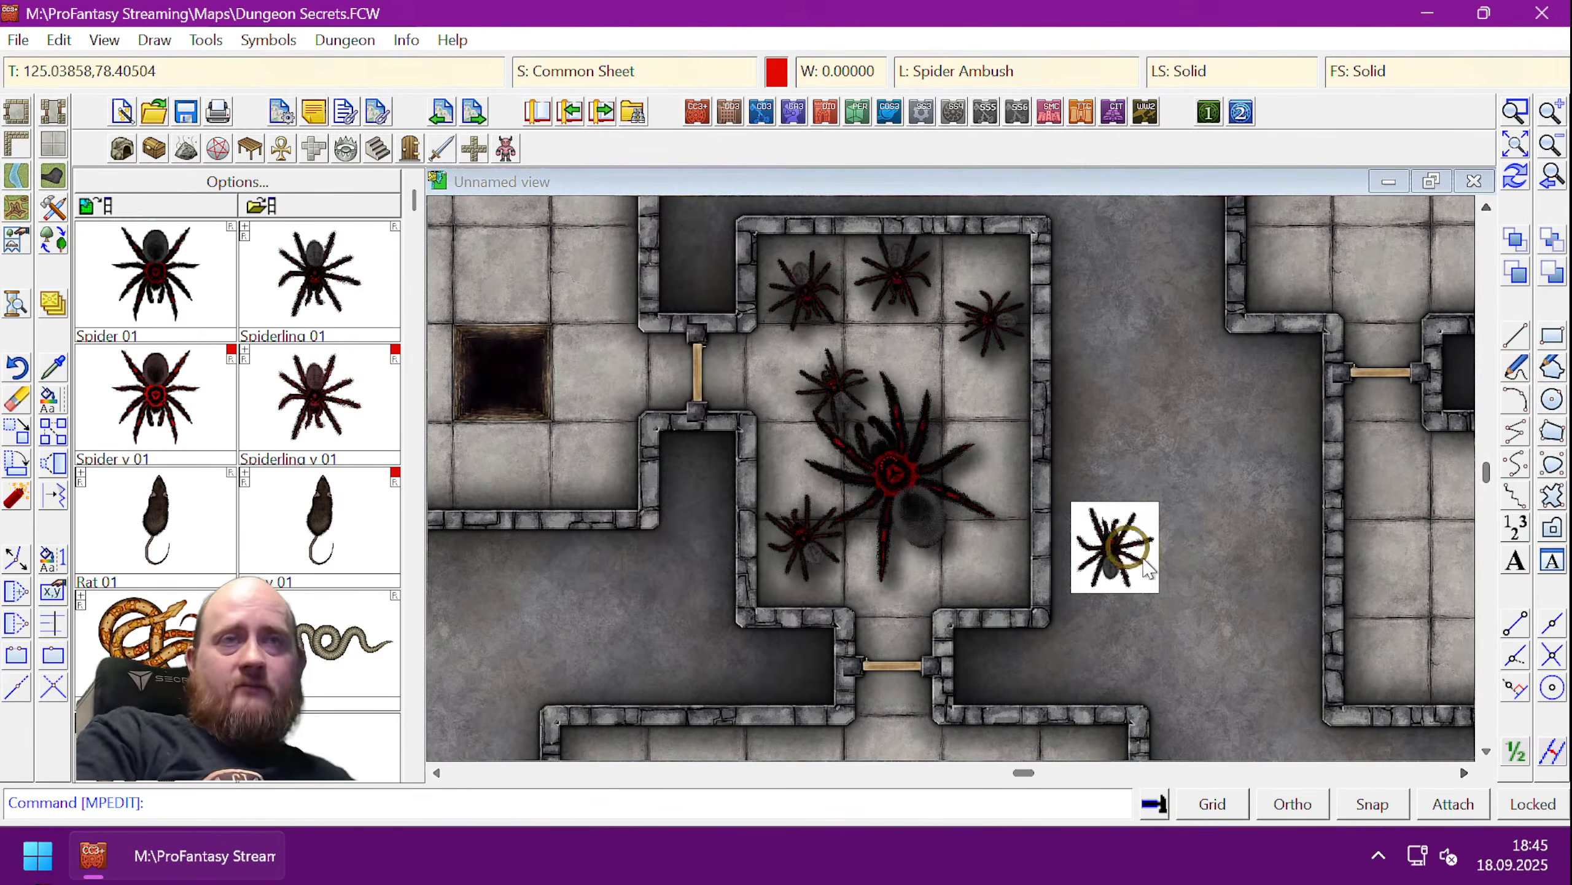
pyautogui.hotkey('ctrl', 'r')
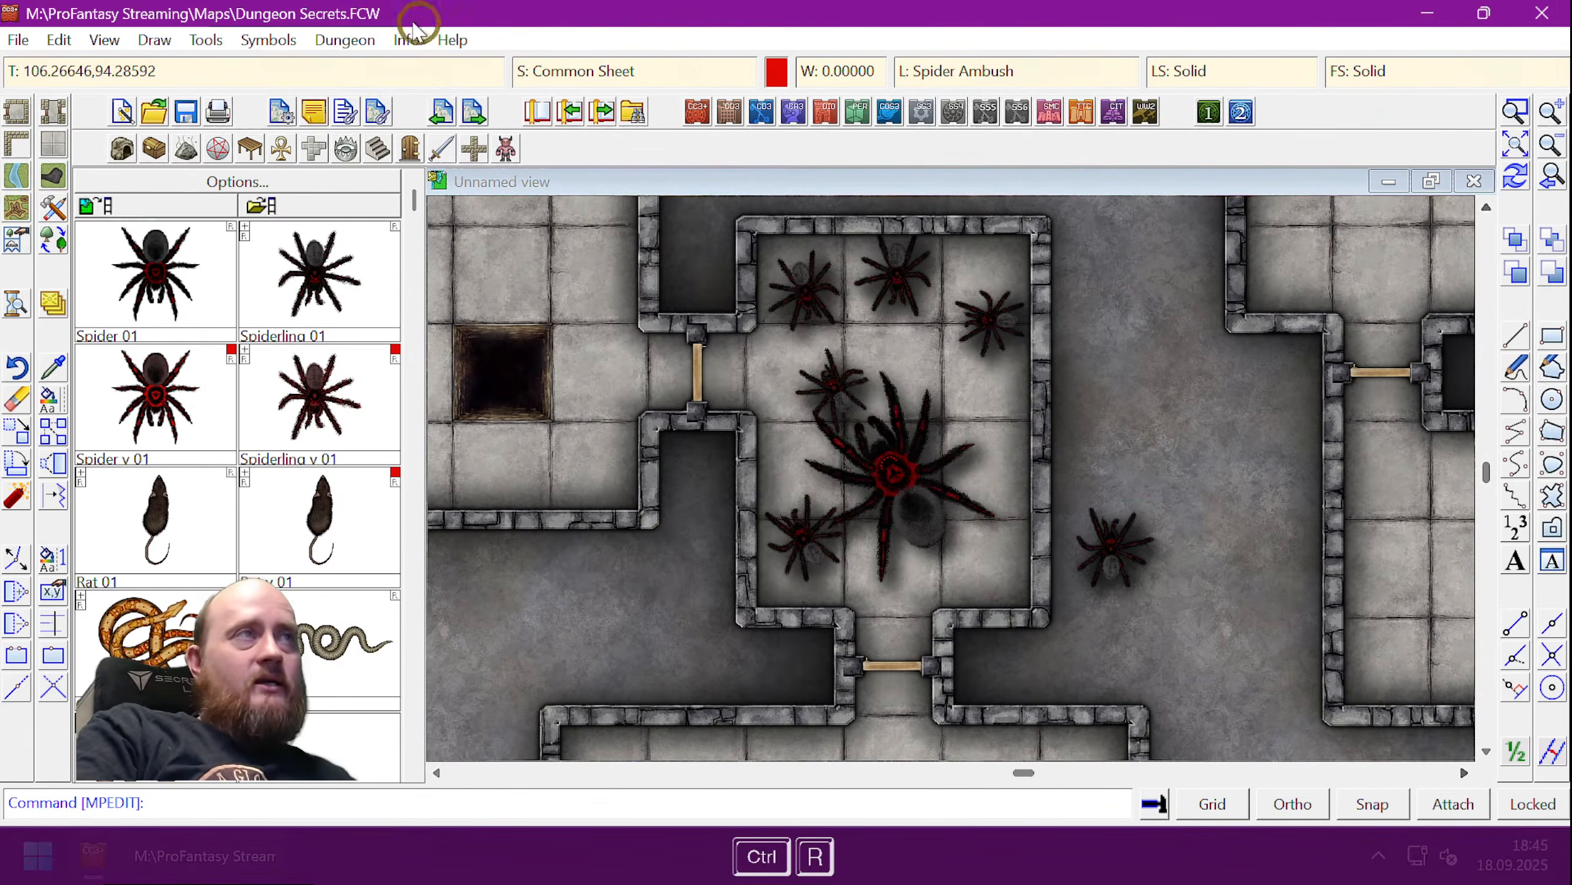
# - Start a Make Hotspot with command 'togl spider ambush;' and set its first corner beside the lone spider
pyautogui.click(197, 40)
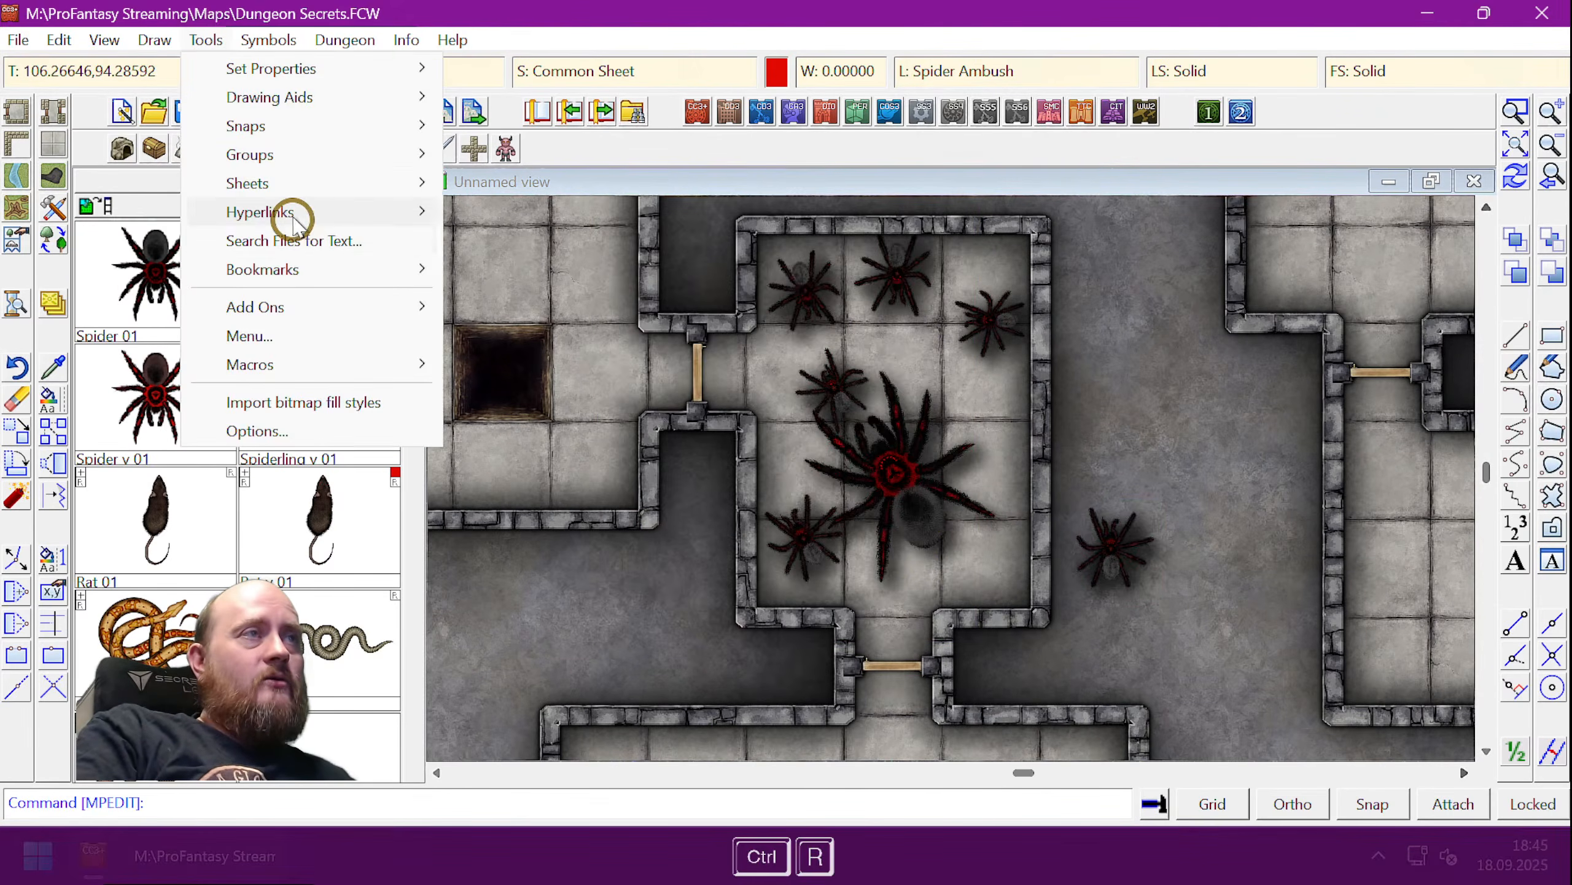
pyautogui.moveTo(302, 355)
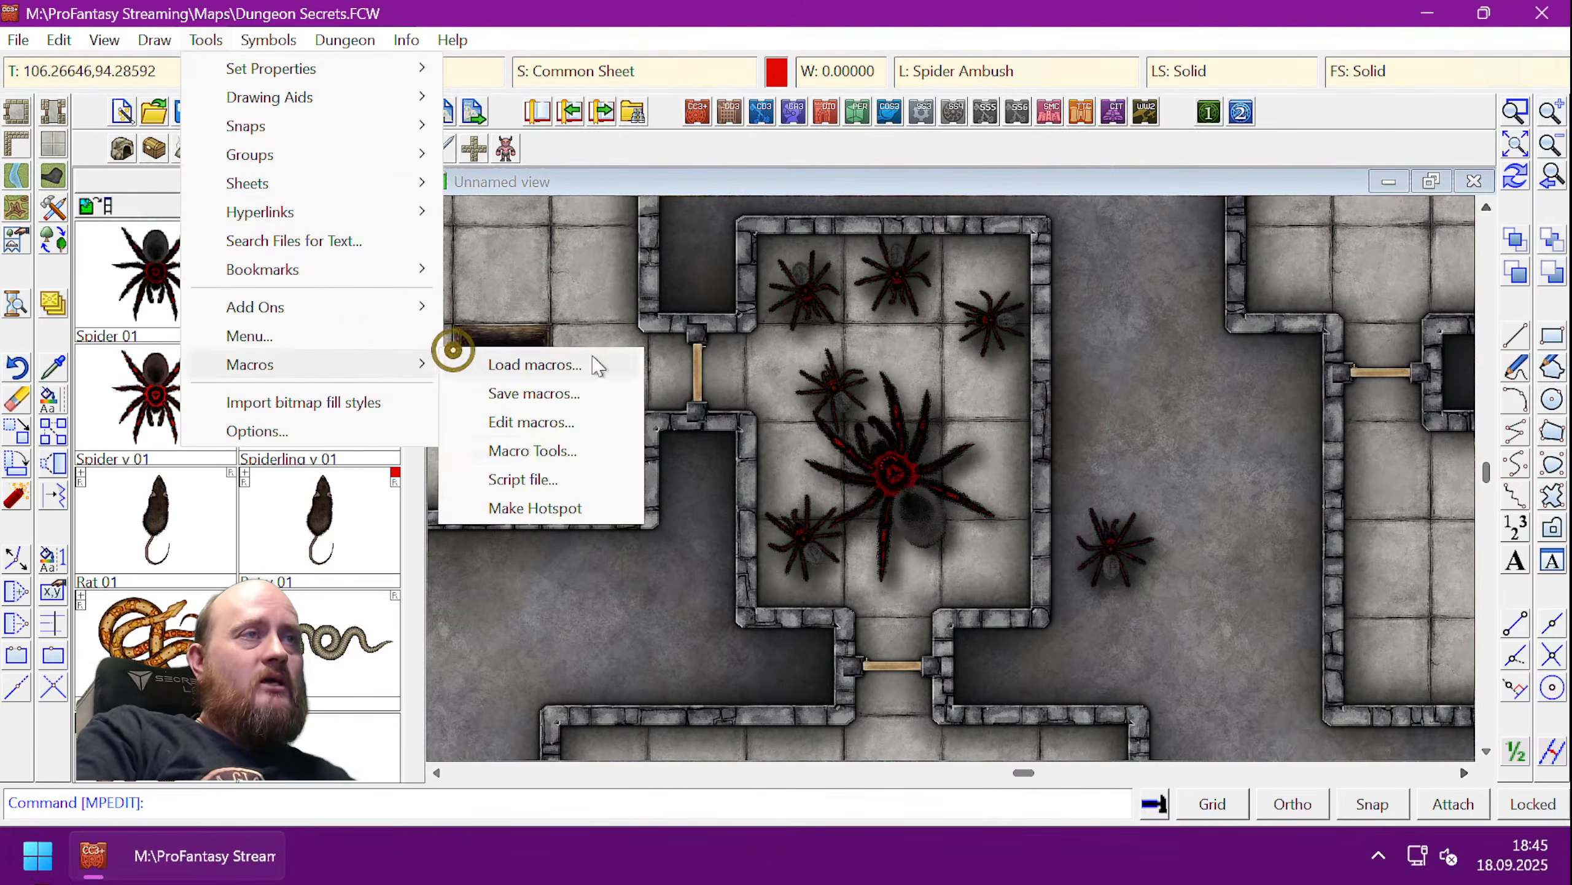
pyautogui.click(540, 509)
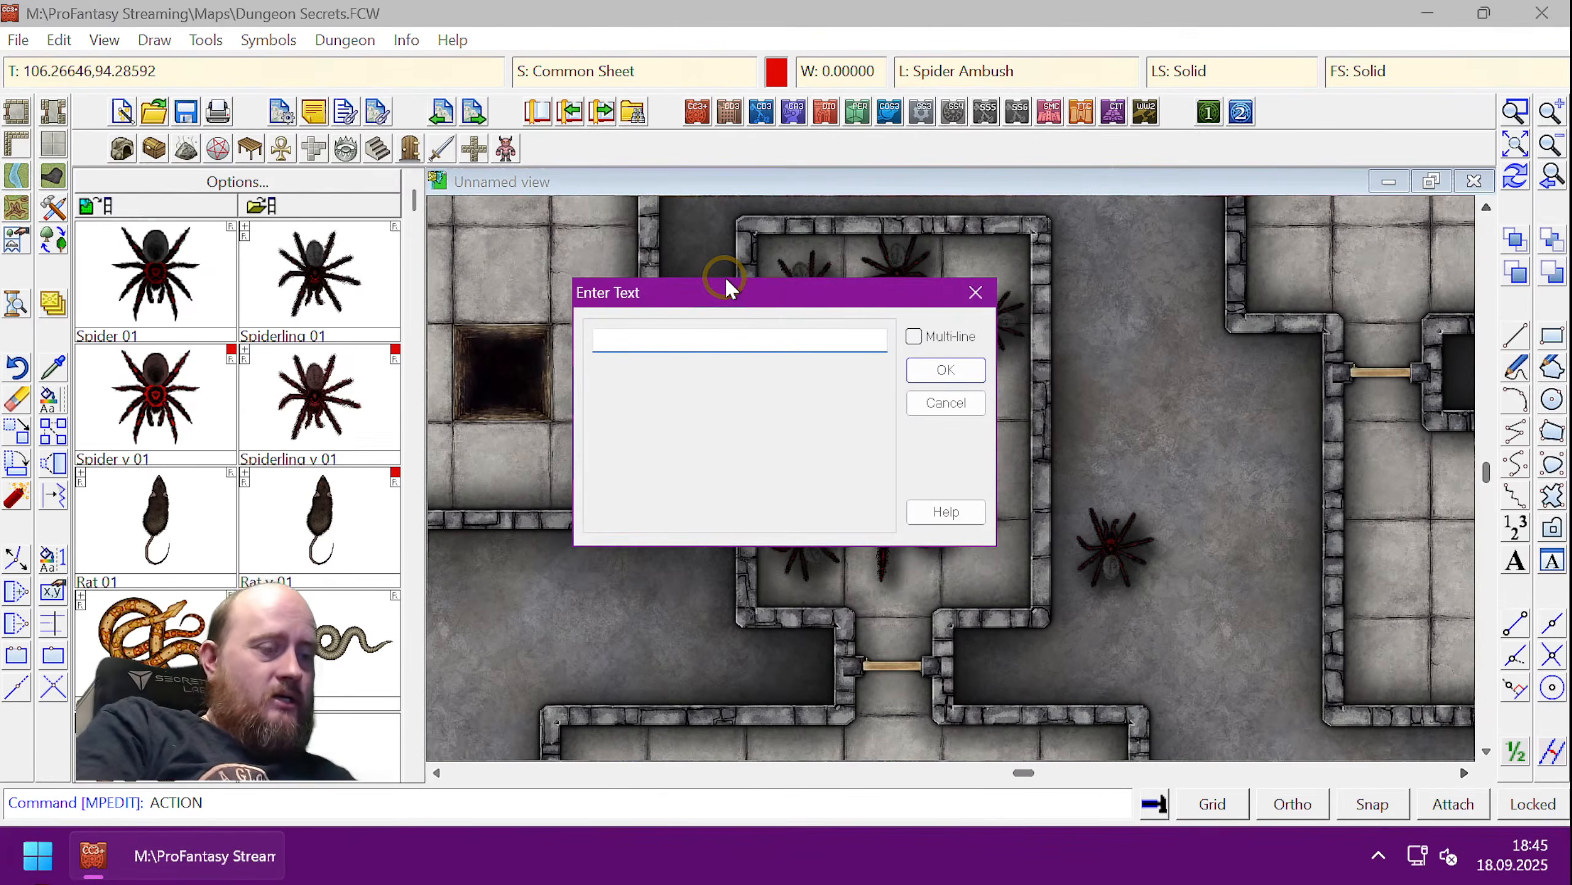
pyautogui.write('togl ')
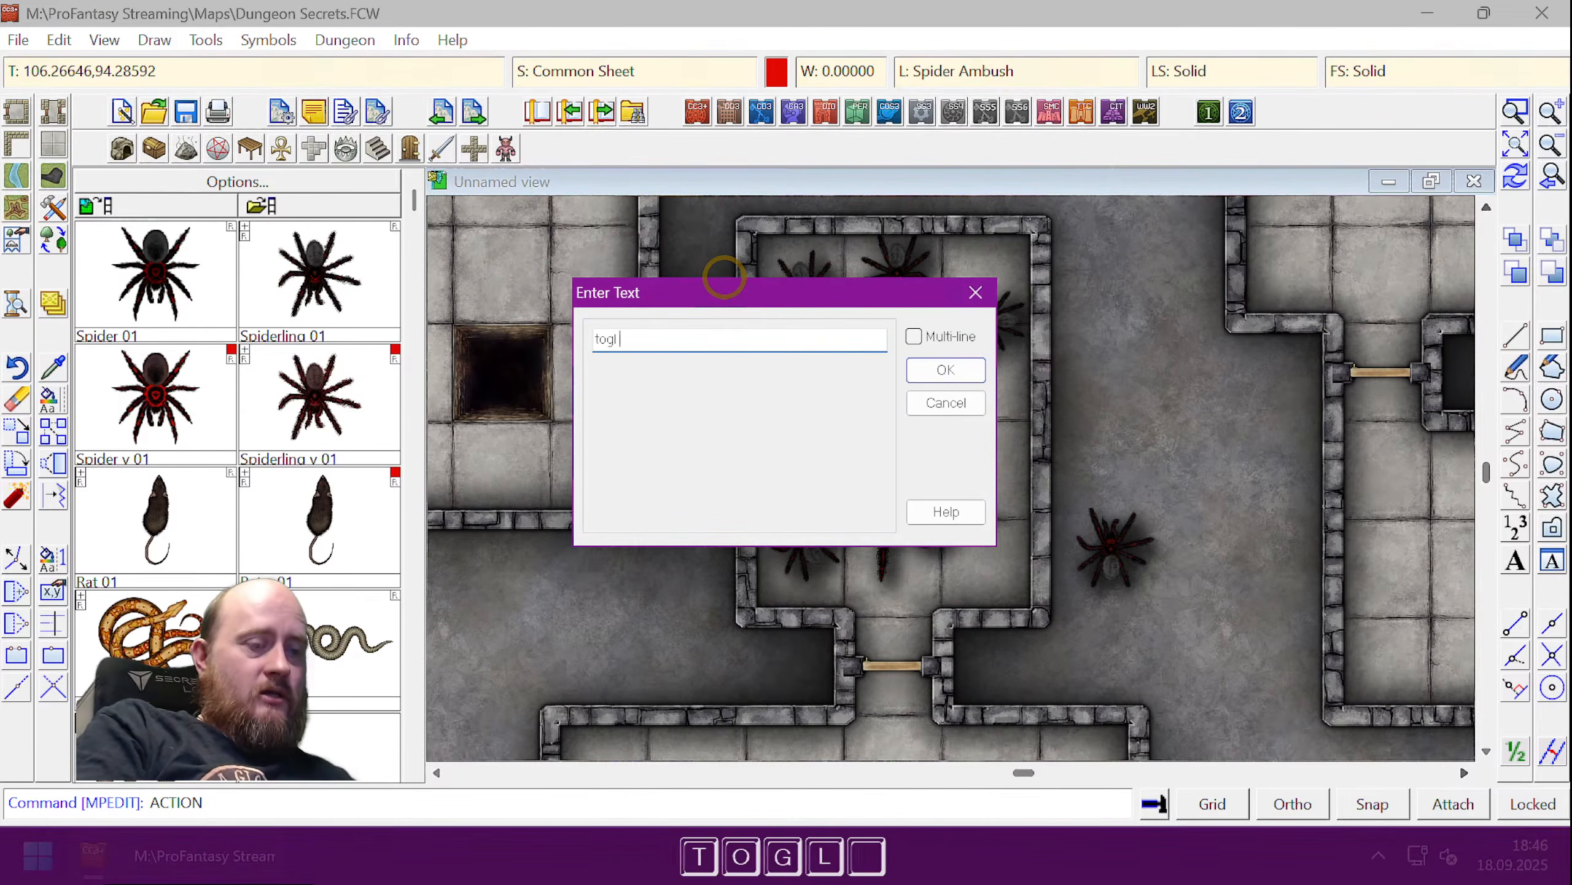
pyautogui.write('spider ambus')
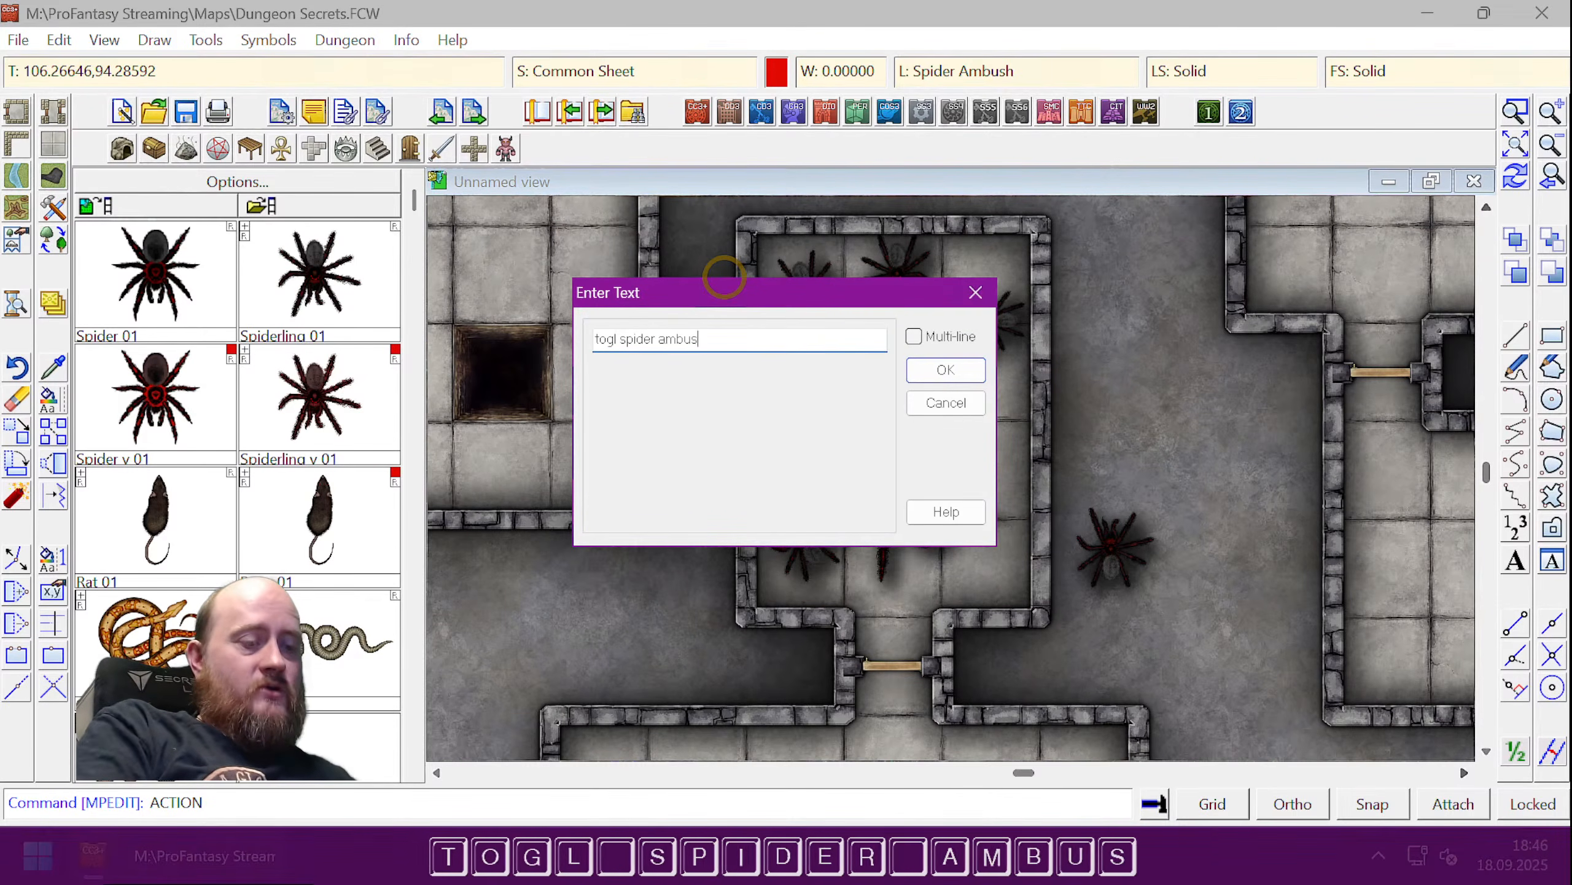
pyautogui.write('h;')
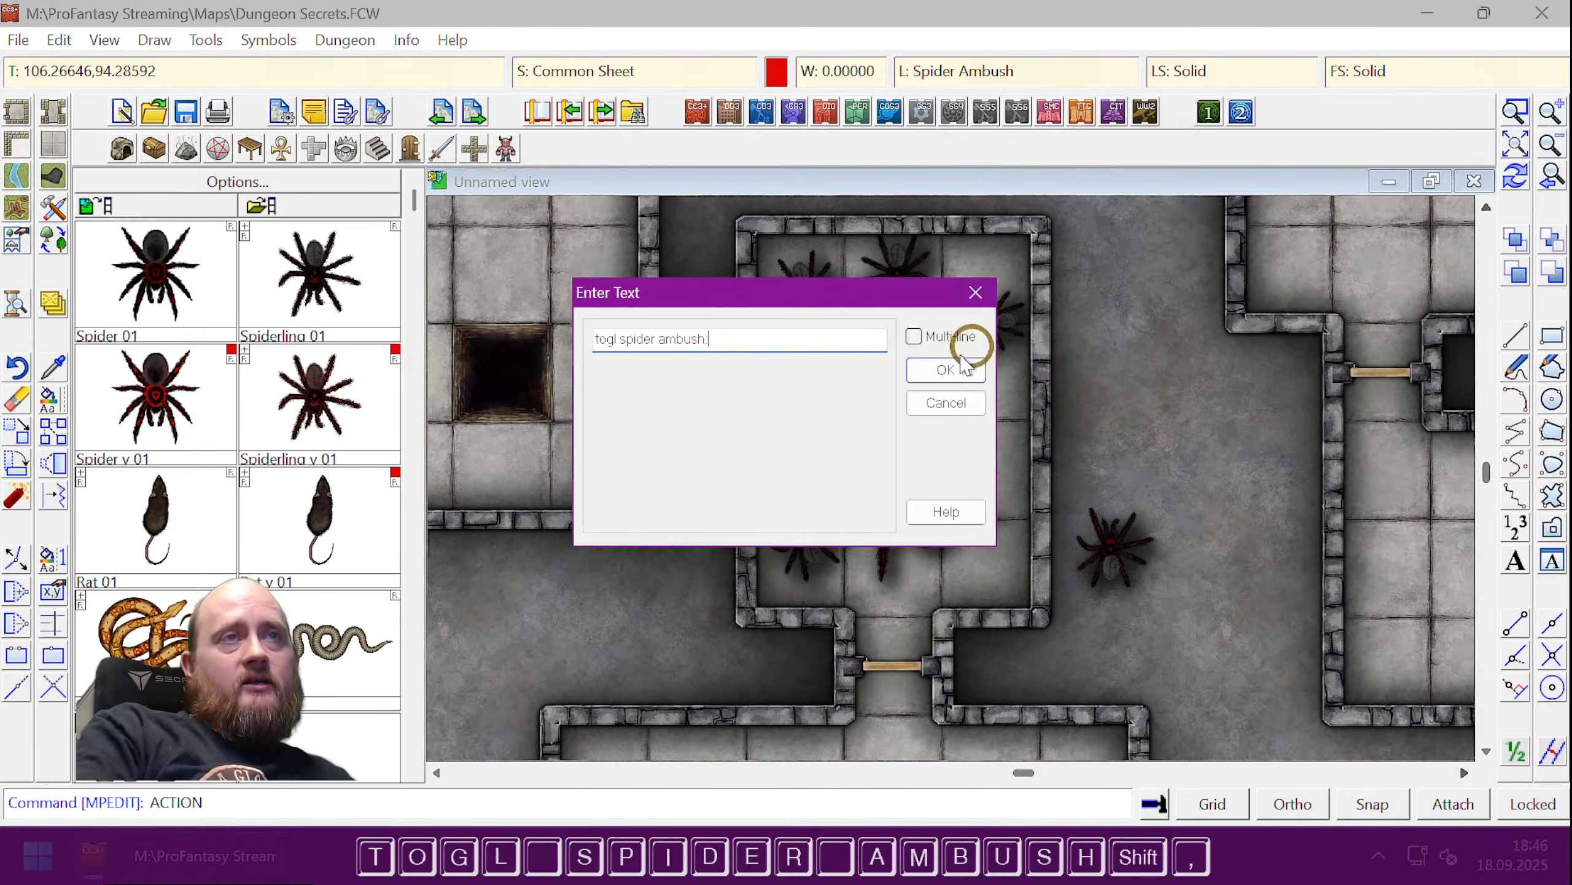
pyautogui.click(926, 369)
pyautogui.click(1063, 487)
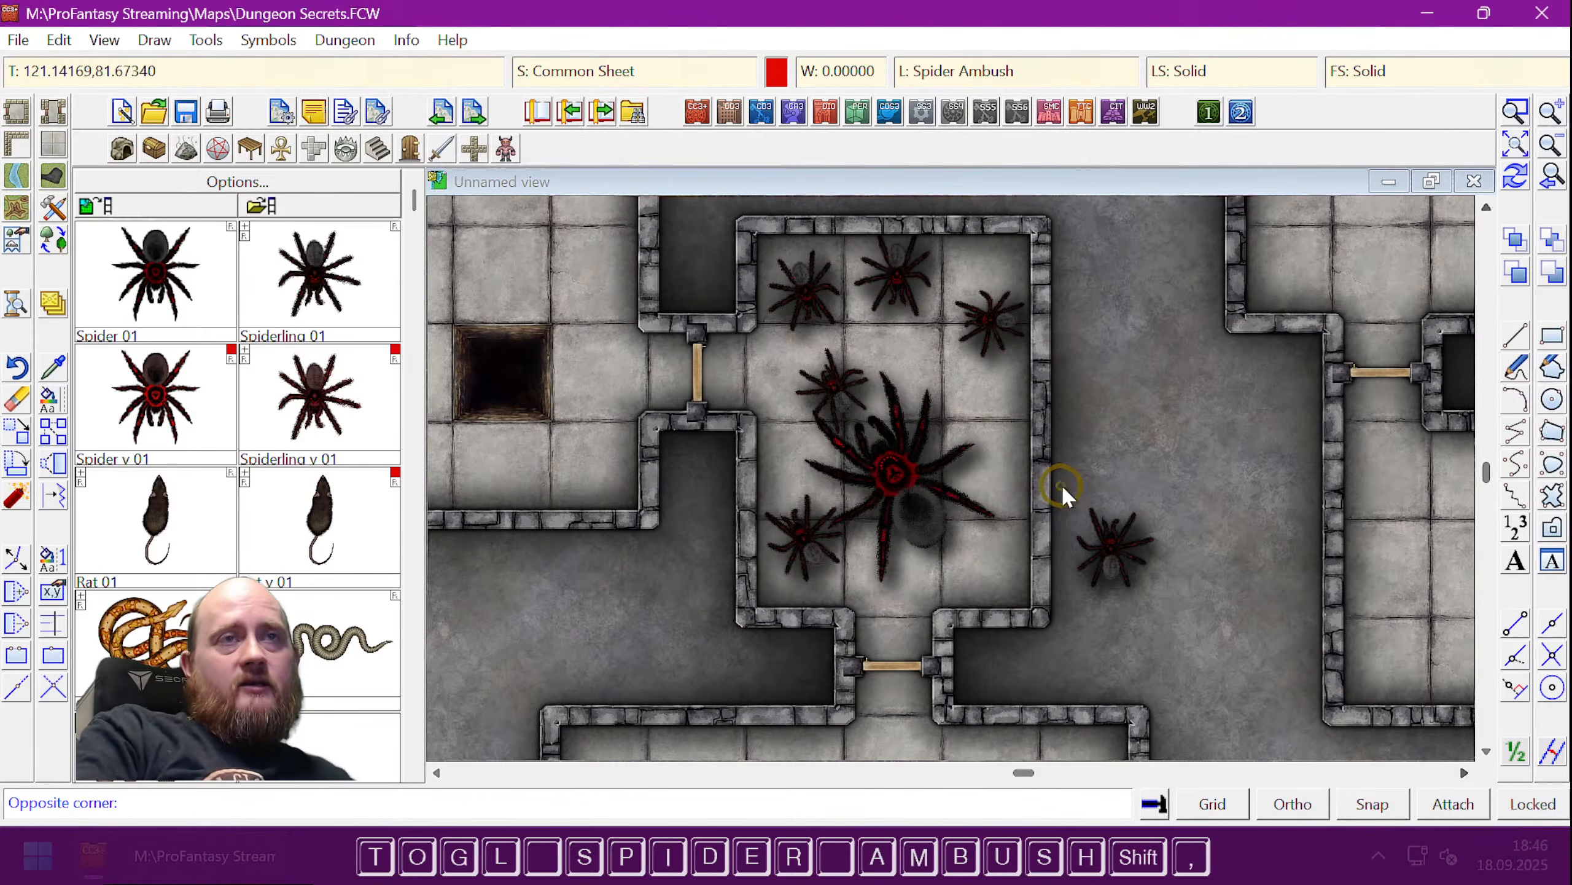
# - Close the hotspot box around the lone spider and hide hotspot outlines with Hide Hyperlinks
pyautogui.click(1166, 596)
pyautogui.click(1192, 482)
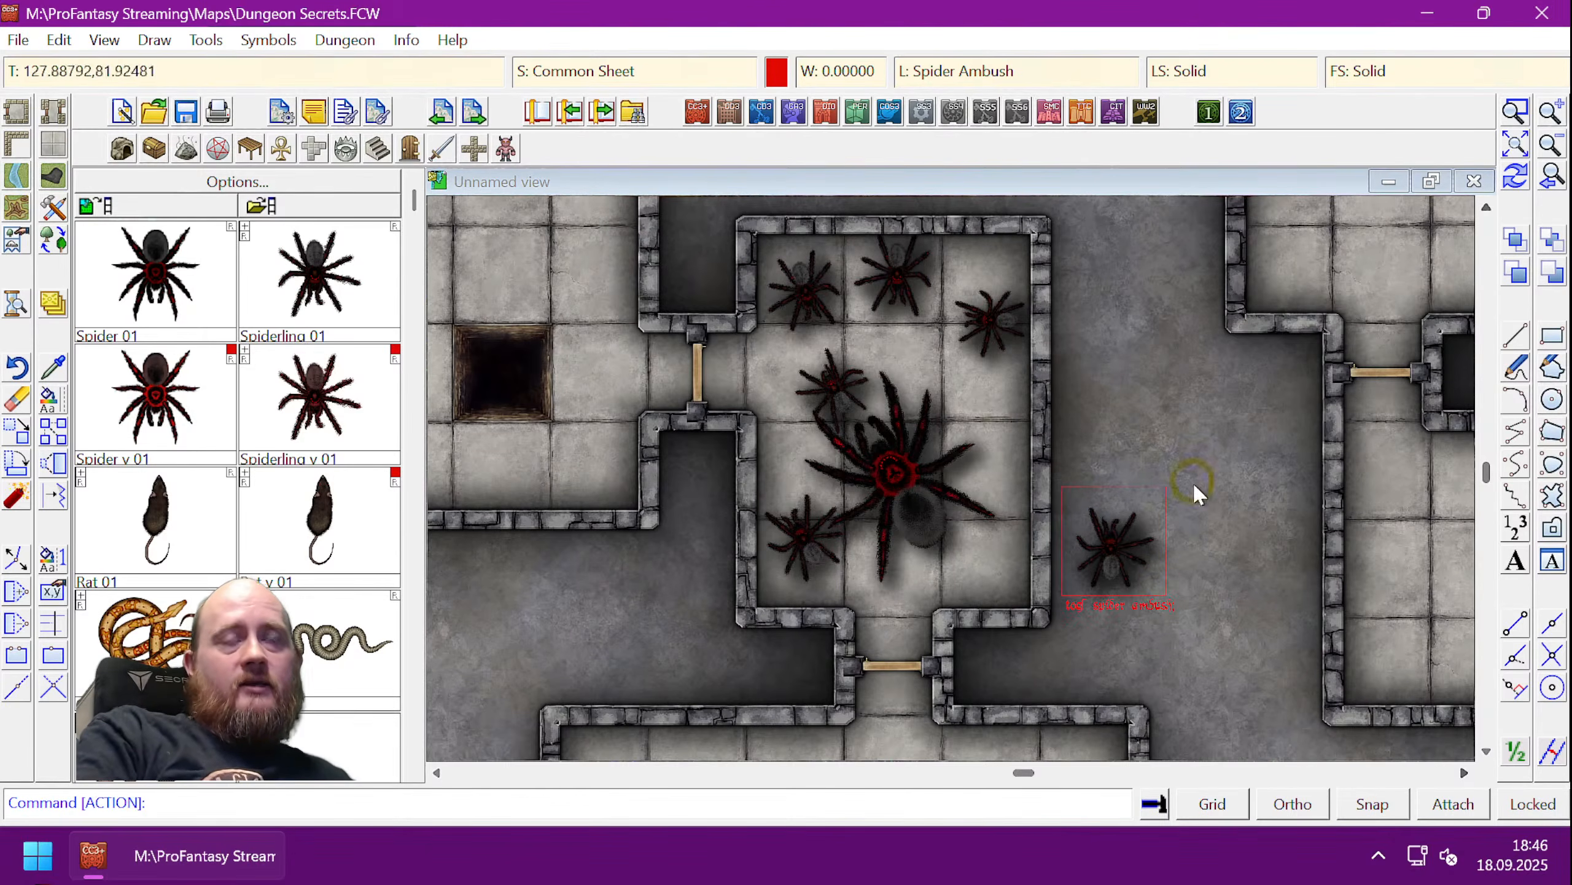
pyautogui.click(103, 40)
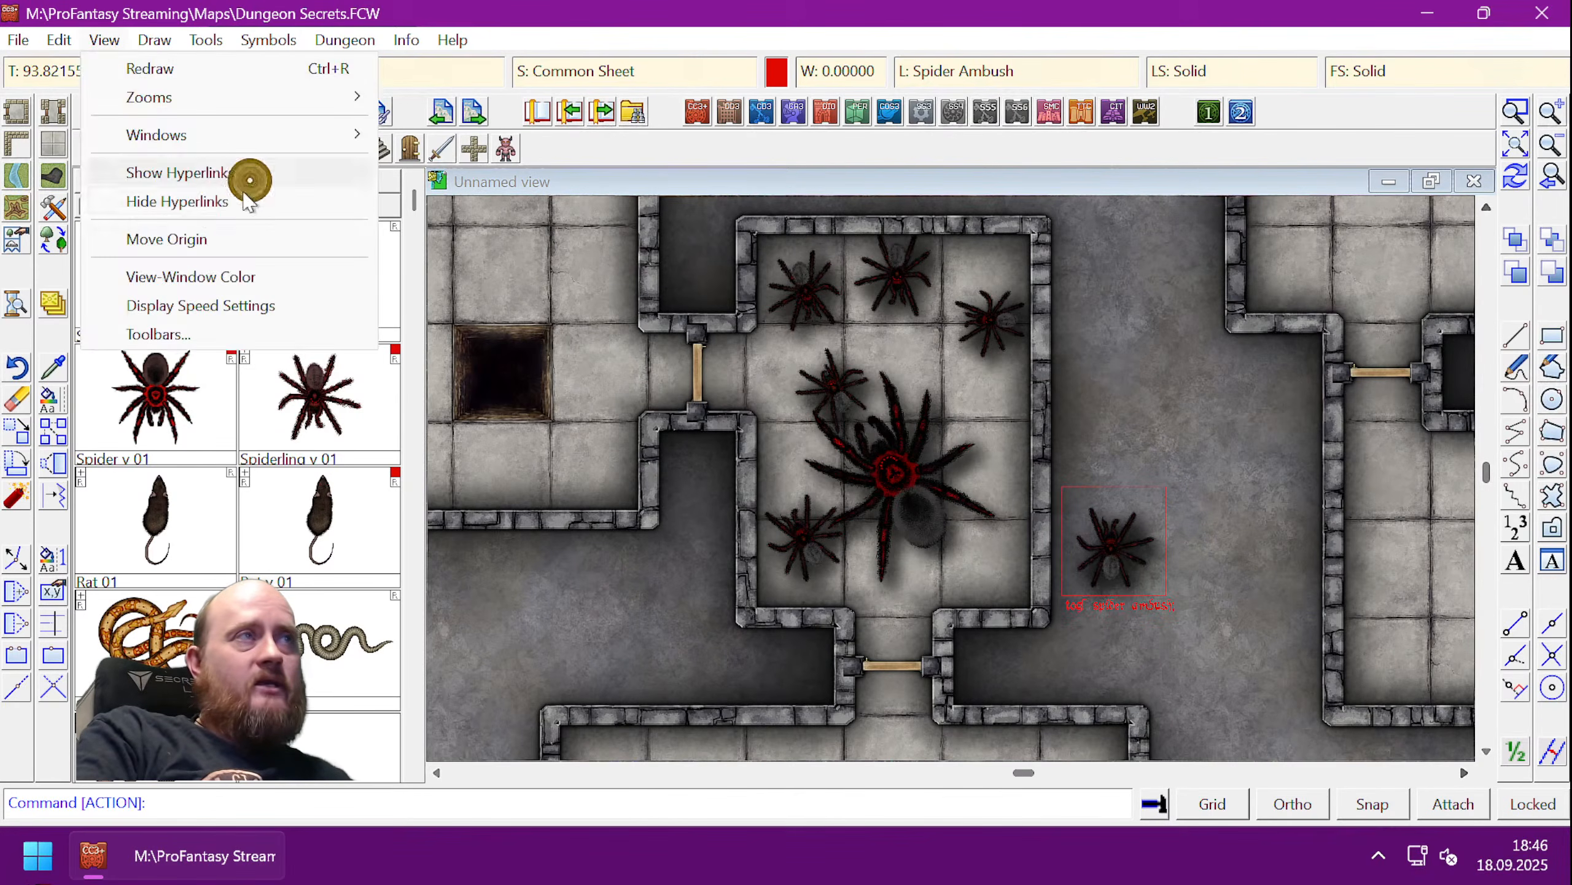
pyautogui.click(272, 207)
pyautogui.click(1273, 404)
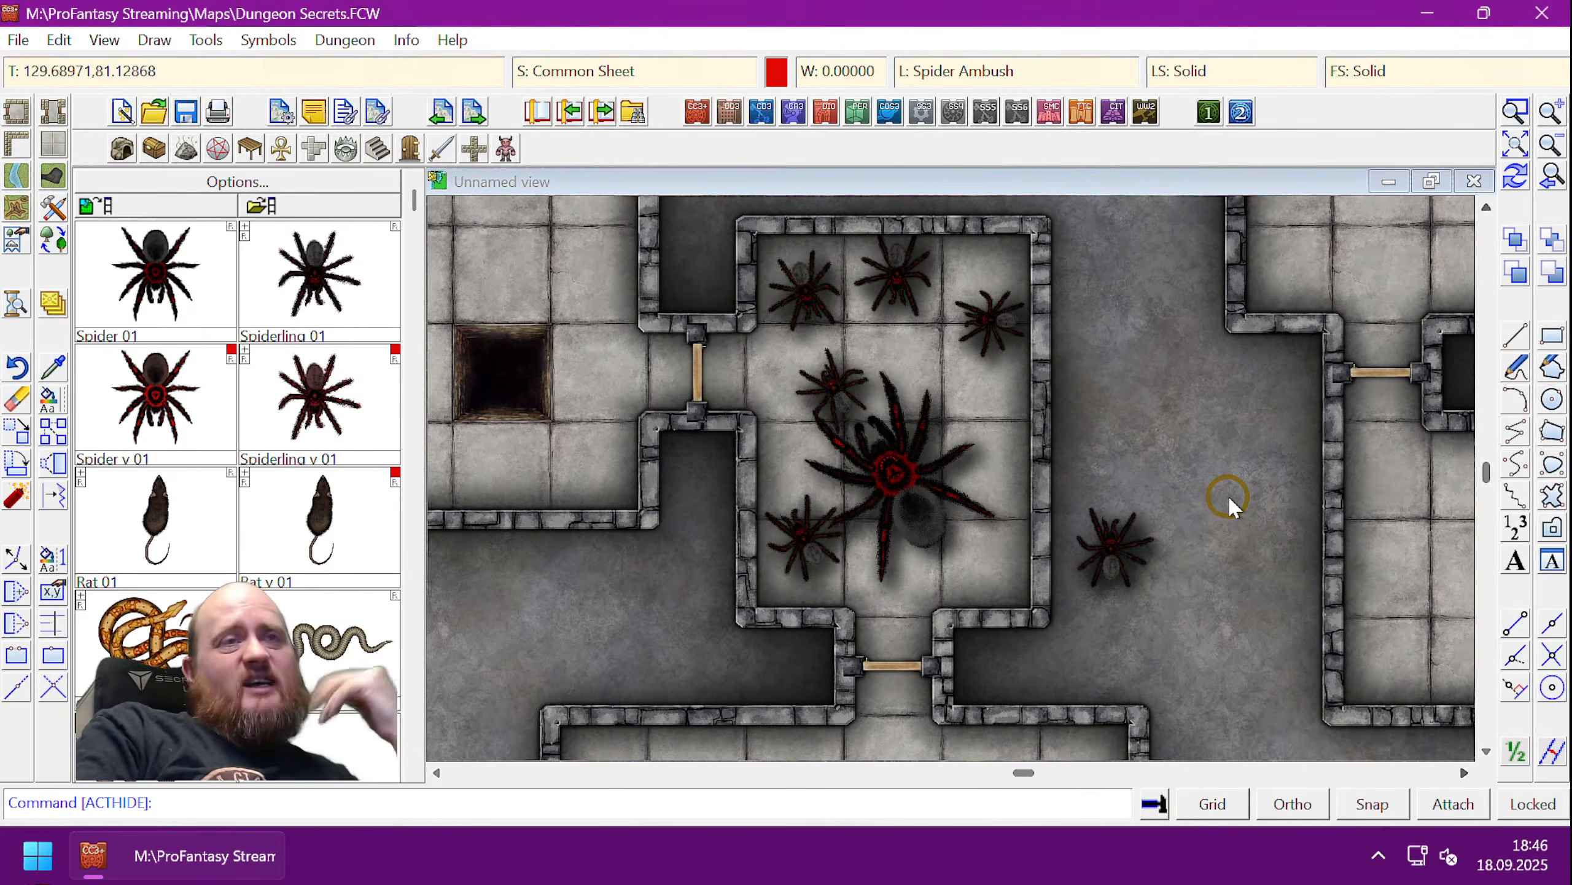
# - Trigger the hotspot three times to toggle the spider ambush, then bring up the current-layer chooser
pyautogui.click(1115, 561)
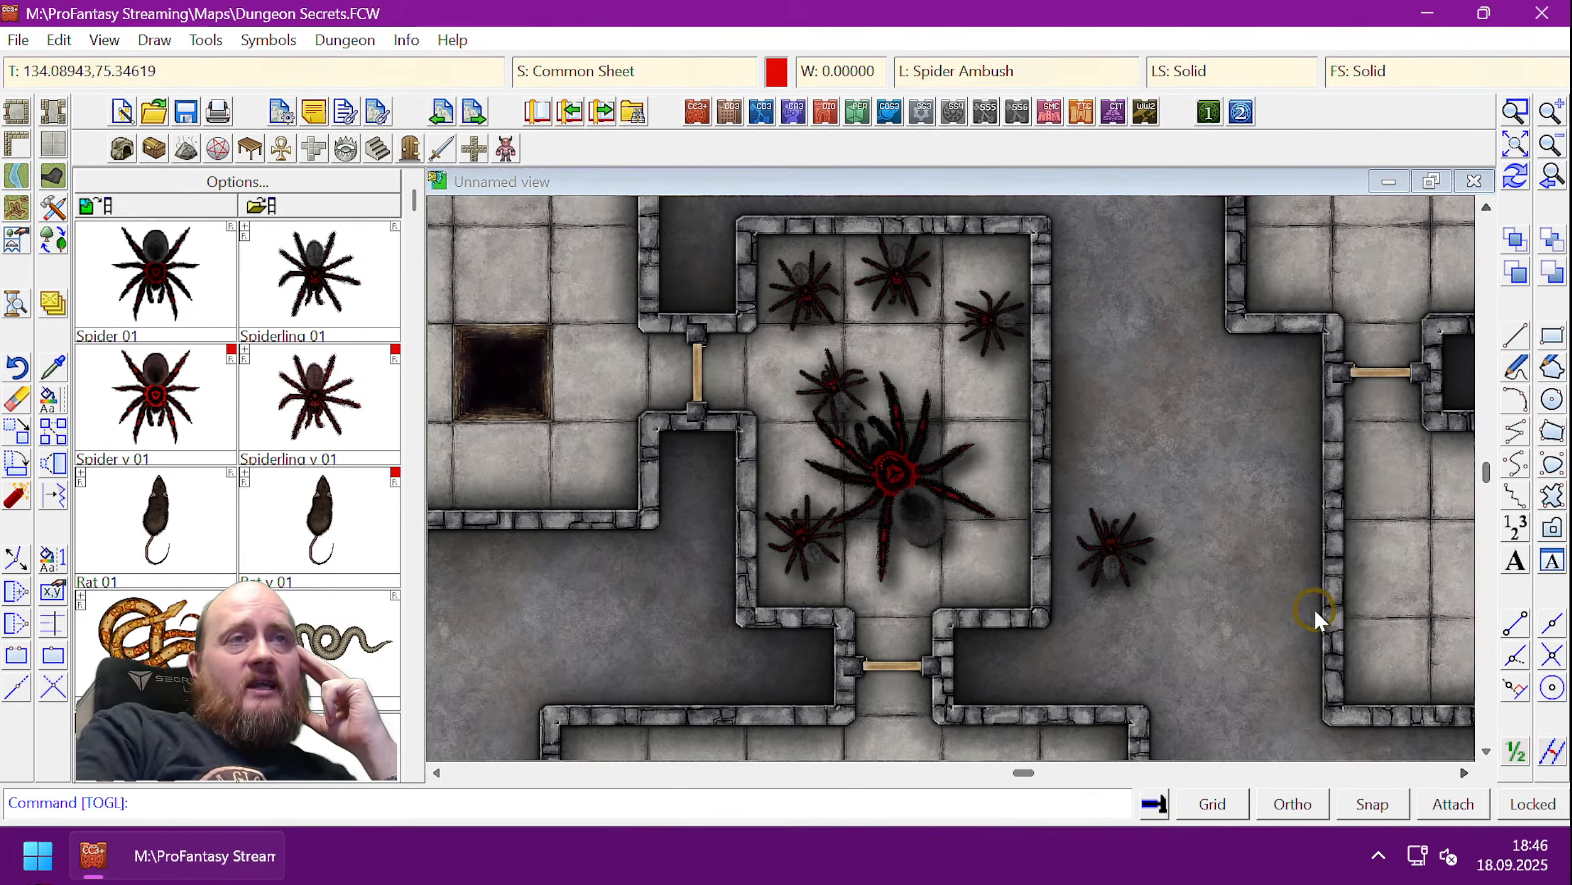
pyautogui.click(1115, 547)
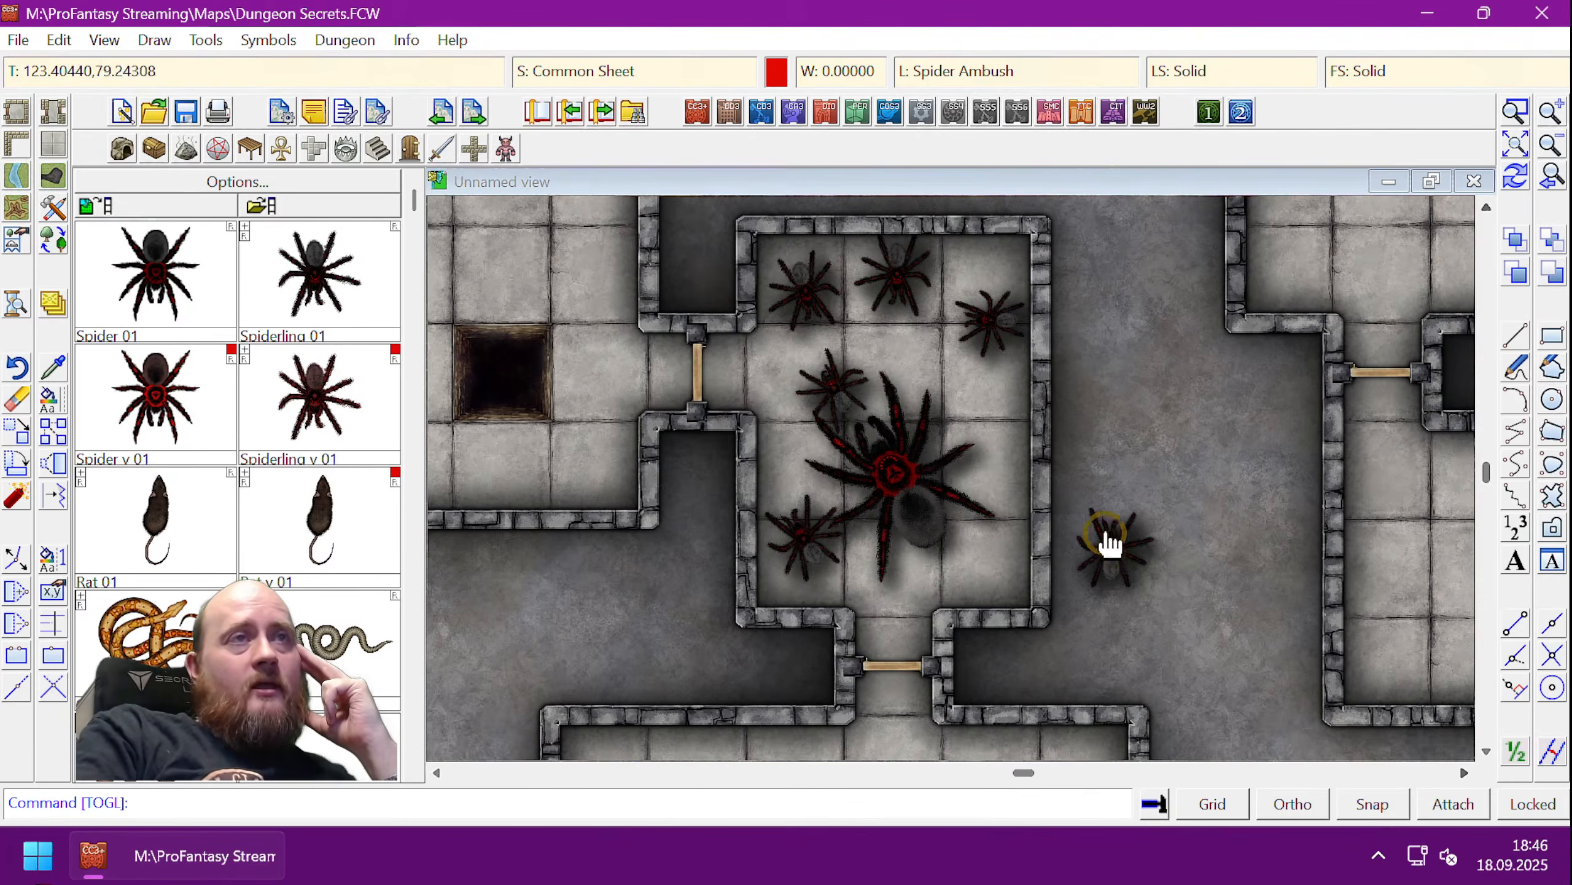
pyautogui.click(1112, 558)
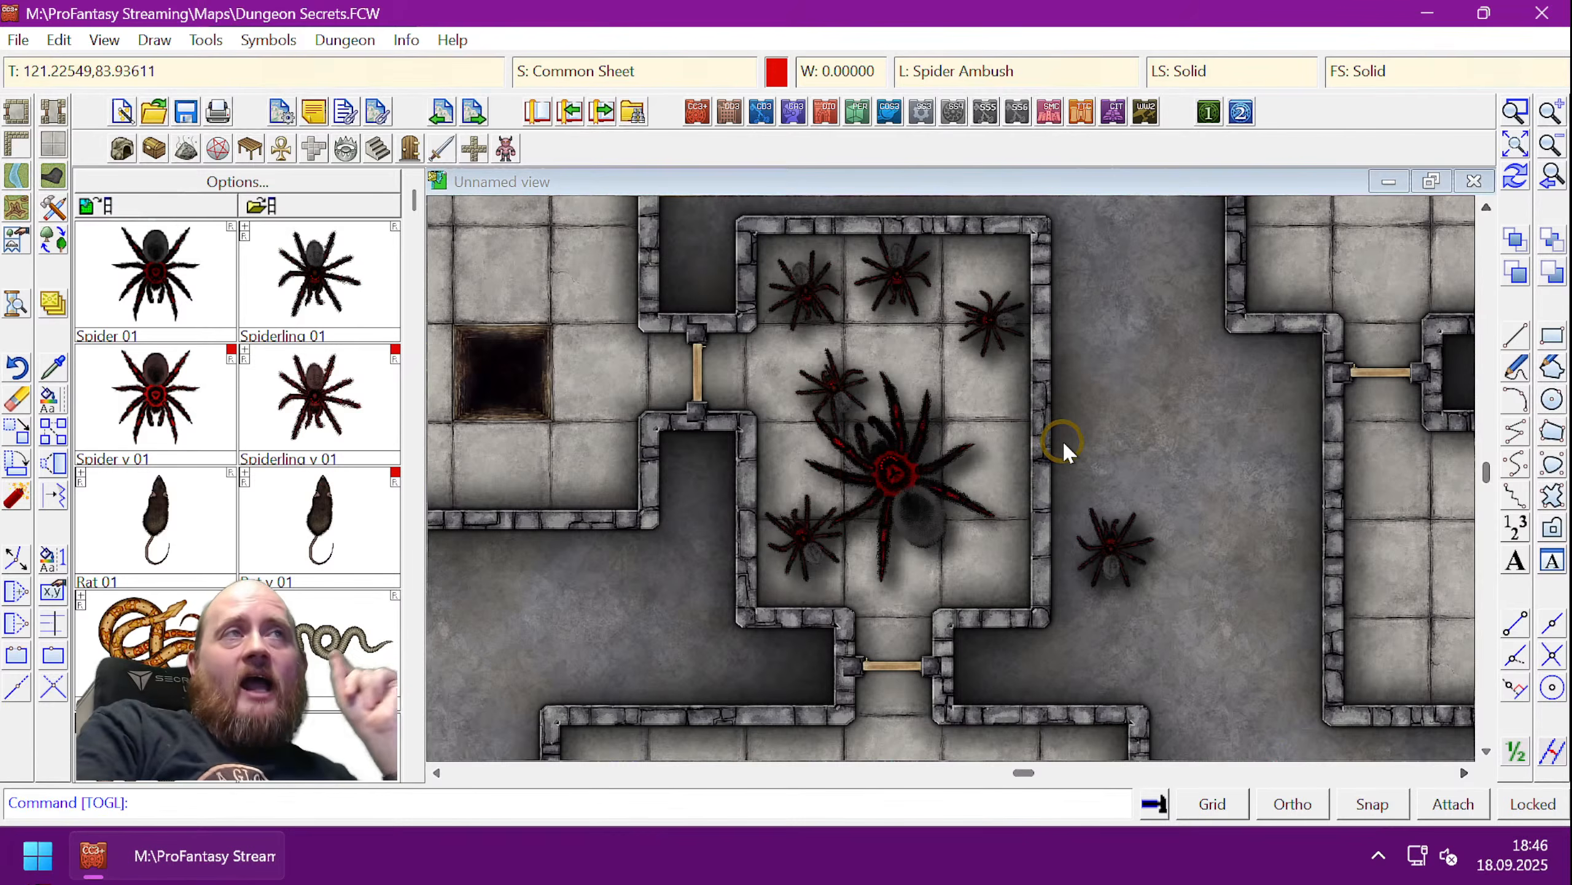
pyautogui.click(969, 72)
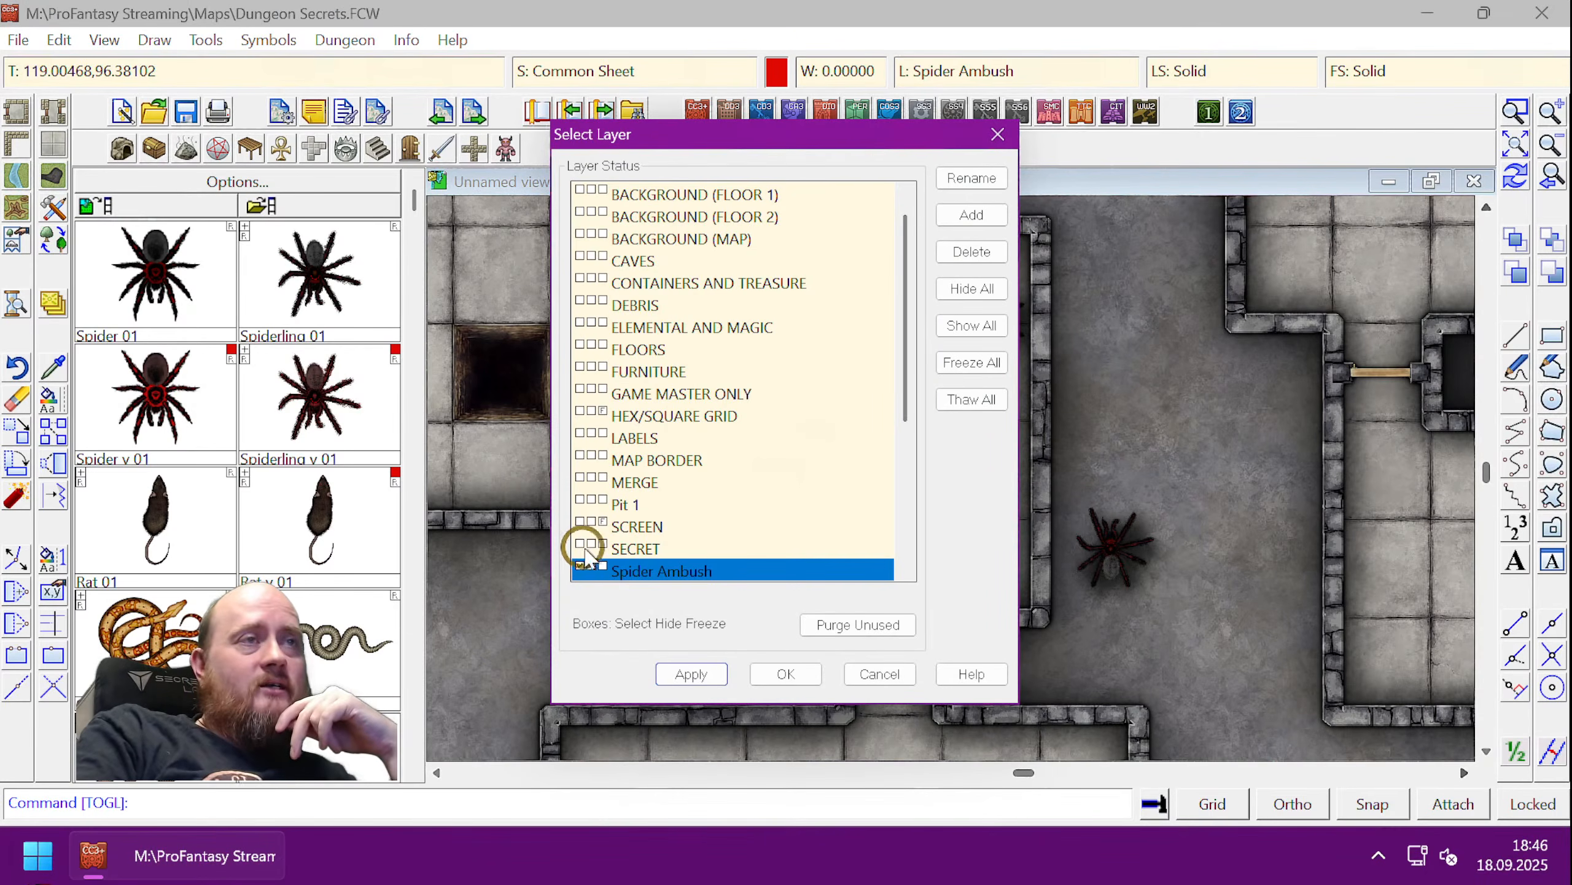
# - Make FURNITURE the current layer, then unhide the Spider Ambush layer in Select Layer
pyautogui.click(581, 375)
pyautogui.click(785, 673)
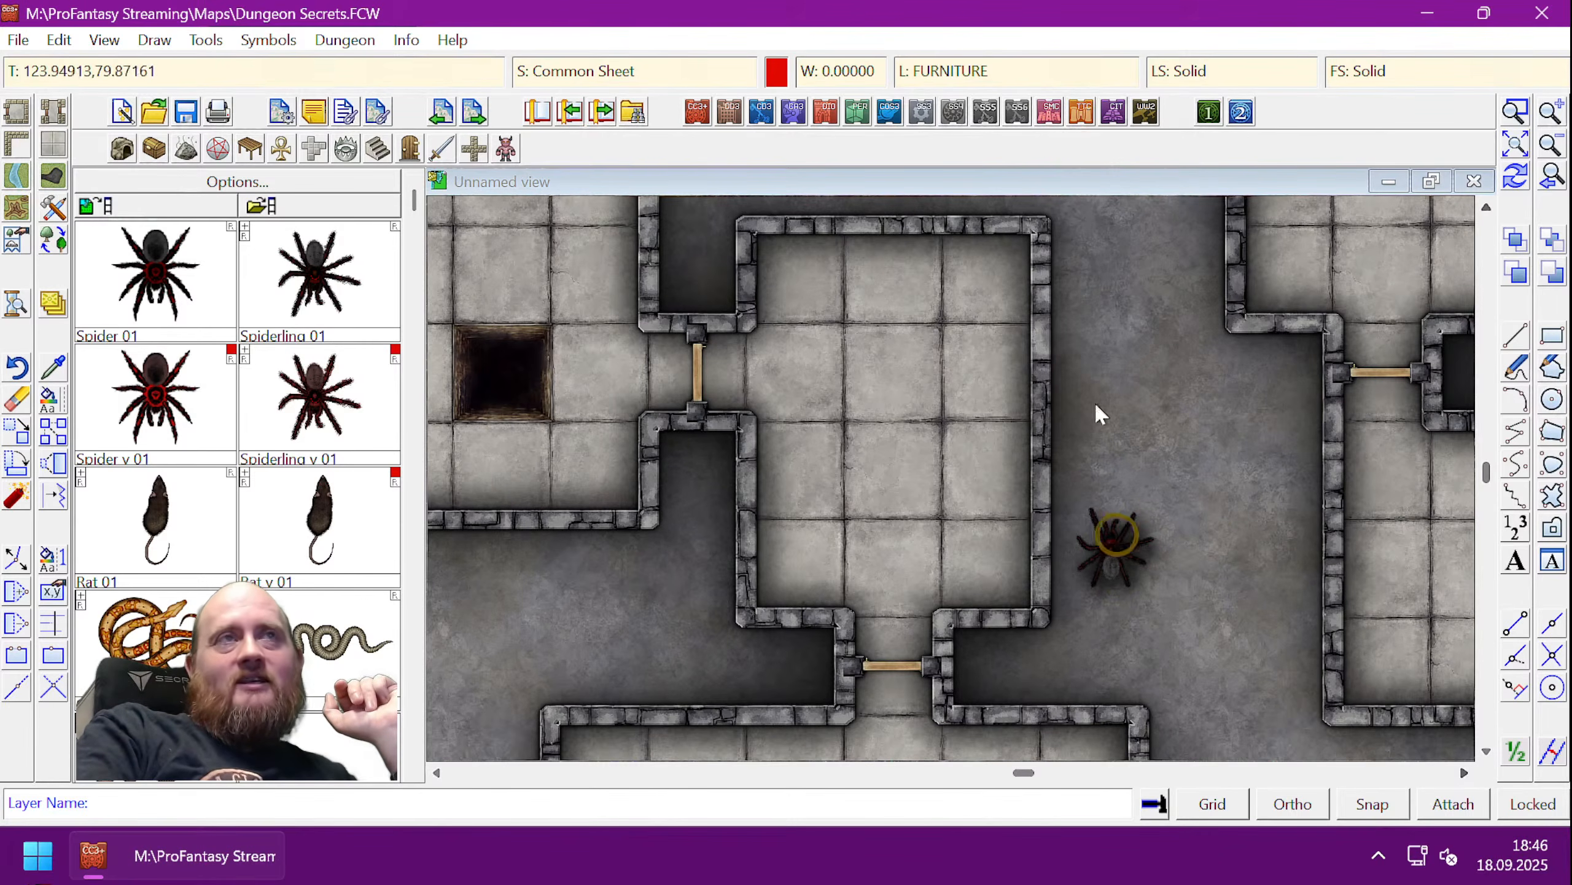
pyautogui.click(971, 76)
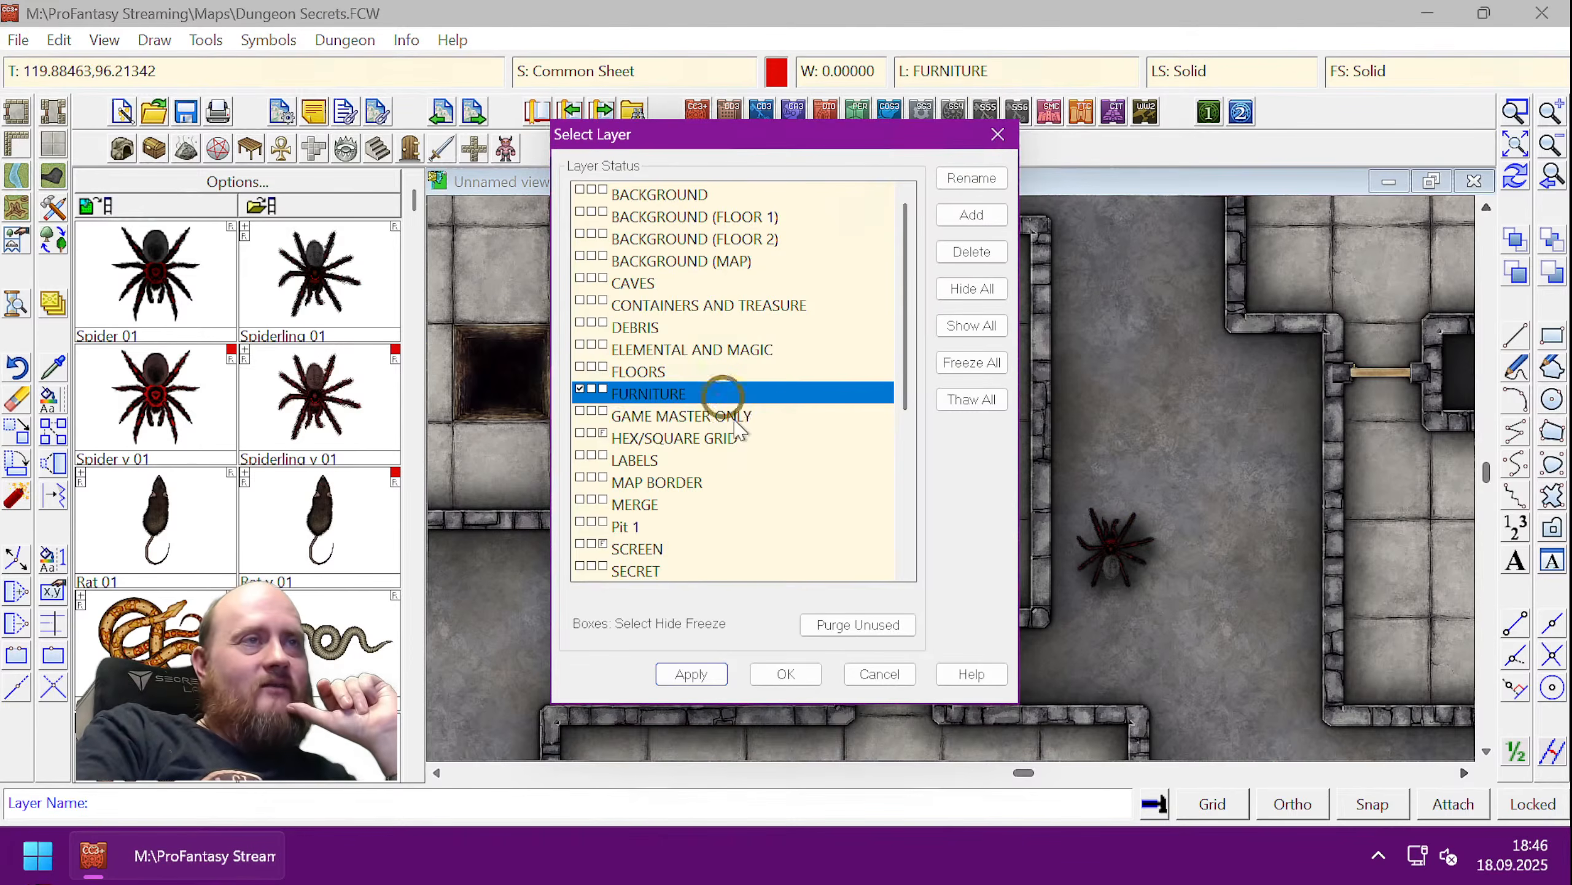
pyautogui.scroll(-4, 752, 490)
pyautogui.scroll(4, 750, 511)
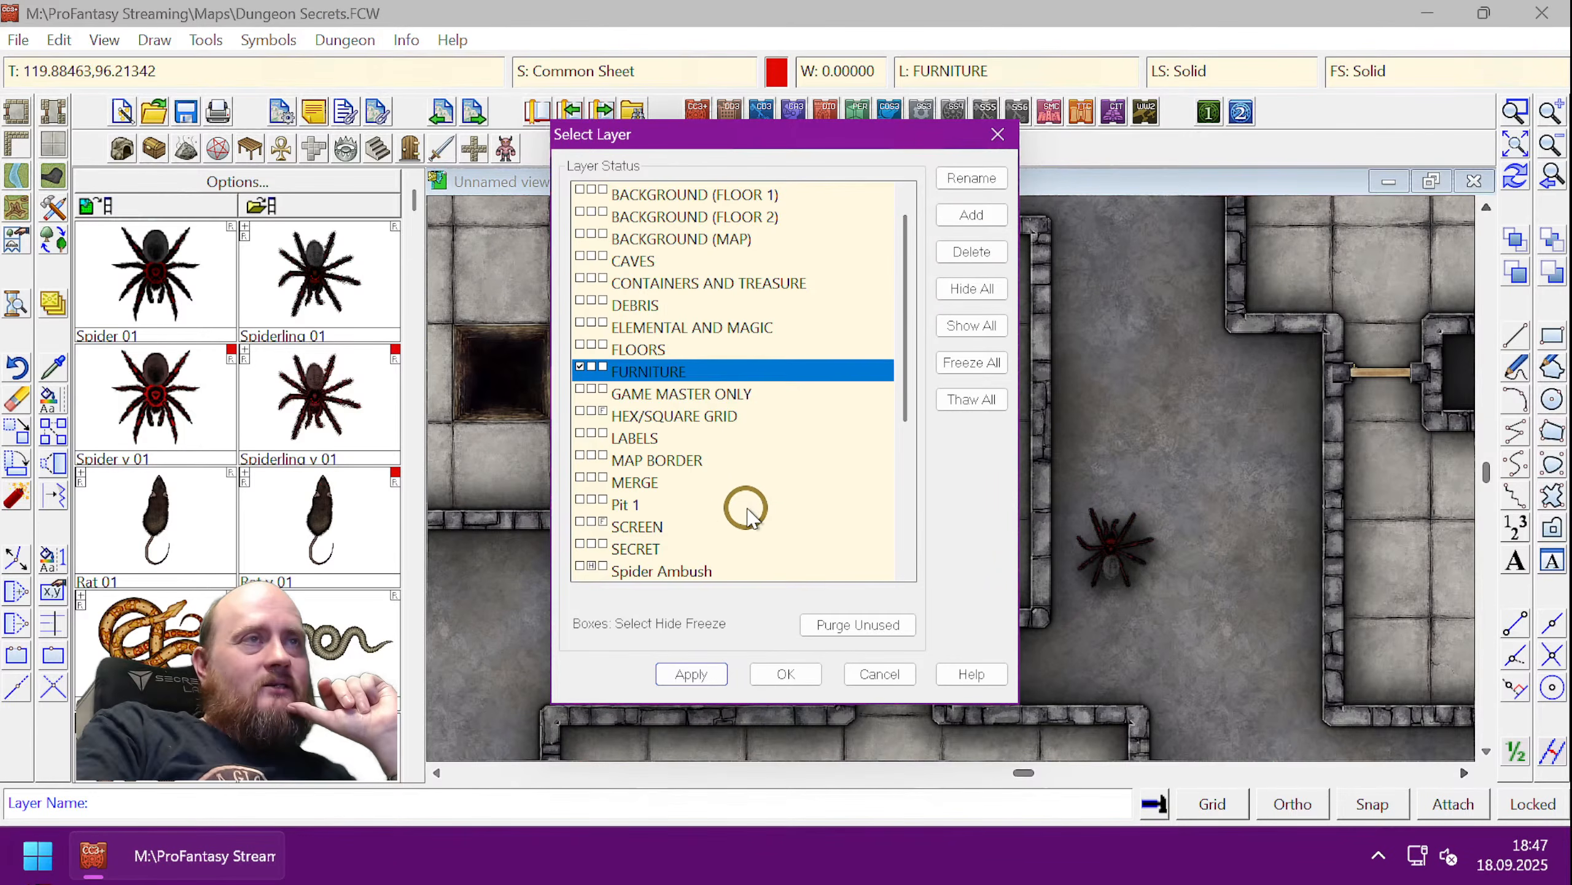
pyautogui.scroll(-2, 750, 504)
pyautogui.click(593, 436)
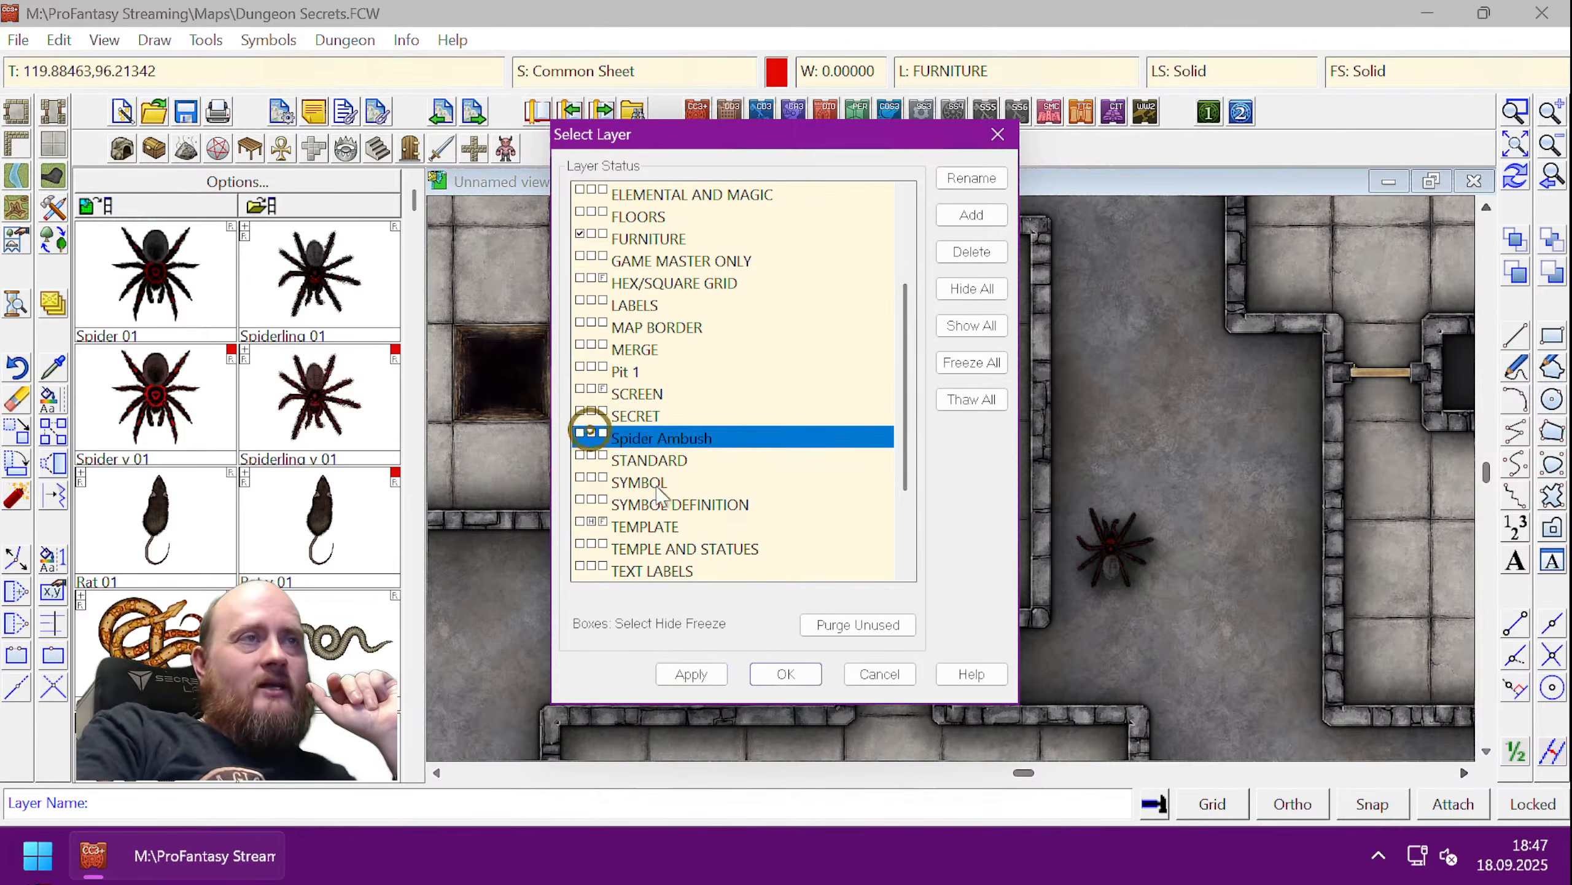
pyautogui.click(786, 673)
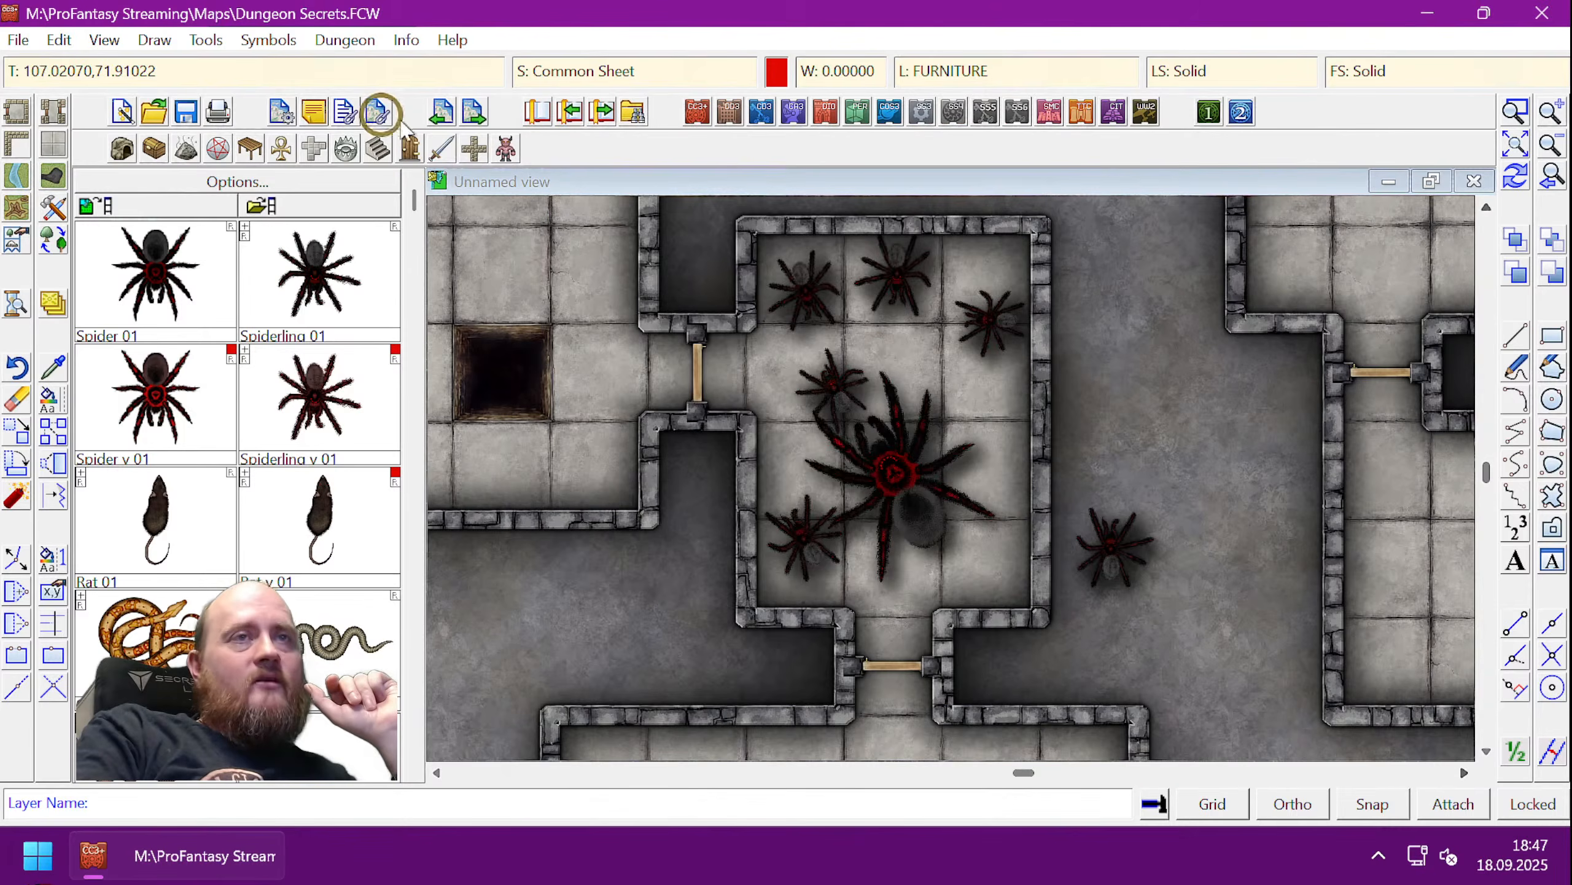
# - Show the hotspot outlines from the View menu
pyautogui.click(104, 40)
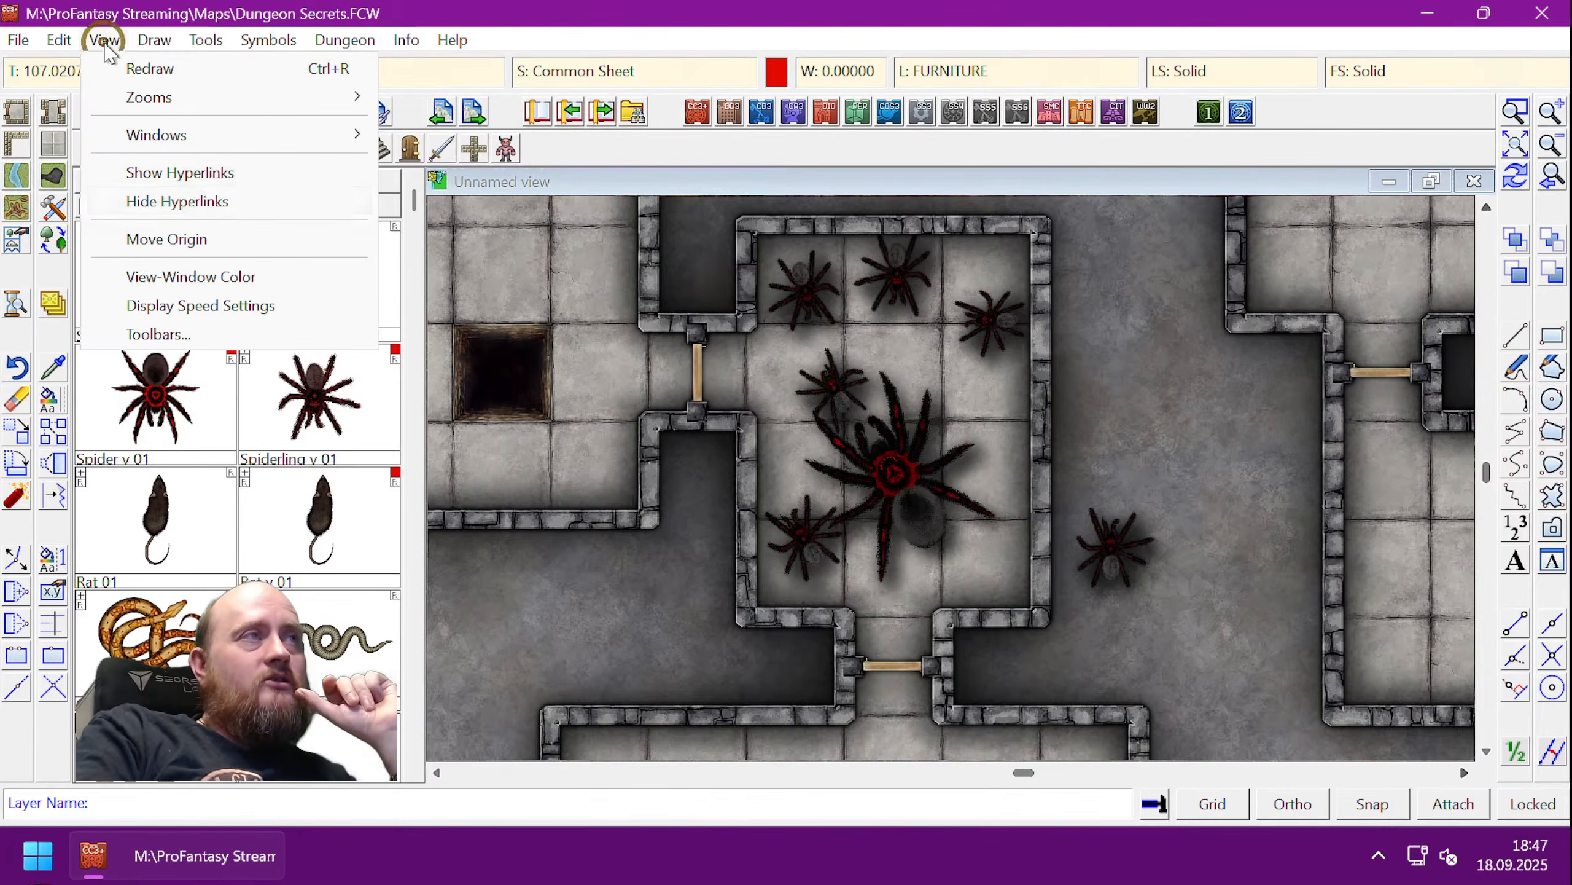
pyautogui.click(201, 172)
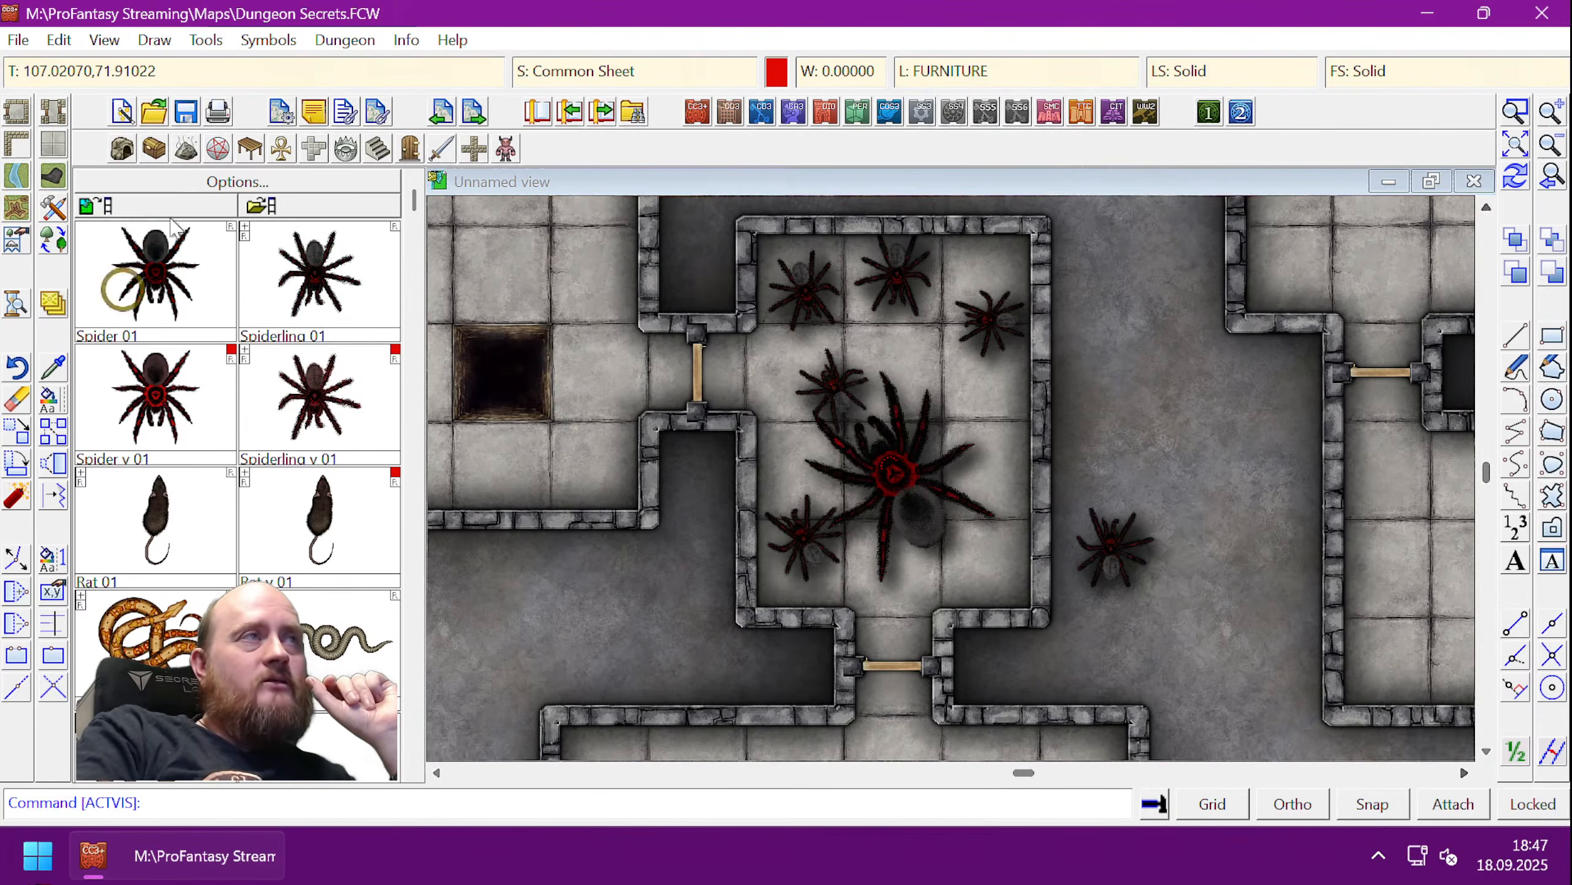
pyautogui.click(109, 41)
pyautogui.click(152, 172)
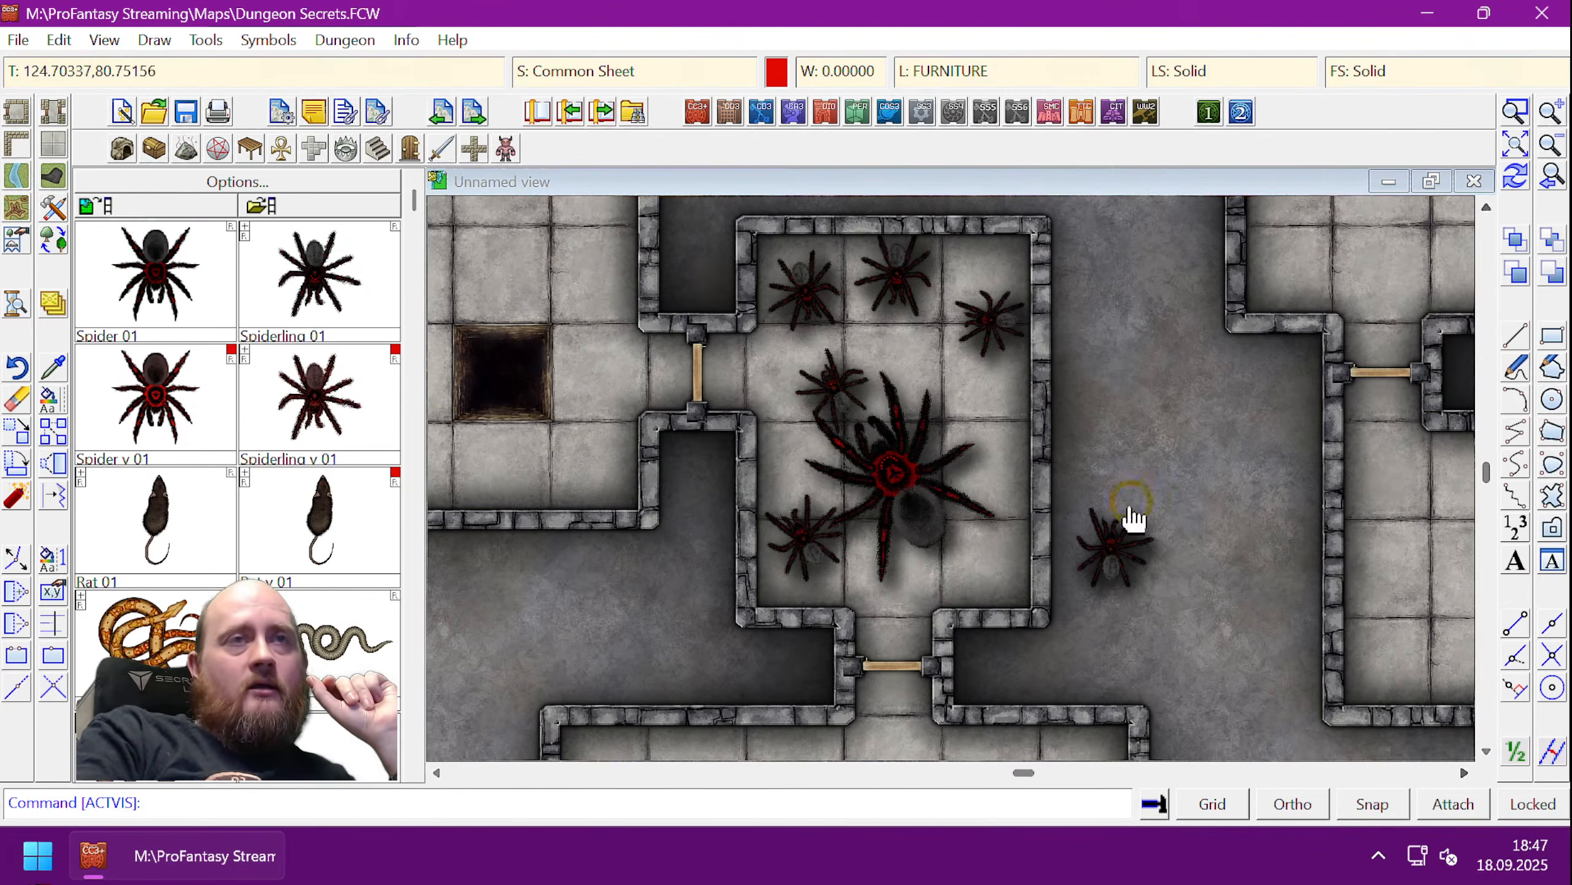
# - Move the lone spider hotspot onto the MAP BORDER layer with Change properties
pyautogui.click(53, 367)
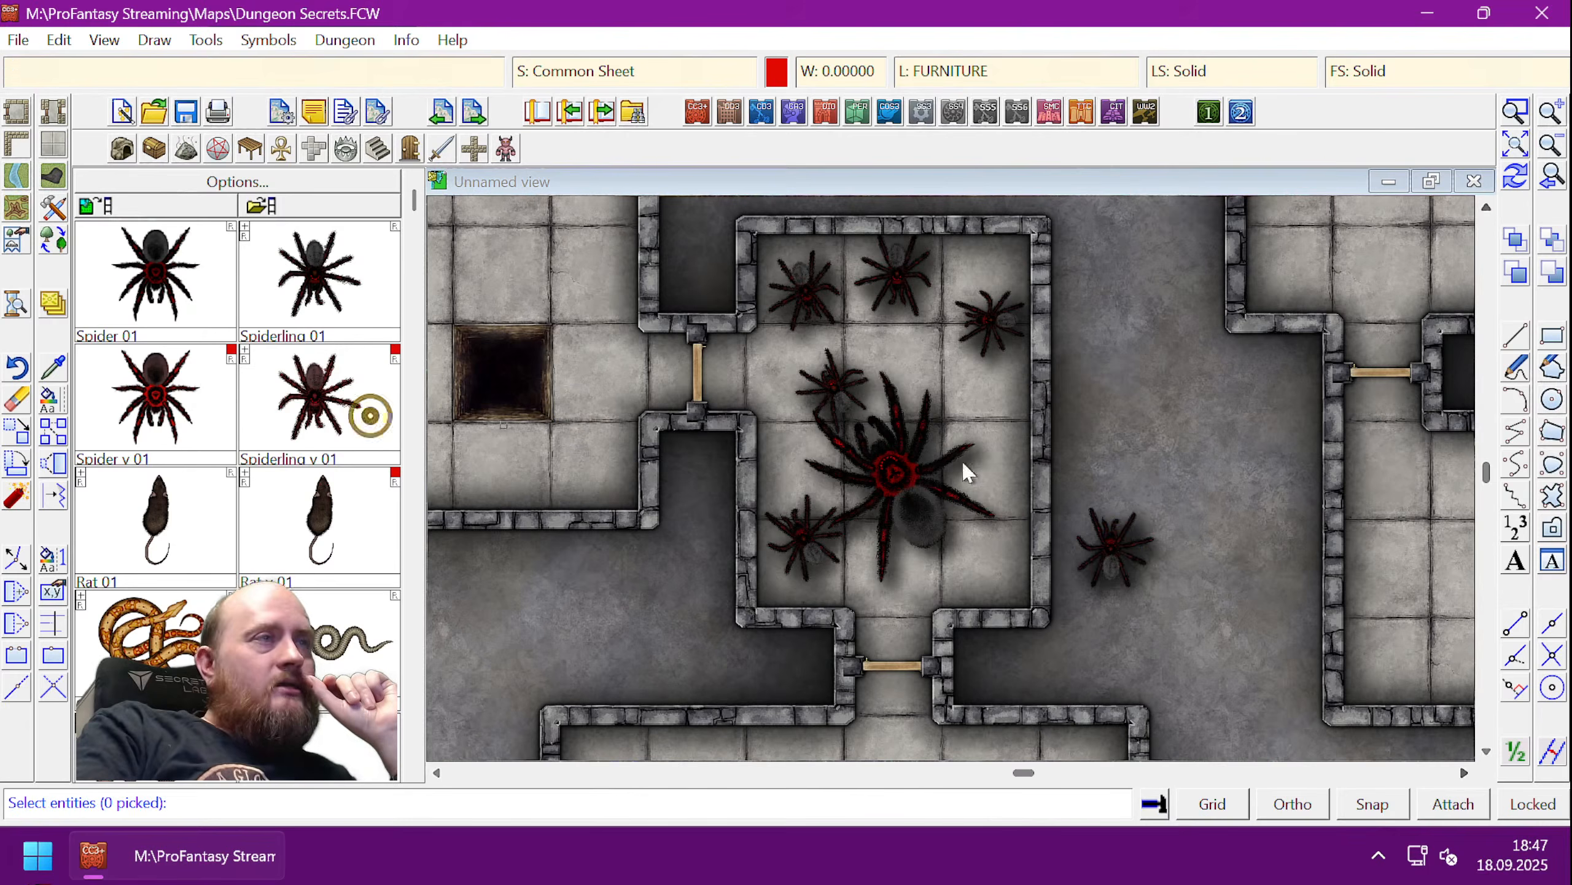
pyautogui.click(1137, 432)
pyautogui.click(1110, 486)
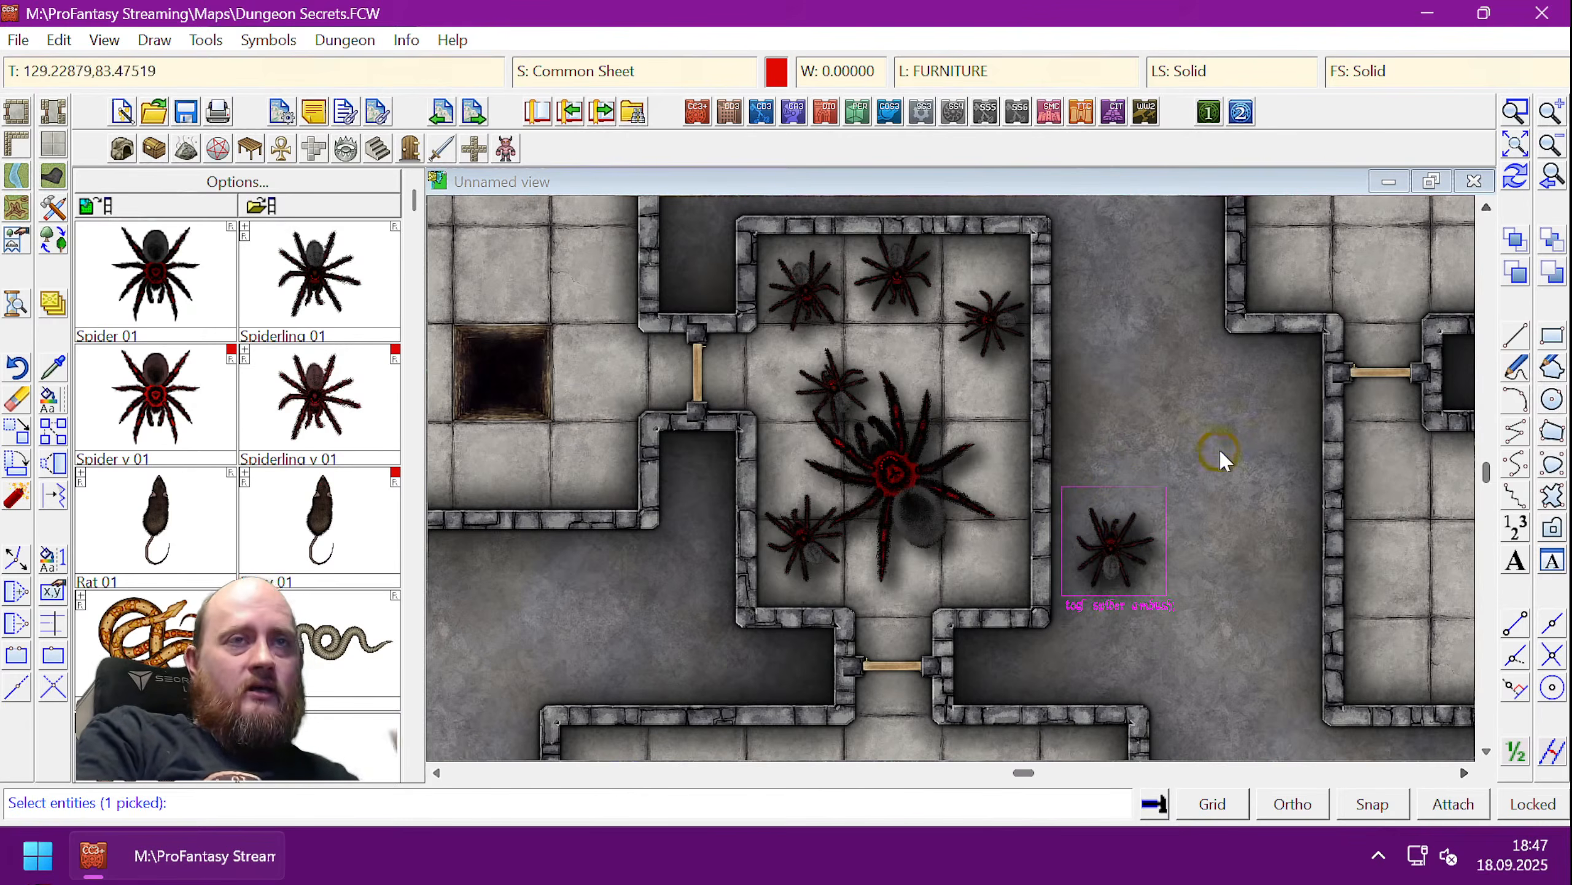
pyautogui.rightClick(1231, 470)
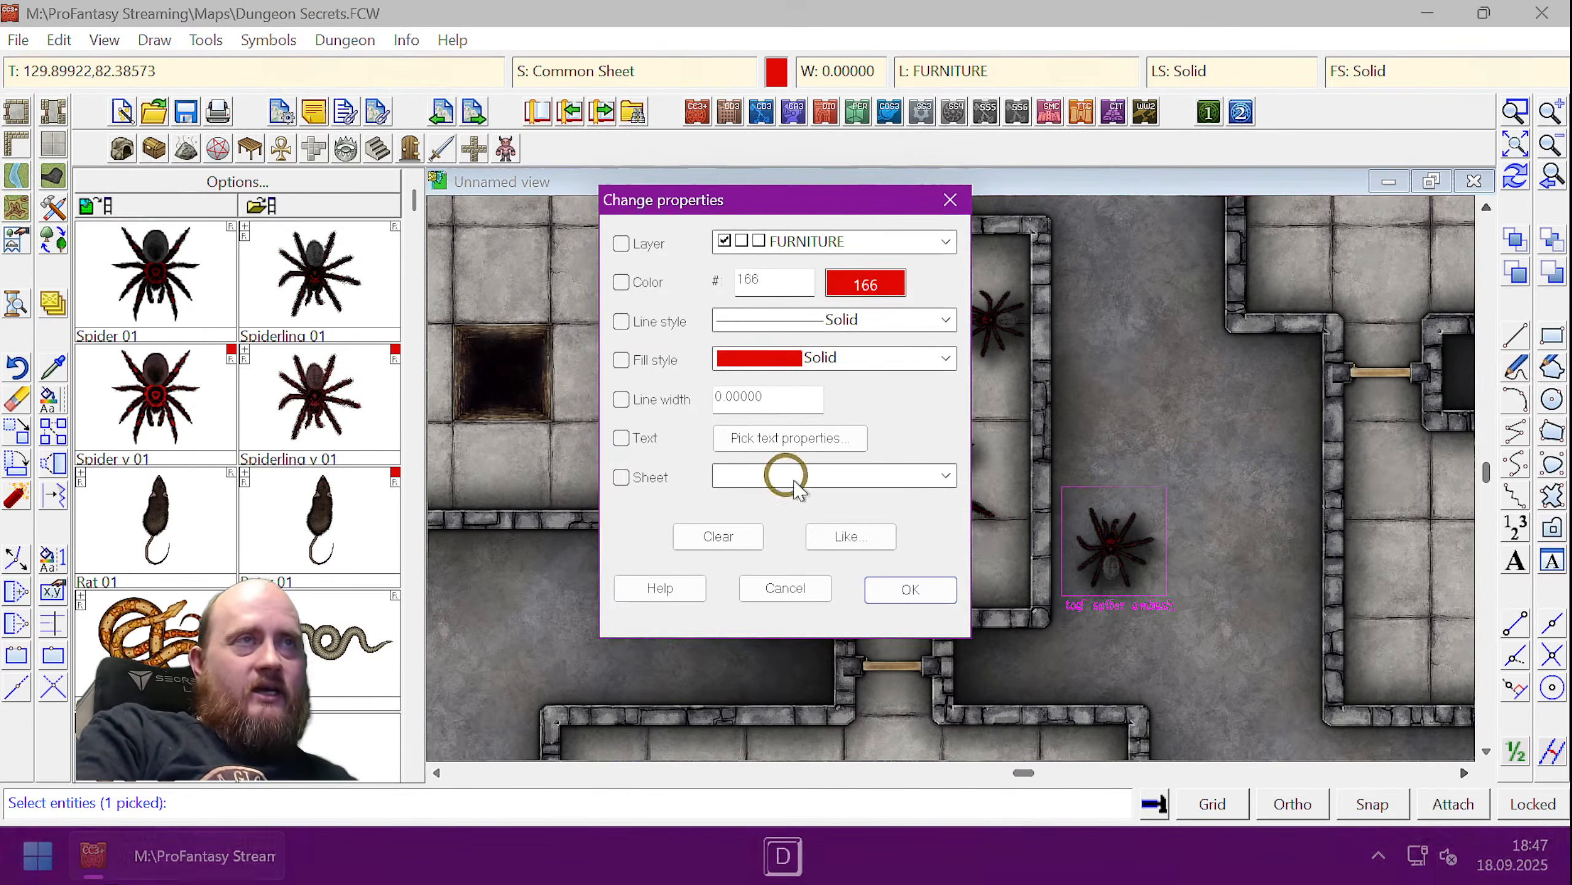
pyautogui.click(641, 247)
pyautogui.click(800, 241)
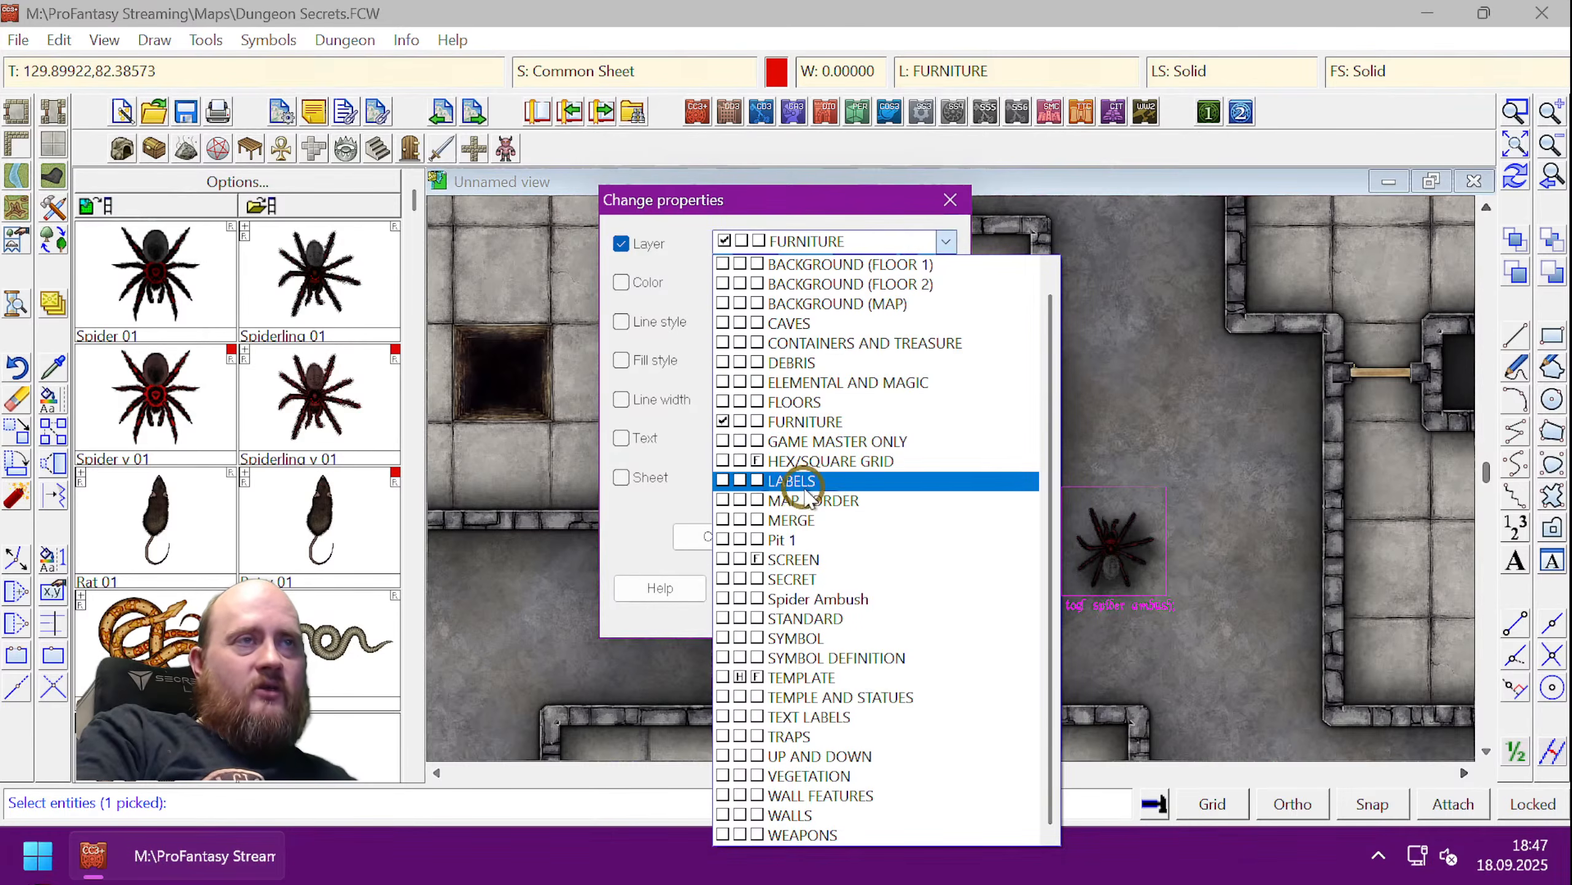
pyautogui.click(765, 499)
pyautogui.click(916, 588)
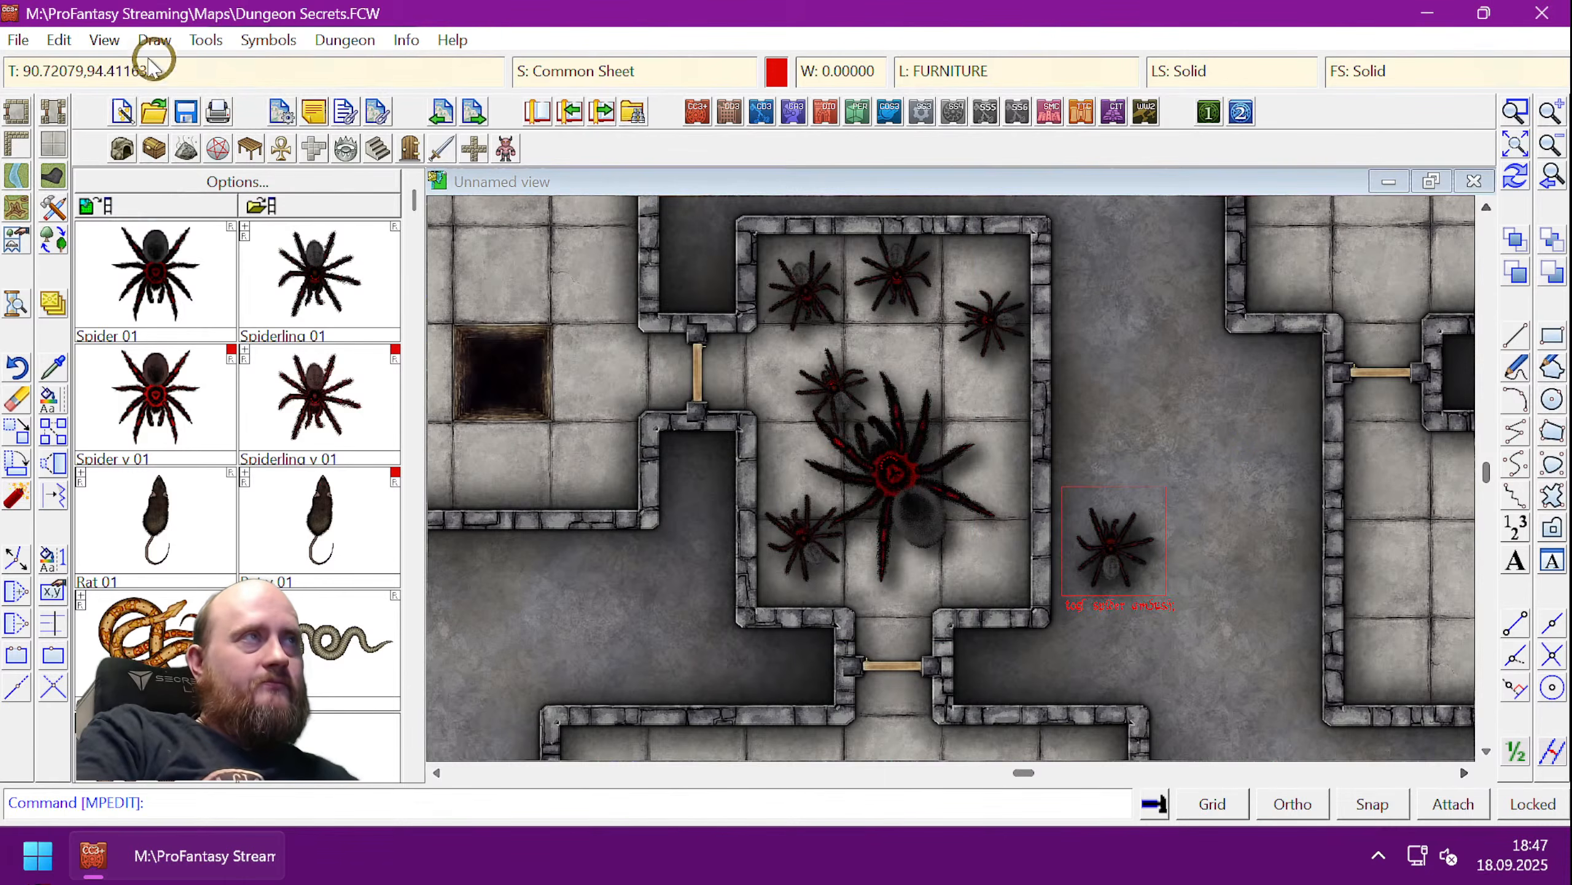
# - Hide hyperlinks, then click the spider repeatedly to toggle the central room's ambush spiders
pyautogui.click(104, 40)
pyautogui.click(149, 204)
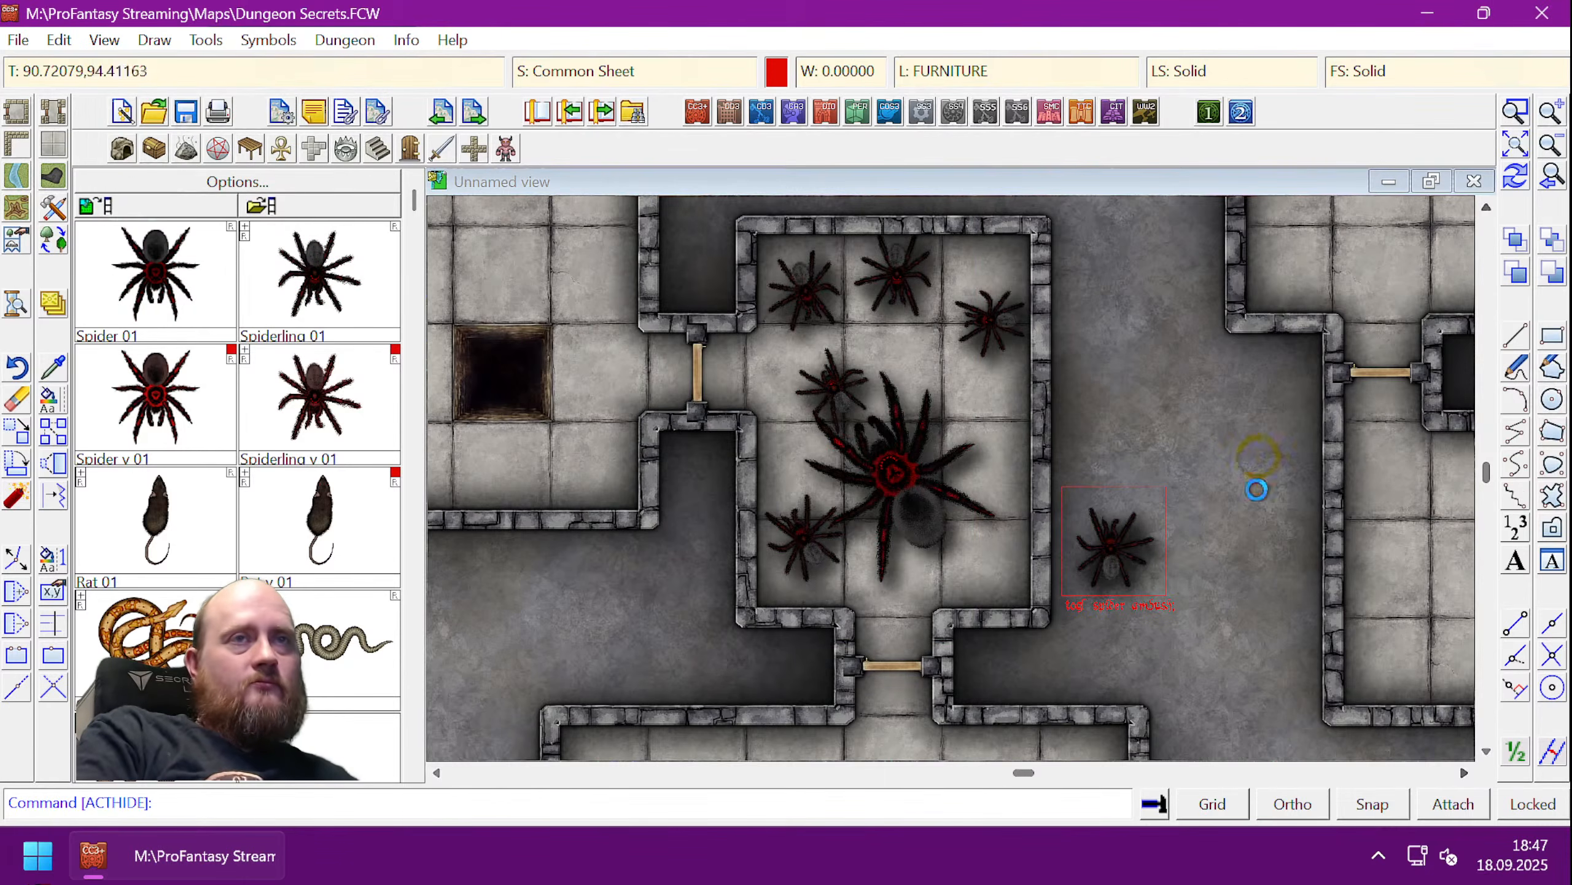
pyautogui.click(1126, 548)
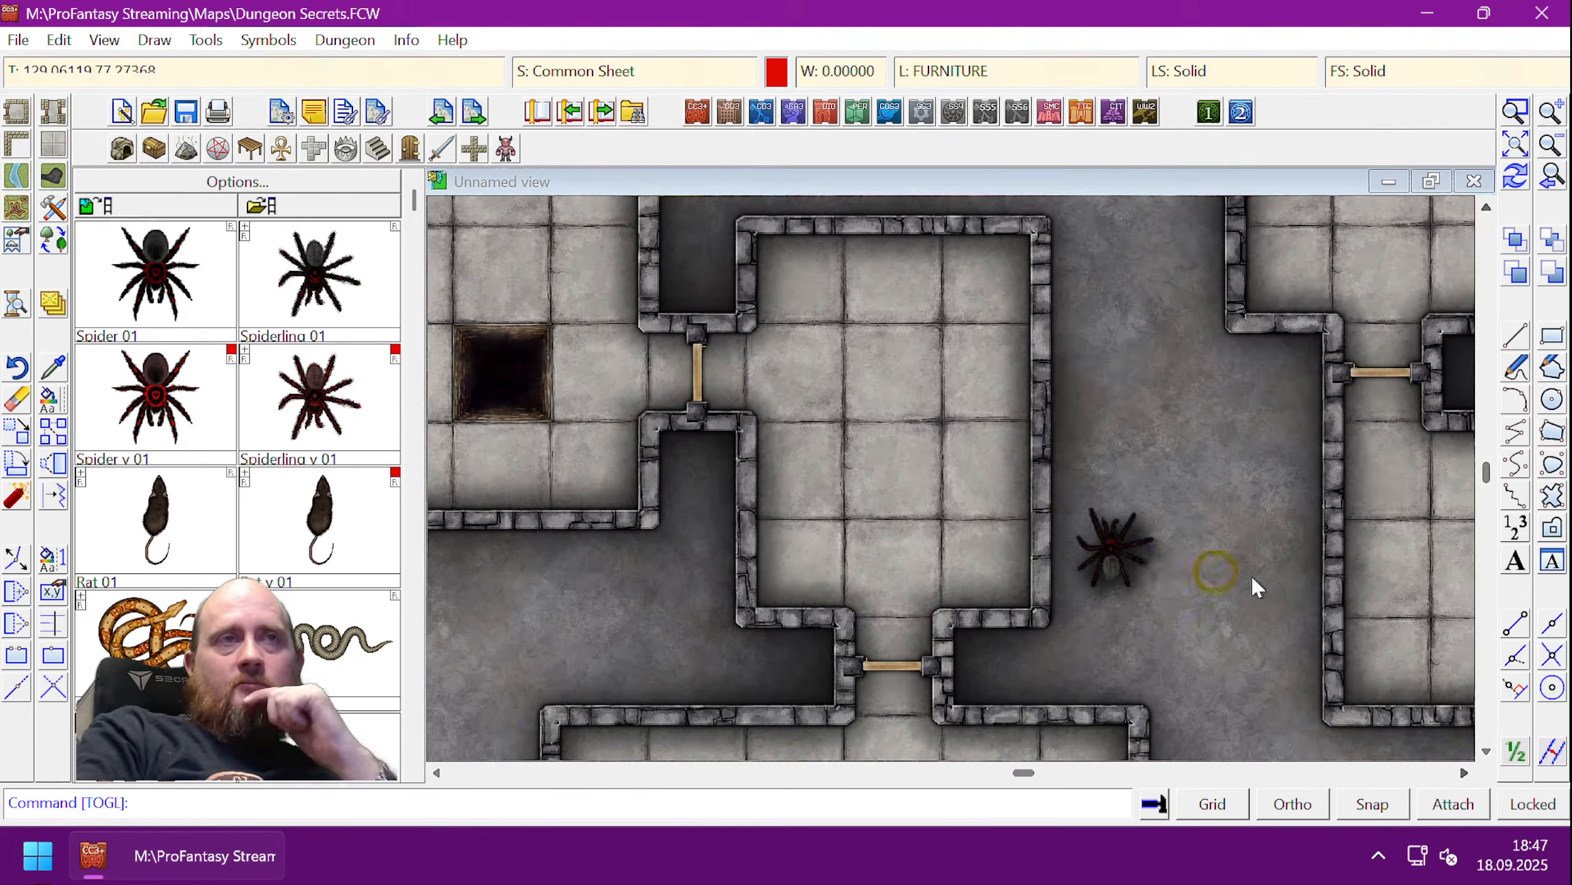
pyautogui.click(1133, 565)
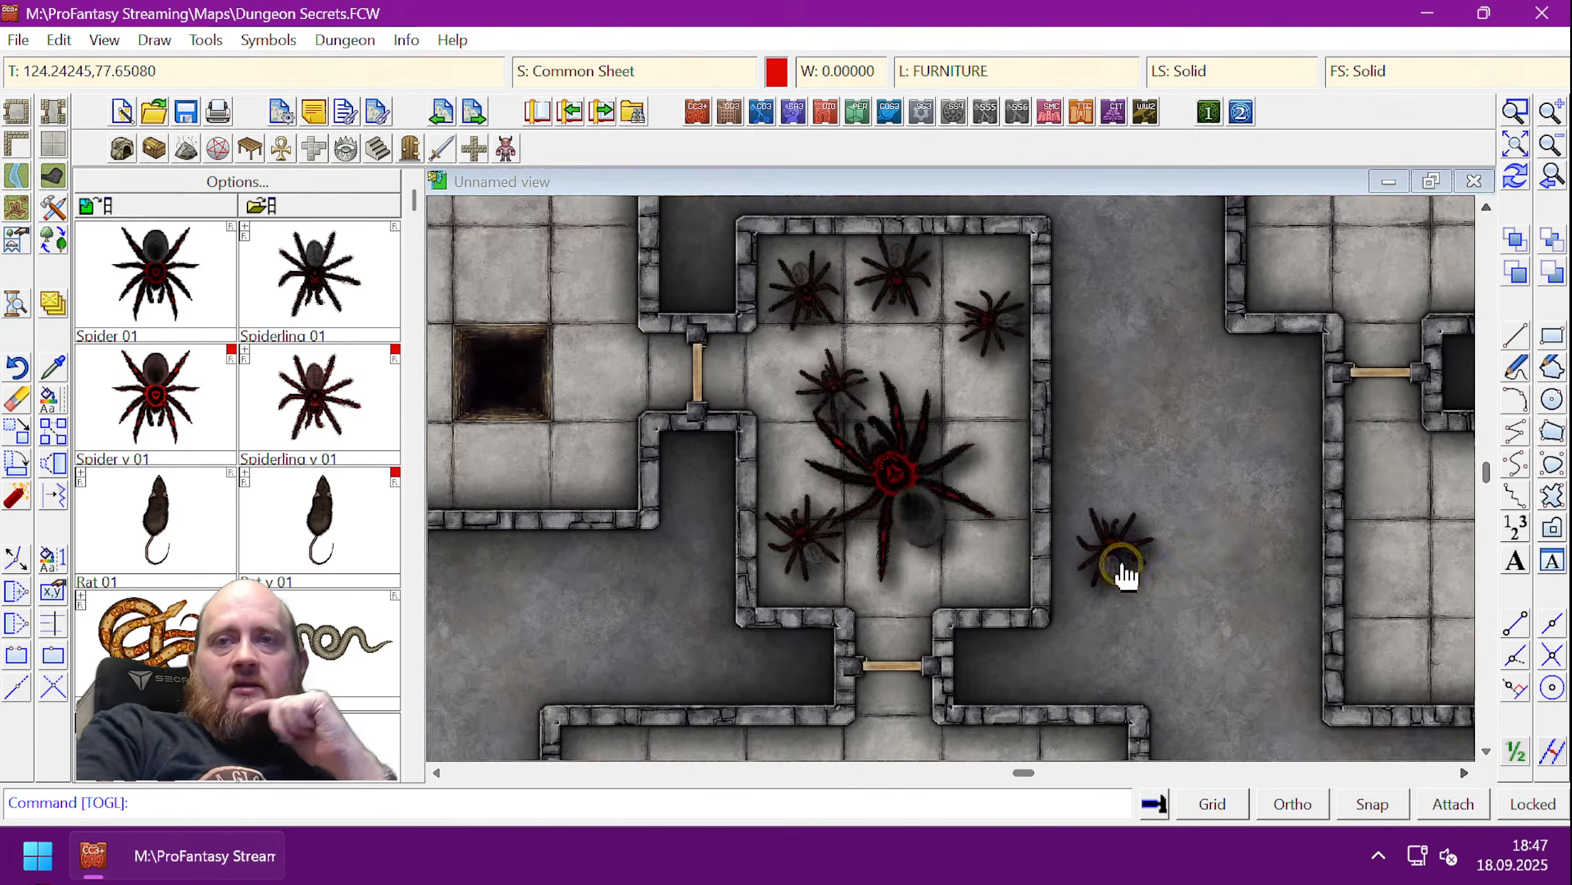
pyautogui.click(1113, 552)
pyautogui.click(1114, 559)
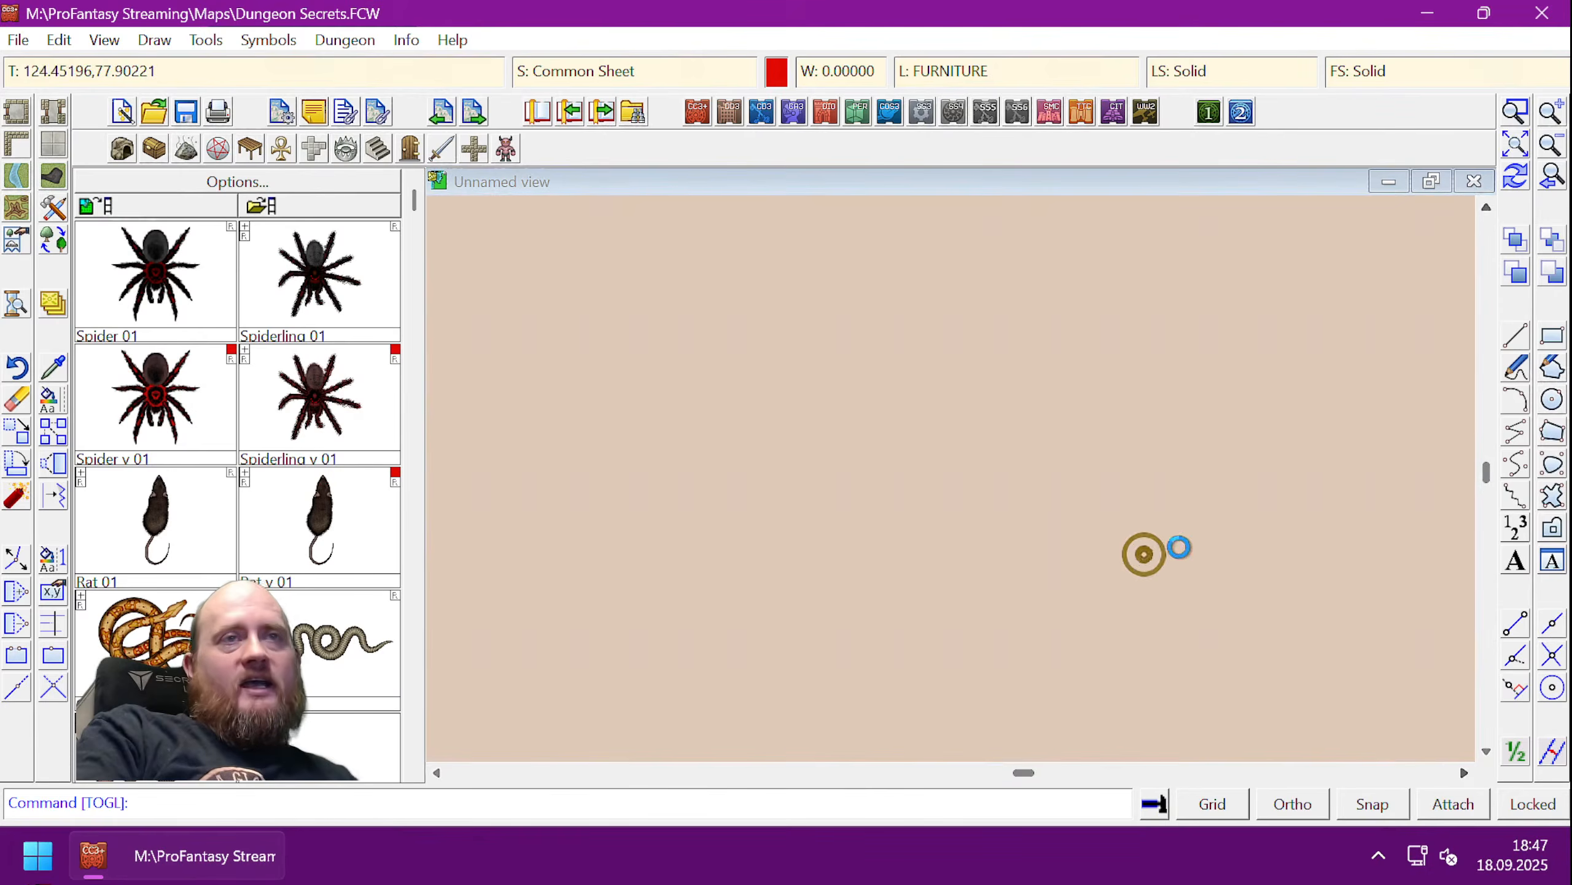
pyautogui.click(1135, 563)
pyautogui.click(1139, 562)
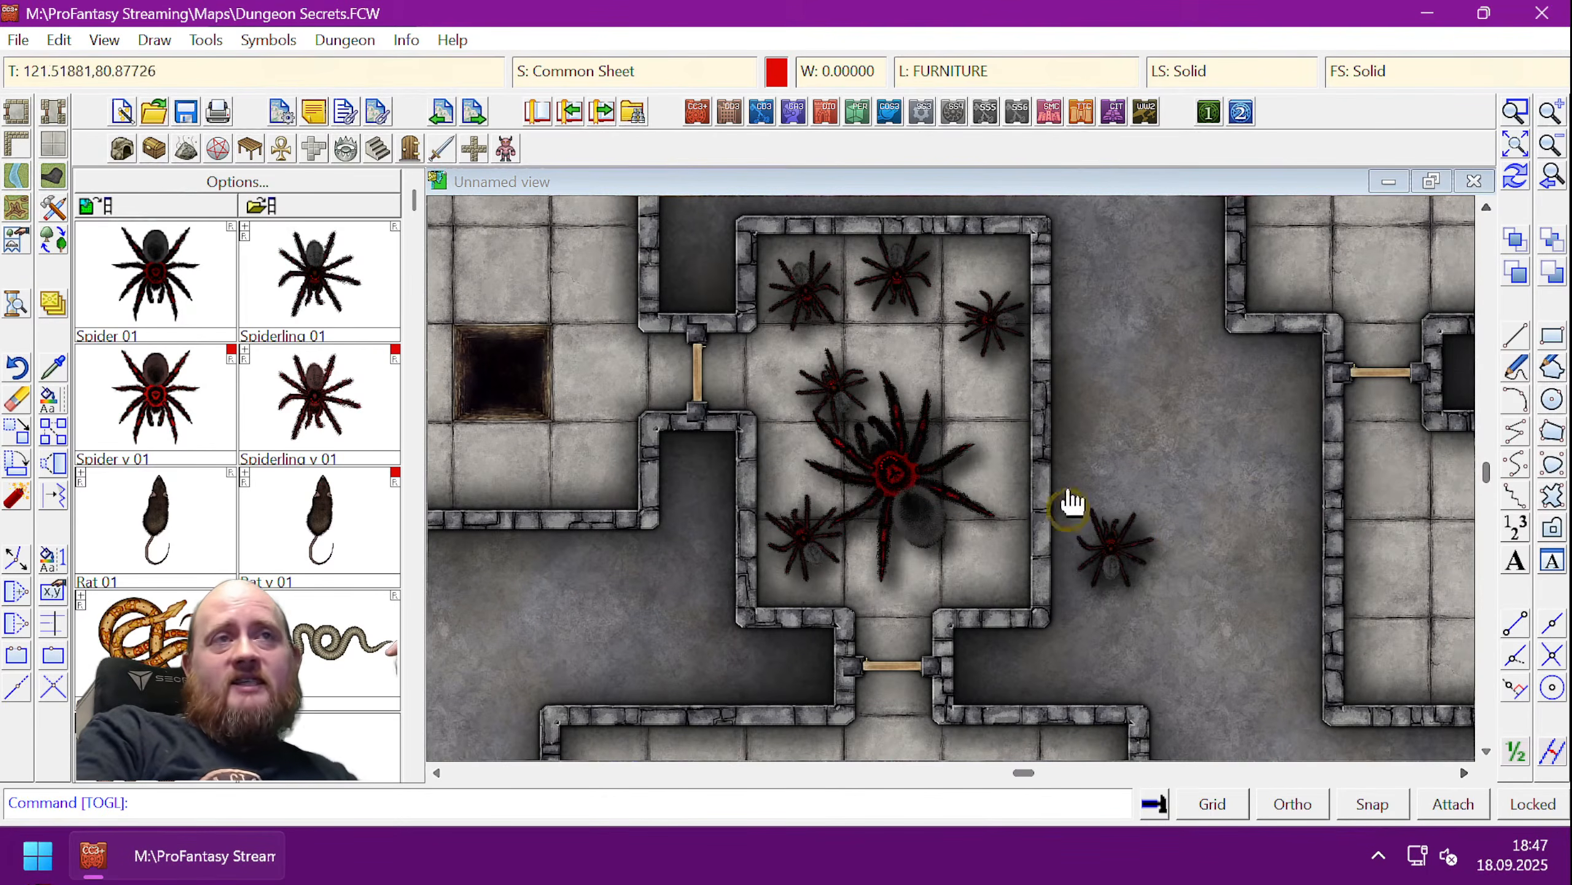
pyautogui.click(1097, 556)
pyautogui.click(1129, 576)
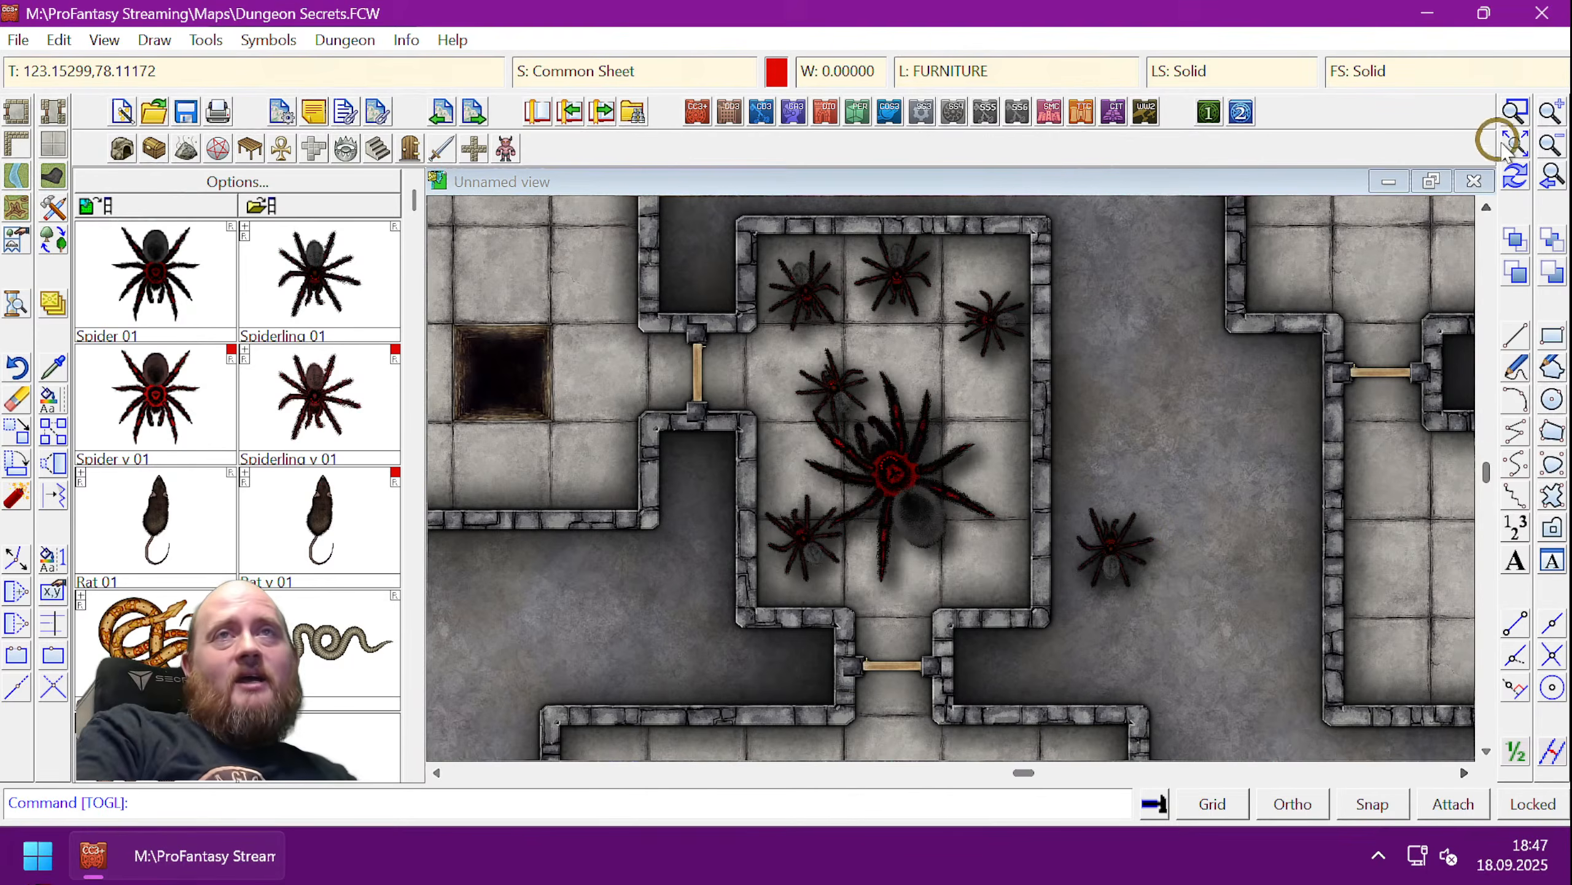
# - Zoom to the whole dungeon map and show hyperlinks as editable objects
pyautogui.click(1510, 142)
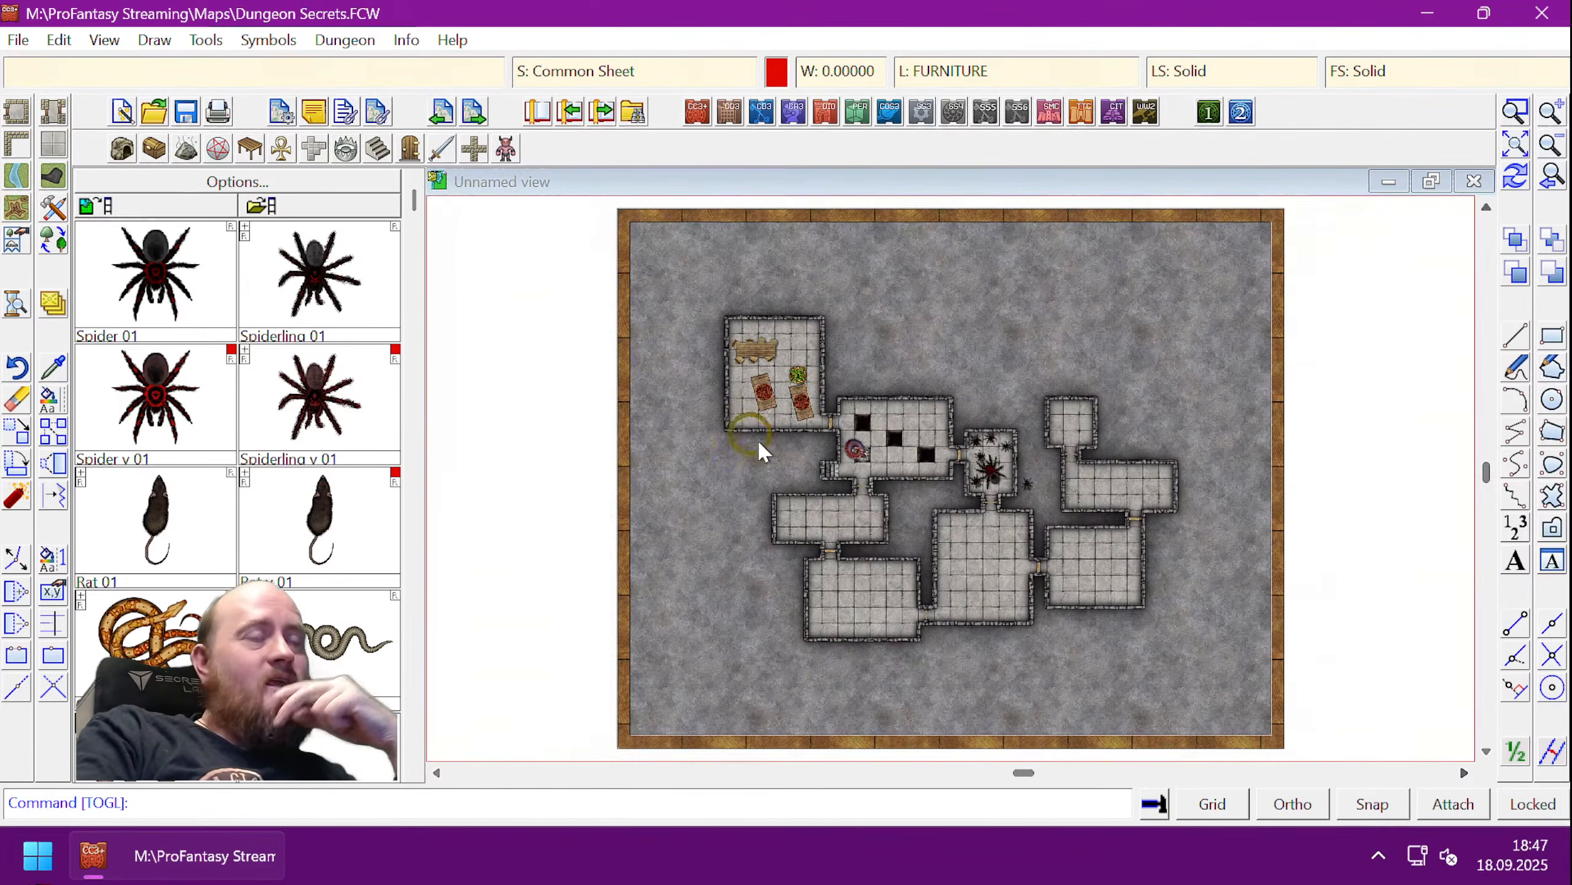
pyautogui.click(1206, 604)
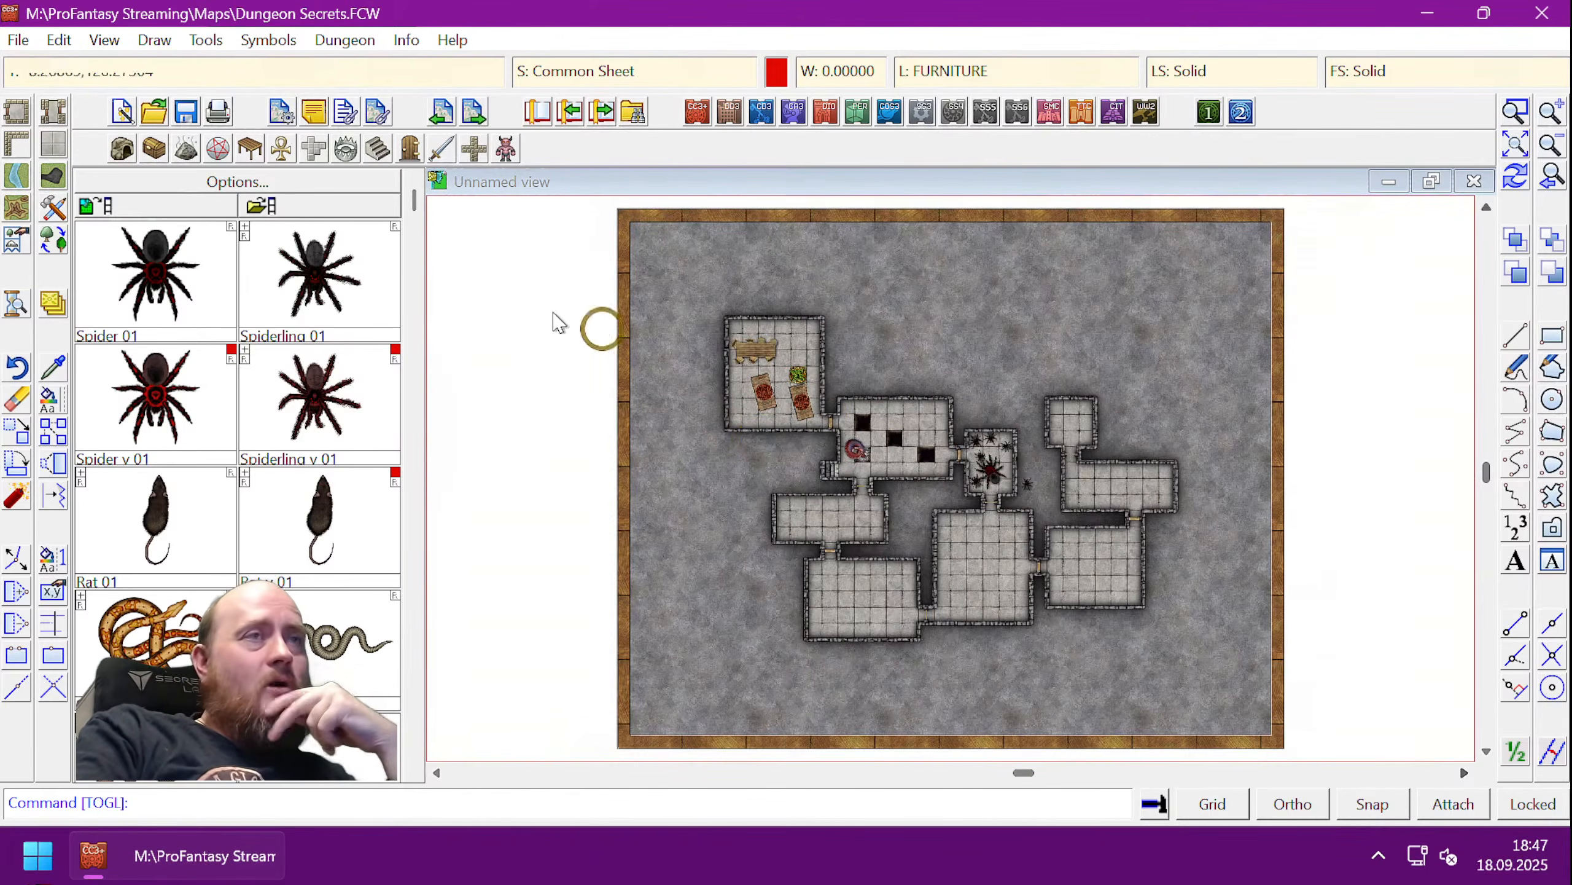
pyautogui.click(104, 40)
pyautogui.click(142, 172)
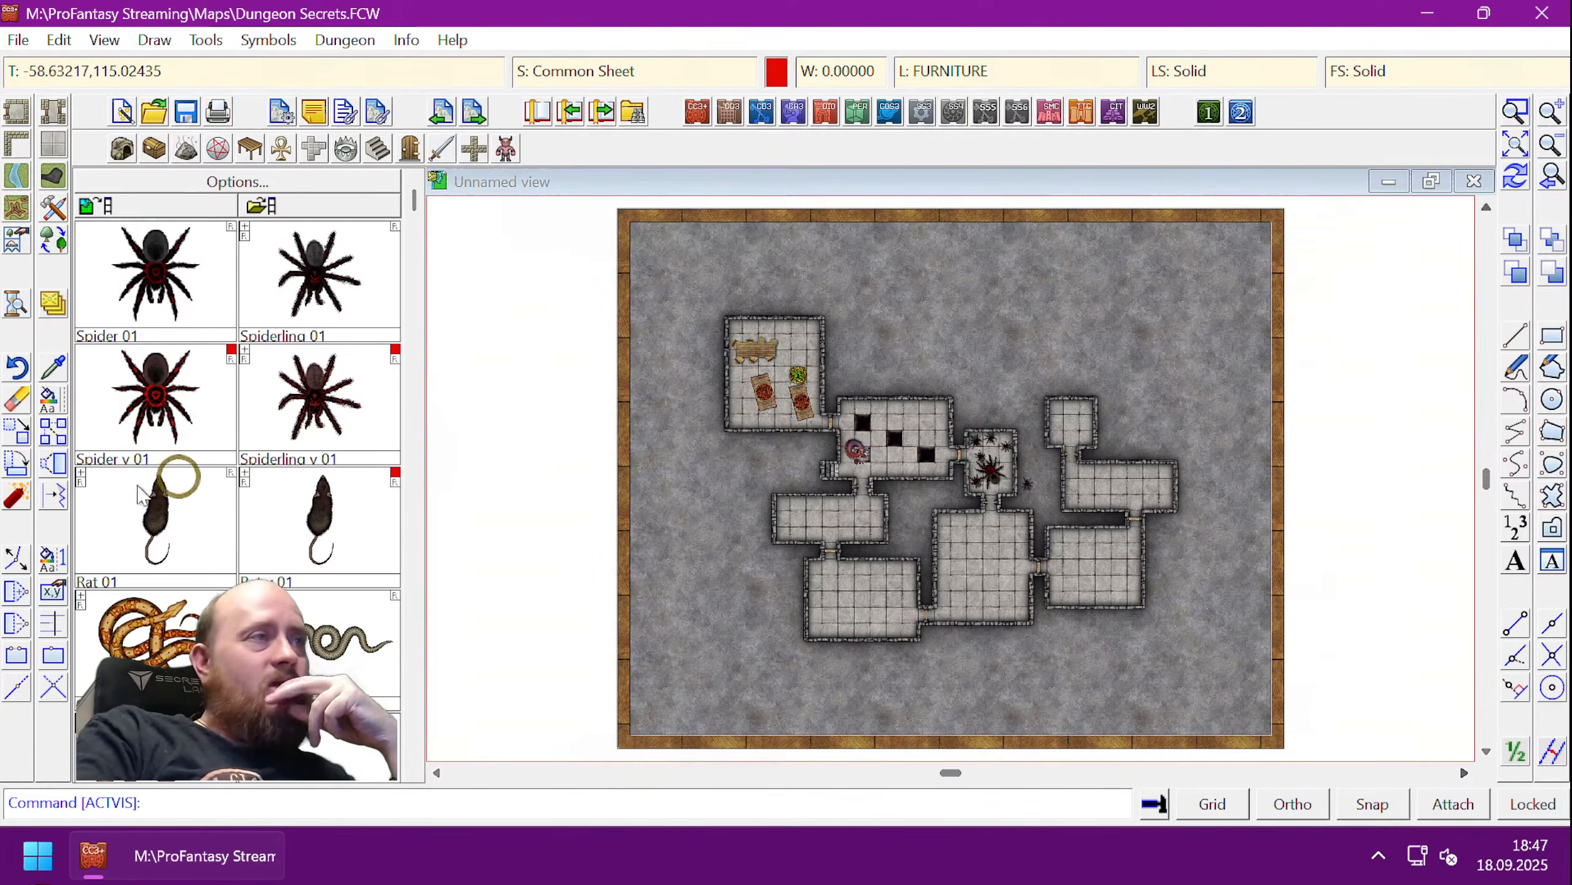
# - Move the spider hotspot just outside the map's bottom-right corner
pyautogui.click(17, 429)
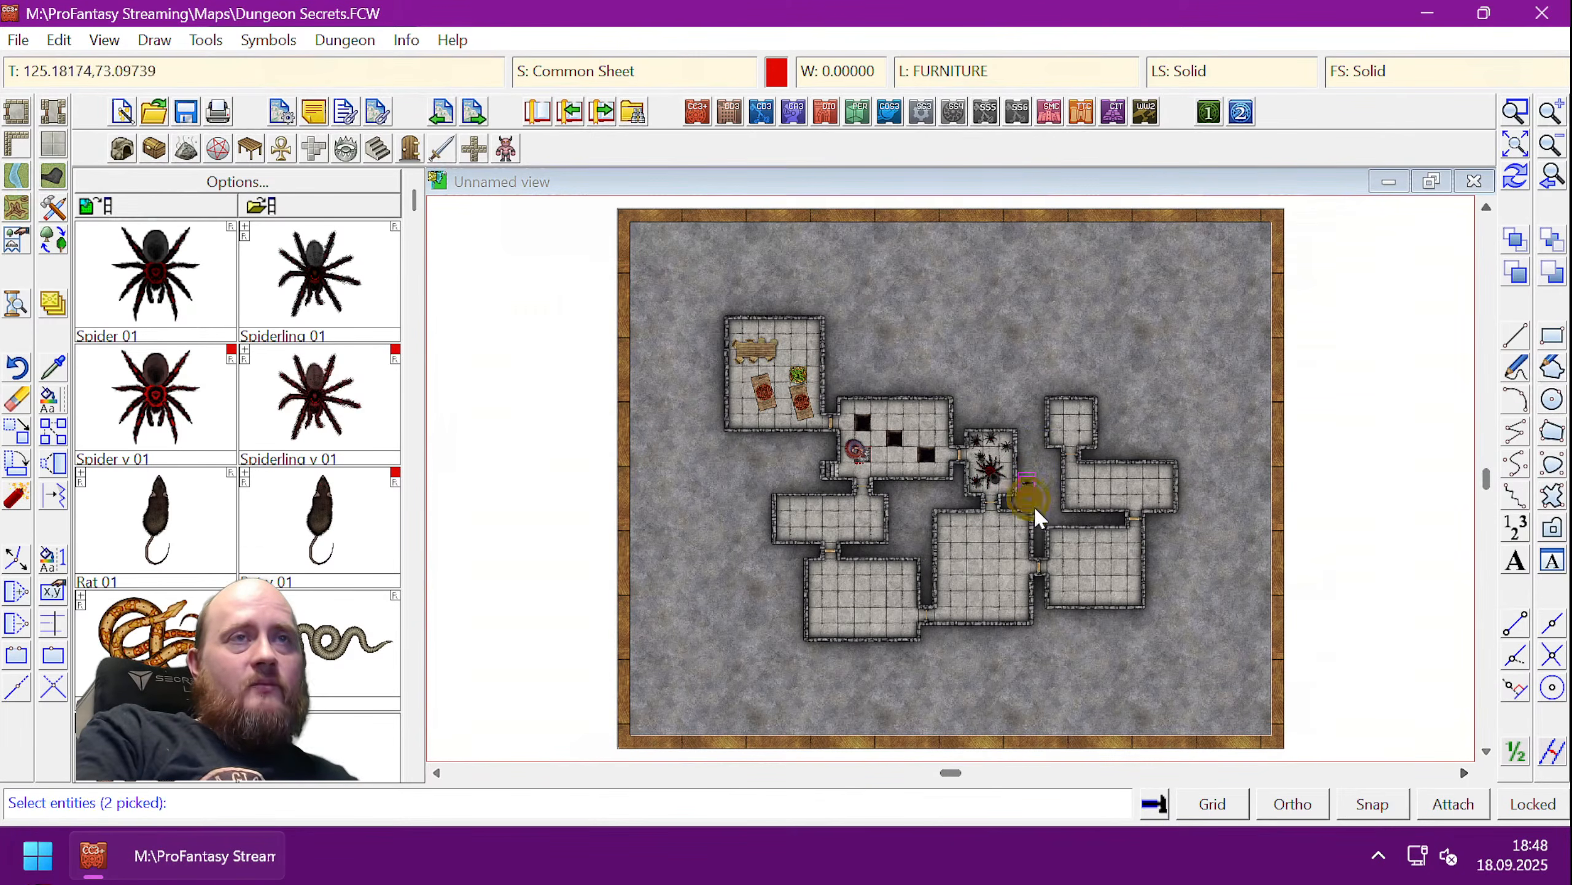
pyautogui.rightClick(1079, 553)
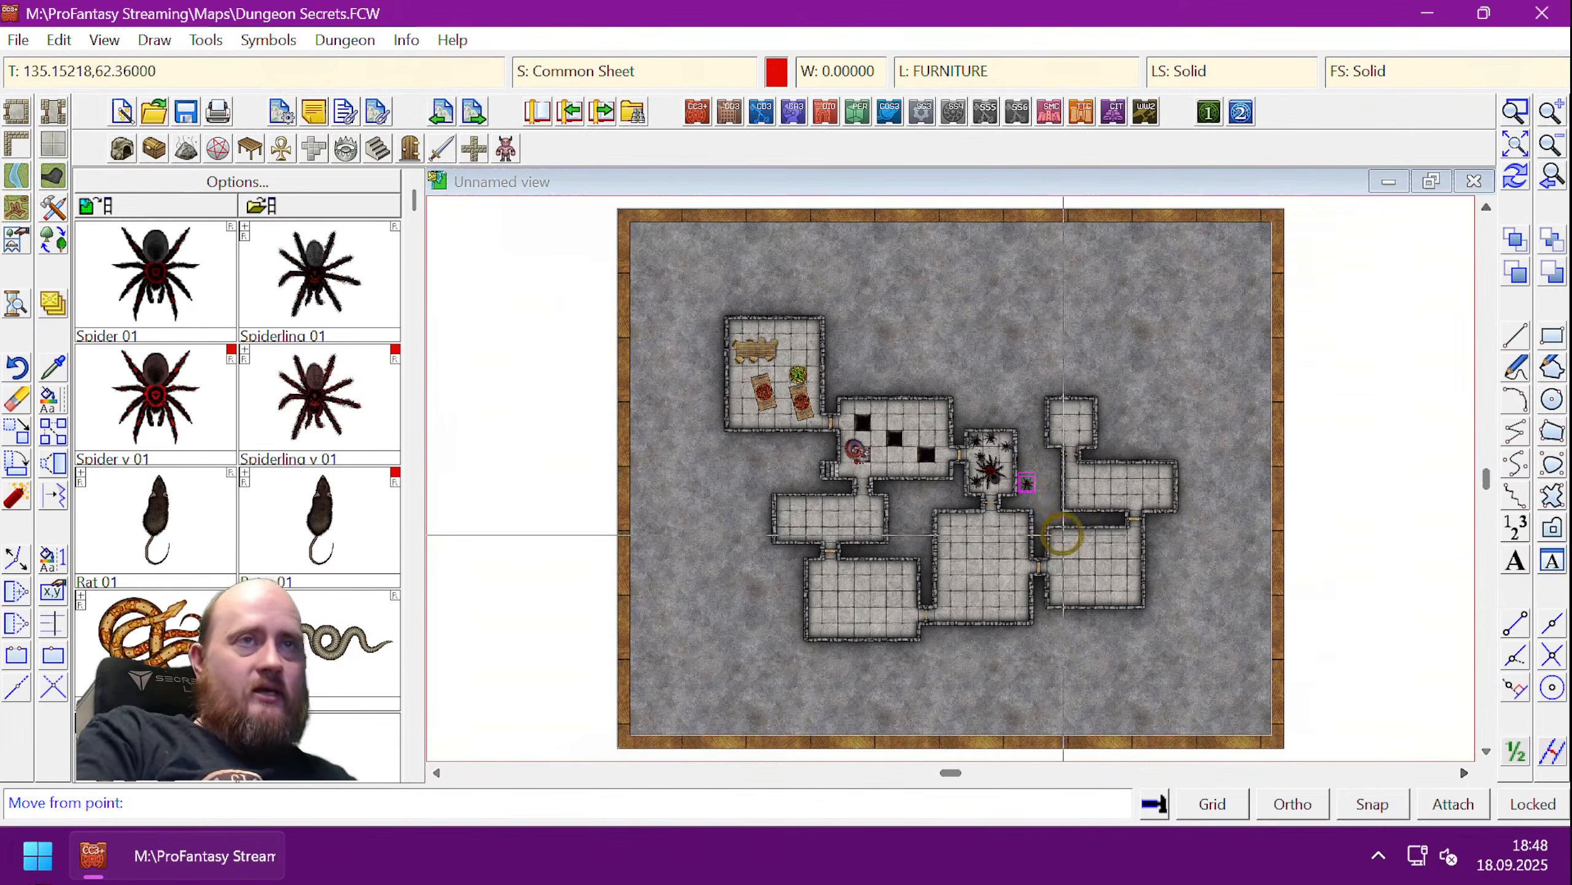
pyautogui.click(1026, 483)
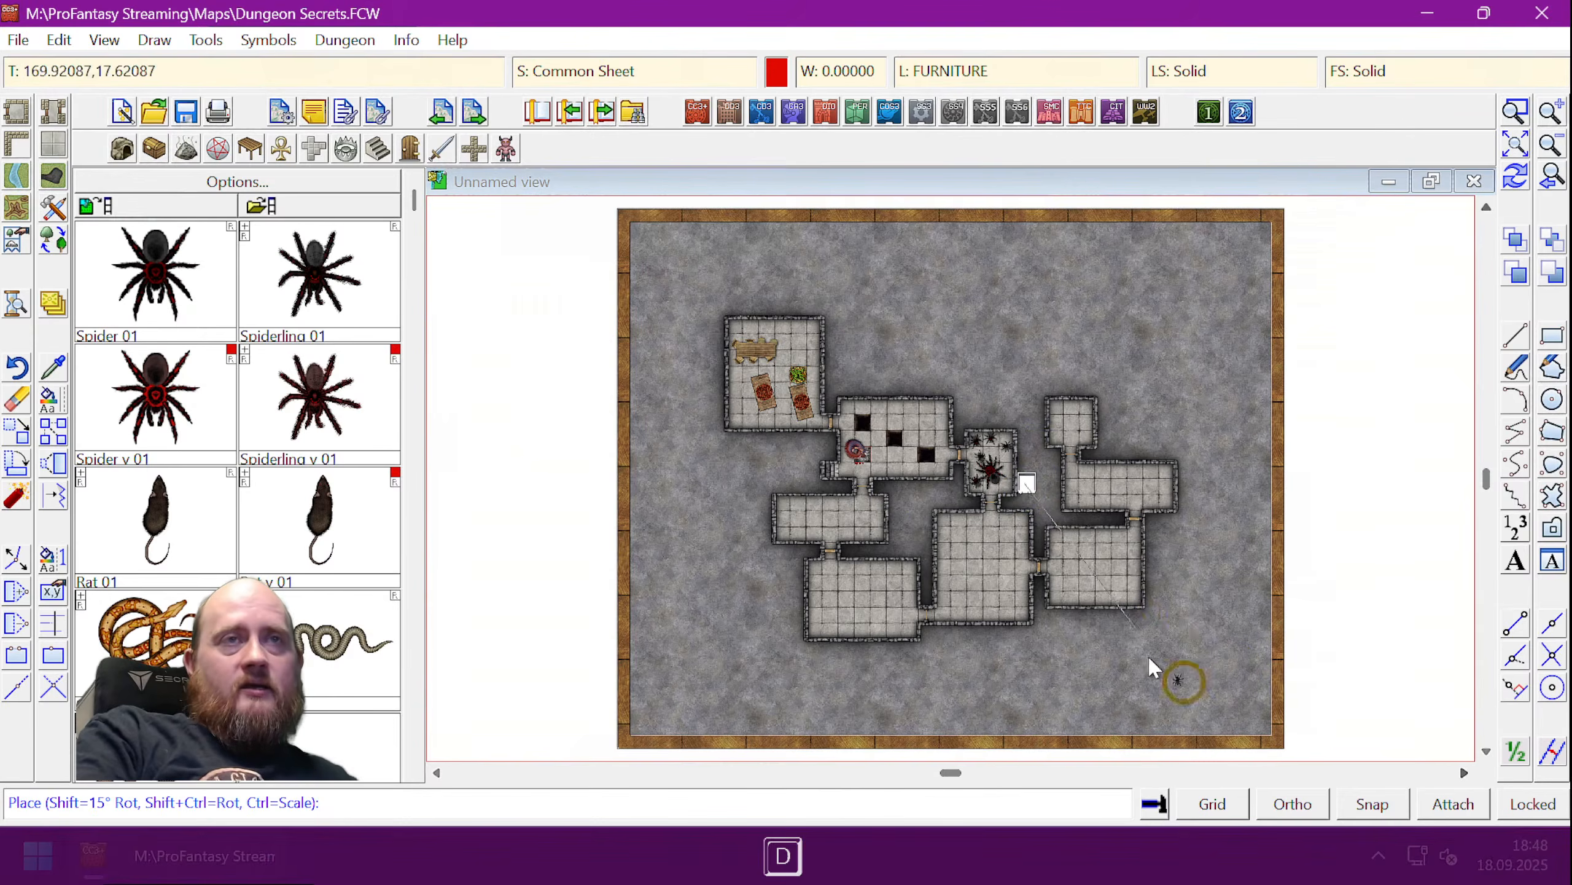
pyautogui.click(1300, 731)
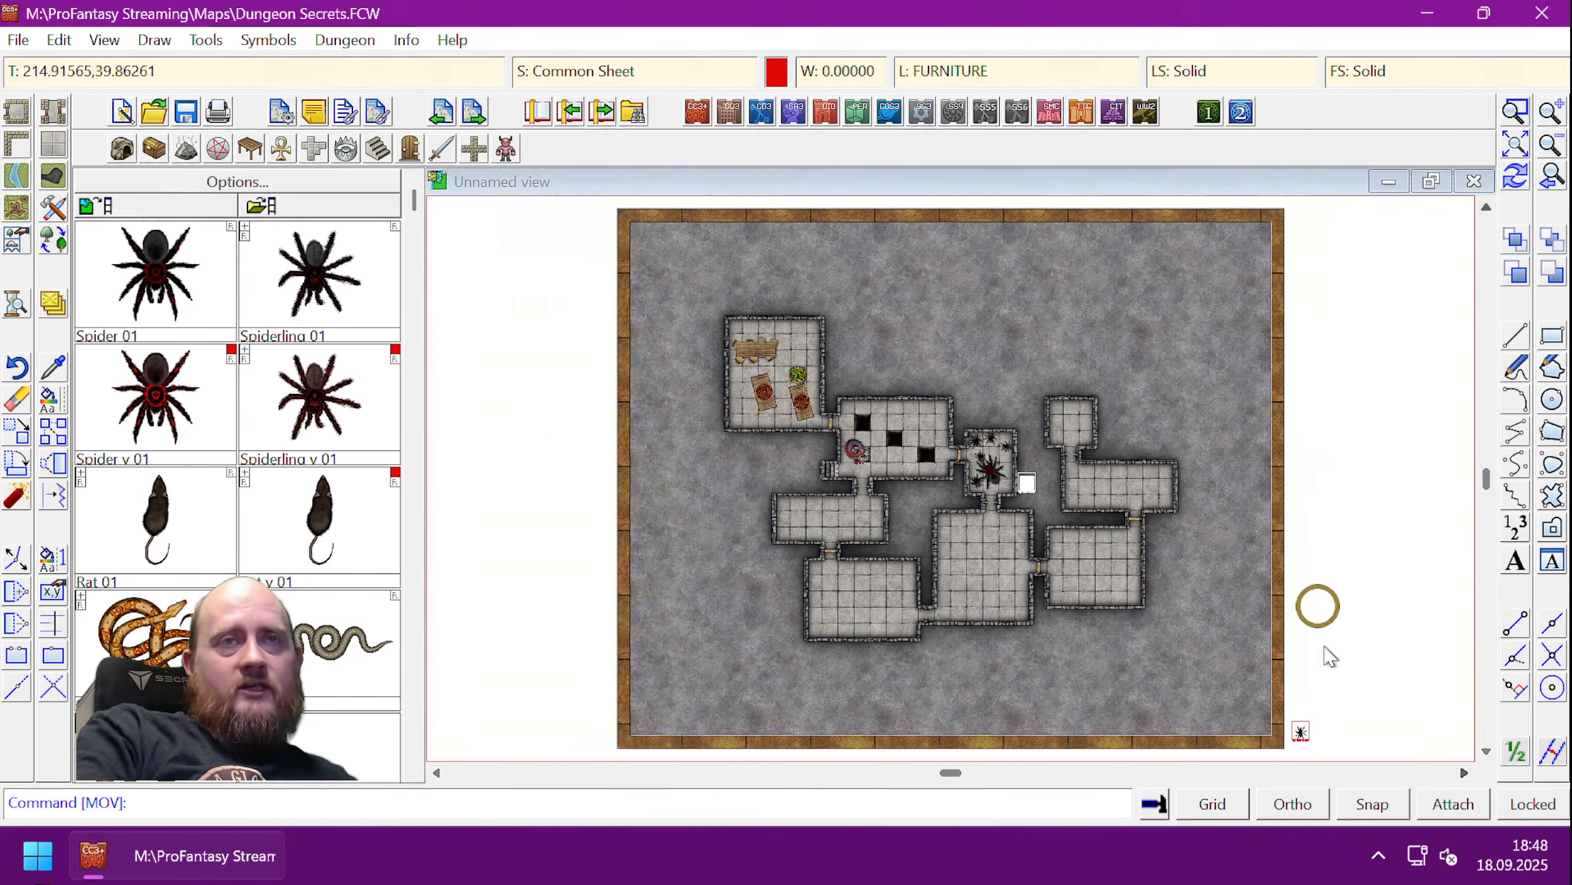
# - Put the hotspot on the MAP BORDER sheet and redraw the map
pyautogui.click(50, 403)
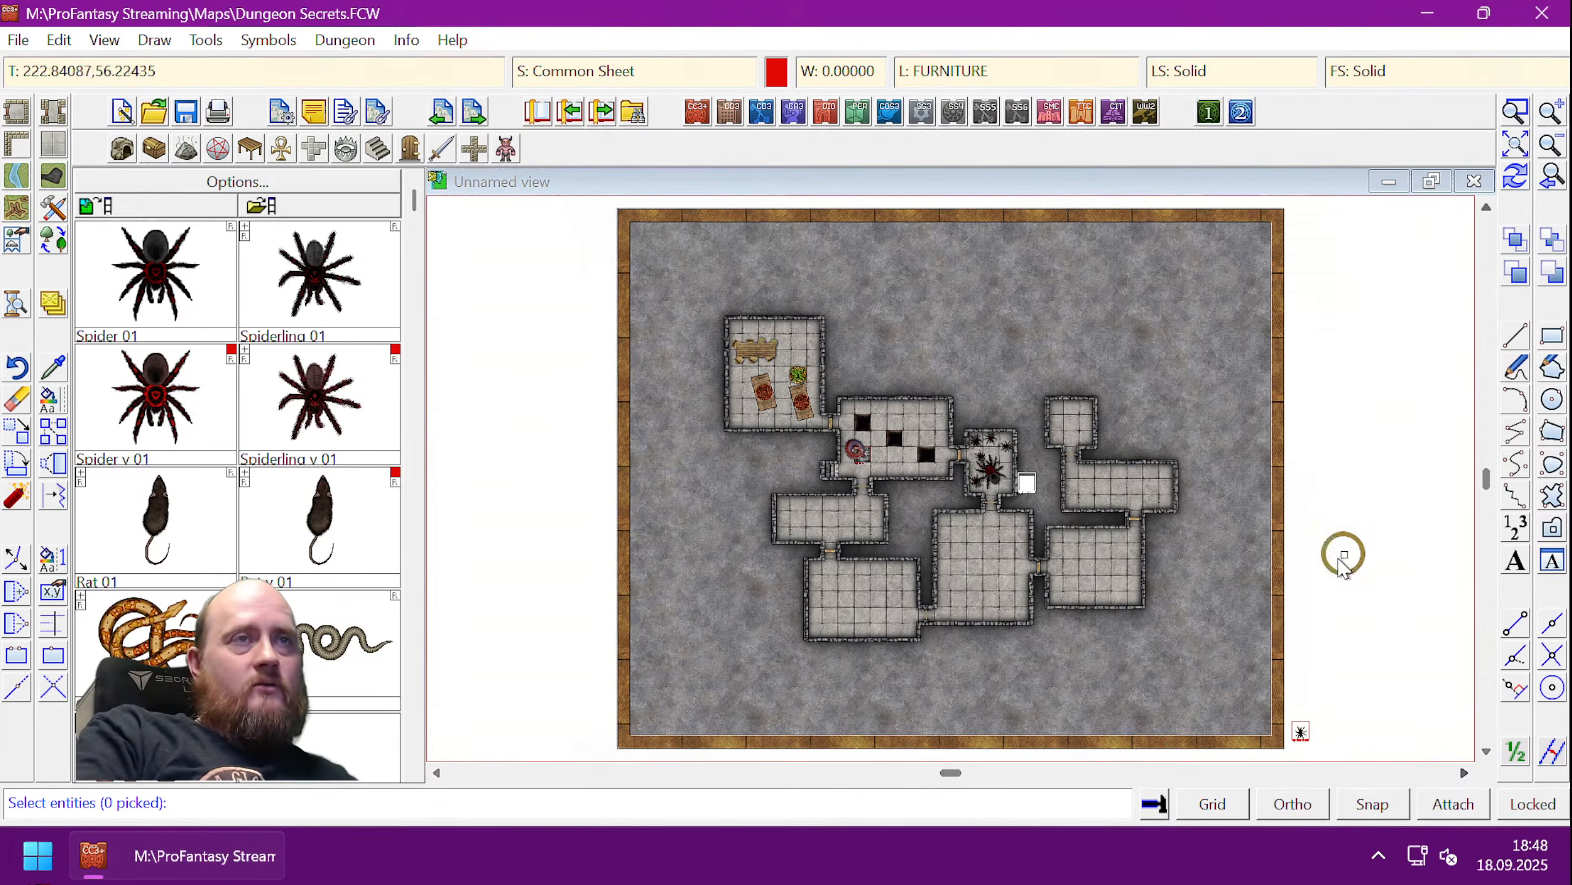
pyautogui.click(1326, 713)
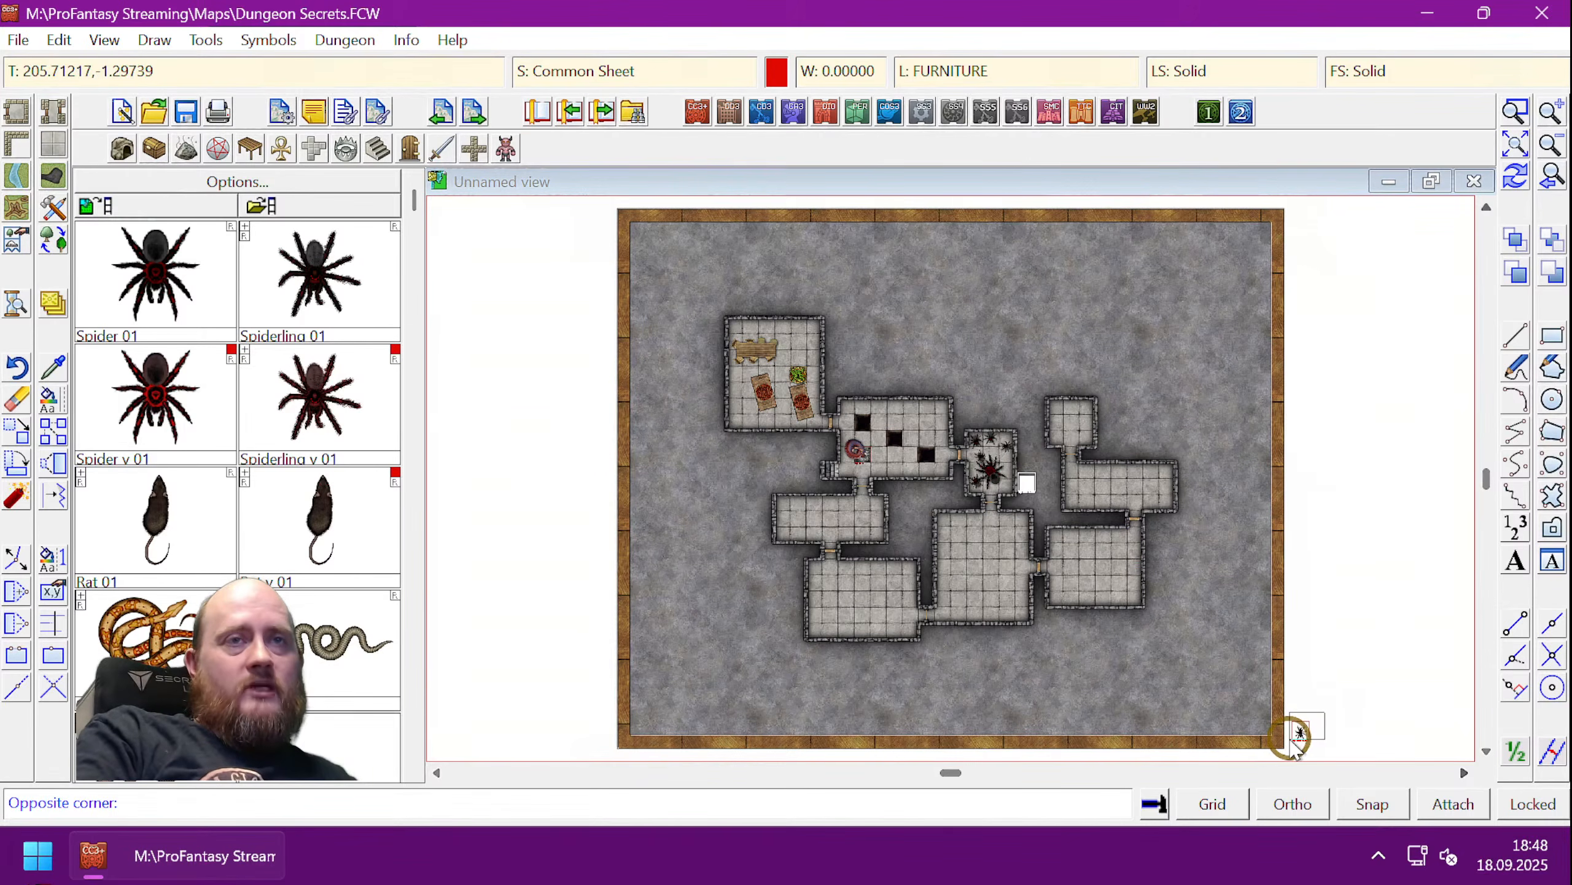
pyautogui.click(1293, 755)
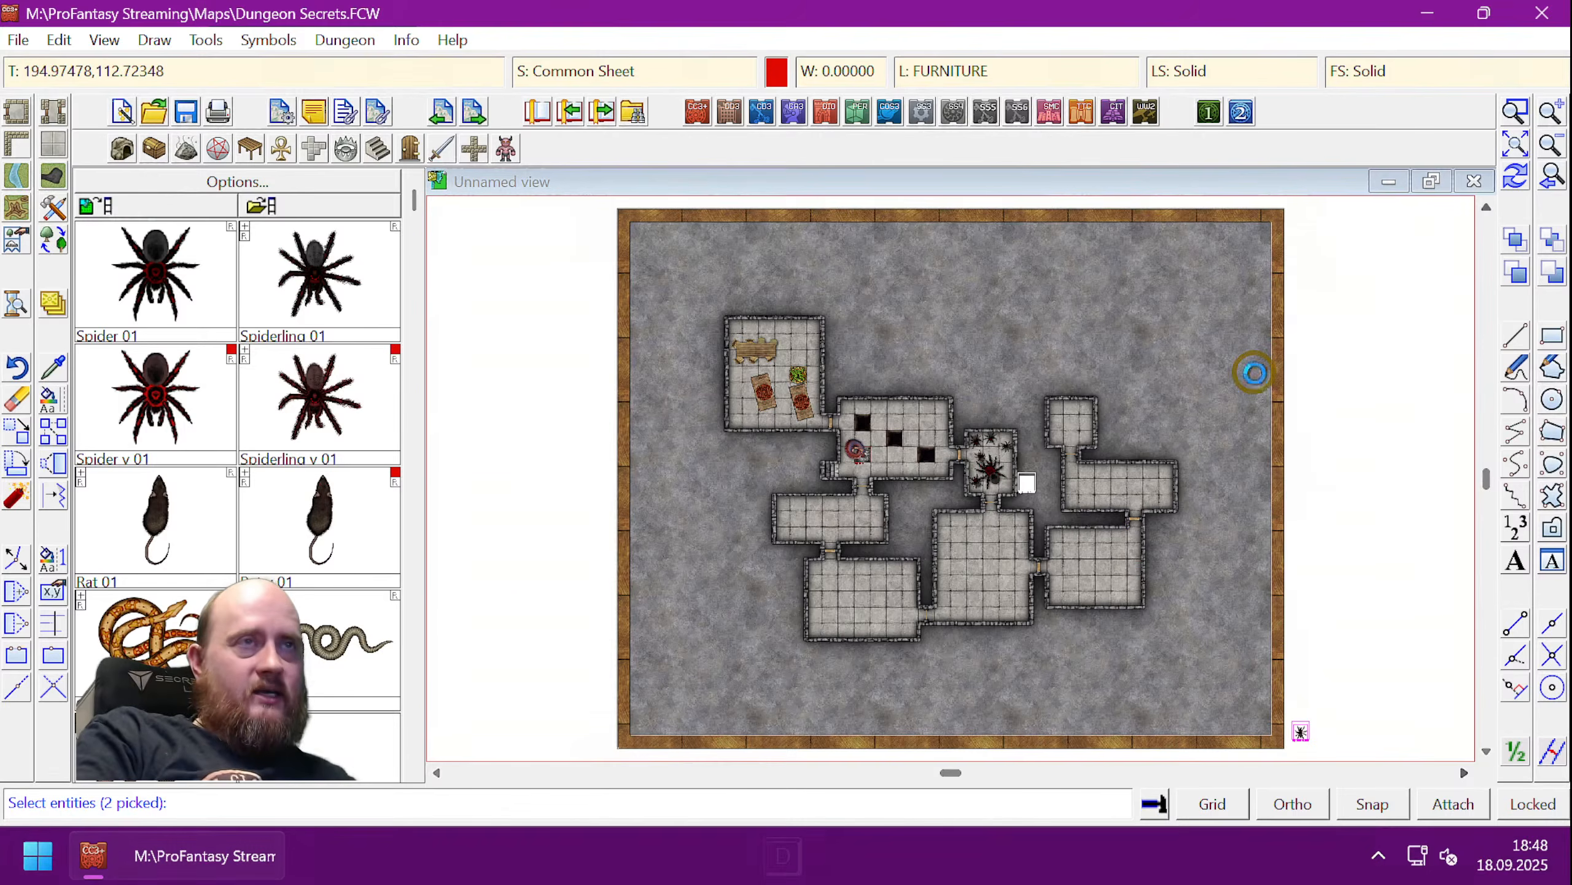
pyautogui.press('d')
pyautogui.click(637, 475)
pyautogui.click(755, 475)
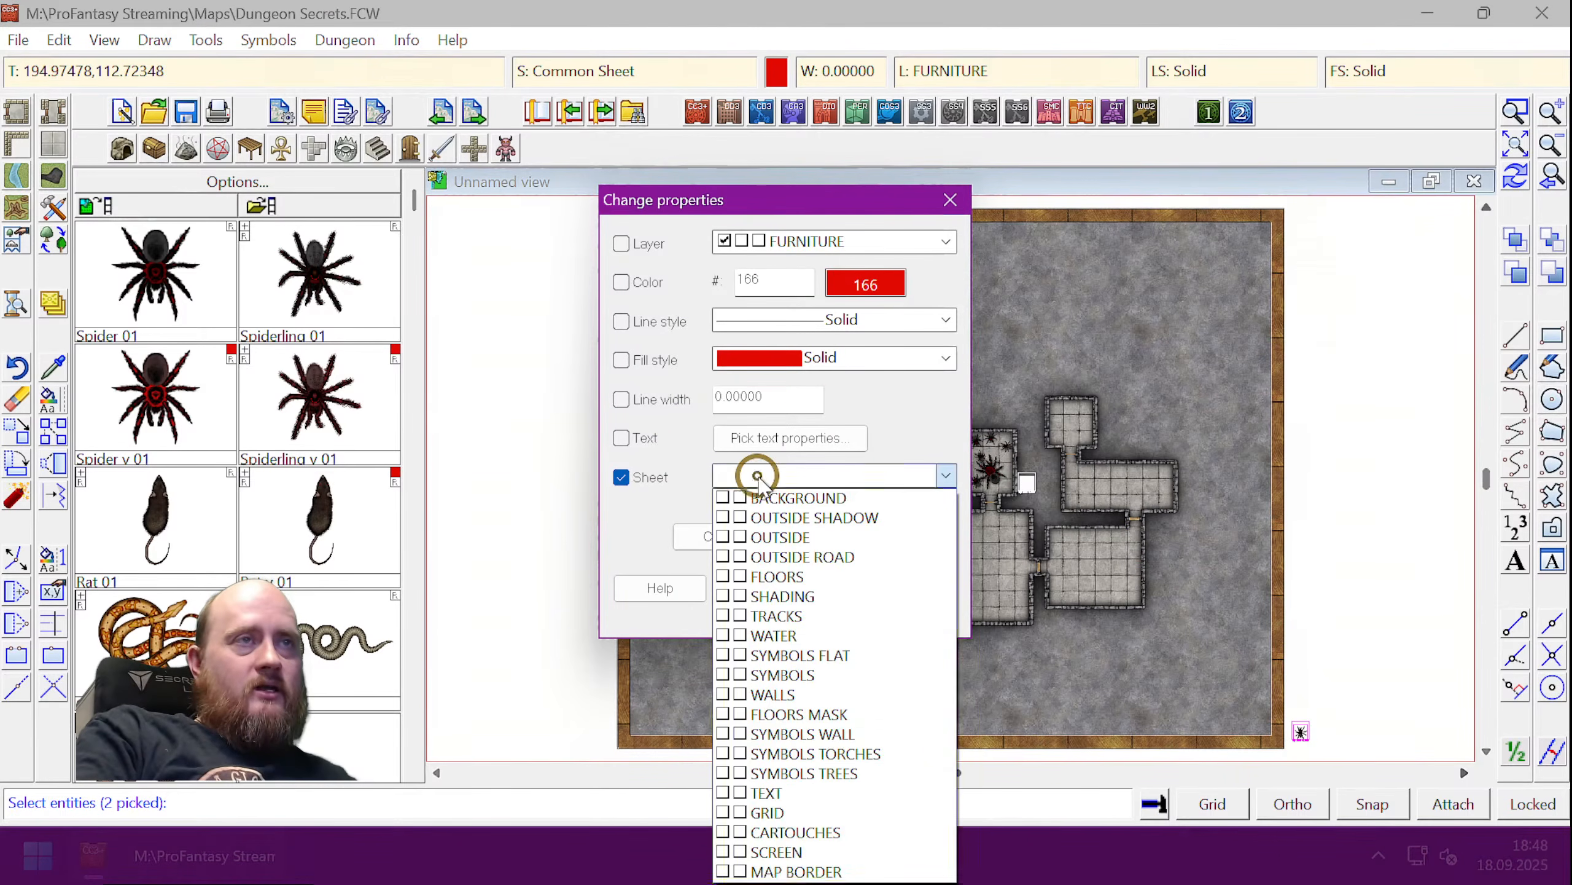
pyautogui.click(799, 871)
pyautogui.click(913, 589)
pyautogui.hotkey('ctrl', 'r')
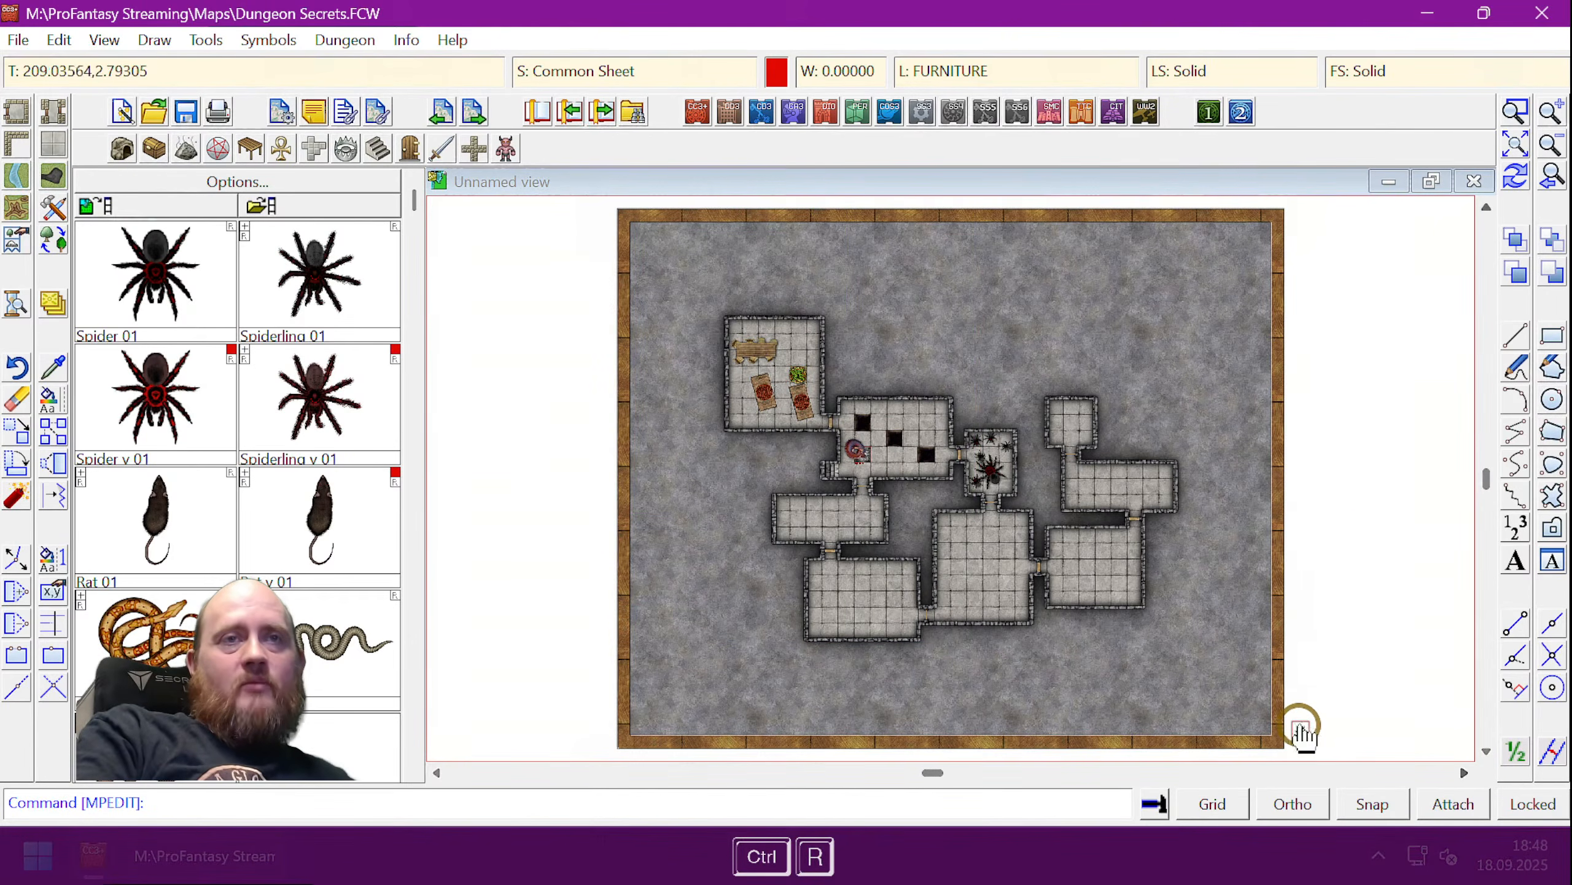
# - Hide hyperlinks and test the relocated hotspot, toggling the ambush spiders off and on
pyautogui.click(1300, 726)
pyautogui.click(1301, 734)
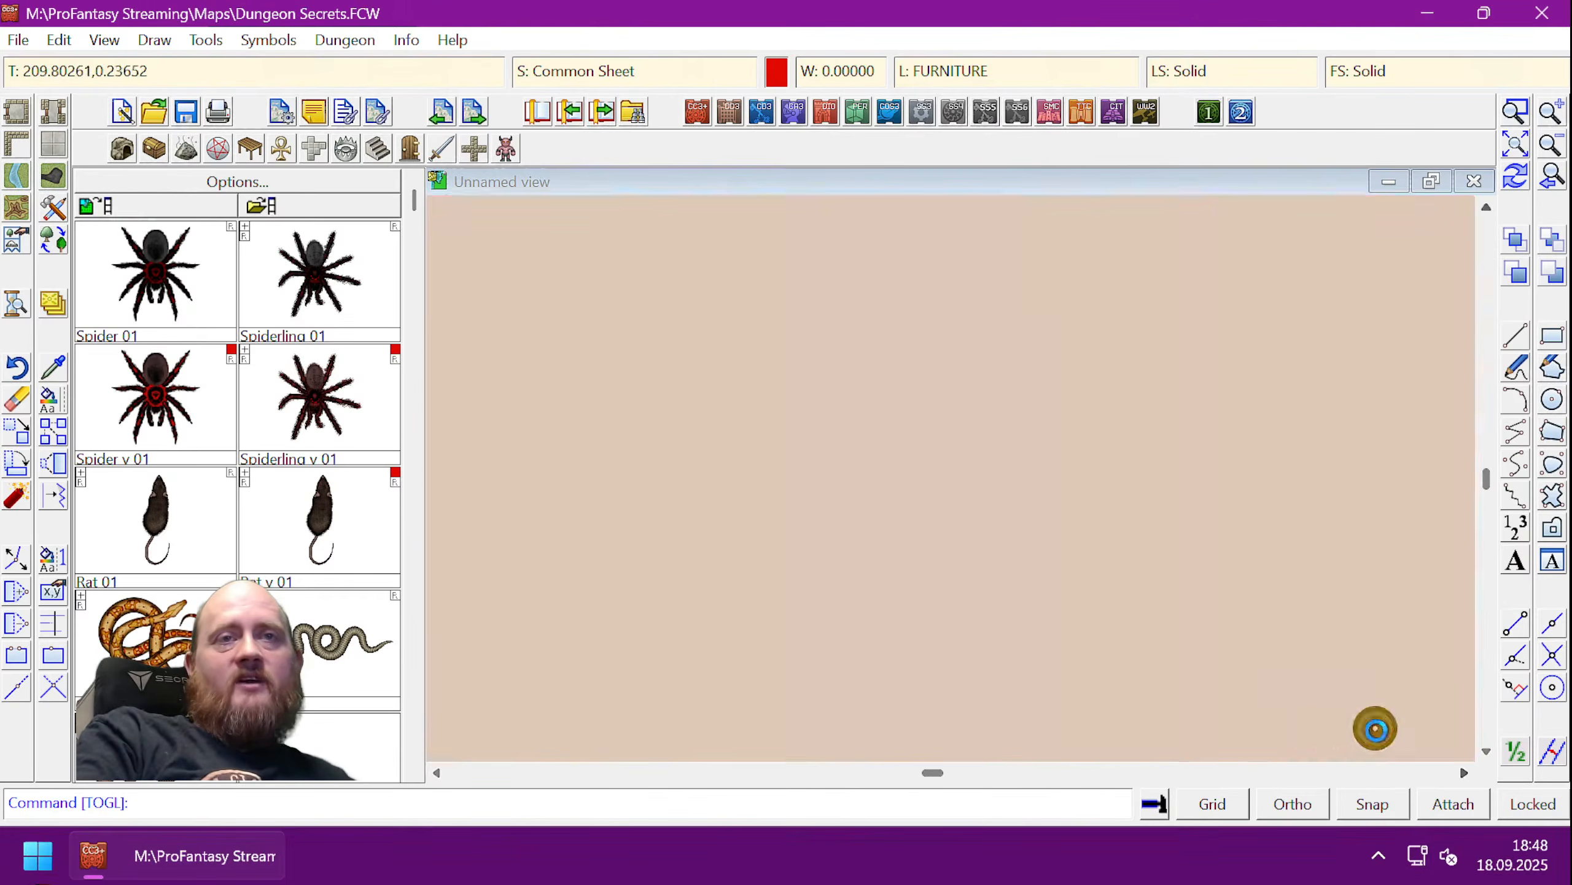
pyautogui.click(1299, 736)
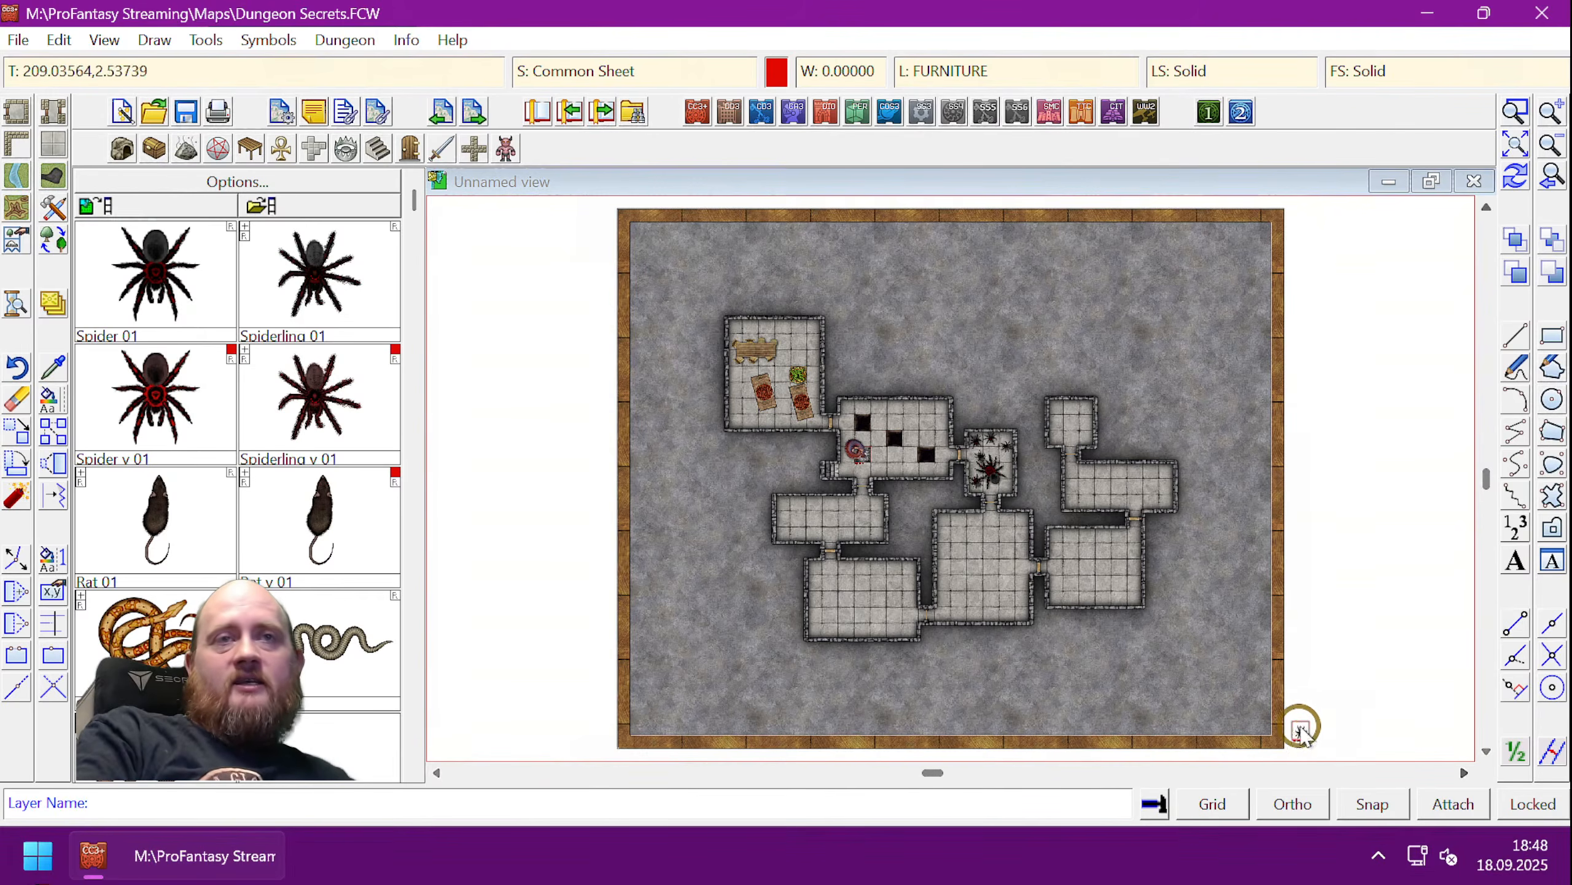
pyautogui.click(1302, 736)
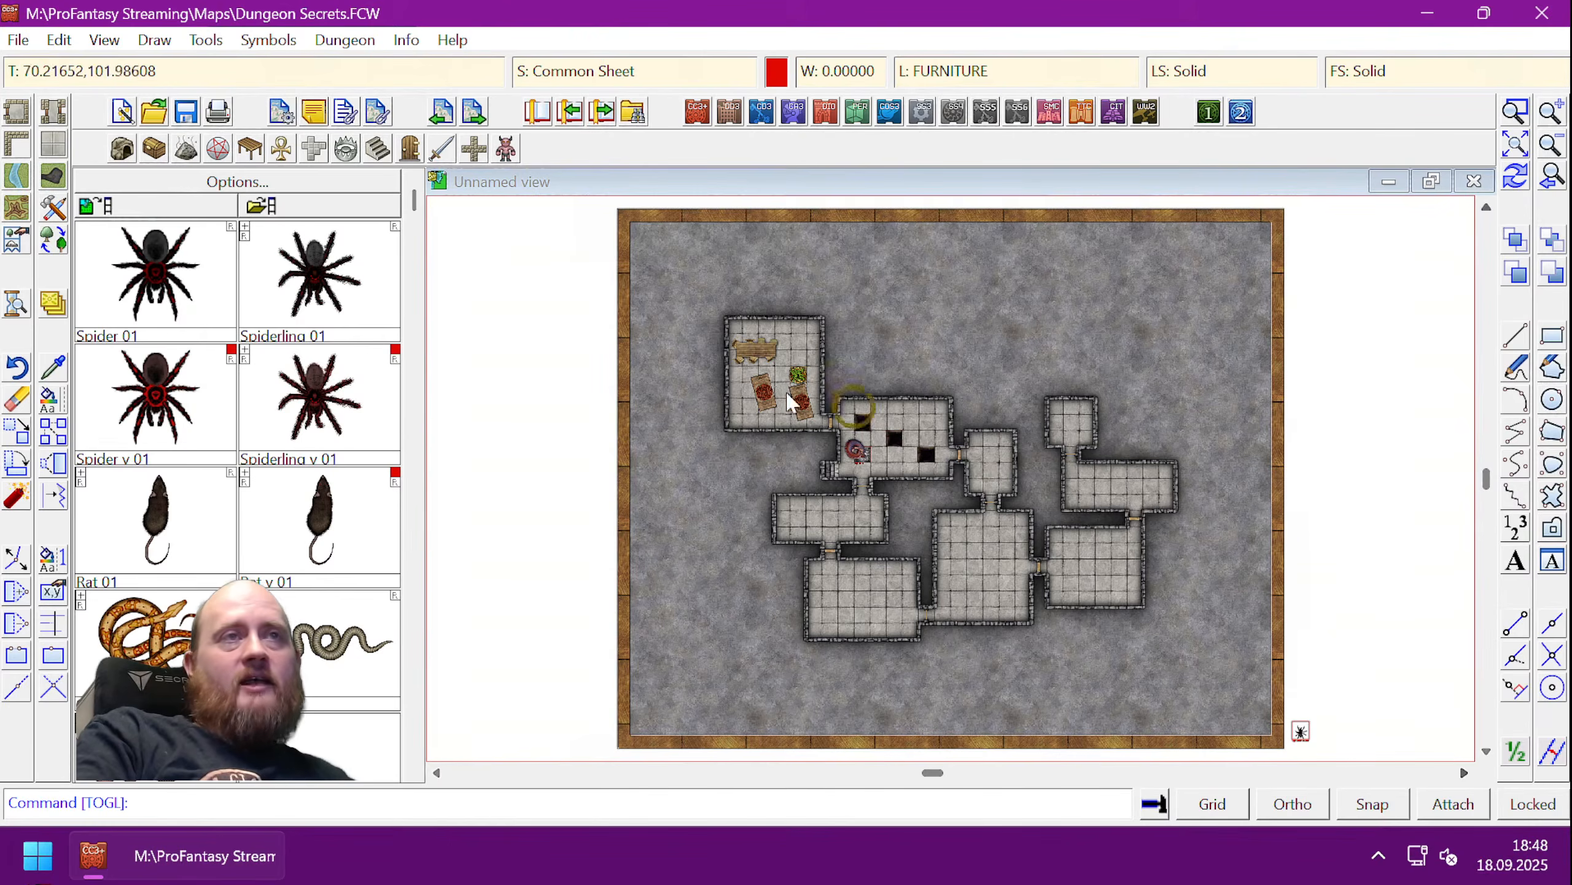
pyautogui.click(103, 40)
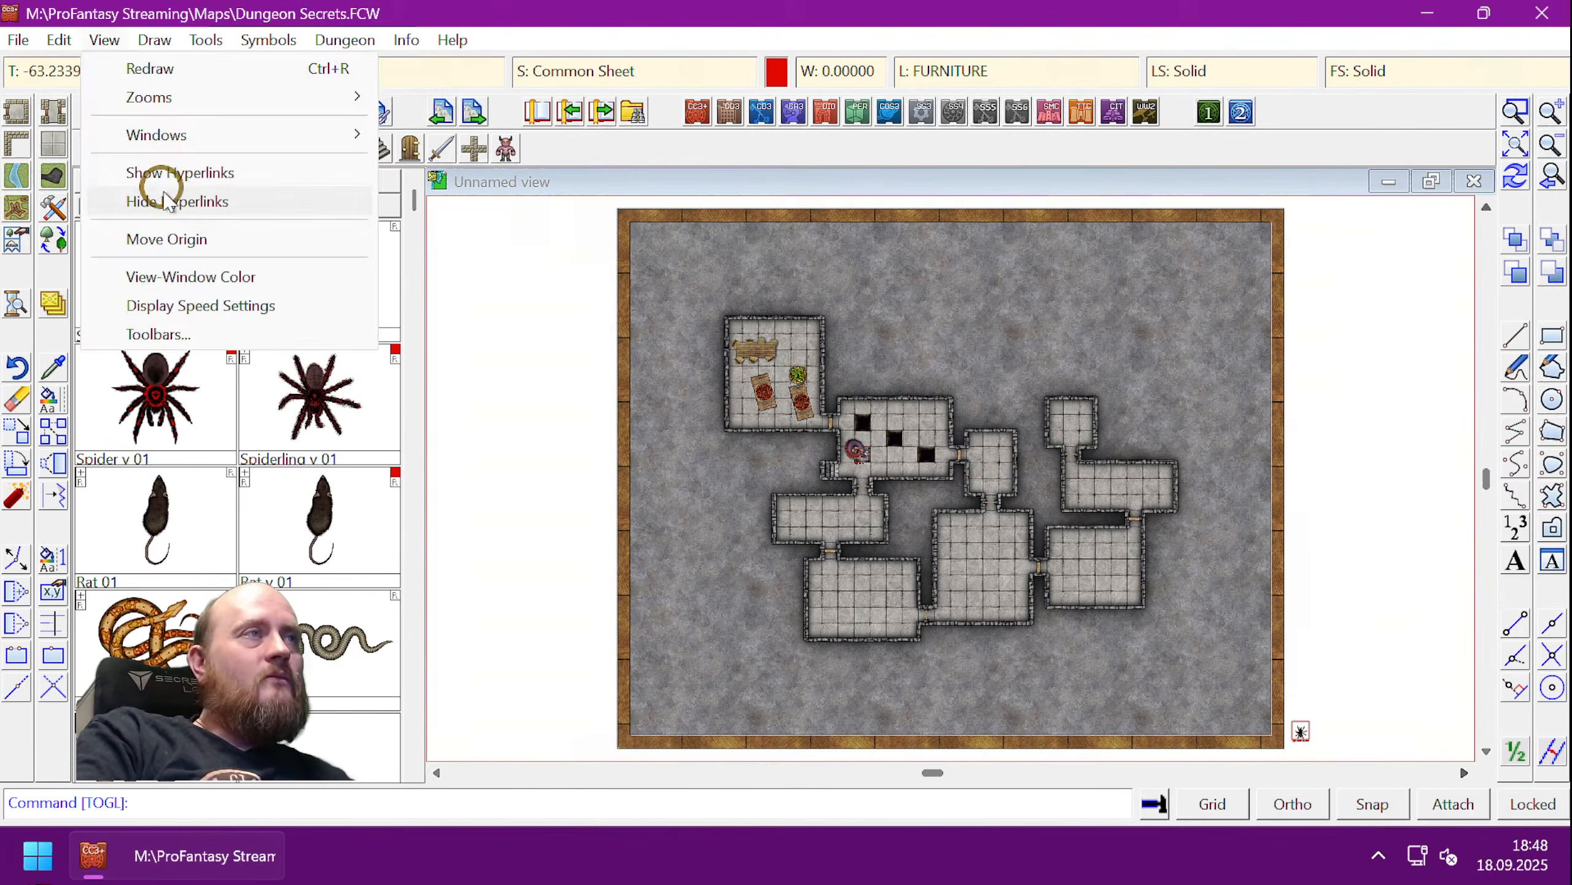
pyautogui.click(158, 199)
pyautogui.click(1460, 735)
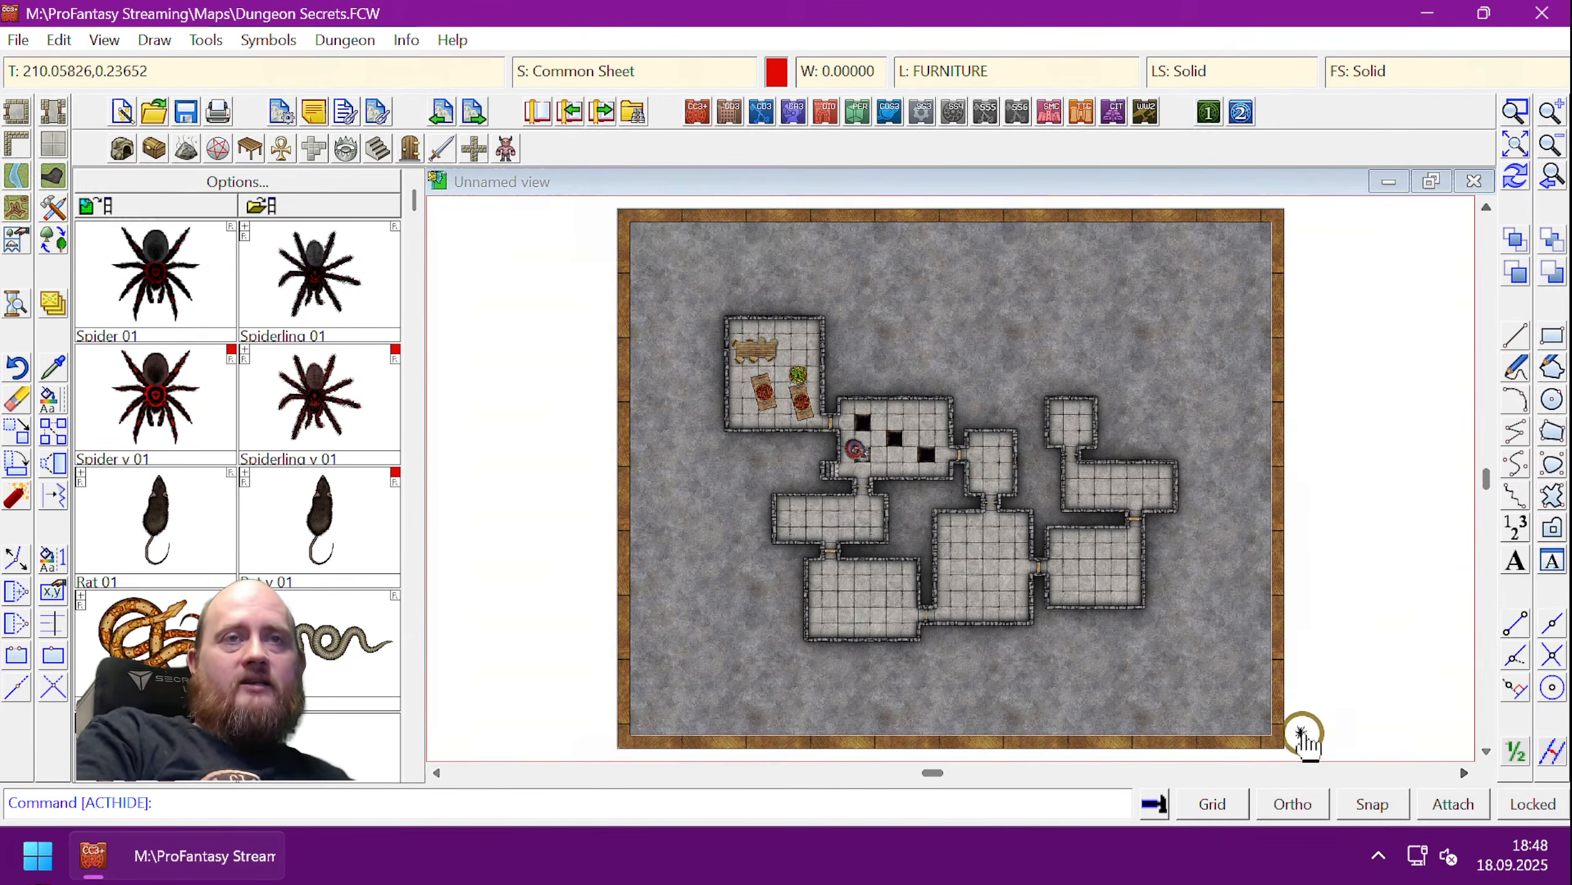
pyautogui.click(1301, 735)
pyautogui.click(1302, 736)
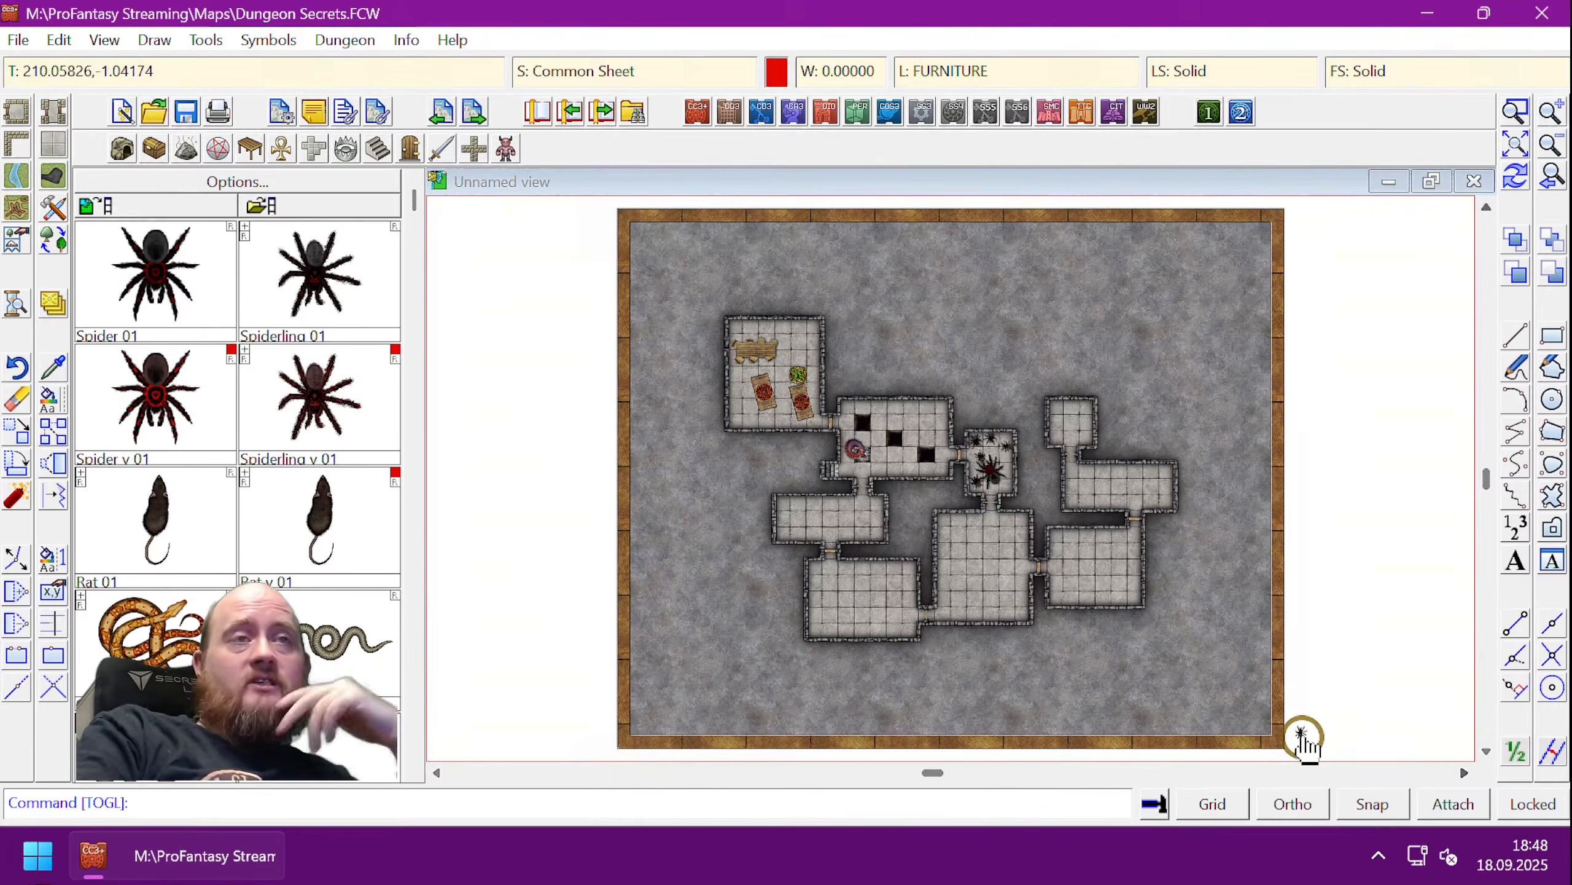
pyautogui.click(1303, 737)
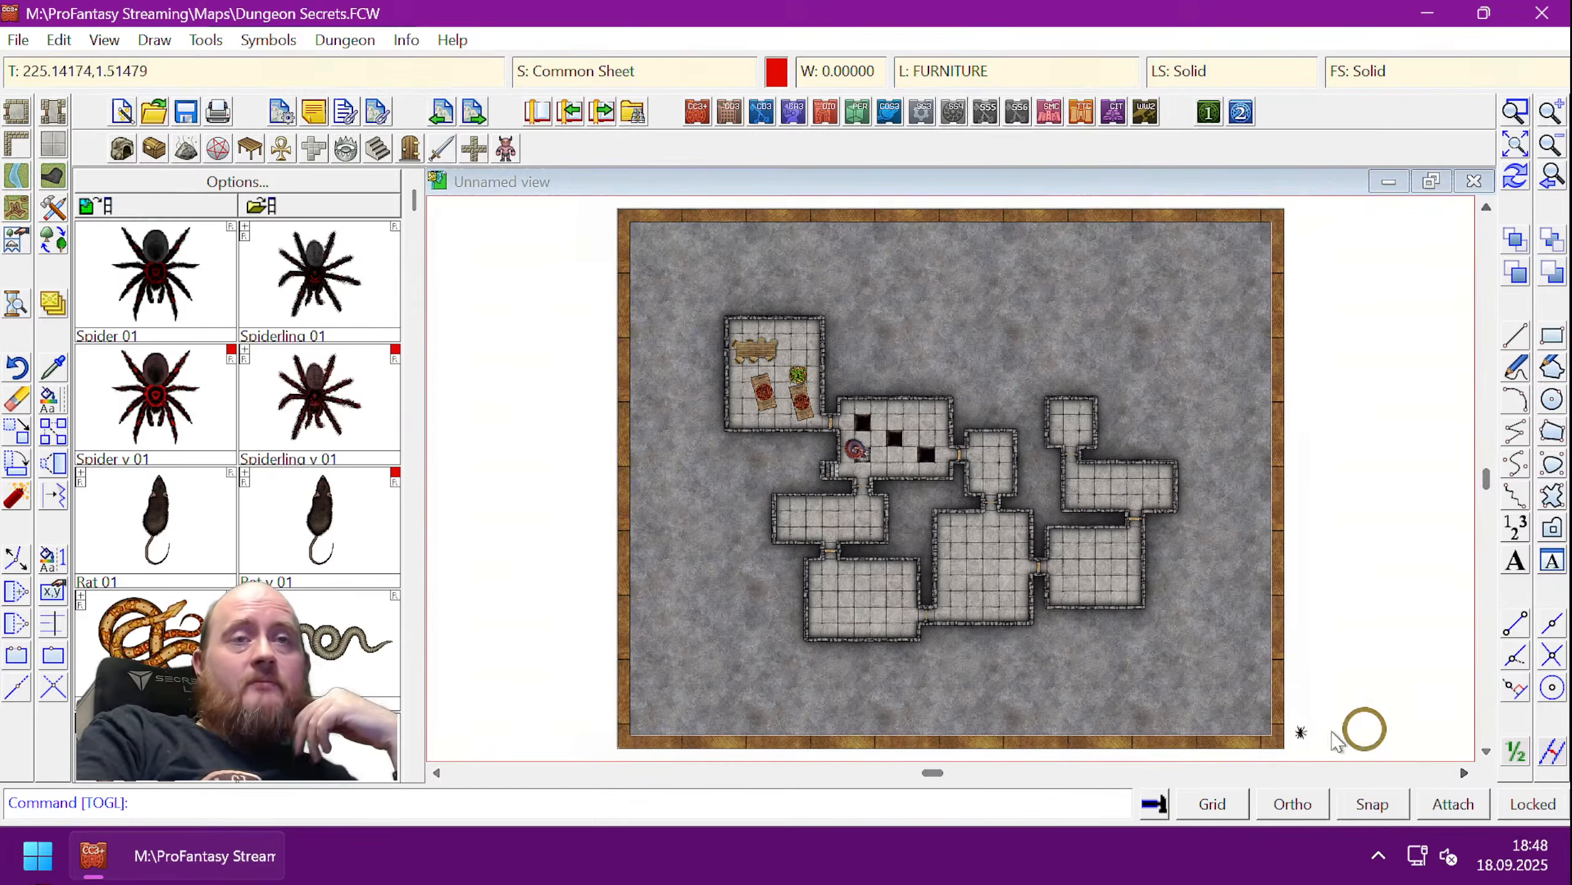
pyautogui.click(1303, 732)
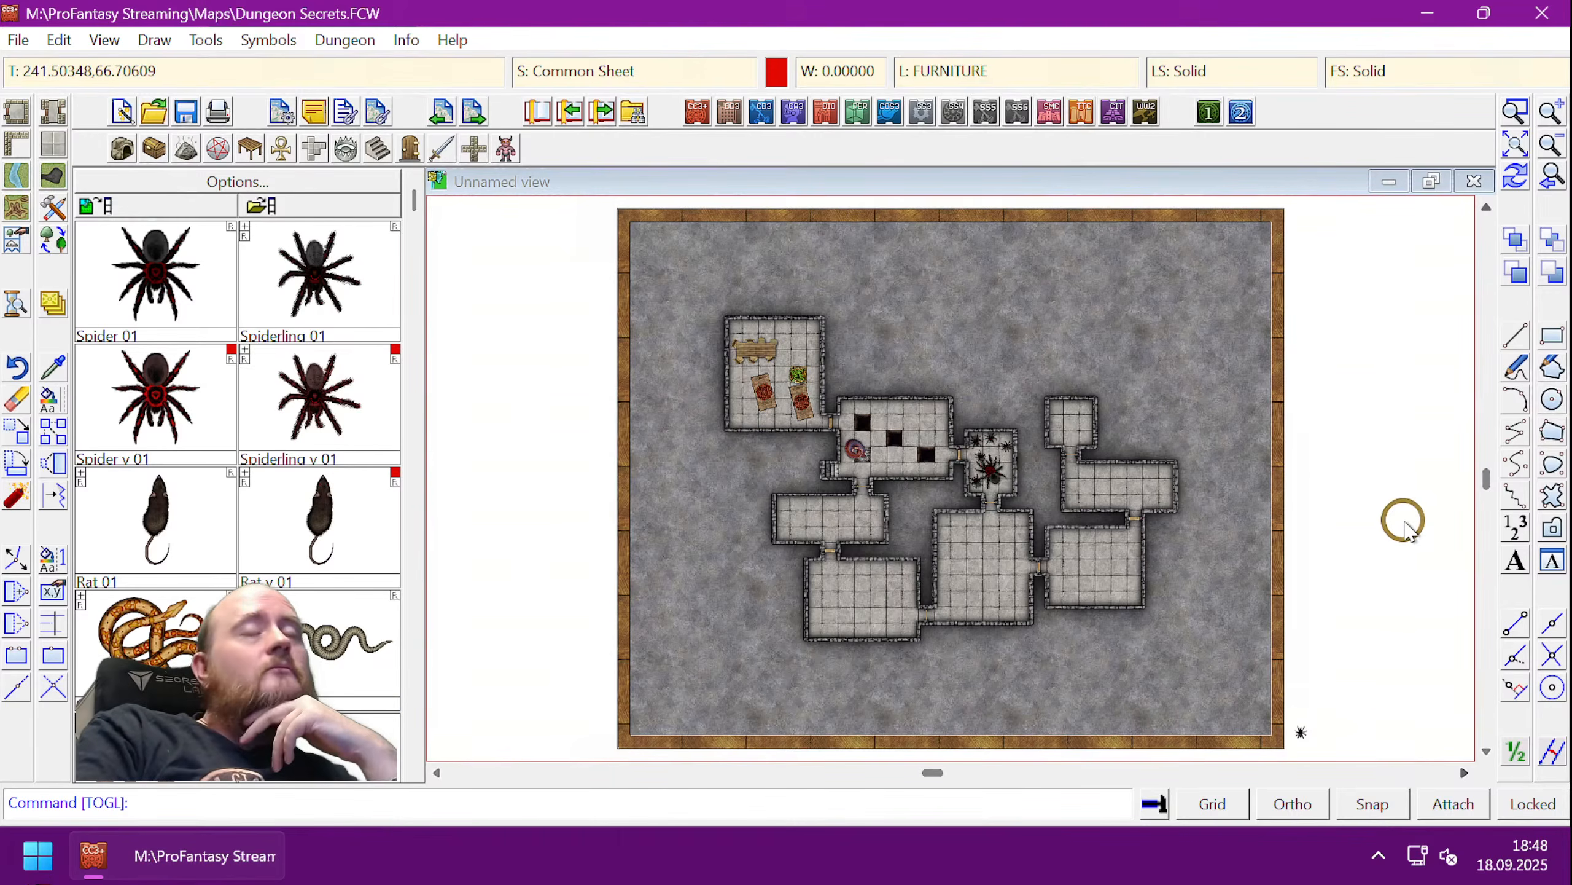
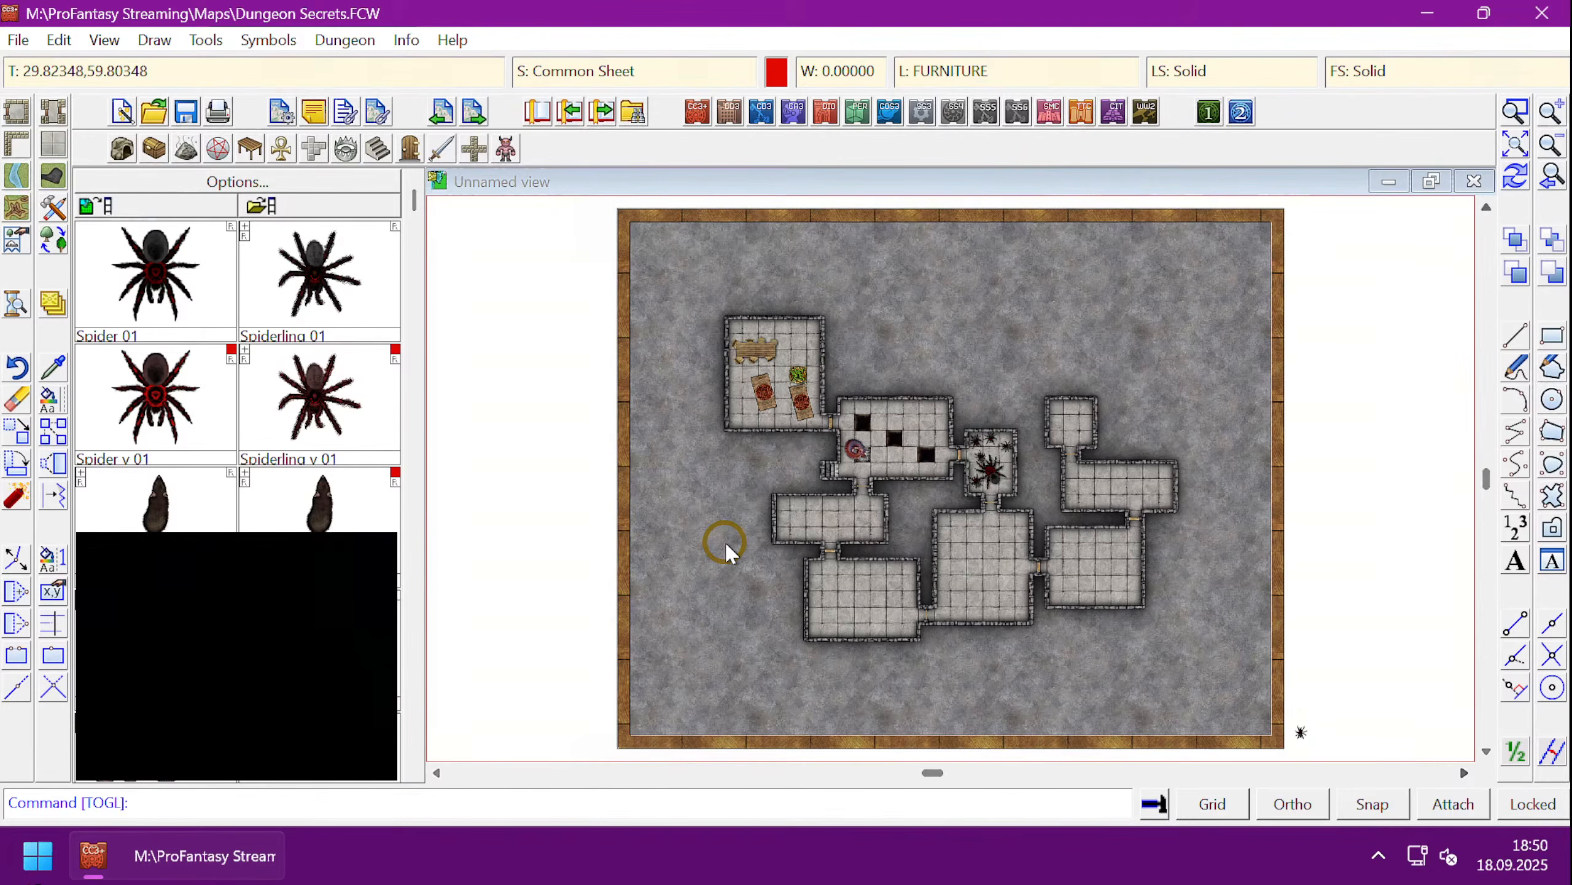
# - Repeat the TOGL command on the spider macro symbol to hide the central room's spiders
pyautogui.rightClick(724, 541)
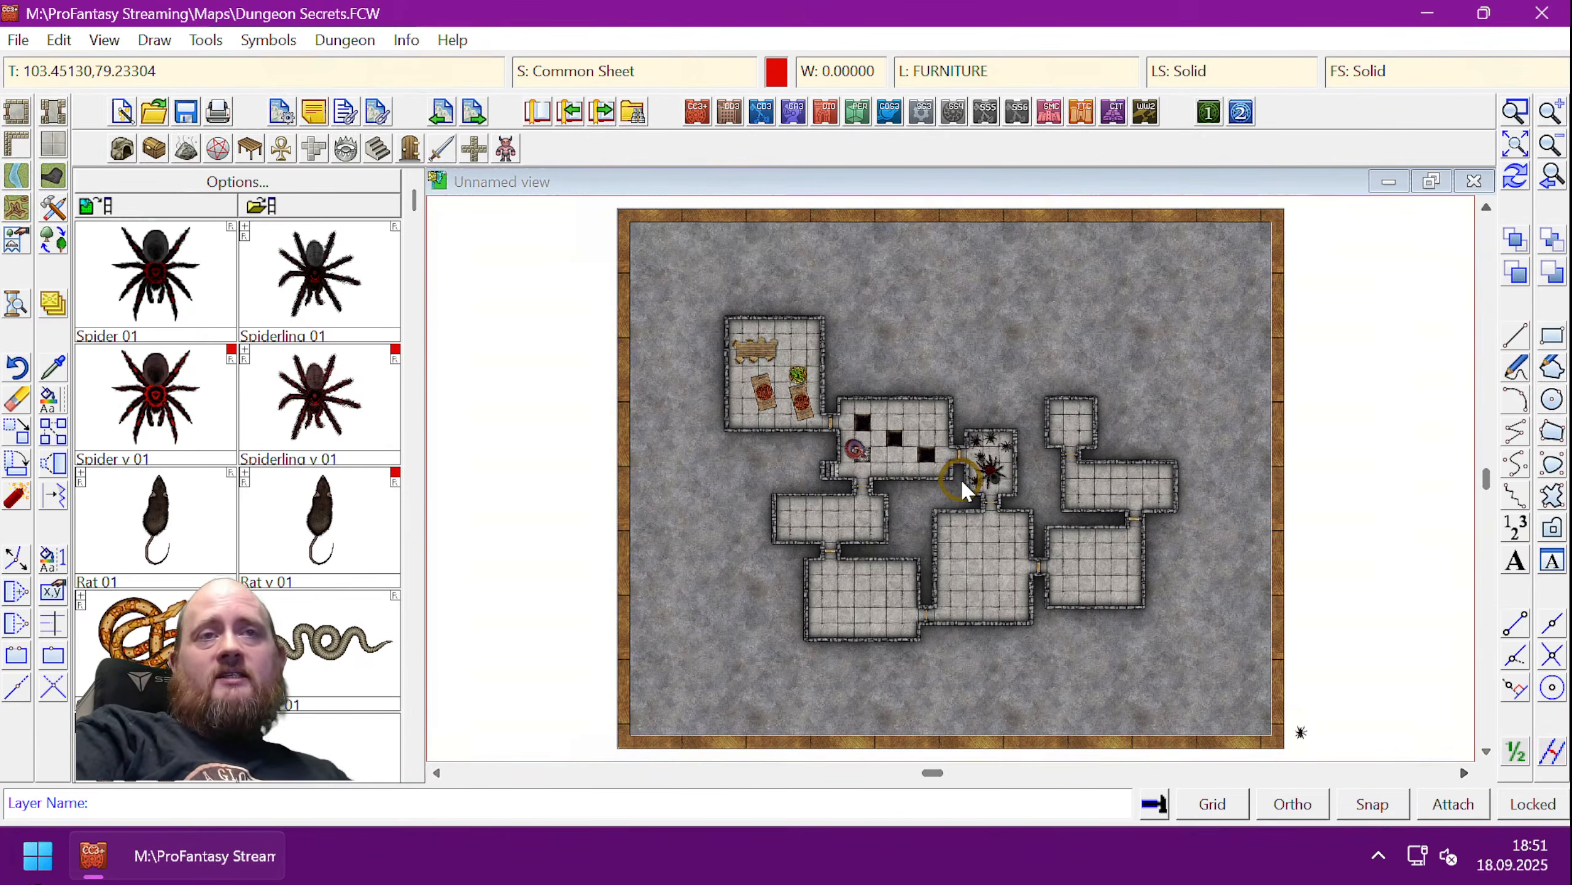
pyautogui.click(1302, 733)
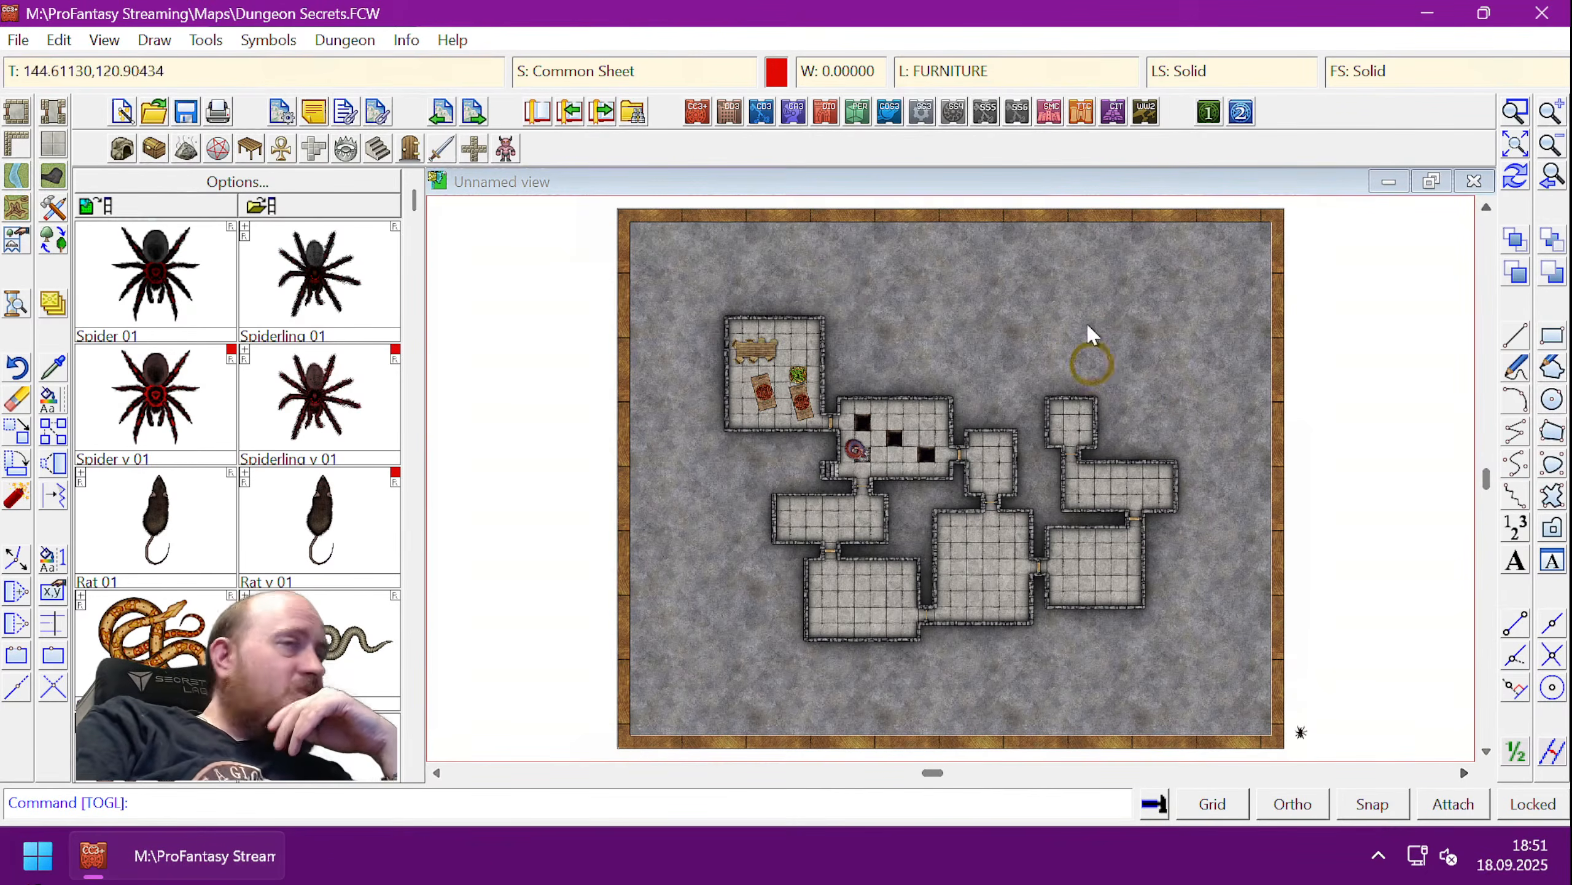
pyautogui.click(798, 373)
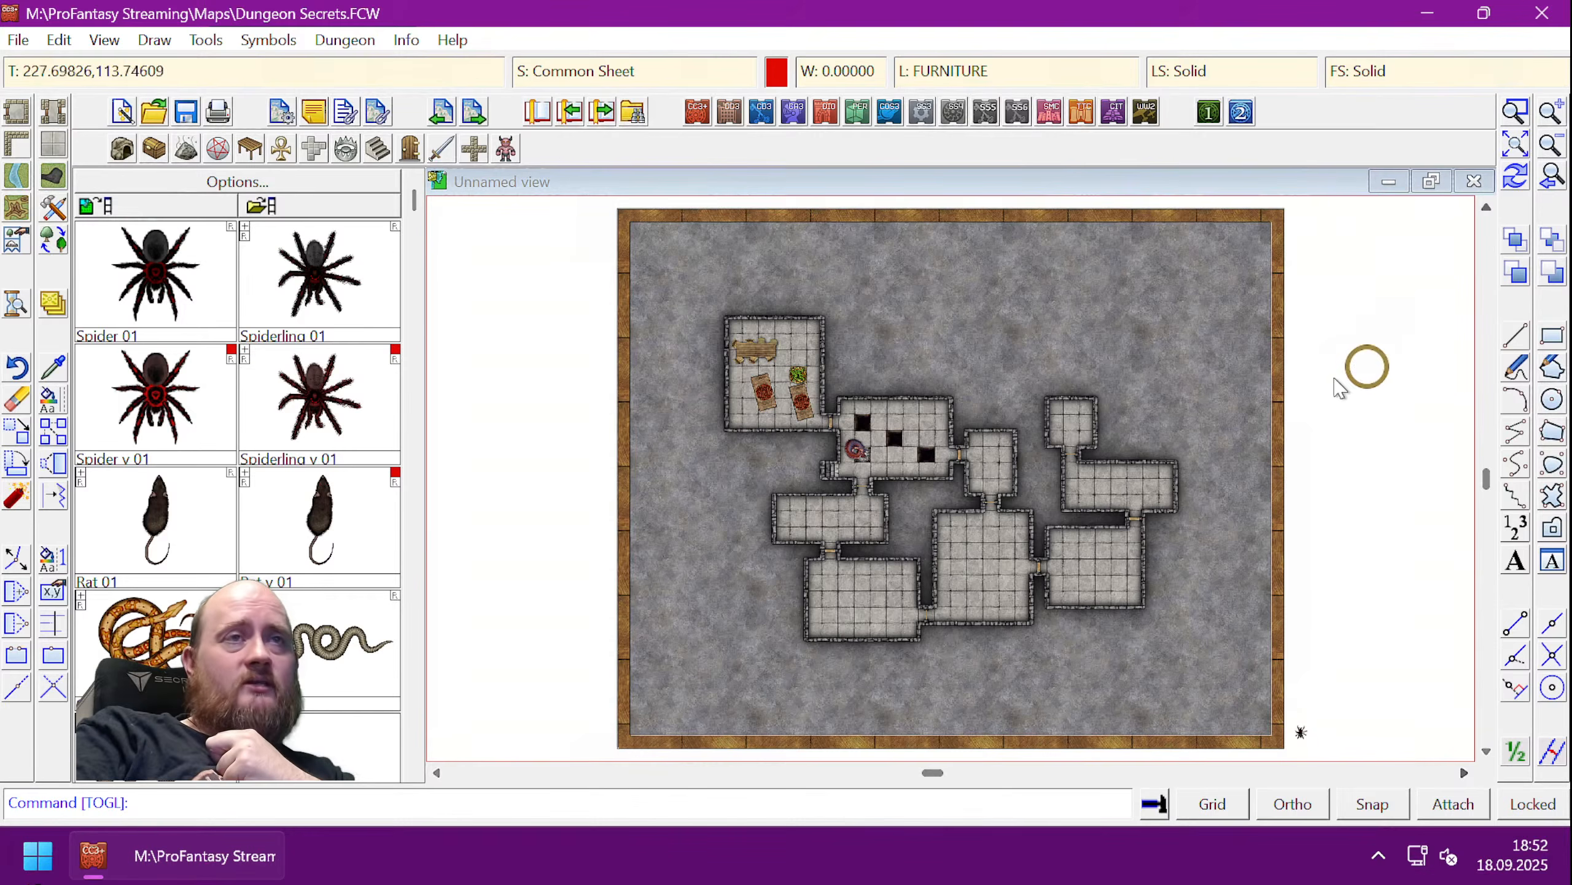
# - Zoom in on the open rock above the dungeon rooms
pyautogui.click(1513, 112)
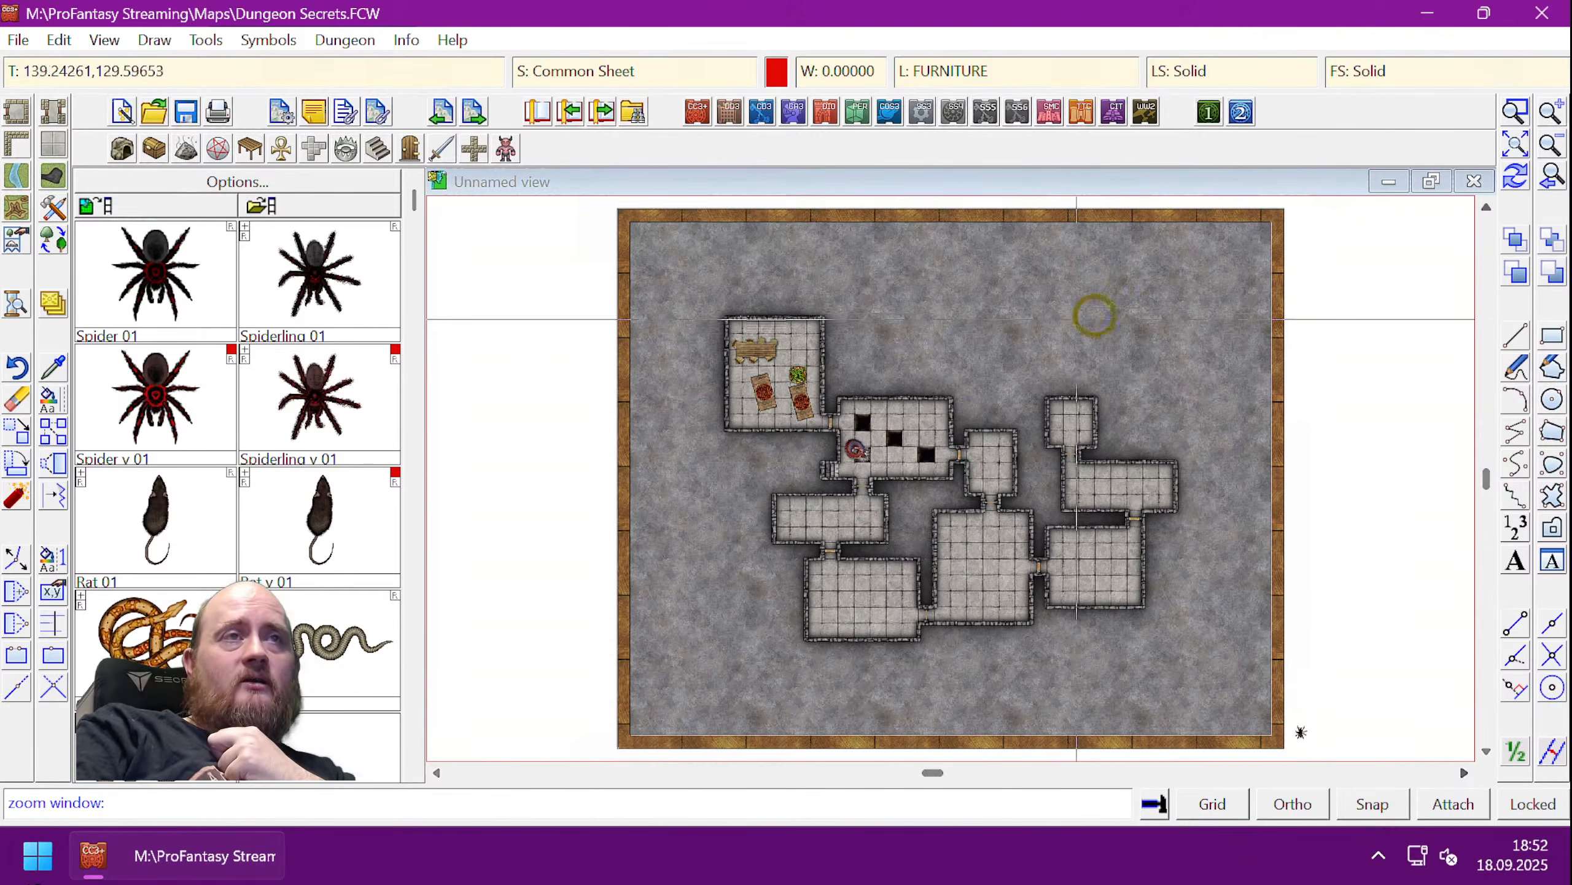
pyautogui.click(910, 308)
pyautogui.click(1115, 444)
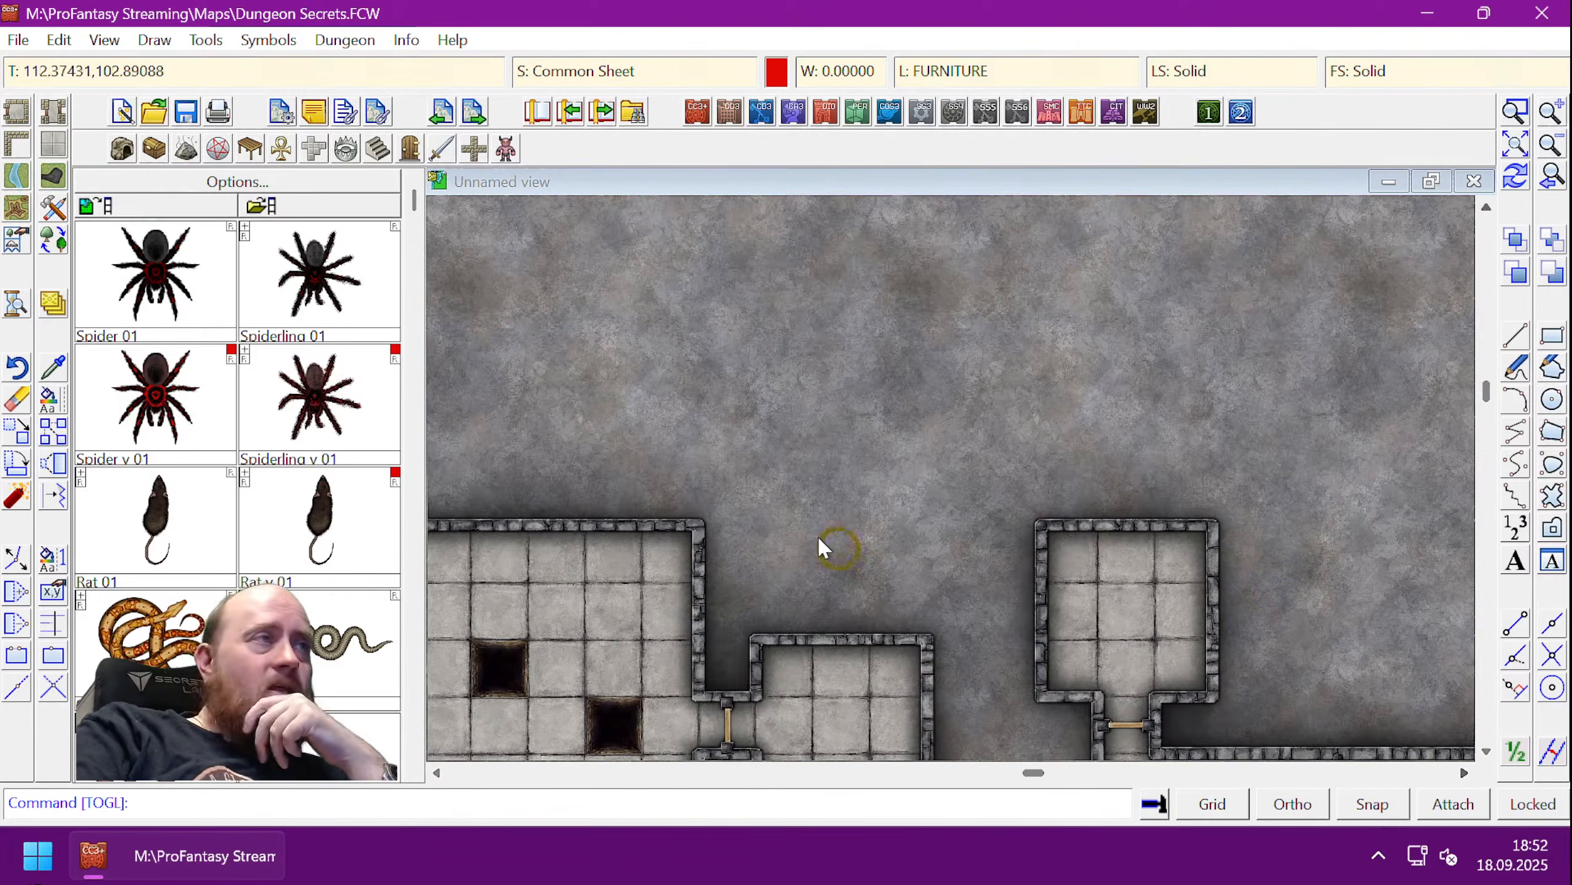
# - Set the Add Room tool to a polygon shape and adjust the view for drawing
pyautogui.click(17, 113)
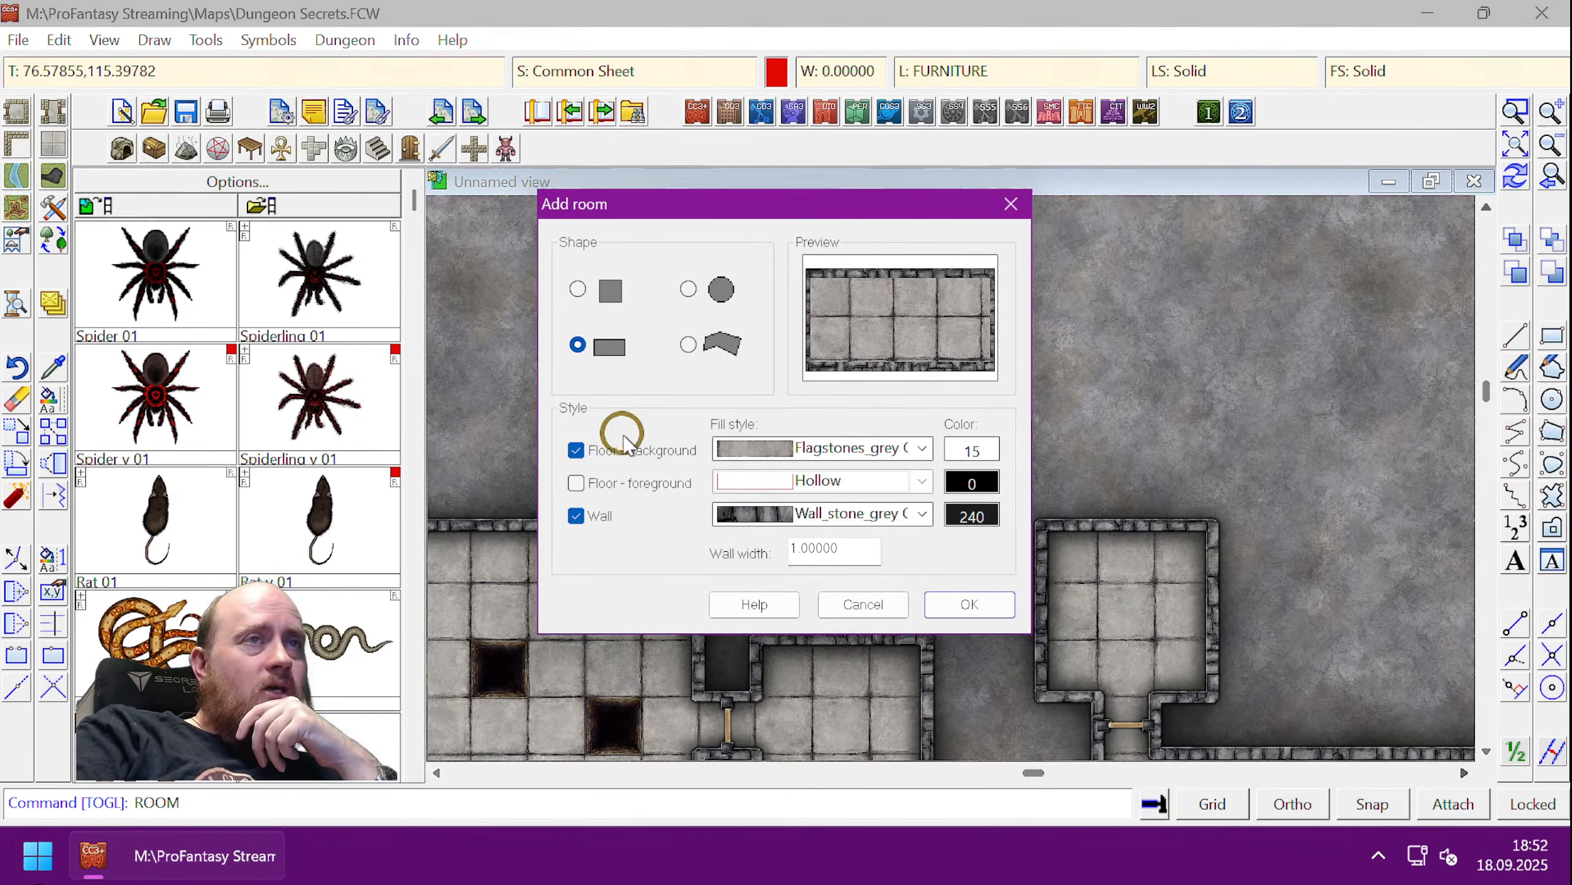
pyautogui.click(689, 345)
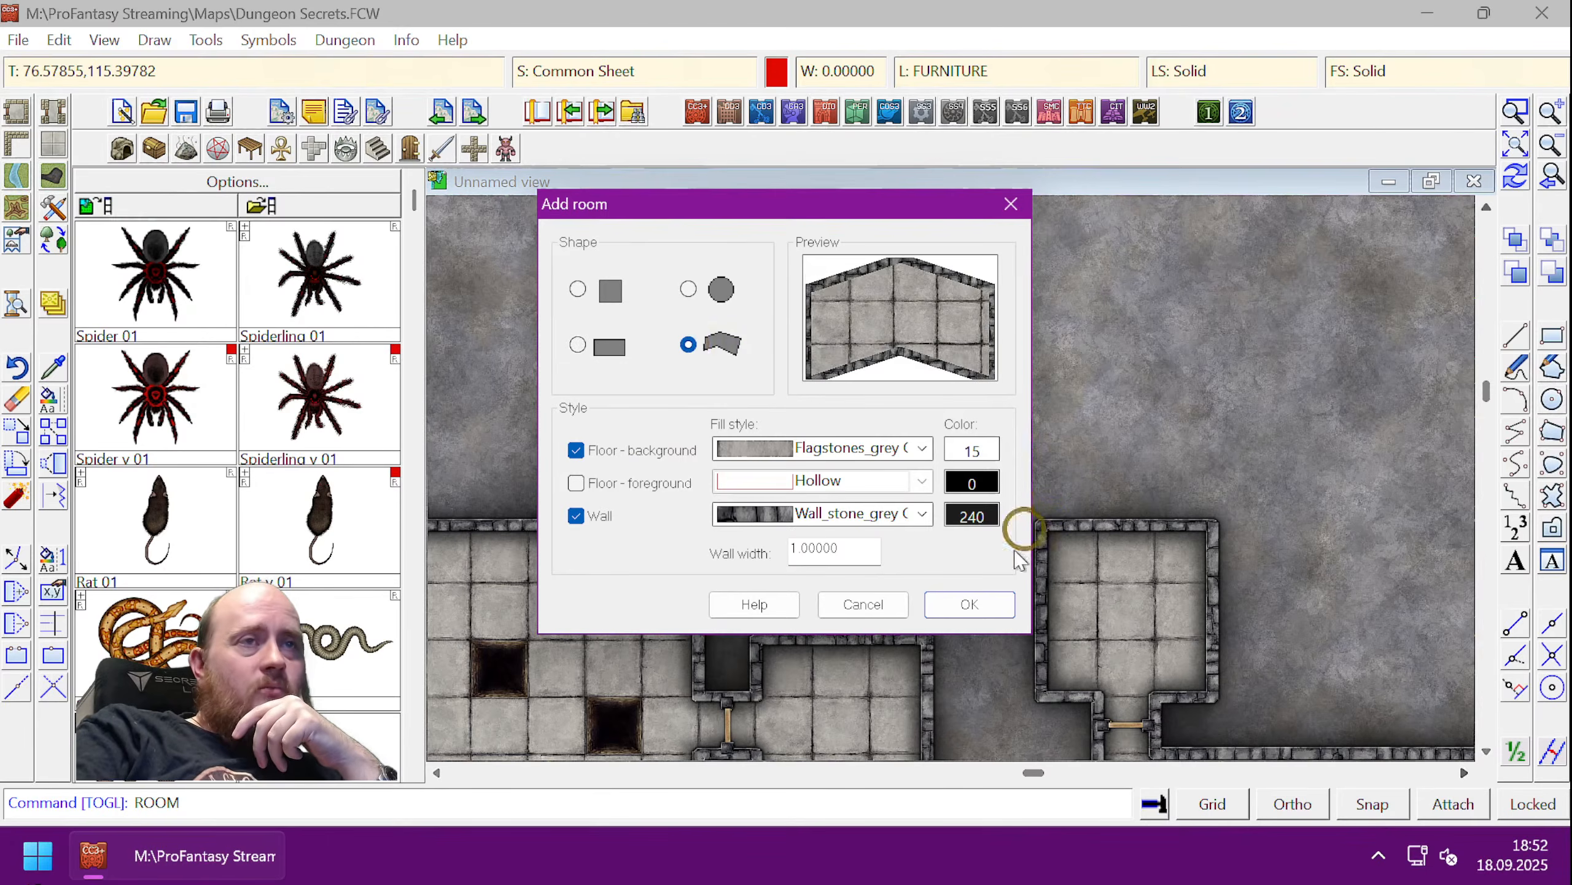
pyautogui.click(969, 604)
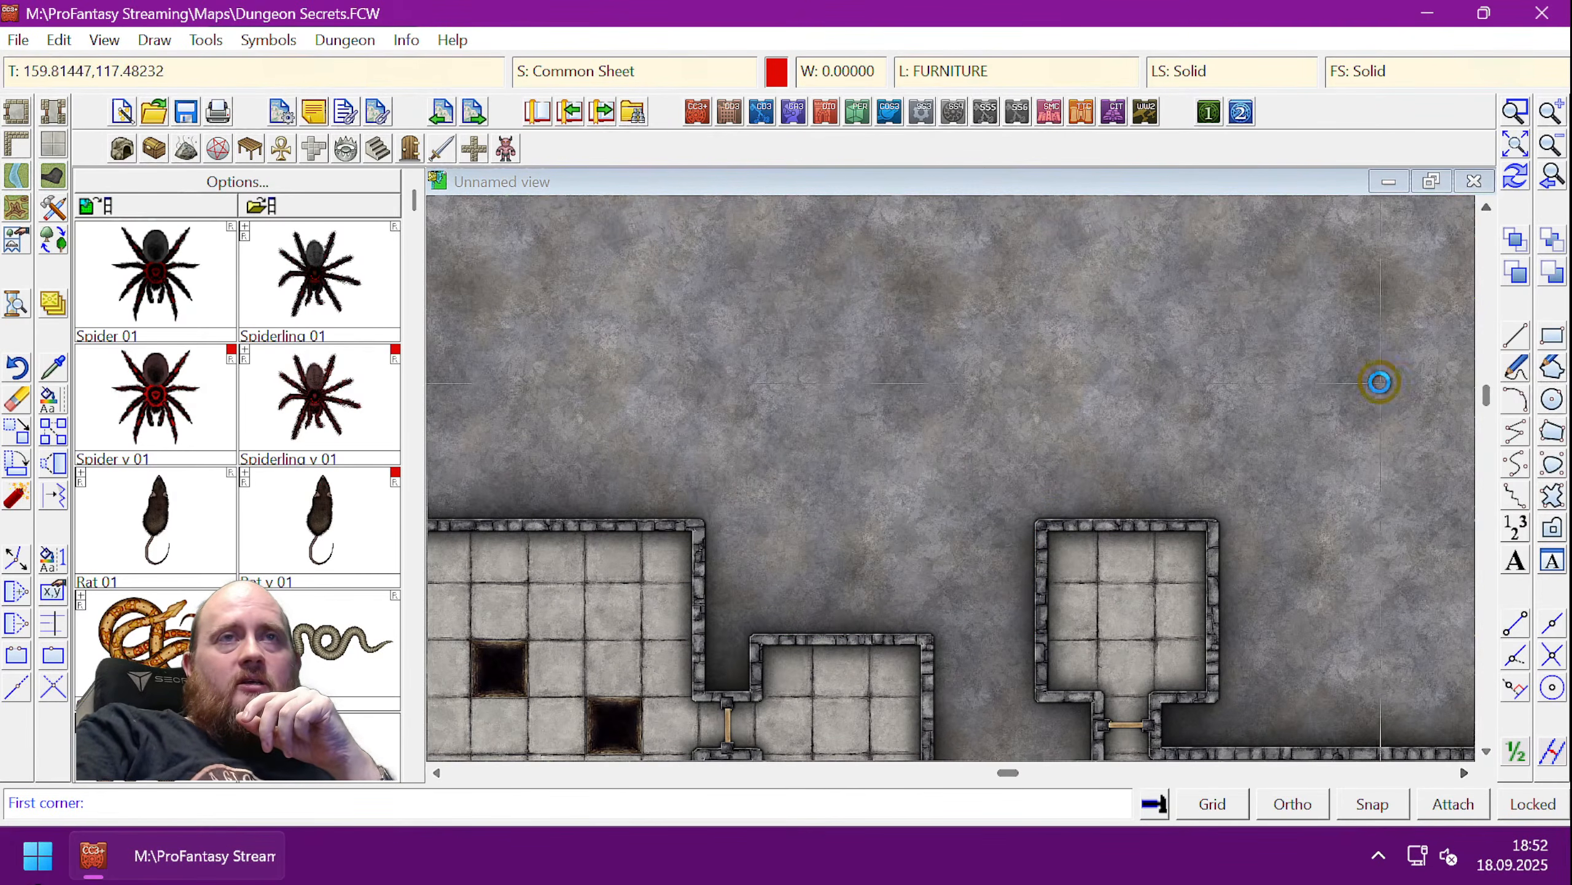
pyautogui.scroll(-2, 1379, 379)
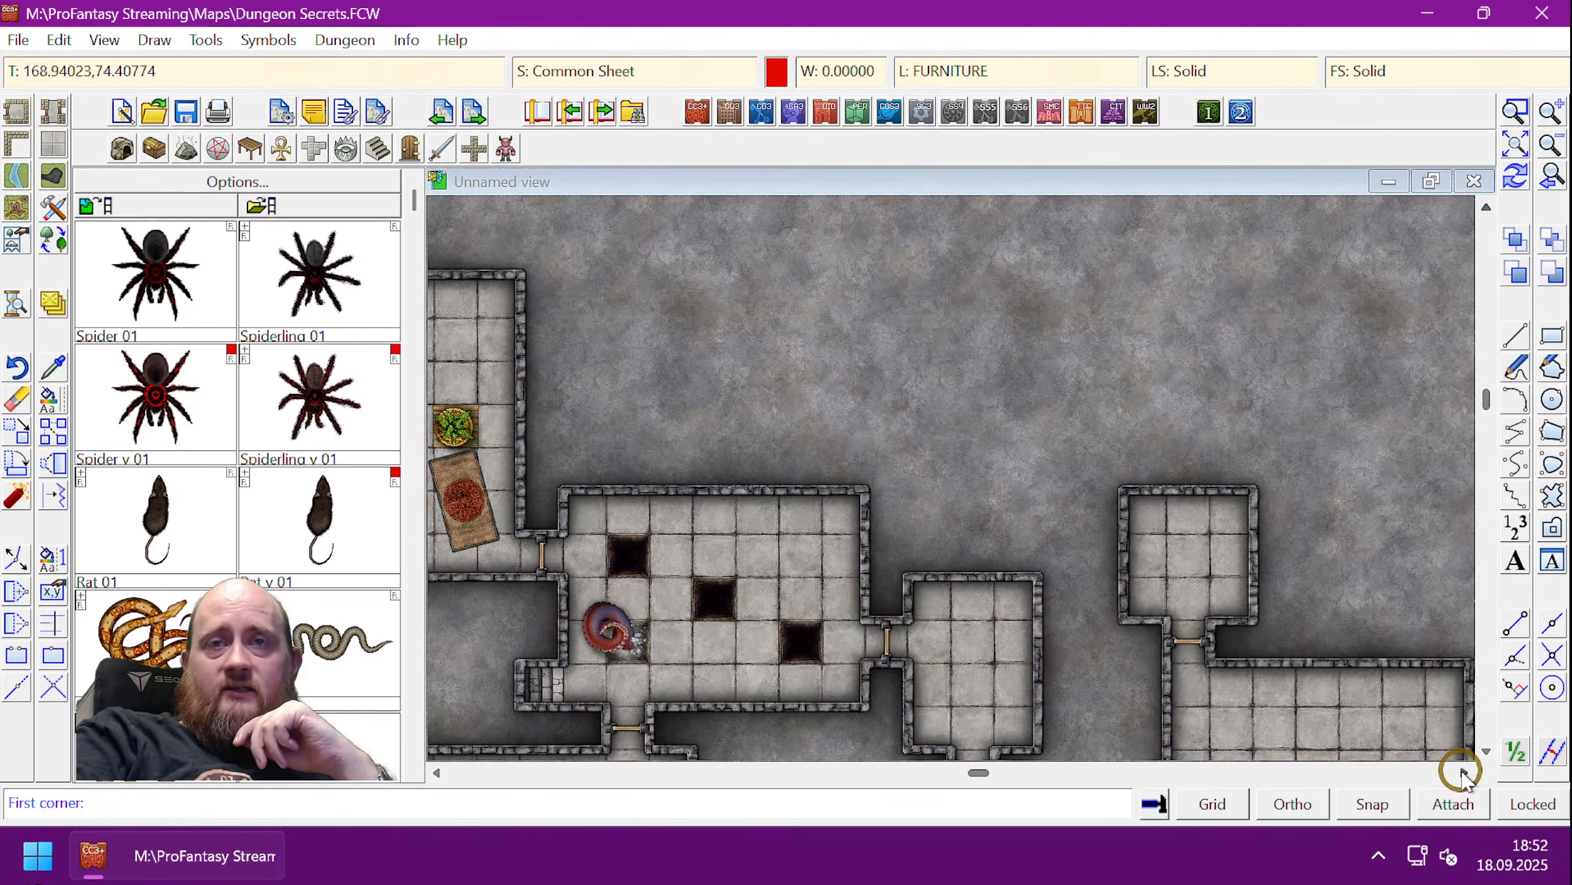
pyautogui.click(1464, 771)
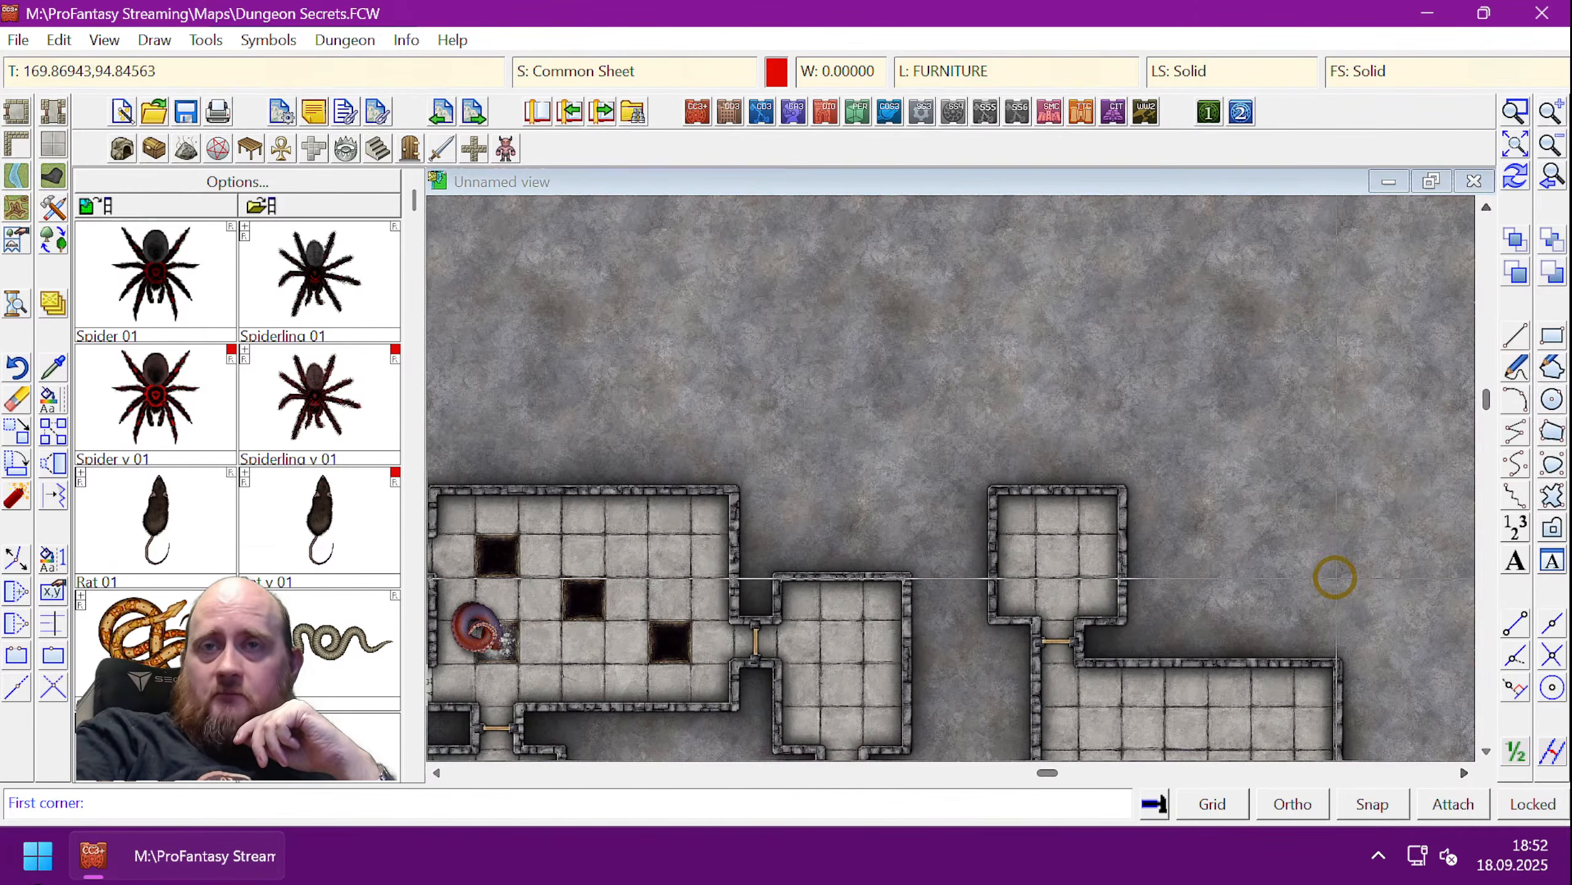
pyautogui.click(1486, 206)
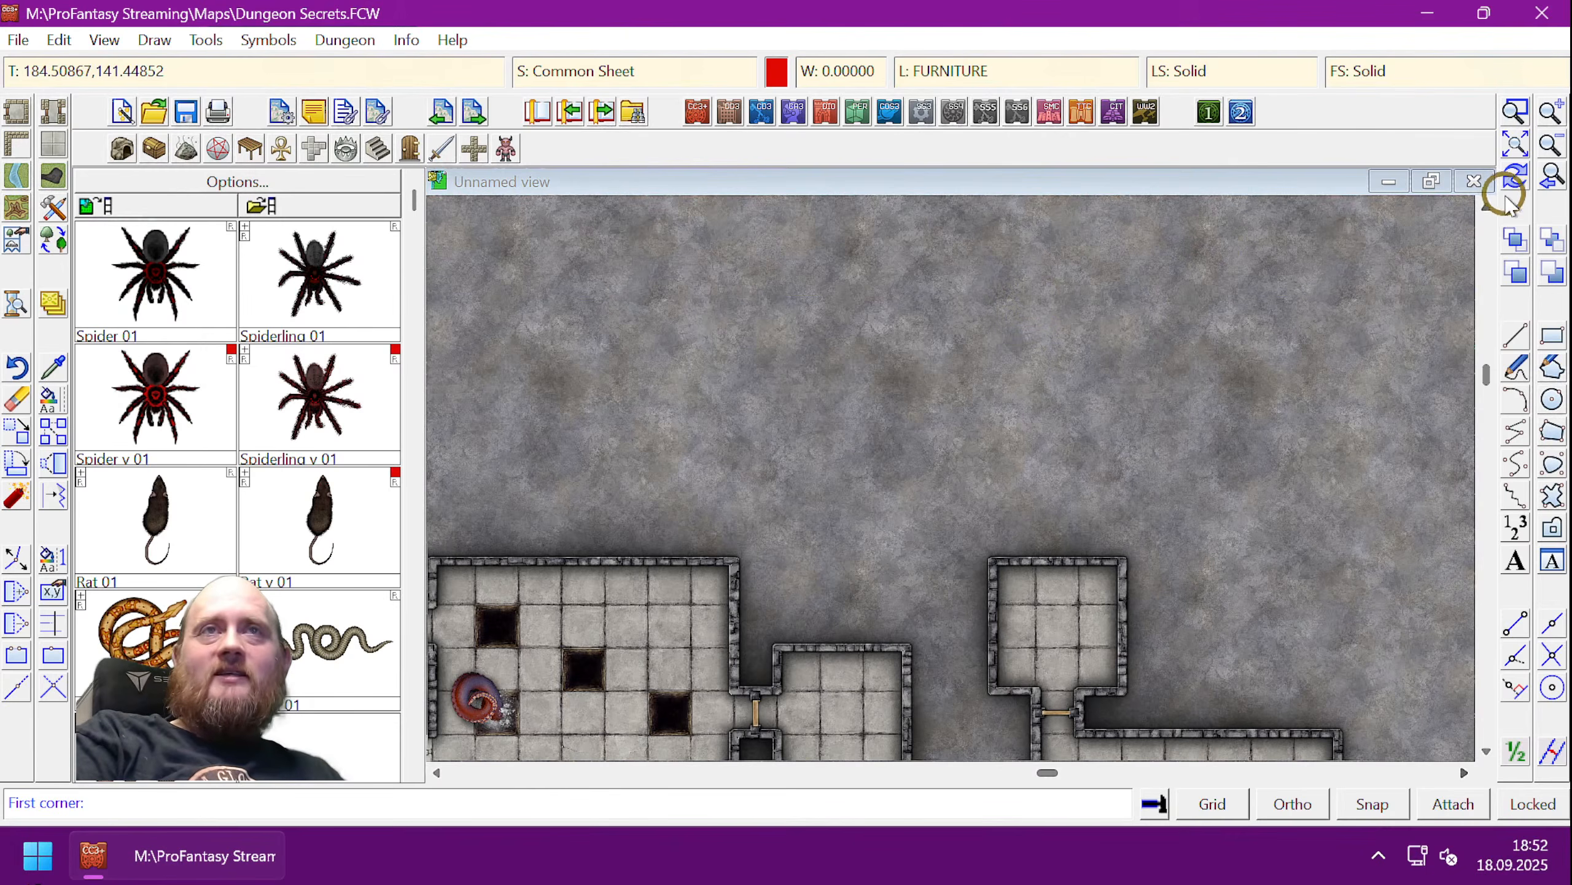
pyautogui.click(1489, 205)
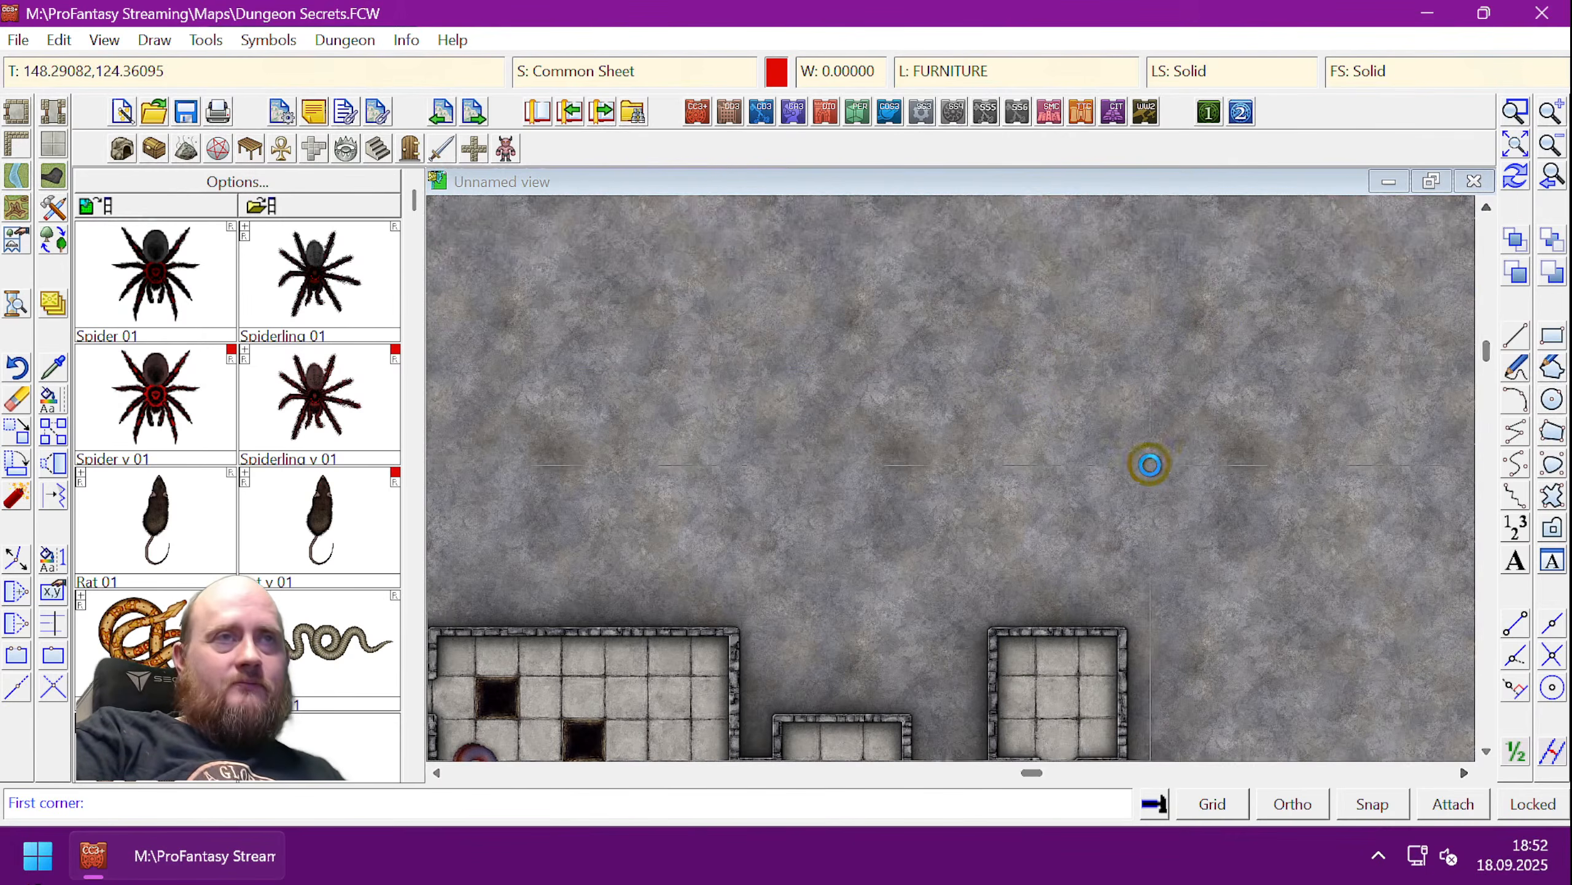
pyautogui.scroll(-2, 1150, 463)
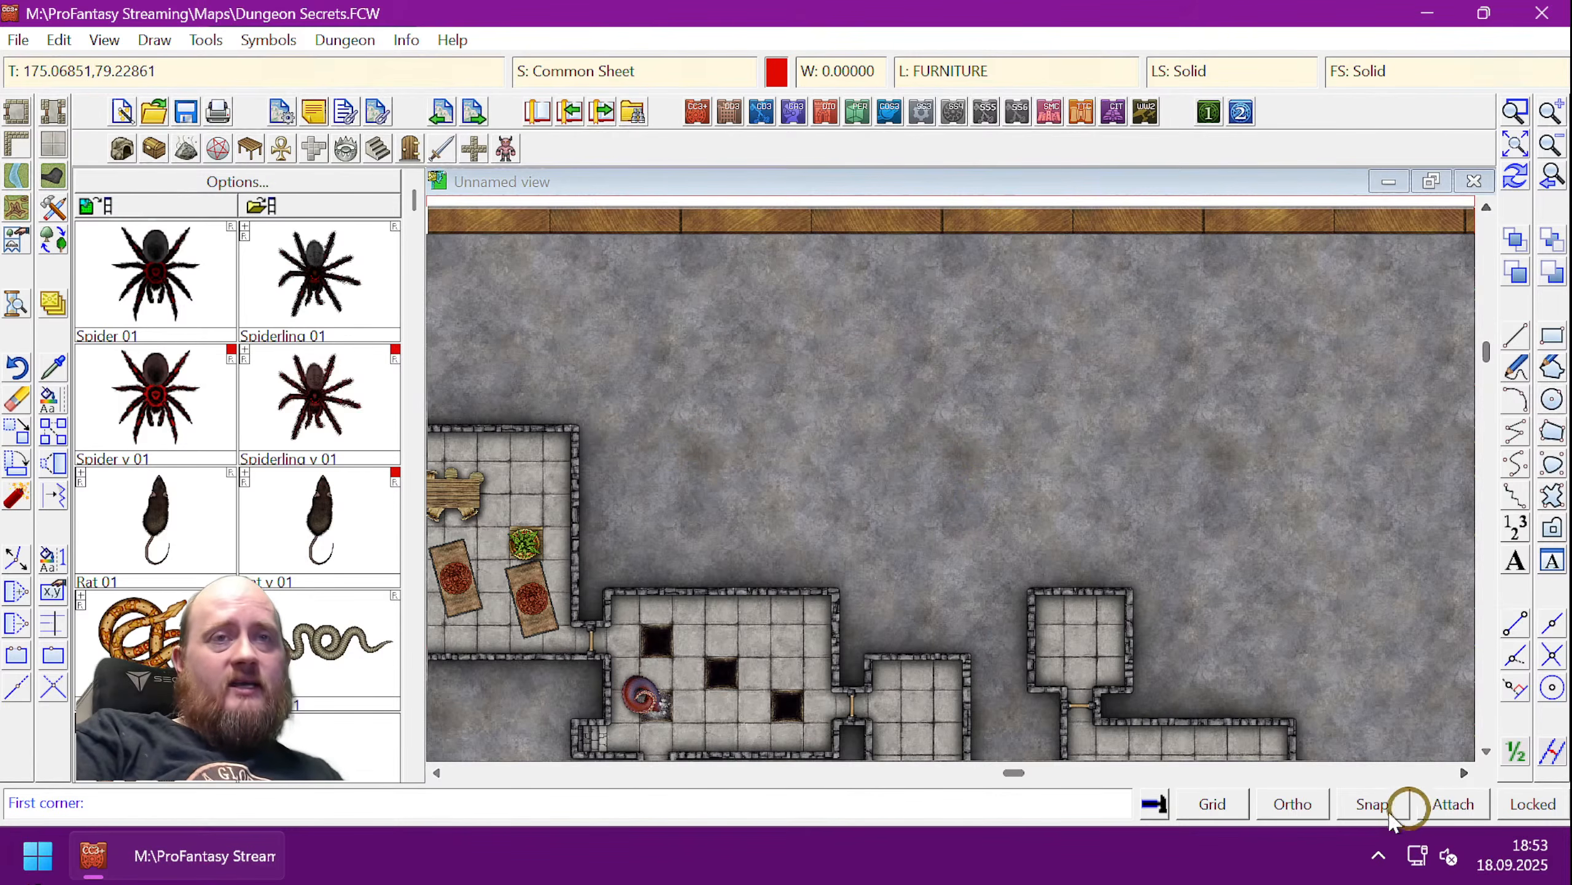
# - With Snap on, outline a jagged five-corner polygon room in the rock above the dungeon
pyautogui.click(1365, 804)
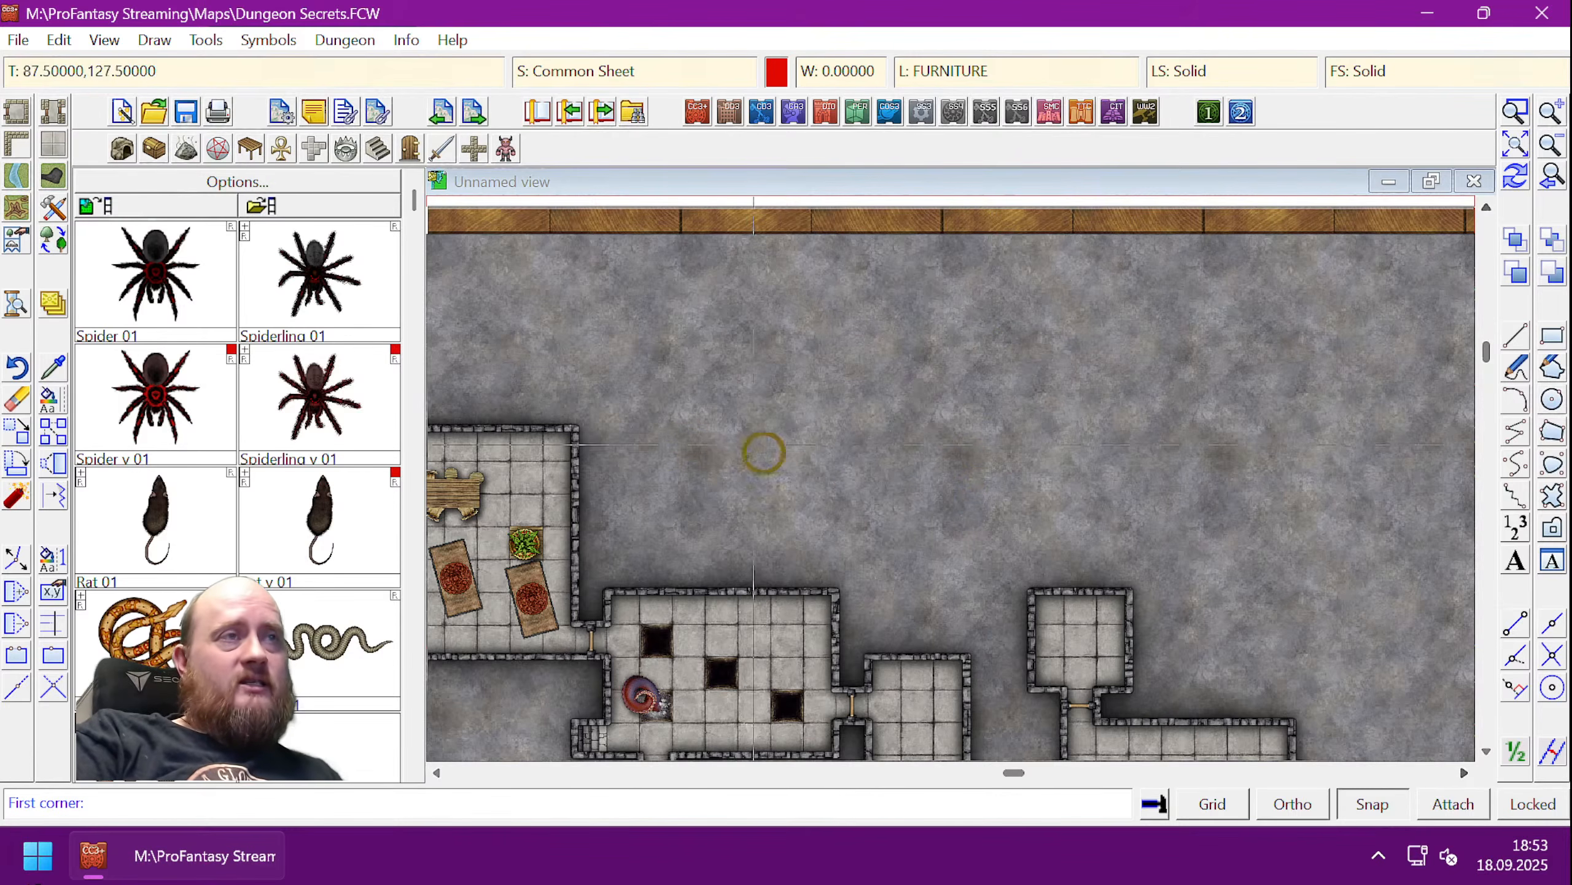
pyautogui.click(641, 428)
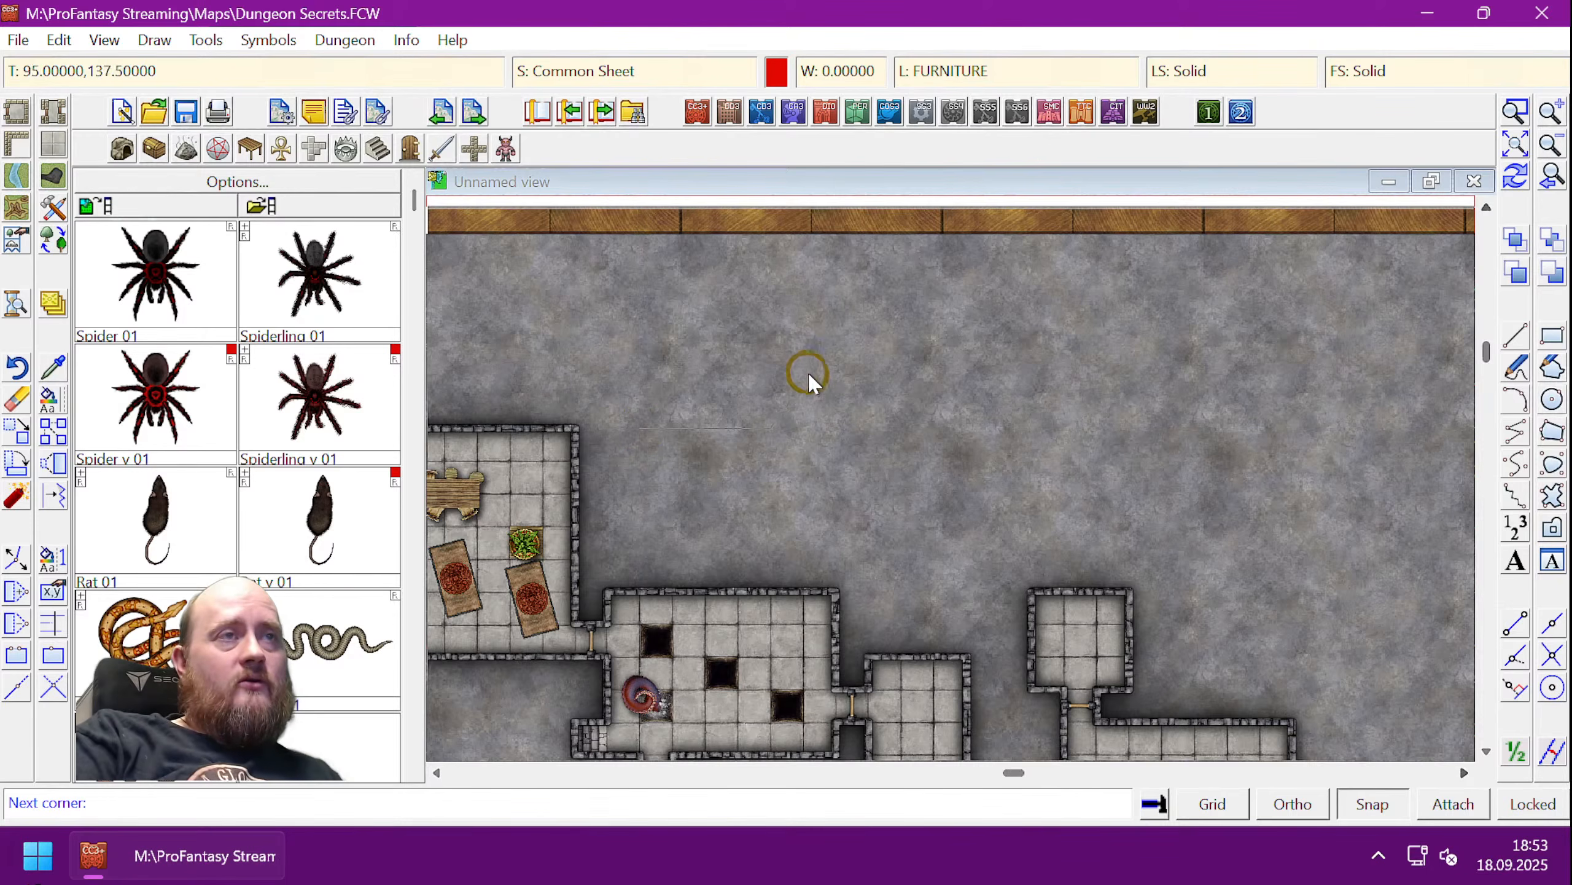
pyautogui.click(830, 368)
pyautogui.click(898, 413)
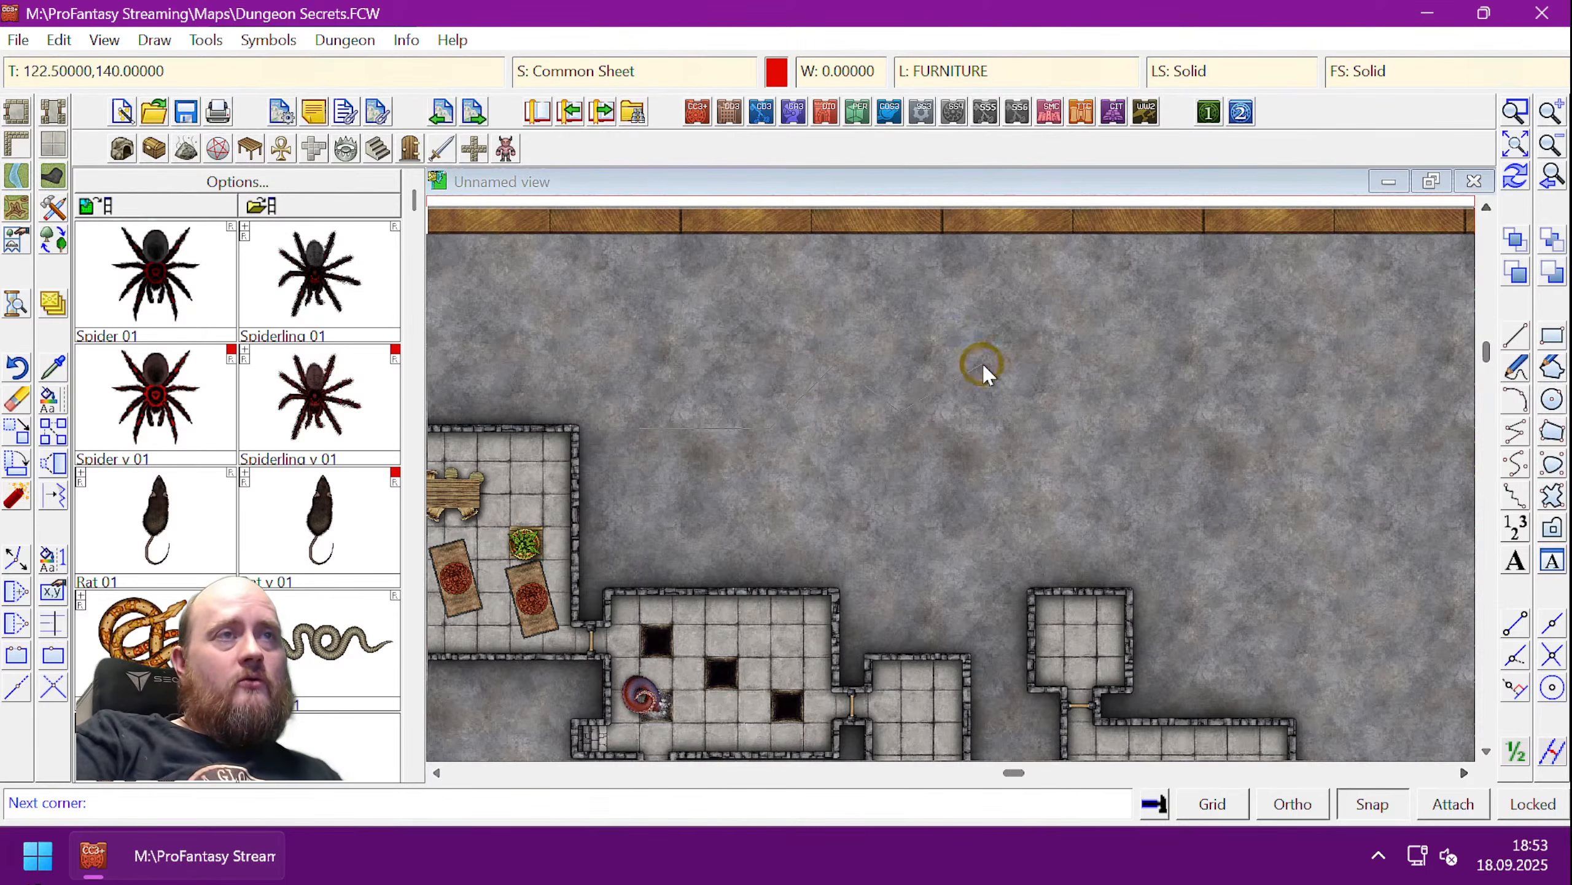
pyautogui.click(1145, 414)
pyautogui.click(1179, 487)
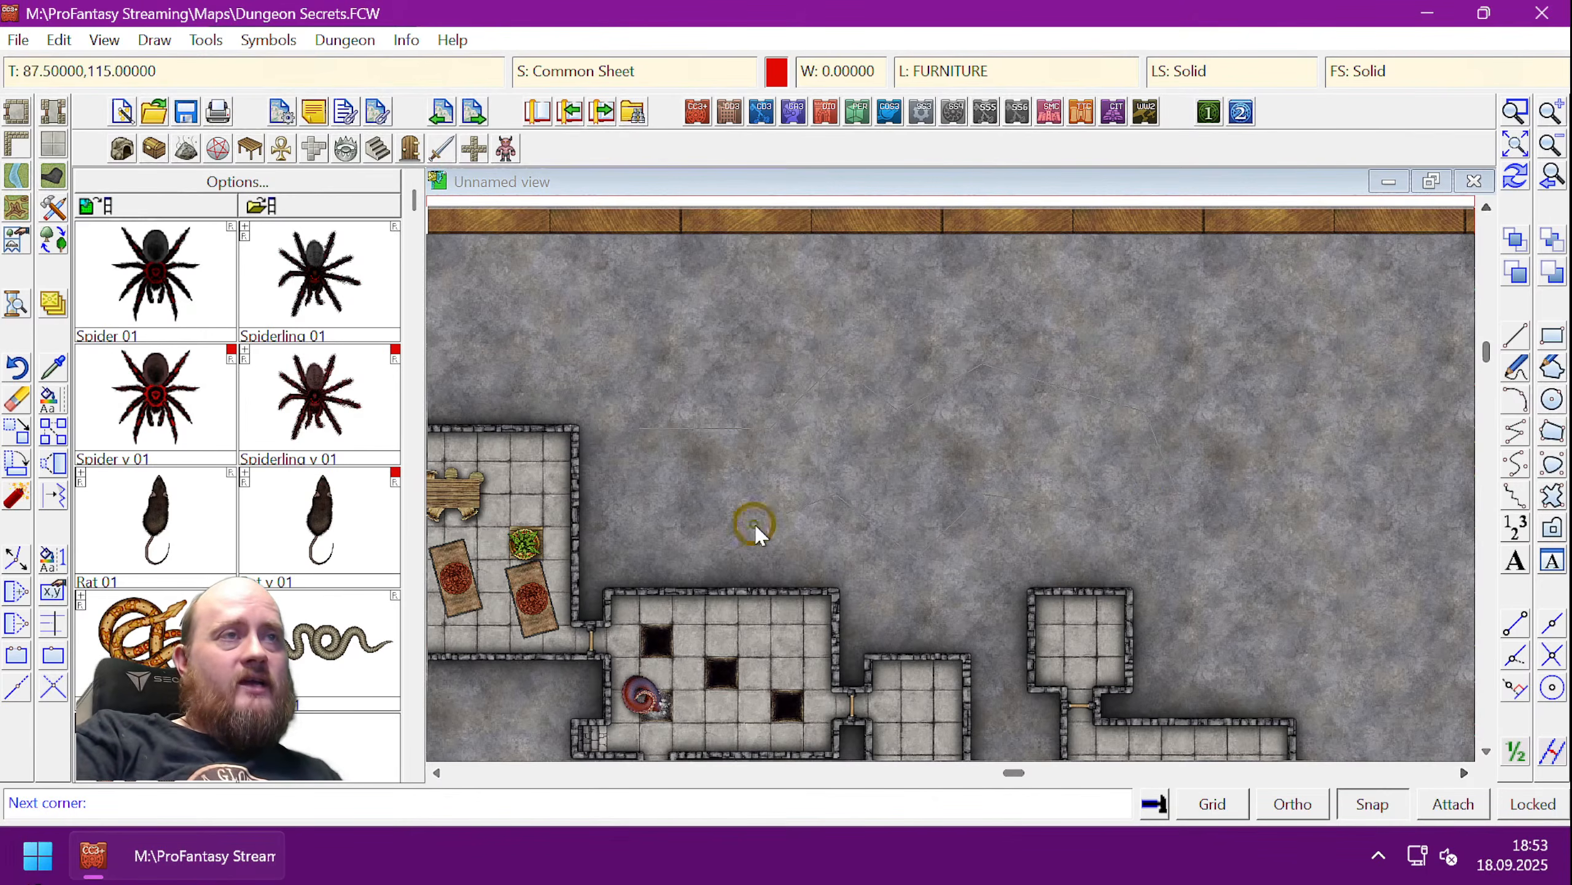
pyautogui.rightClick(682, 500)
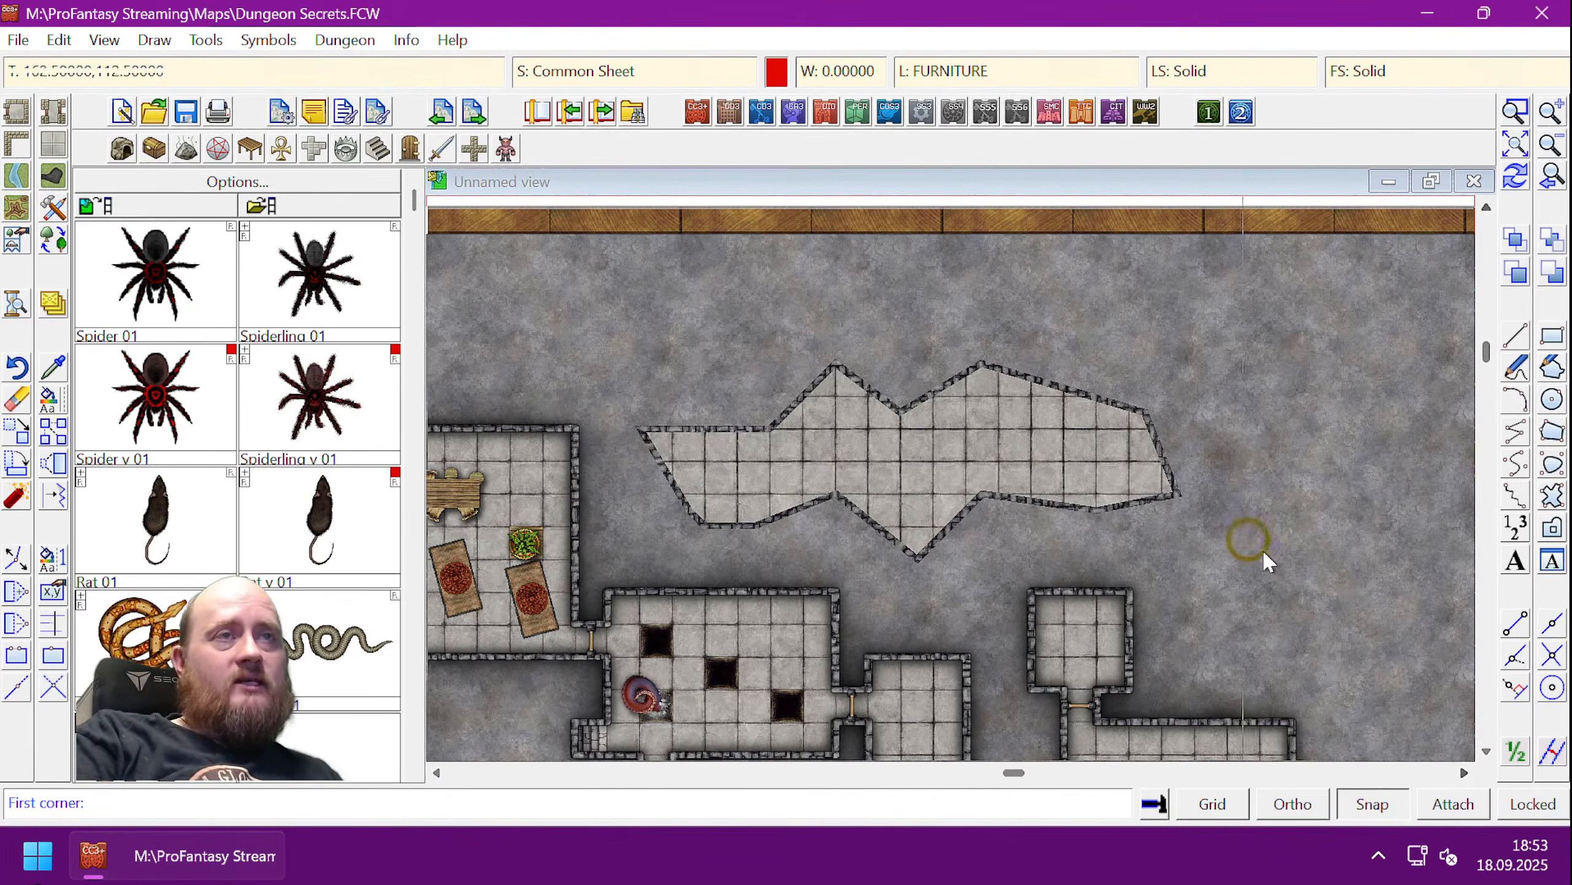
# - Zoom in on the gap between the new room and the room below
pyautogui.click(1510, 110)
pyautogui.click(1018, 456)
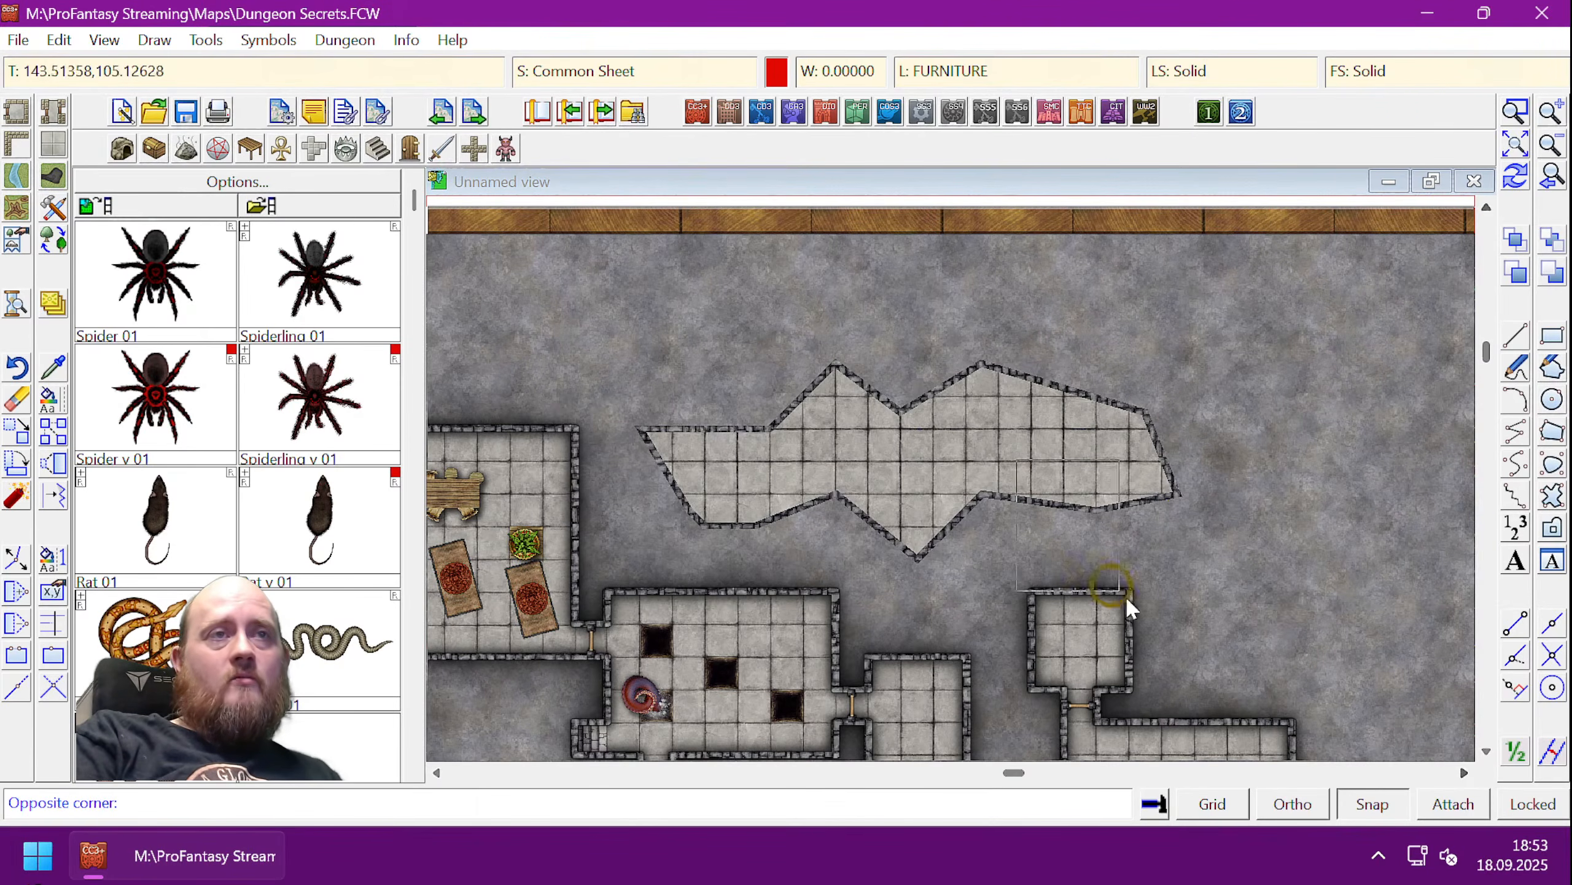
pyautogui.click(1158, 635)
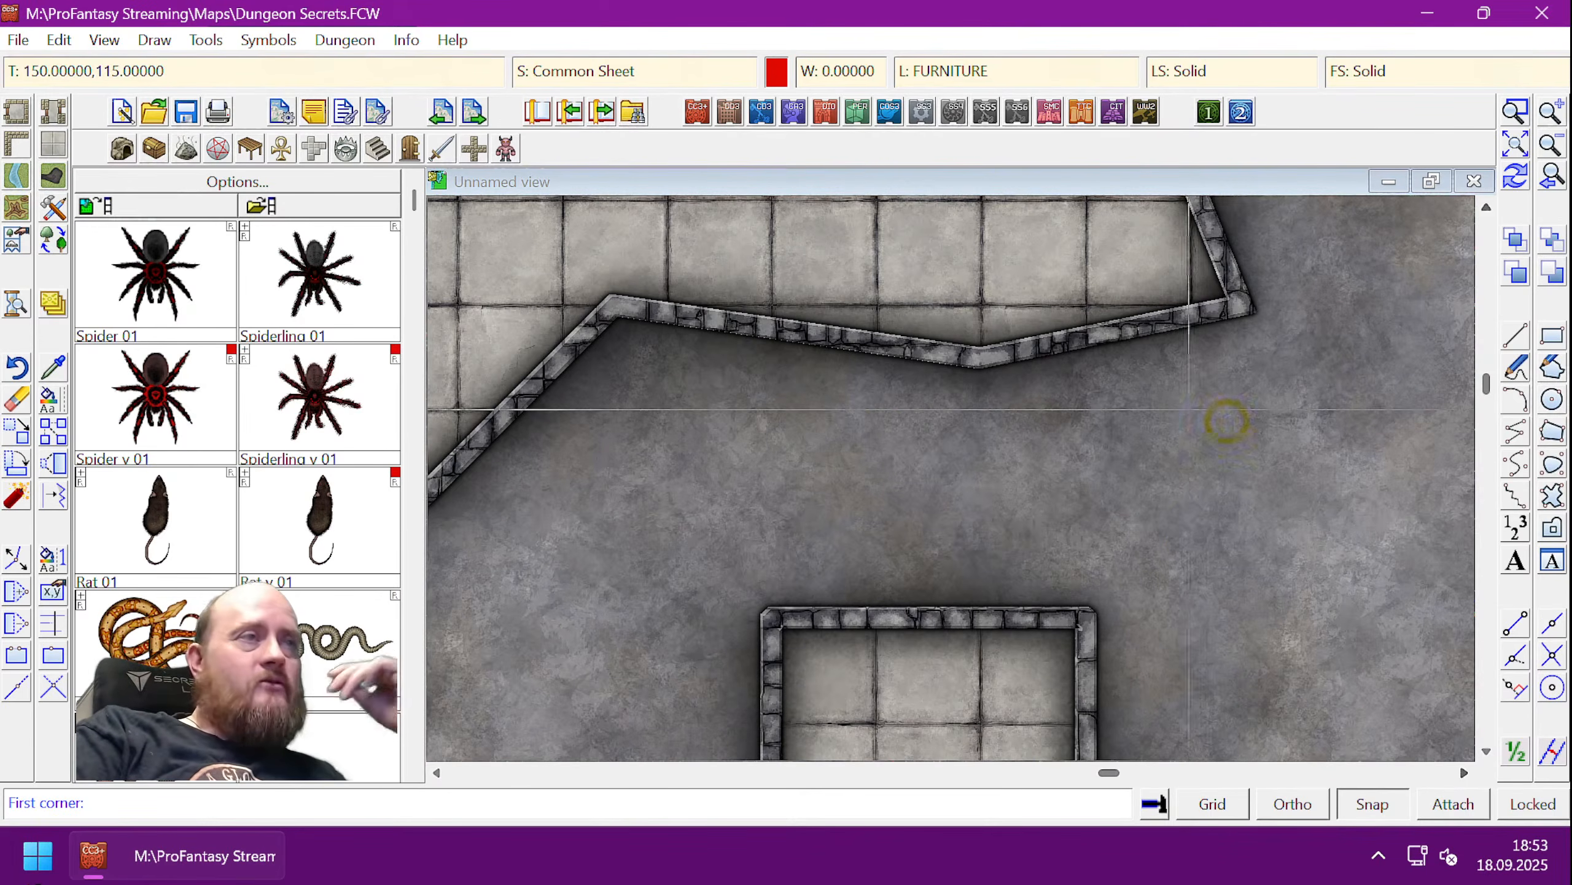
# - Draw a winding corridor from the new room's wall down to the room below, then zoom to extents
pyautogui.click(54, 110)
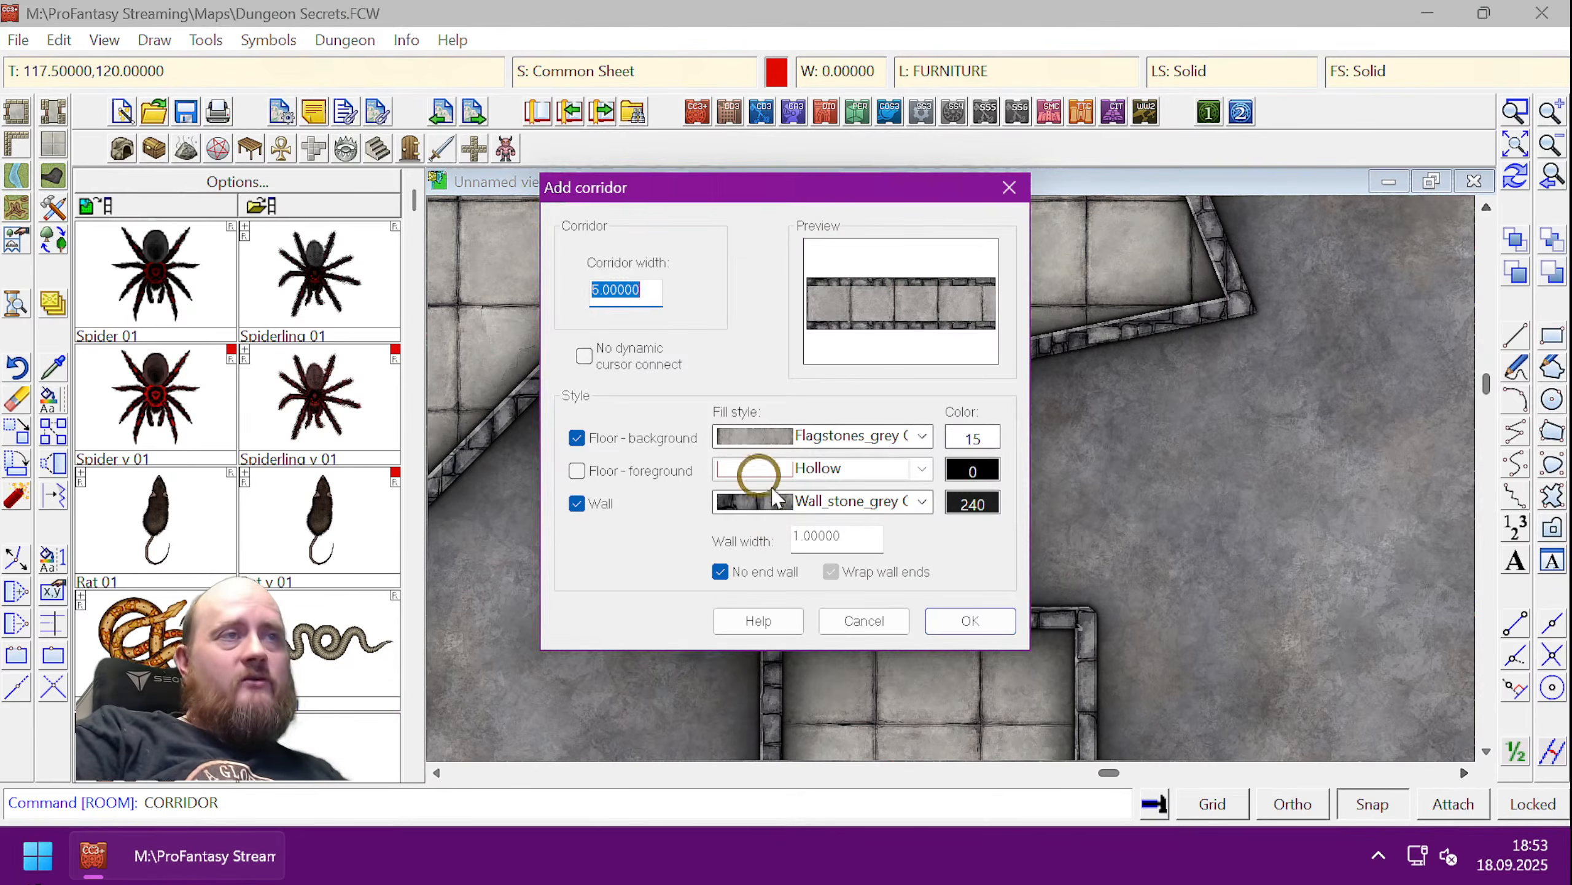
pyautogui.click(961, 617)
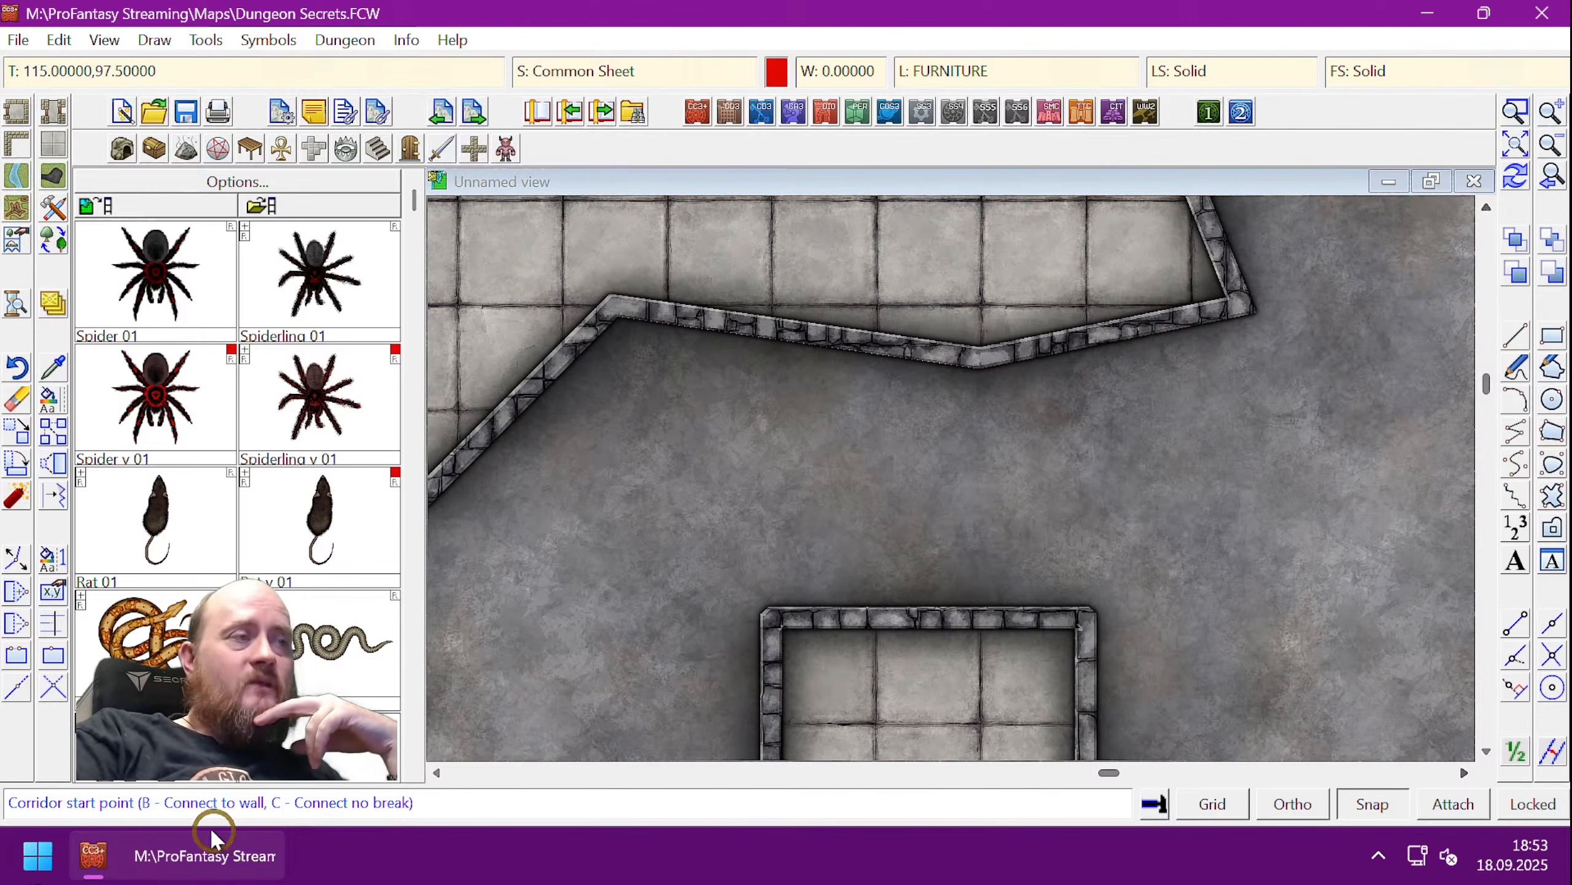
pyautogui.hotkey('ctrl', 'shift', 'l')
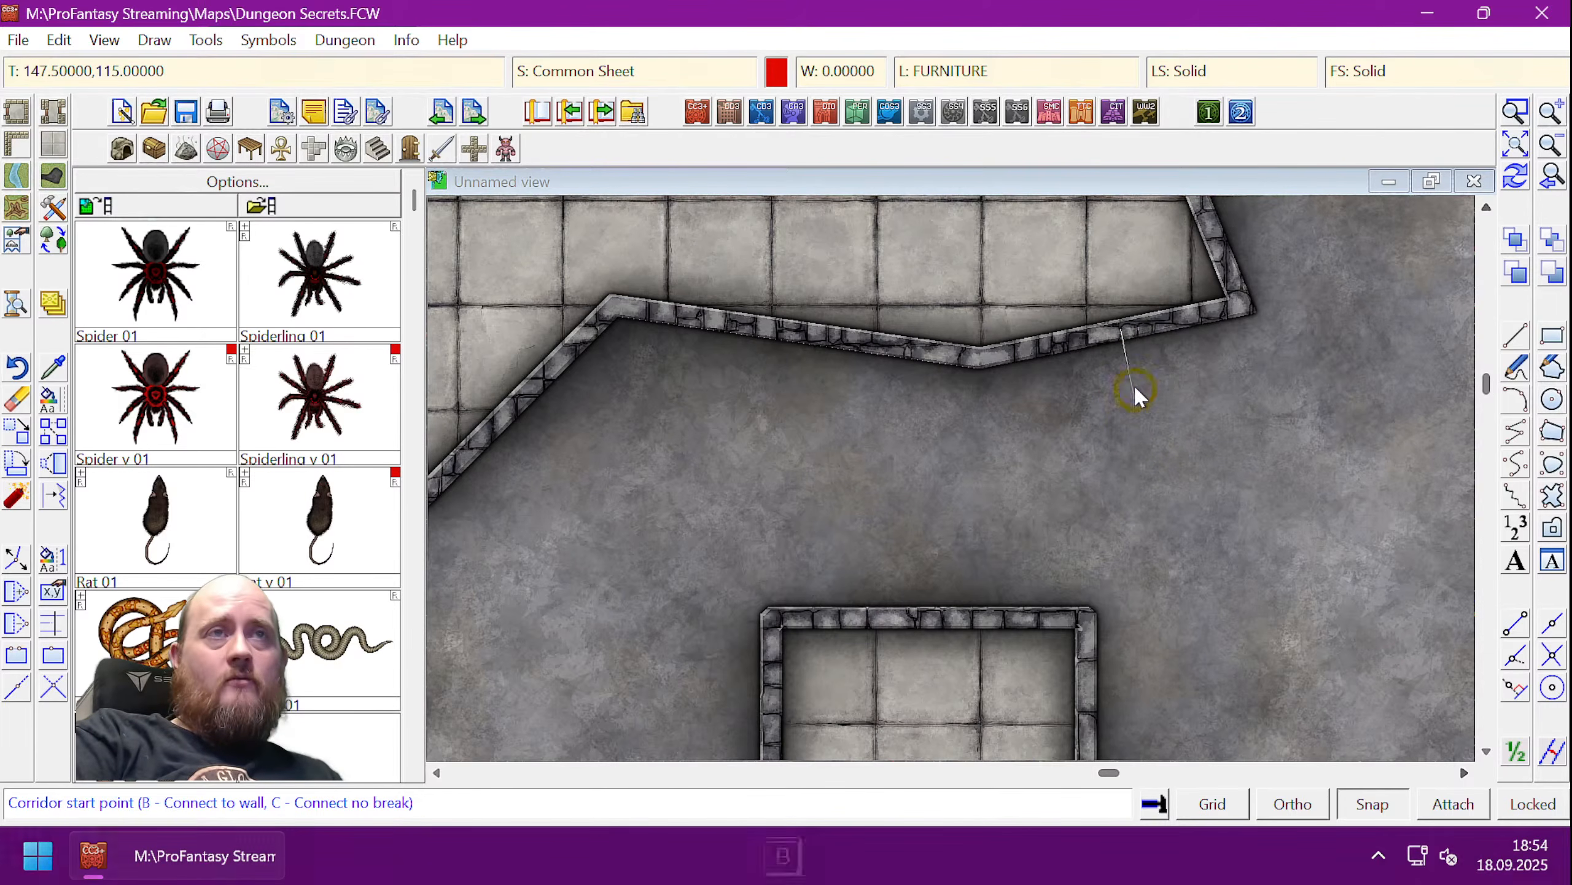
pyautogui.press('b')
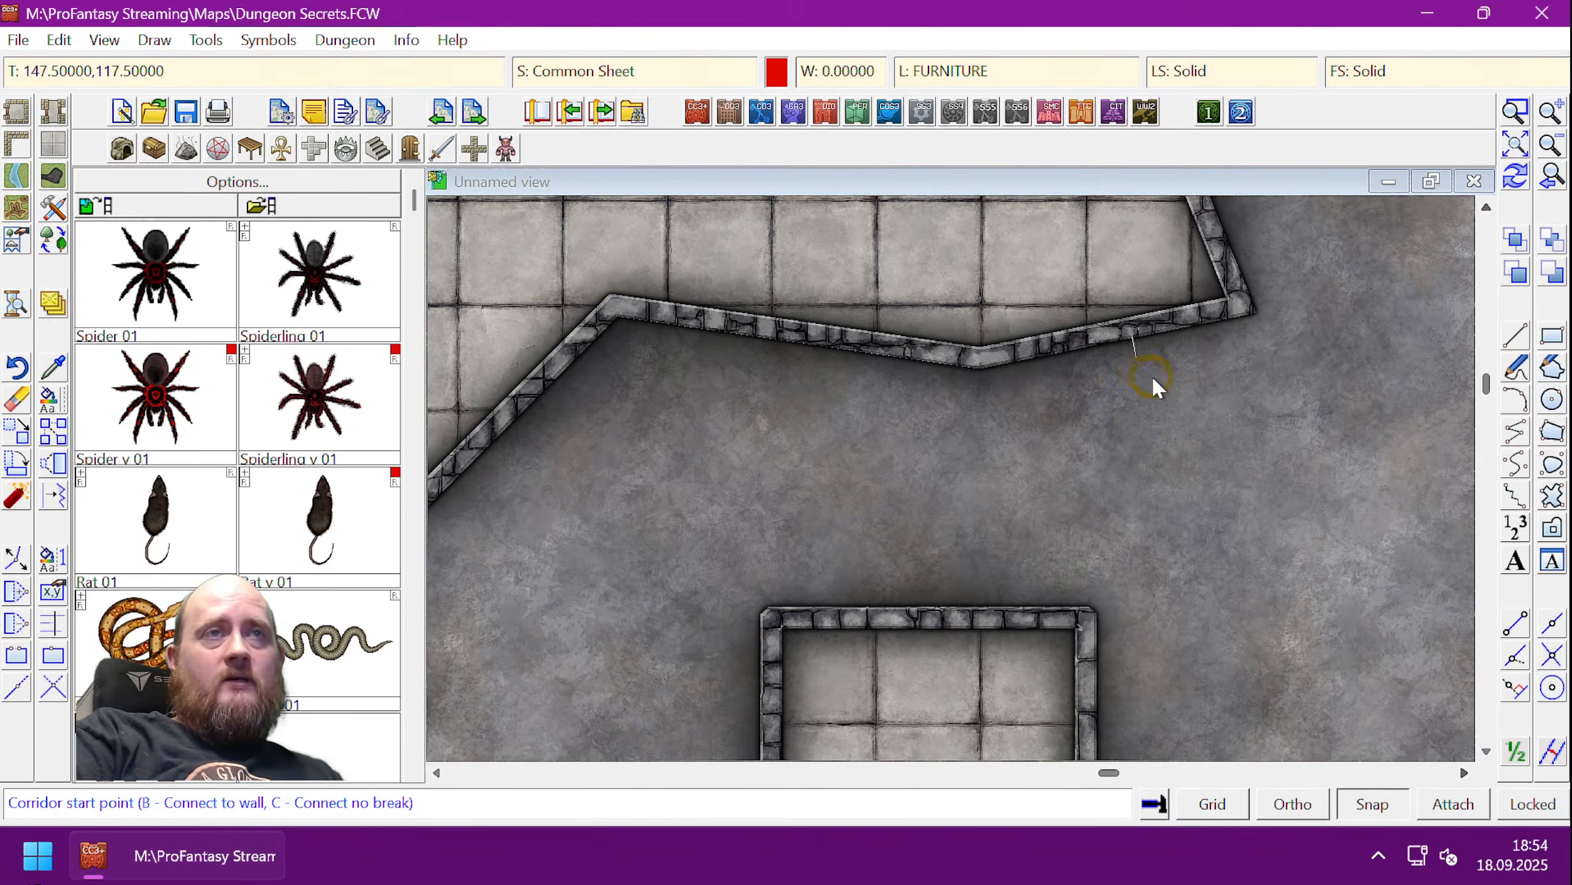
pyautogui.click(1157, 391)
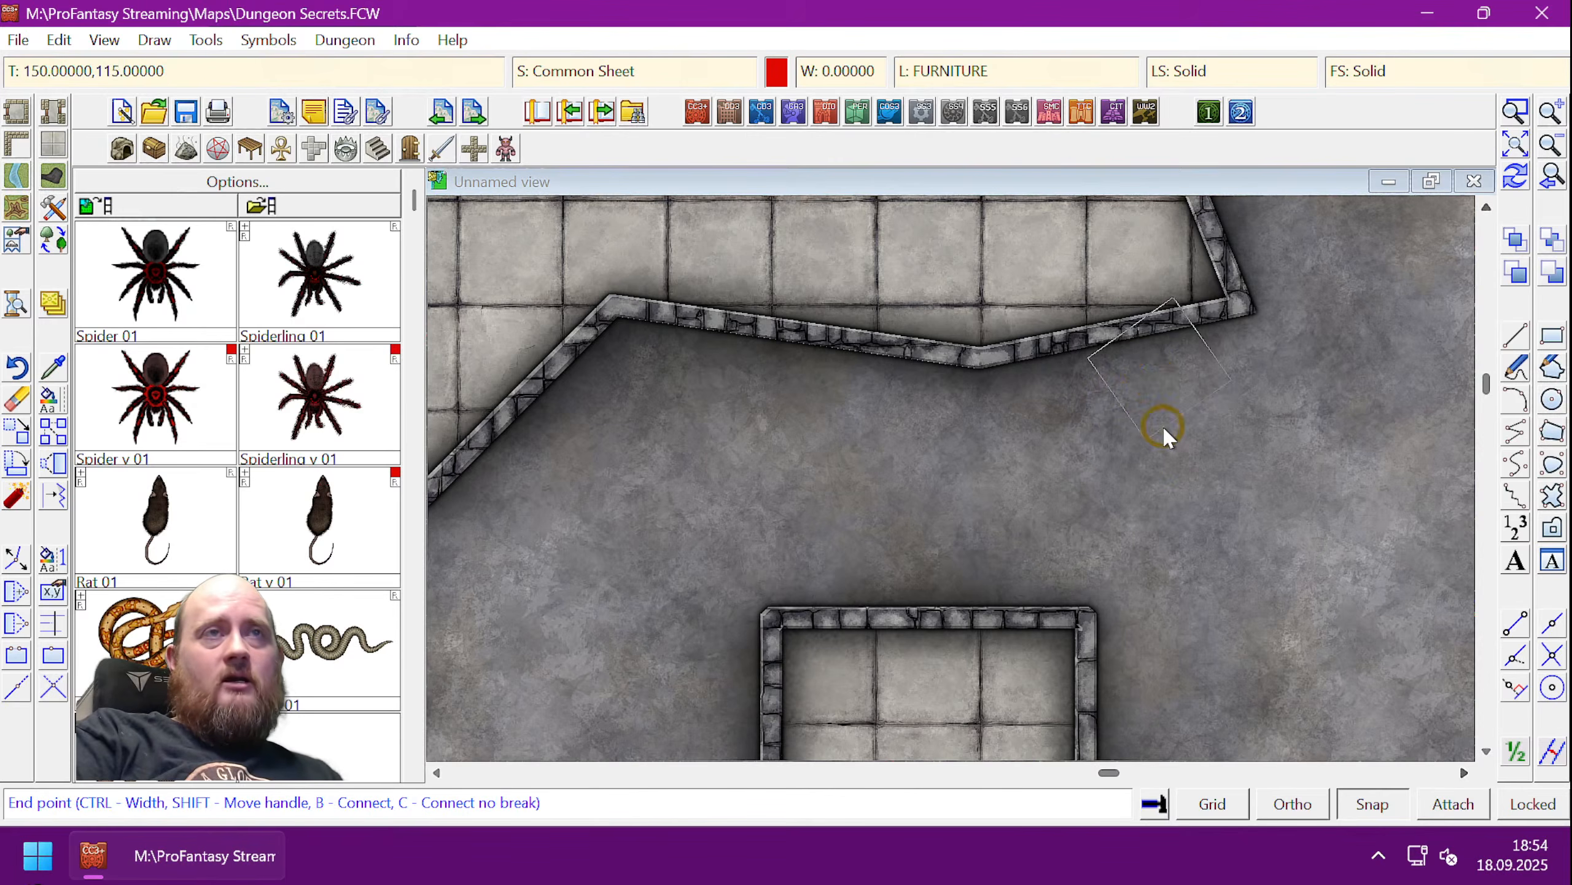
pyautogui.click(1157, 461)
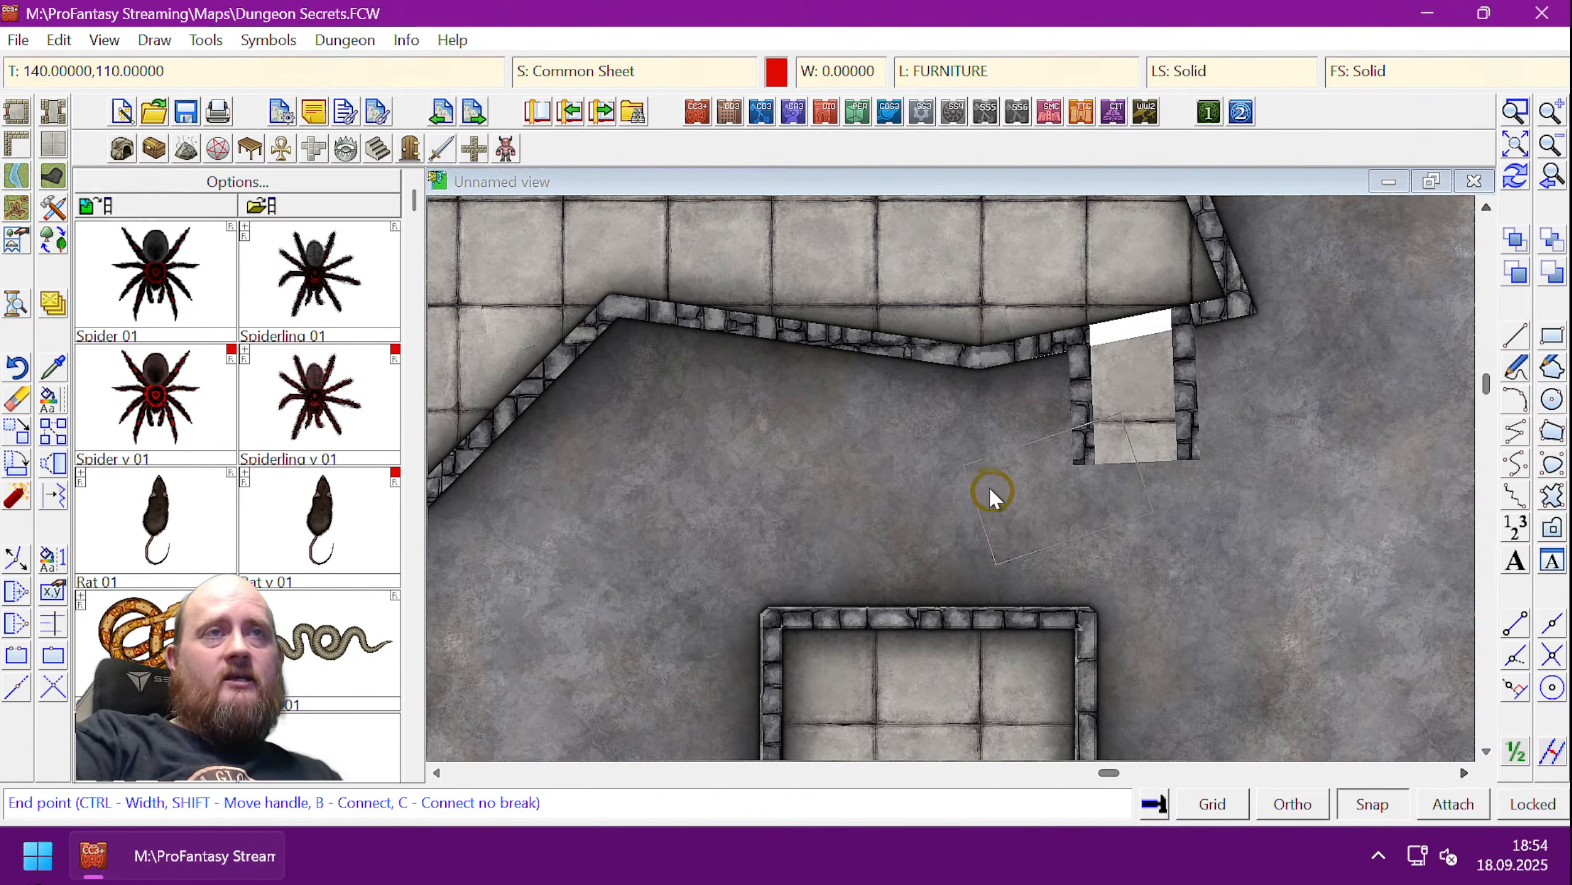
pyautogui.click(928, 465)
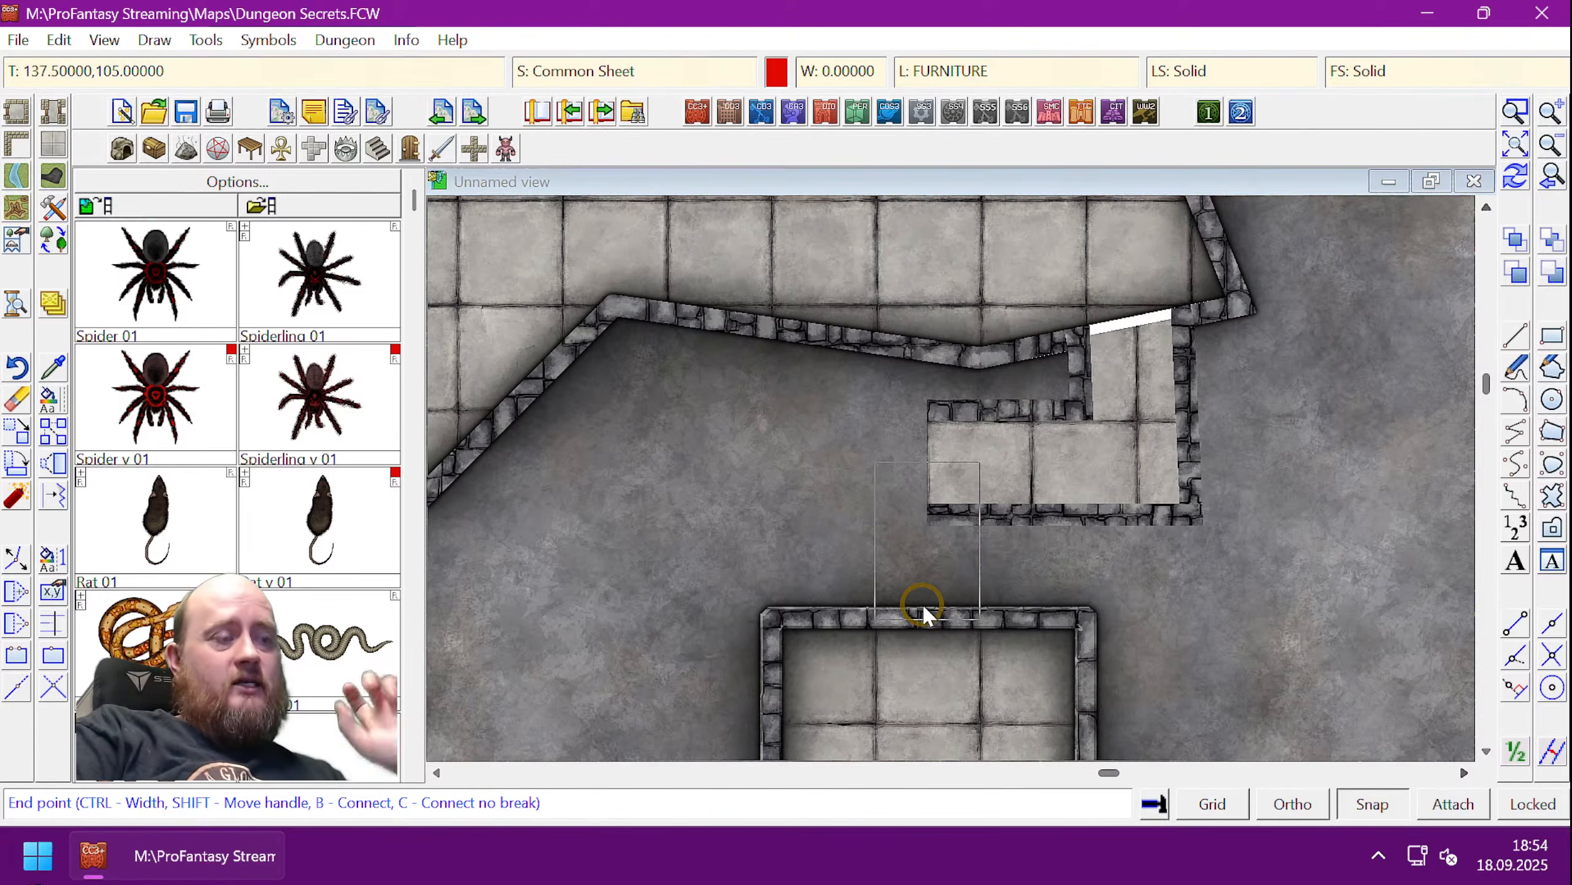
pyautogui.press('c')
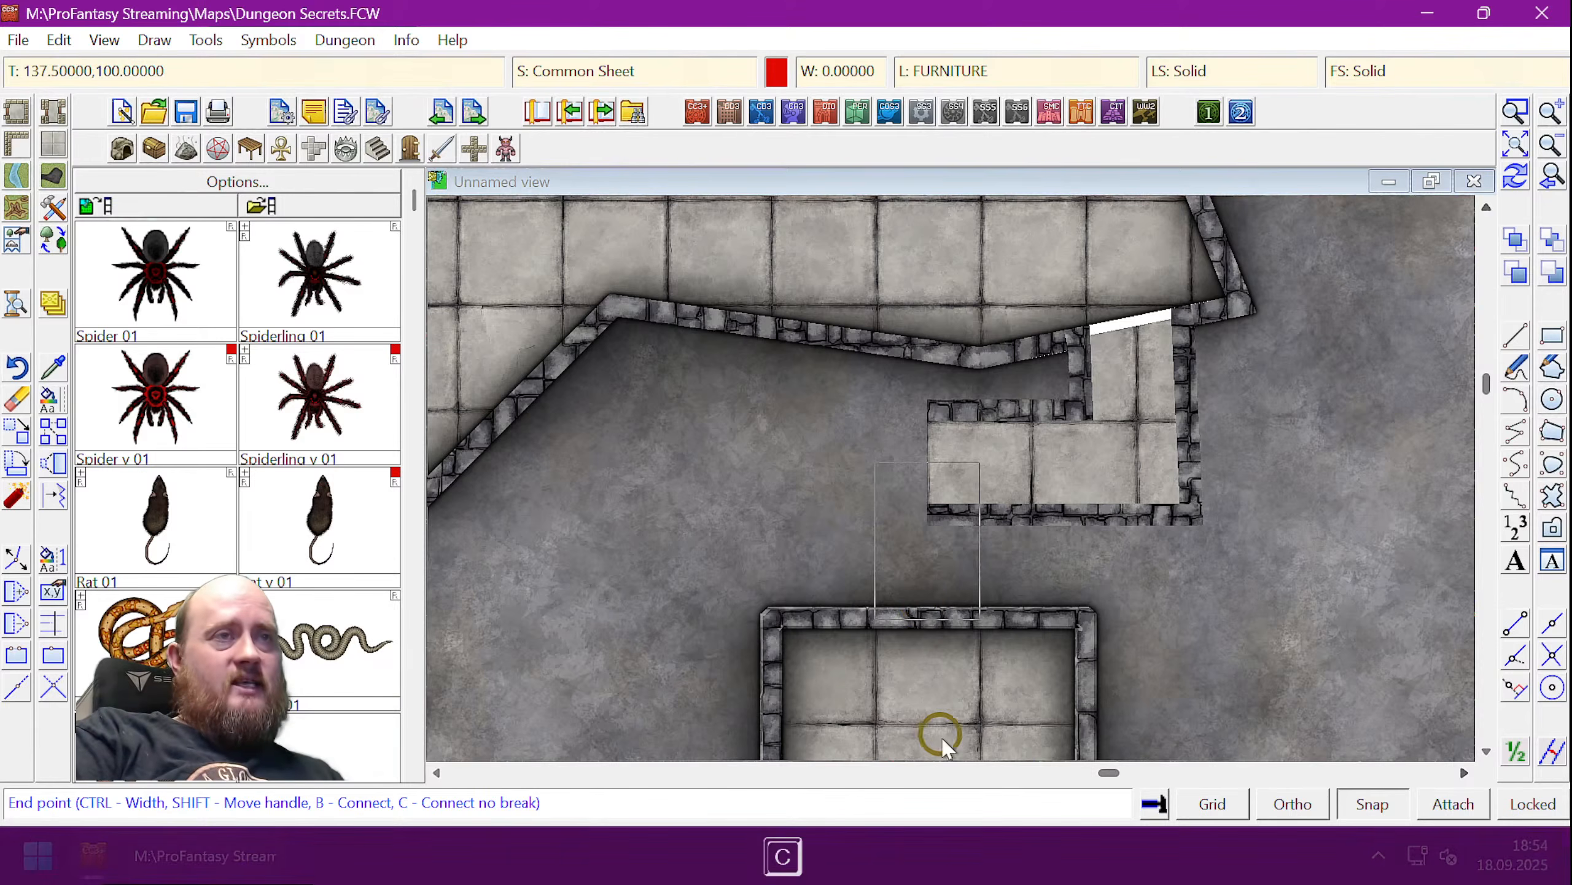
pyautogui.click(929, 628)
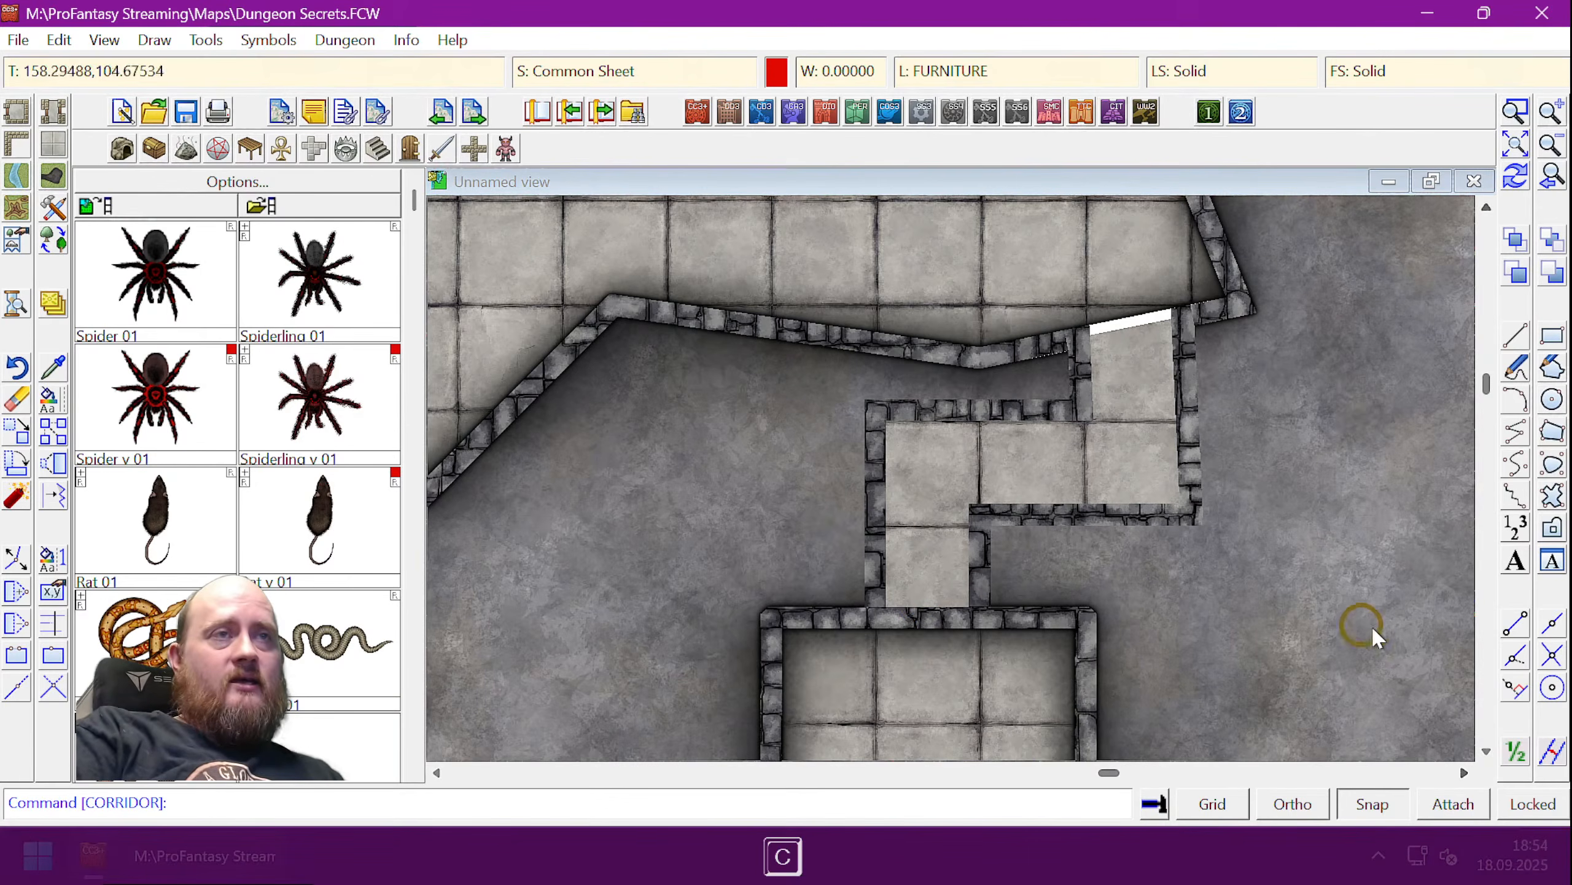
pyautogui.hotkey('ctrl', 'r')
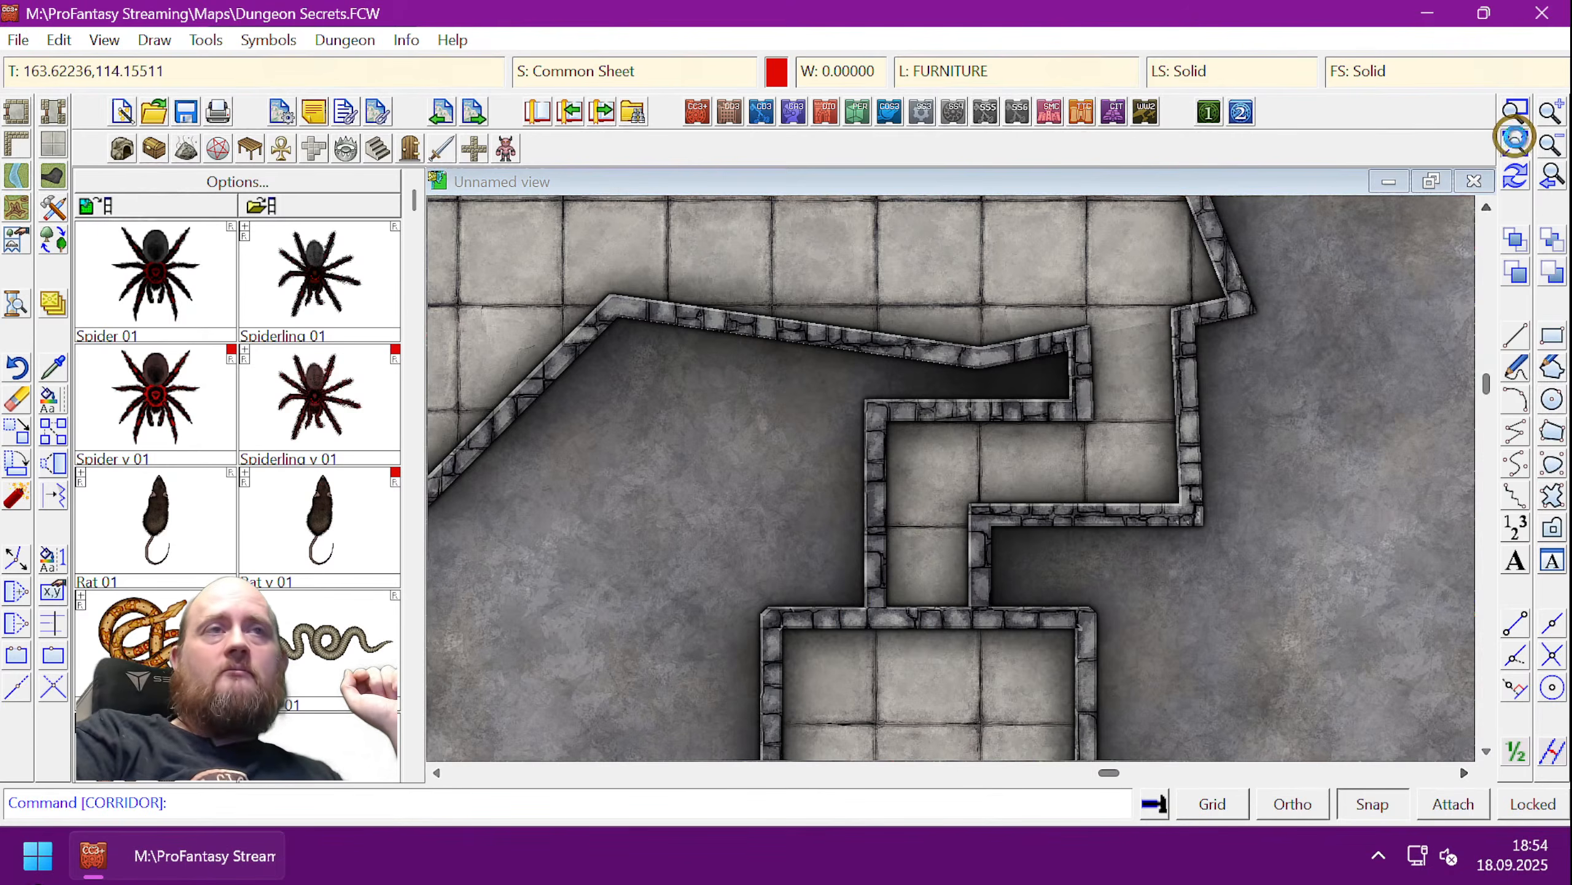
pyautogui.click(1515, 139)
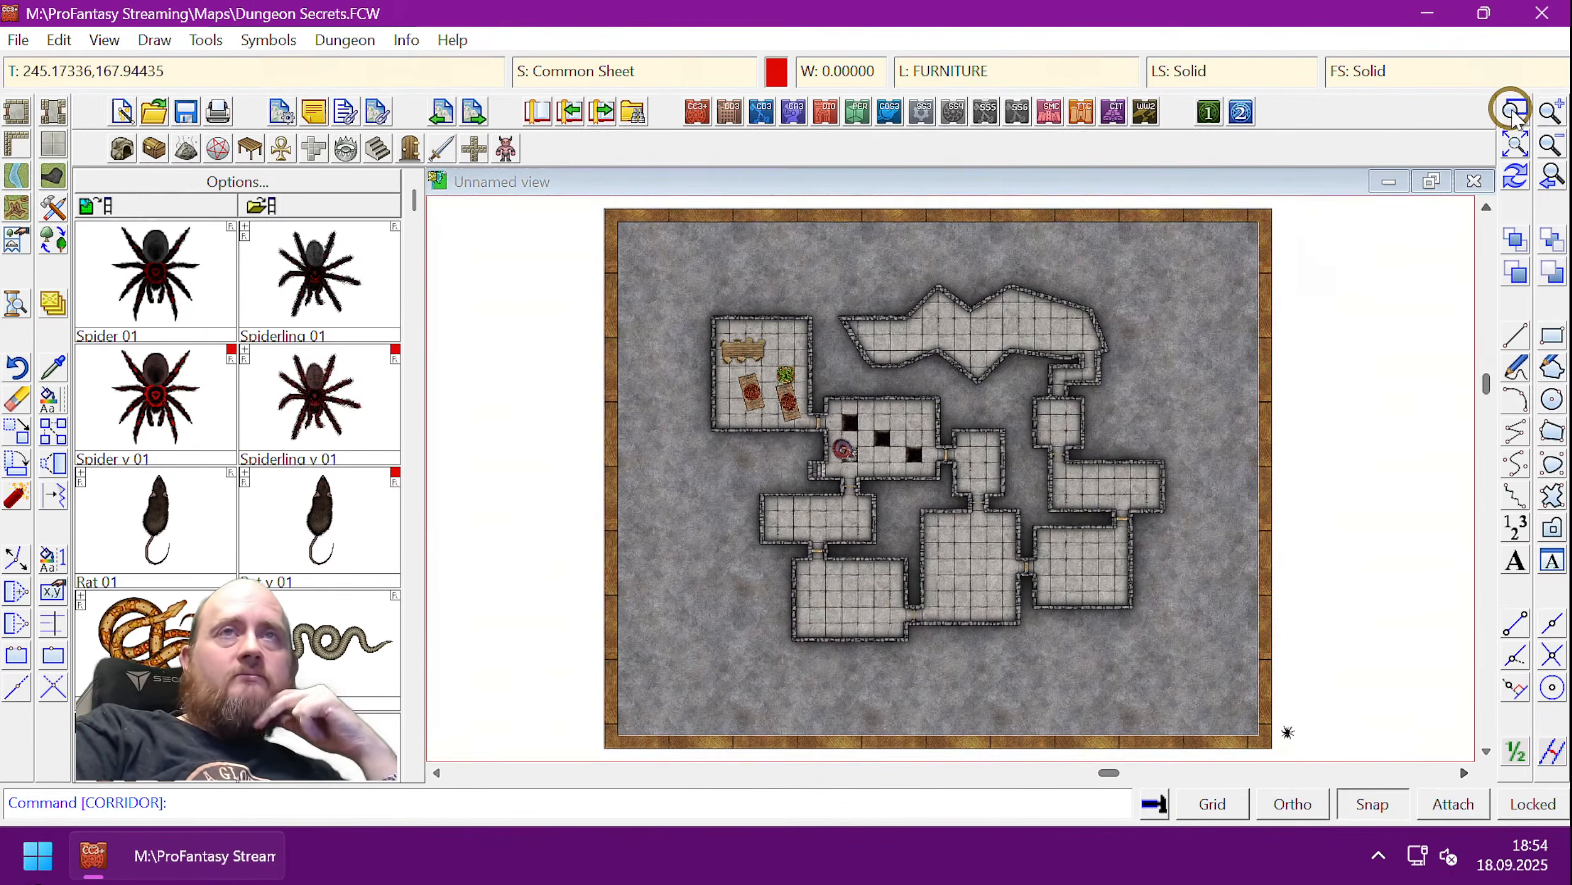
# - Create a layer named 'Secret Room' from the L: layer list and confirm it
pyautogui.click(1512, 111)
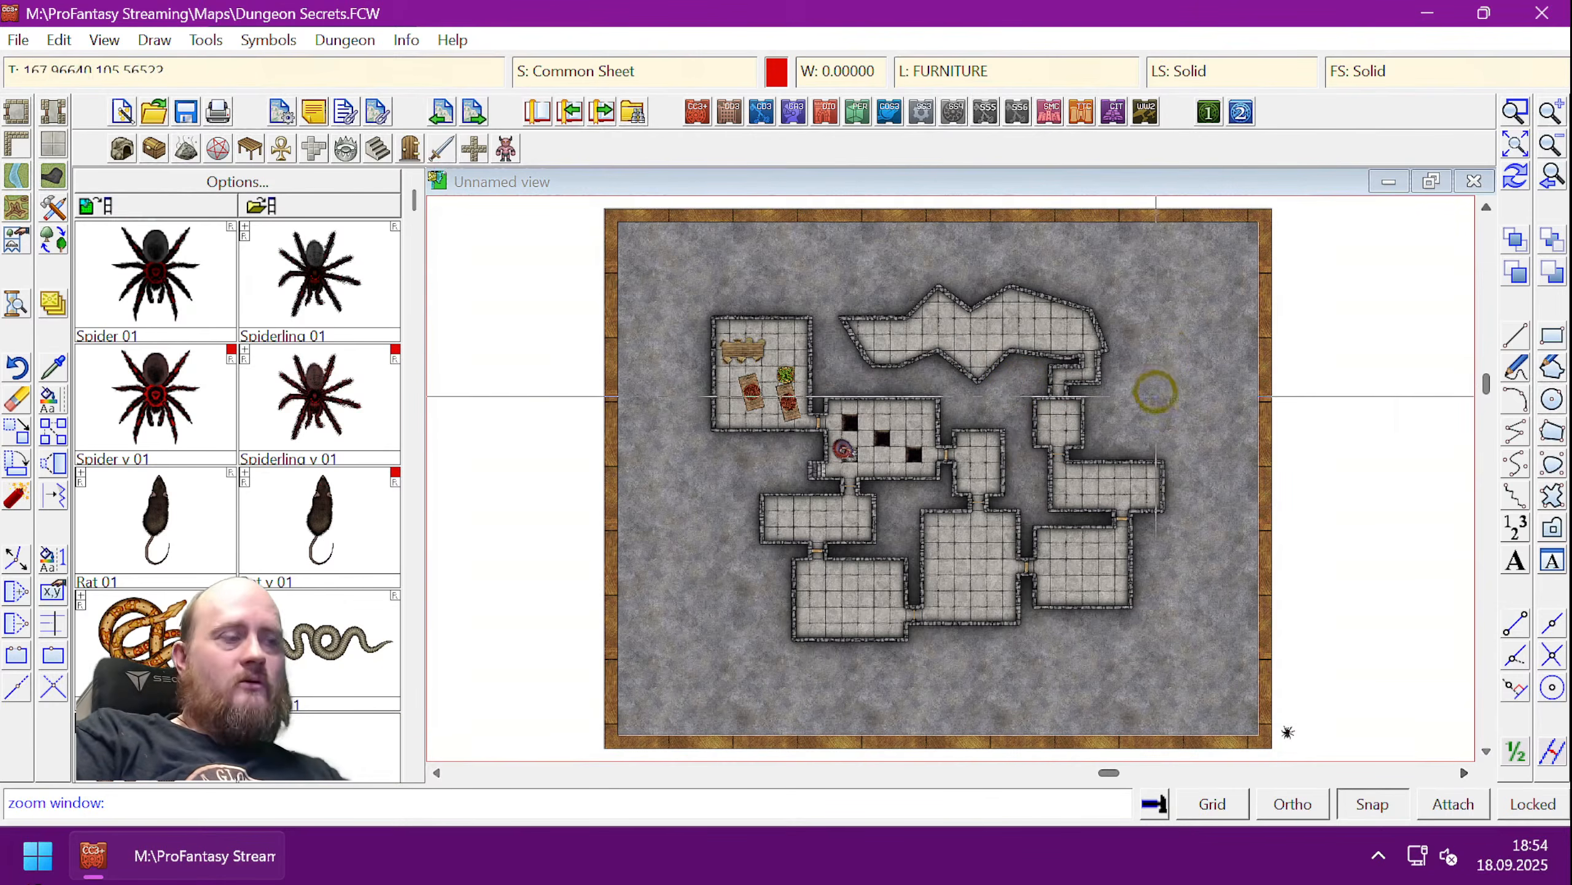
pyautogui.press('Escape')
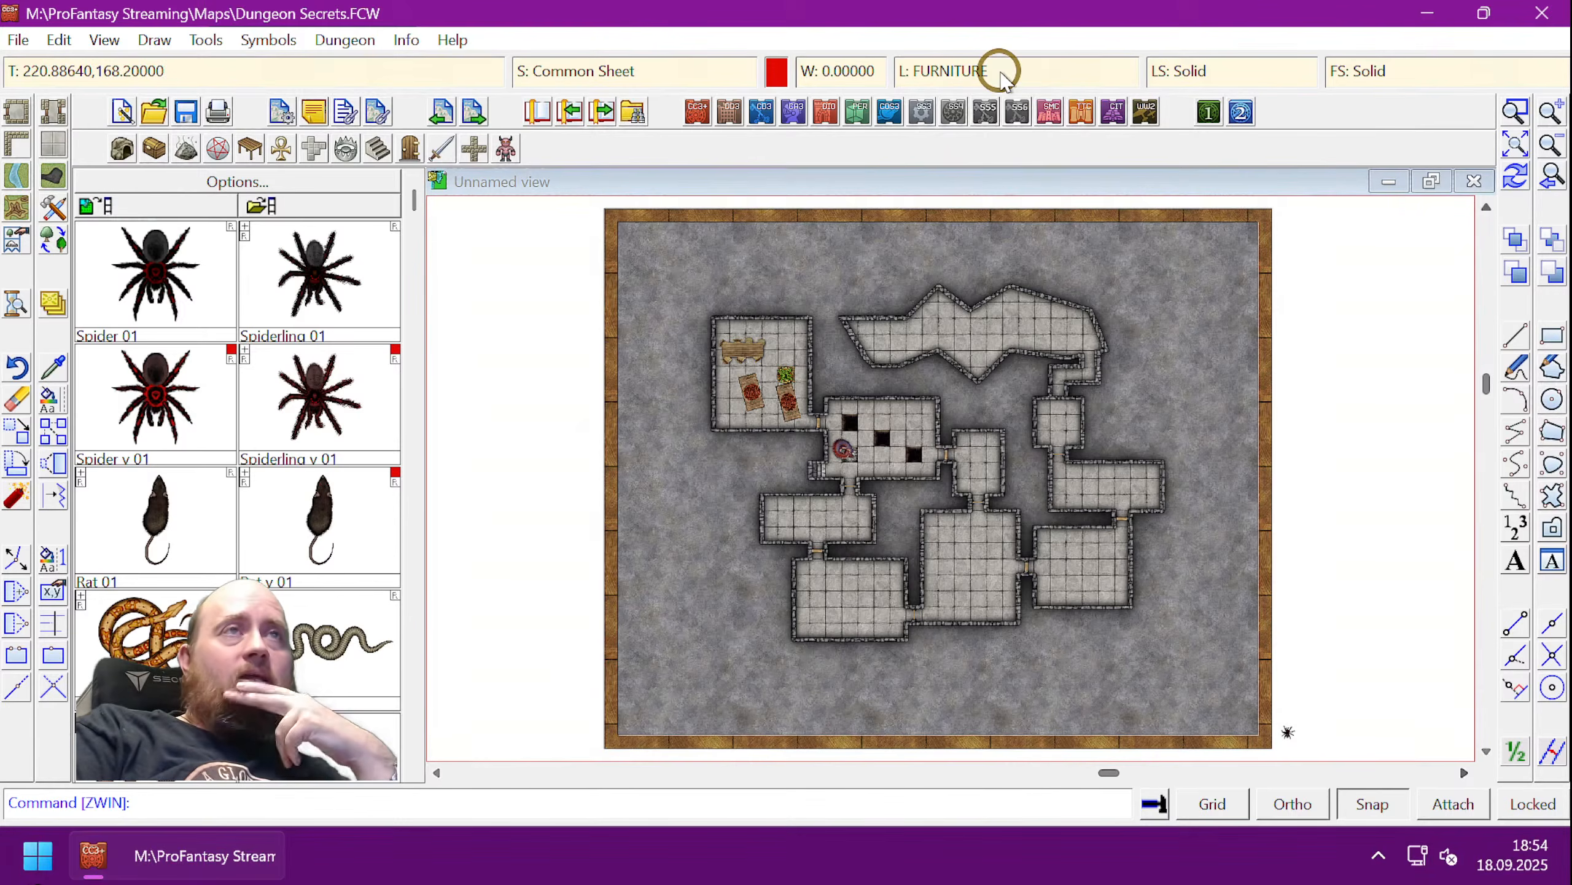
pyautogui.click(1092, 69)
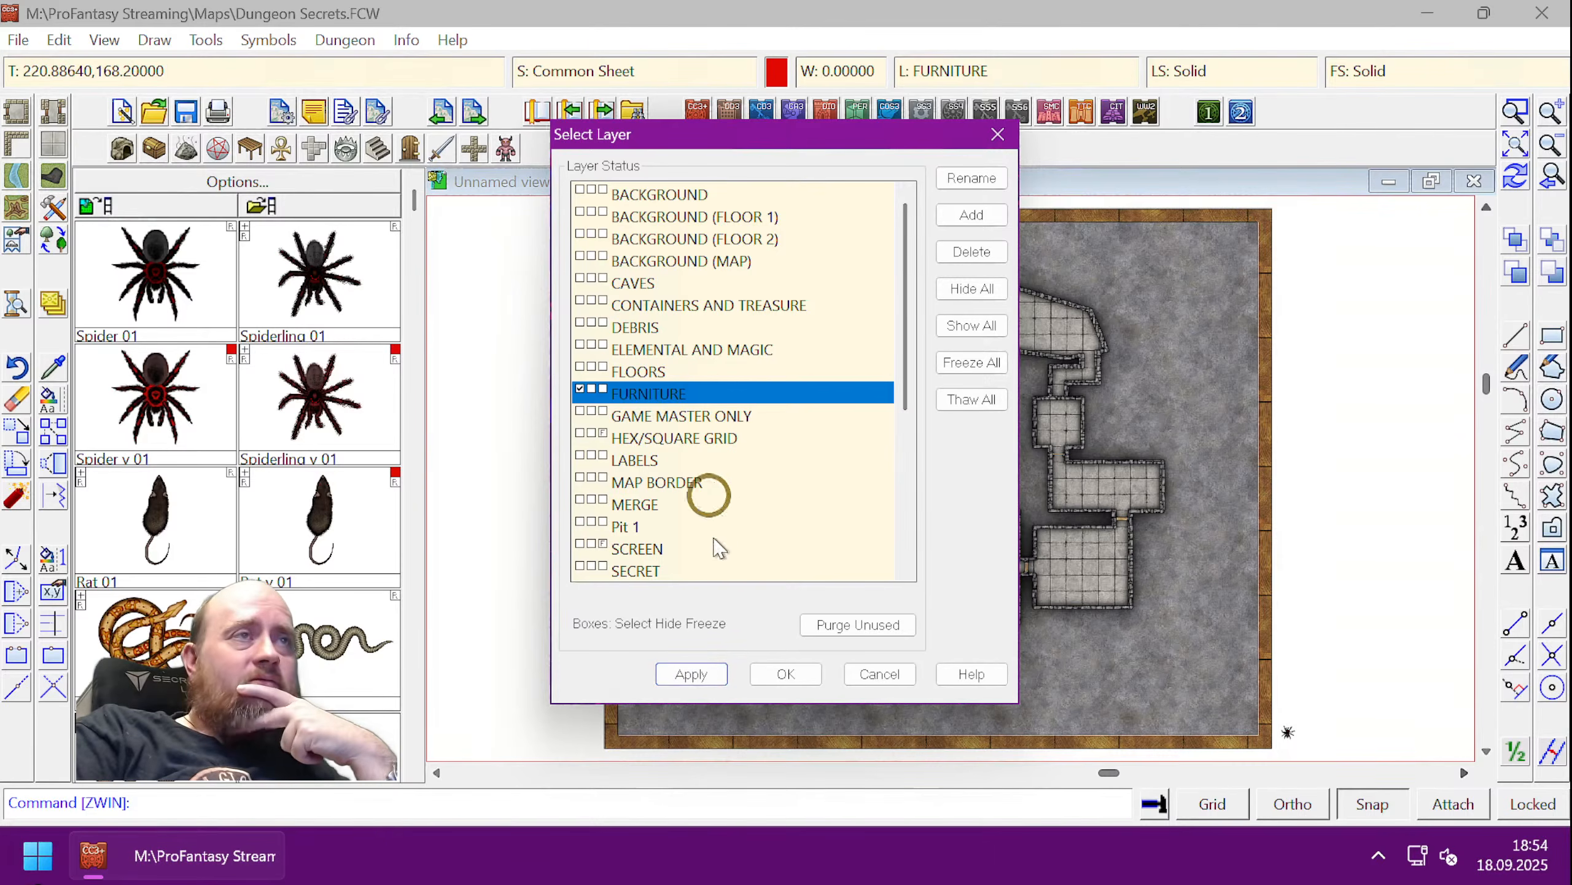
pyautogui.click(971, 218)
pyautogui.click(797, 447)
pyautogui.write('Se')
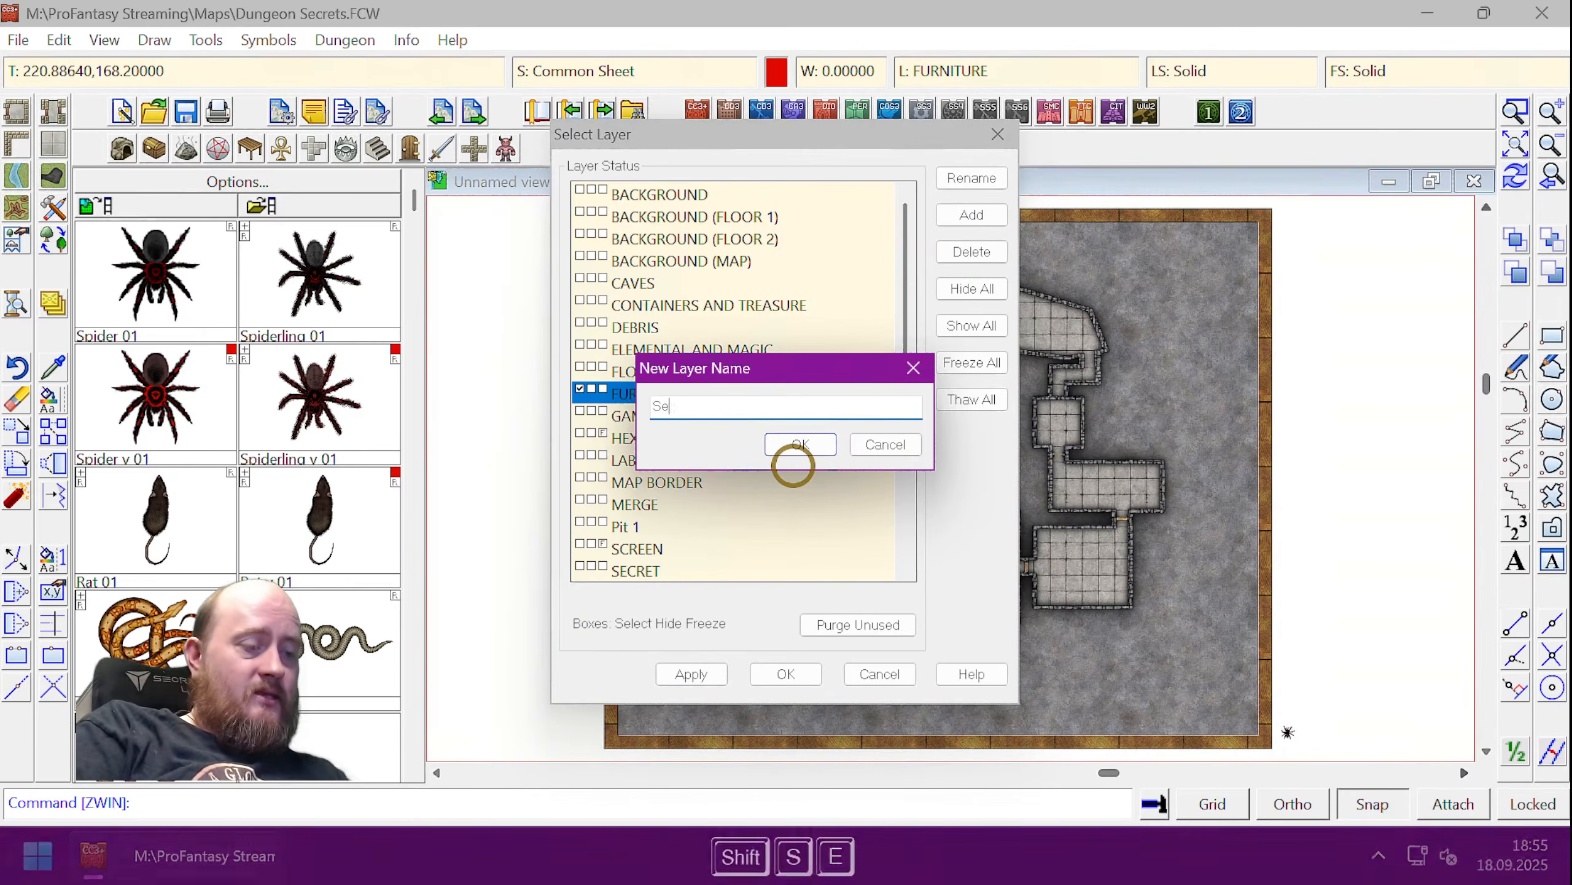
pyautogui.write('cret Room')
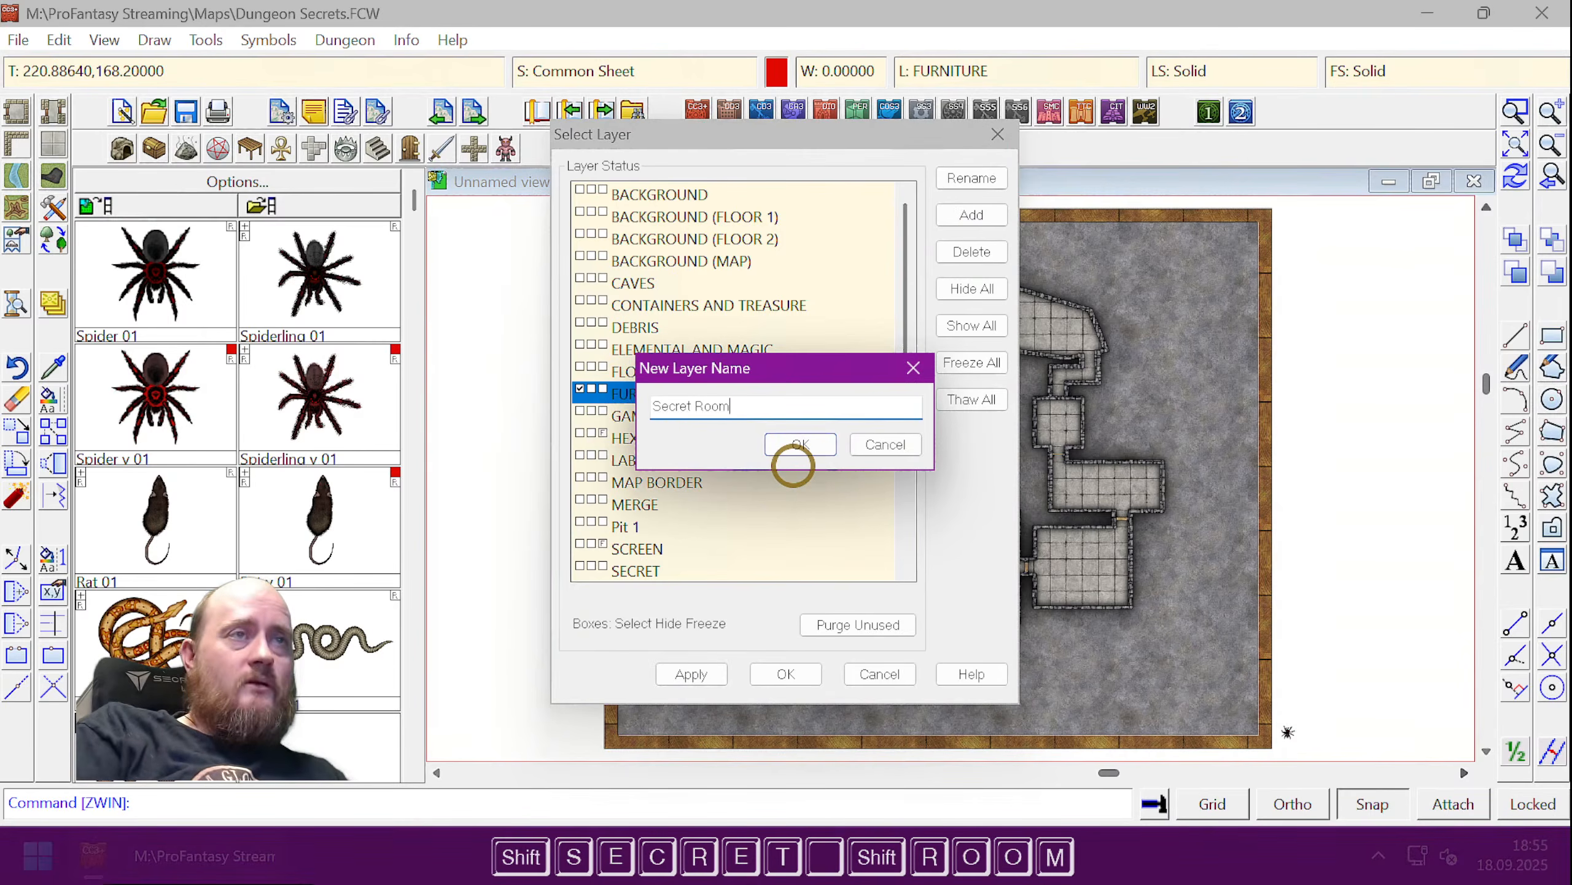
pyautogui.press('Return')
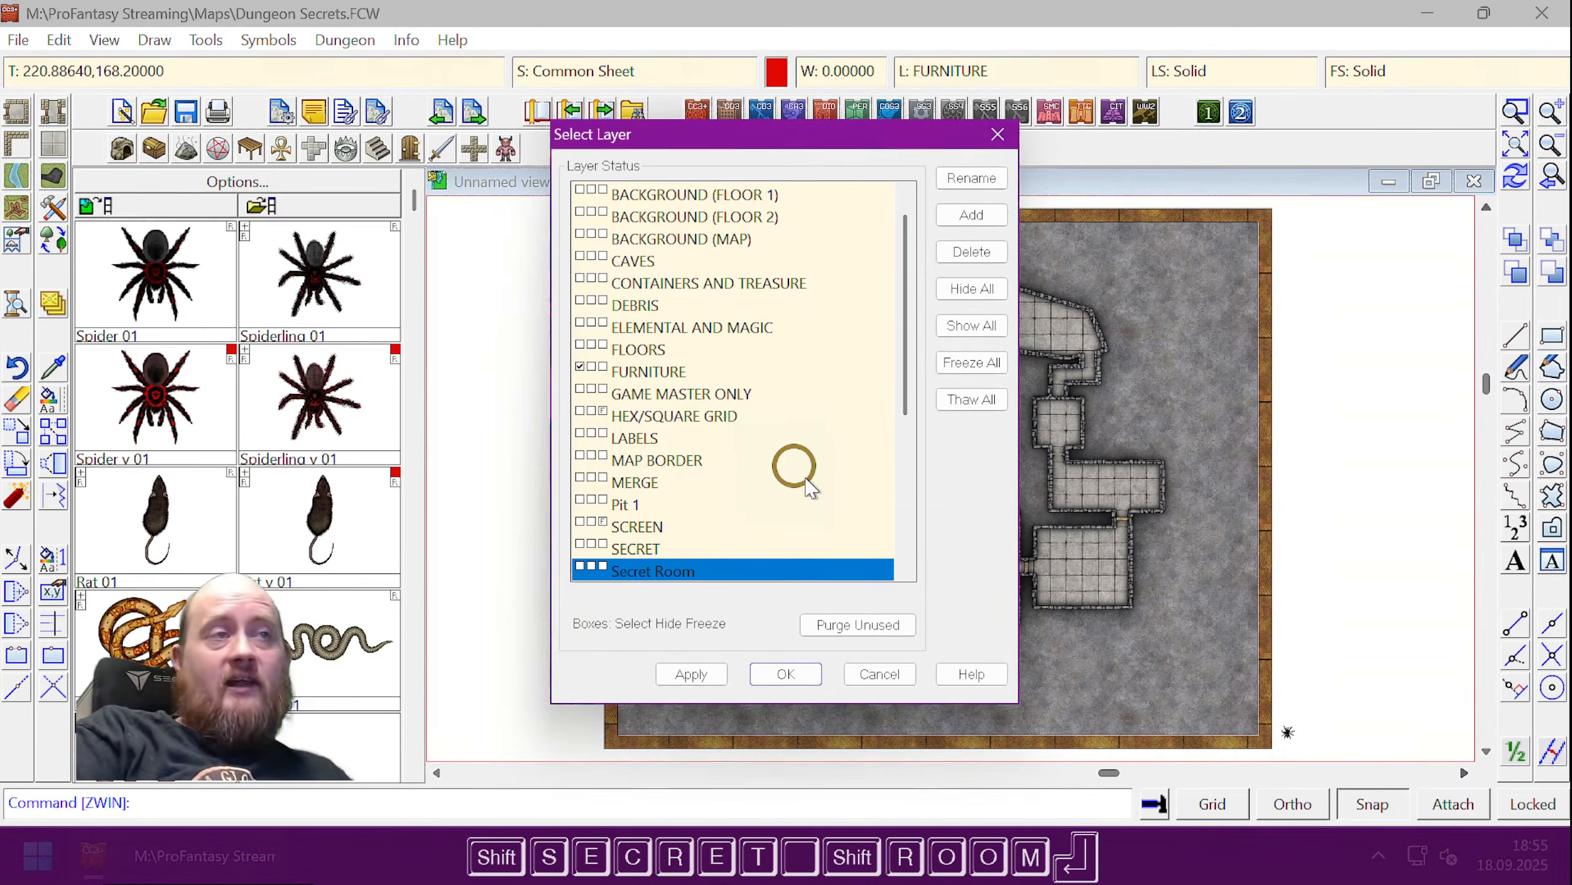
pyautogui.click(785, 673)
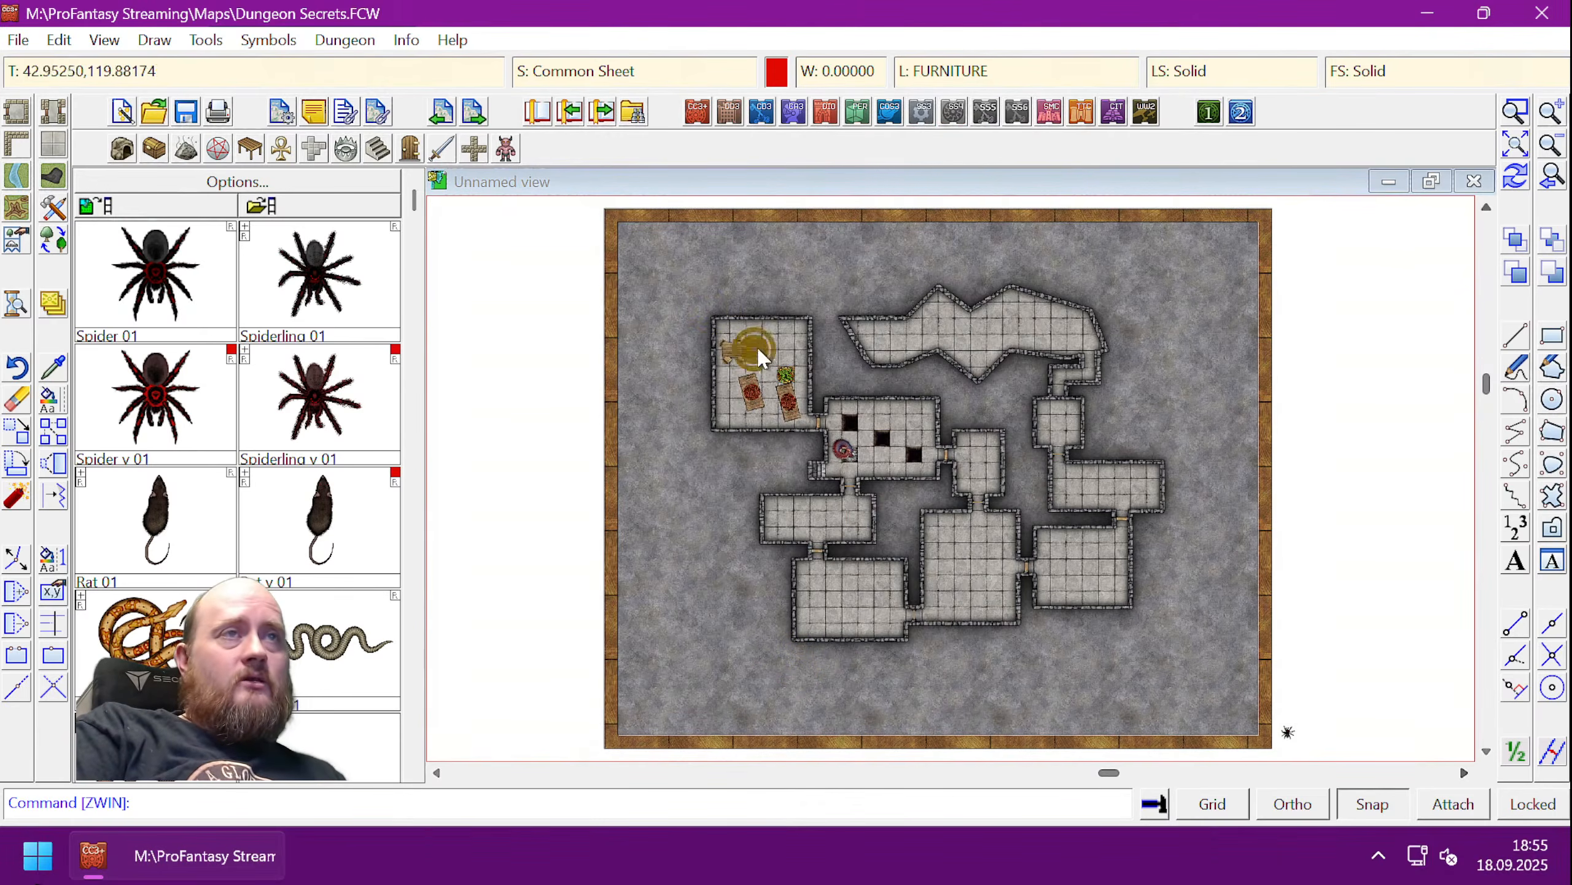
# - Start Change Properties and box-select the long cave and its passage, five entities
pyautogui.press('Up')
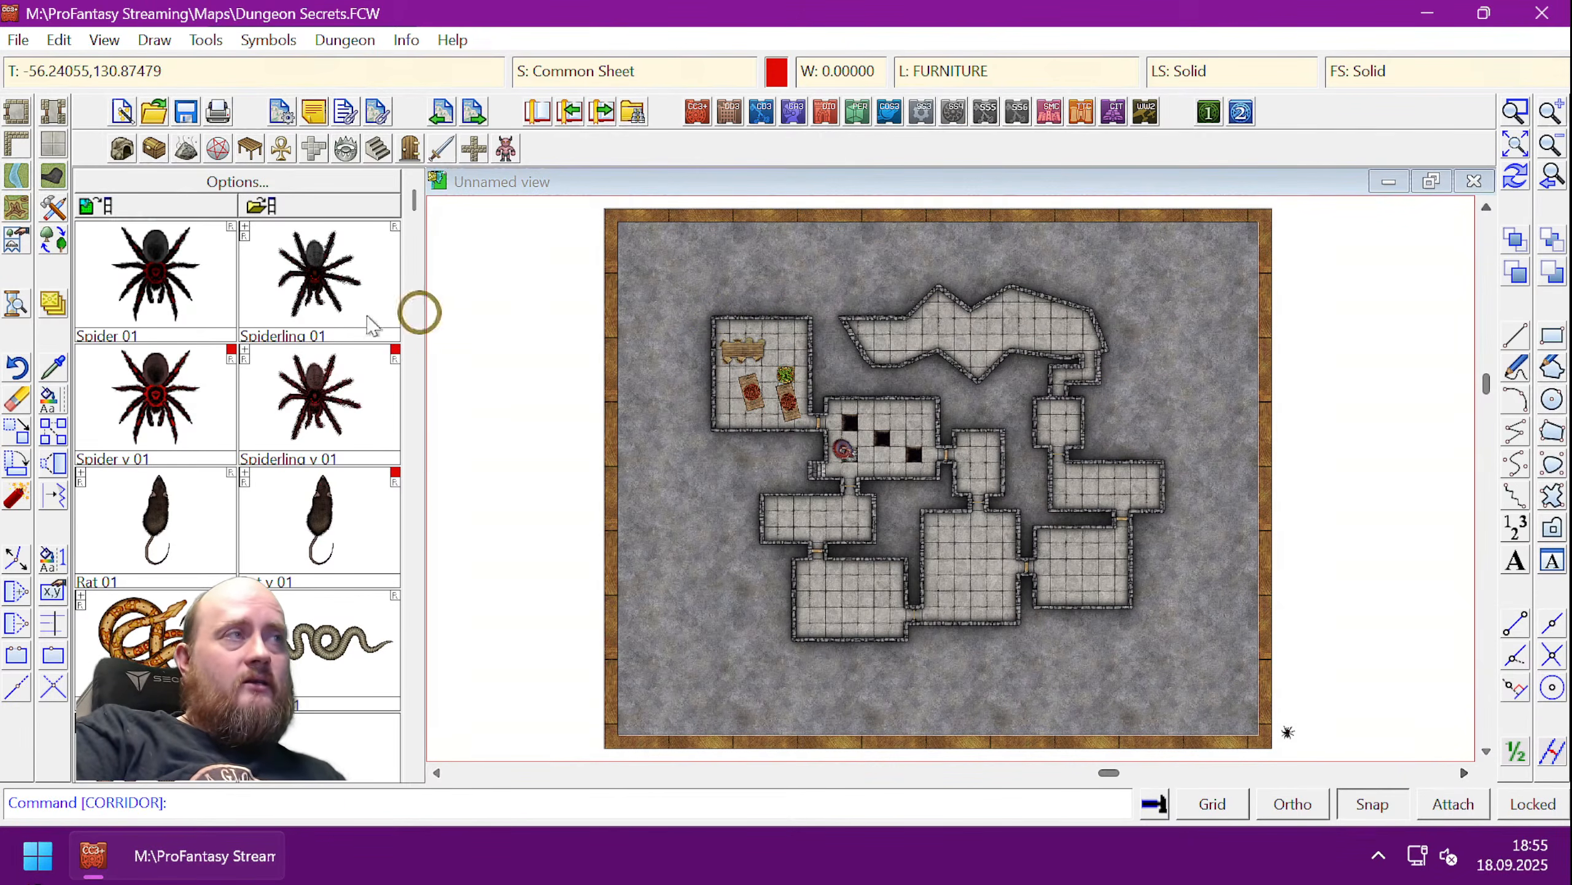
pyautogui.click(50, 402)
pyautogui.click(955, 473)
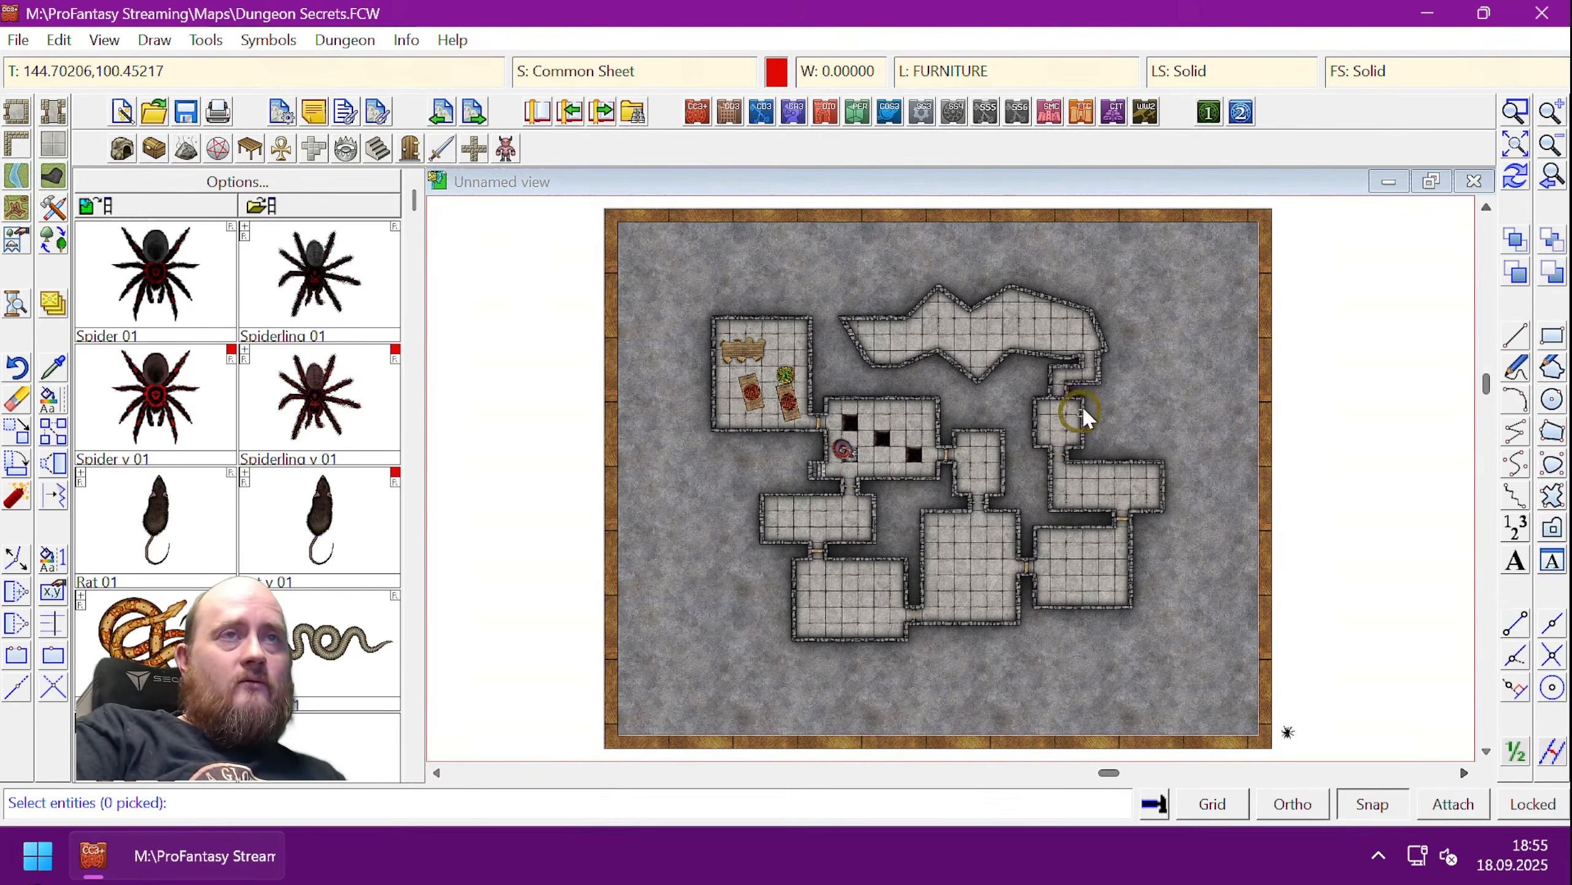
pyautogui.moveTo(1113, 387); pyautogui.dragTo(827, 255)
pyautogui.click(835, 253)
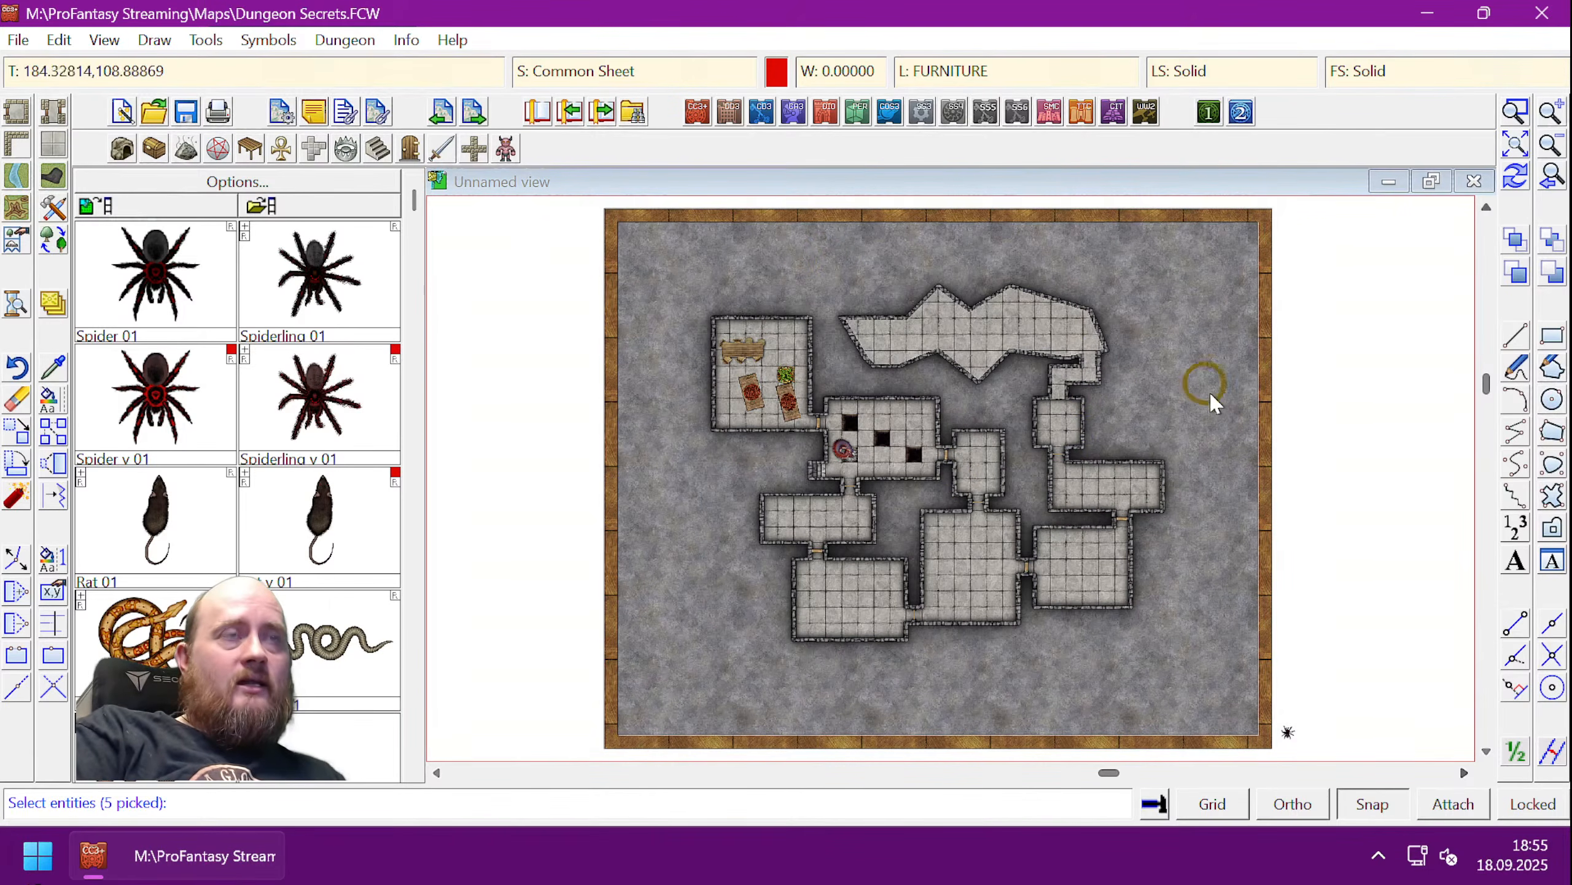
# - Assign the five selected cave entities to the Secret Room layer
pyautogui.rightClick(1177, 391)
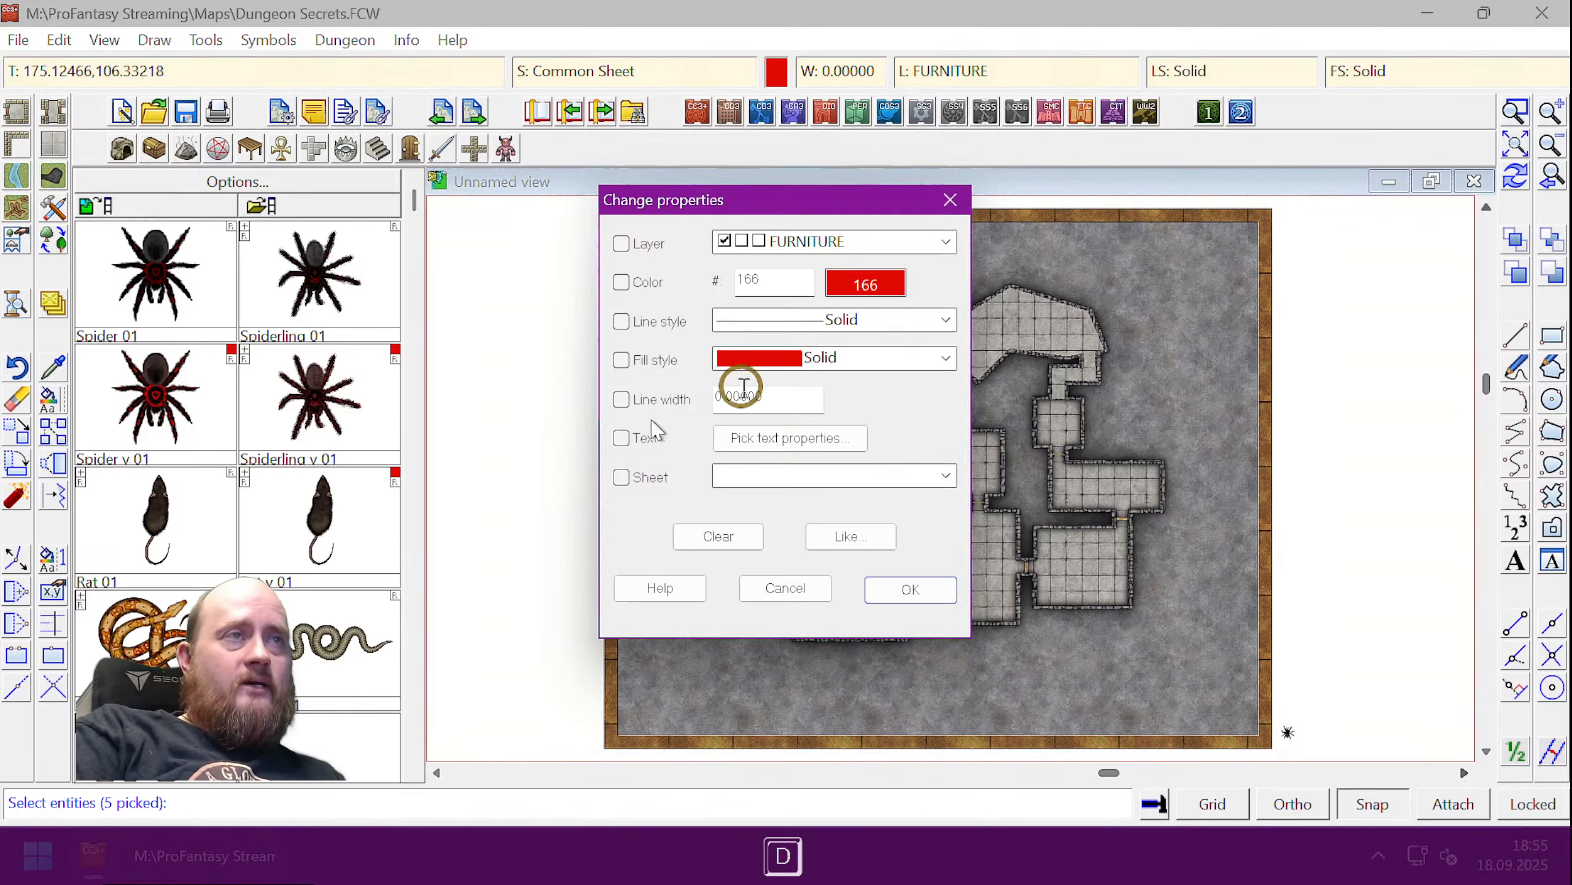
pyautogui.click(853, 243)
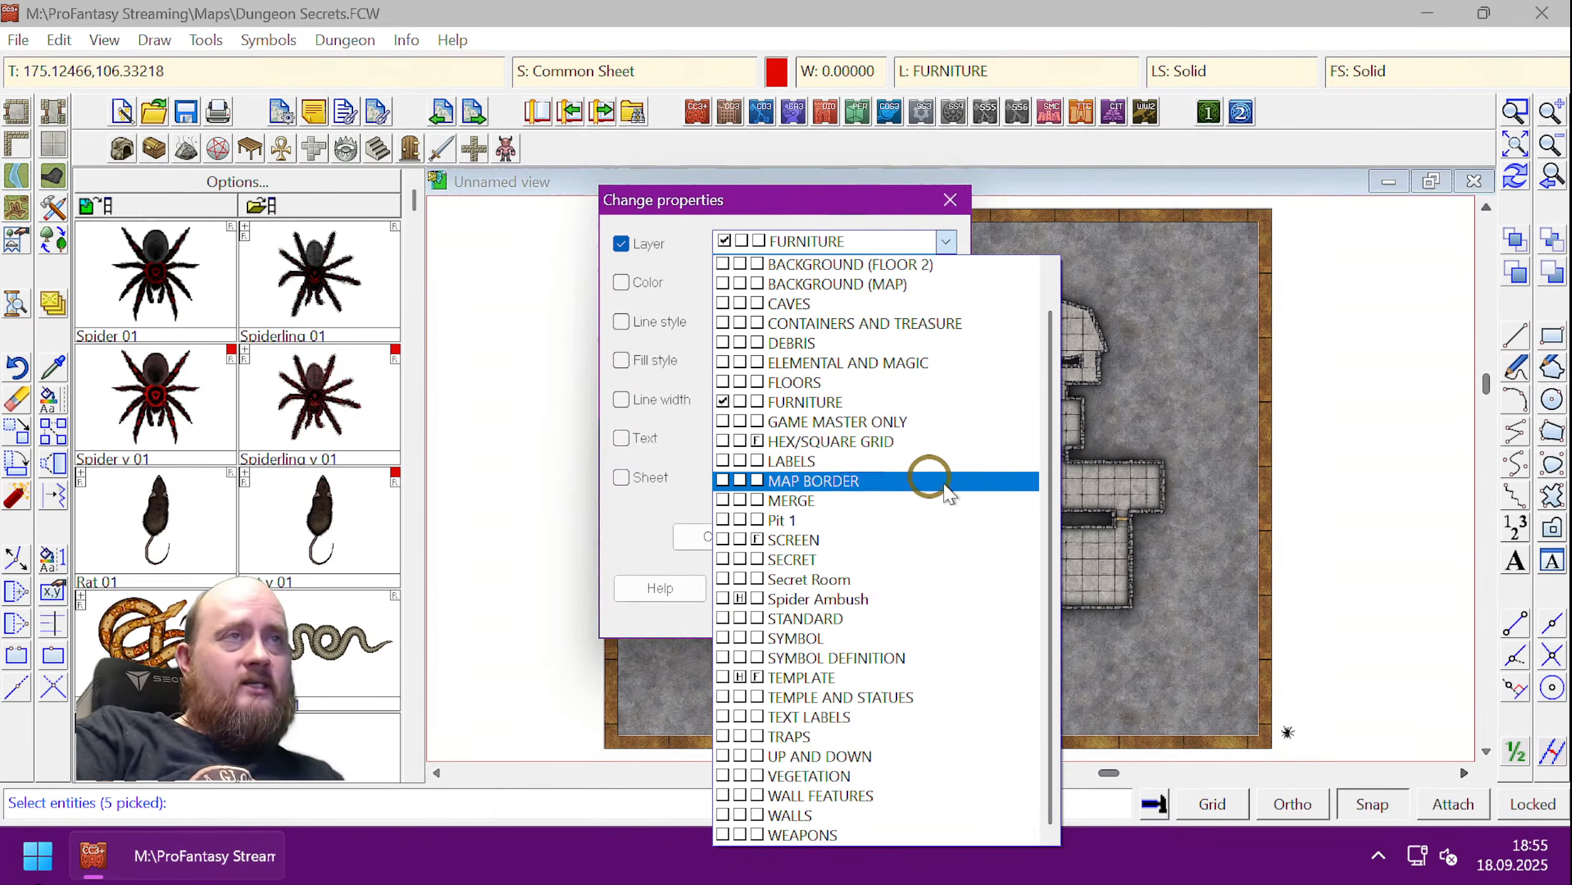
pyautogui.click(848, 580)
pyautogui.click(891, 582)
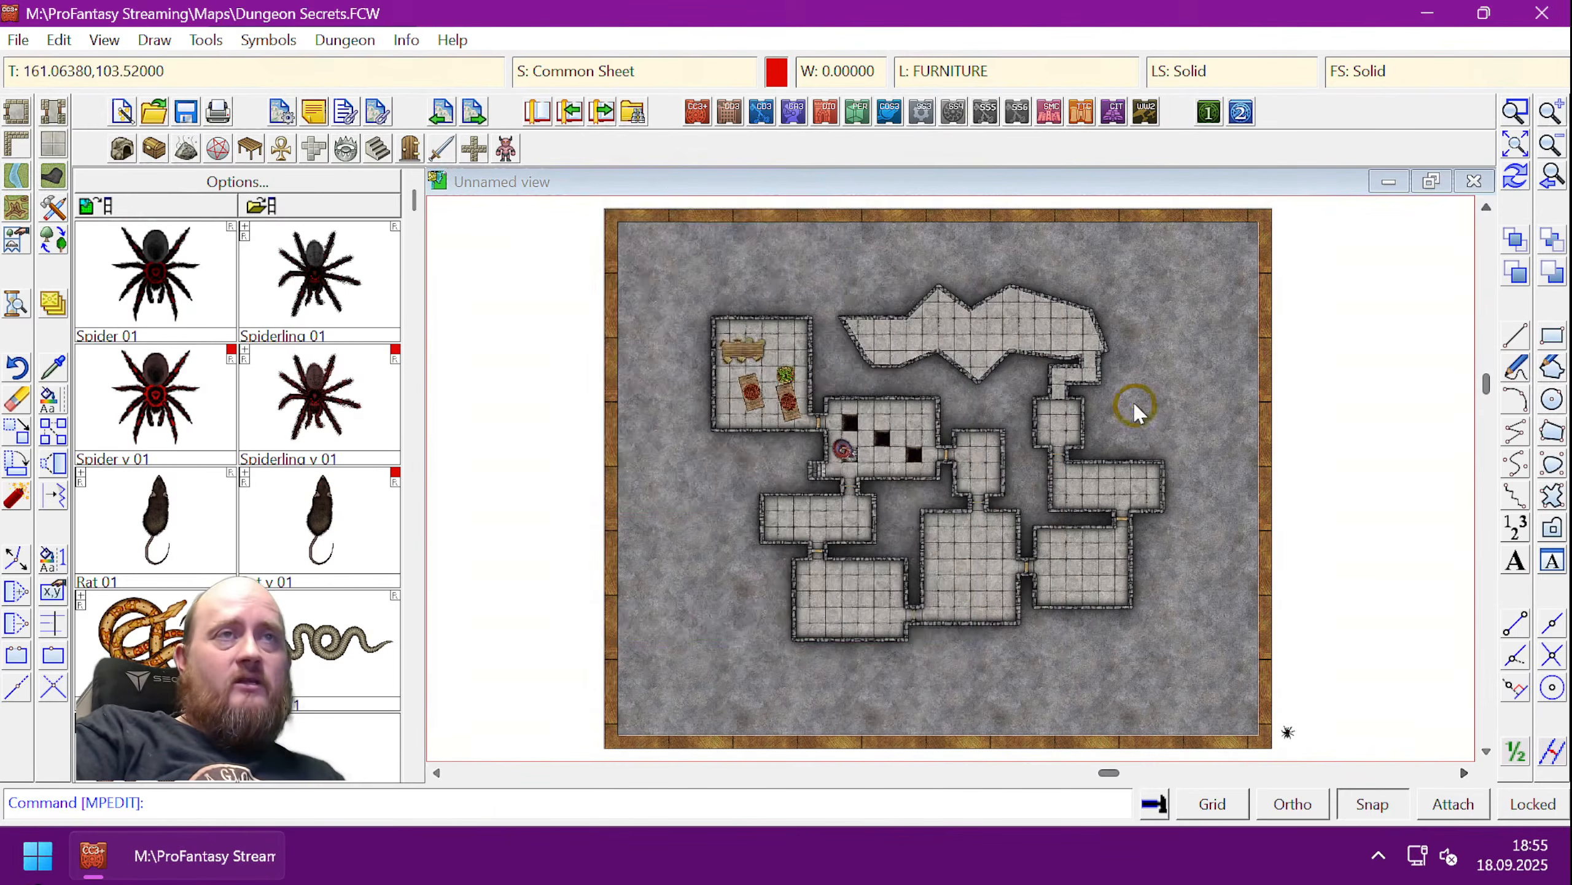
pyautogui.scroll(2, 1100, 345)
pyautogui.scroll(3, 1100, 345)
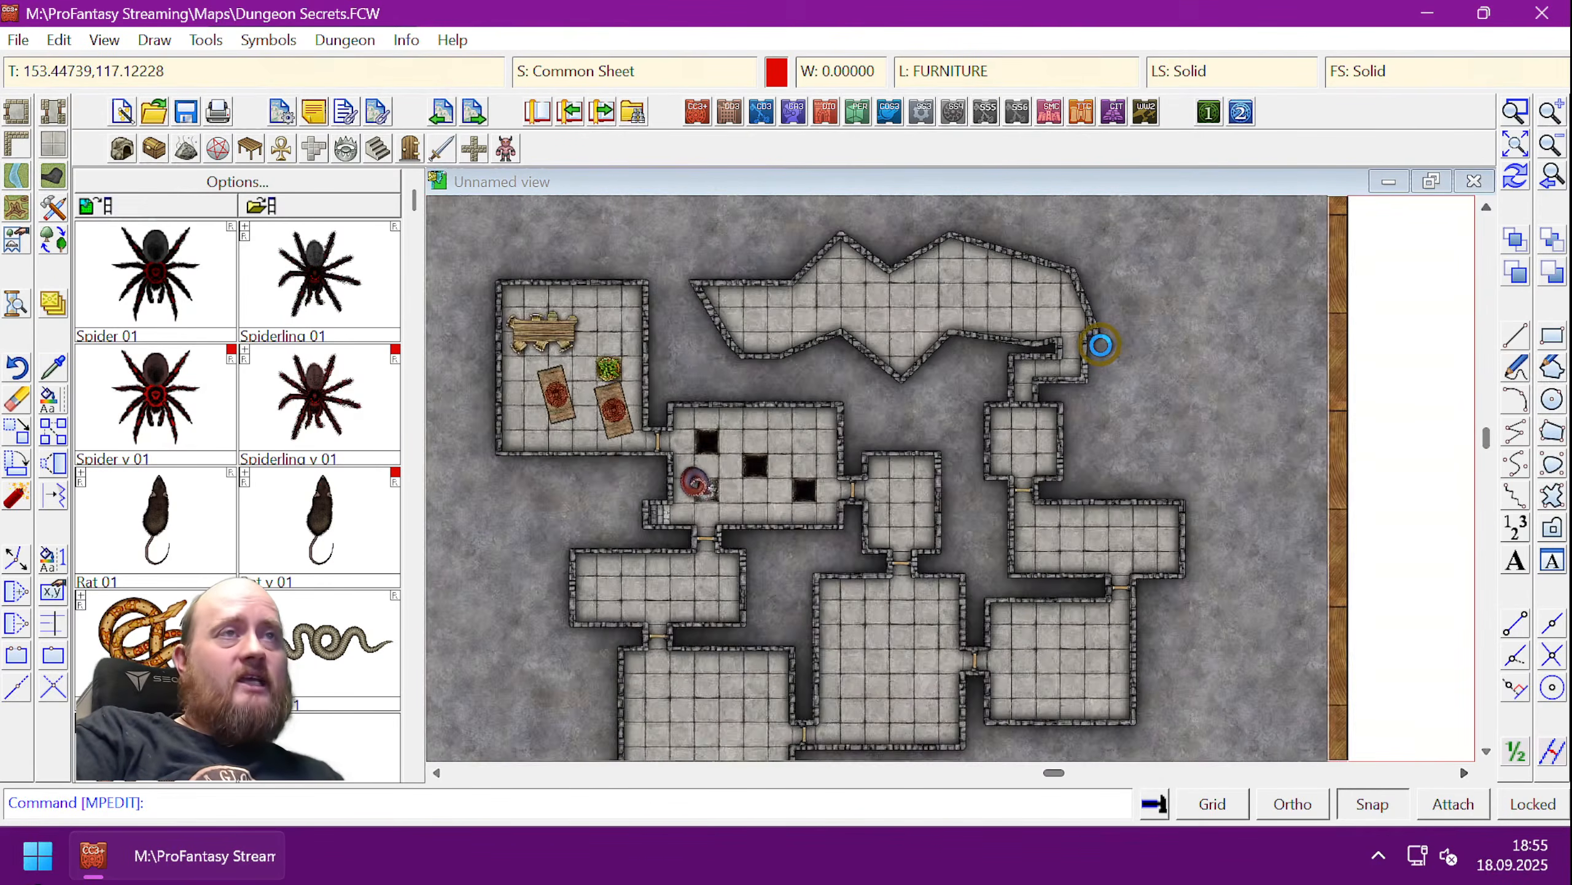
pyautogui.scroll(1, 1100, 342)
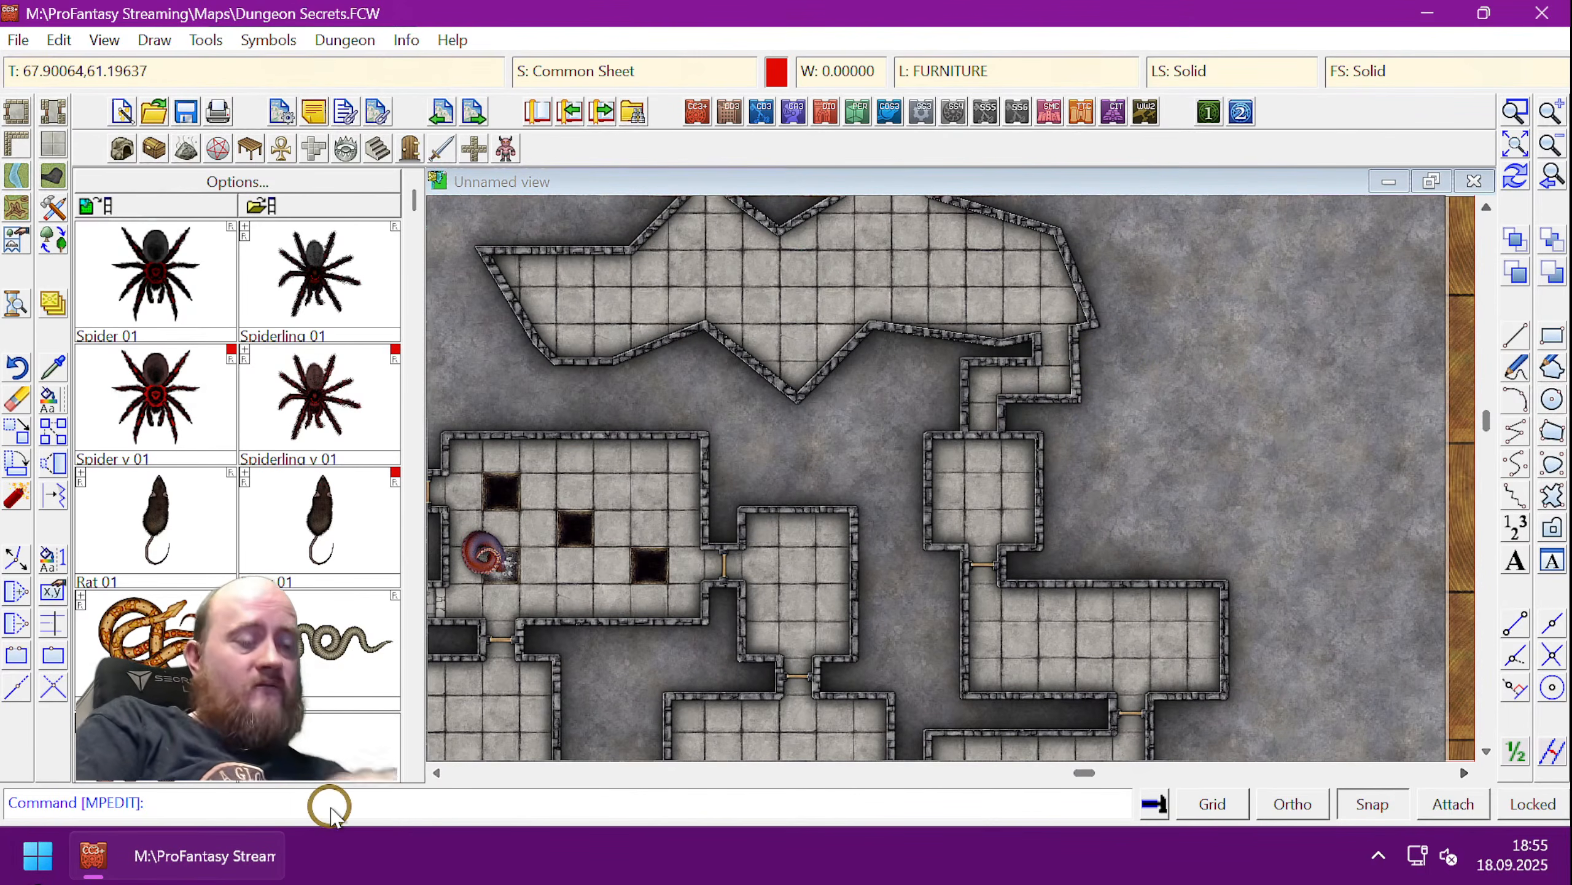
pyautogui.write('togl')
pyautogui.press('space')
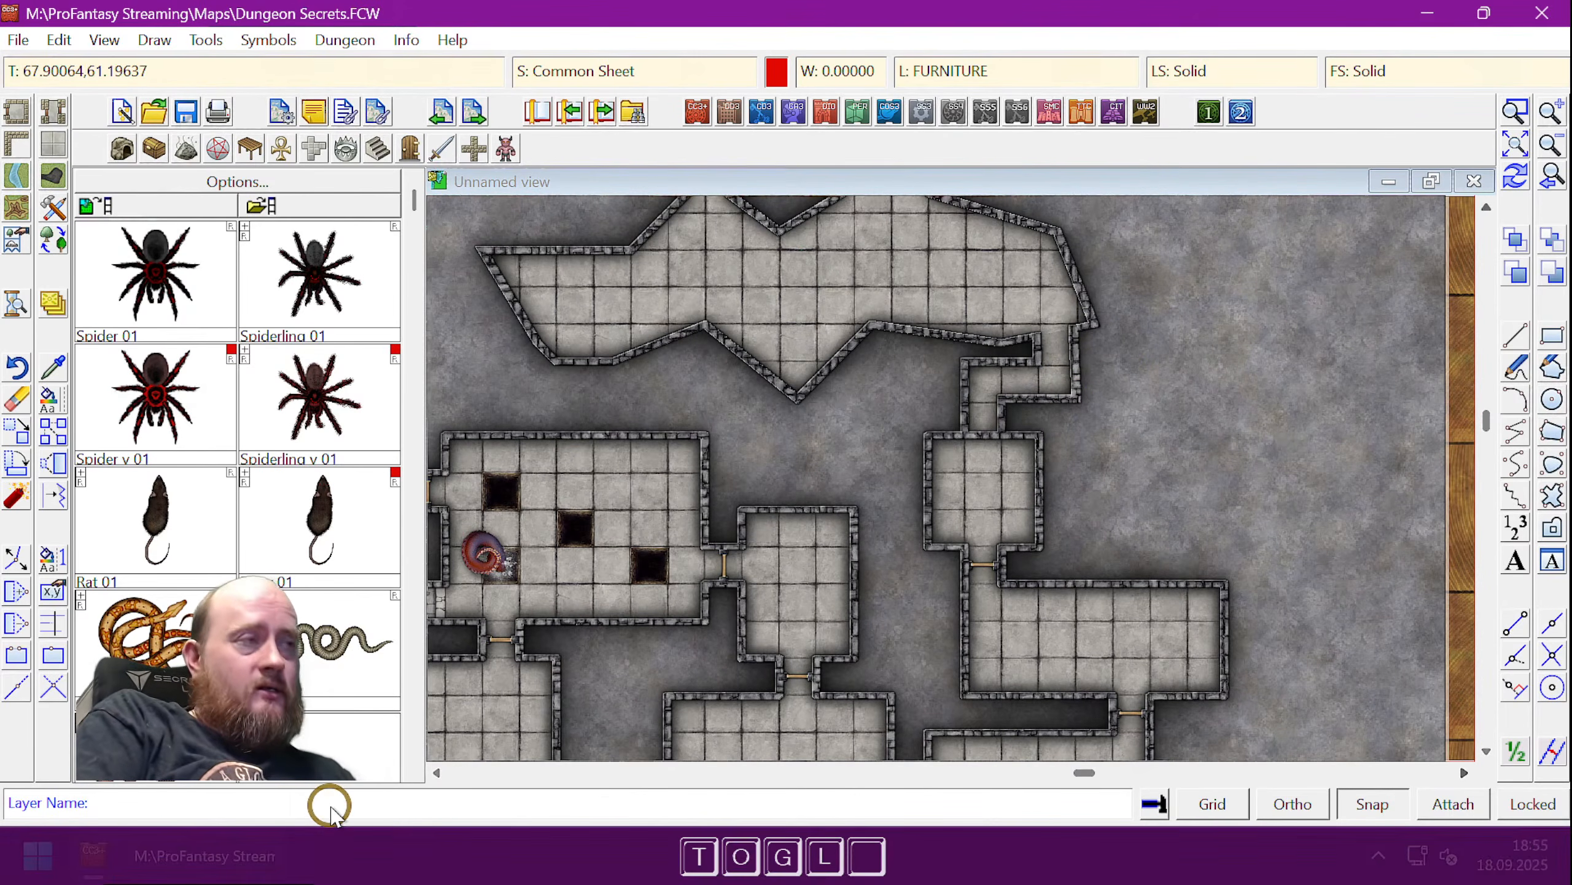
pyautogui.write('secret')
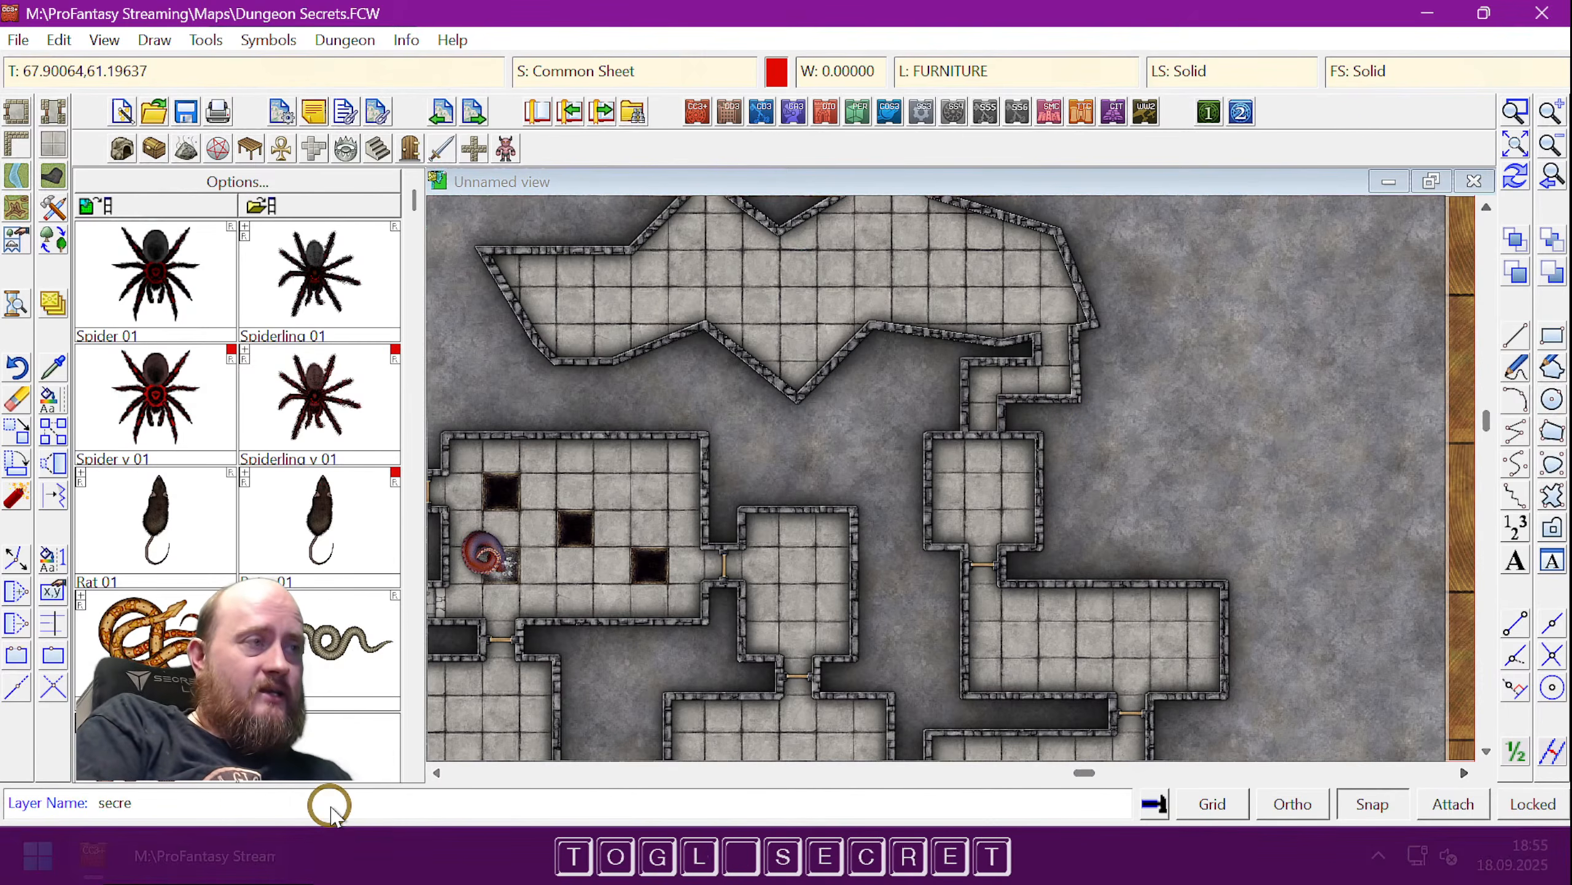
pyautogui.press('space')
pyautogui.write('room')
pyautogui.press('Return')
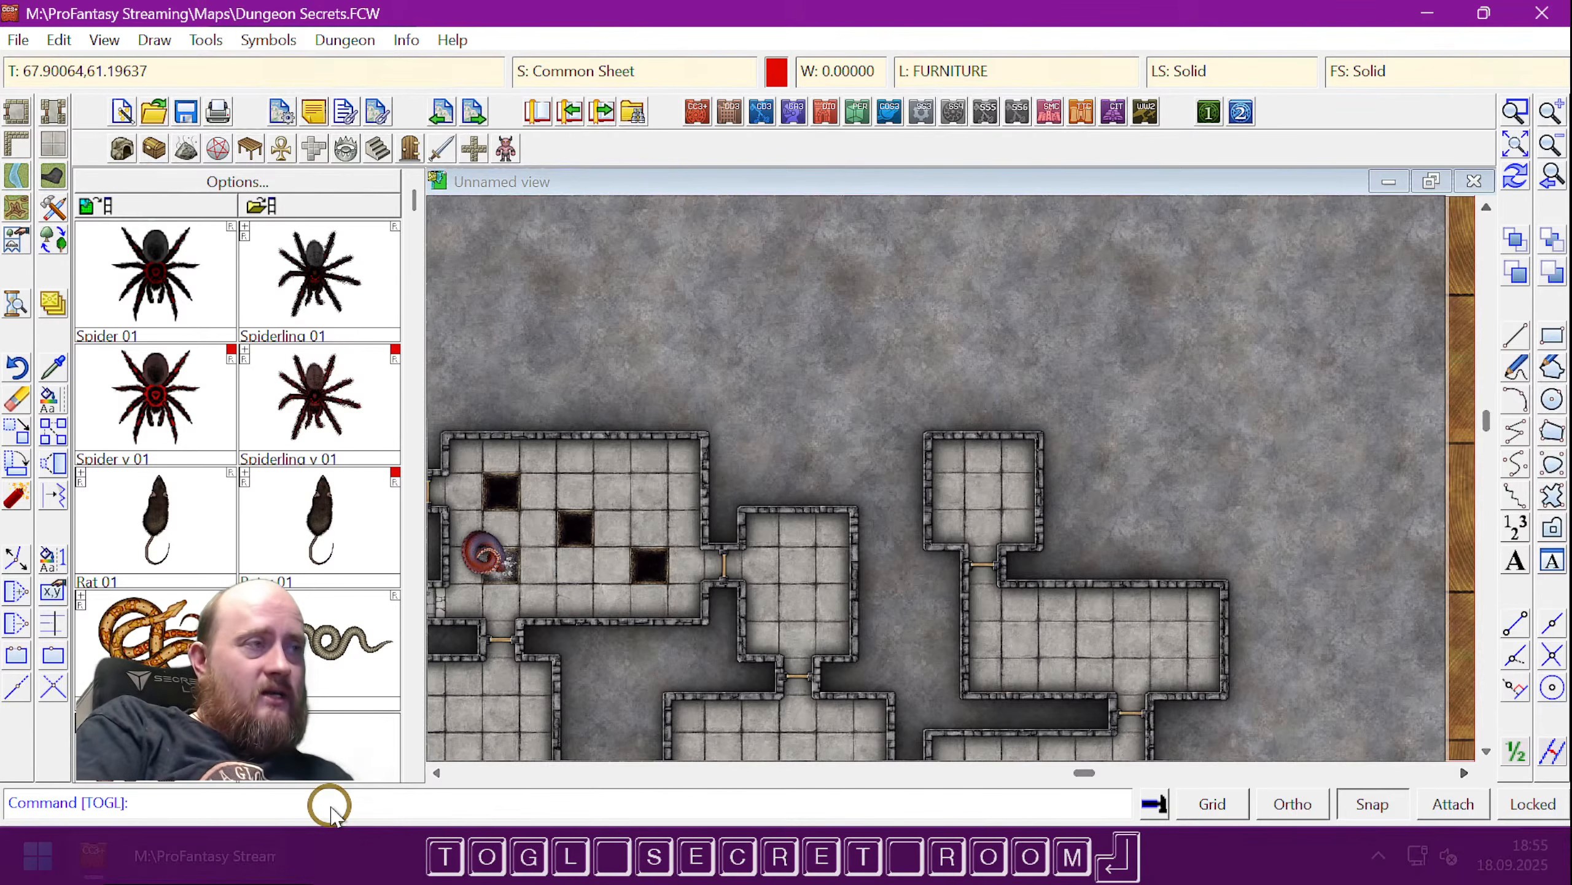
pyautogui.write('togl')
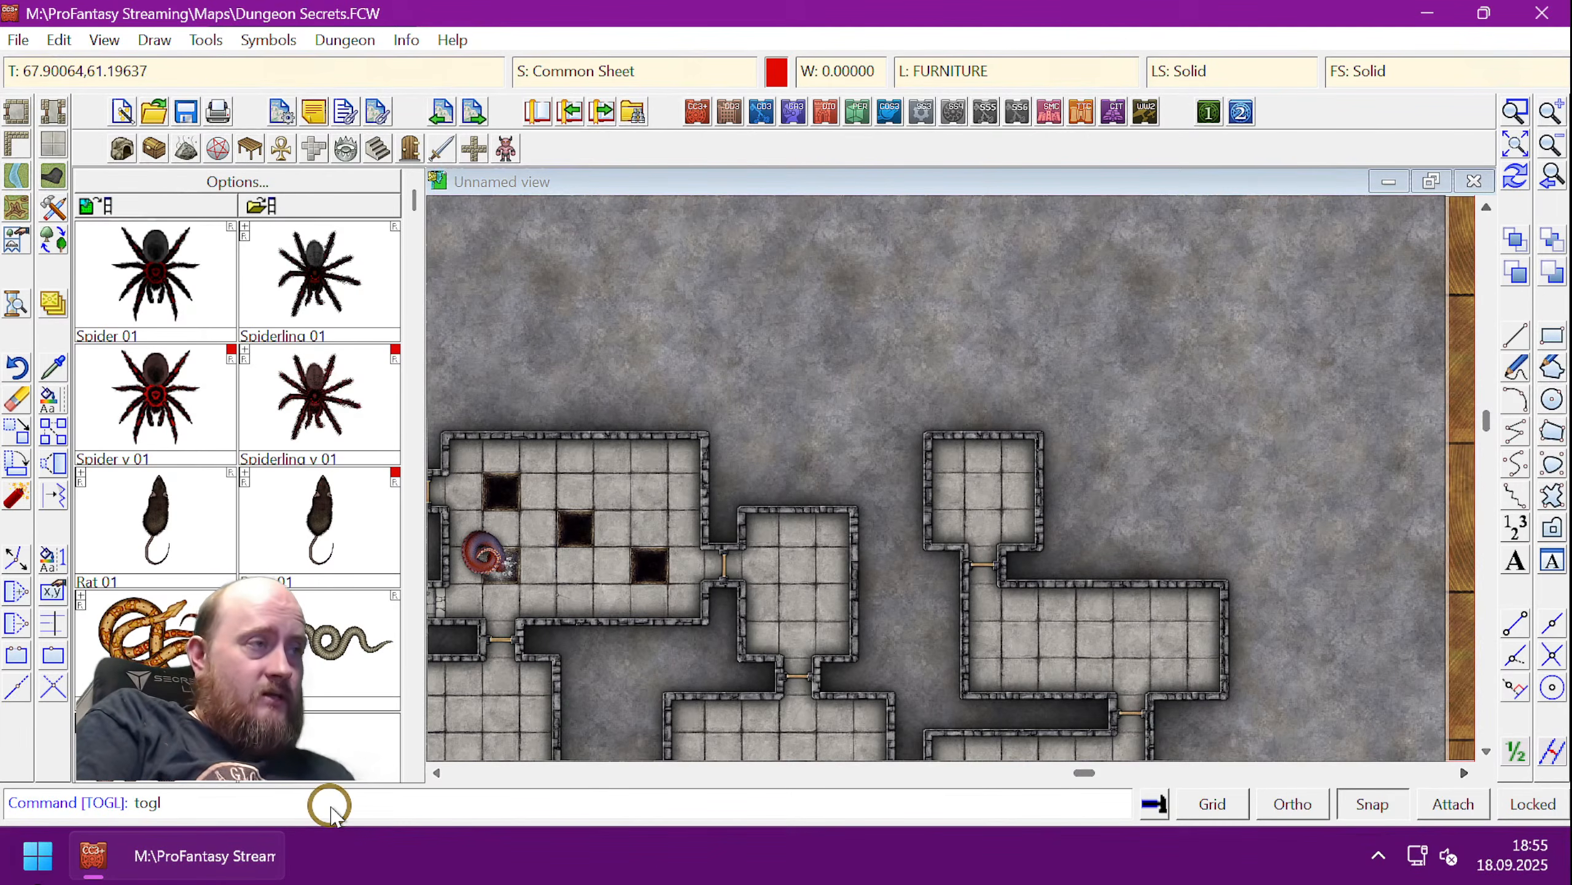
pyautogui.write('s')
pyautogui.press('BackSpace')
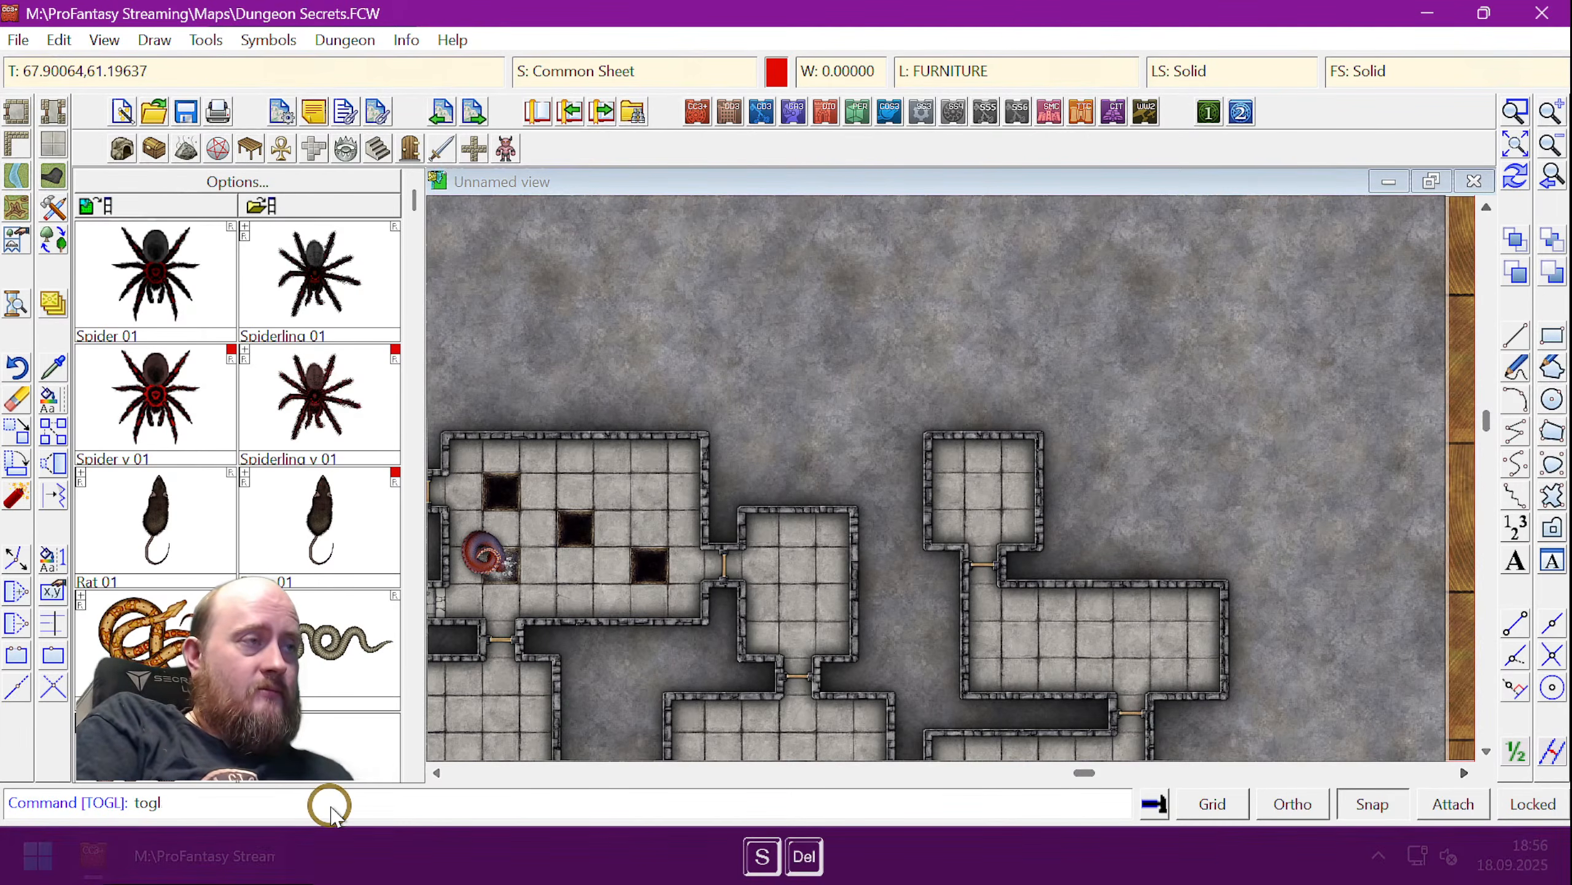
pyautogui.press('space')
pyautogui.write('secret room')
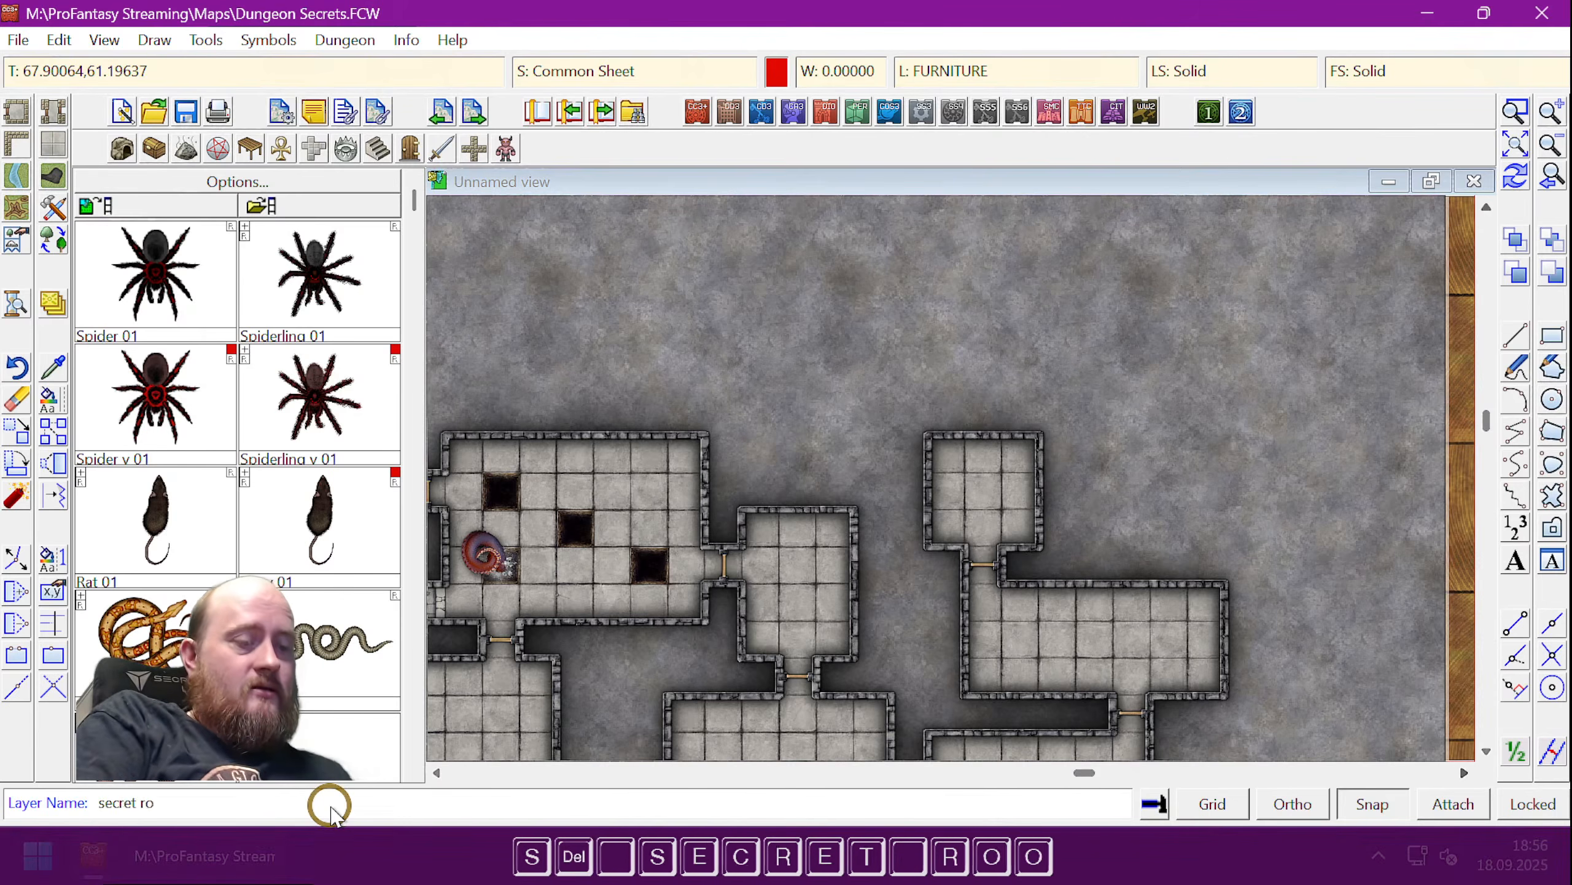
pyautogui.press('Return')
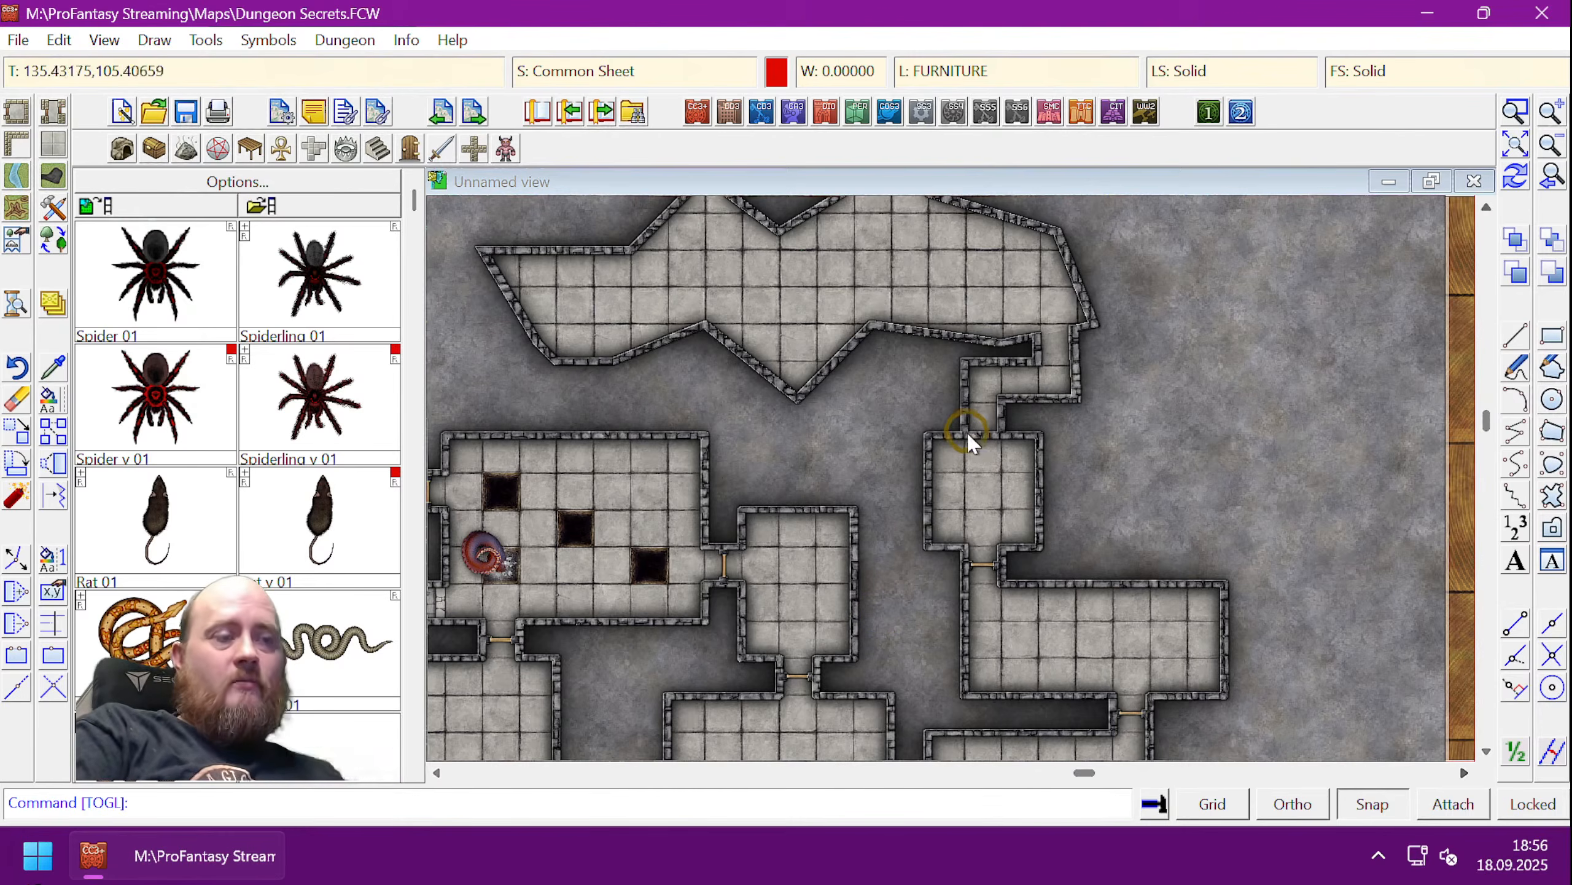
pyautogui.hotkey('ctrl', 'shift', 'l')
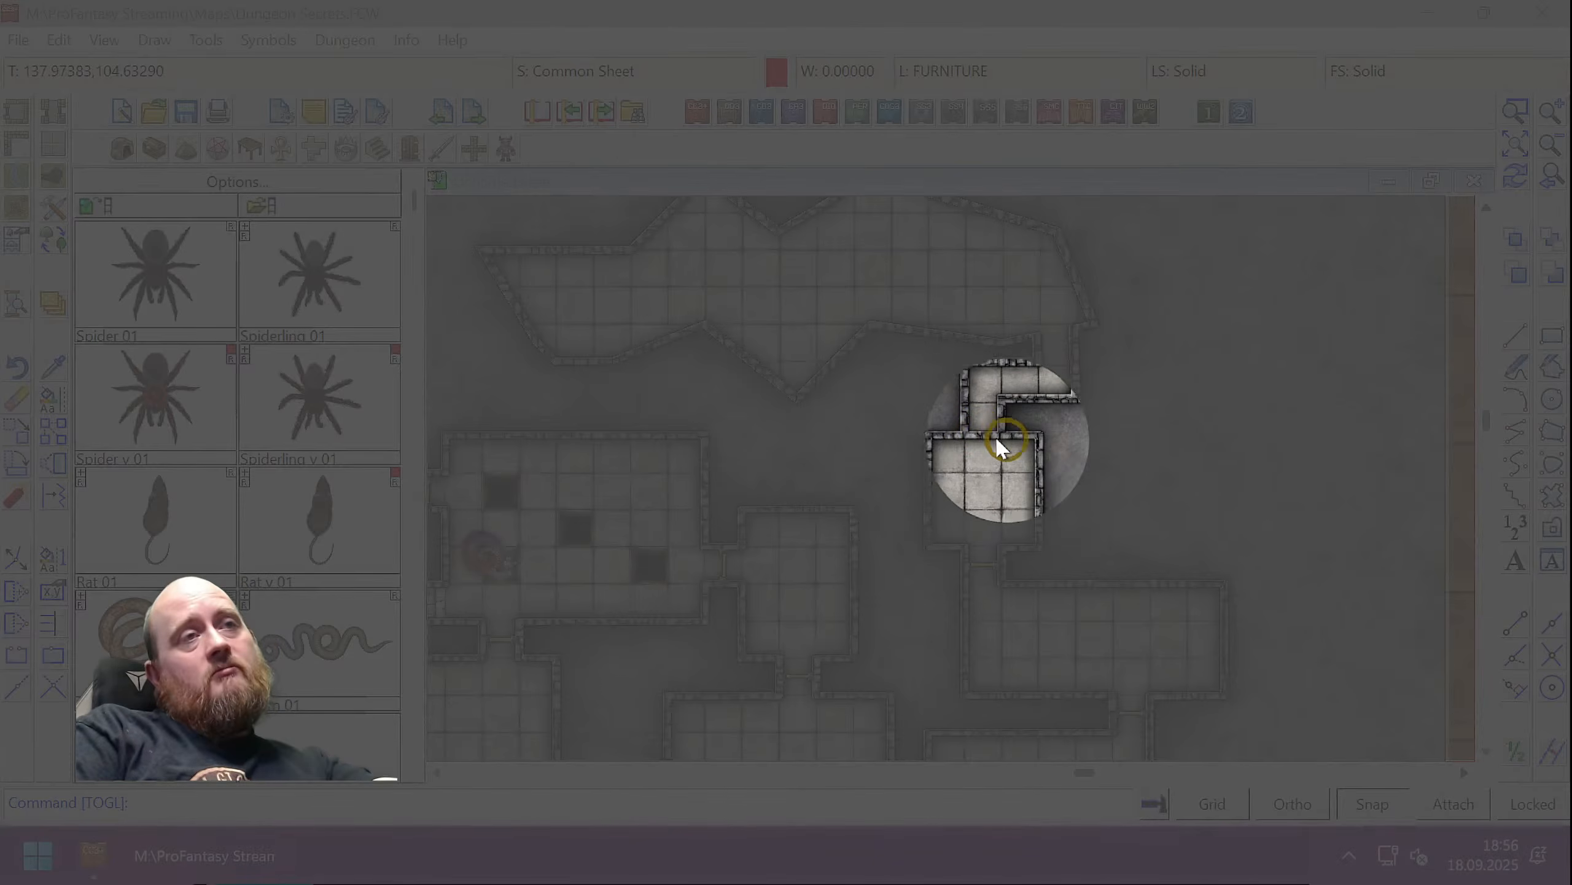
pyautogui.hotkey('ctrl', 'shift', 'l')
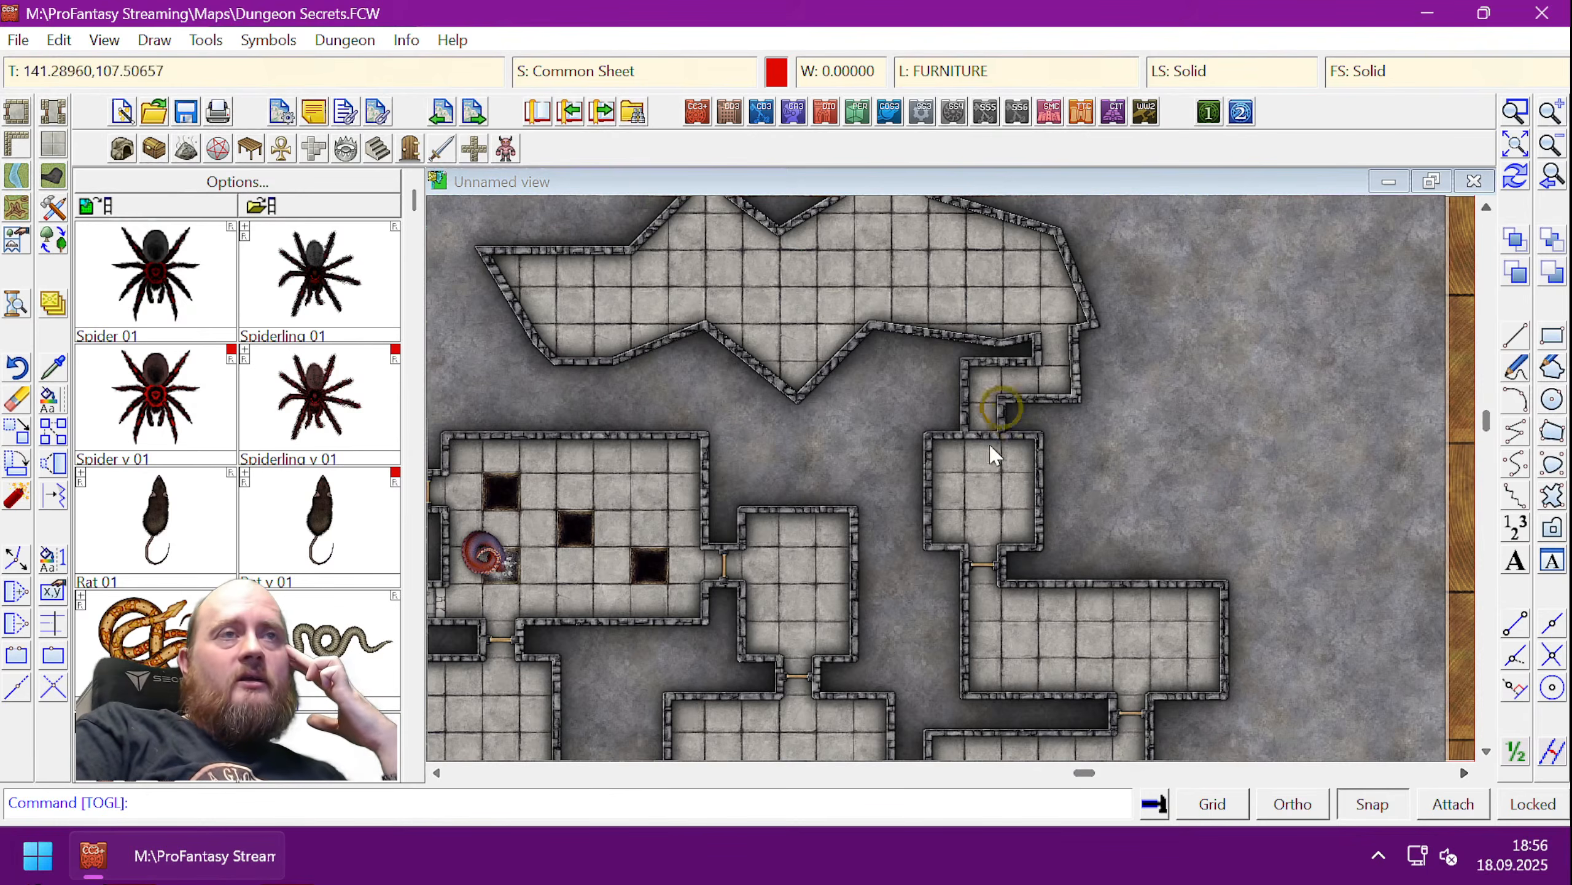
# - Zoom in on the junction where the cave passage meets the small room below
pyautogui.click(1516, 112)
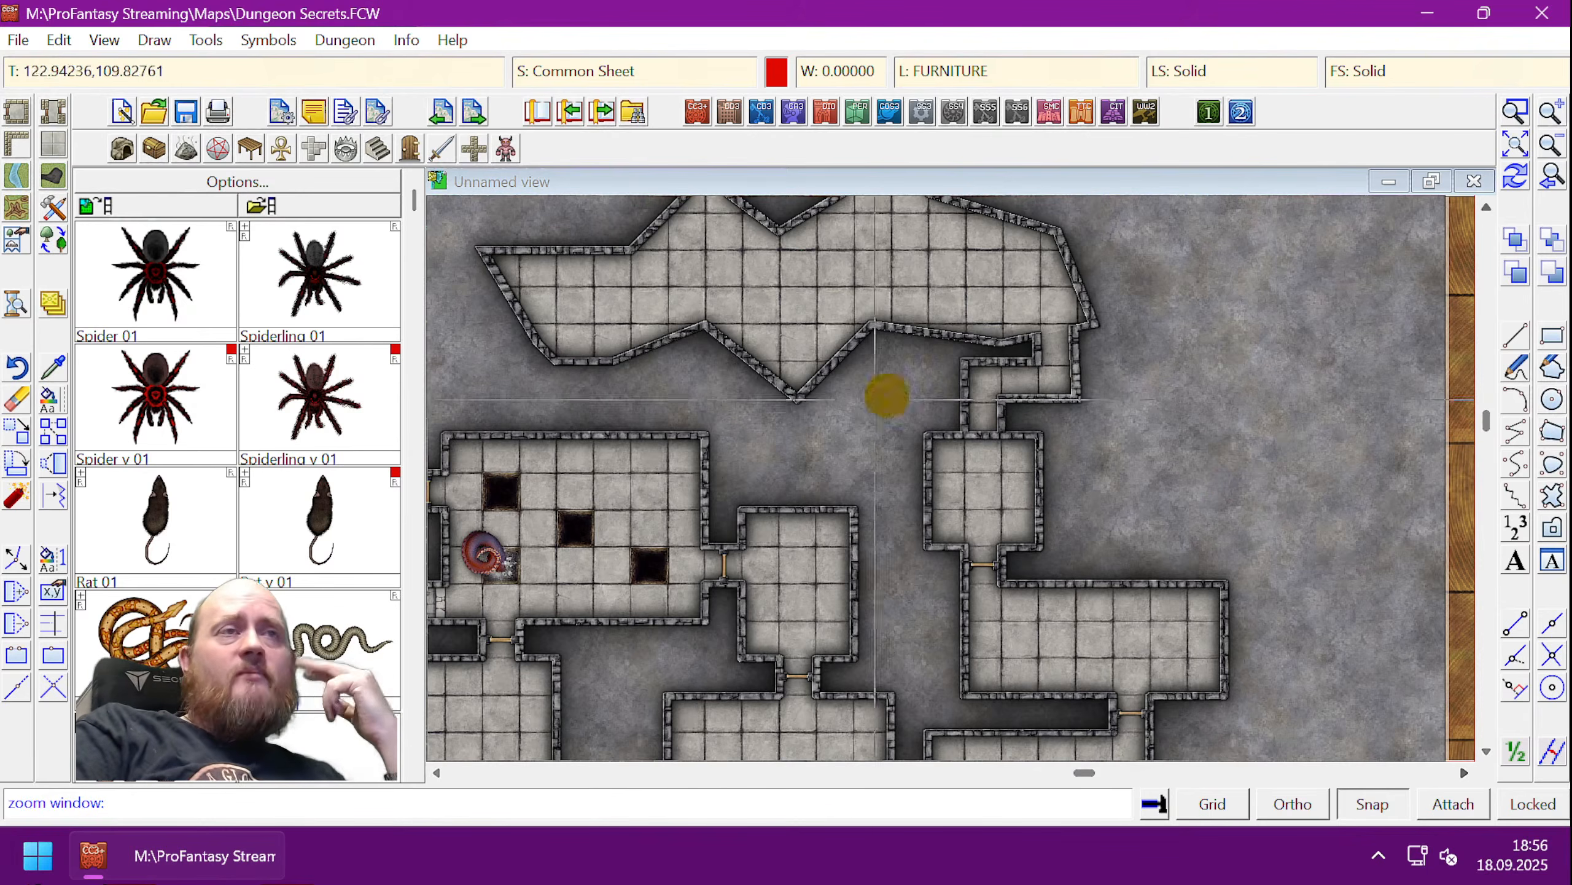
pyautogui.click(904, 373)
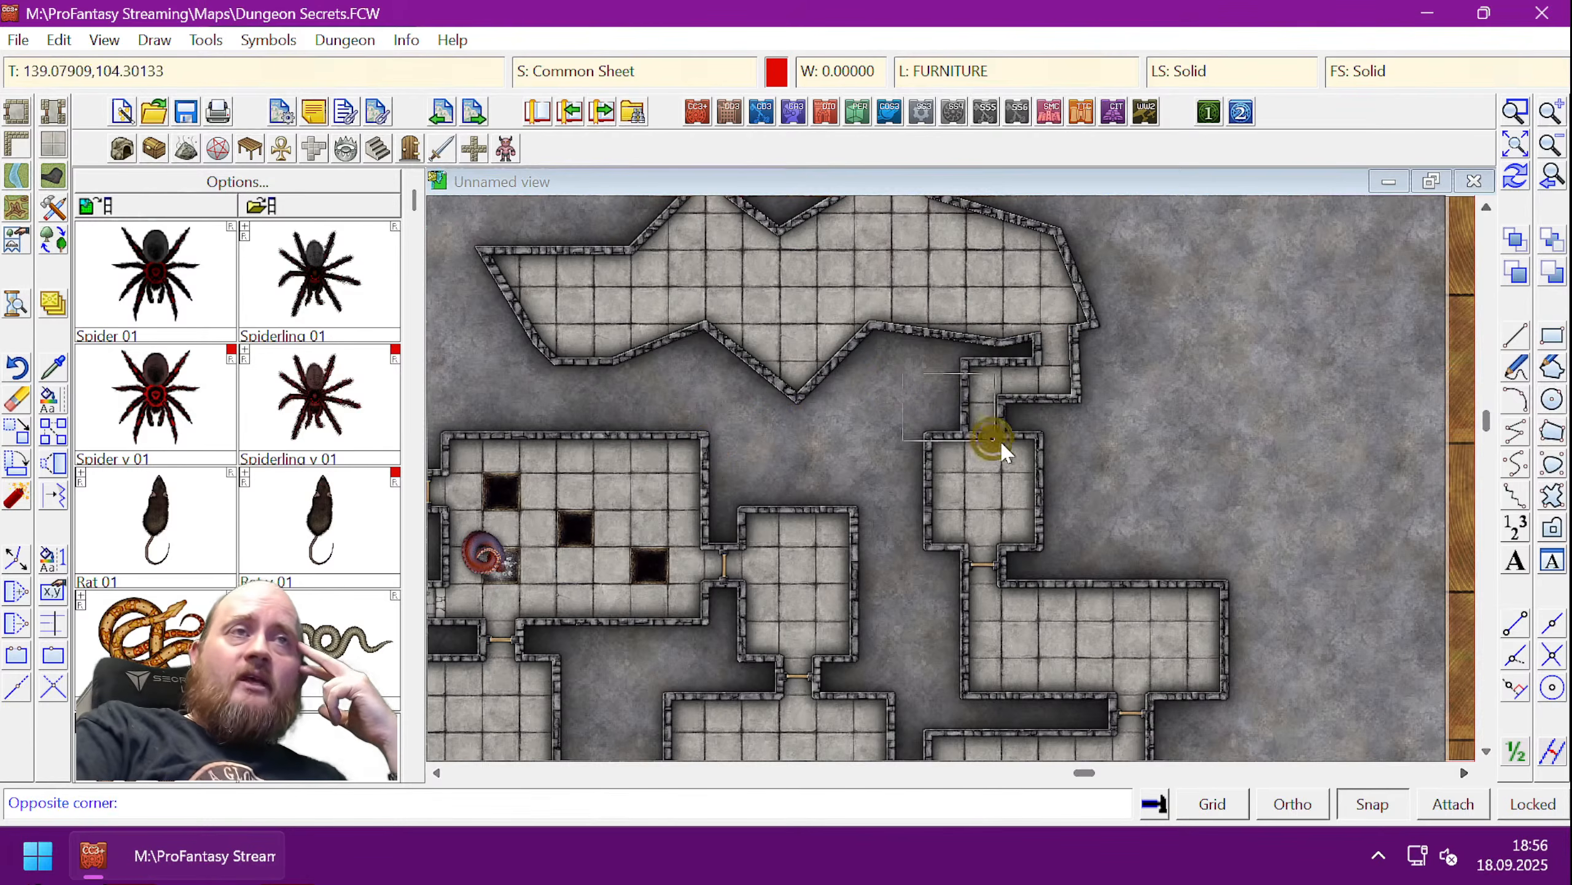
pyautogui.click(1066, 487)
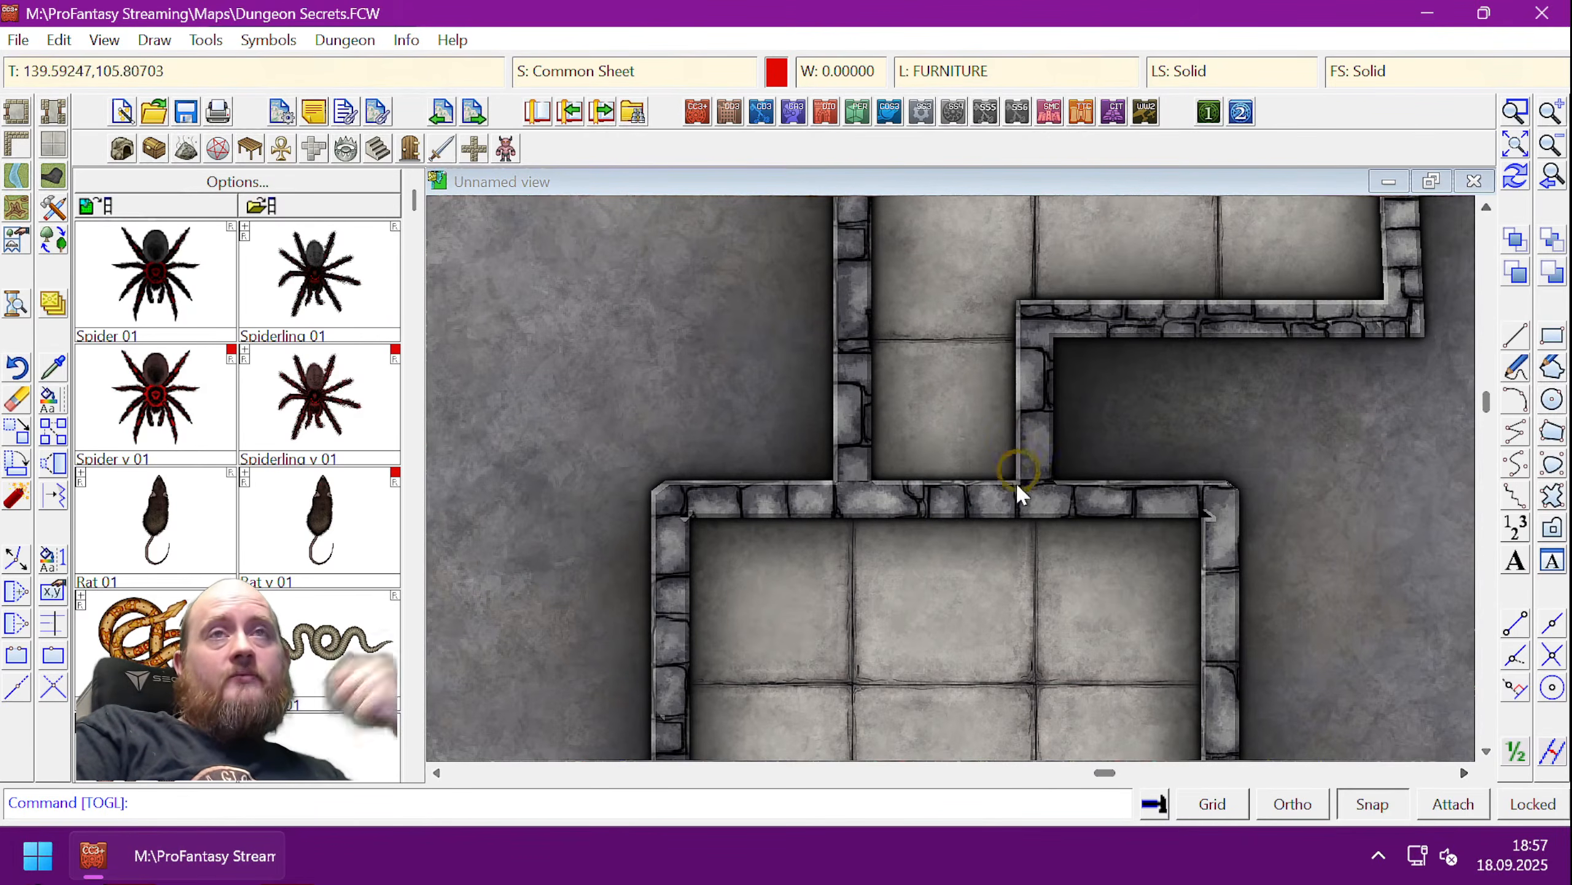
# - Make magenta the current drawing colour
pyautogui.click(776, 71)
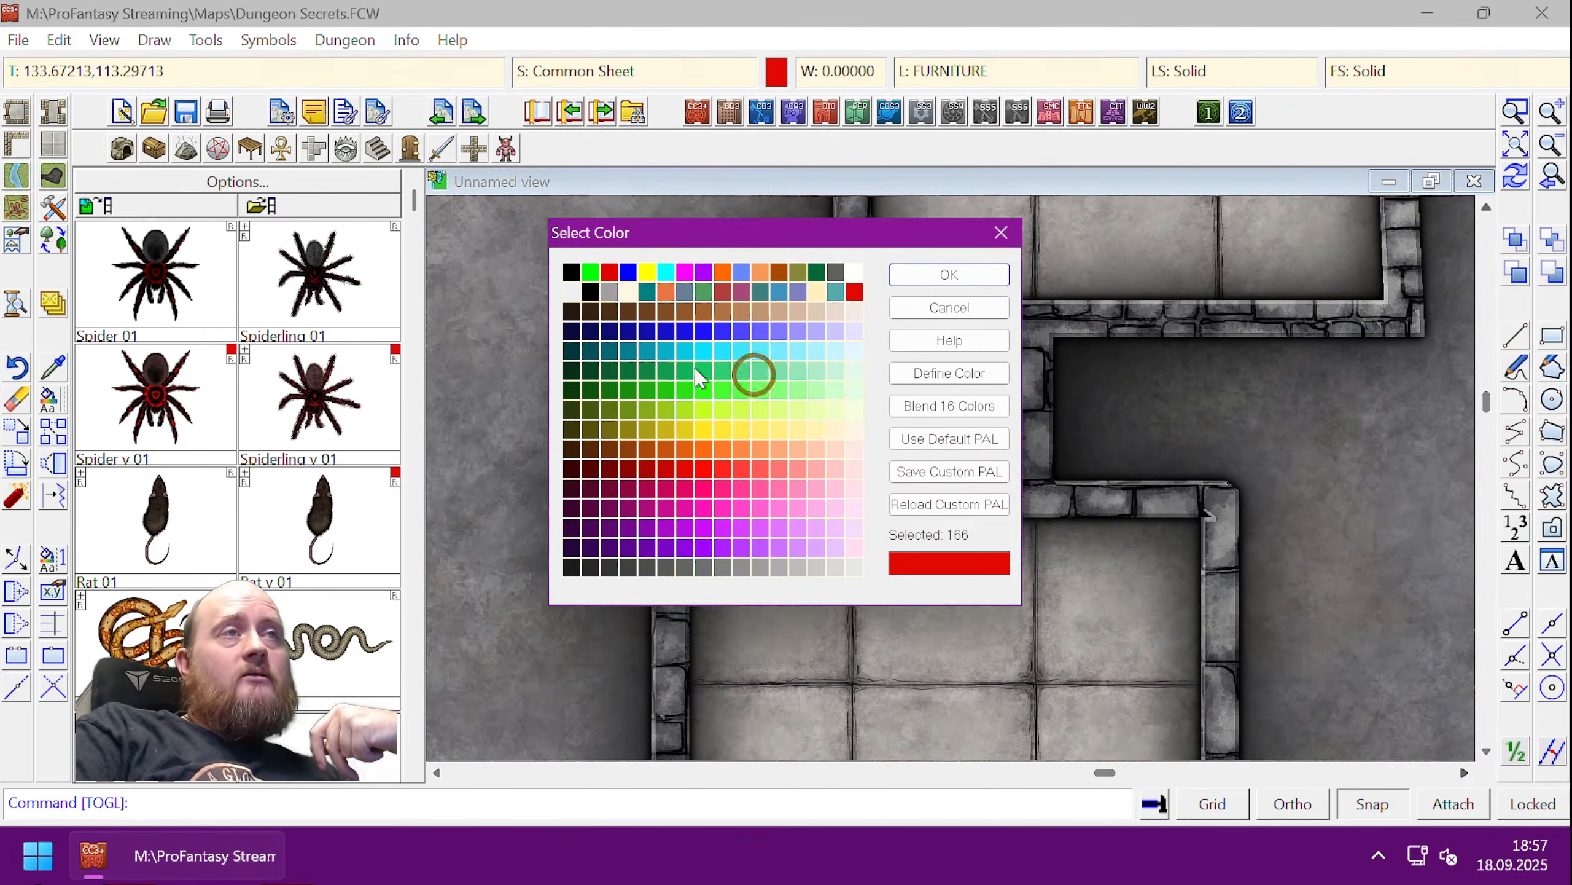
pyautogui.click(685, 274)
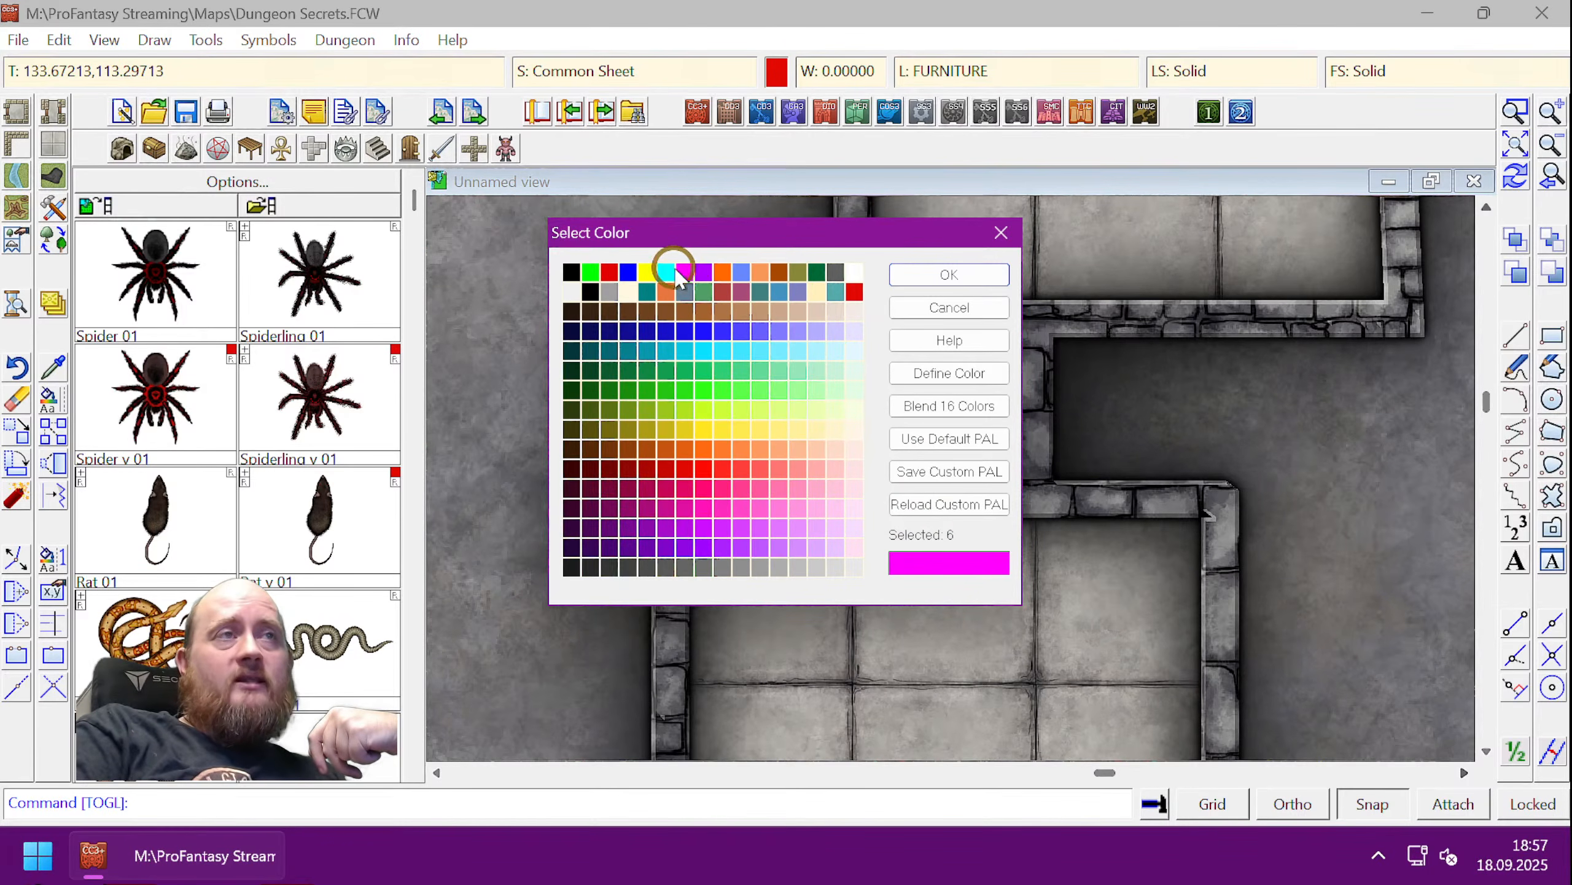
pyautogui.click(947, 274)
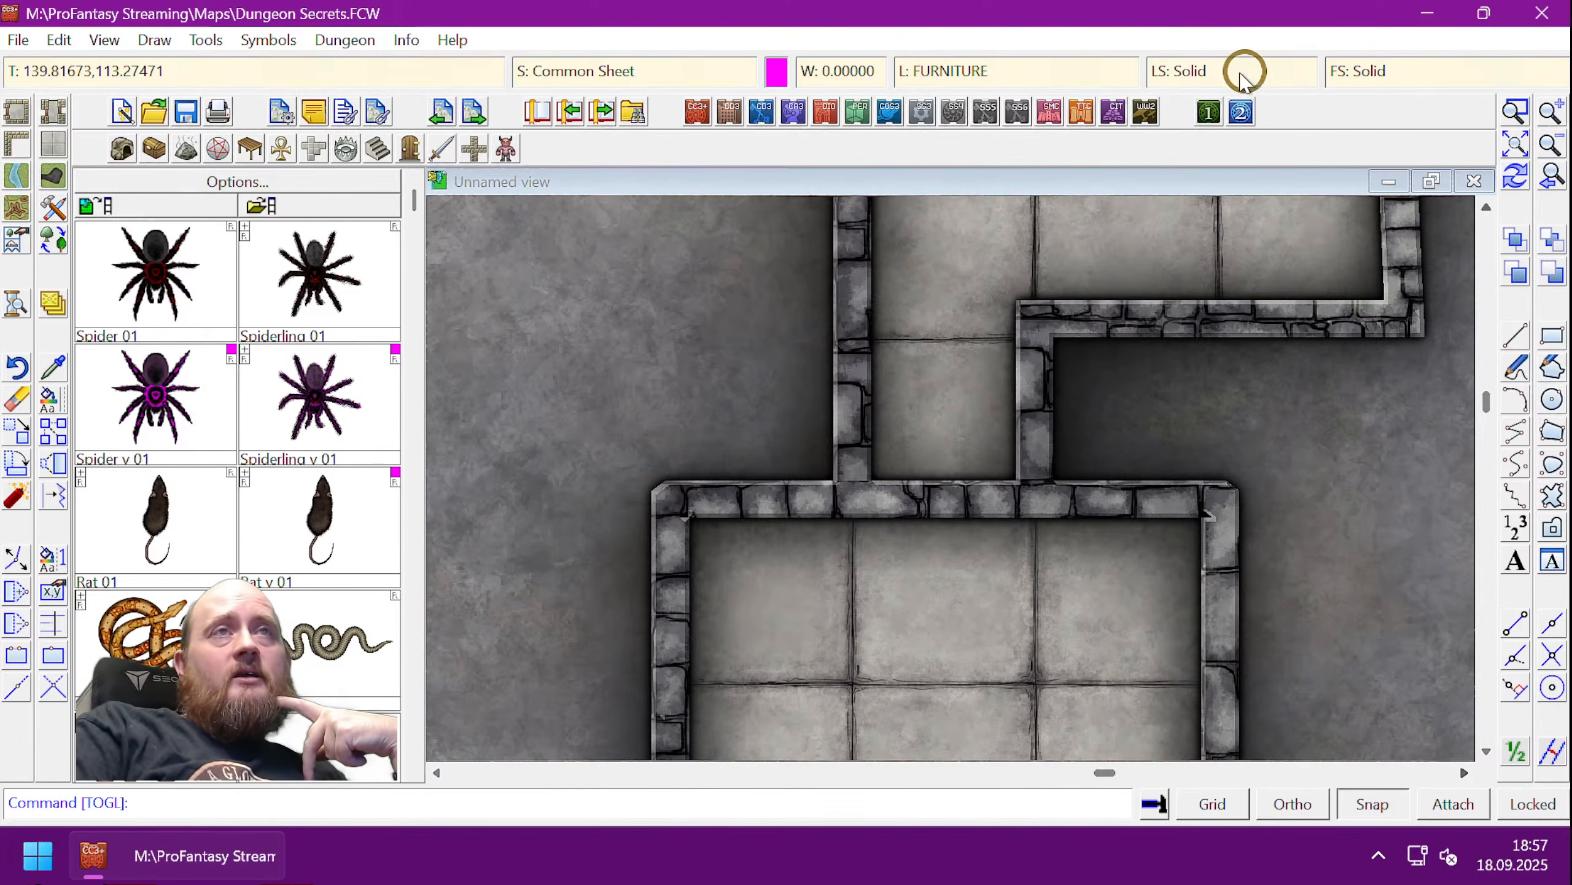
# - Keep the fill style set to plain Solid in Fill Style Properties
pyautogui.click(1376, 74)
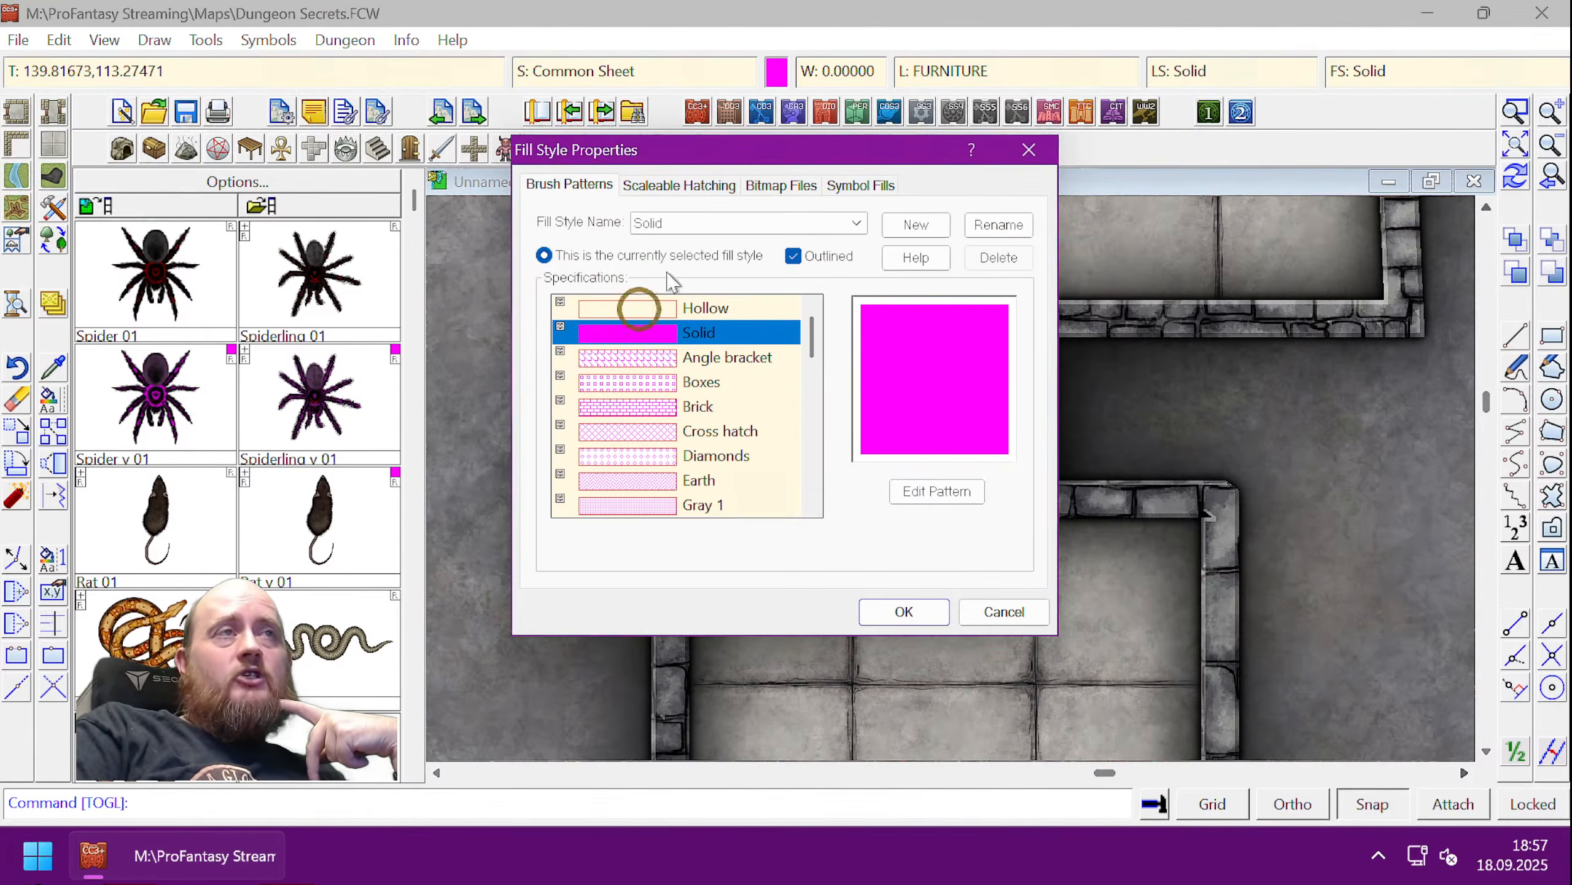
pyautogui.click(779, 184)
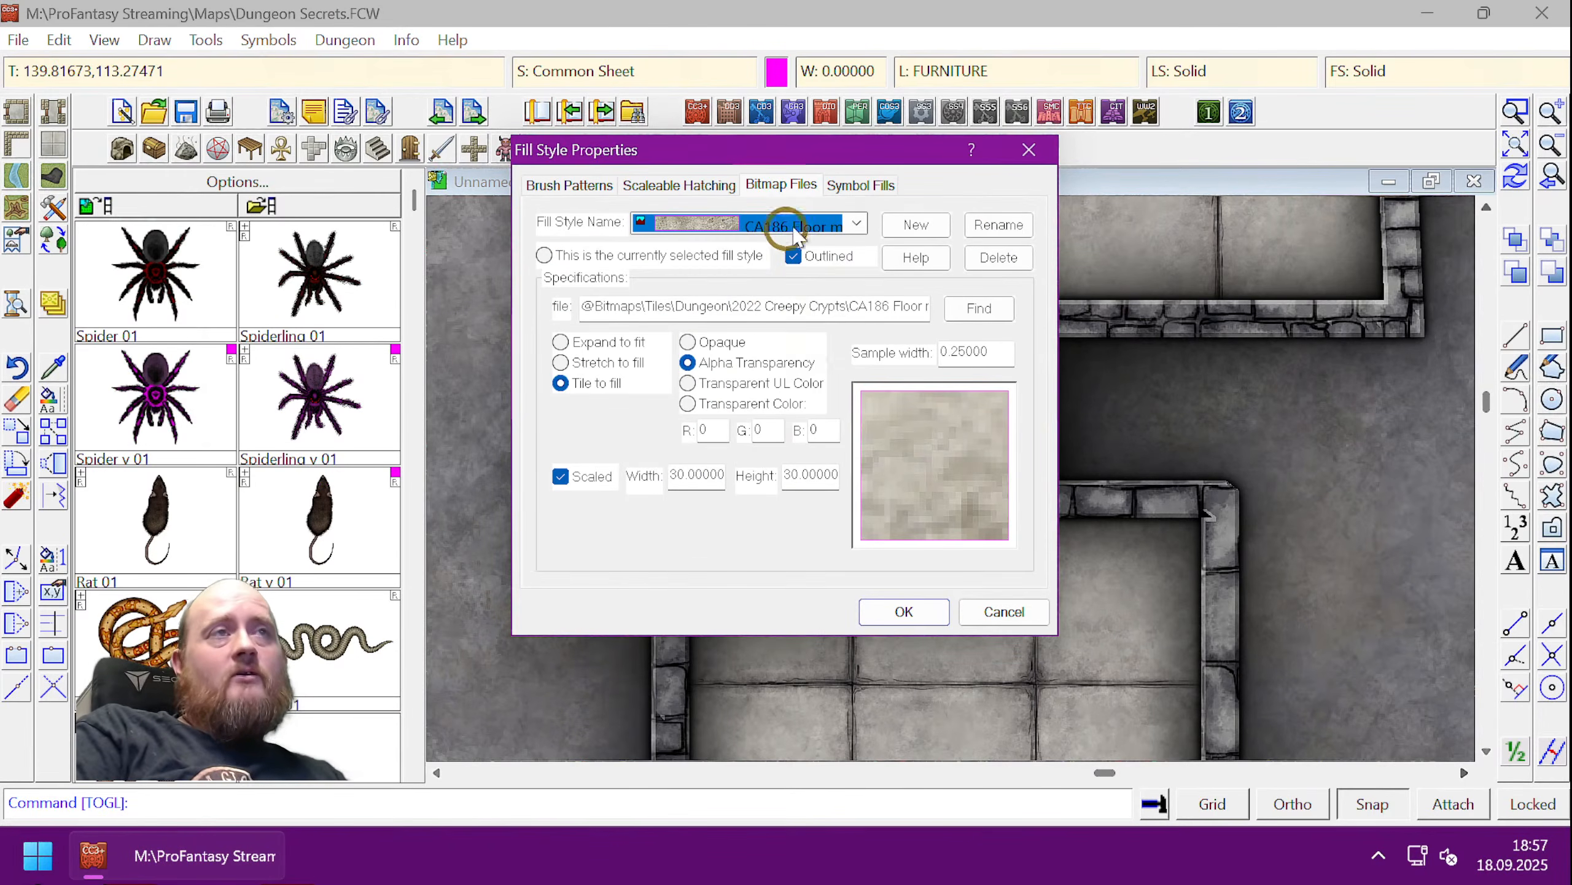
pyautogui.click(576, 184)
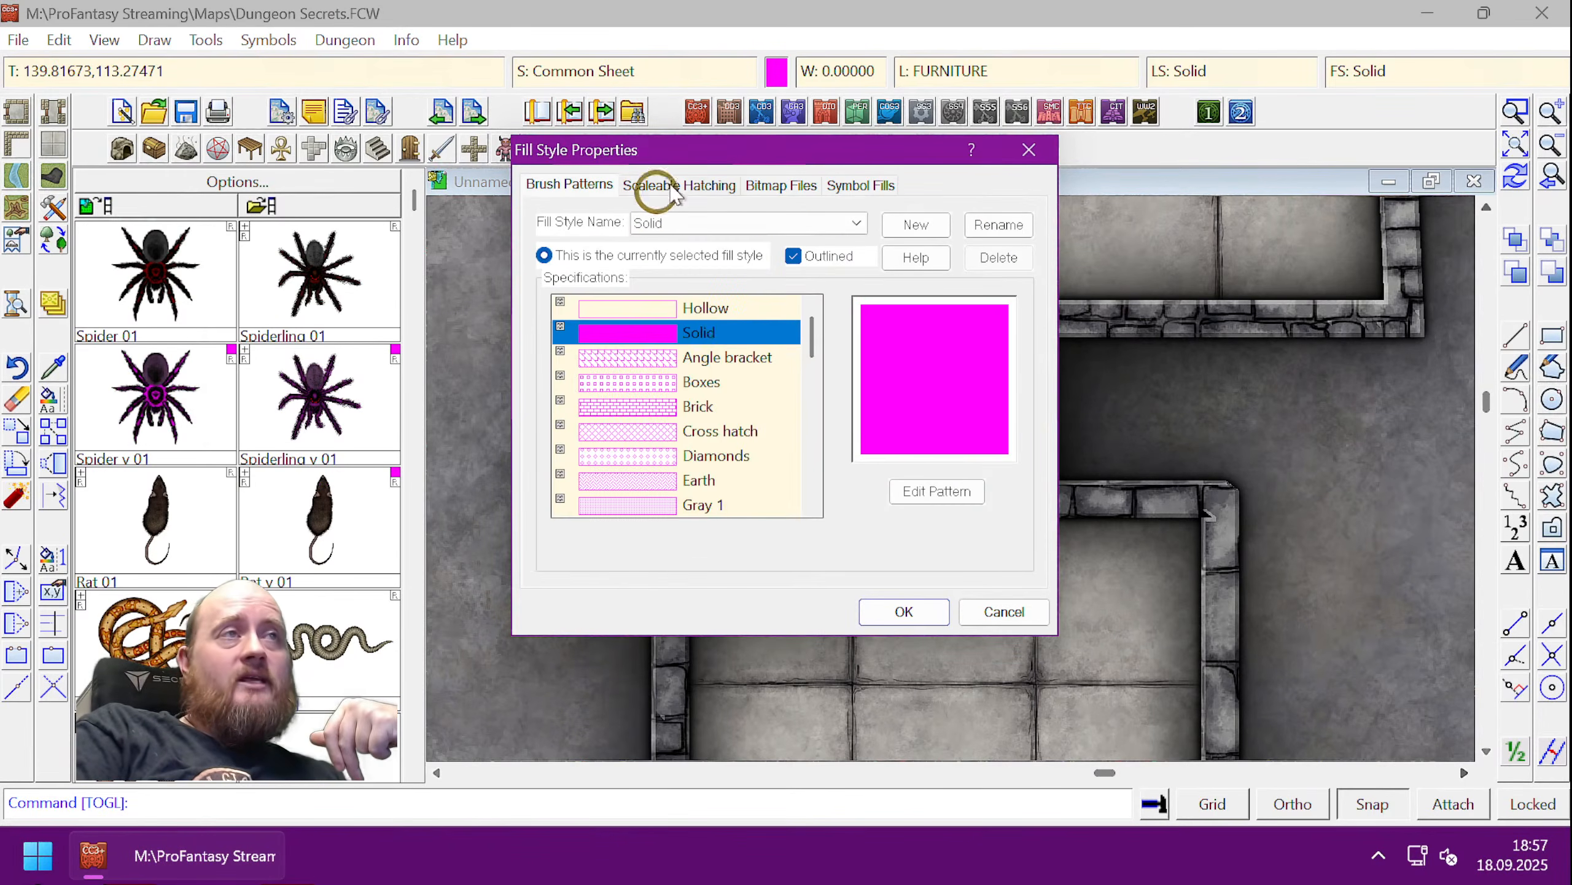
pyautogui.click(712, 335)
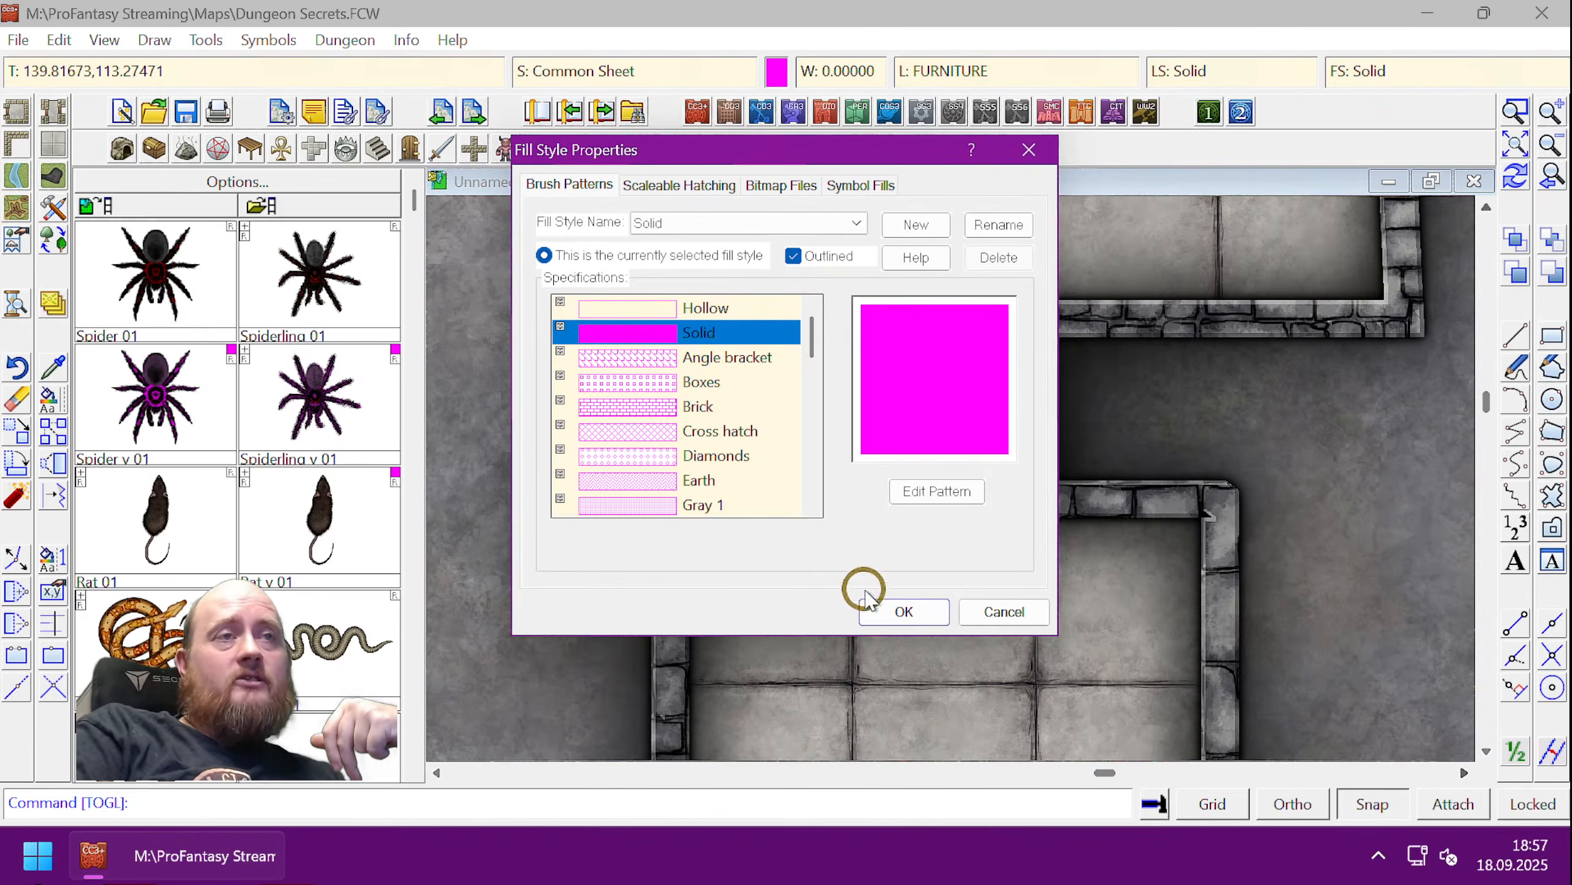
pyautogui.click(888, 608)
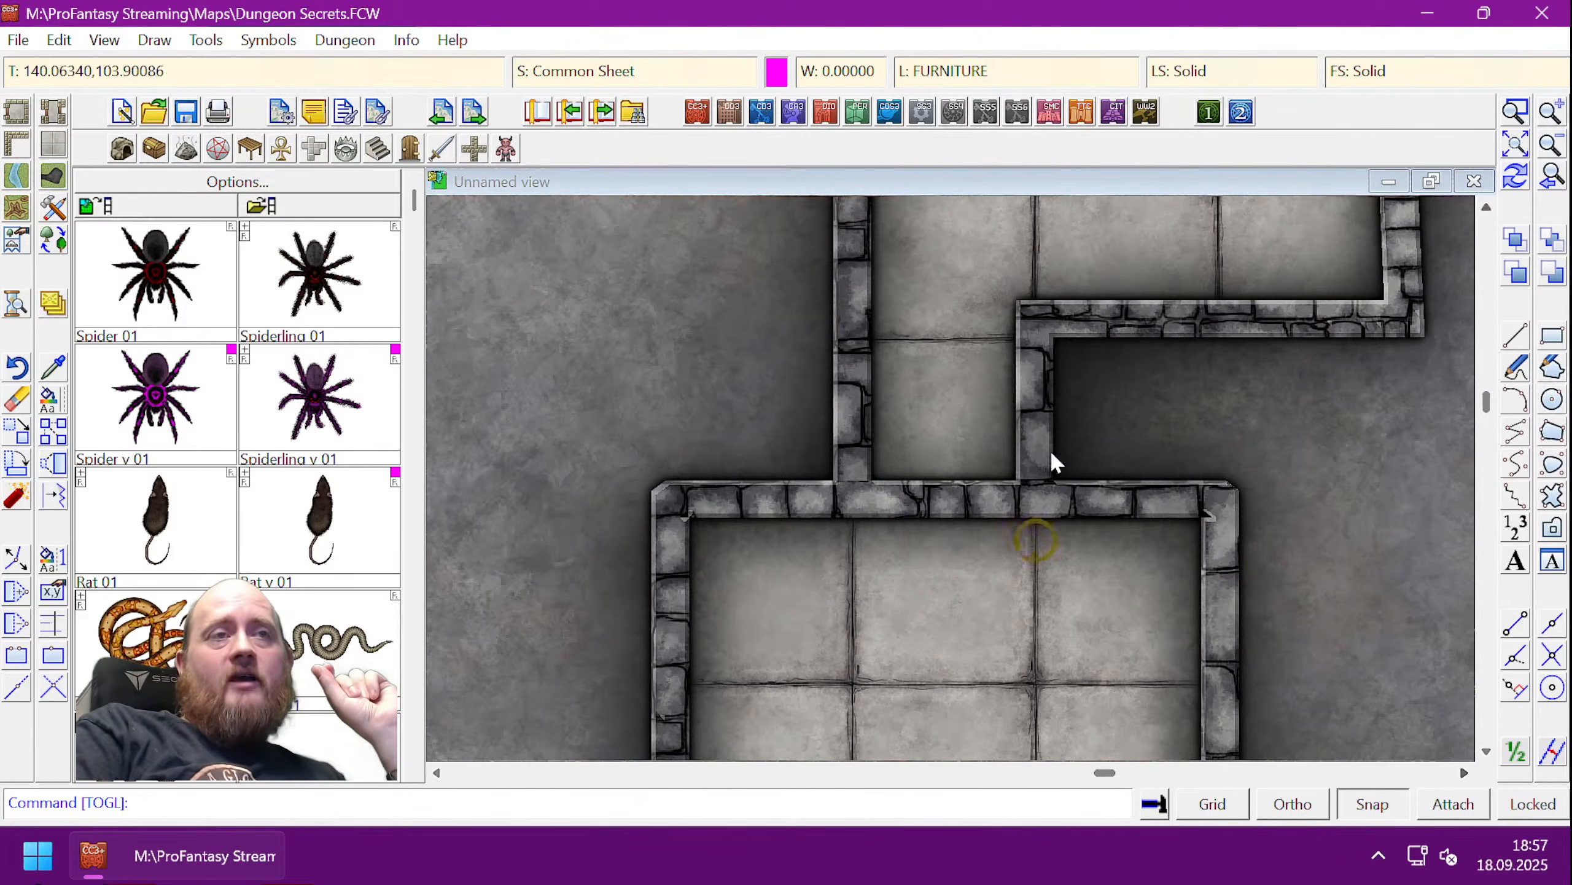
pyautogui.click(1213, 804)
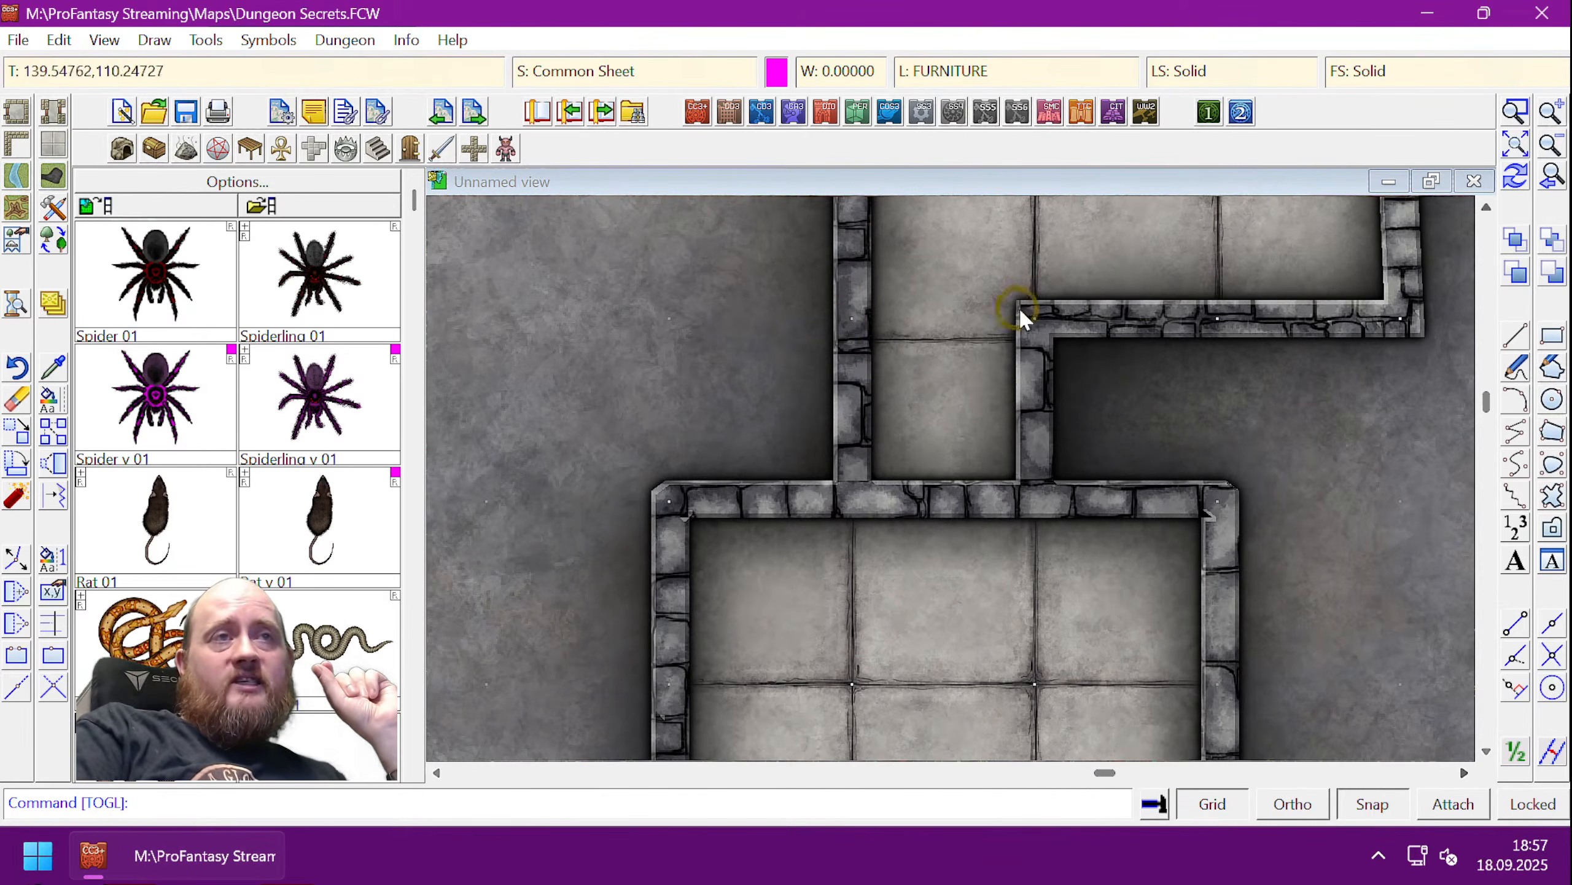
pyautogui.click(852, 686)
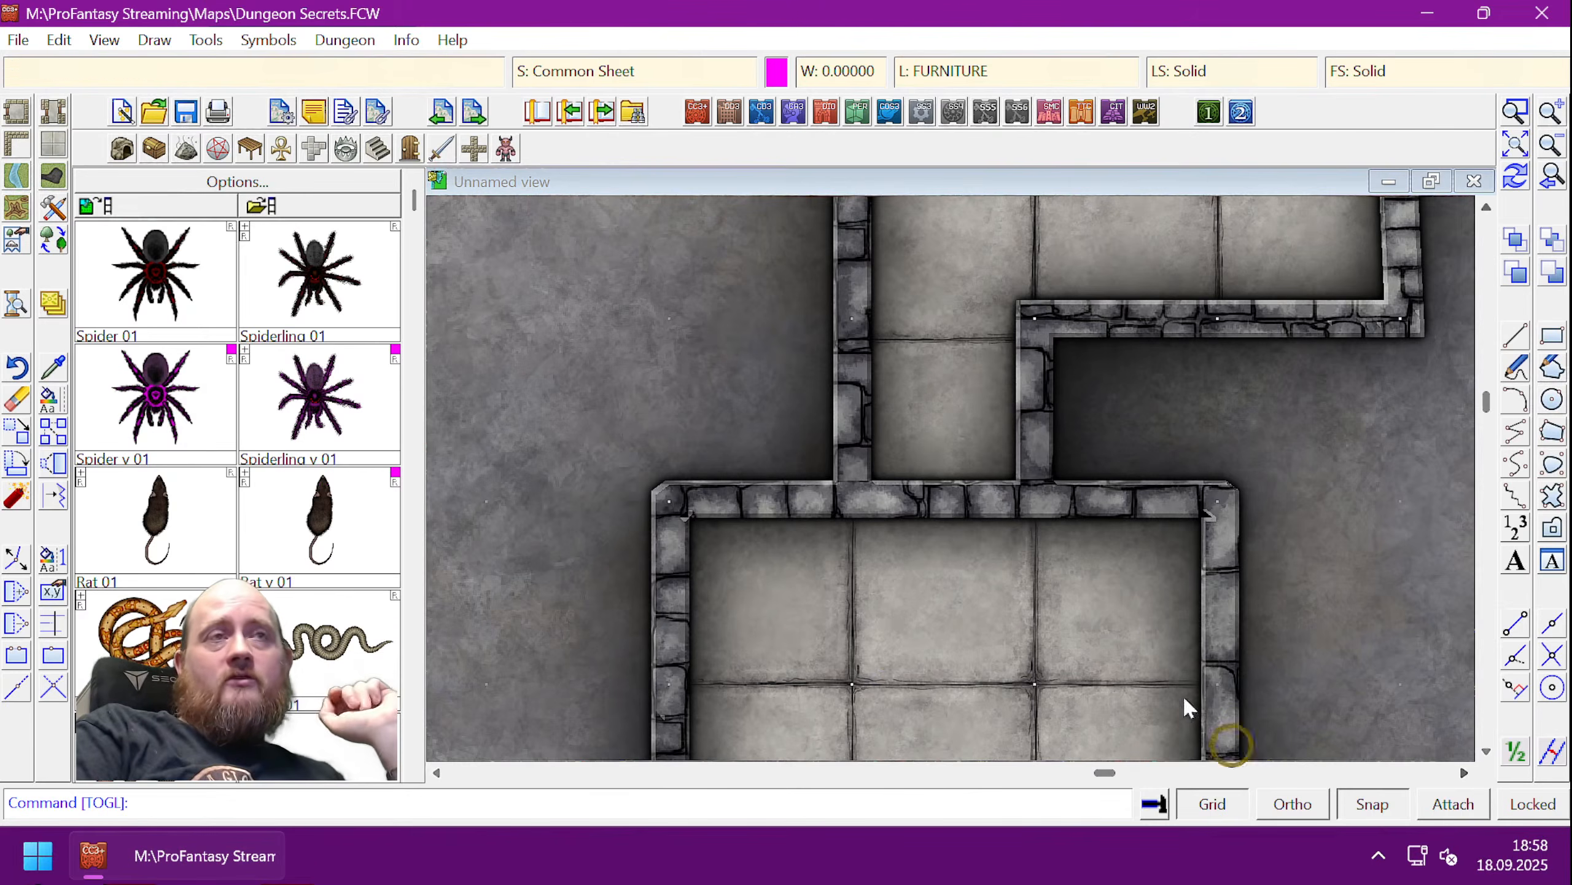
# - Start defining a new 2d rectangular grid system
pyautogui.rightClick(1218, 802)
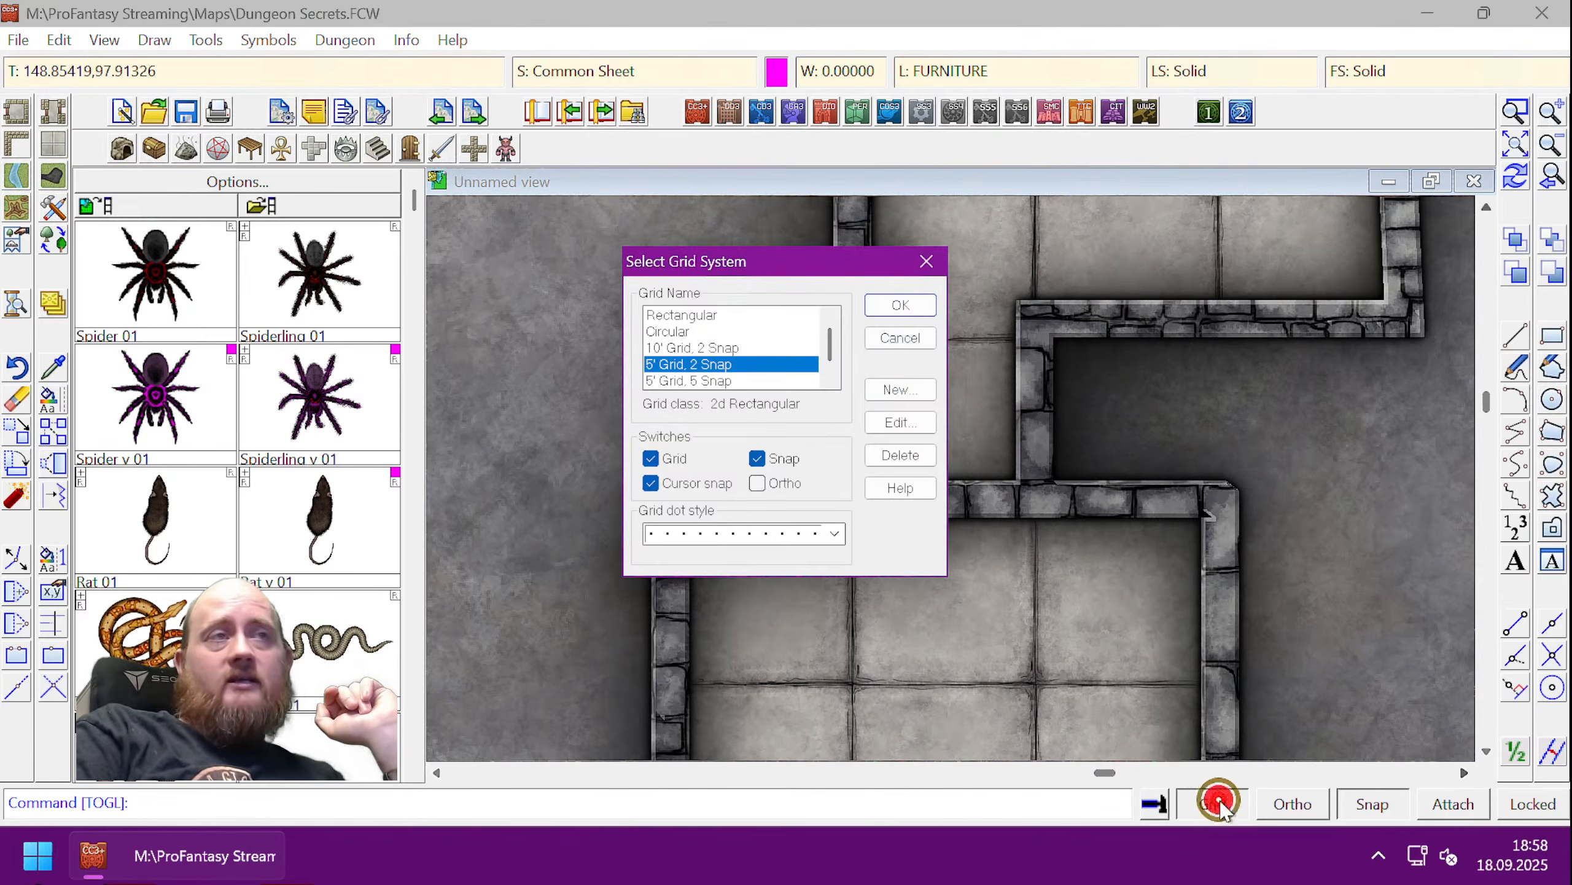
pyautogui.click(895, 389)
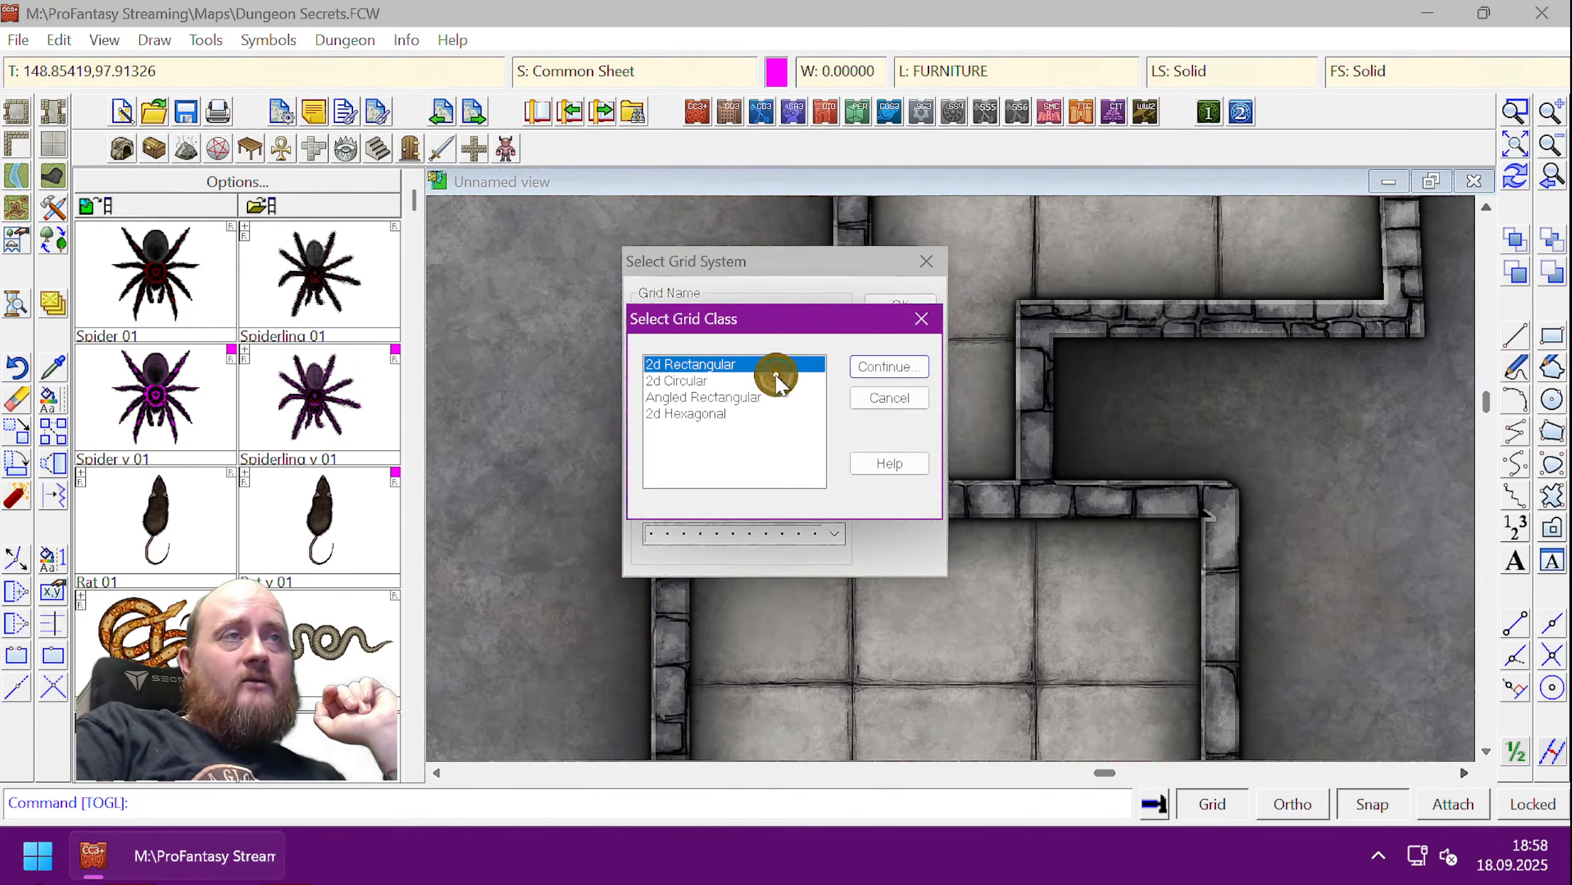
pyautogui.click(888, 366)
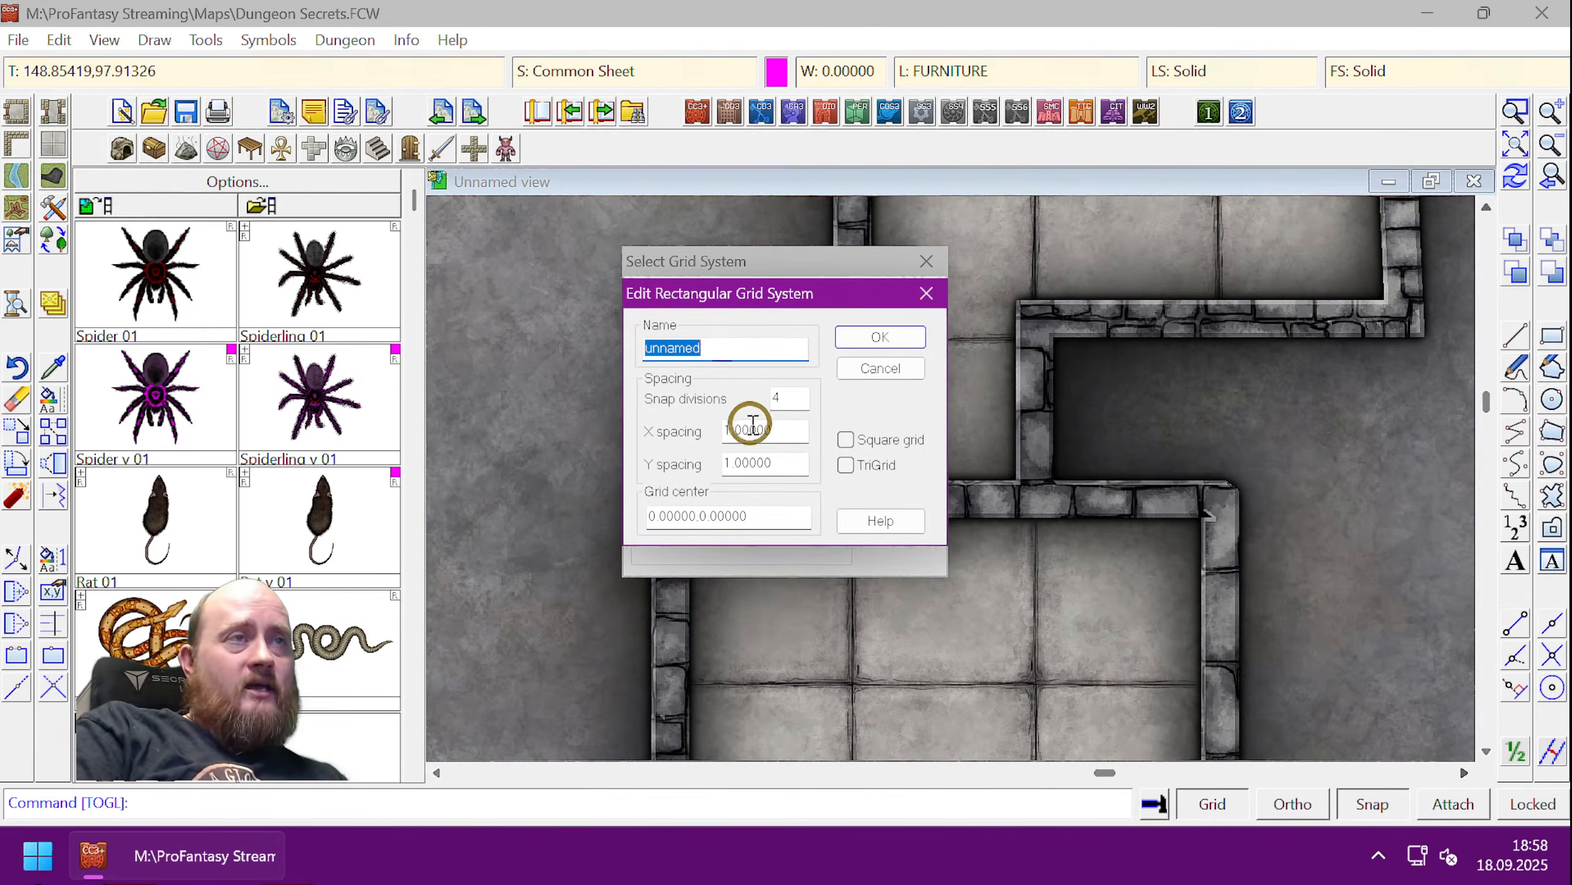
# - Give the grid 0.5 X and Y spacing with 1 snap division and apply it
pyautogui.moveTo(795, 429); pyautogui.dragTo(665, 431)
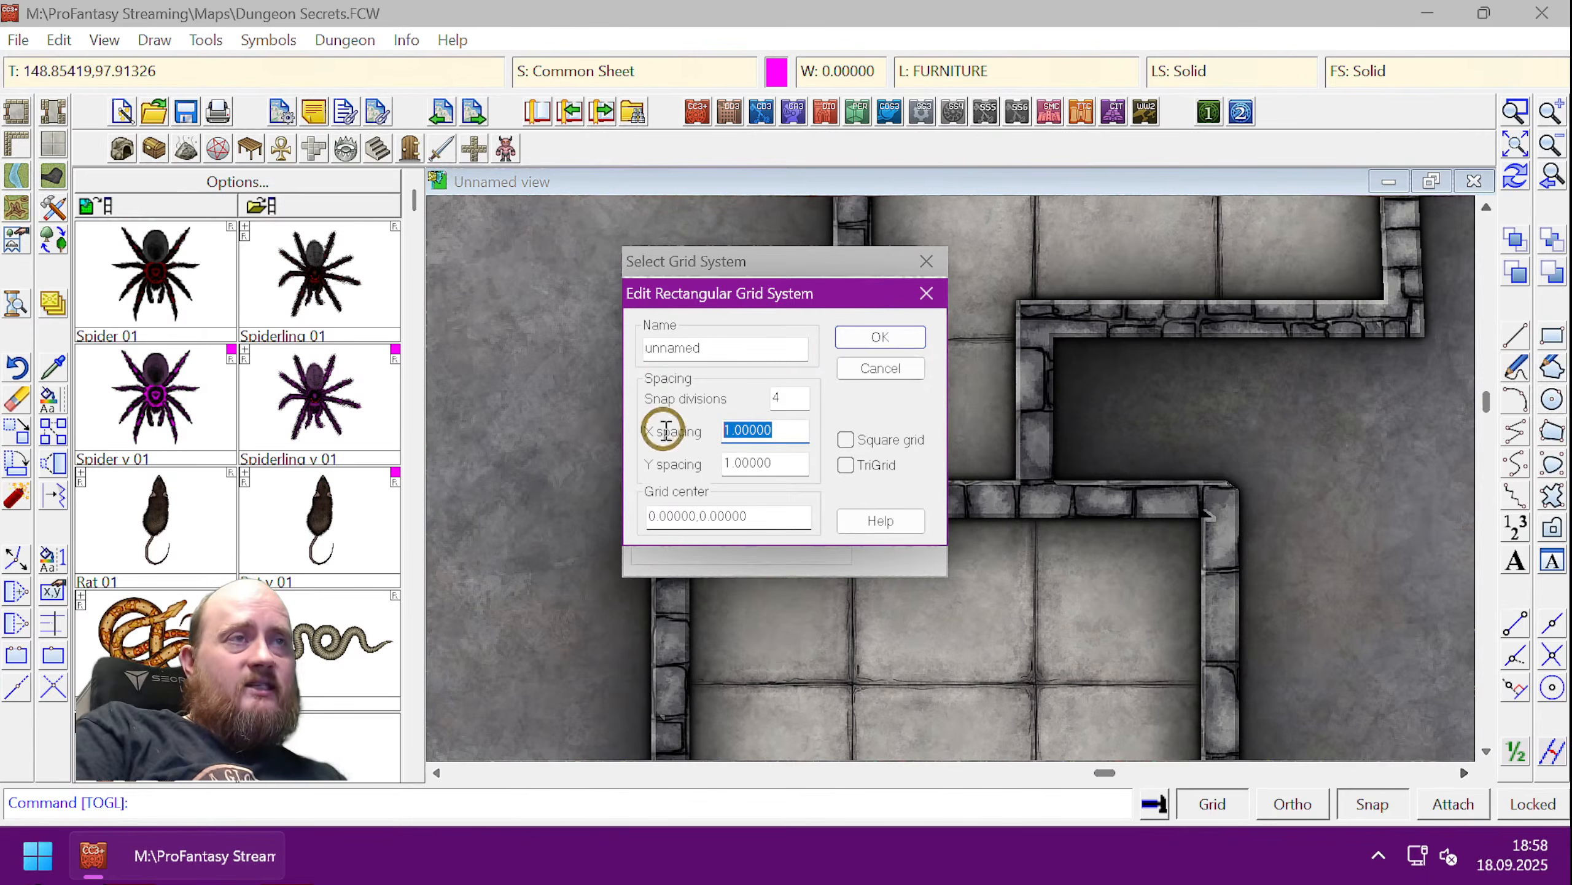
pyautogui.write('0.')
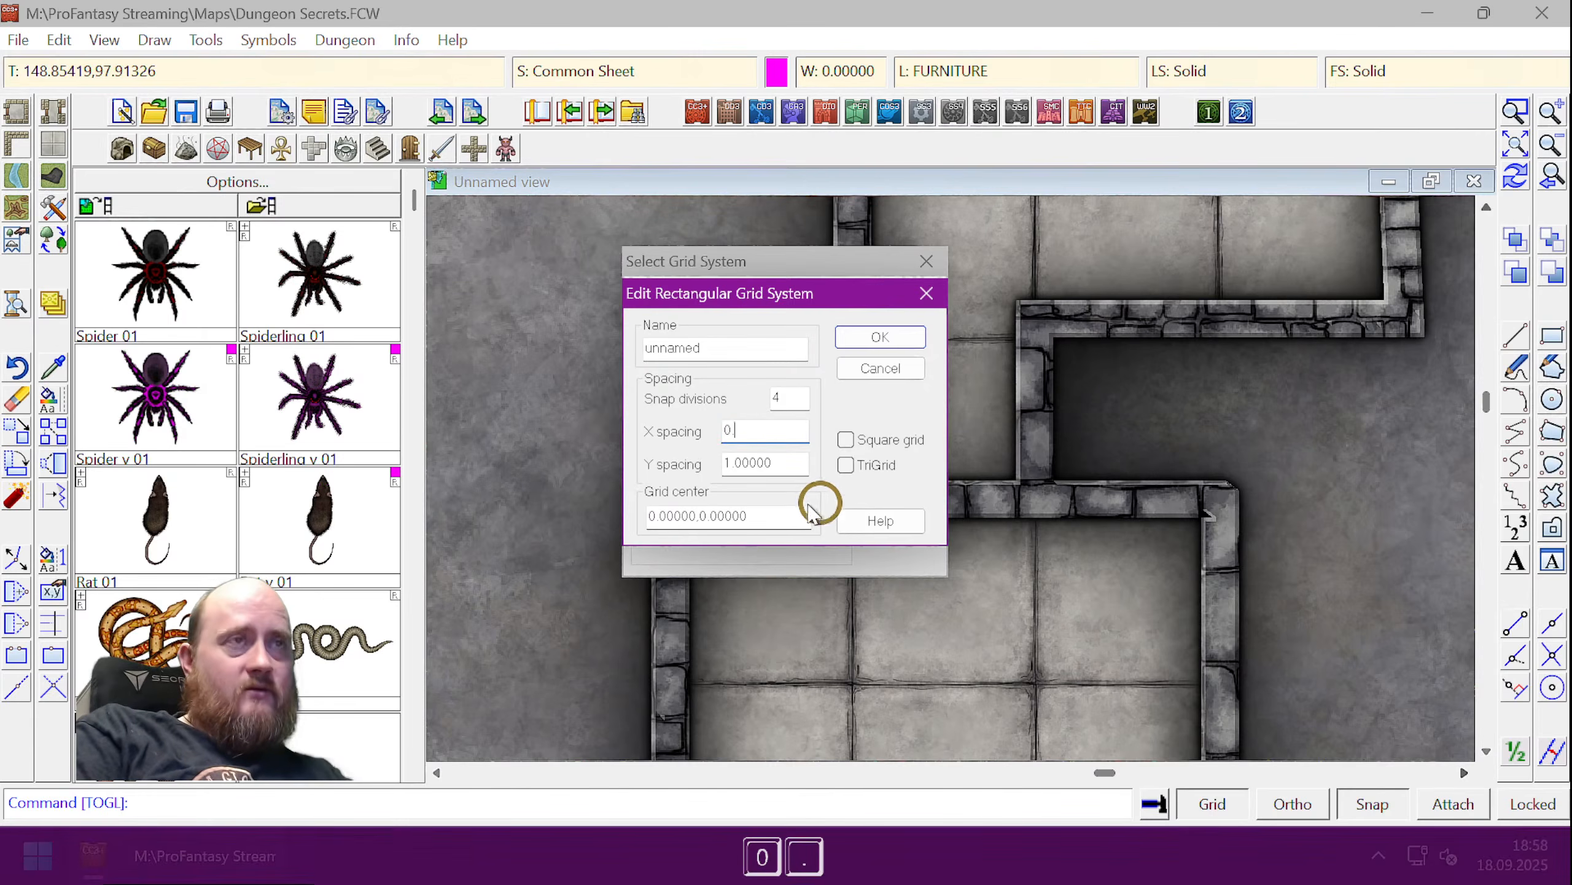
pyautogui.write('5')
pyautogui.moveTo(795, 463); pyautogui.dragTo(641, 465)
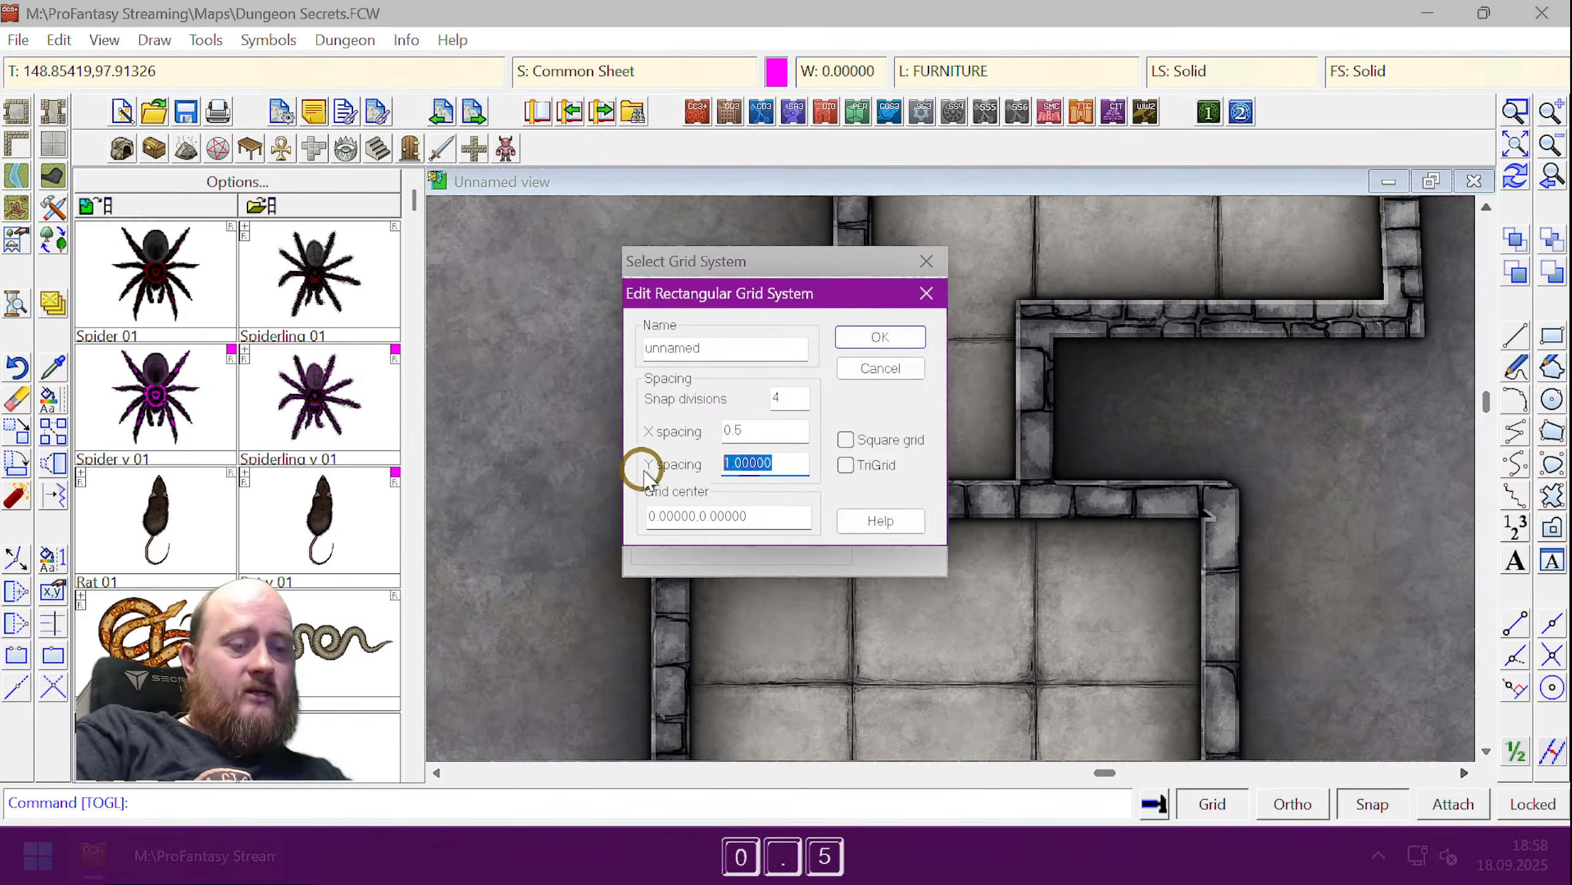
pyautogui.write('0.5')
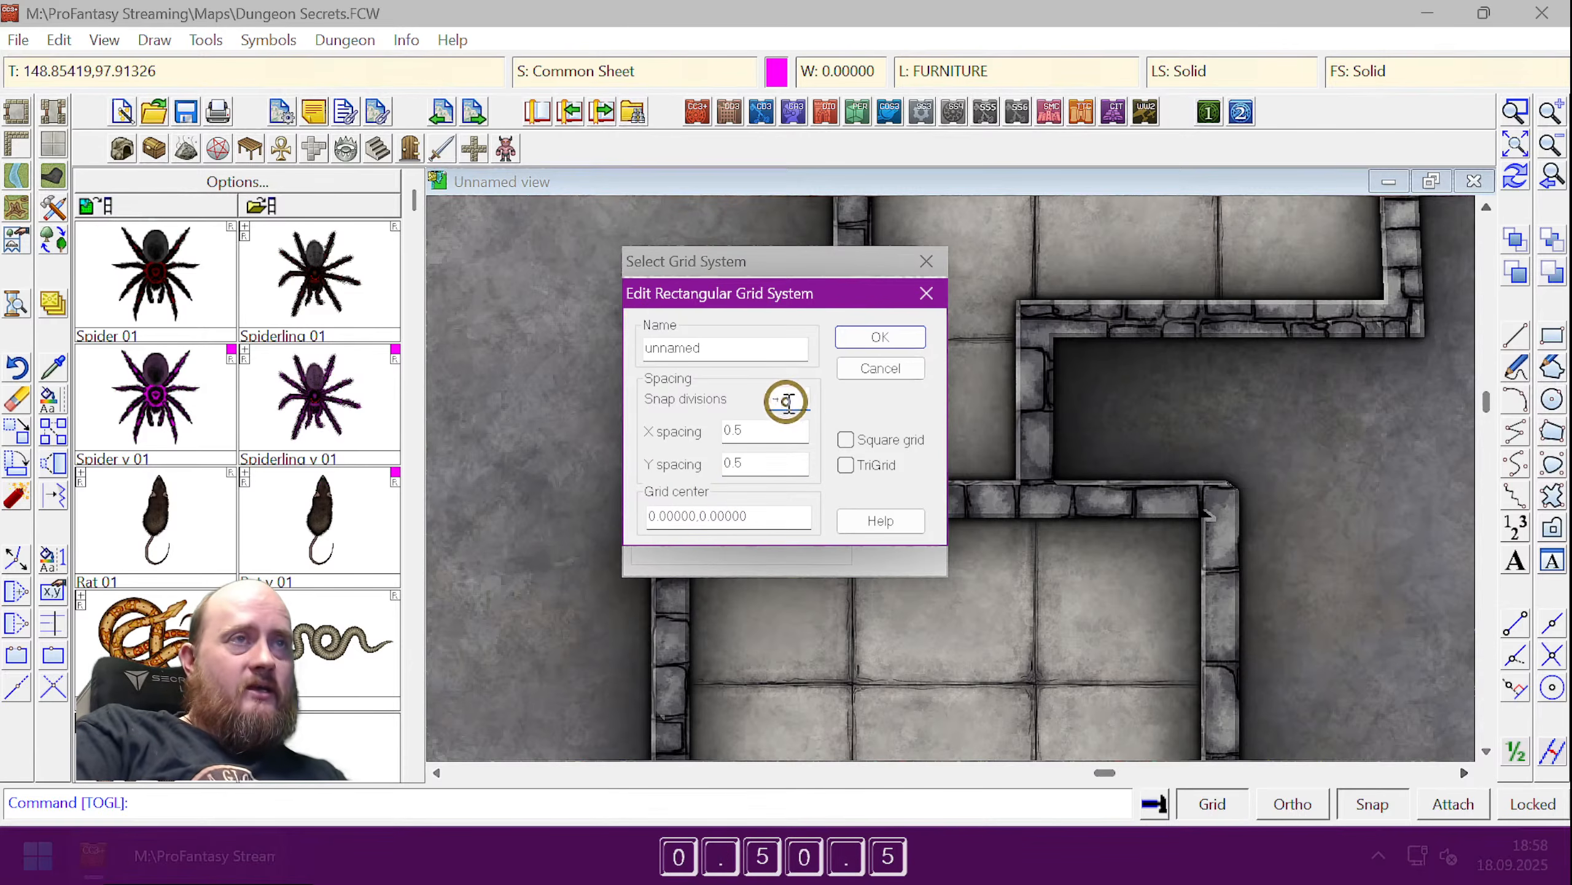
pyautogui.click(787, 401)
pyautogui.write('1')
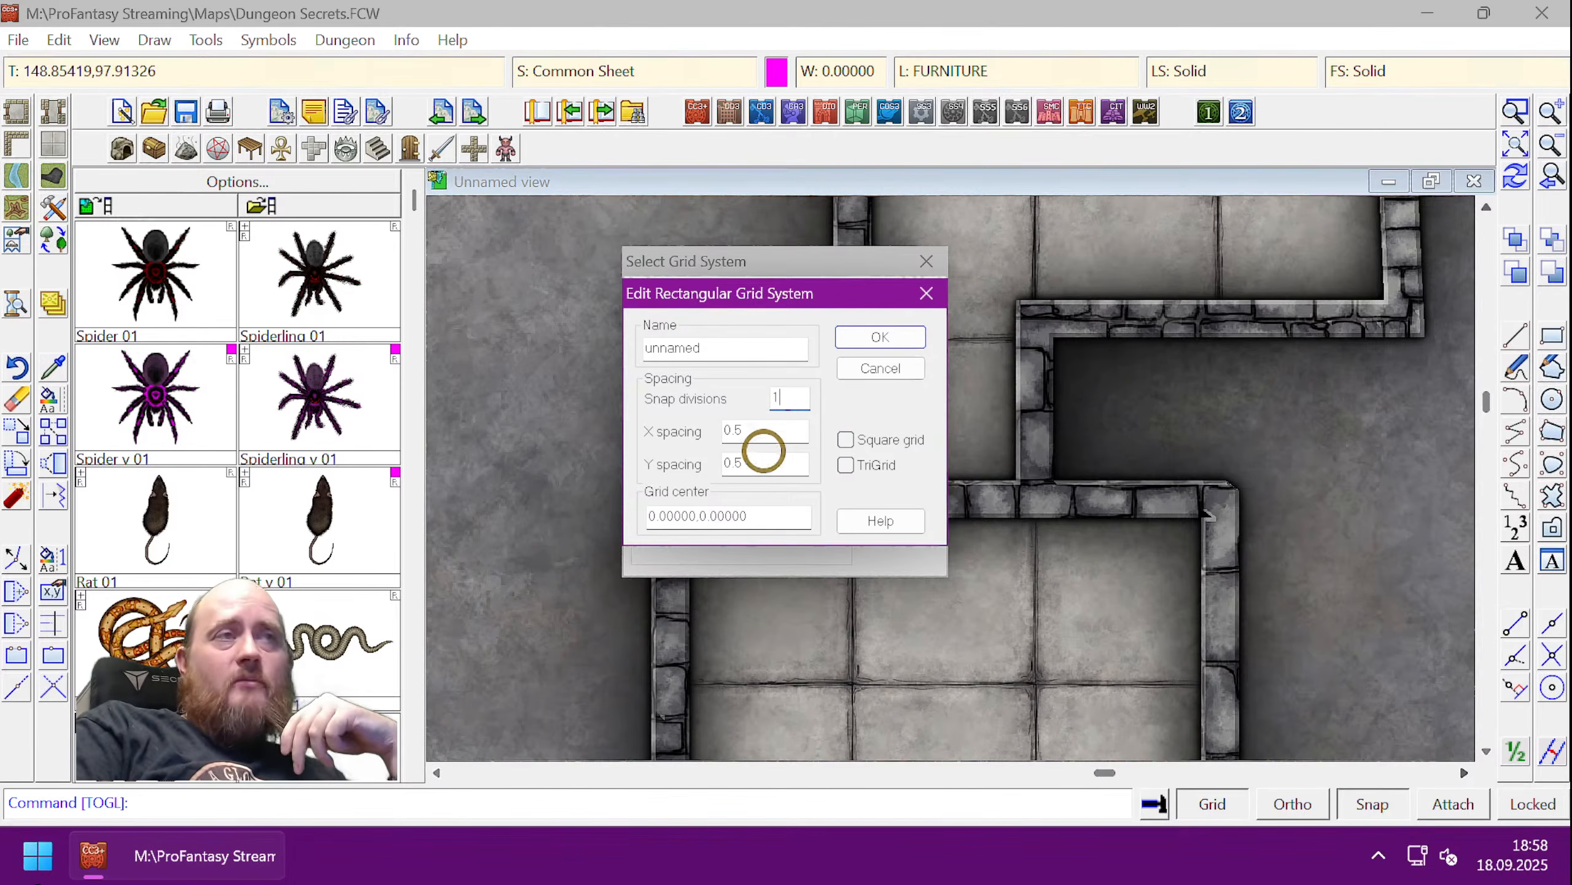
pyautogui.click(755, 461)
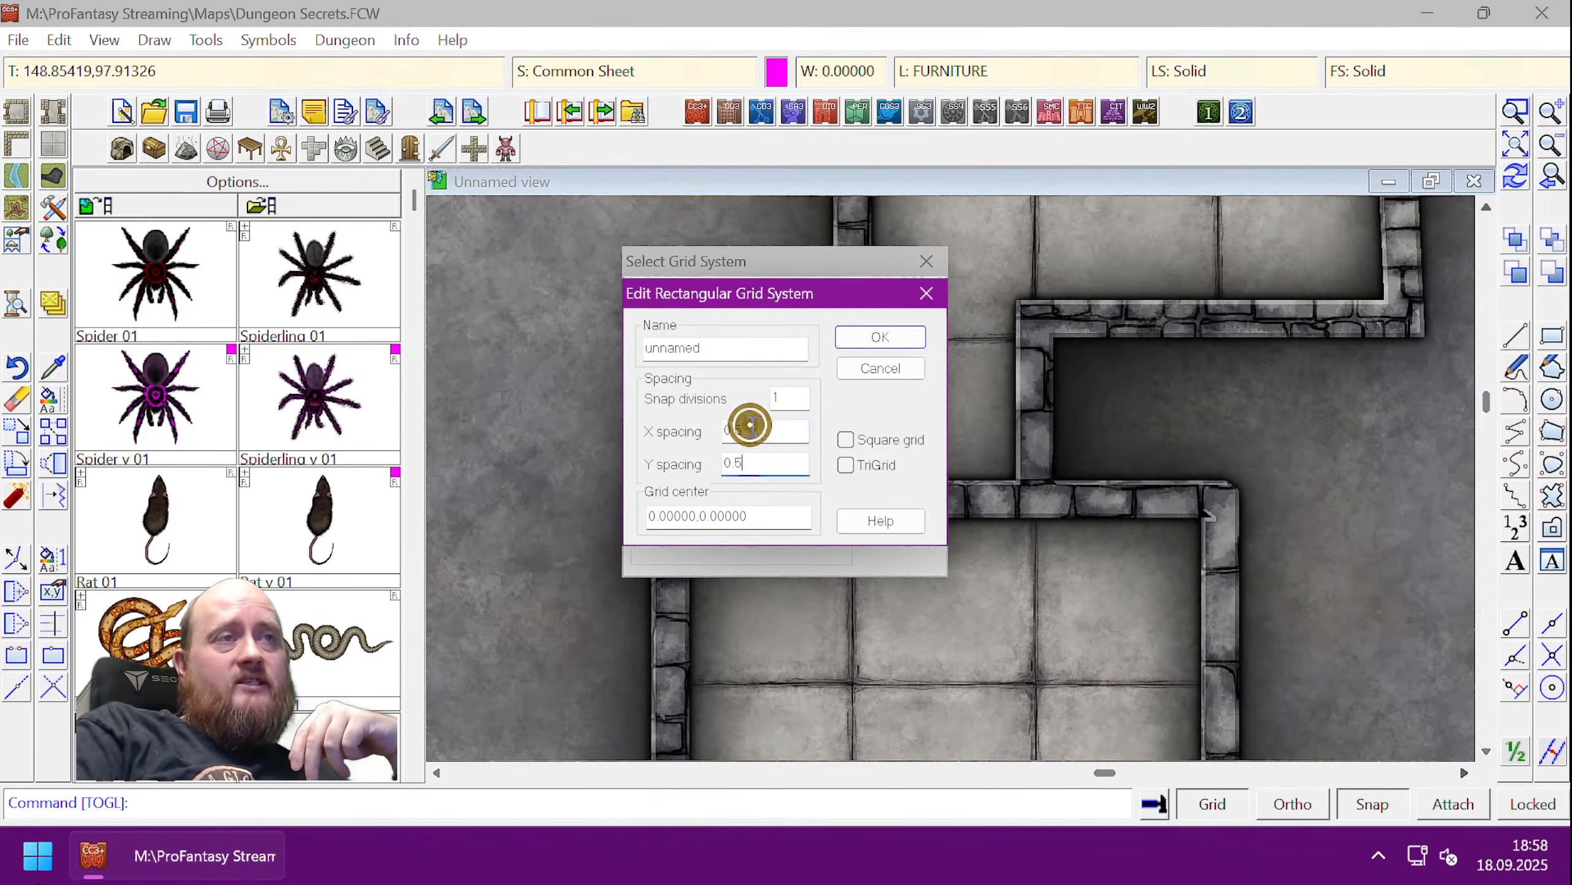
pyautogui.click(759, 460)
pyautogui.moveTo(753, 432); pyautogui.dragTo(681, 461)
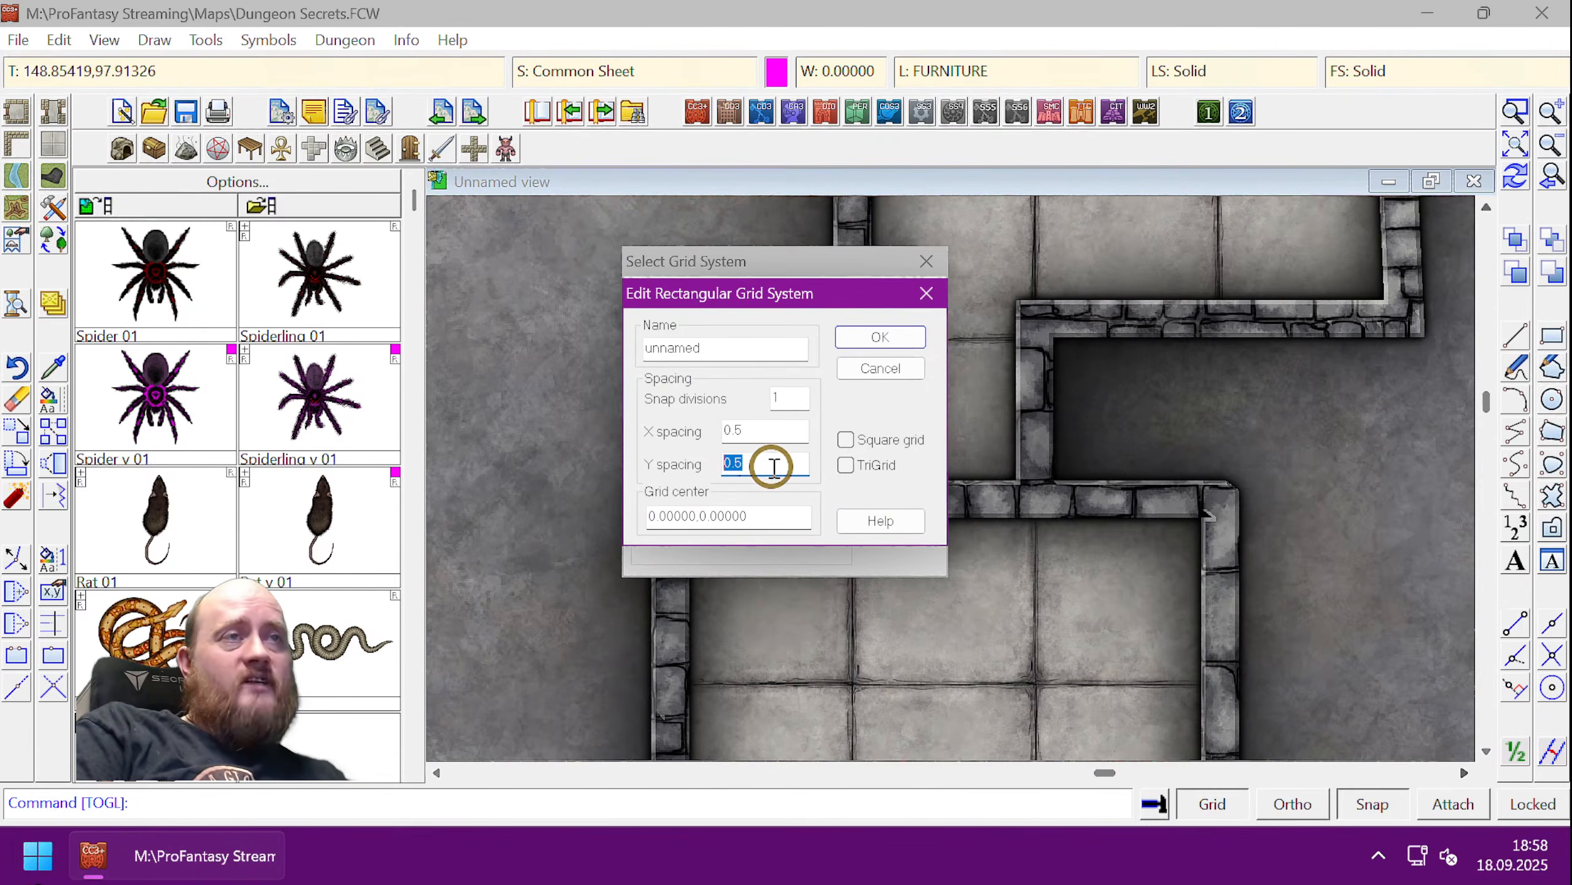
pyautogui.moveTo(751, 432); pyautogui.dragTo(702, 432)
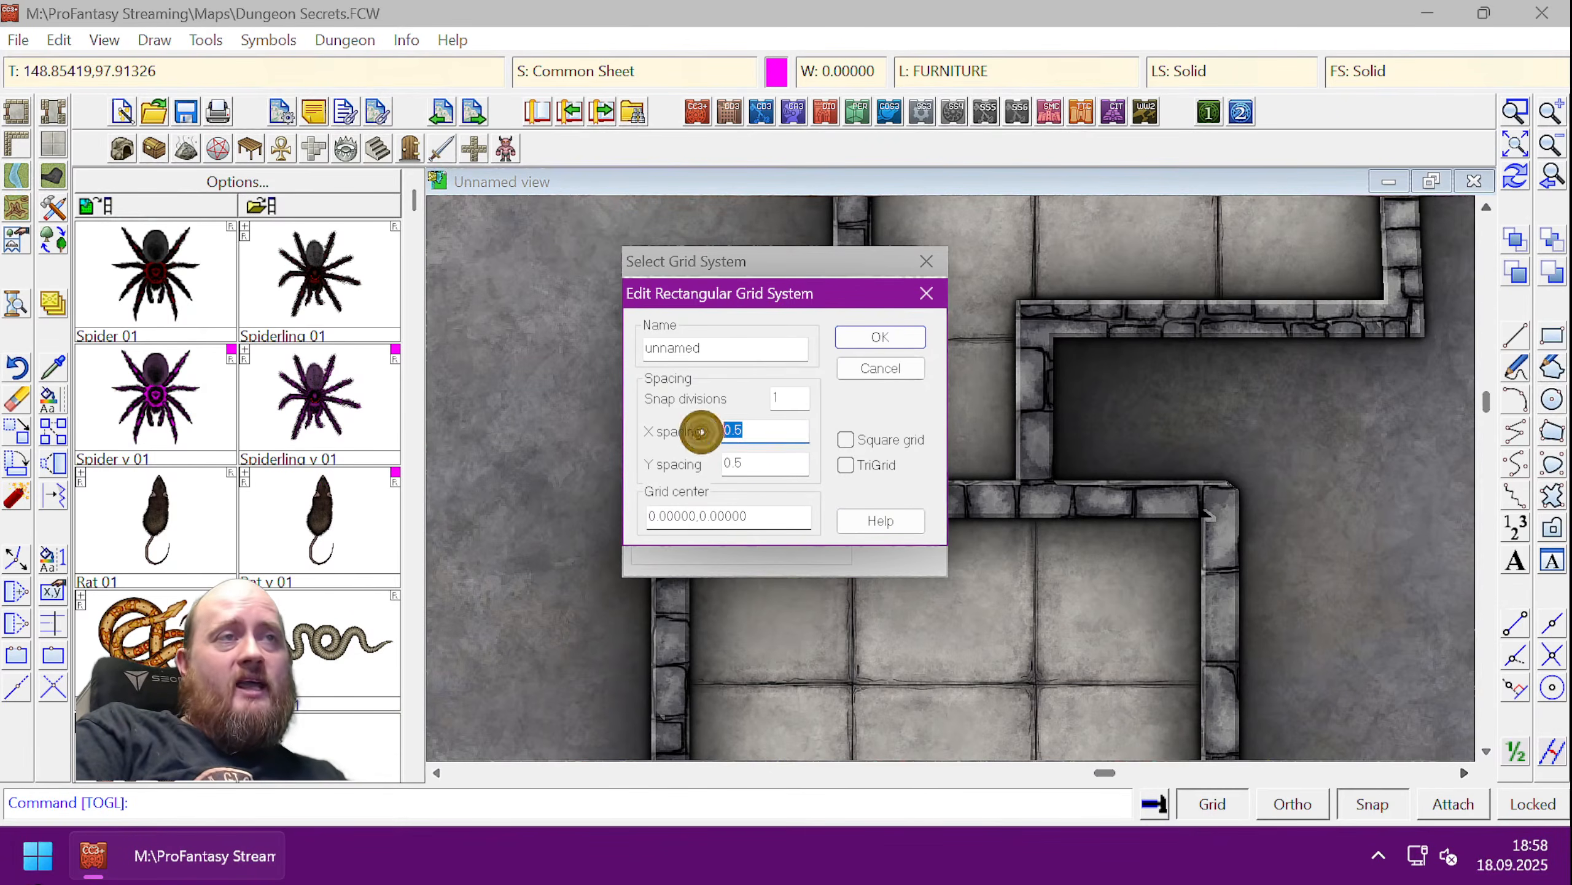
pyautogui.moveTo(786, 402); pyautogui.dragTo(758, 404)
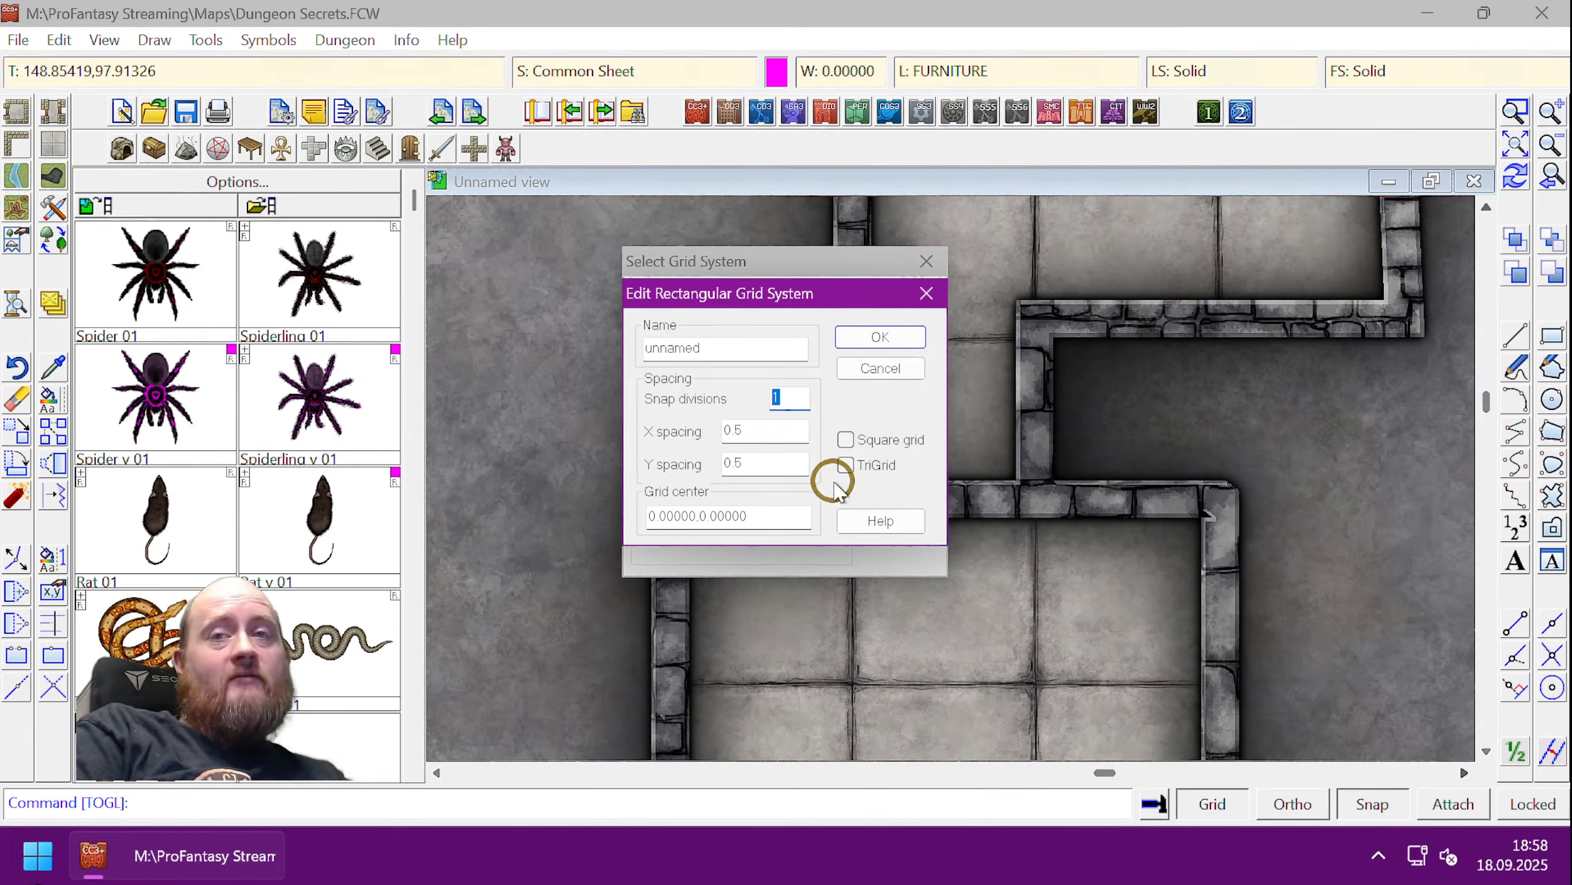
pyautogui.click(880, 337)
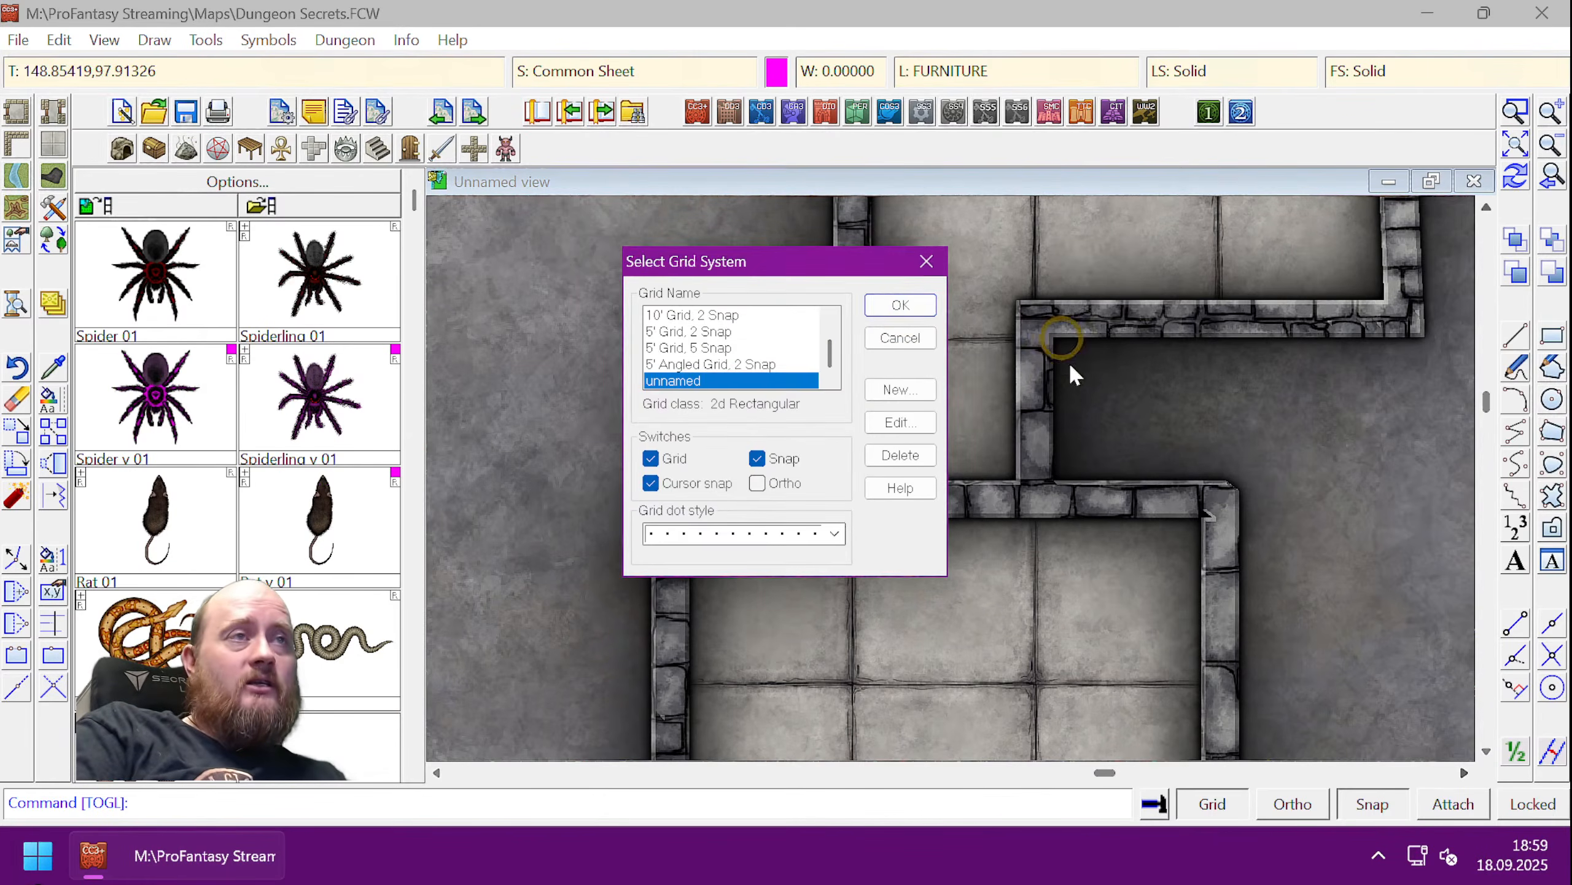
pyautogui.click(901, 306)
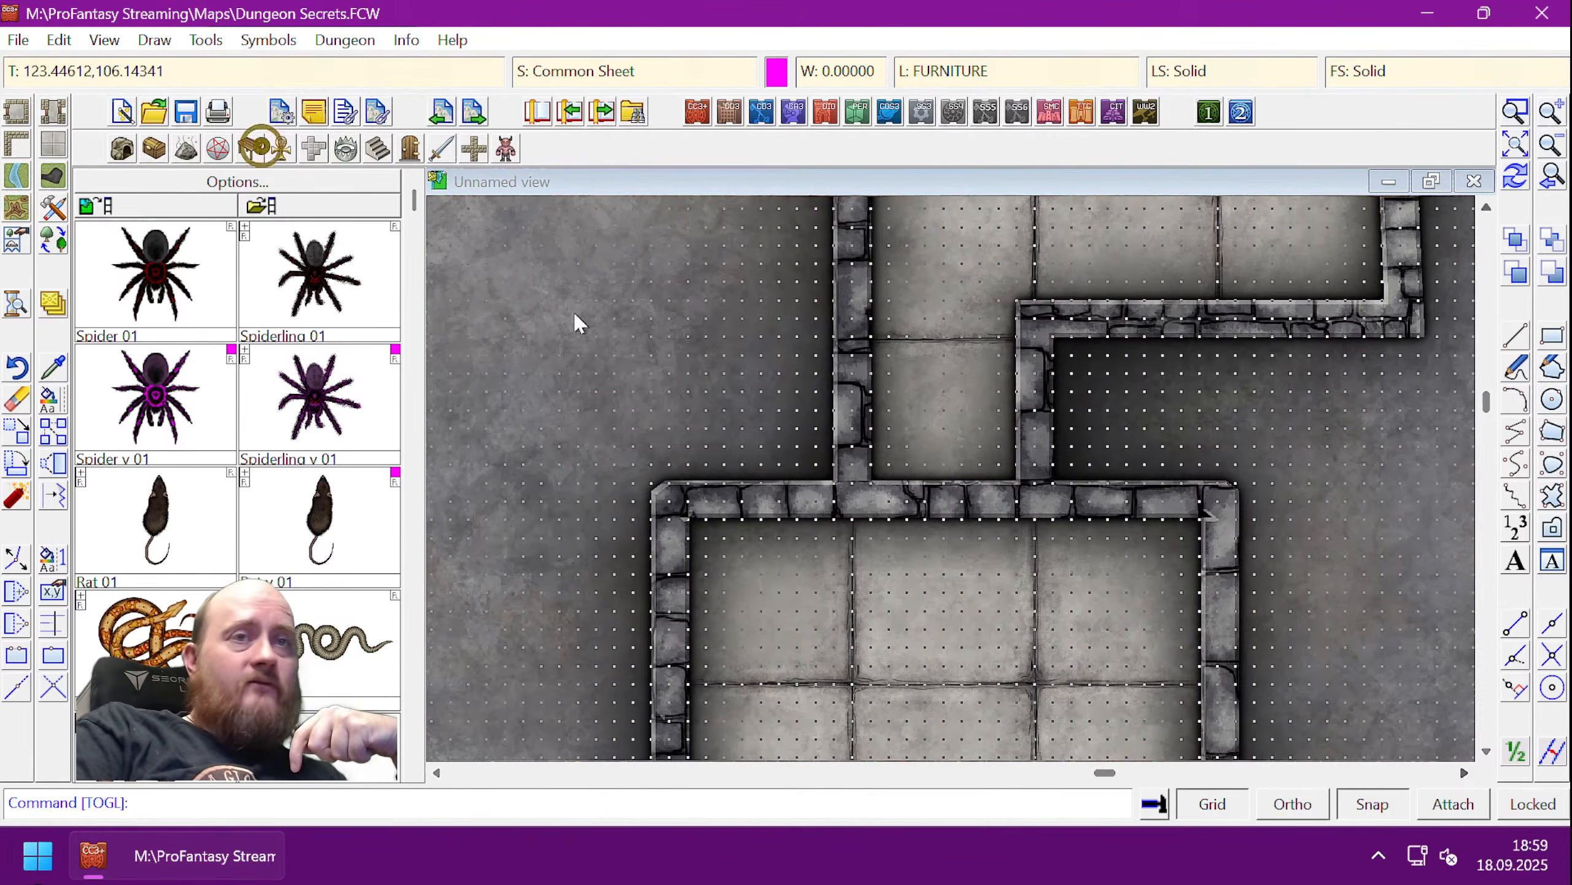
pyautogui.click(1553, 337)
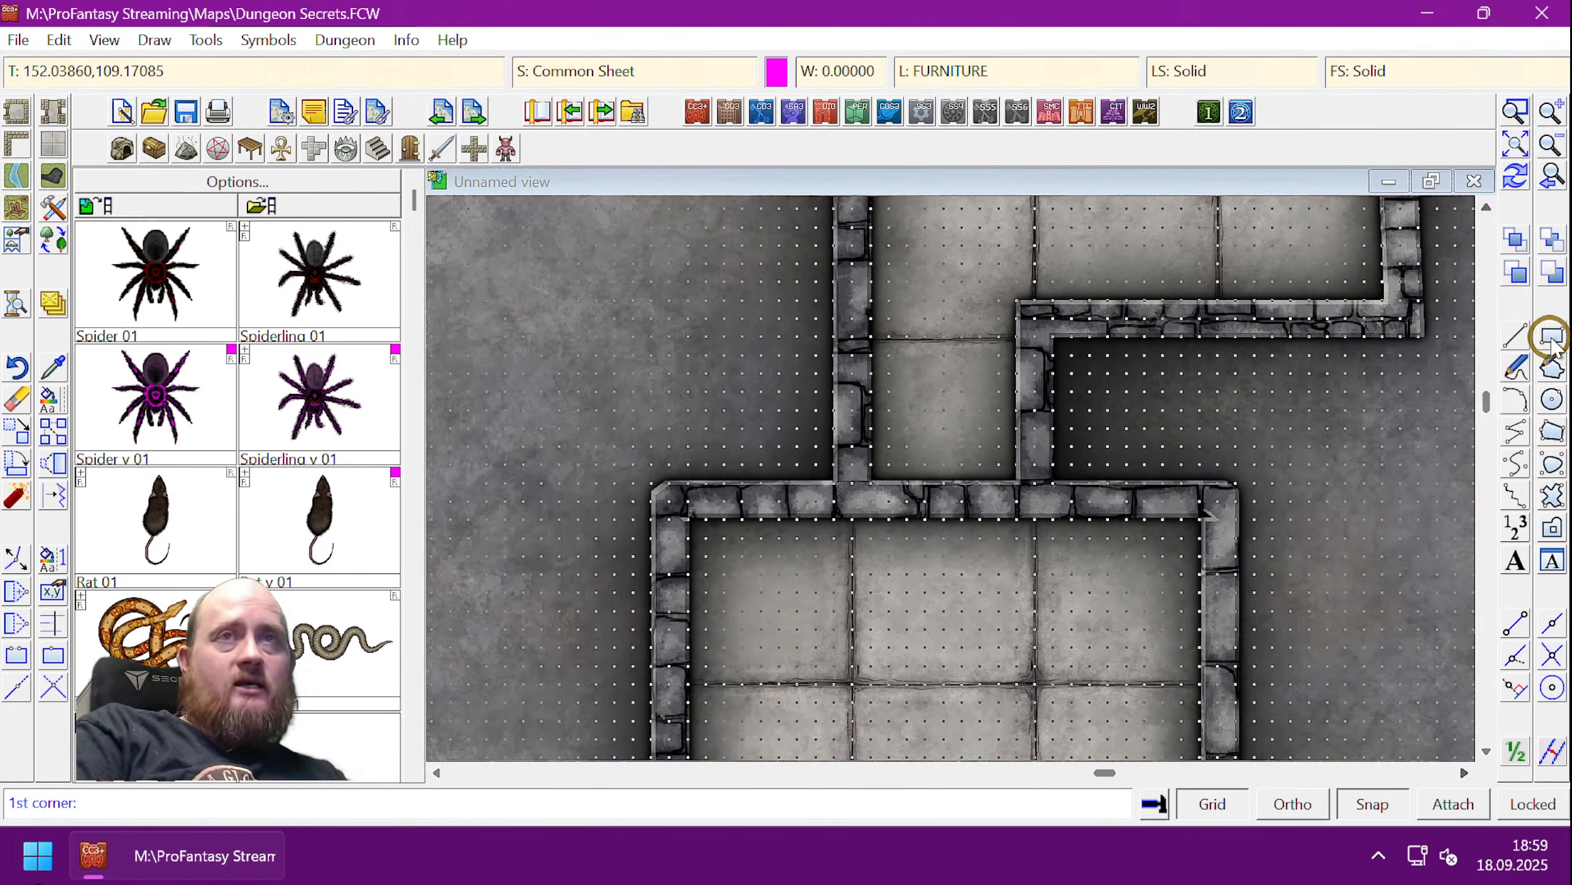
# - Cancel the box drawing and make WALLS the current drawing sheet
pyautogui.press('Escape')
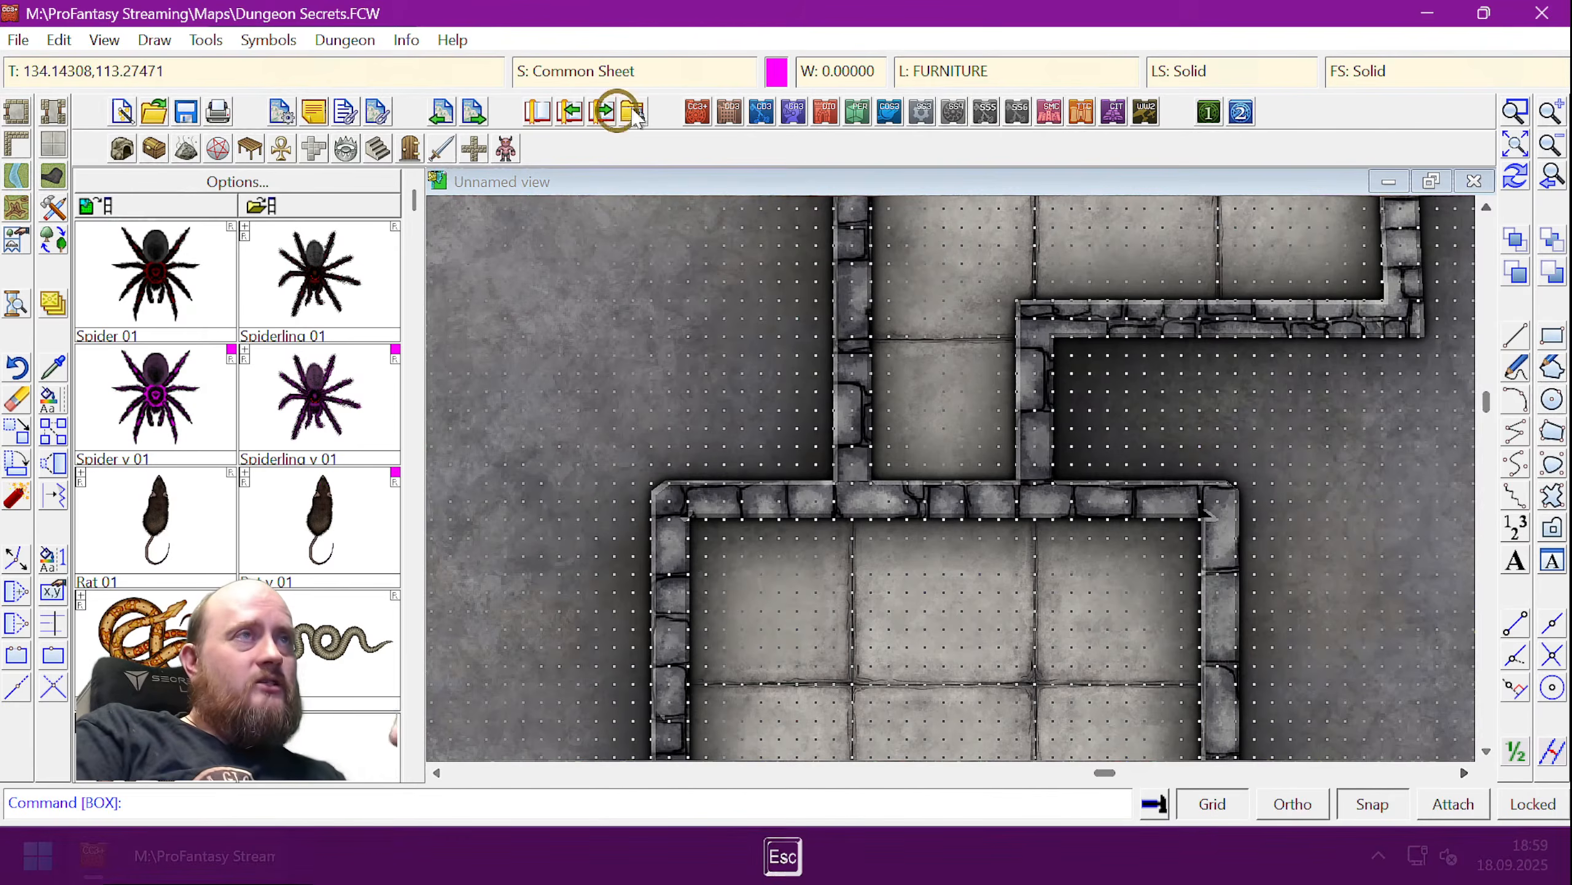
pyautogui.click(617, 71)
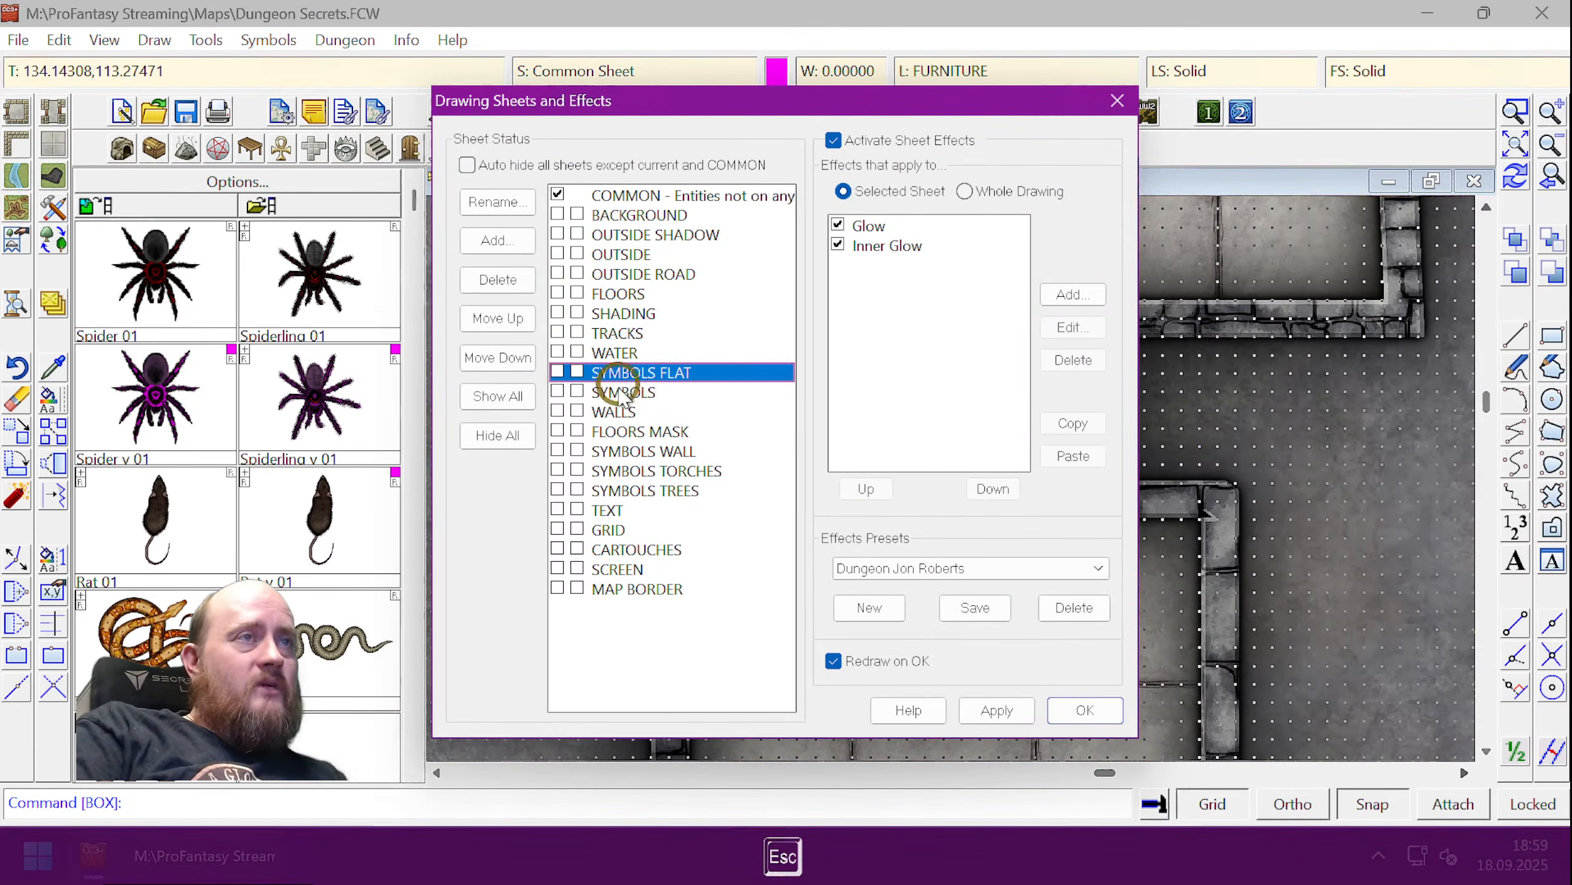
pyautogui.click(557, 411)
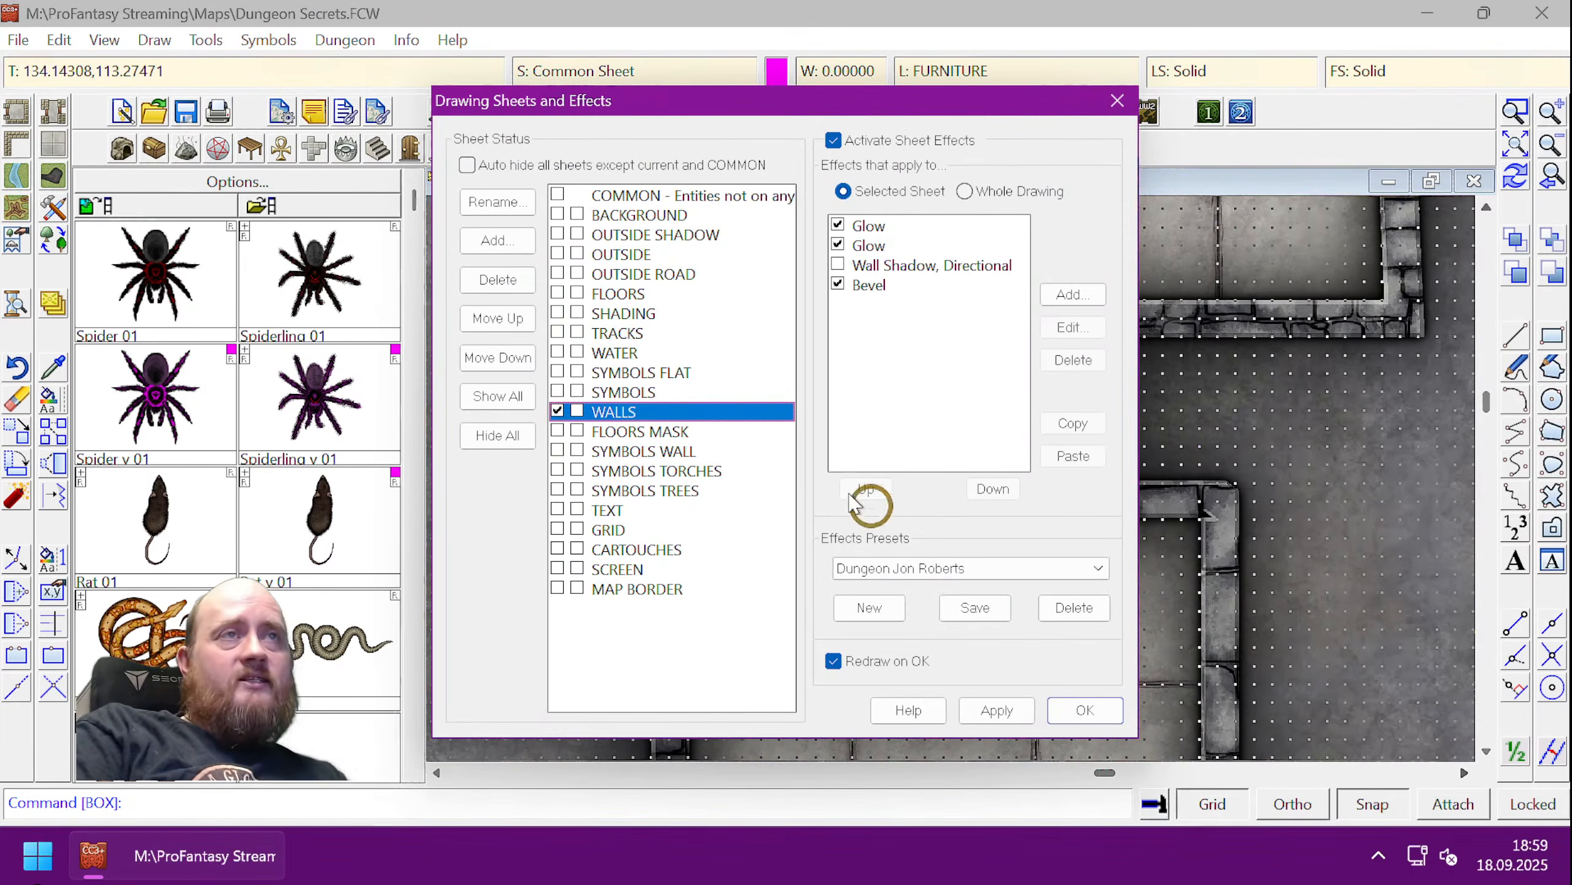
pyautogui.click(1093, 706)
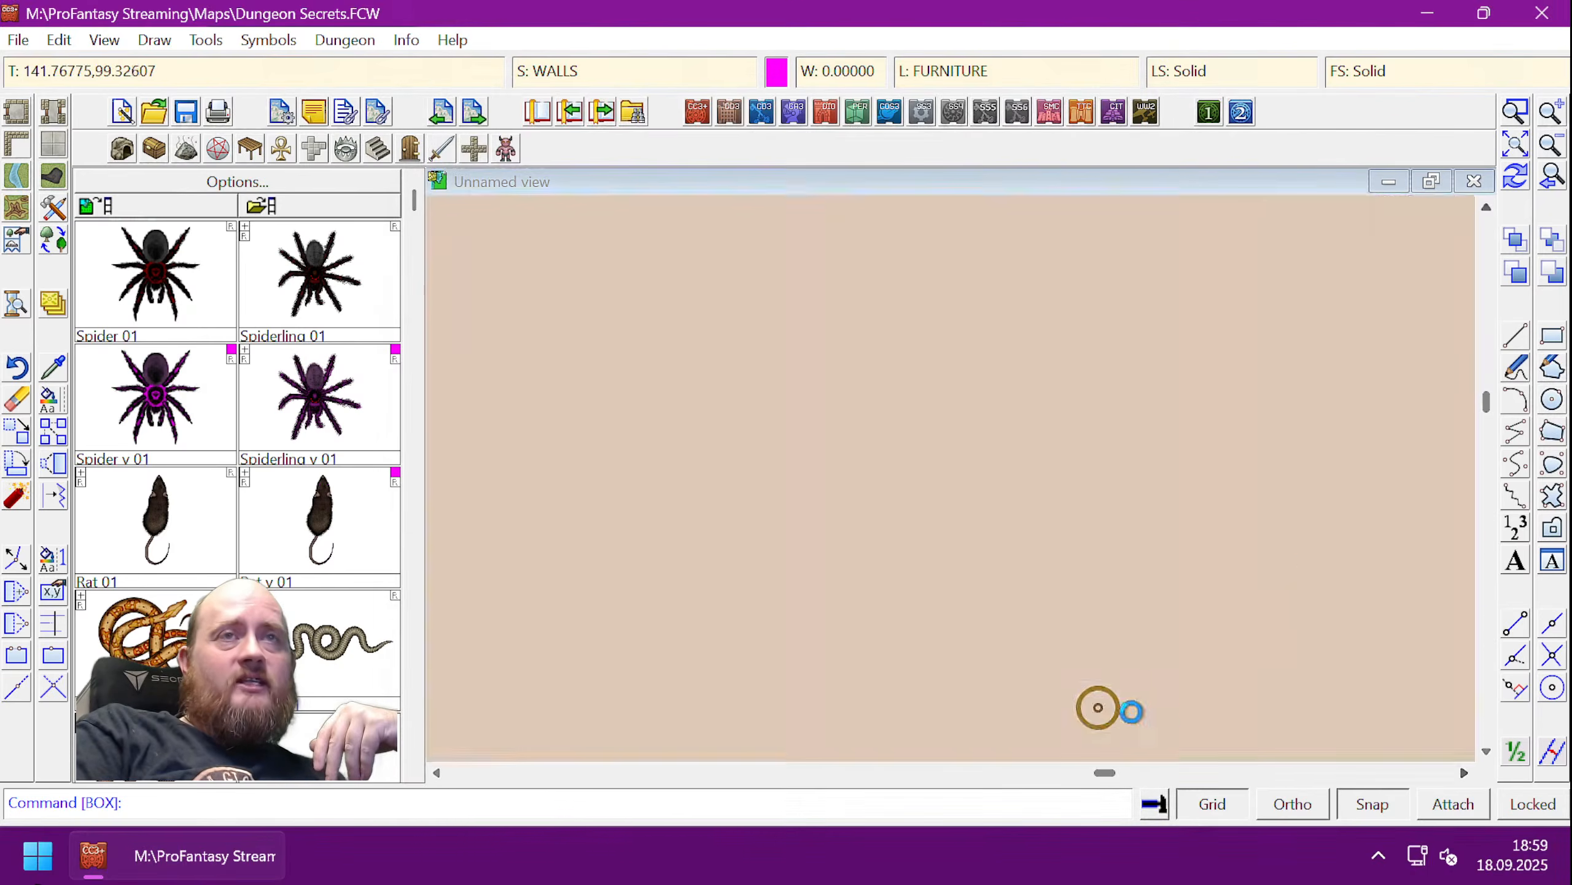
# - Draw the magenta box over the passage's junction with the room's top wall
pyautogui.click(1554, 340)
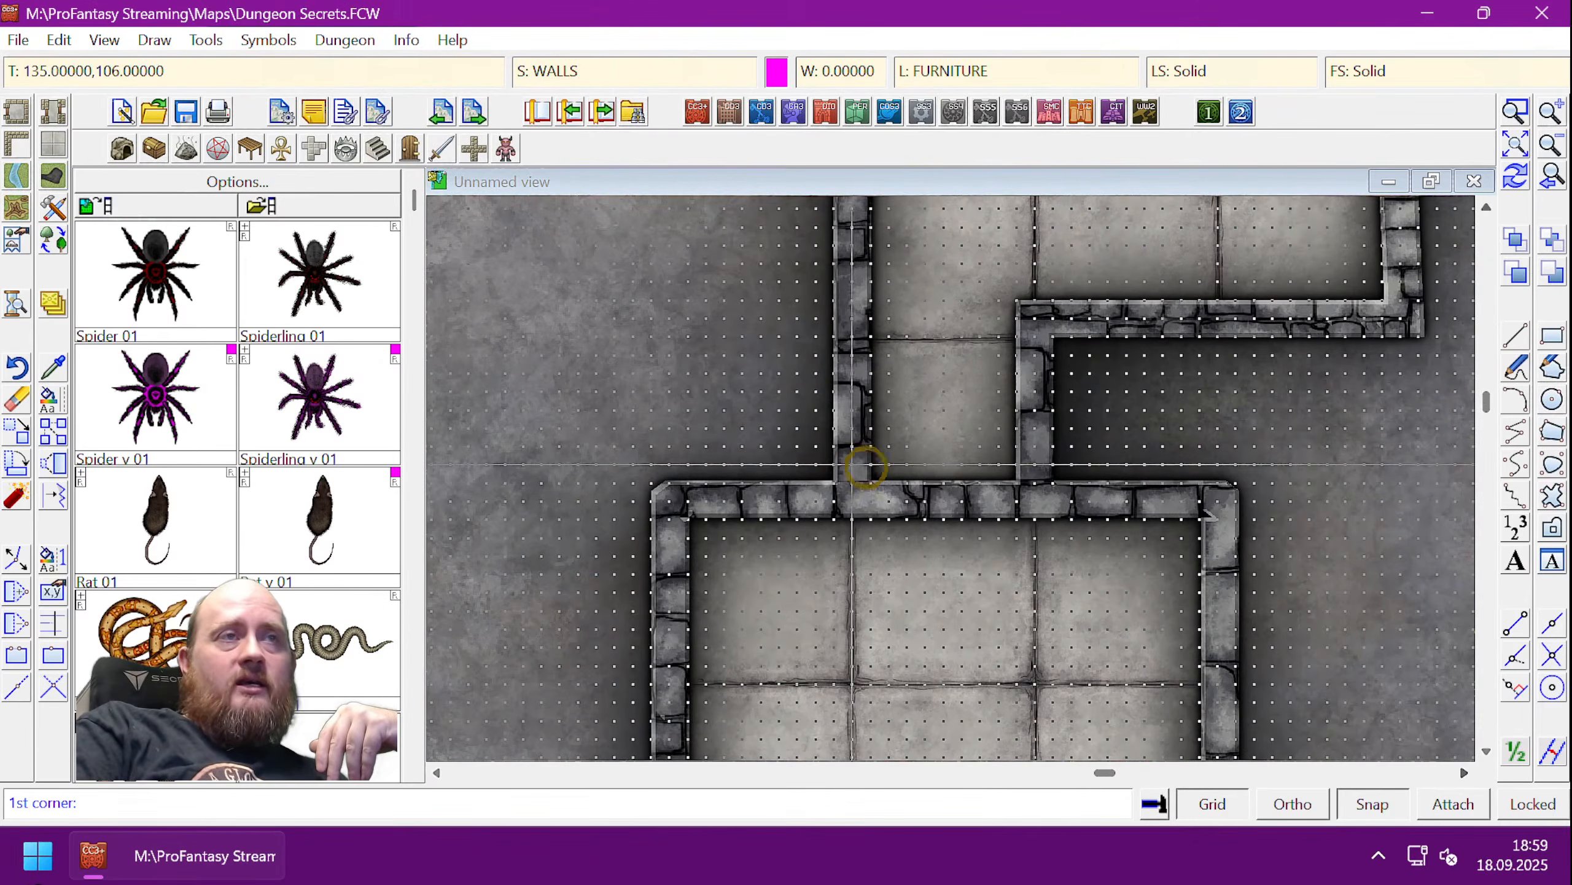
pyautogui.click(866, 467)
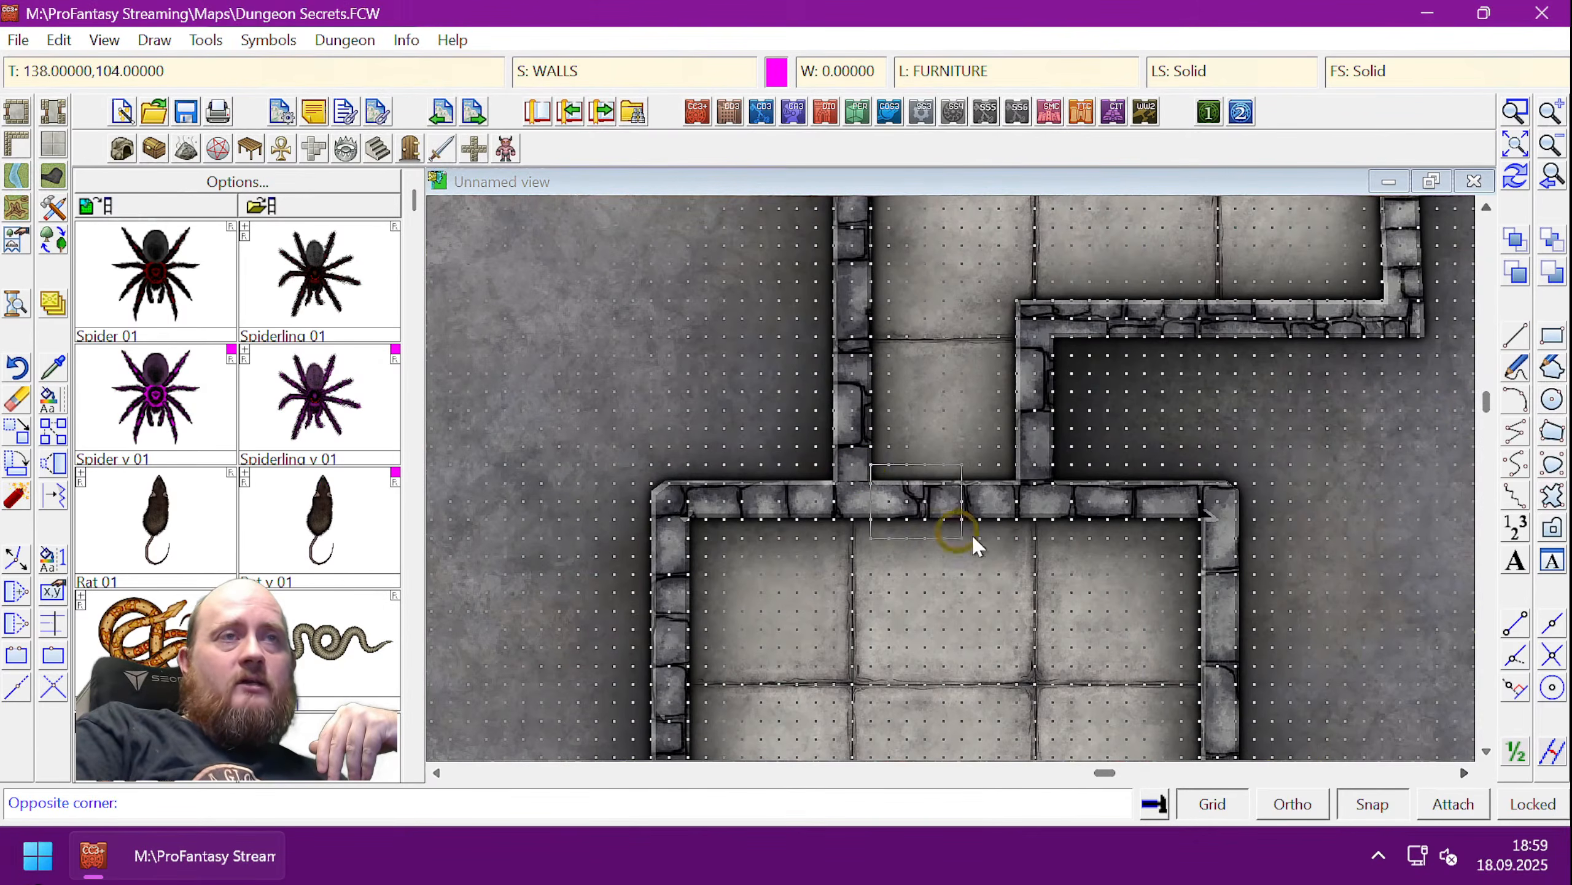
pyautogui.click(1019, 541)
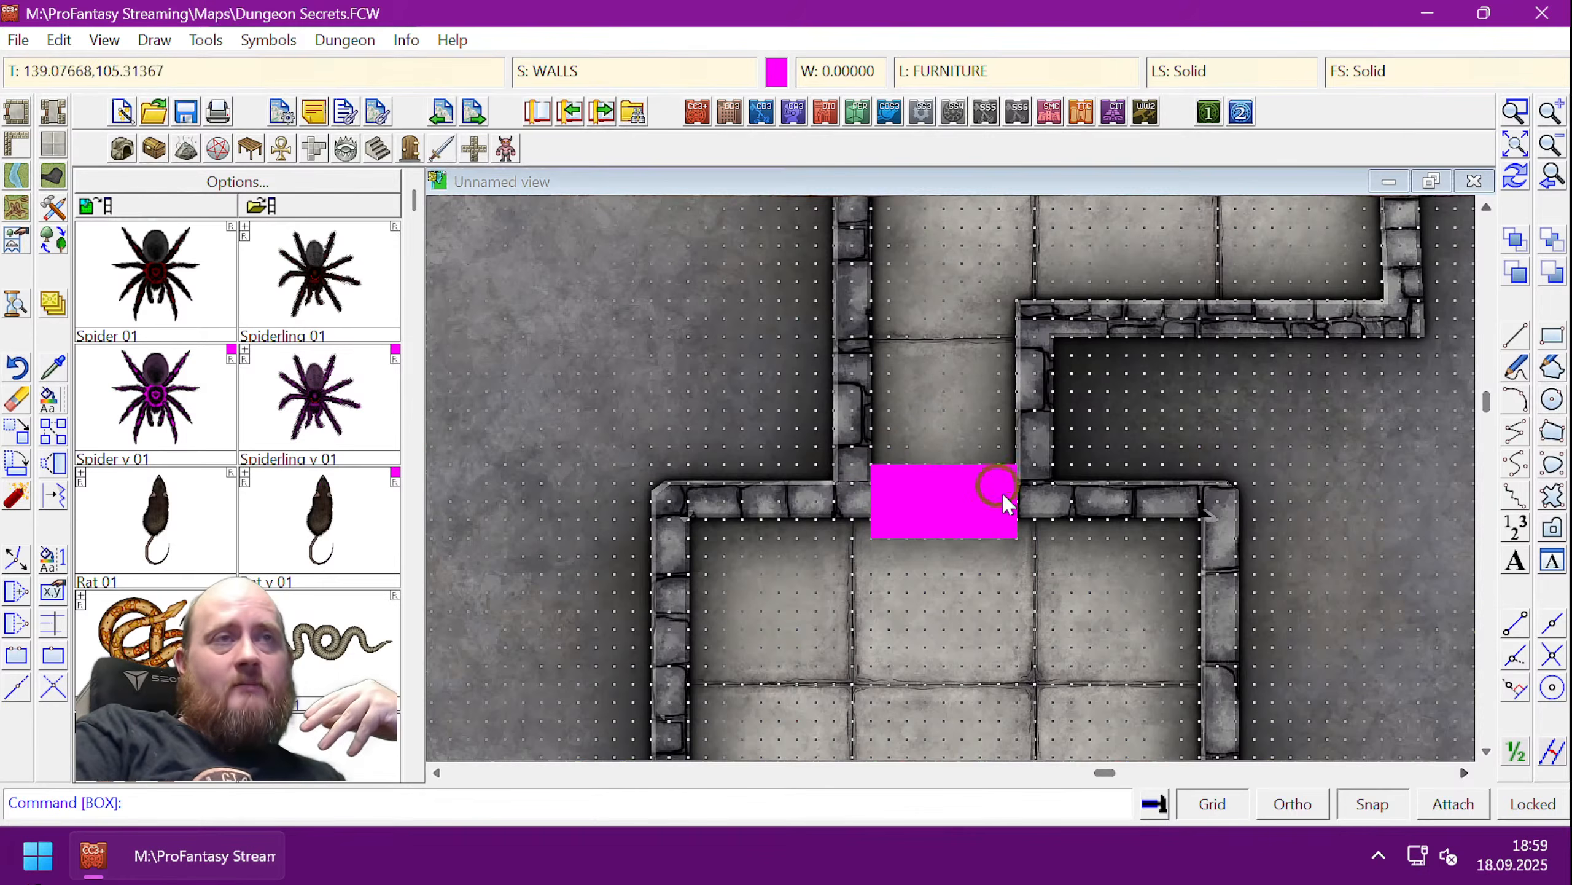
# - Turn off the grid and redraw with Ctrl+R so the box shows solid magenta
pyautogui.click(1227, 803)
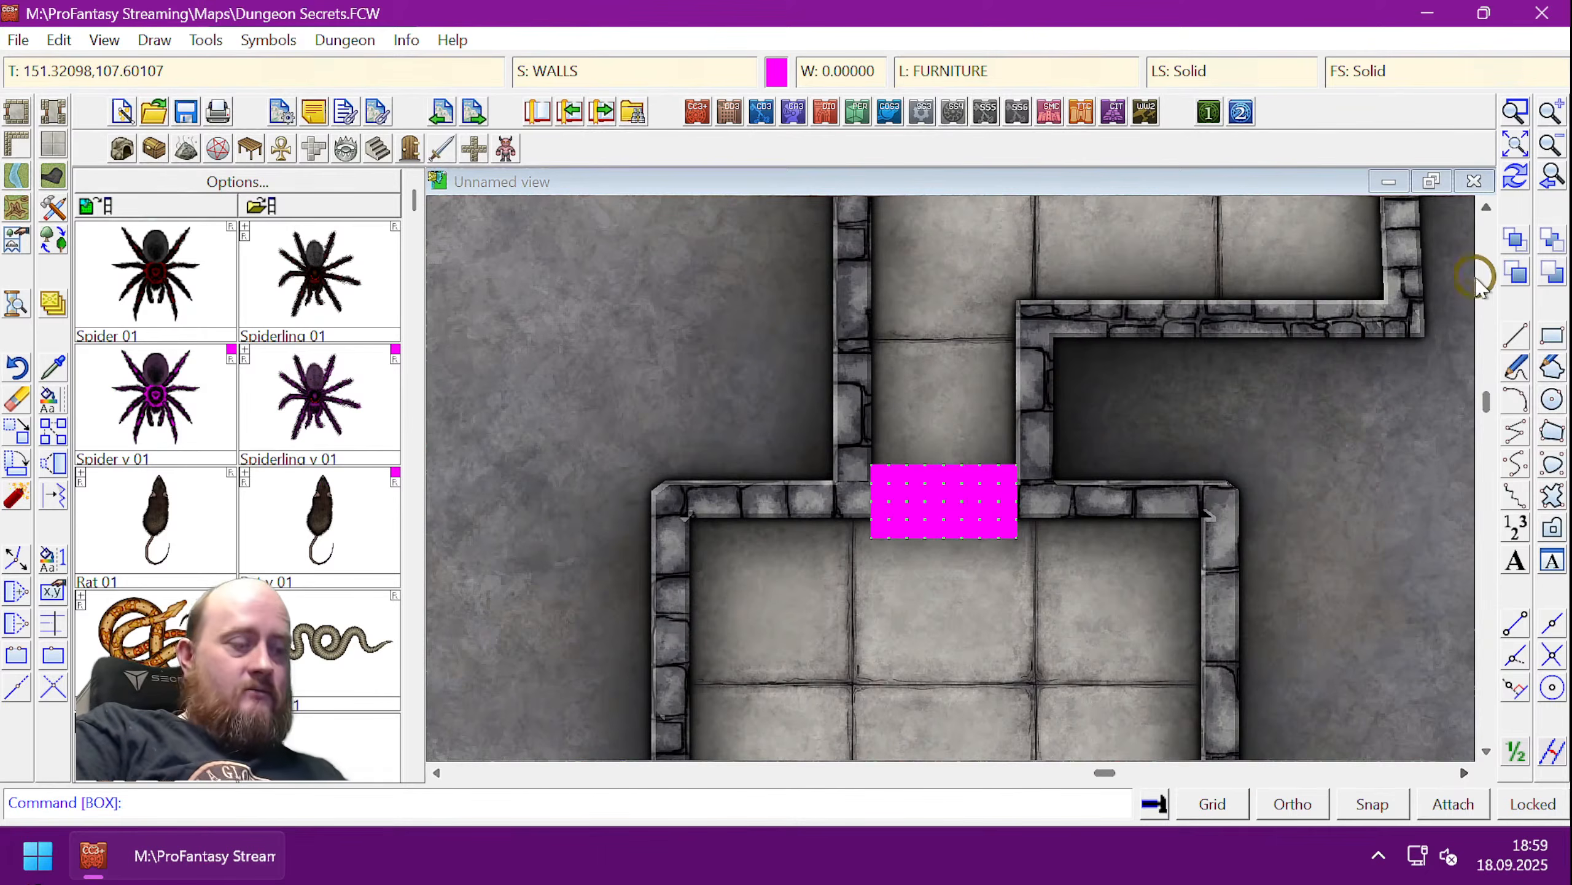
pyautogui.hotkey('ctrl', 'r')
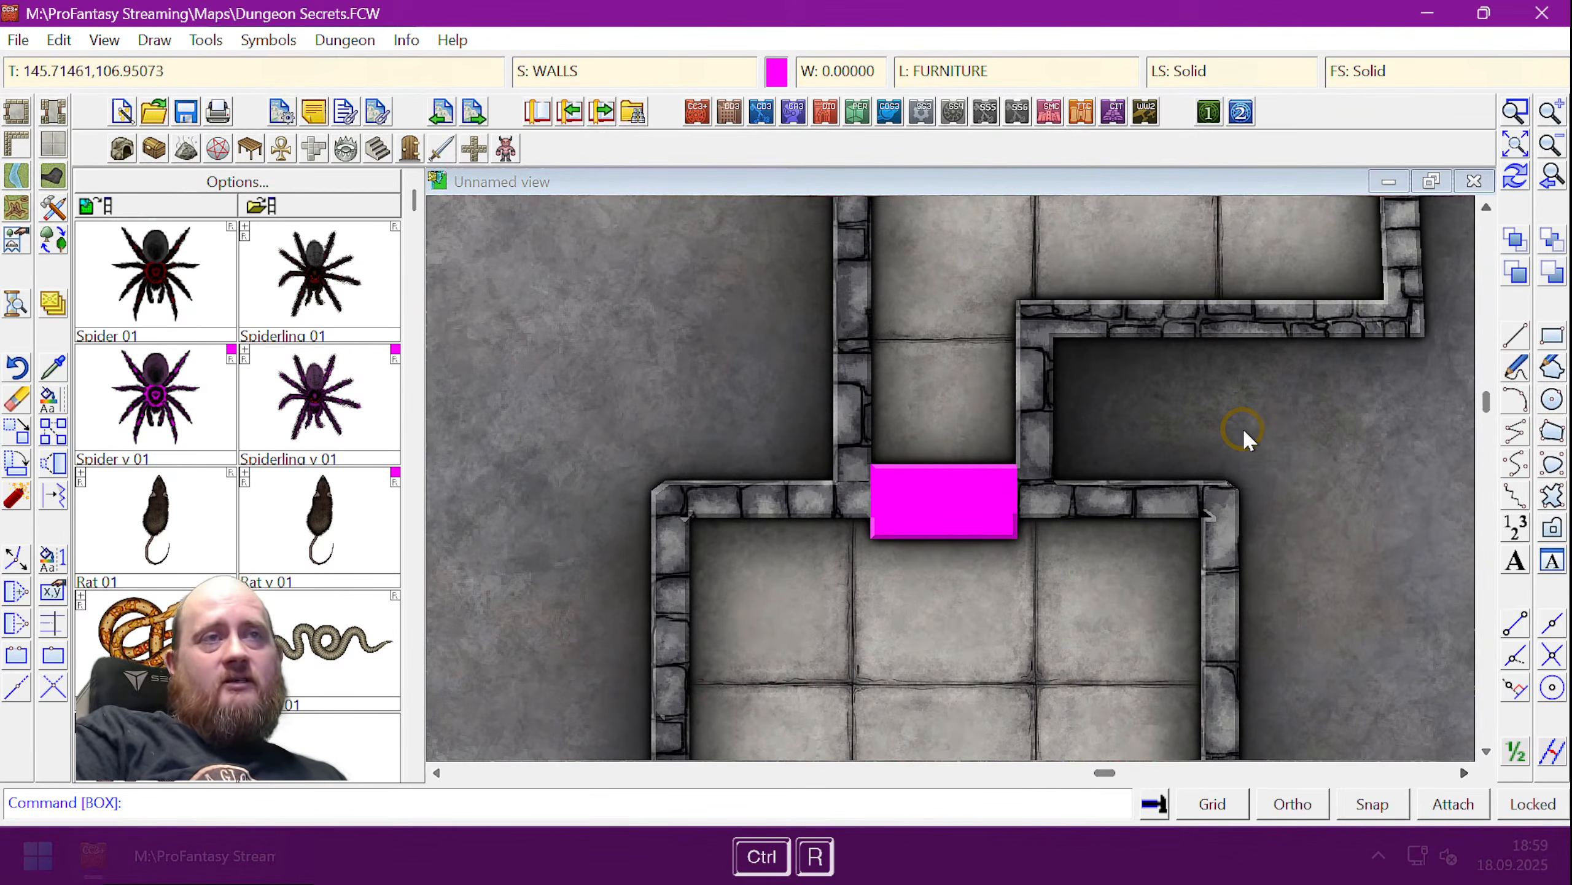
pyautogui.scroll(-2, 1243, 428)
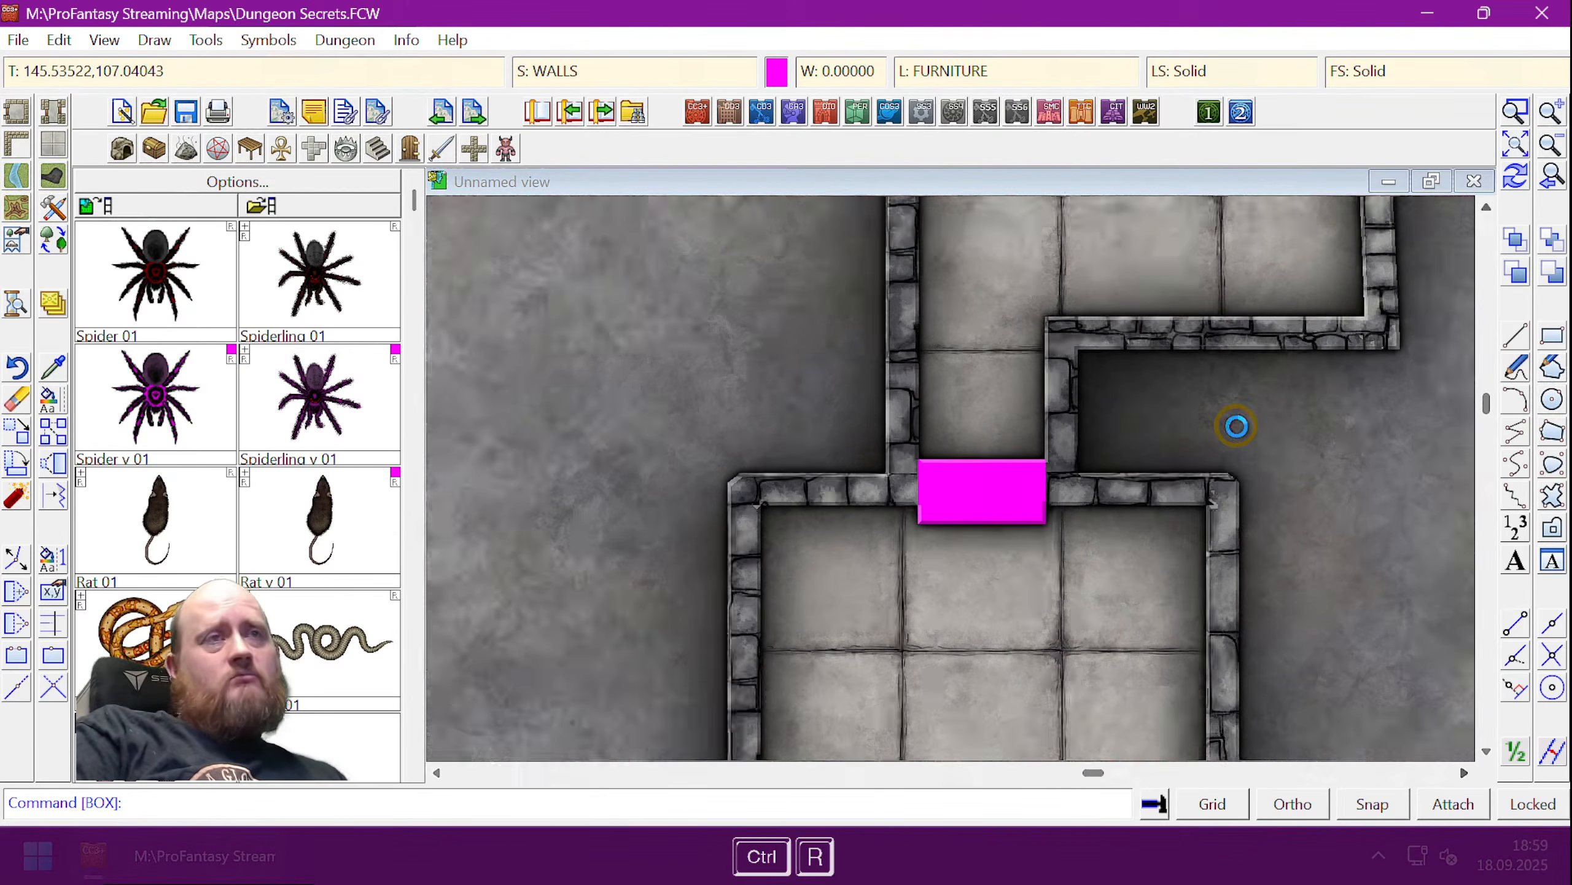
pyautogui.scroll(2, 1241, 425)
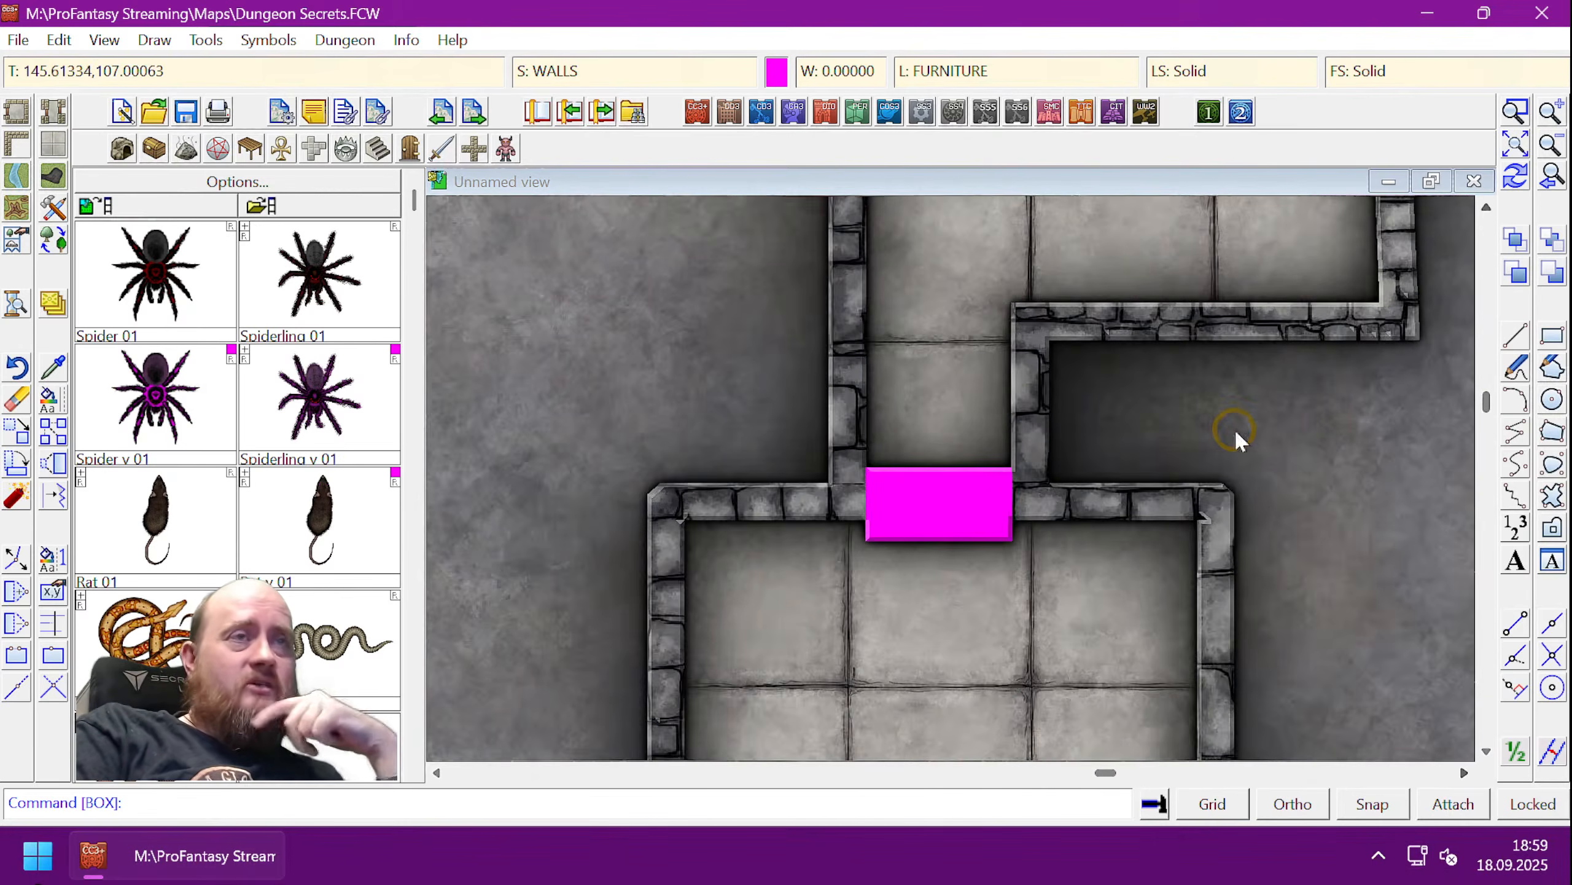
pyautogui.scroll(-2, 1232, 428)
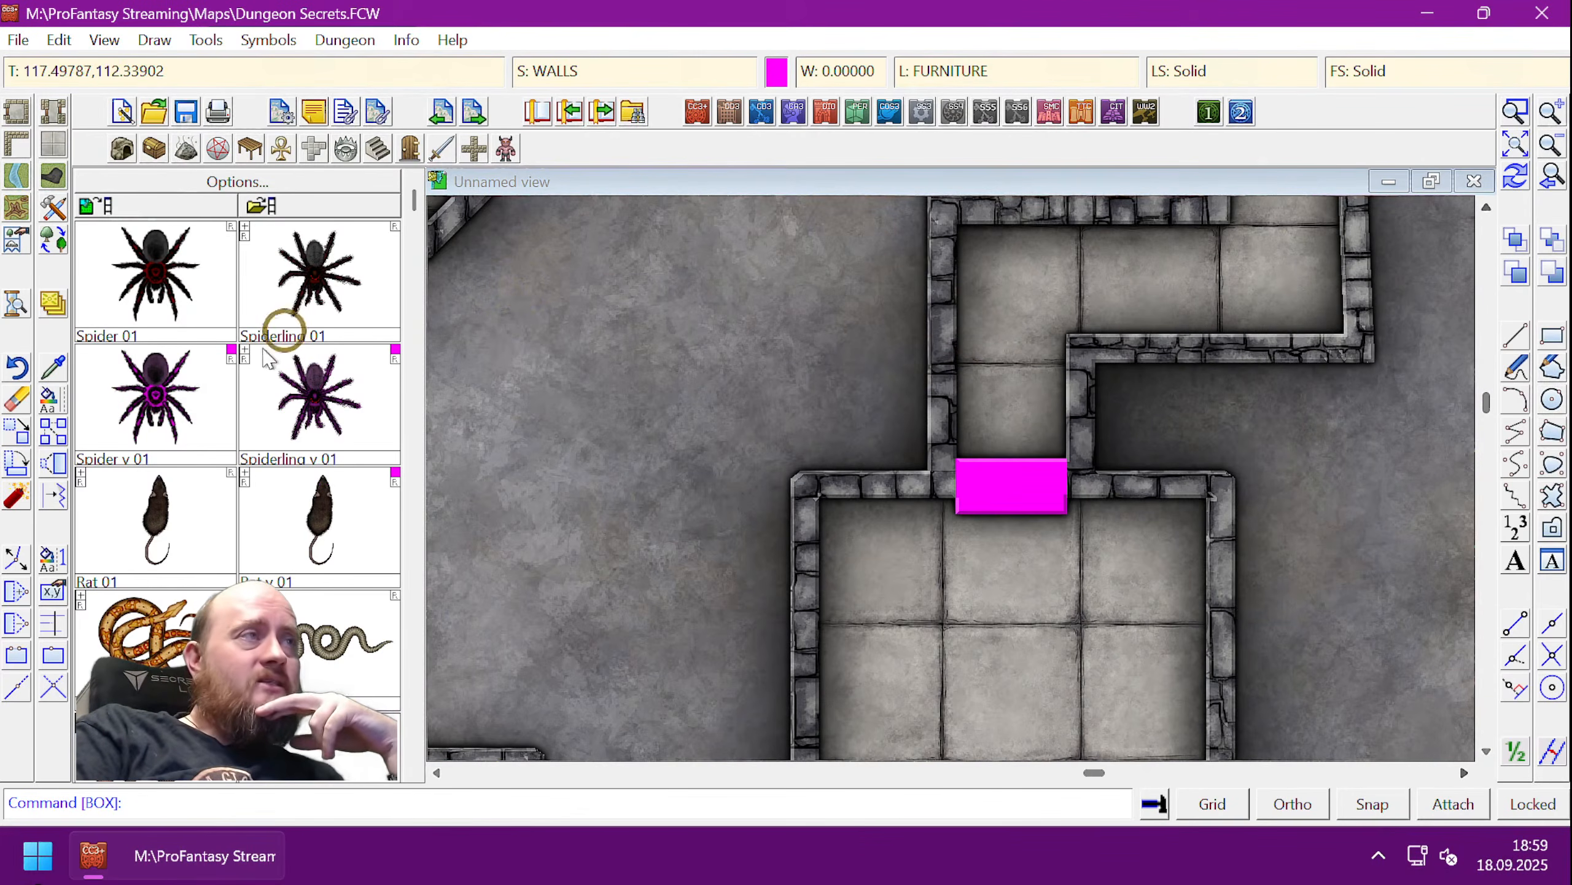
# - In Drawing Sheets and Effects, add Color Key to WALLS with knock-out colour 255,0,255
pyautogui.click(53, 303)
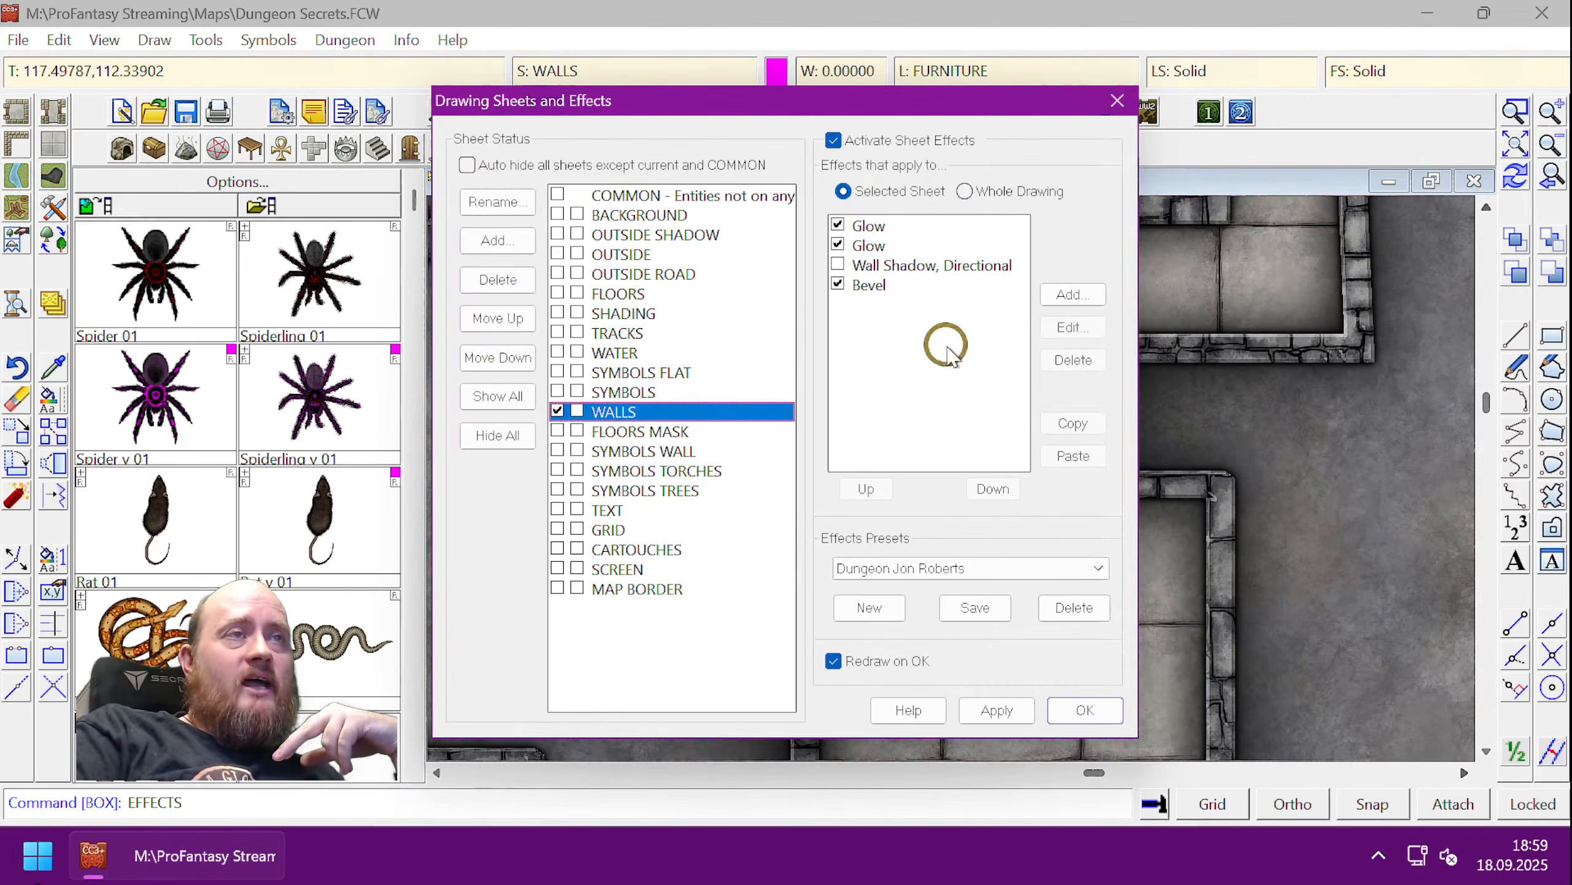
pyautogui.click(1078, 295)
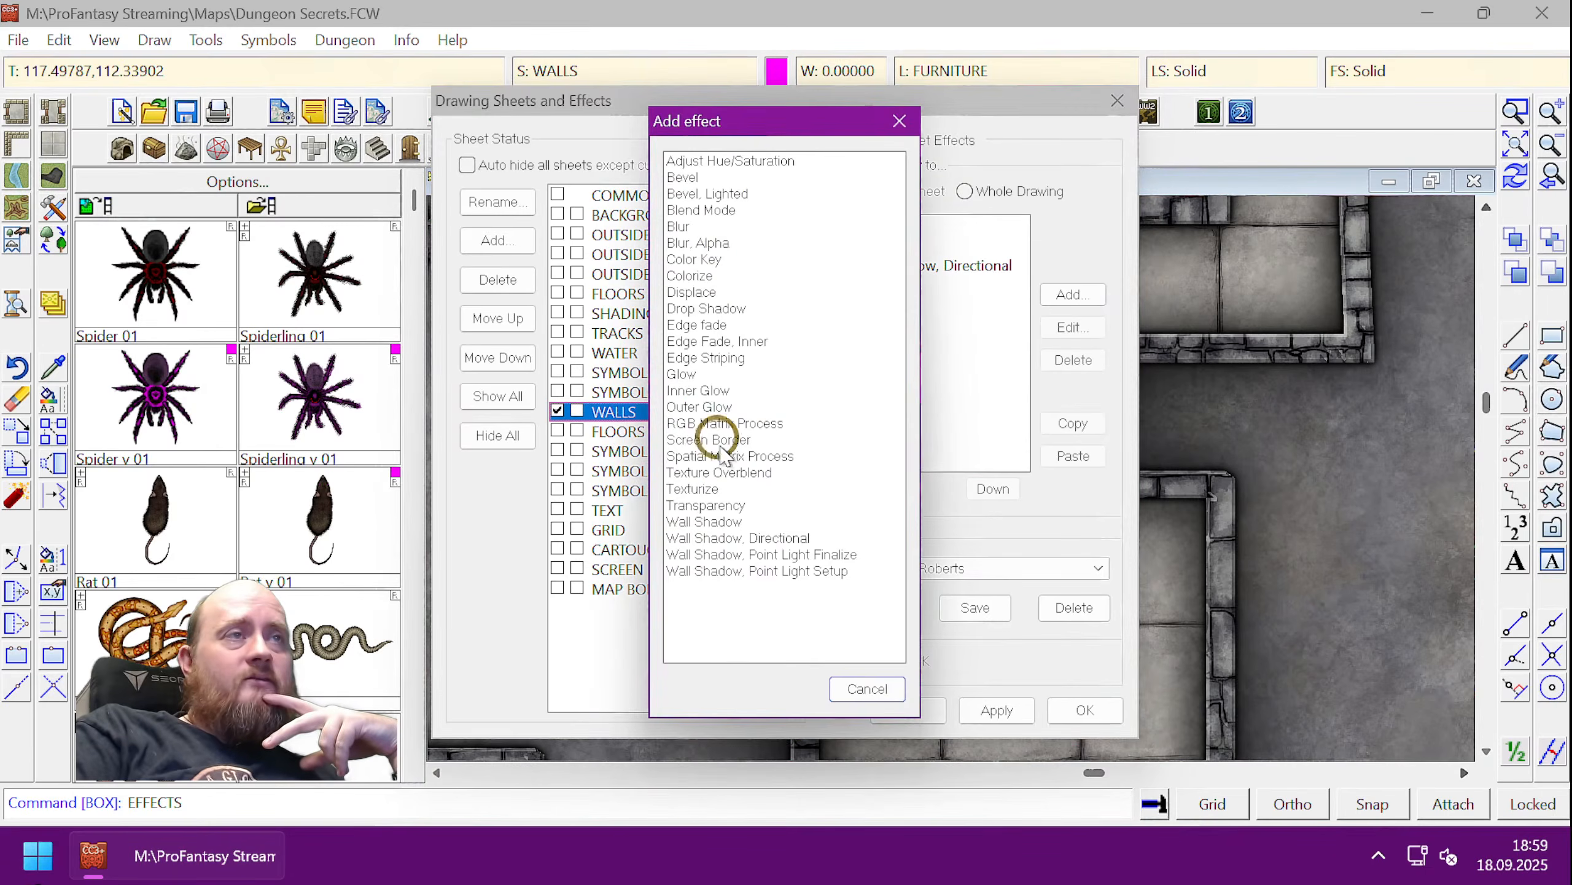
pyautogui.doubleClick(695, 260)
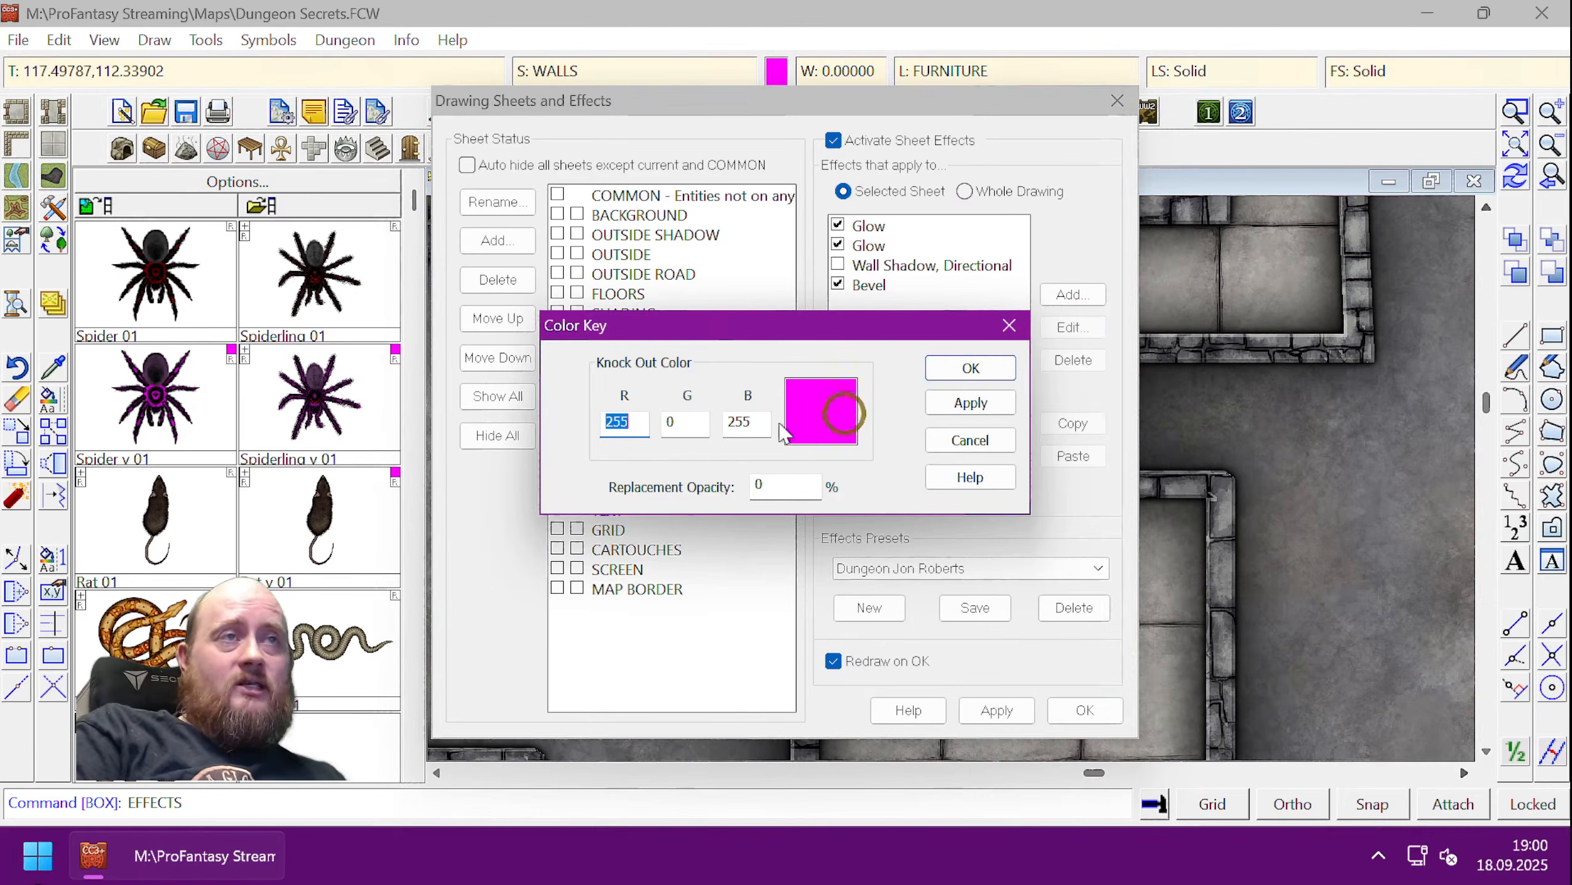
pyautogui.click(971, 367)
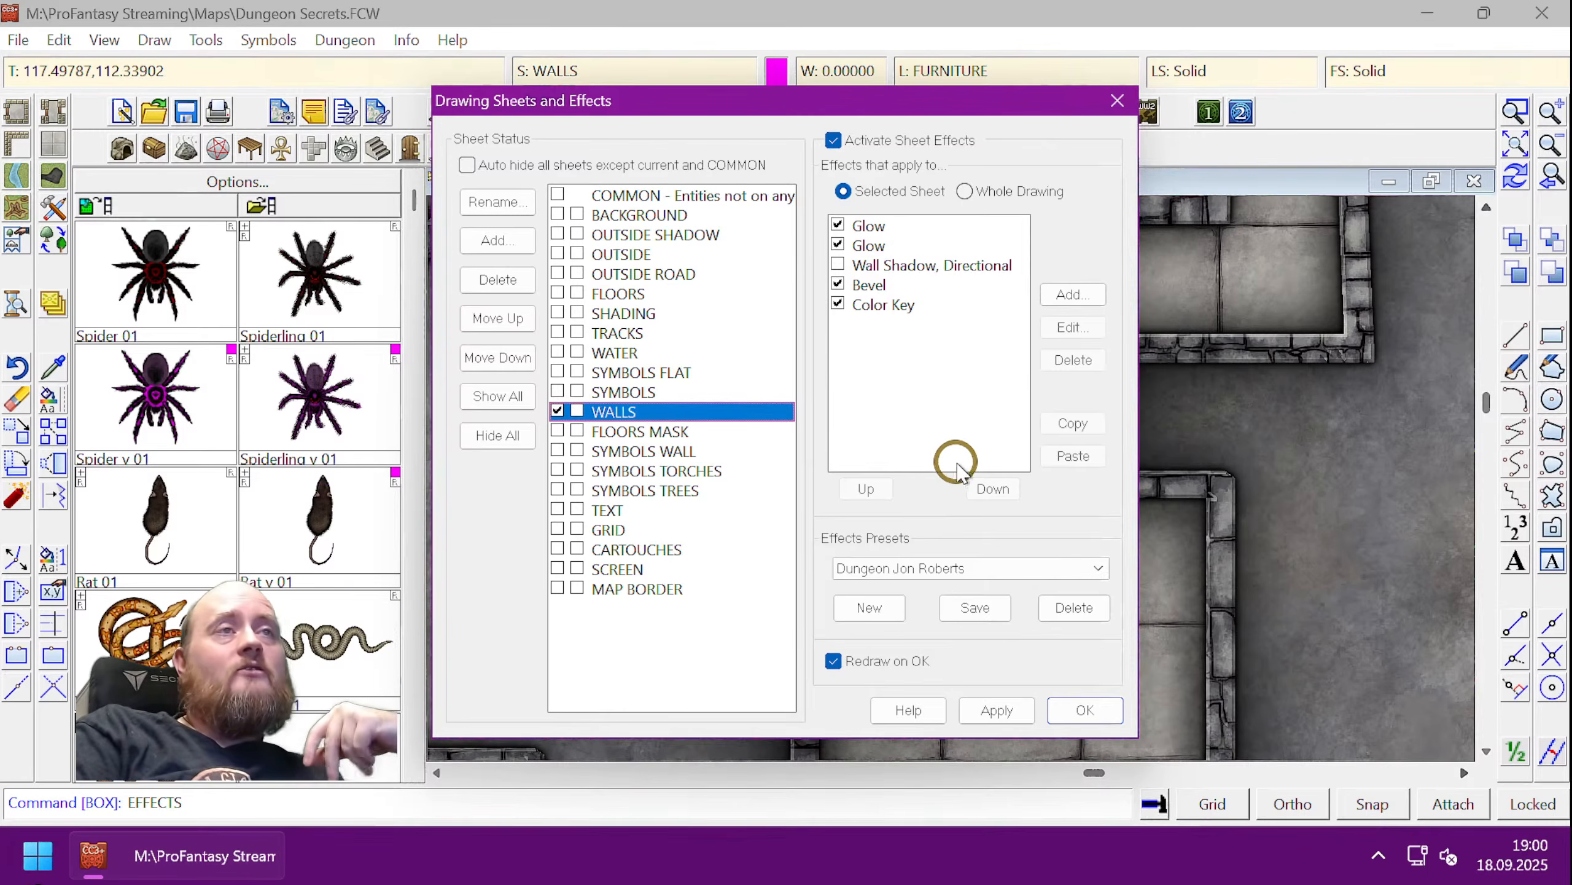
# - Test the Color Key position by moving it to the top, then the bottom, and previewing
pyautogui.click(899, 306)
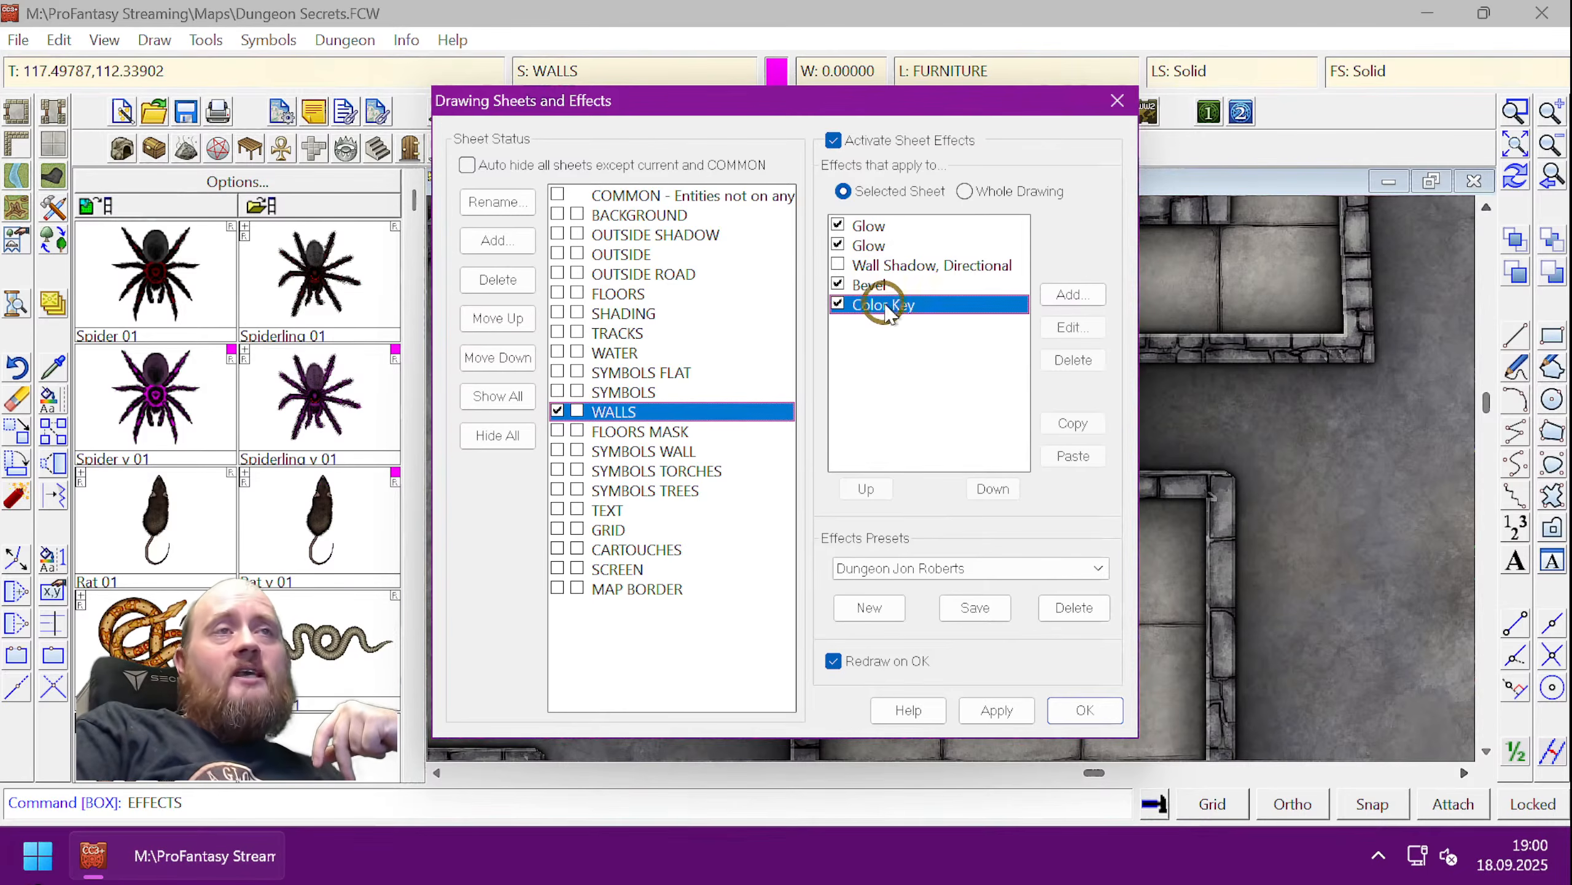
pyautogui.click(865, 489)
pyautogui.click(865, 489)
pyautogui.click(866, 489)
pyautogui.click(866, 489)
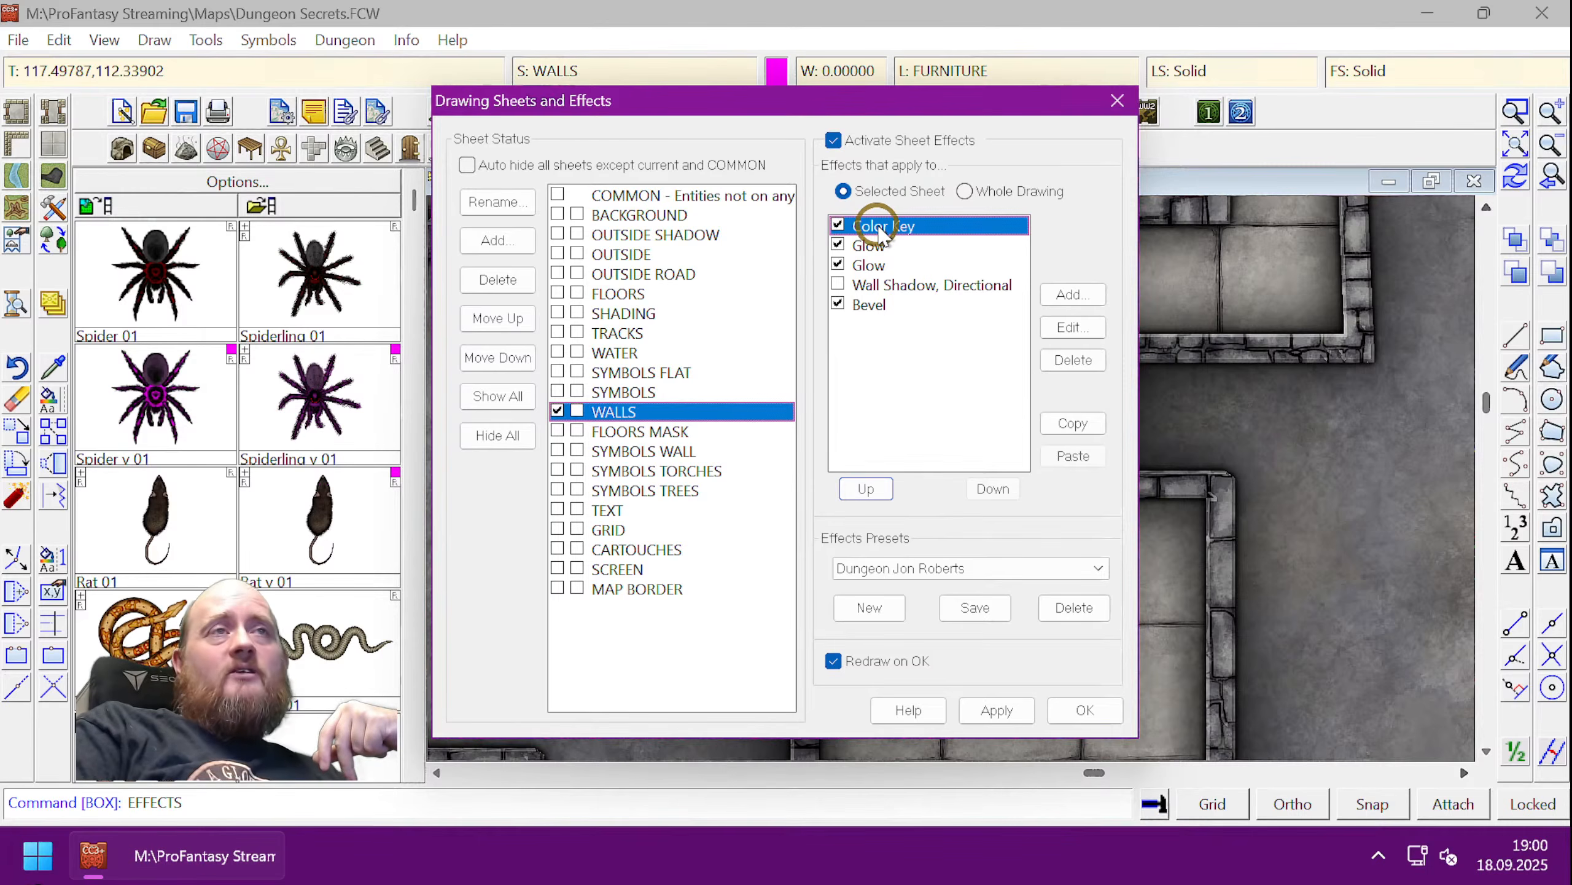
pyautogui.moveTo(906, 104); pyautogui.dragTo(544, 113)
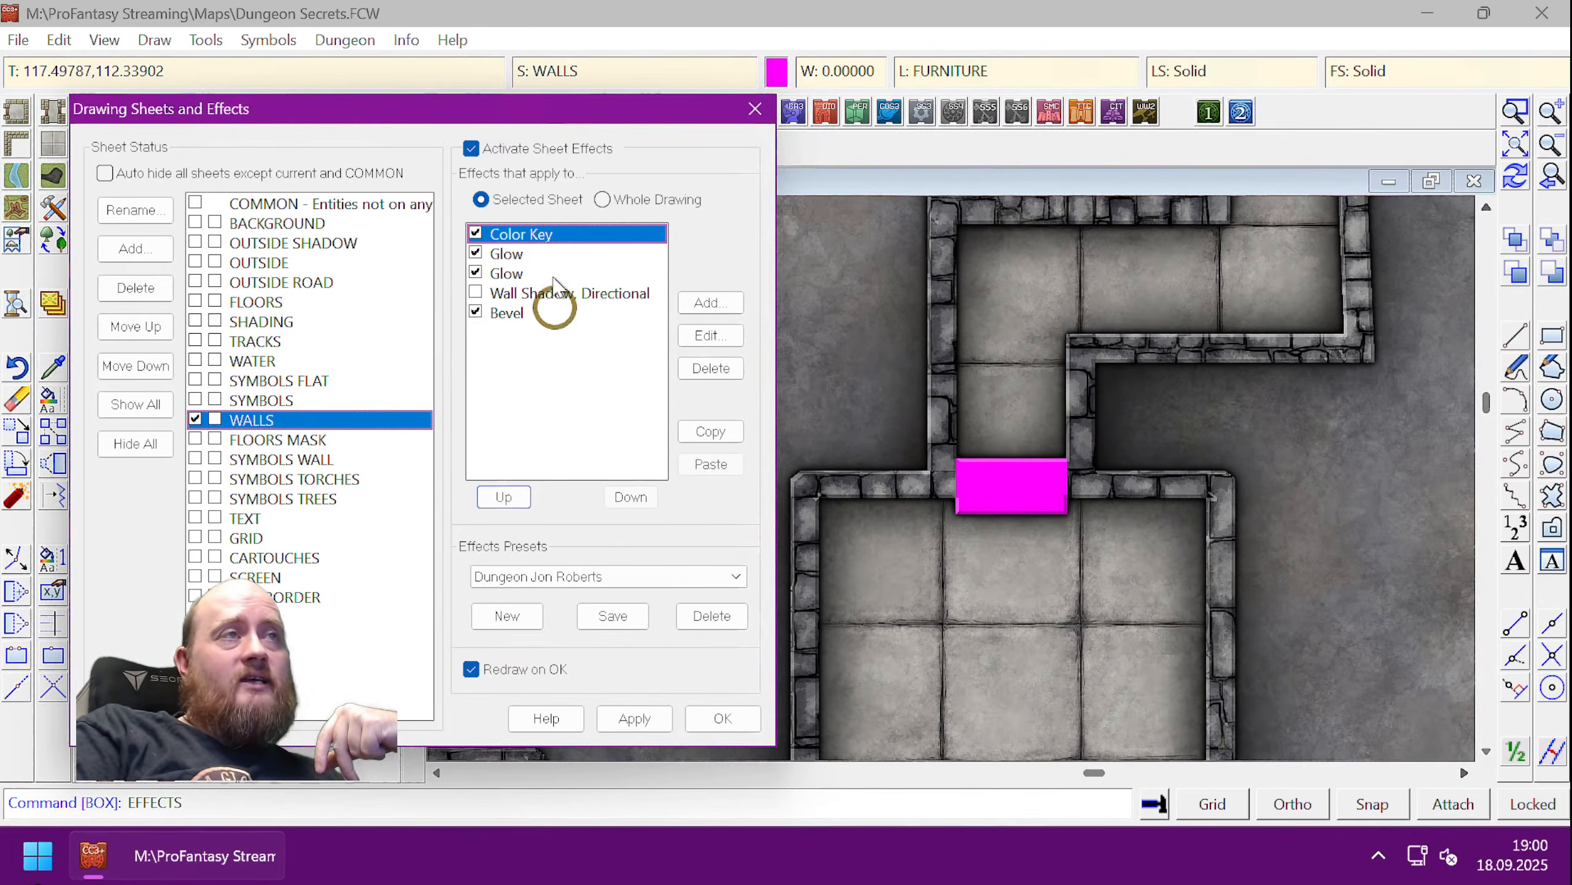
pyautogui.click(630, 496)
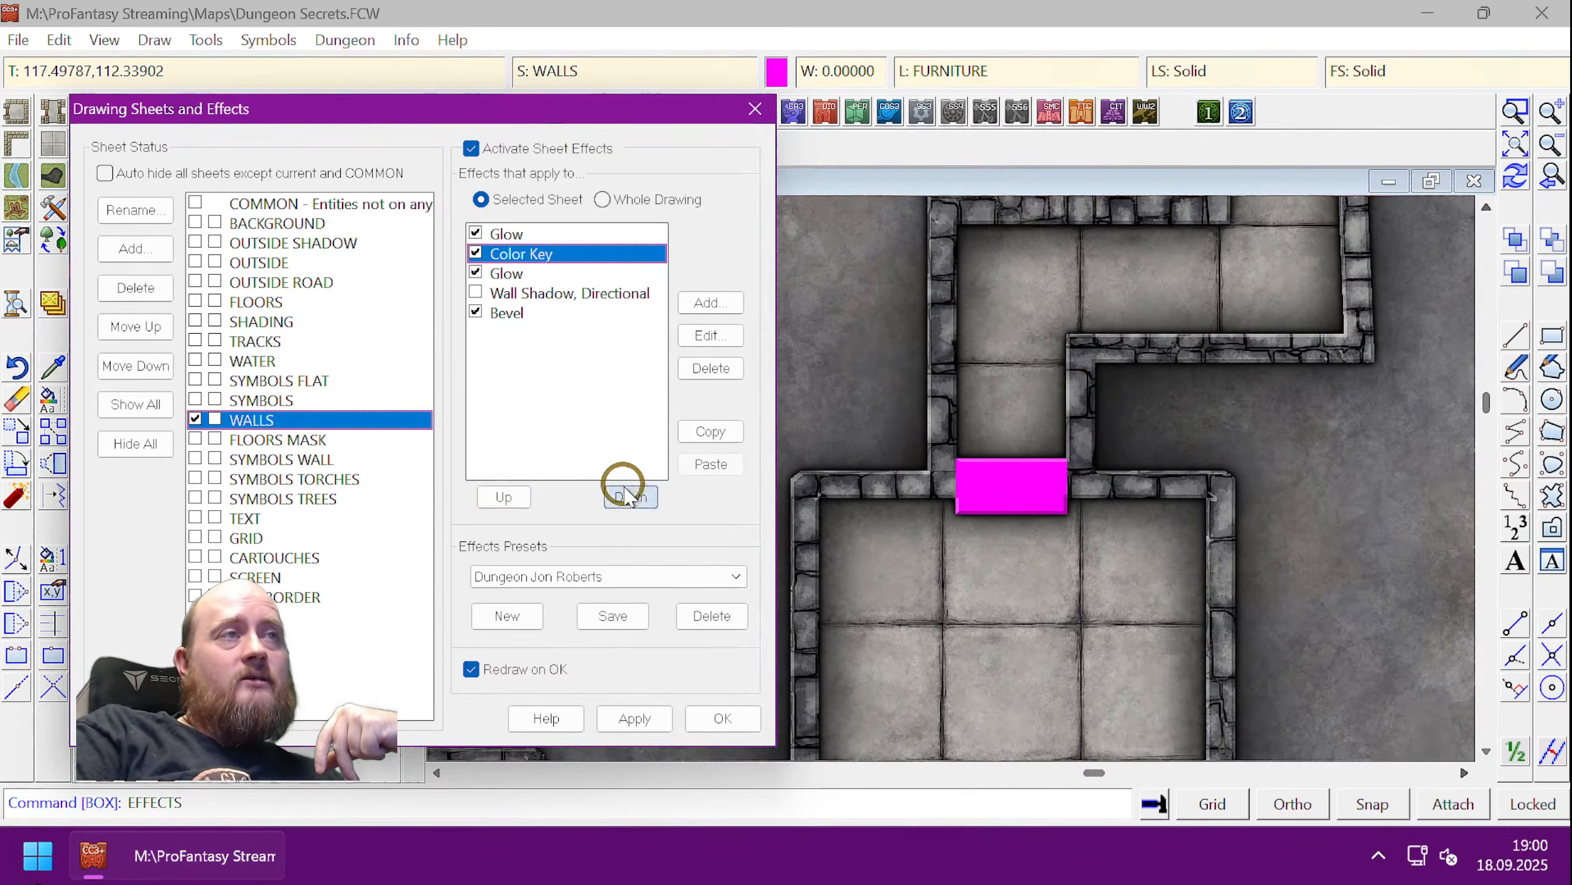
pyautogui.click(630, 496)
pyautogui.click(631, 496)
pyautogui.click(630, 496)
pyautogui.click(628, 703)
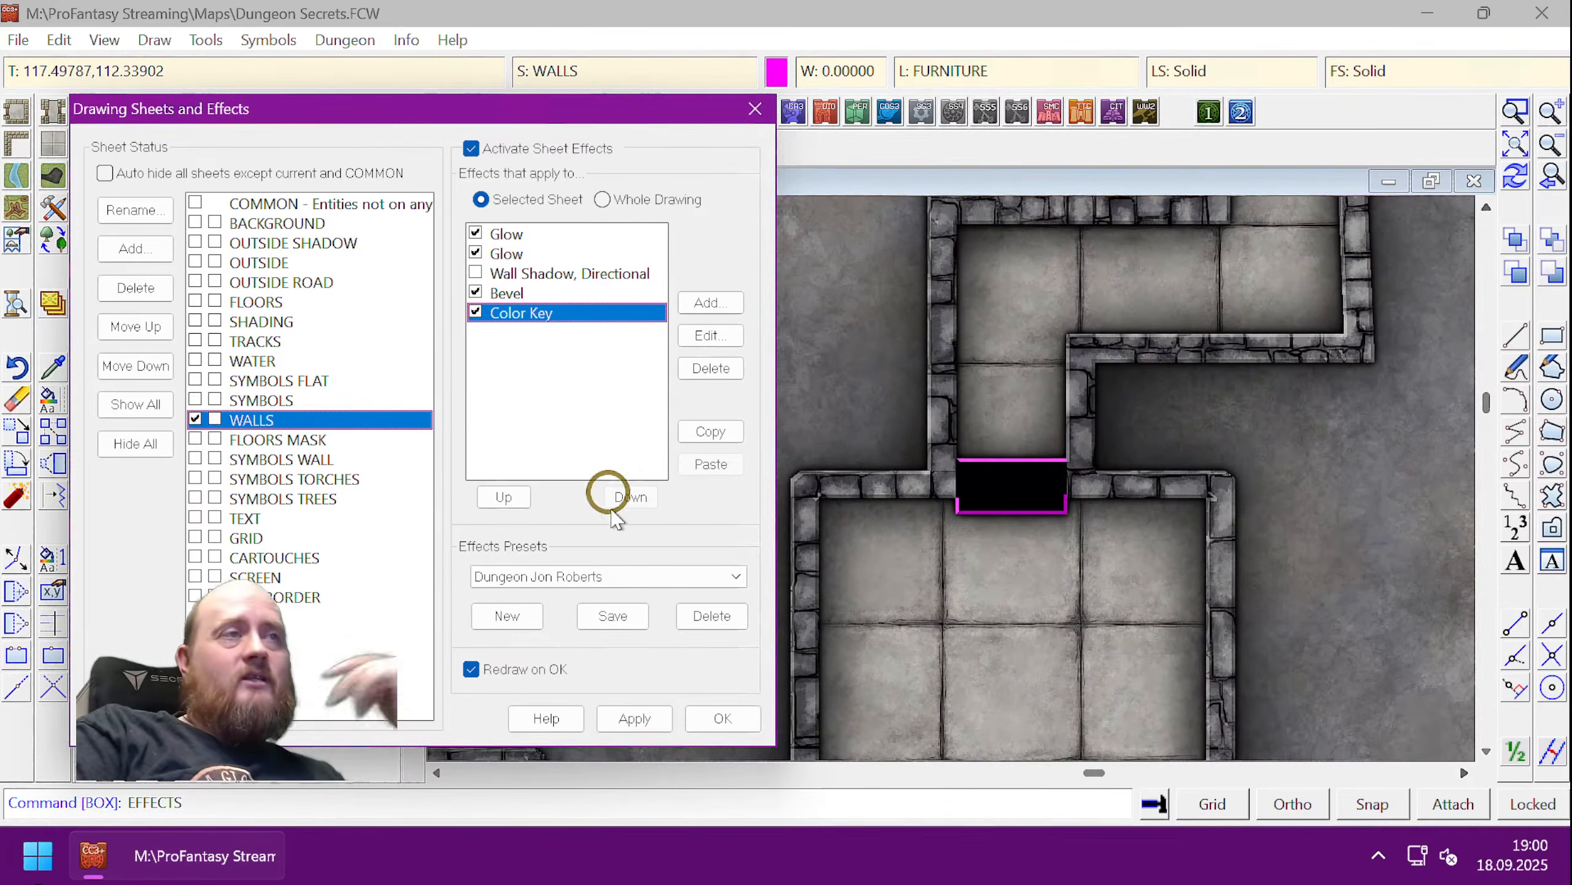
# - Return Color Key to the top of the WALLS effects, apply, and close the dialog
pyautogui.click(504, 496)
pyautogui.click(505, 496)
pyautogui.click(504, 497)
pyautogui.click(504, 496)
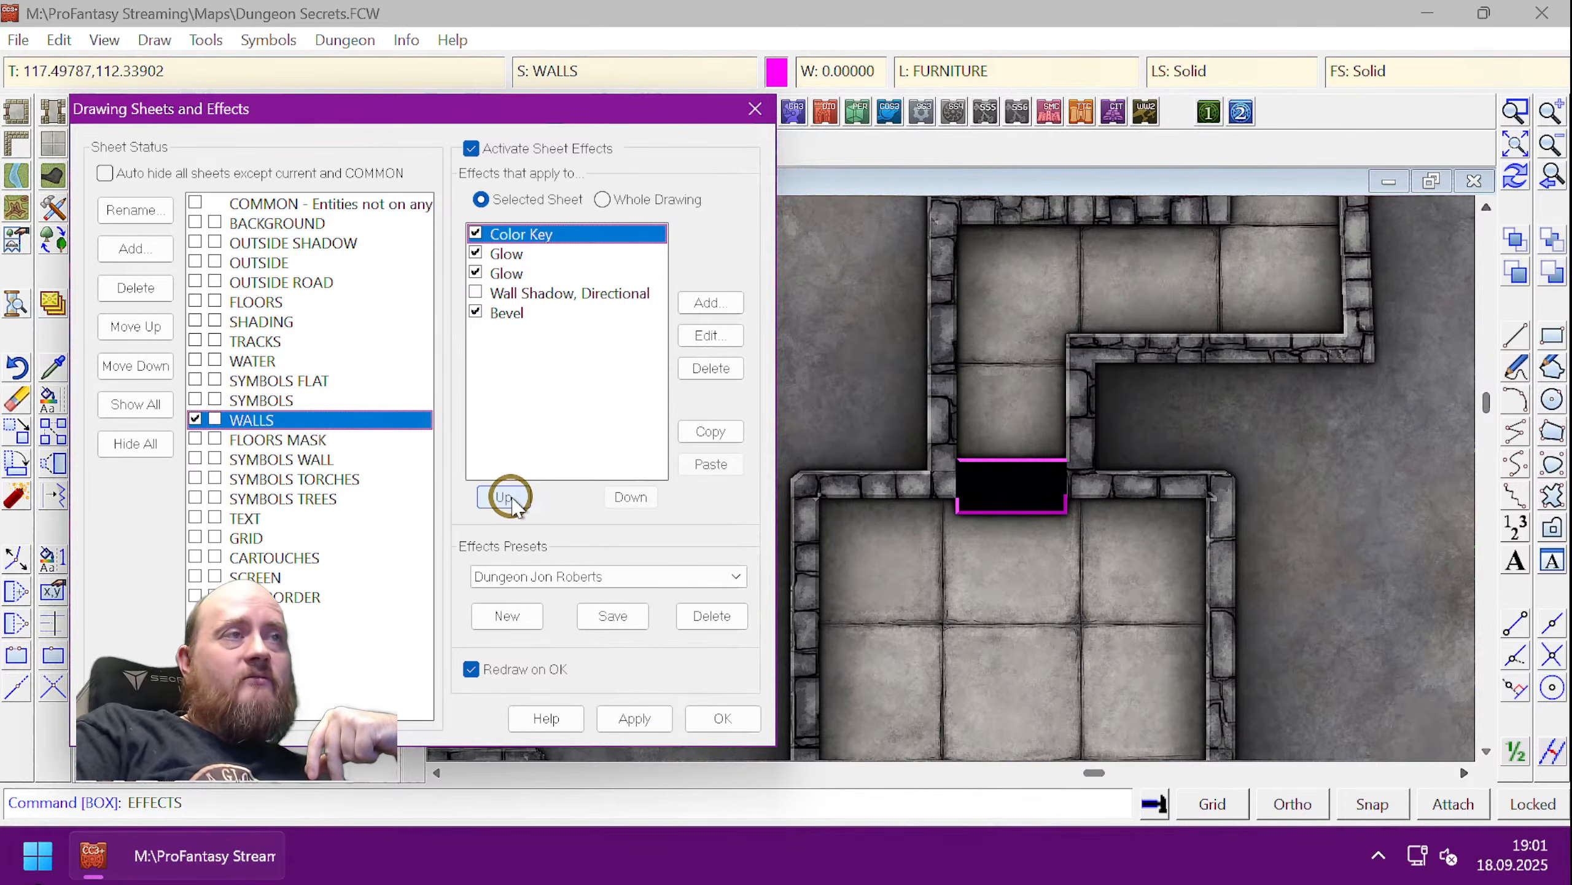
pyautogui.click(636, 719)
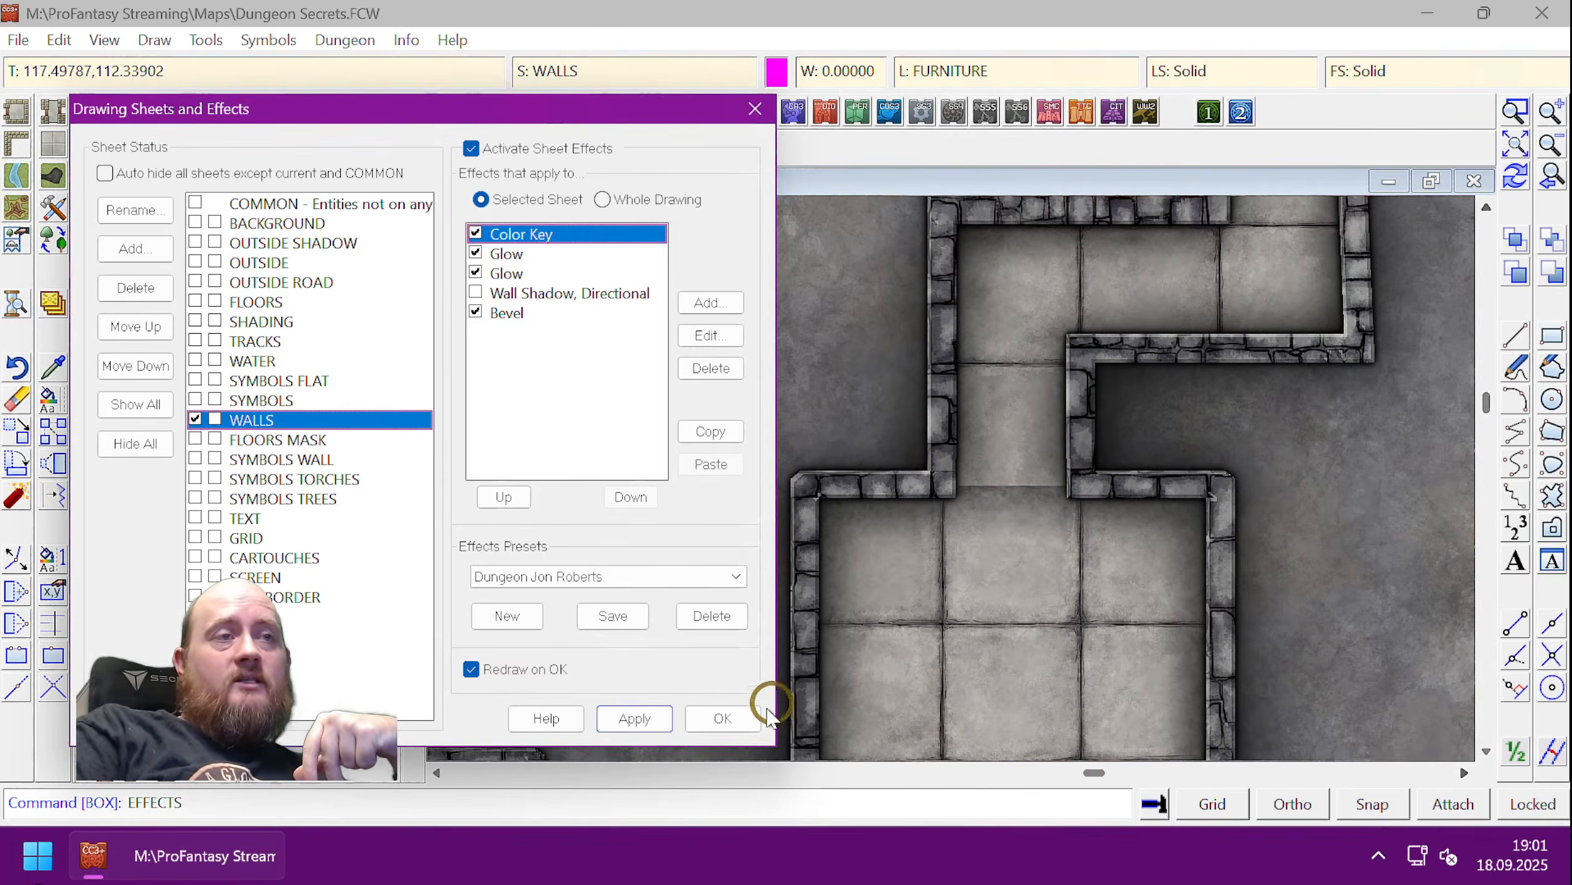
pyautogui.click(731, 718)
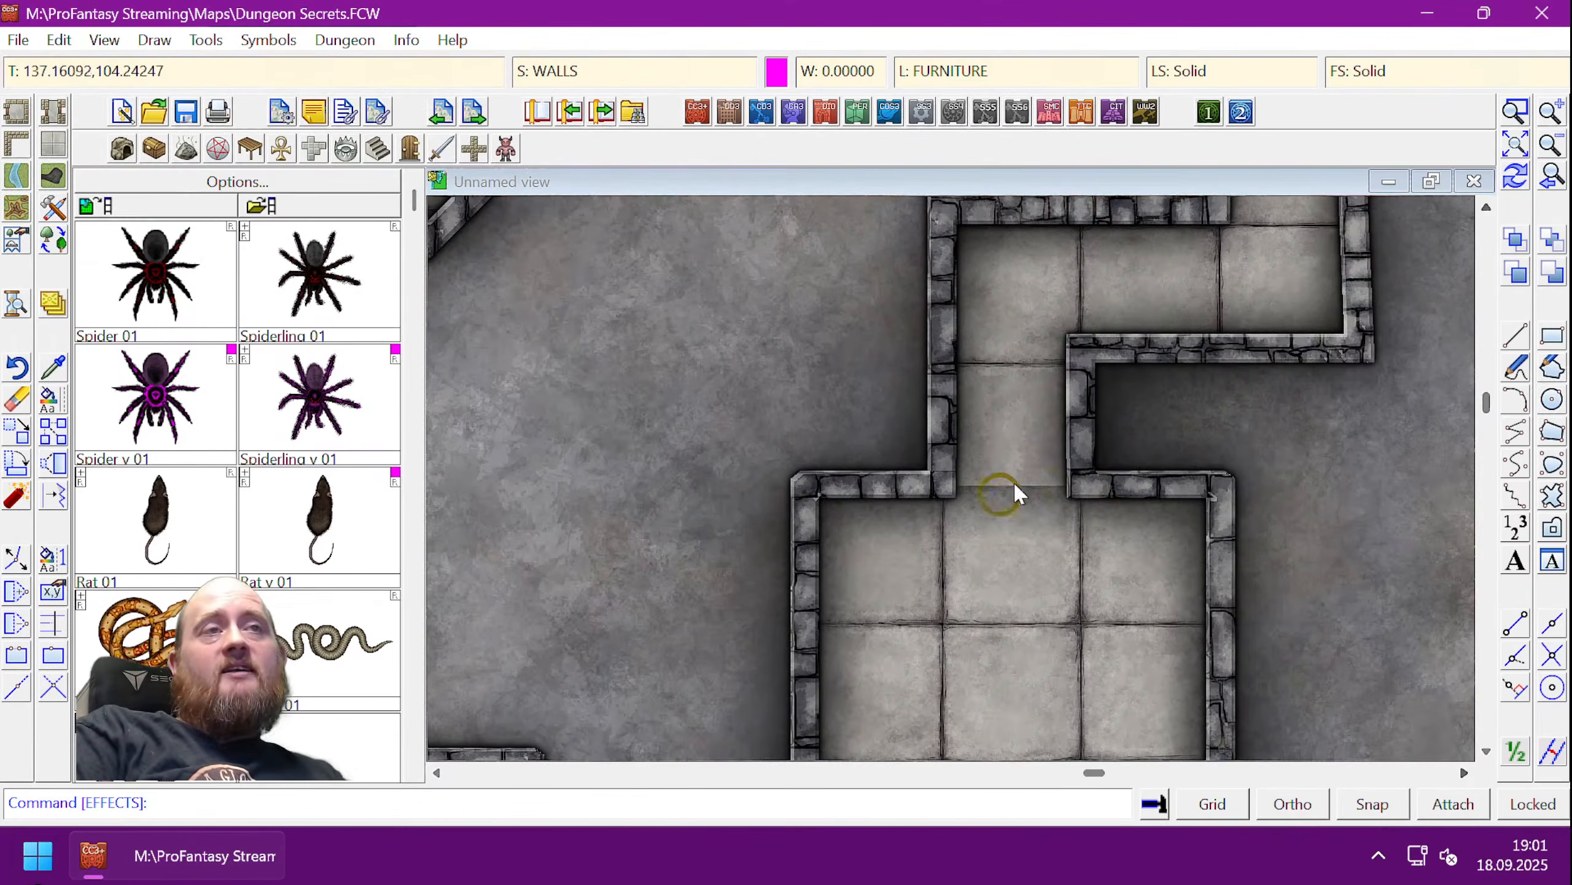
# - Hide the Secret Room layer with TOGL, then start Change Properties with a window around the magenta block
pyautogui.scroll(3, 1087, 517)
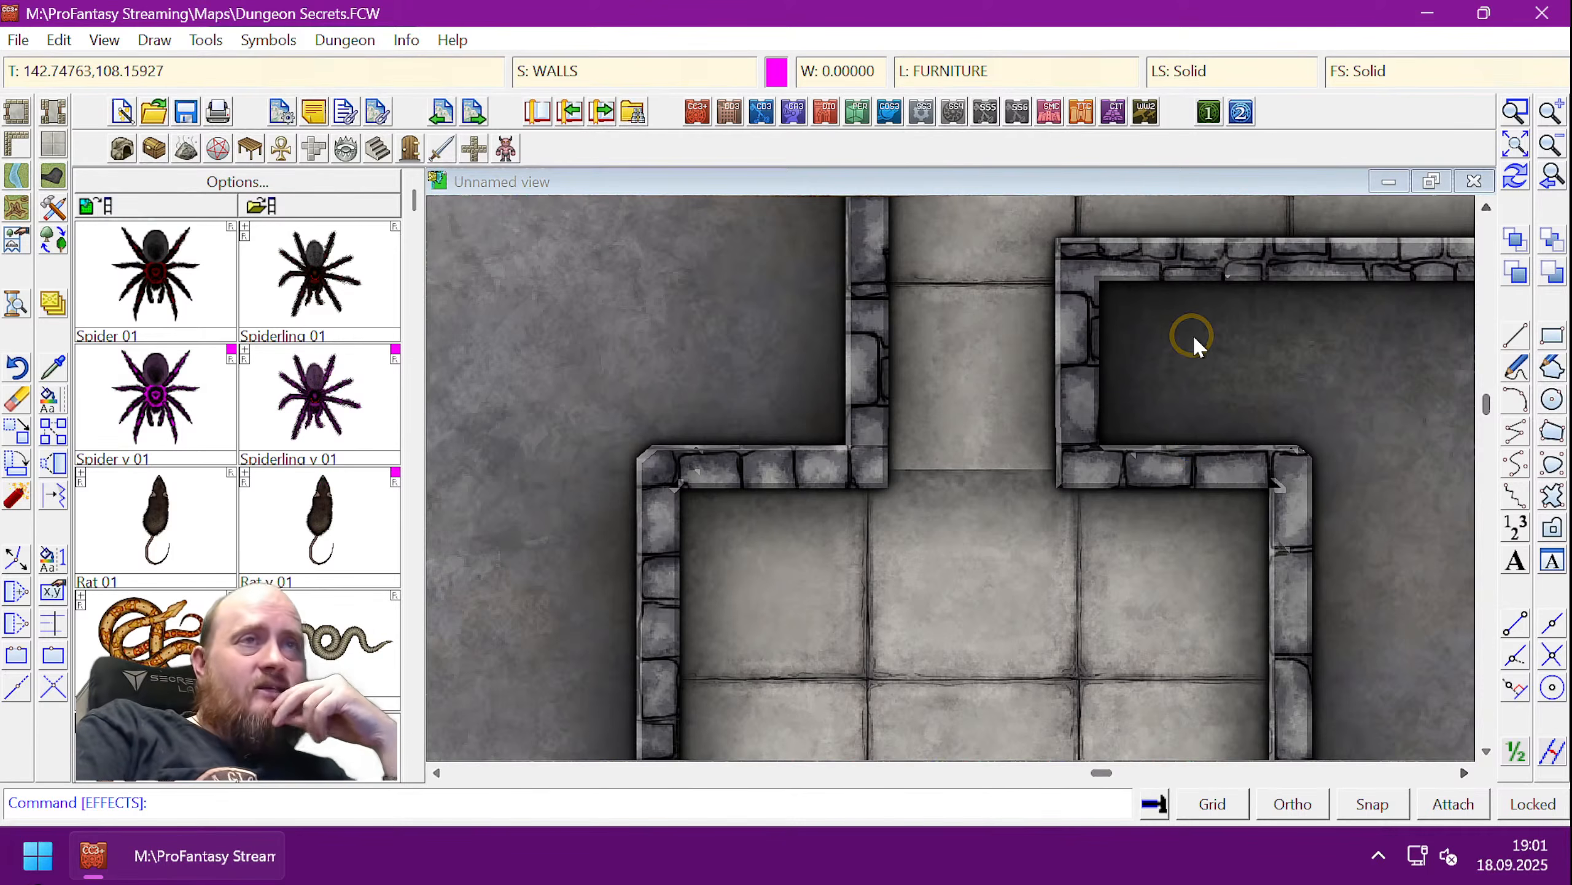
pyautogui.scroll(-1, 1275, 430)
pyautogui.scroll(-3, 1284, 430)
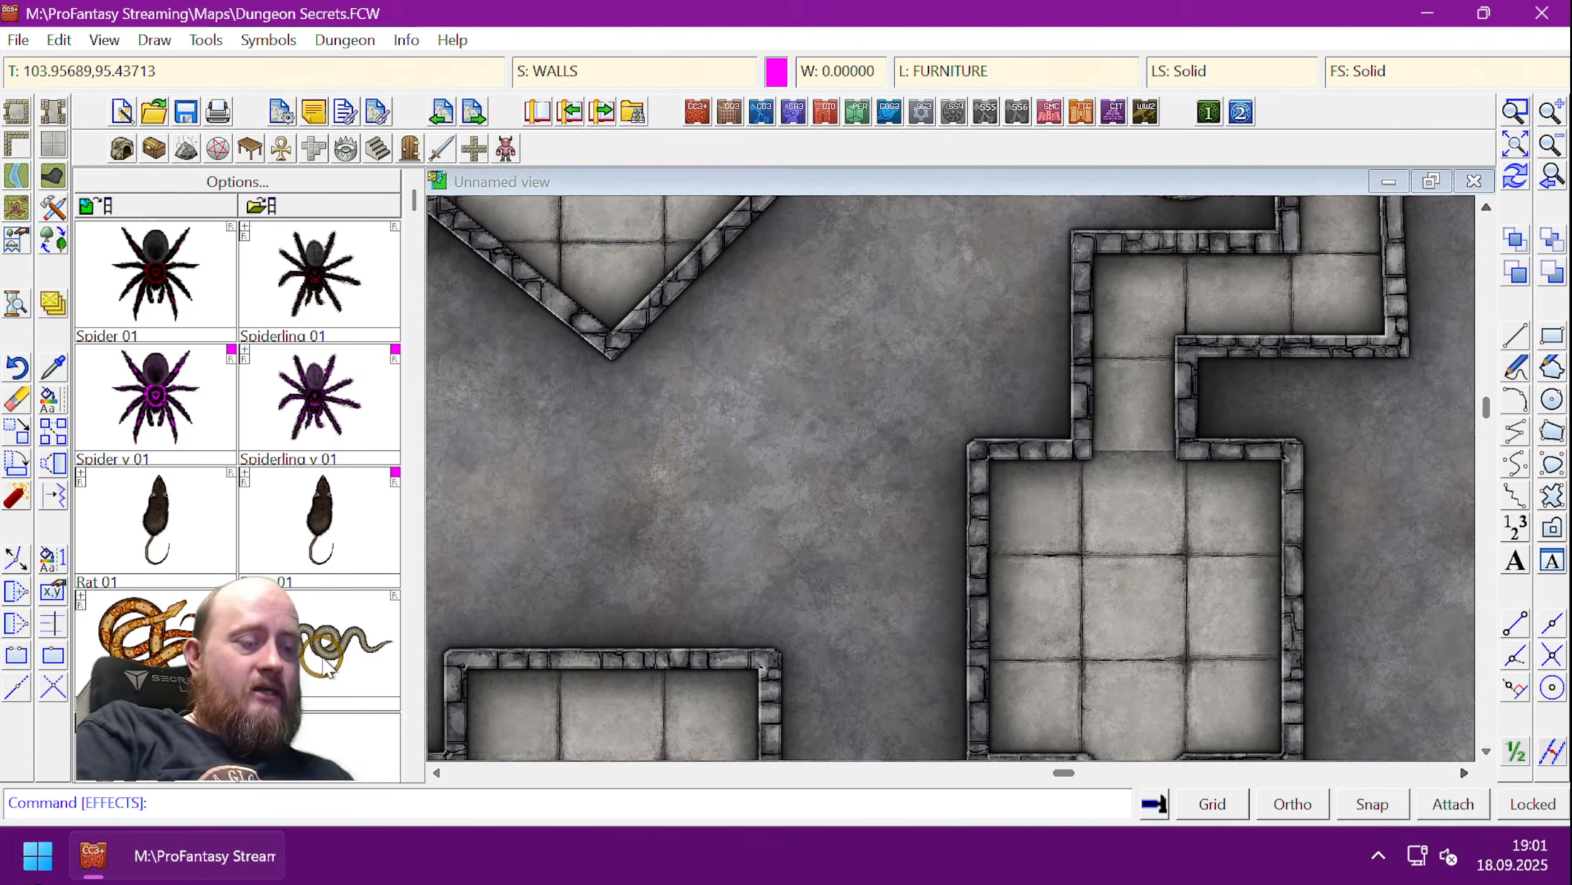
pyautogui.write('togl')
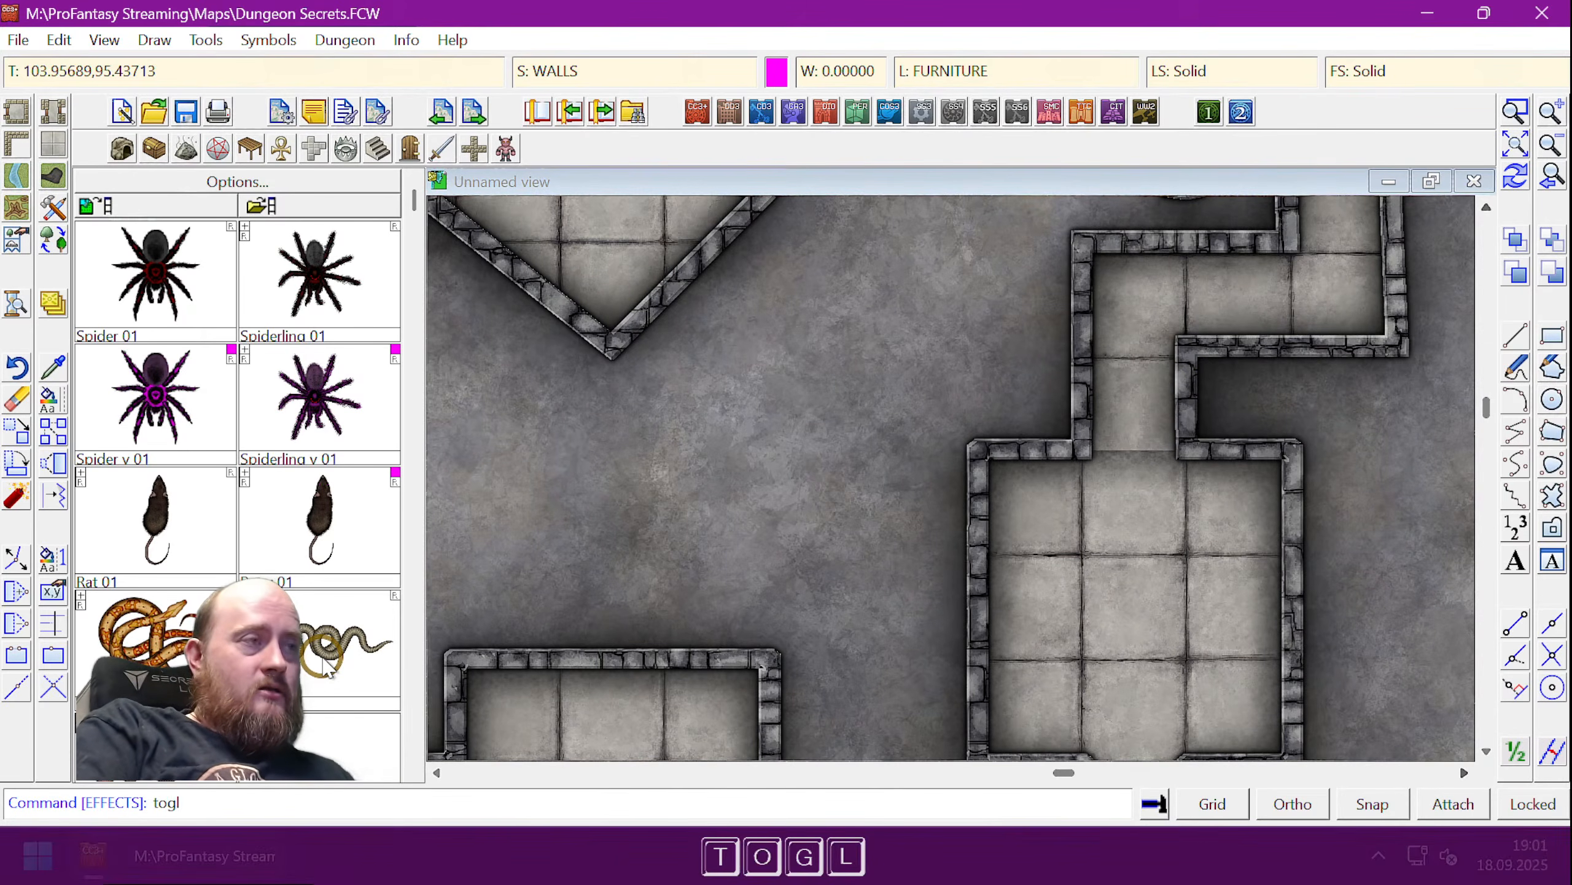
pyautogui.press('space')
pyautogui.write('secret room')
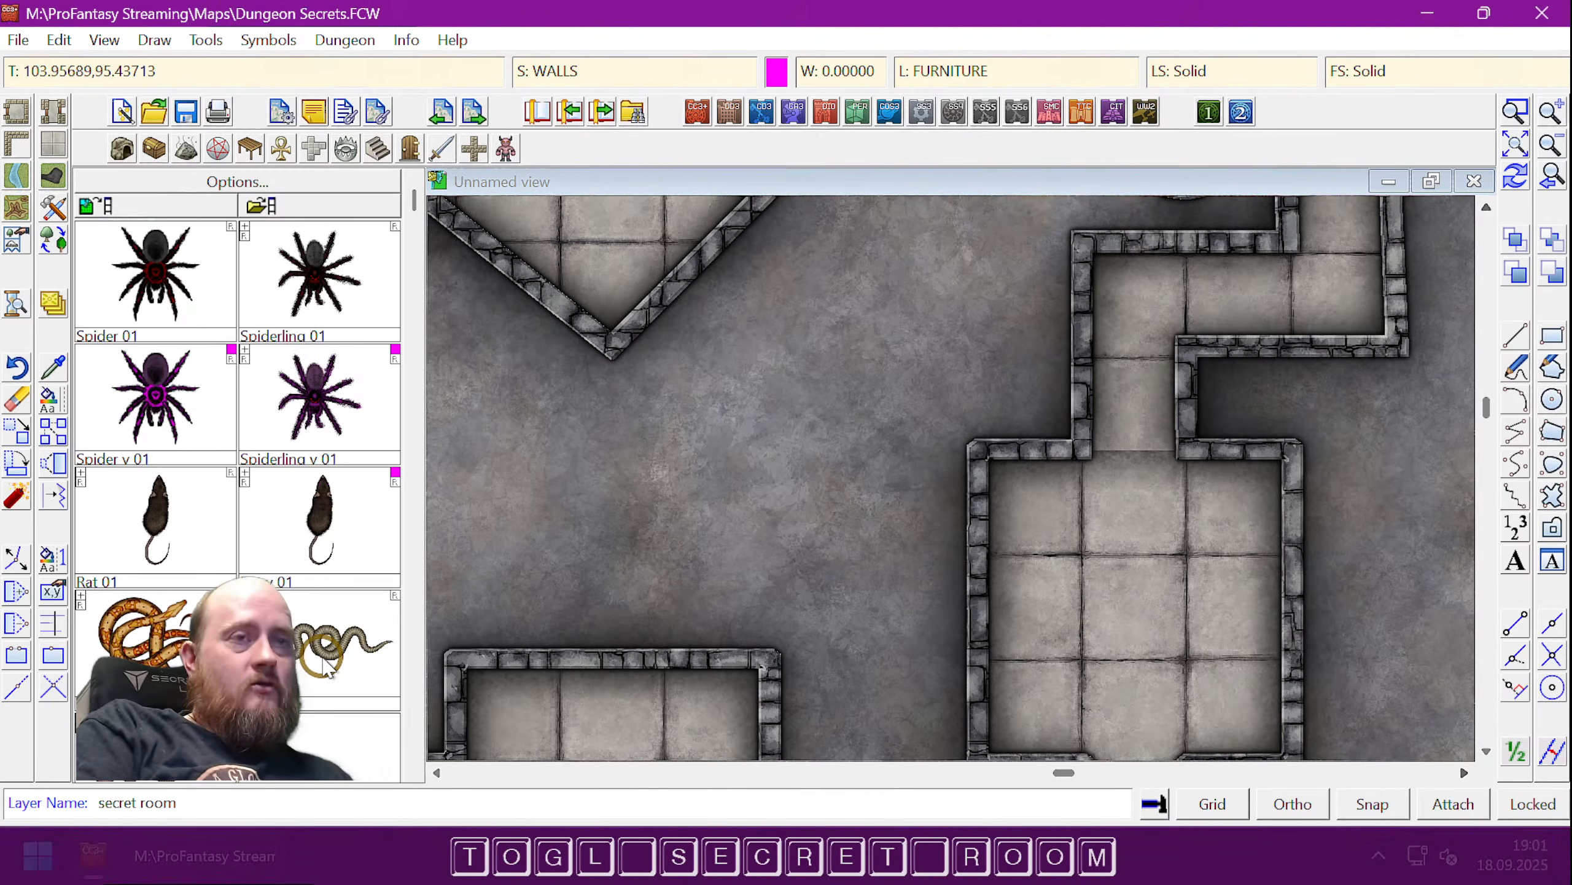
pyautogui.press('Return')
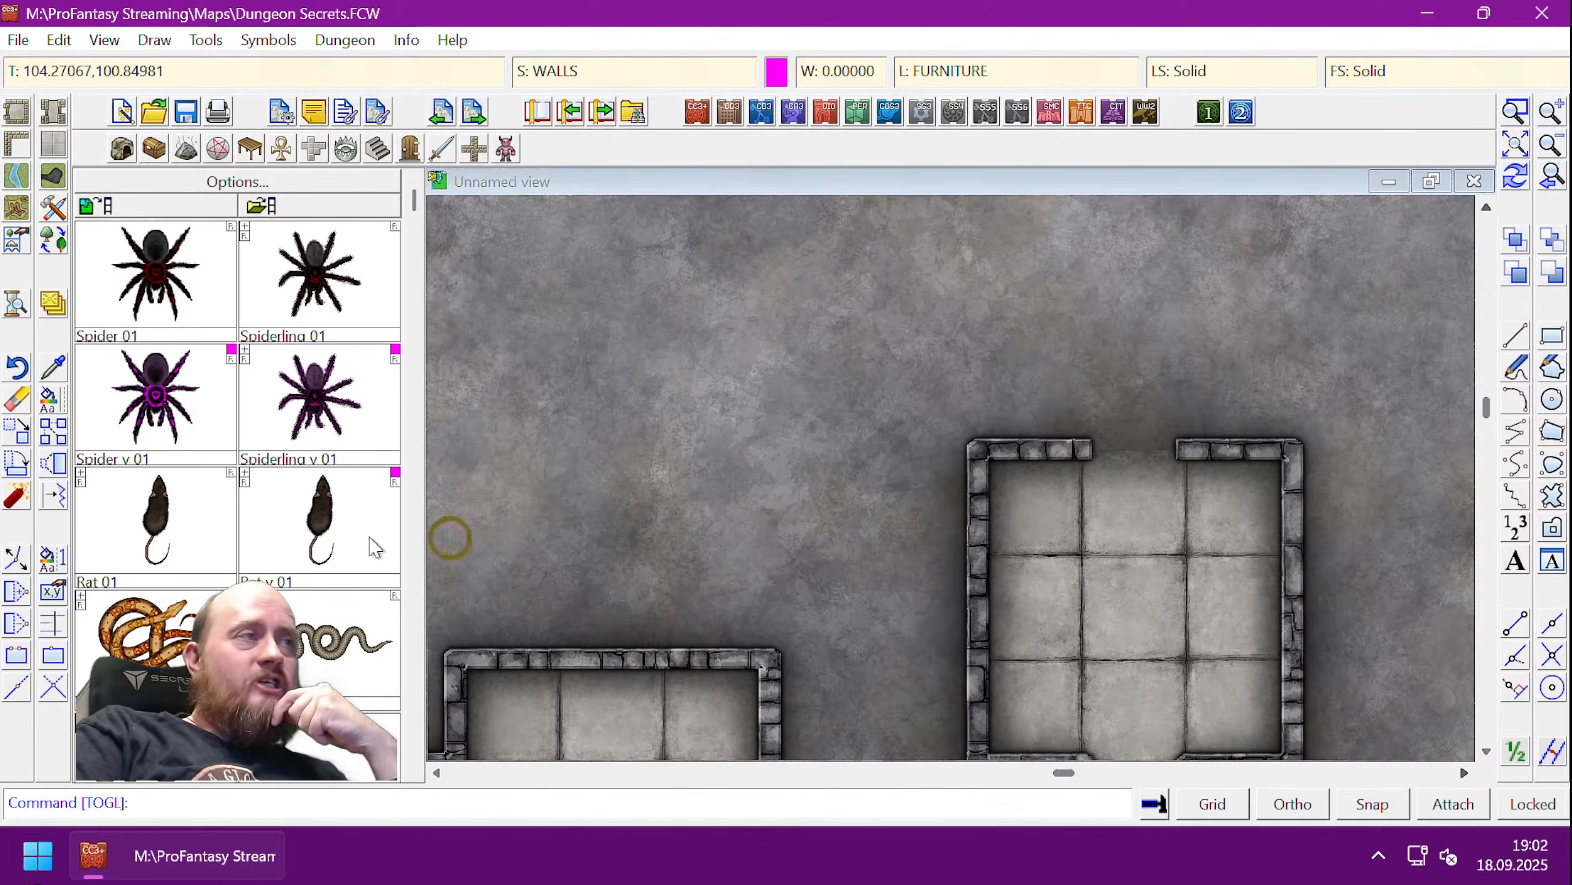
pyautogui.click(49, 399)
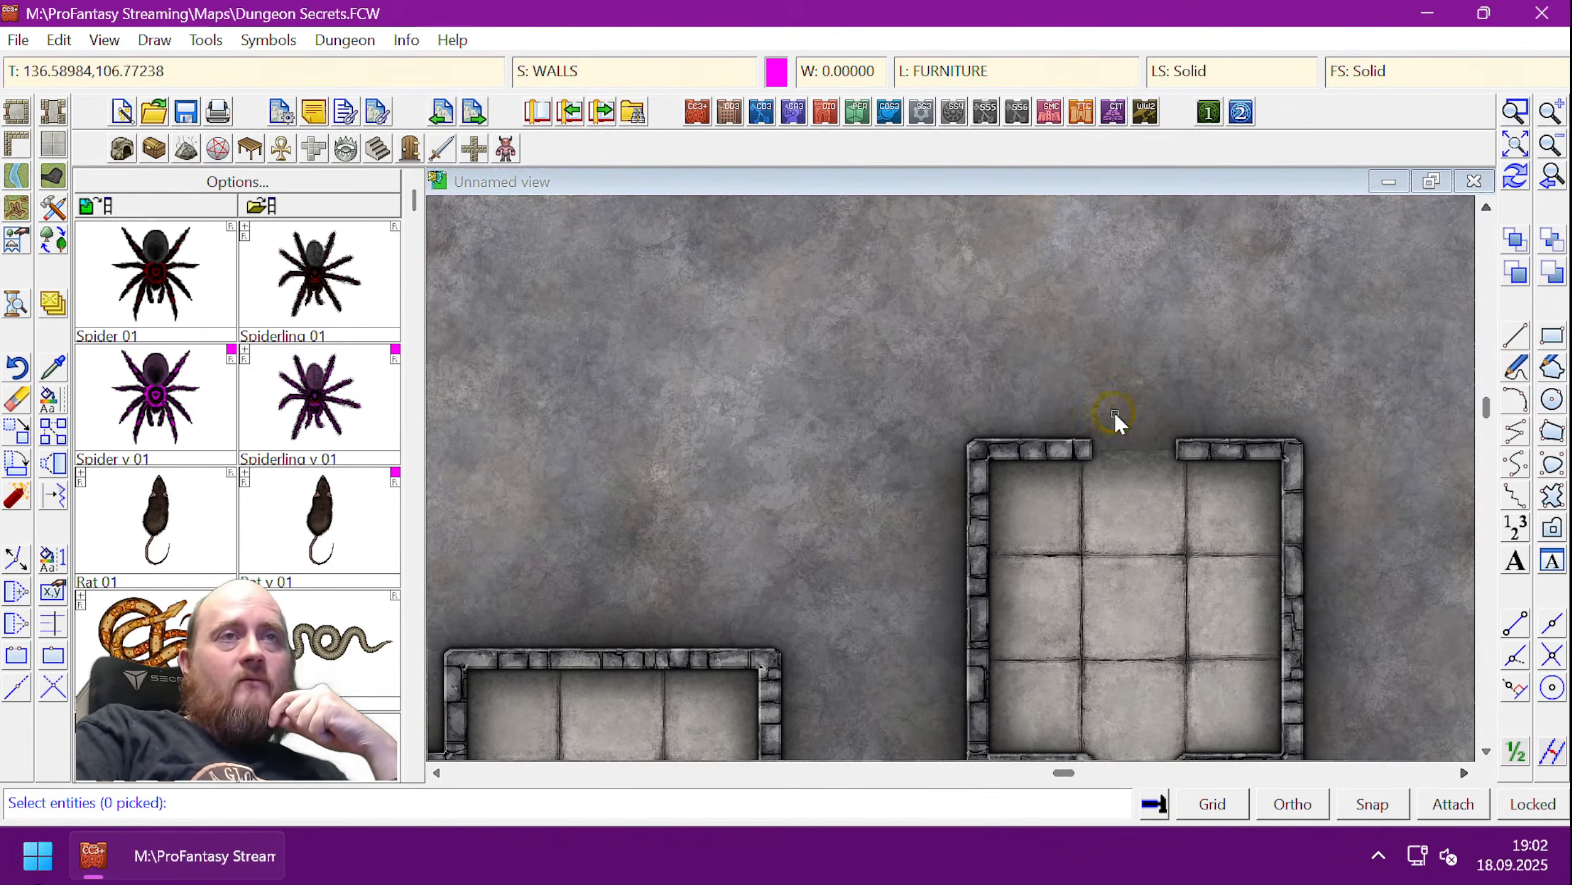
pyautogui.click(1133, 410)
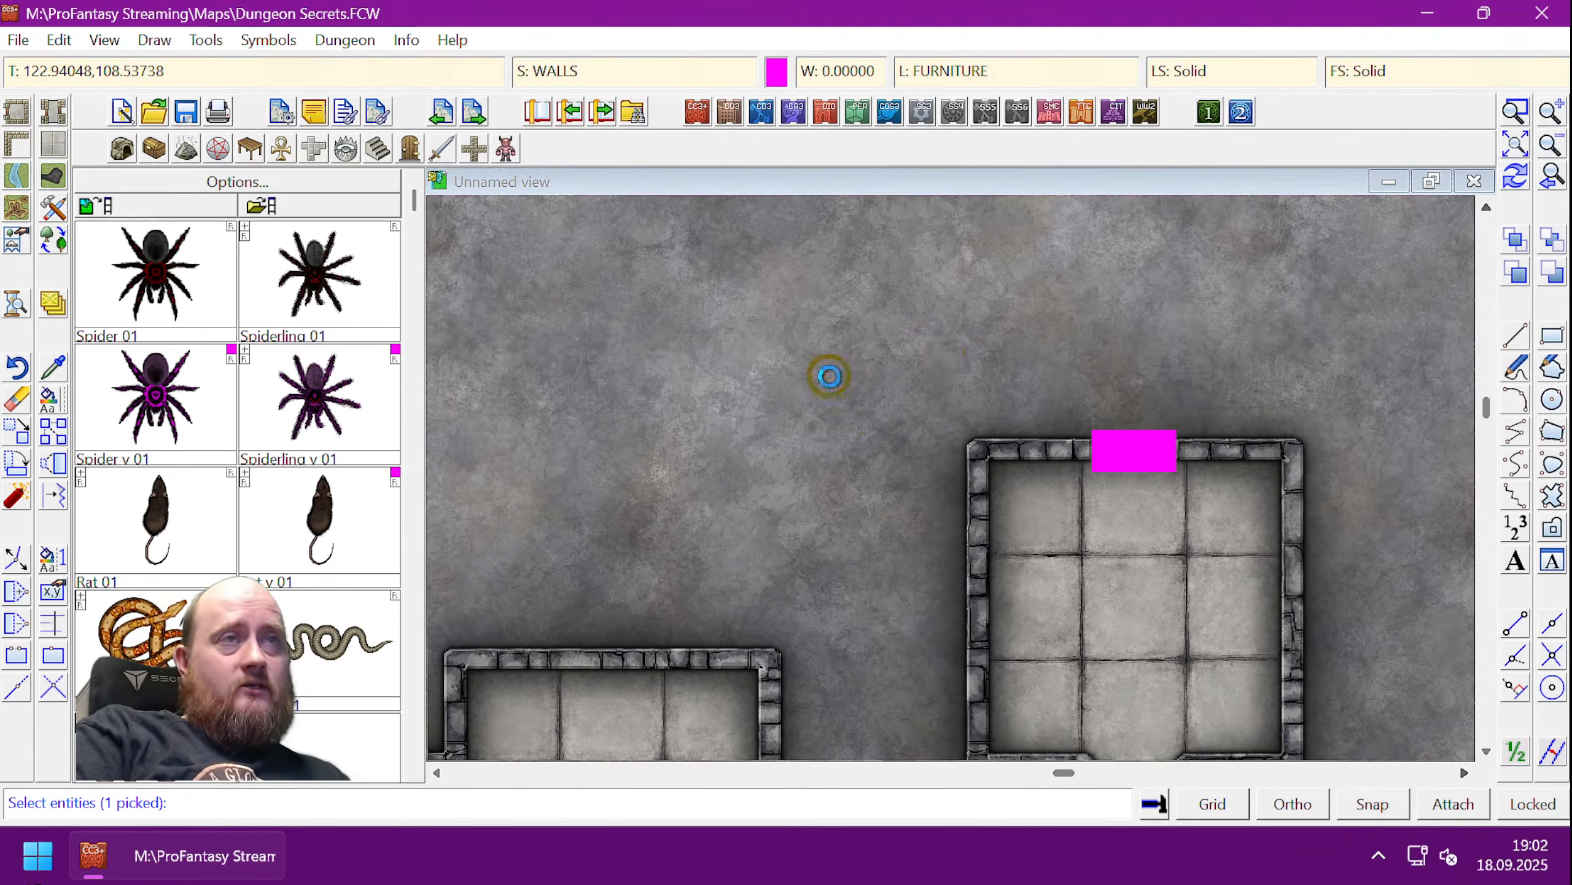
# - Move the magenta doorway block onto the Secret Room layer and redraw
pyautogui.press('d')
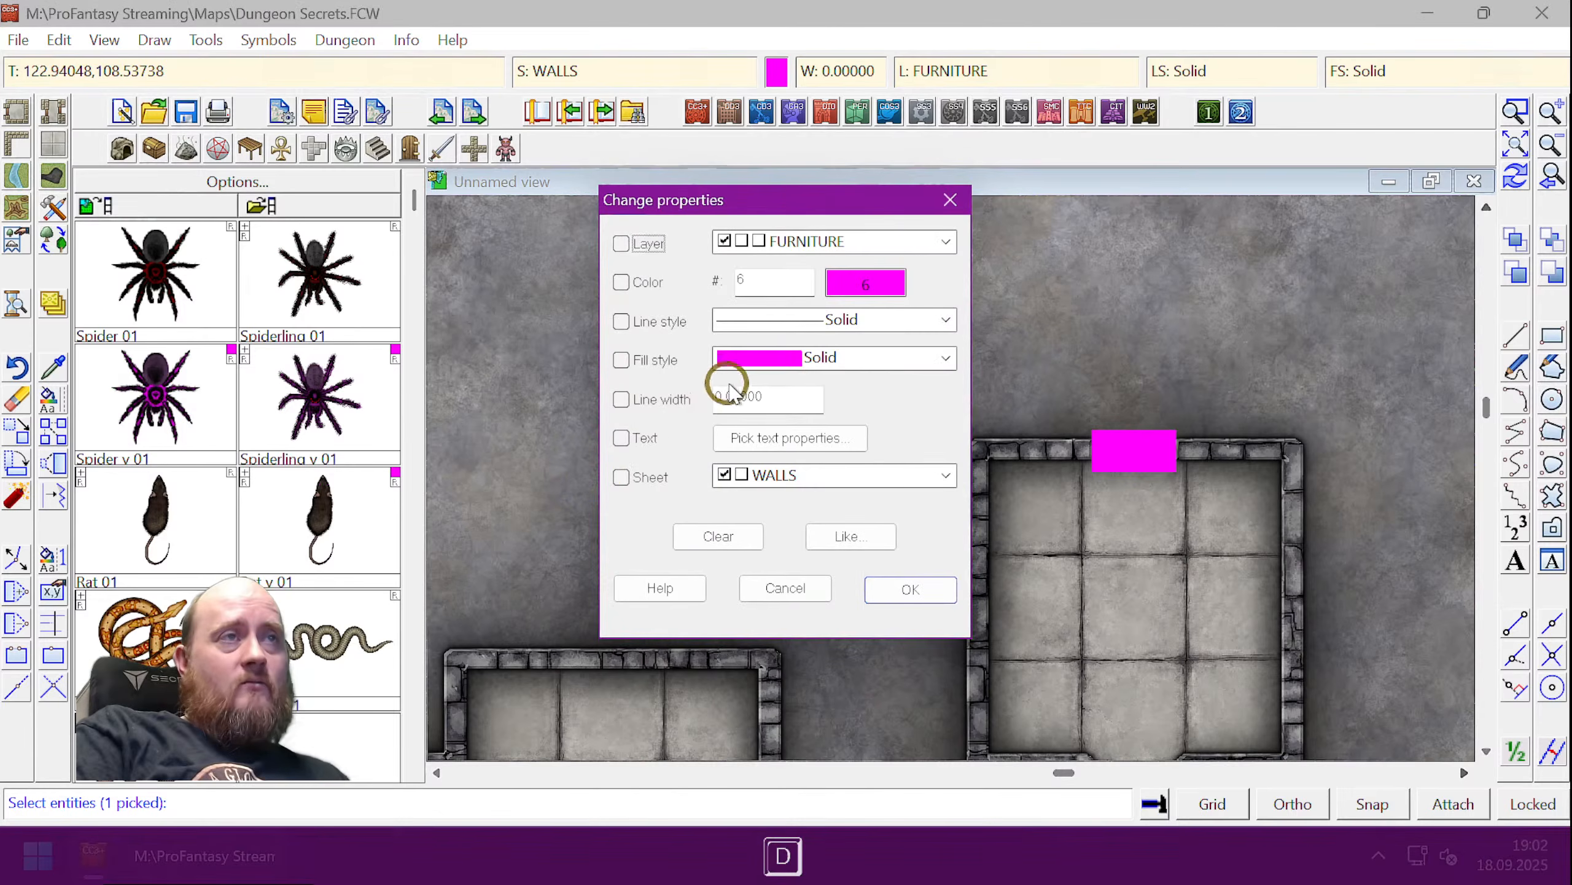
pyautogui.click(621, 243)
pyautogui.click(937, 244)
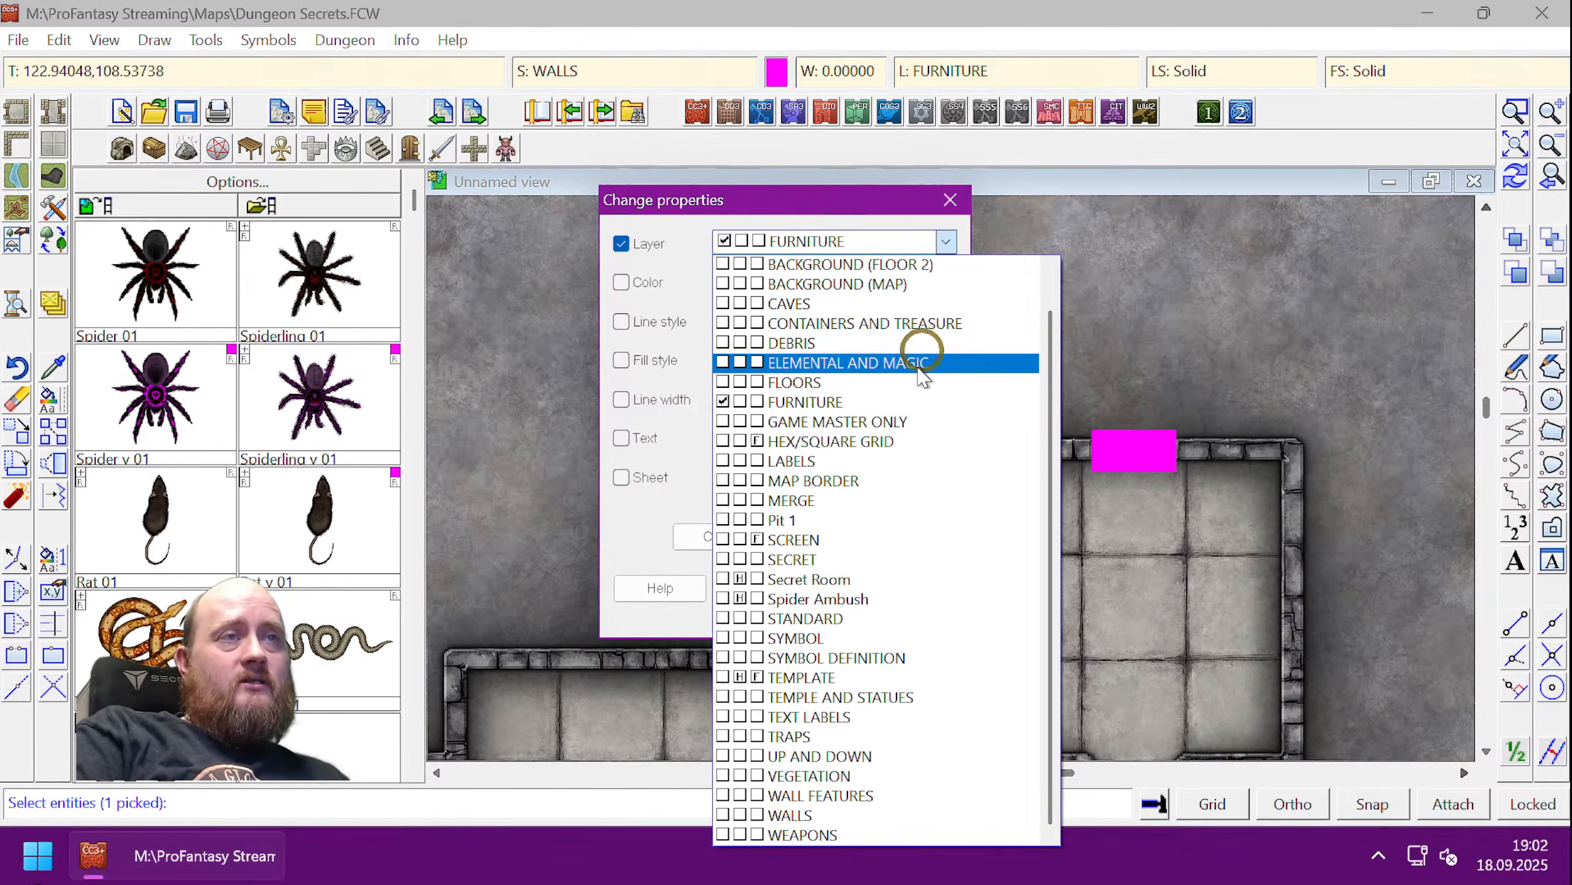
pyautogui.click(835, 579)
pyautogui.click(911, 592)
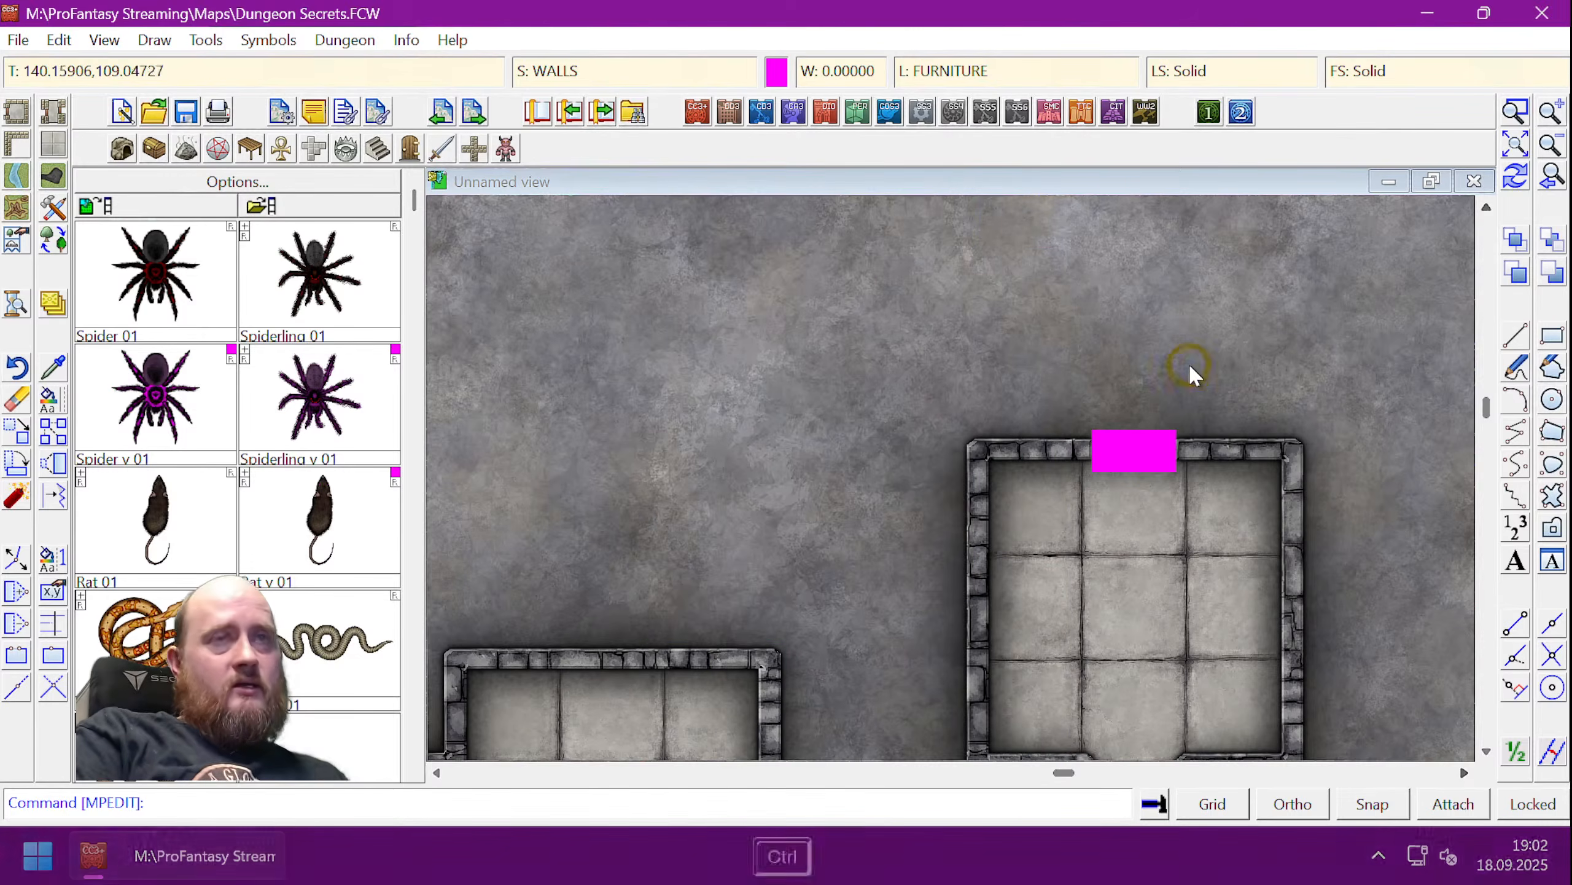
pyautogui.hotkey('ctrl', 'r')
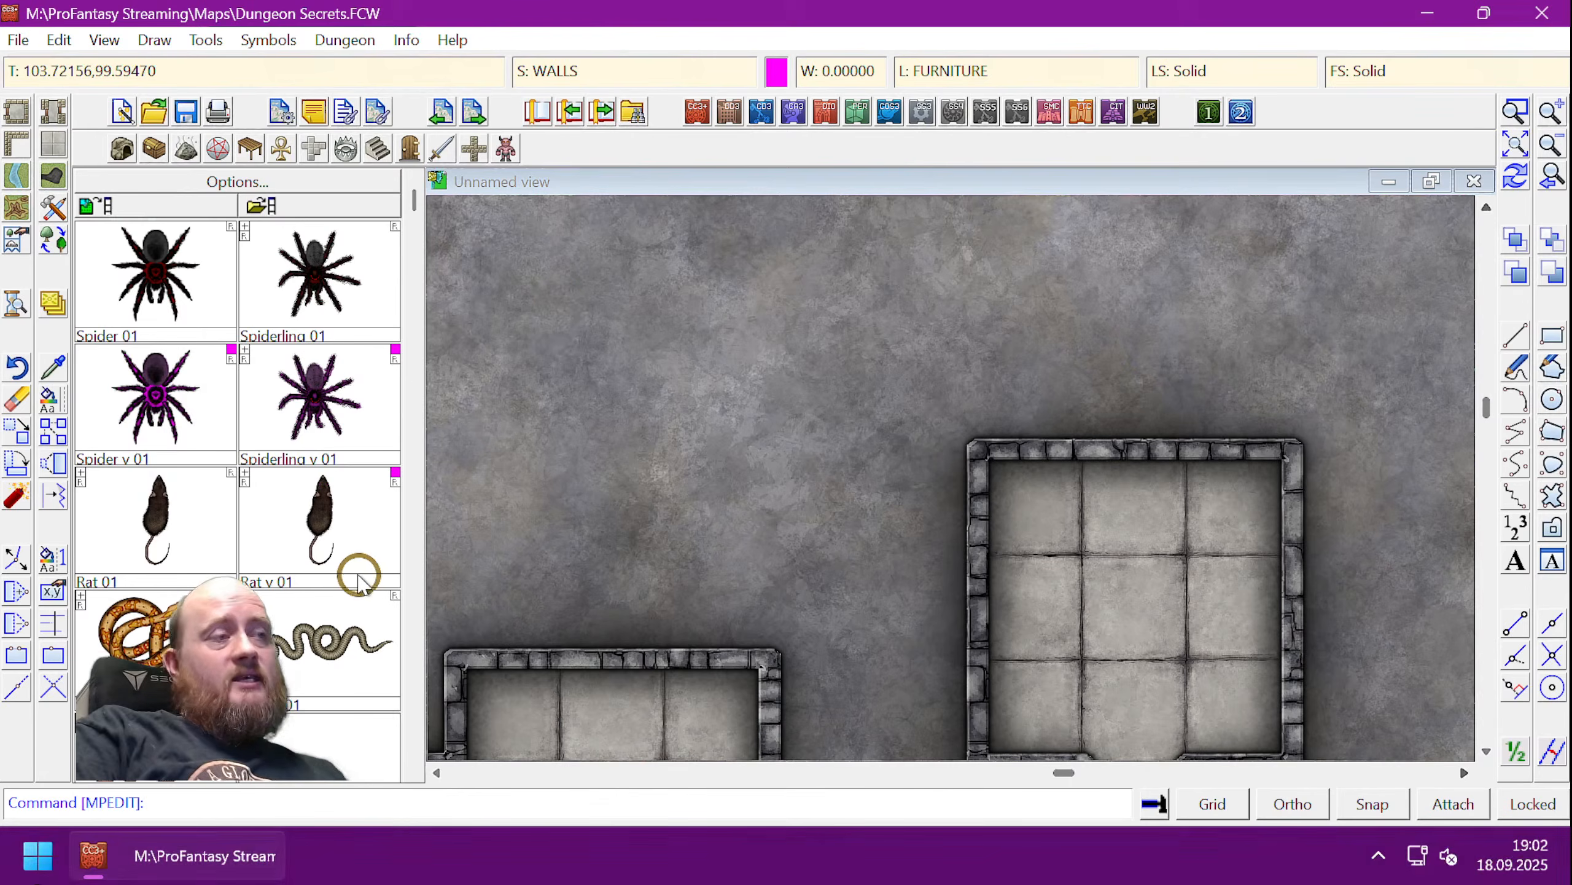
# - Toggle the Secret Room layer twice with TOGL to check the block hides with it
pyautogui.write('togl')
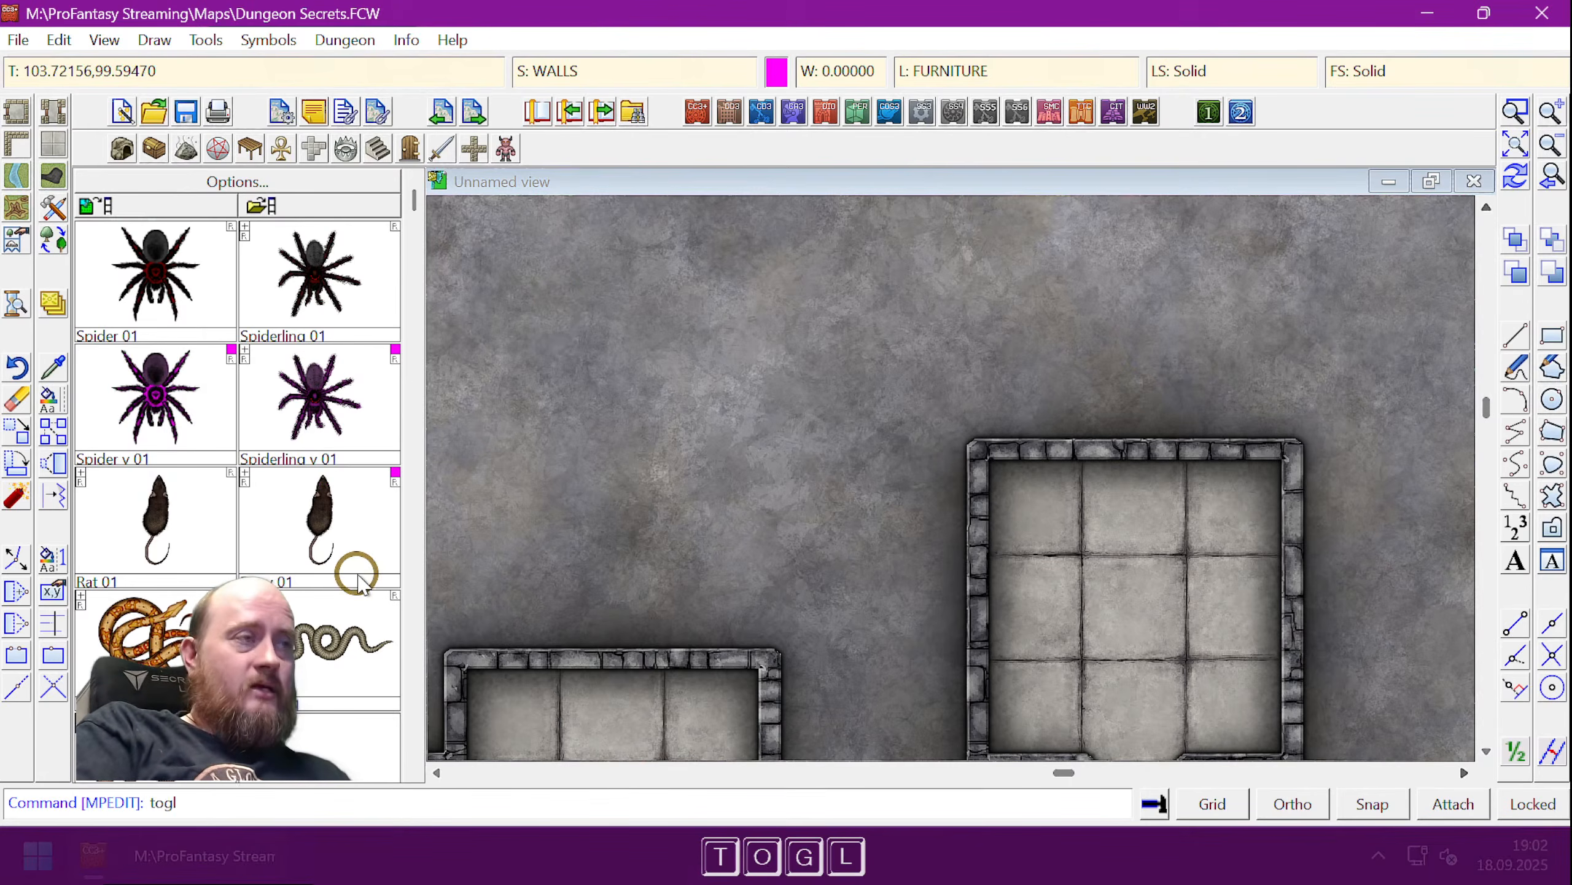
pyautogui.press('space')
pyautogui.write('secret room')
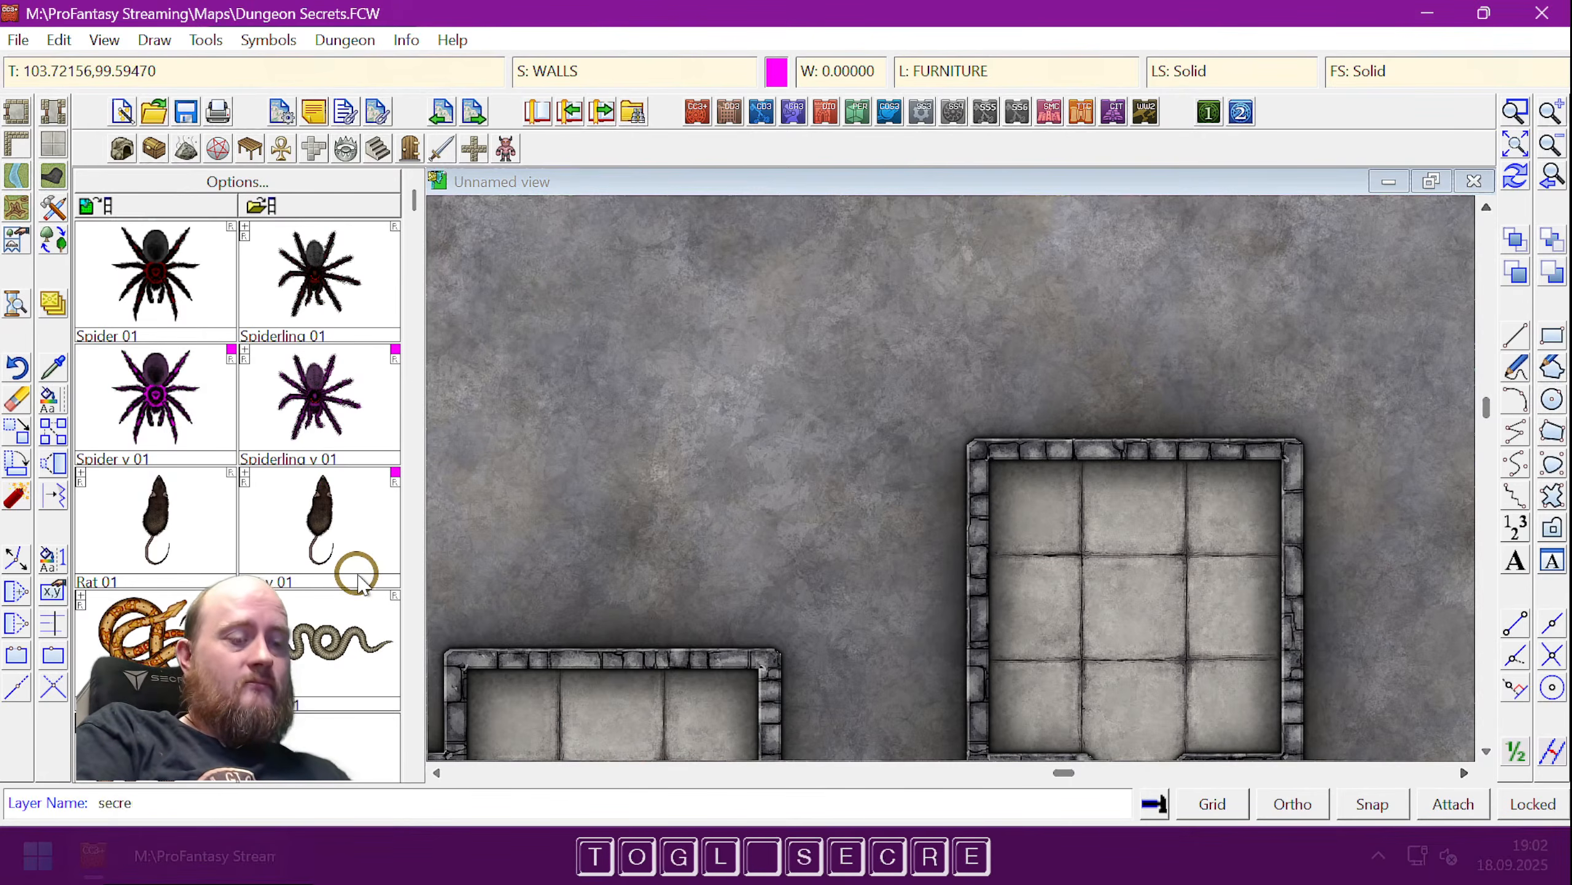
pyautogui.press('Return')
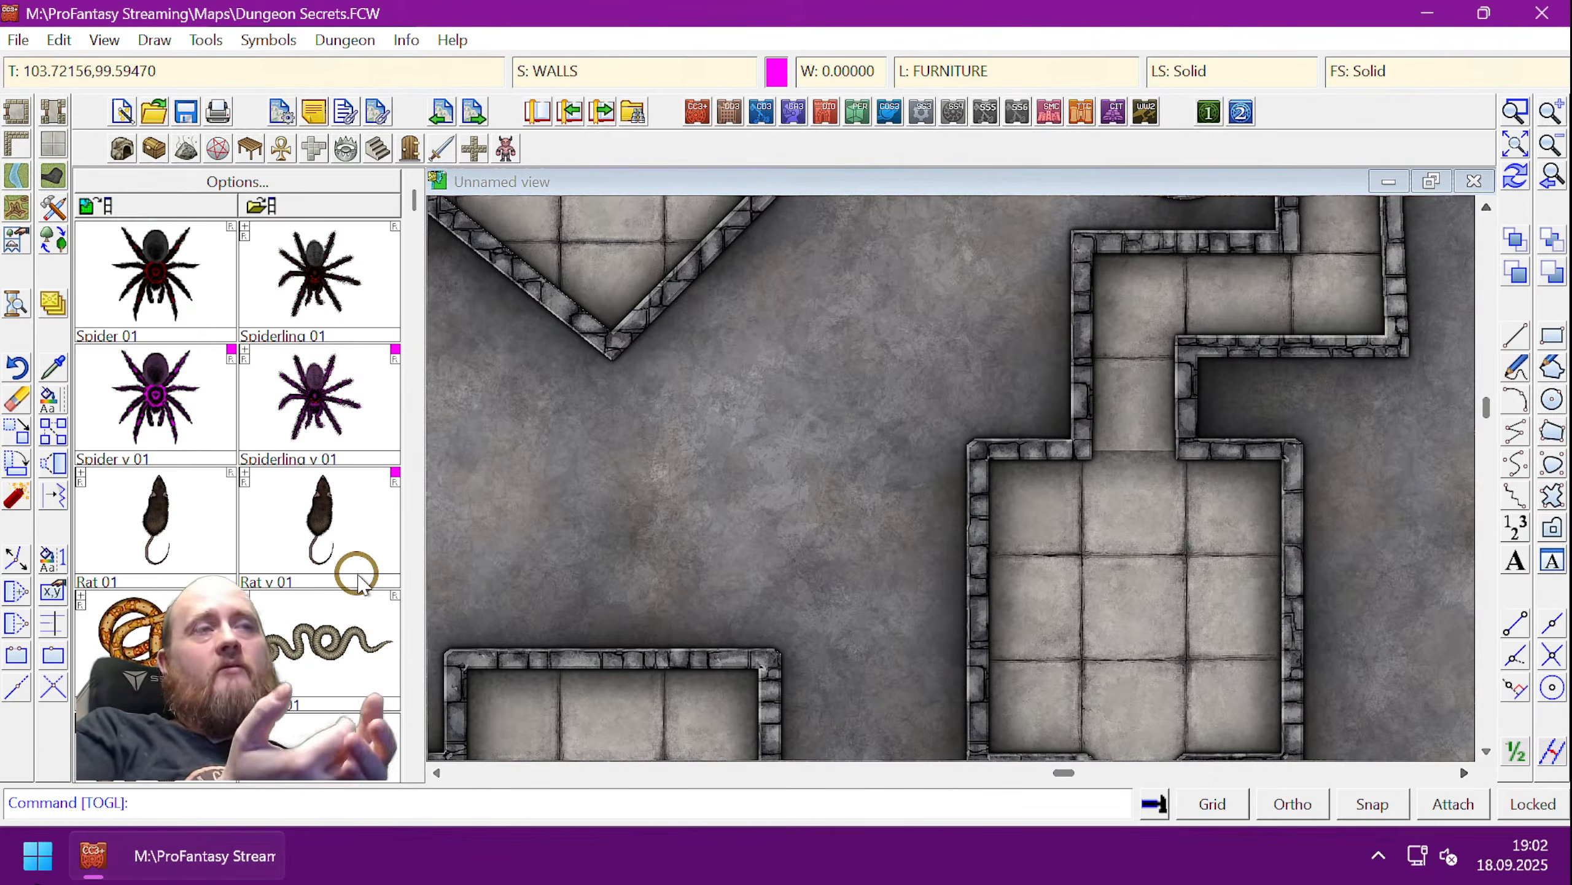
pyautogui.write('togl')
pyautogui.press('space')
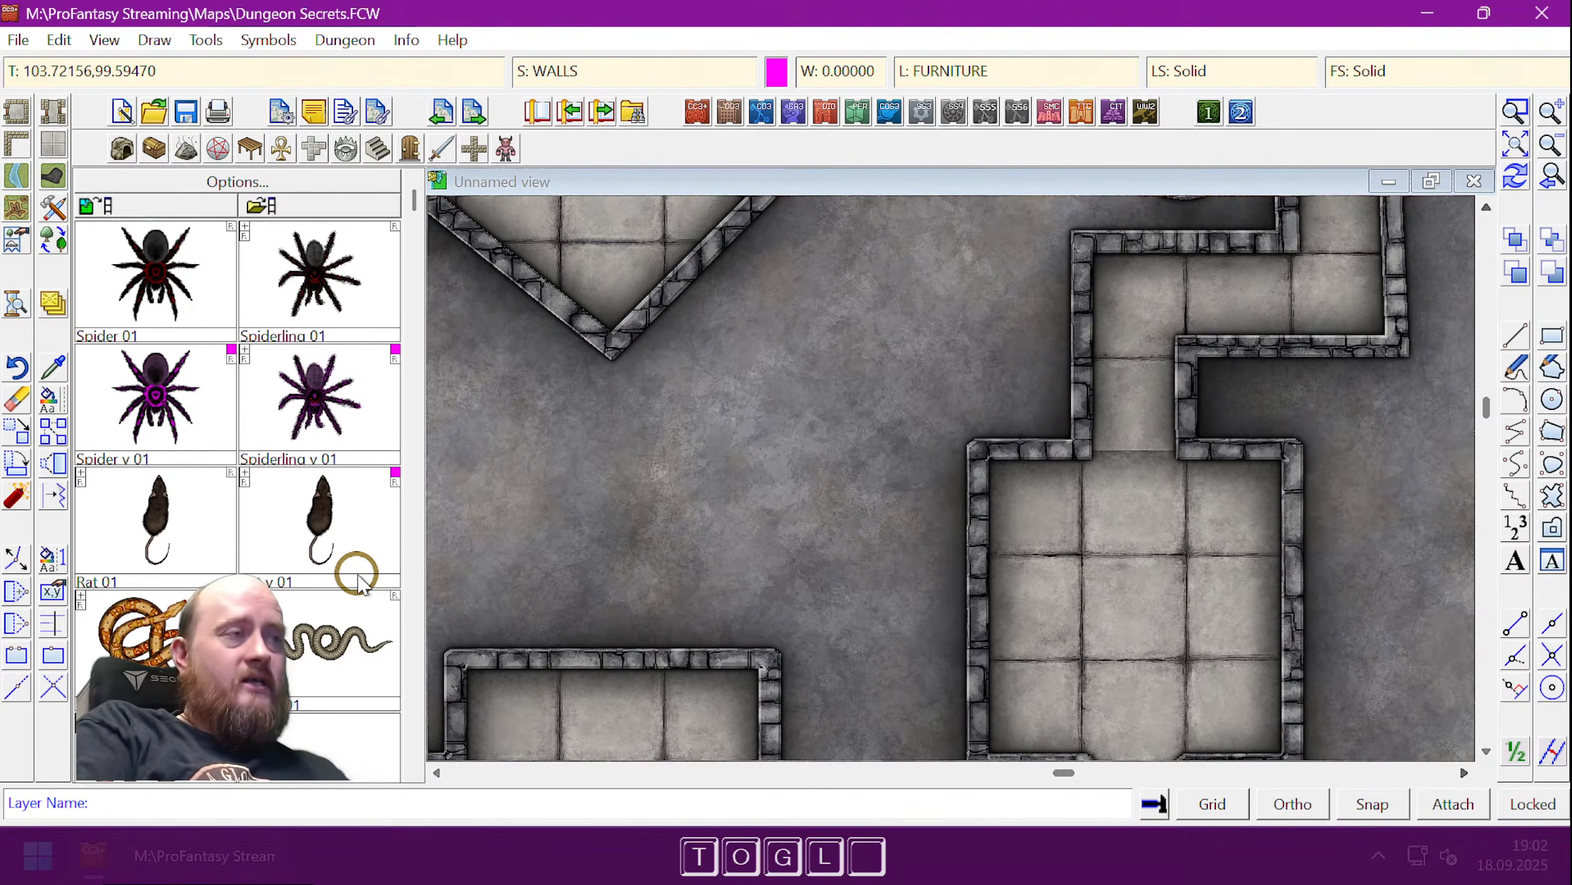
pyautogui.write('secret room')
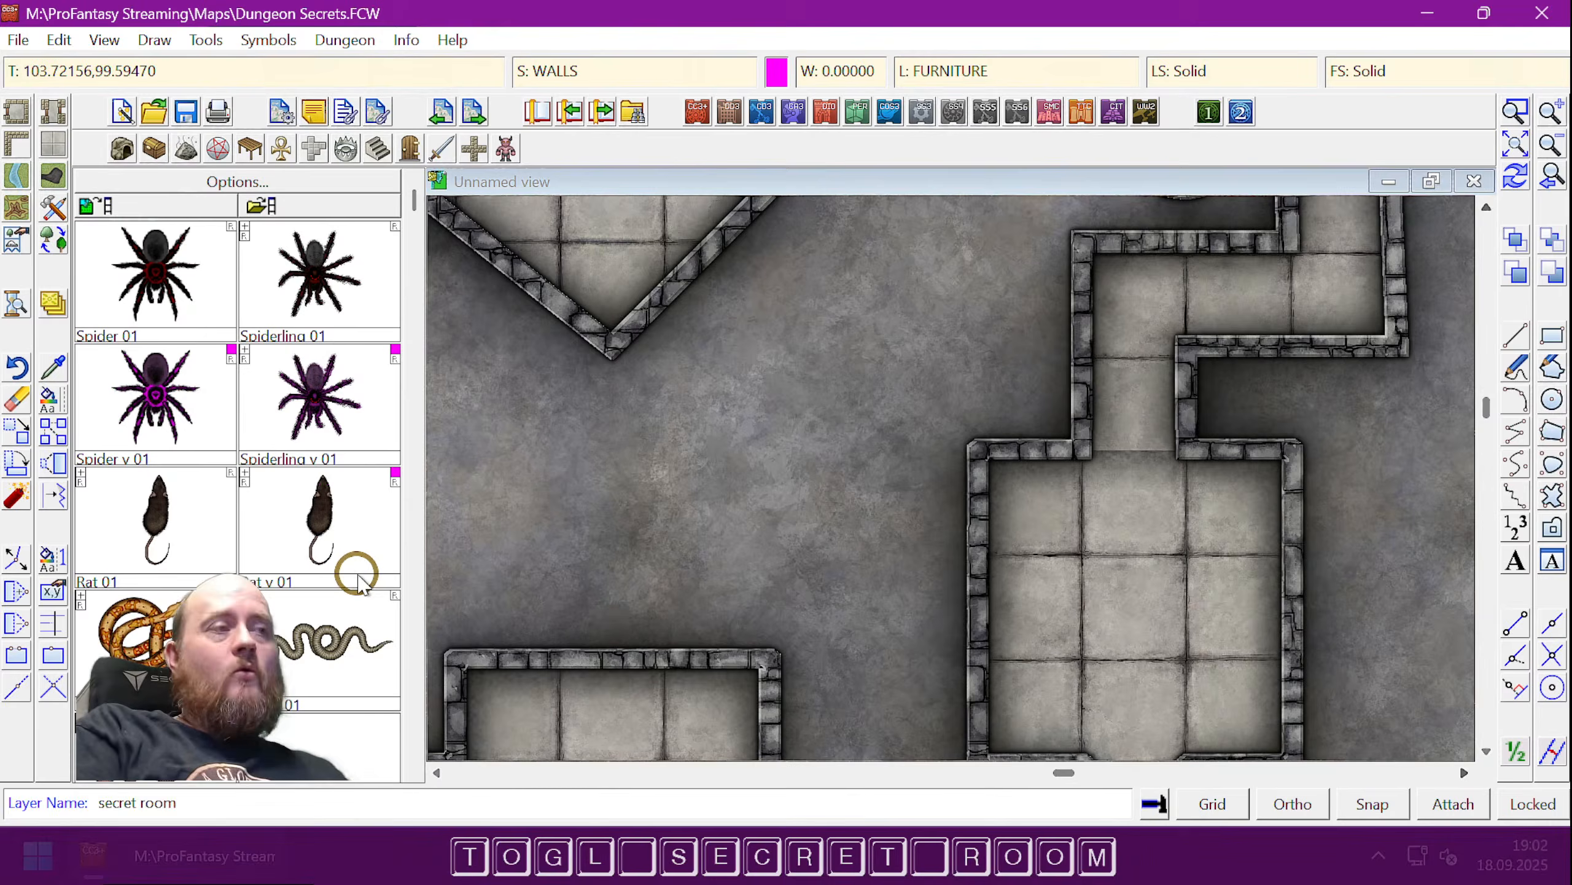
pyautogui.press('Return')
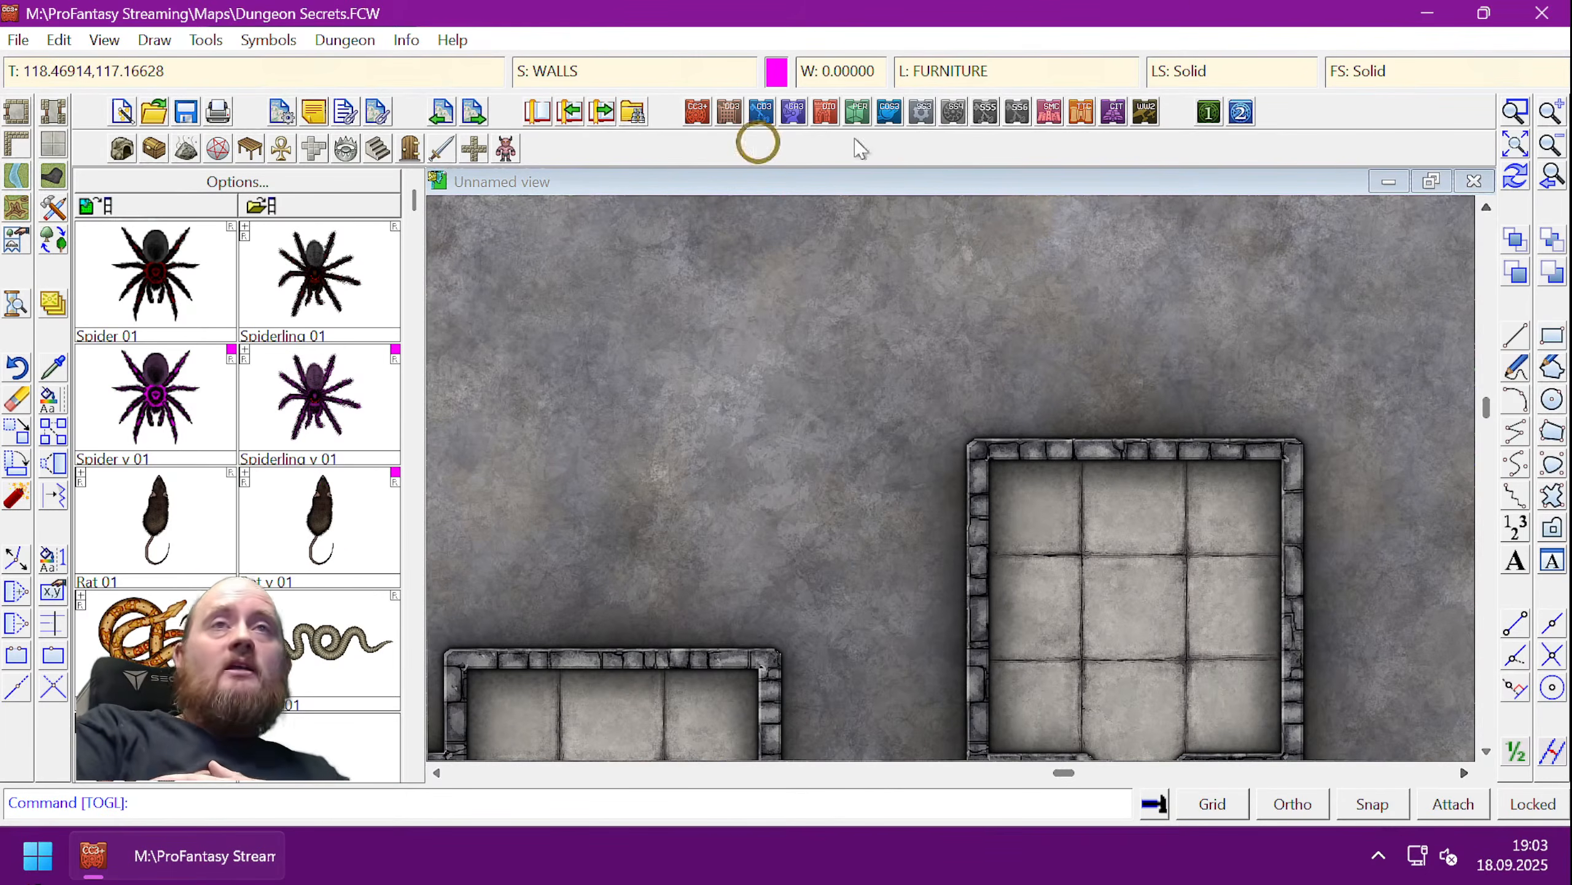
# - Zoom to extents and toggle the Secret Room layer back into view with TOGL
pyautogui.click(1517, 145)
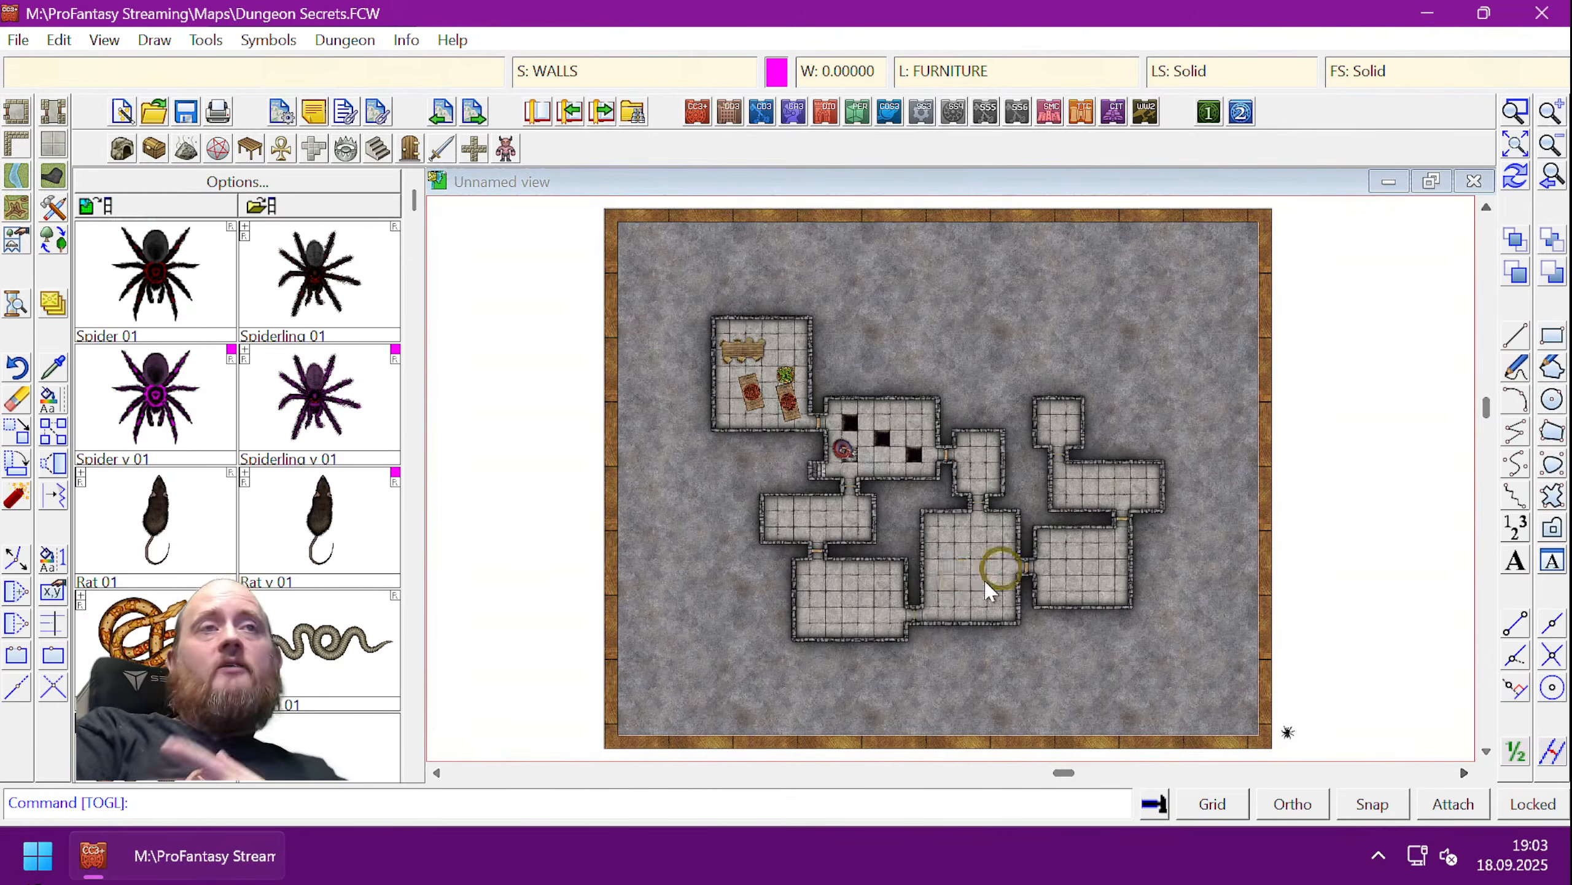
pyautogui.write('togl')
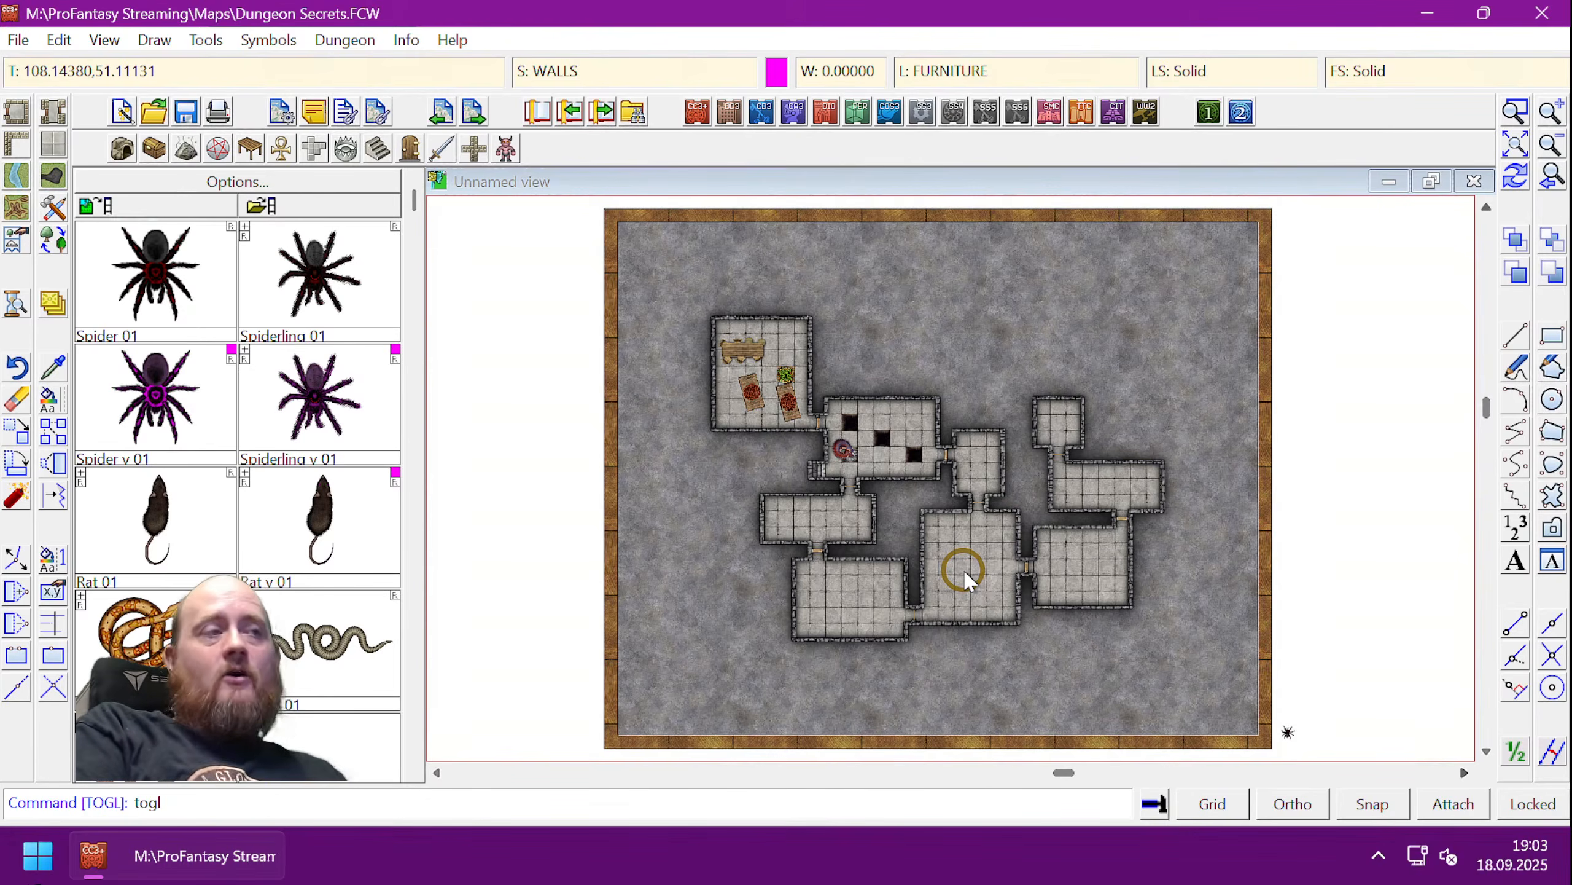
pyautogui.press('Return')
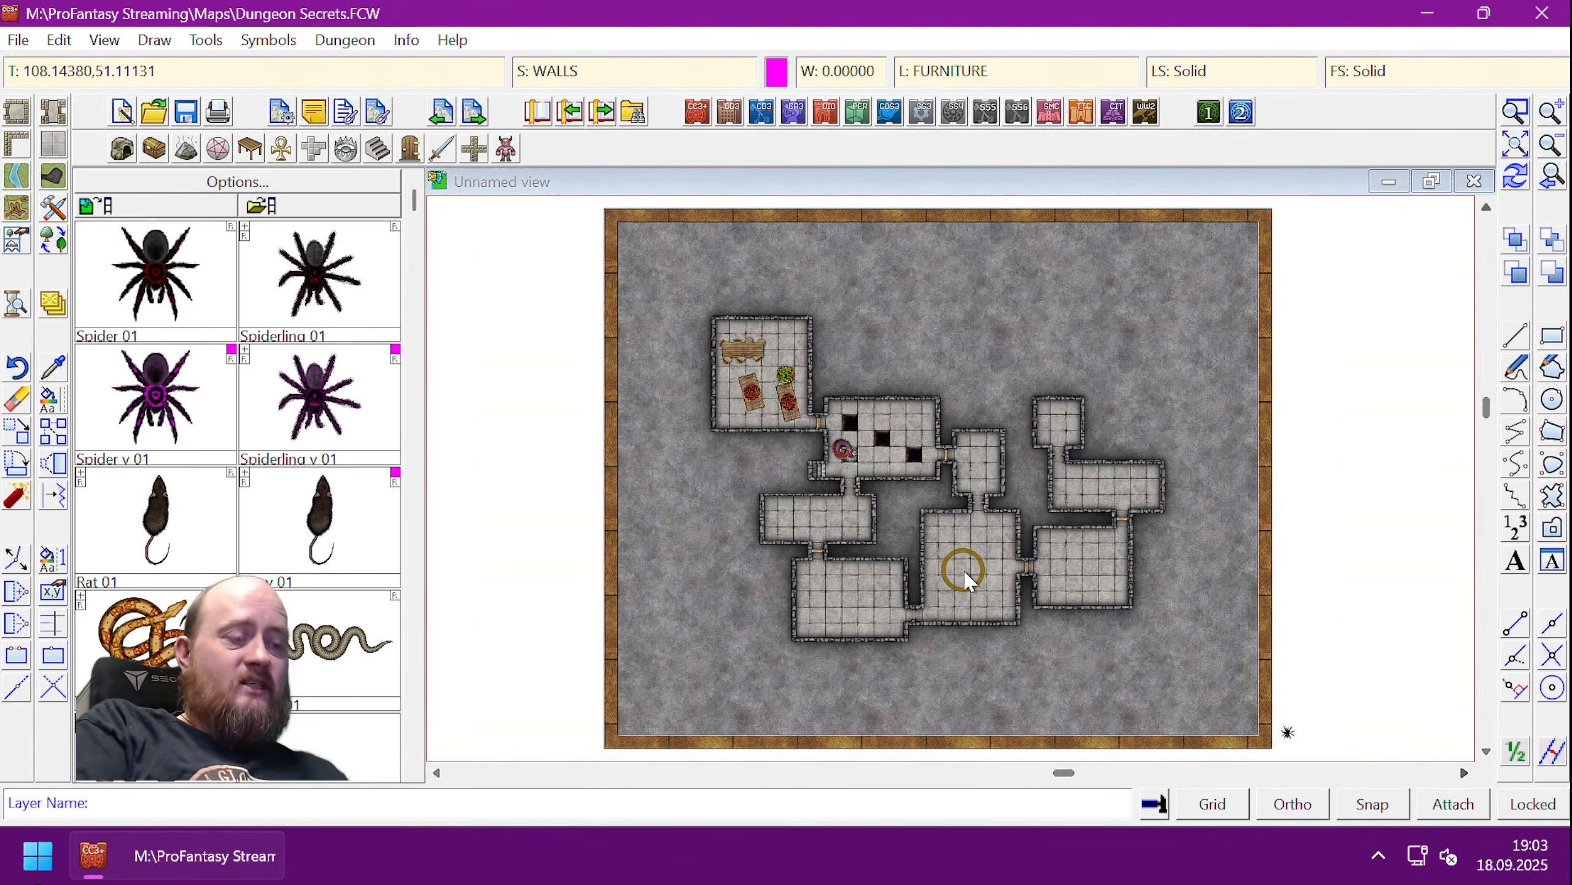
pyautogui.write('secret r')
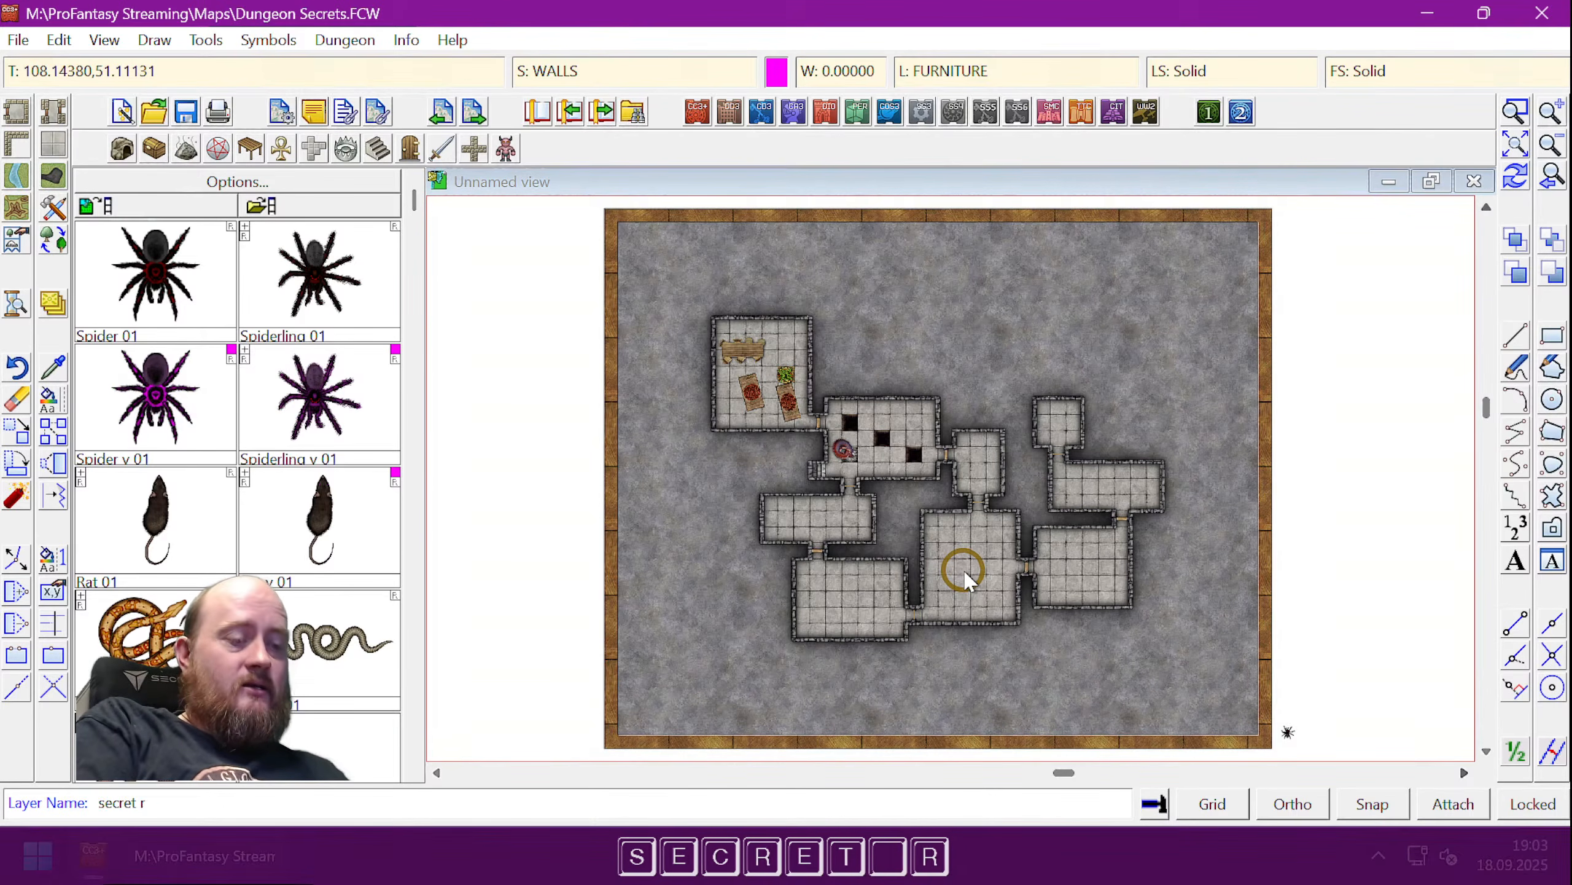
pyautogui.write('oom')
pyautogui.press('Return')
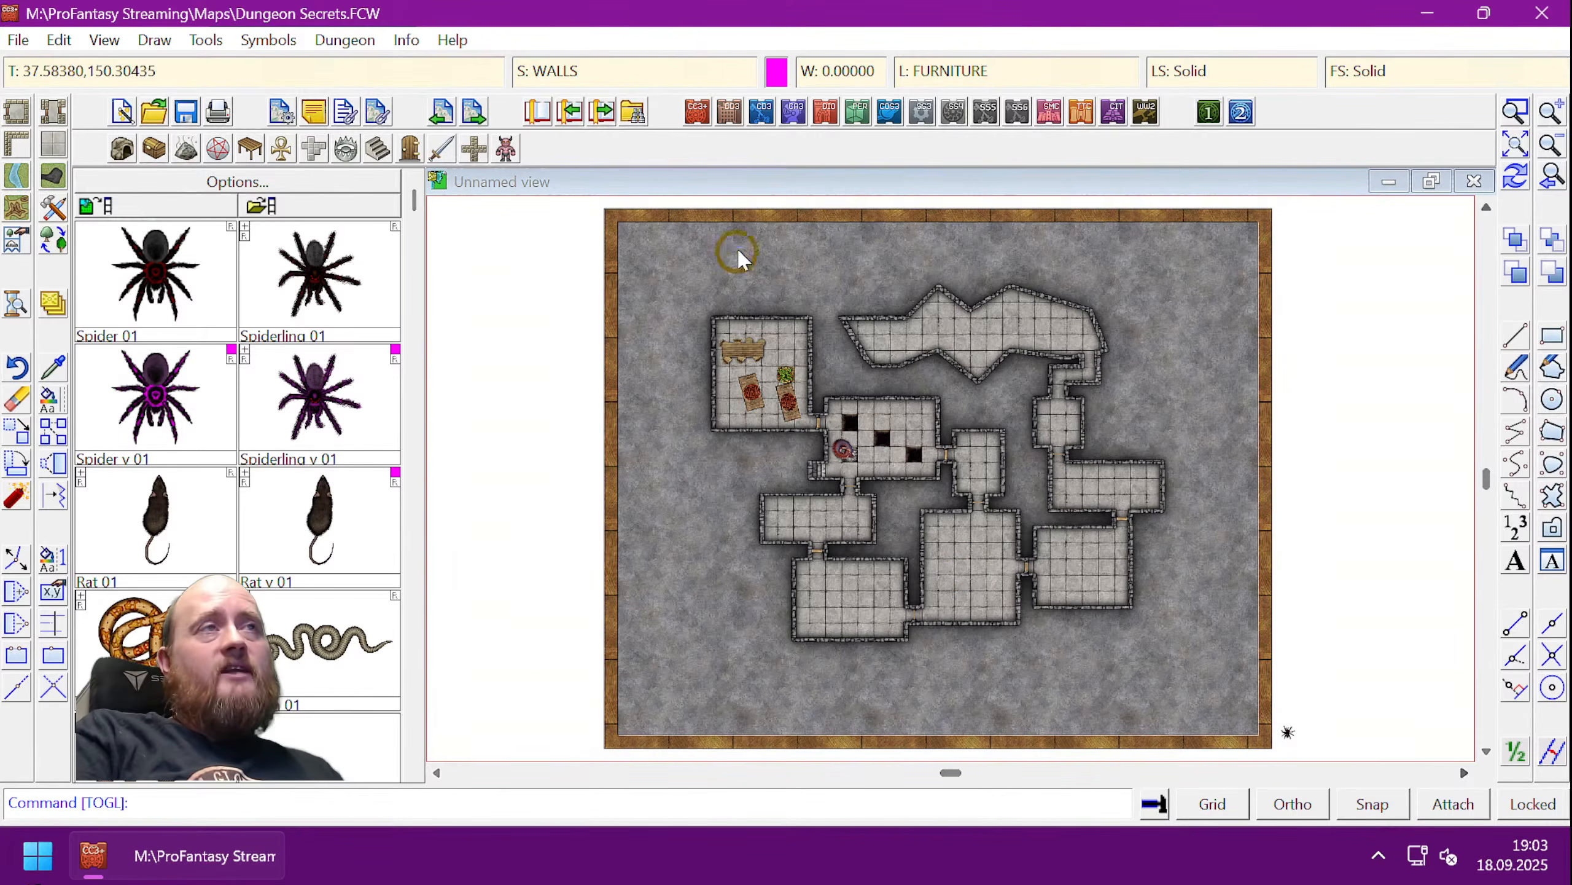
pyautogui.click(953, 73)
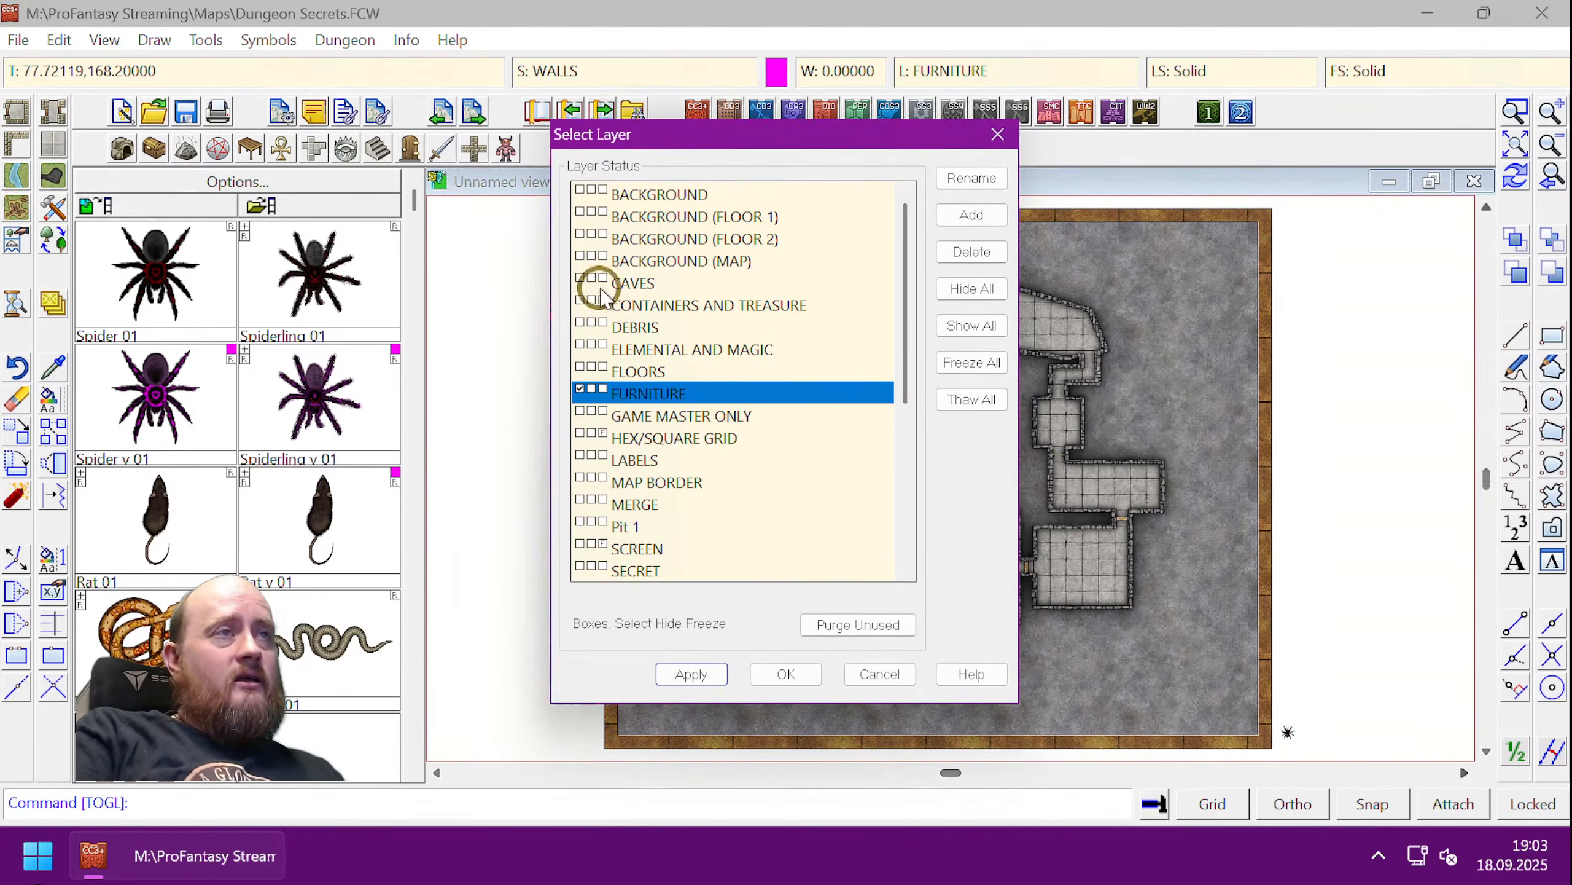
pyautogui.scroll(-1, 672, 526)
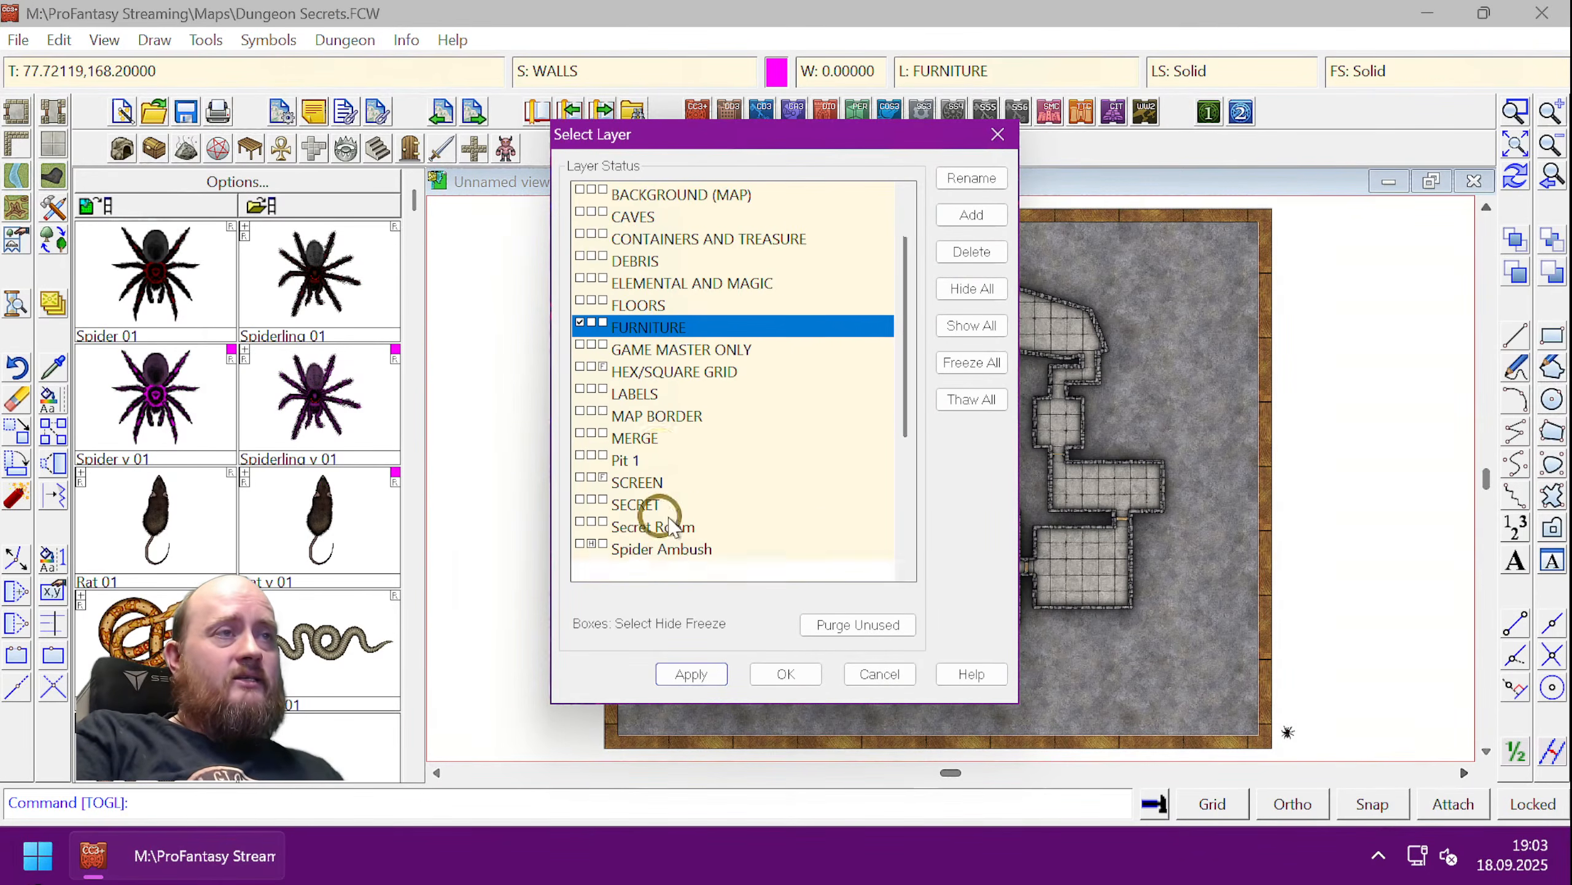
pyautogui.scroll(-1, 672, 527)
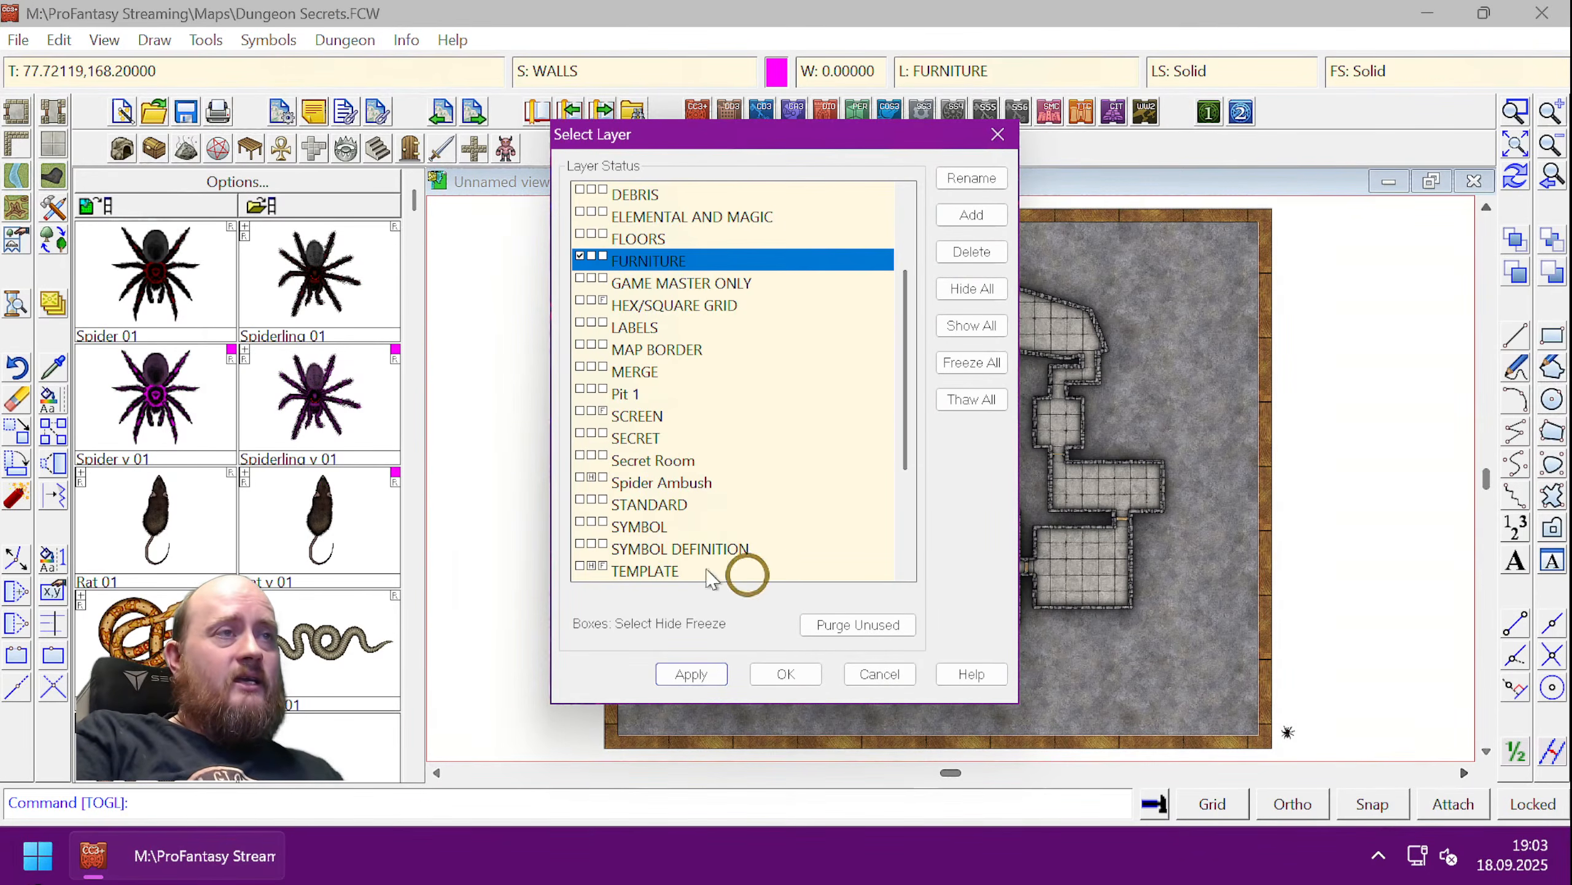
pyautogui.click(592, 457)
pyautogui.click(785, 673)
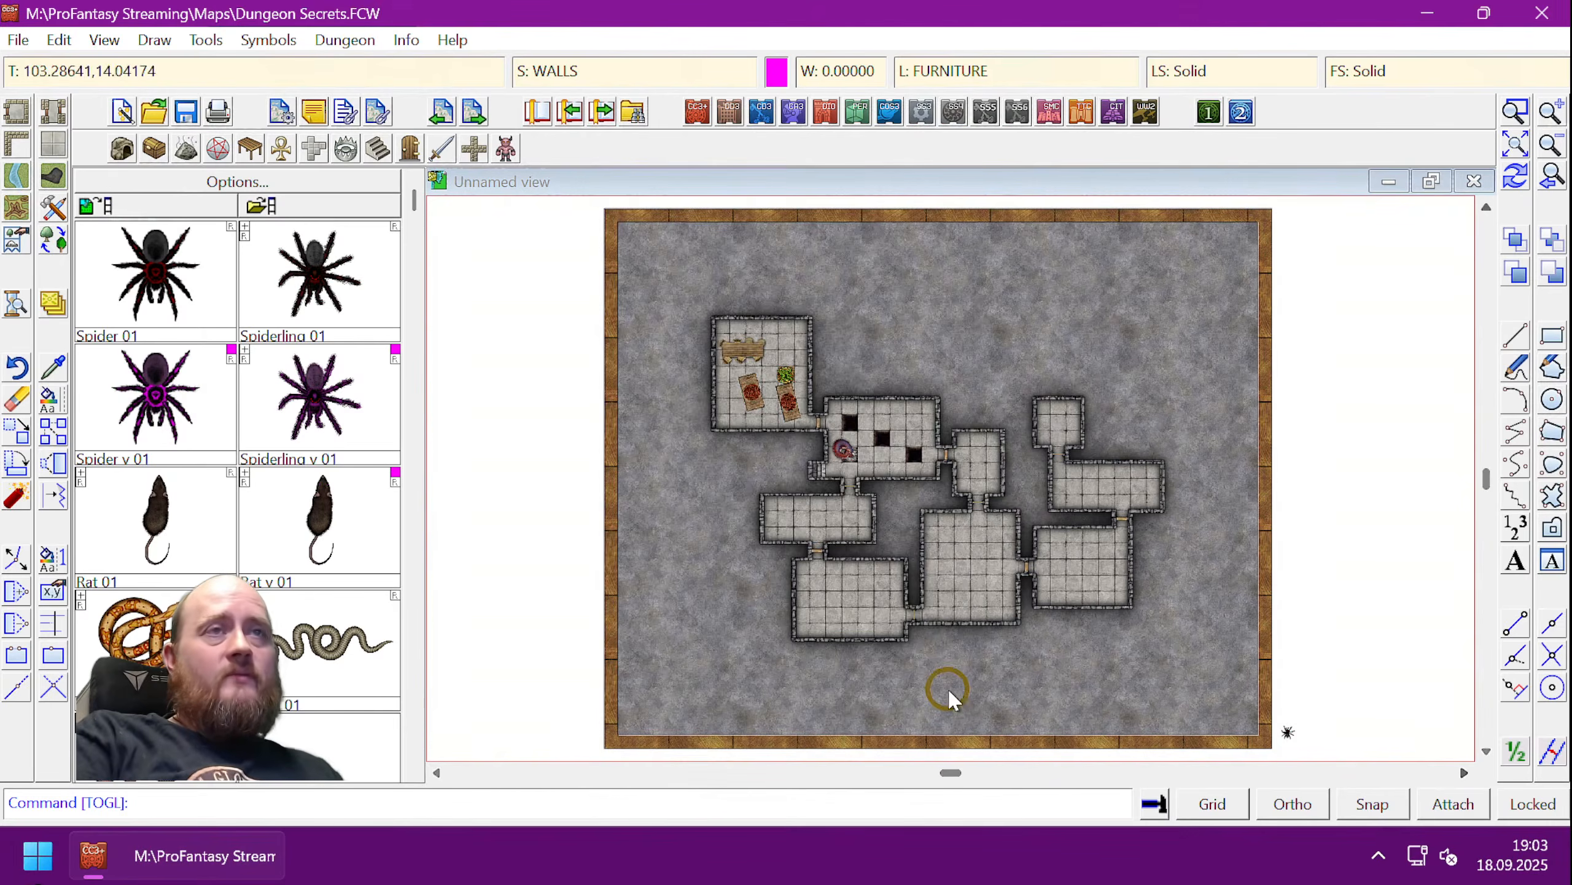
pyautogui.click(993, 66)
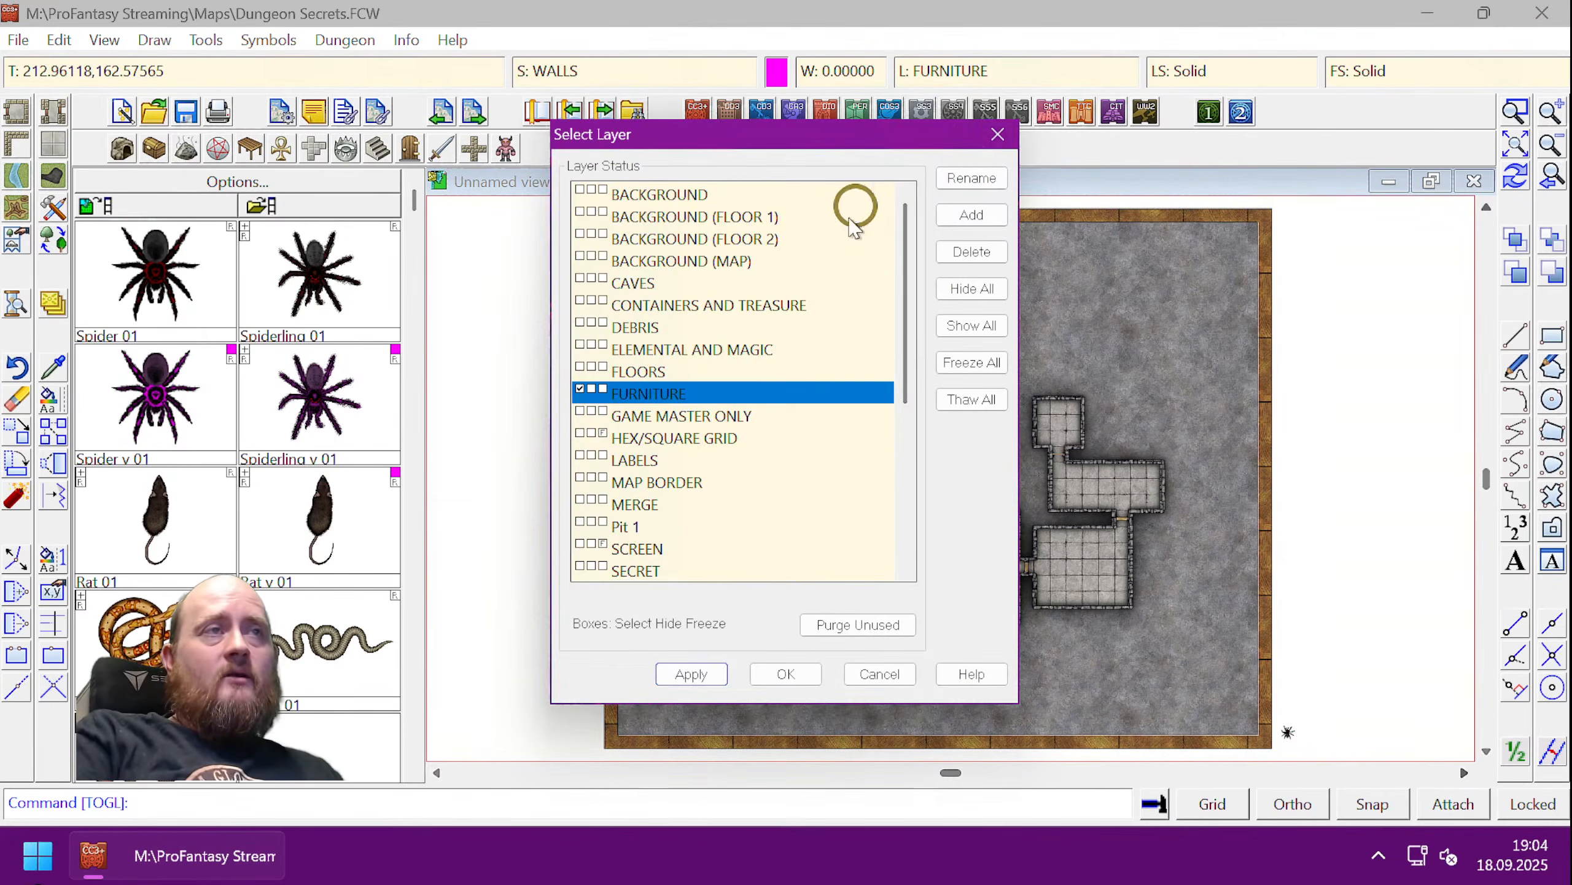
pyautogui.scroll(-2, 627, 484)
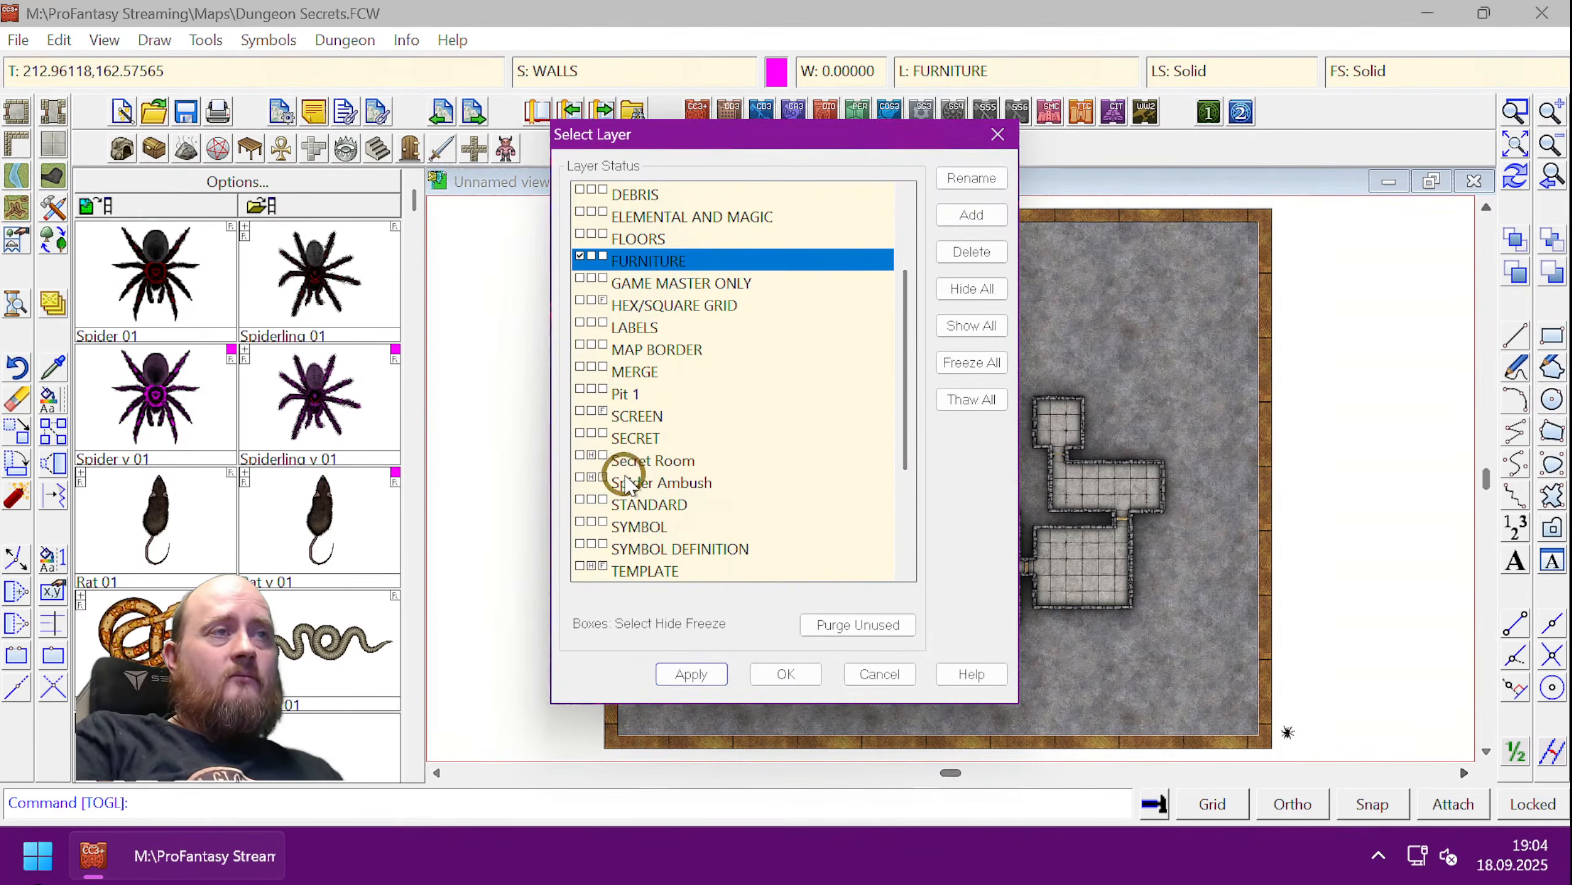
pyautogui.click(584, 457)
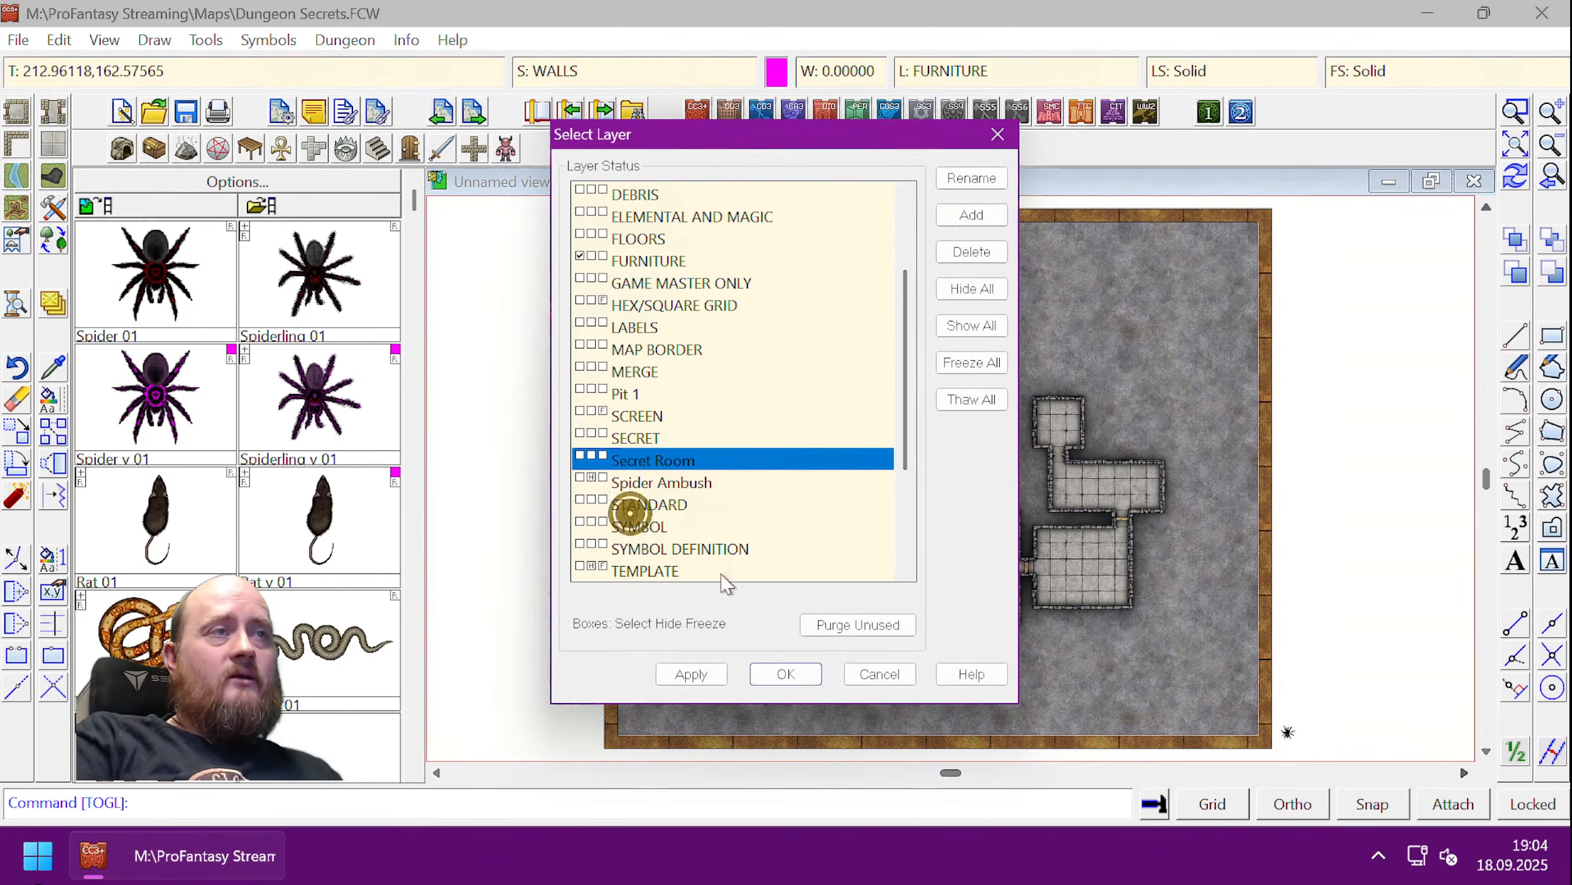
pyautogui.click(782, 673)
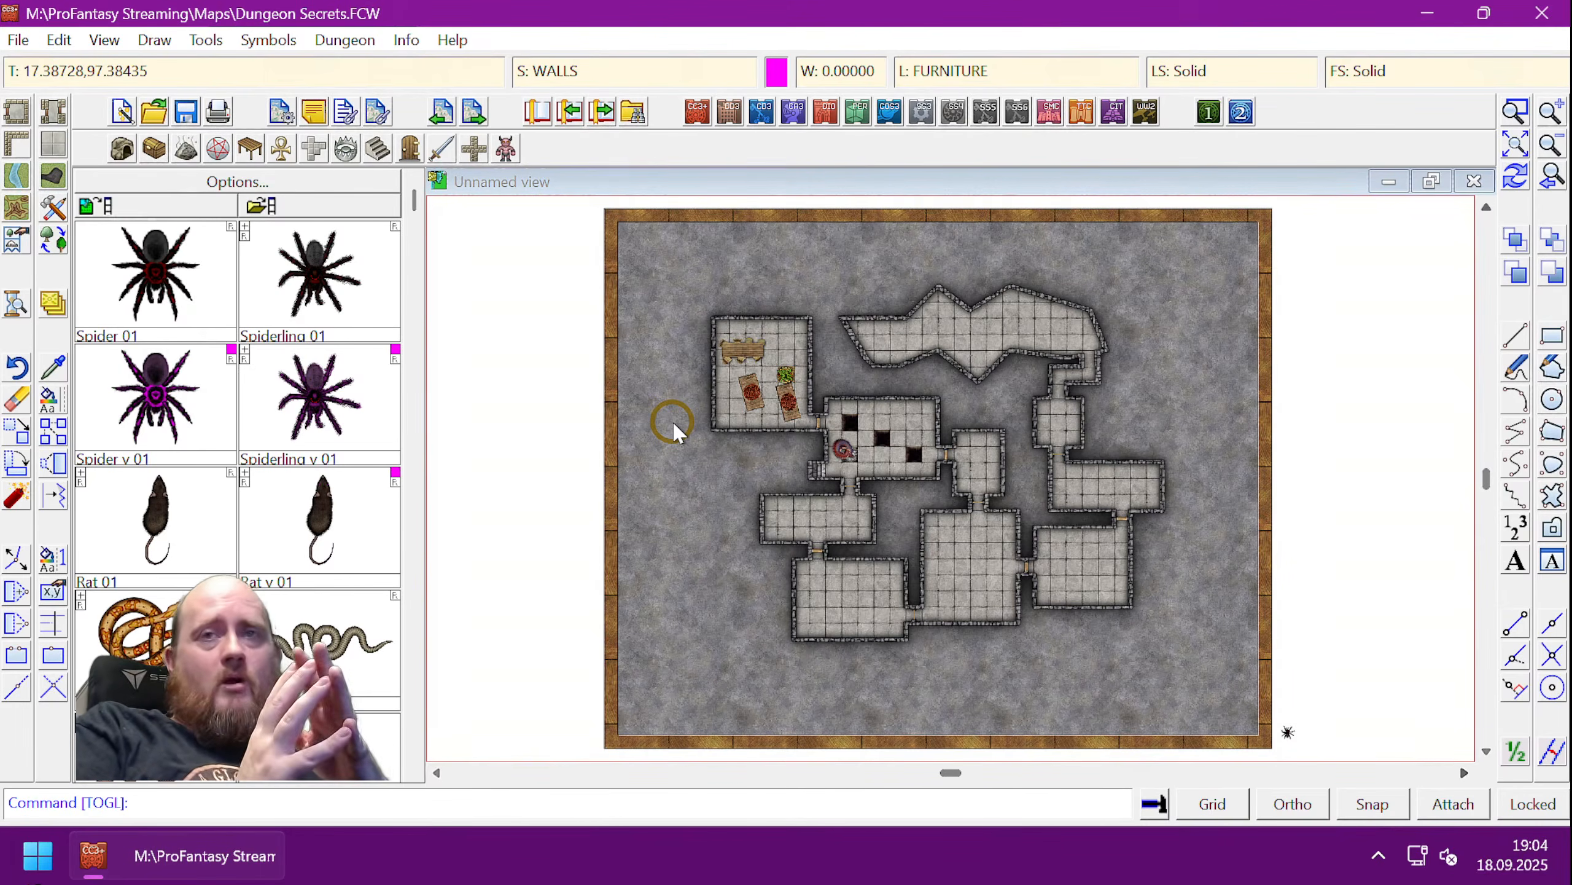
# - Discard the half-typed togl command
pyautogui.write('togl')
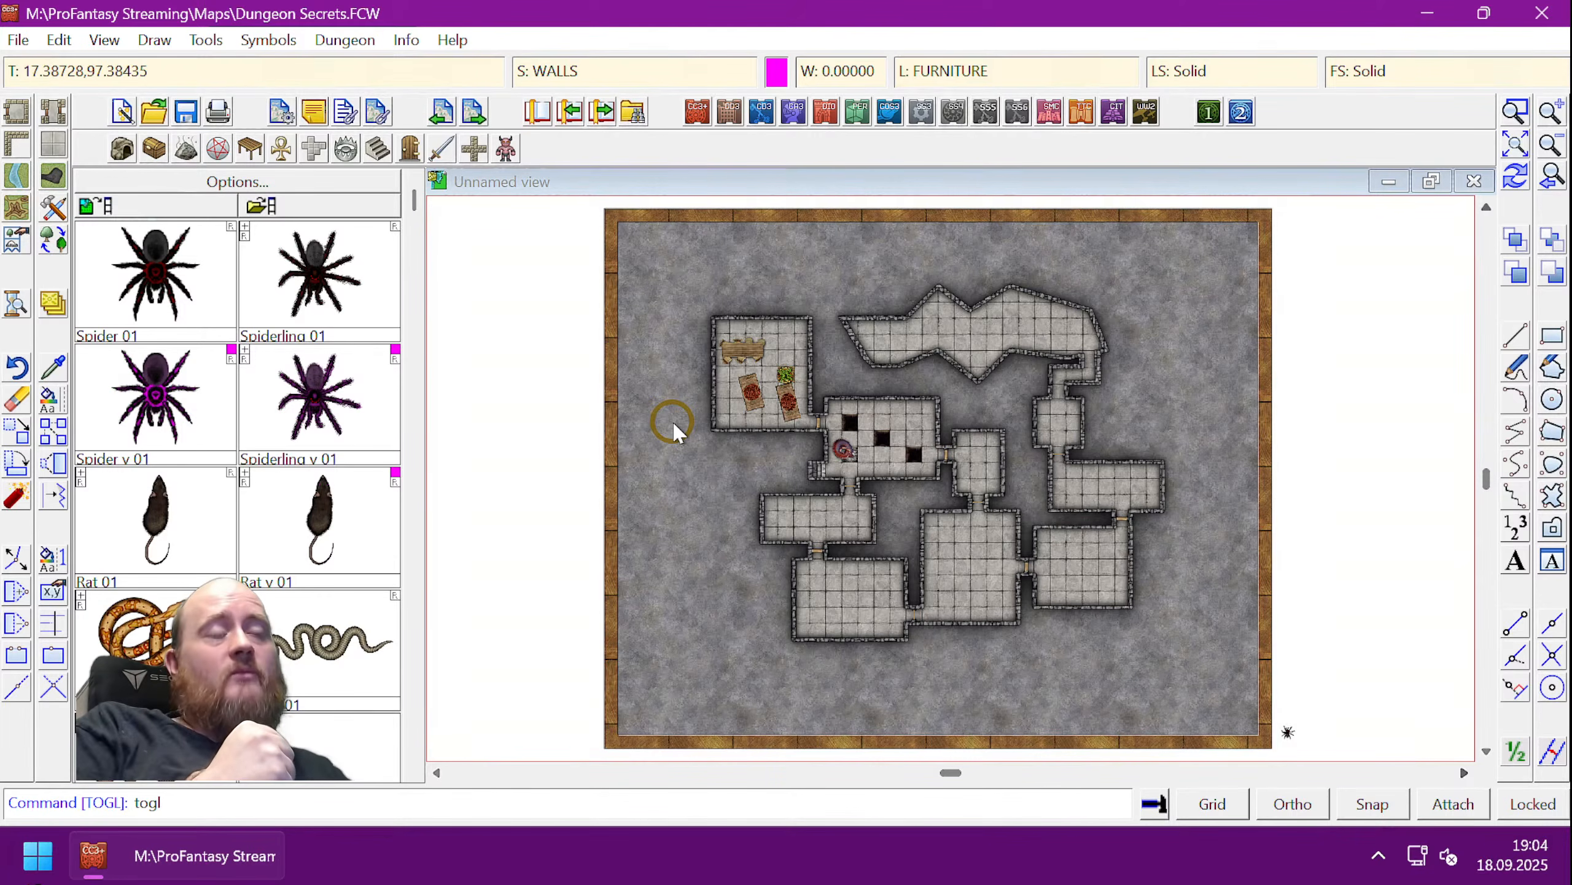
pyautogui.press('BackSpace')
pyautogui.press('BackSpace')
pyautogui.press('BackSpace')
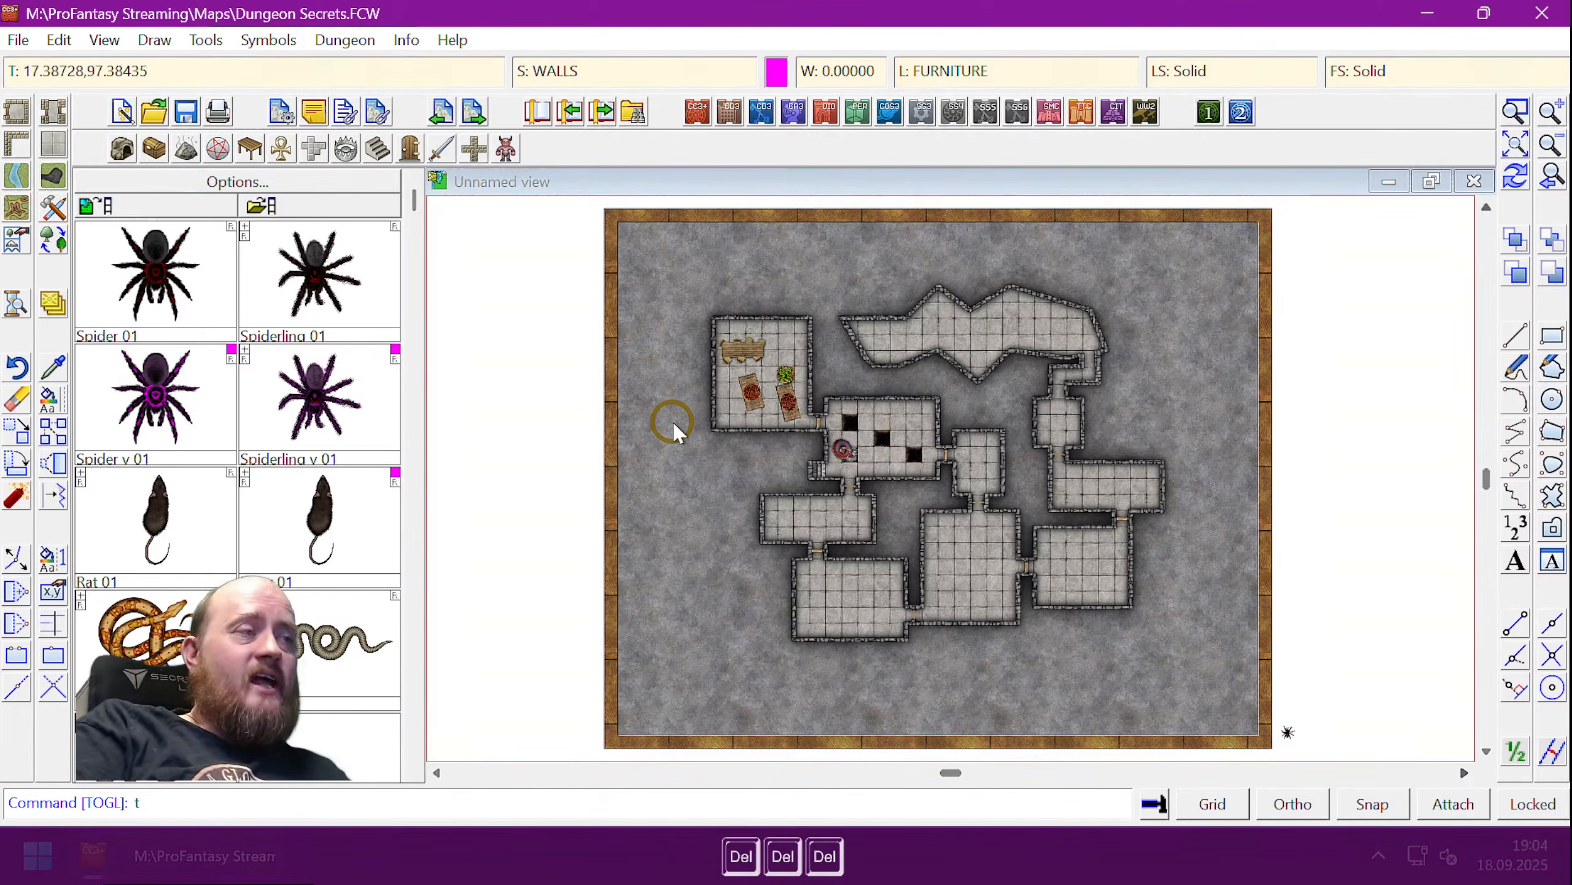
pyautogui.press('Escape')
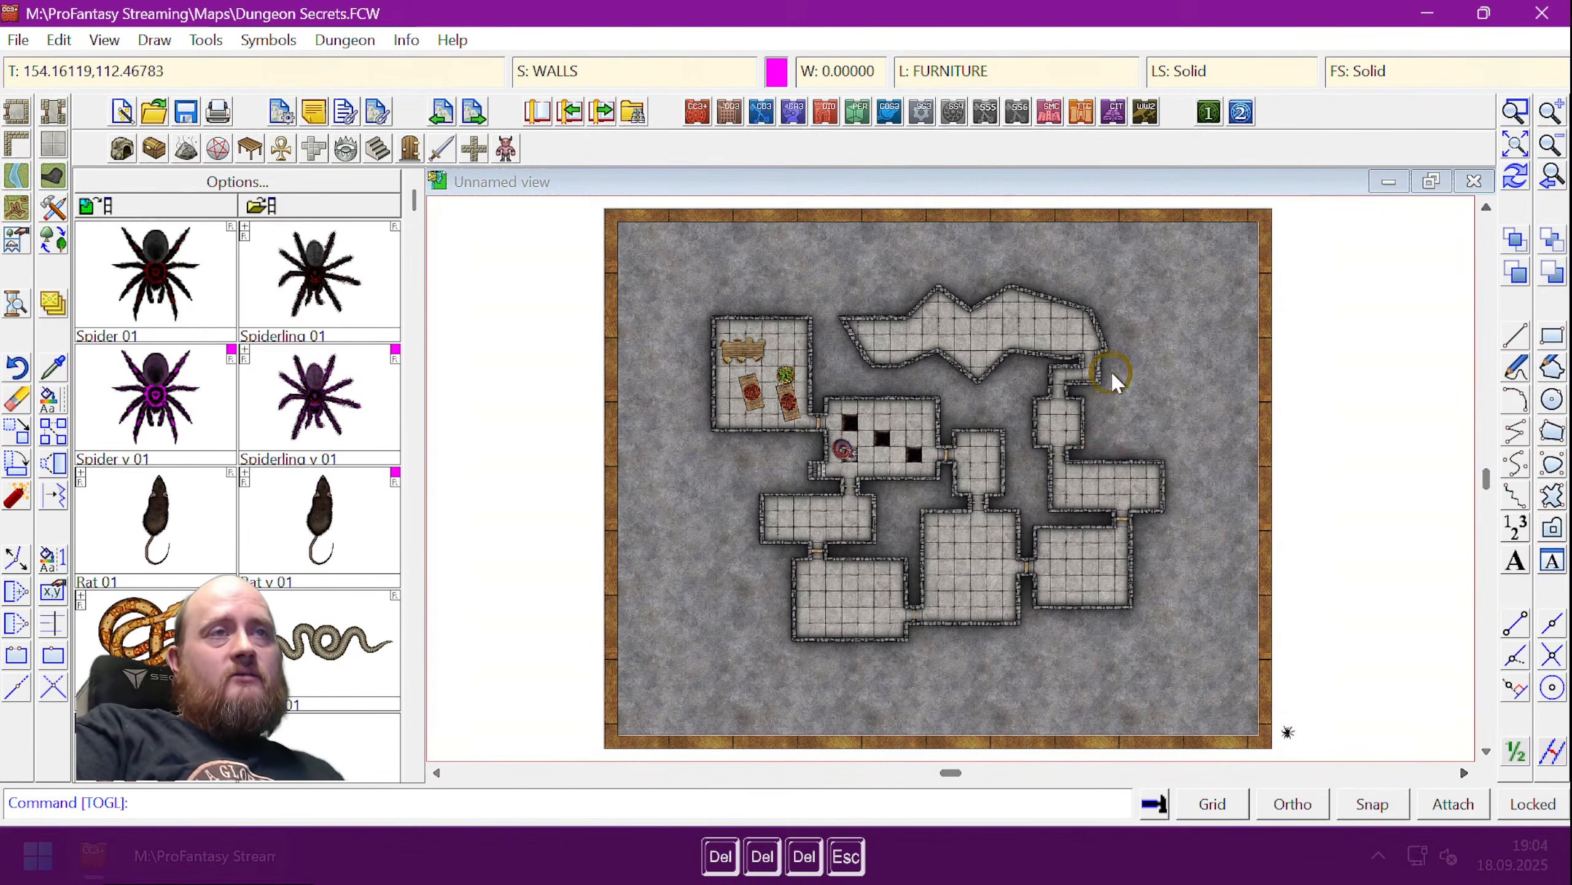
# - Zoom in on the centre-left rooms with the dark pit squares
pyautogui.scroll(2, 1110, 369)
pyautogui.scroll(1, 765, 487)
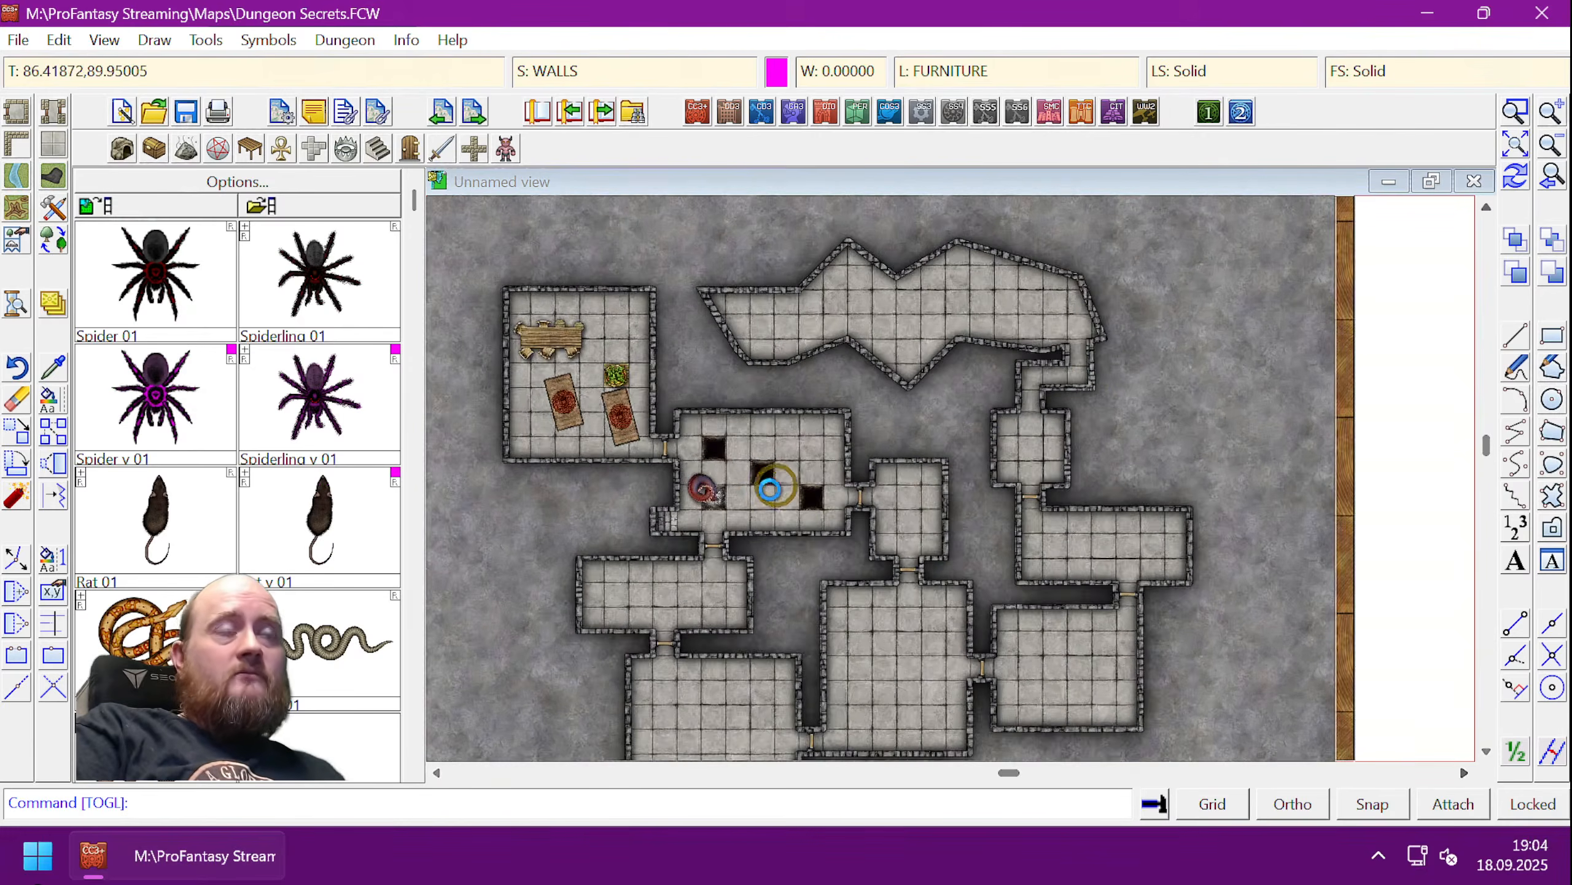
pyautogui.scroll(2, 768, 490)
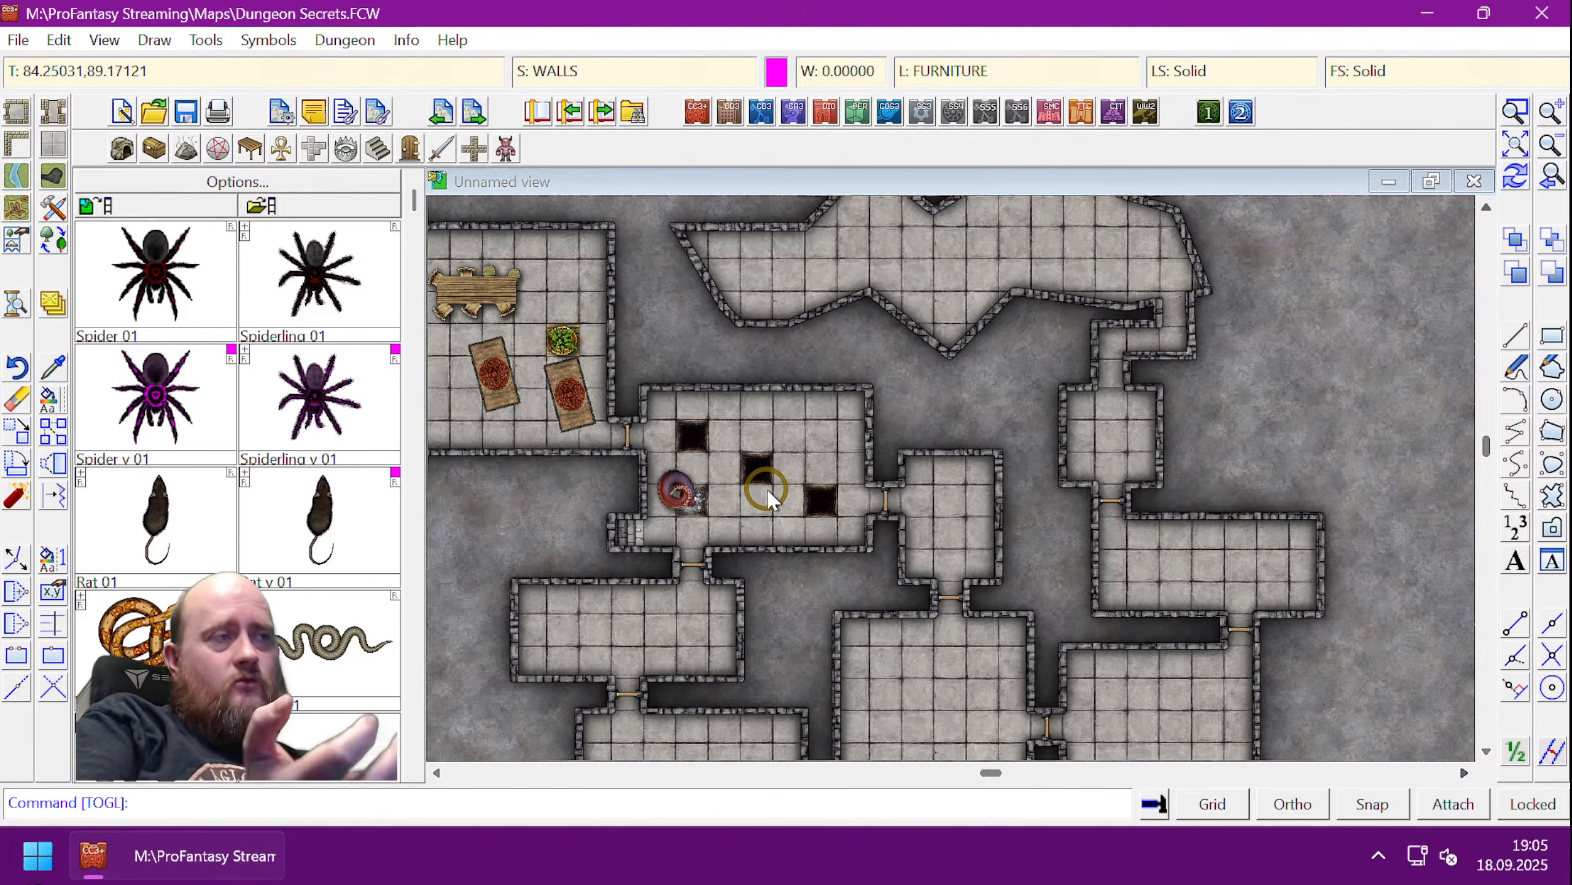
# - Hide the Secret Room layer using the HIDE command, run twice
pyautogui.write('hide')
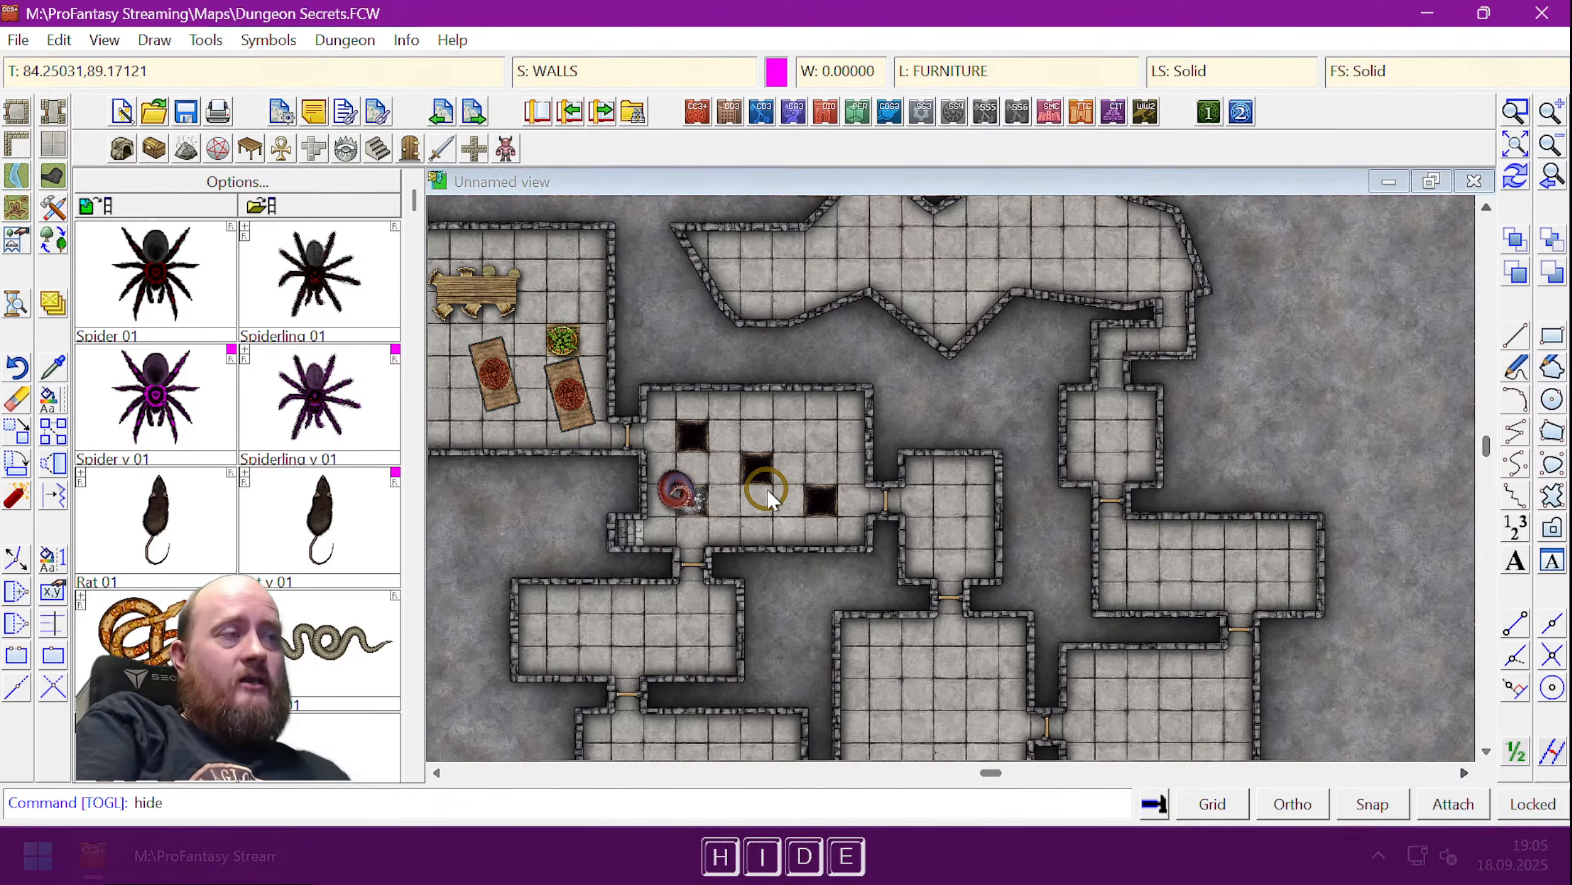
pyautogui.press('Return')
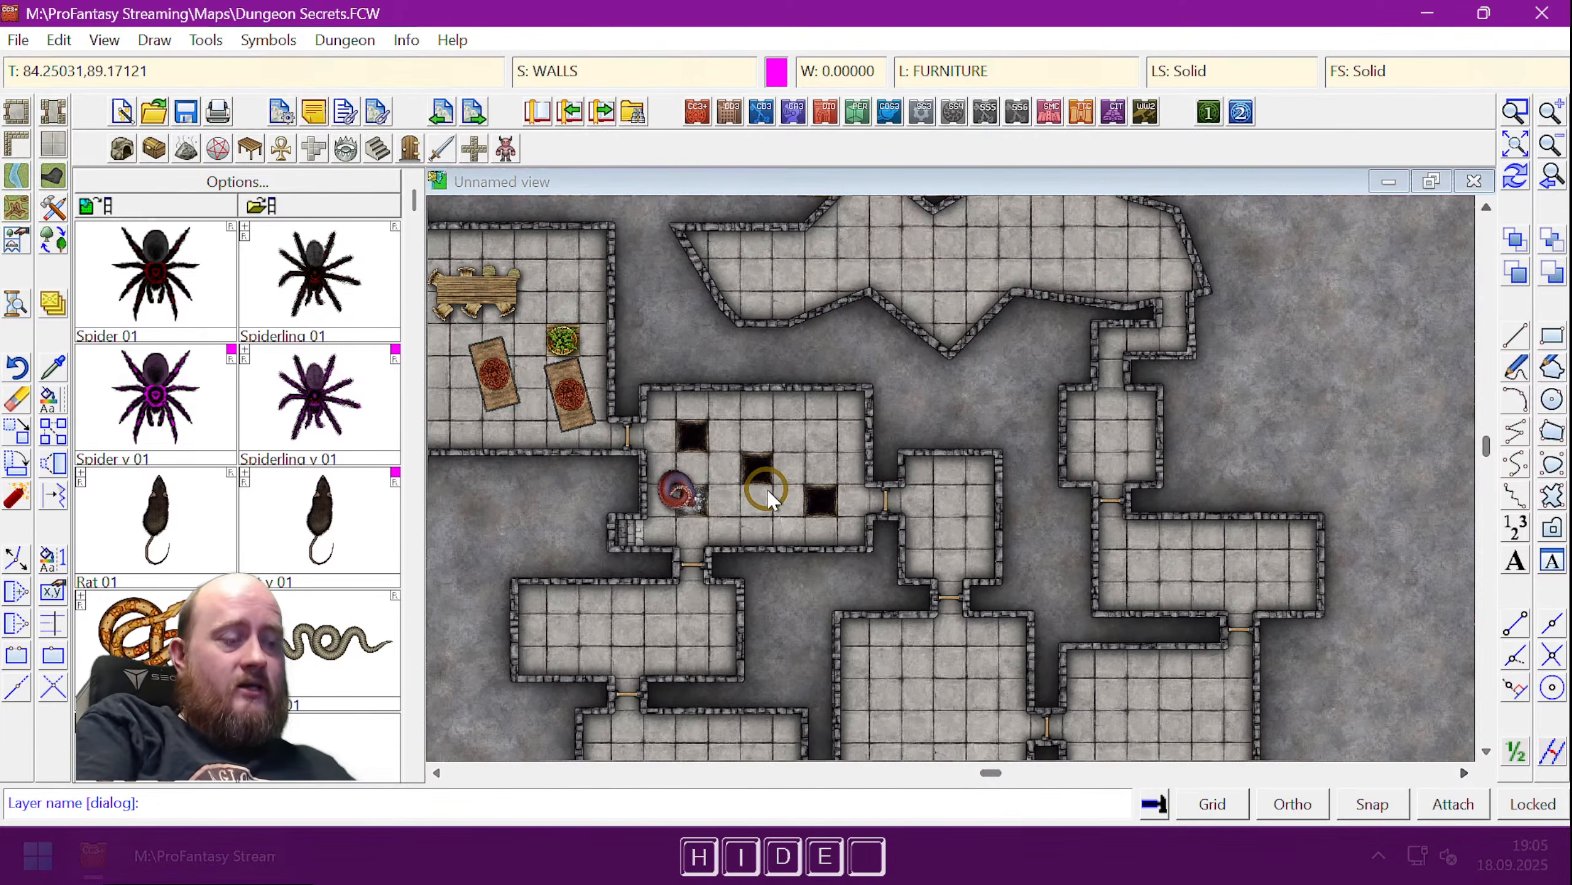
pyautogui.write('secret room')
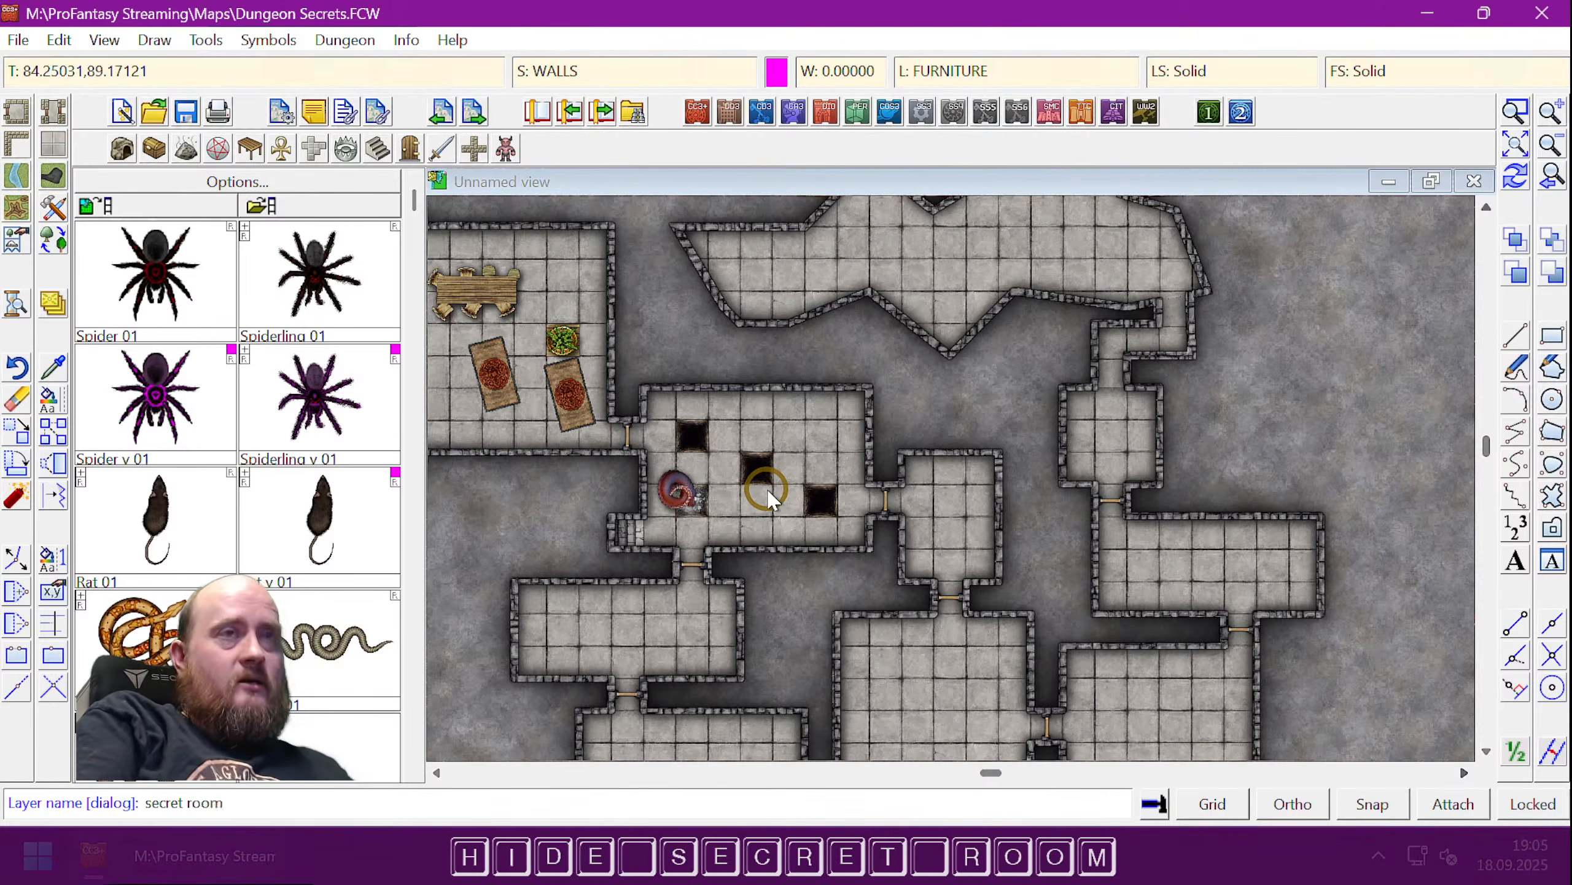
pyautogui.press('Return')
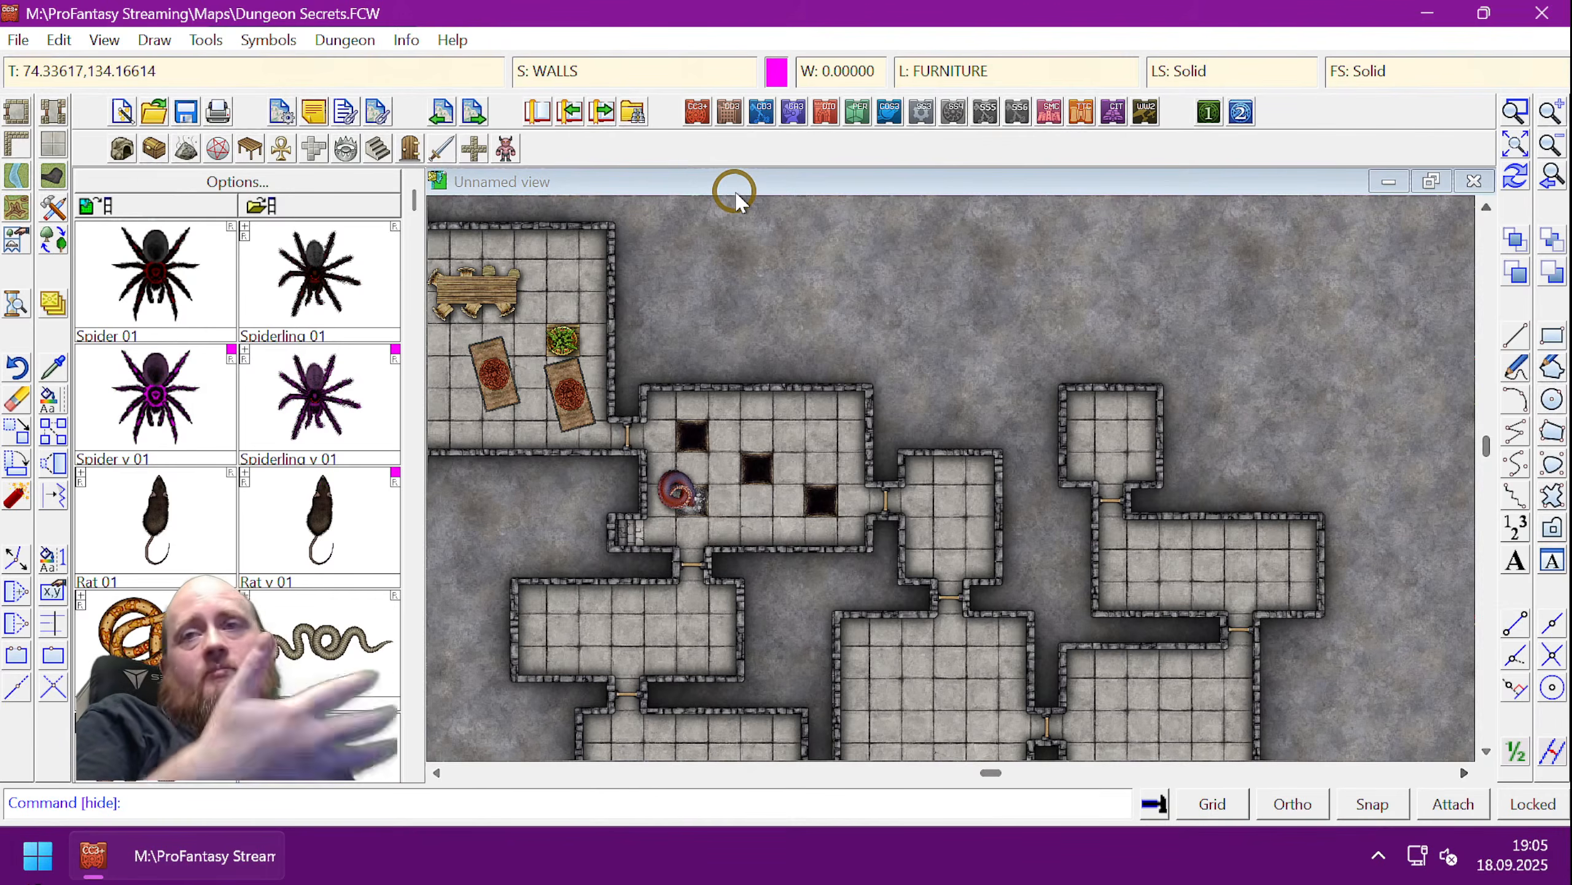
pyautogui.write('ide')
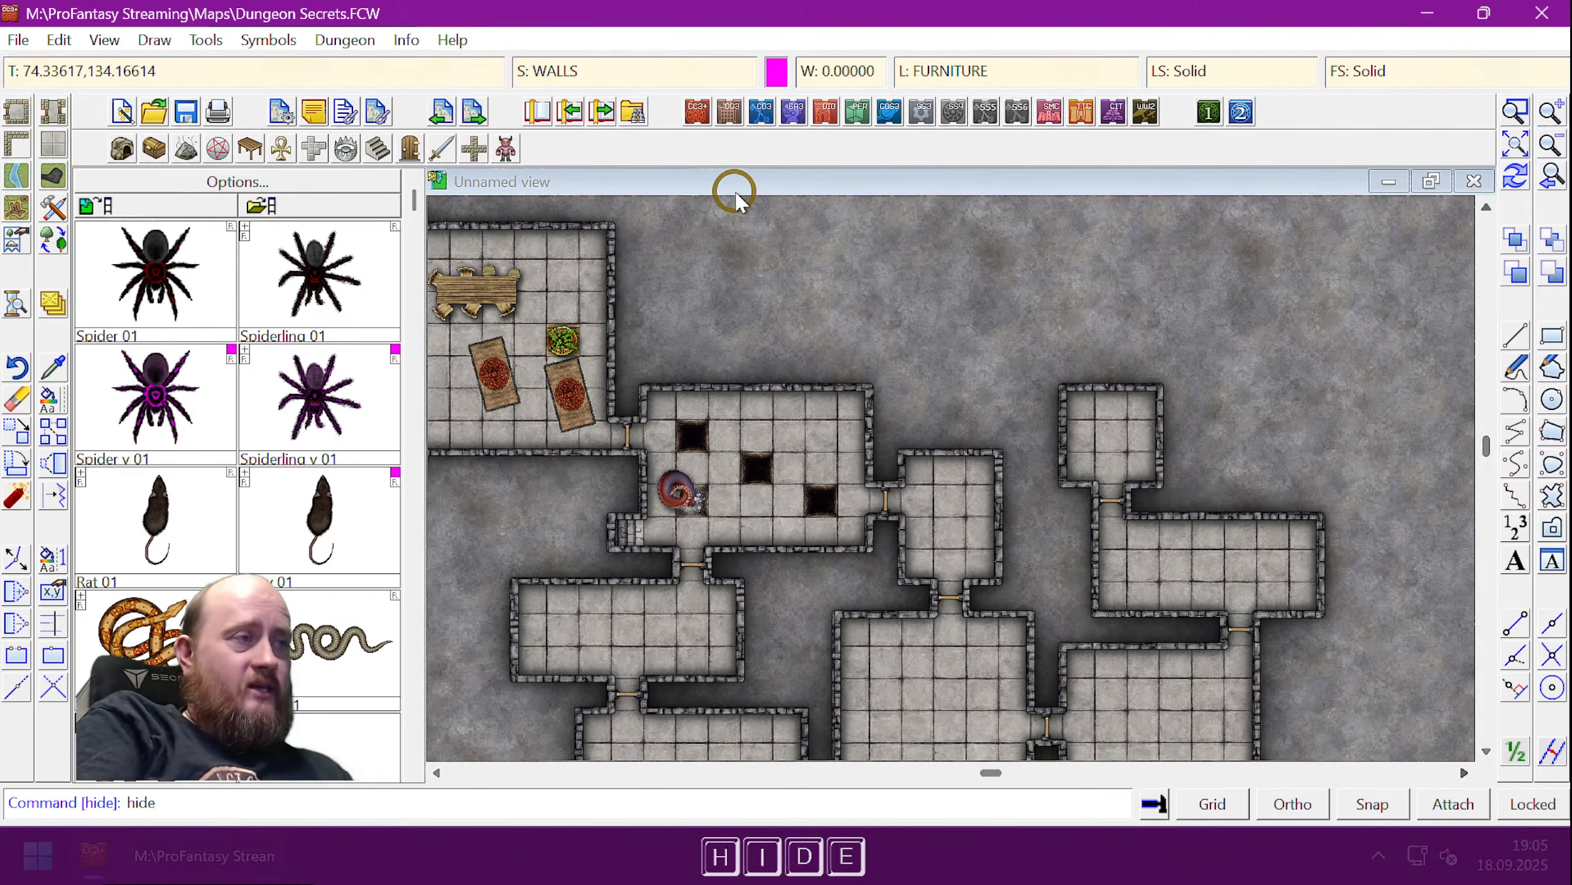
pyautogui.press('Return')
pyautogui.write('secr')
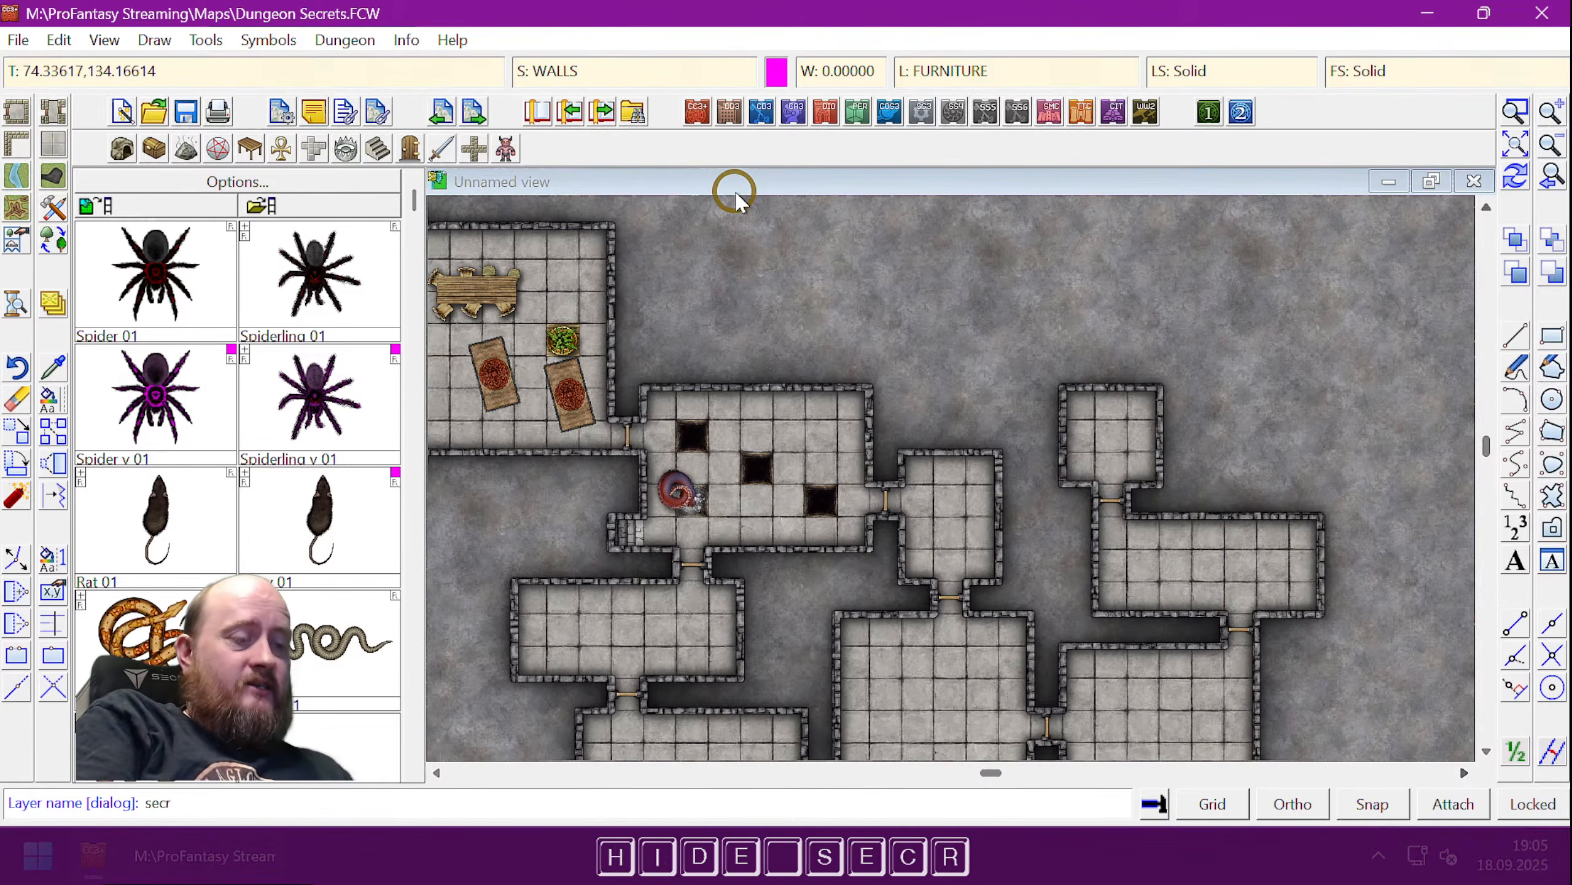
pyautogui.write('et room')
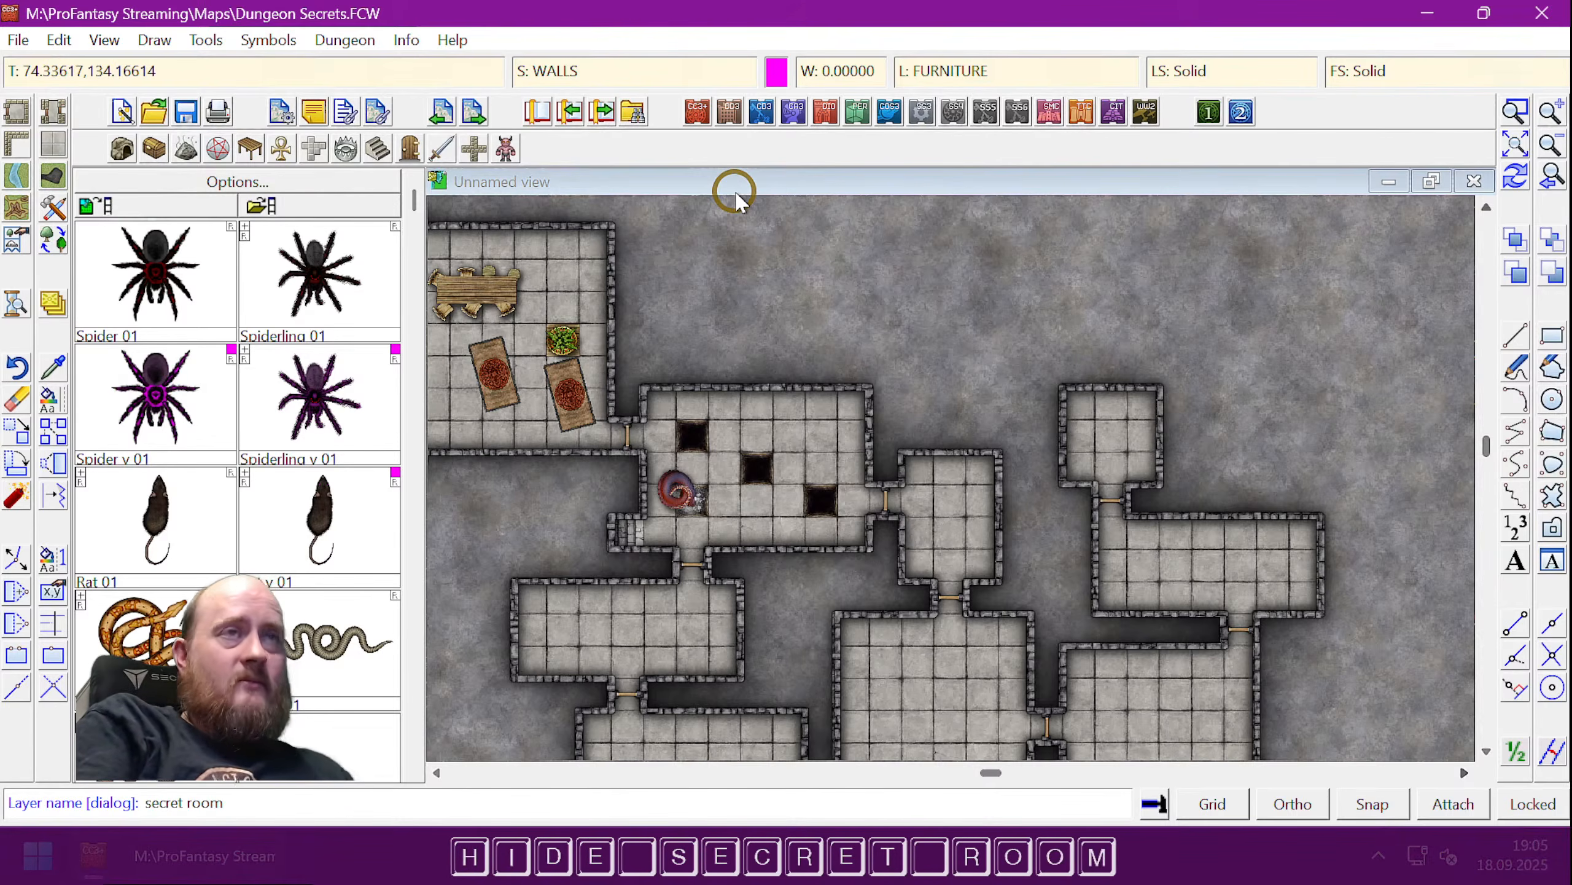
pyautogui.press('Return')
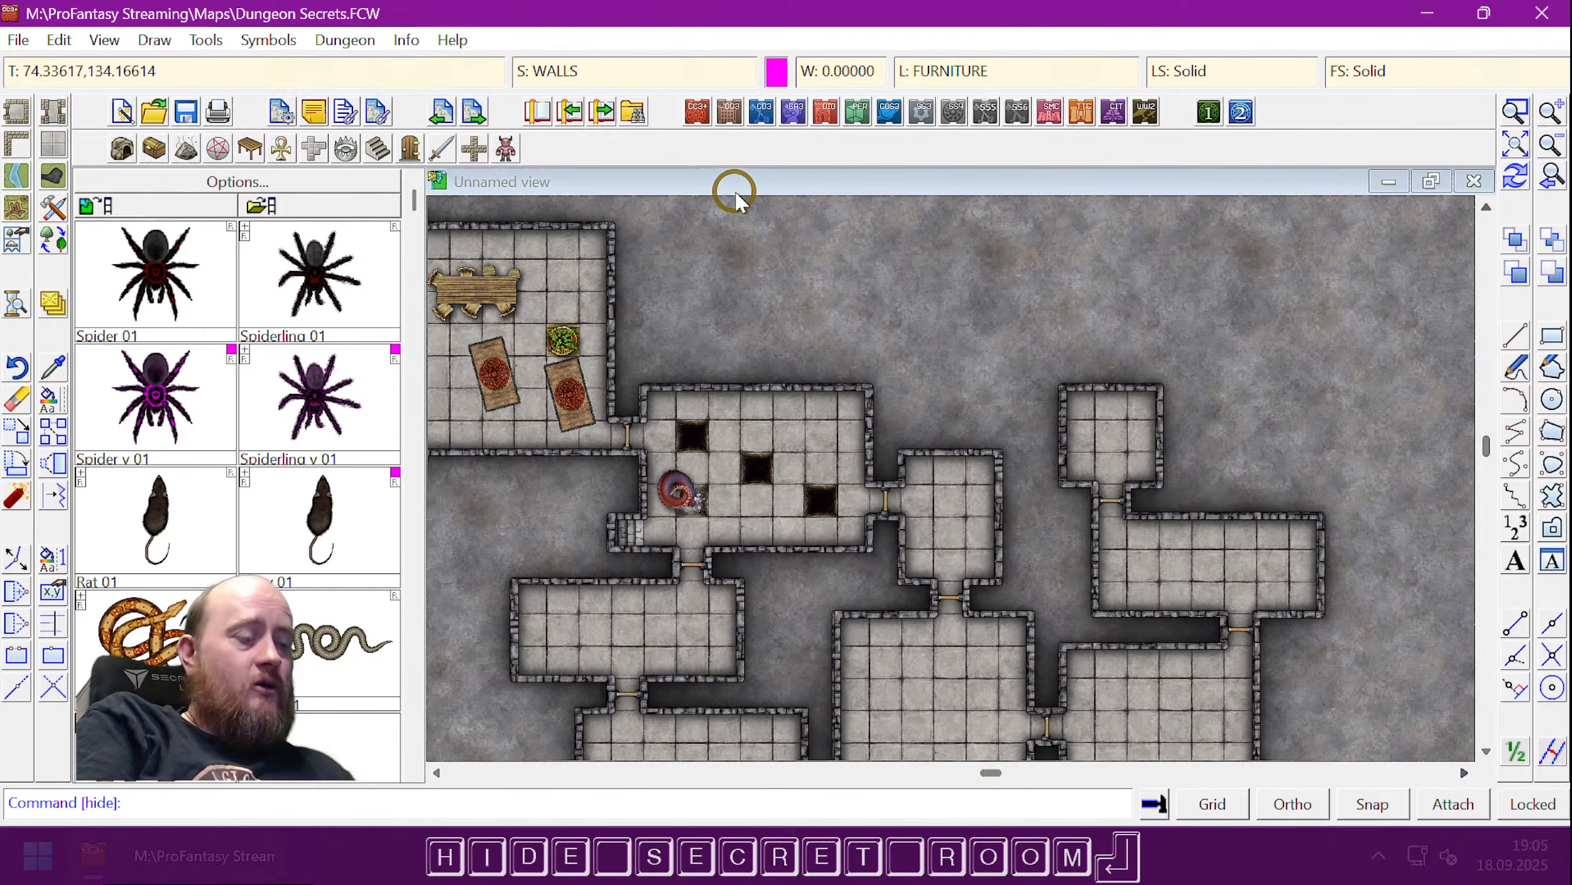
# - Reveal the Secret Room layer with the SHOW command
pyautogui.write('show')
pyautogui.press('space')
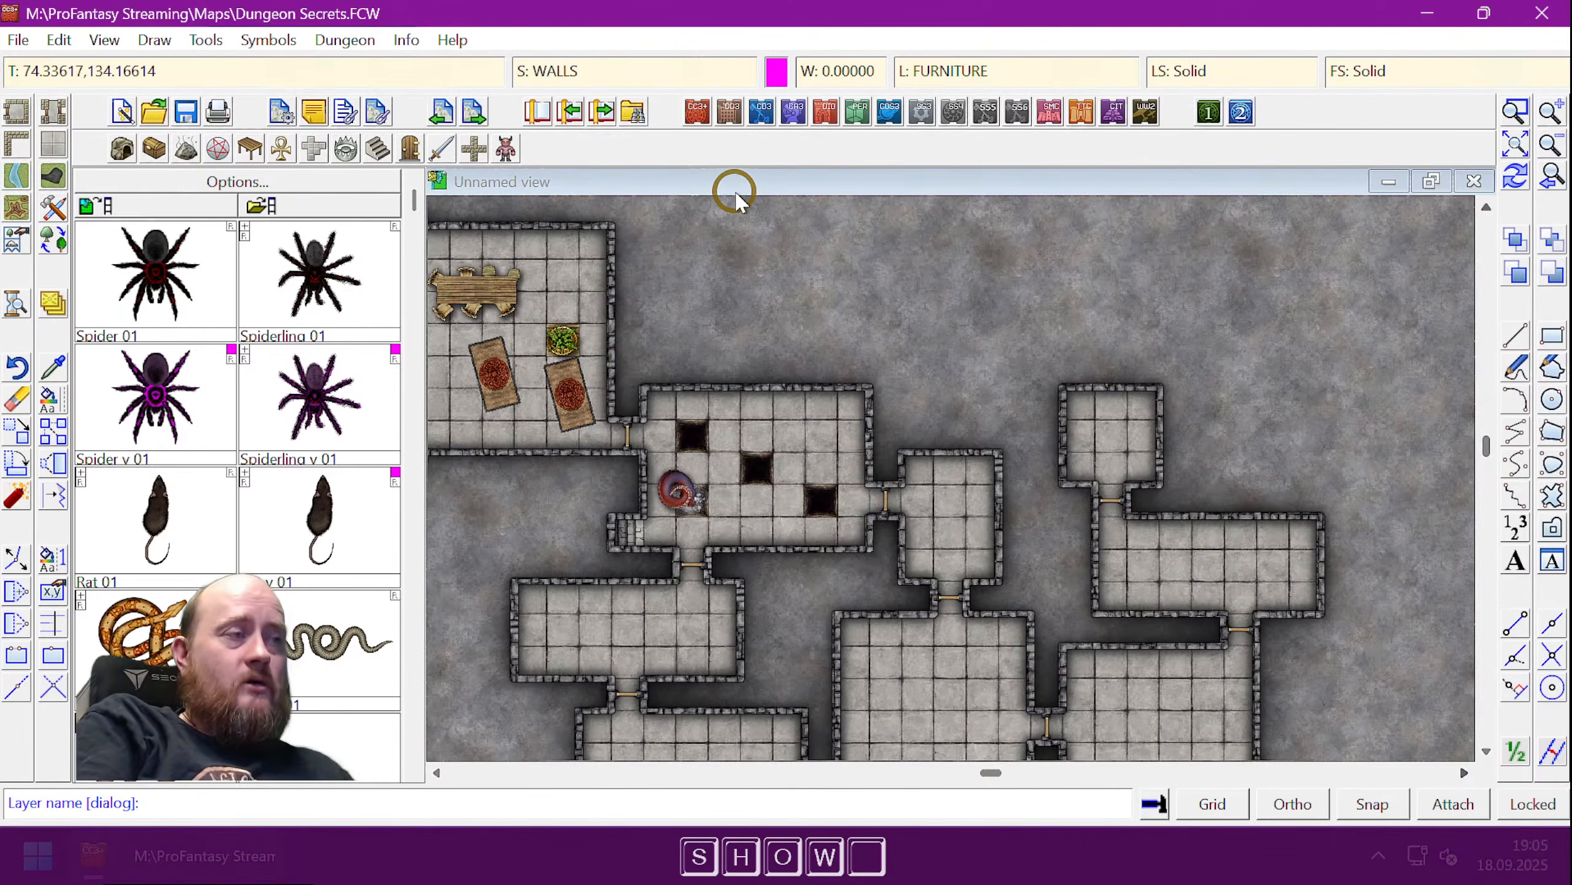
pyautogui.write('secret roo')
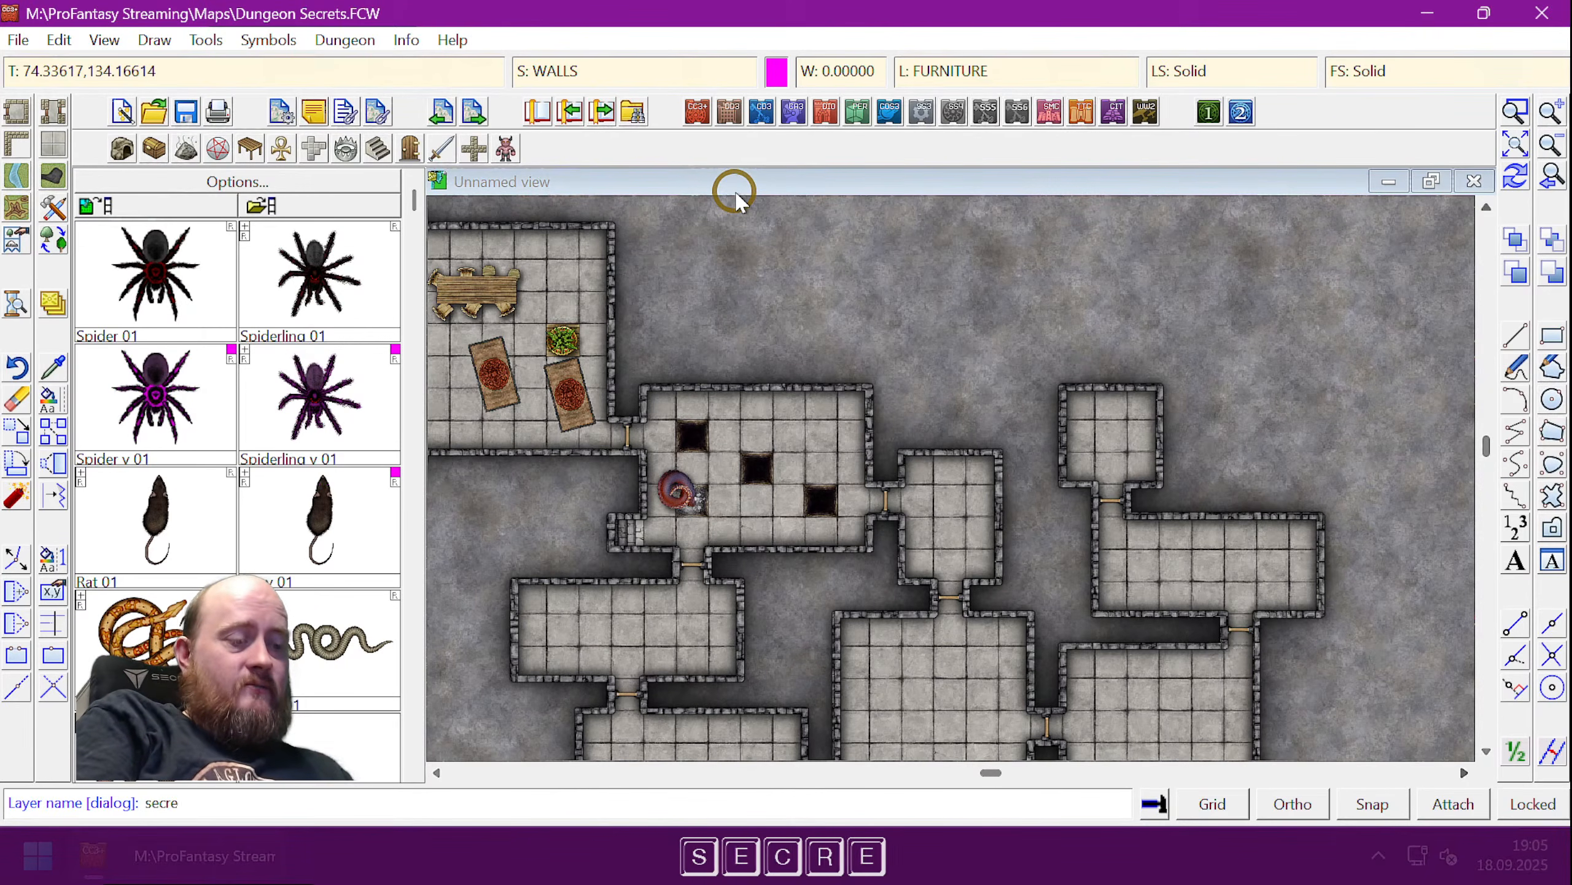
pyautogui.write('m')
pyautogui.press('Return')
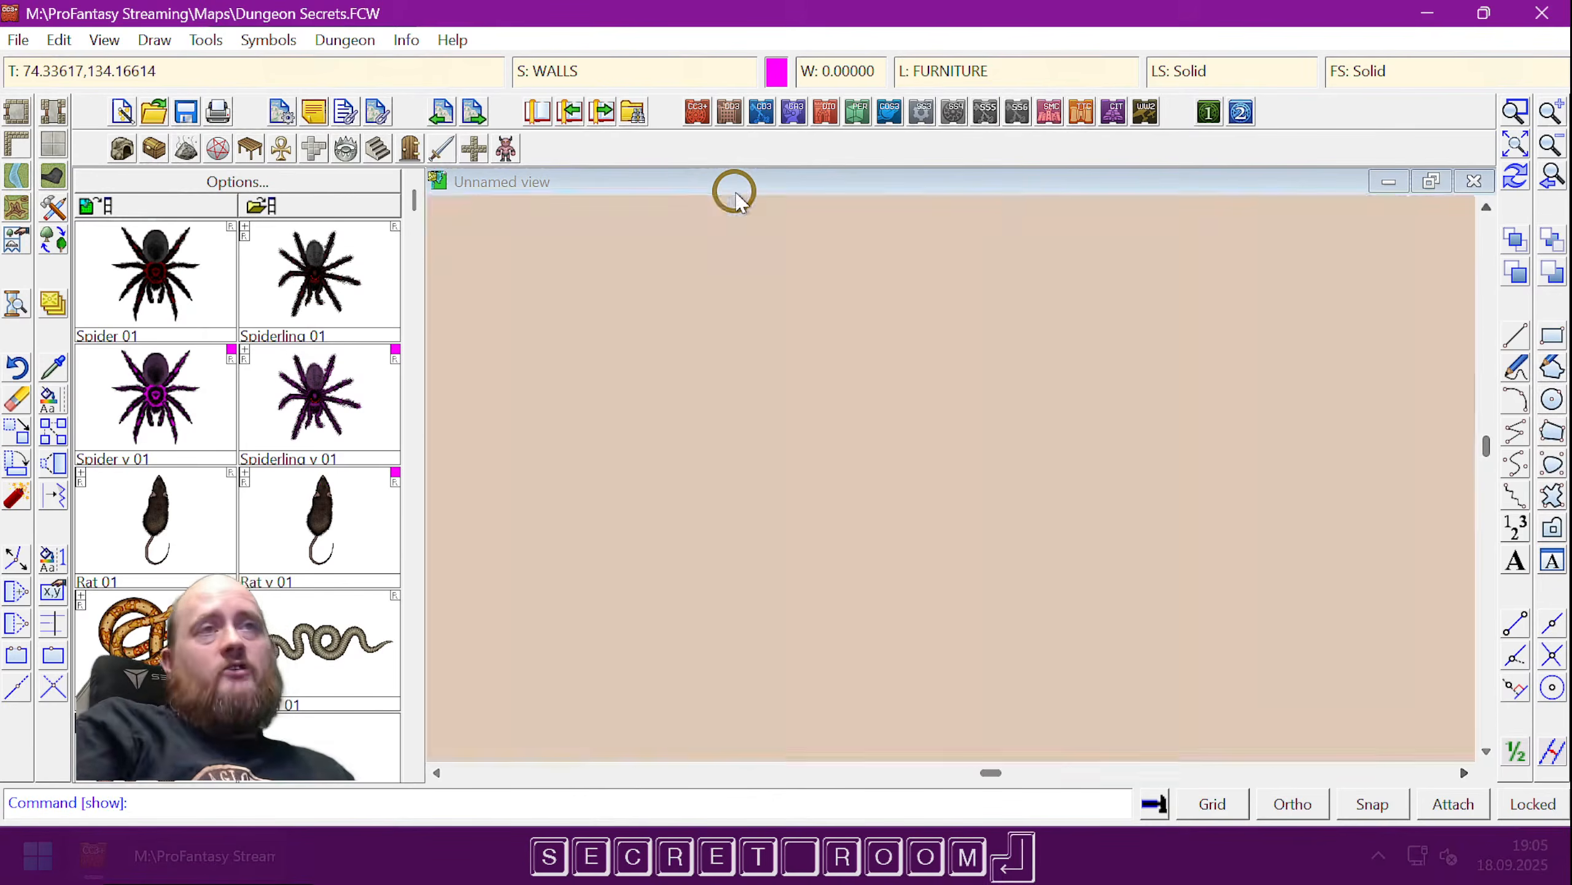
# - Dismiss the mistyped SECRET command warning and run SHOW secret room again
pyautogui.write('secret')
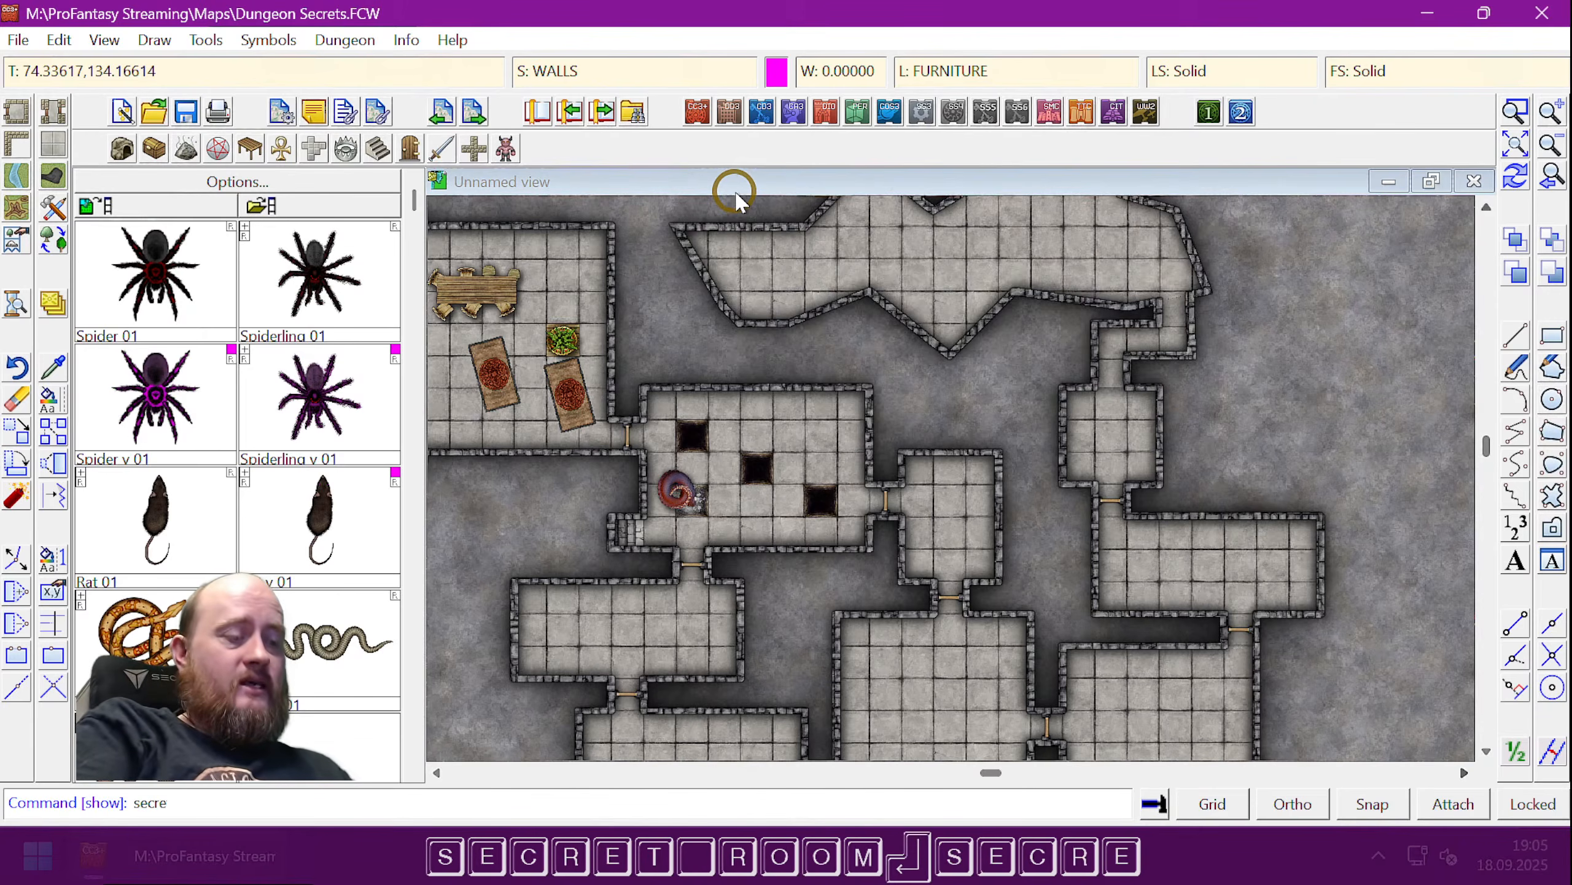
pyautogui.press('space')
pyautogui.press('s')
pyautogui.press('Escape')
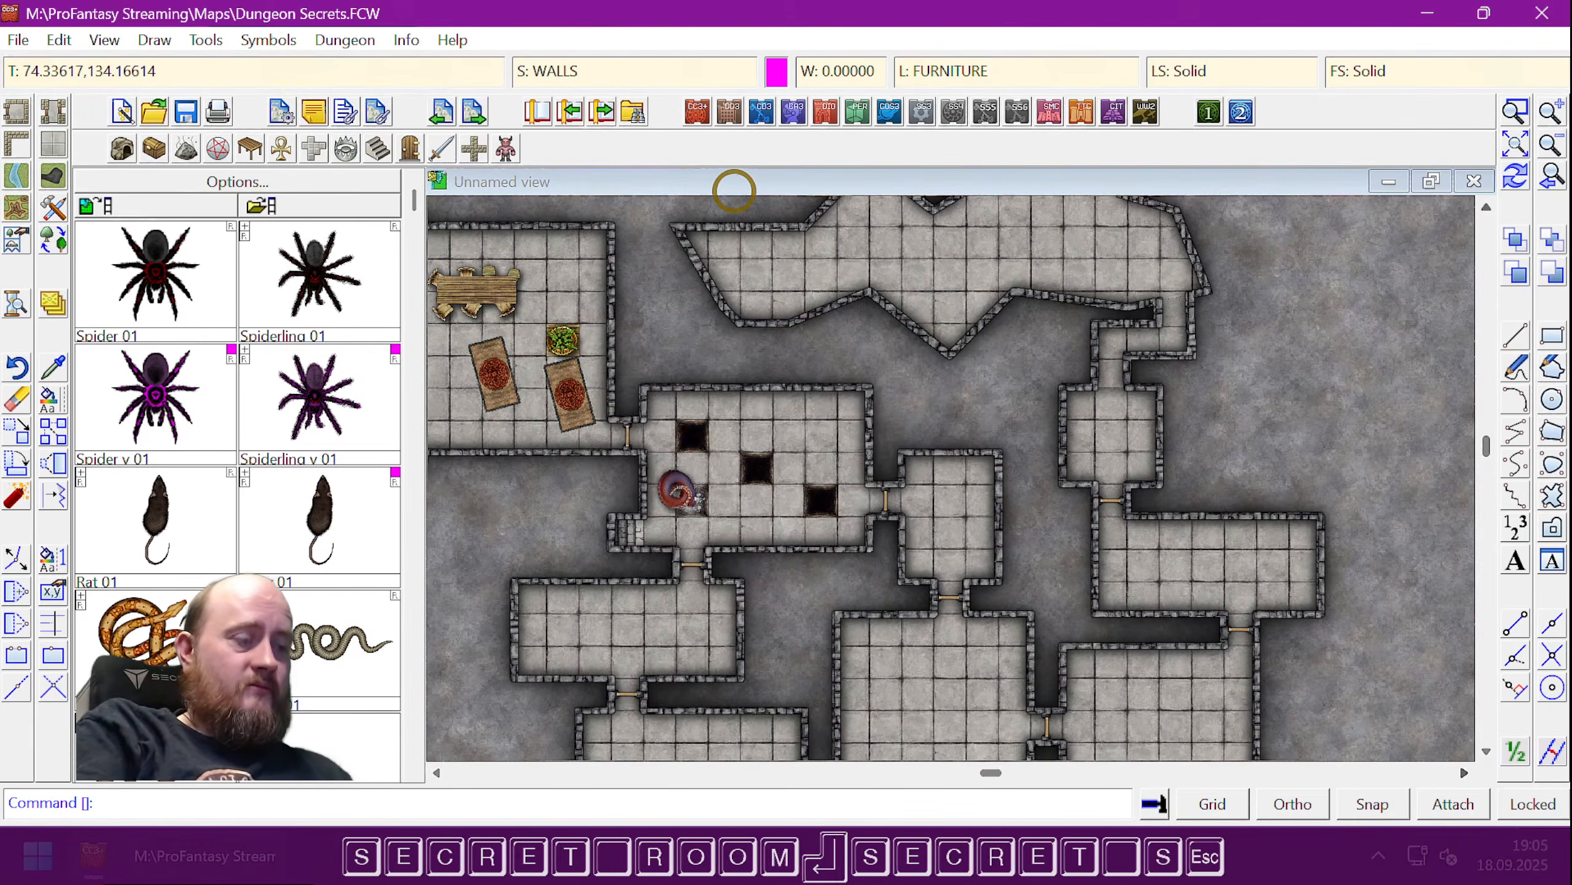
pyautogui.write('show')
pyautogui.press('space')
pyautogui.write('se')
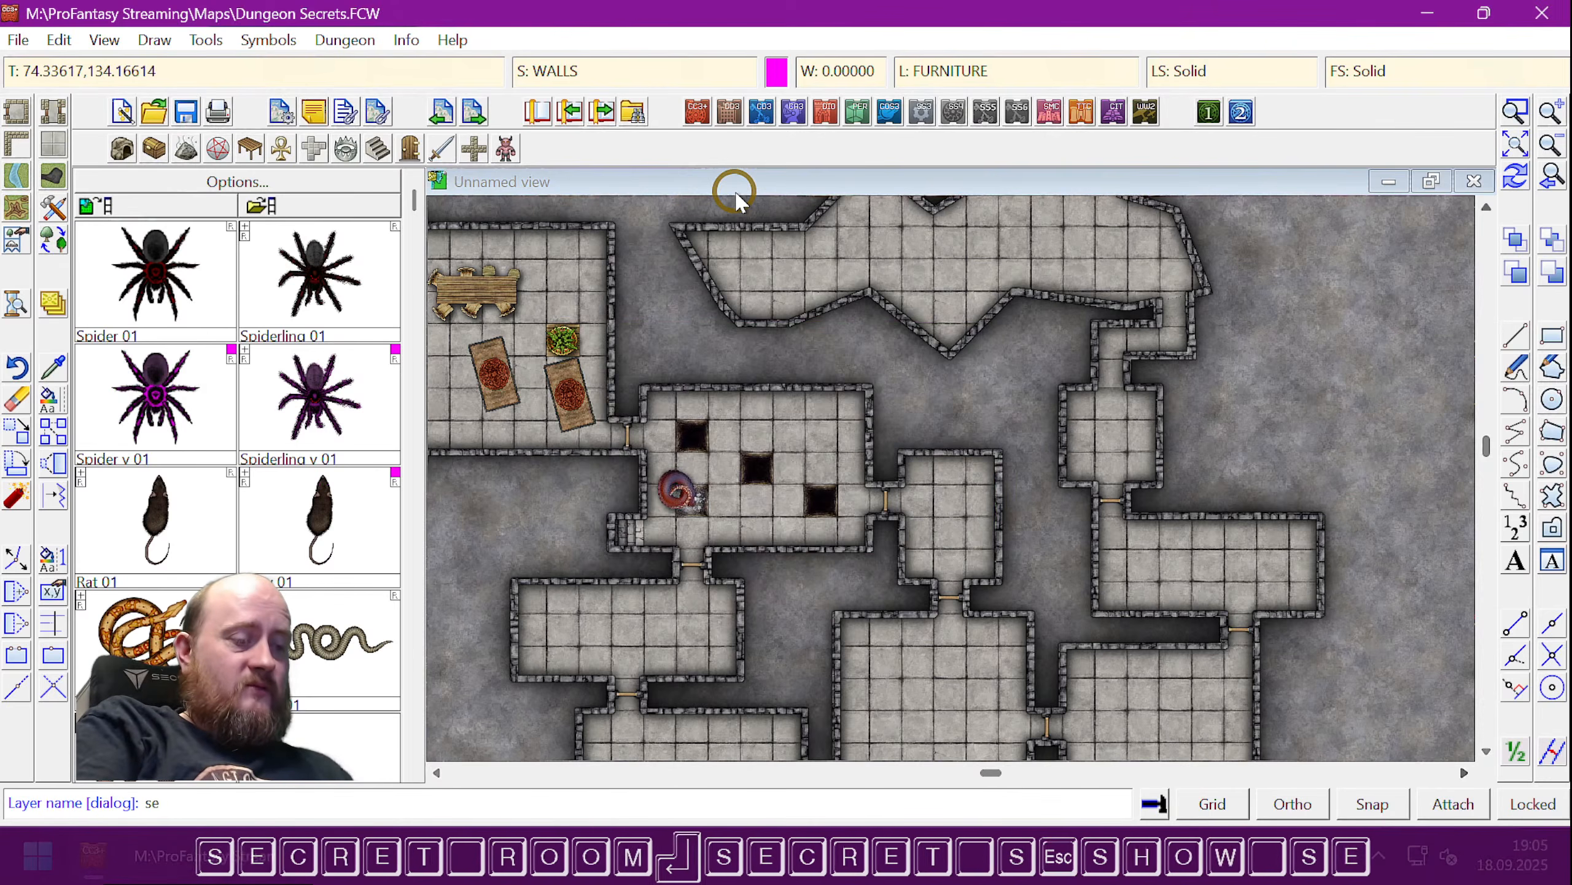
pyautogui.write('cret room')
pyautogui.press('Return')
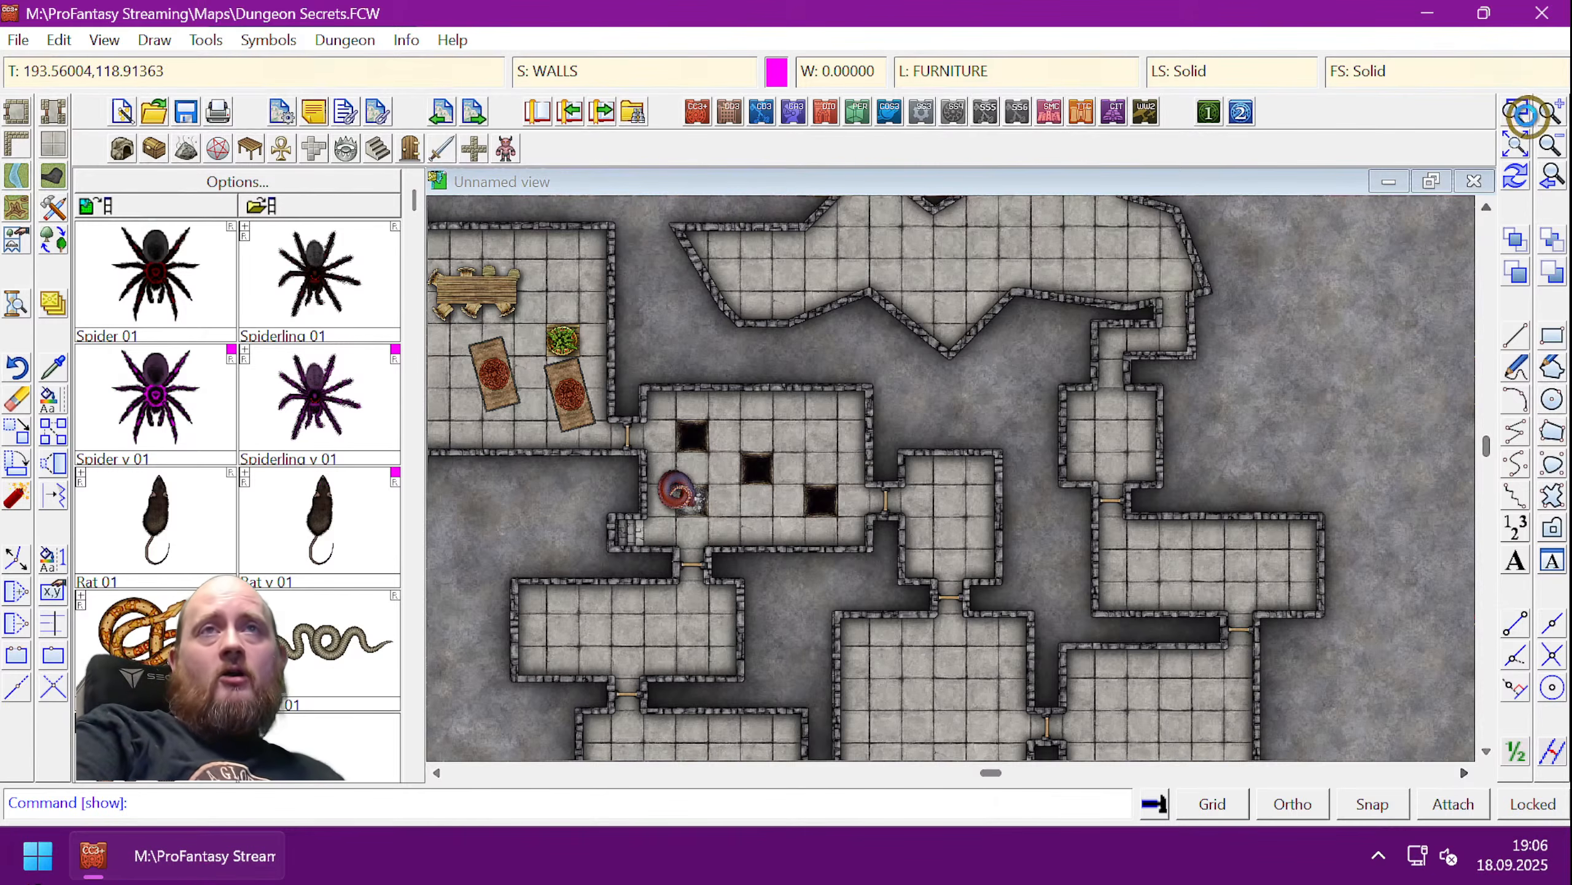
# - Zoom-window onto the spider by the lower-right corner and turn on View > Show Hyperlinks
pyautogui.click(1515, 114)
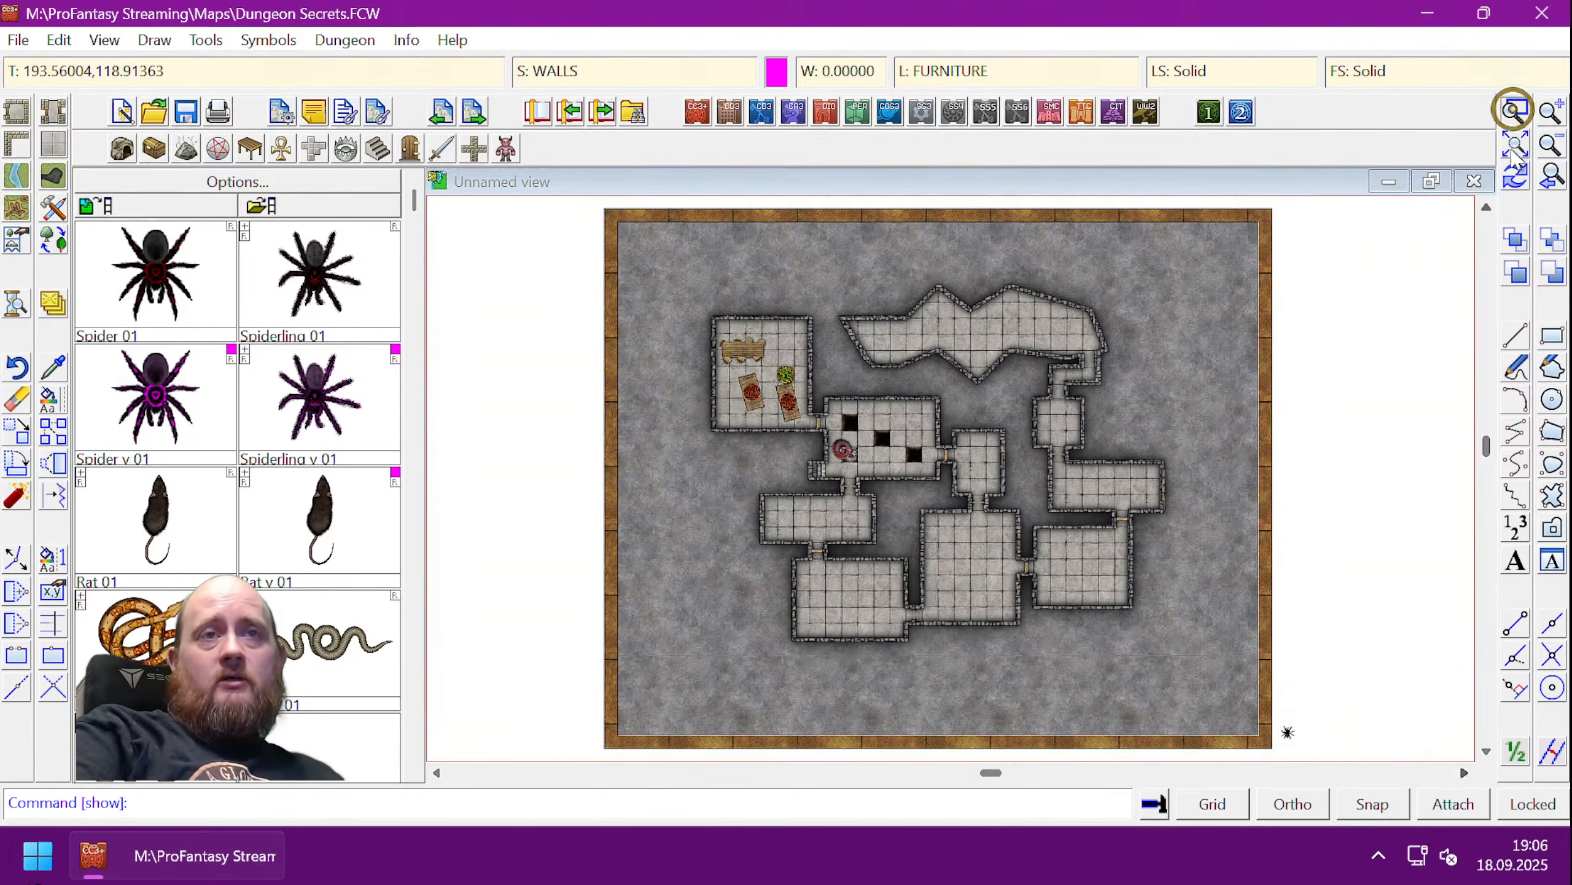
pyautogui.click(1237, 697)
pyautogui.click(1317, 750)
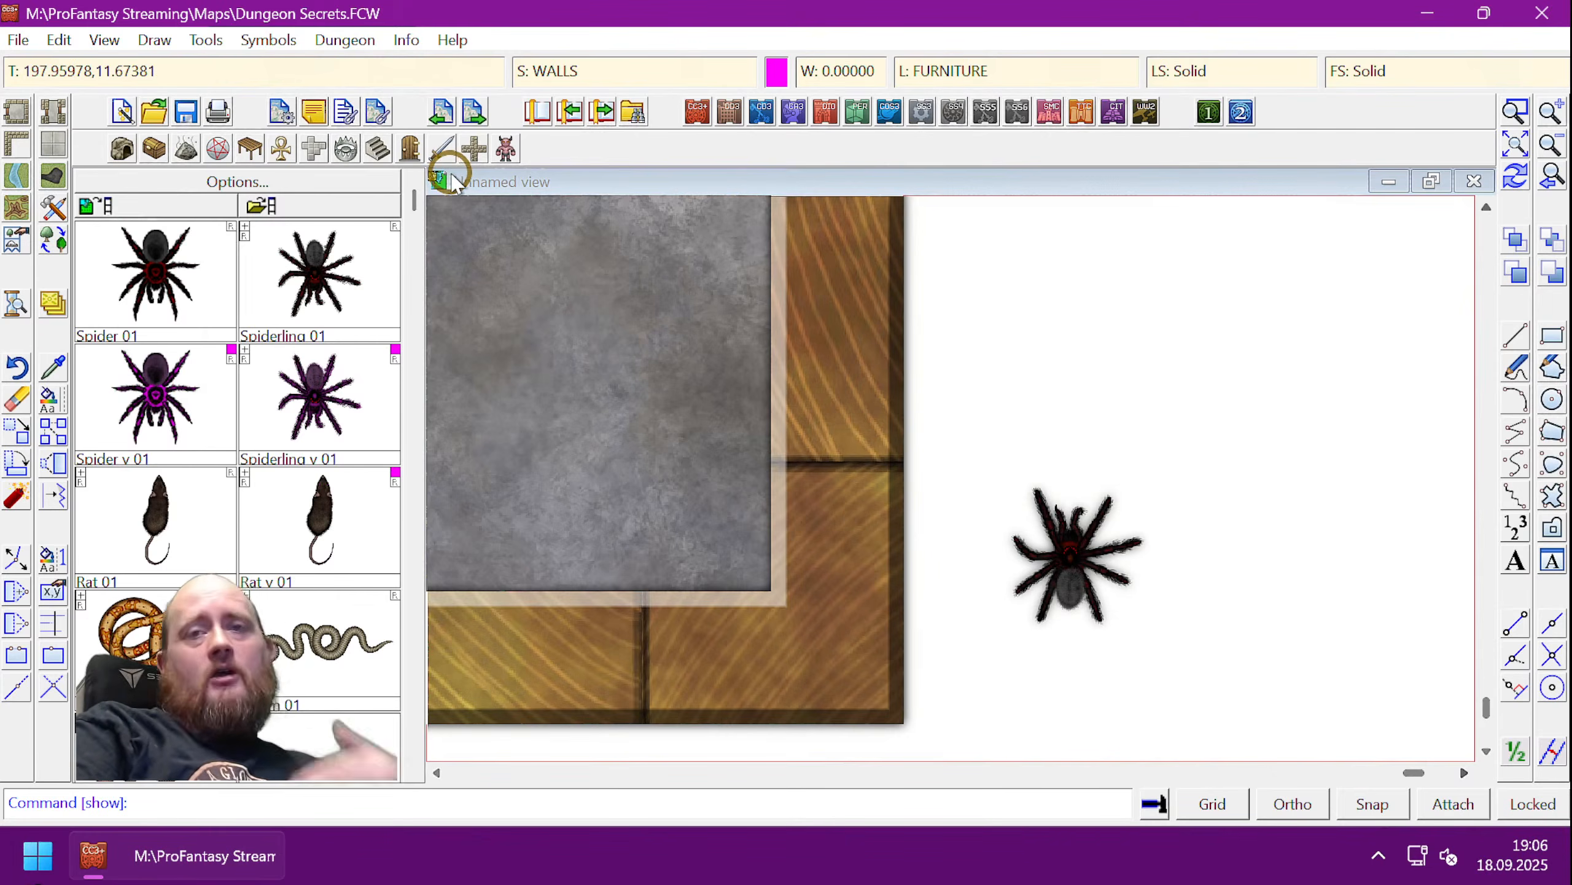
pyautogui.click(122, 45)
pyautogui.click(189, 167)
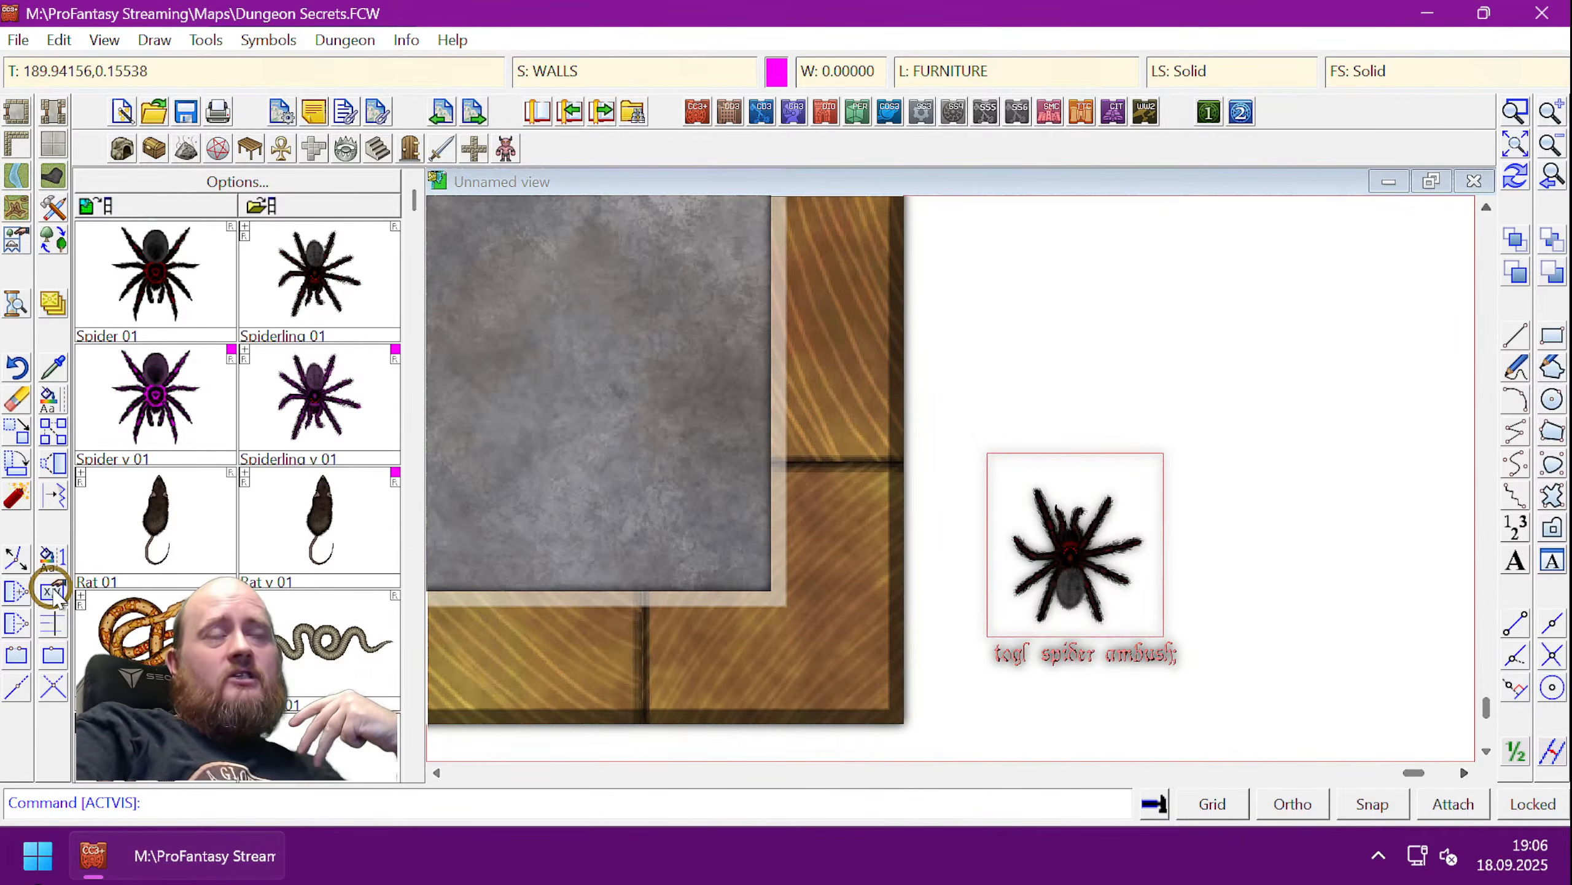
# - Edit the spider hyperlink as multi-line text, adding 'golayer somelayer' above 'togl spider ambush'
pyautogui.click(52, 591)
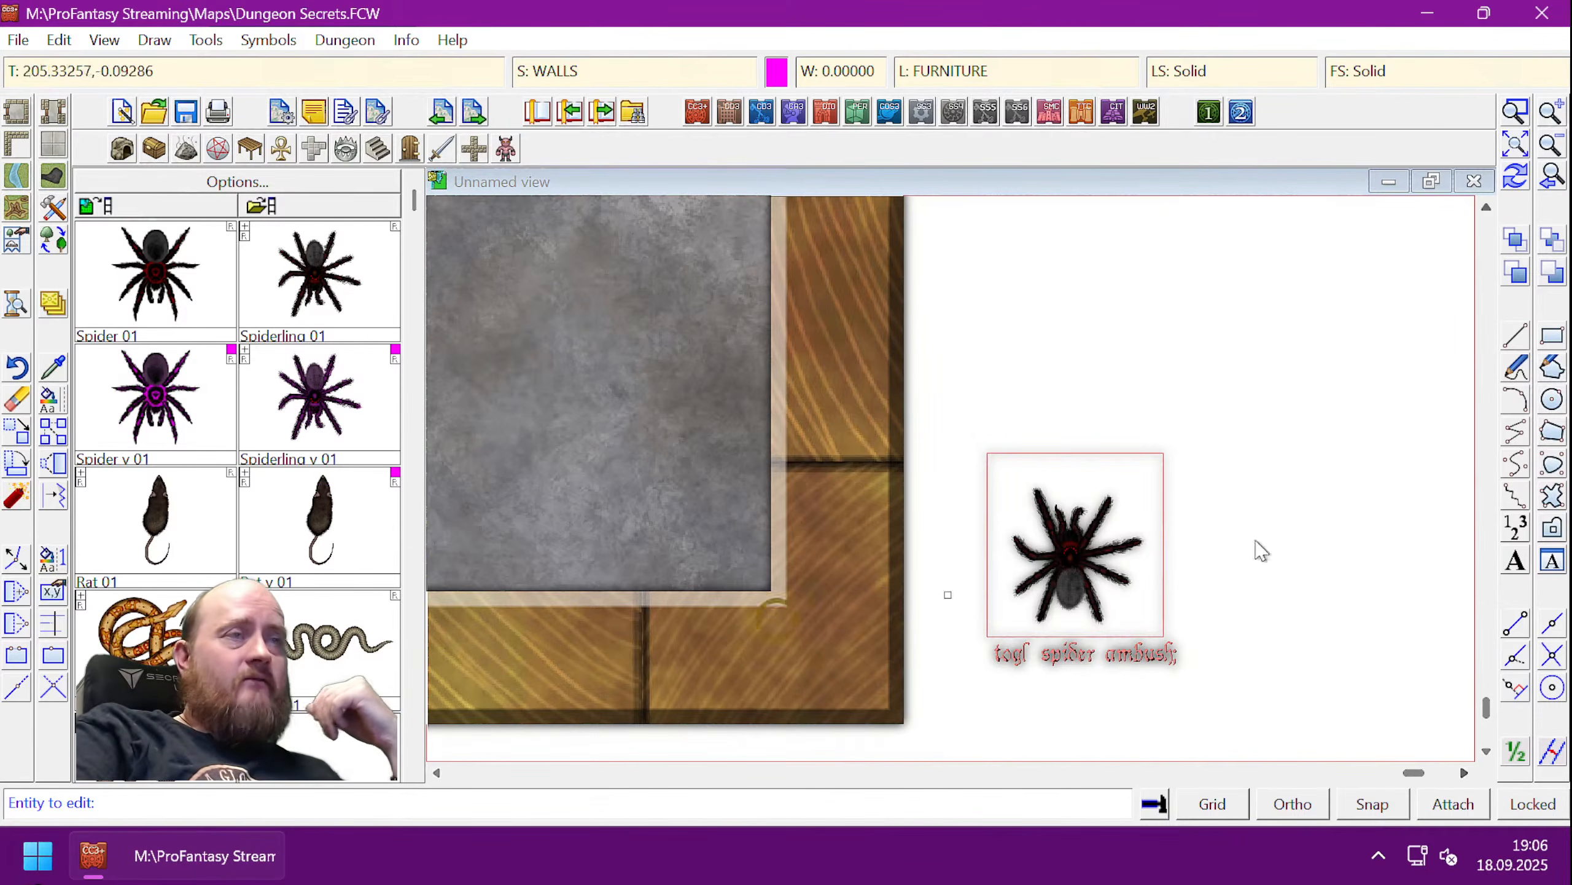
pyautogui.click(1164, 480)
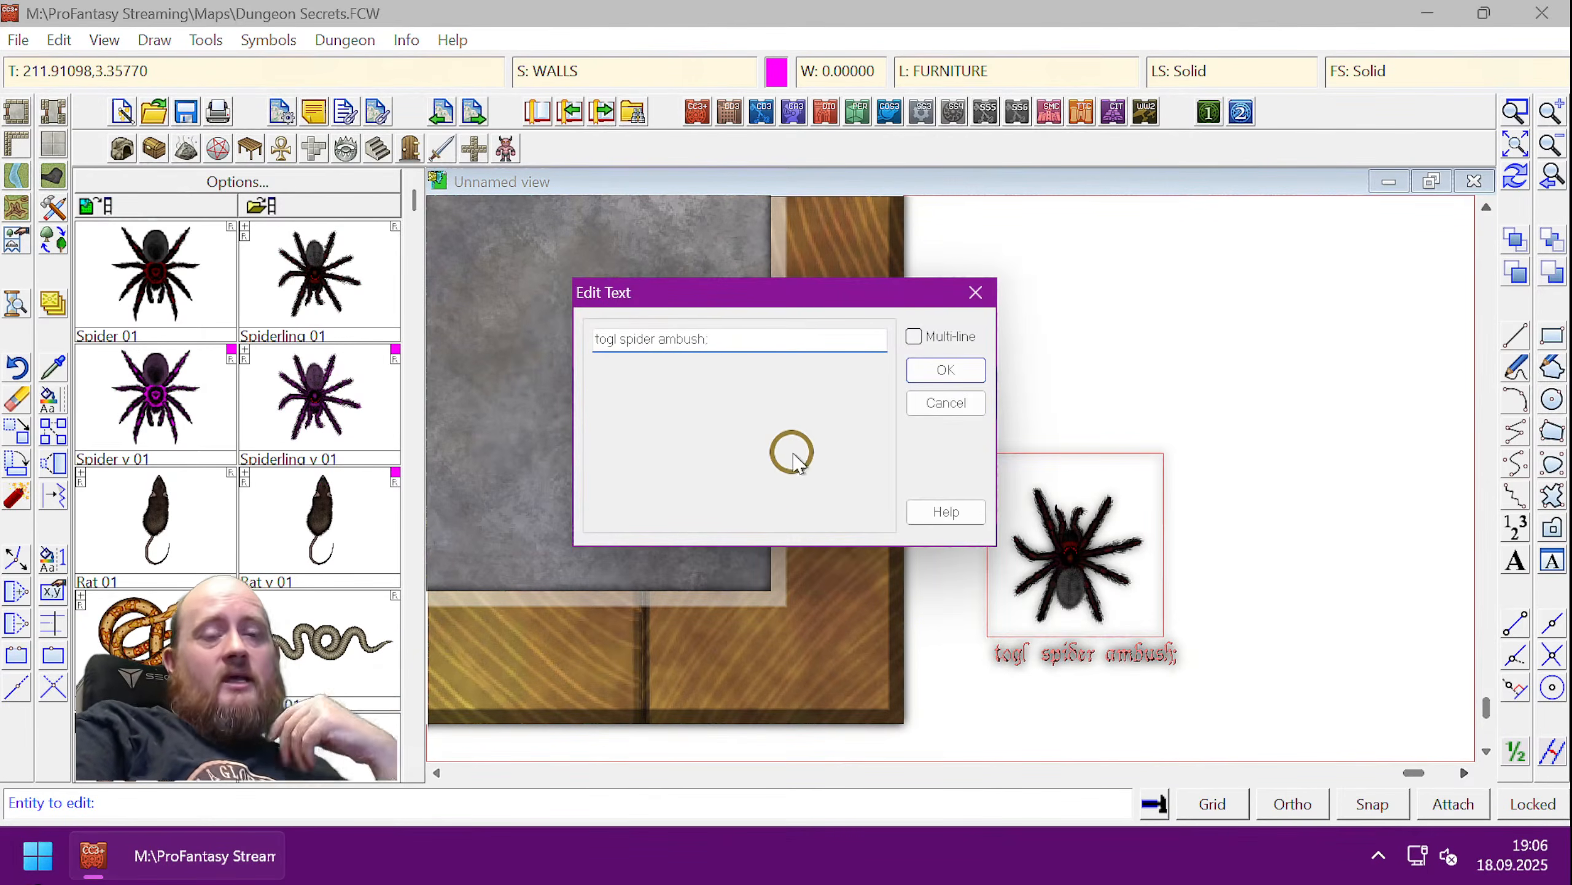
pyautogui.click(913, 337)
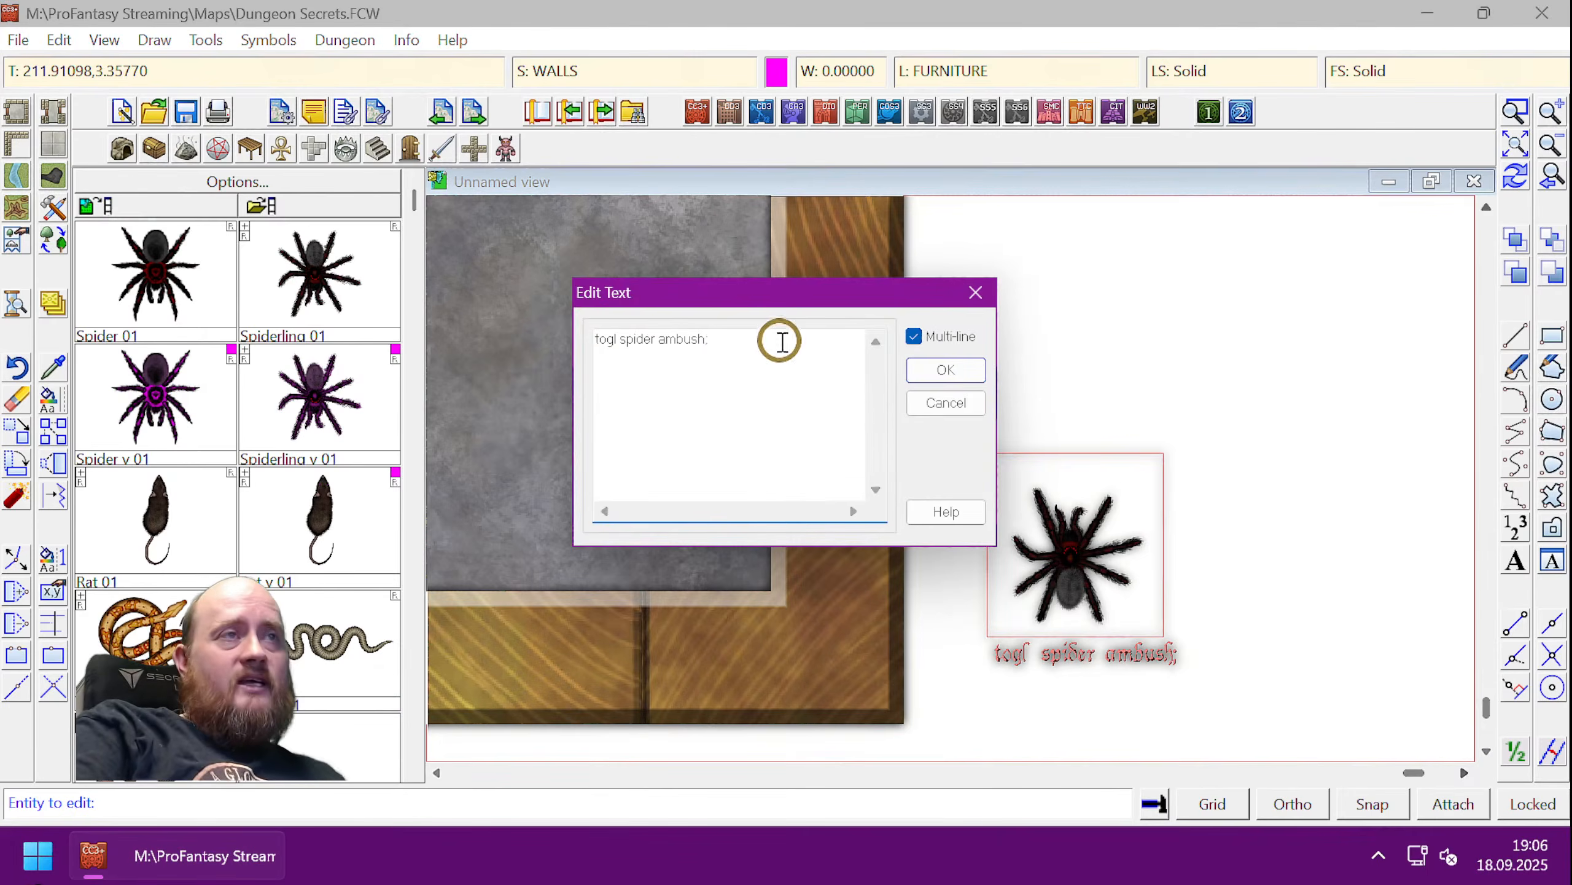
pyautogui.press('Delete')
pyautogui.press('Down')
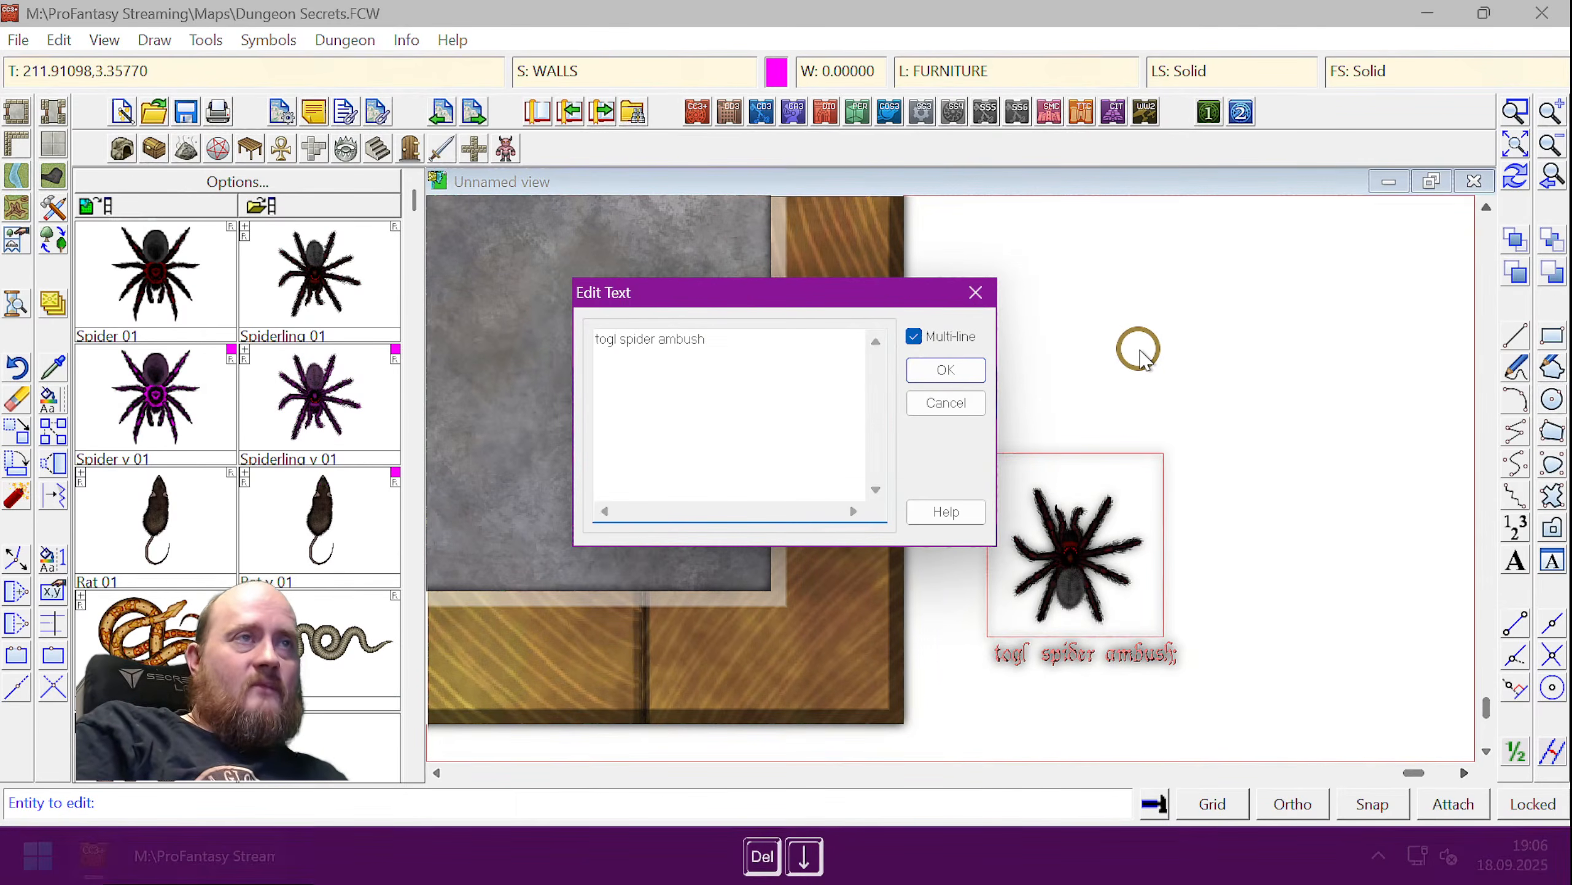
pyautogui.press('Return')
pyautogui.press('Up')
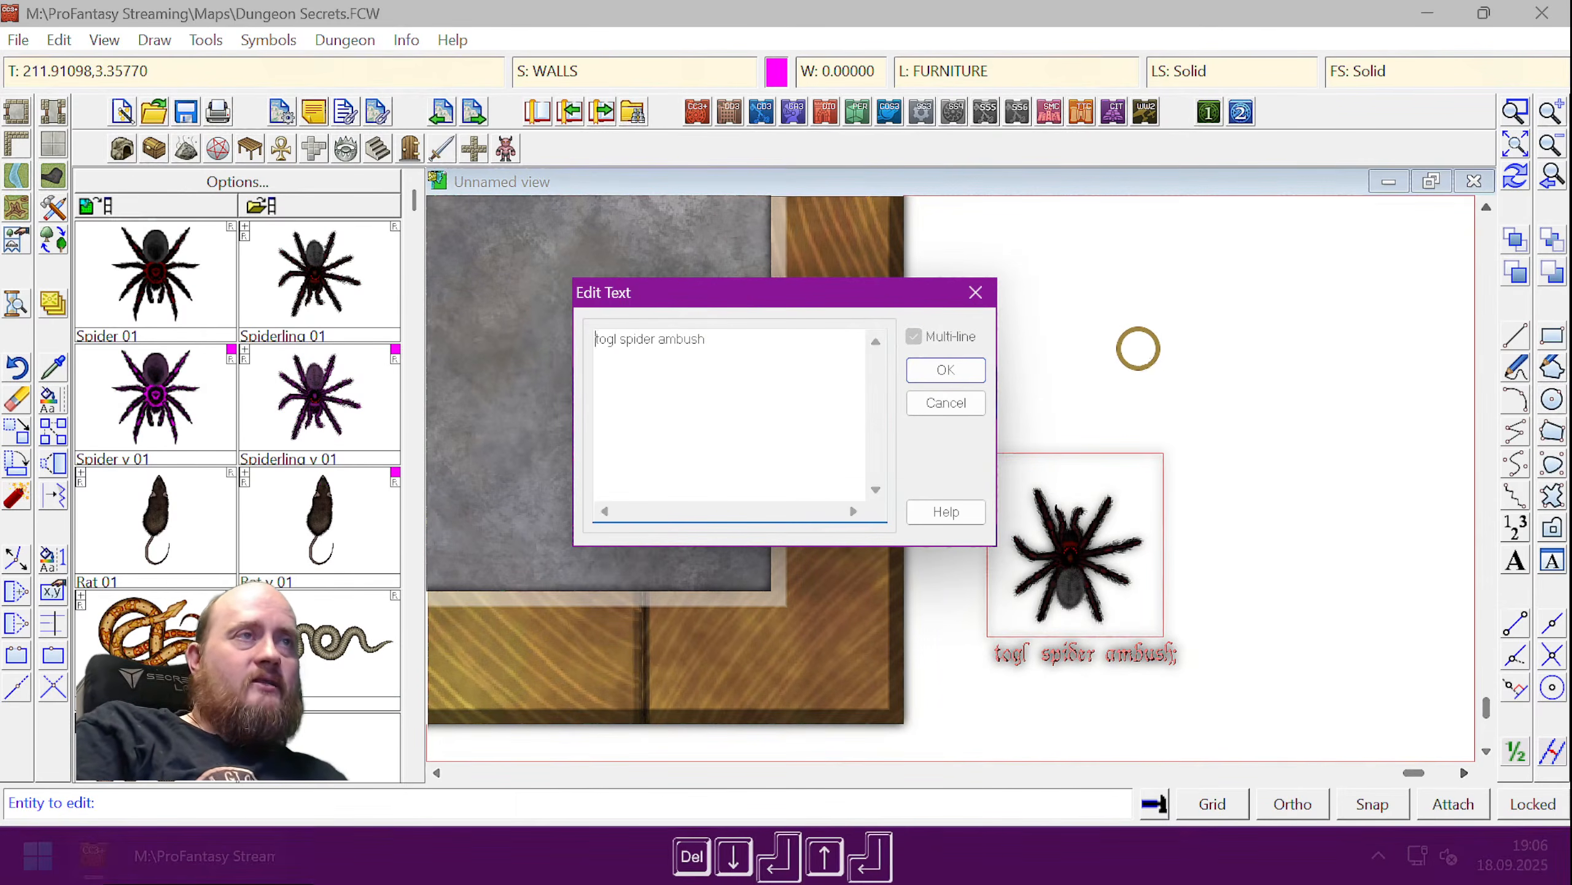
pyautogui.press('Return')
pyautogui.press('Up')
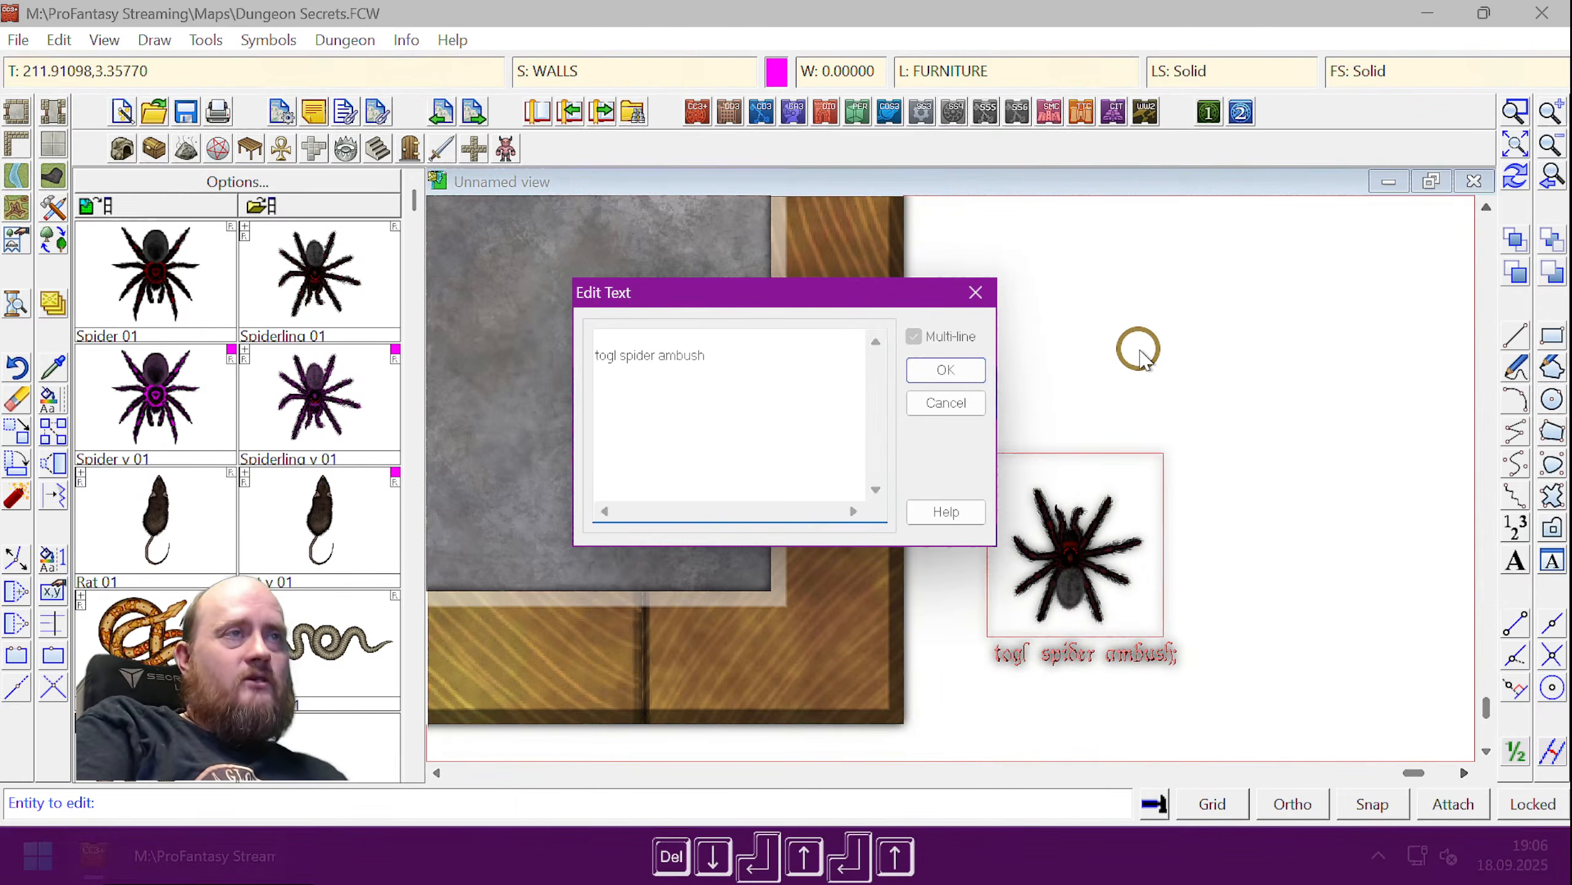
pyautogui.write('golaye')
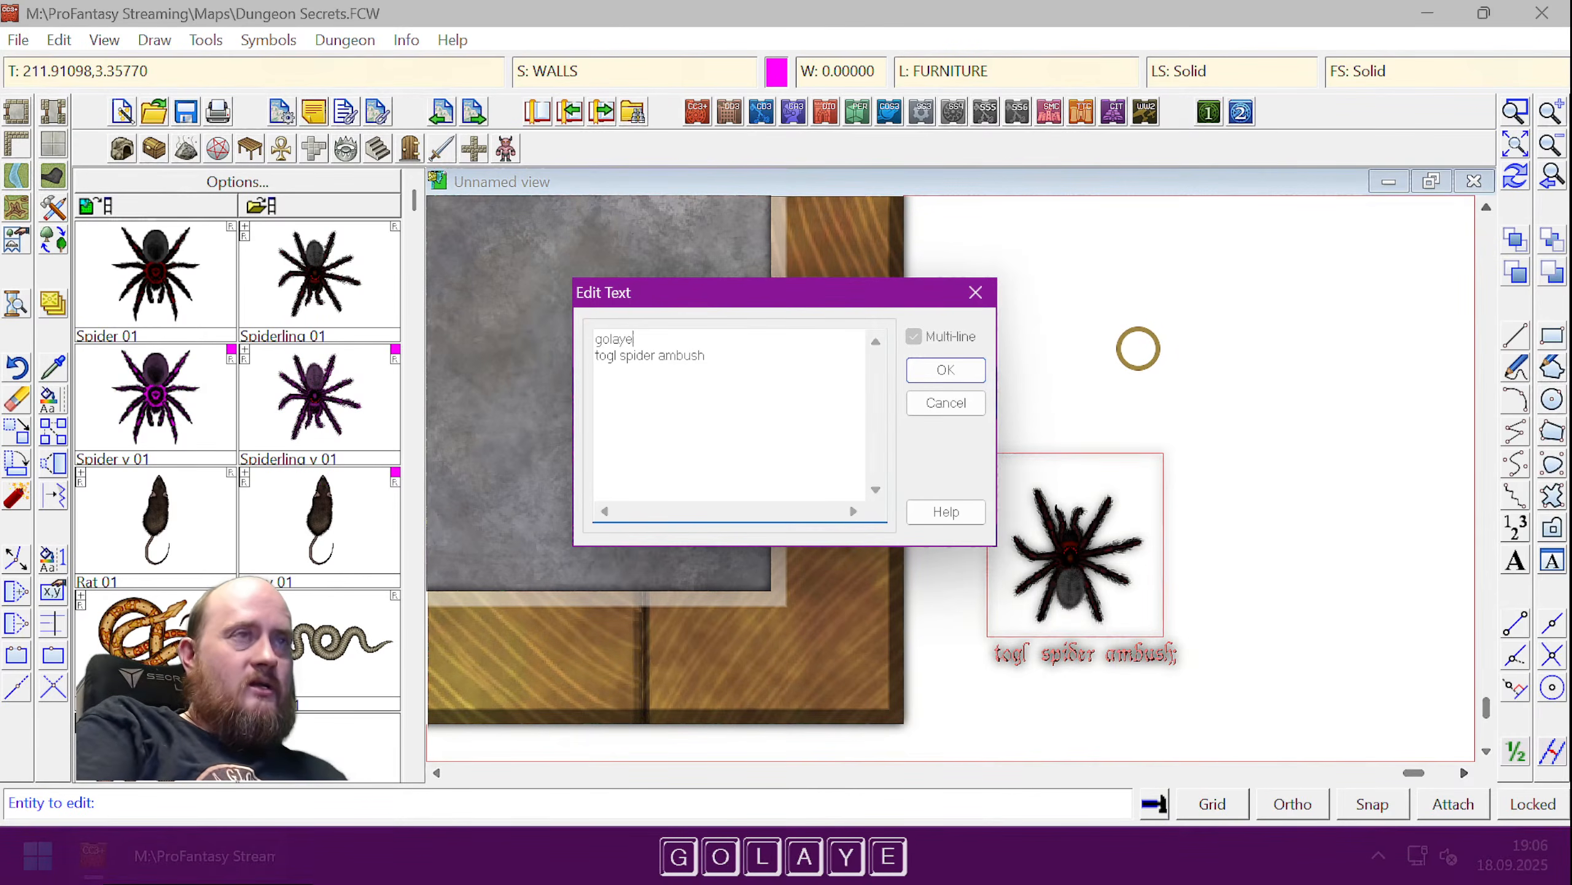
pyautogui.write('r b')
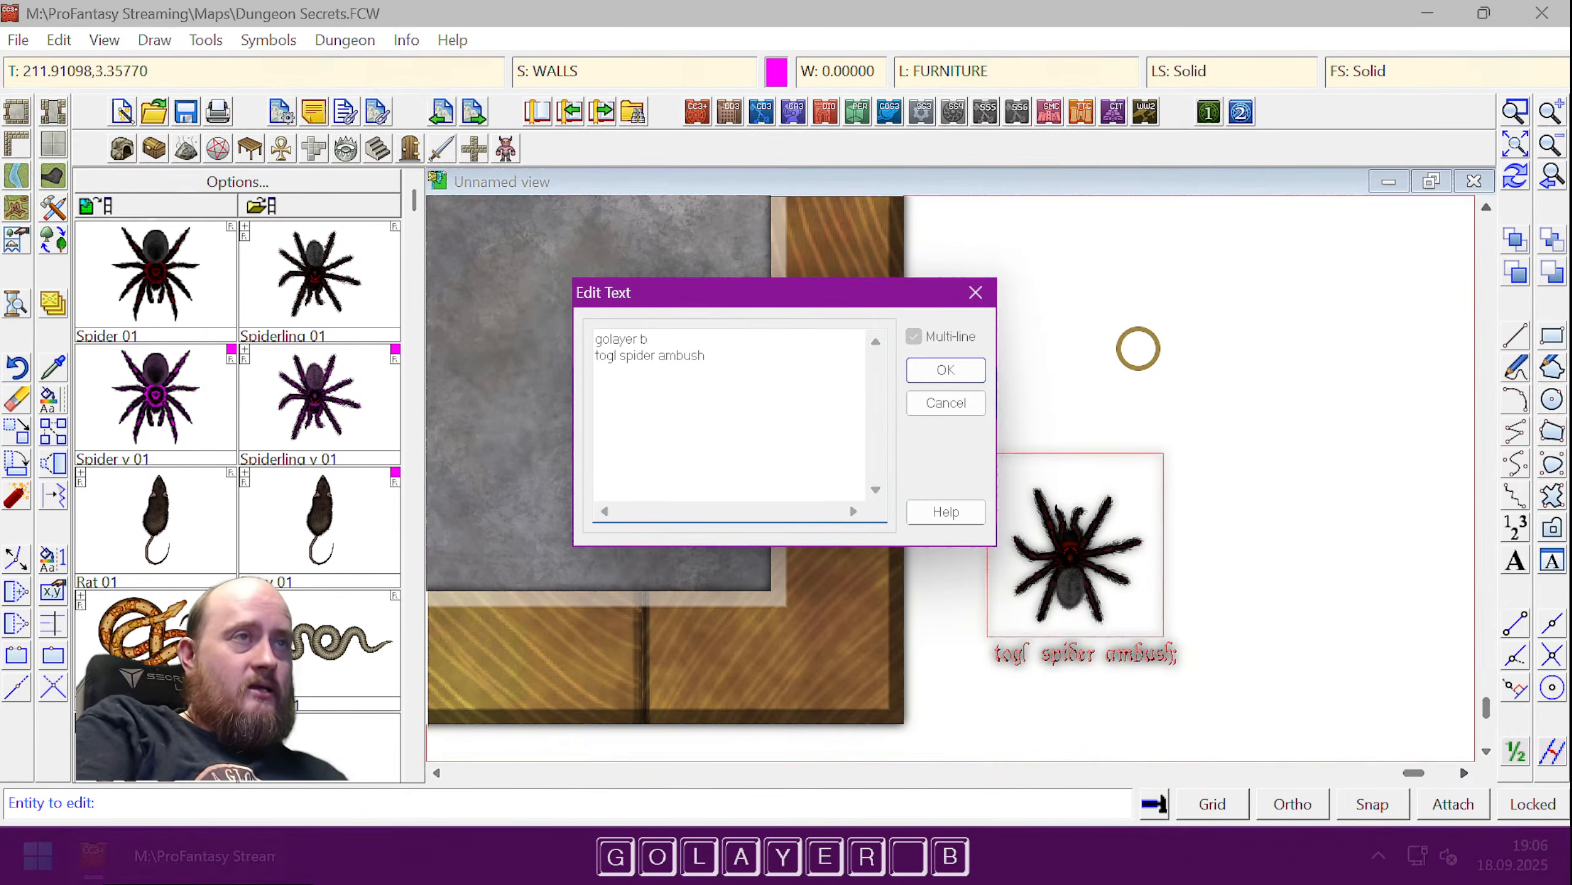
pyautogui.press('BackSpace')
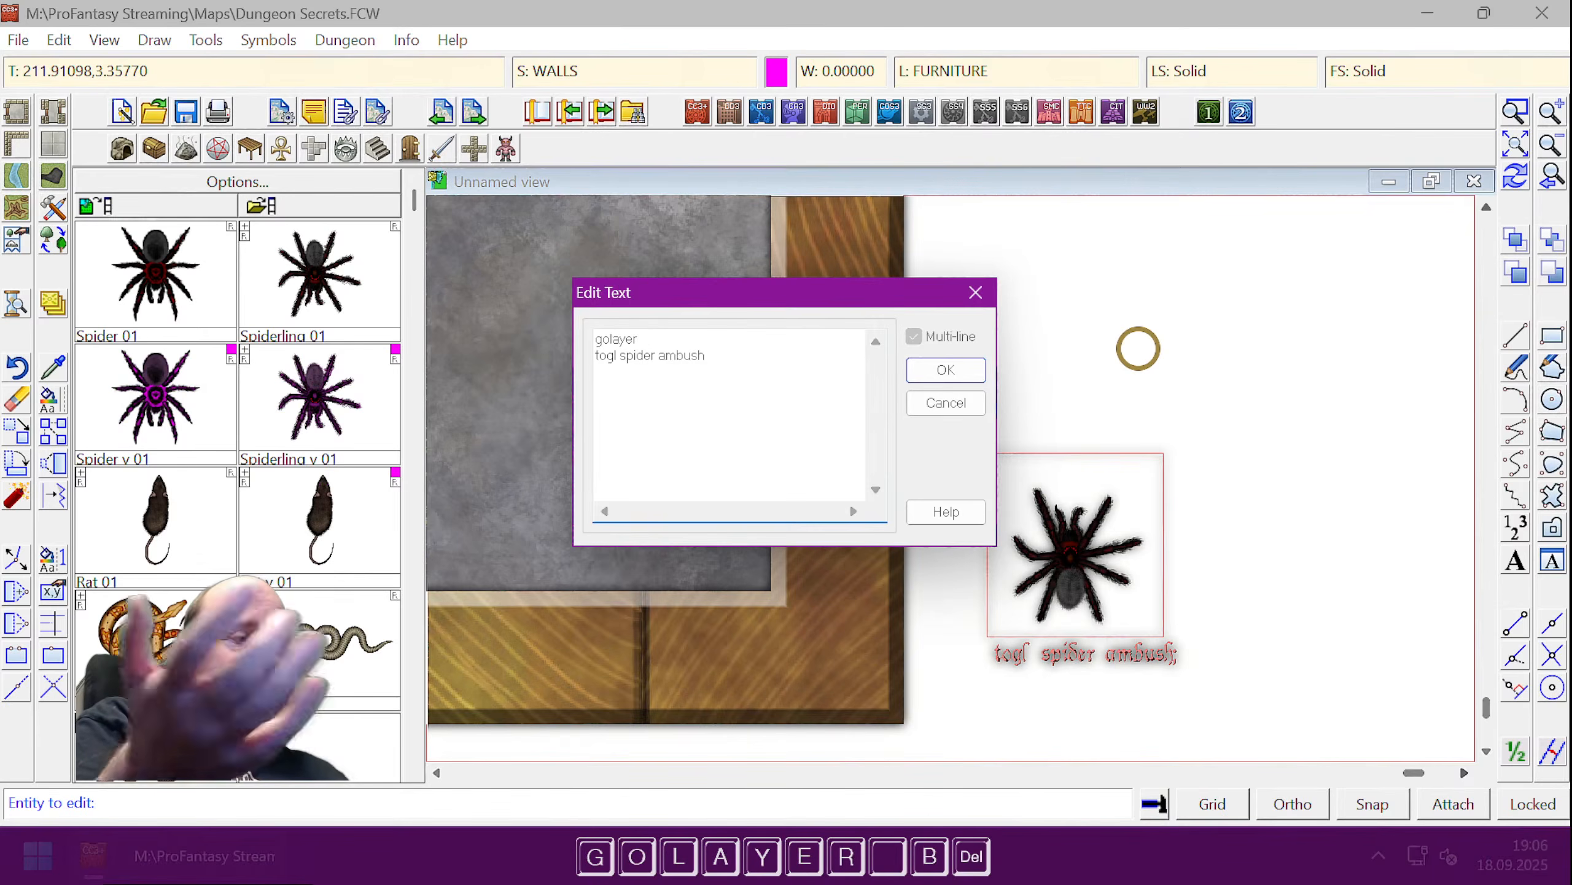
pyautogui.write('somelayer')
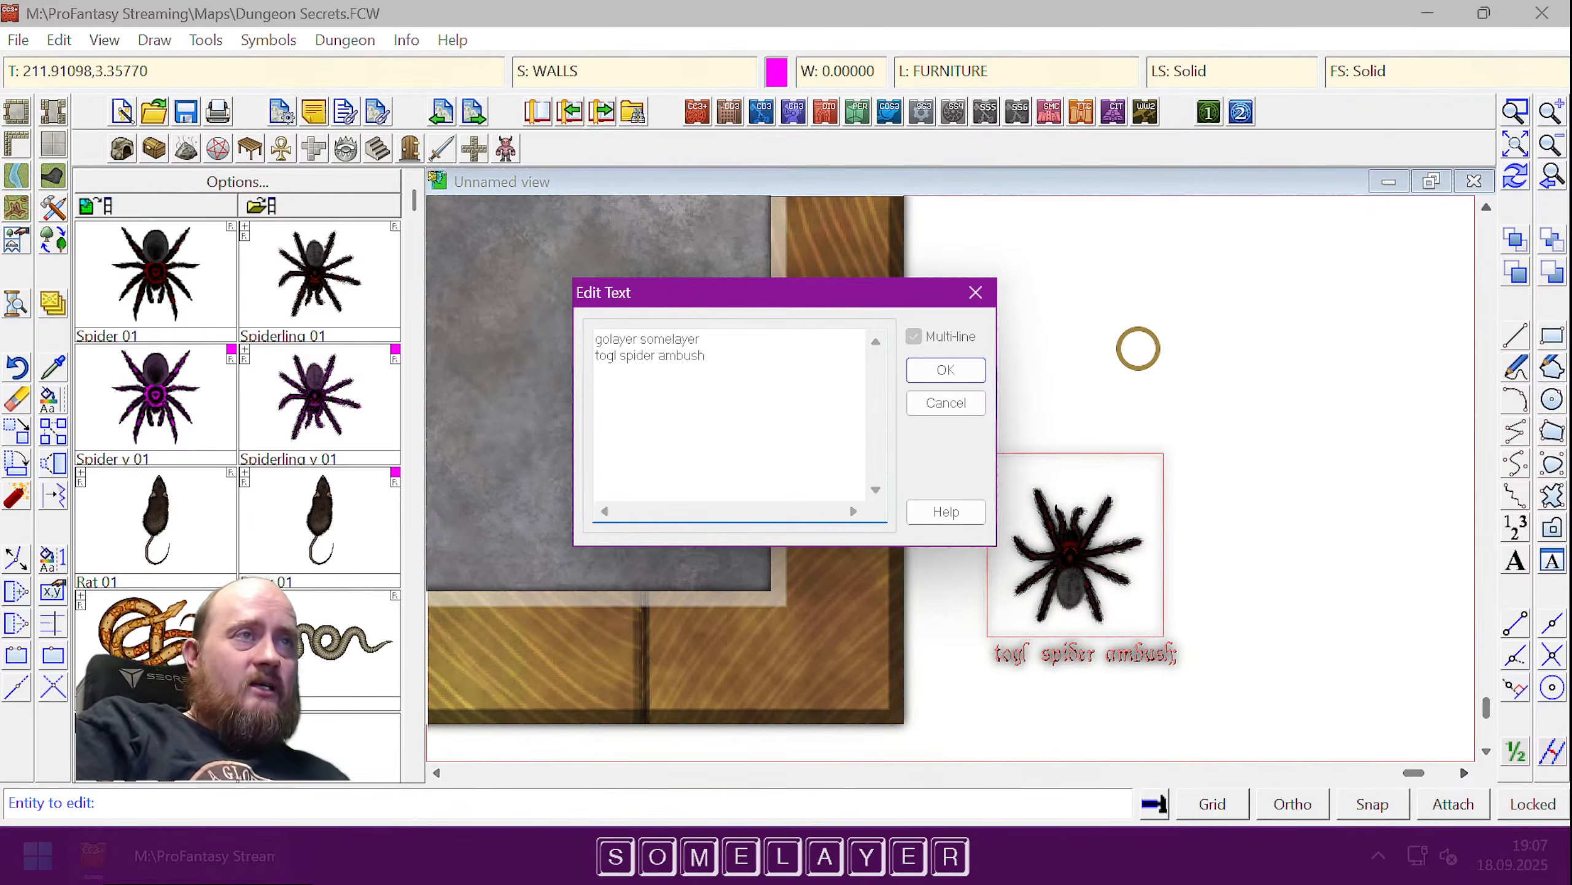
# - Select the placeholder 'somelayer' after golayer on the first line
pyautogui.press('Down')
pyautogui.press('Up')
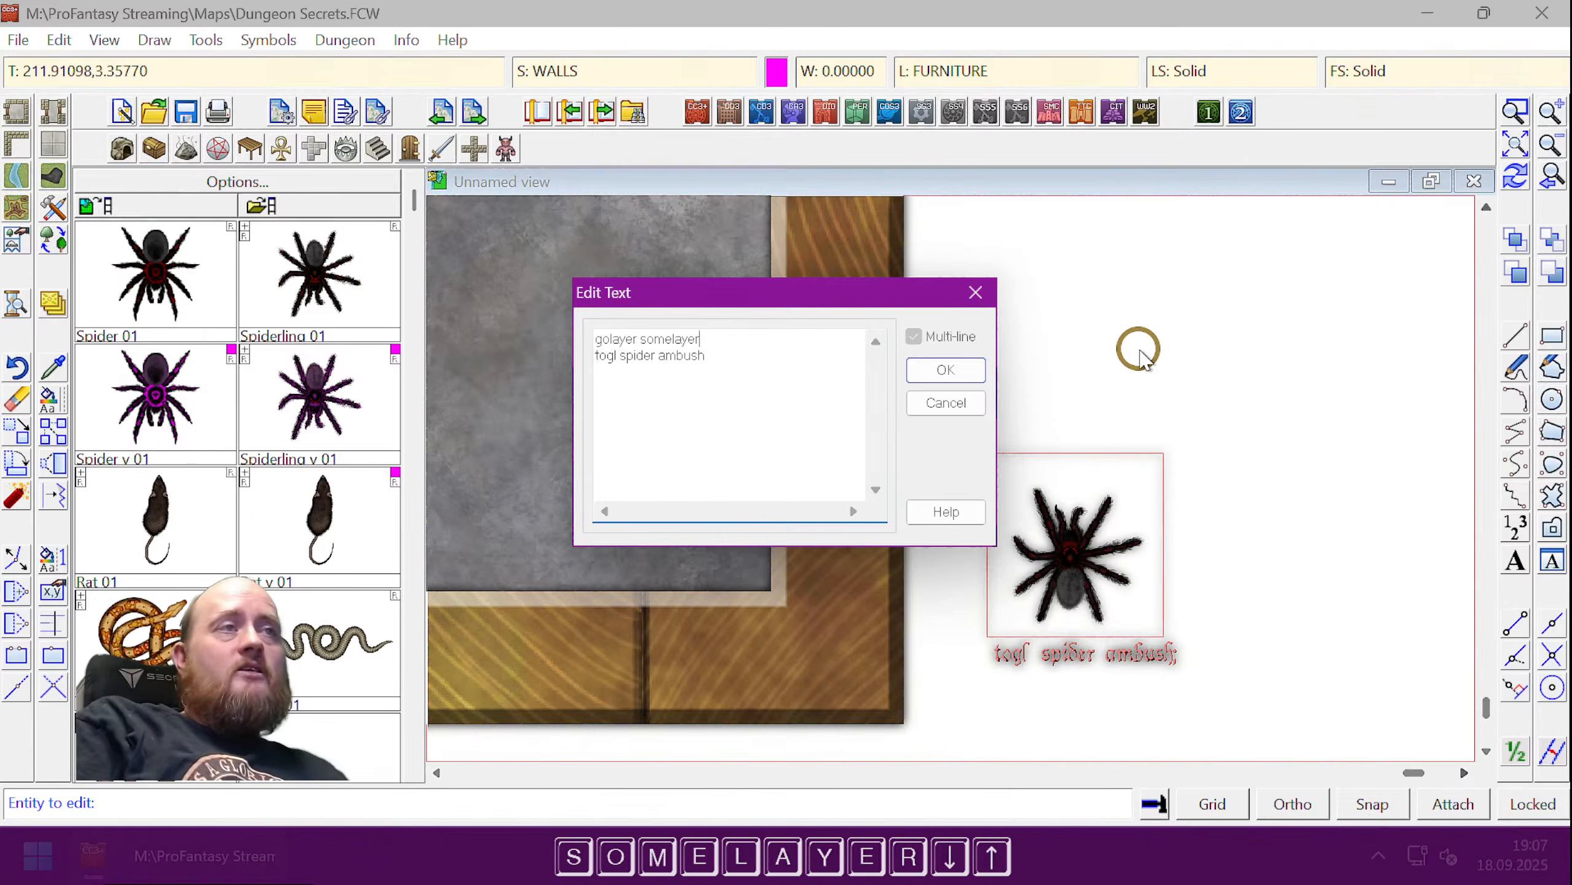
pyautogui.press('Left')
pyautogui.press('Left')
pyautogui.hotkey('shift', 'Left')
pyautogui.hotkey('shift', 'Left')
pyautogui.hotkey('shift', 'Left')
pyautogui.hotkey('shift', 'Left')
pyautogui.hotkey('shift', 'Left')
pyautogui.hotkey('shift', 'Left')
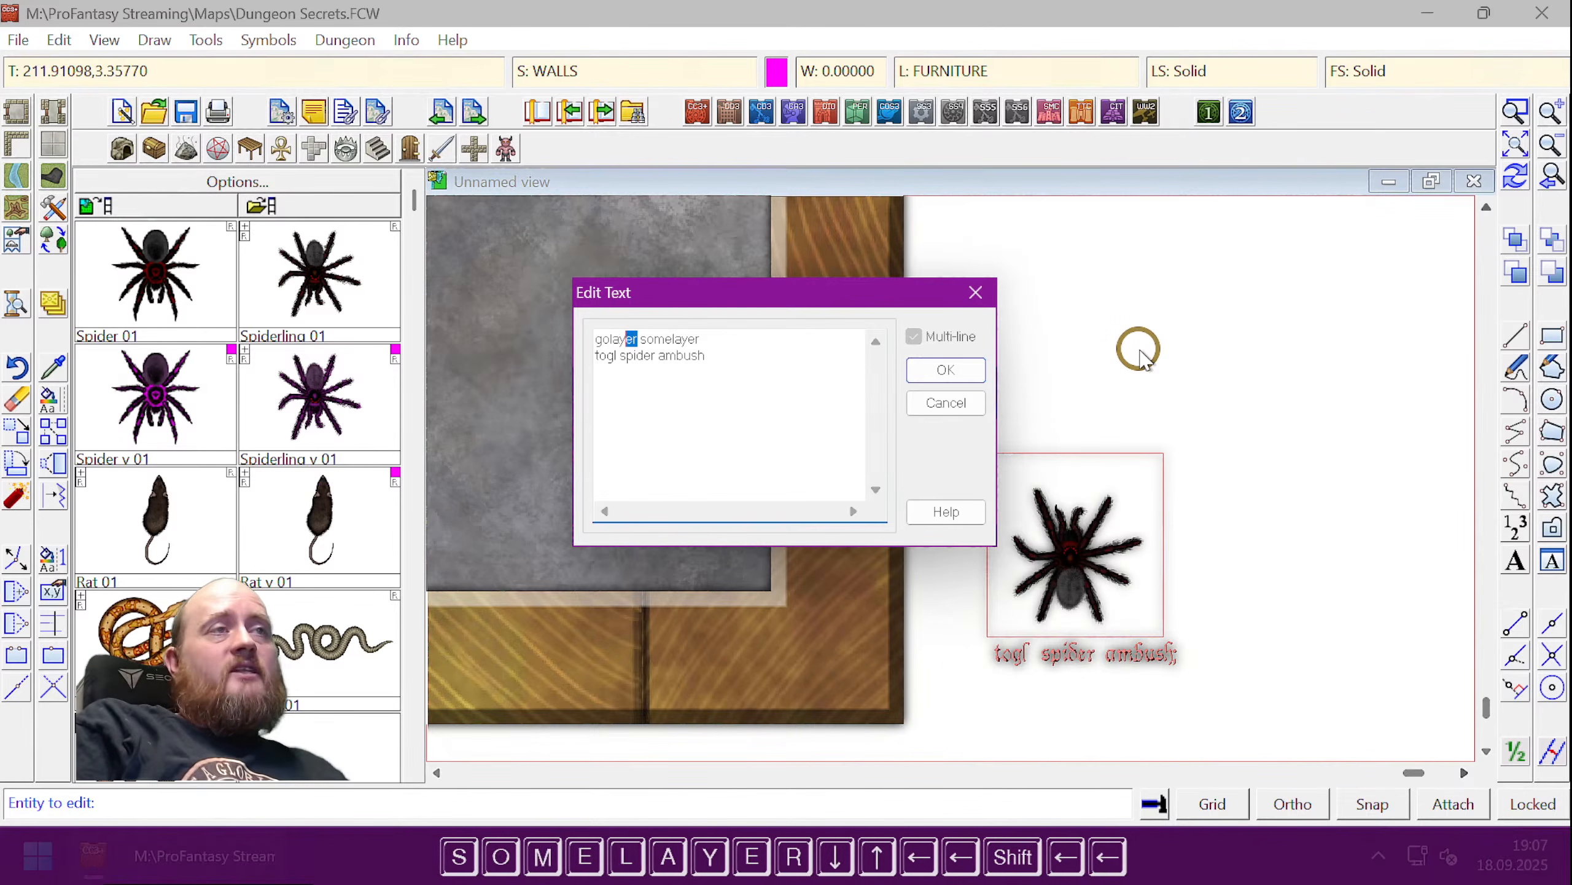
pyautogui.hotkey('shift', 'Left')
pyautogui.press('Right')
pyautogui.press('Right')
pyautogui.press('Right')
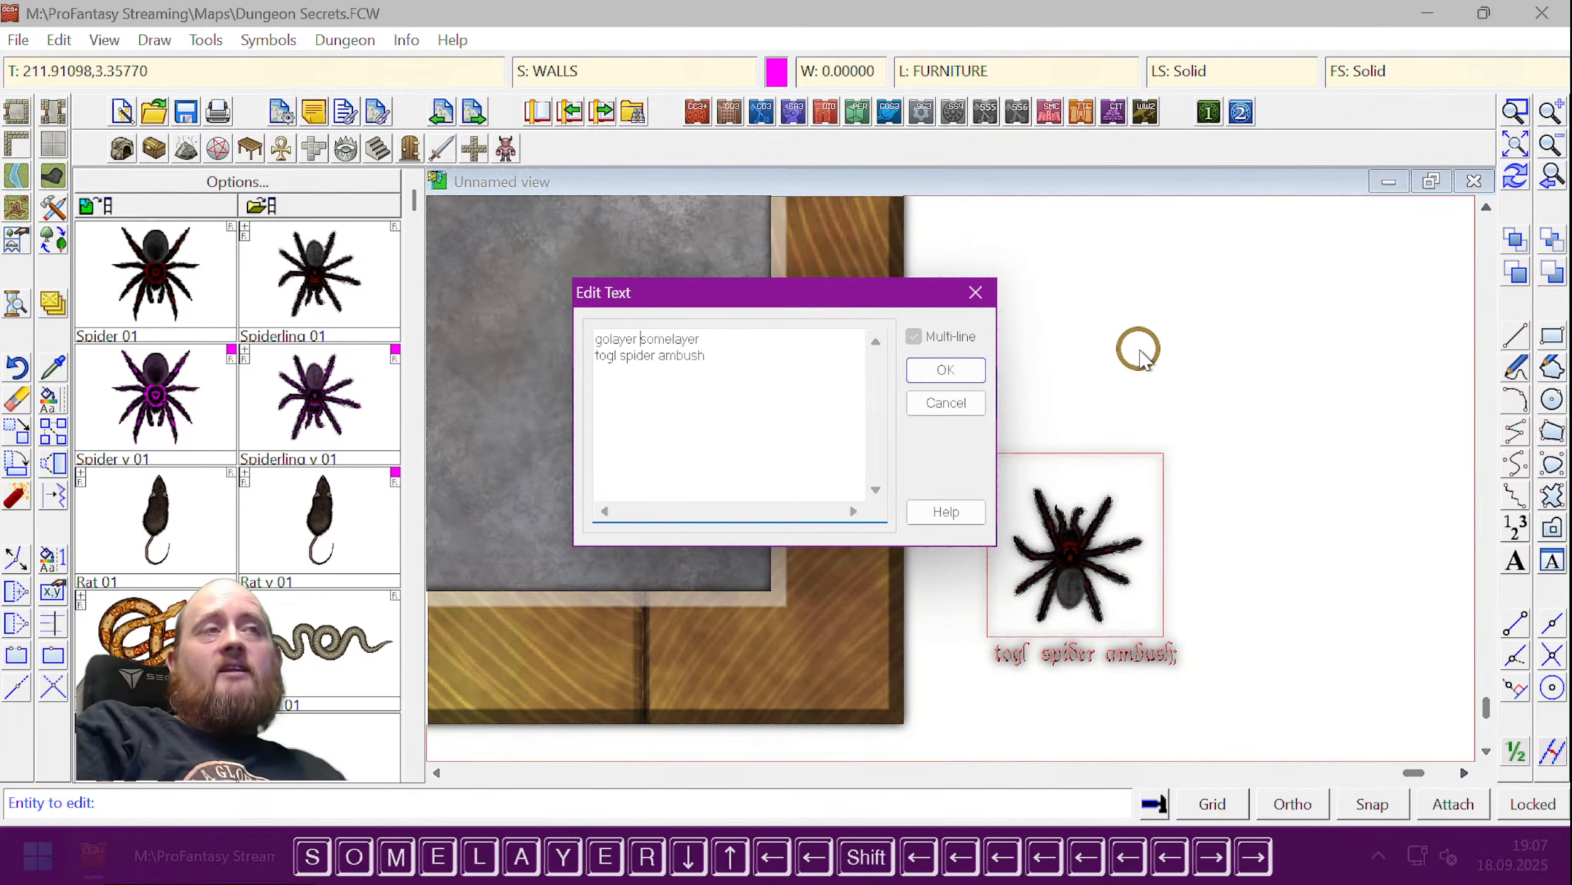
pyautogui.press('Left')
pyautogui.press('Left')
pyautogui.hotkey('shift', 'Left')
pyautogui.hotkey('shift', 'Left')
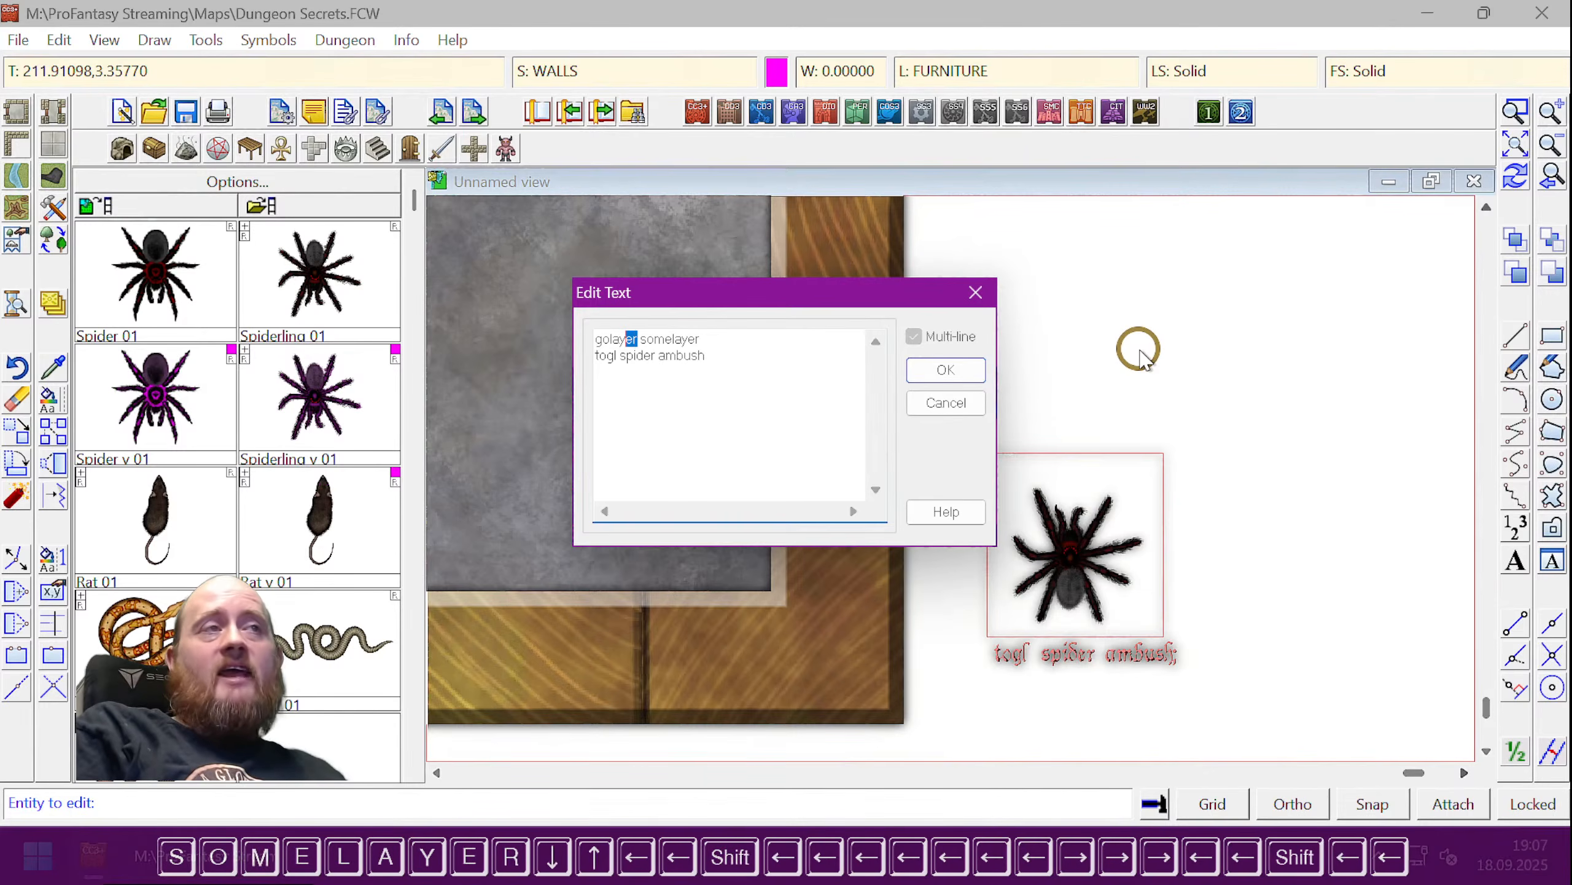
pyautogui.press('Left')
pyautogui.press('Left')
pyautogui.press('Left')
pyautogui.press('Left')
pyautogui.press('Right')
pyautogui.press('Right')
pyautogui.press('Right')
pyautogui.press('Right')
pyautogui.press('Right')
pyautogui.press('Right')
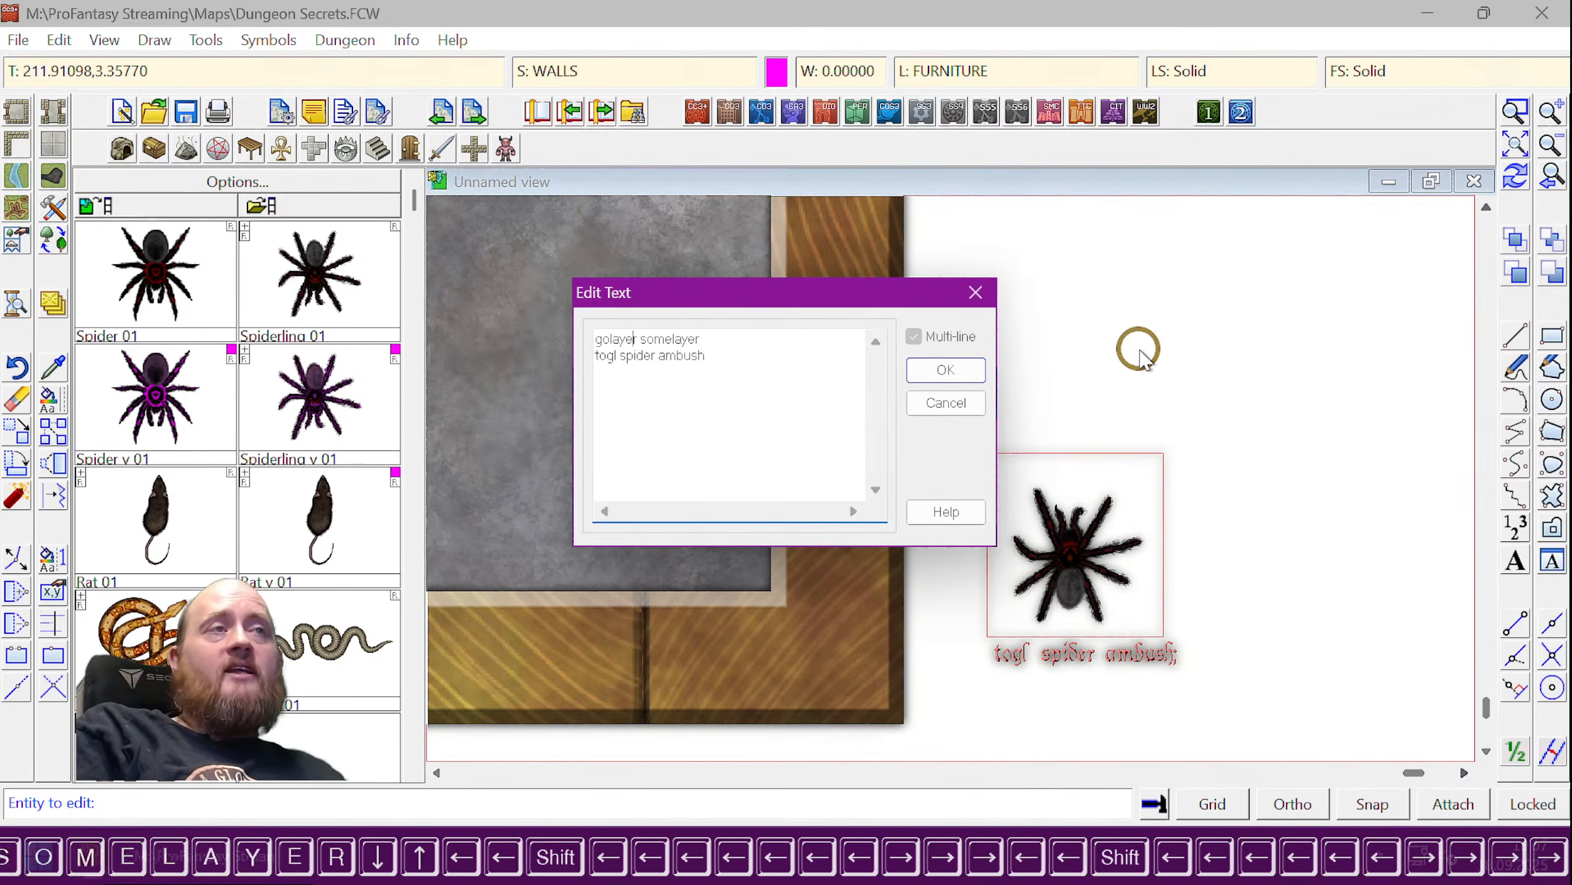
pyautogui.hotkey('shift', 'Right')
pyautogui.hotkey('shift', 'Right')
pyautogui.hotkey('shift', 'Right')
pyautogui.hotkey('shift', 'Right')
pyautogui.hotkey('shift', 'Right')
pyautogui.hotkey('shift', 'Right')
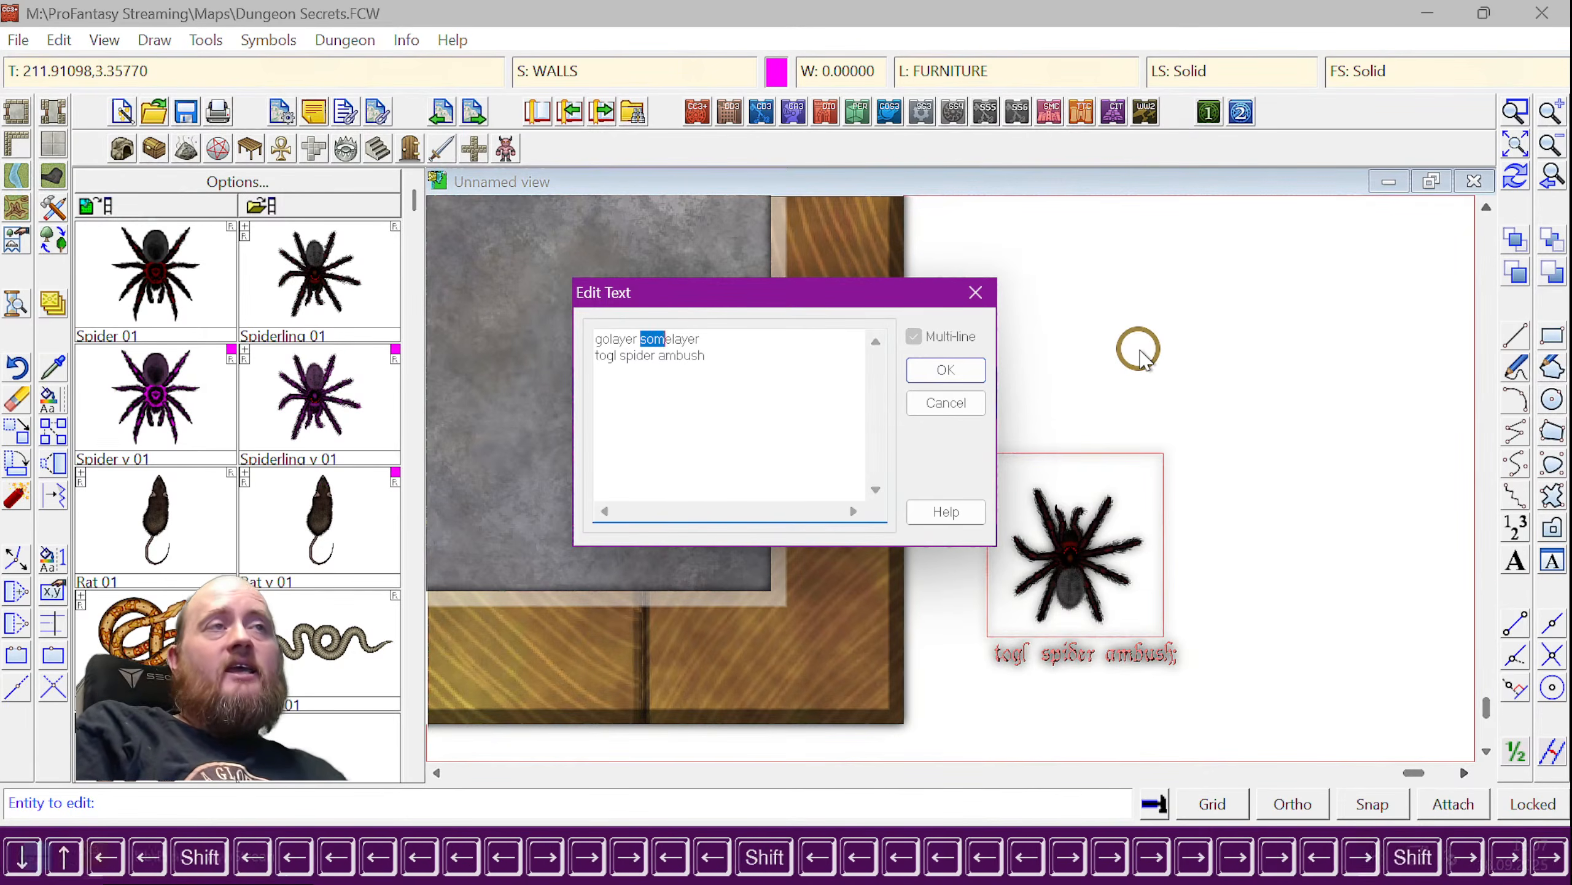
pyautogui.hotkey('shift', 'Right')
pyautogui.hotkey('shift', 'Right')
pyautogui.hotkey('shift', 'Right')
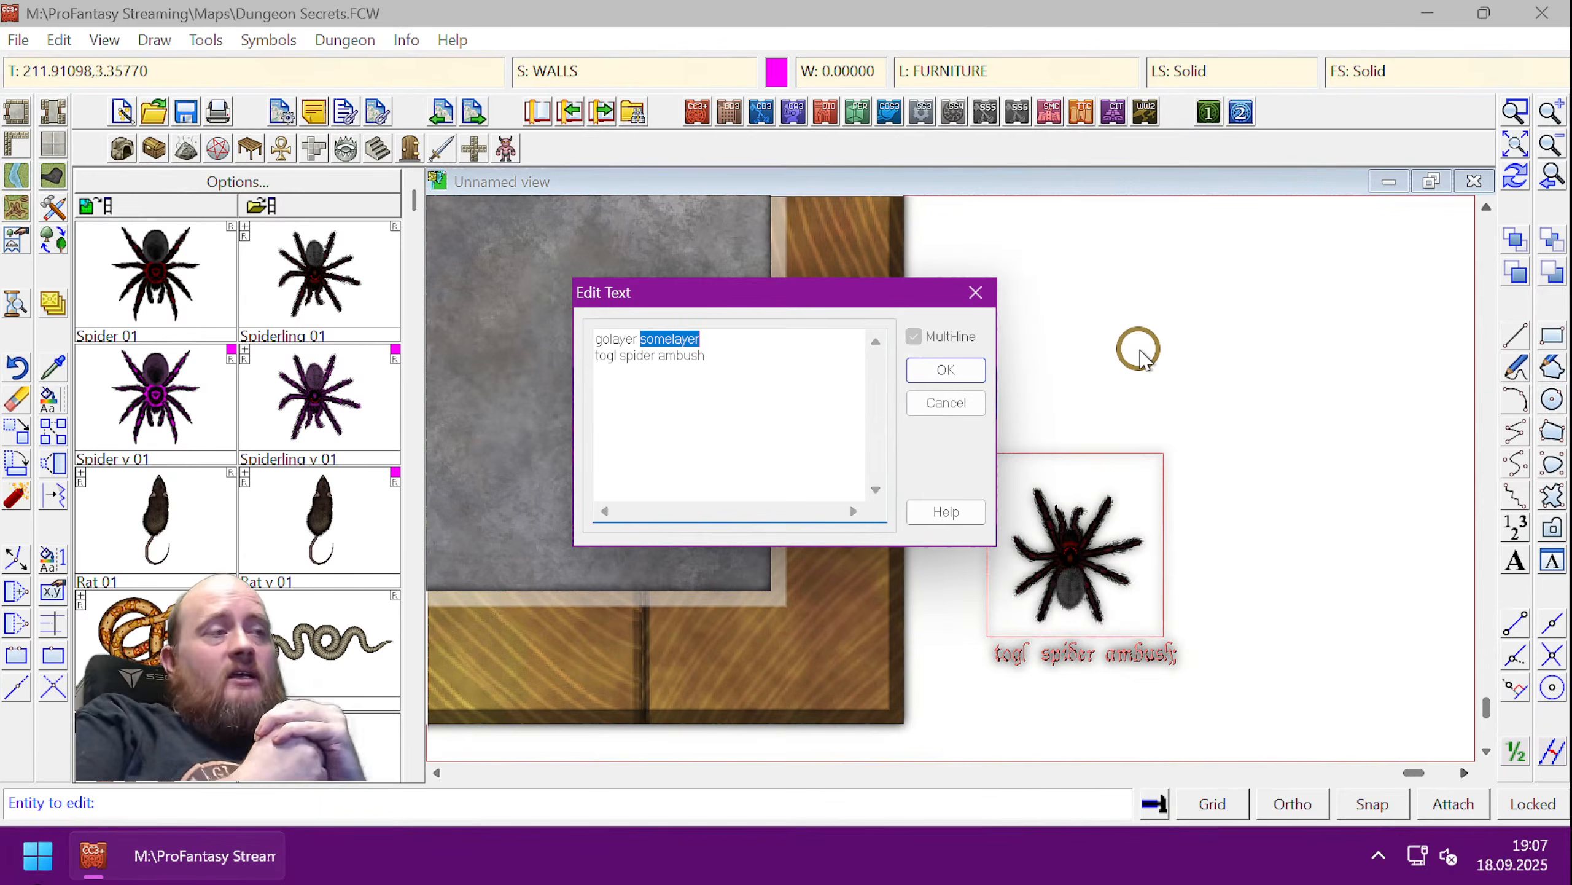
pyautogui.press('Left')
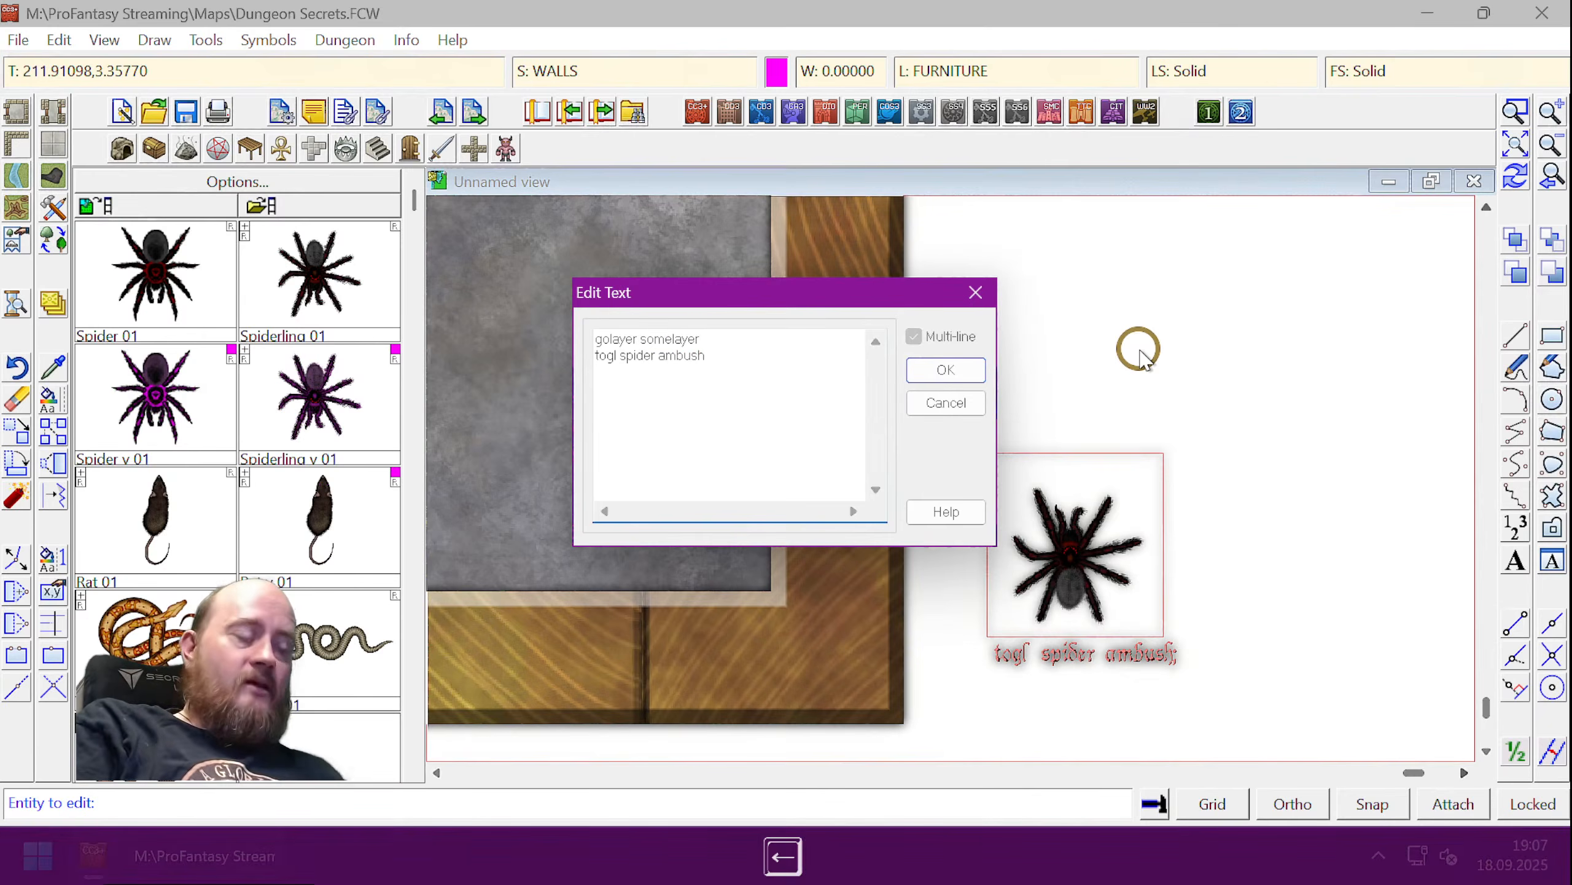
pyautogui.hotkey('shift', 'Right')
pyautogui.hotkey('shift', 'Right')
pyautogui.hotkey('shift', 'Right')
pyautogui.hotkey('shift', 'Right')
pyautogui.hotkey('shift', 'Right')
pyautogui.hotkey('shift', 'Right')
pyautogui.hotkey('shift', 'Right')
pyautogui.hotkey('shift', 'Right')
pyautogui.hotkey('shift', 'Right')
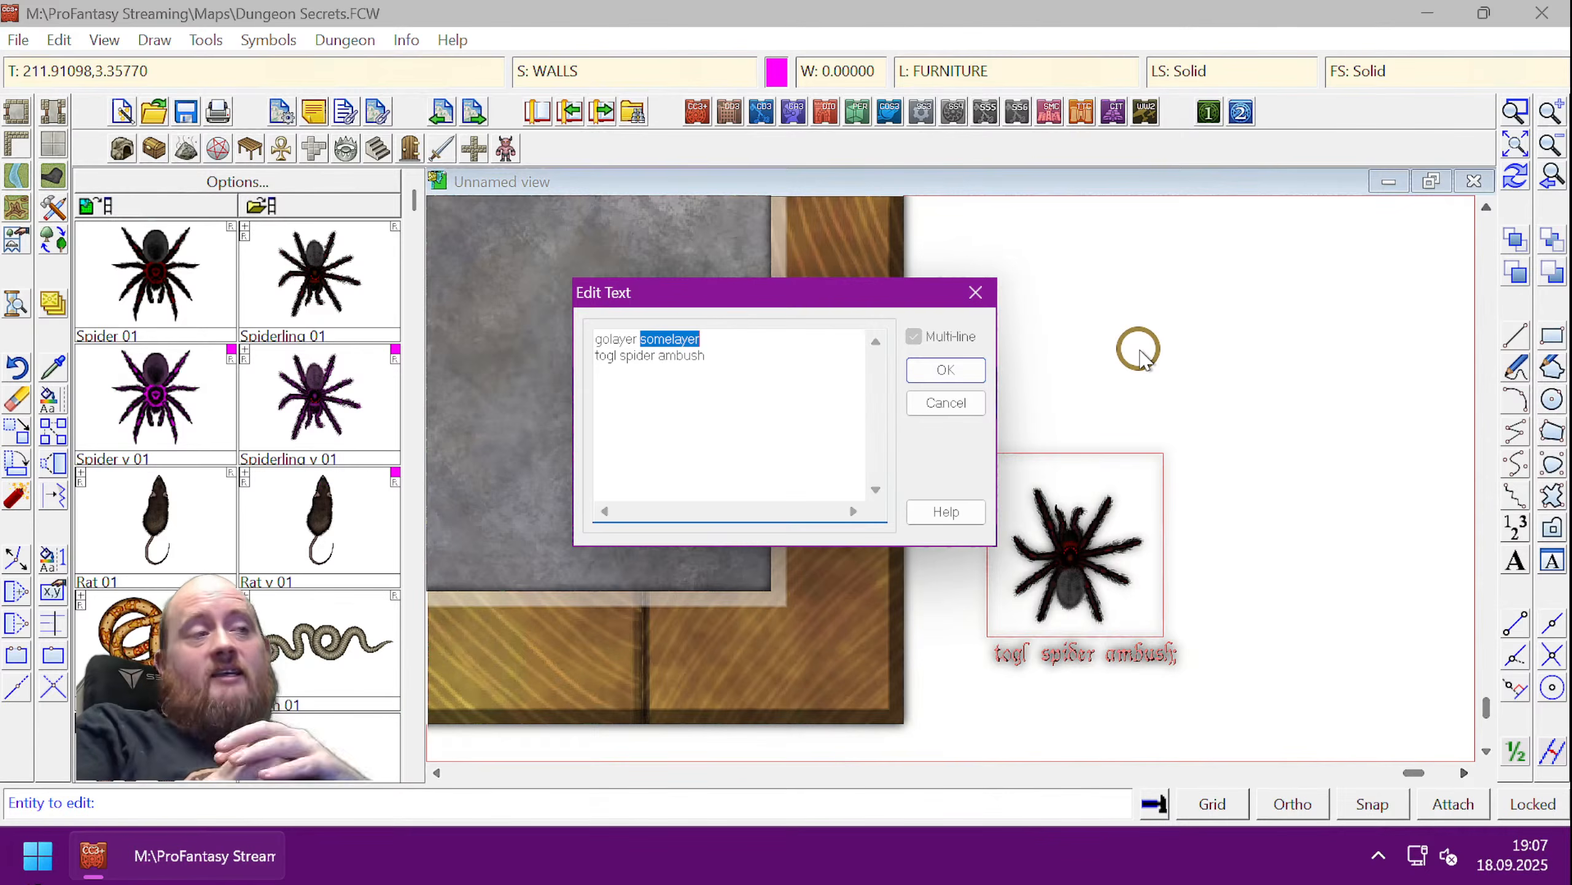
# - Delete the placeholder layer name's letters from the first macro line
pyautogui.press('Left')
pyautogui.press('Left')
pyautogui.press('Left')
pyautogui.press('Right')
pyautogui.press('Right')
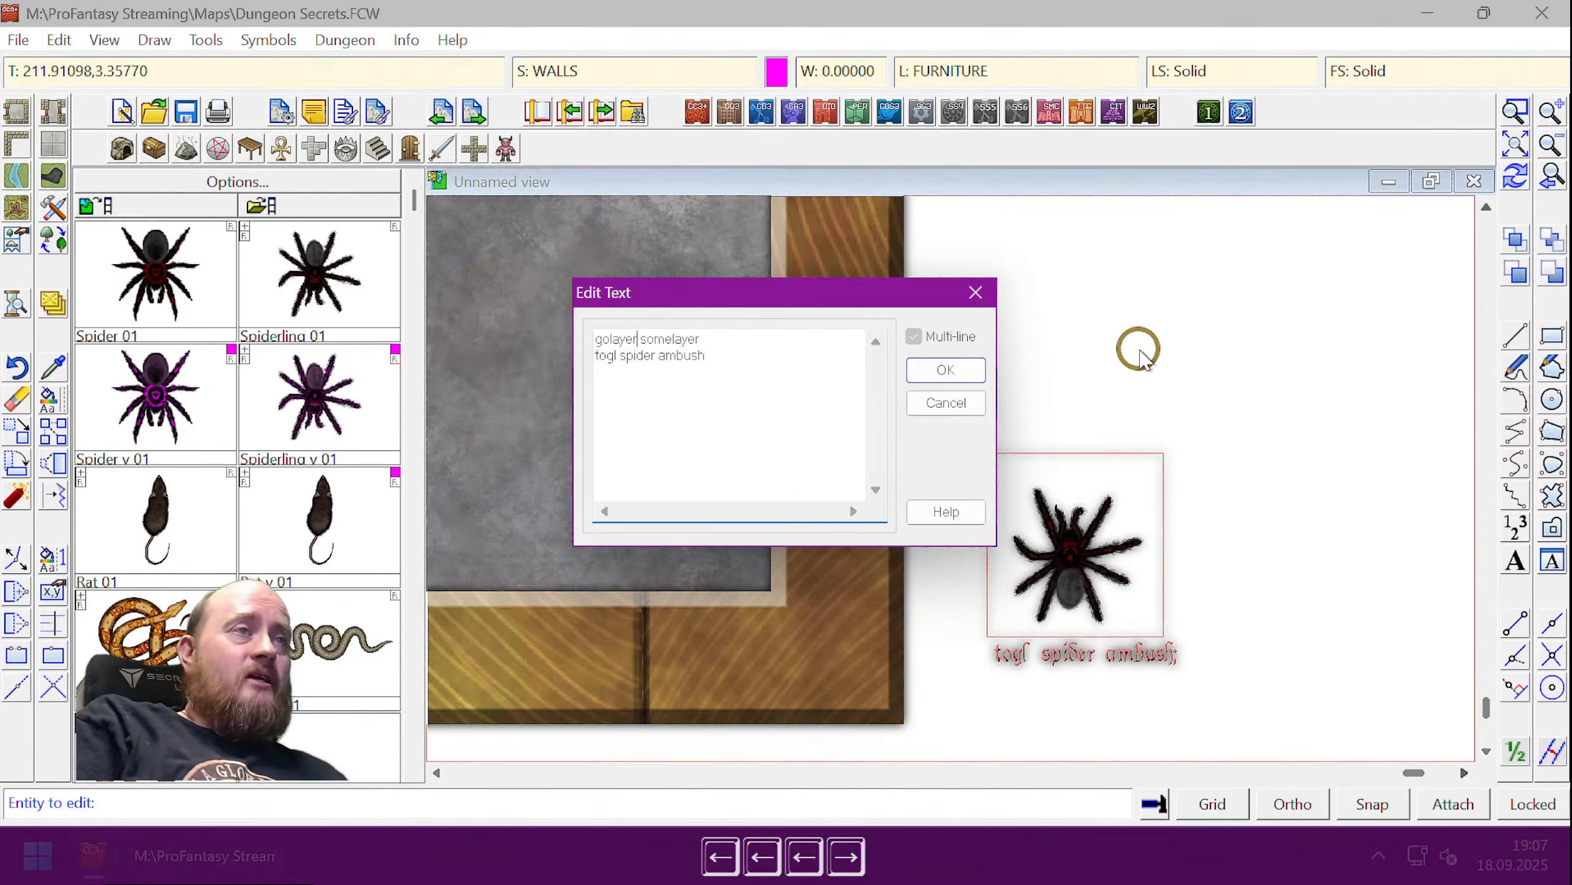
pyautogui.hotkey('shift', 'Right')
pyautogui.hotkey('shift', 'Right')
pyautogui.hotkey('shift', 'Right')
pyautogui.hotkey('shift', 'Right')
pyautogui.hotkey('shift', 'Right')
pyautogui.hotkey('shift', 'Right')
pyautogui.hotkey('shift', 'Right')
pyautogui.hotkey('shift', 'Right')
pyautogui.hotkey('shift', 'Right')
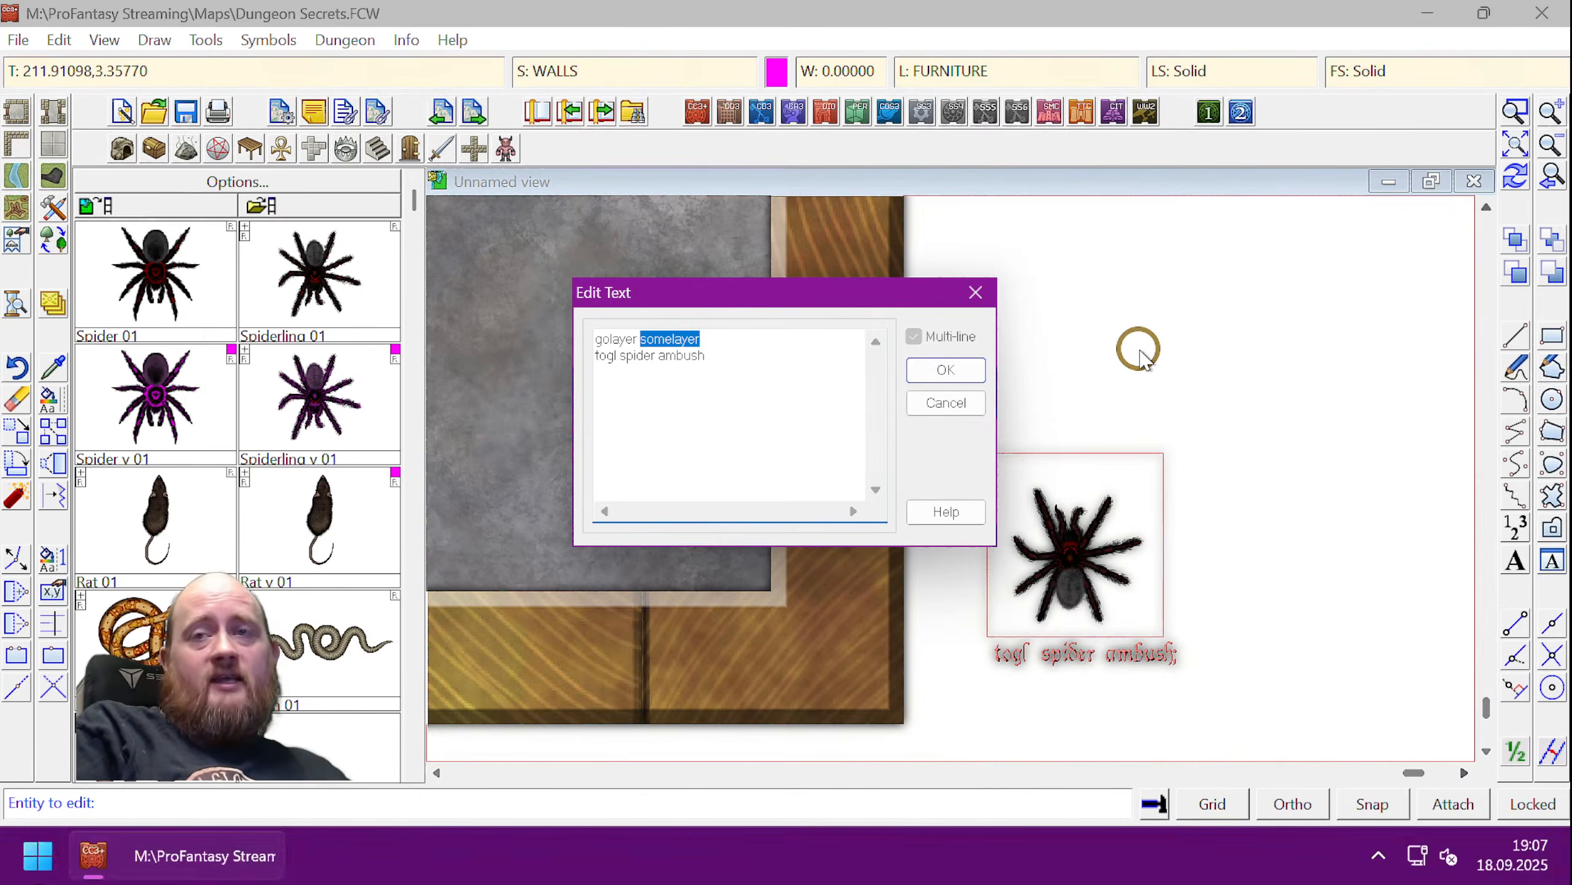
pyautogui.press('Down')
pyautogui.press('Up')
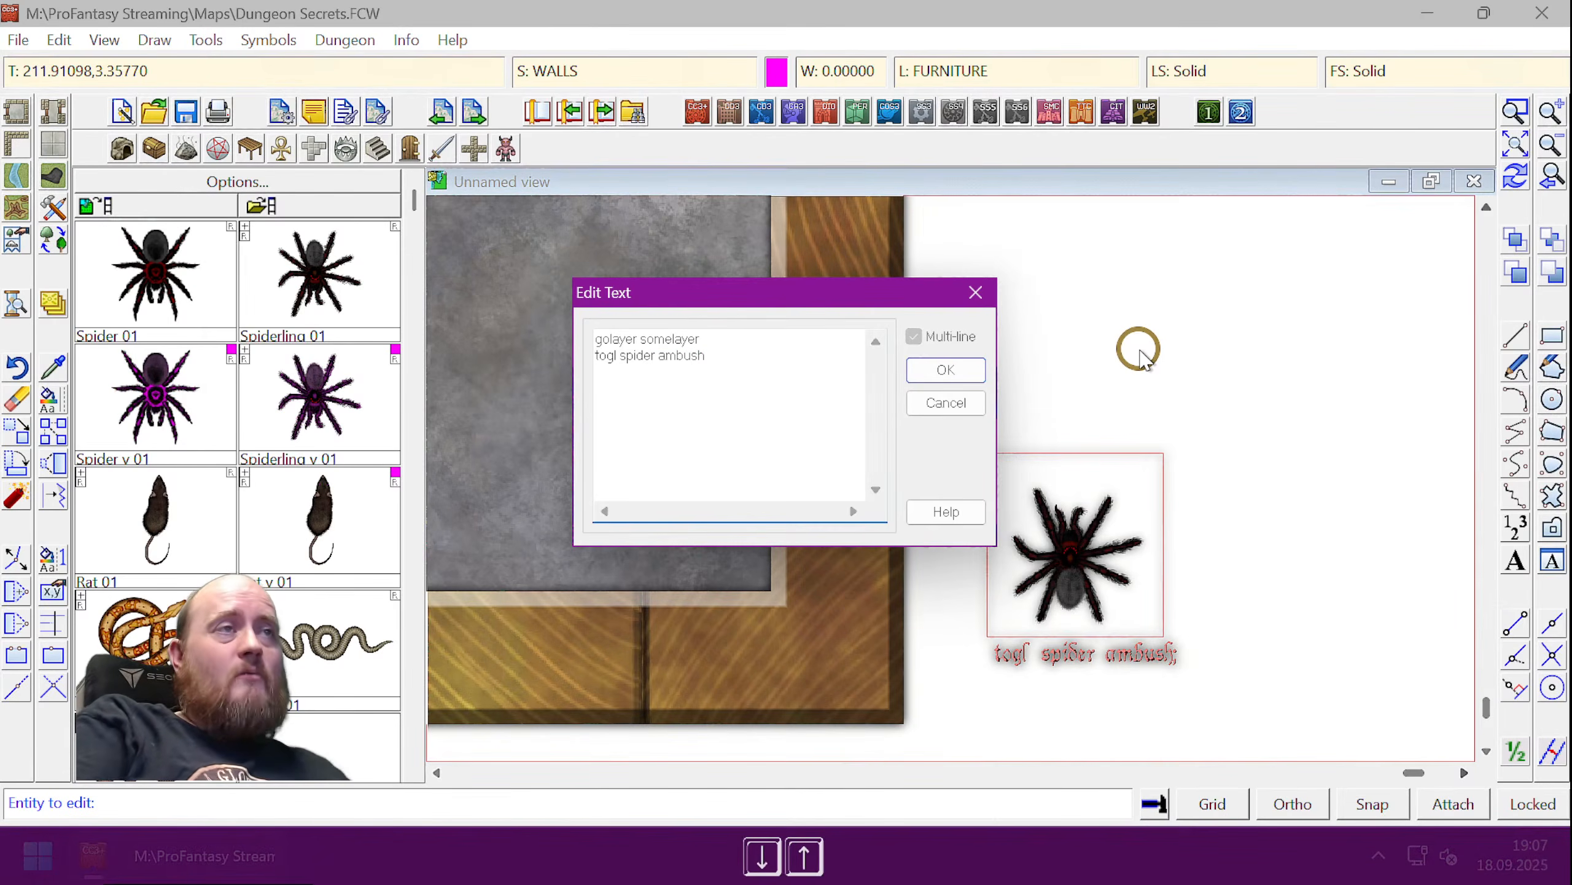
pyautogui.press('Delete')
pyautogui.press('Delete')
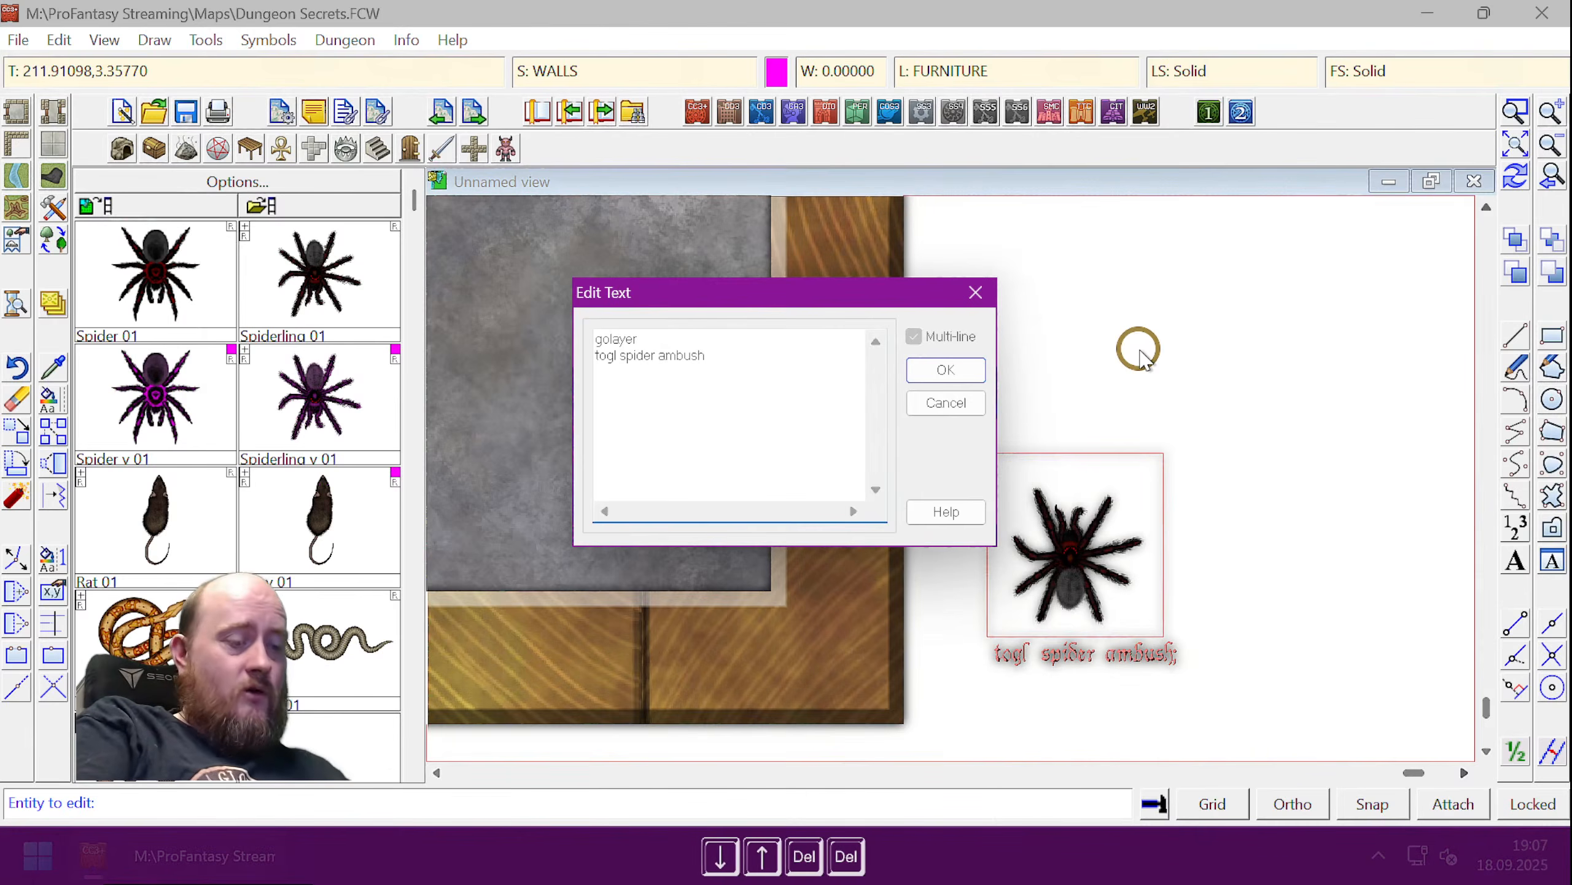
# - Complete the first macro line as 'golayer backround' and check both lines
pyautogui.write('backround')
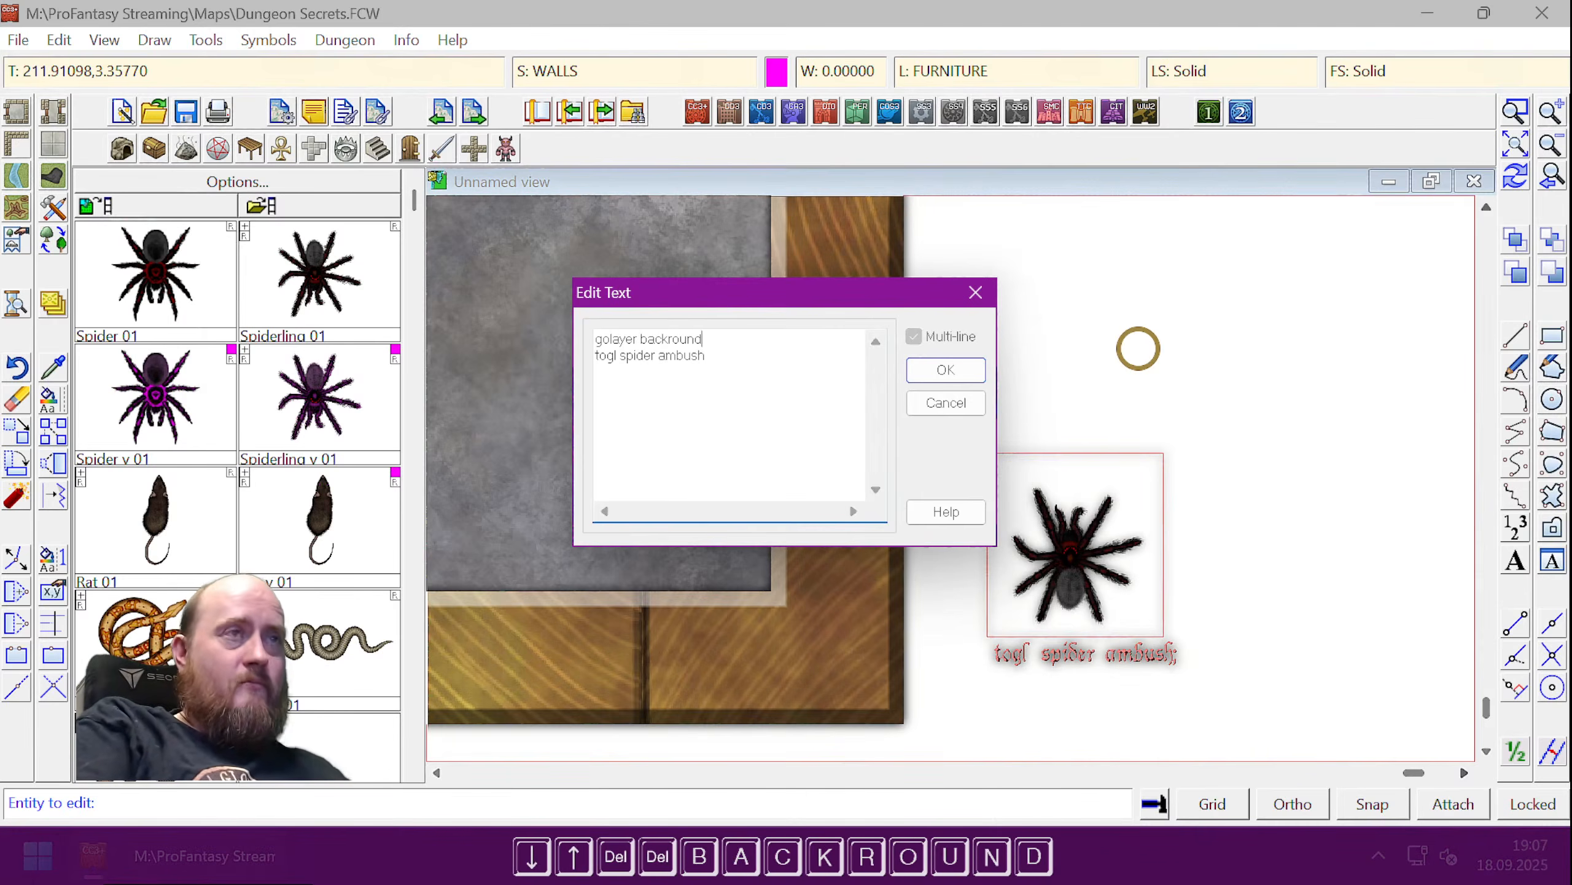
pyautogui.press('Down')
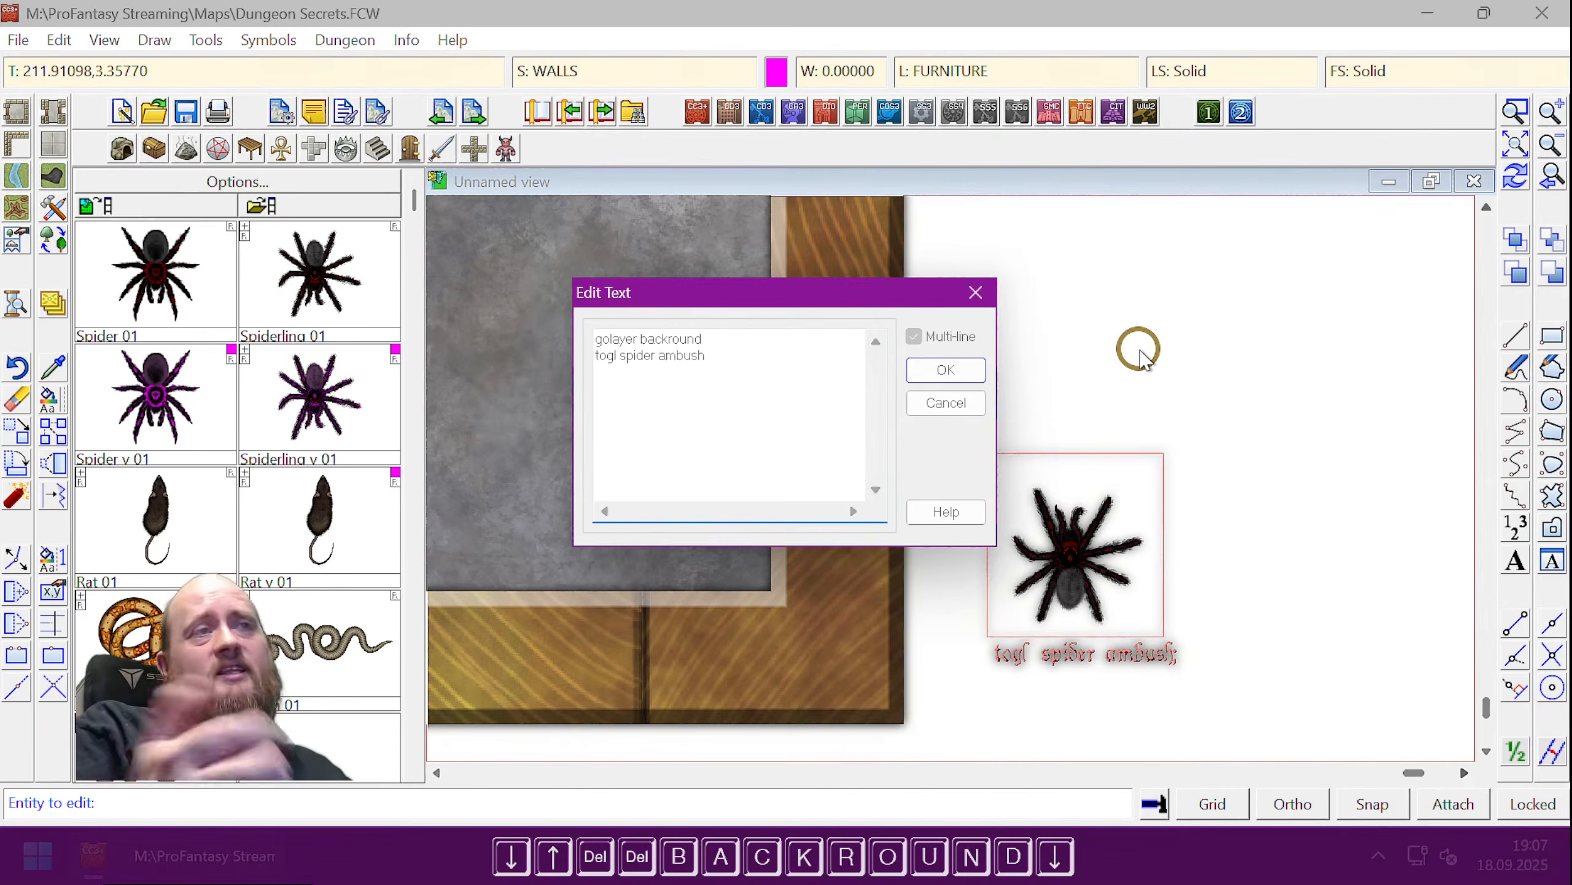
pyautogui.press('Up')
pyautogui.press('Down')
pyautogui.press('Down')
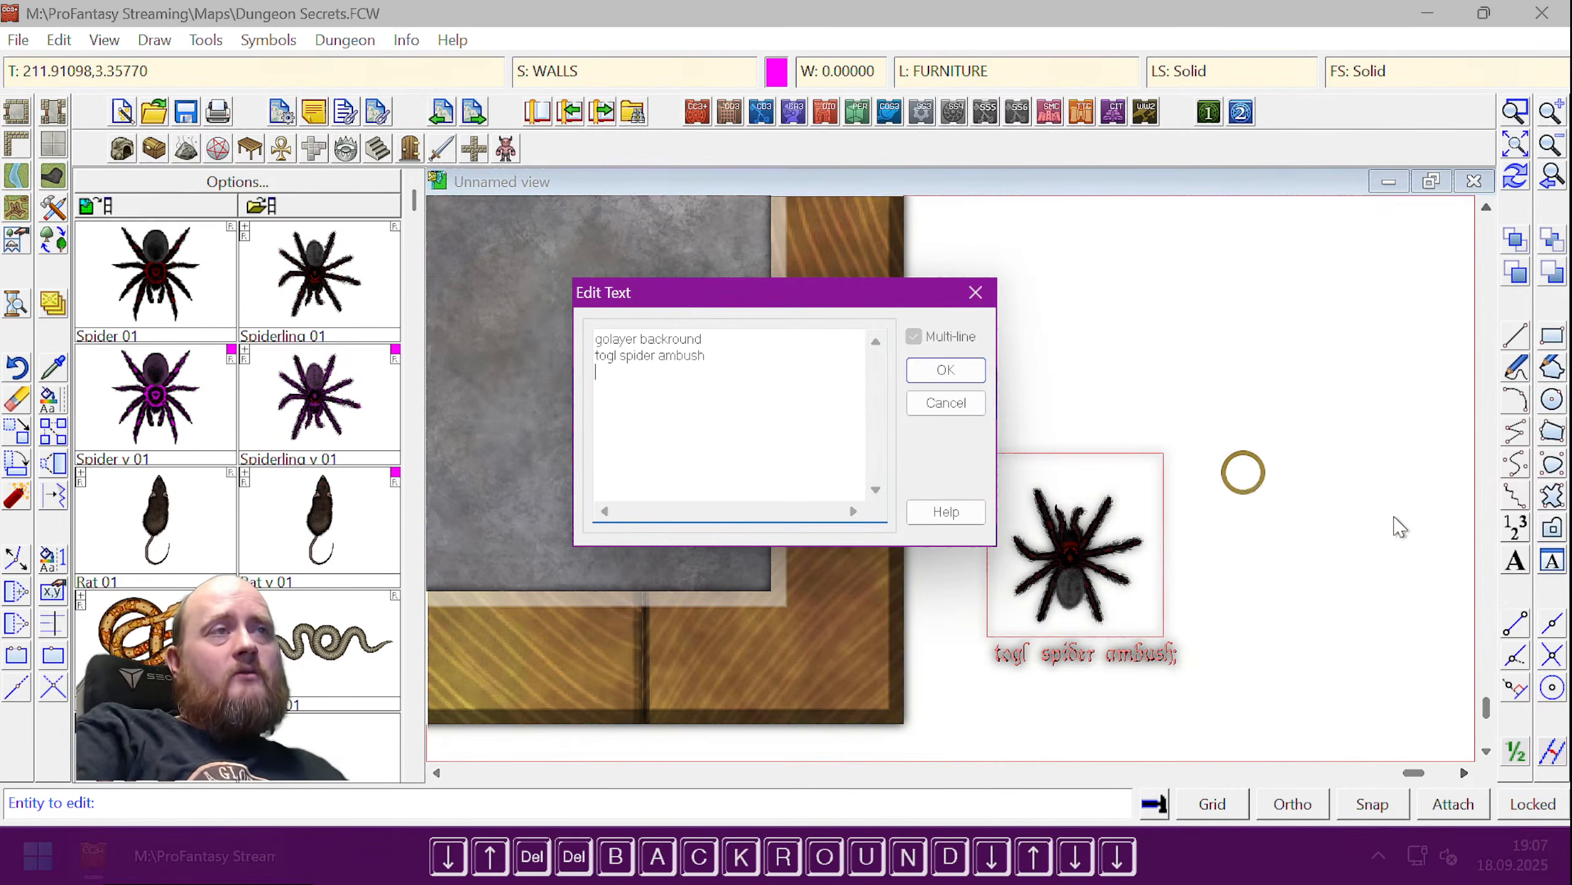
pyautogui.press('Up')
pyautogui.press('Up')
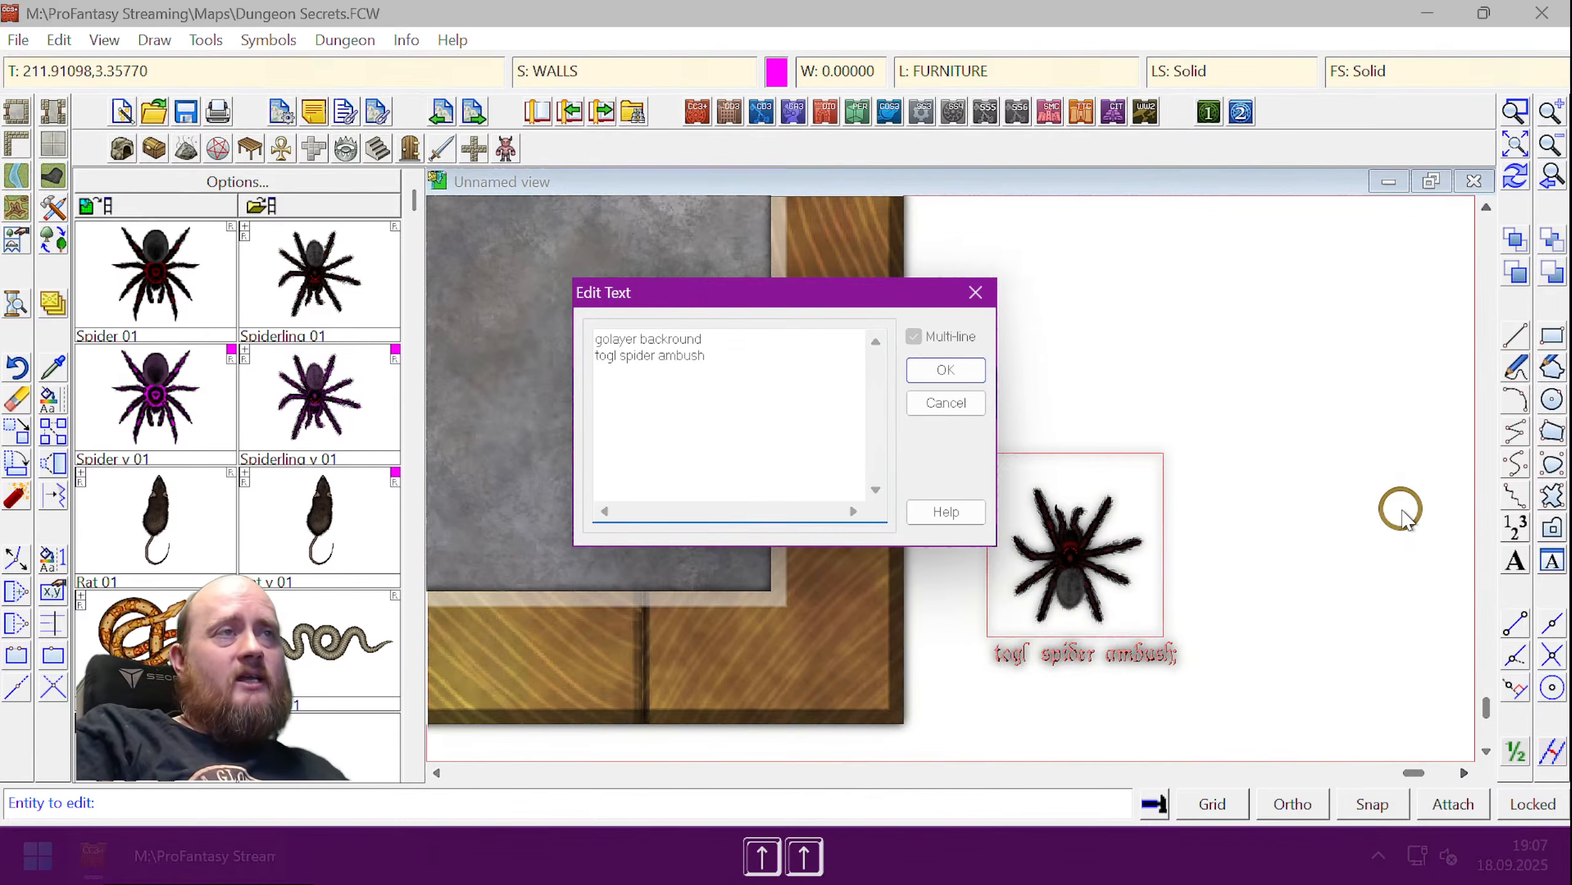
pyautogui.hotkey('shift', 'Down')
pyautogui.hotkey('shift', 'Down')
pyautogui.hotkey('shift', 'Down')
pyautogui.press('Up')
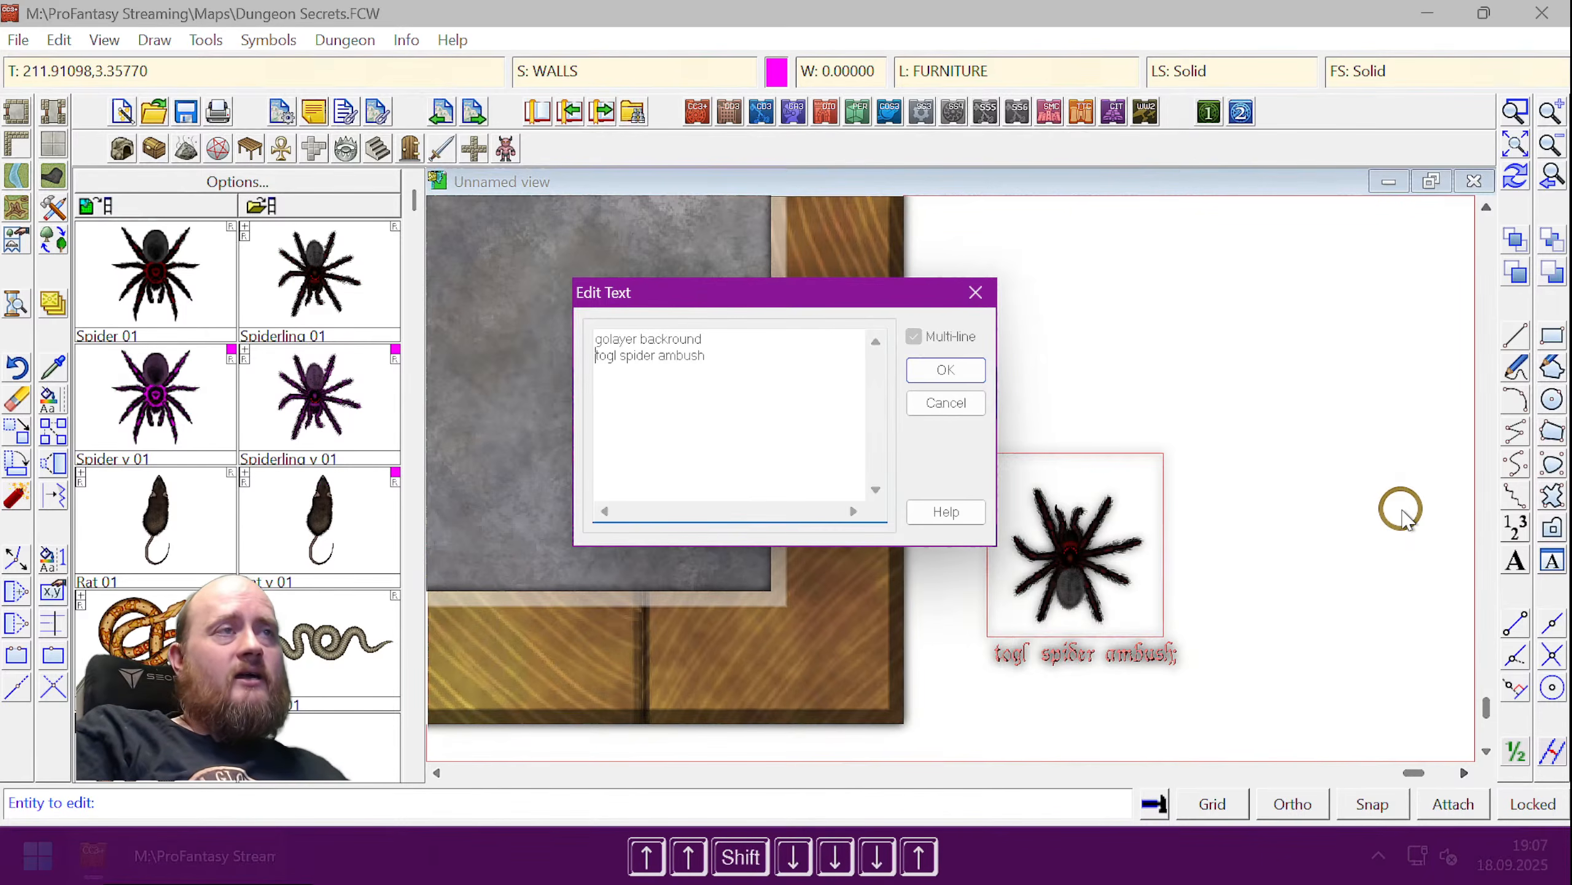
# - Move the caret to the end of the first line, then down to the empty third line
pyautogui.press('Up')
pyautogui.press('Down')
pyautogui.press('Down')
pyautogui.press('Down')
pyautogui.press('Up')
pyautogui.press('Up')
pyautogui.press('Right')
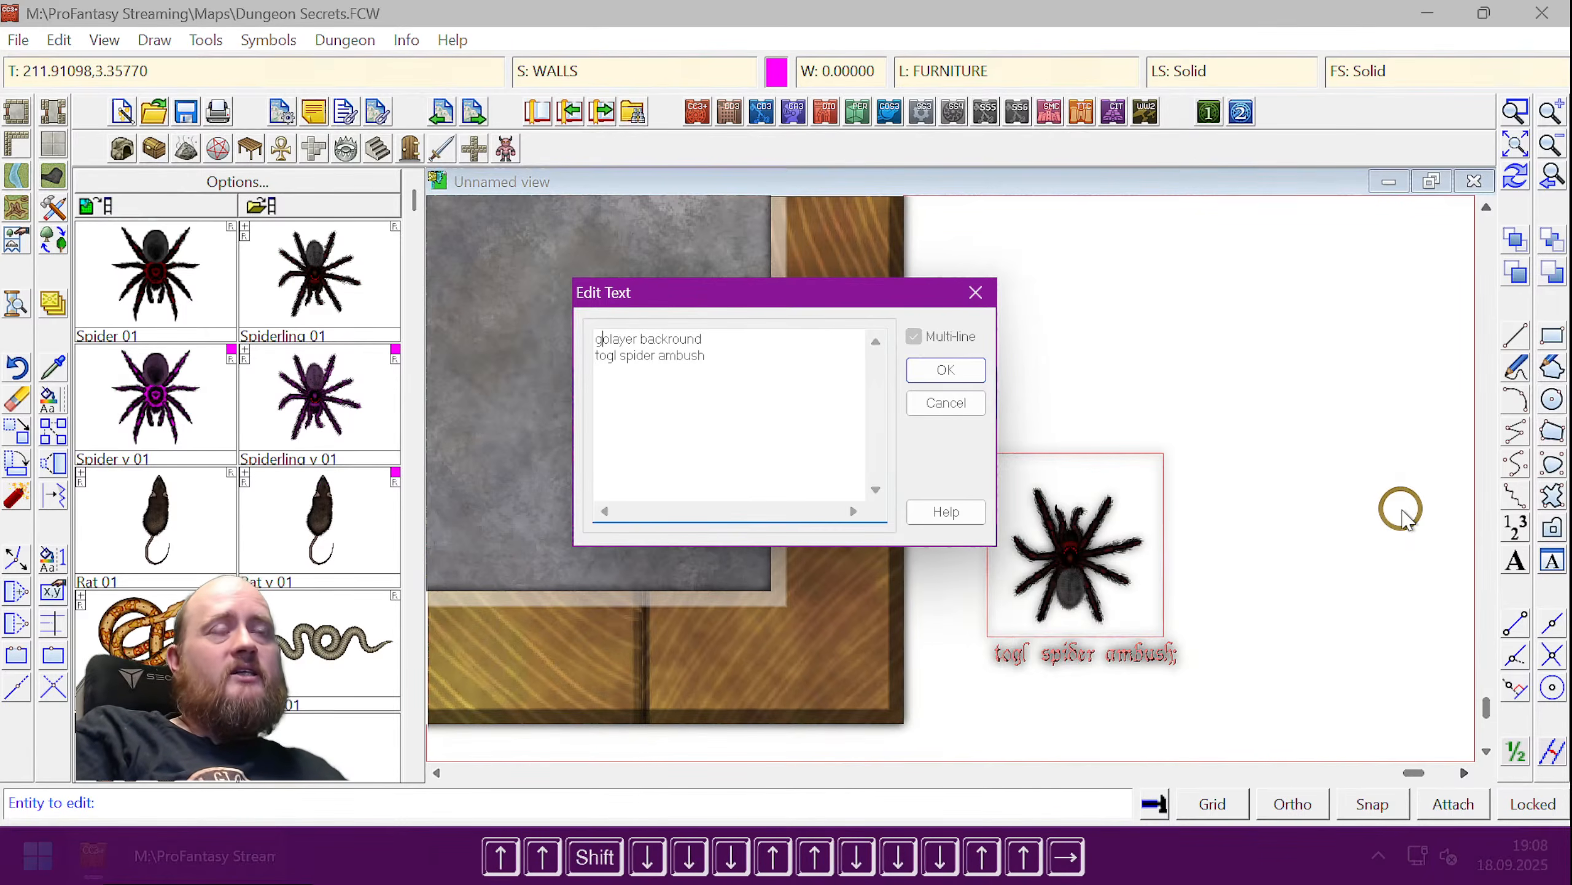
pyautogui.press('Right')
pyautogui.hotkey('shift', 'Right')
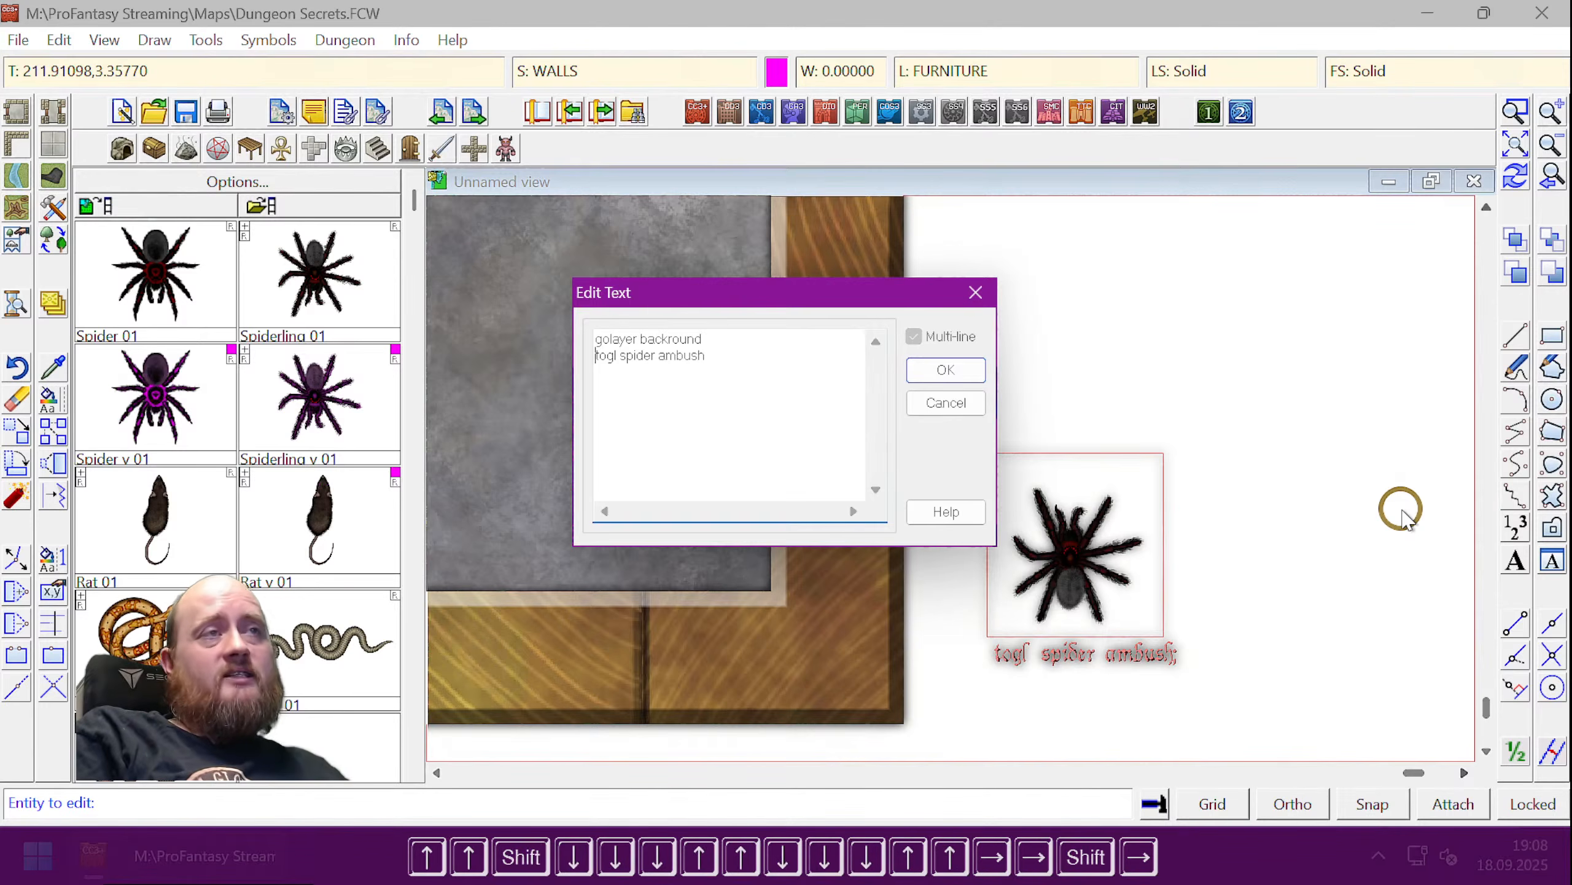
pyautogui.press('Left')
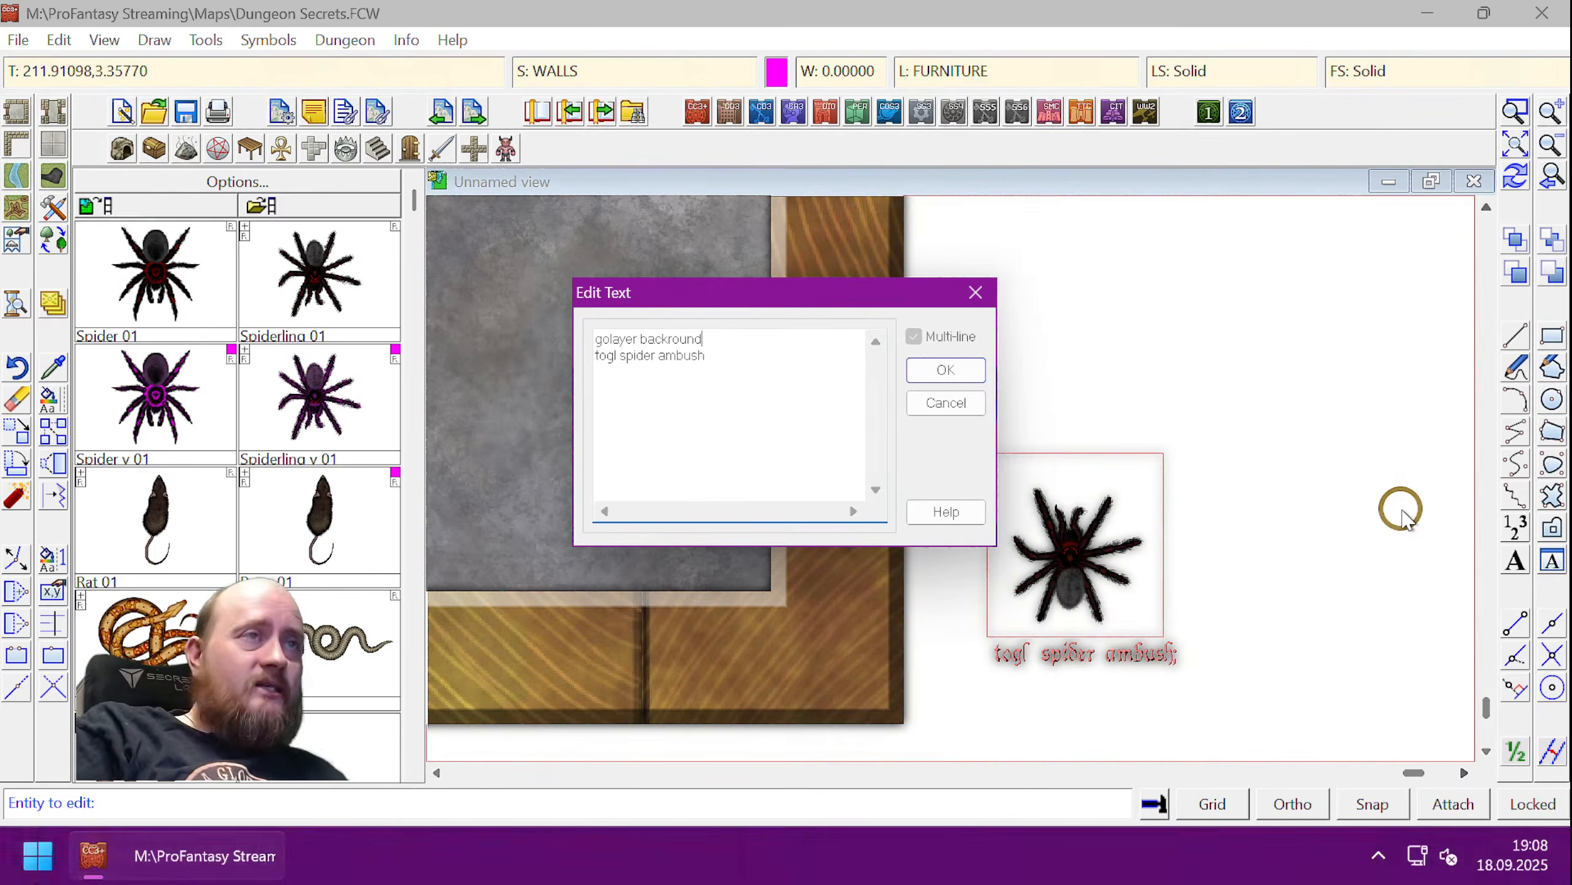
pyautogui.press('Down')
pyautogui.press('Down')
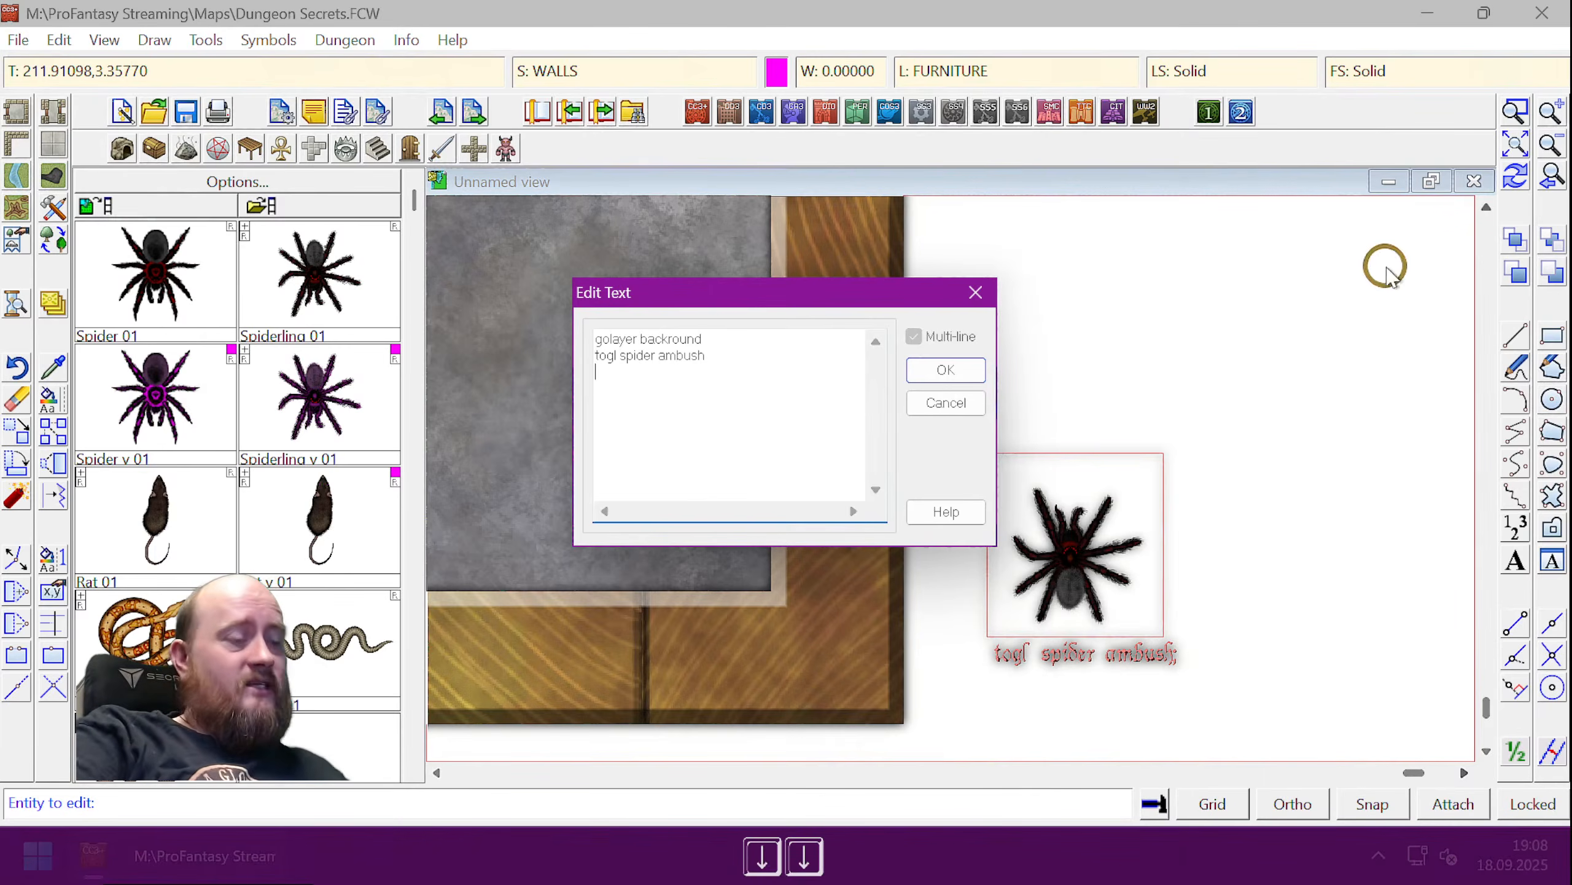
# - Add a semicolon after 'togl spider ambush', then delete it again
pyautogui.moveTo(624, 381); pyautogui.dragTo(580, 341)
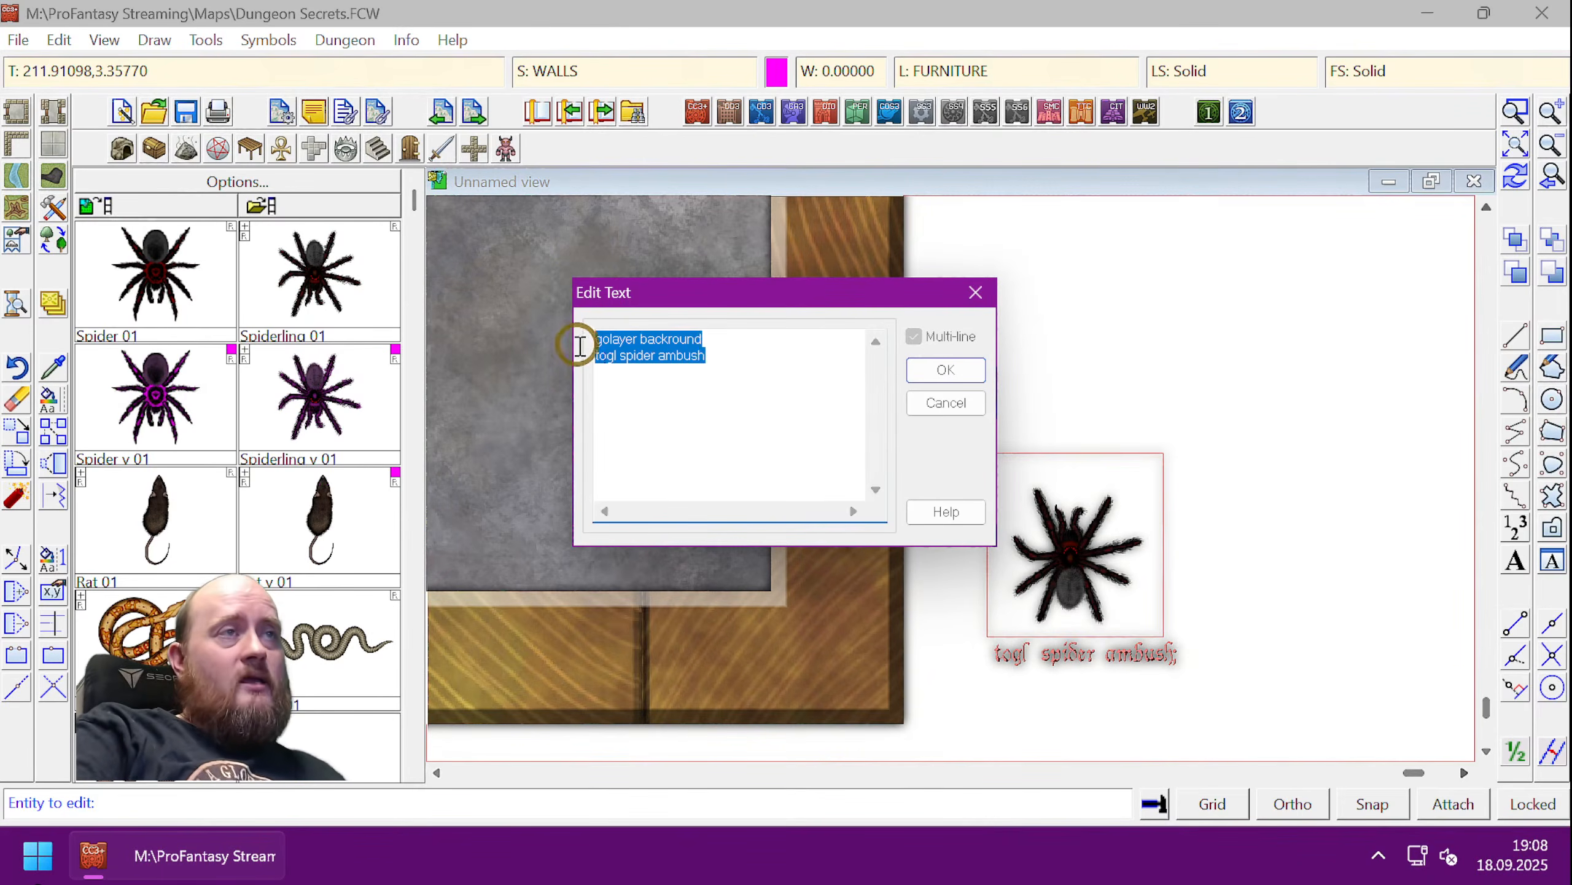
pyautogui.click(709, 355)
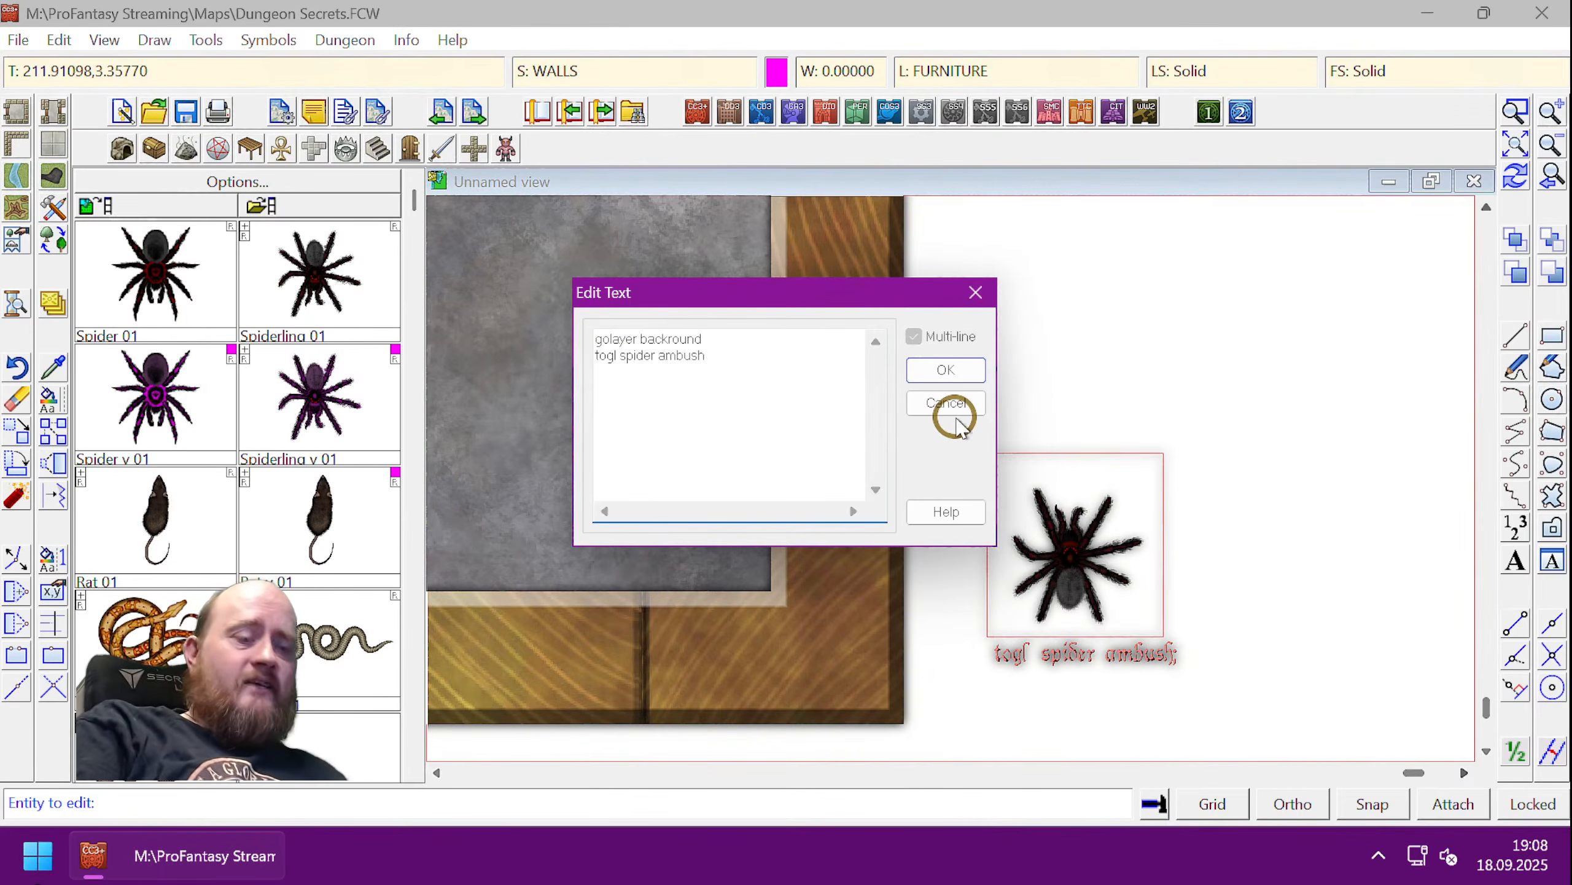
pyautogui.write(';')
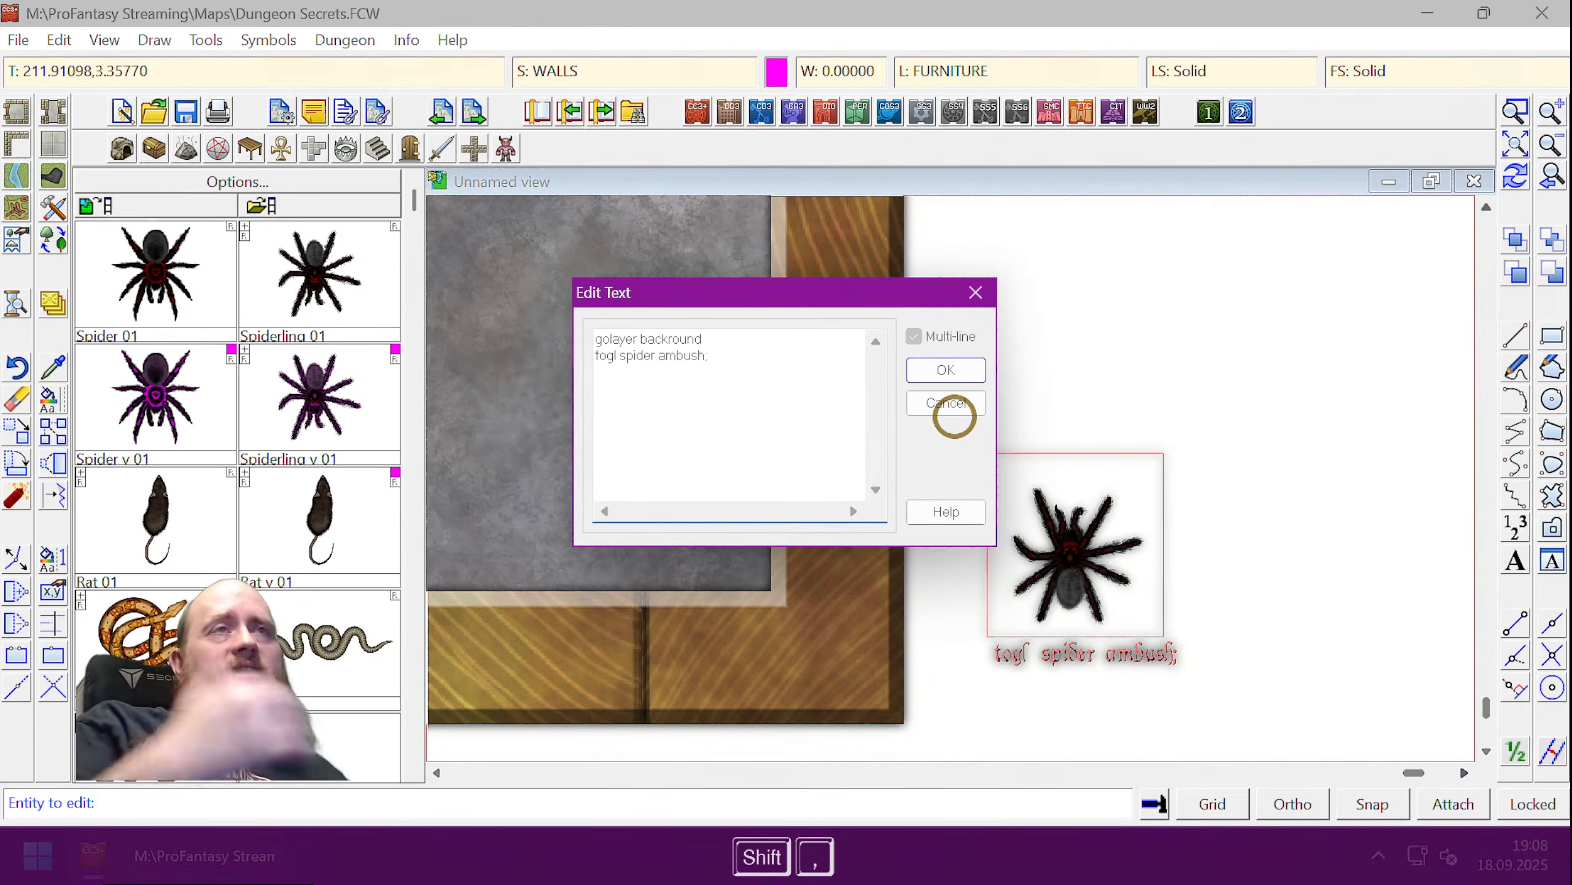
pyautogui.press('Down')
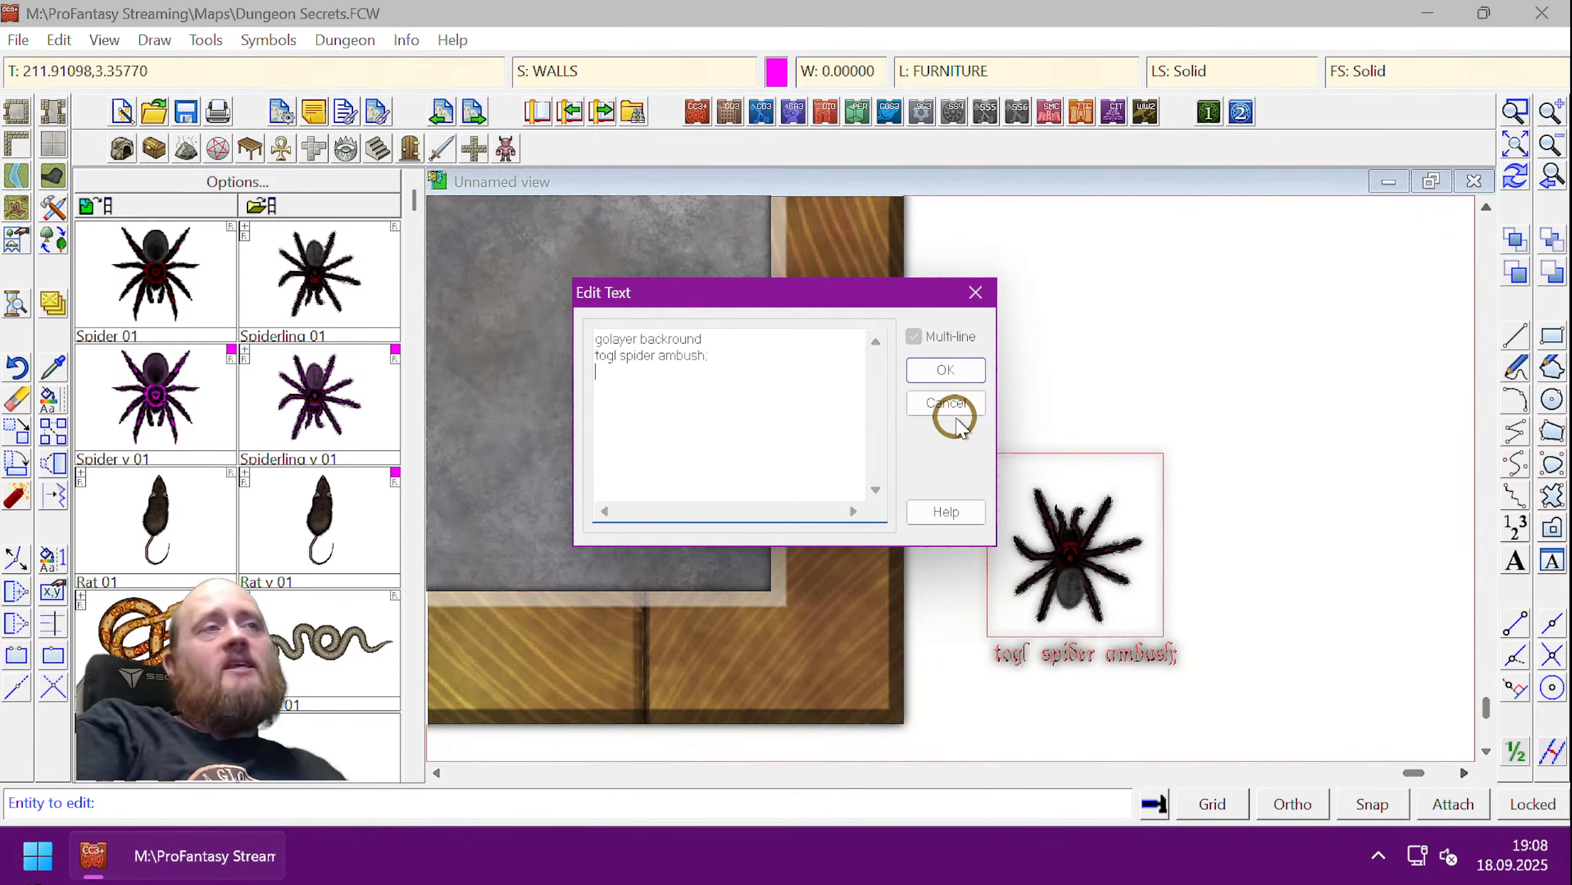
pyautogui.press('Left')
pyautogui.press('Delete')
pyautogui.press('Down')
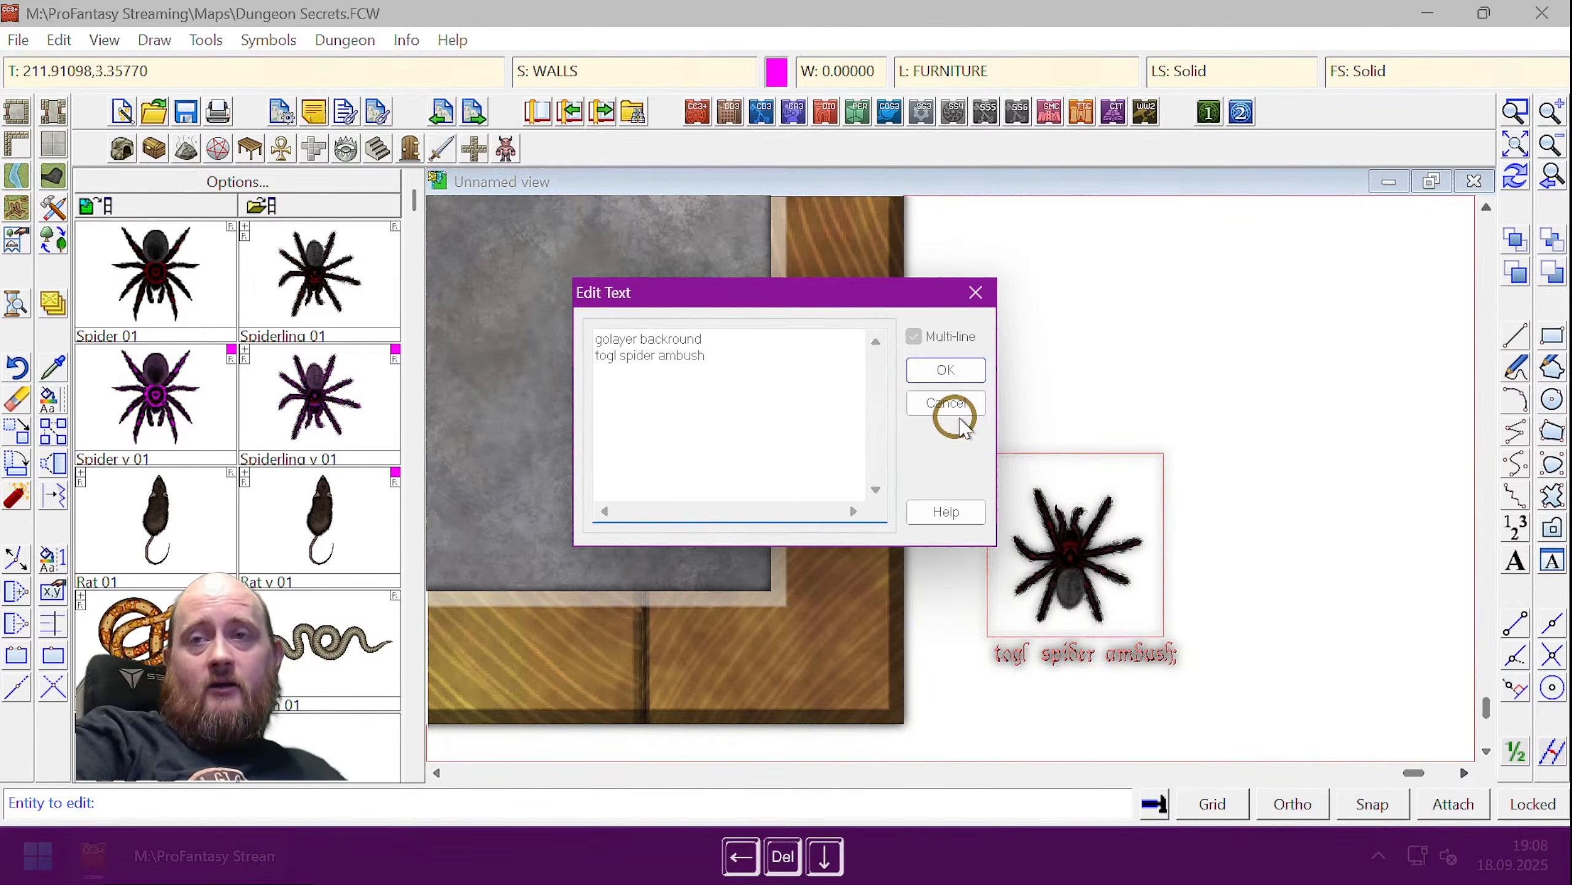
# - Confirm the edited macro, zoom to extents, and trigger the lower-right spider marker
pyautogui.click(931, 379)
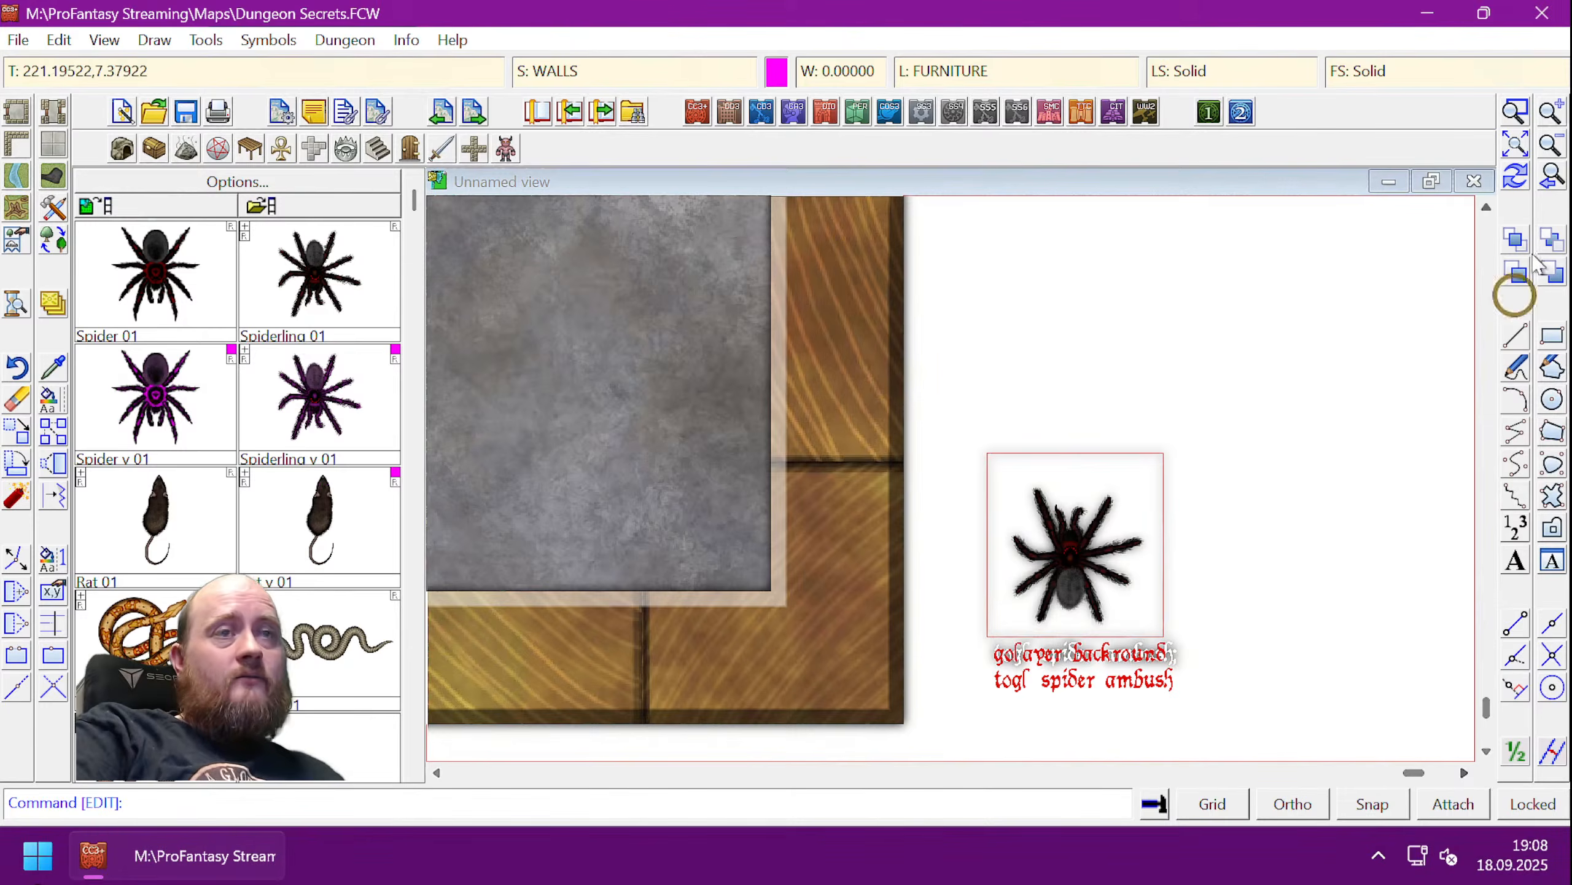
pyautogui.click(1516, 143)
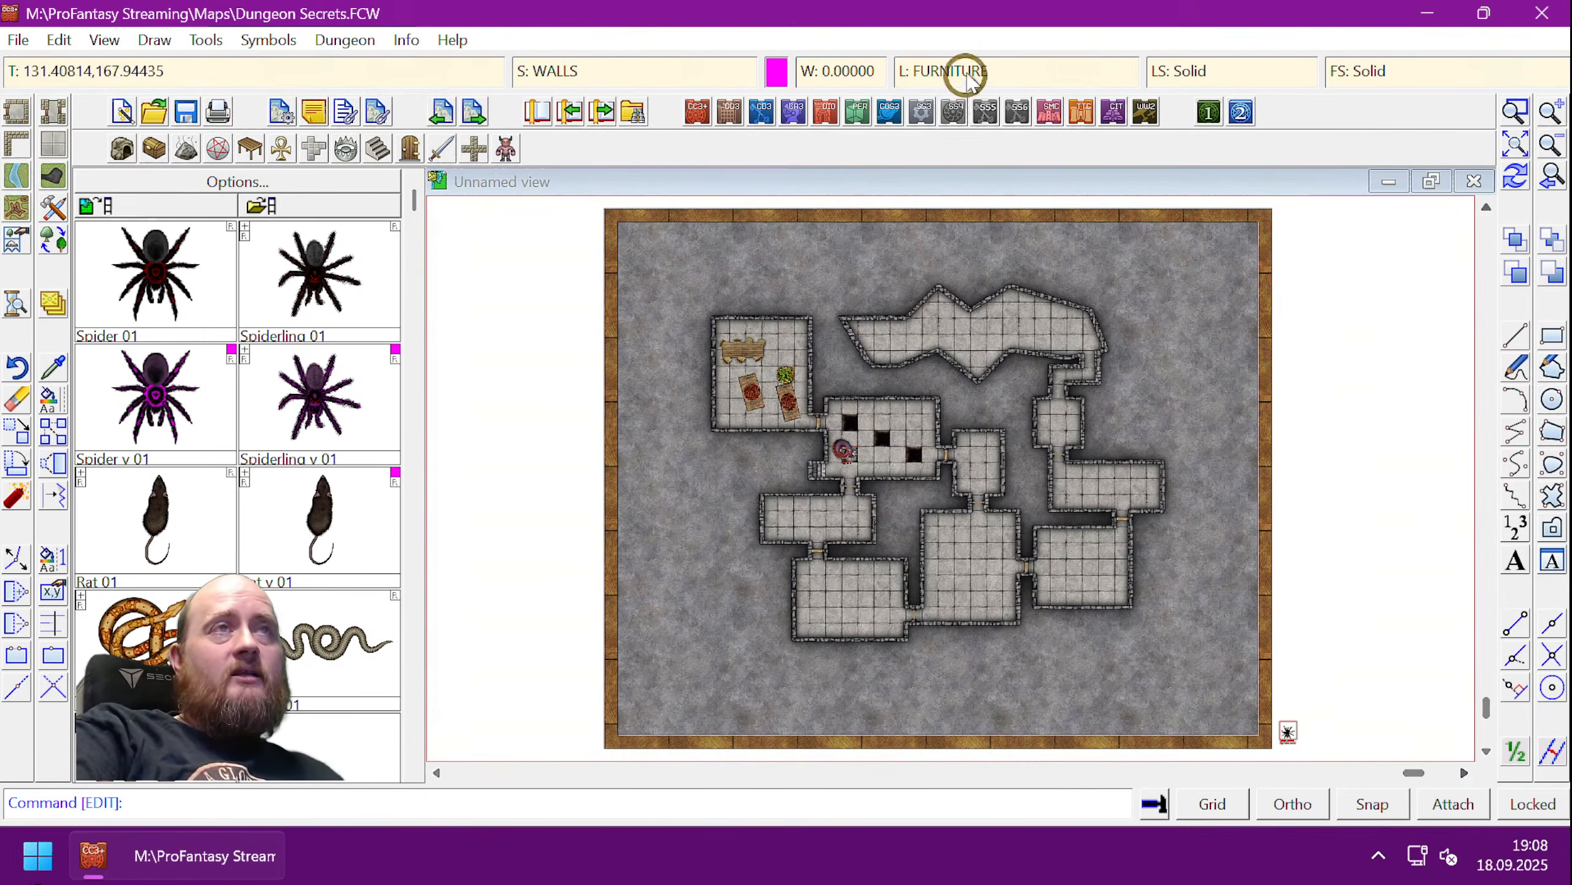
pyautogui.click(1287, 735)
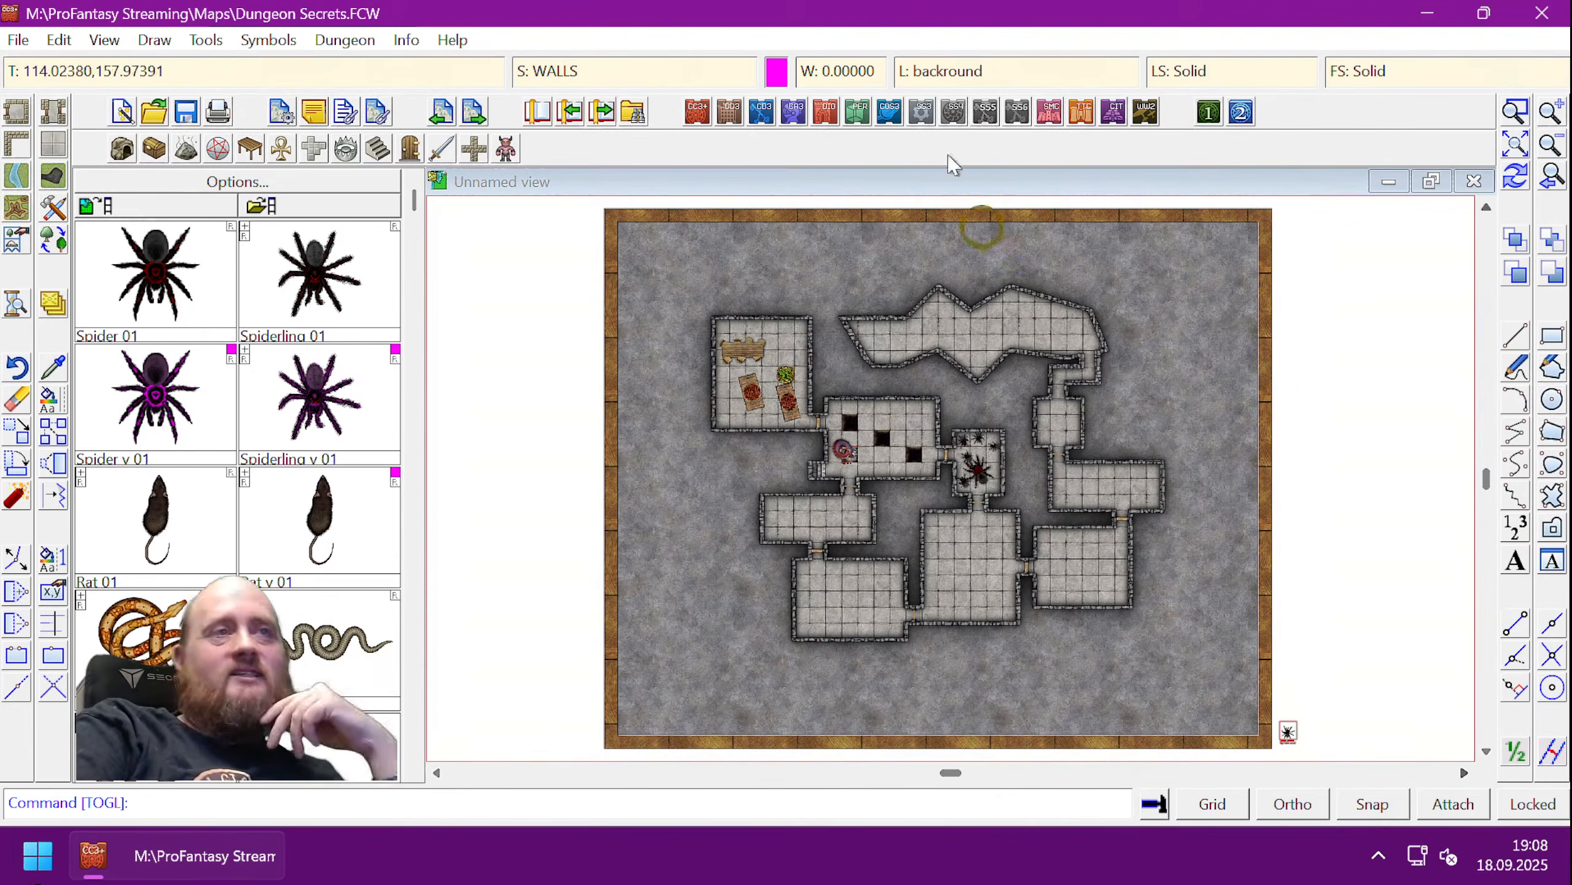
# - Make Spider Ambush the current layer, then trigger the spider marker to hide the spiders
pyautogui.click(958, 73)
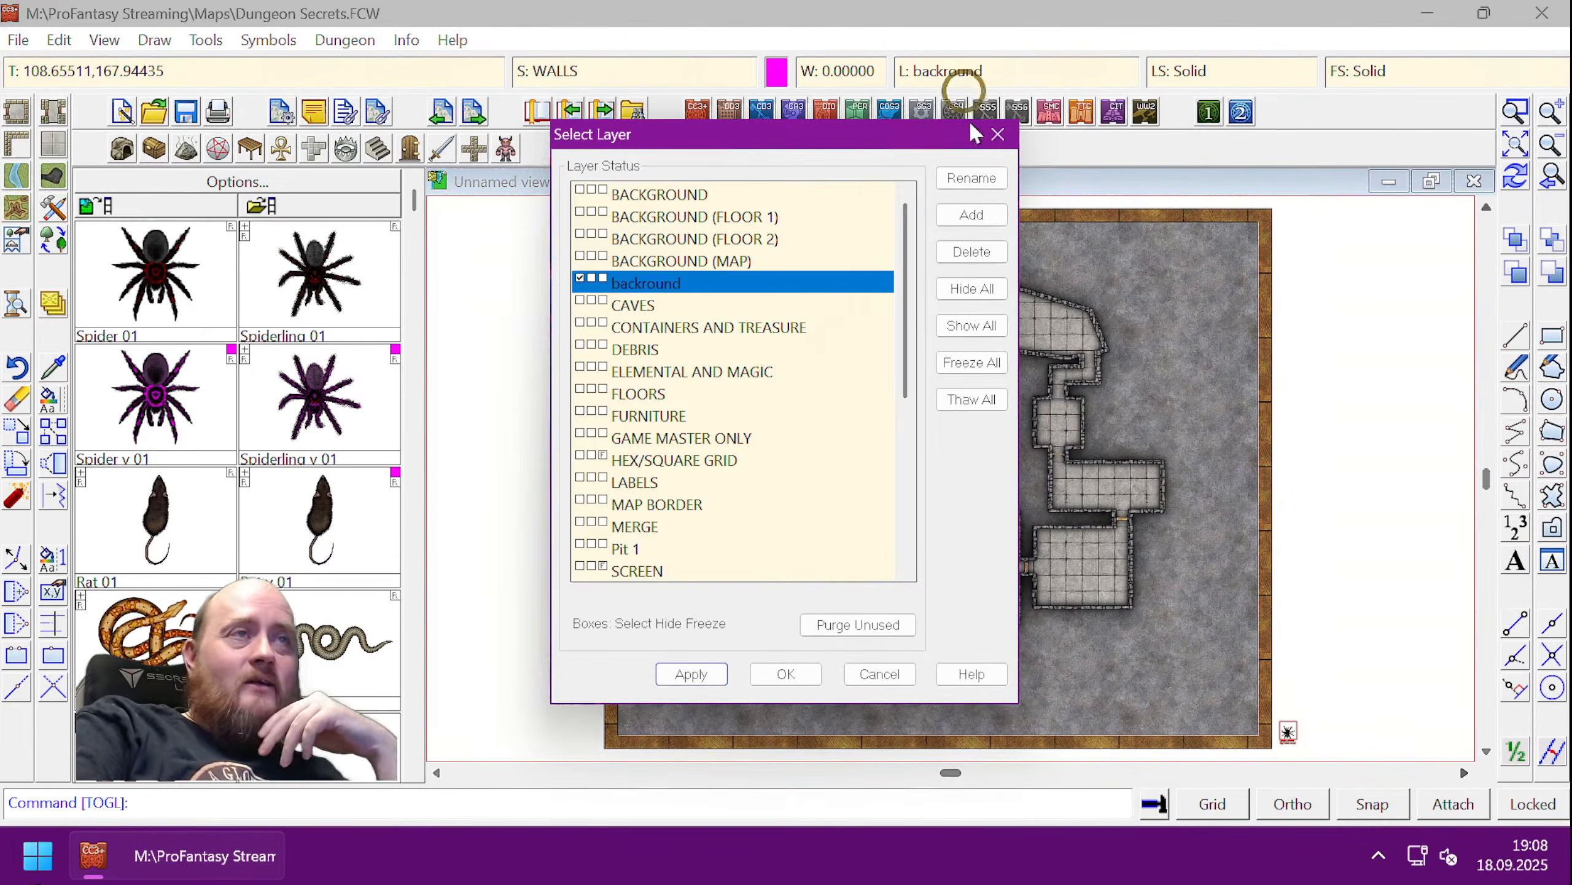
pyautogui.scroll(-1, 785, 466)
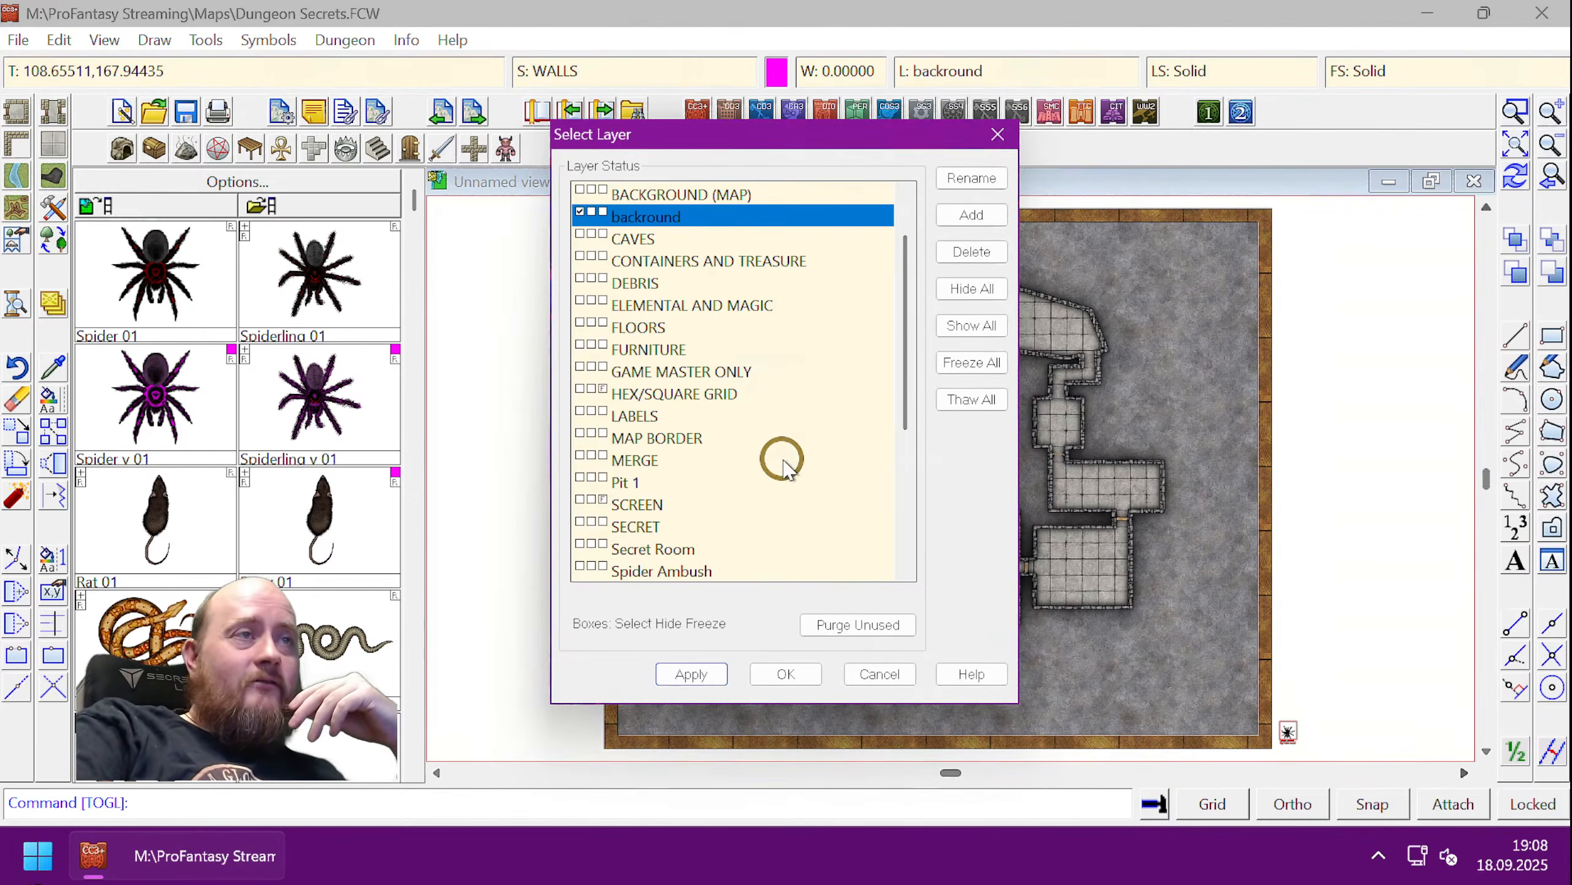
pyautogui.scroll(-2, 782, 464)
pyautogui.click(582, 435)
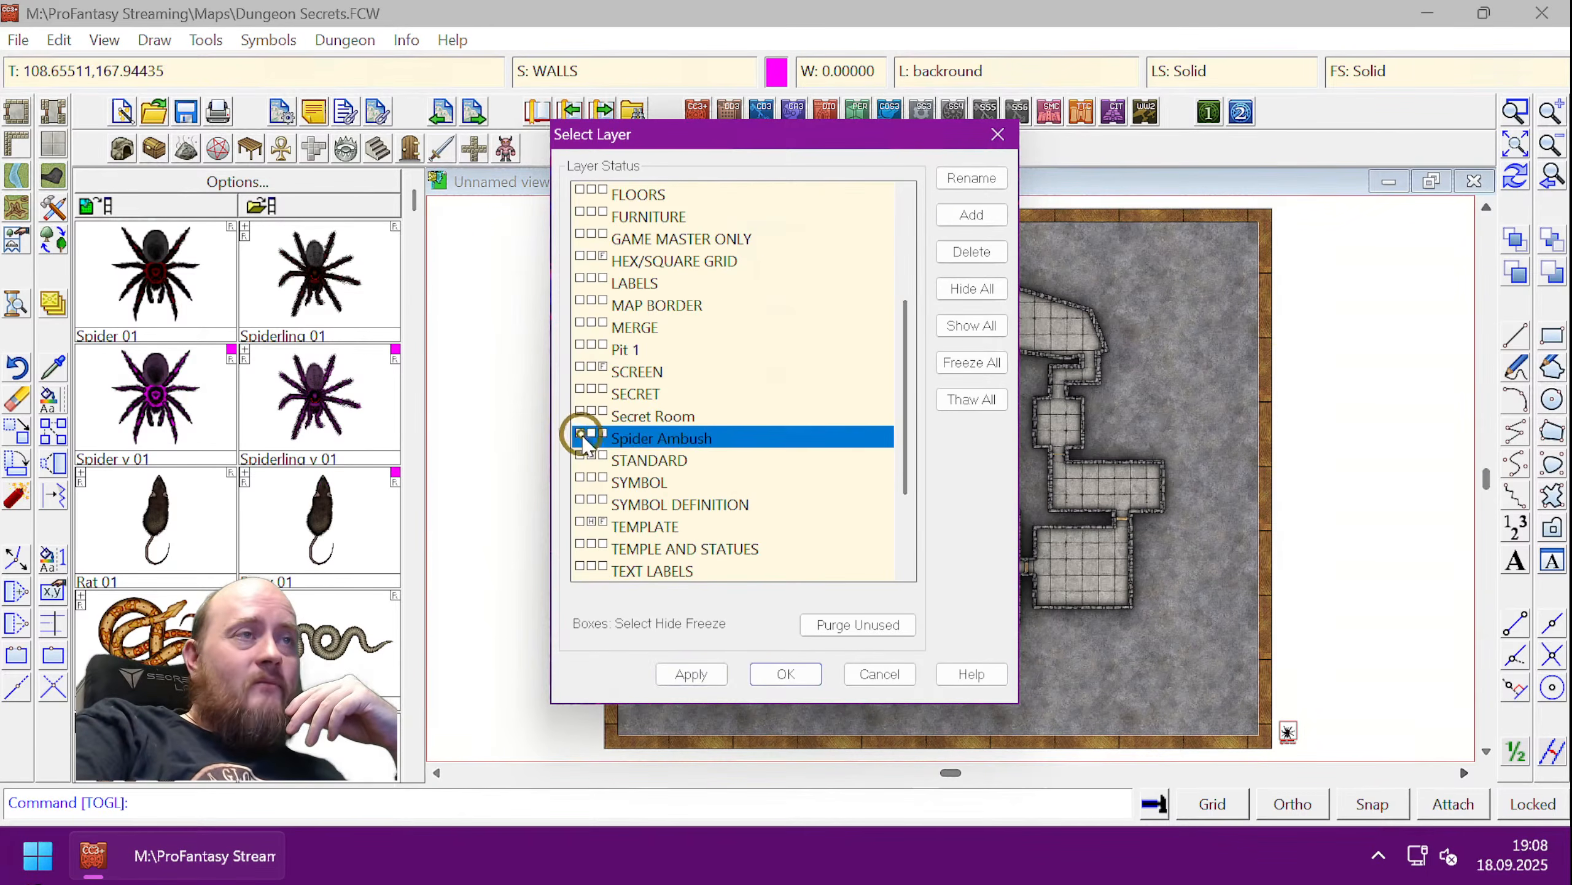
pyautogui.click(773, 674)
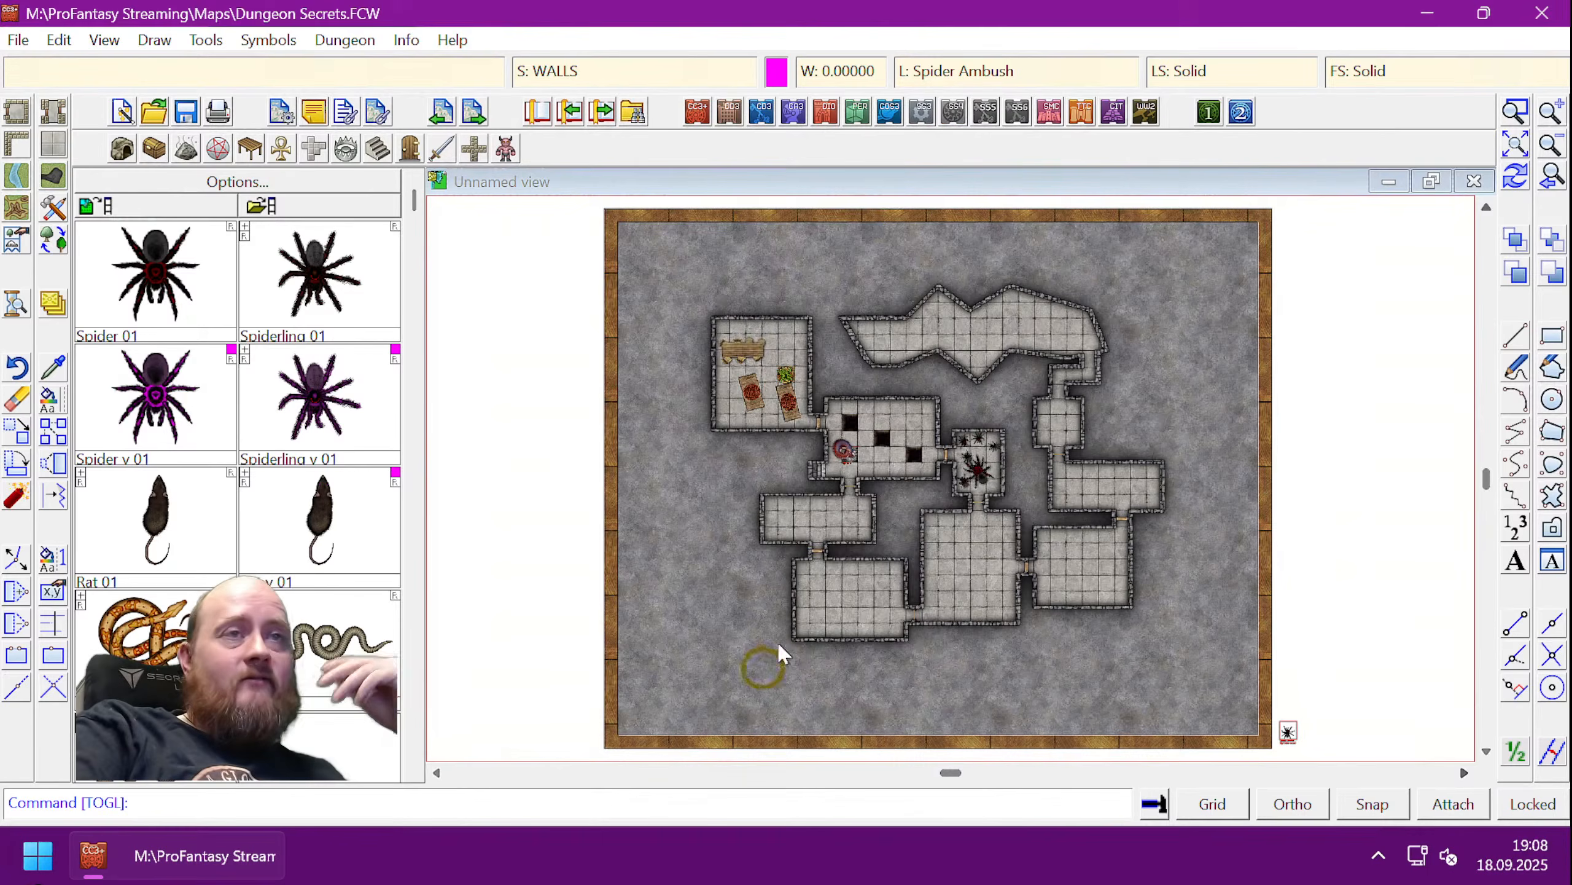
pyautogui.click(1288, 731)
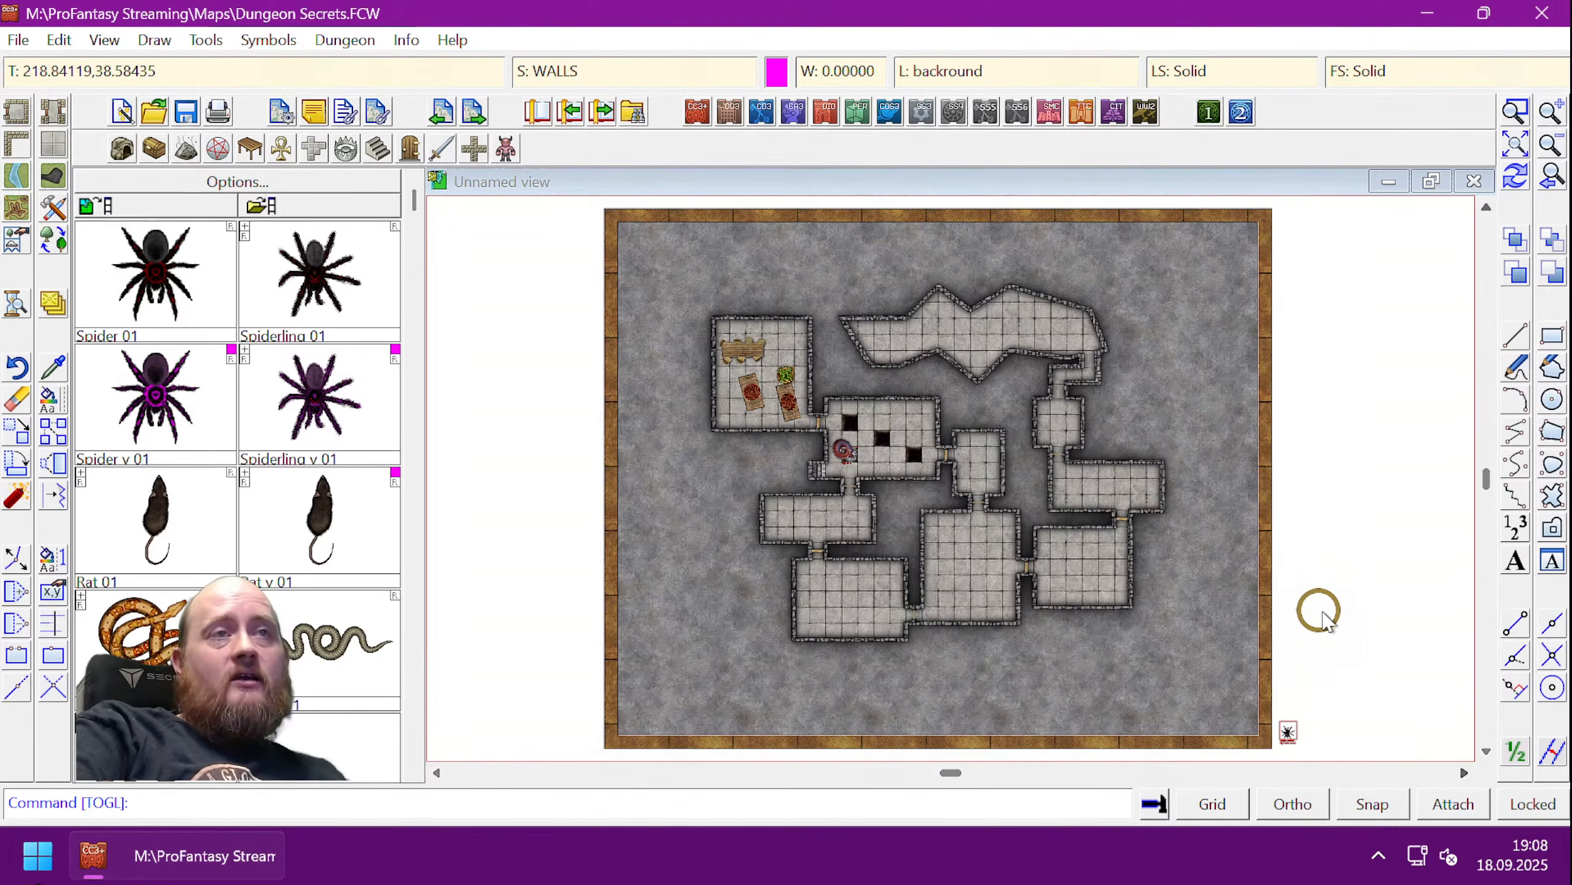